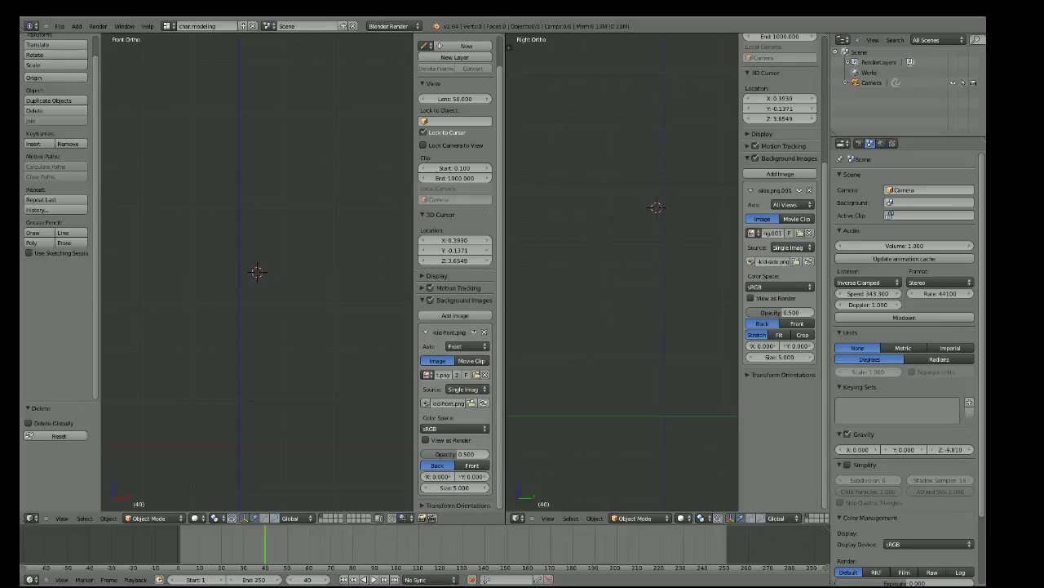
Swap the kid-front.png background for new-enterprise-final-05.jpg from the Documents folder
click(301, 331)
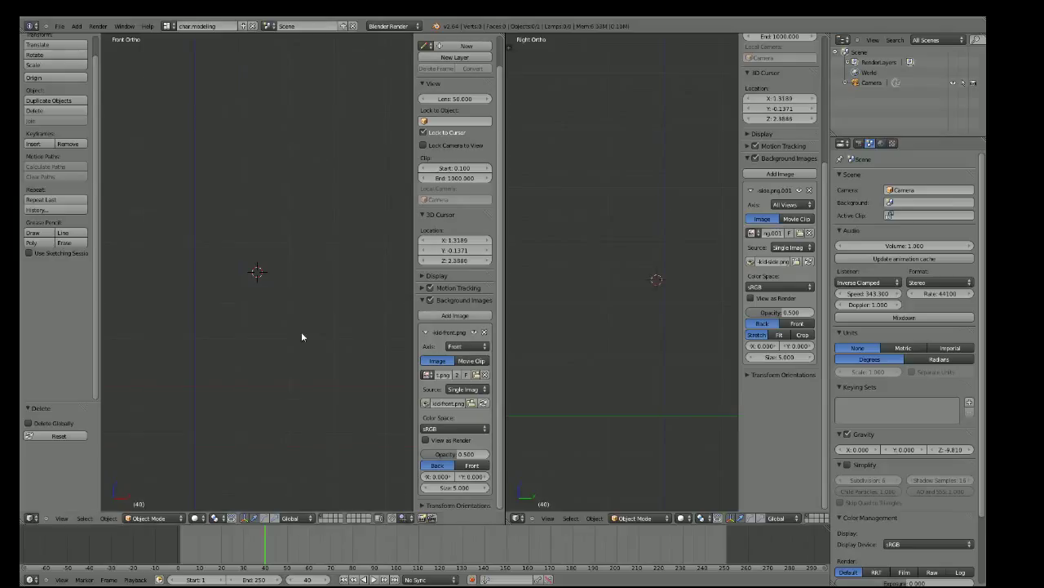
click(484, 333)
click(470, 318)
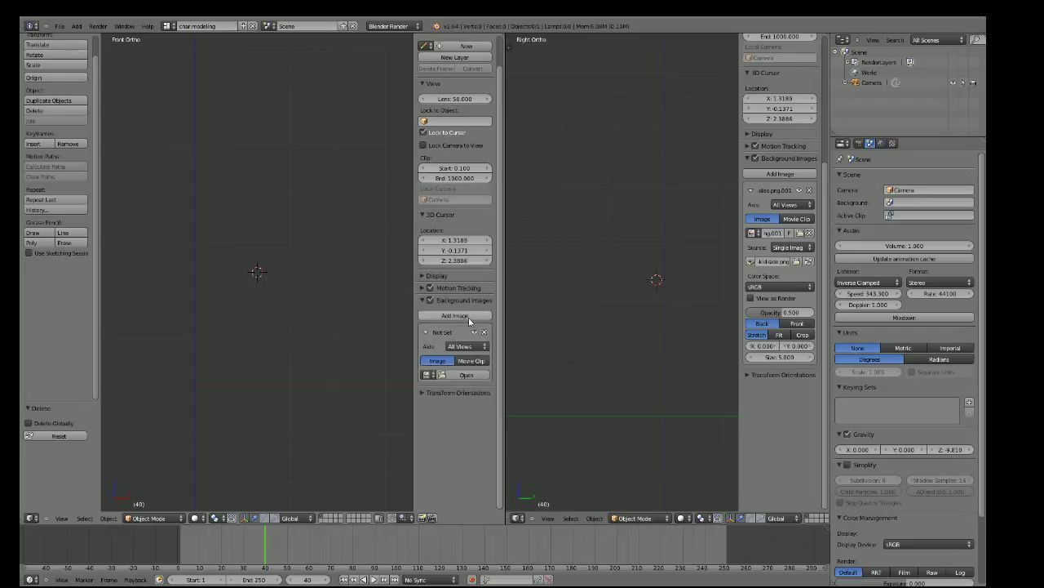
click(463, 375)
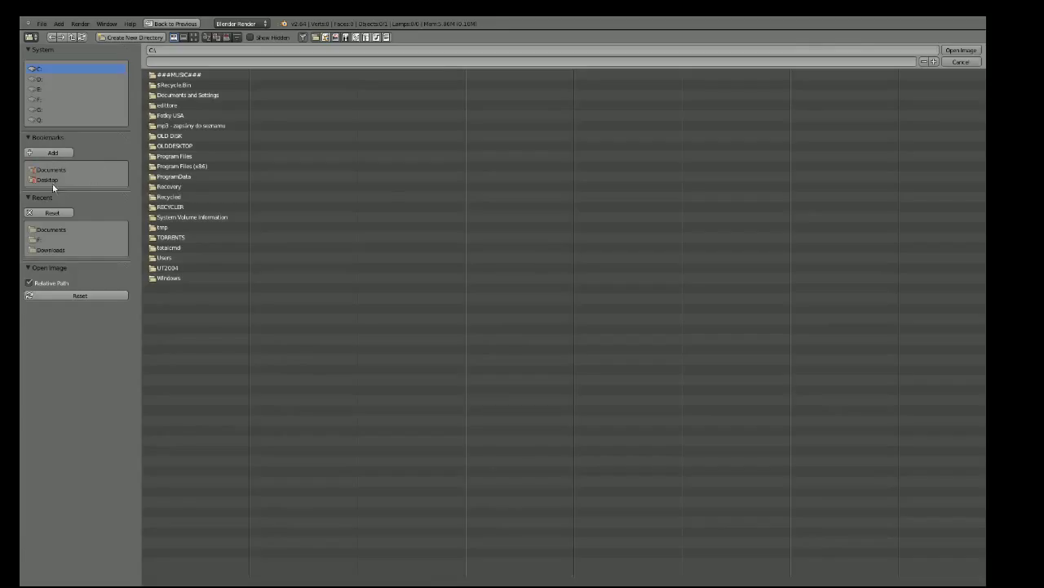
click(51, 230)
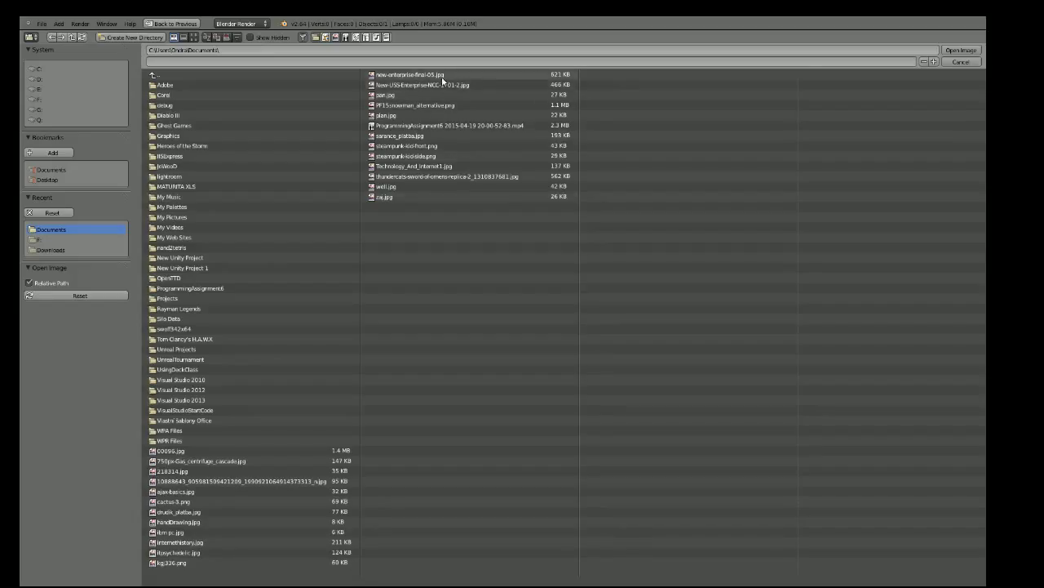
click(408, 74)
Load new-enterprise-final-05.jpg as the front background and zoom in on the saucer
click(960, 50)
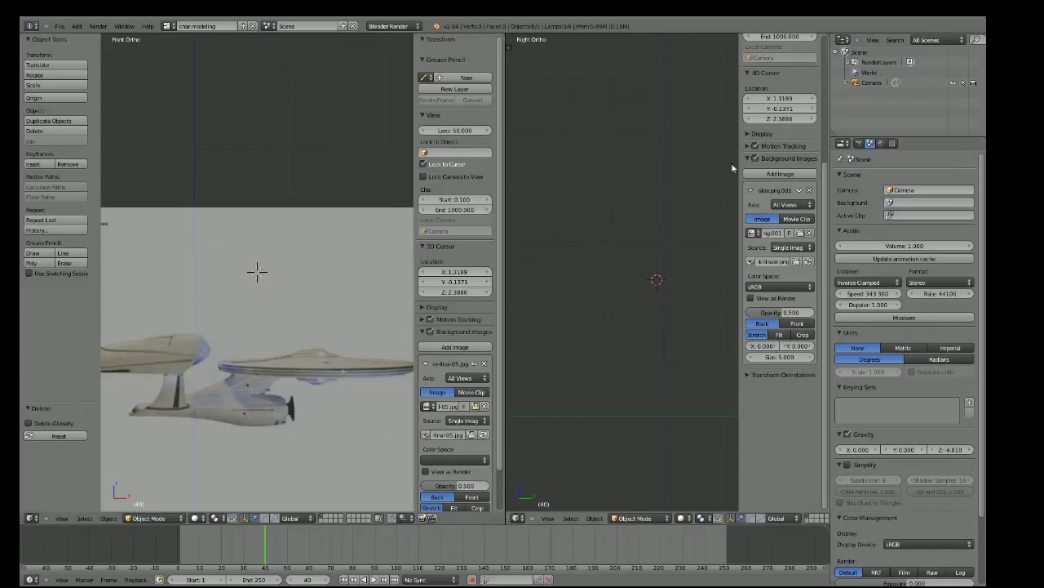
scroll(309, 356, down, 2)
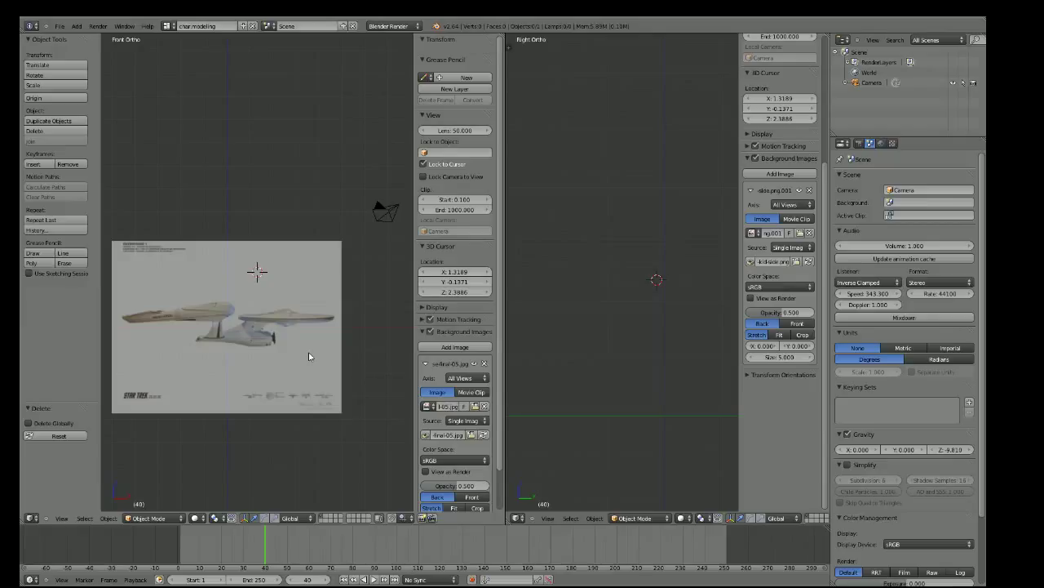
scroll(243, 340, up, 2)
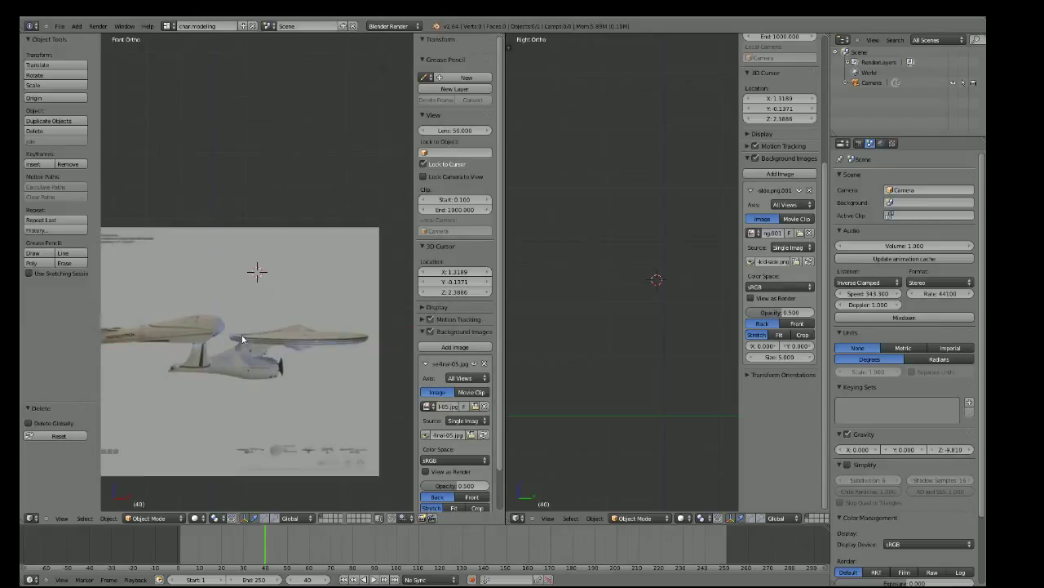
scroll(242, 339, up, 1)
Place the 3D cursor at the saucer's centre and bring up the Add menu
click(321, 372)
scroll(311, 361, up, 2)
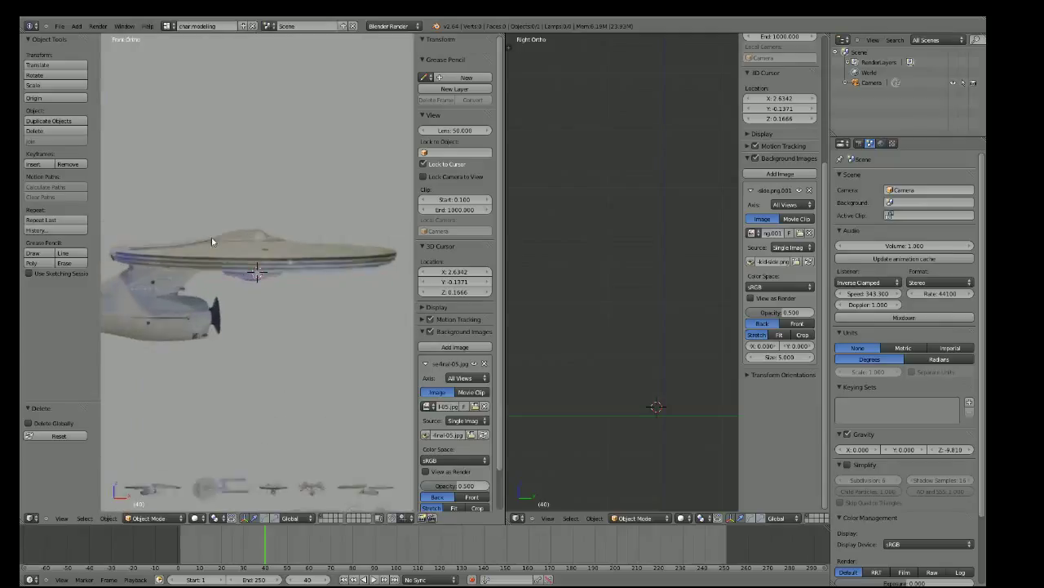
scroll(238, 255, up, 2)
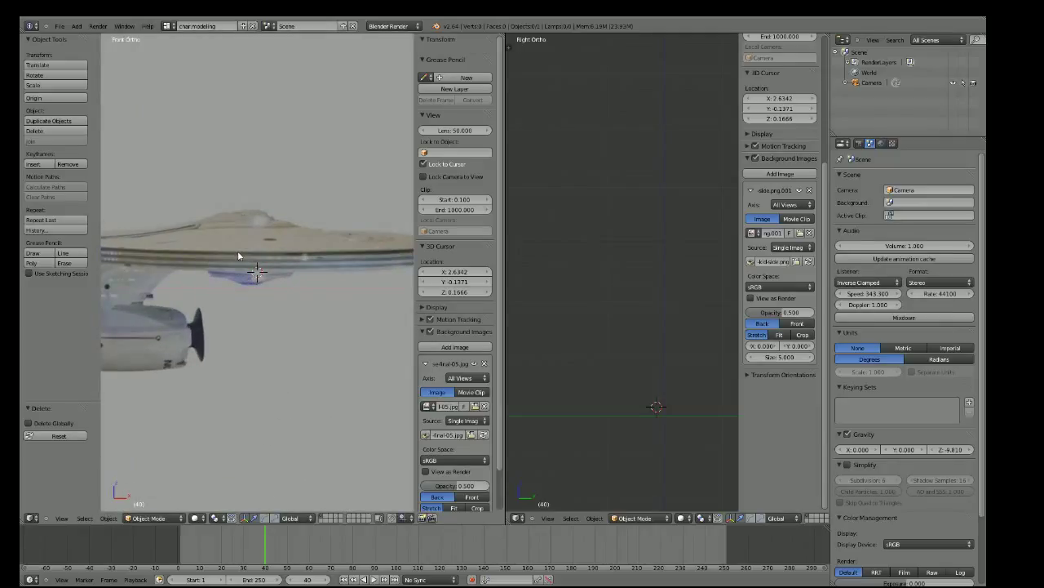
key(shift+a)
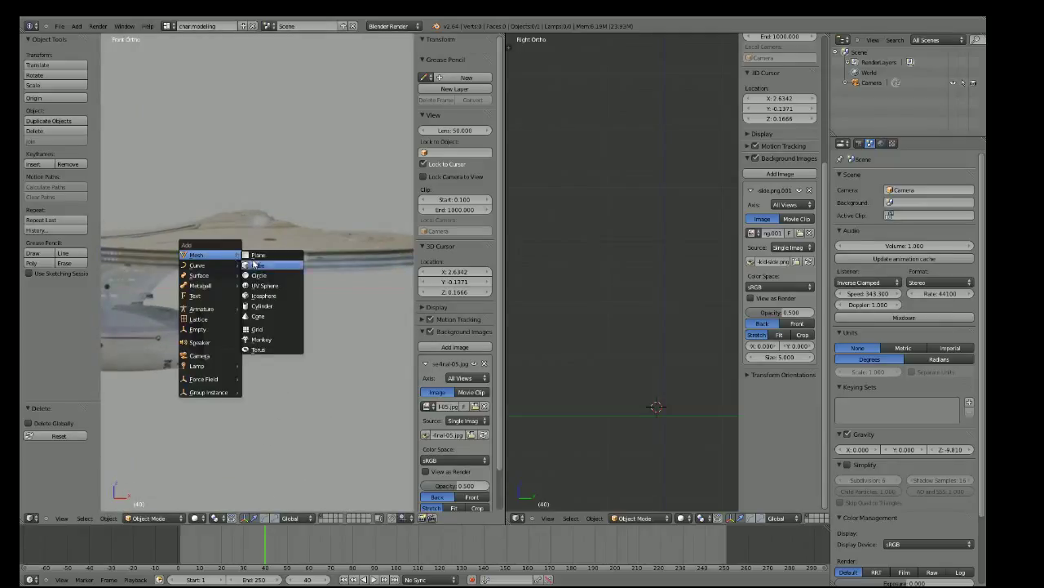
Add a cylinder at the 3D cursor, flatten it along Z, raise it and shrink it uniformly
click(277, 306)
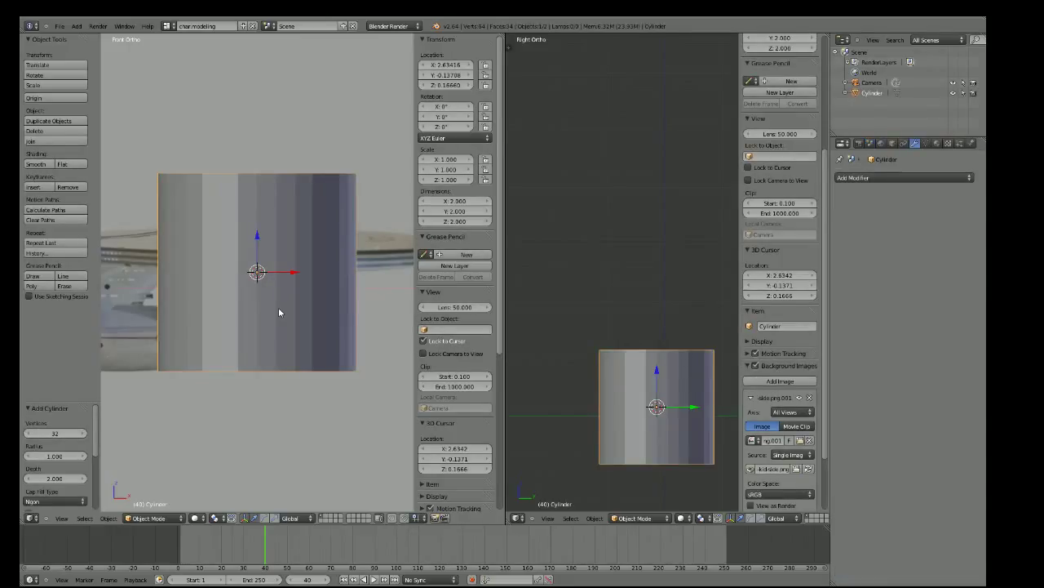
key(s)
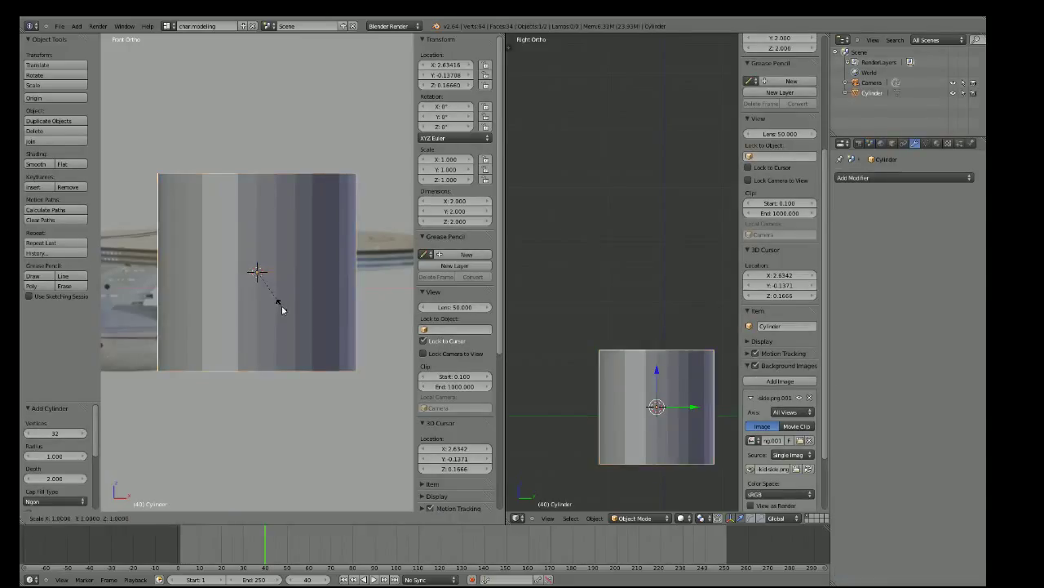
key(z)
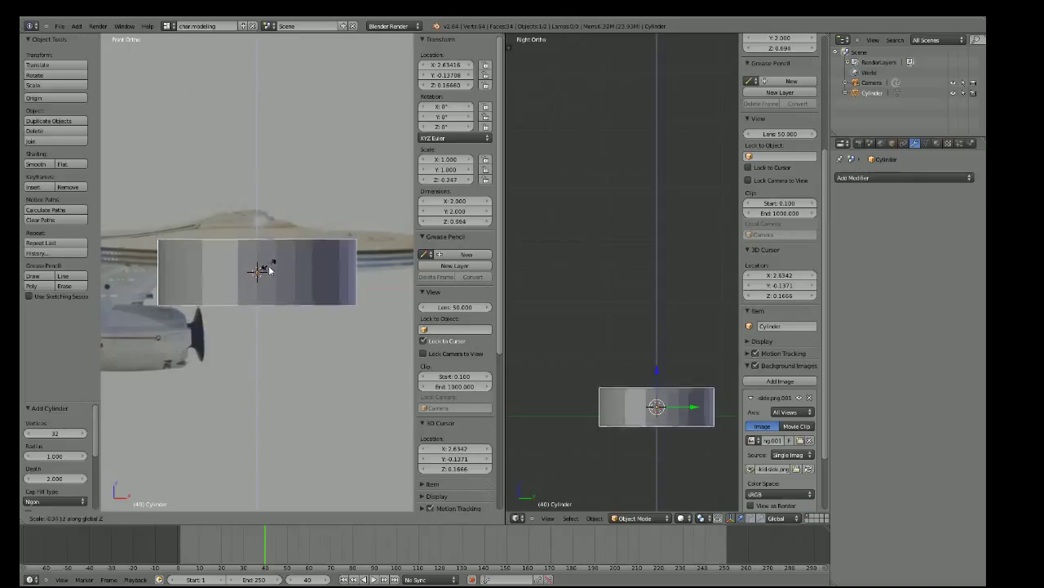
click(266, 271)
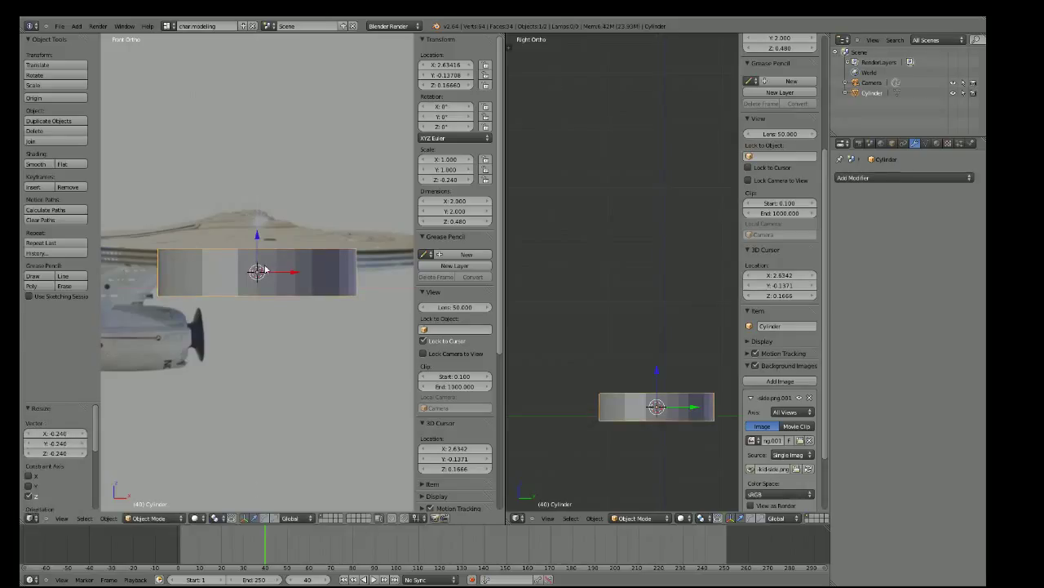
drag(258, 236, 259, 217)
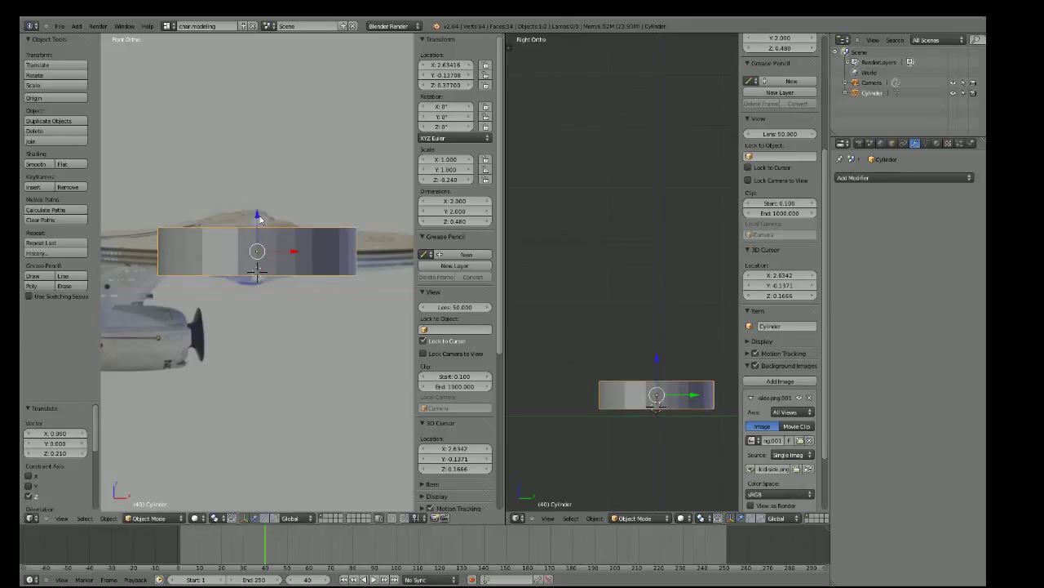
key(s)
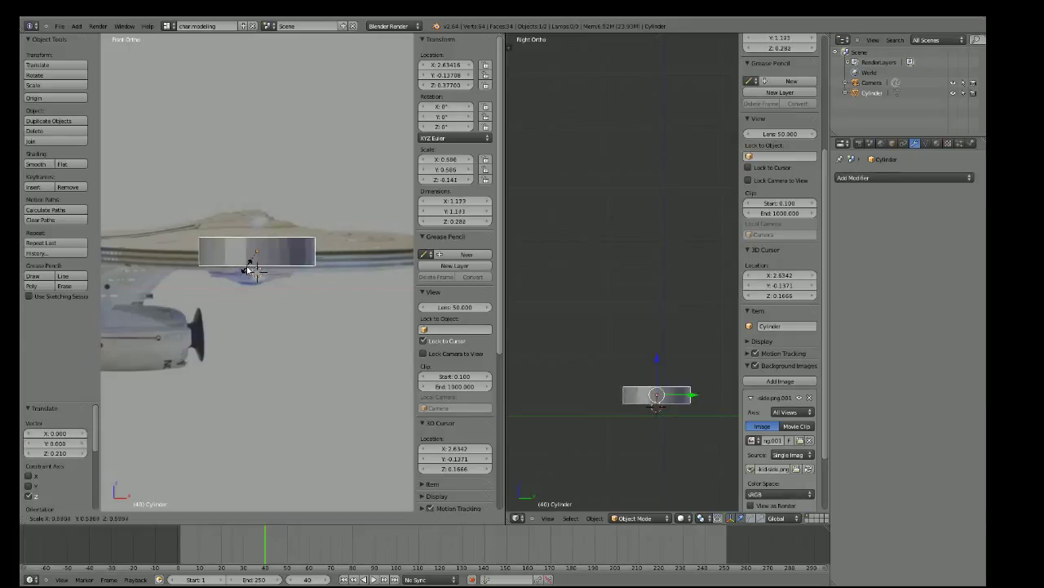
click(245, 262)
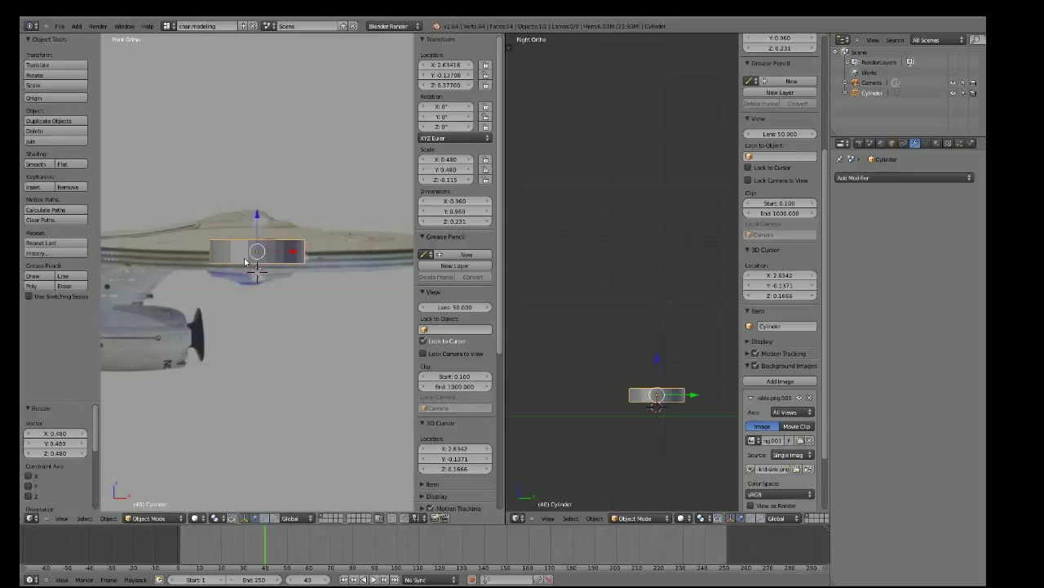
Stretch the cylinder along X to the saucer's width (3.959 × 0.960 × 0.231) and enter Edit Mode
key(s)
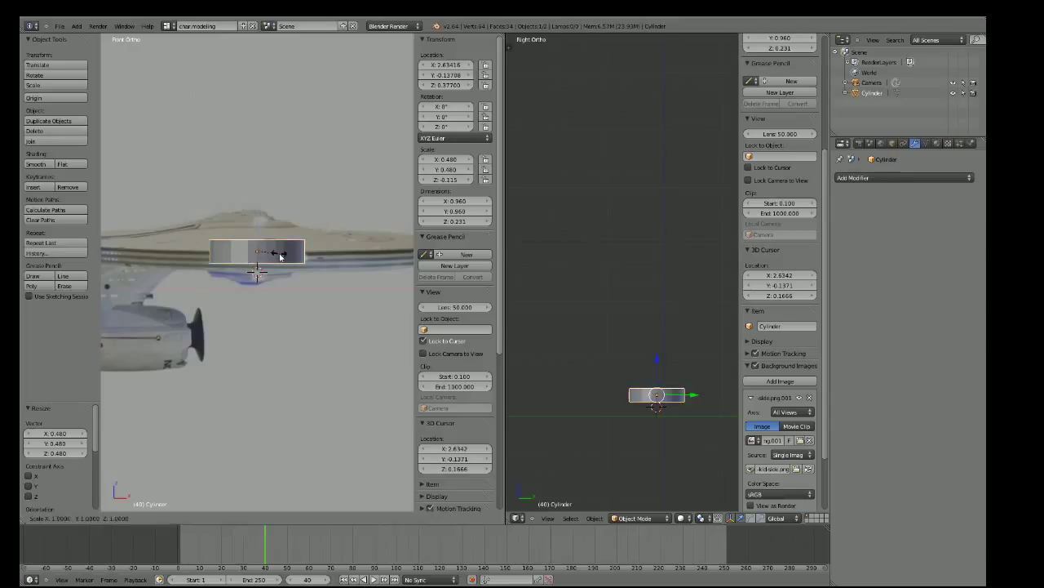
key(x)
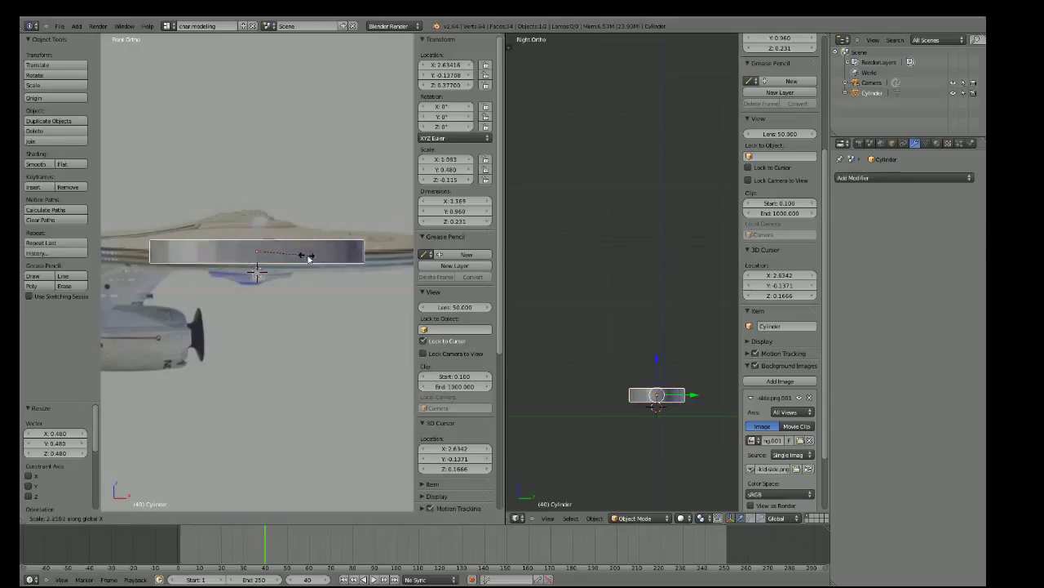
click(333, 252)
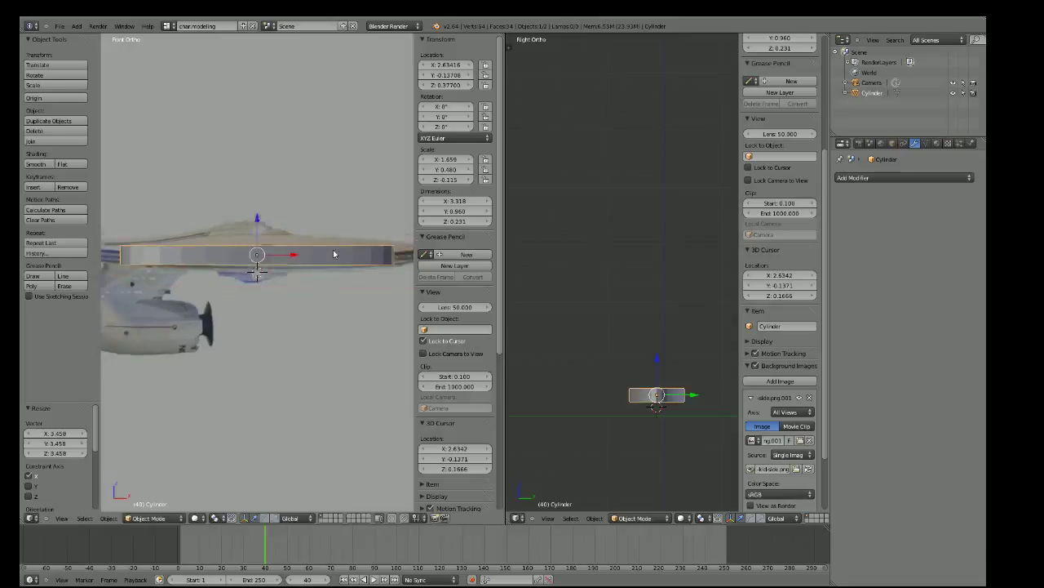
scroll(332, 253, down, 3)
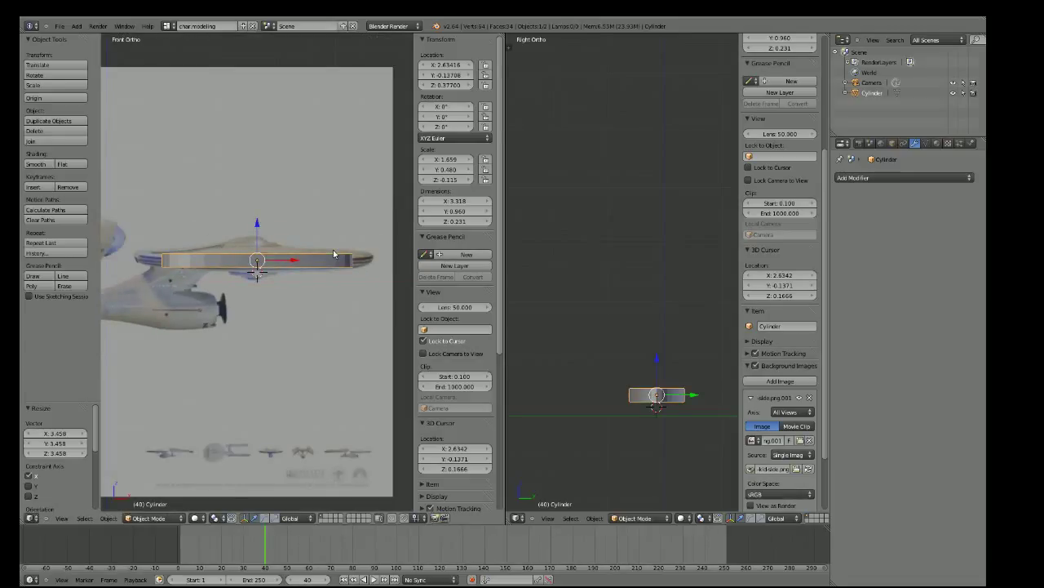
key(s)
key(x)
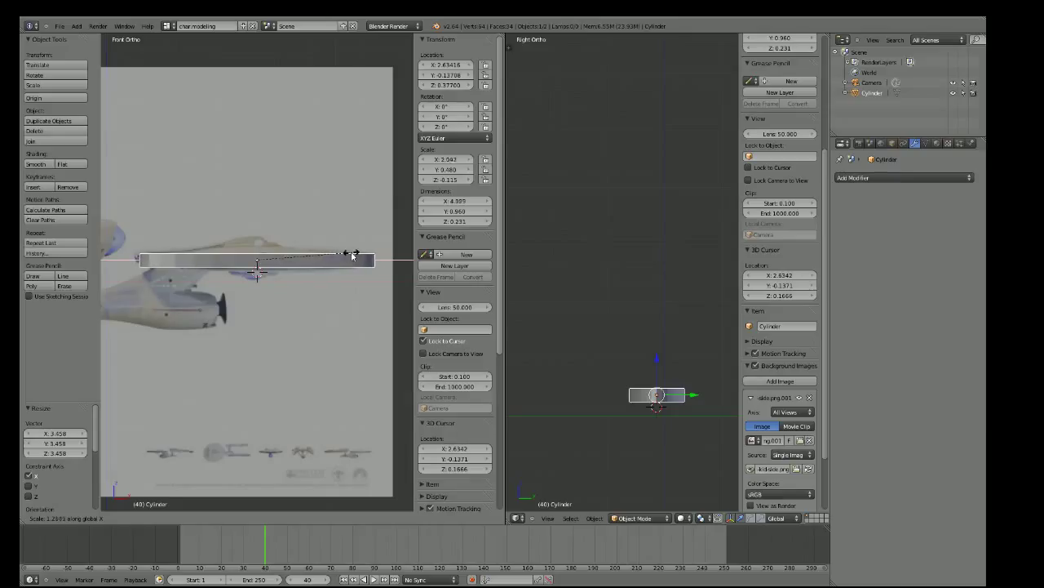
click(347, 256)
scroll(261, 255, up, 2)
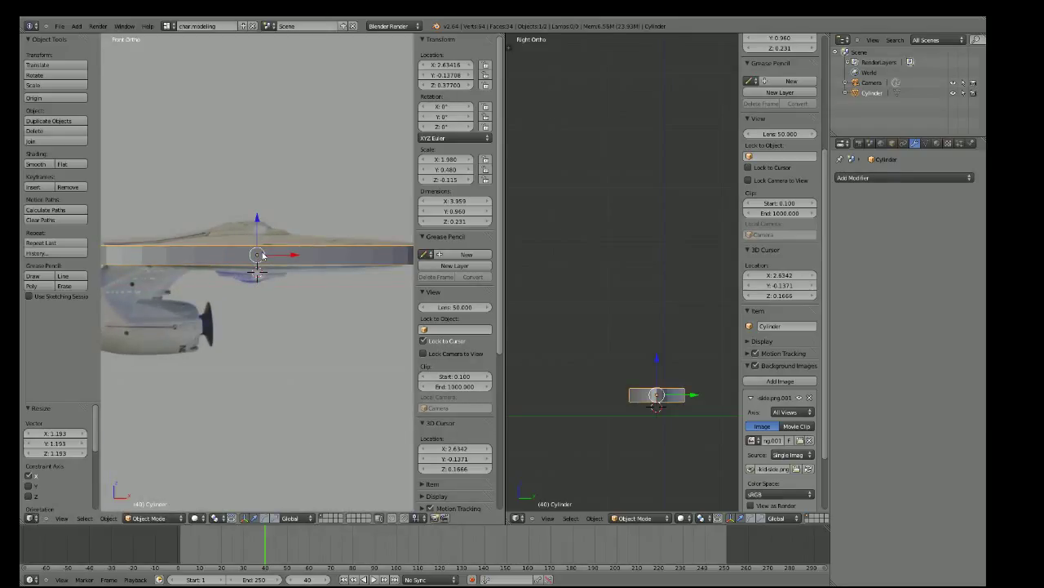
scroll(257, 256, down, 1)
scroll(278, 256, down, 1)
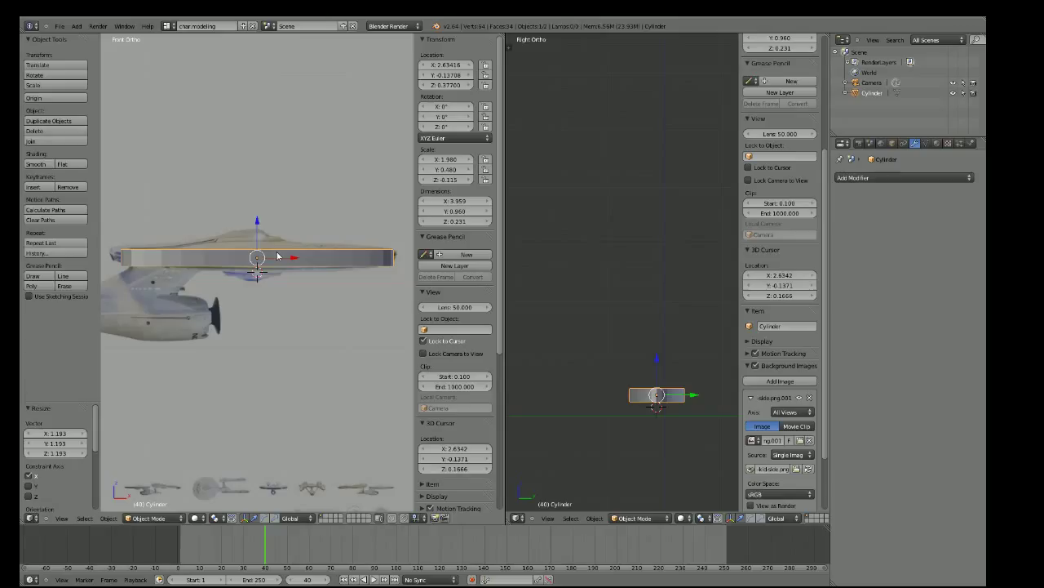
key(Tab)
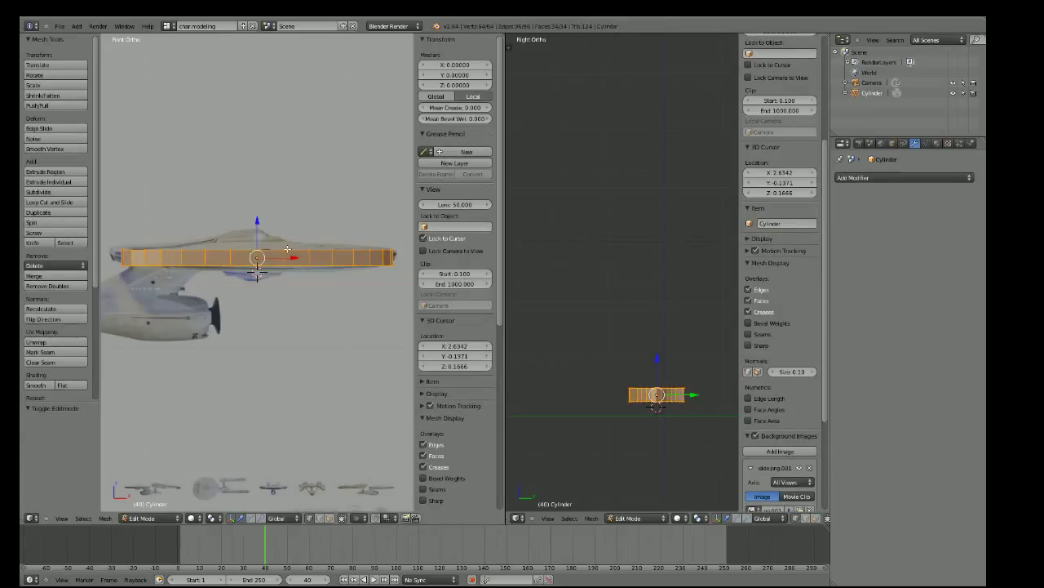
Cut a horizontal edge loop and scale the mesh 1.048 along X to match the saucer width
key(ctrl+r)
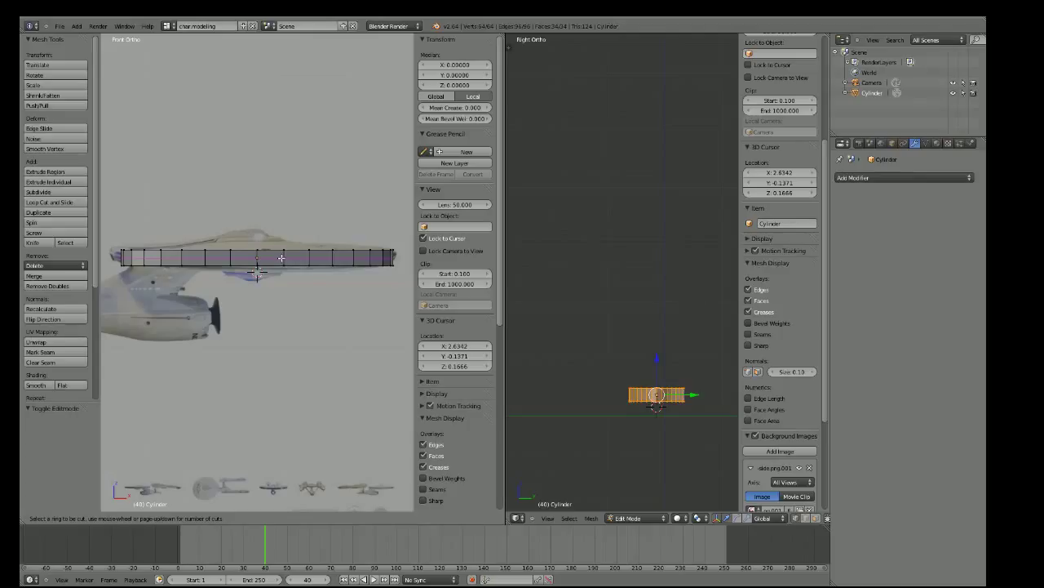
click(280, 258)
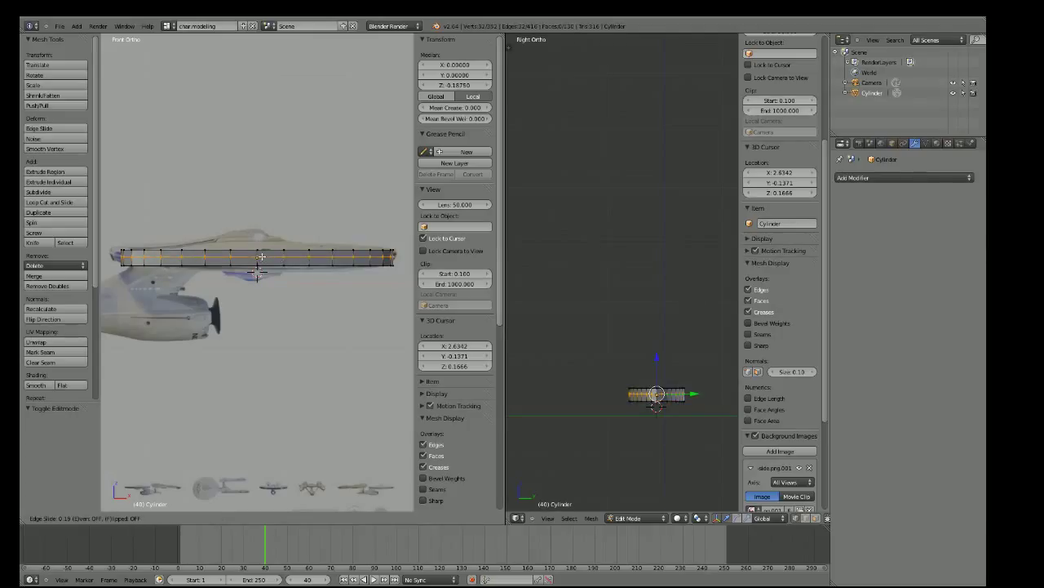
click(259, 258)
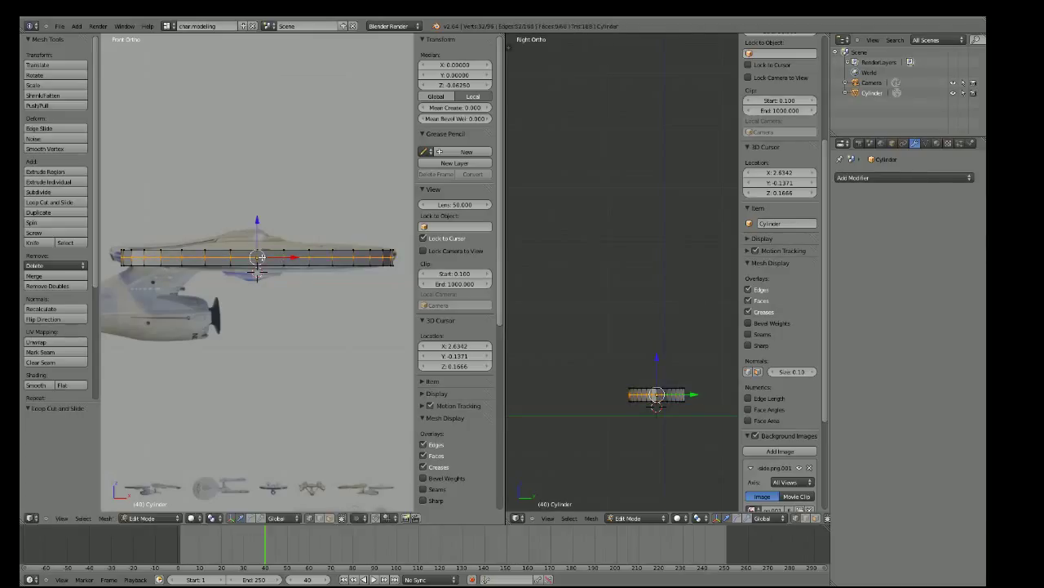
key(s)
key(x)
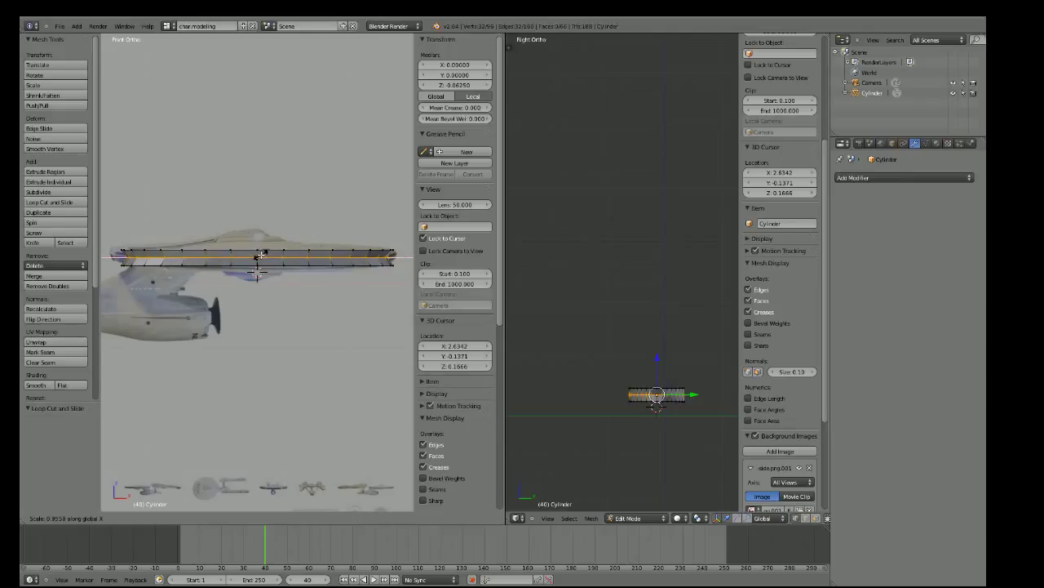
click(258, 255)
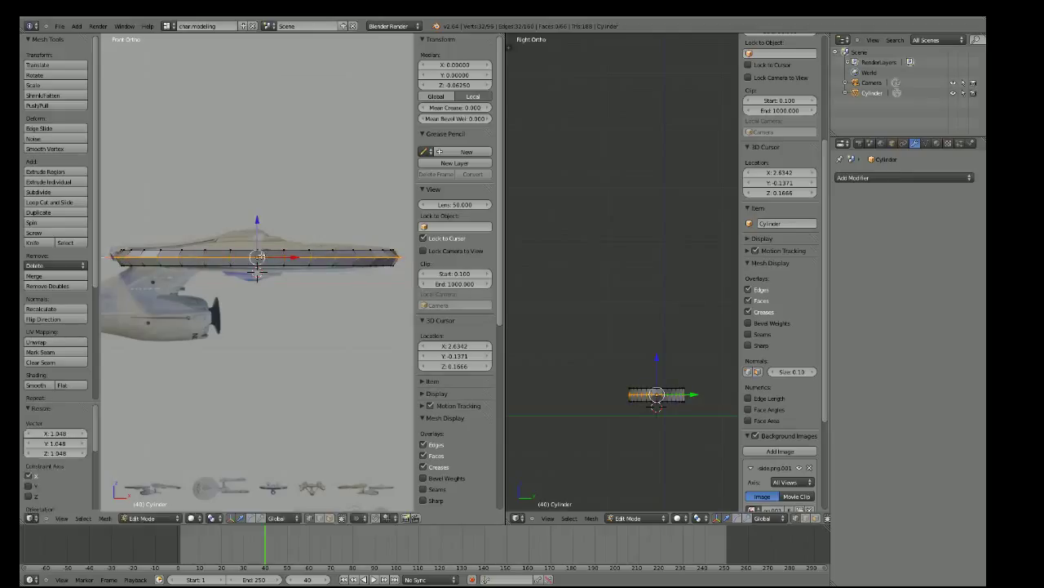
scroll(257, 252, up, 1)
scroll(257, 252, down, 2)
mouse_move(257, 252)
middle_down()
mouse_move(255, 233)
mouse_move(299, 237)
middle_up()
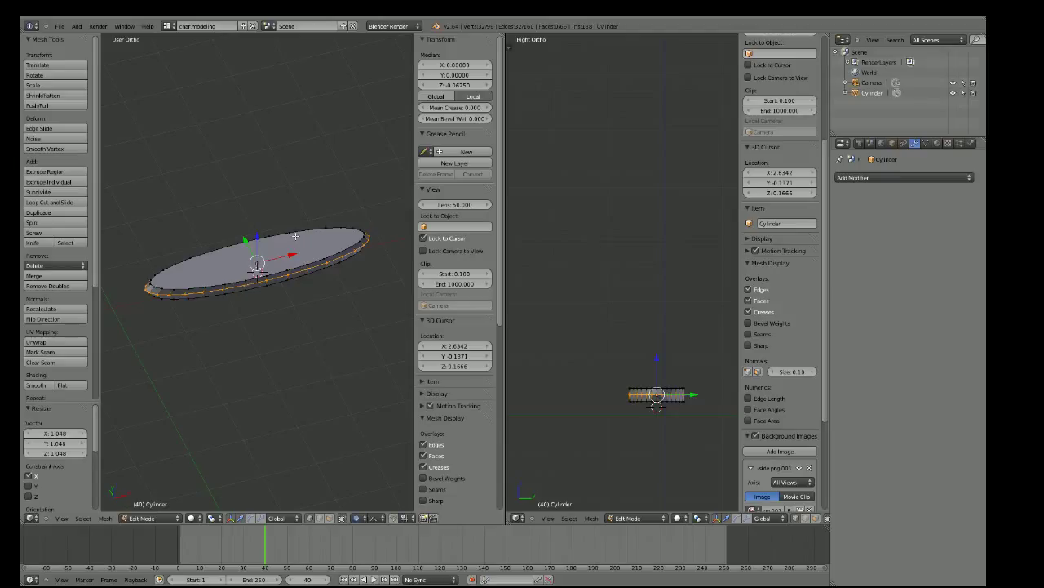
Widen the disc along Y and check it head-on against the reference in Front view
key(s)
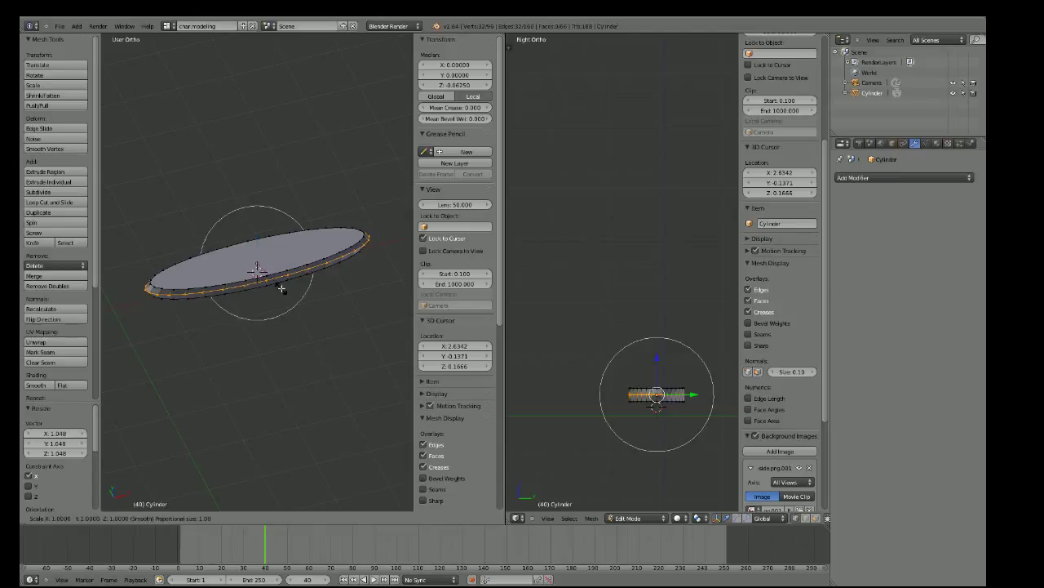
key(y)
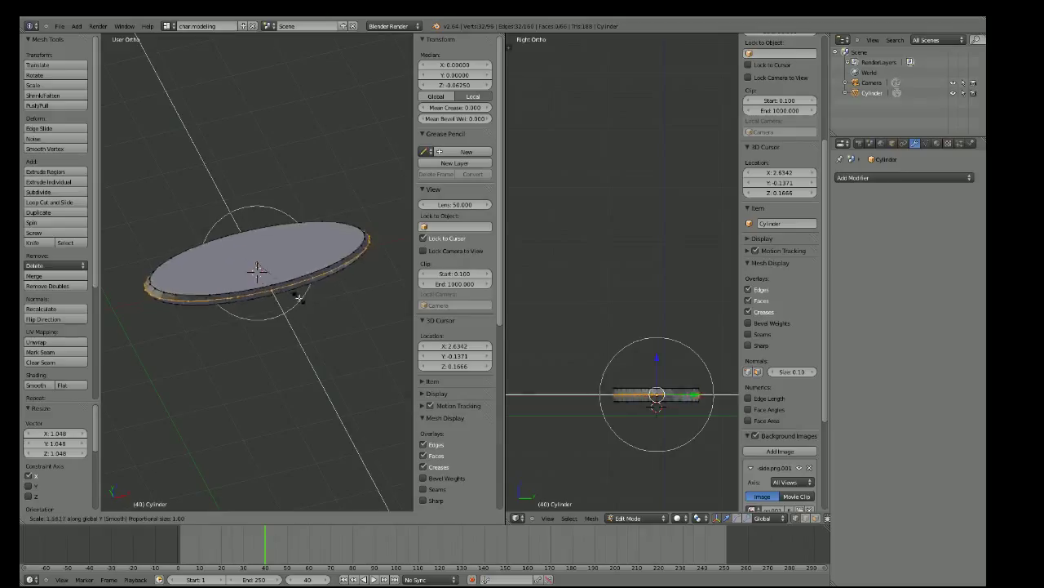
click(324, 345)
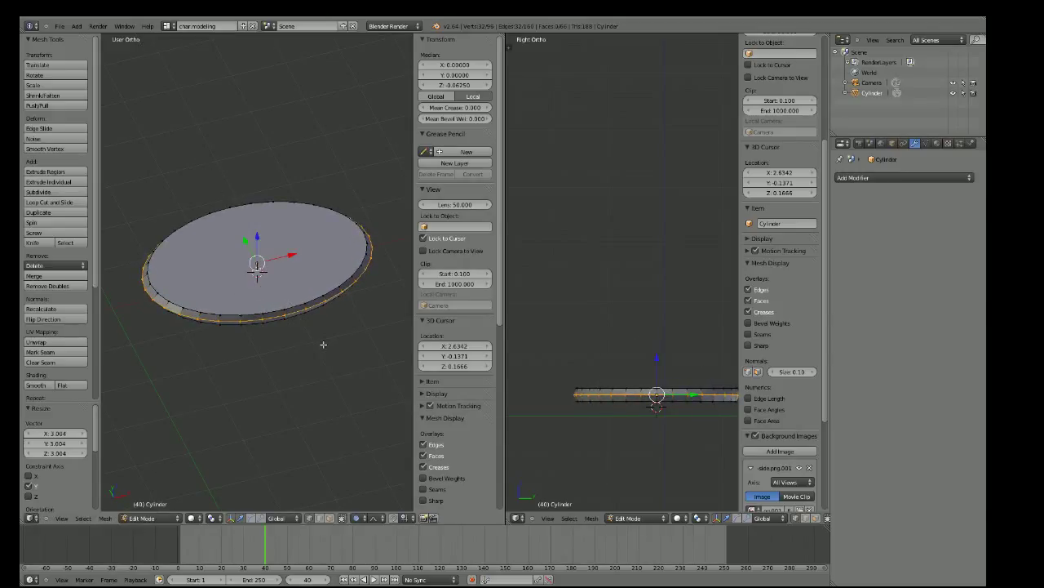
key(KP_1)
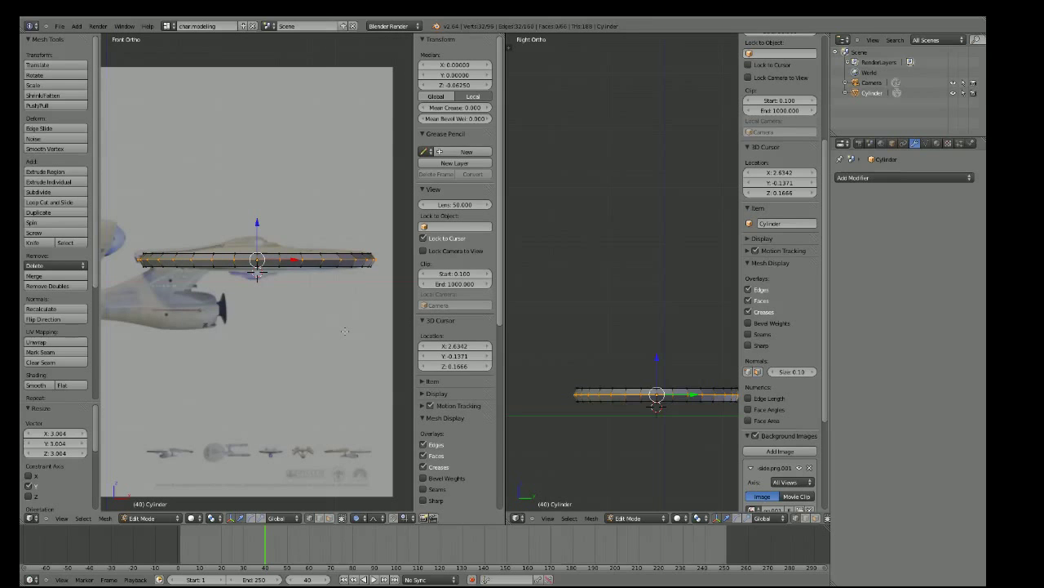
scroll(245, 226, up, 3)
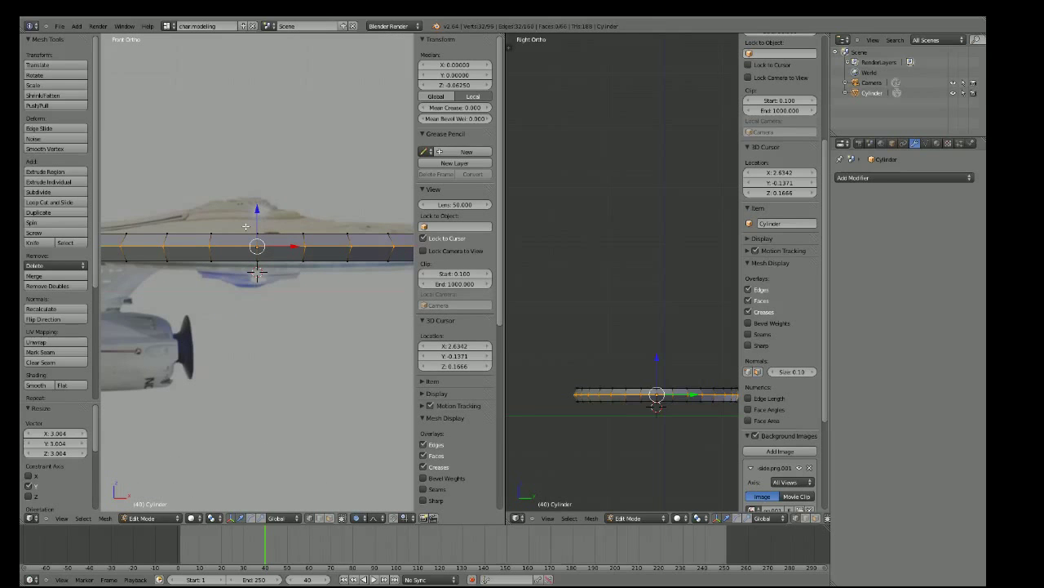
middle_drag(246, 226, 251, 203)
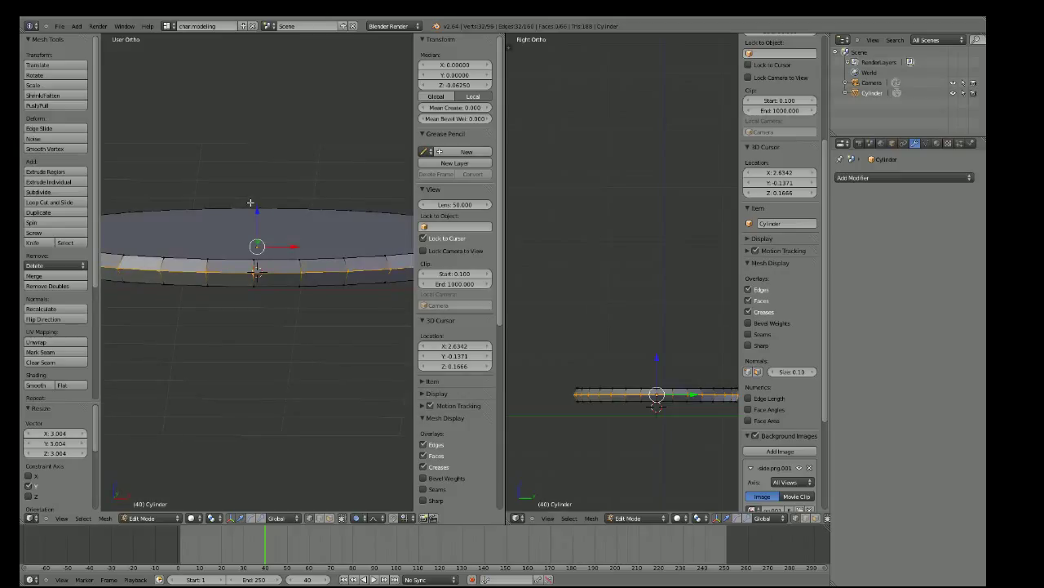
key(KP_1)
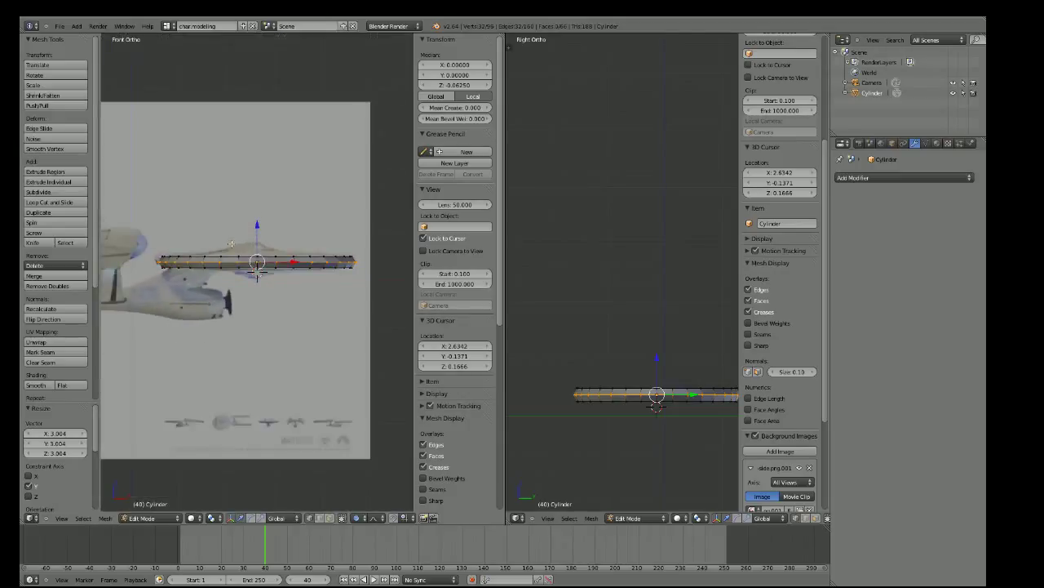
scroll(231, 243, up, 2)
Nudge the disc slightly along X and 0.04434 along Z to follow the rim profile
key(g)
key(x)
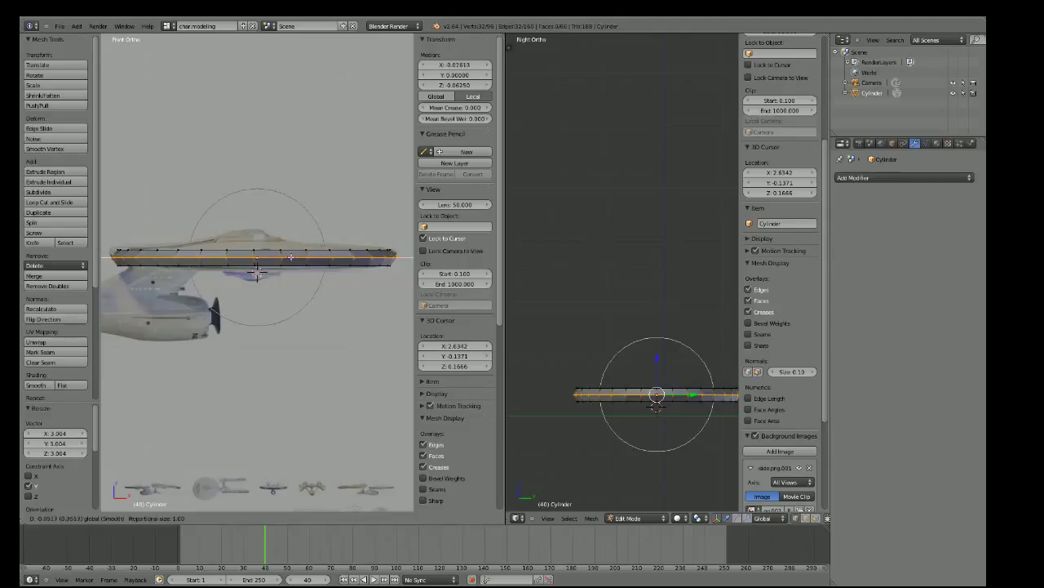
click(233, 232)
key(g)
key(z)
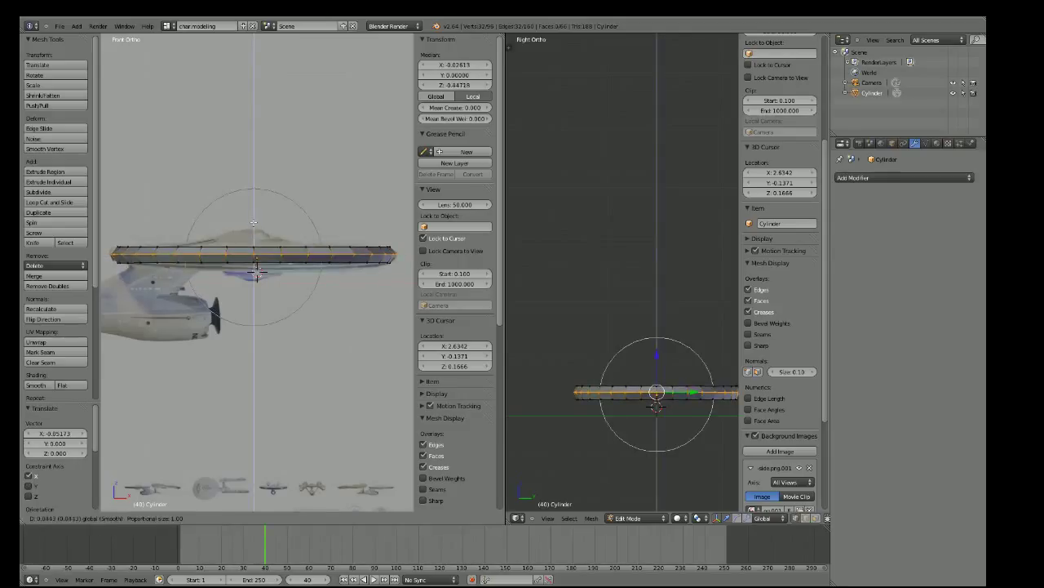
click(208, 219)
scroll(208, 219, up, 1)
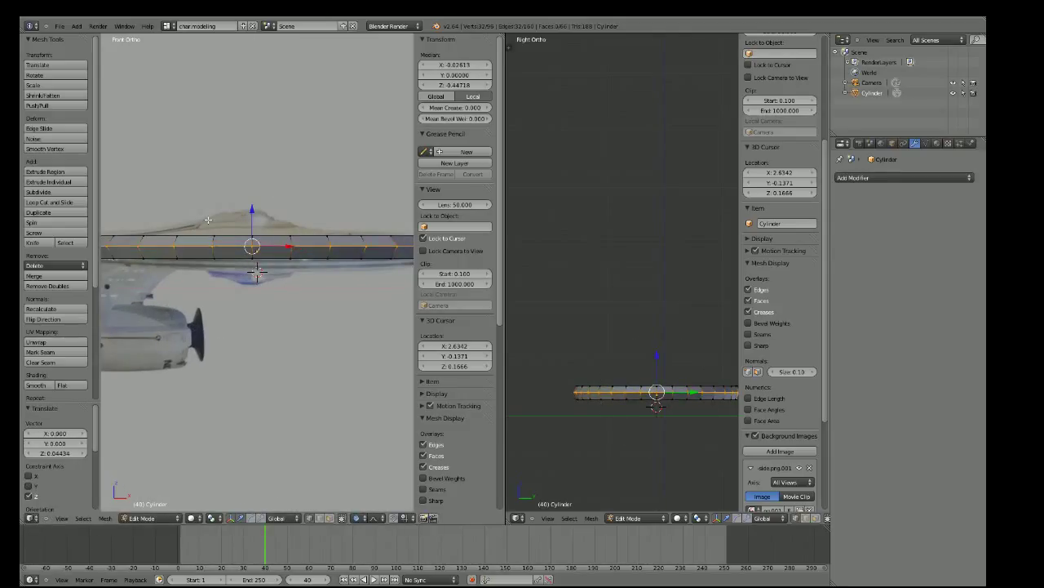
middle_drag(208, 219, 241, 232)
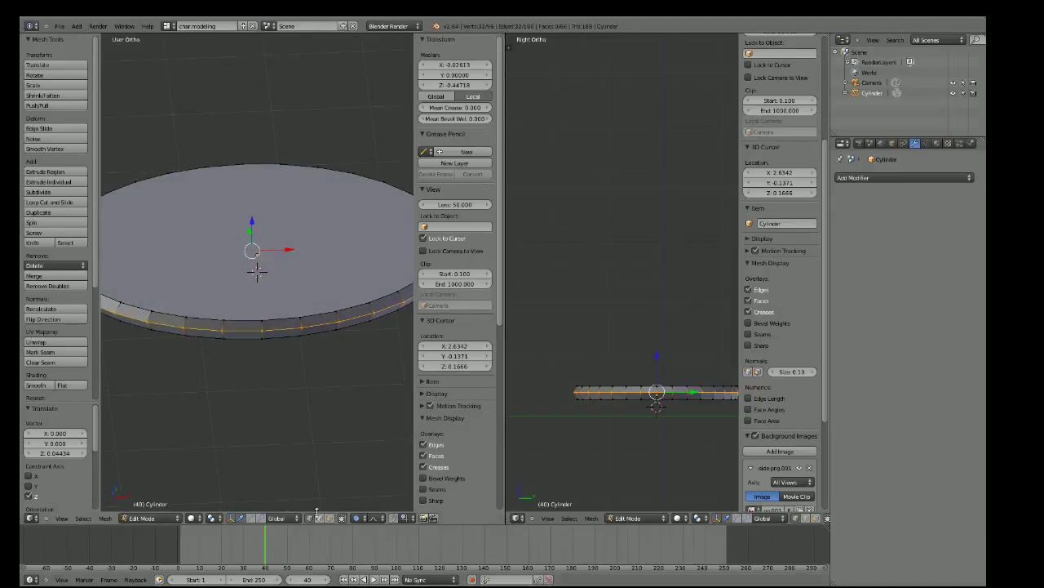
In Object Mode, scale the cylinder 1.334 along Y into a 4.150 × 3.846 × 0.232 disc, then return to Edit Mode
right_click(222, 317)
middle_drag(221, 316, 208, 287)
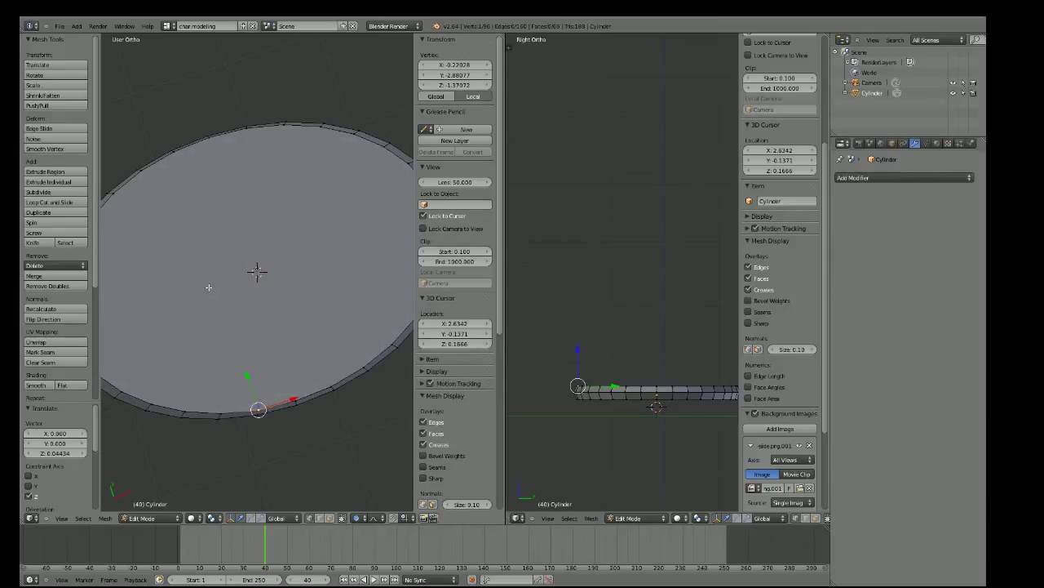
mouse_move(209, 287)
middle_down()
mouse_move(211, 322)
mouse_move(210, 254)
mouse_move(221, 288)
middle_up()
scroll(210, 254, down, 2)
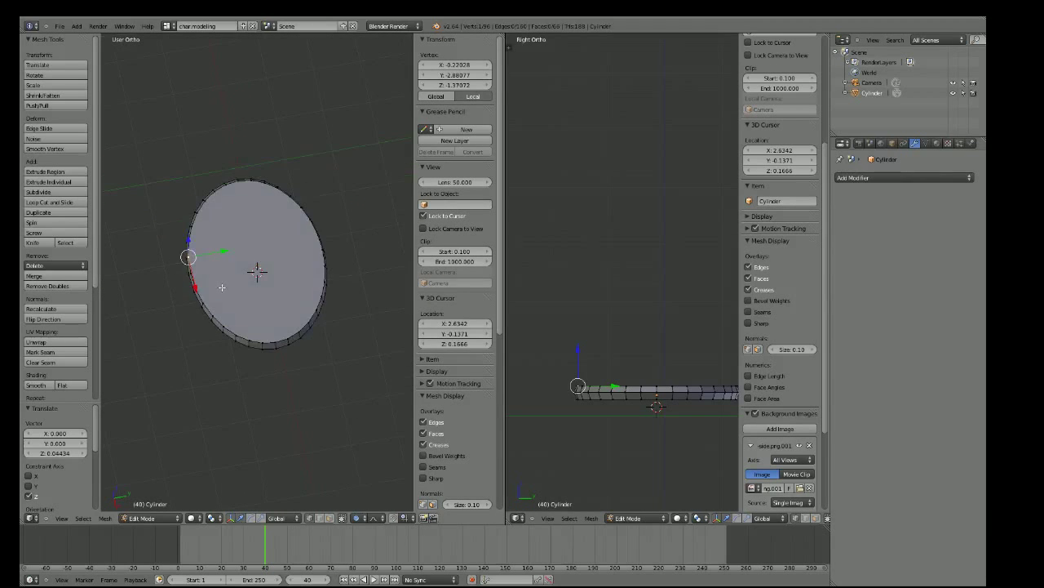
click(162, 517)
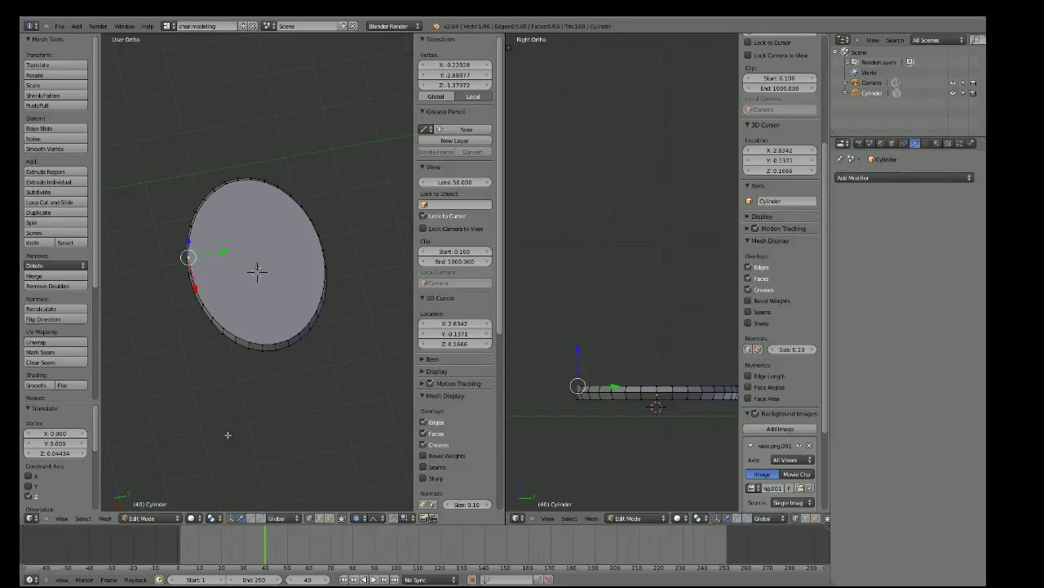
click(159, 517)
click(156, 506)
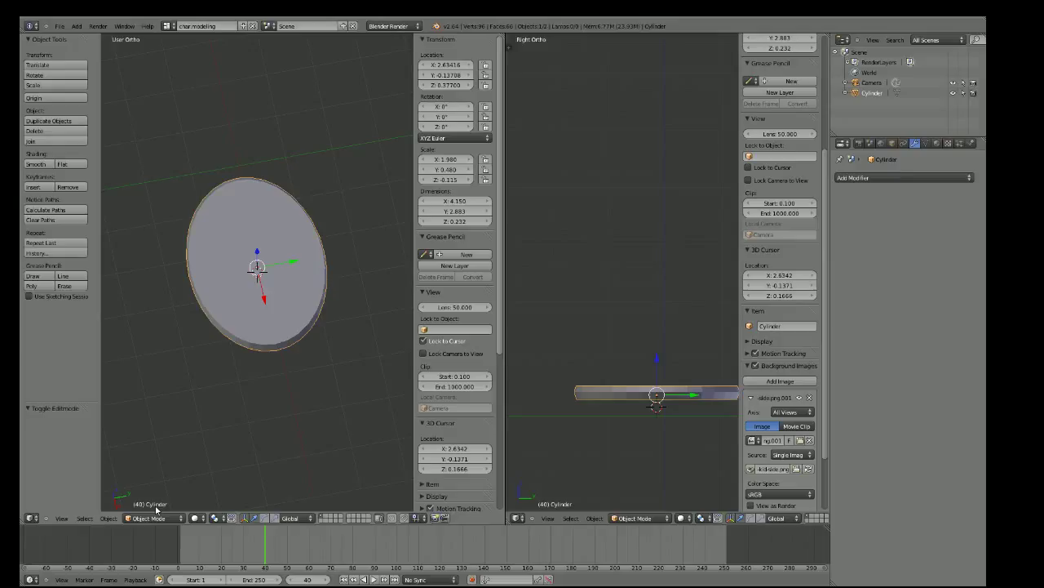
key(s)
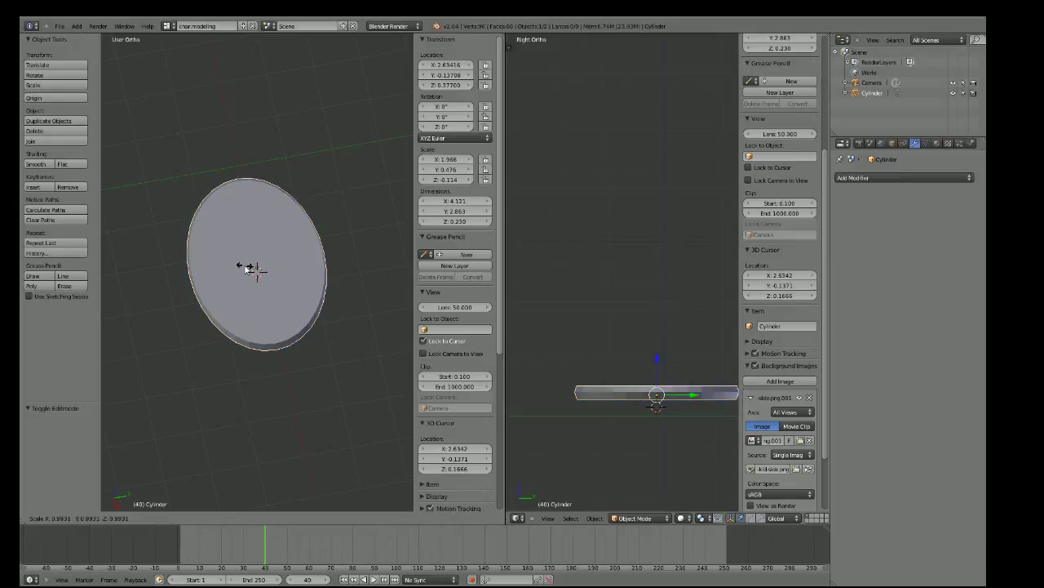
key(y)
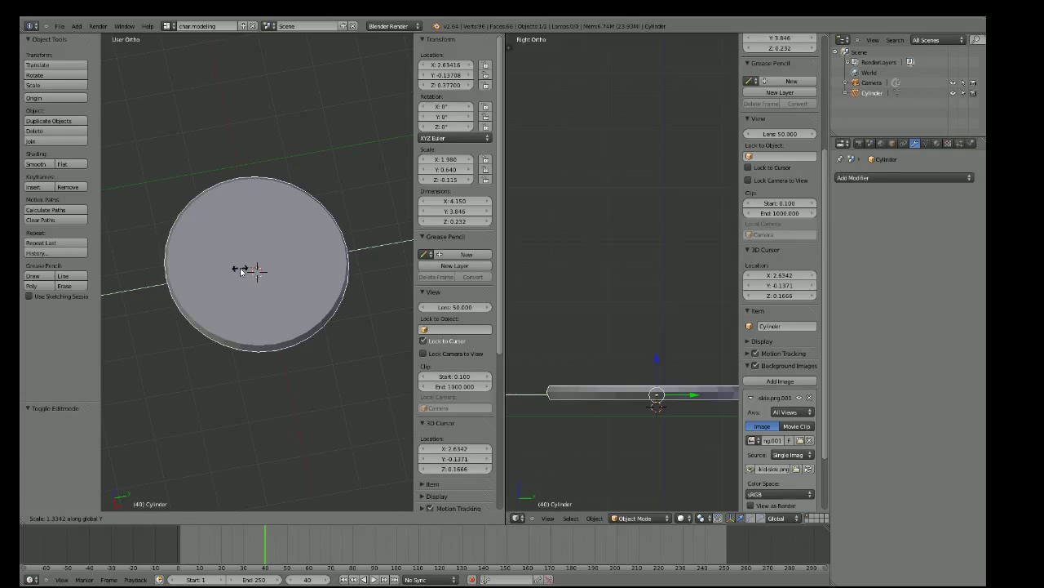
click(241, 271)
mouse_move(241, 270)
middle_down()
mouse_move(249, 201)
mouse_move(258, 269)
middle_up()
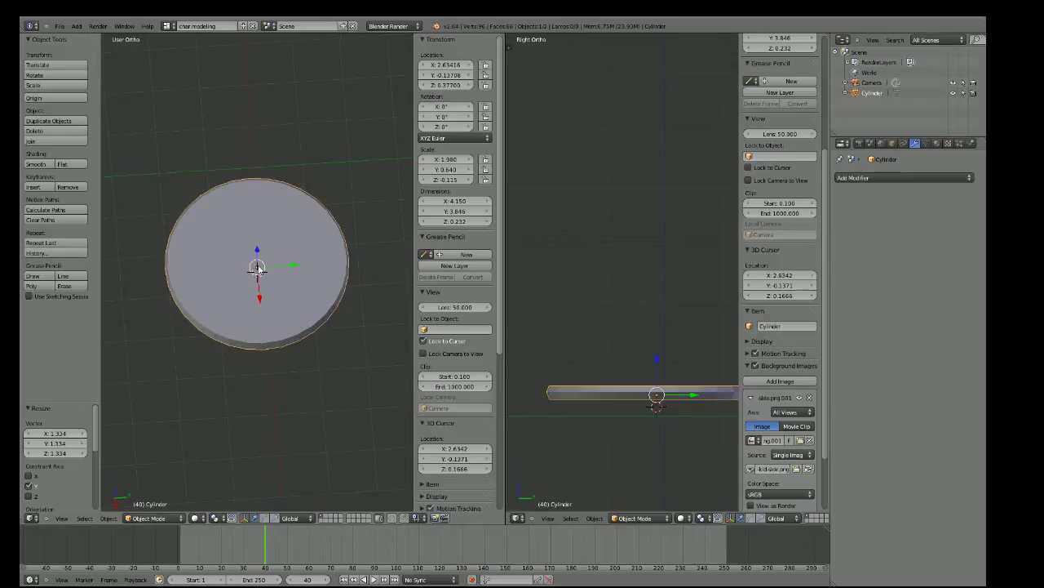
key(Tab)
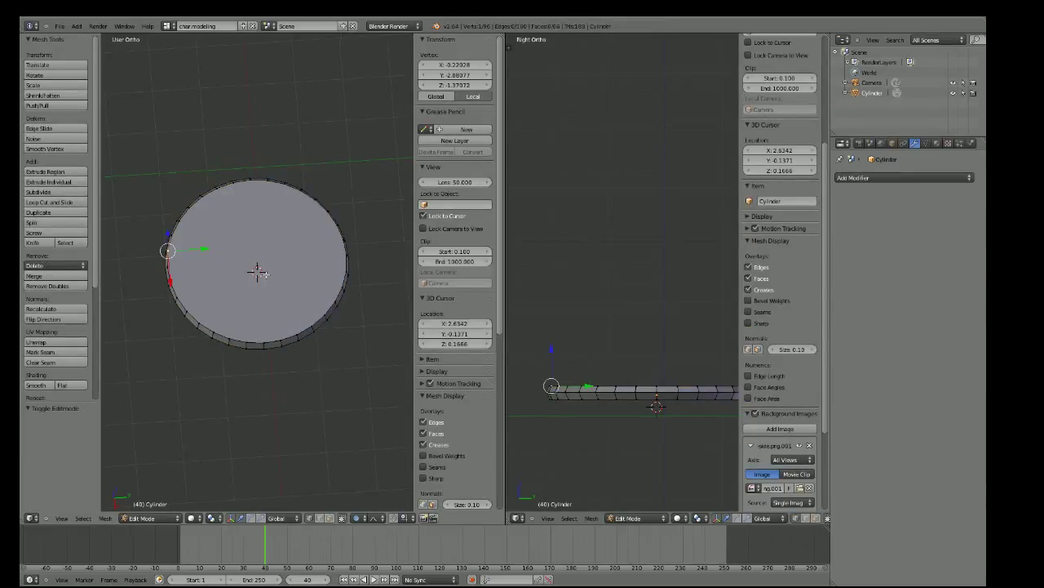
Extrude a rim vertex into a new vertex near the disc's centre
key(ctrl+r)
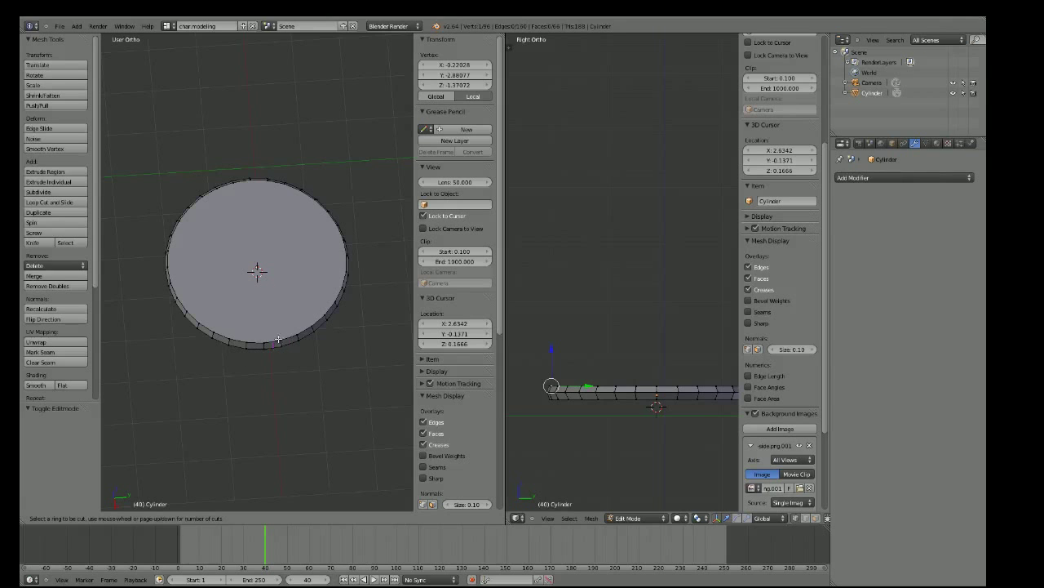
key(Escape)
middle_drag(277, 313, 265, 311)
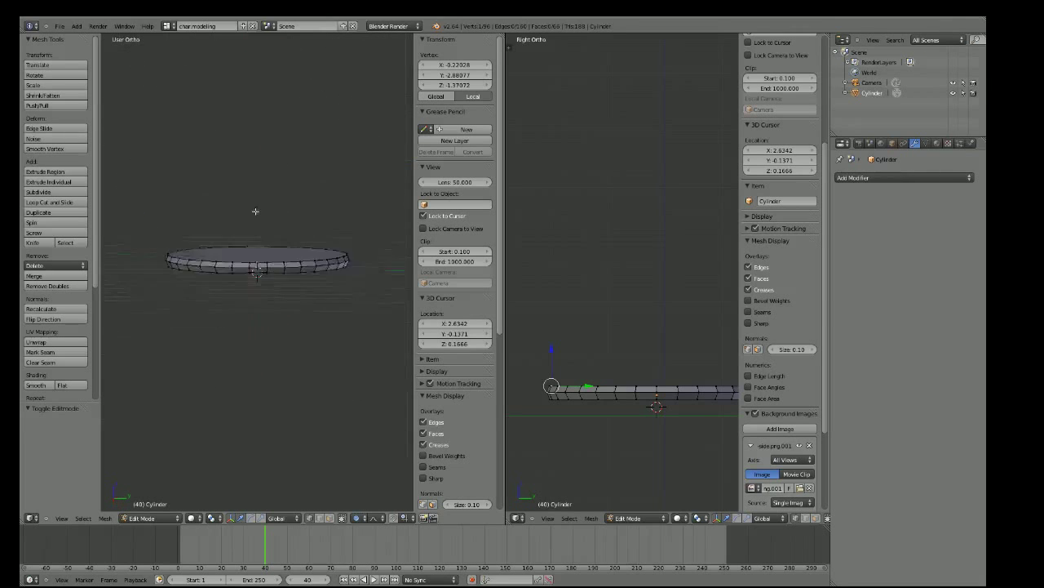
scroll(265, 311, up, 5)
scroll(273, 347, down, 1)
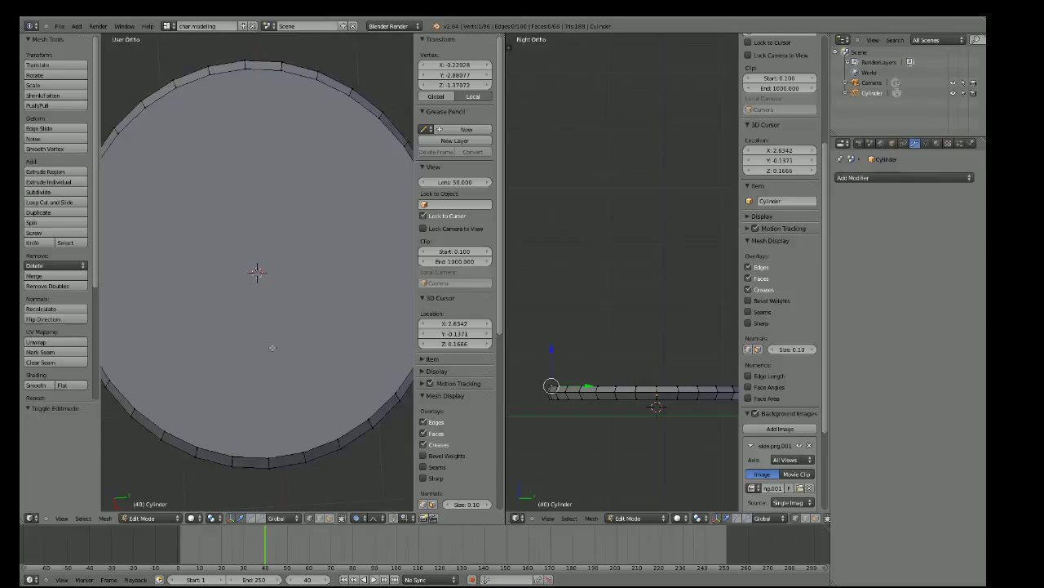
right_click(269, 458)
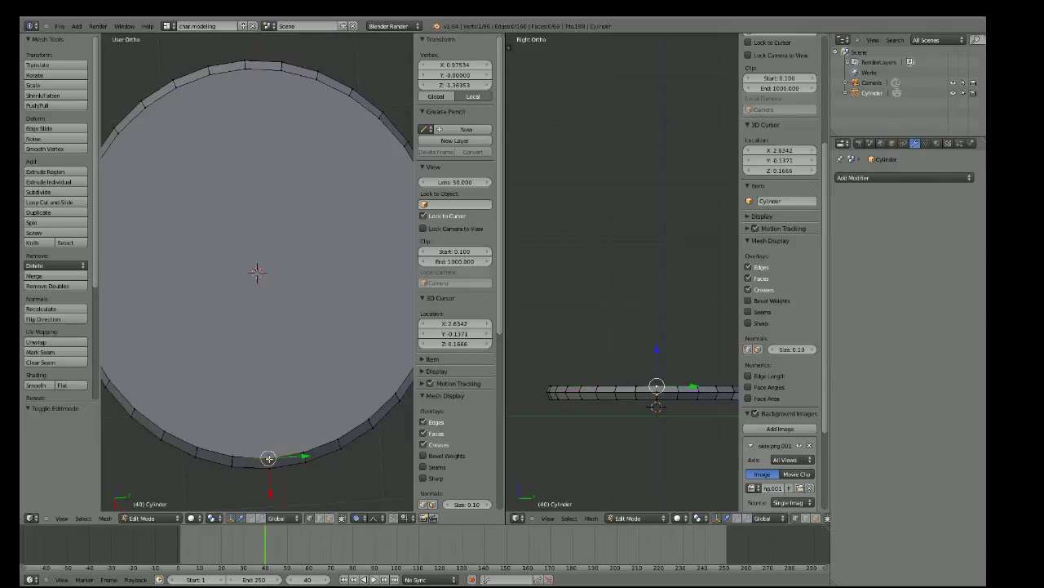
key(e)
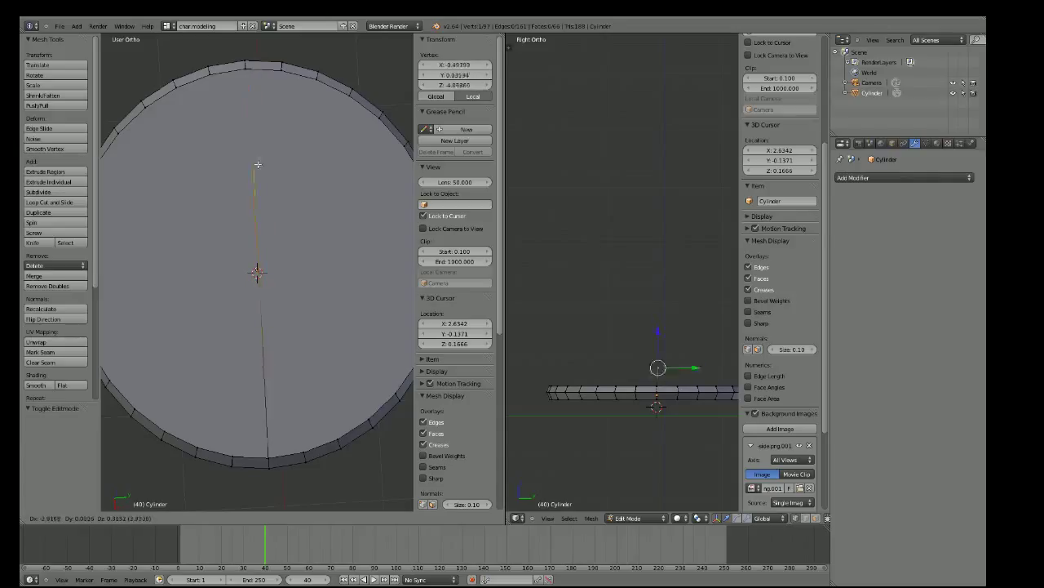
click(265, 239)
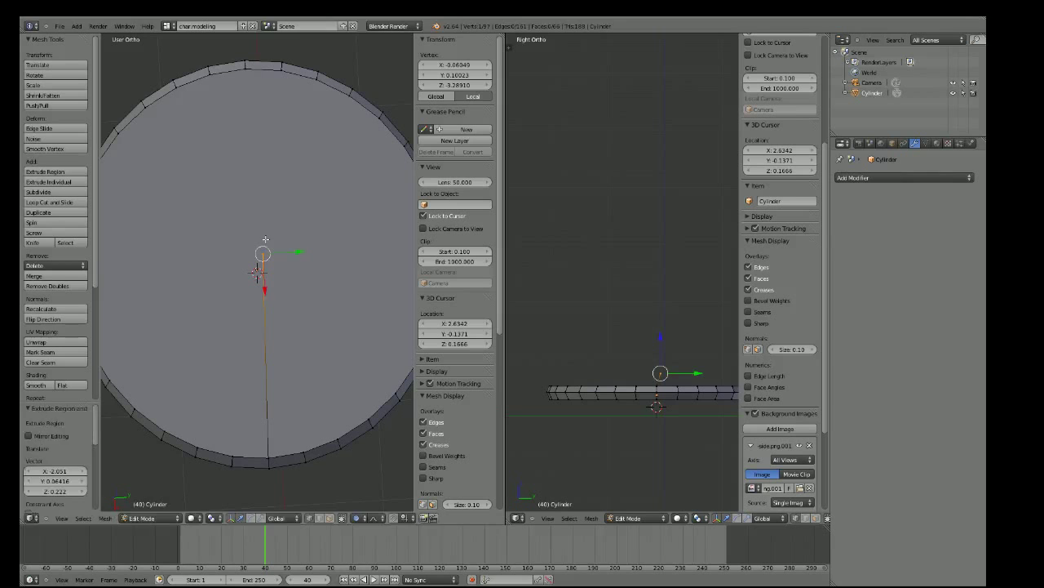
Delete the circular cap face in face select mode
click(338, 518)
right_click(310, 326)
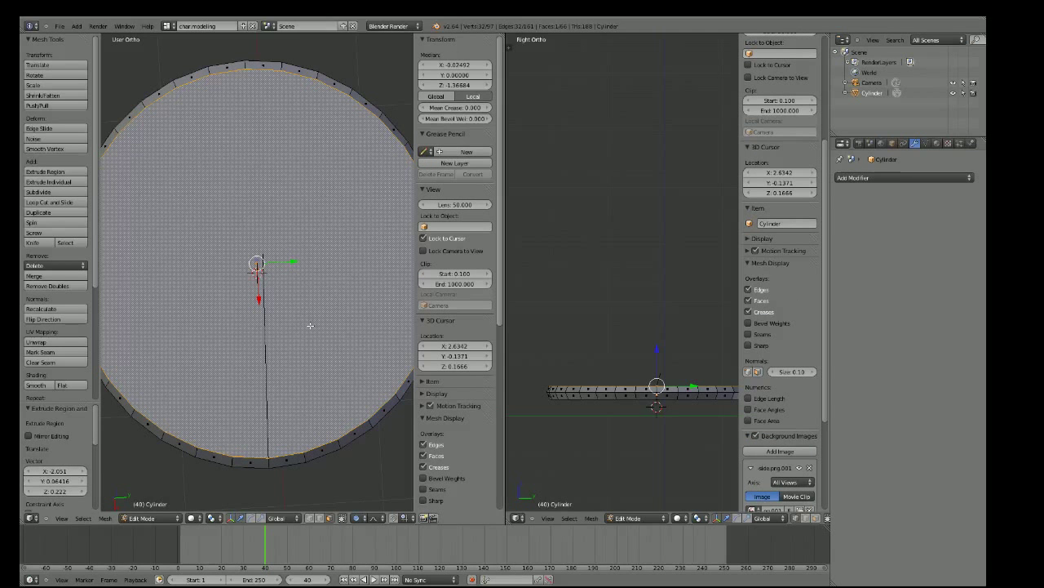
key(x)
click(299, 349)
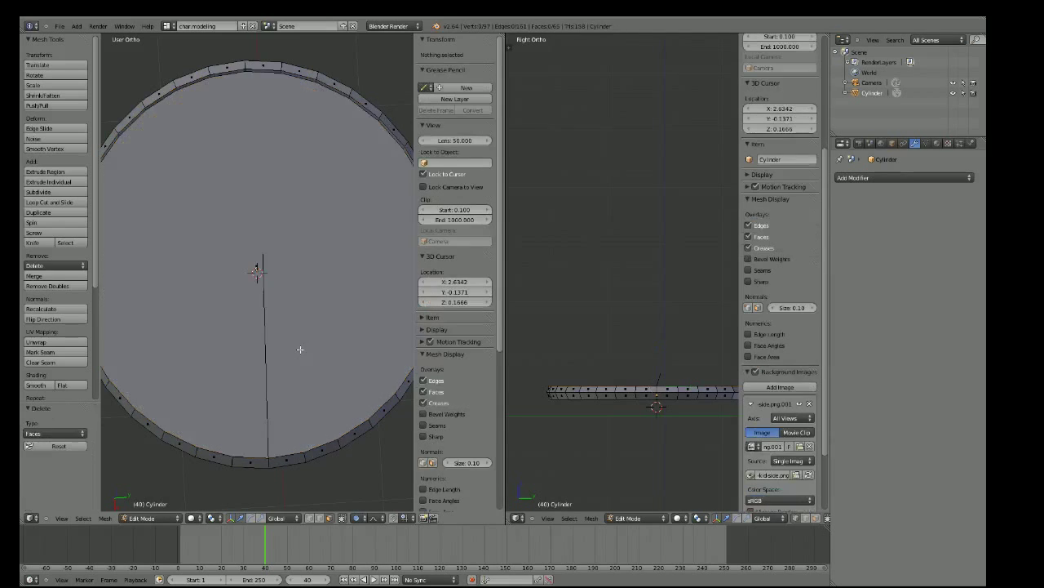
middle_drag(300, 350, 294, 265)
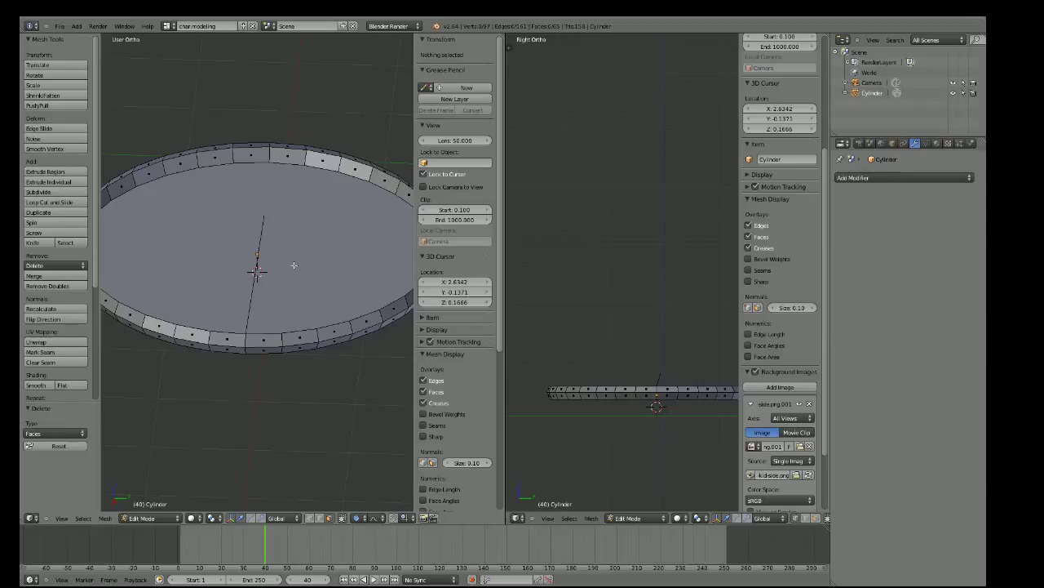
Extrude a rim vertex to the raised centre and merge it into the apex At First
right_click(299, 337)
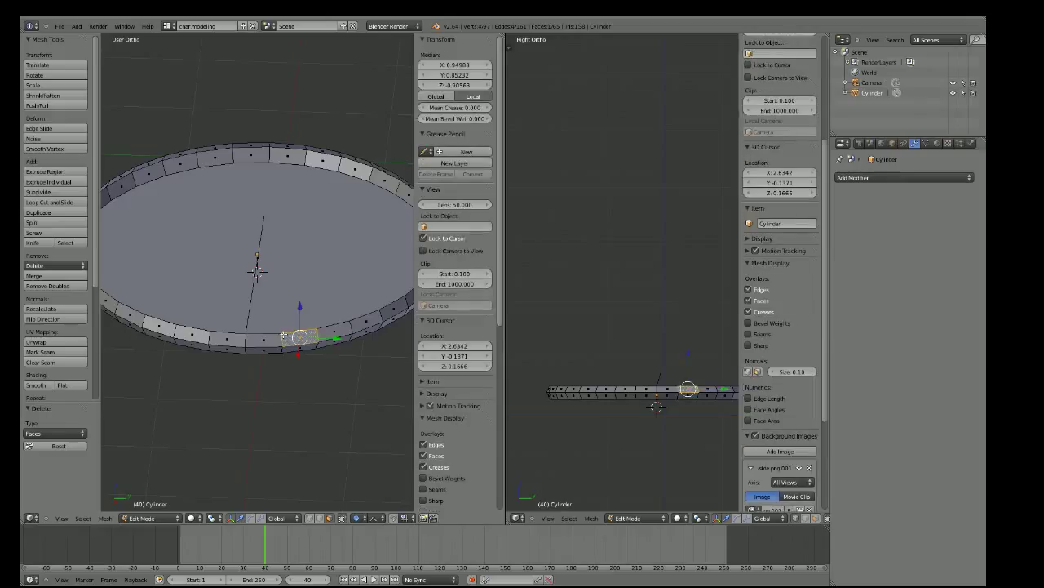
click(310, 518)
right_click(281, 333)
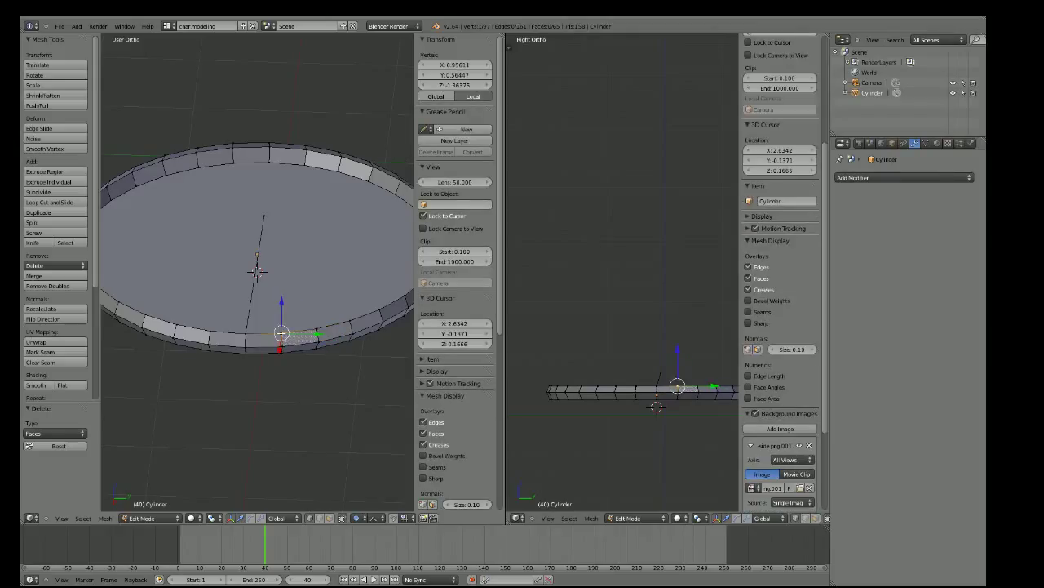
key(e)
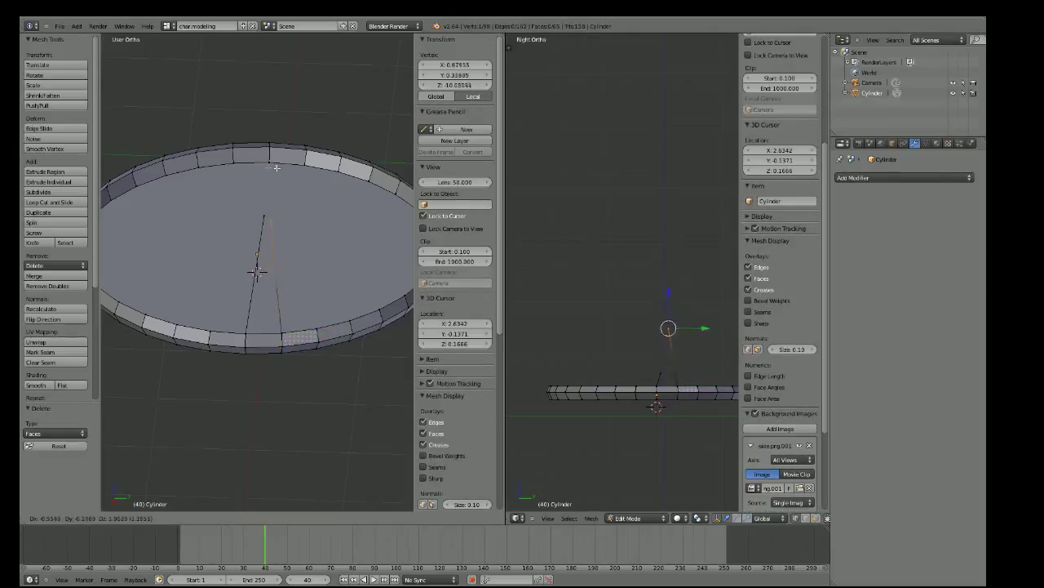
click(274, 164)
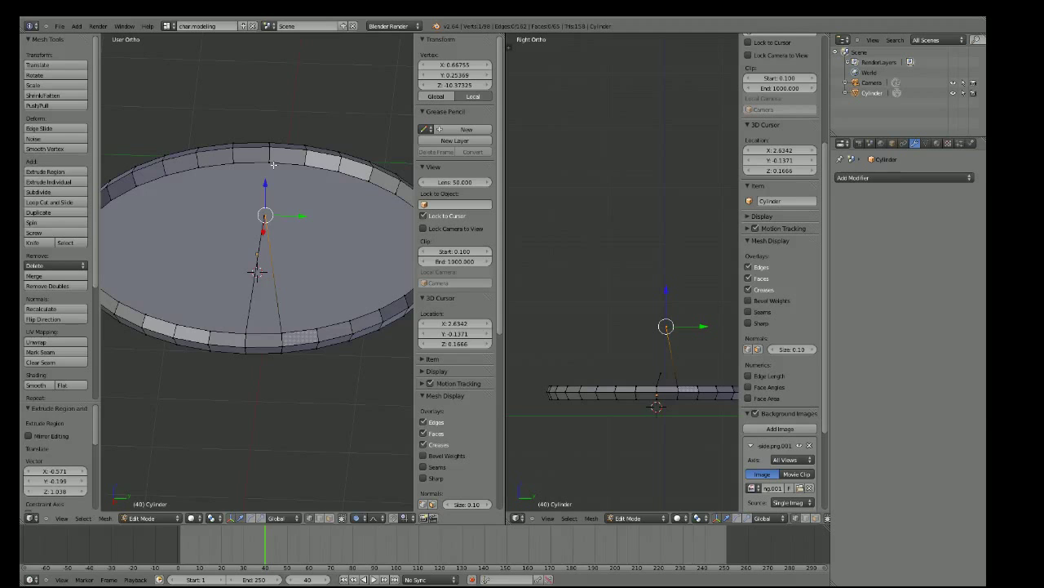
mouse_move(273, 165)
middle_down()
mouse_move(340, 258)
mouse_move(359, 265)
mouse_move(282, 220)
mouse_move(310, 199)
mouse_move(315, 211)
middle_up()
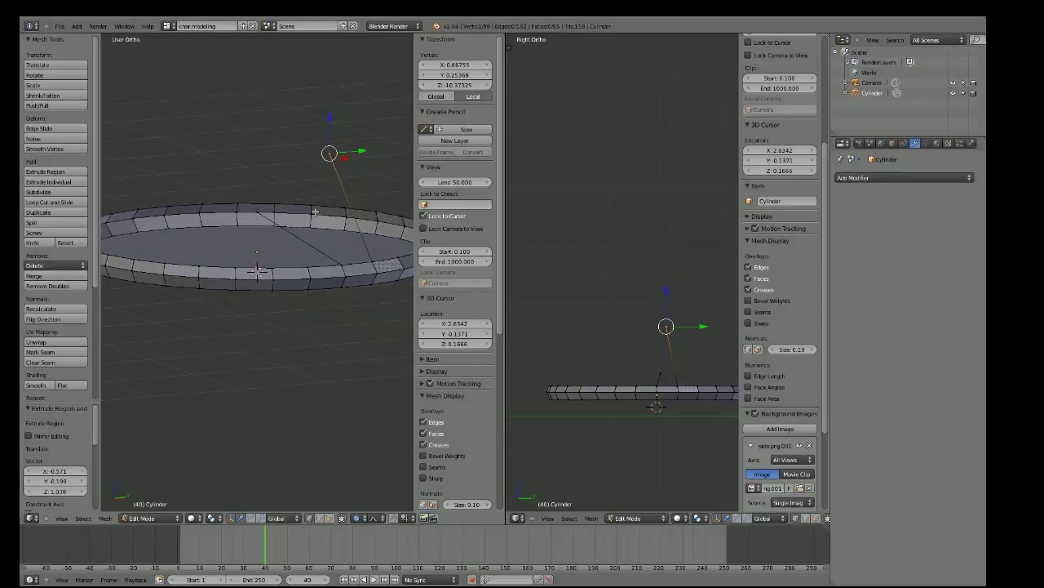
shift+right_click(259, 212)
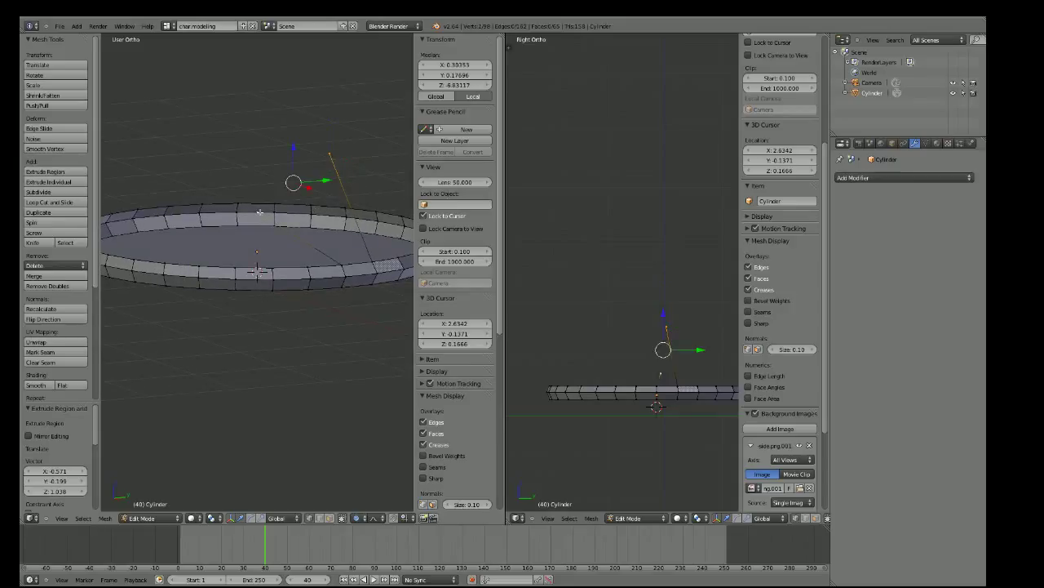
key(alt+m)
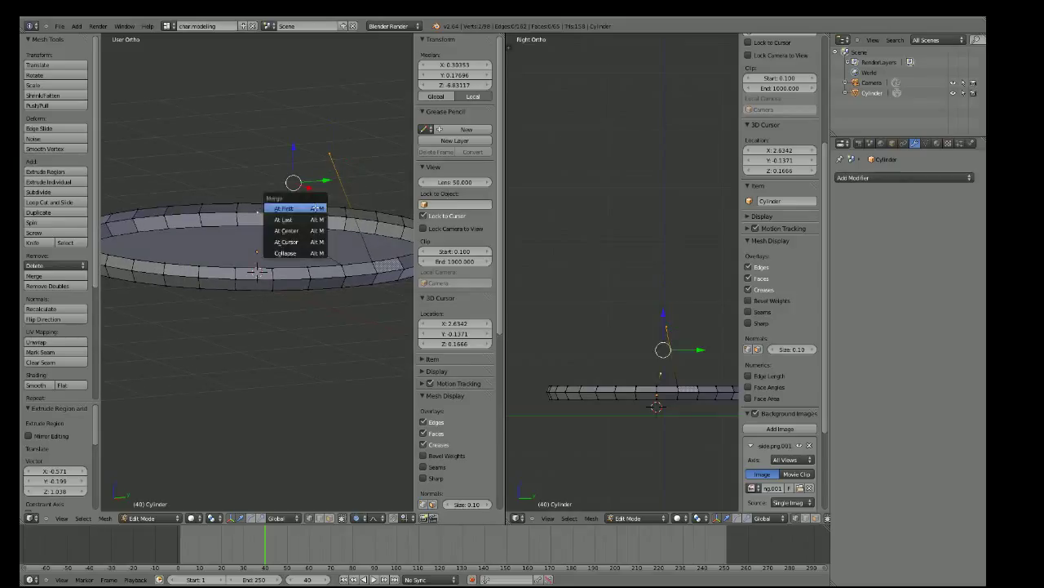
click(305, 210)
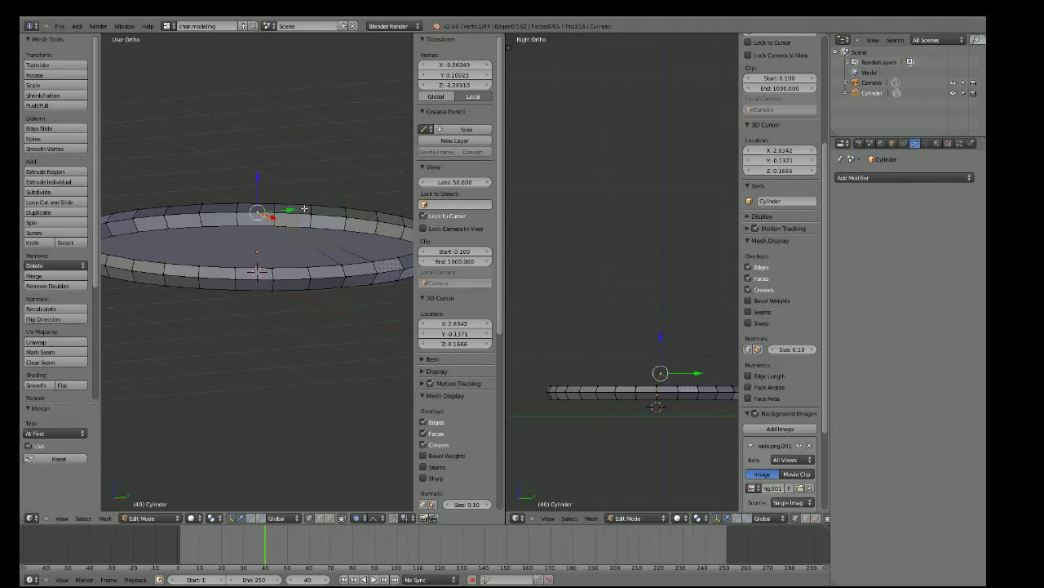
mouse_move(305, 210)
middle_down()
mouse_move(206, 276)
mouse_move(266, 263)
middle_up()
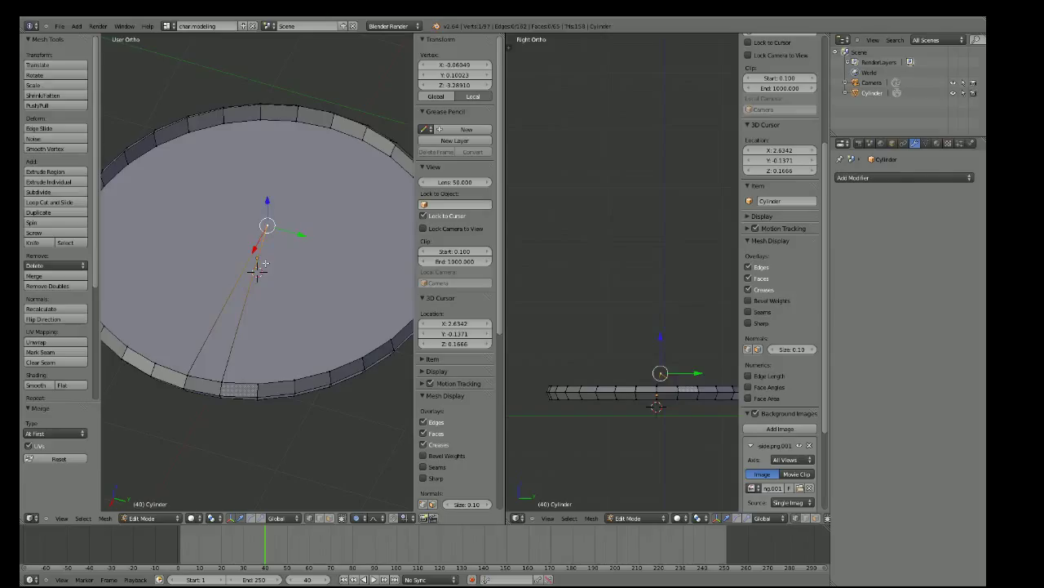
Connect a second rim vertex to the apex by moving it there and merging
right_click(257, 384)
key(g)
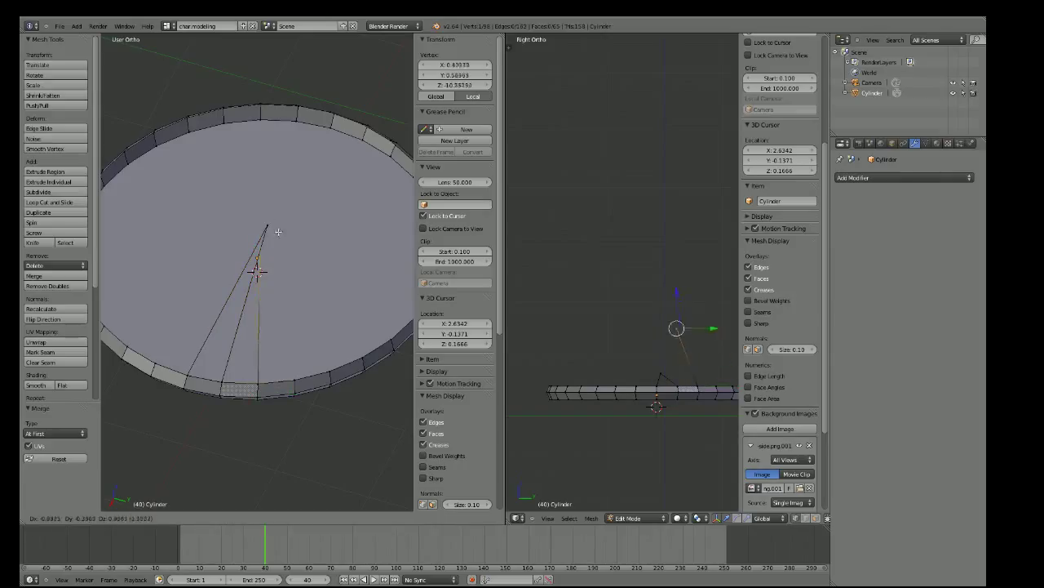
click(288, 222)
middle_drag(287, 222, 242, 254)
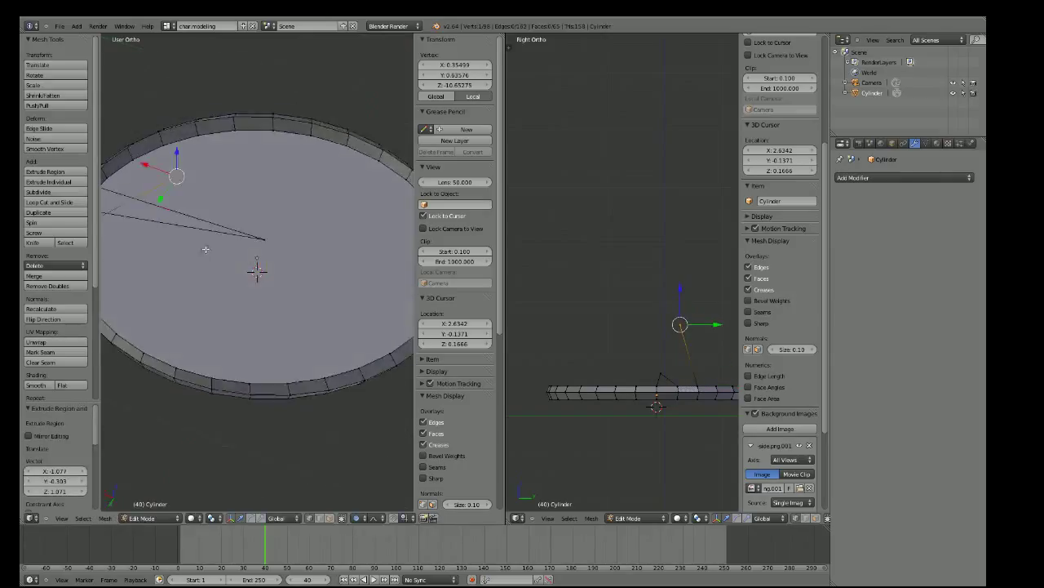
shift+right_click(270, 239)
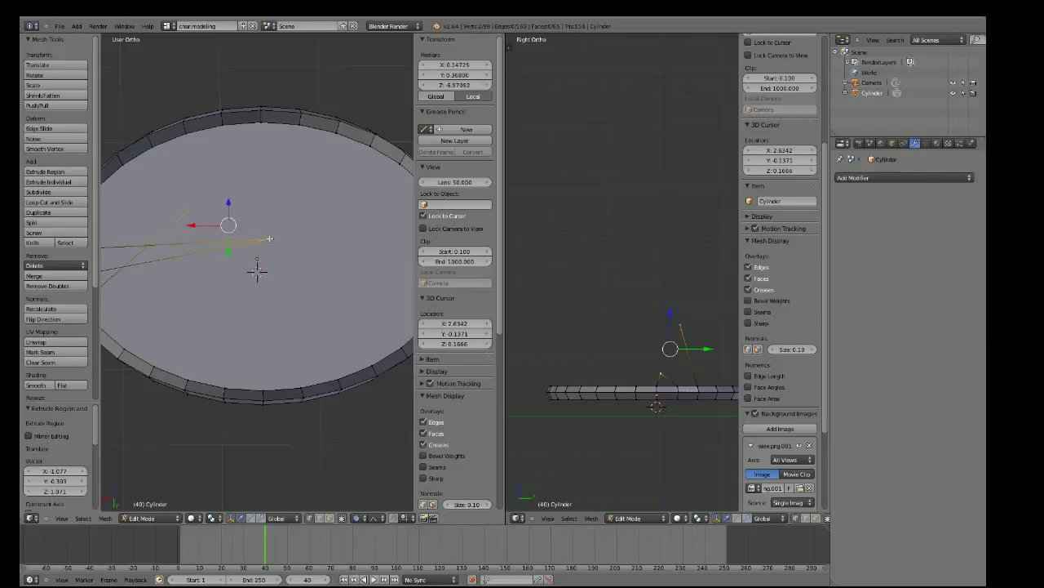
key(alt+m)
click(263, 242)
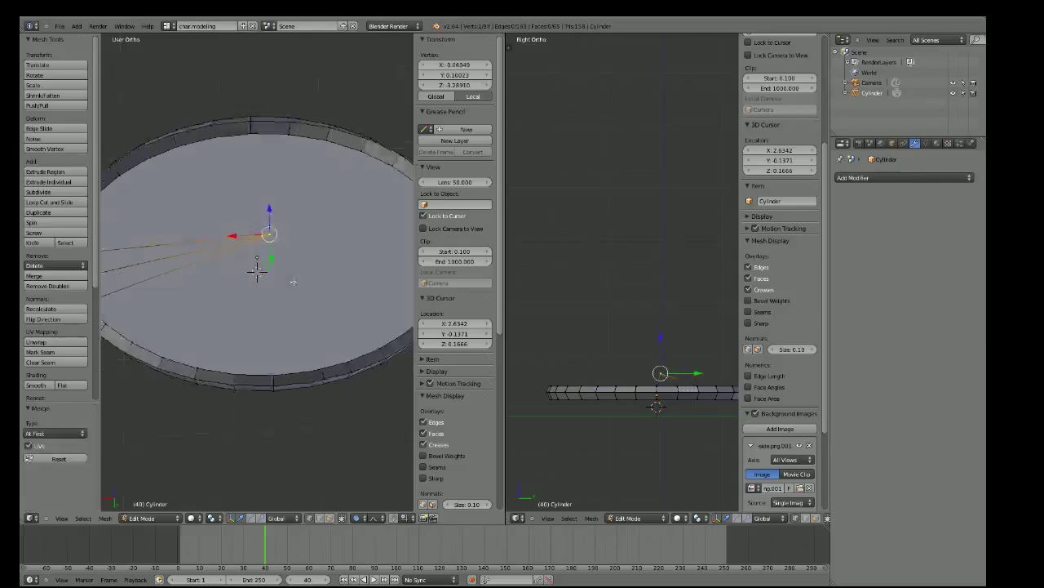
mouse_move(293, 283)
middle_down()
mouse_move(380, 286)
mouse_move(285, 283)
mouse_move(327, 299)
mouse_move(354, 150)
mouse_move(329, 153)
mouse_move(319, 186)
mouse_move(331, 198)
mouse_move(227, 235)
middle_up()
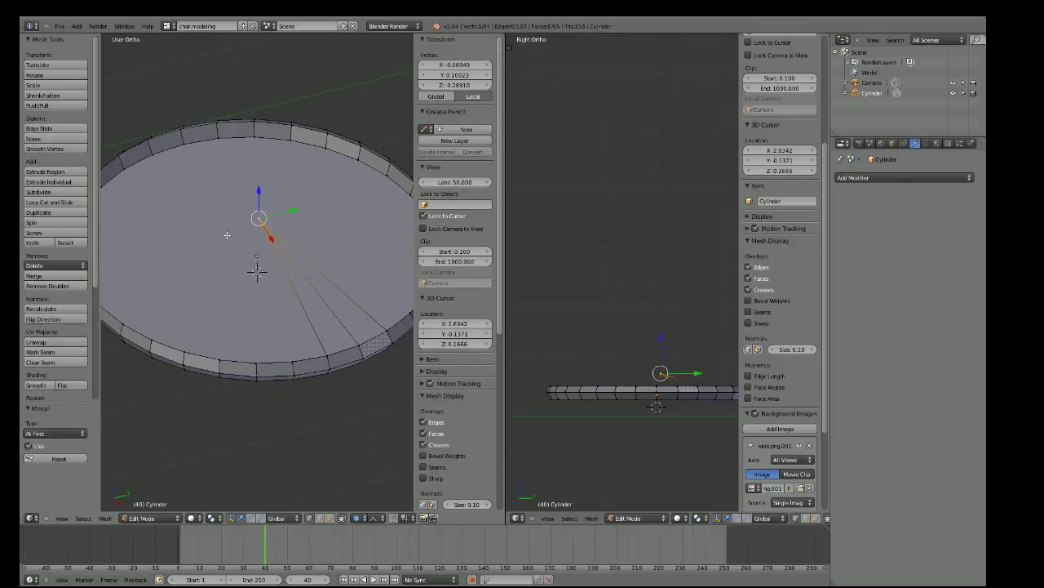
Extrude two rim vertices to the centre and merge each into the raised apex (At First)
right_click(292, 360)
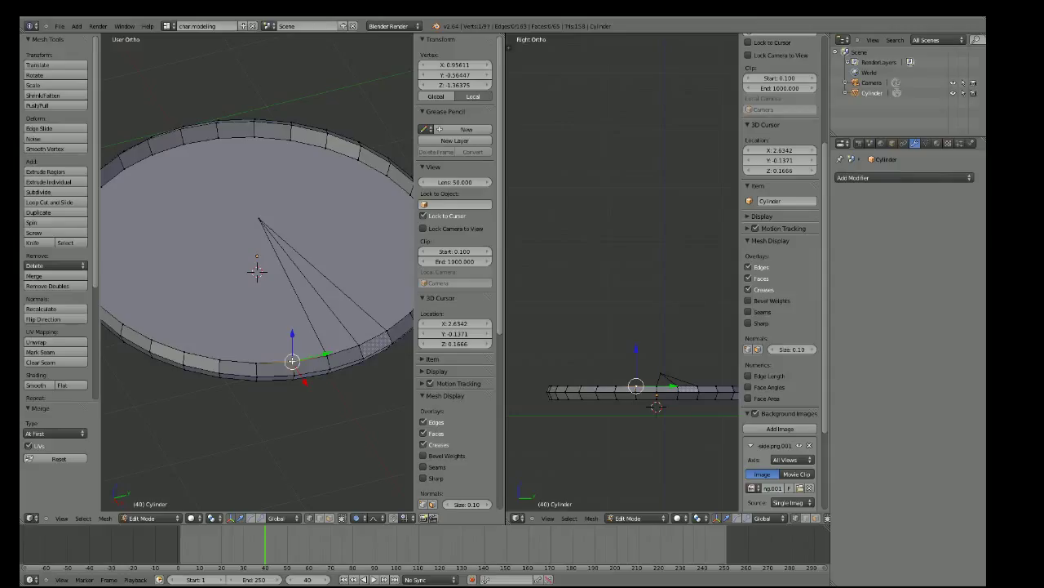
key(e)
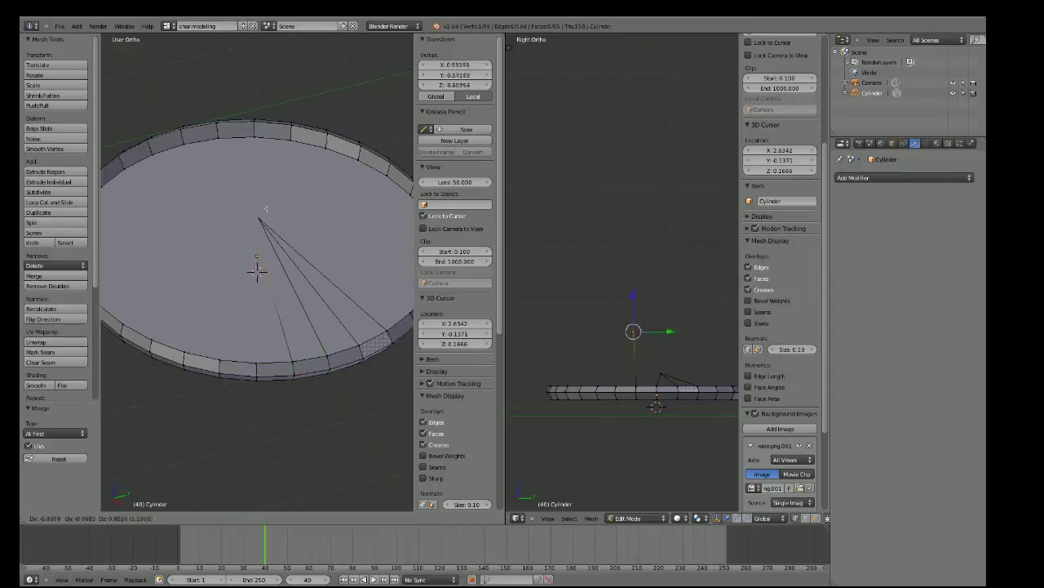
click(268, 193)
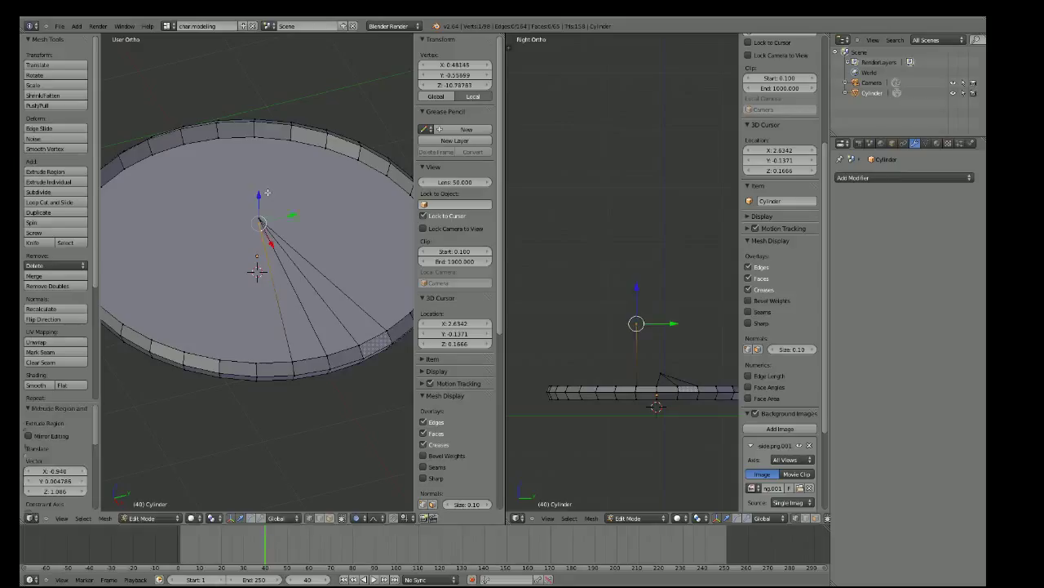
shift+right_click(259, 220)
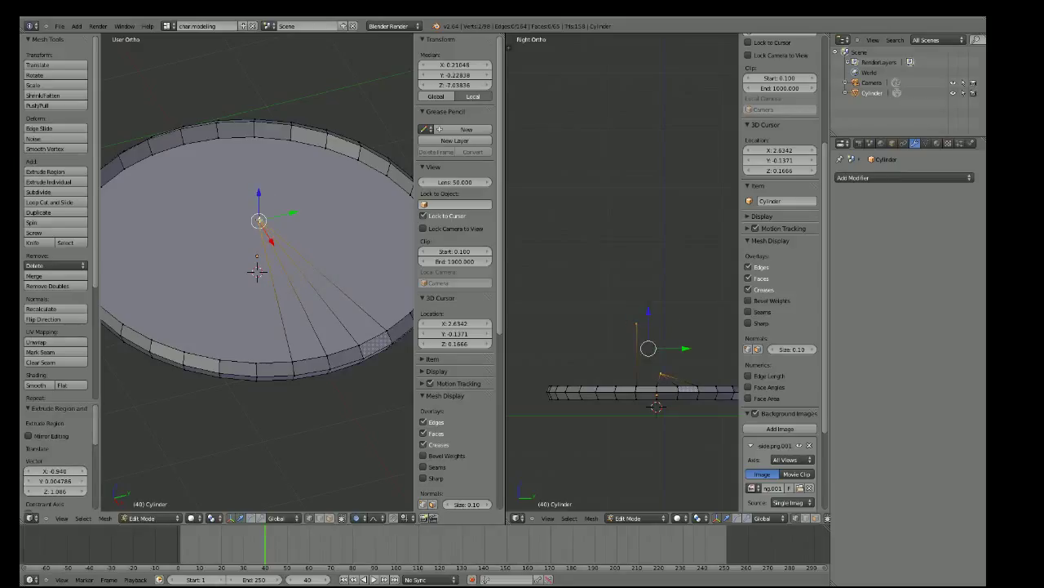
key(alt+m)
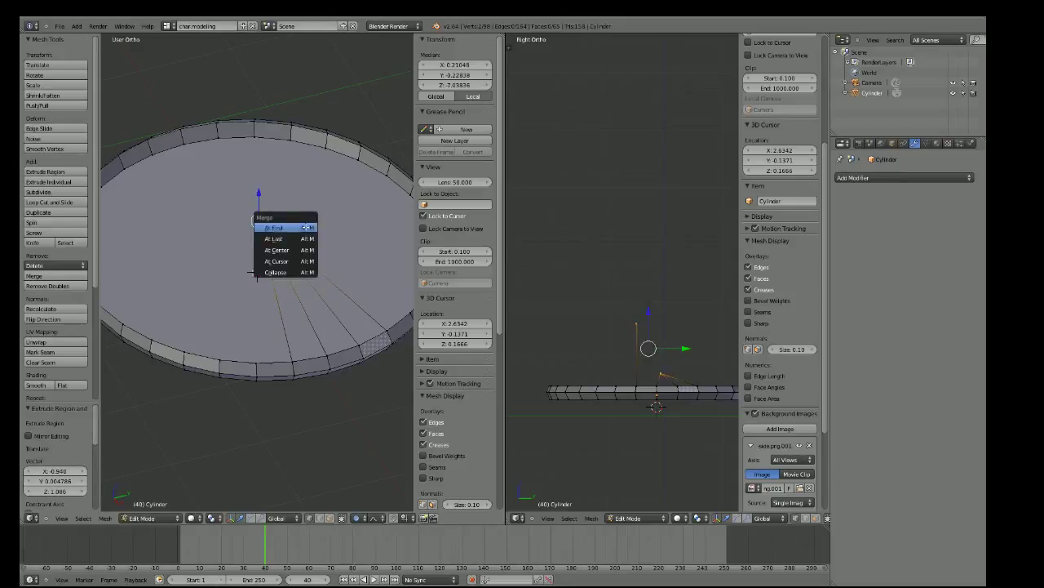
click(294, 232)
middle_drag(295, 231, 254, 236)
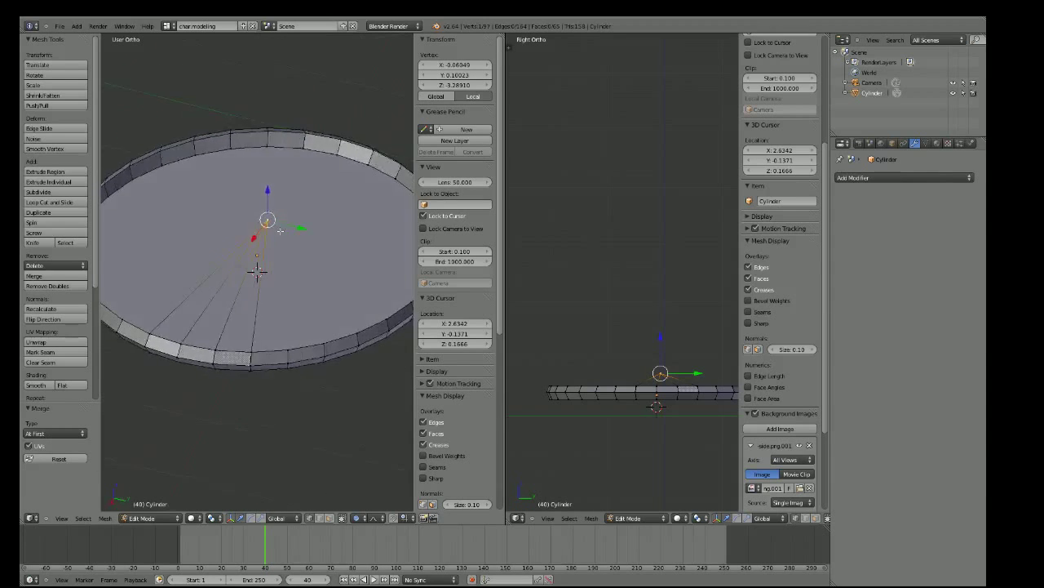
right_click(218, 360)
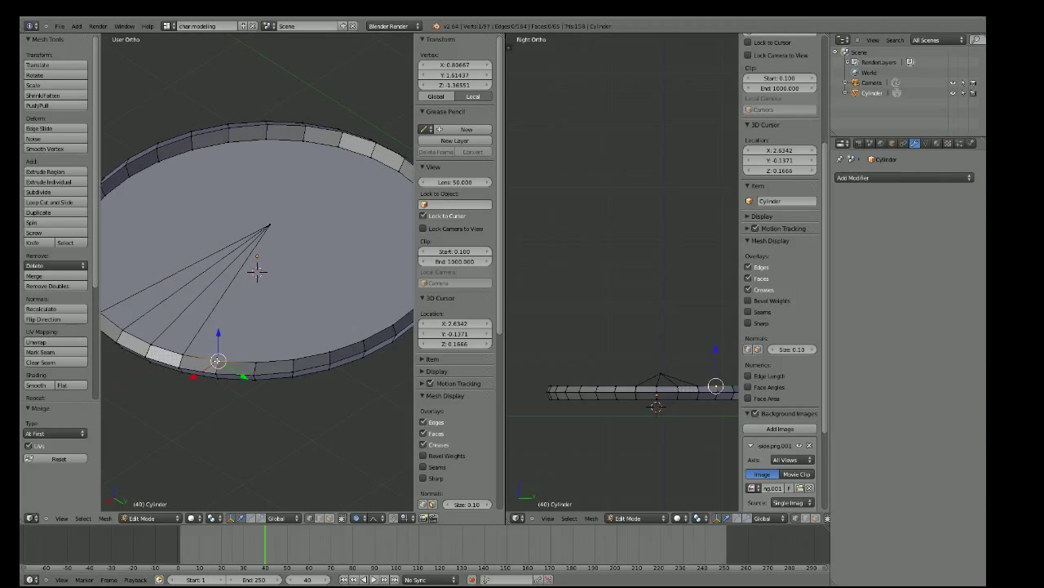
key(e)
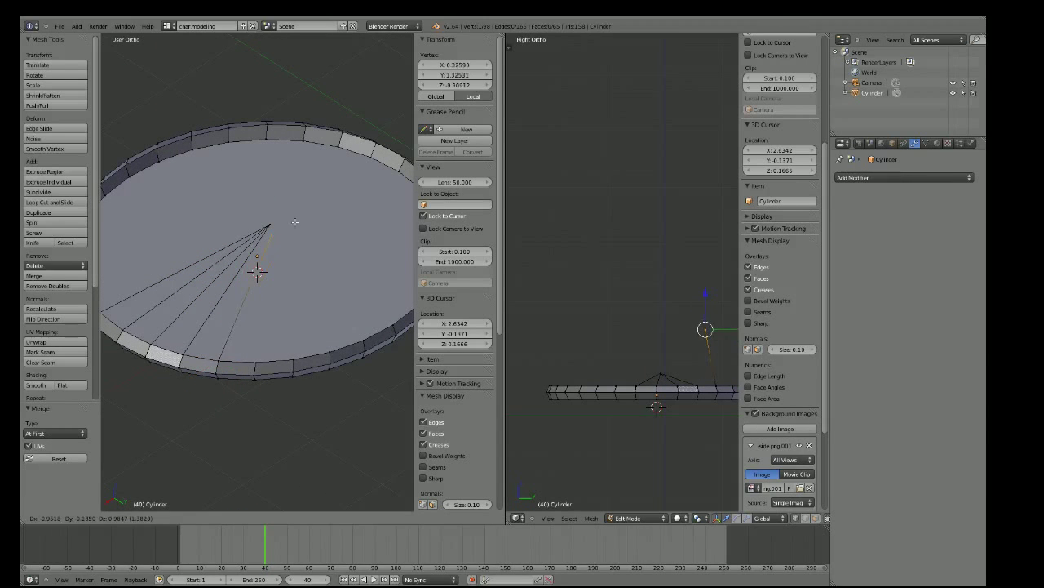
click(295, 221)
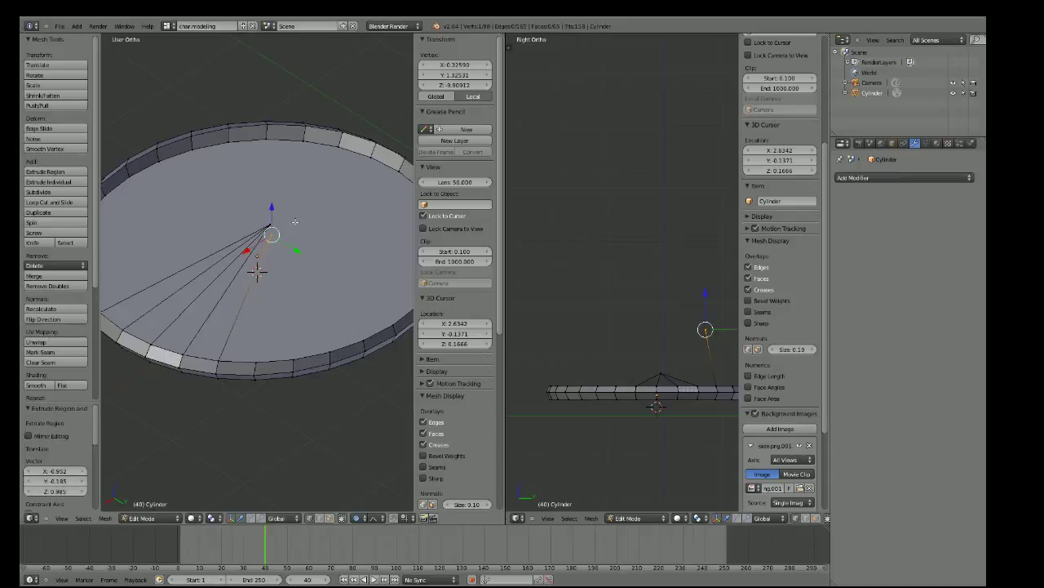
shift+right_click(270, 229)
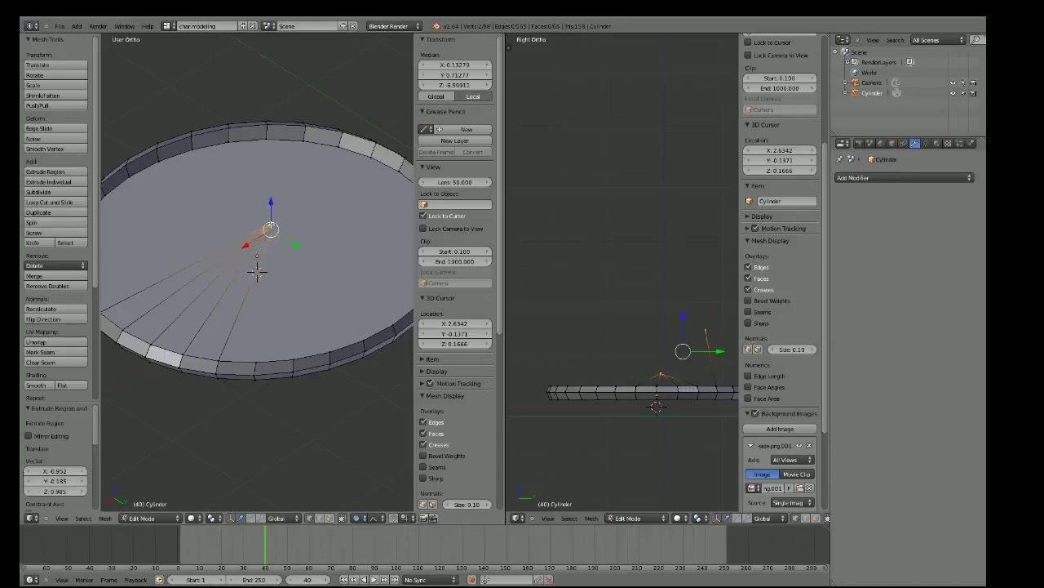
key(alt+m)
click(299, 231)
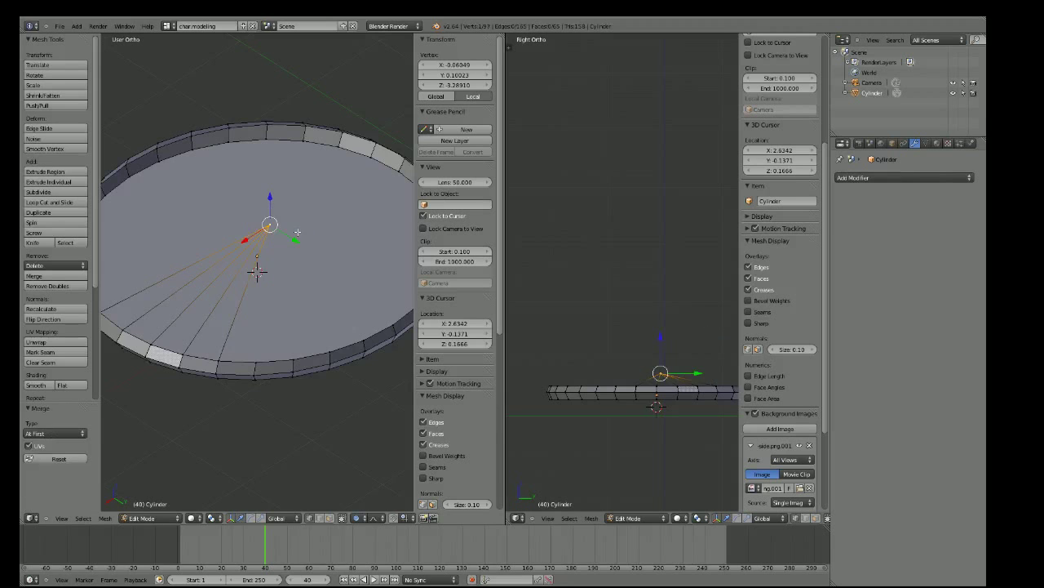
Add a third spoke by extruding a near-edge rim vertex and merging it into the apex
middle_drag(257, 270, 257, 271)
mouse_move(279, 210)
middle_down()
mouse_move(377, 260)
mouse_move(246, 311)
middle_up()
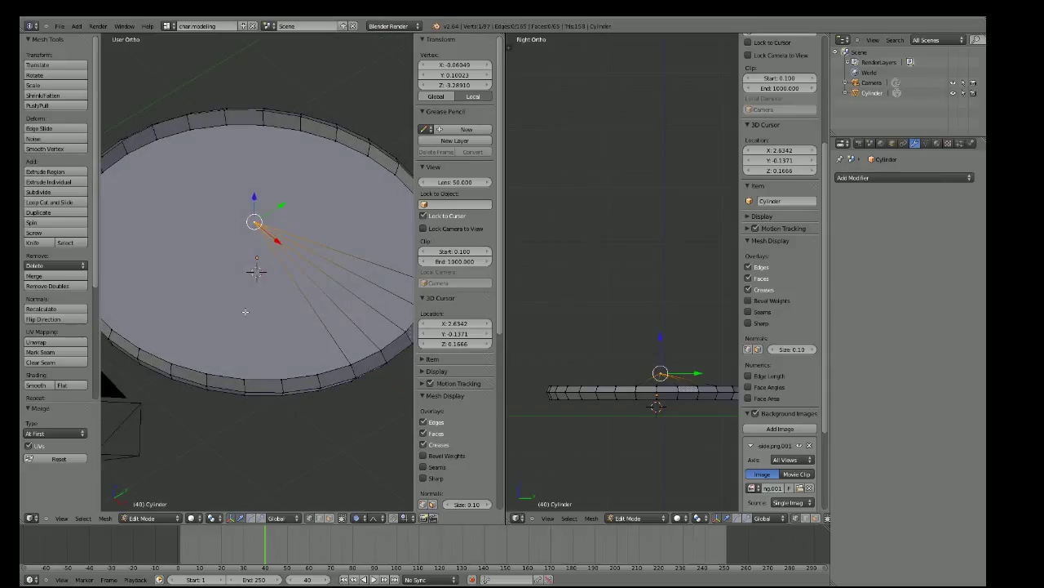
right_click(317, 374)
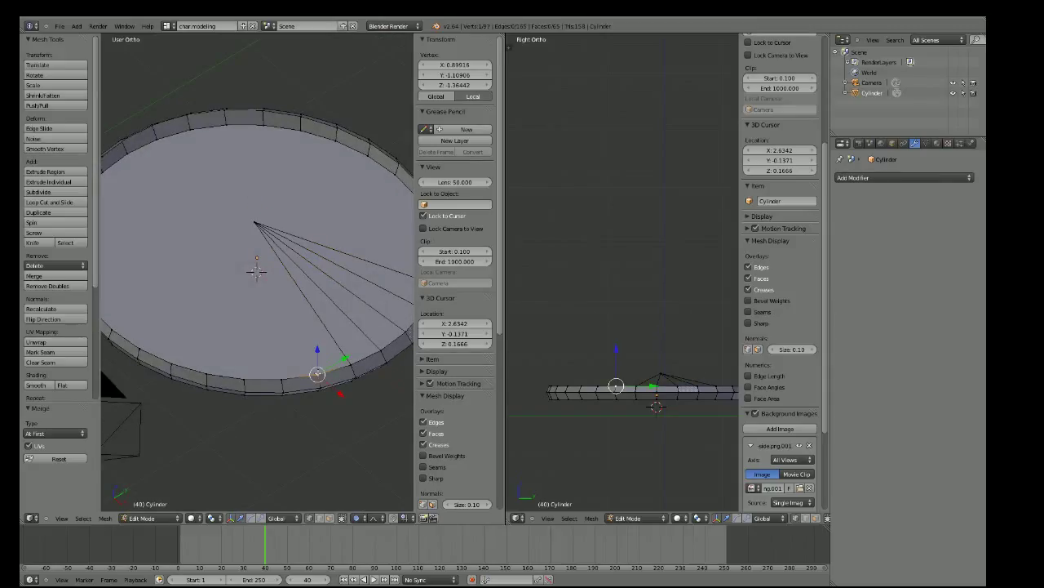
key(e)
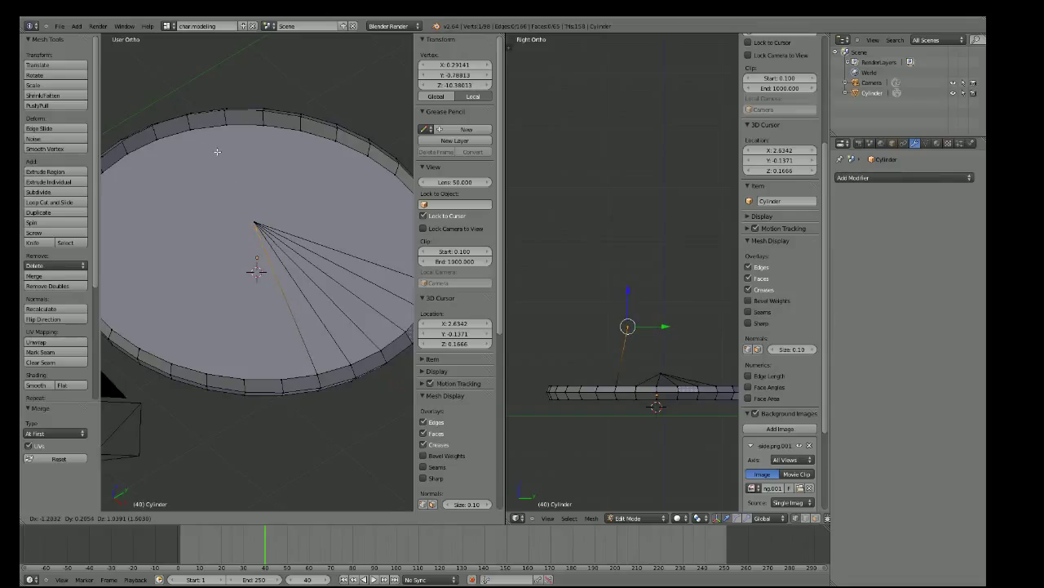
click(217, 151)
middle_drag(217, 151, 334, 205)
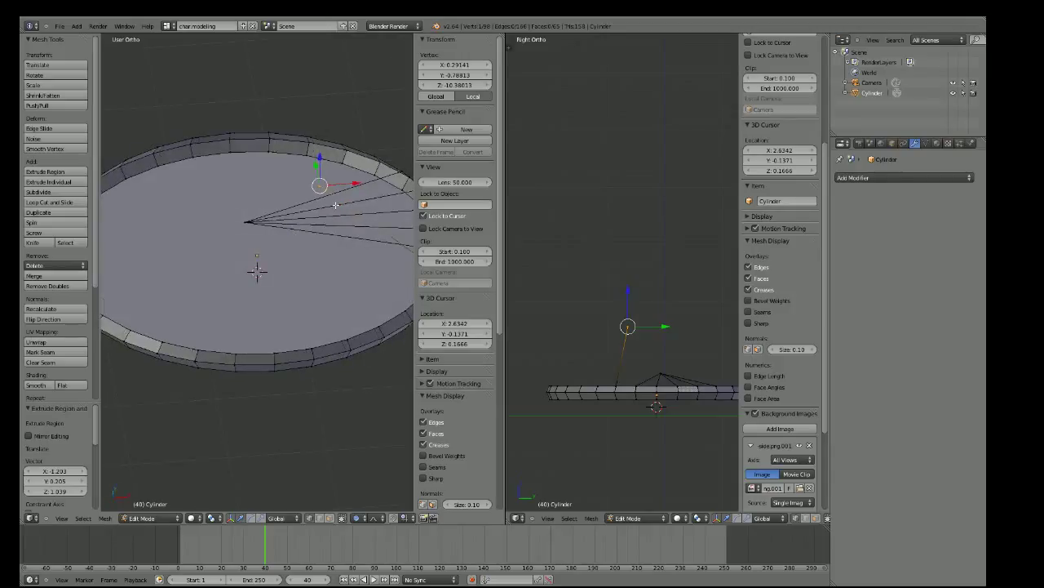
shift+right_click(245, 221)
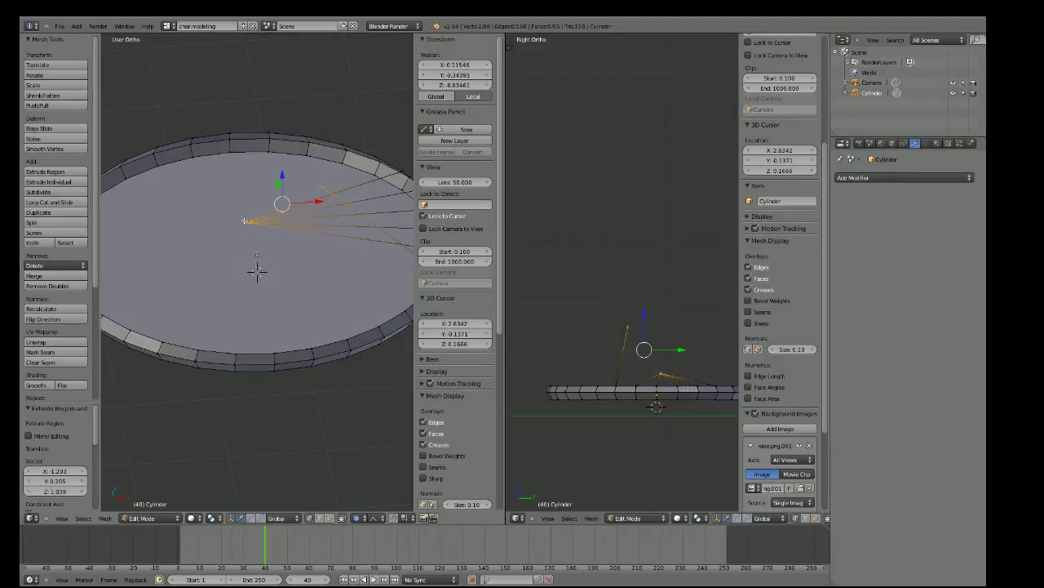
key(alt+m)
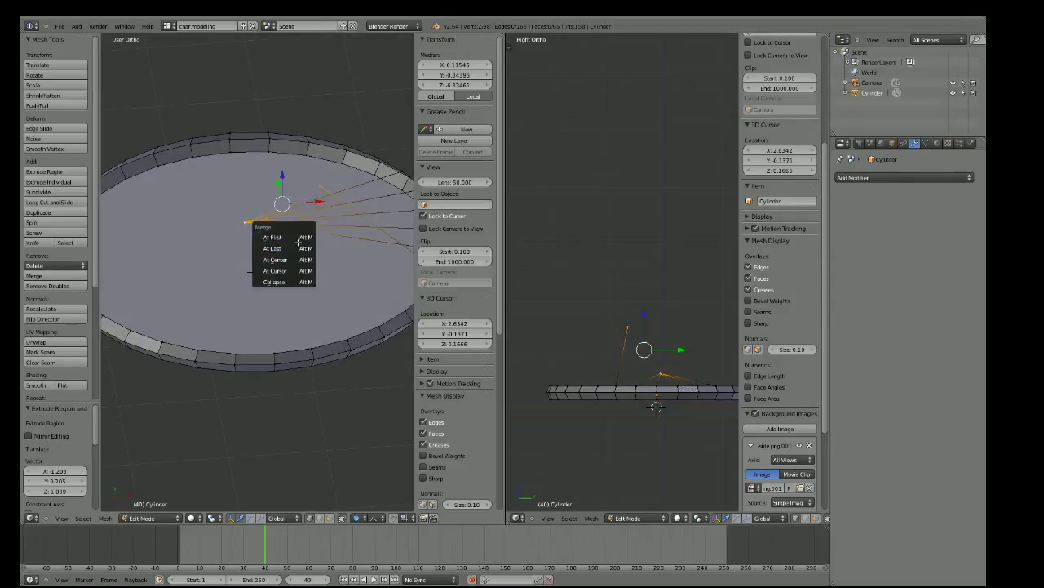
click(297, 239)
middle_drag(298, 239, 292, 316)
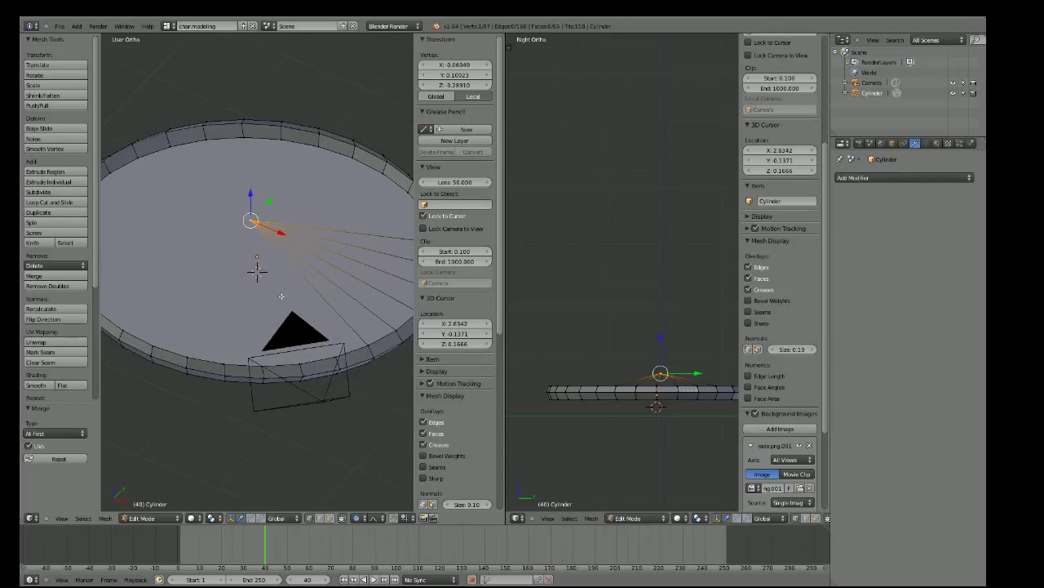
Extrude two more disc-rim vertices toward the centre and merge them at the centre vertex
right_click(350, 395)
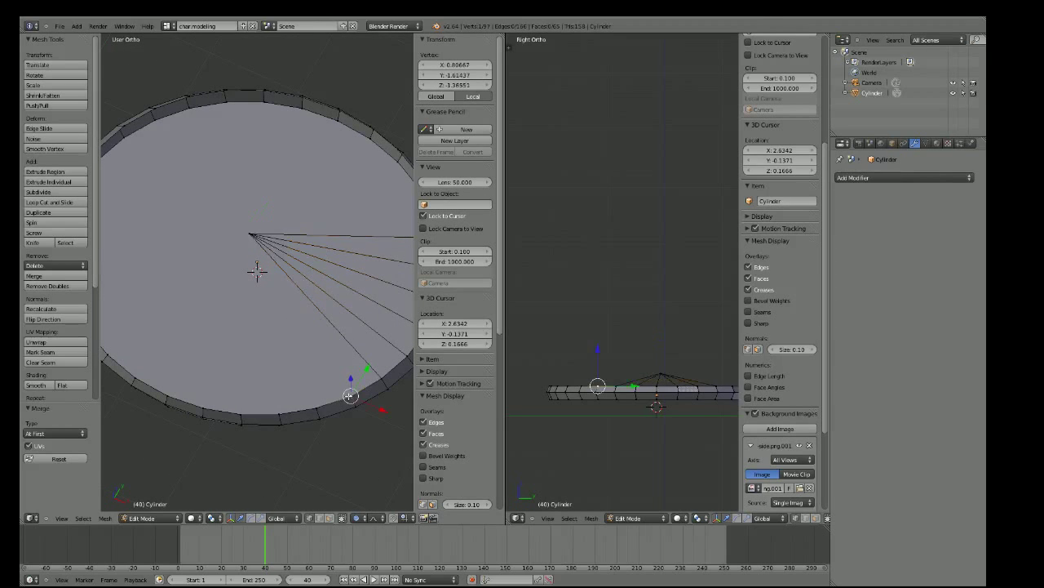
key(e)
click(261, 241)
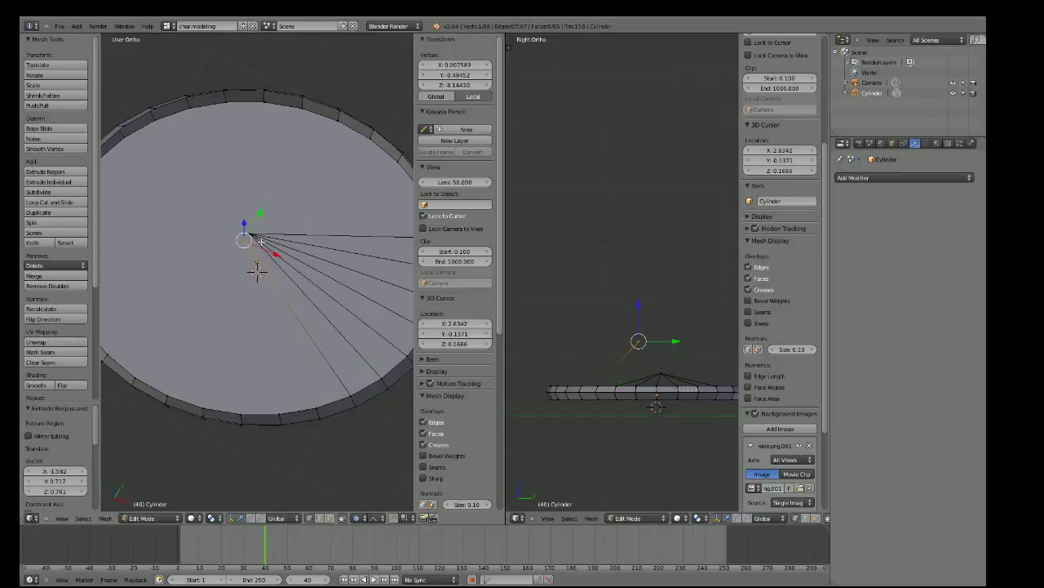
shift+right_click(246, 237)
key(alt+m)
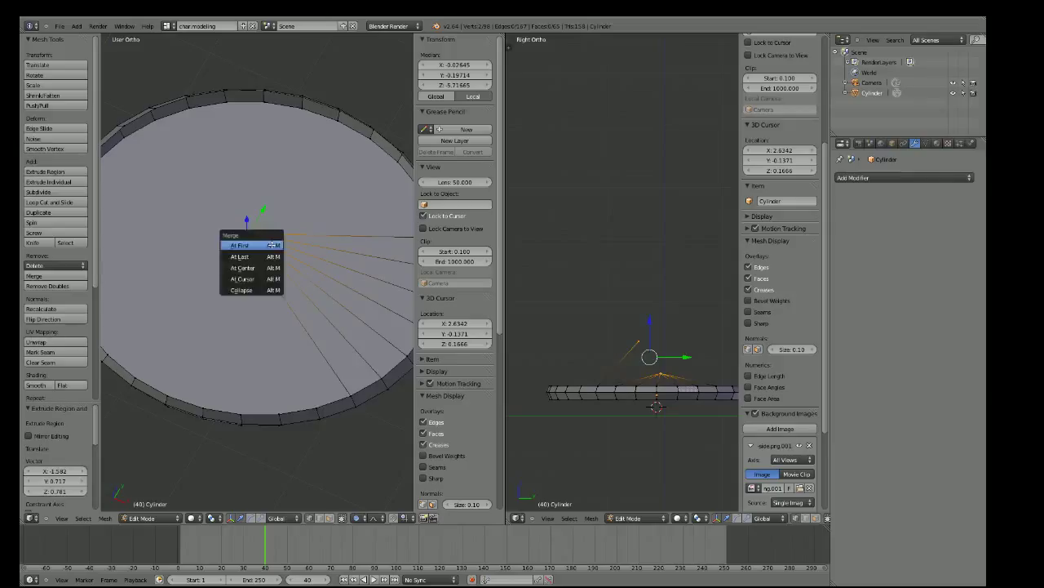
click(271, 246)
key(e)
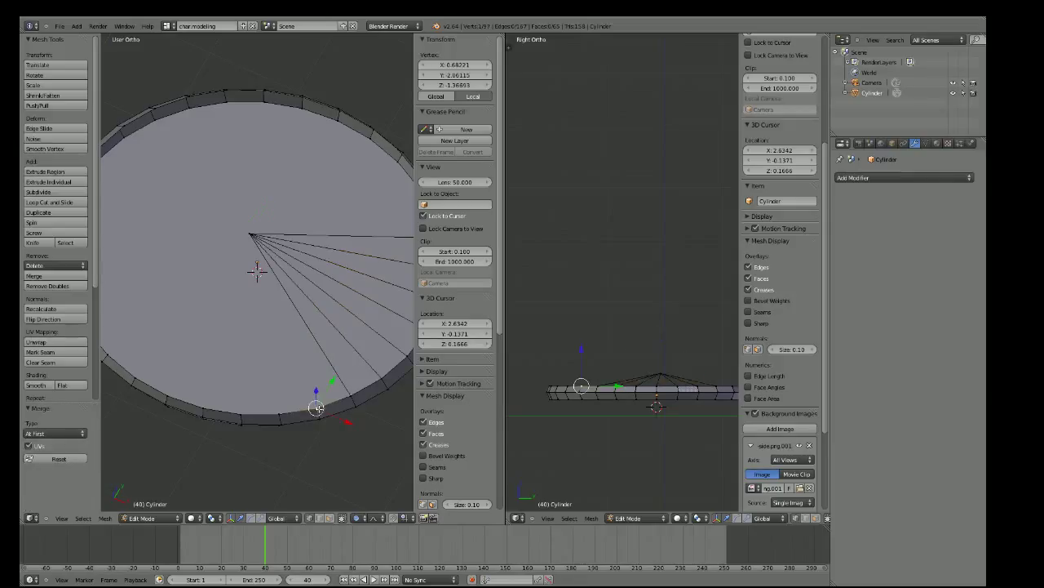
click(637, 337)
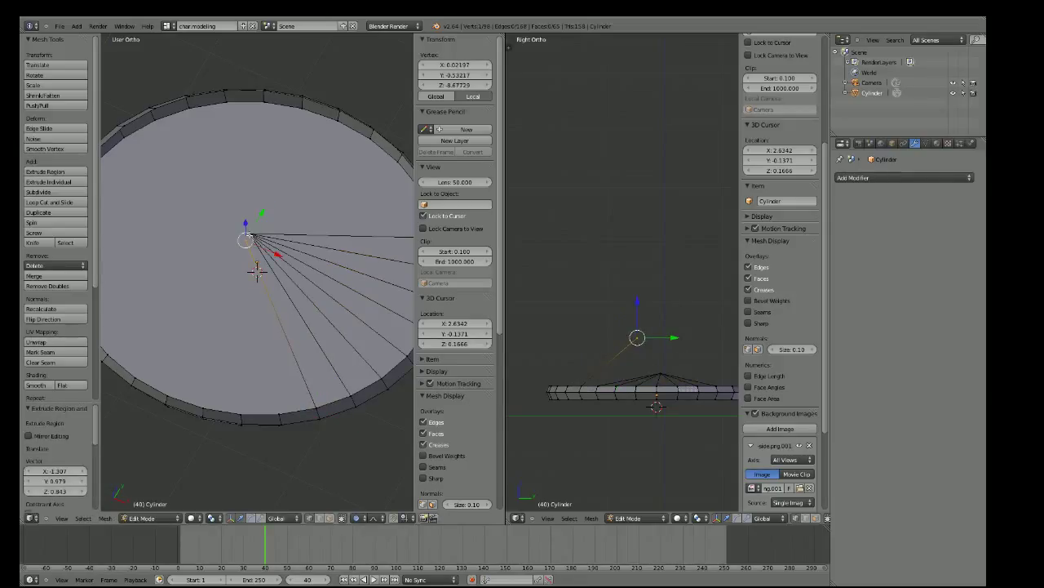
shift+right_click(246, 237)
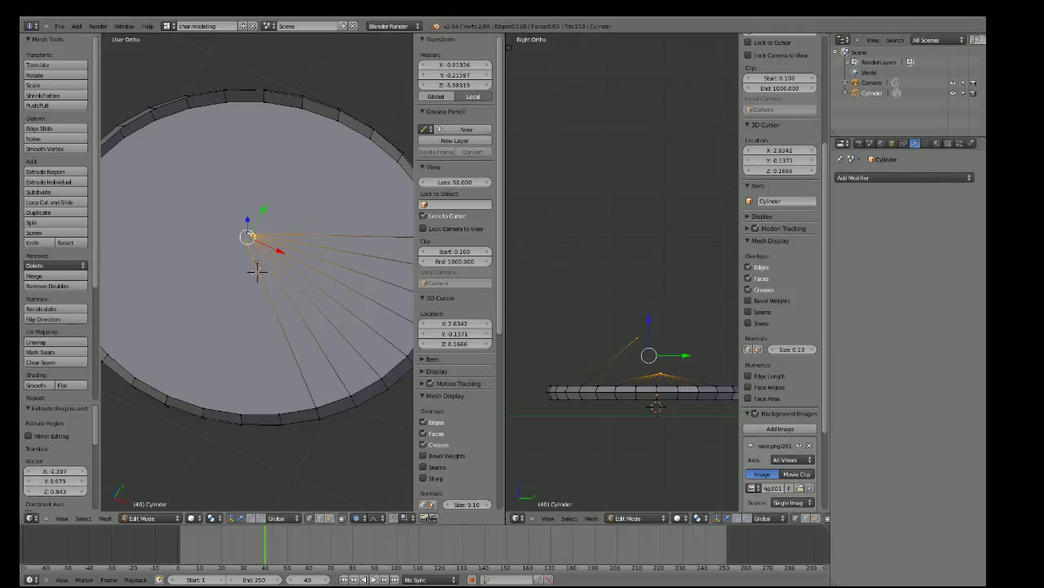
key(alt+m)
click(263, 244)
middle_drag(262, 245, 203, 309)
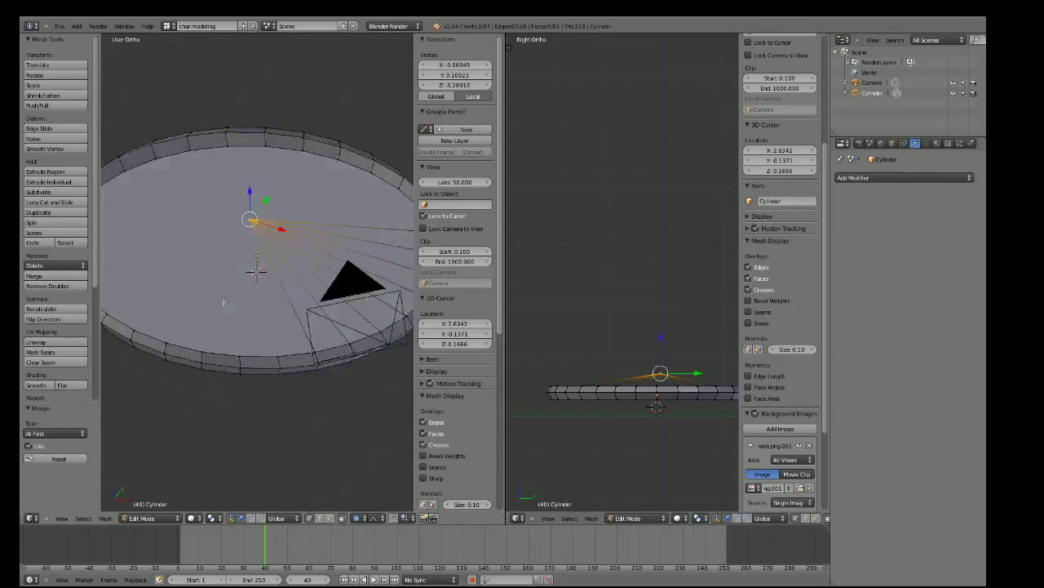
Create two further spokes, merging each new extruded vertex into the centre point
right_click(224, 372)
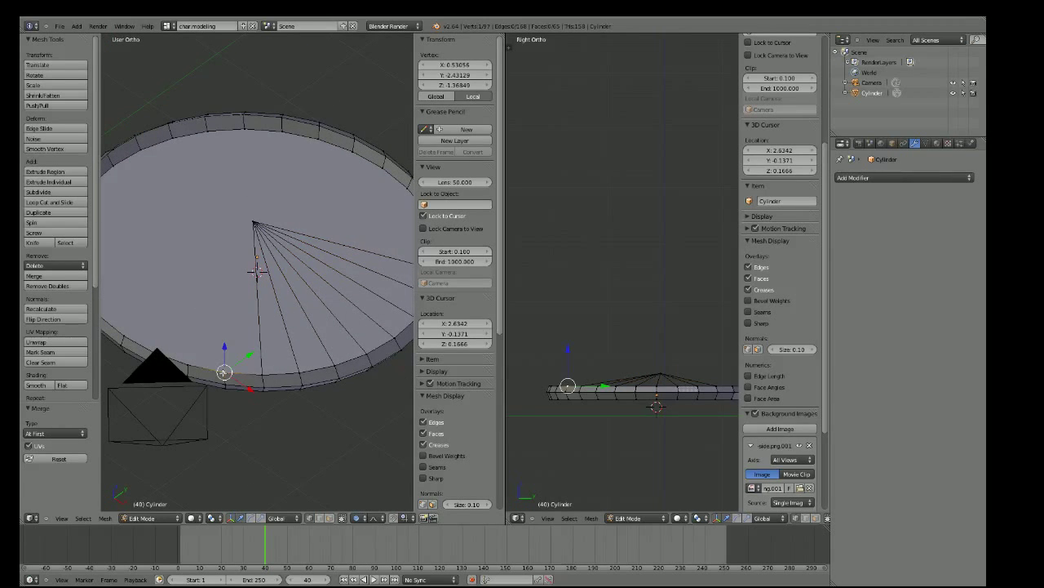
key(e)
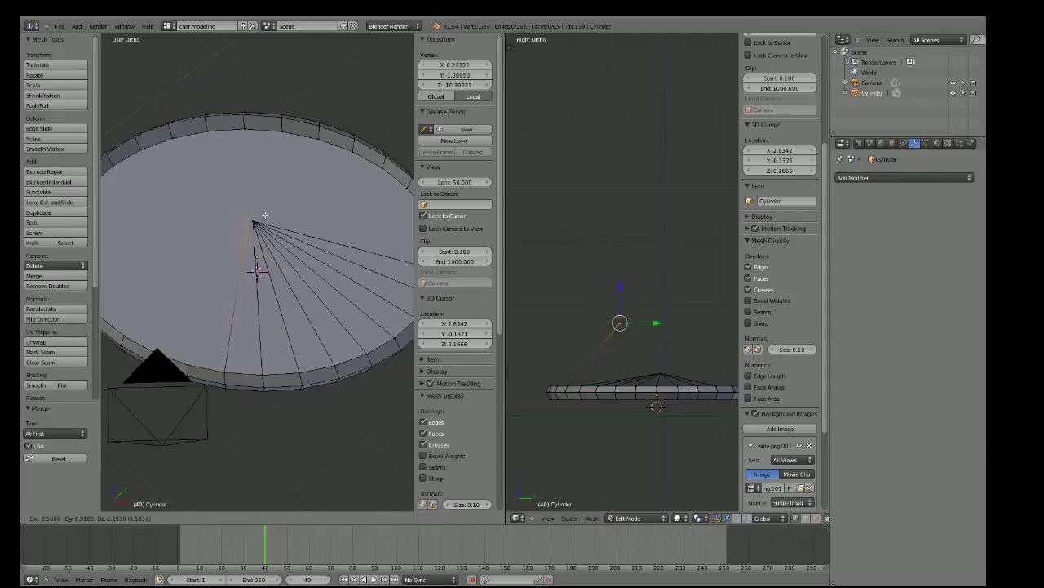
click(618, 323)
shift+right_click(255, 222)
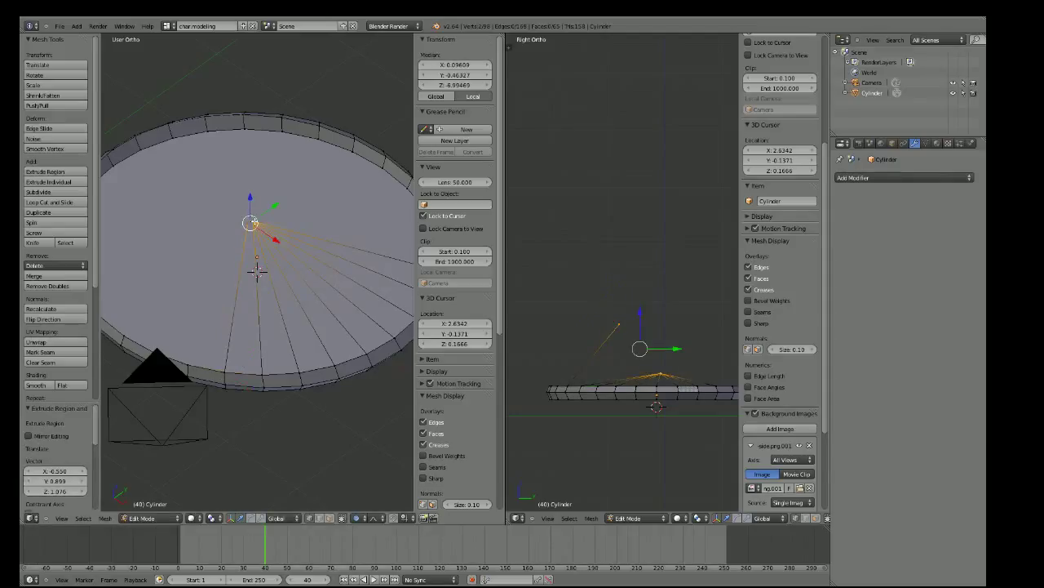
key(alt+m)
click(262, 235)
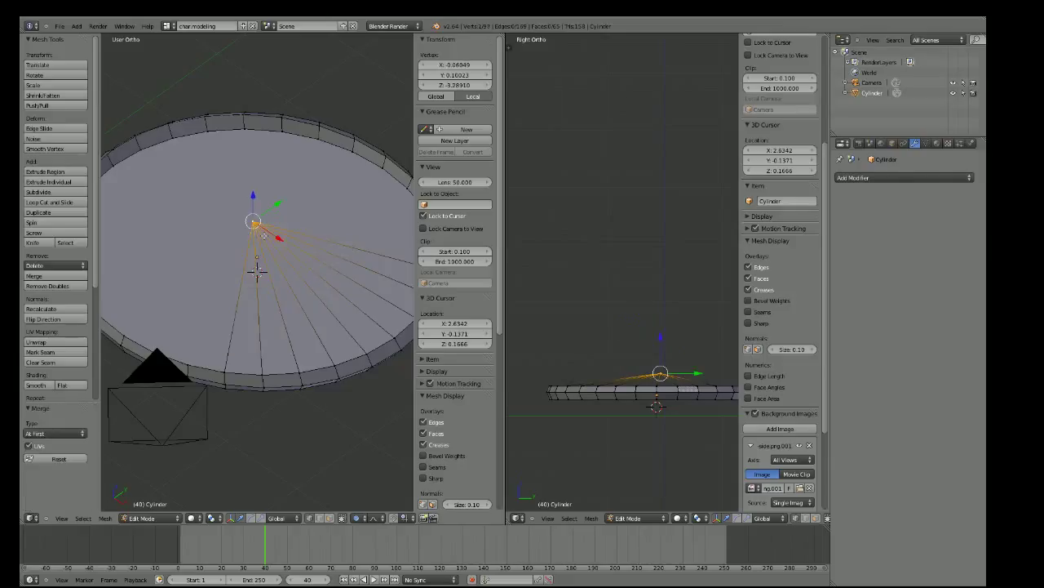
middle_drag(255, 269, 231, 274)
key(e)
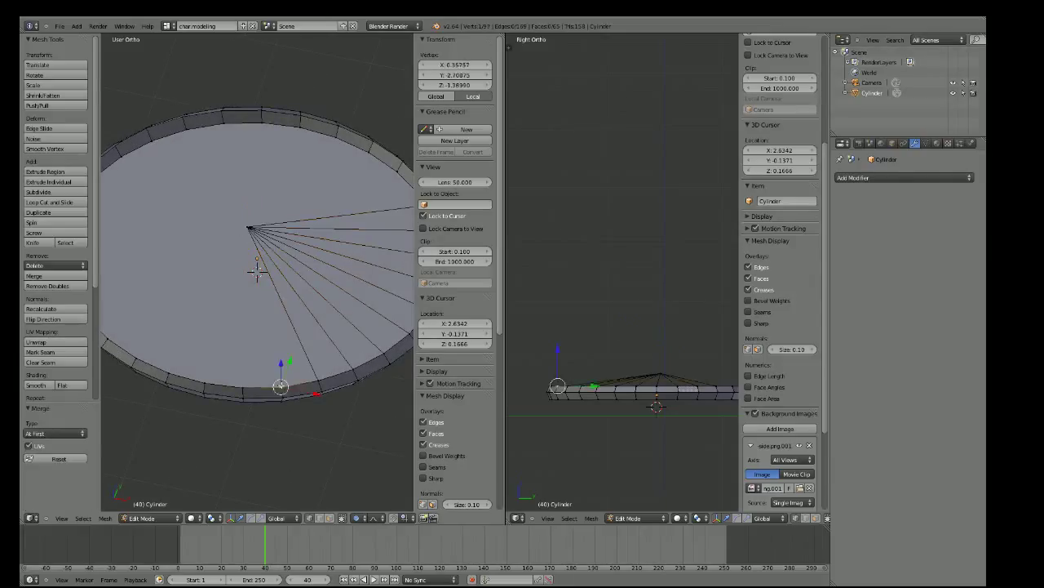
click(247, 223)
key(ctrl+KP_Add)
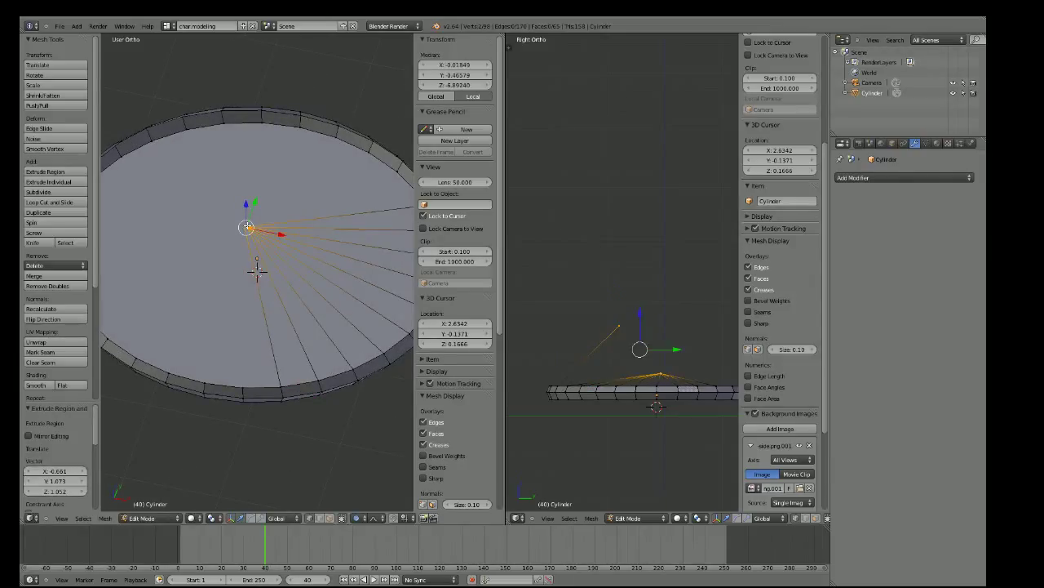
key(alt+m)
click(245, 237)
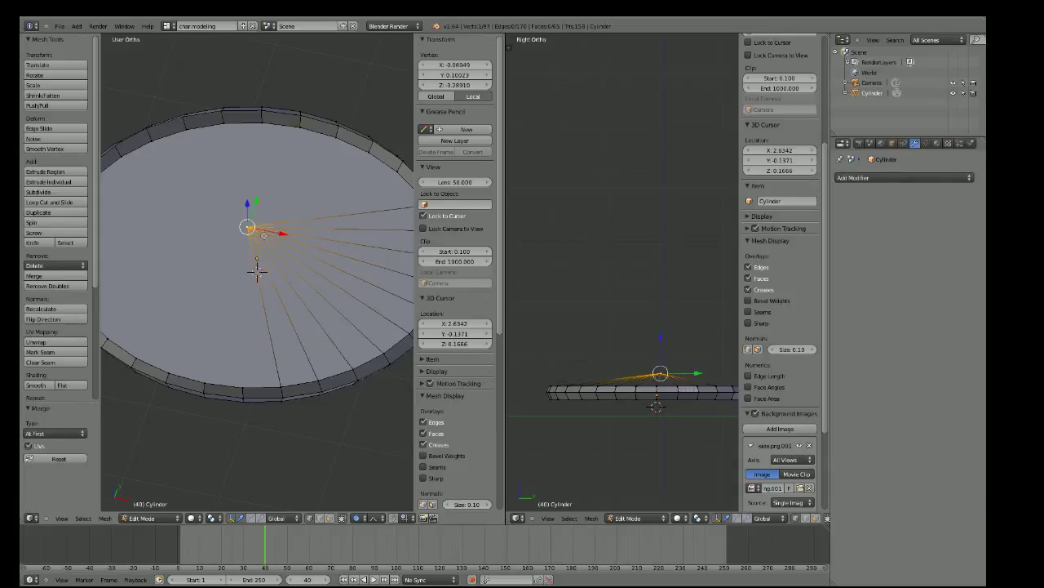
Join another pair of rim vertices to the apex by extruding and merging at first
key(e)
key(Return)
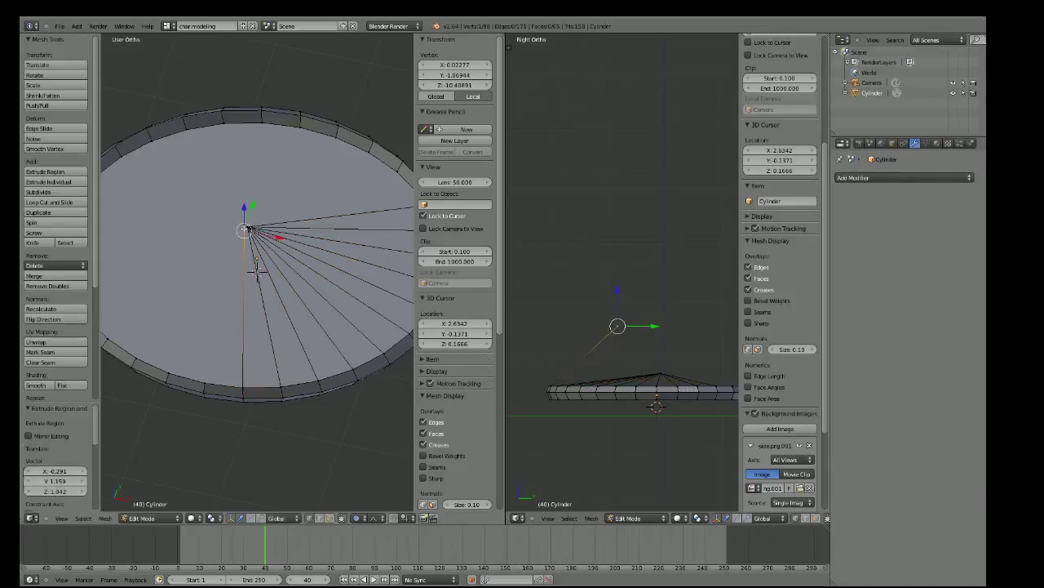
key(ctrl+KP_Add)
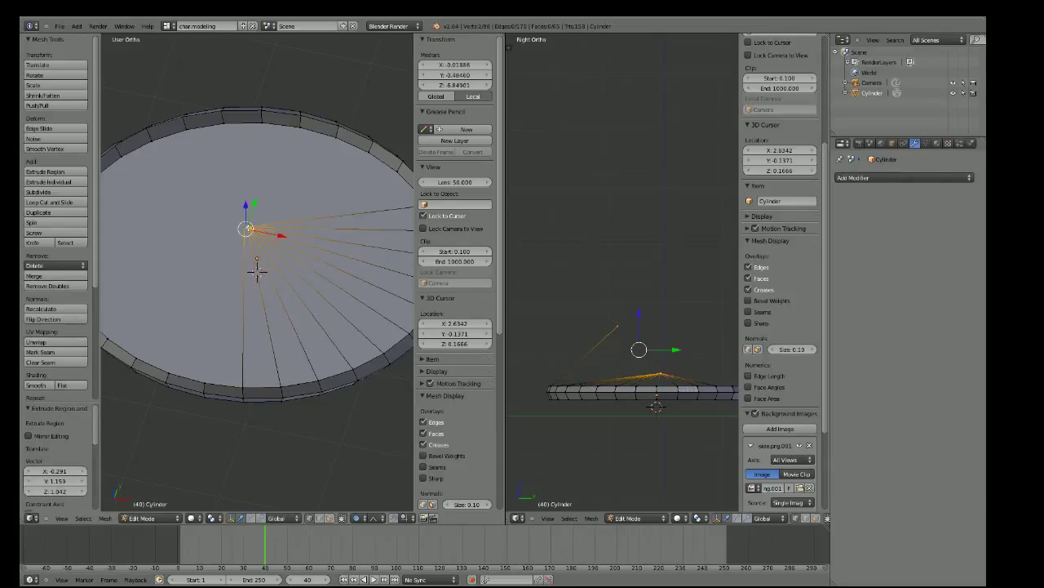
key(alt+m)
click(264, 239)
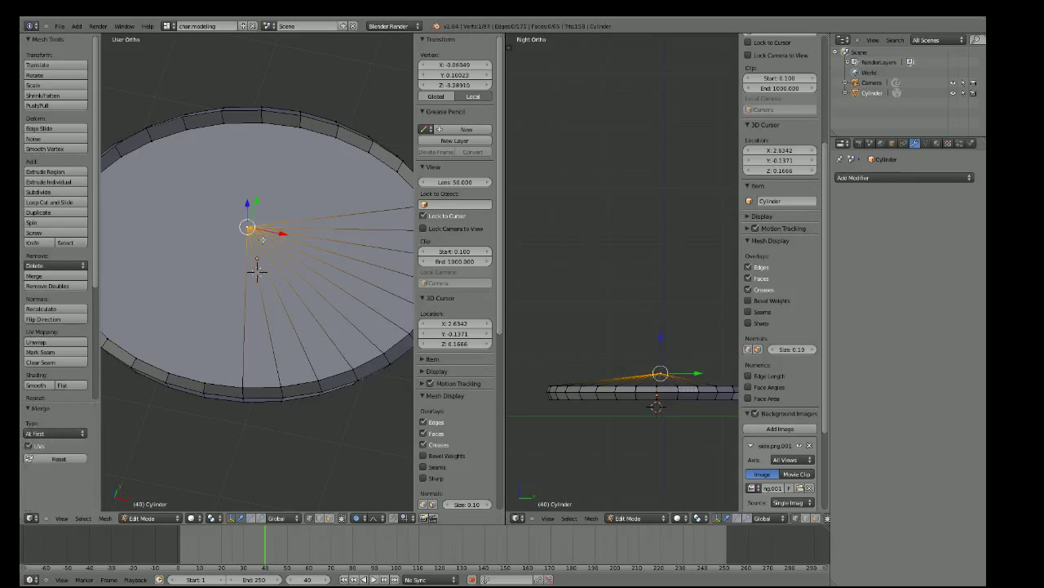
middle_drag(263, 238, 268, 223)
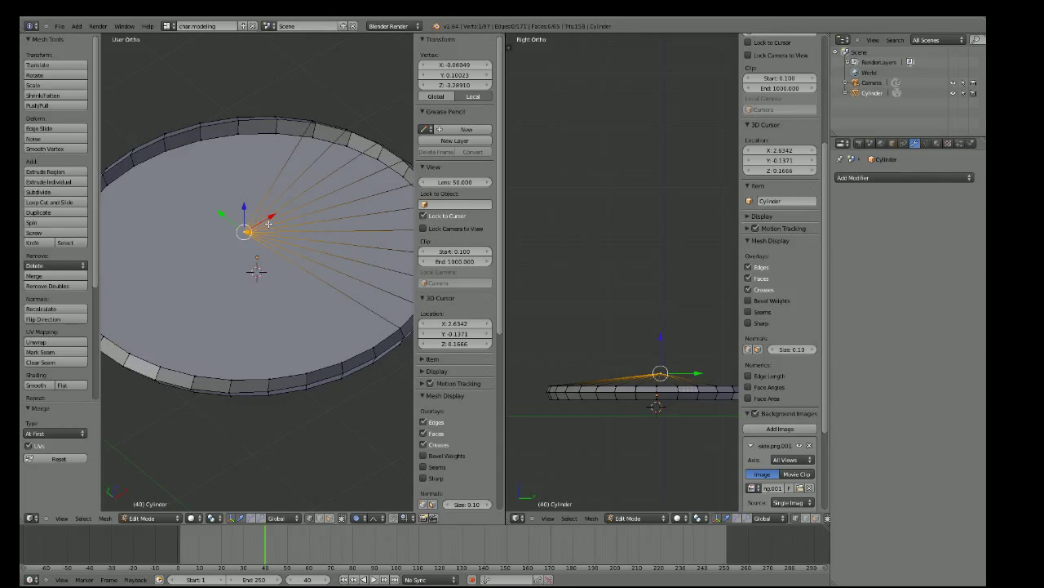
right_click(373, 346)
key(g)
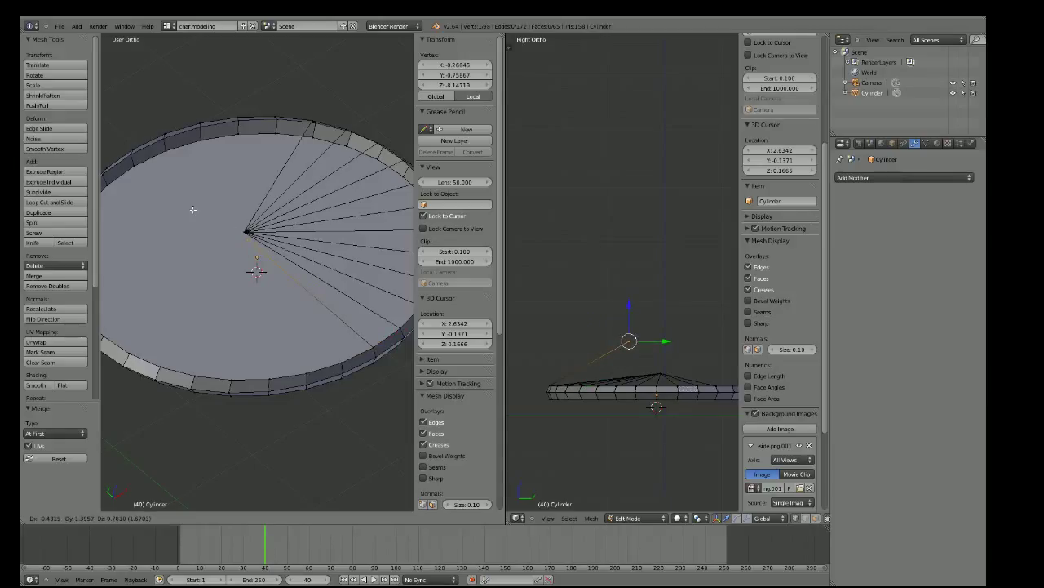
click(194, 207)
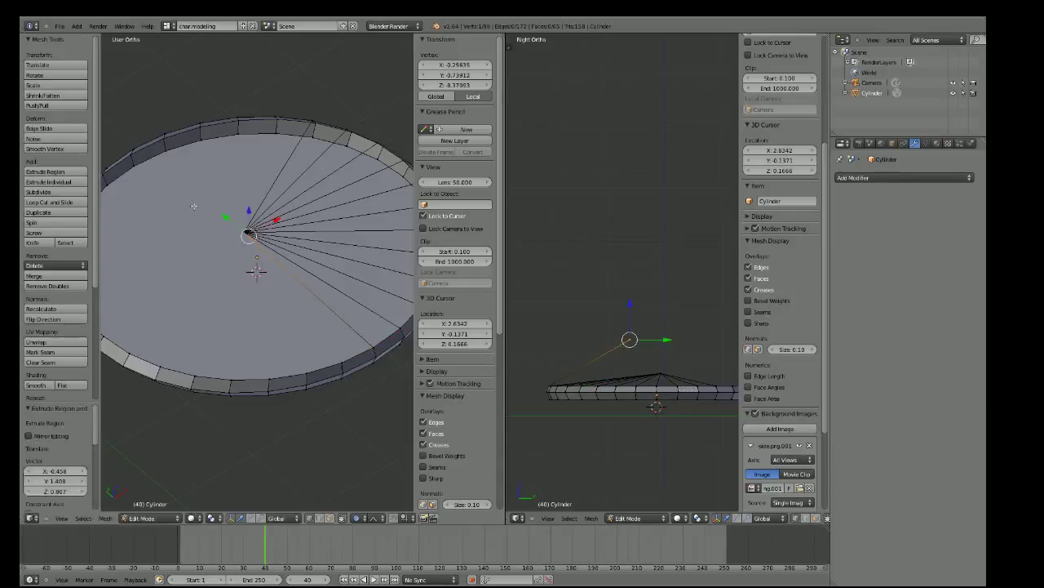
shift+right_click(247, 233)
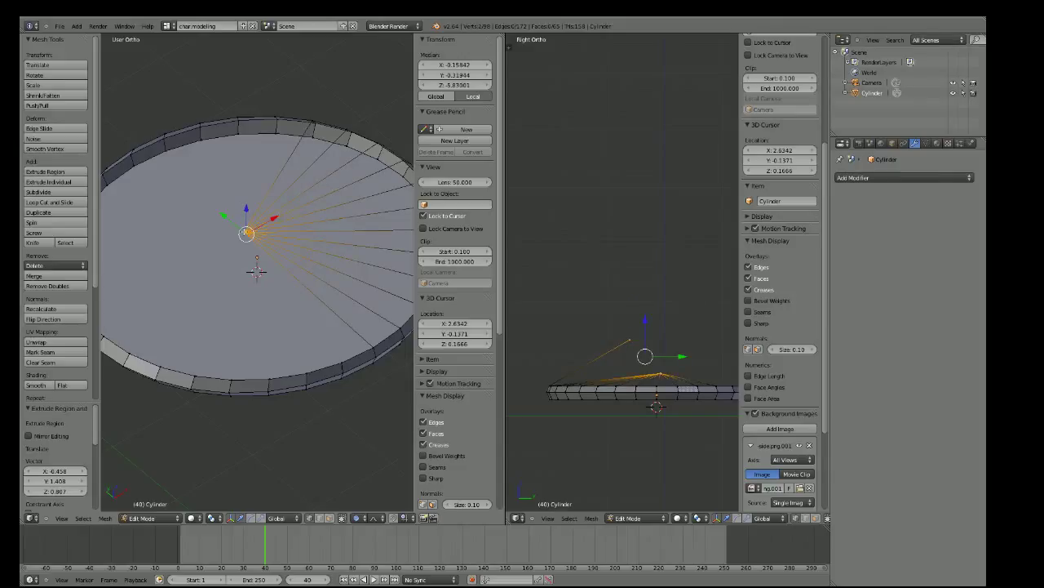
key(alt+m)
click(261, 241)
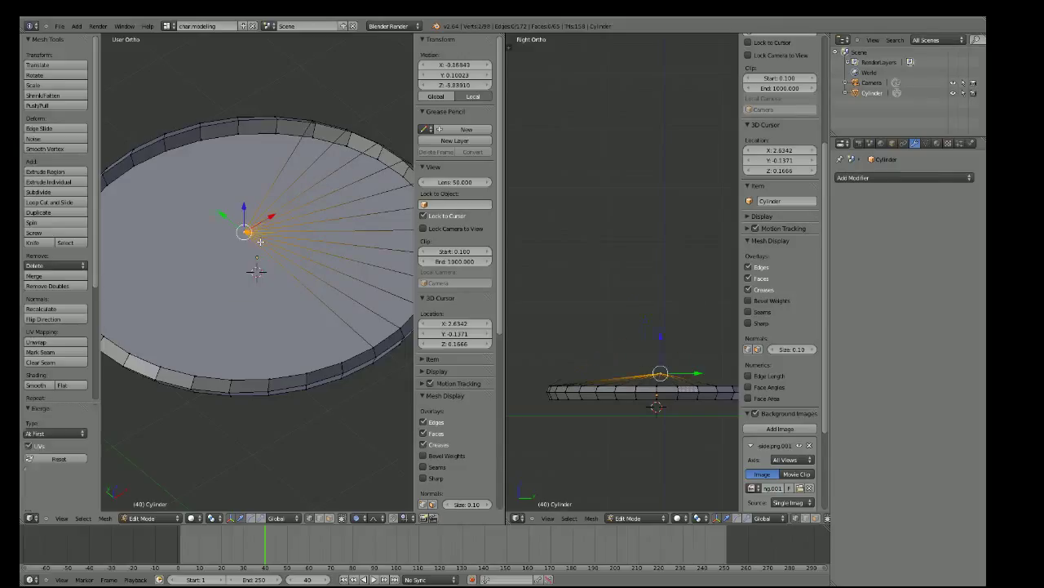
Connect two lower-rim vertices to the centre, merging each into the apex
key(e)
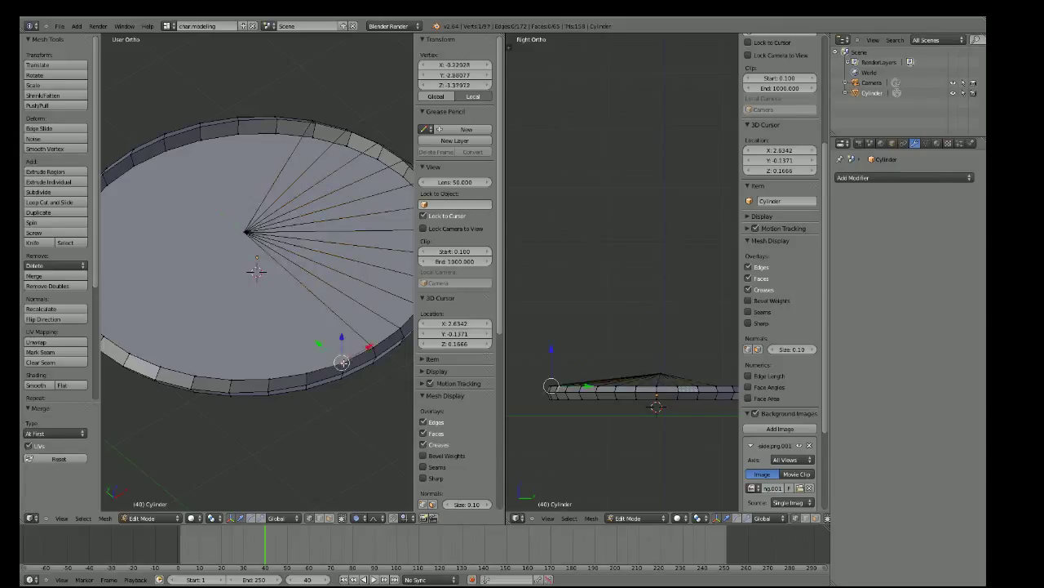
key(Return)
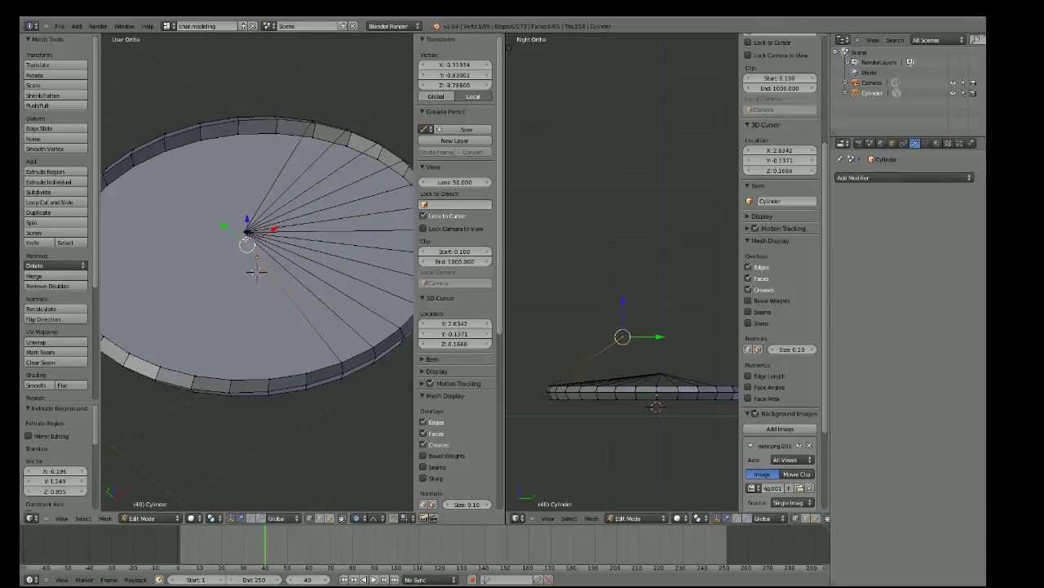
shift+right_click(246, 235)
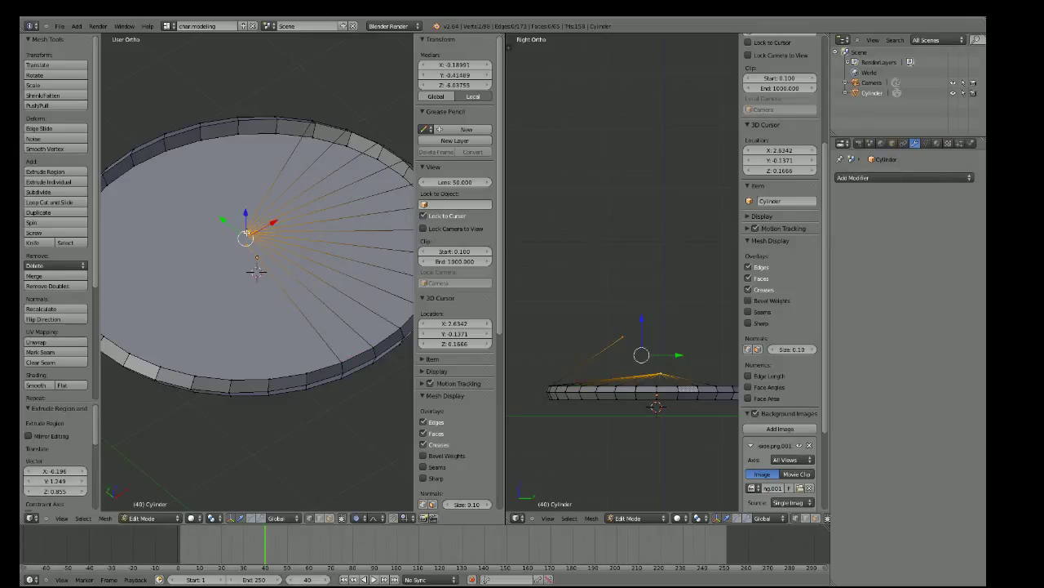
key(alt+m)
click(279, 256)
right_click(306, 374)
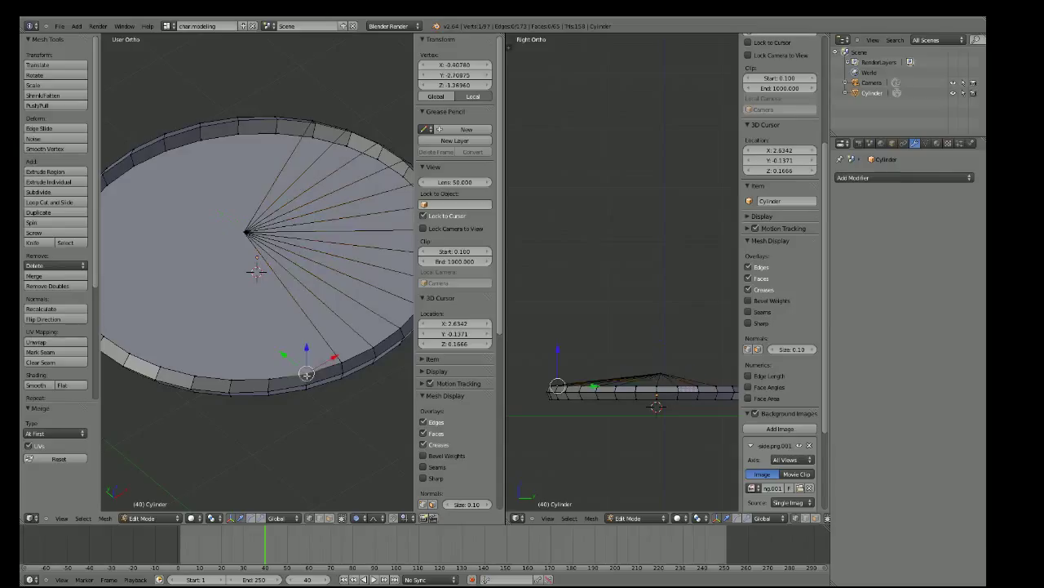
key(g)
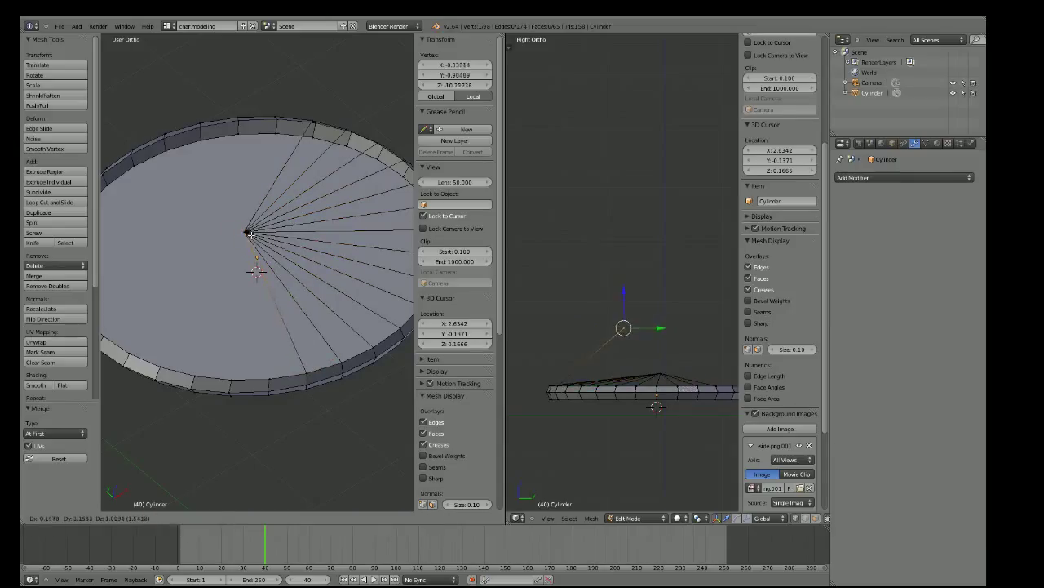
click(249, 235)
shift+right_click(246, 234)
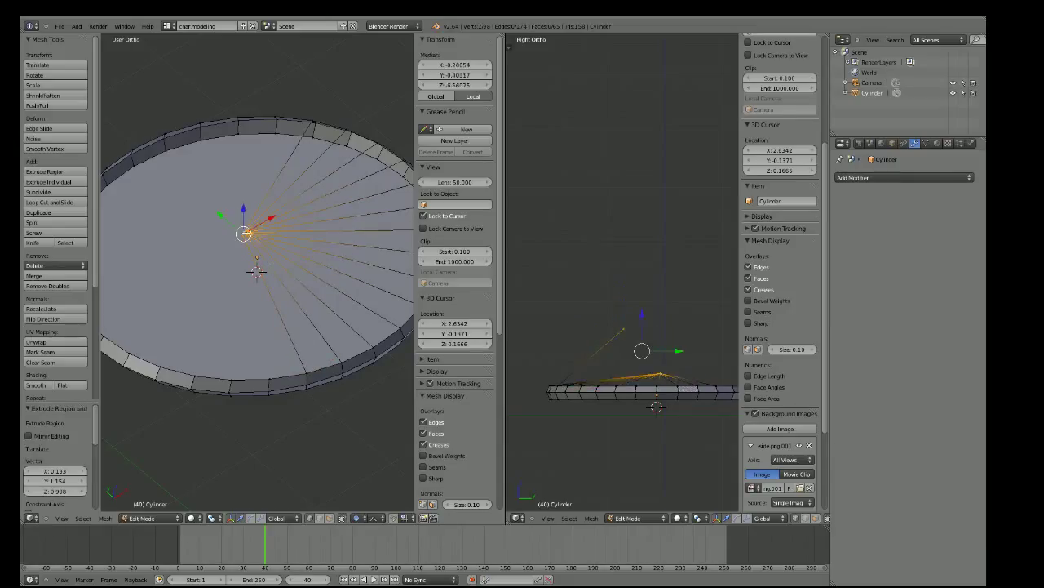
key(alt+m)
click(285, 254)
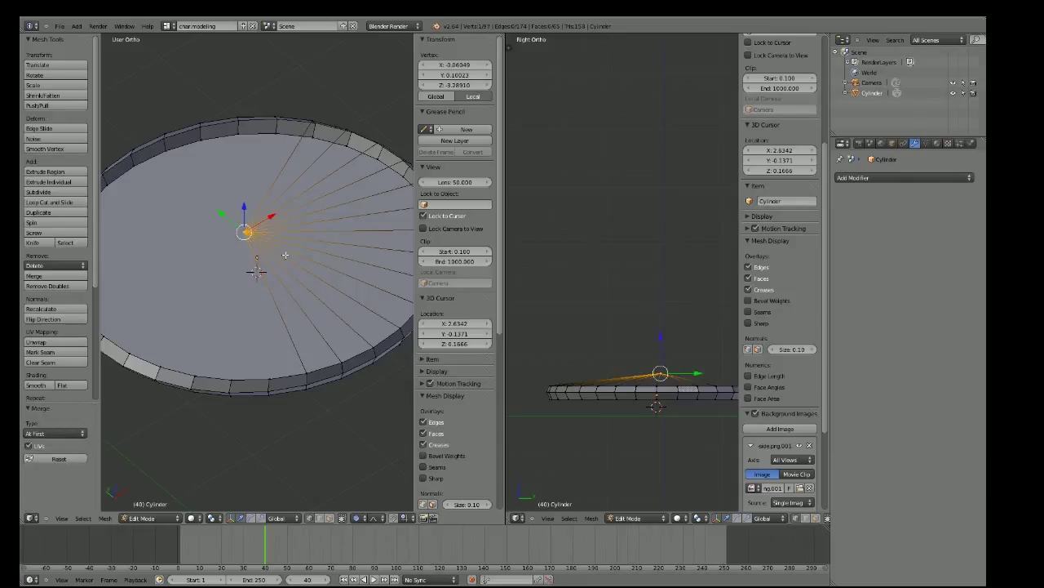
Extrude bottom-rim vertices to the raised centre and merge them into it
right_click(269, 378)
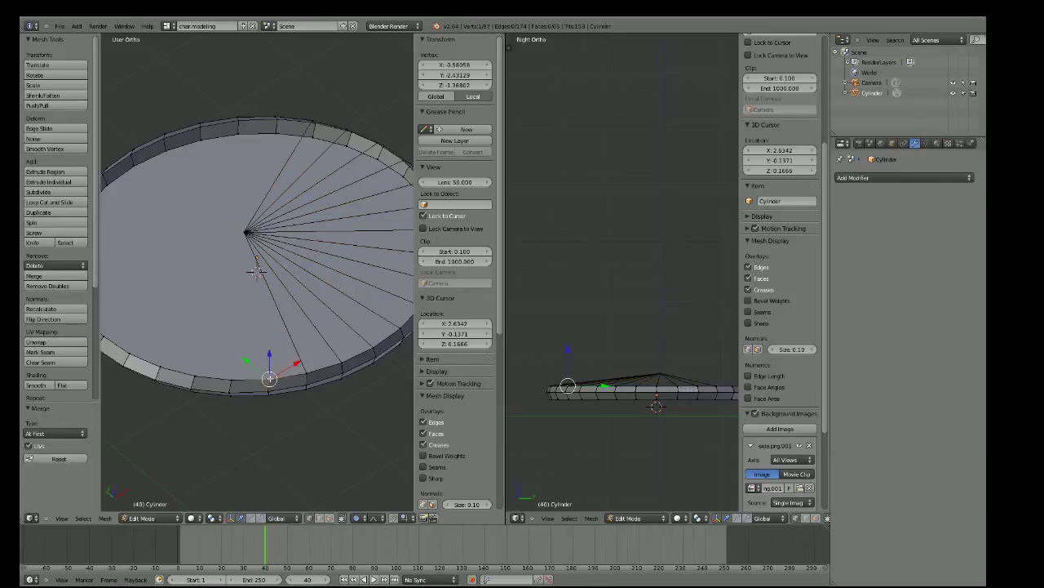
key(e)
click(258, 226)
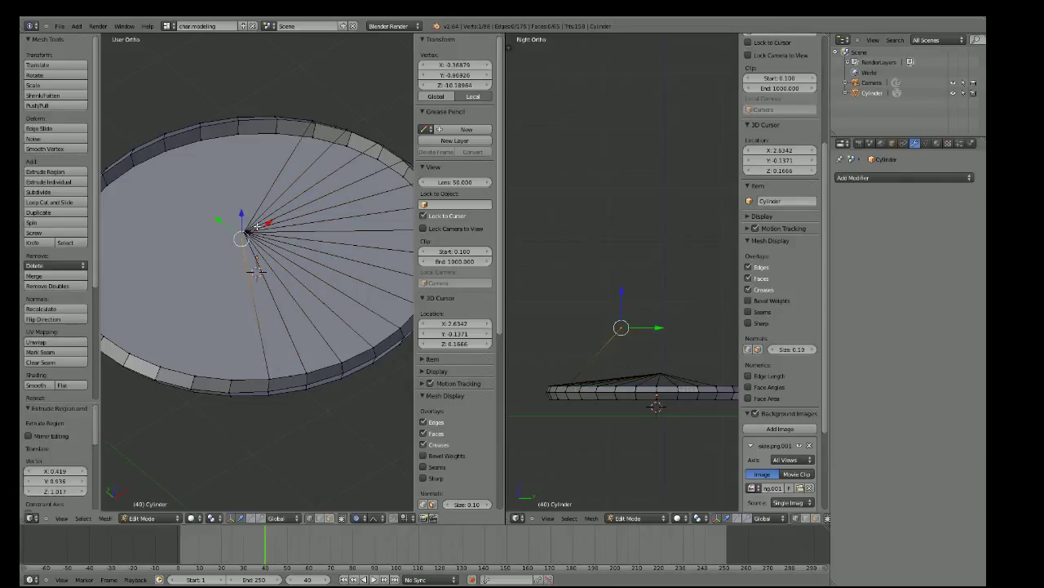
shift+right_click(247, 232)
key(alt+m)
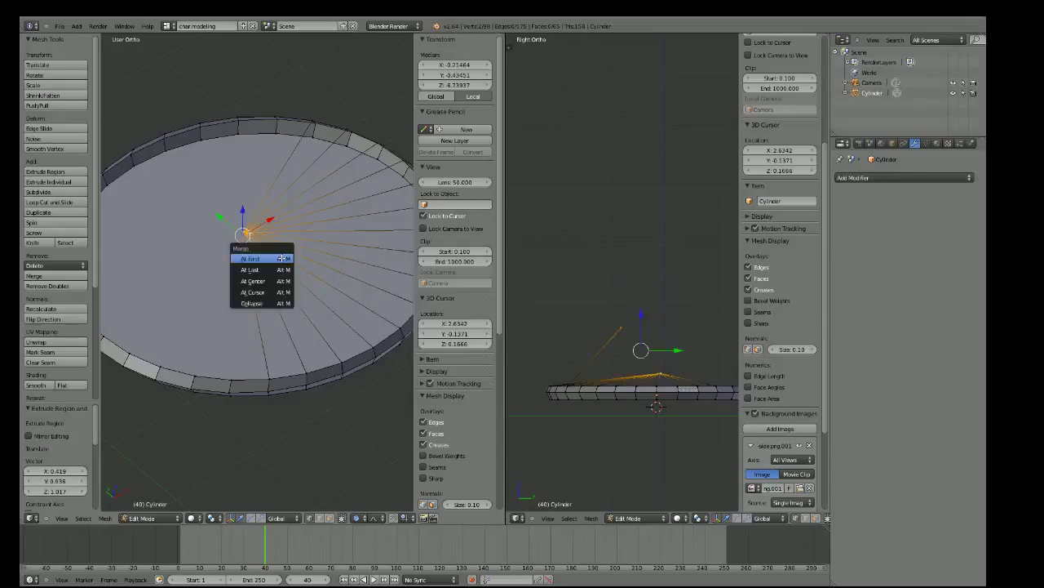
click(281, 259)
key(e)
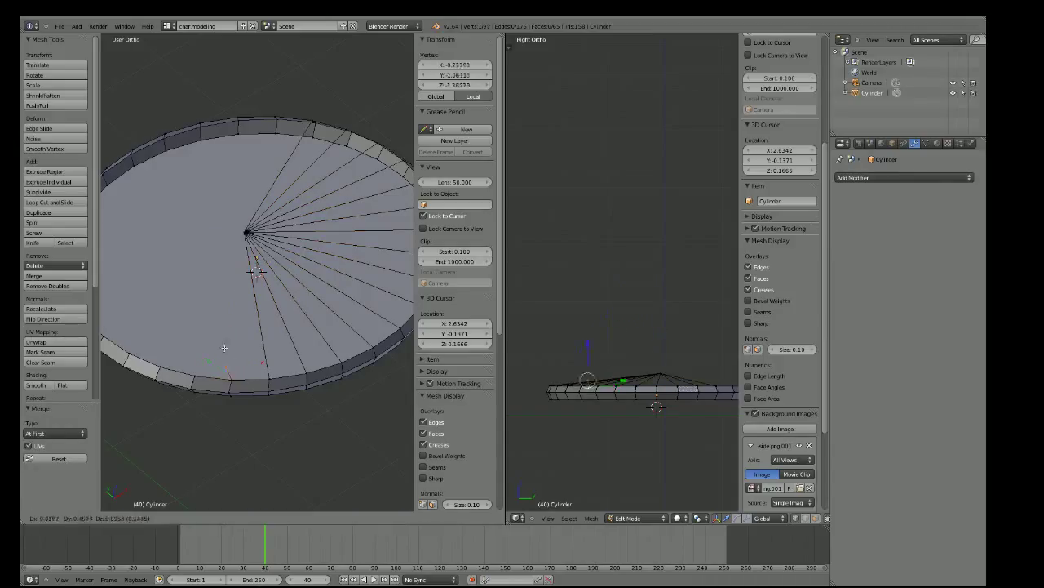
click(241, 233)
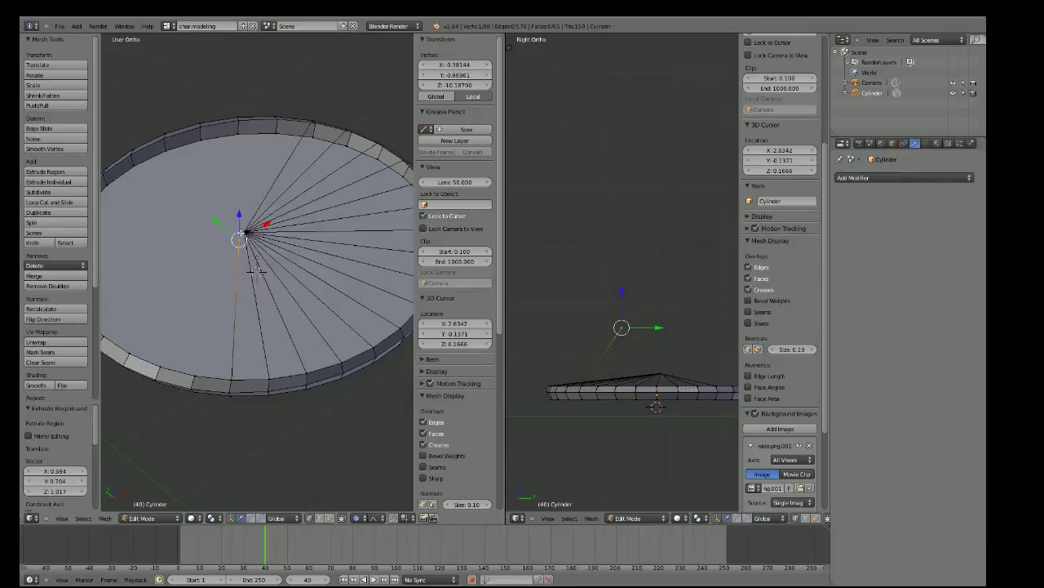
key(alt+m)
click(265, 257)
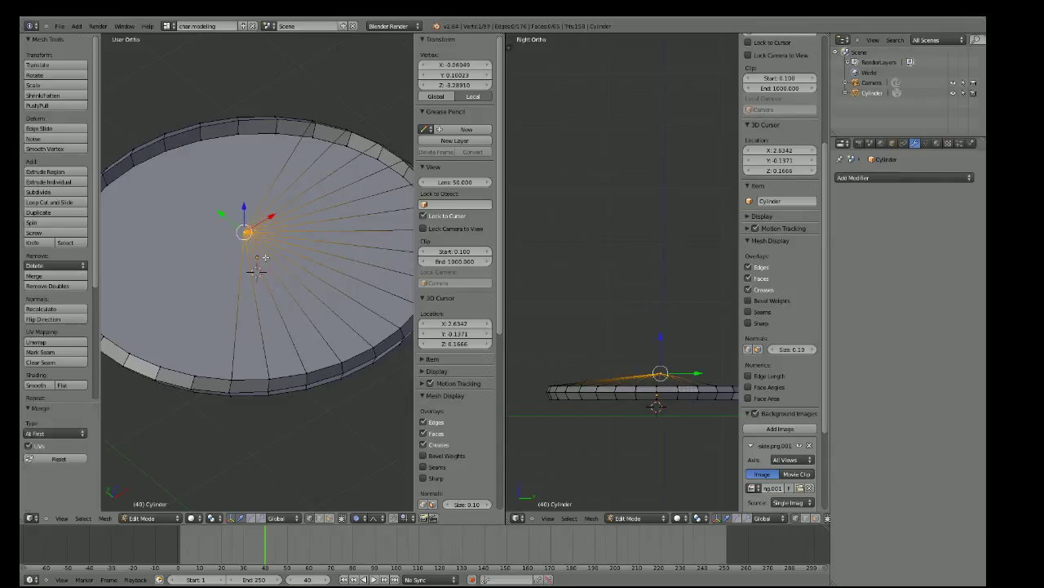
Merge a final spoke into the apex, leaving the fan at 177 edges and 97 vertices
key(e)
click(243, 231)
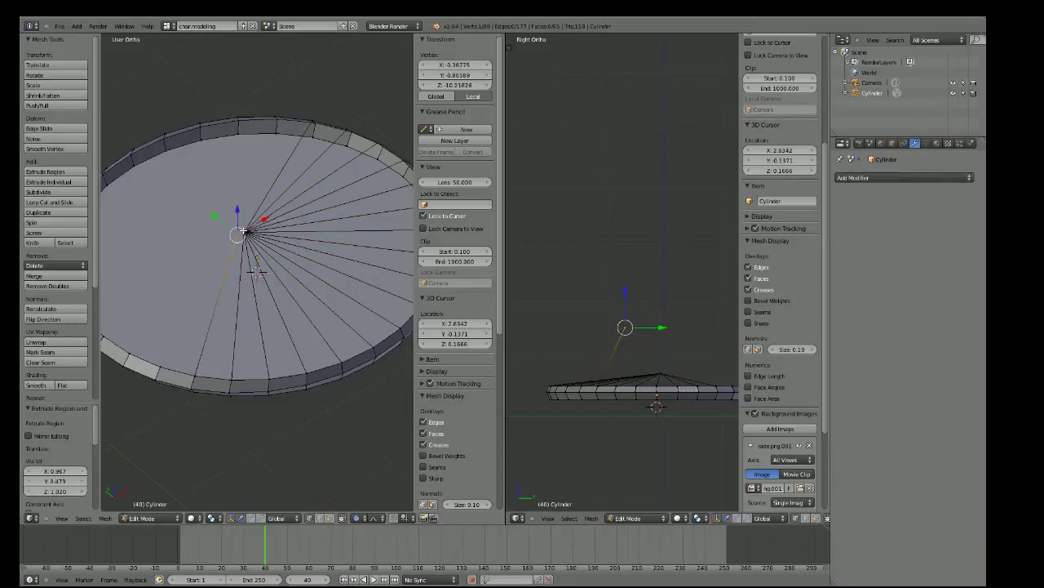
shift+right_click(244, 231)
key(alt+m)
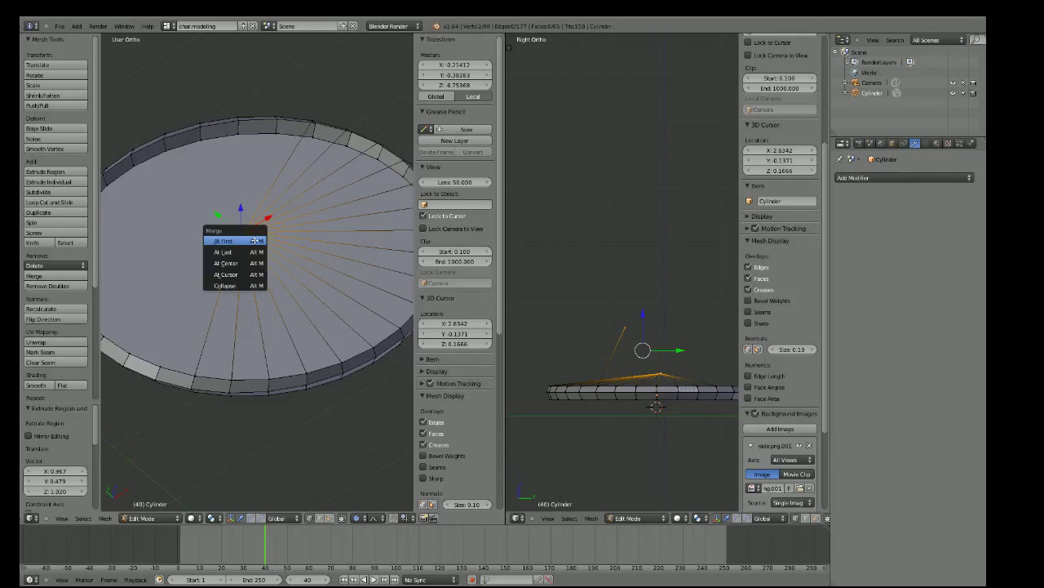
click(255, 241)
middle_drag(290, 245, 300, 337)
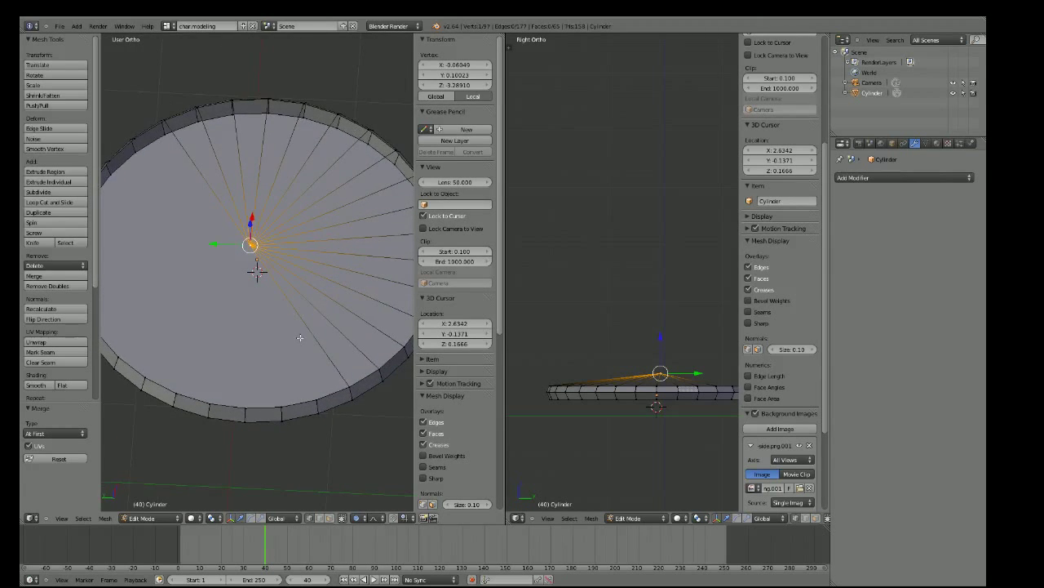
Extrude a rim vertex to the centre and merge it into the apex with At First, twice
right_click(316, 399)
key(e)
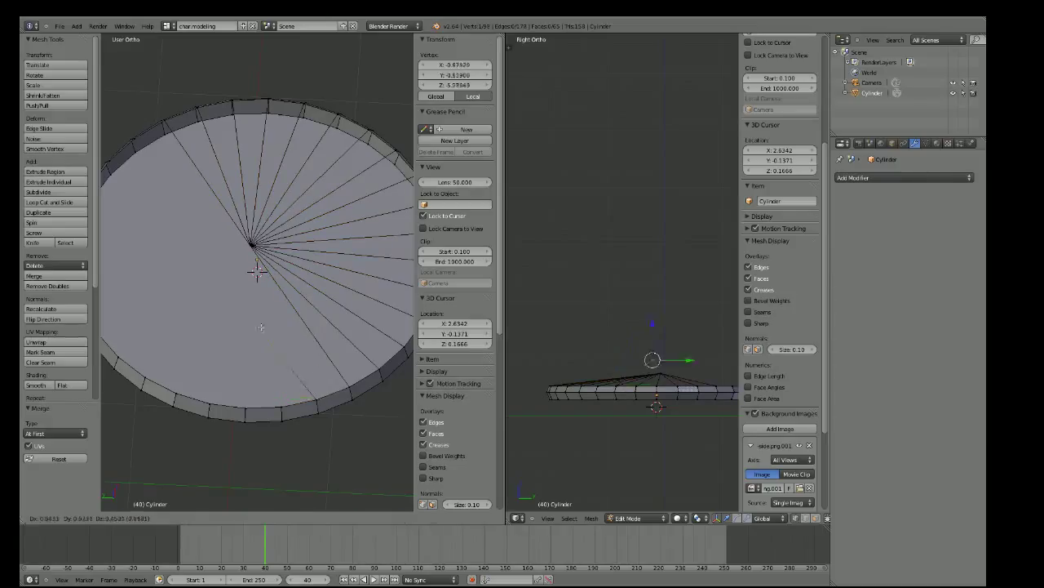
click(658, 333)
shift+right_click(252, 247)
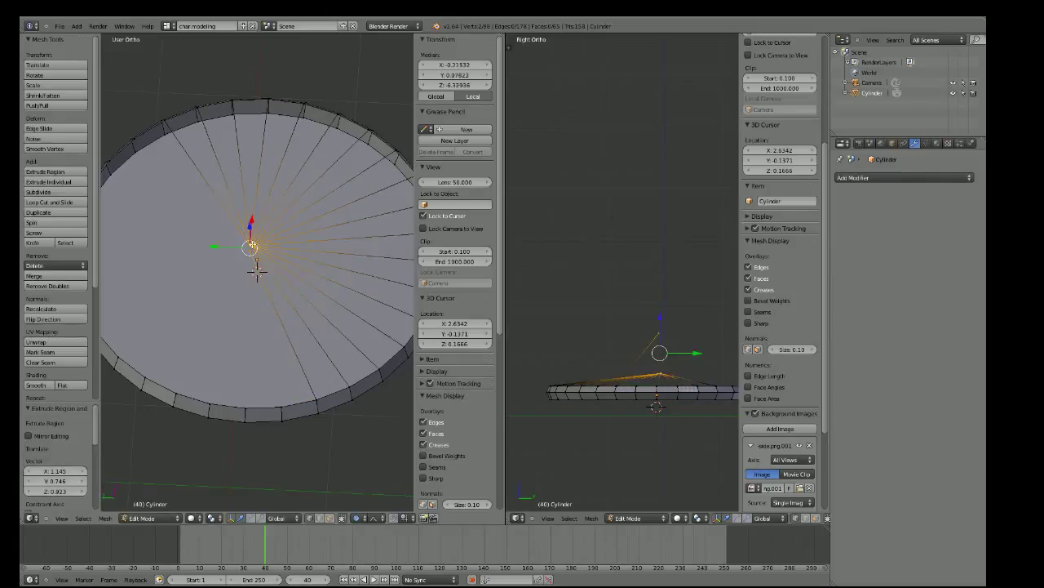
key(alt+m)
click(268, 258)
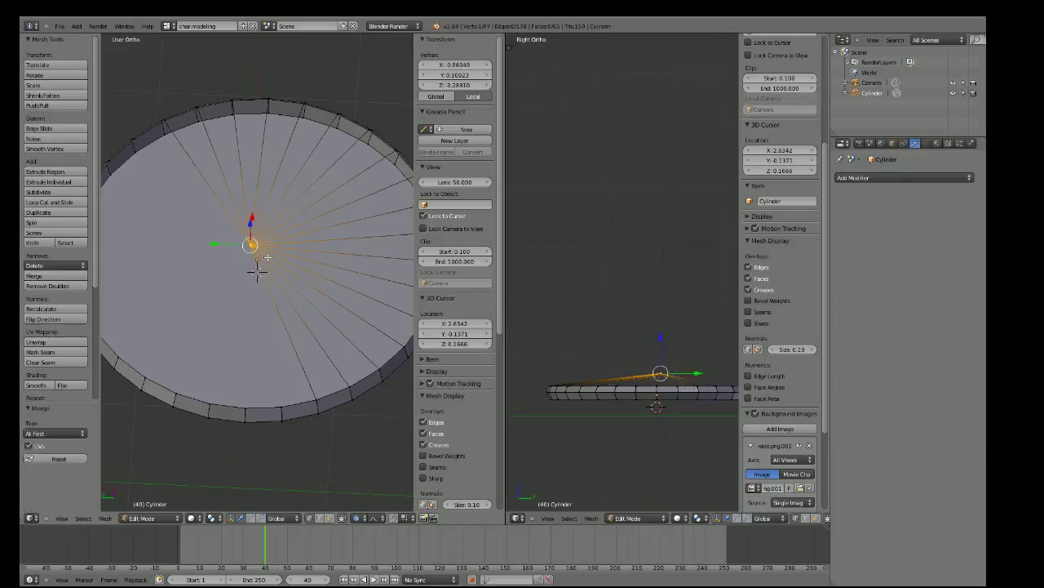
key(e)
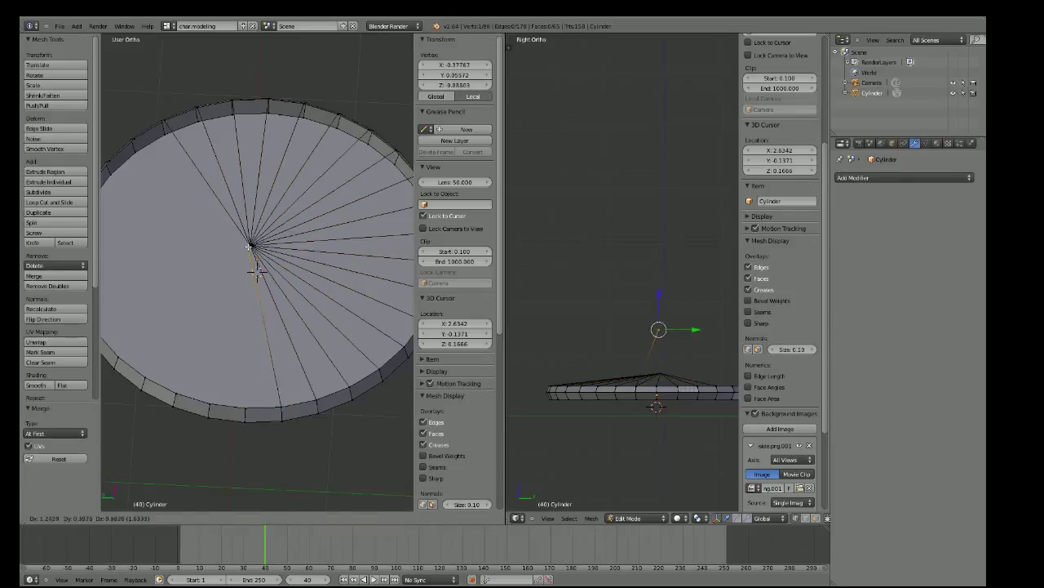
click(257, 271)
key(alt+m)
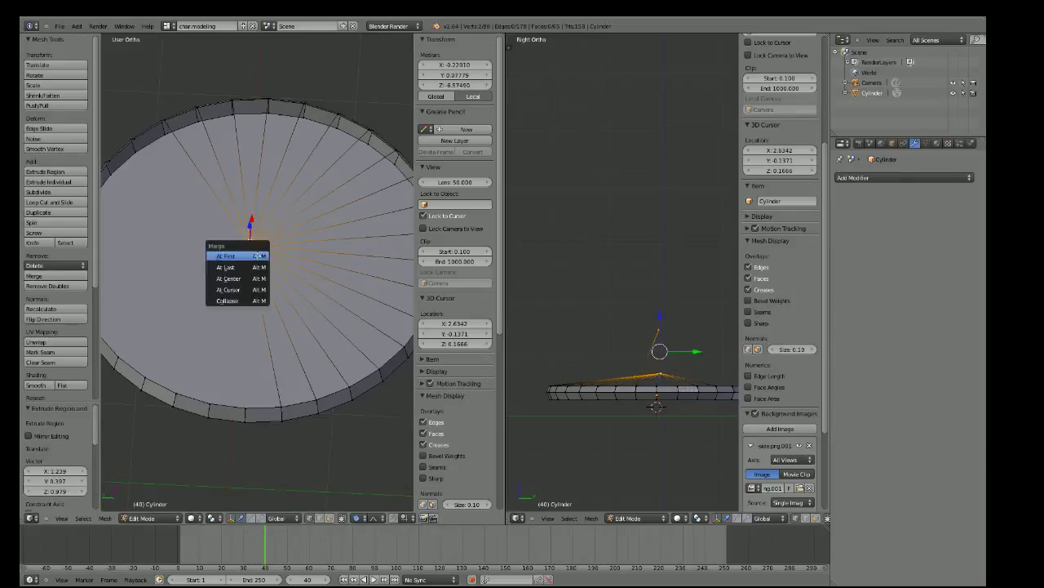
click(257, 271)
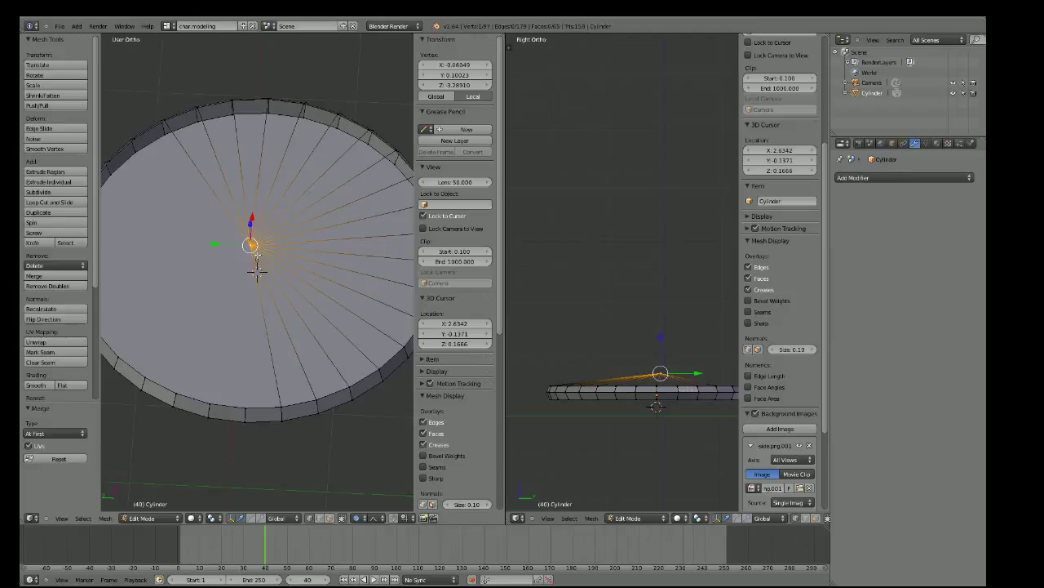
Join two bottom-rim vertices to the centre apex, merging each At First
right_click(244, 406)
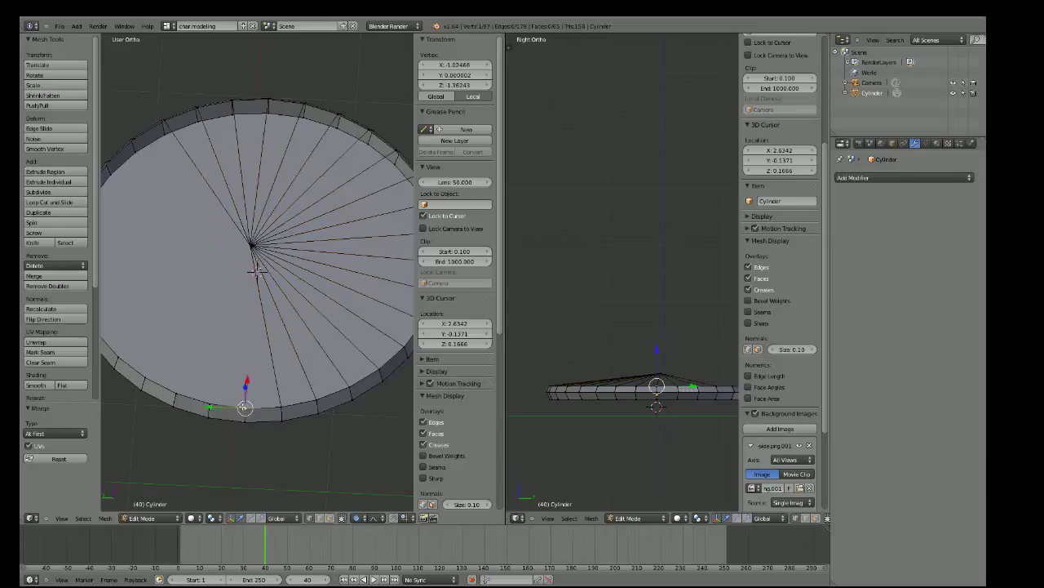
key(g)
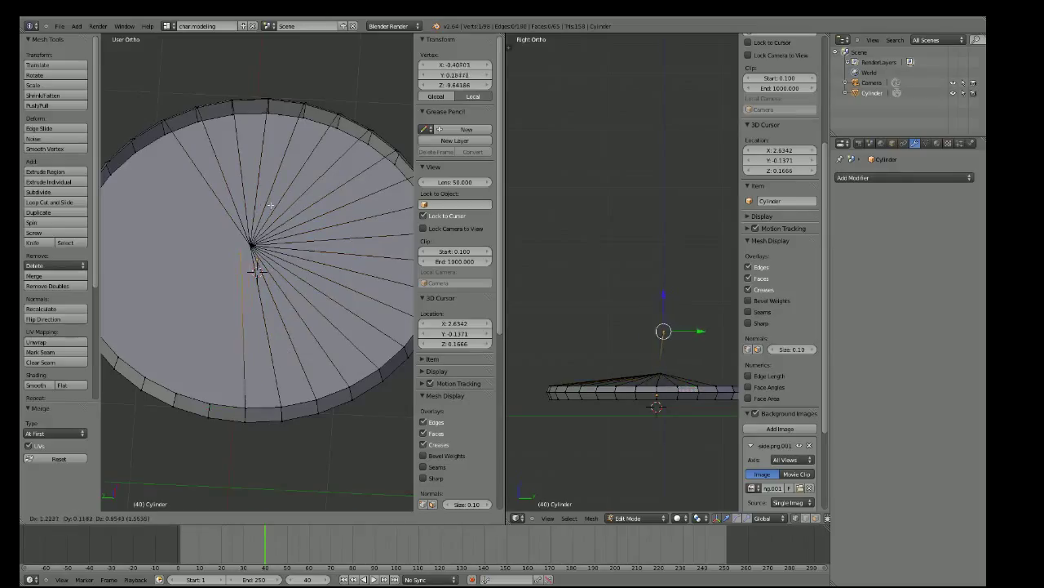
click(277, 208)
shift+right_click(251, 246)
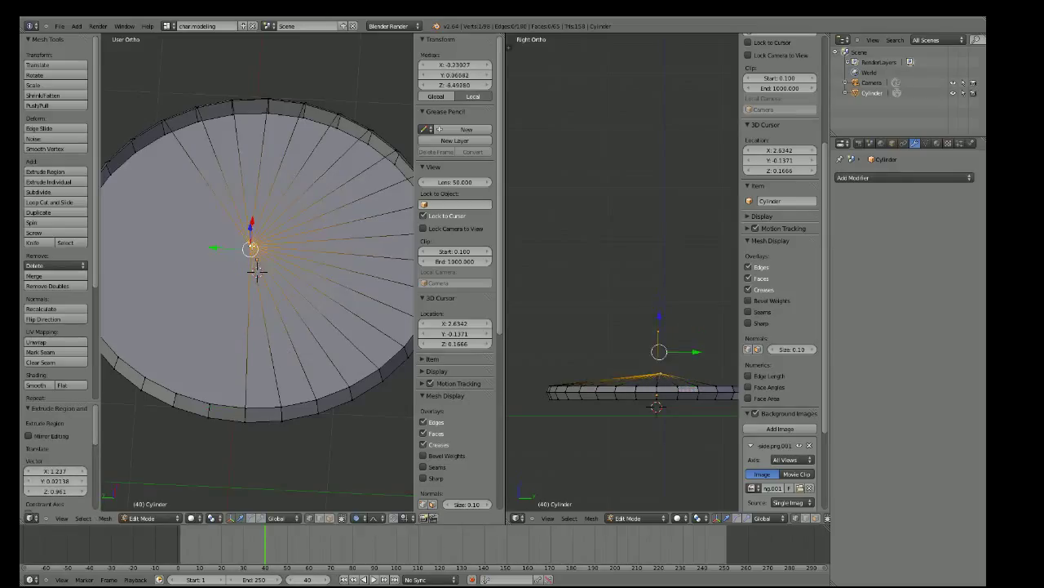
key(alt+m)
click(256, 249)
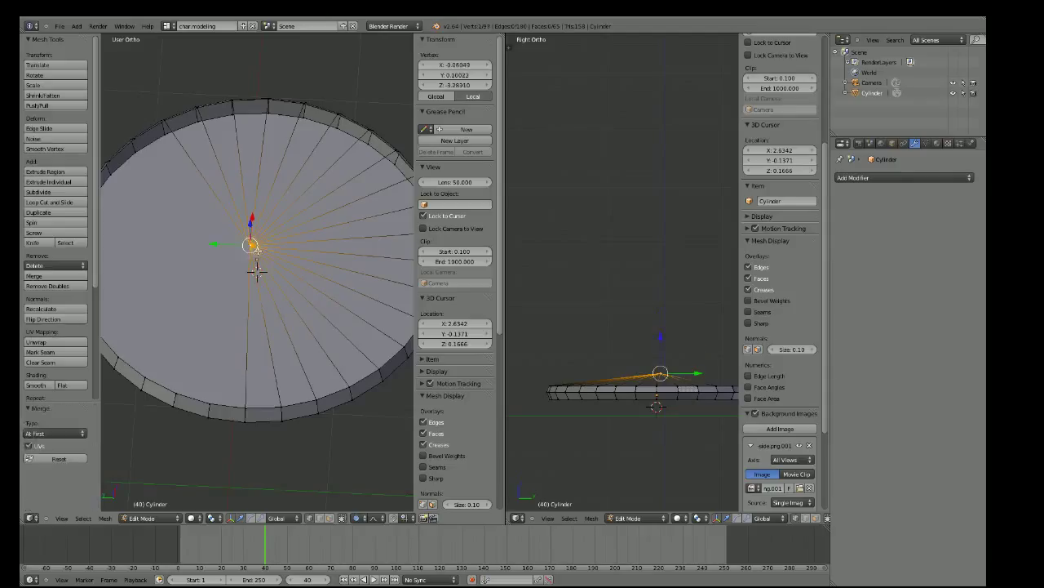
key(e)
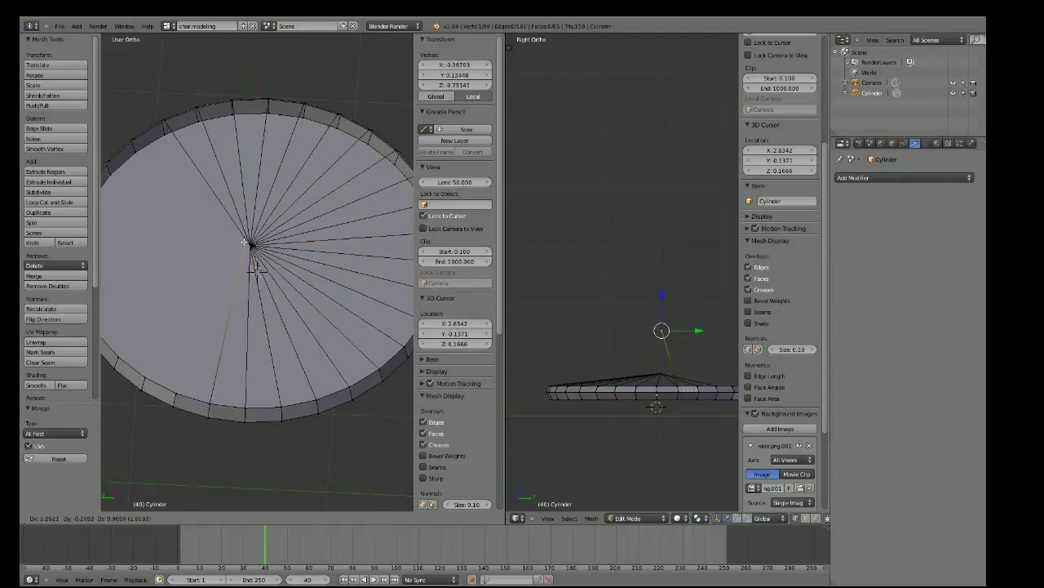
click(662, 329)
shift+right_click(257, 271)
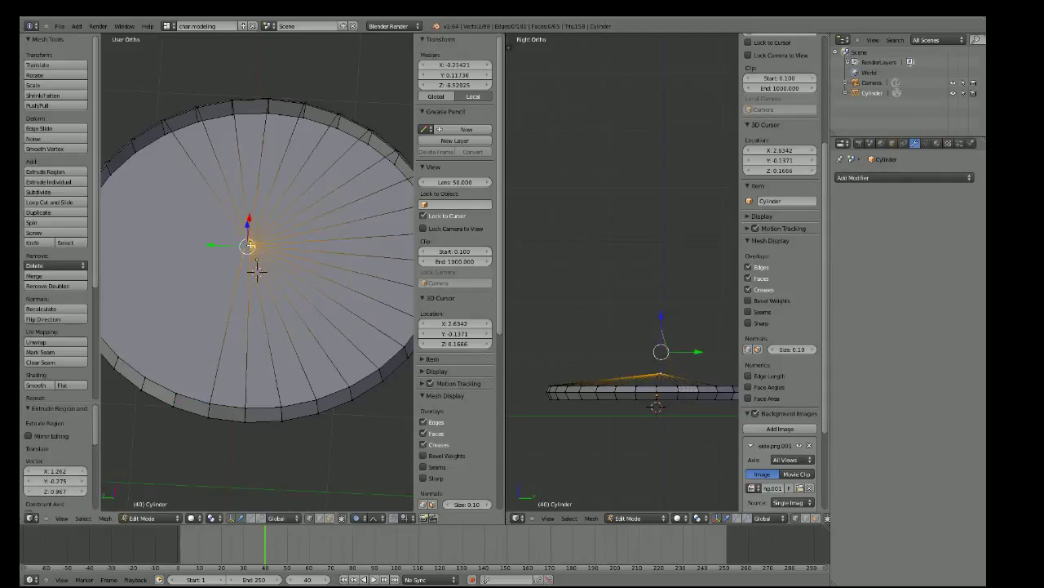
key(alt+m)
click(254, 250)
middle_drag(257, 269, 277, 287)
Add two more spokes by extruding rim vertices to the centre and merging them
key(e)
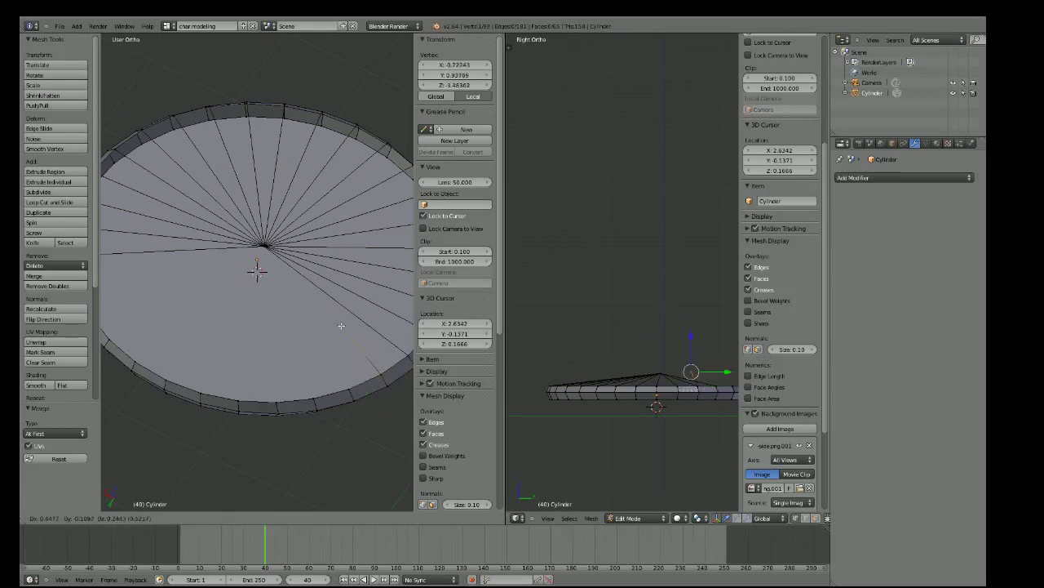
click(268, 255)
right_click(266, 249)
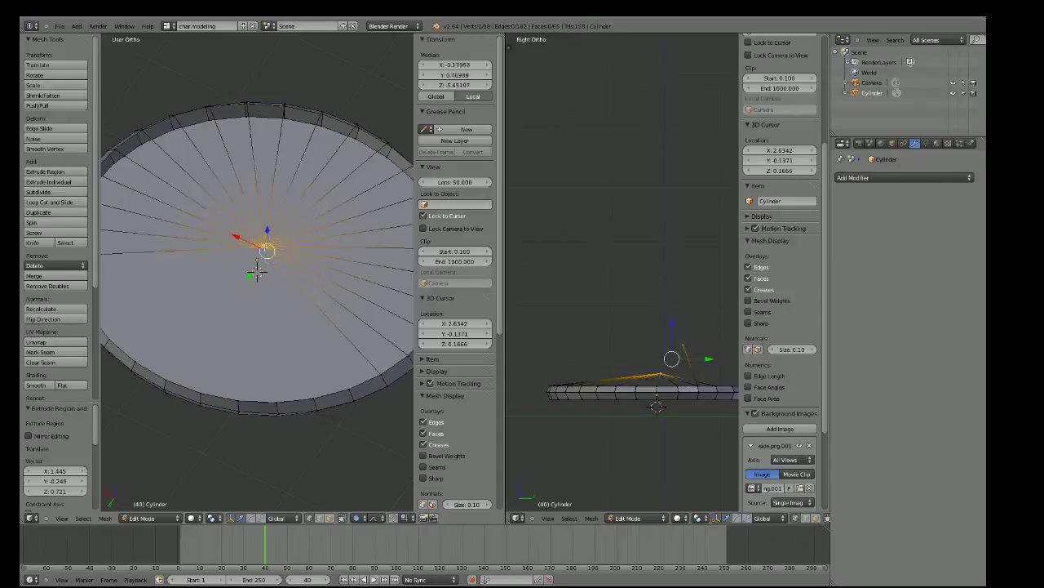
key(alt+m)
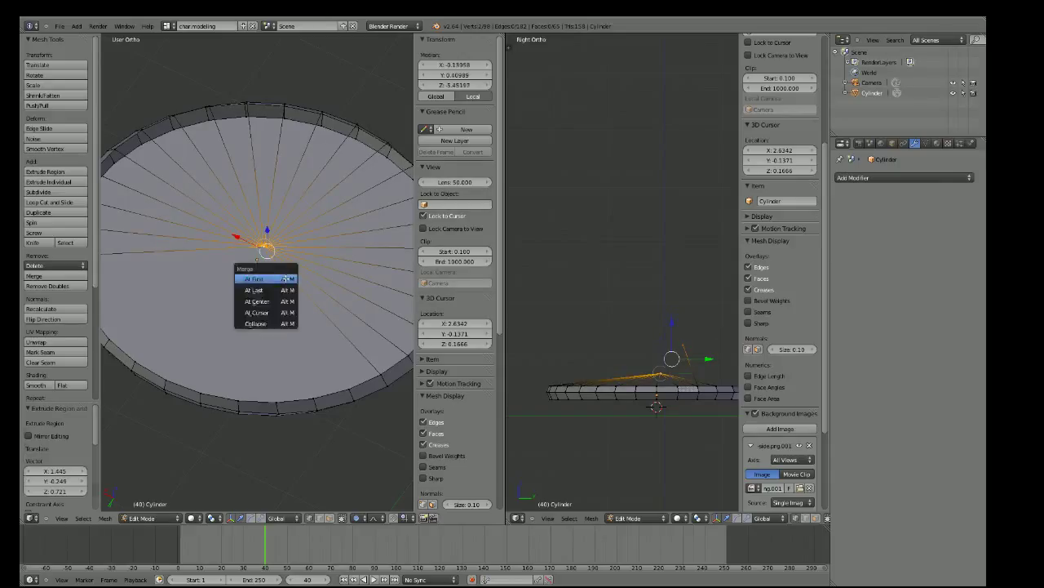
click(287, 279)
right_click(349, 388)
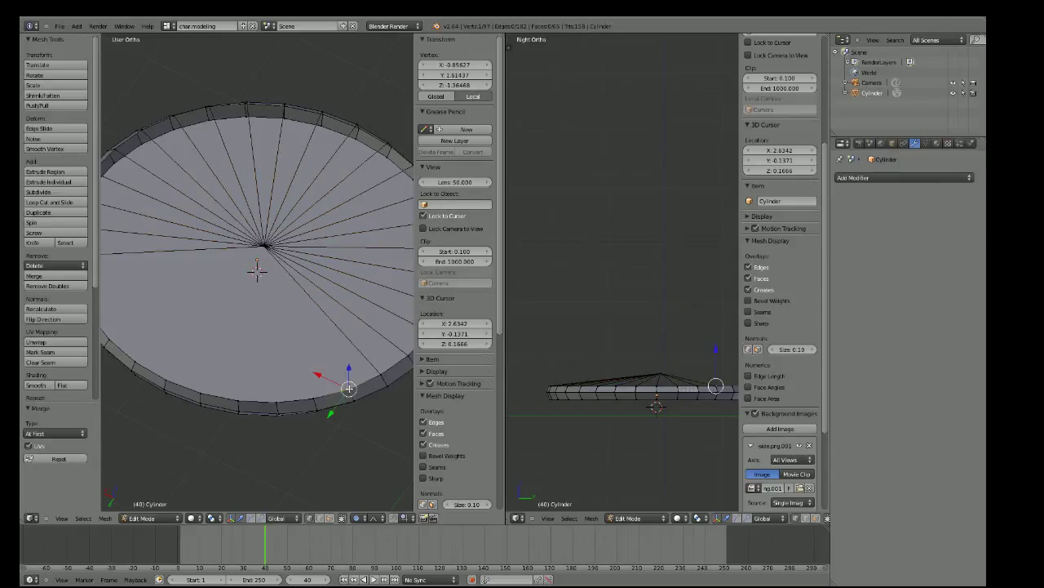
key(e)
click(264, 253)
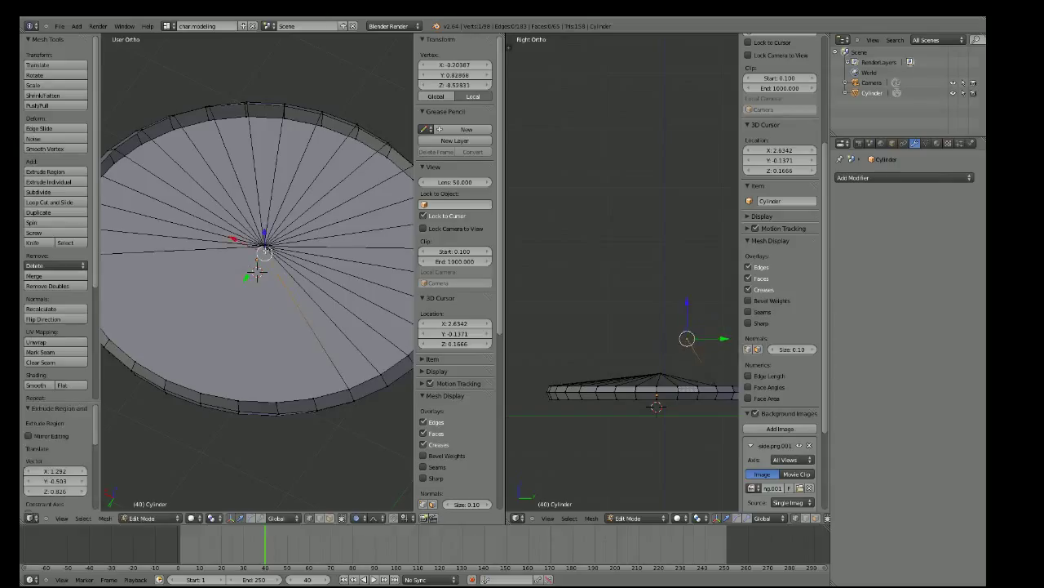
shift+right_click(264, 246)
key(alt+m)
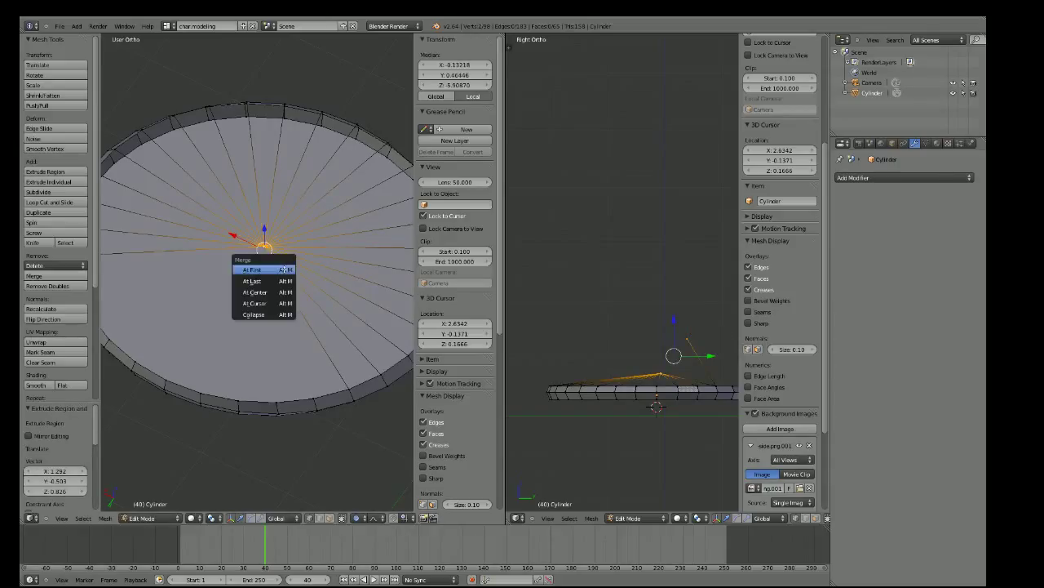
click(283, 269)
Extrude the next bottom-rim vertices to the disc centre and merge them into the apex
right_click(314, 398)
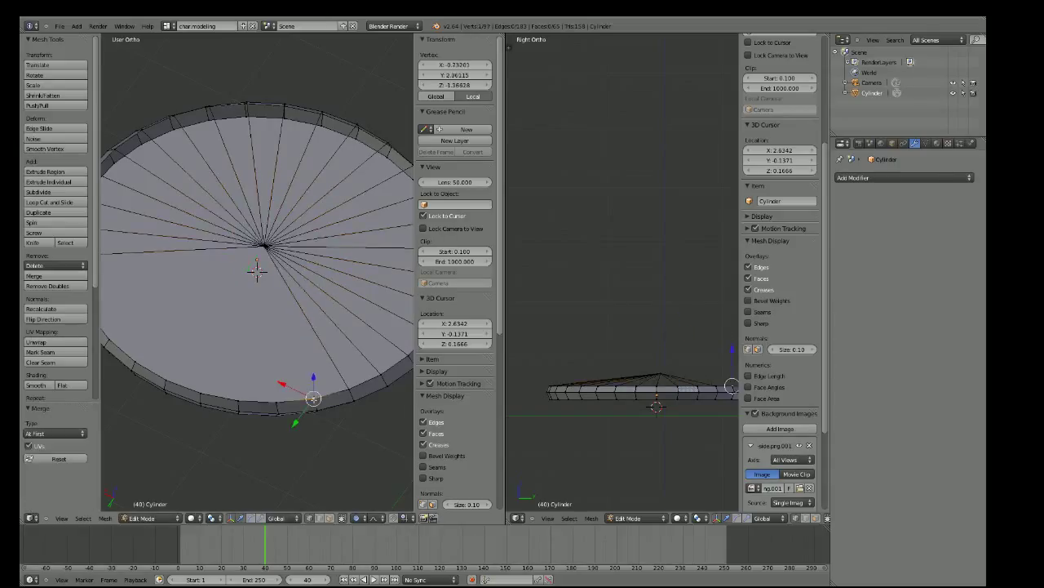
key(e)
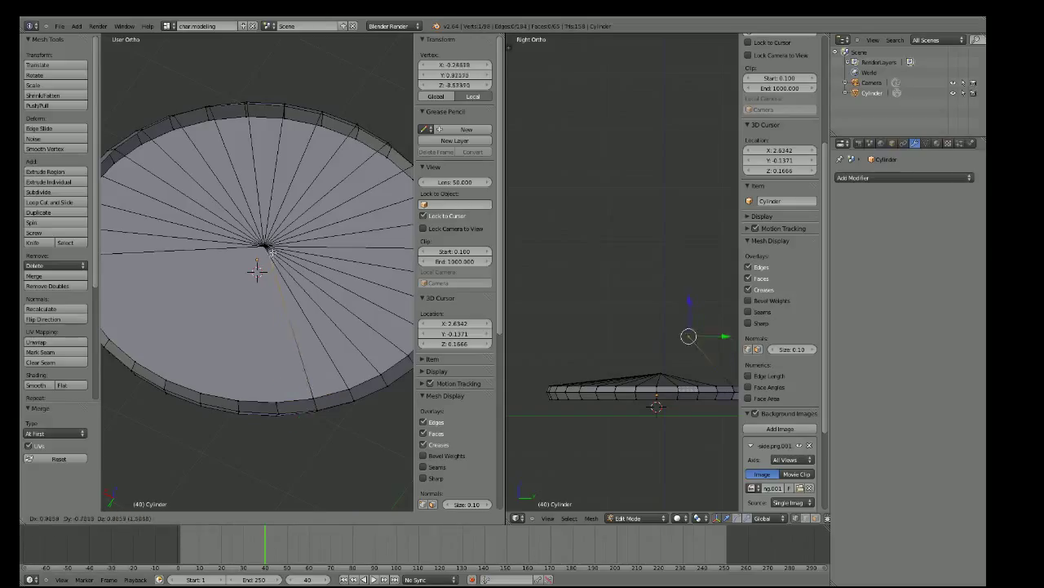
click(690, 335)
shift+right_click(266, 246)
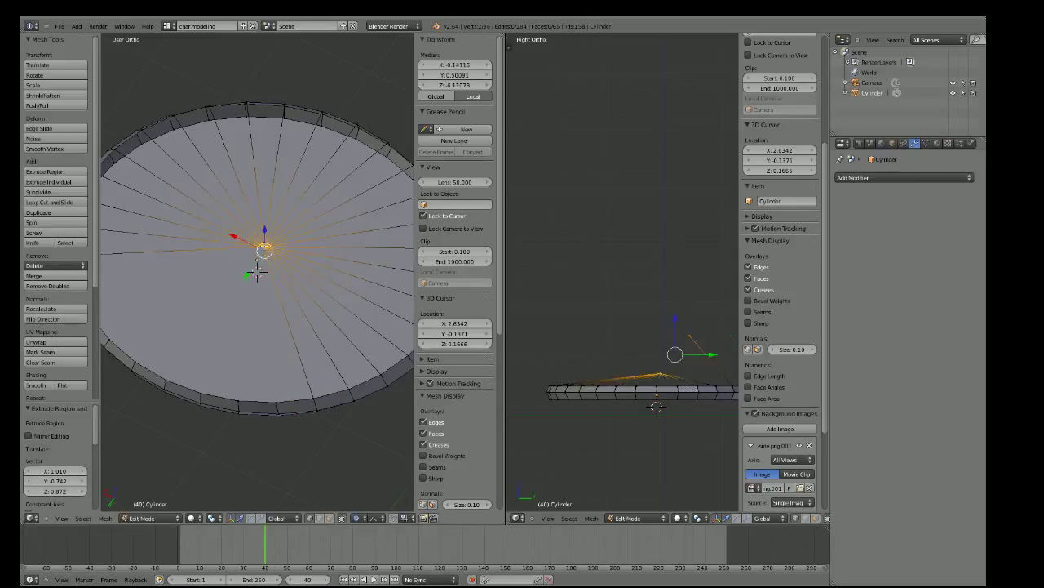
key(alt+m)
click(280, 258)
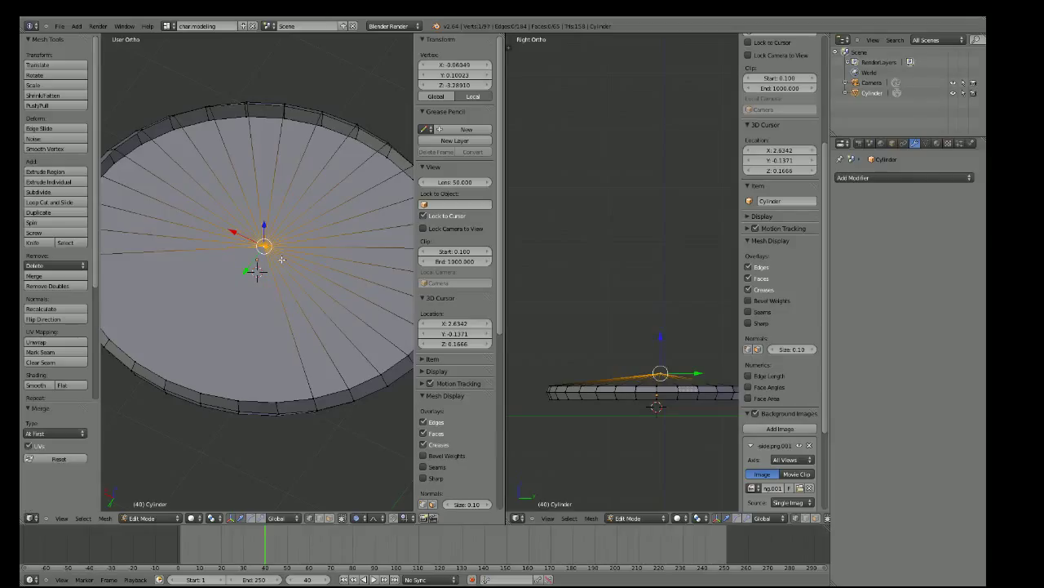
key(e)
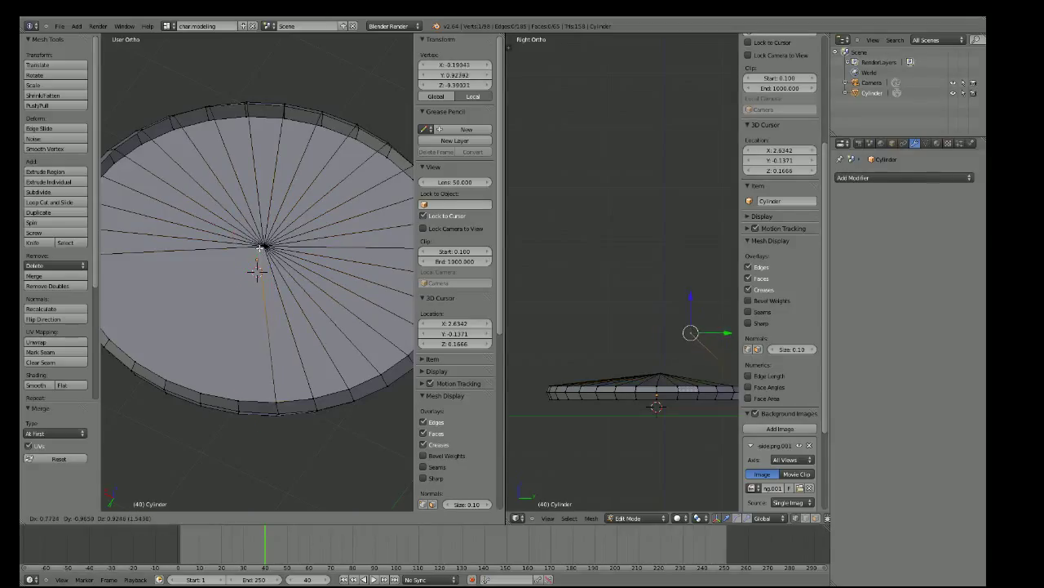
click(691, 335)
shift+right_click(262, 249)
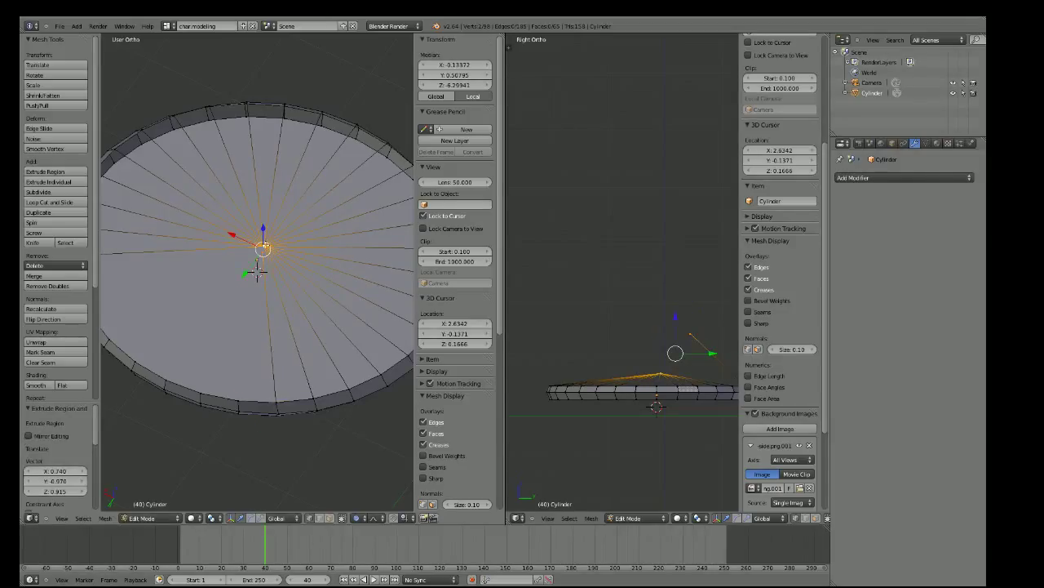
key(alt+m)
click(263, 245)
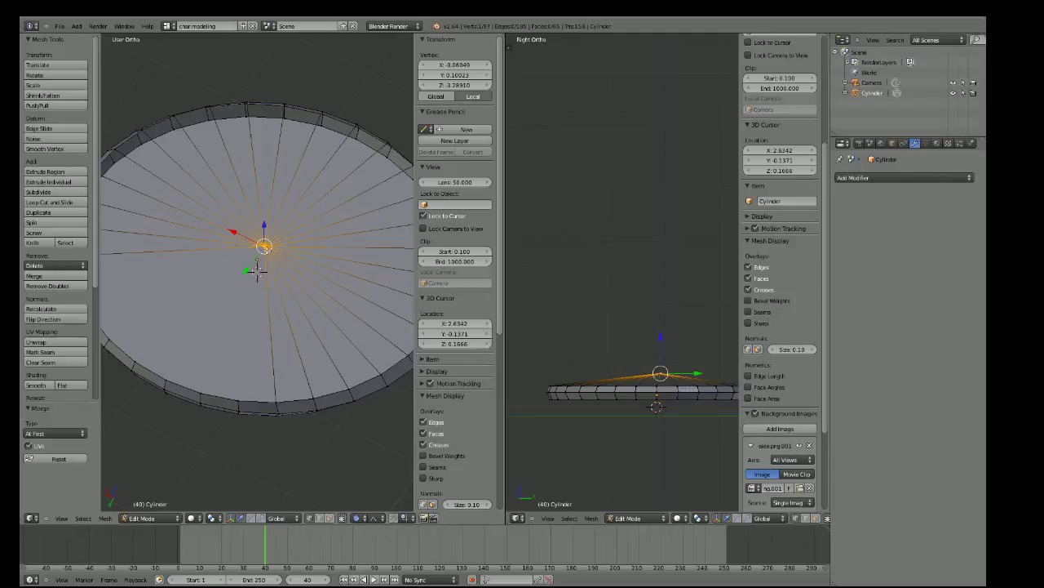
Connect further rim vertices to the centre vertex, merging each pair At First
right_click(238, 399)
key(e)
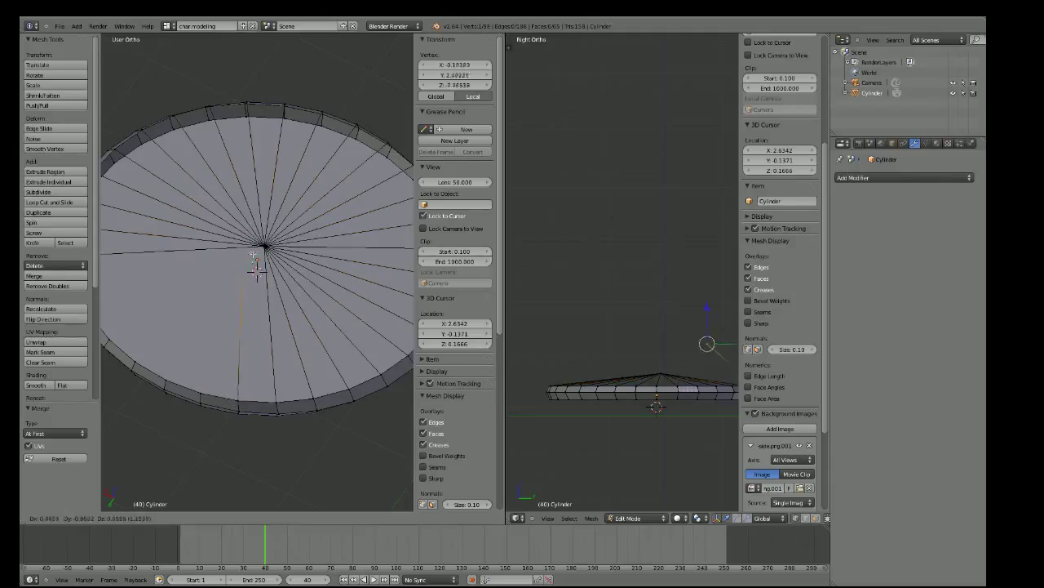
click(272, 222)
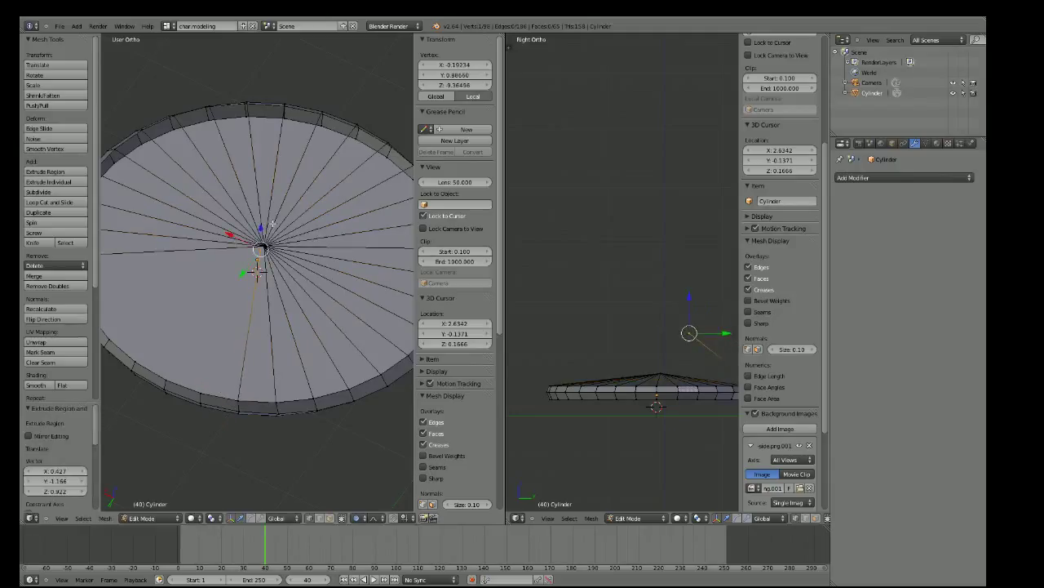
shift+right_click(262, 247)
key(alt+m)
click(271, 253)
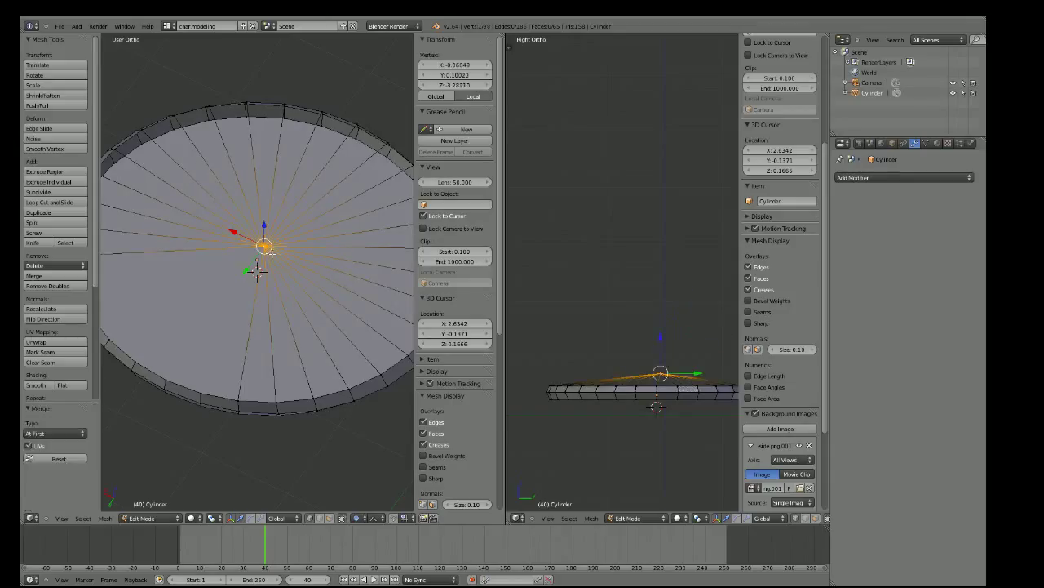
key(e)
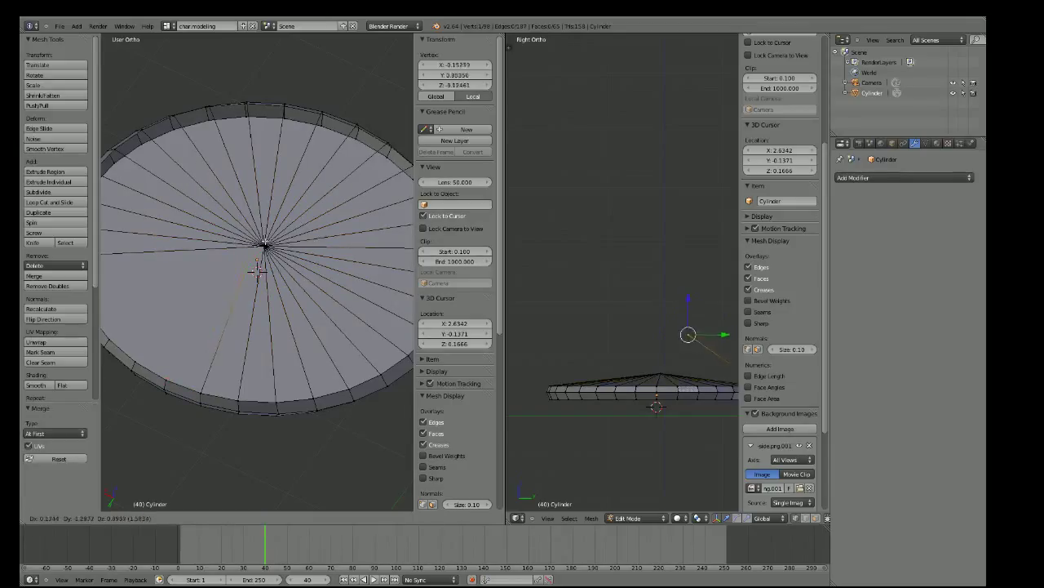
click(688, 334)
shift+right_click(262, 247)
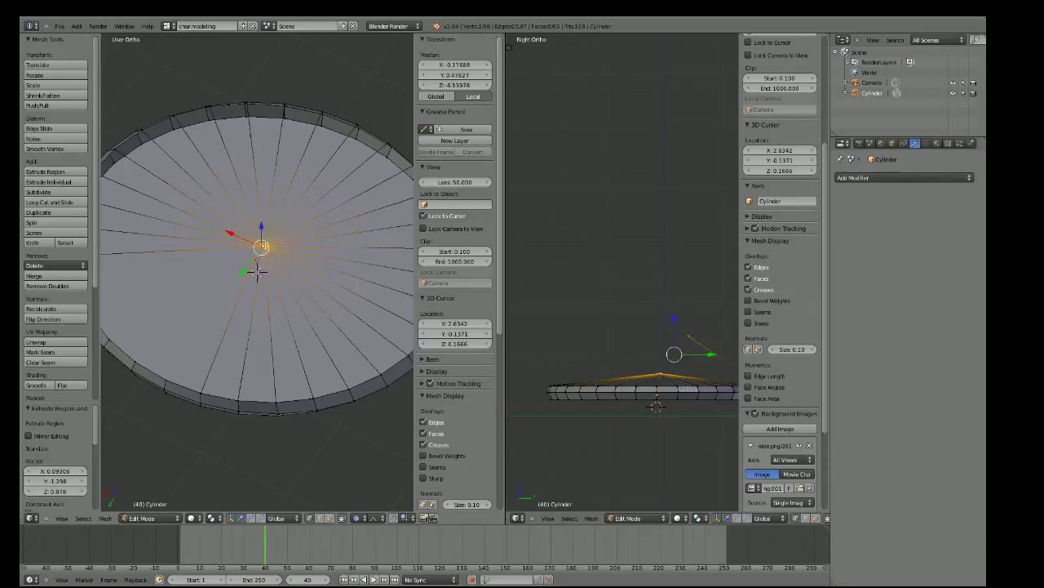
key(alt+m)
click(272, 256)
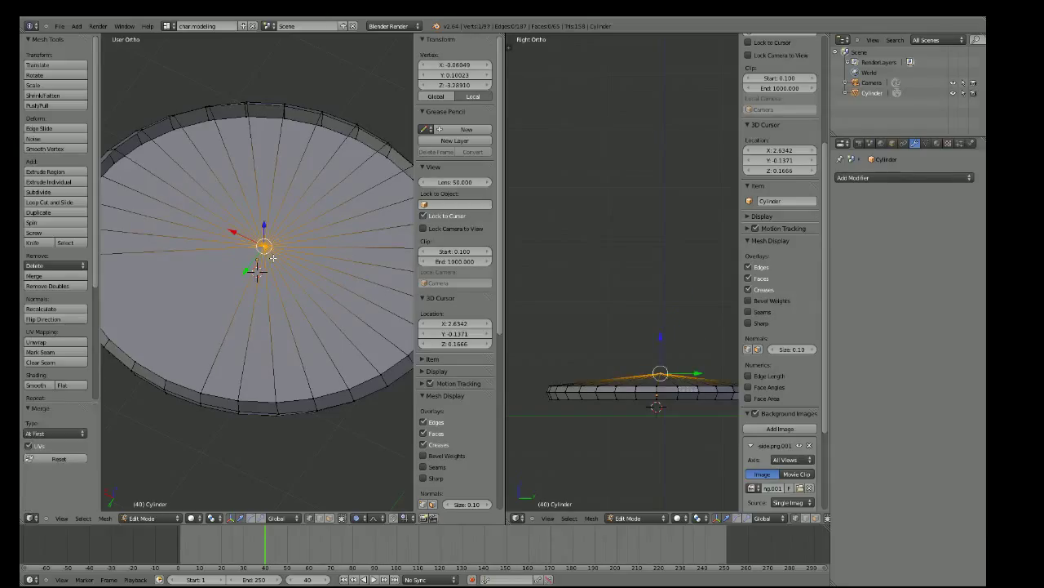
Extrude one last vertex to the centre and merge it into the apex
key(e)
click(686, 339)
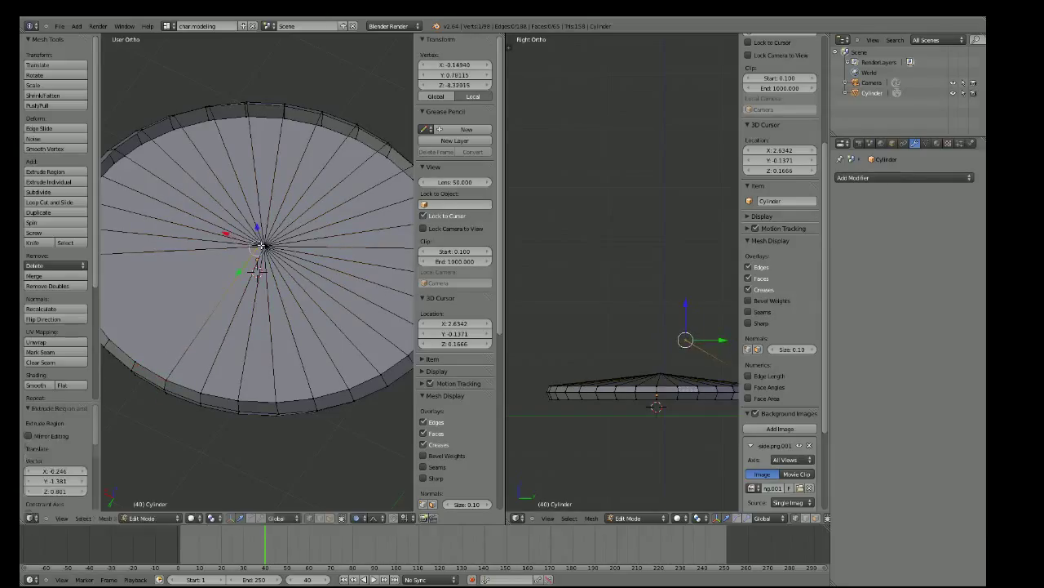
right_click(260, 247)
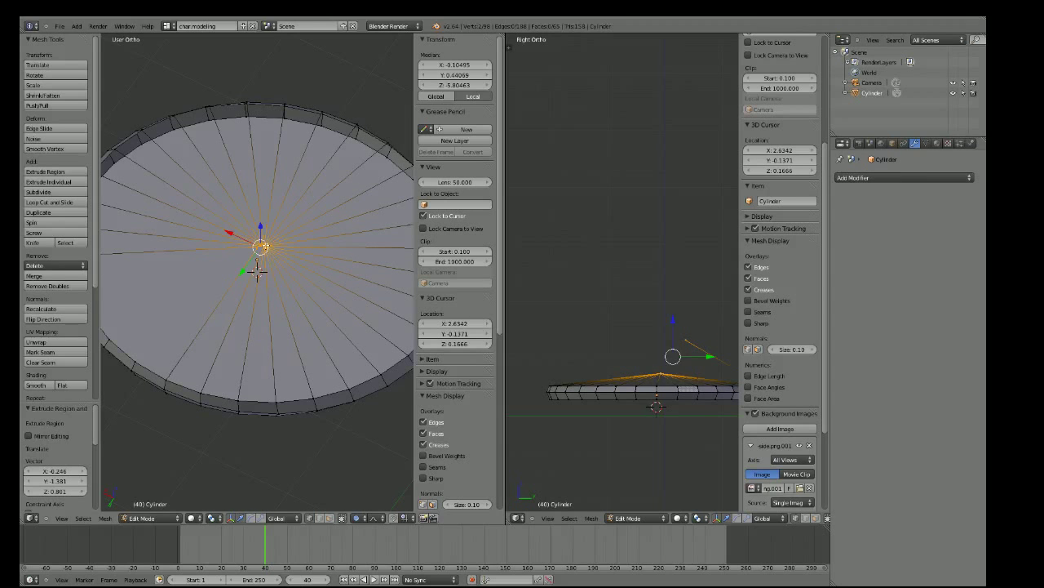
key(alt+m)
click(257, 272)
Extrude two more rim vertices to the centre and merge each into the apex At First
middle_drag(214, 285, 297, 268)
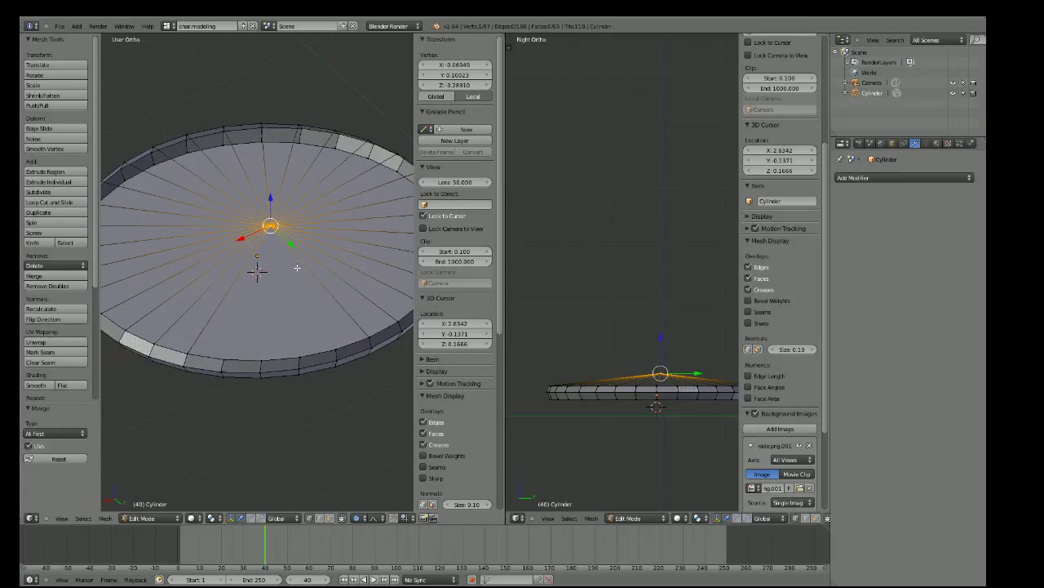
key(e)
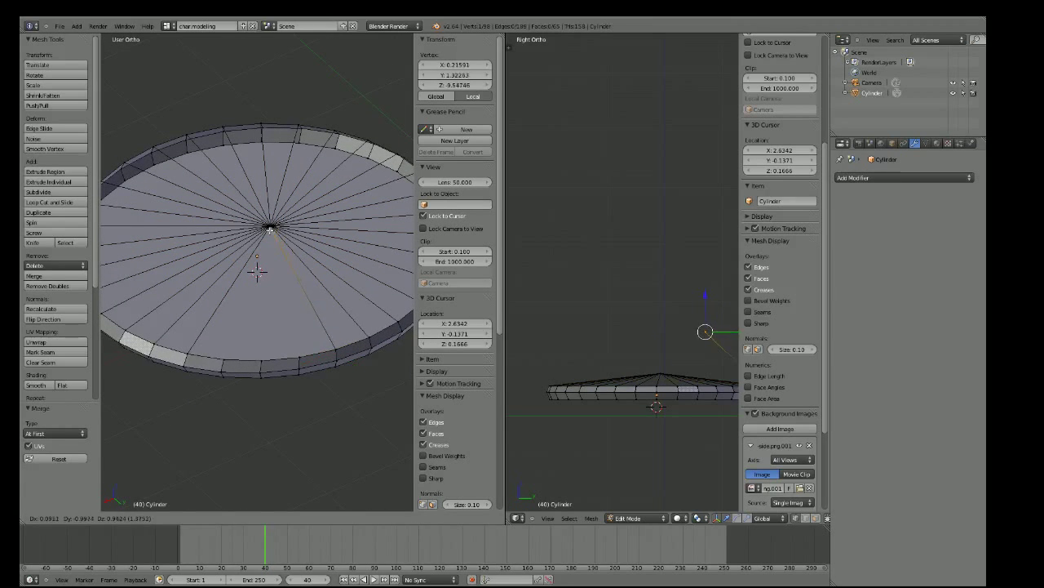
click(705, 331)
key(ctrl+KP_Add)
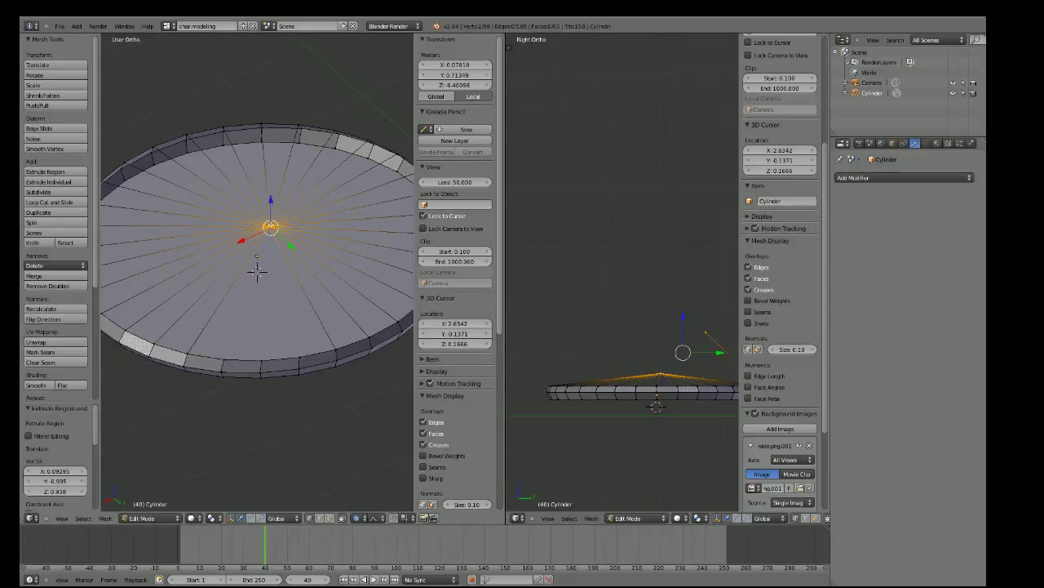
key(alt+m)
click(259, 227)
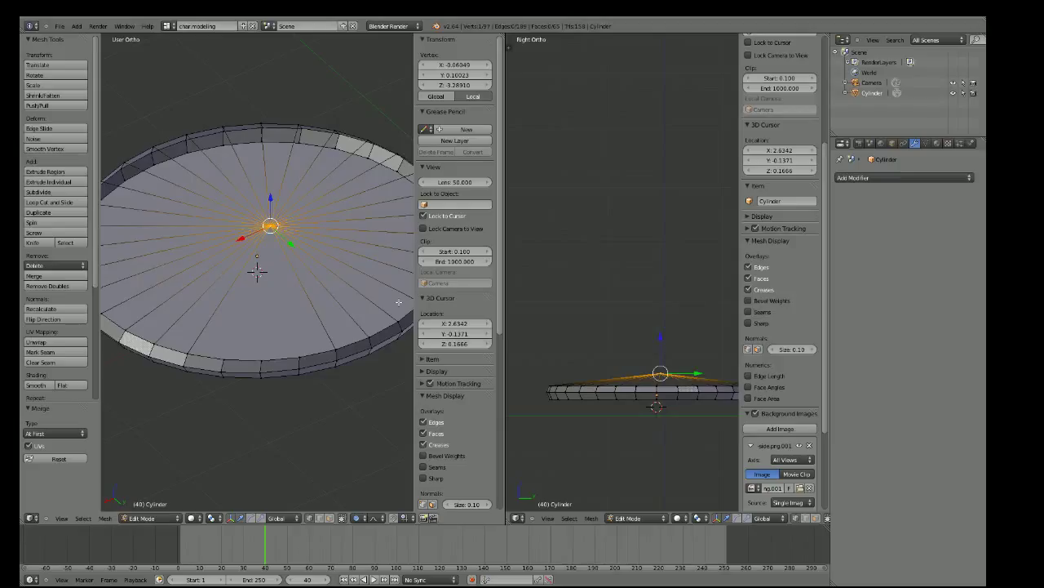
right_click(299, 358)
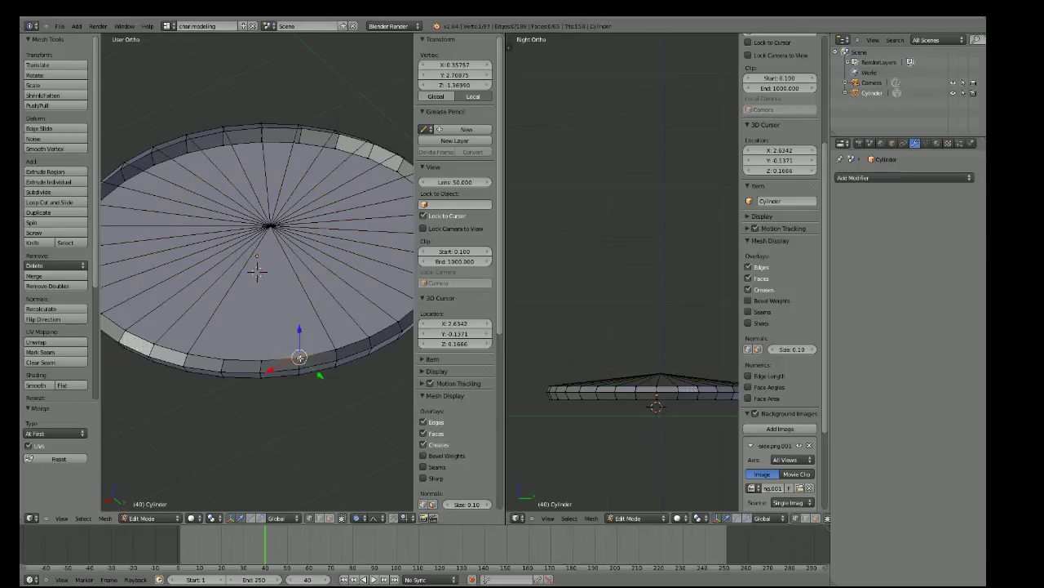
key(e)
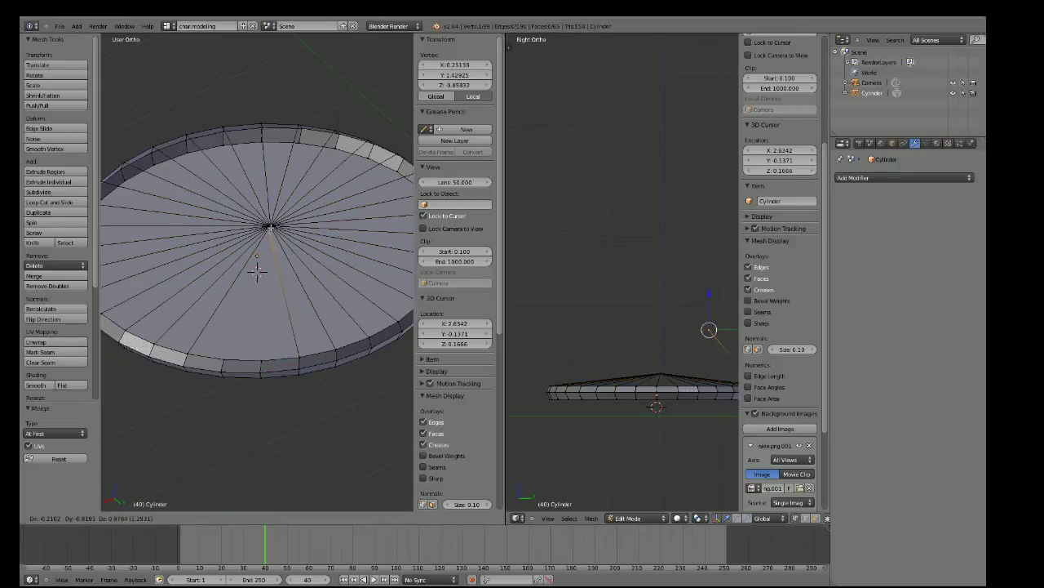
click(258, 272)
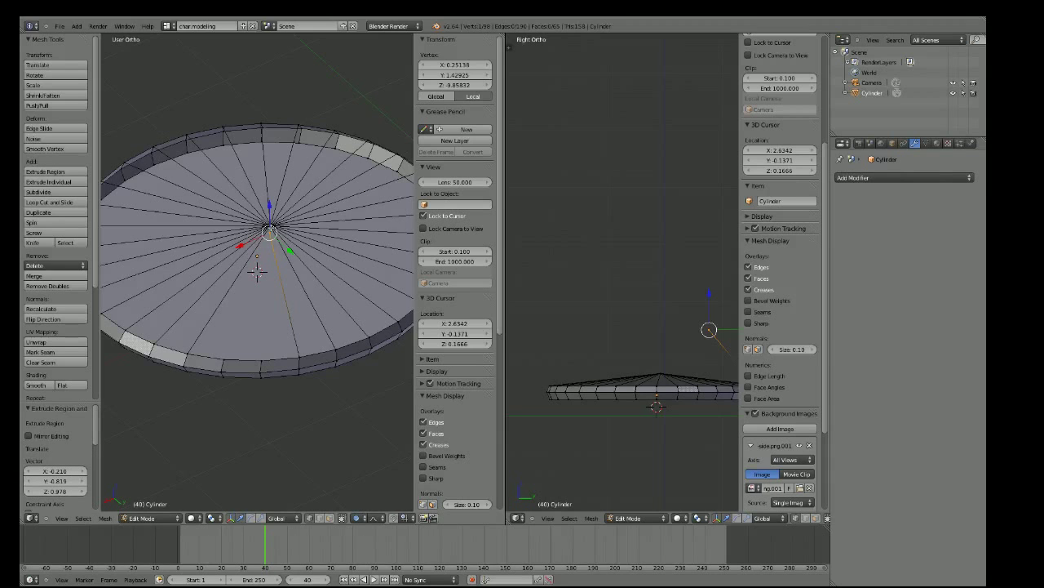
shift+right_click(257, 272)
key(alt+m)
click(244, 227)
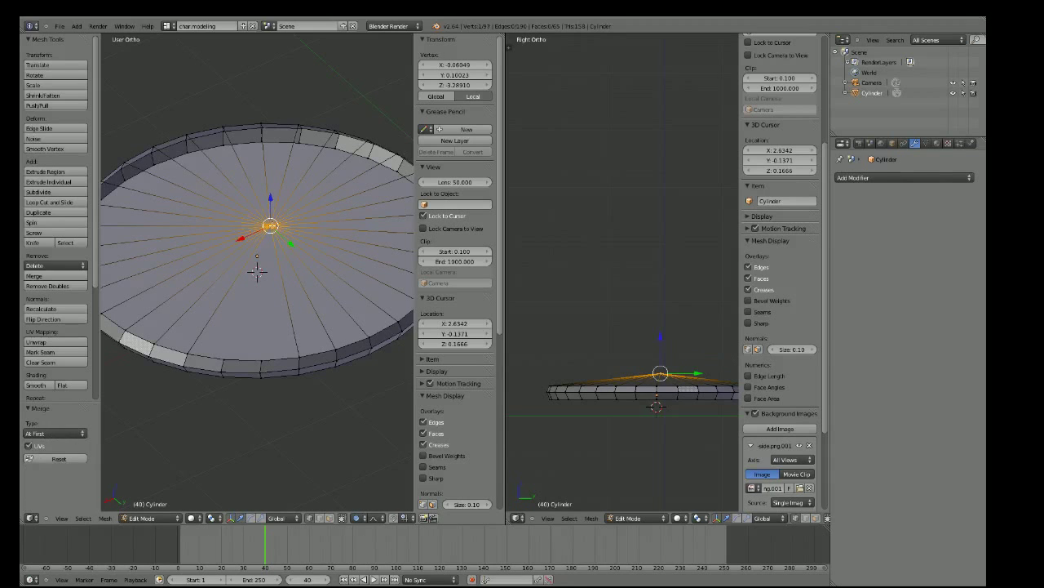
Recentre the left view with the 3D cursor and hide the properties sidebar
click(686, 278)
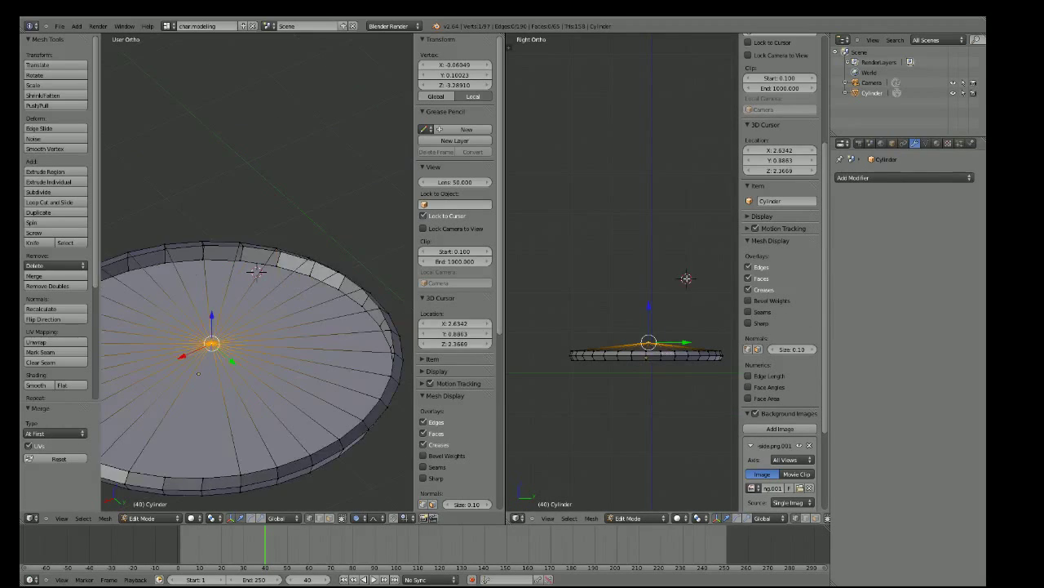
key(n)
scroll(210, 386, down, 3)
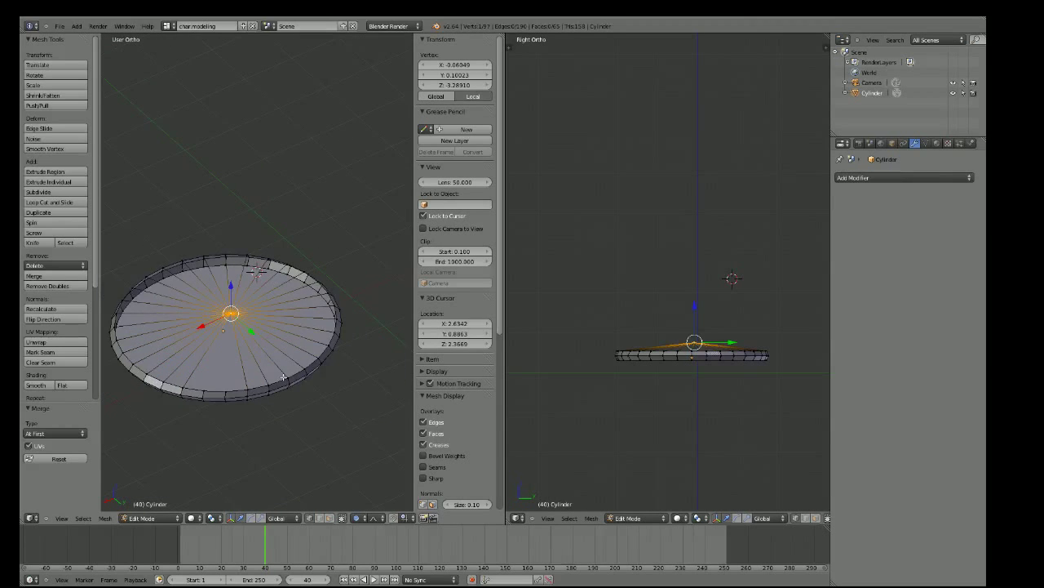
scroll(211, 387, up, 3)
click(773, 349)
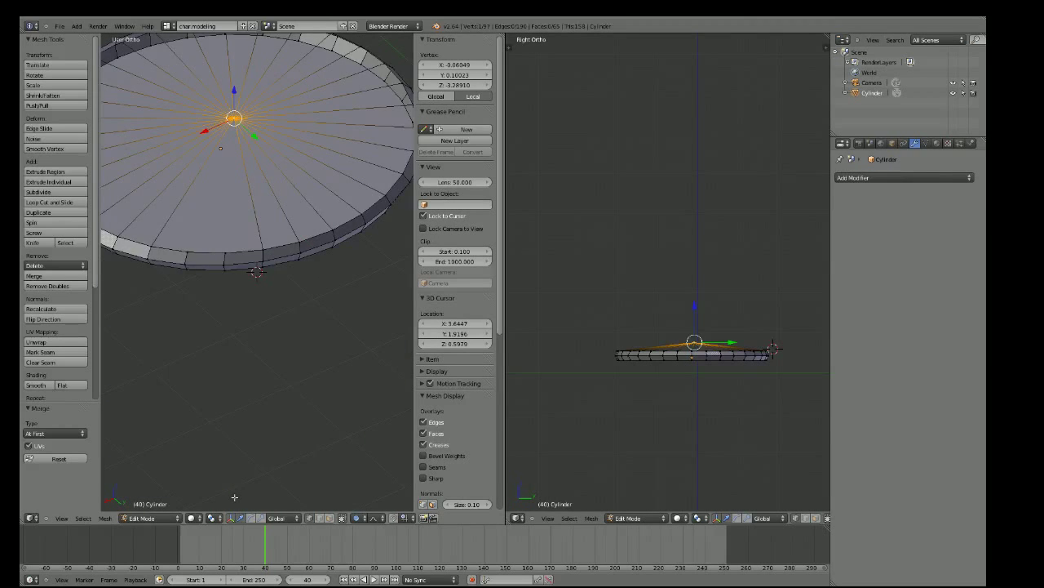
scroll(190, 179, down, 2)
click(195, 190)
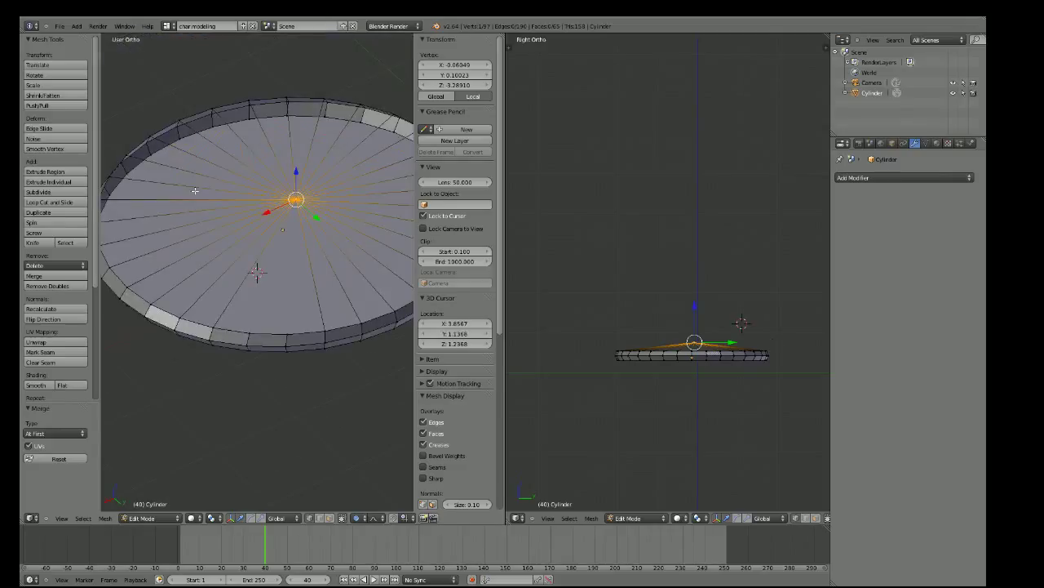
Join the last two rim vertices to the centre, merging At First to leave one apex
key(e)
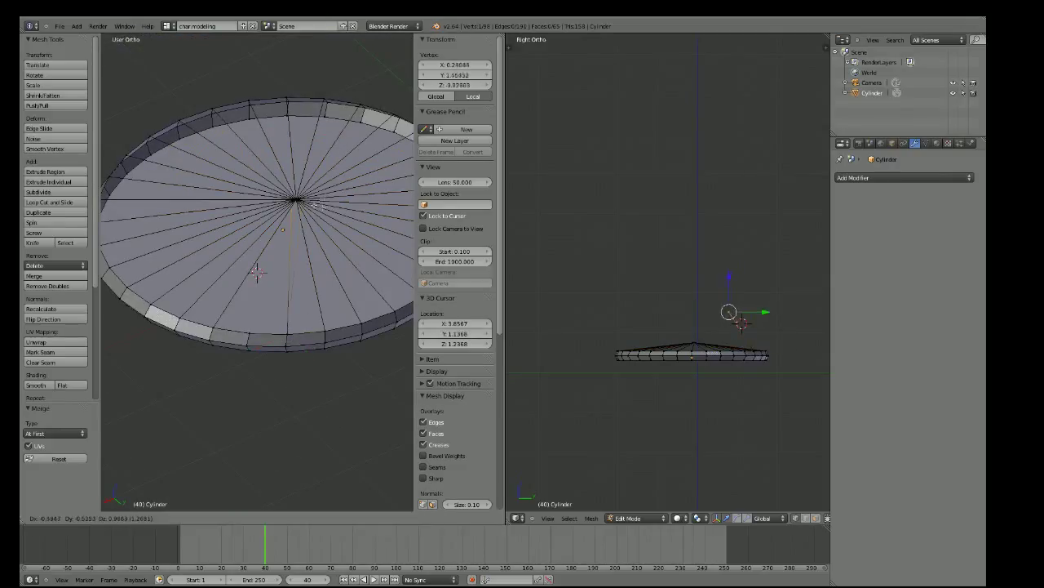
click(317, 201)
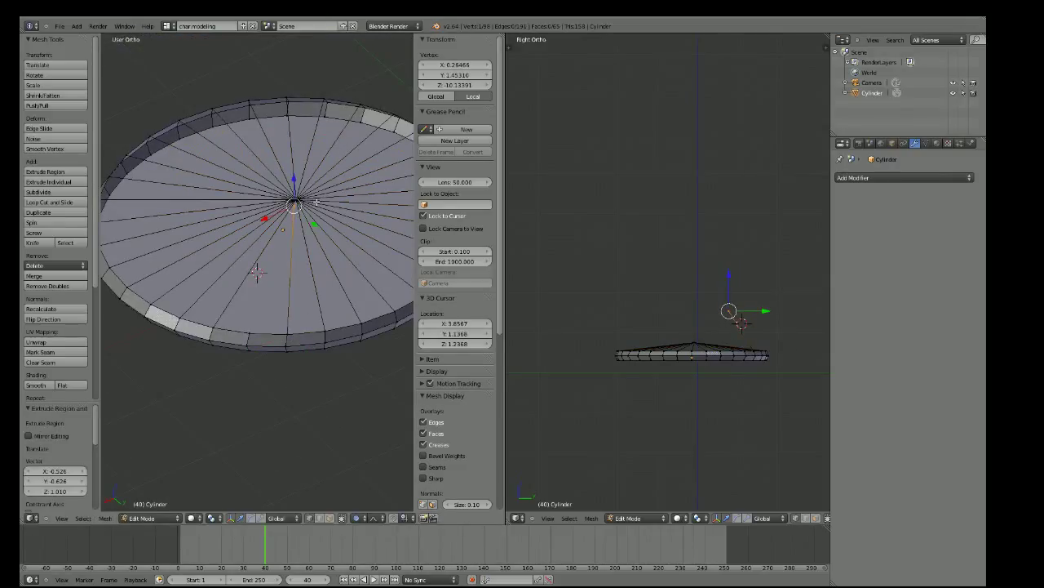
shift+right_click(295, 201)
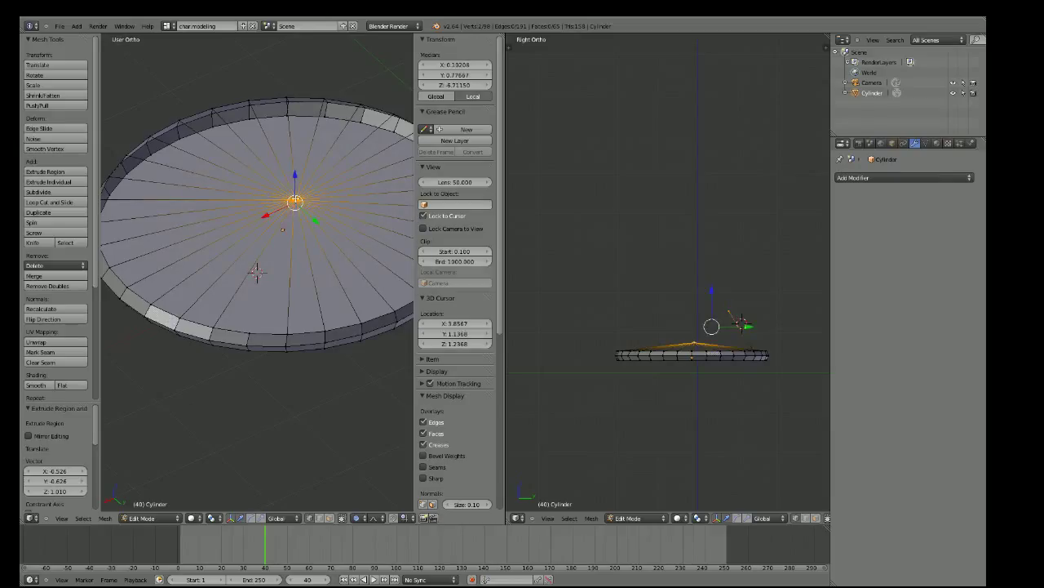
key(alt+m)
click(306, 212)
ctrl+right_click(253, 302)
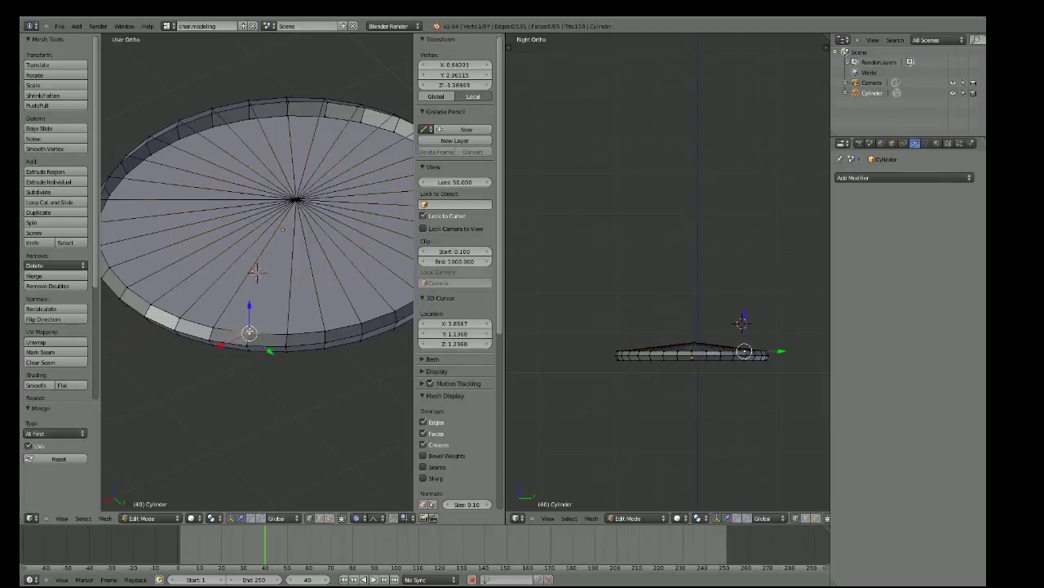
key(g)
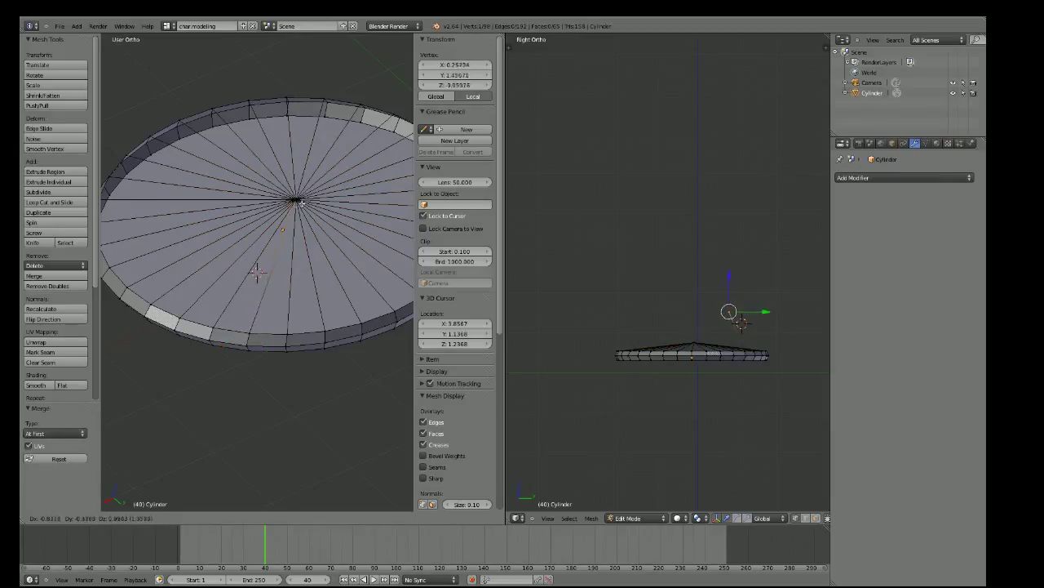
click(296, 202)
shift+right_click(295, 201)
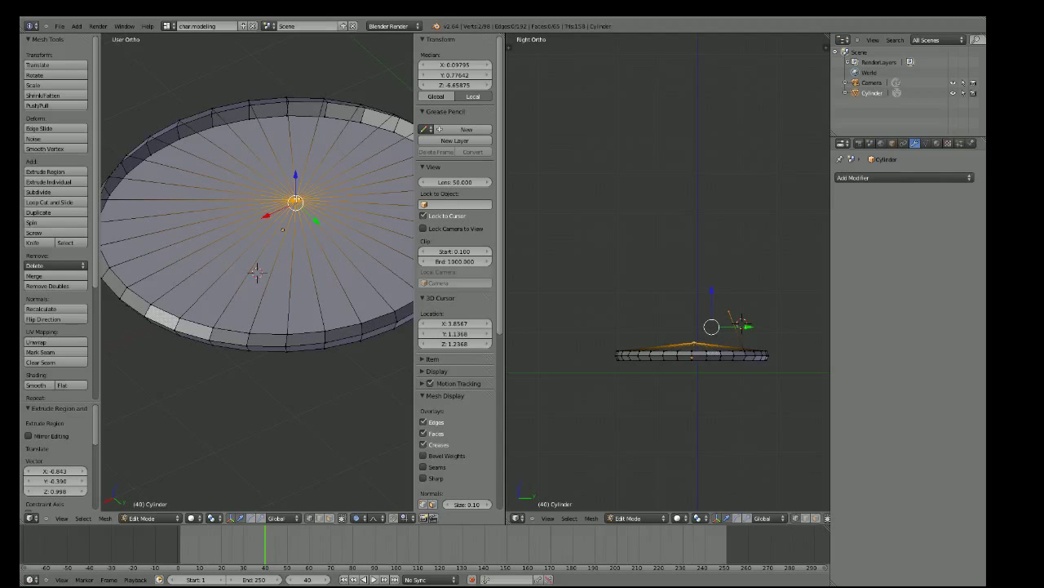
key(alt+m)
click(332, 223)
Fill a triangle between two front rim vertices and the centre vertex
mouse_move(332, 223)
middle_down()
mouse_move(303, 306)
mouse_move(297, 449)
mouse_move(315, 419)
middle_up()
scroll(302, 307, down, 3)
scroll(298, 450, up, 2)
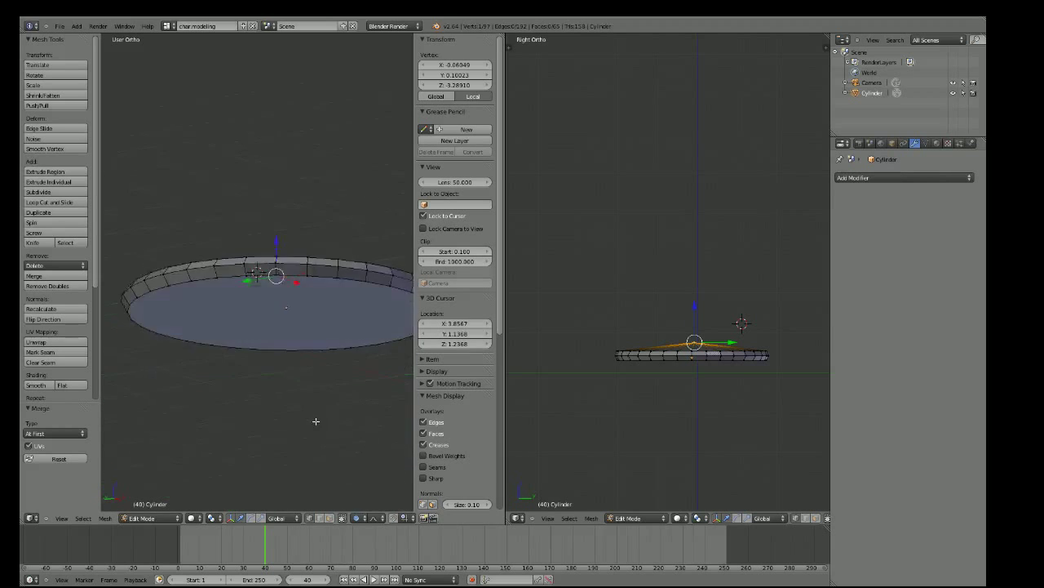
scroll(310, 478, down, 2)
middle_drag(309, 460, 326, 450)
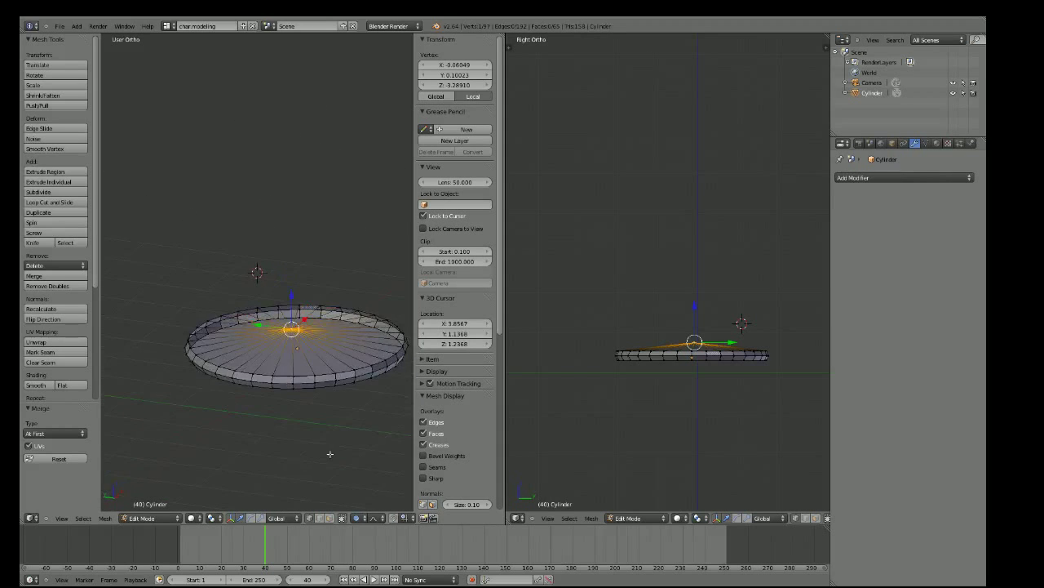
scroll(325, 441, up, 2)
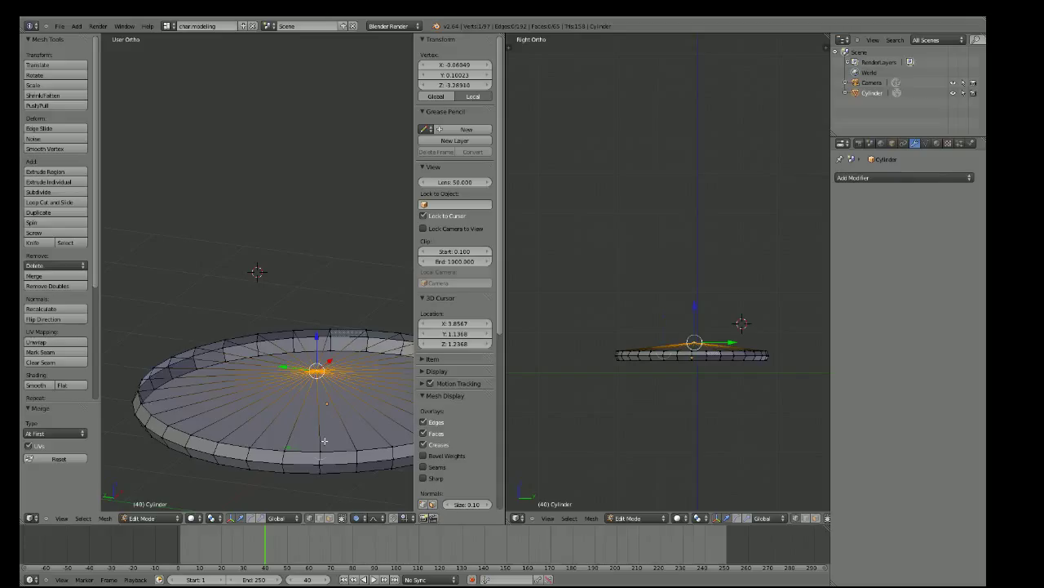
right_click(320, 451)
shift+right_click(357, 448)
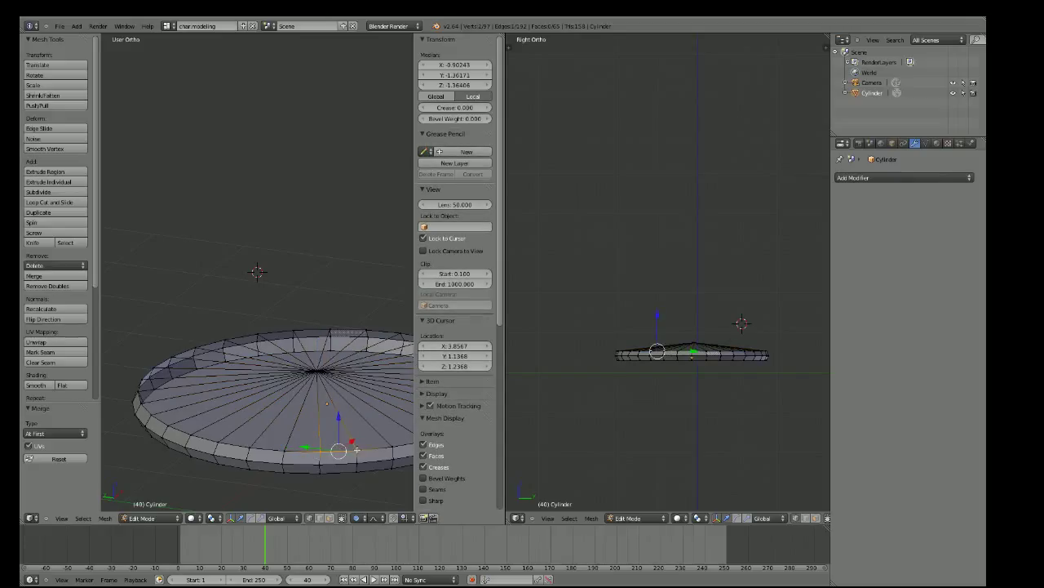
shift+right_click(317, 371)
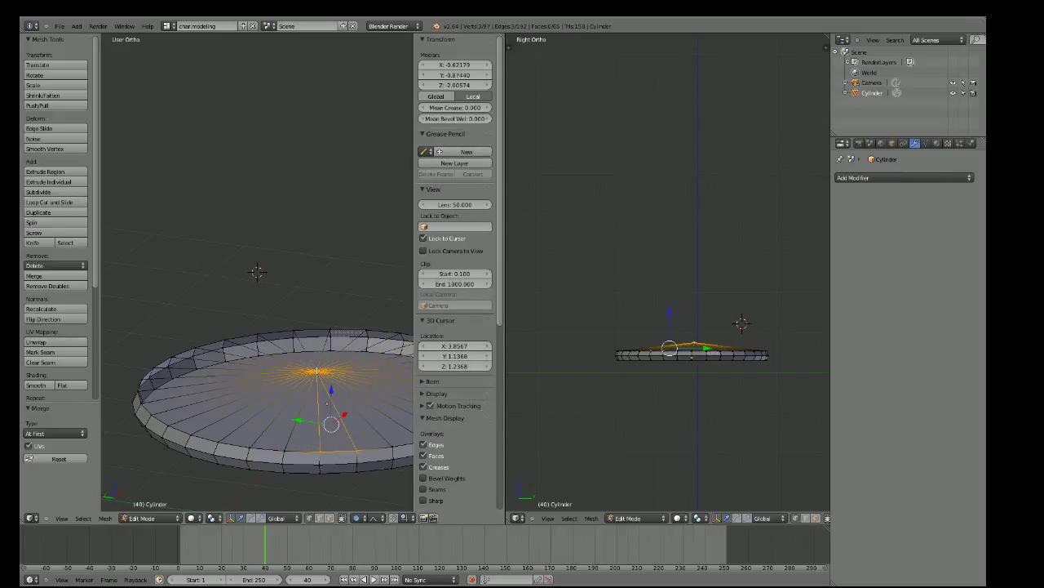
key(f)
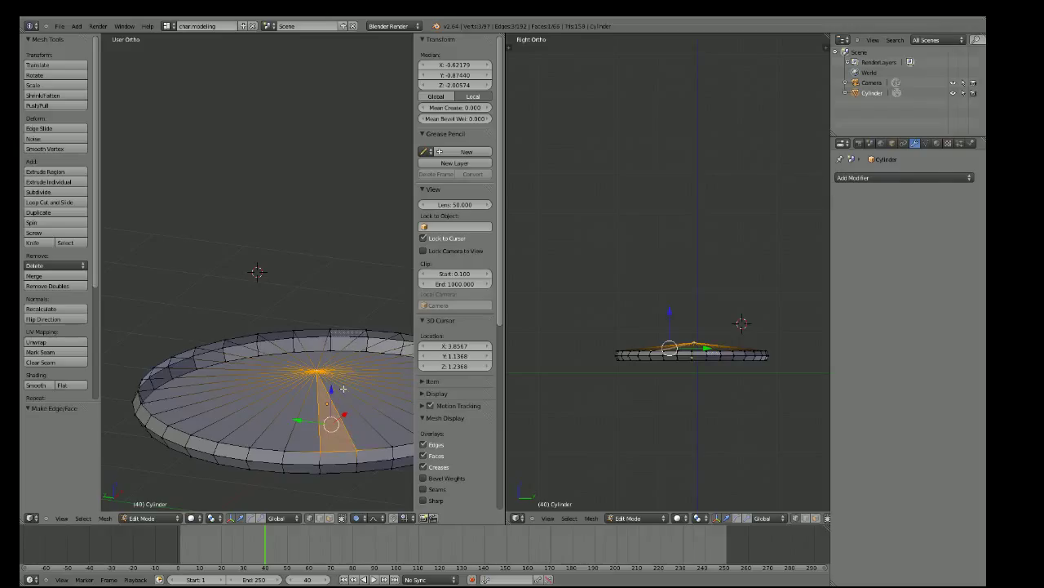
shift+right_click(357, 449)
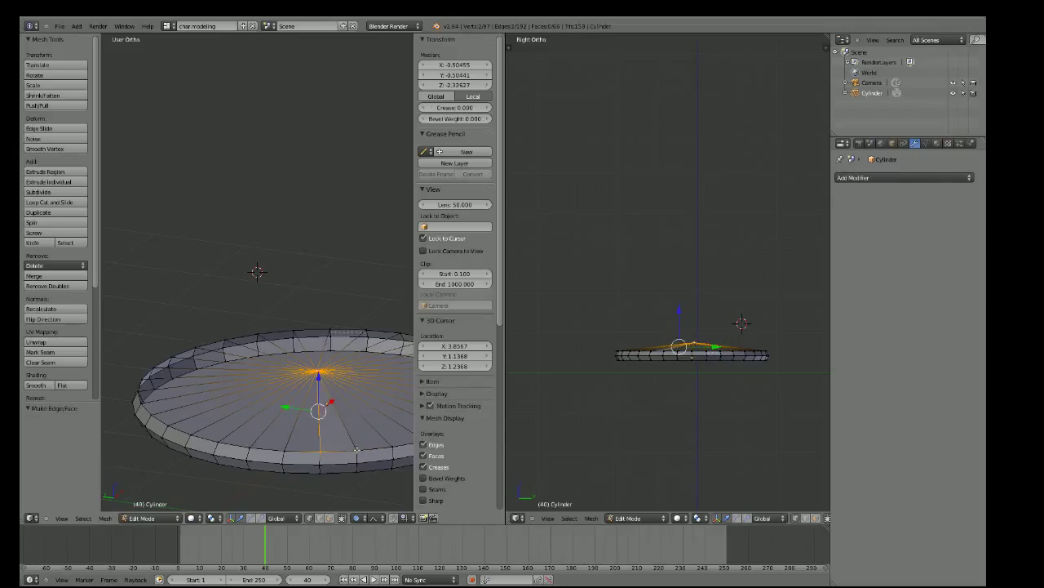
Fill a second triangle from two adjacent rim vertices and the centre
middle_drag(357, 449, 343, 375)
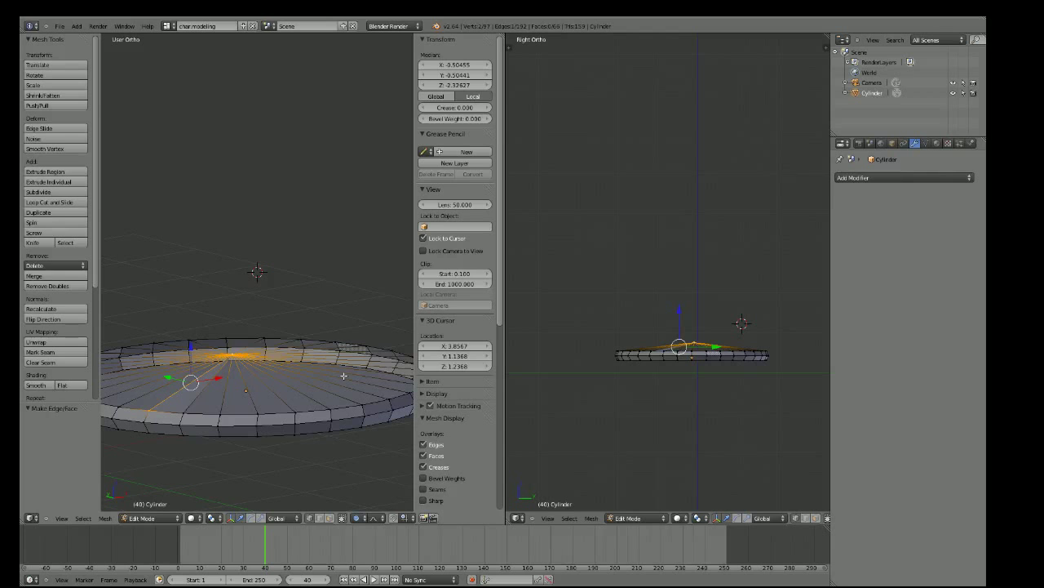
right_click(183, 412)
shift+right_click(236, 357)
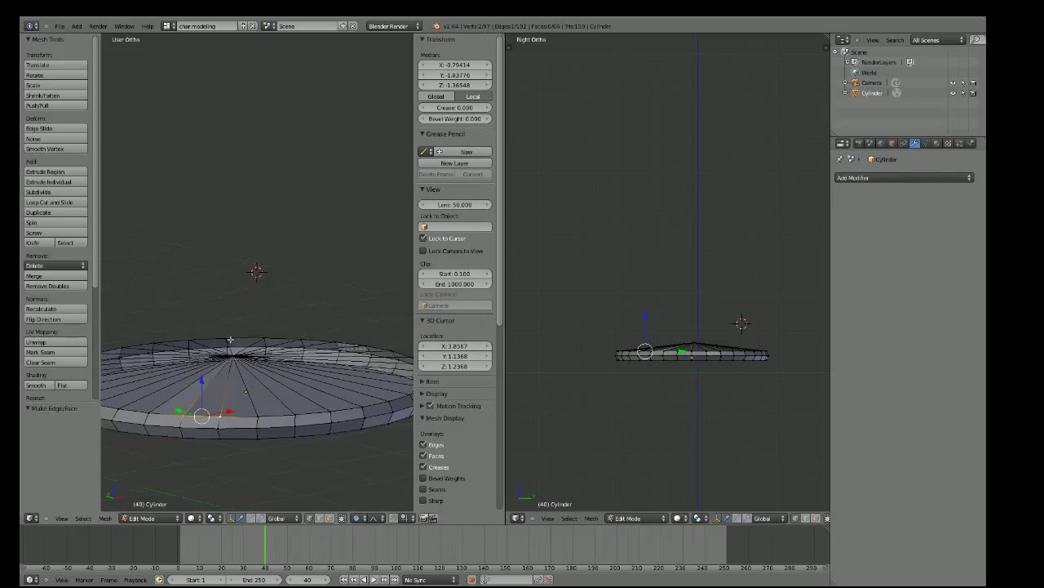
middle_drag(237, 356, 254, 367)
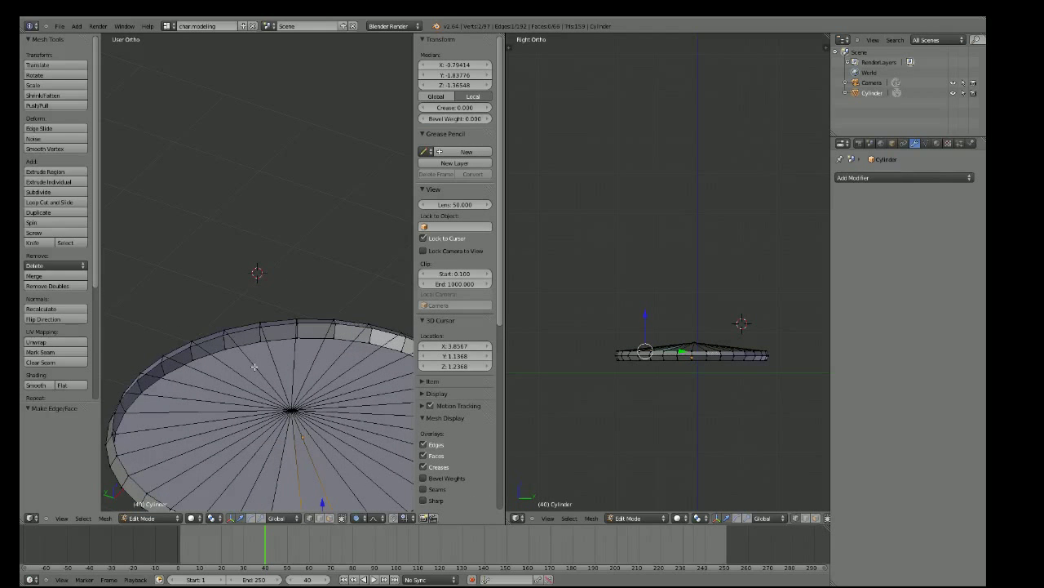
shift+right_click(291, 410)
key(f)
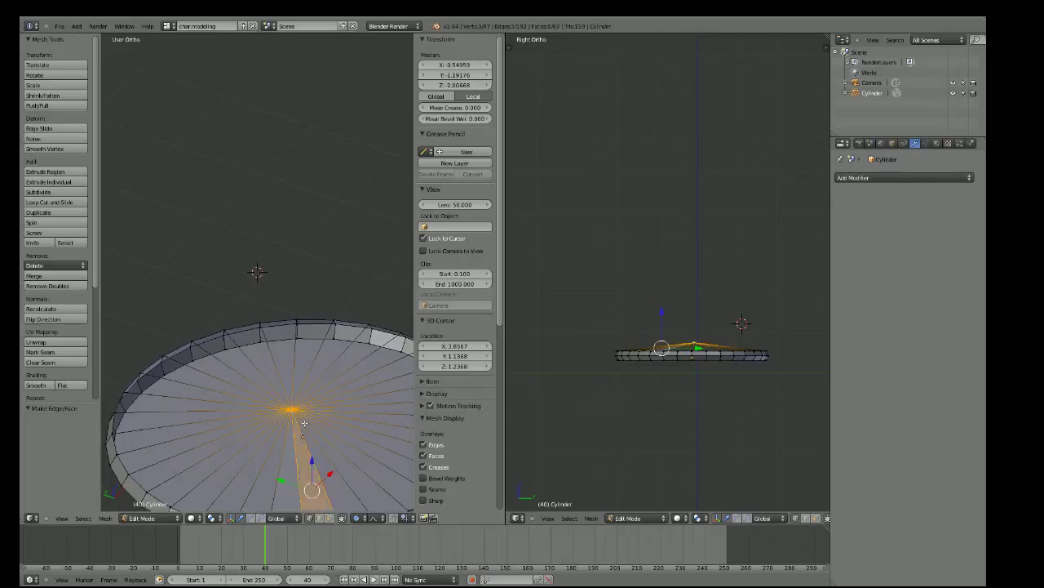
middle_drag(302, 438, 321, 406)
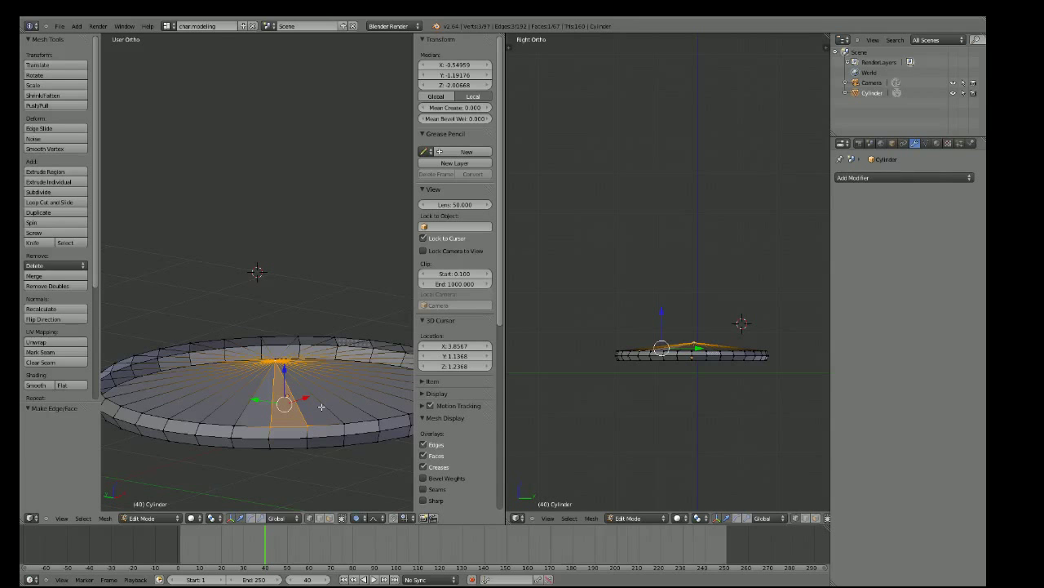
Fill the next wedge face and add the adjacent wedge to the selection
middle_drag(322, 406, 327, 453)
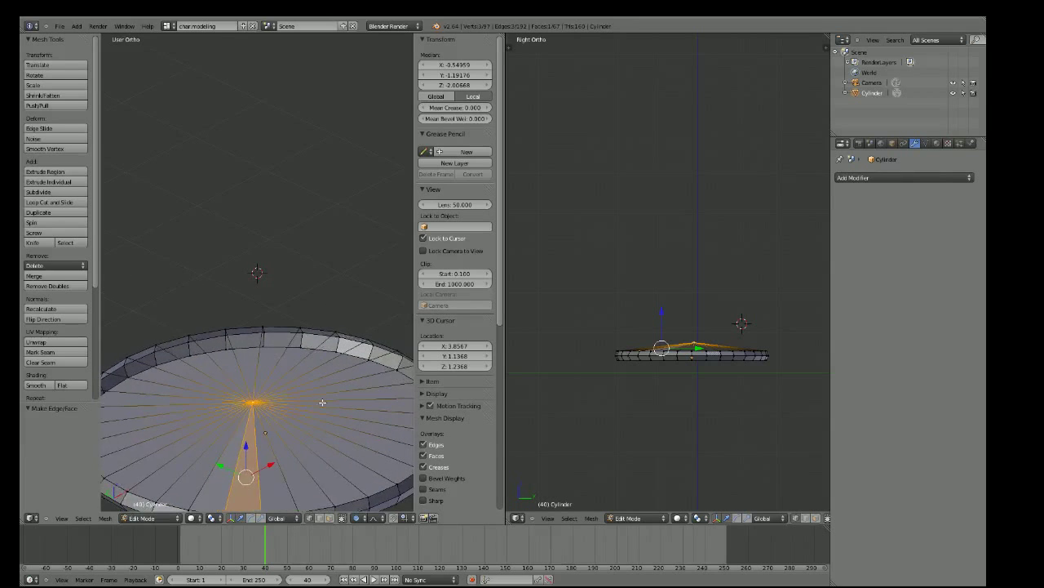
scroll(319, 462, up, 2)
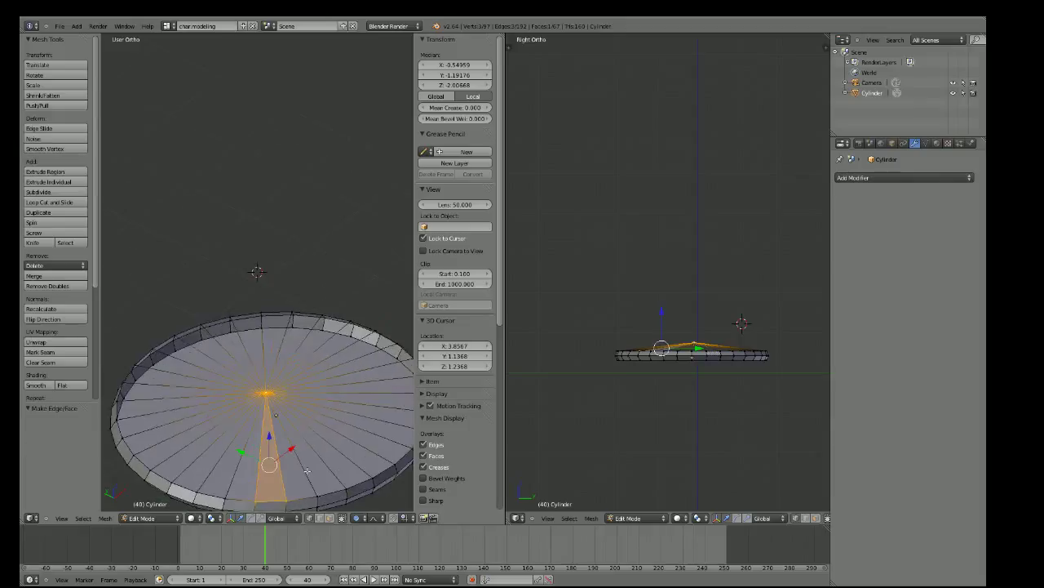
drag(307, 471, 317, 495)
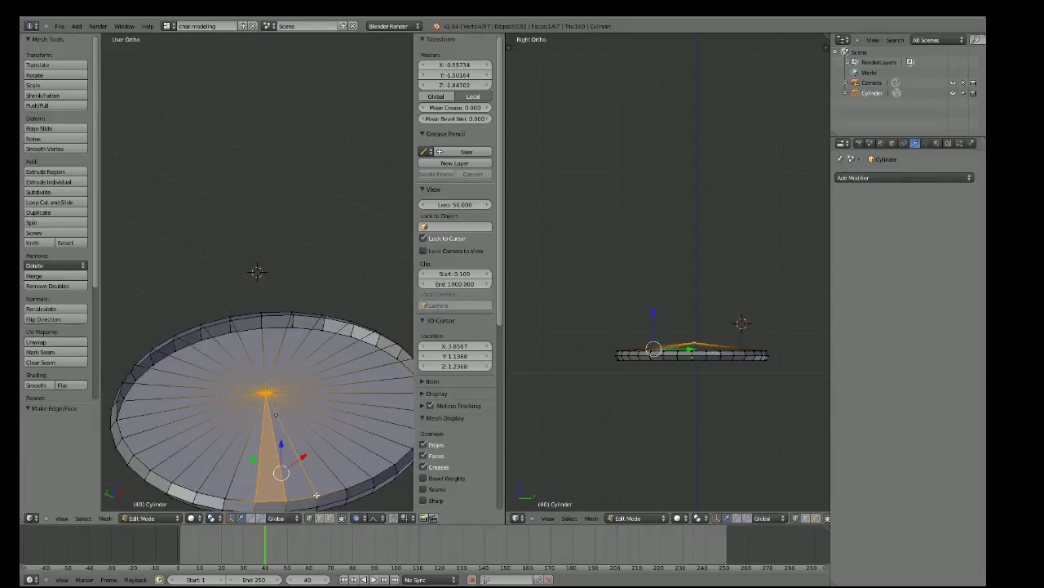
key(f)
key(f)
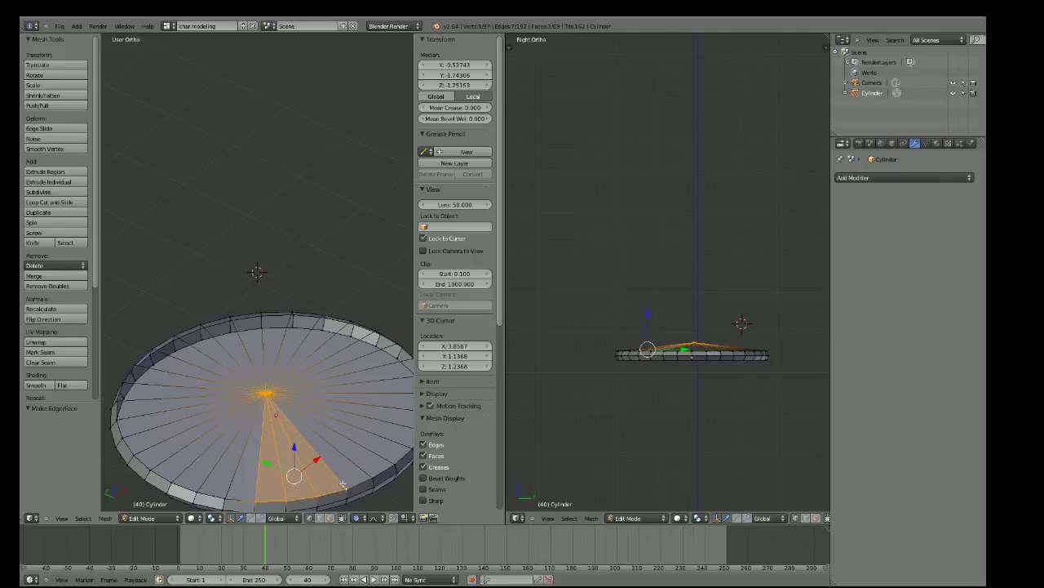
shift+right_click(373, 478)
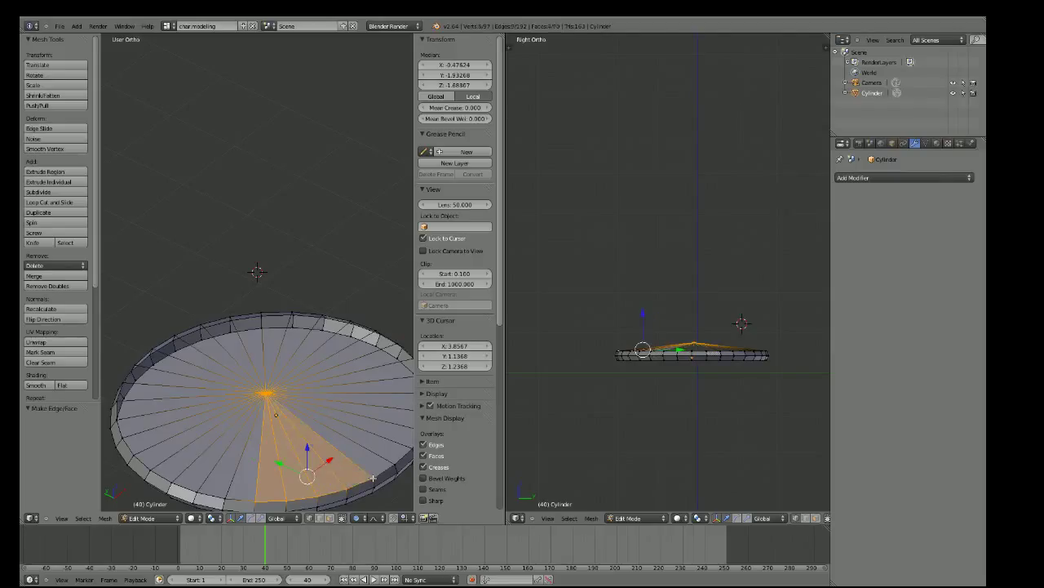
middle_drag(373, 477, 359, 506)
Make hidden vertices selectable and reselect the large top face
click(330, 518)
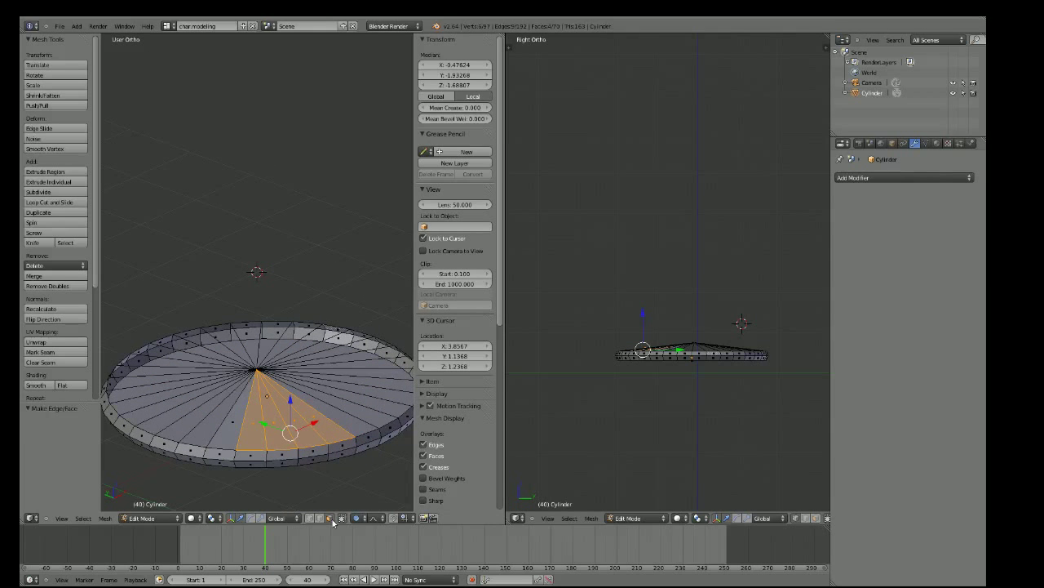
mouse_move(330, 512)
middle_down()
mouse_move(327, 413)
mouse_move(338, 397)
mouse_move(326, 436)
middle_up()
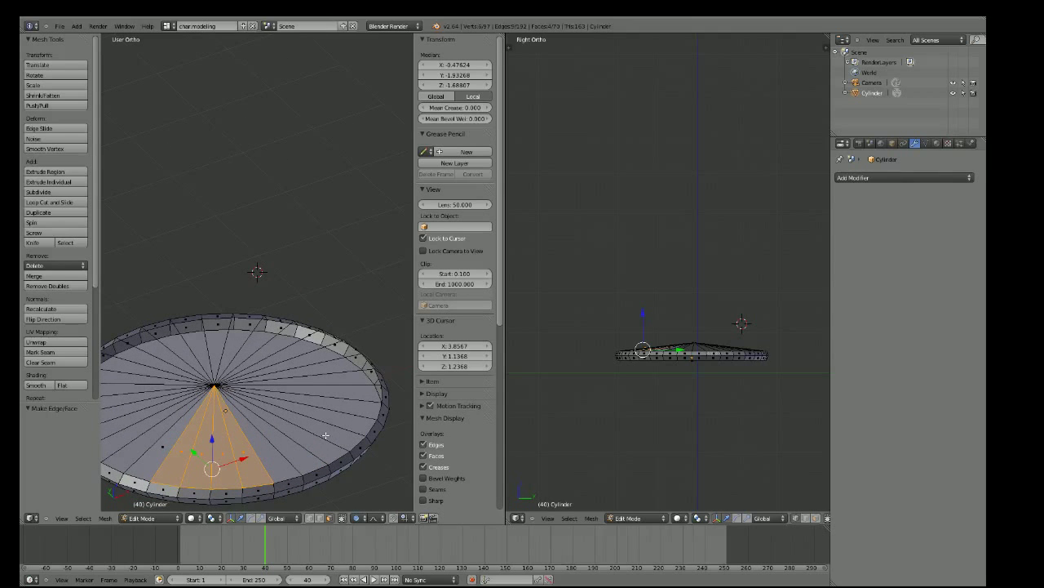
shift+right_click(304, 474)
right_click(303, 473)
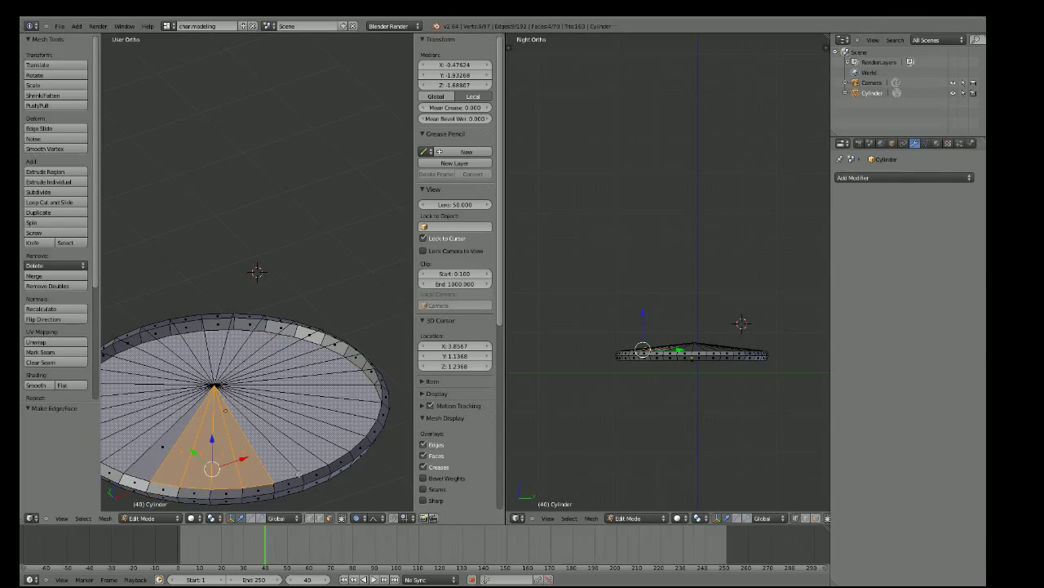
shift+right_click(314, 506)
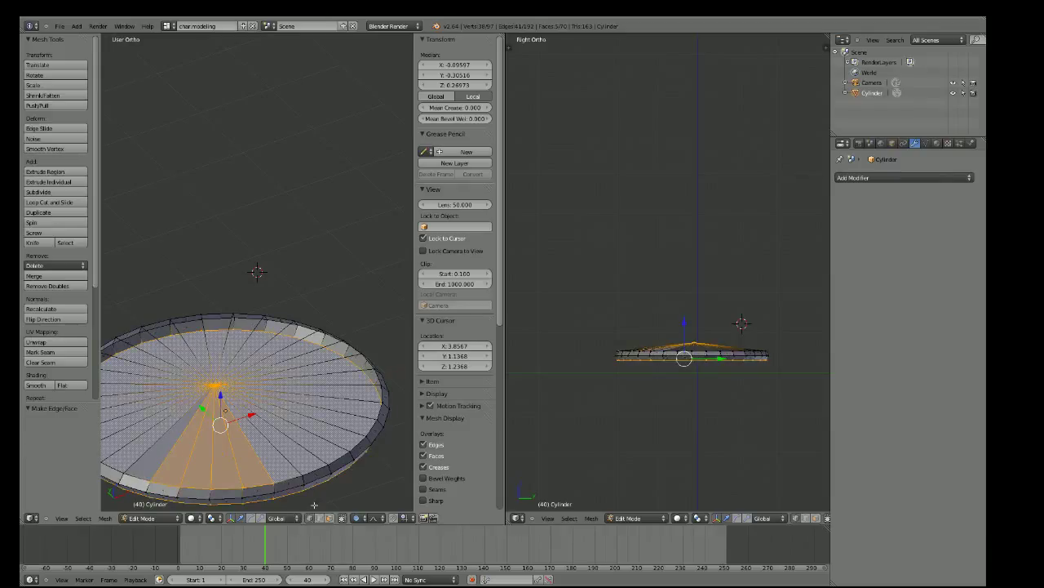
Select five more rim vertices and fill another wedge face of the top
shift+right_click(301, 474)
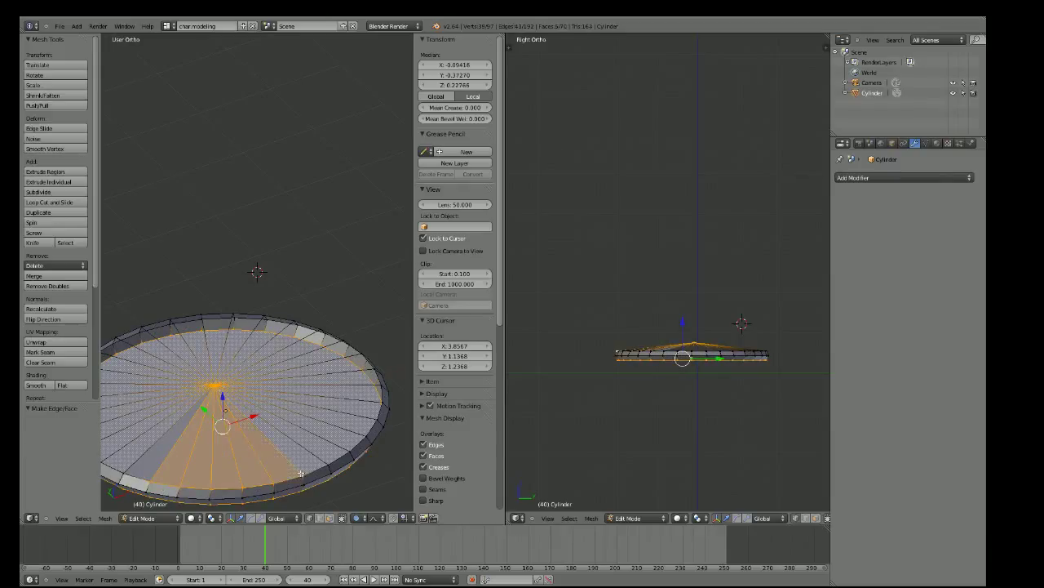
shift+right_click(326, 465)
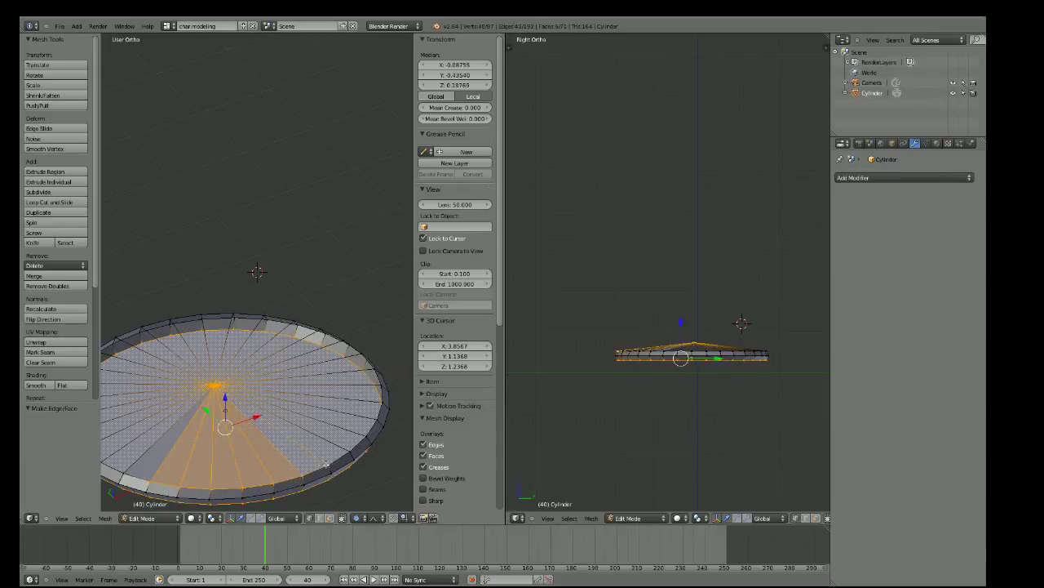
shift+right_click(346, 452)
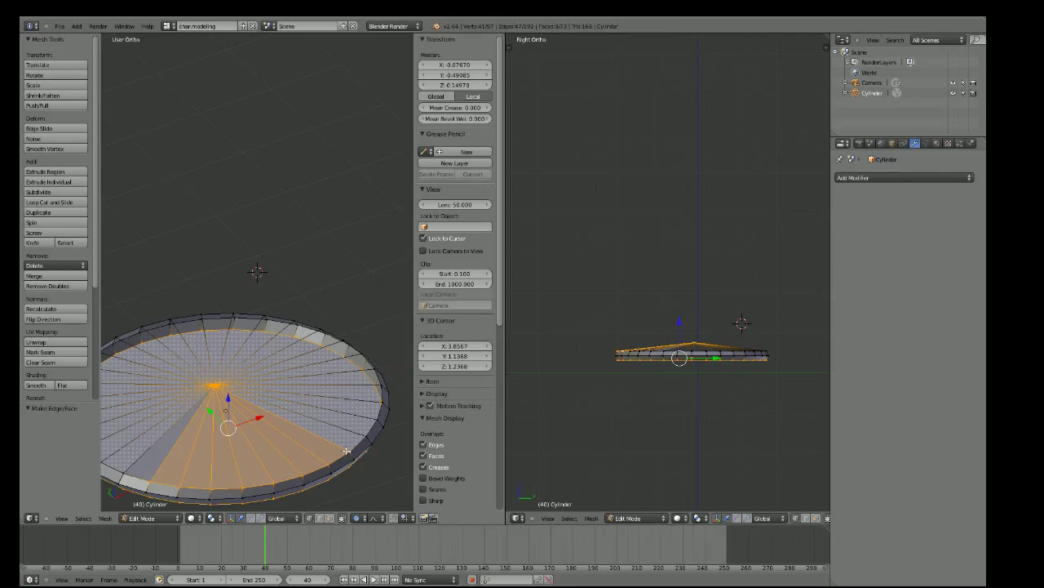
shift+right_click(365, 435)
middle_drag(364, 435, 301, 441)
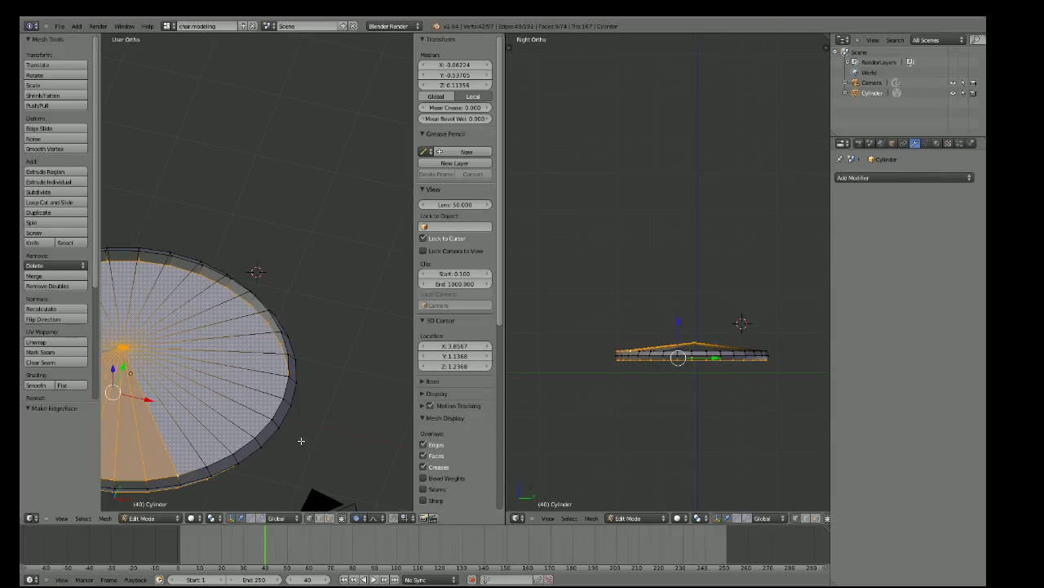
shift+right_click(301, 441)
key(f)
Add further rim vertices and top faces around the disc to the selection
mouse_move(301, 440)
middle_down()
mouse_move(271, 406)
mouse_move(268, 430)
middle_up()
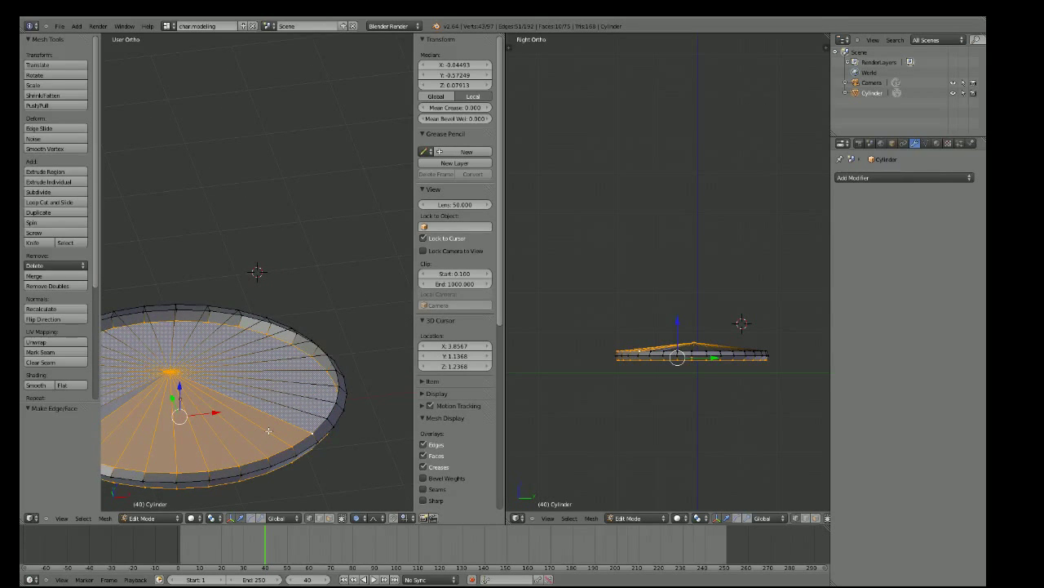
shift+right_click(325, 417)
shift+right_click(334, 402)
middle_drag(333, 402, 291, 423)
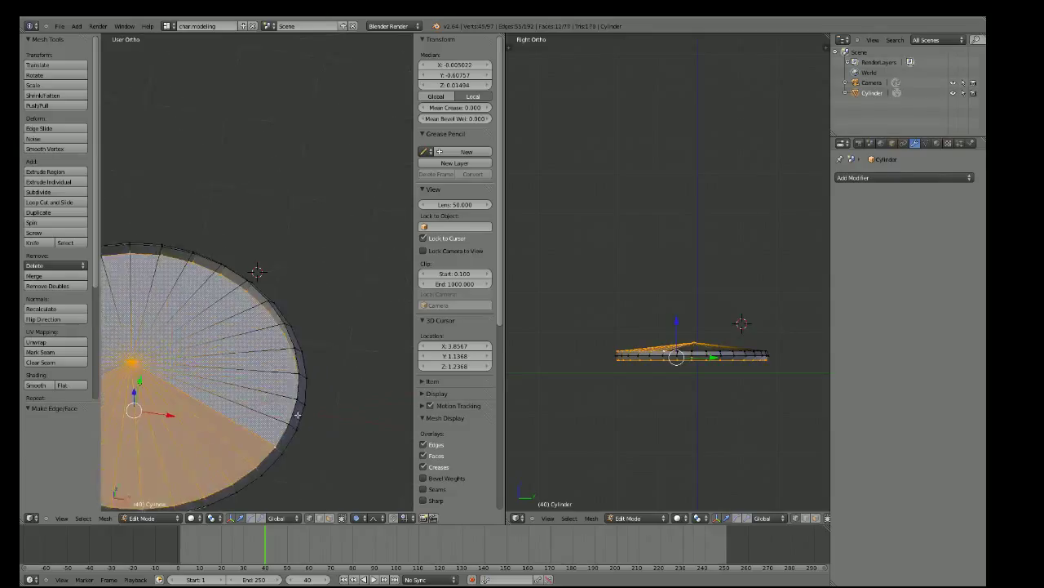
shift+right_click(291, 423)
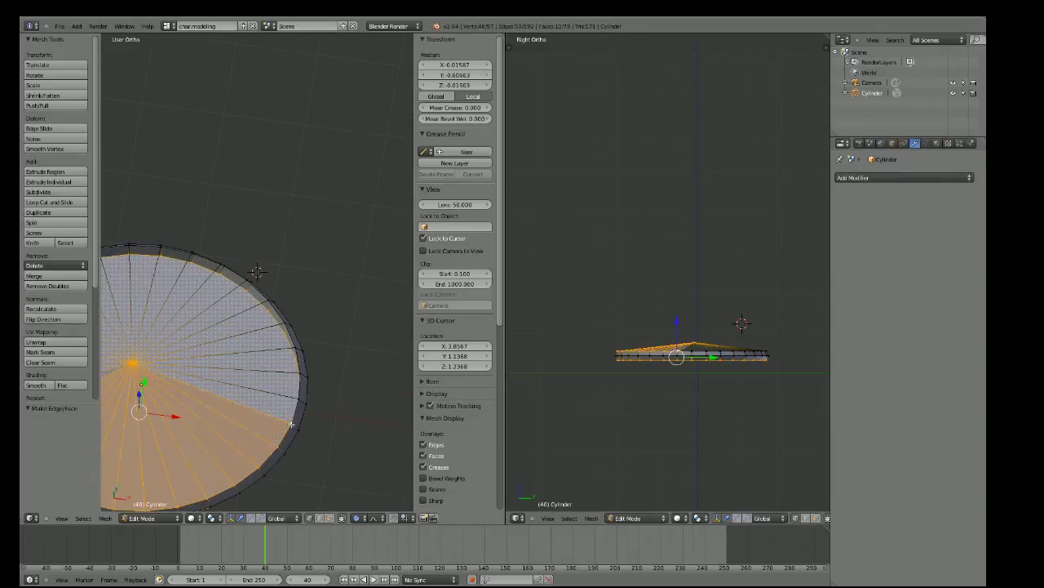
shift+right_click(297, 398)
shift+right_click(299, 373)
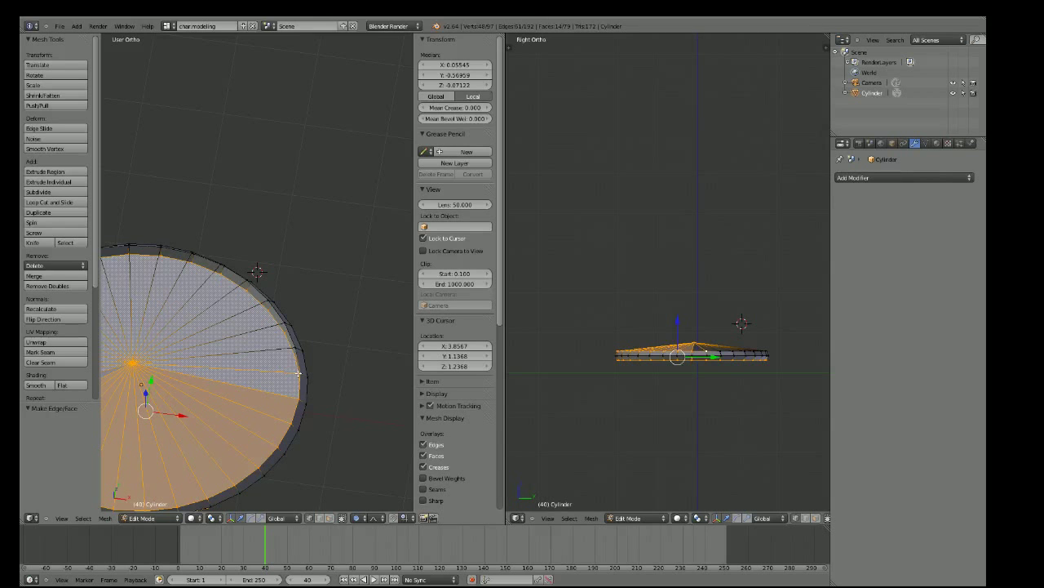
shift+right_click(297, 349)
middle_drag(296, 349, 207, 300)
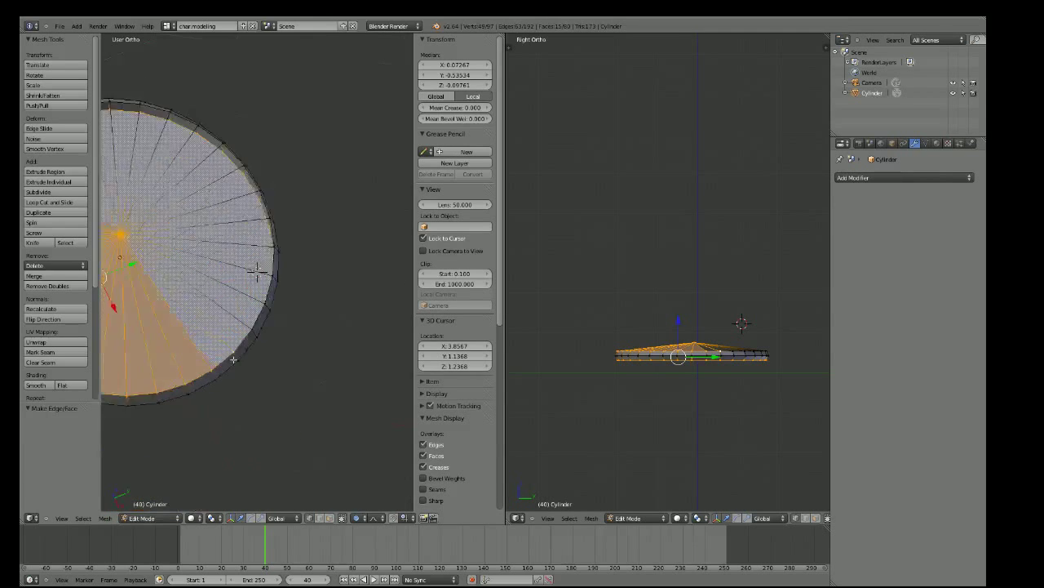
shift+right_click(208, 300)
shift+right_click(239, 337)
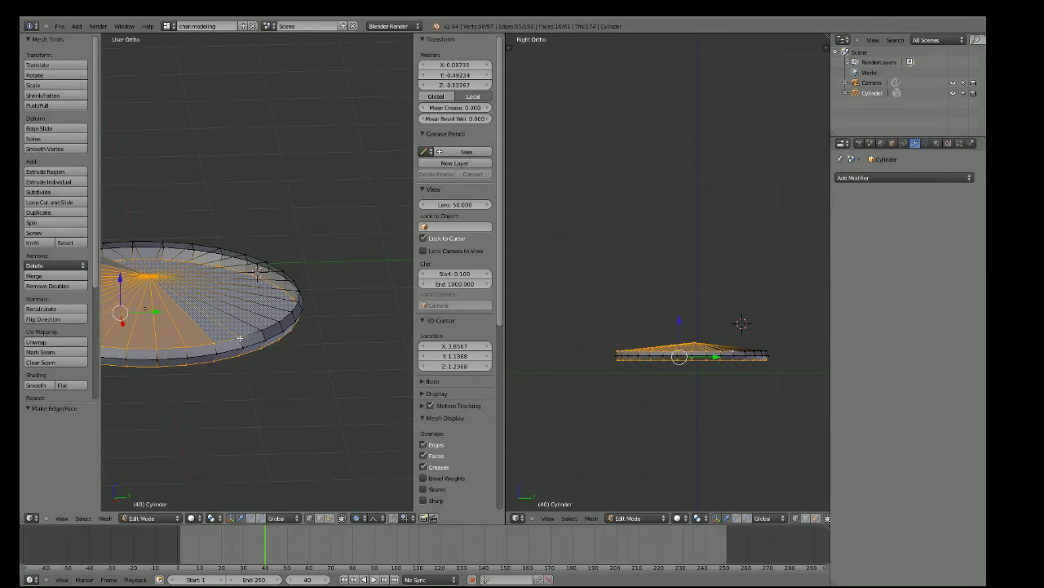
Return to an orthographic view and add the first rim vertices to the top-fan selection
key(KP_5)
scroll(269, 326, up, 5)
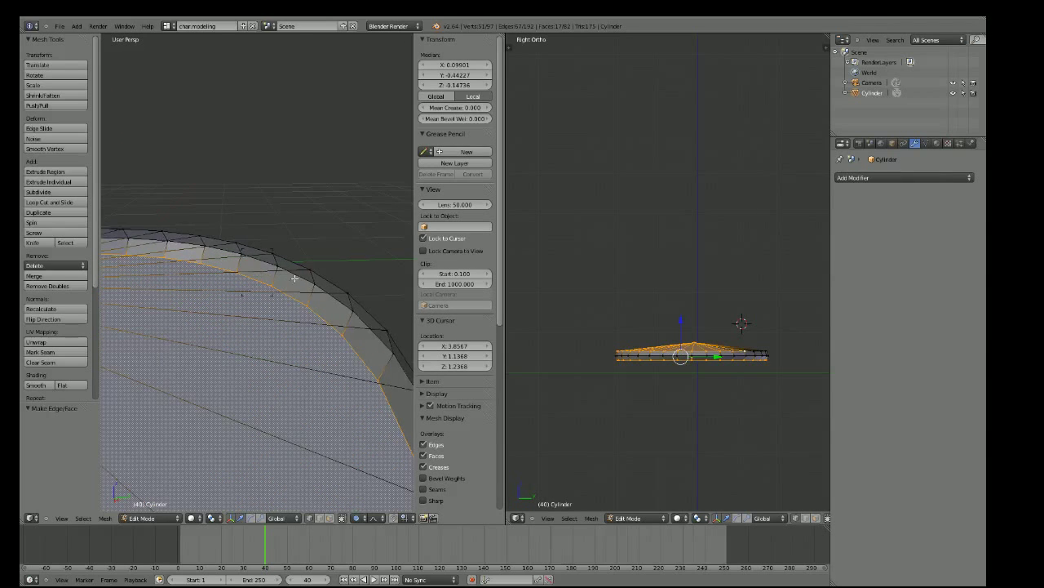
mouse_move(300, 320)
middle_down()
mouse_move(308, 364)
mouse_move(277, 343)
middle_up()
key(KP_5)
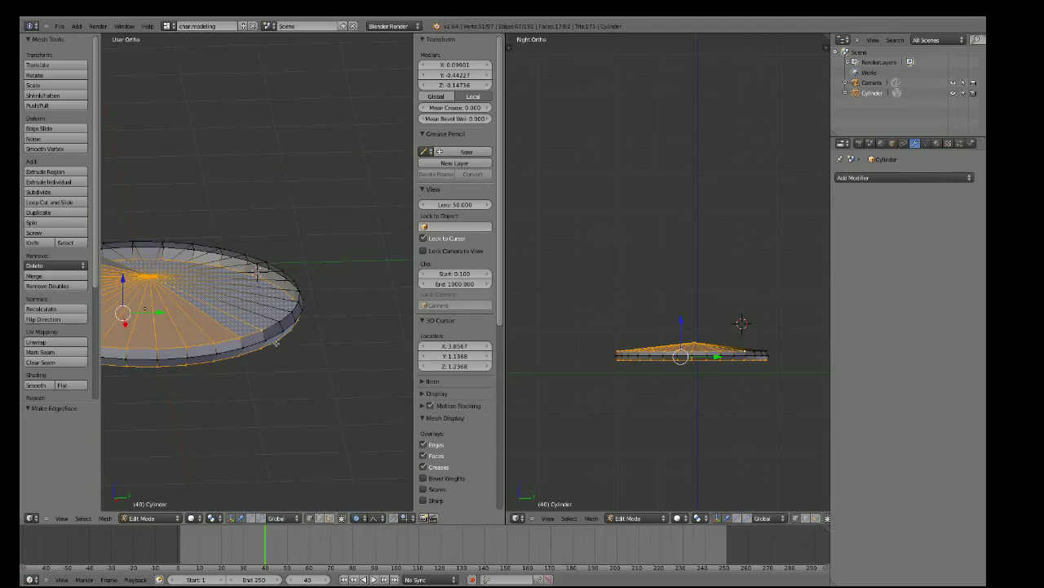
scroll(276, 342, up, 3)
scroll(280, 357, up, 2)
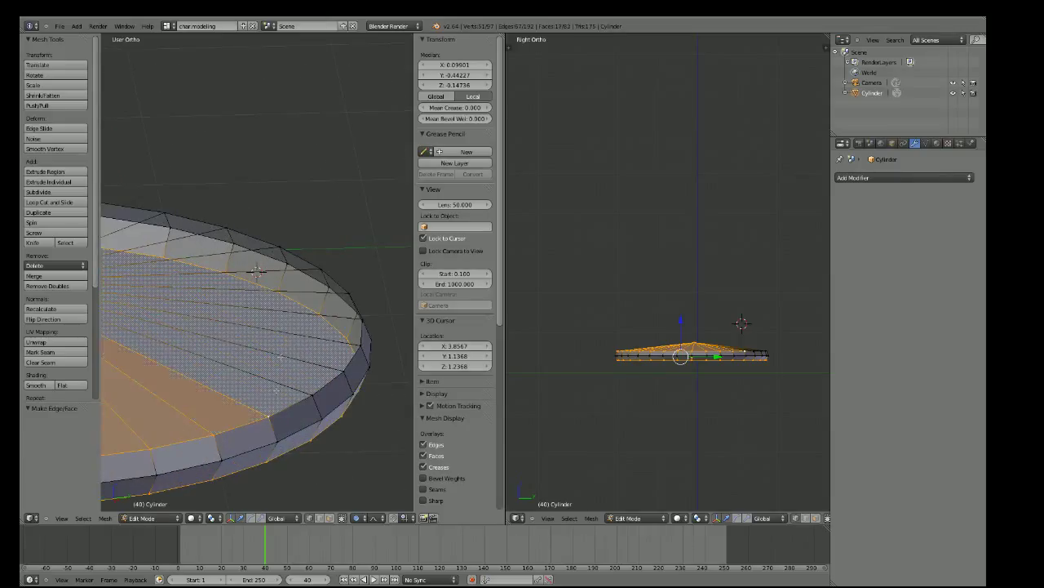
shift+right_click(311, 392)
shift+right_click(341, 371)
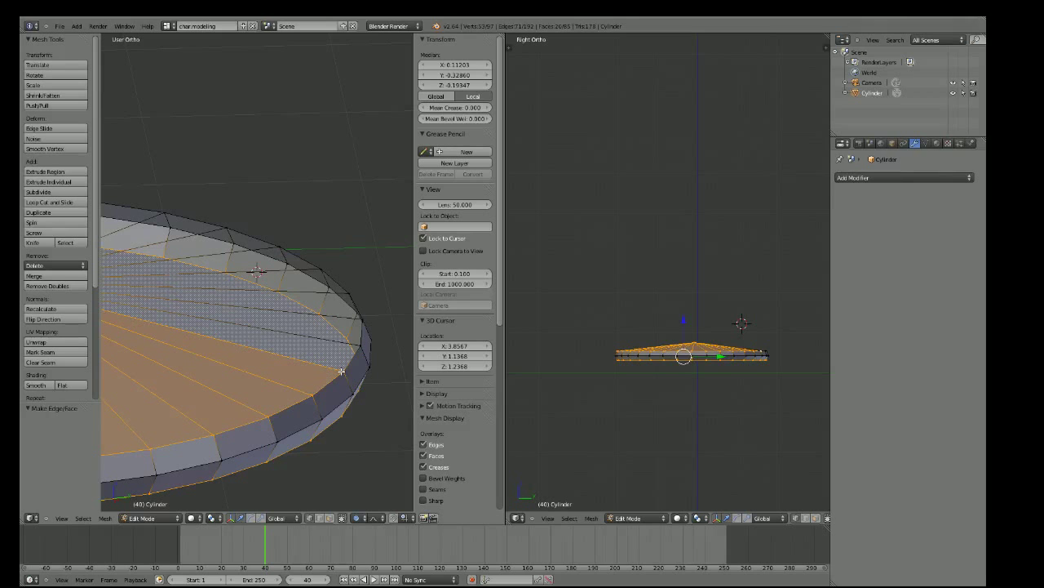
shift+right_click(354, 349)
mouse_move(354, 349)
middle_down()
mouse_move(270, 364)
mouse_move(226, 299)
mouse_move(205, 350)
mouse_move(332, 348)
mouse_move(280, 354)
mouse_move(345, 333)
middle_up()
scroll(270, 364, down, 2)
scroll(353, 332, up, 3)
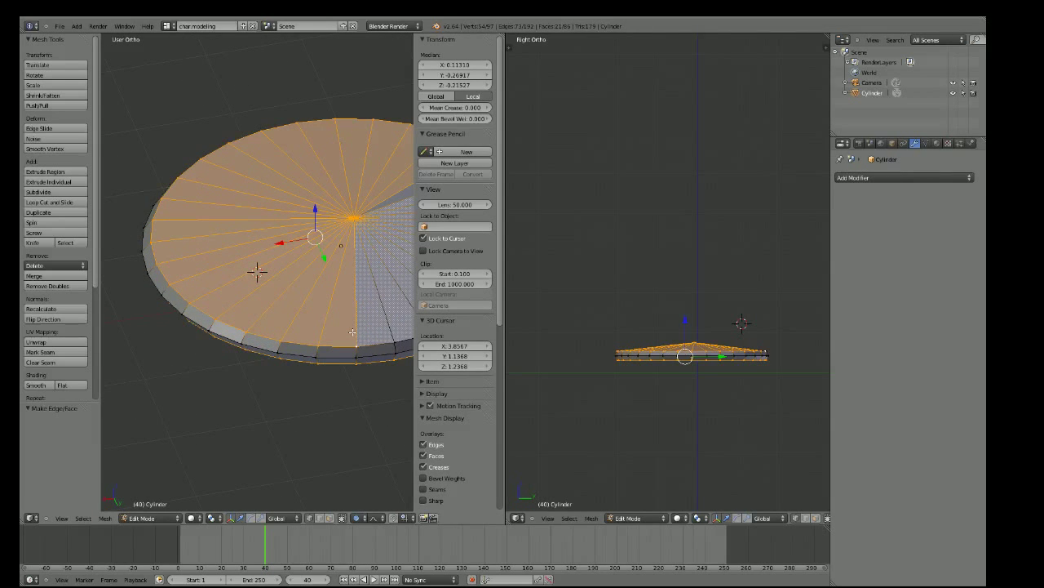
shift+right_click(393, 341)
Extend the top selection with further rim vertices around the disc's edge
scroll(393, 341, down, 4)
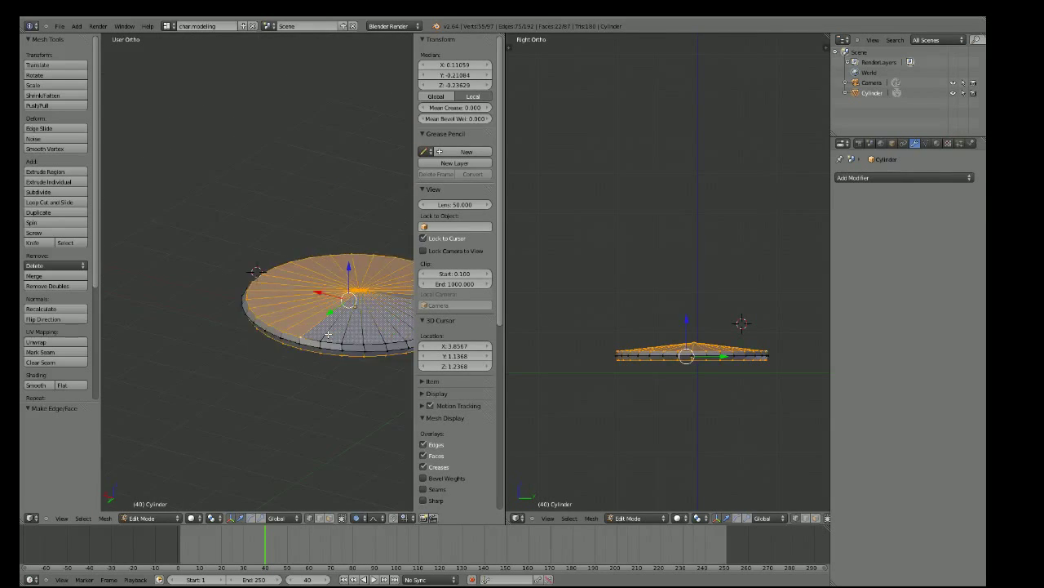
middle_drag(392, 341, 290, 387)
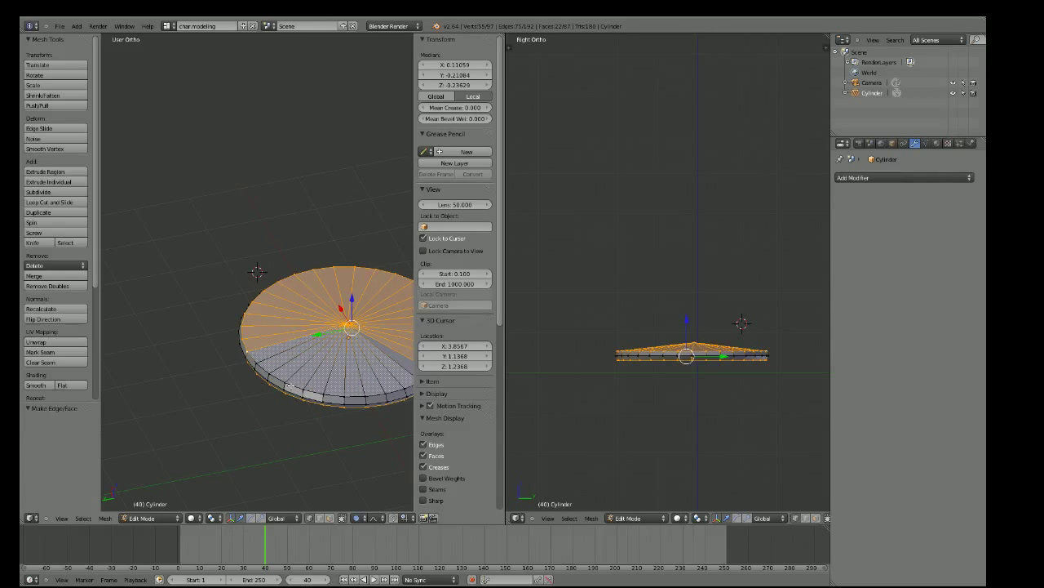
shift+right_click(291, 386)
mouse_move(291, 386)
middle_down()
mouse_move(322, 380)
mouse_move(306, 328)
middle_up()
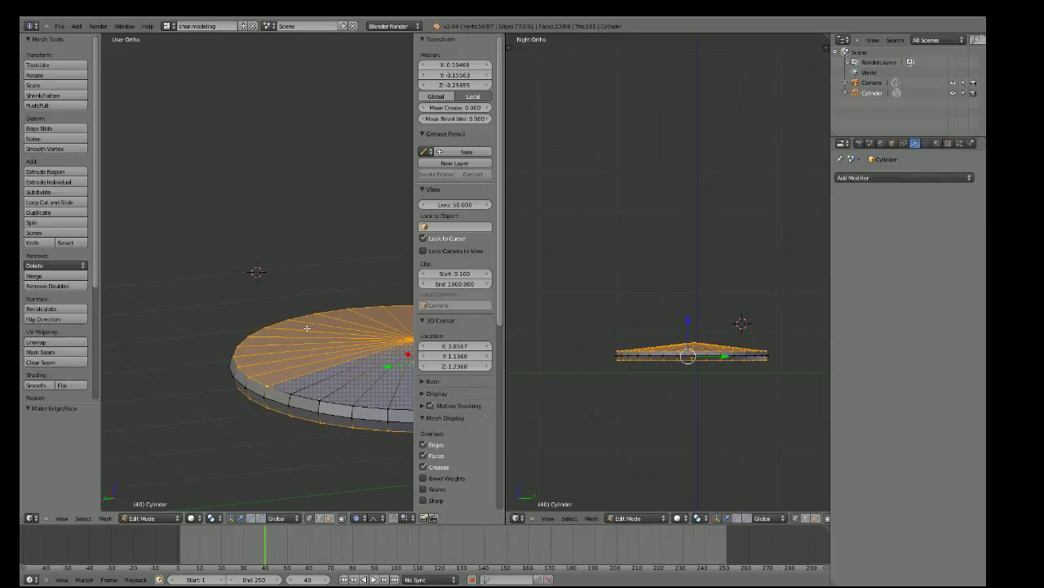
shift+right_click(291, 393)
shift+right_click(318, 399)
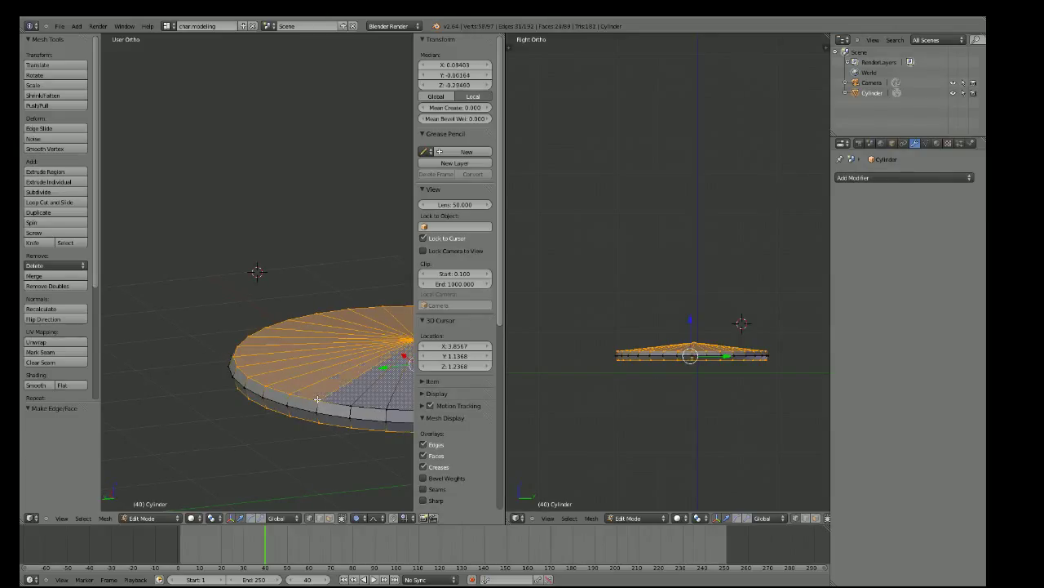
shift+right_click(351, 407)
Close the last unselected wedge so the entire raised top fan is selected
middle_drag(351, 407, 297, 427)
shift+right_click(188, 420)
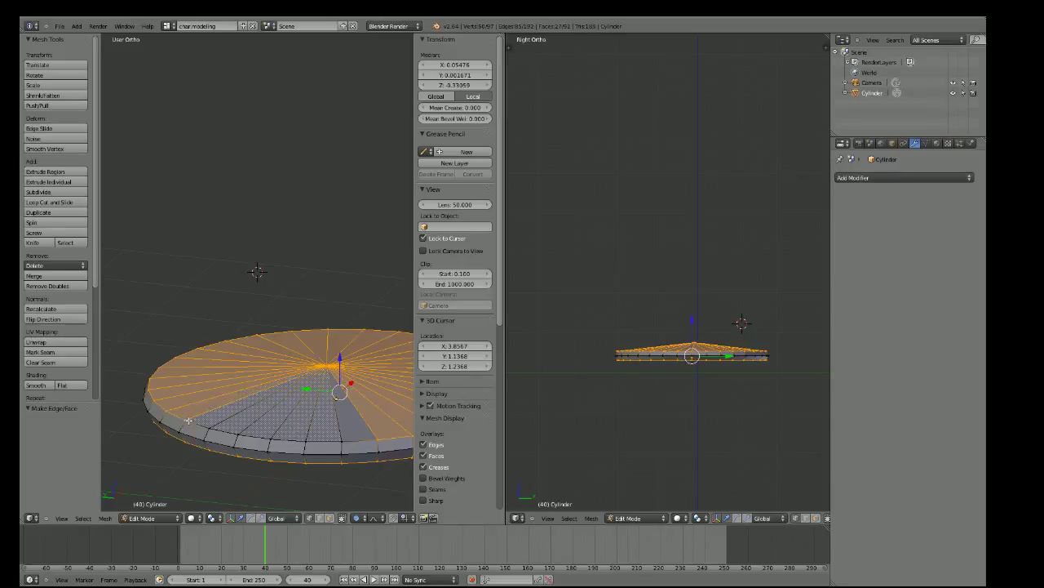
shift+right_click(211, 426)
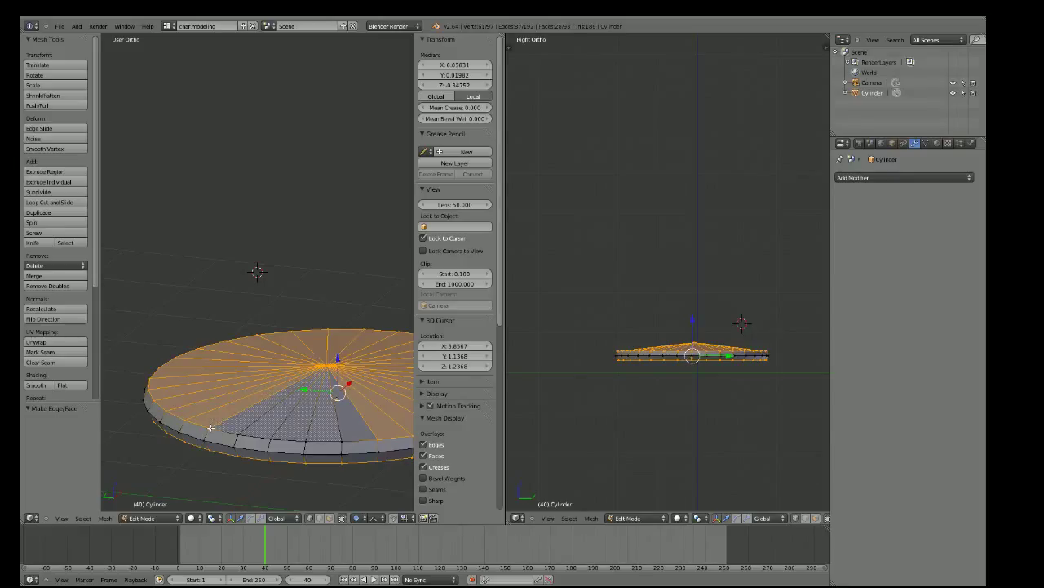
shift+right_click(273, 438)
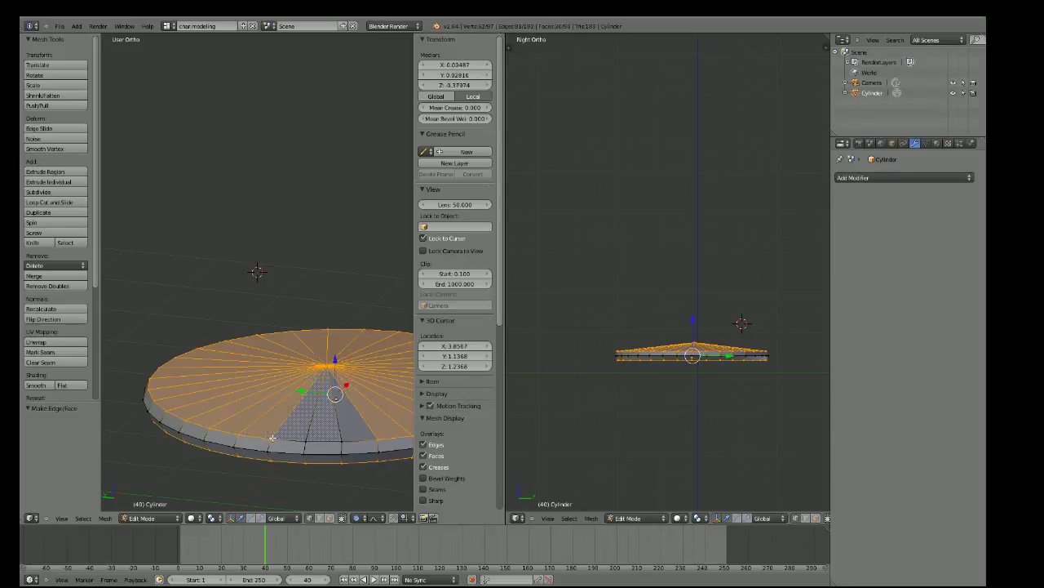
shift+right_click(304, 441)
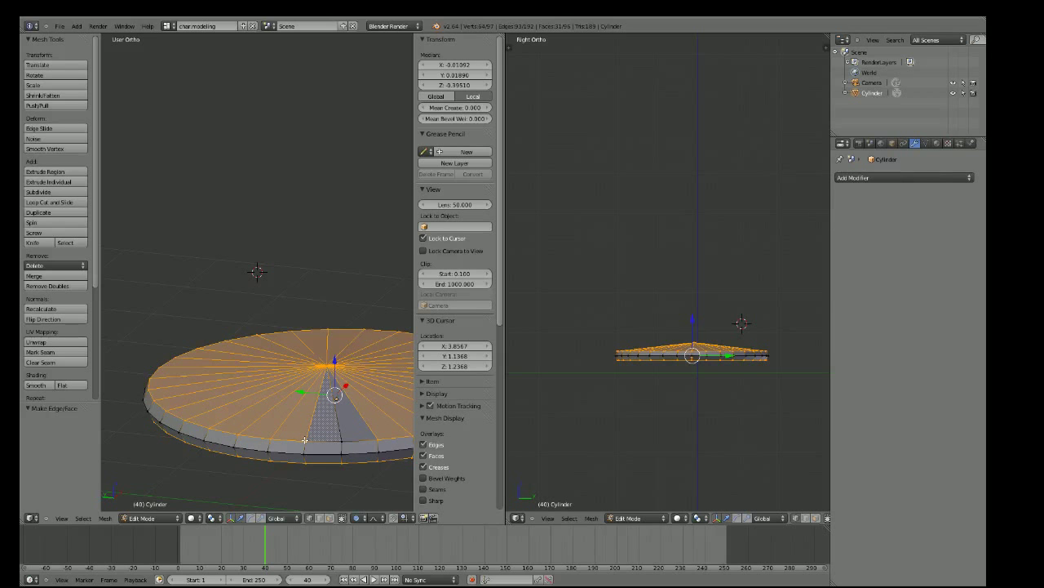
shift+right_click(341, 439)
scroll(341, 439, up, 3)
scroll(343, 465, down, 5)
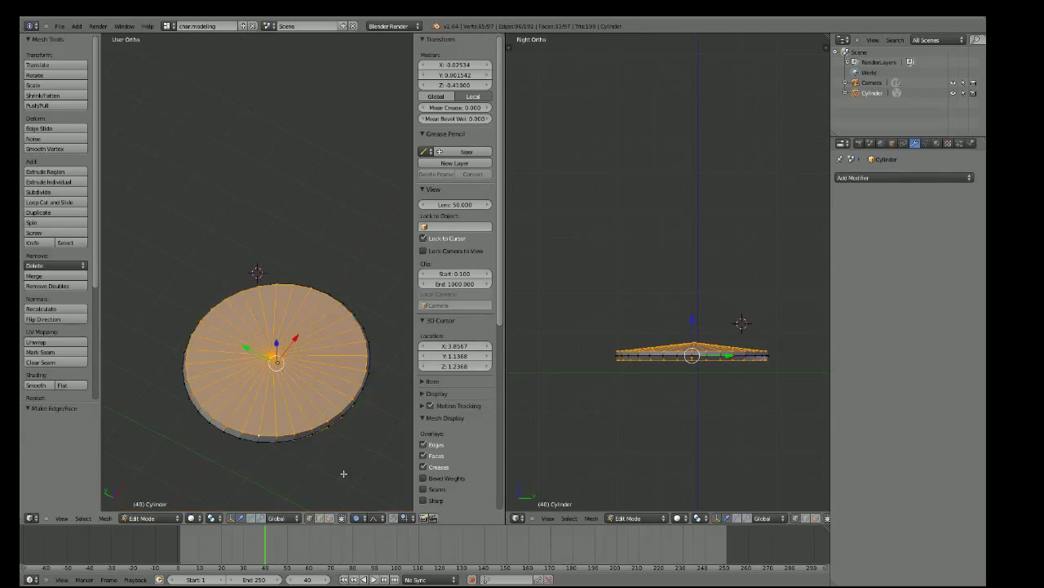
mouse_move(342, 473)
middle_down()
mouse_move(331, 424)
mouse_move(348, 326)
mouse_move(354, 419)
mouse_move(323, 471)
mouse_move(300, 441)
mouse_move(311, 376)
middle_up()
scroll(330, 343, up, 2)
scroll(312, 376, down, 3)
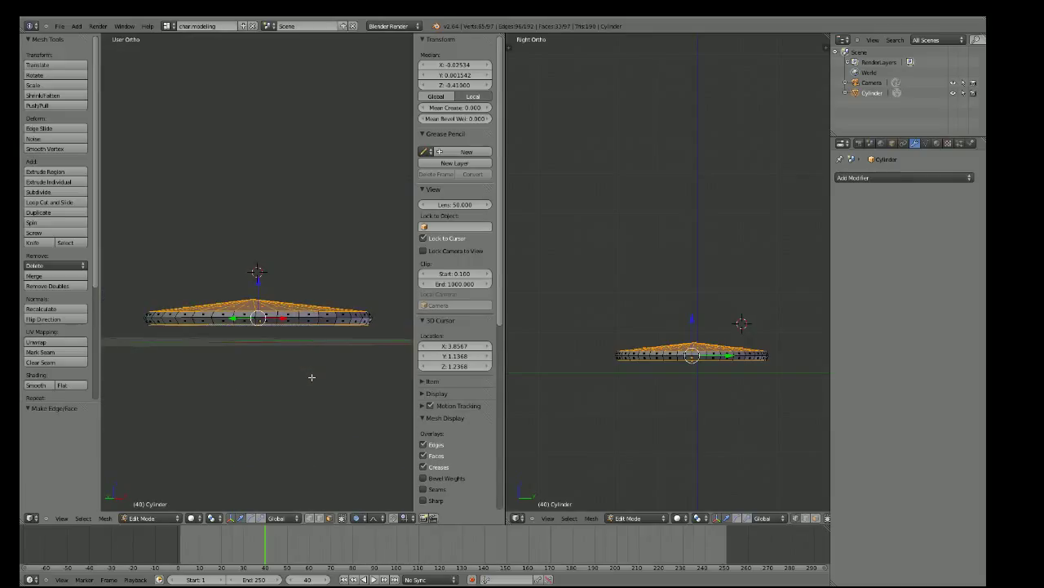
key(KP_1)
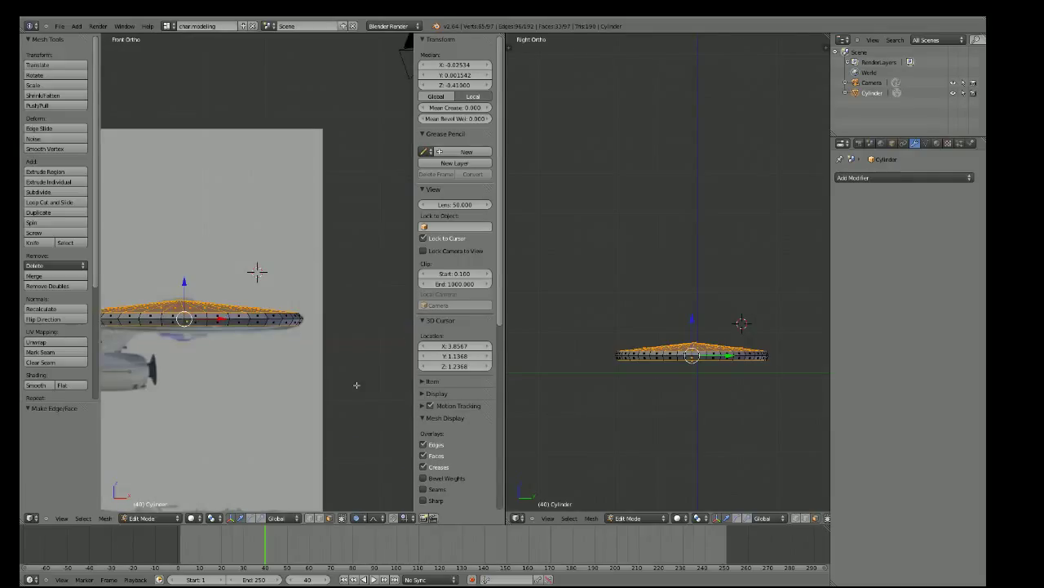
scroll(200, 362, down, 3)
scroll(200, 361, up, 2)
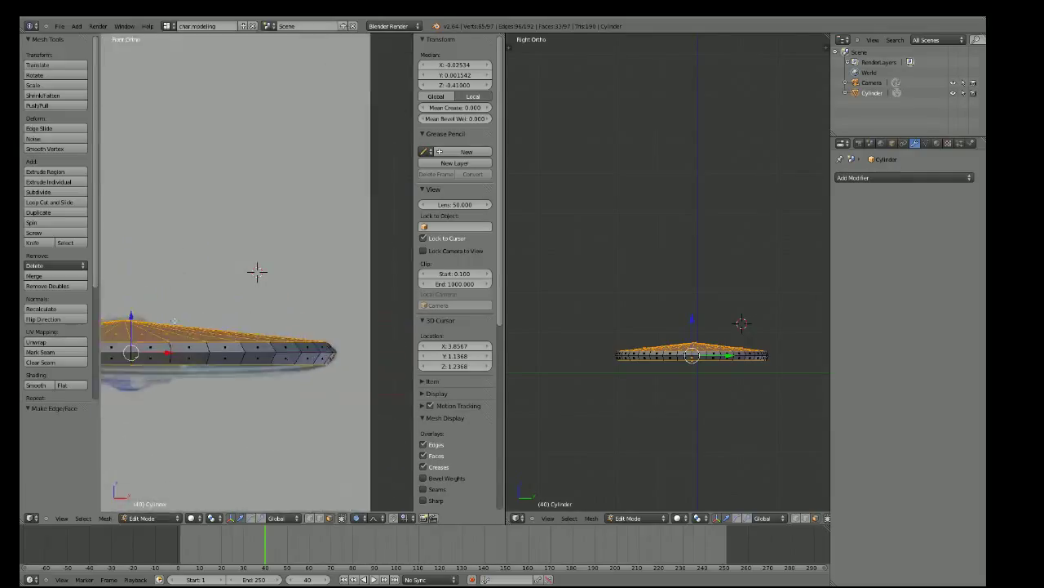
scroll(179, 383, up, 1)
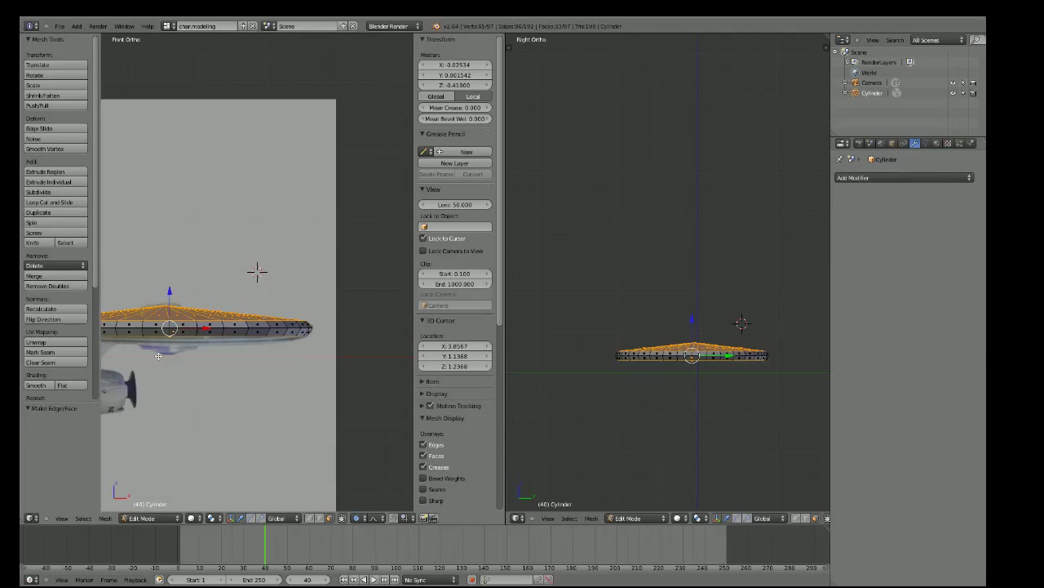
mouse_move(159, 355)
middle_down()
mouse_move(209, 382)
mouse_move(208, 441)
mouse_move(209, 381)
middle_up()
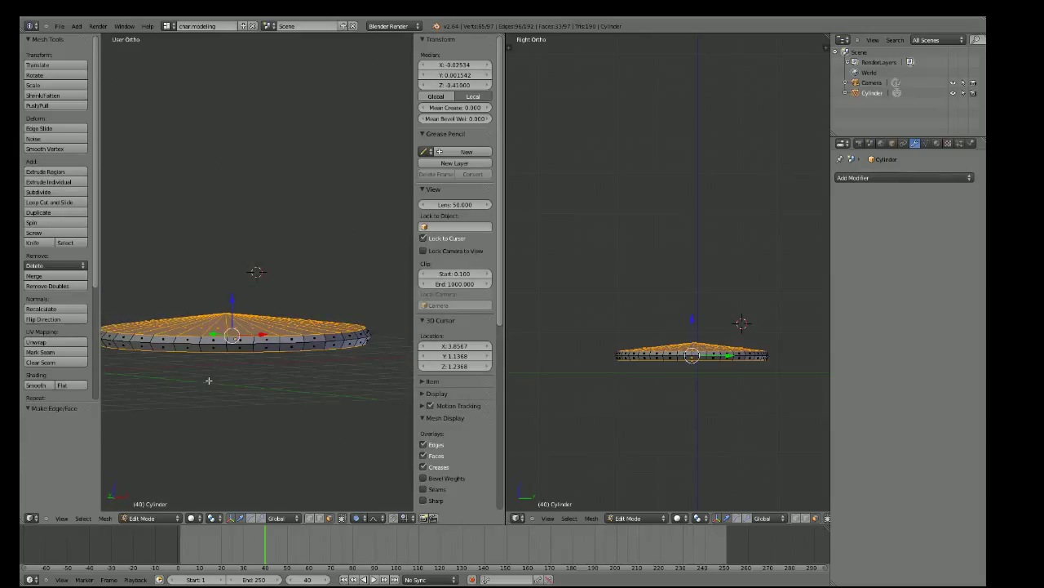
Select only the saucer's flat bottom cap face and delete it with X › Faces
mouse_move(209, 380)
middle_down()
mouse_move(202, 340)
mouse_move(218, 310)
middle_up()
scroll(229, 245, up, 3)
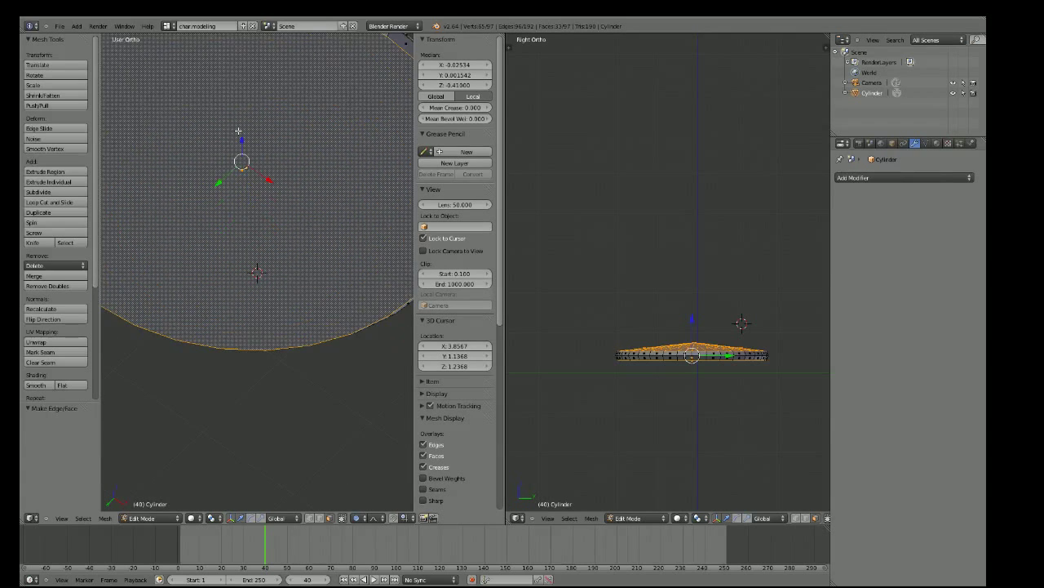
scroll(244, 150, down, 1)
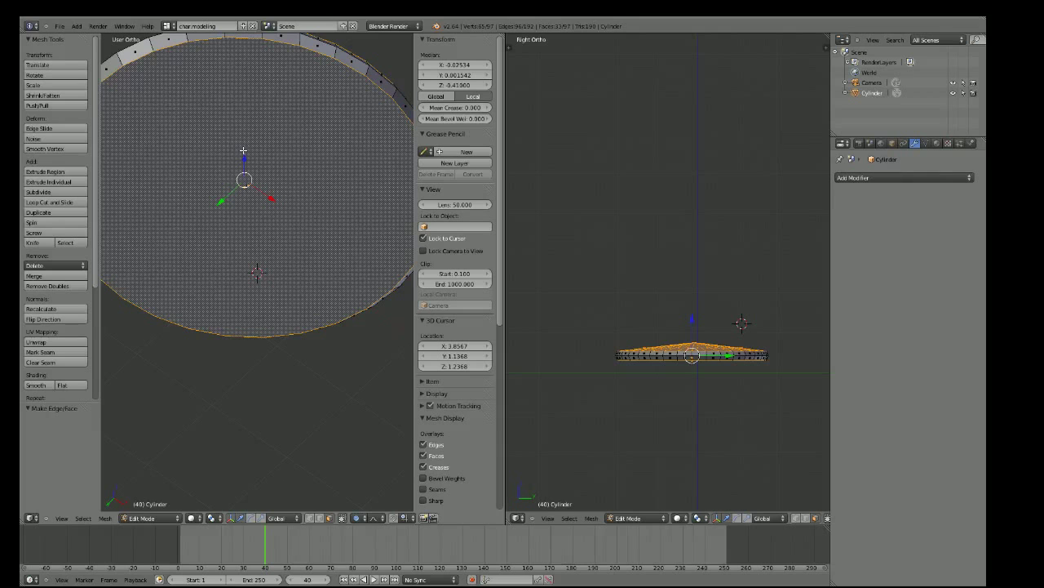
right_click(243, 150)
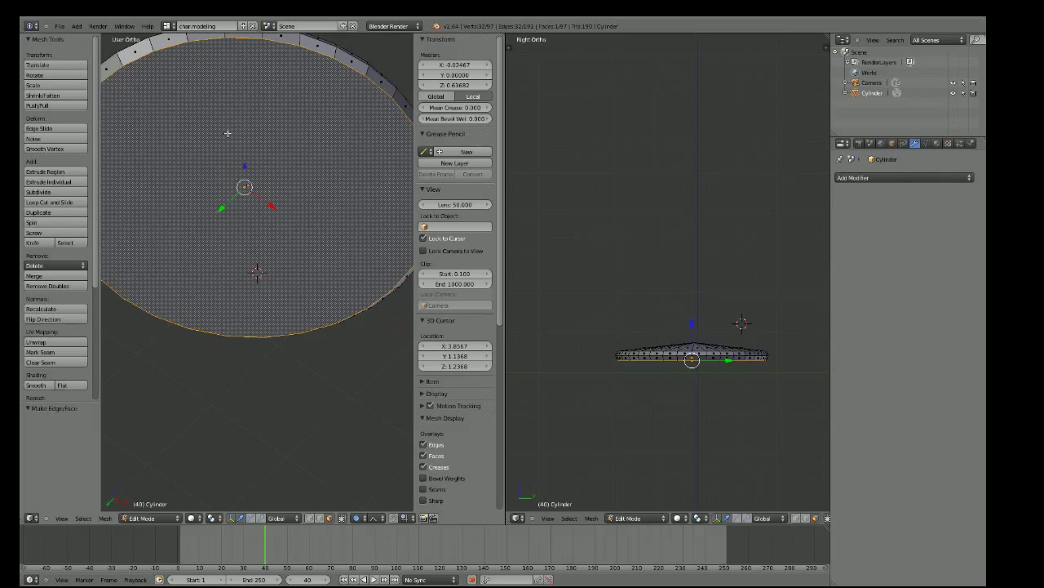
mouse_move(228, 133)
middle_down()
mouse_move(235, 210)
mouse_move(236, 162)
middle_up()
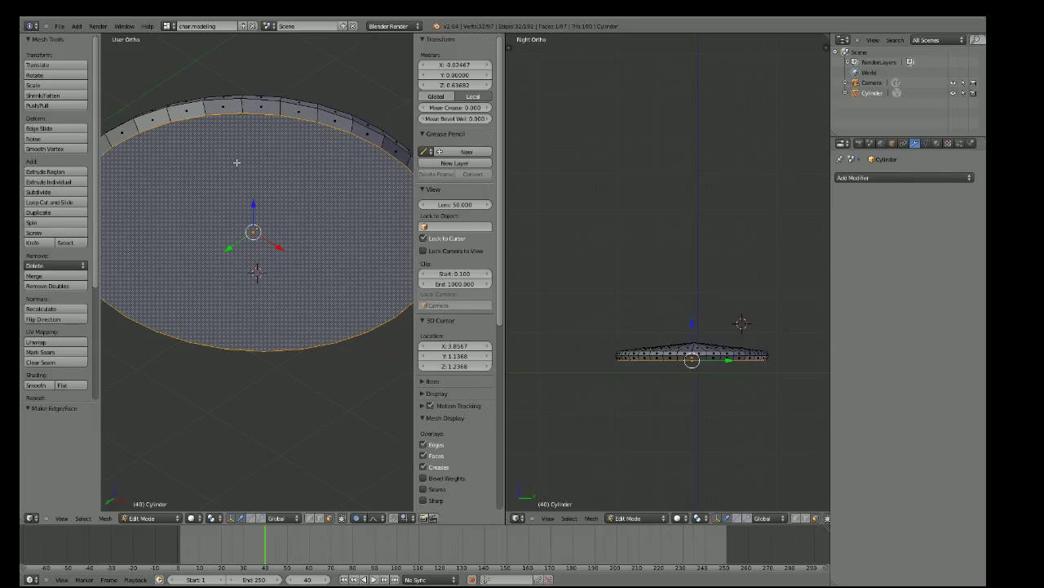
key(x)
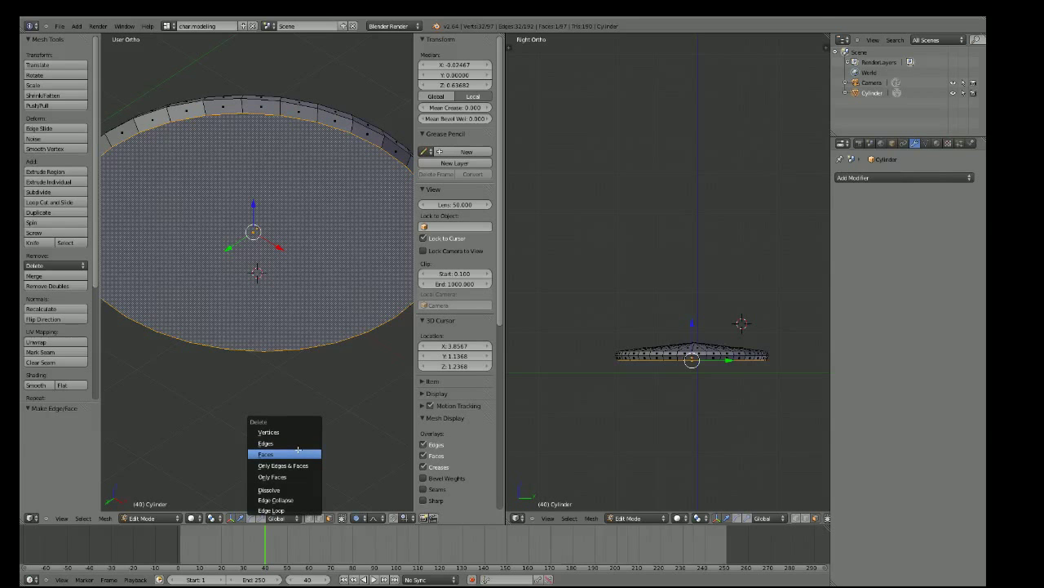
click(298, 454)
mouse_move(297, 455)
middle_down()
mouse_move(283, 278)
mouse_move(297, 330)
mouse_move(296, 321)
middle_up()
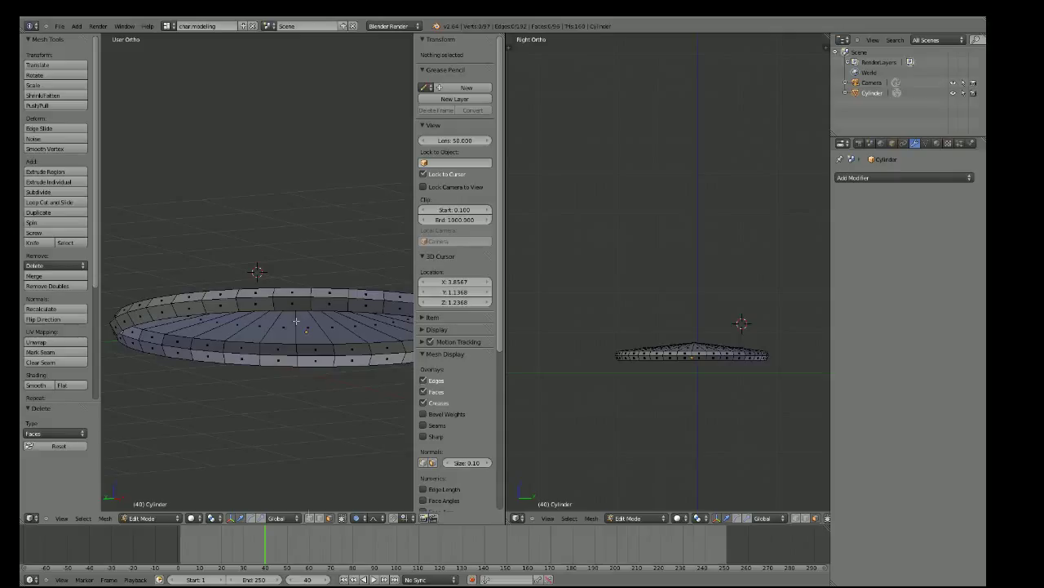
Extrude a single new vertex out from a vertex on the disc's rim
click(329, 517)
right_click(224, 364)
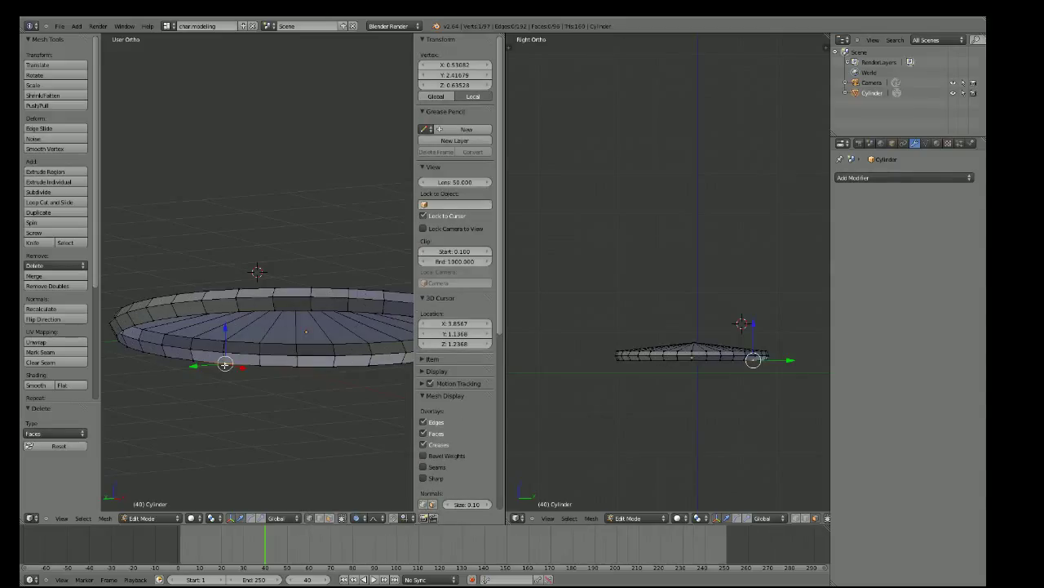
key(e)
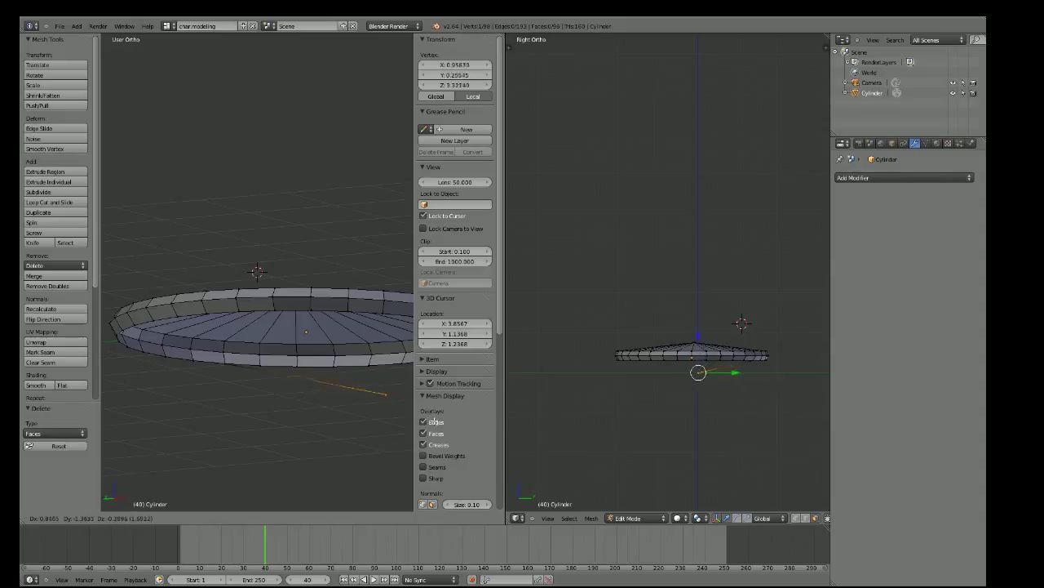
click(382, 389)
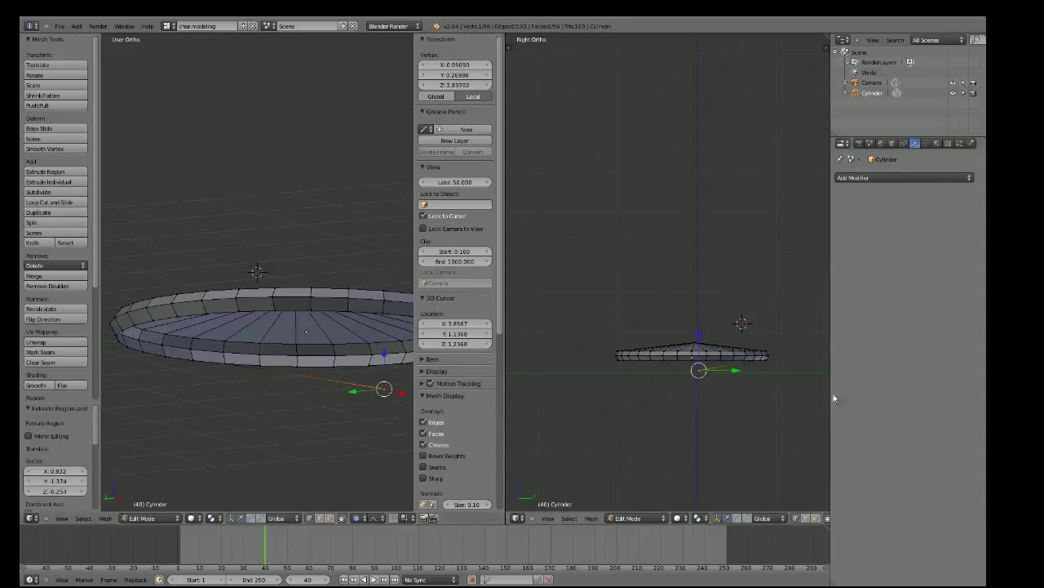
mouse_move(816, 392)
middle_down()
mouse_move(744, 432)
mouse_move(754, 397)
mouse_move(754, 420)
middle_up()
scroll(754, 398, up, 3)
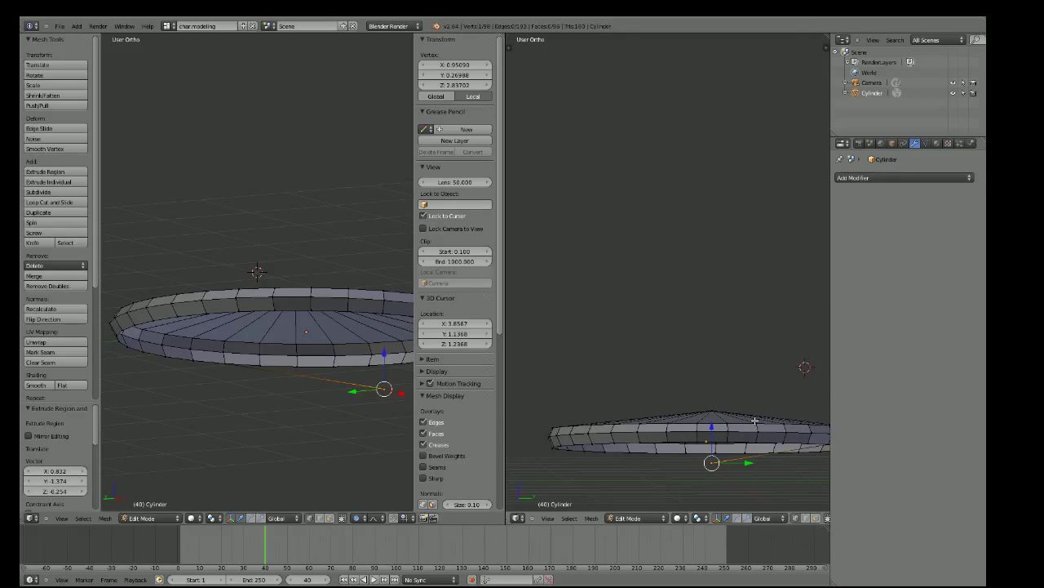
scroll(762, 460, down, 2)
mouse_move(763, 461)
middle_down()
mouse_move(761, 566)
mouse_move(724, 342)
mouse_move(674, 400)
middle_up()
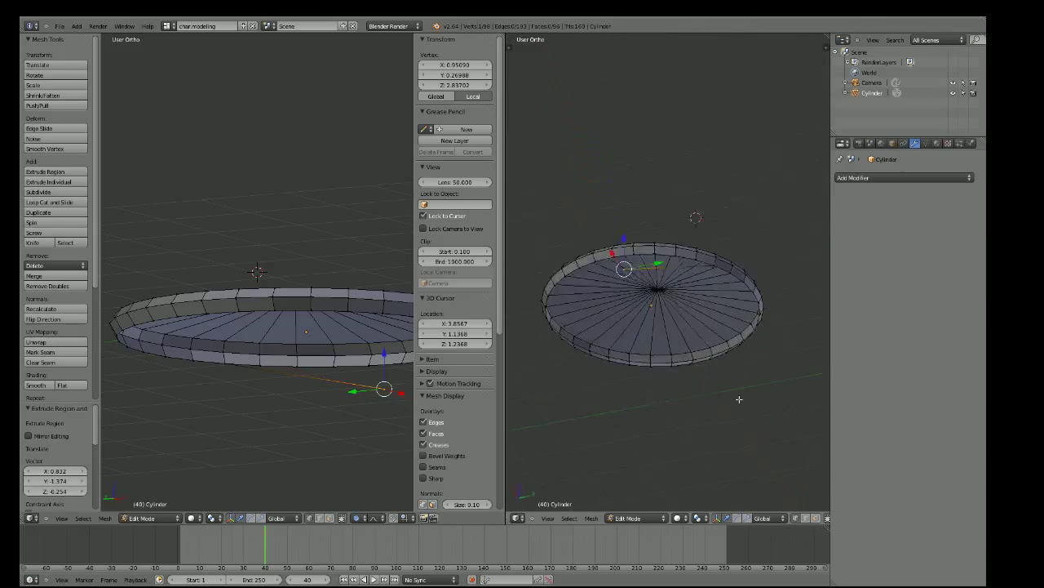
scroll(693, 298, up, 2)
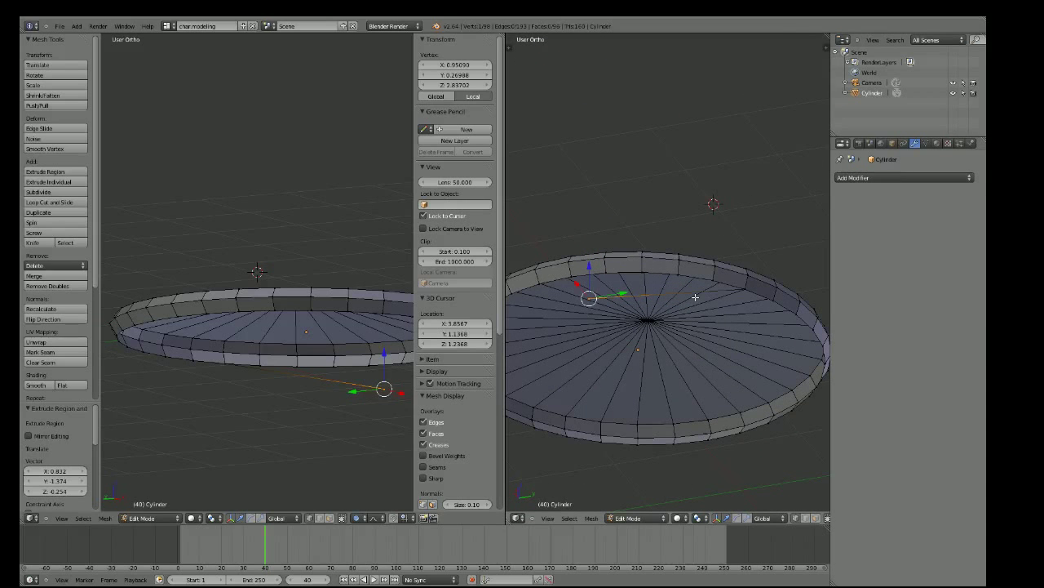
mouse_move(294, 188)
middle_down()
mouse_move(322, 374)
mouse_move(340, 286)
mouse_move(339, 300)
middle_up()
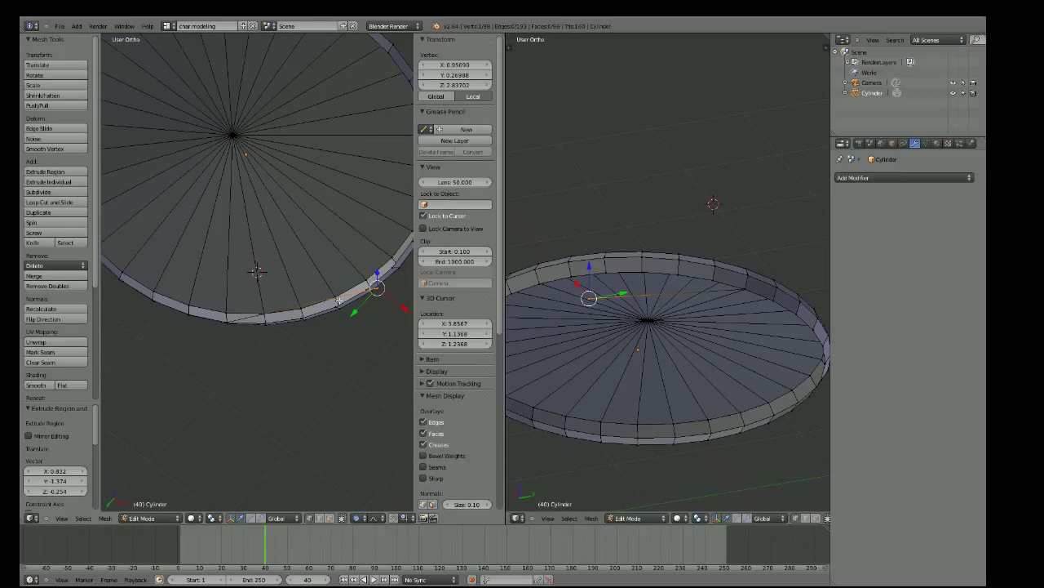
Raise the vertex along Z, then undo the move so the rim stays flat
click(378, 288)
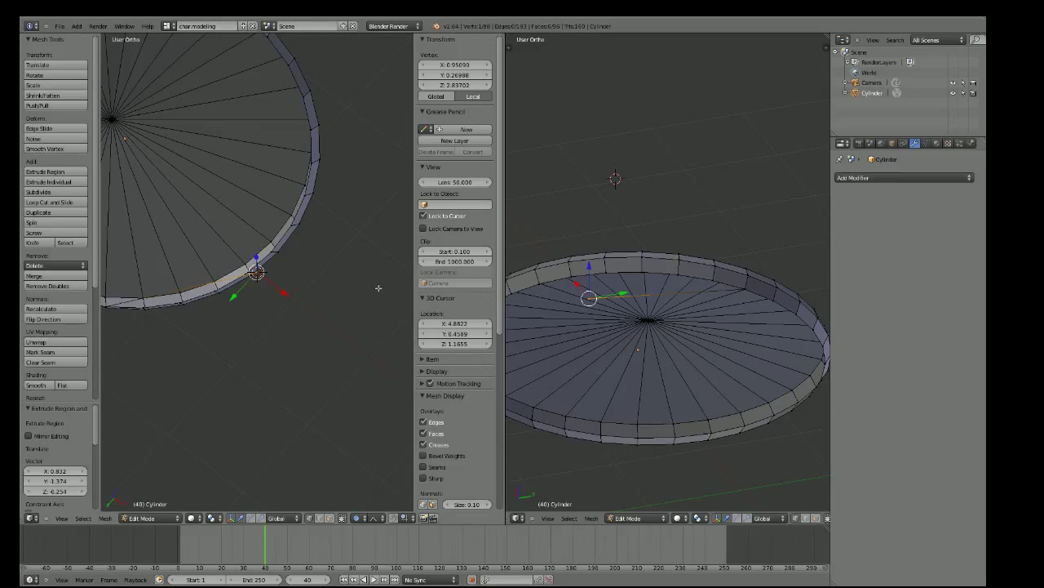
key(g)
key(z)
click(205, 227)
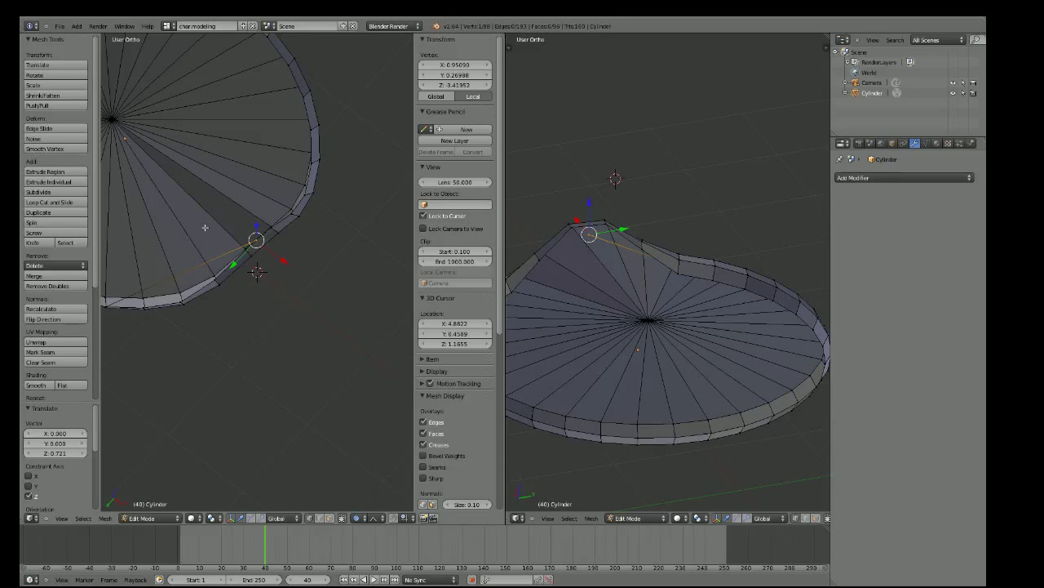
key(ctrl+z)
scroll(345, 368, down, 3)
middle_drag(345, 368, 335, 370)
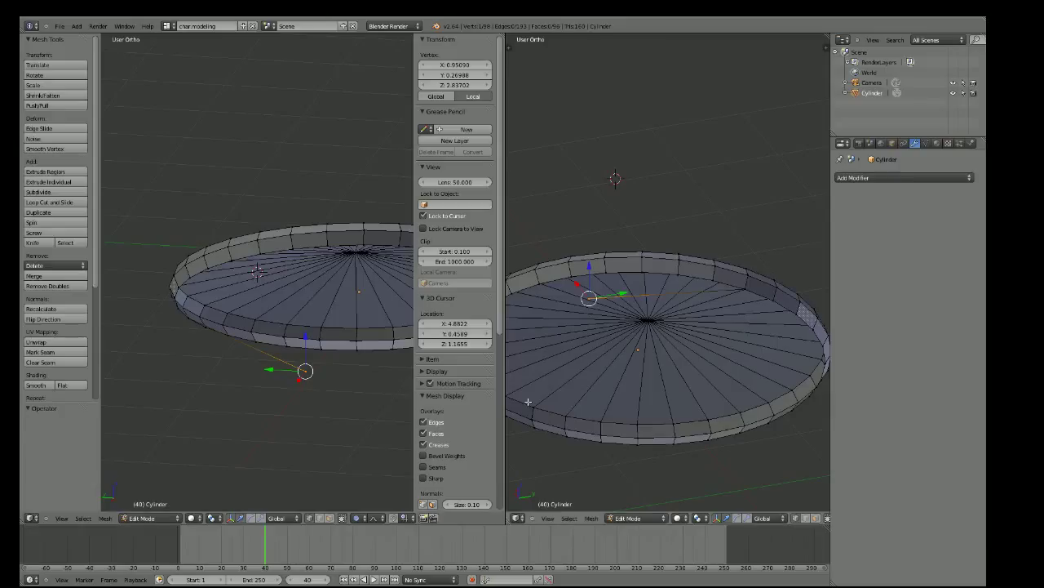
click(548, 518)
mouse_move(559, 414)
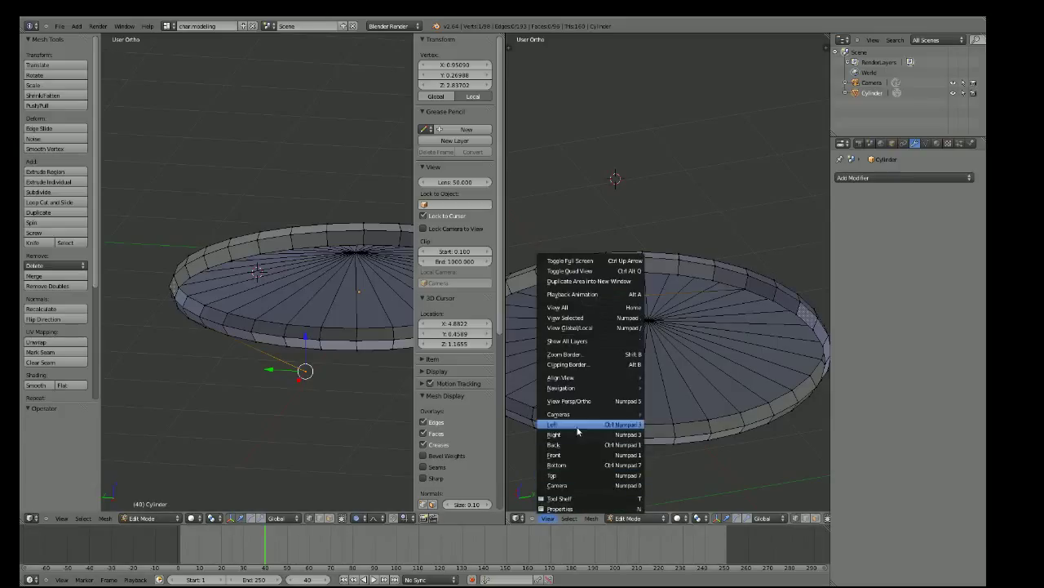
click(578, 455)
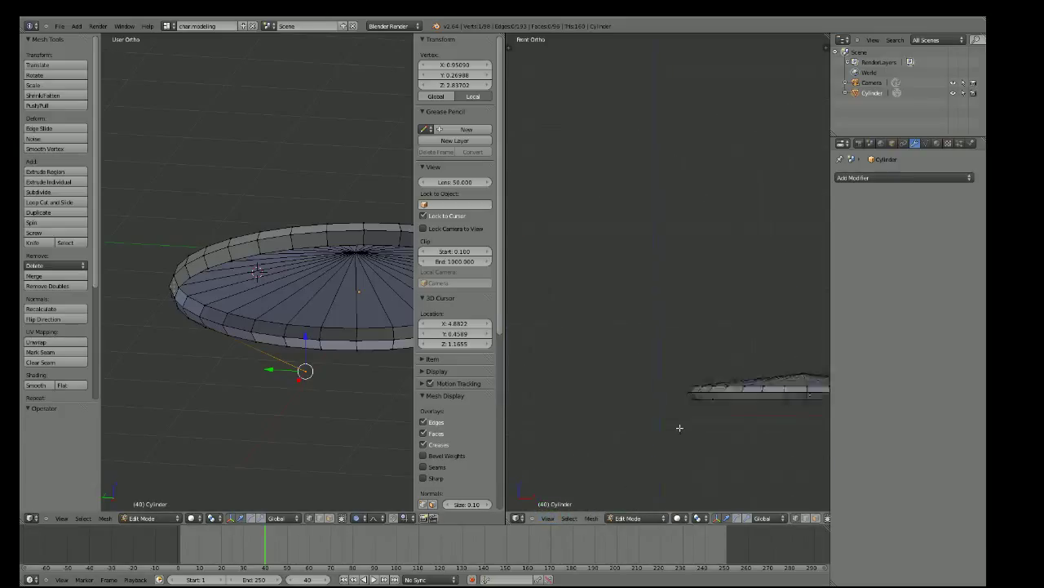
click(789, 400)
click(347, 294)
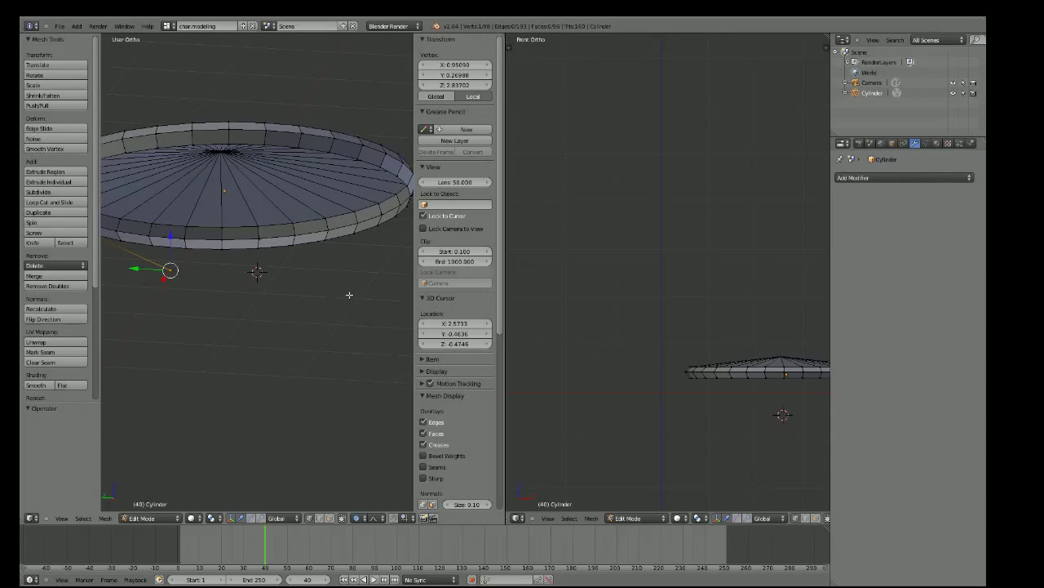
mouse_move(348, 293)
middle_down()
mouse_move(252, 310)
mouse_move(264, 306)
middle_up()
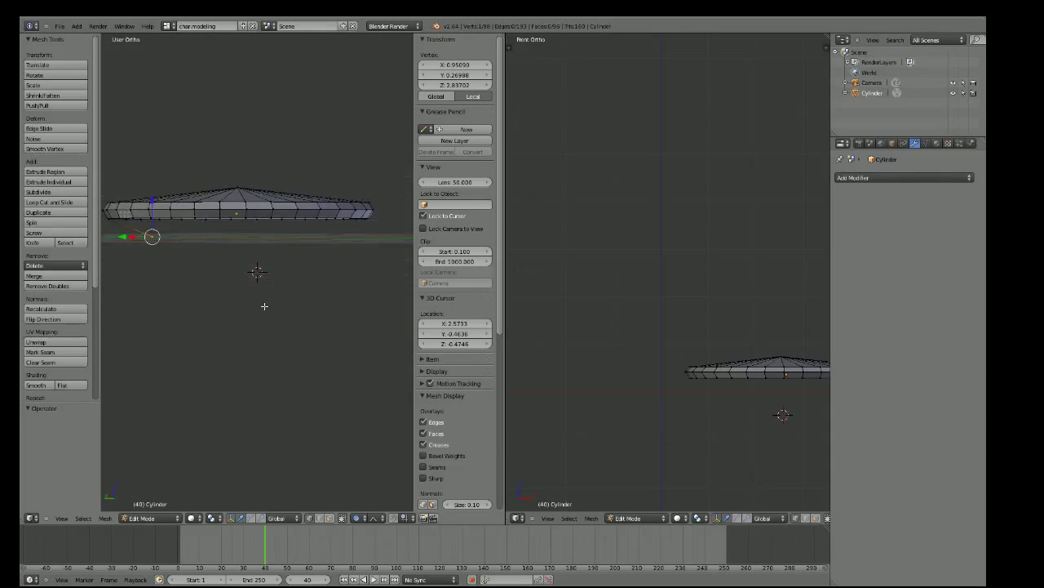
mouse_move(746, 427)
middle_down()
mouse_move(718, 415)
mouse_move(773, 400)
mouse_move(783, 420)
mouse_move(793, 407)
middle_up()
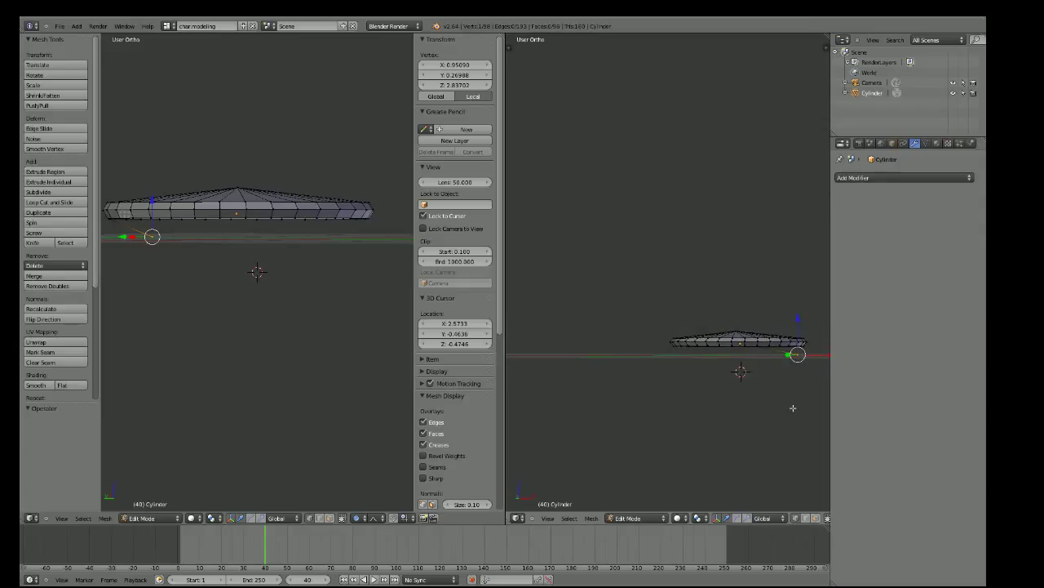
click(376, 254)
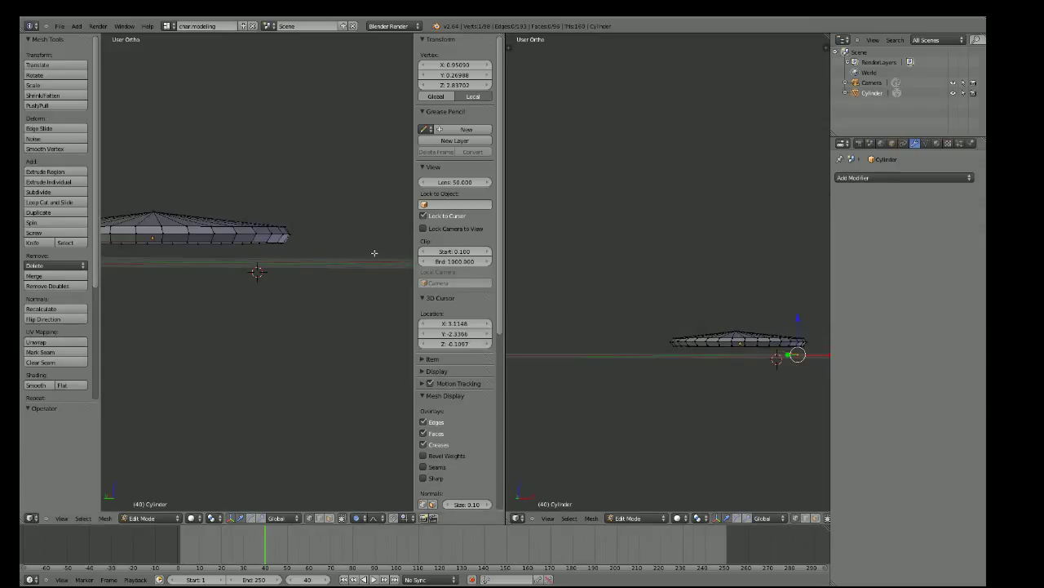
shift+middle_drag(824, 403, 841, 473)
click(307, 270)
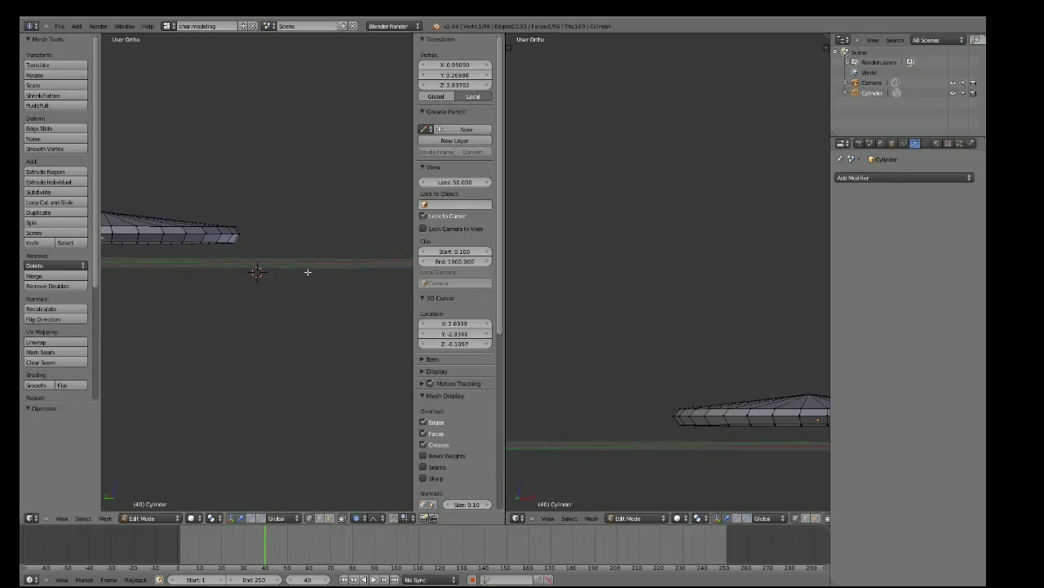
mouse_move(661, 424)
middle_down()
mouse_move(657, 489)
mouse_move(628, 400)
mouse_move(634, 415)
middle_up()
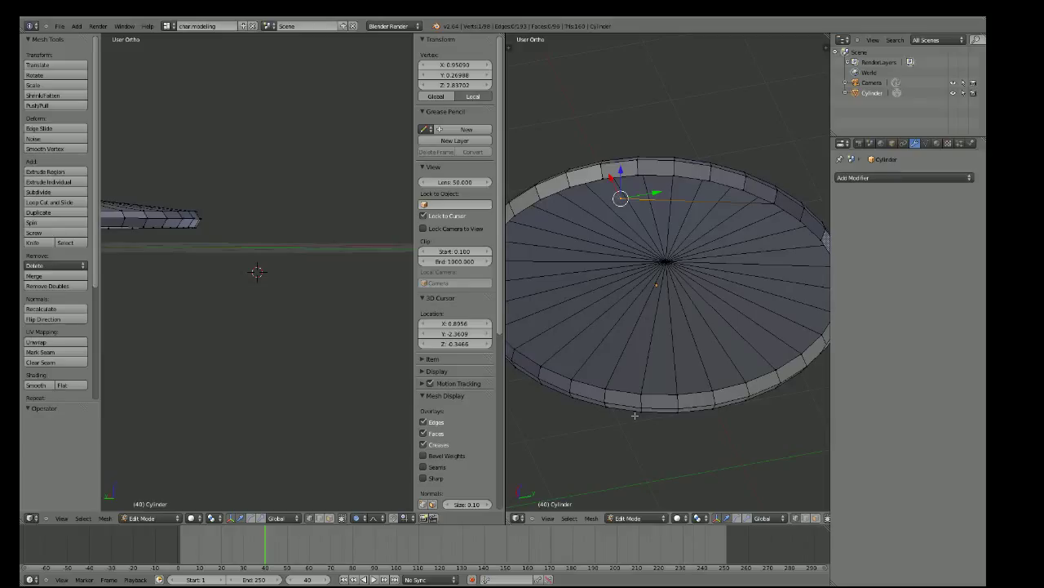
Try moving the vertex with proportional falloff, cancelling each attempt to restore the rim
key(g)
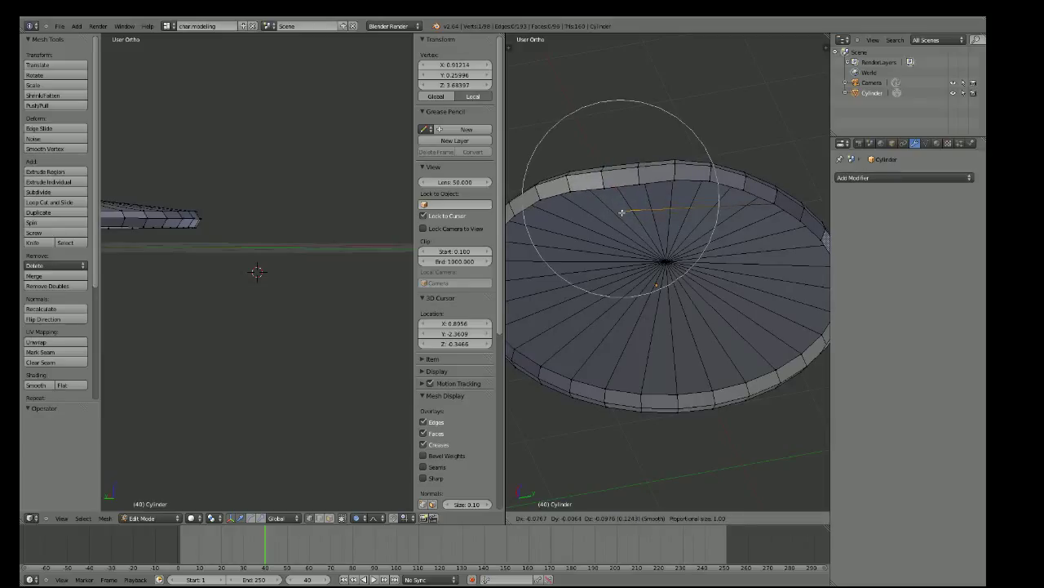
right_click(621, 213)
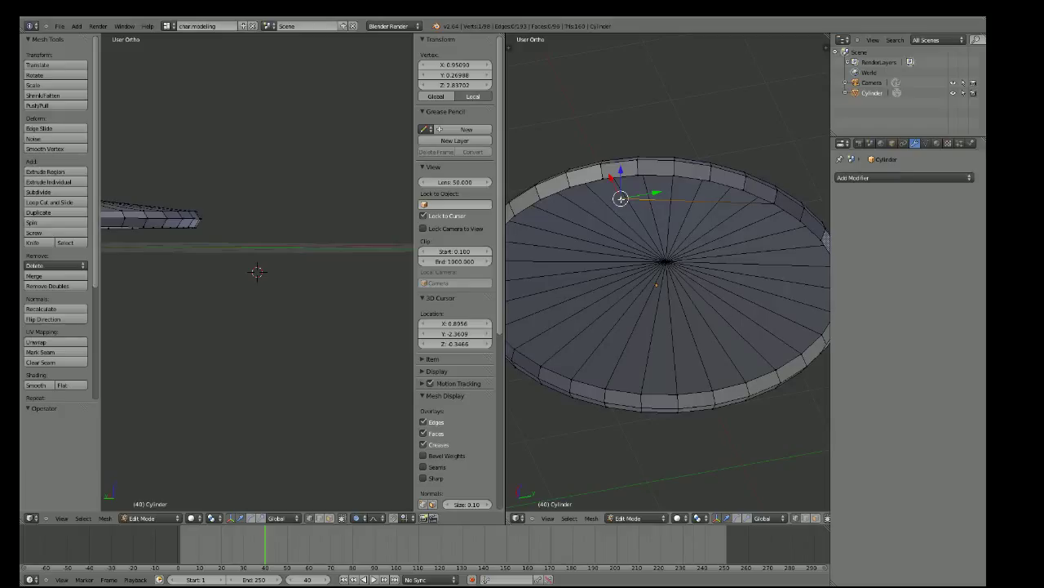
key(g)
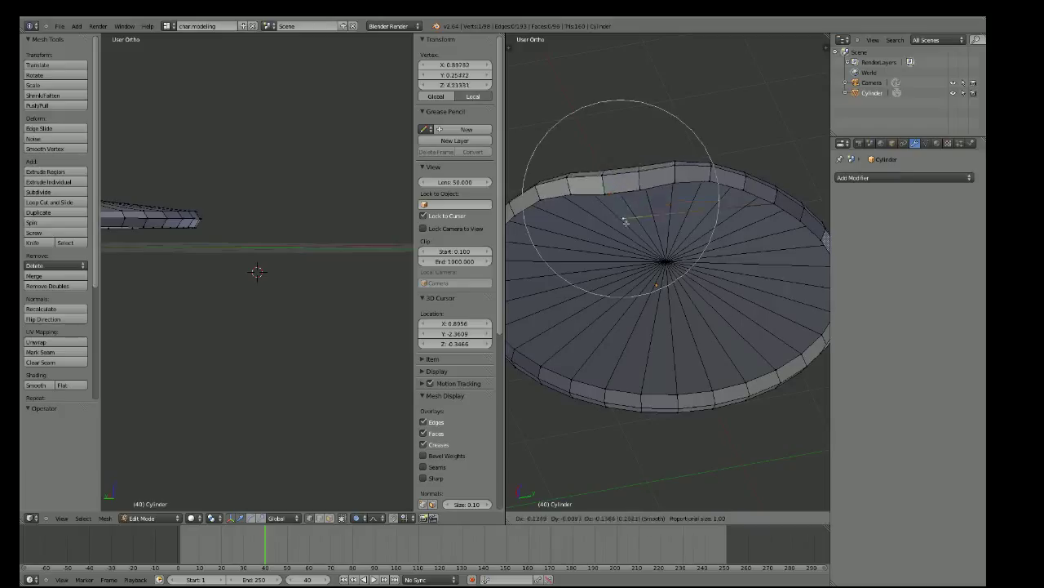
right_click(622, 199)
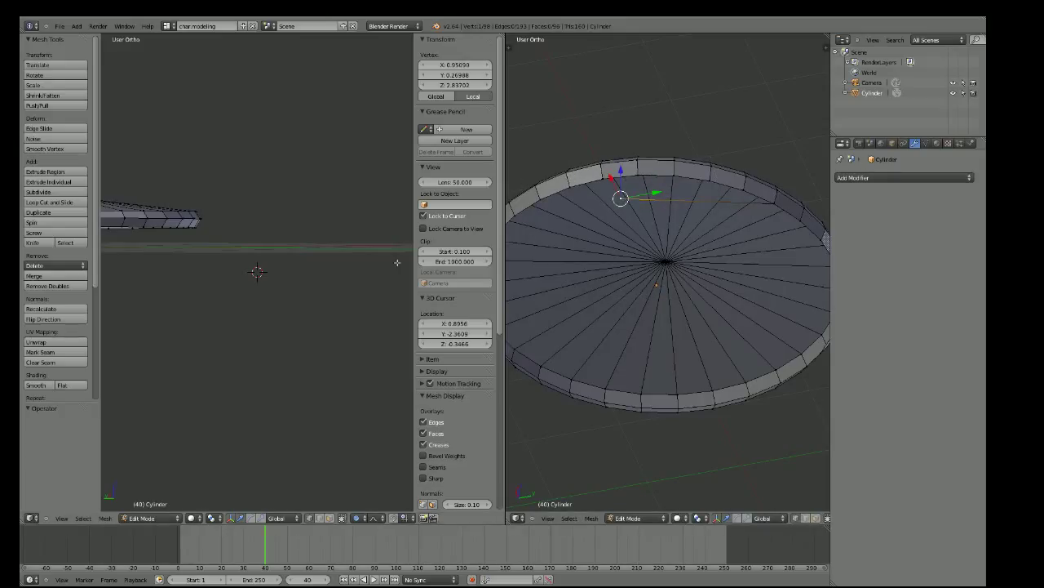
scroll(205, 305, down, 5)
mouse_move(204, 307)
middle_down()
mouse_move(233, 315)
mouse_move(261, 275)
mouse_move(273, 305)
middle_up()
scroll(223, 283, up, 3)
middle_drag(223, 283, 231, 317)
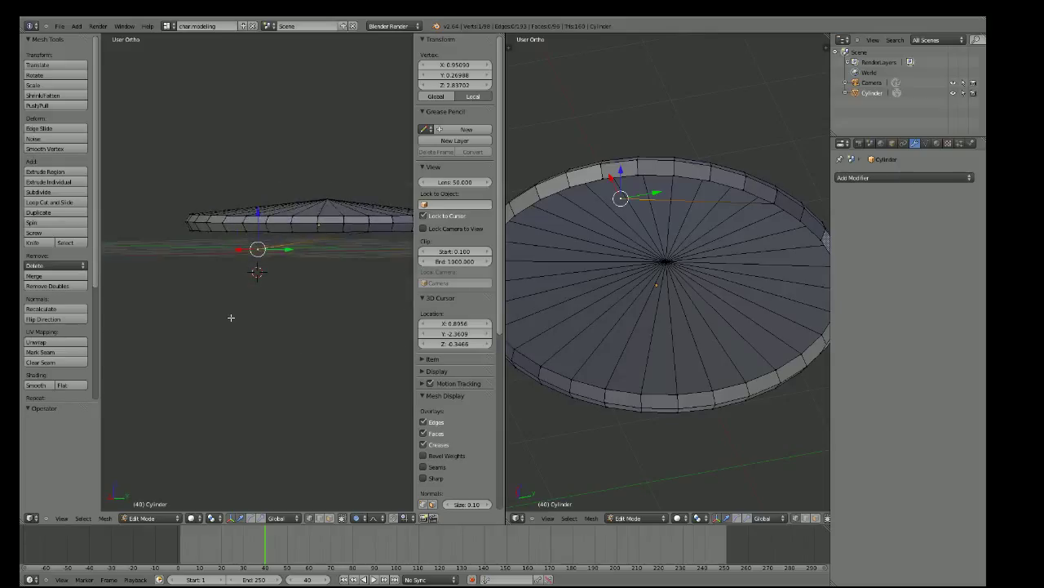
key(g)
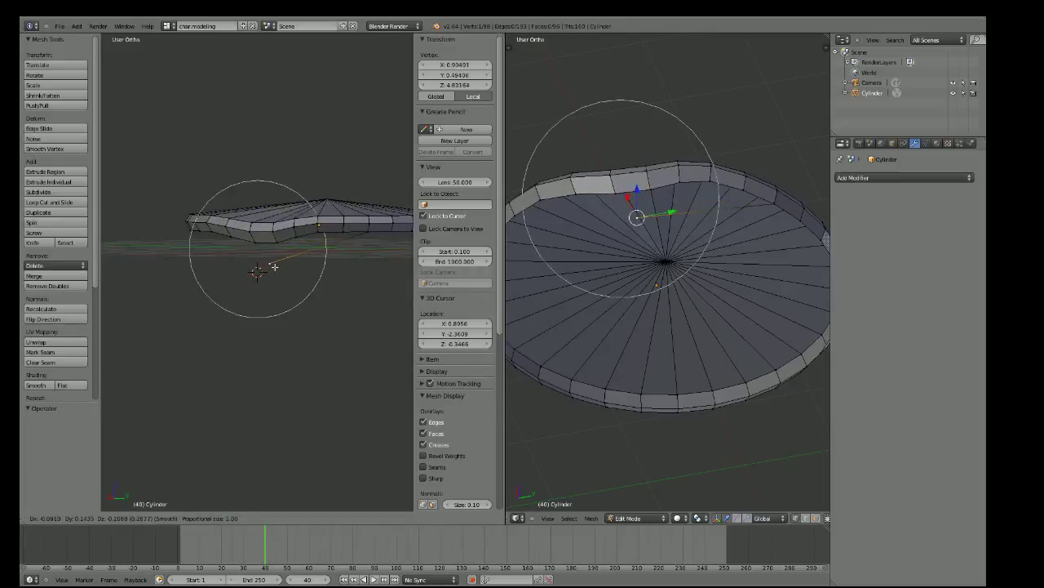
key(Escape)
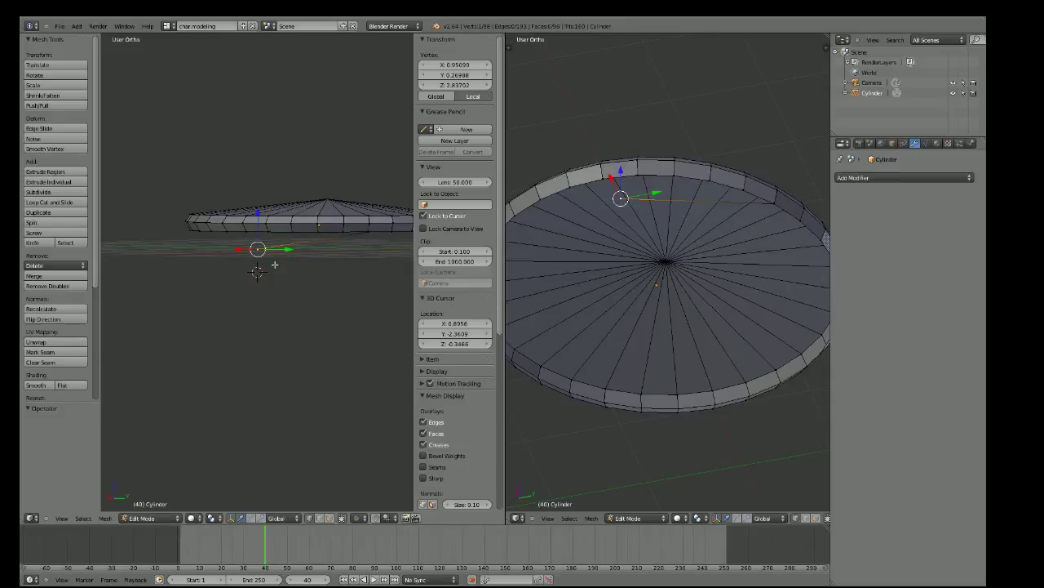
Move the vertex on its own down onto the disc's lower edge
key(g)
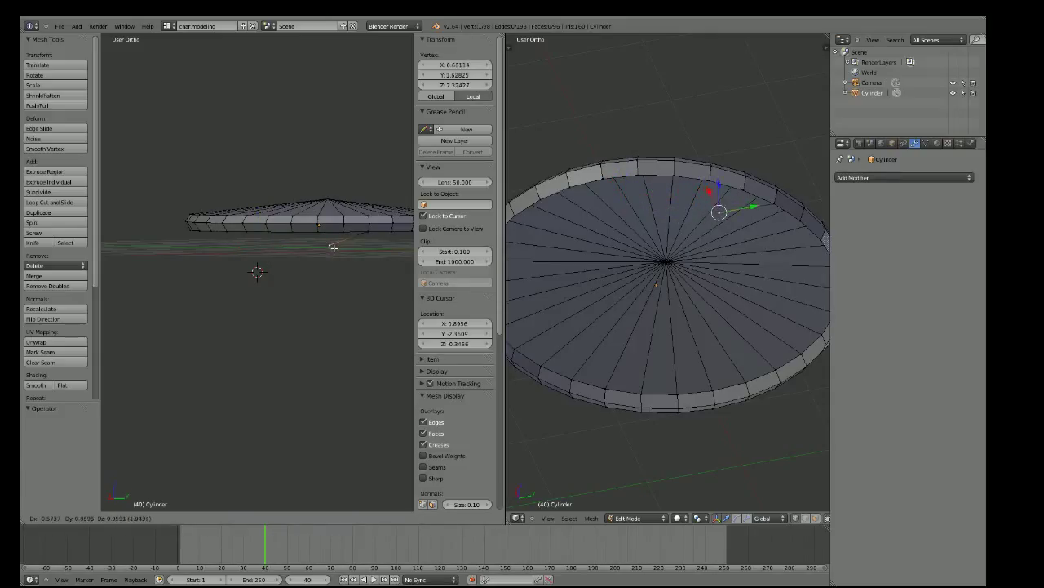
click(333, 247)
scroll(327, 246, up, 2)
scroll(318, 247, up, 2)
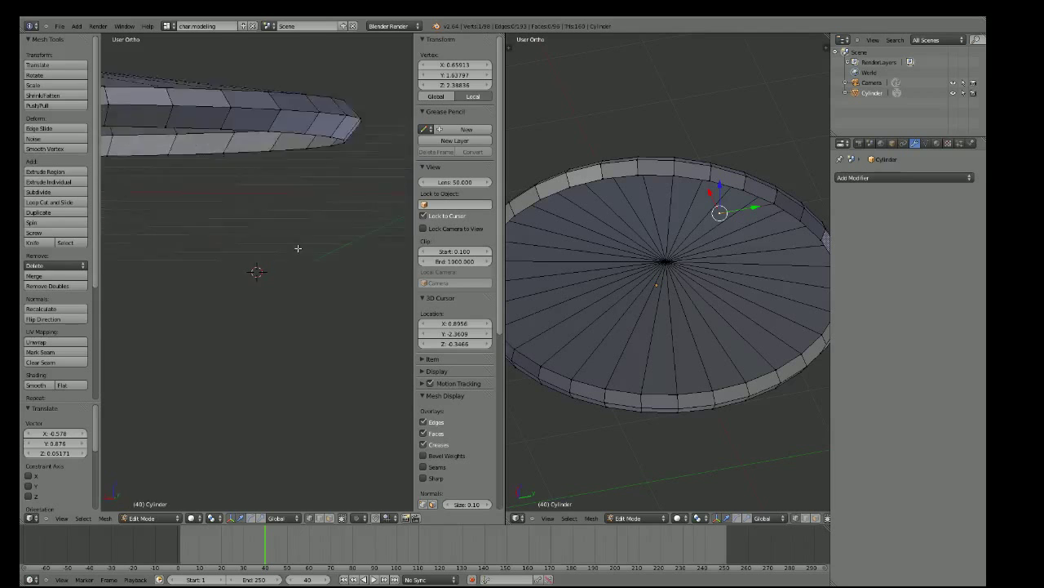
scroll(314, 245, up, 2)
scroll(327, 249, down, 3)
mouse_move(331, 252)
middle_down()
mouse_move(293, 241)
mouse_move(283, 219)
mouse_move(293, 242)
mouse_move(289, 193)
mouse_move(304, 245)
middle_up()
scroll(665, 269, down, 3)
mouse_move(665, 269)
shift+middle_down()
mouse_move(669, 399)
mouse_move(663, 363)
shift+middle_up()
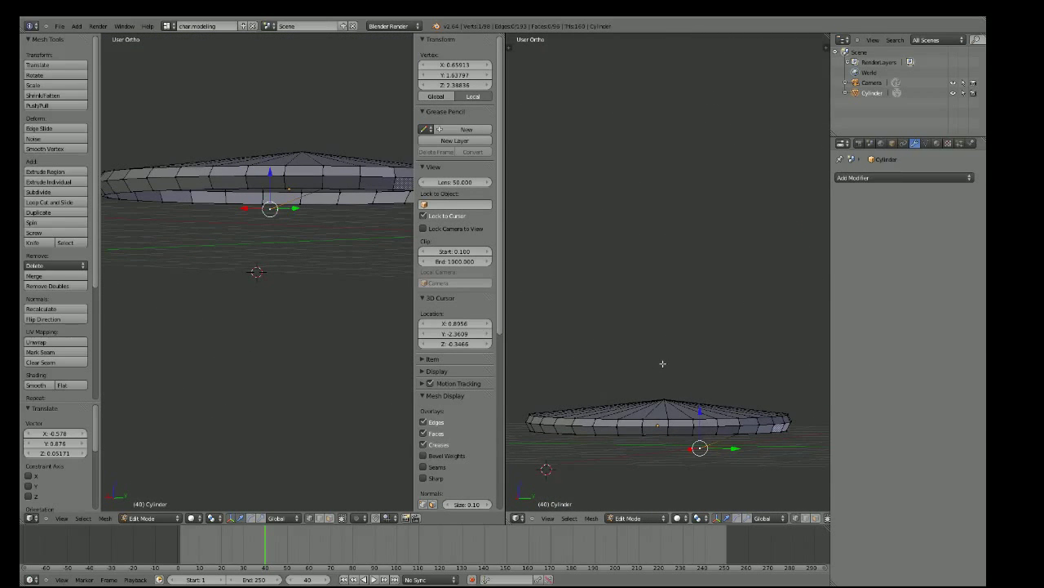
key(g)
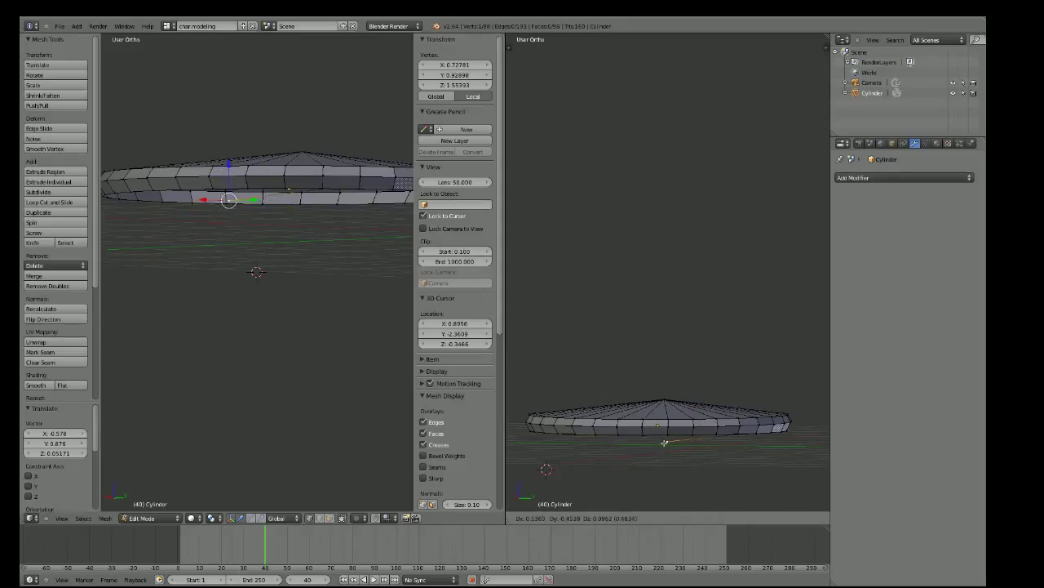
click(658, 443)
mouse_move(383, 278)
middle_down()
mouse_move(426, 72)
mouse_move(366, 262)
middle_up()
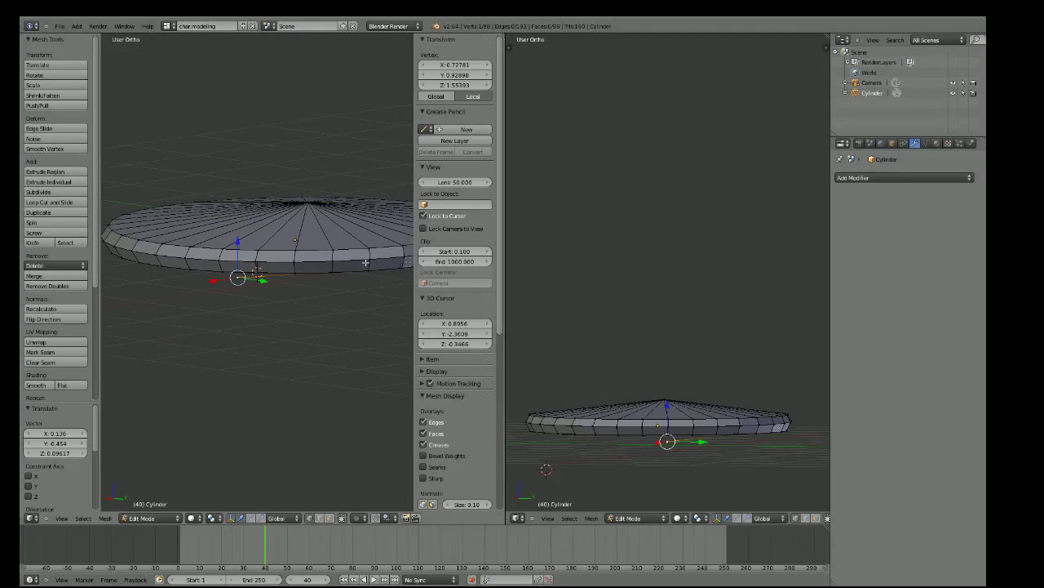
Split the vertex off, switch the left view to wireframe and select a rim vertex from overhead
key(y)
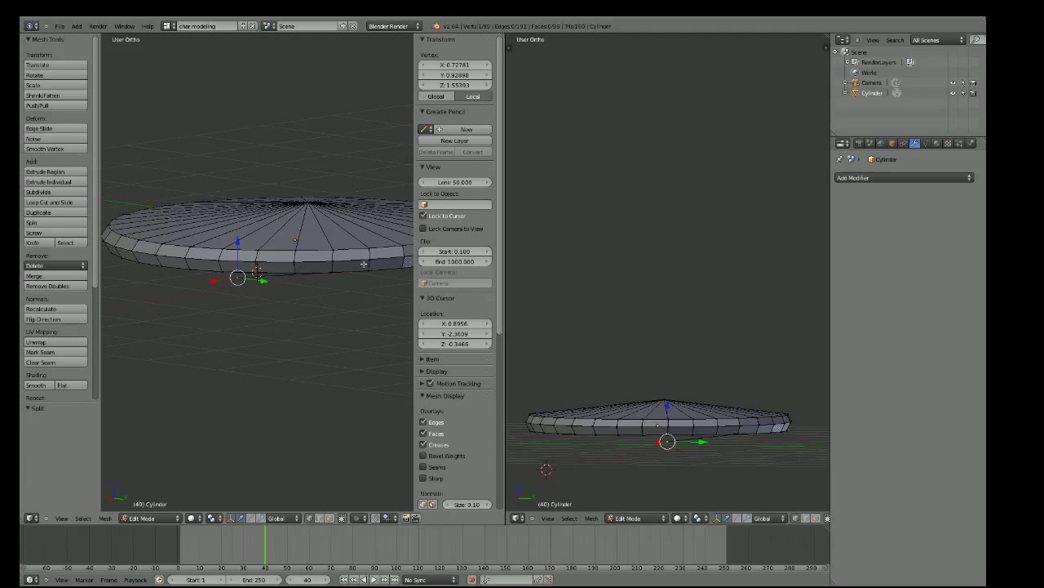
key(z)
mouse_move(364, 263)
middle_down()
mouse_move(345, 283)
mouse_move(351, 332)
mouse_move(289, 333)
middle_up()
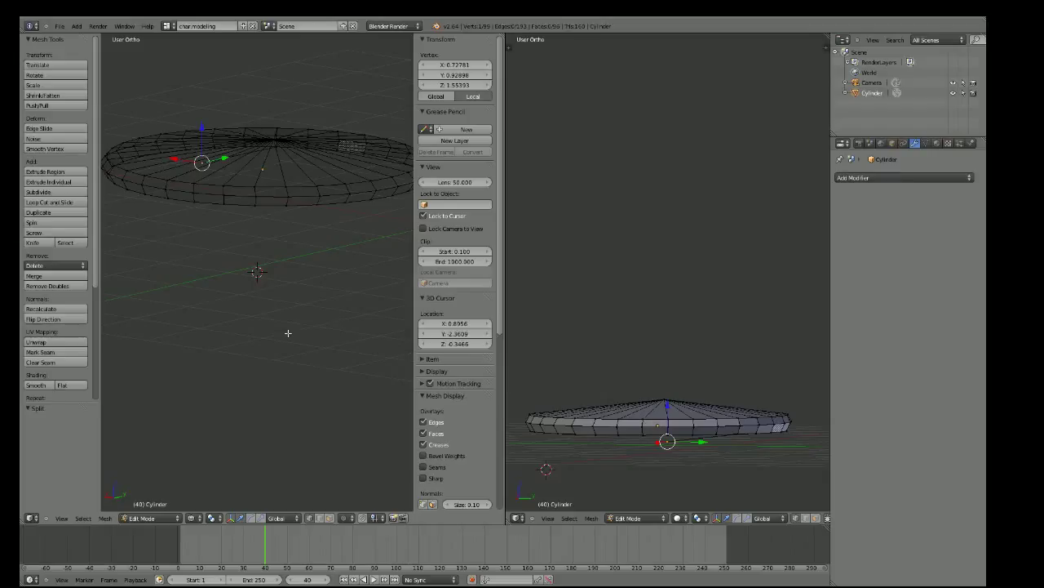
right_click(288, 207)
middle_drag(287, 206, 277, 276)
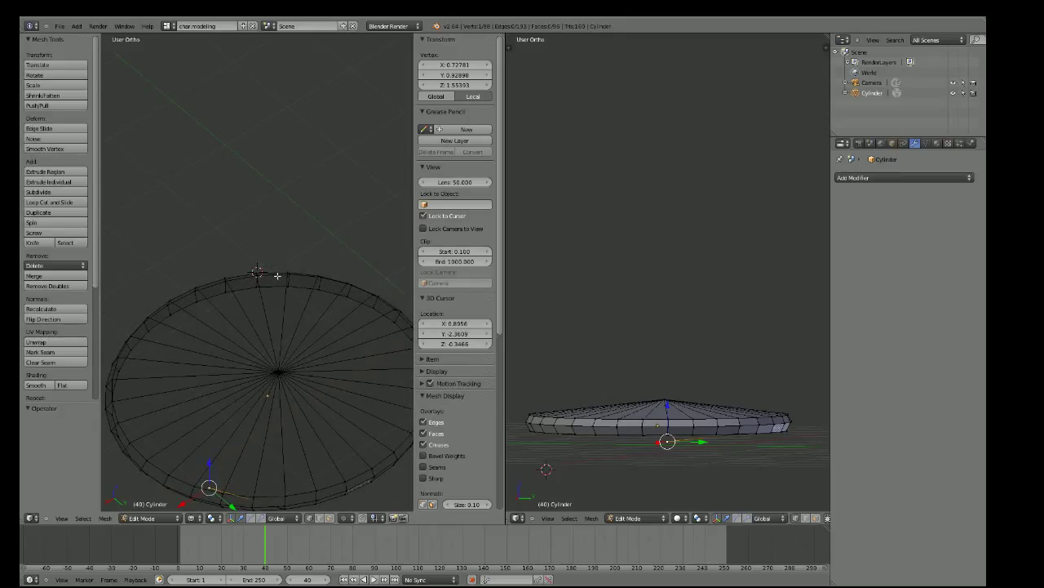
Move the stray vertex below the disc, then delete it with X > Vertices
key(g)
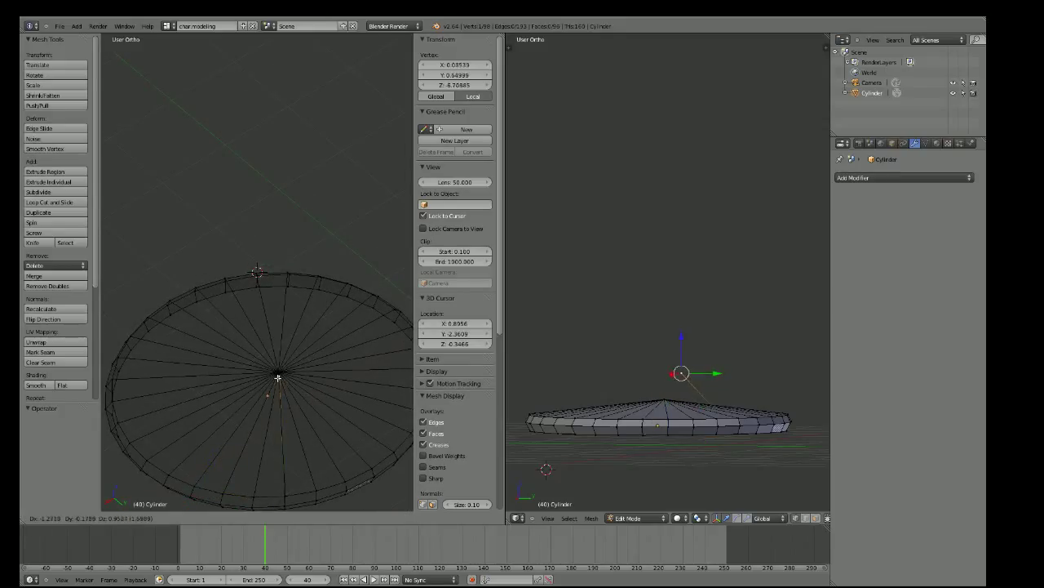
click(278, 374)
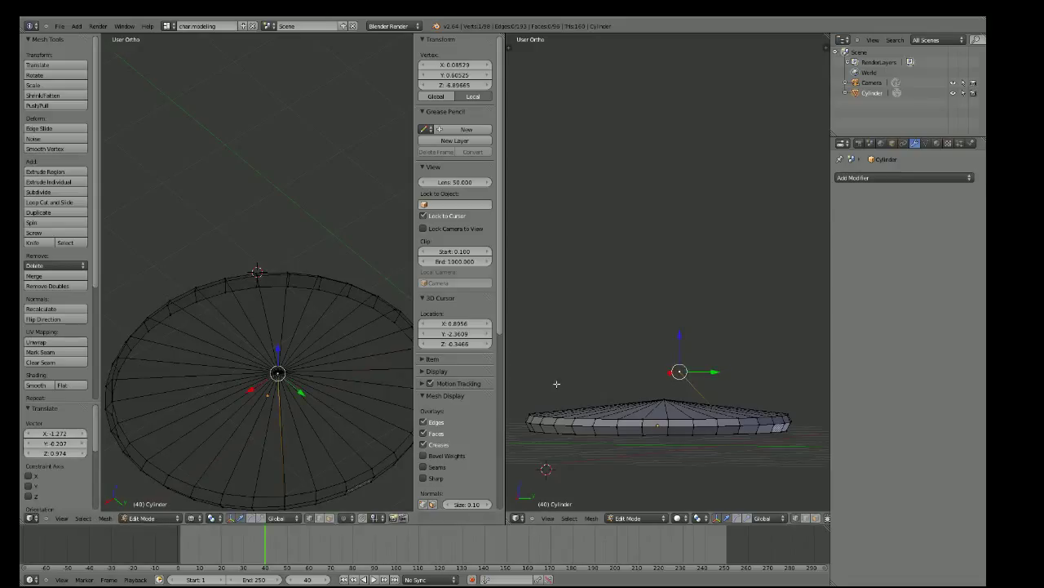
key(g)
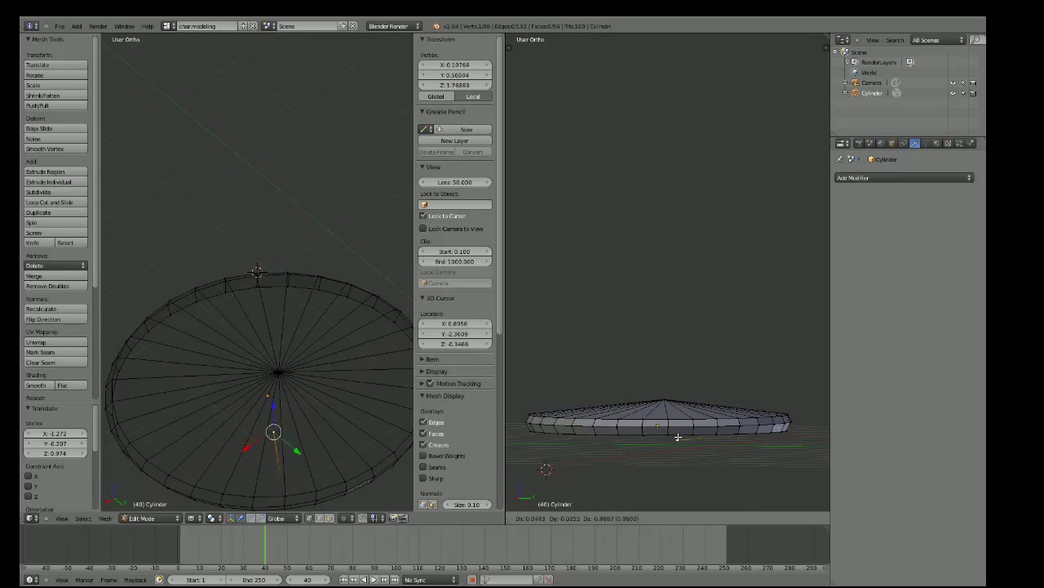
click(680, 372)
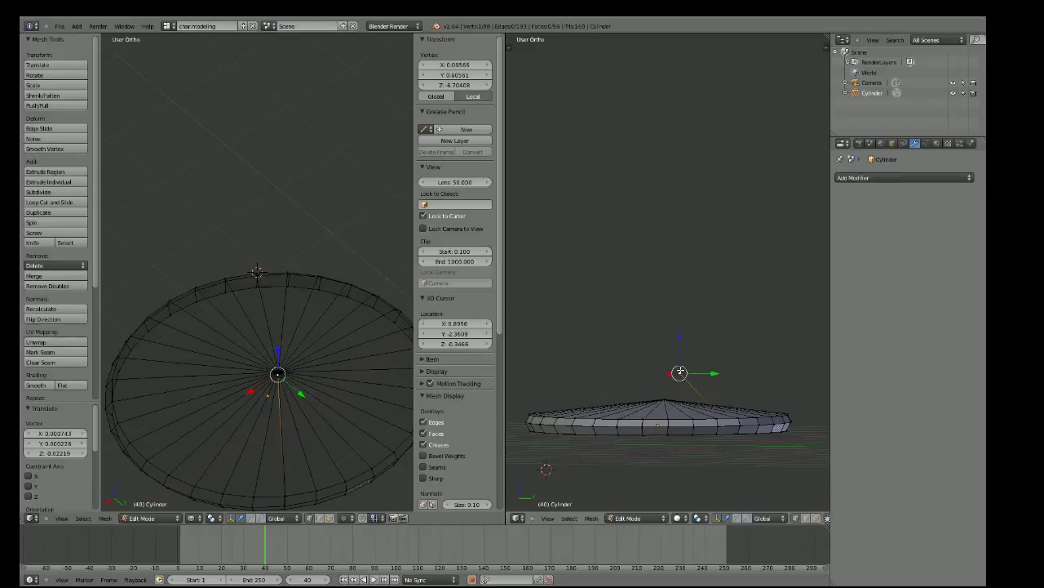
key(g)
key(z)
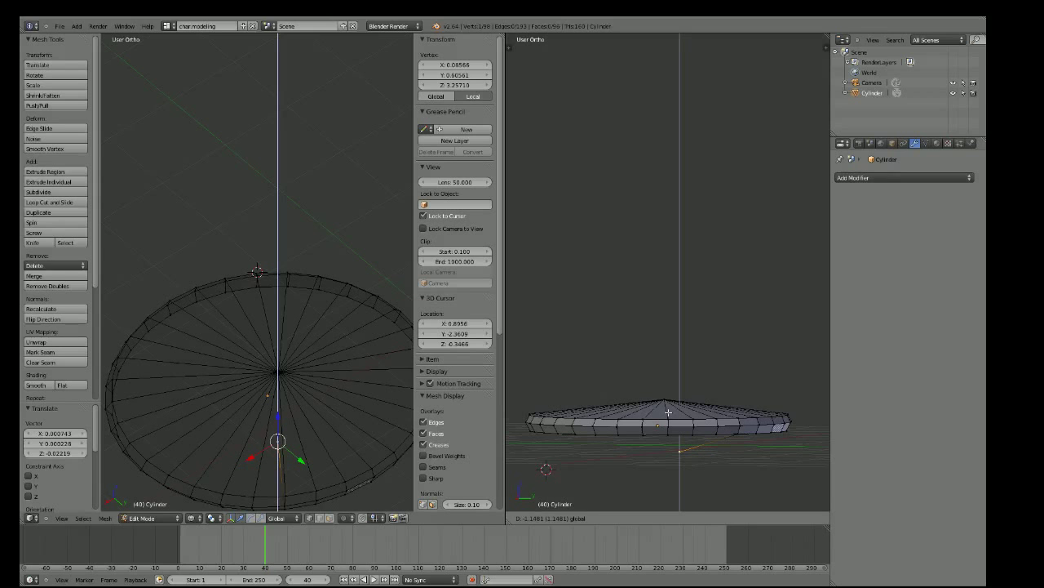
click(669, 412)
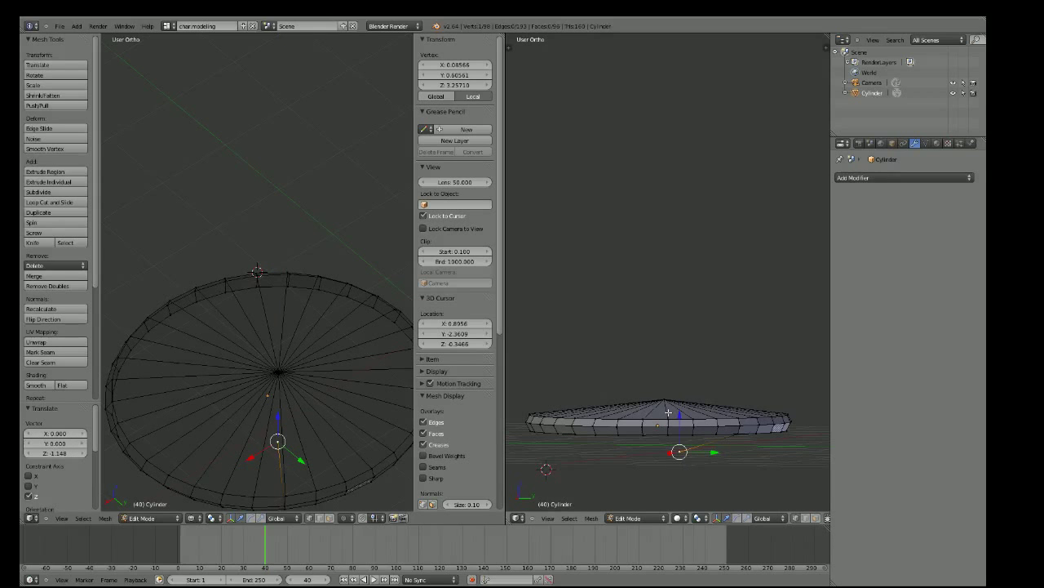
middle_drag(668, 412, 664, 421)
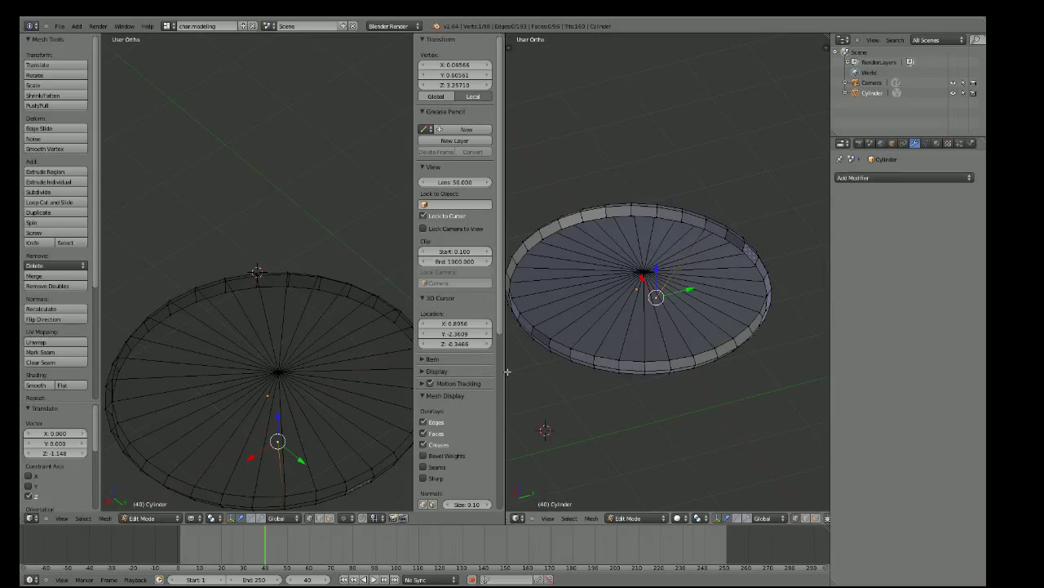
key(x)
click(665, 305)
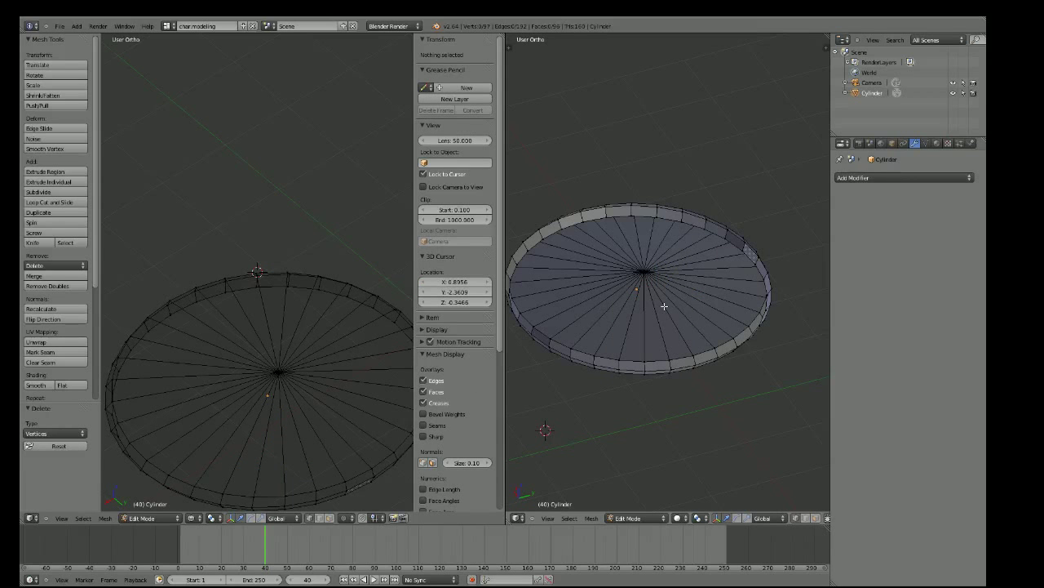
Extrude the cap's centre vertex straight down along Z by 0.631 units
right_click(644, 271)
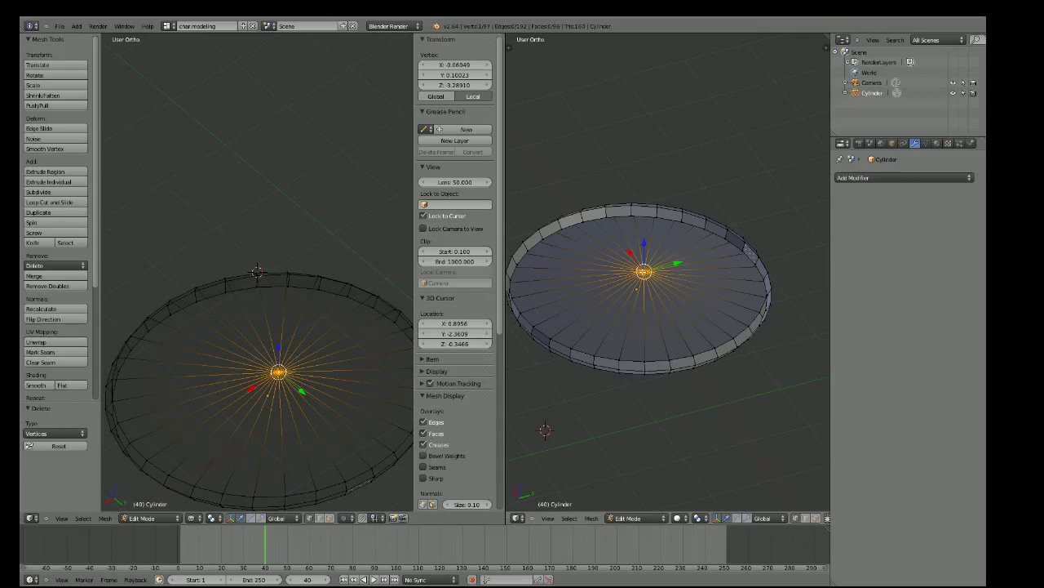
middle_drag(684, 217, 671, 362)
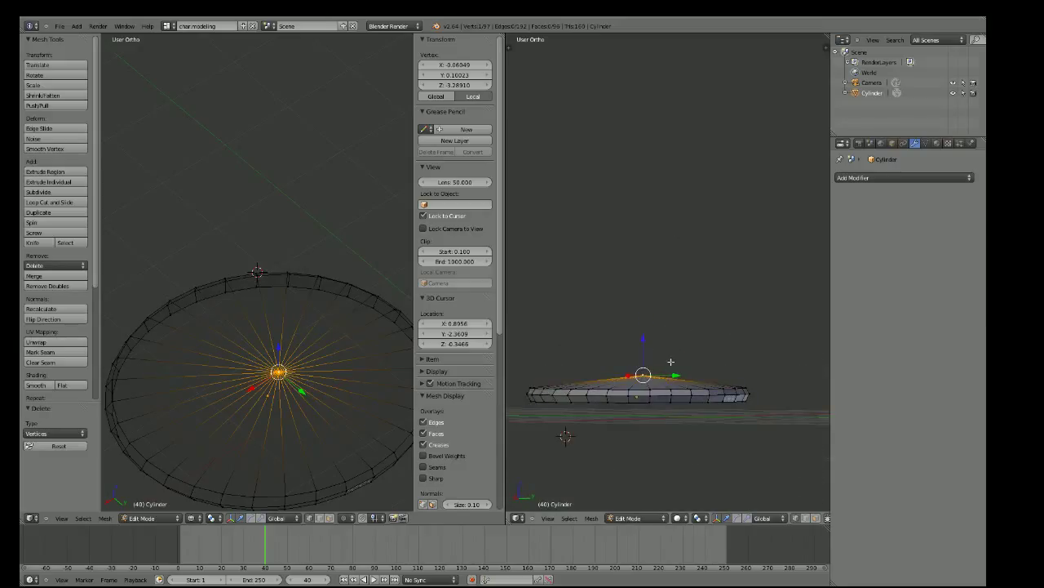
key(e)
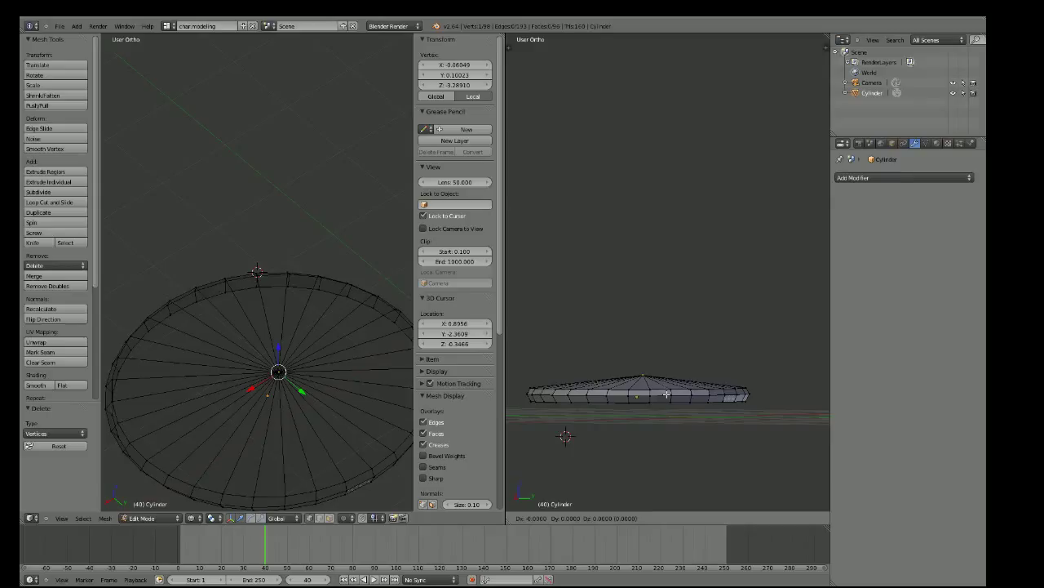
key(y)
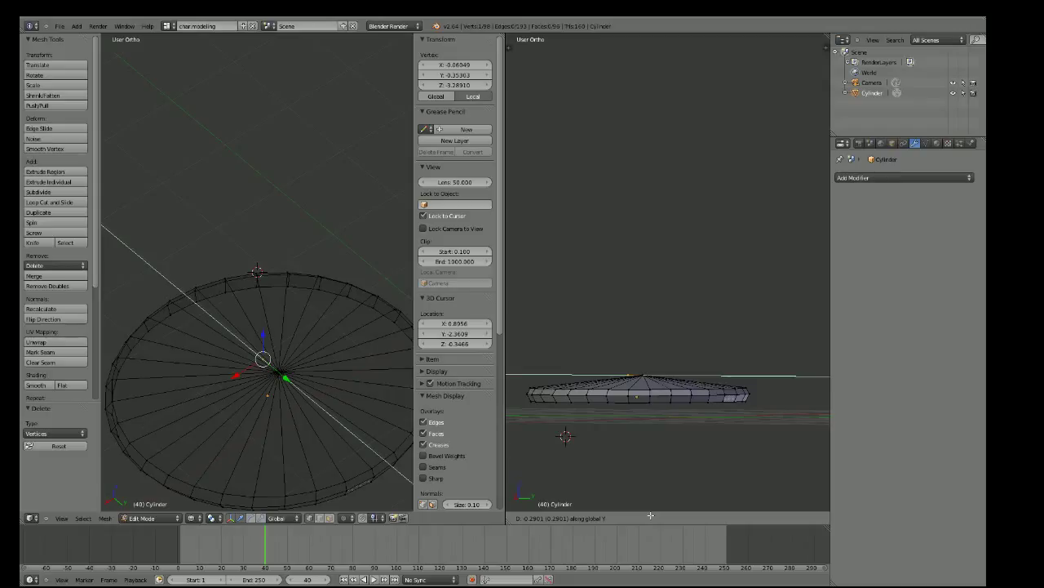
key(z)
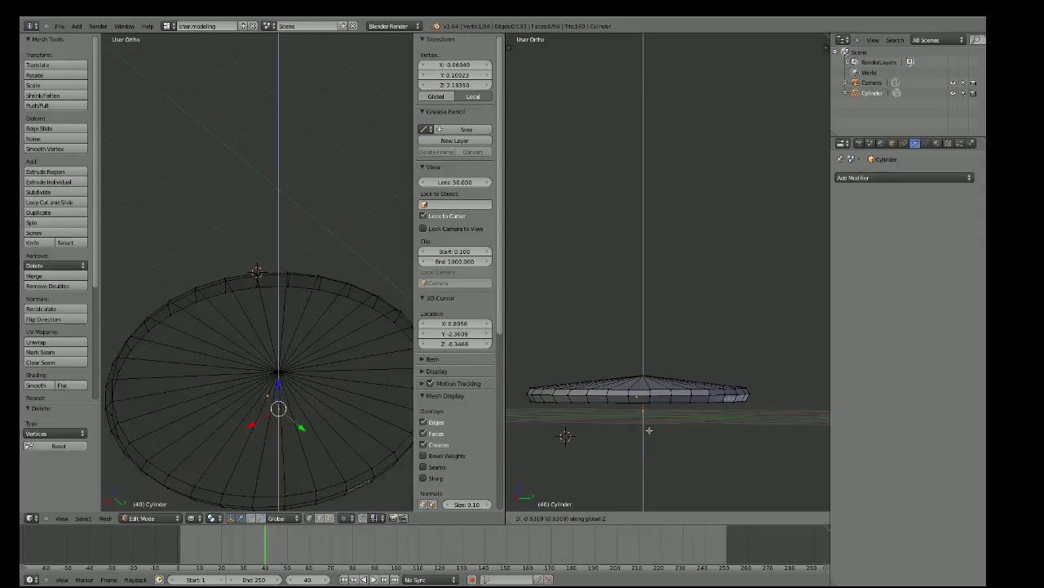
click(648, 430)
middle_drag(649, 430, 669, 415)
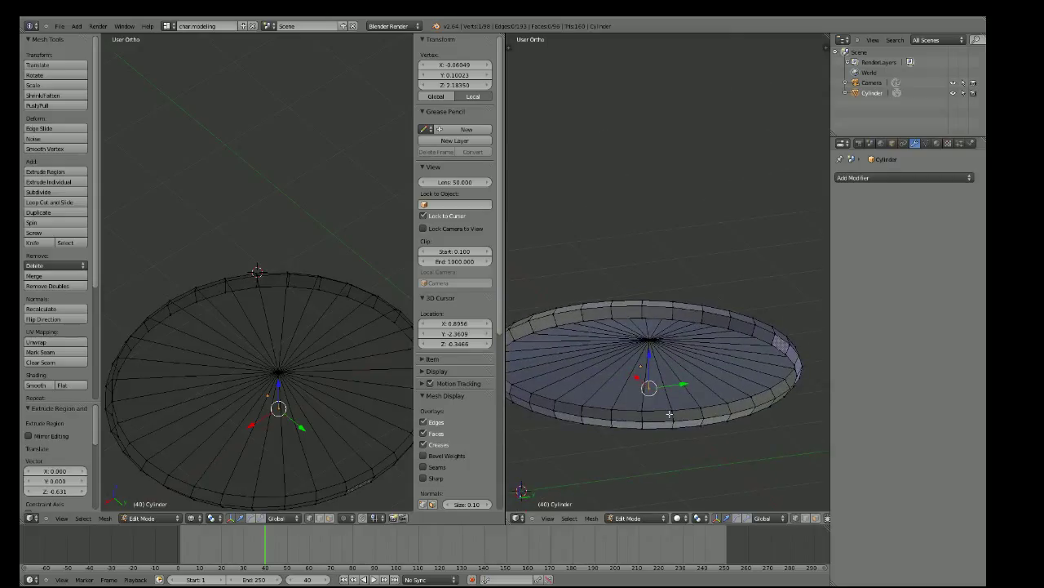
Extrude a rim vertex and merge it At First into the lower centre vertex, then select the top centre vertex
right_click(771, 343)
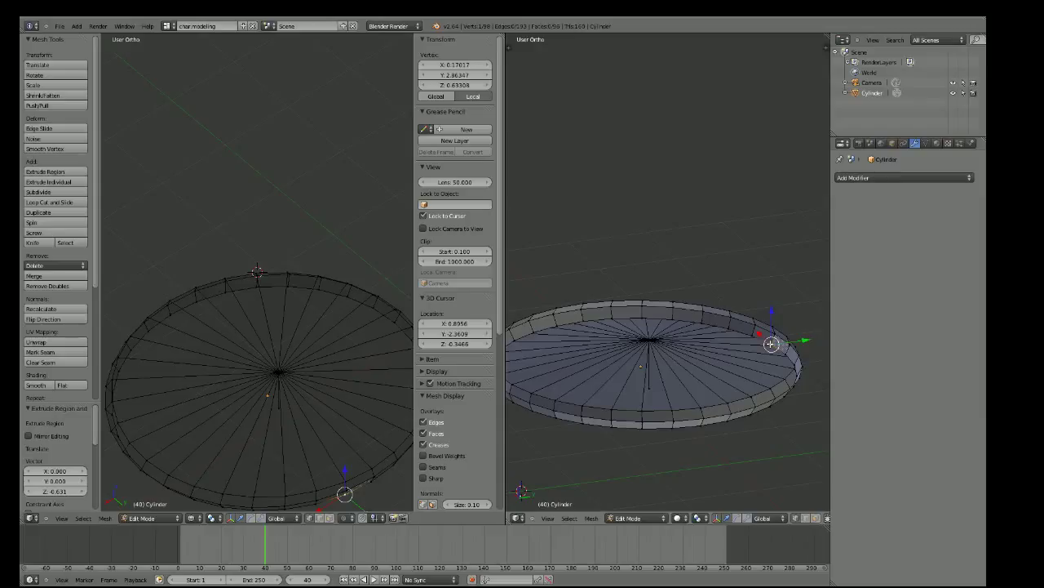
key(e)
click(659, 402)
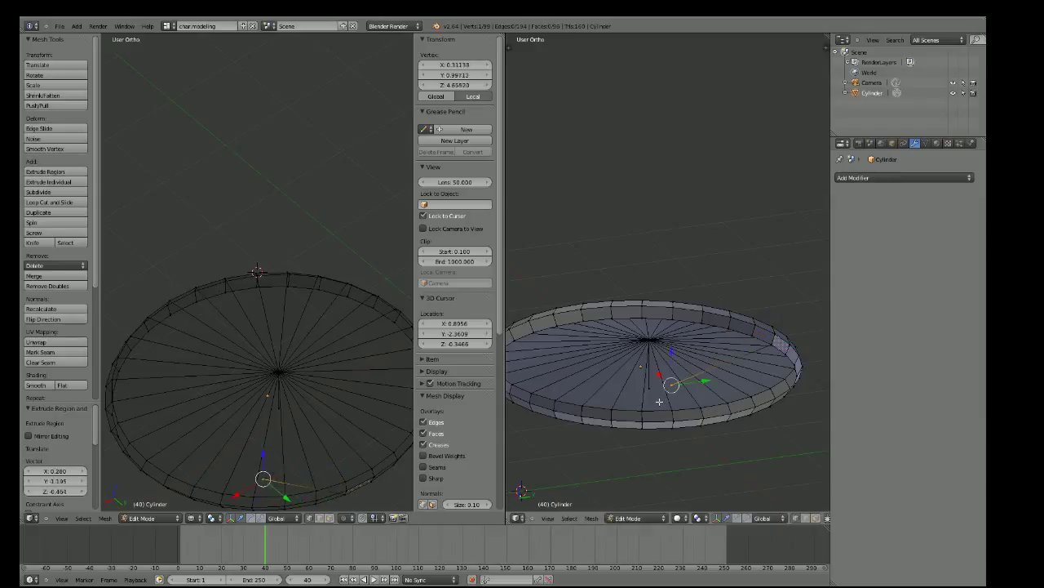
shift+right_click(649, 389)
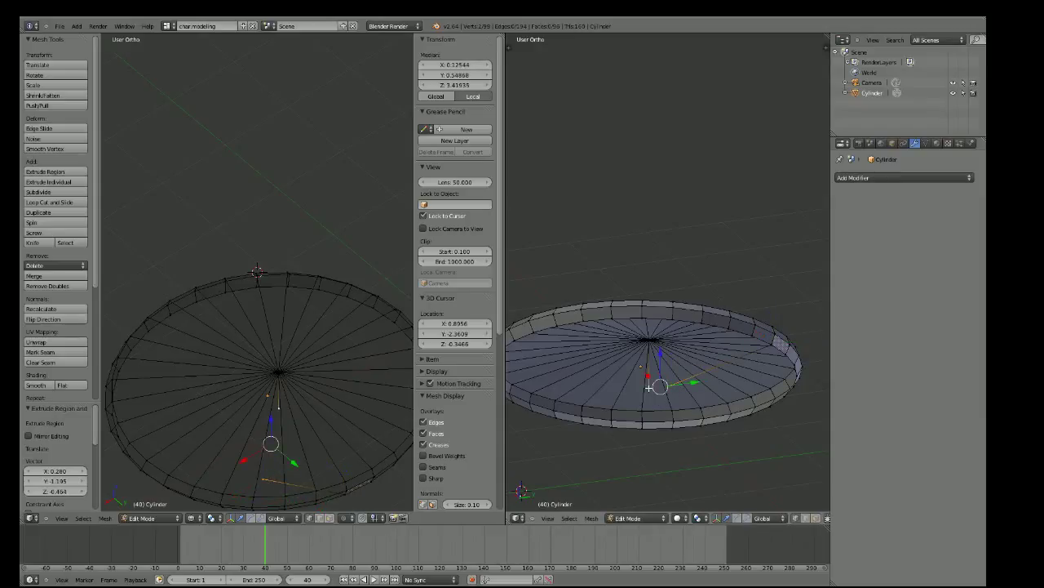
key(alt+m)
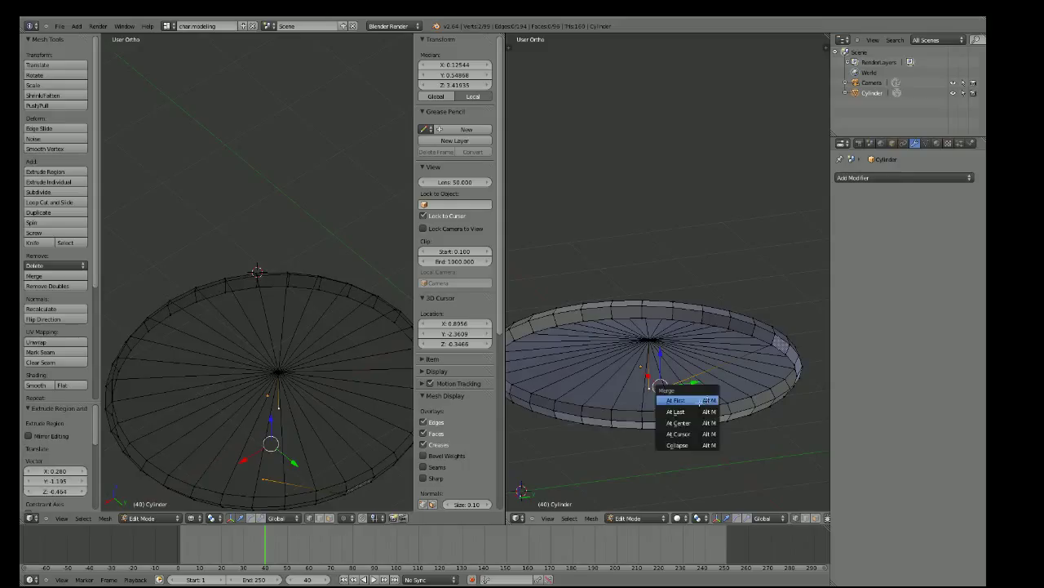
click(699, 403)
middle_drag(699, 402, 686, 278)
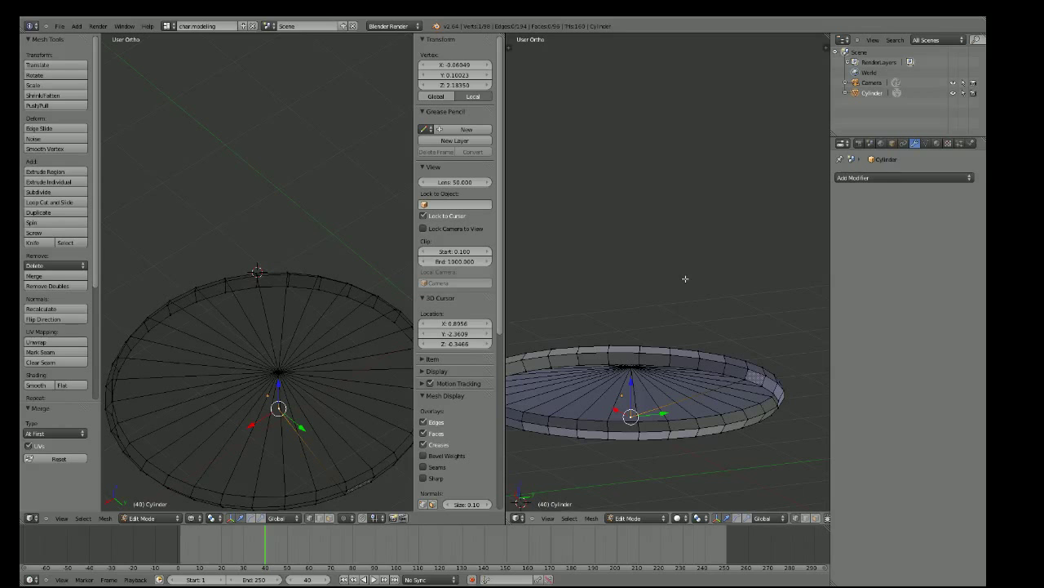
right_click(630, 376)
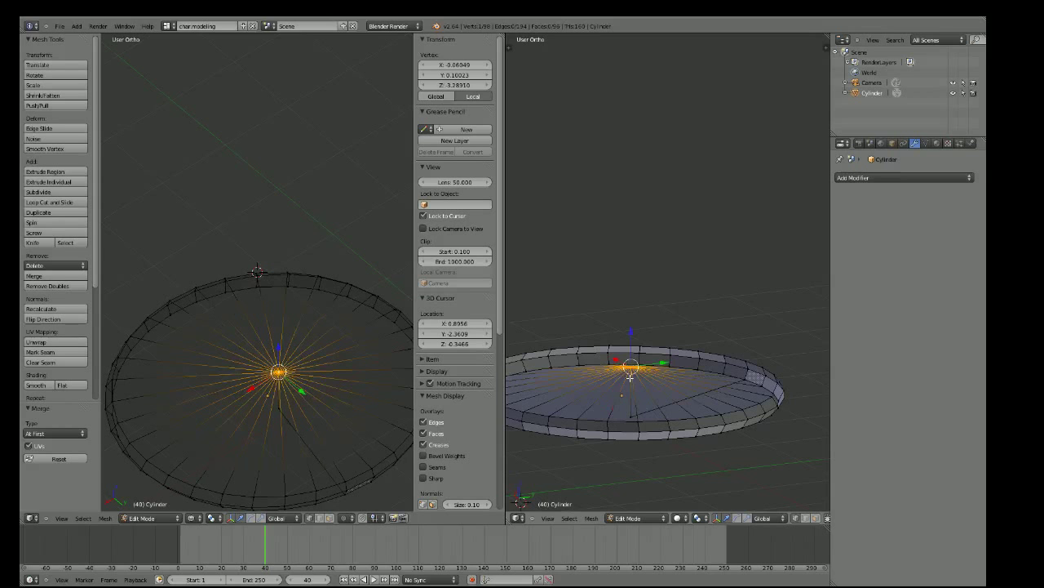
mouse_move(630, 377)
middle_down()
mouse_move(658, 283)
mouse_move(671, 290)
middle_up()
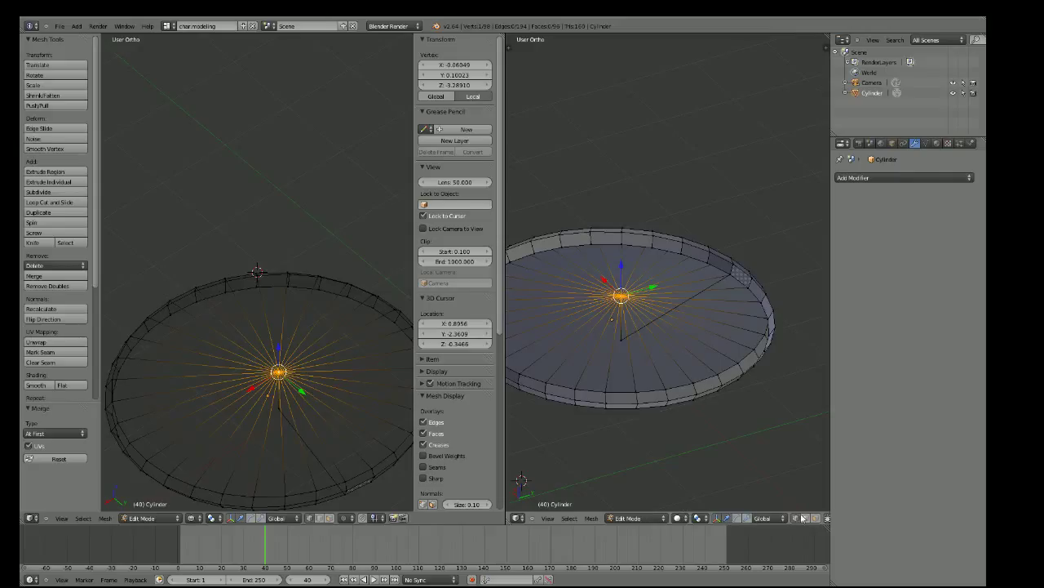
Deselect all, select the vertex below the centre and delete its edges
key(a)
right_click(621, 318)
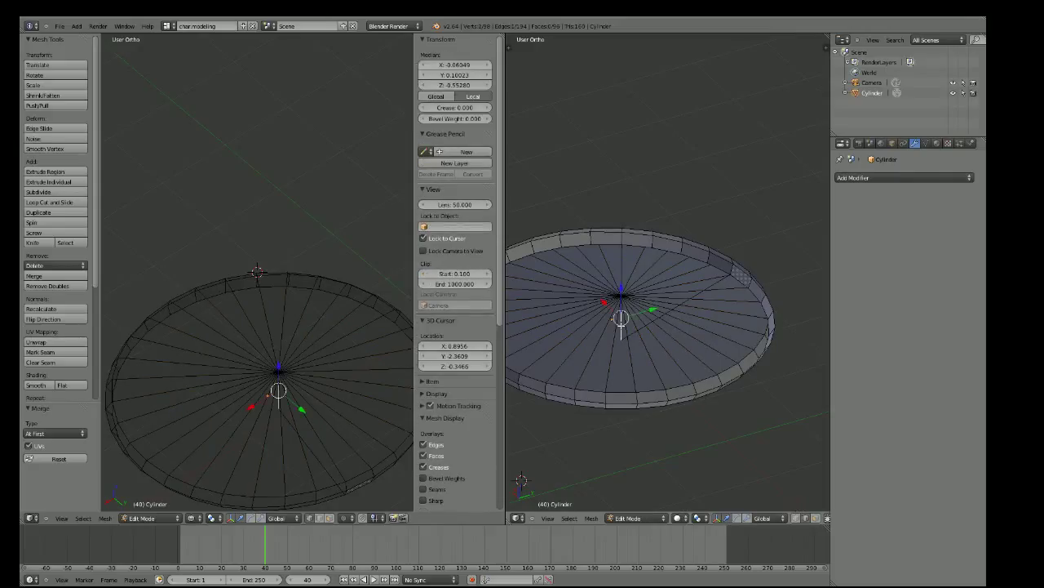
key(x)
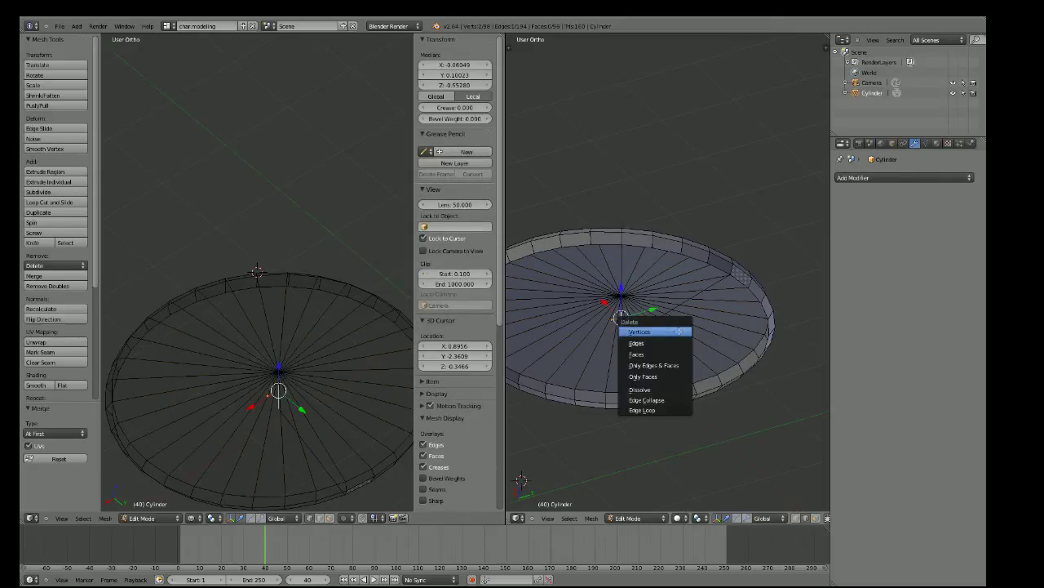
click(668, 341)
middle_drag(676, 189, 665, 337)
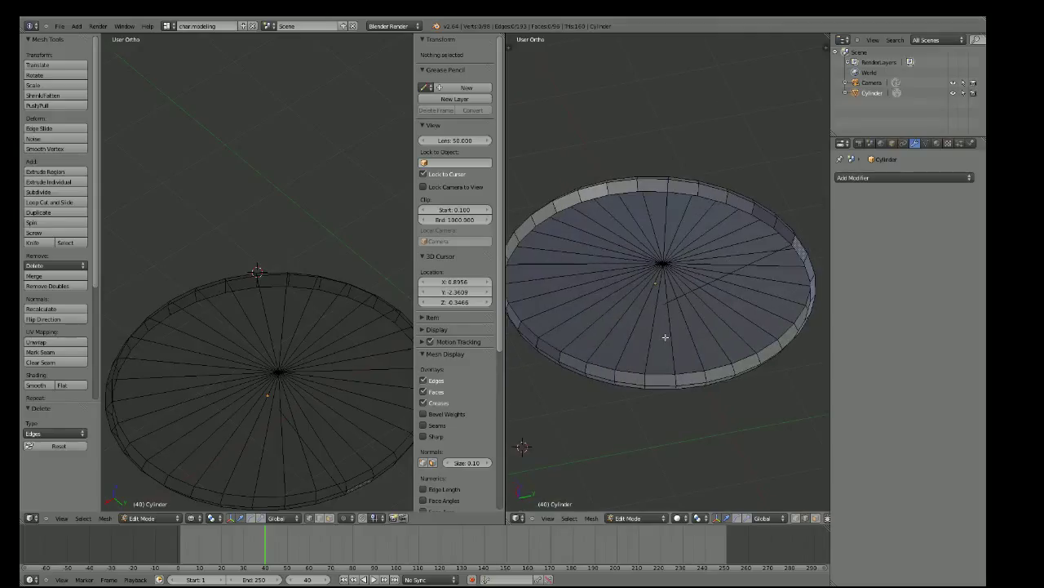
Connect two rim vertices to the centre by extruding each and merging At First
right_click(559, 366)
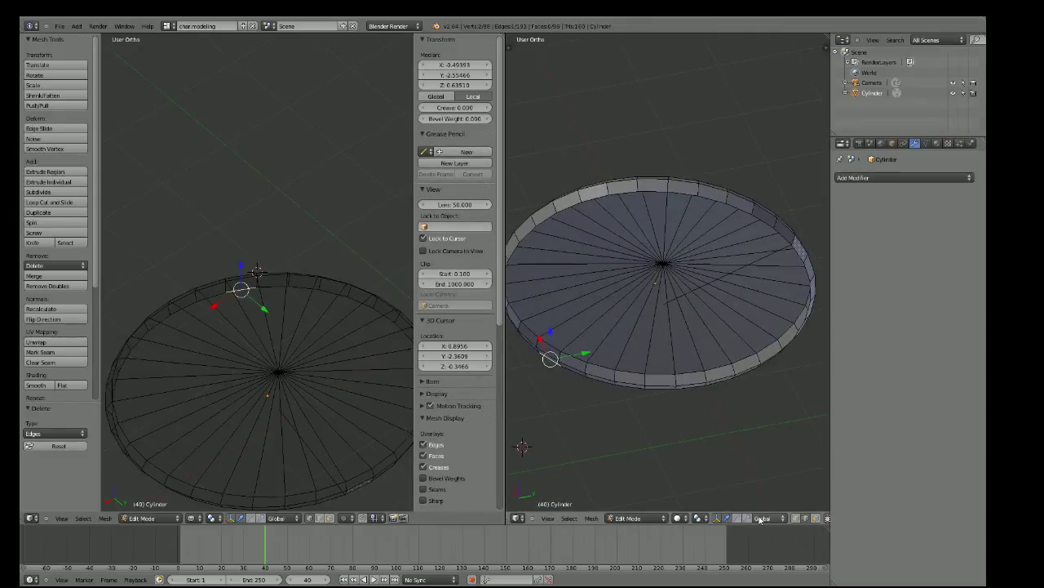
right_click(555, 362)
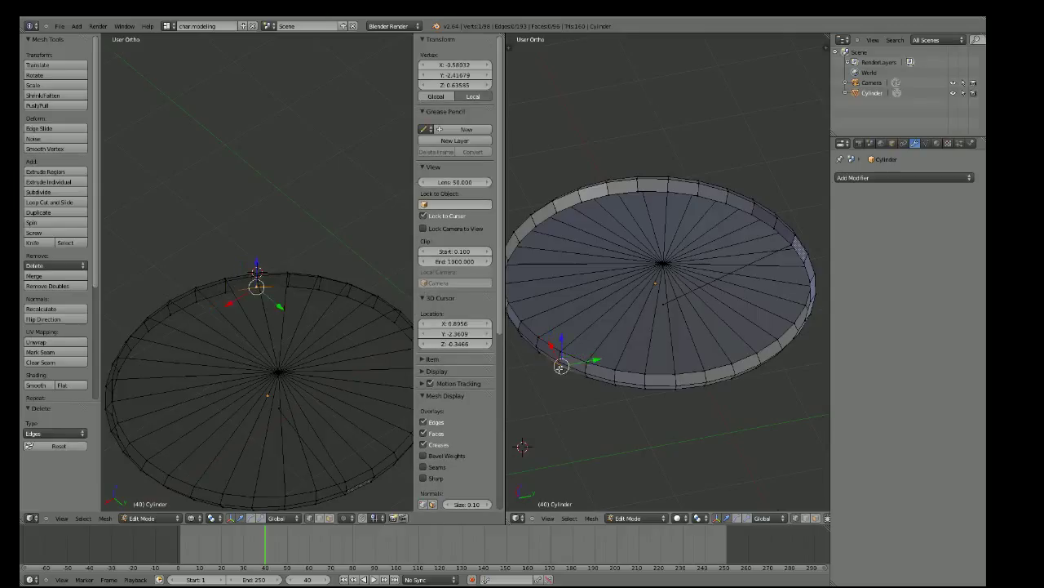
key(e)
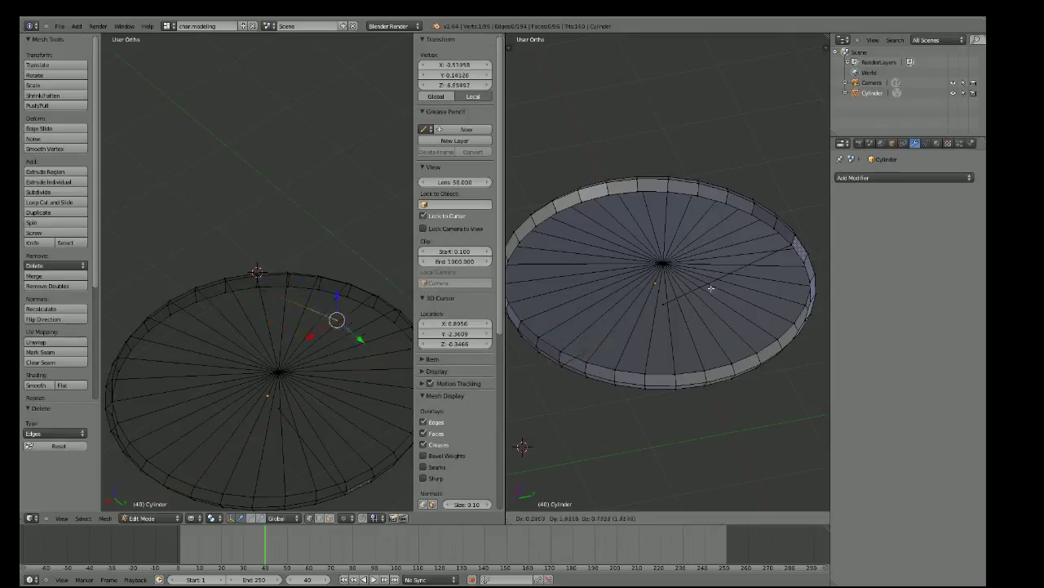
click(641, 422)
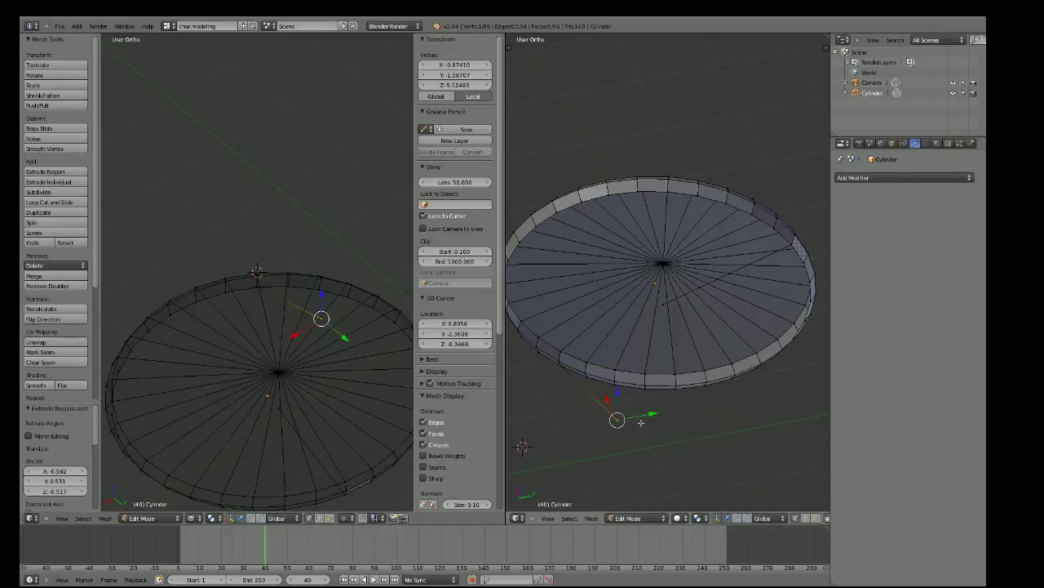
shift+right_click(664, 303)
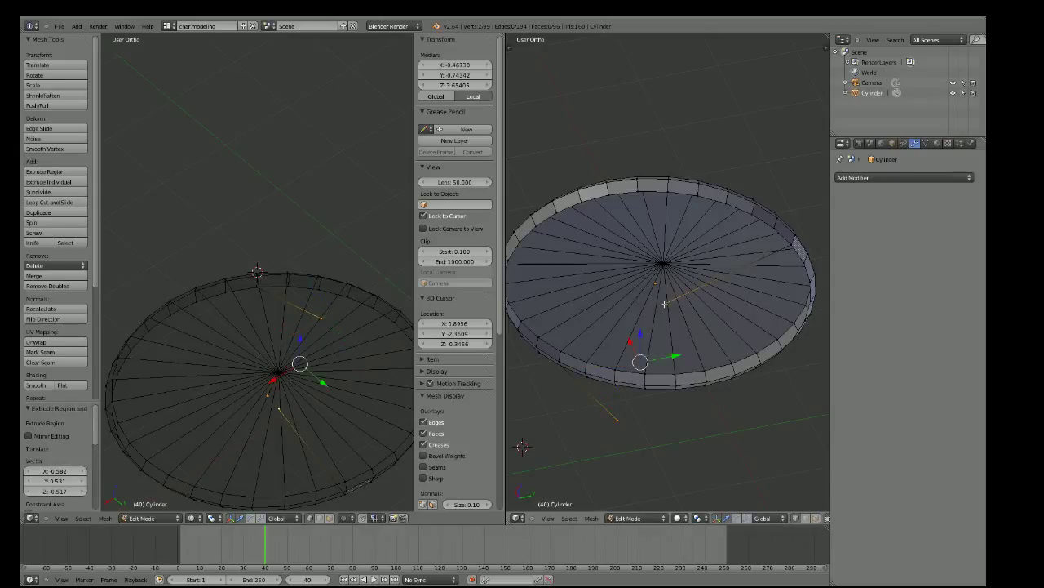
key(alt+m)
click(667, 309)
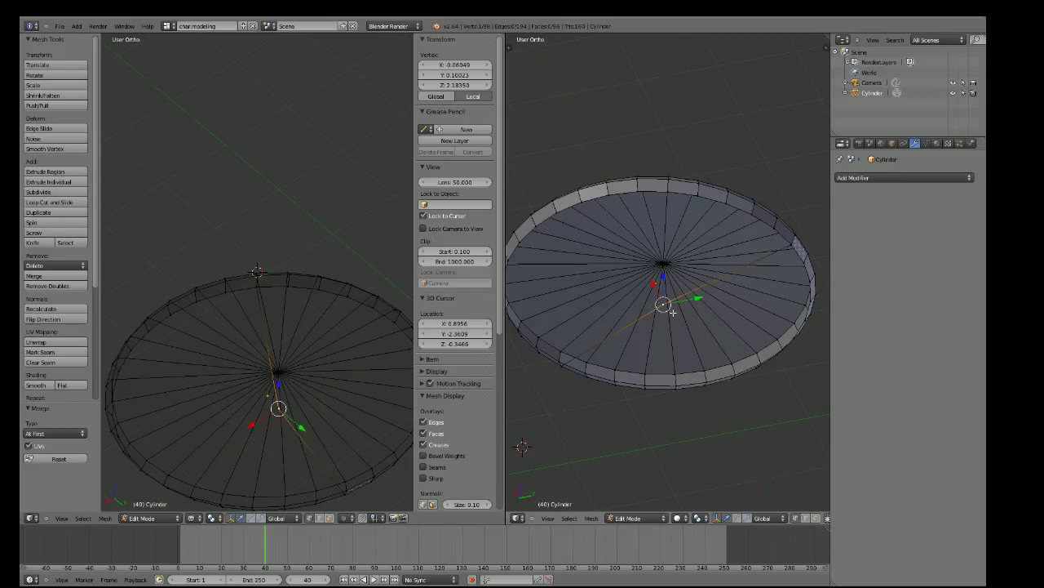
mouse_move(673, 313)
middle_down()
mouse_move(701, 420)
mouse_move(697, 410)
middle_up()
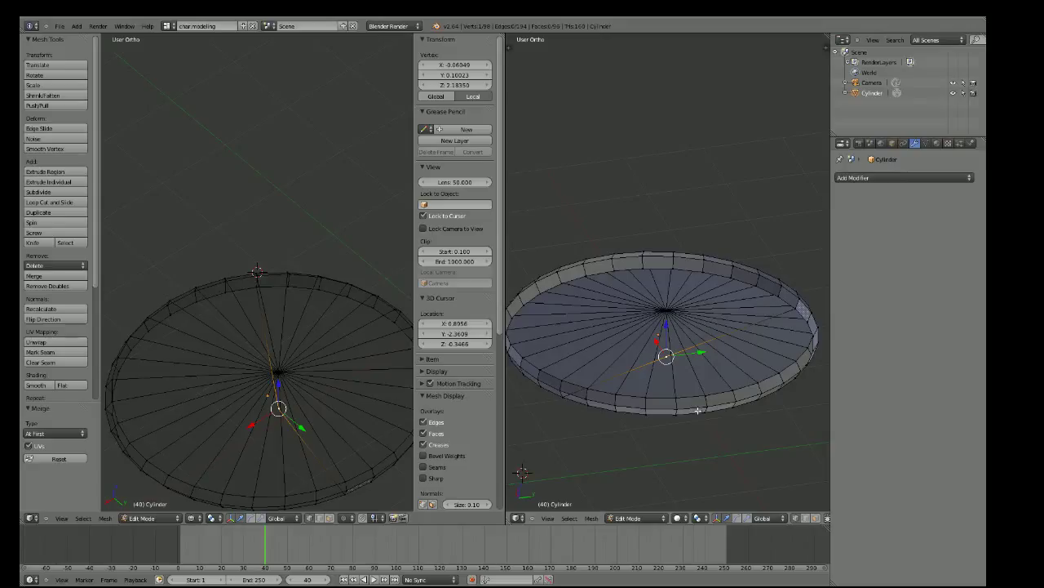
right_click(587, 405)
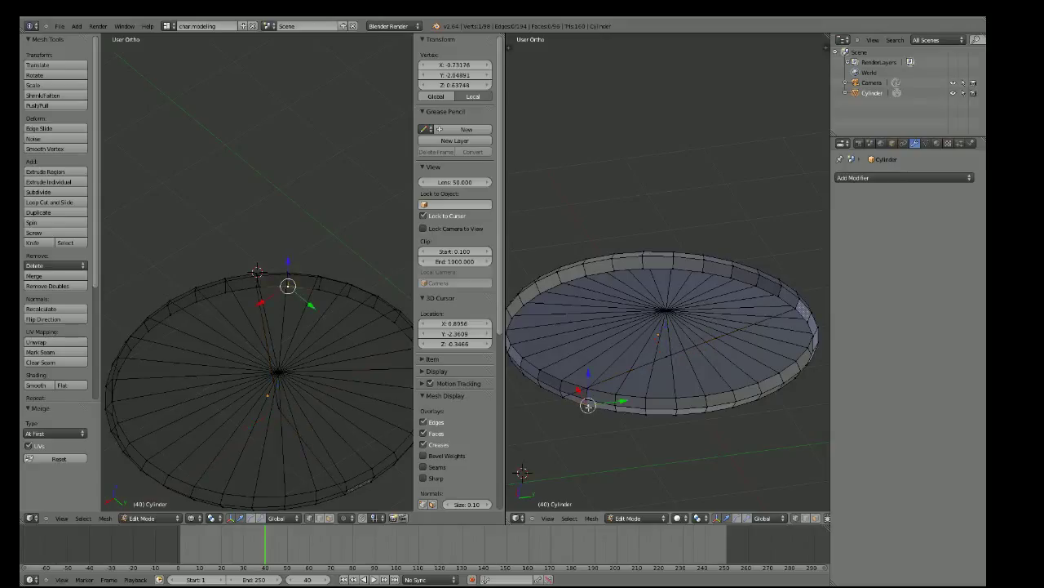
key(e)
click(683, 379)
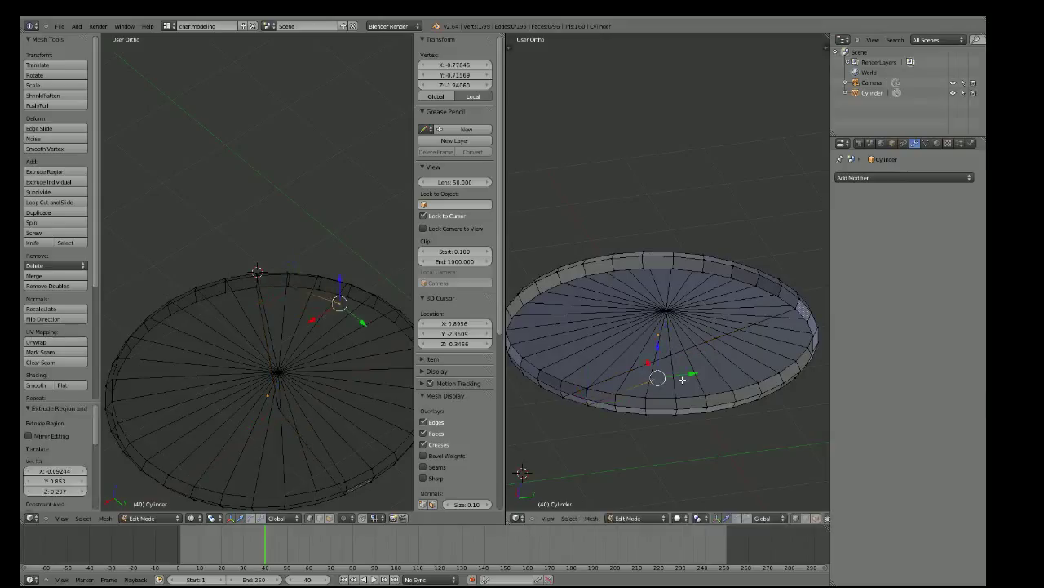
shift+right_click(669, 357)
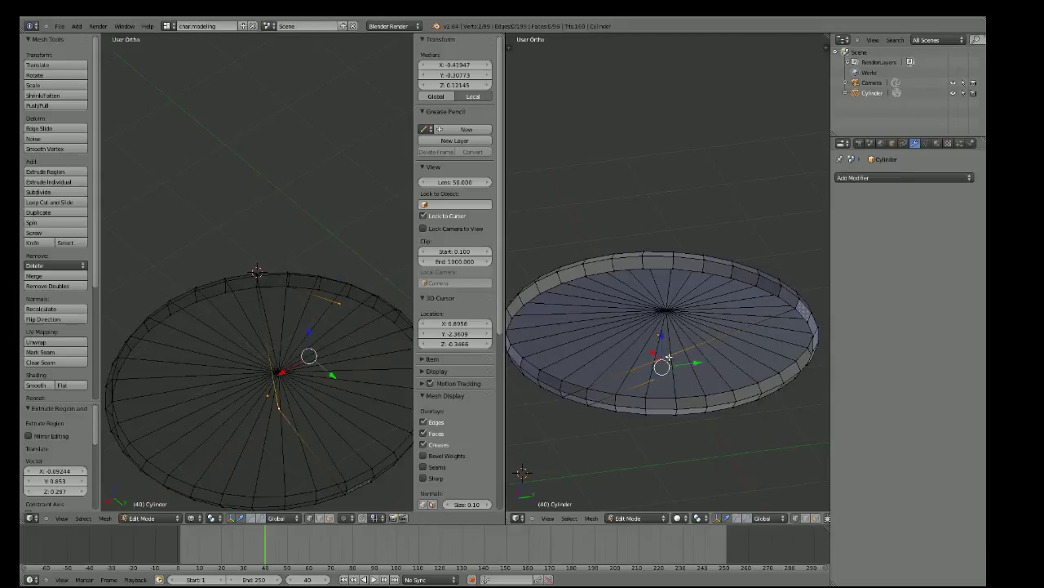
key(alt+m)
click(676, 379)
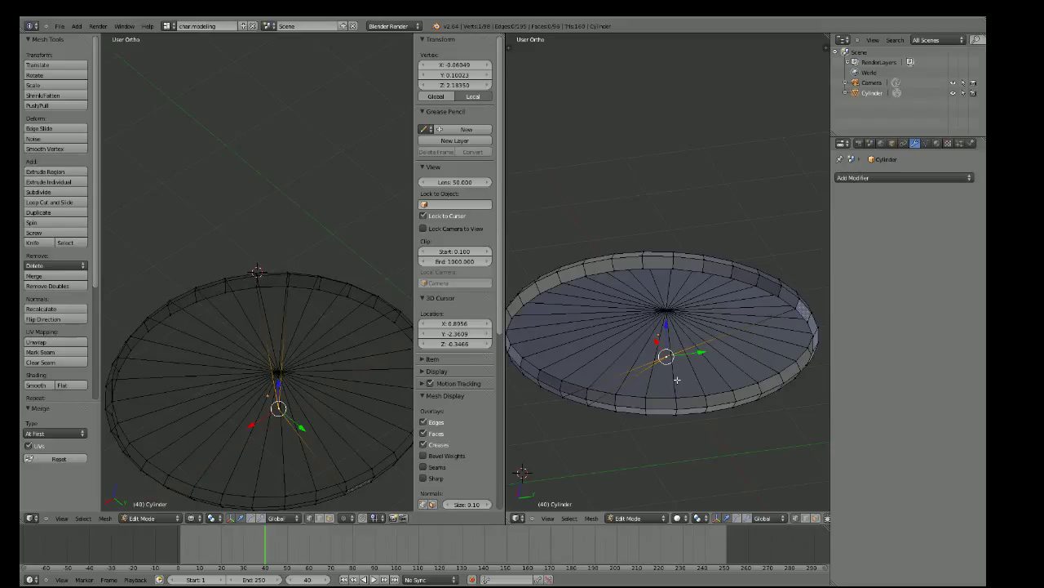
Add two more front-rim spokes, merging each extruded vertex At First into the centre
right_click(616, 410)
key(e)
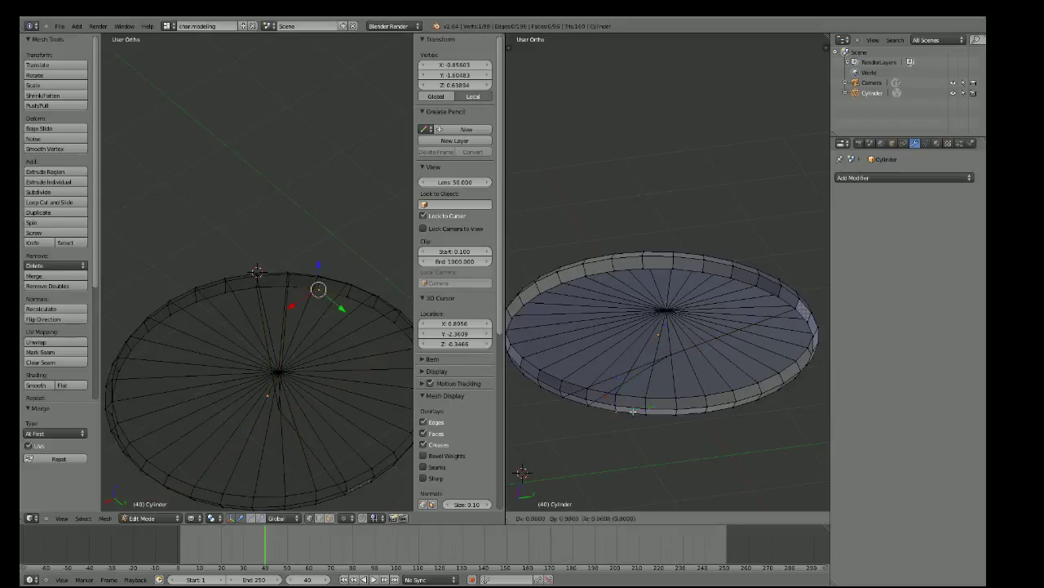
click(718, 451)
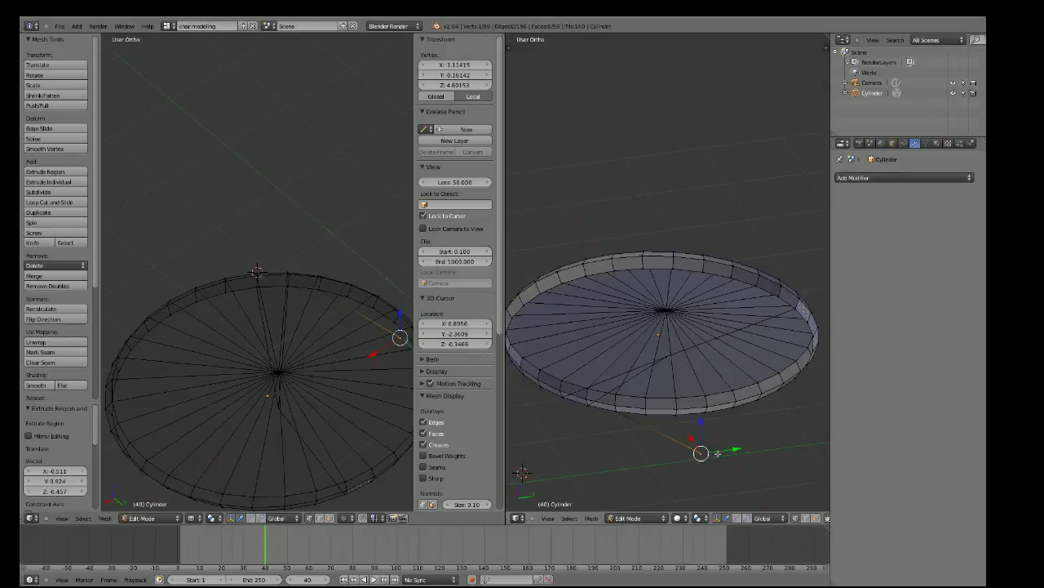
shift+right_click(666, 356)
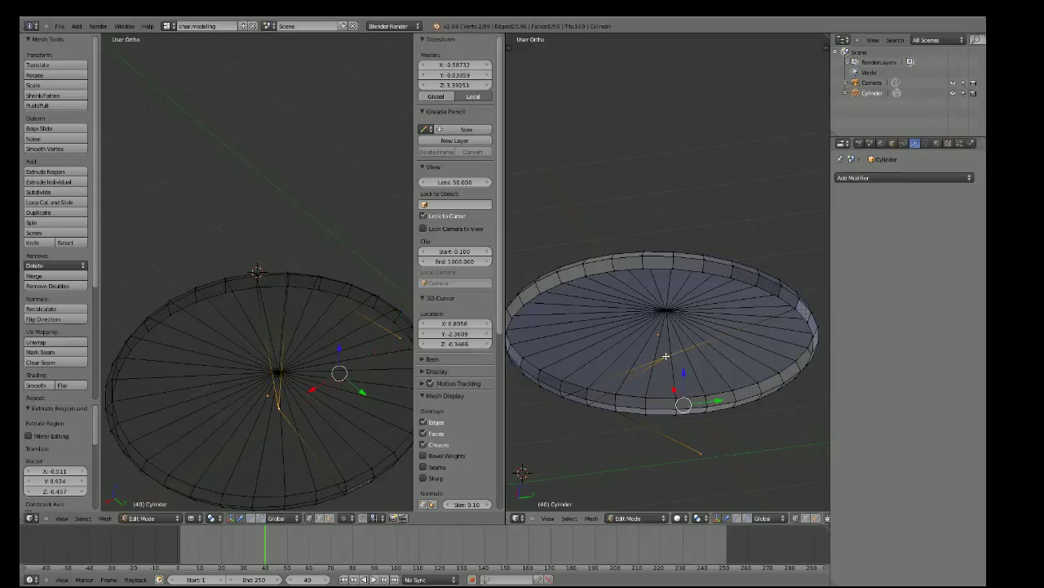
key(alt+m)
click(688, 372)
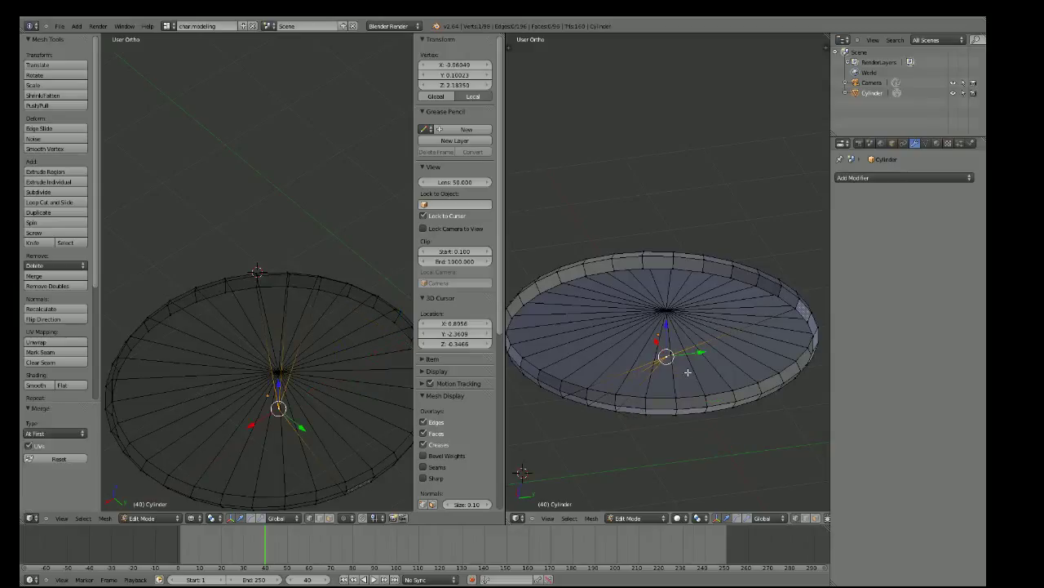
right_click(645, 413)
key(e)
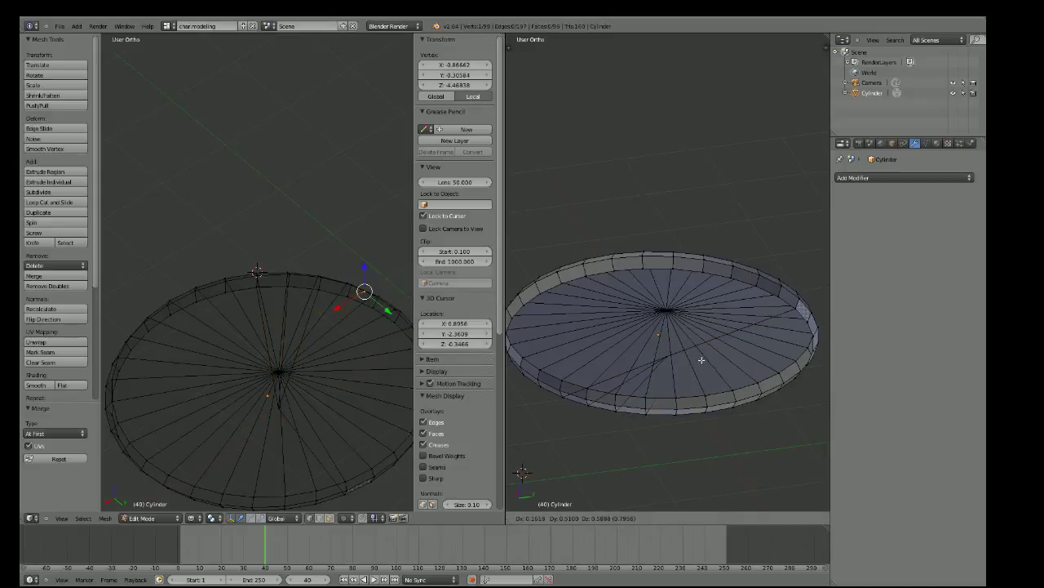
click(701, 359)
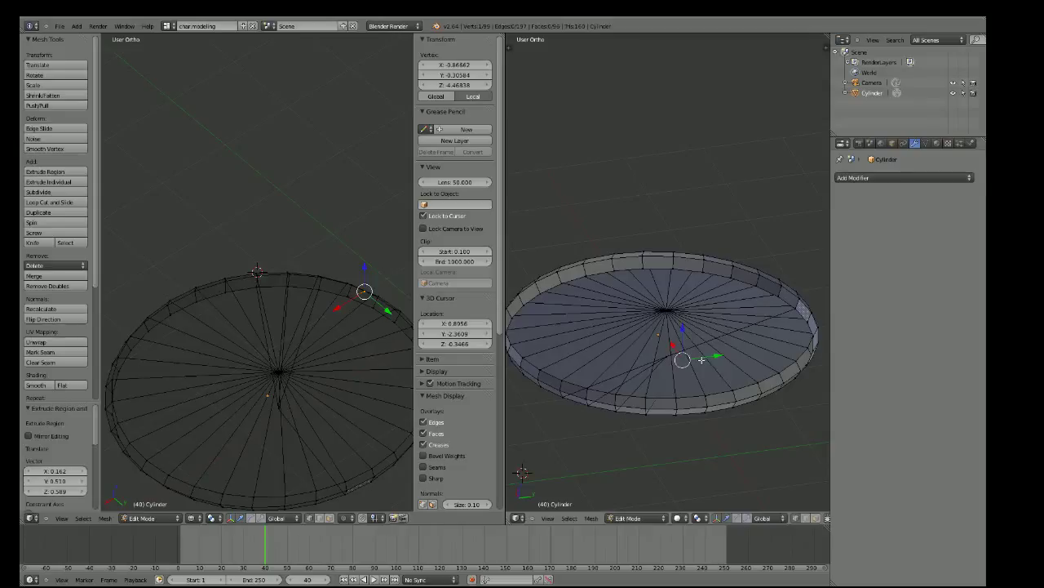
shift+right_click(667, 357)
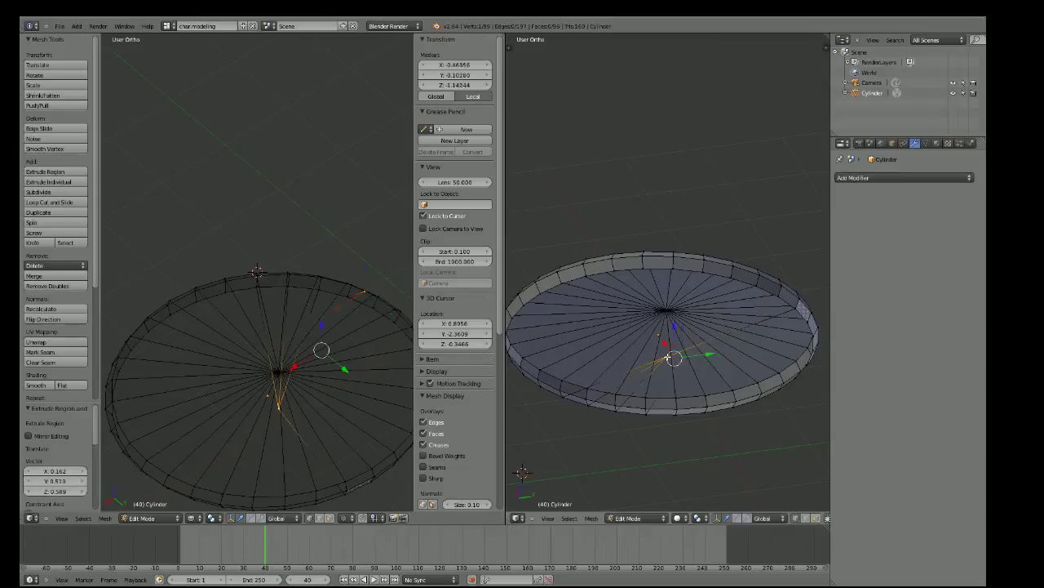
key(alt+m)
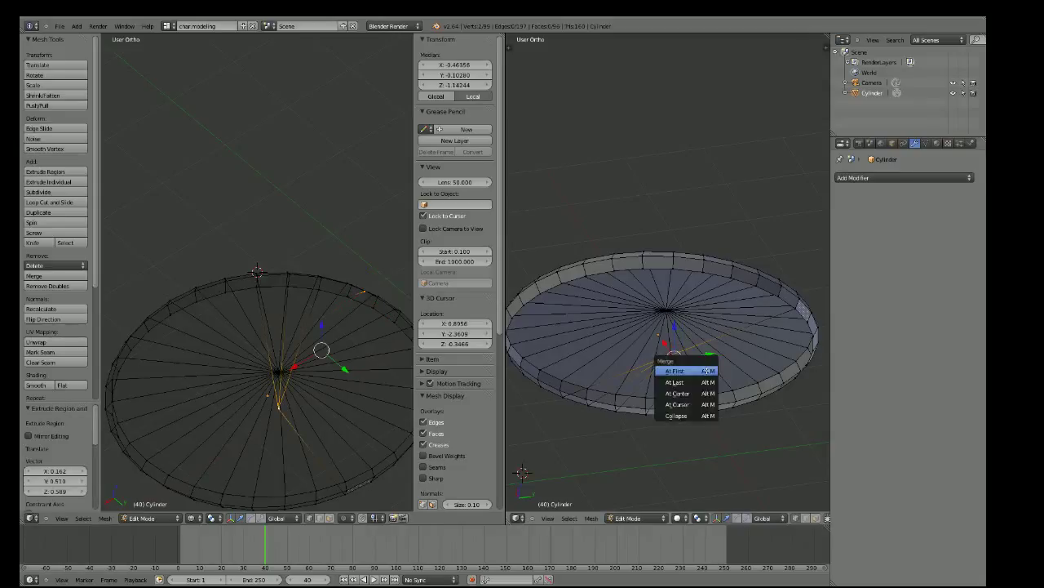
click(667, 365)
middle_drag(667, 364, 688, 428)
Return the left view to solid shading from above, zoom the right view onto the top, and select a rim vertex
mouse_move(343, 326)
middle_down()
mouse_move(317, 169)
mouse_move(326, 187)
mouse_move(324, 175)
middle_up()
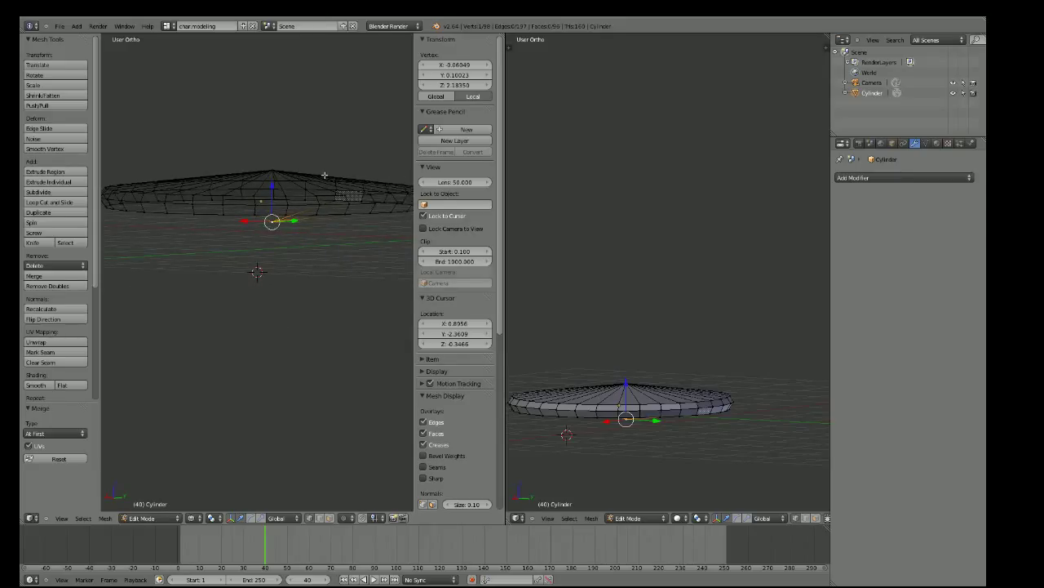
key(z)
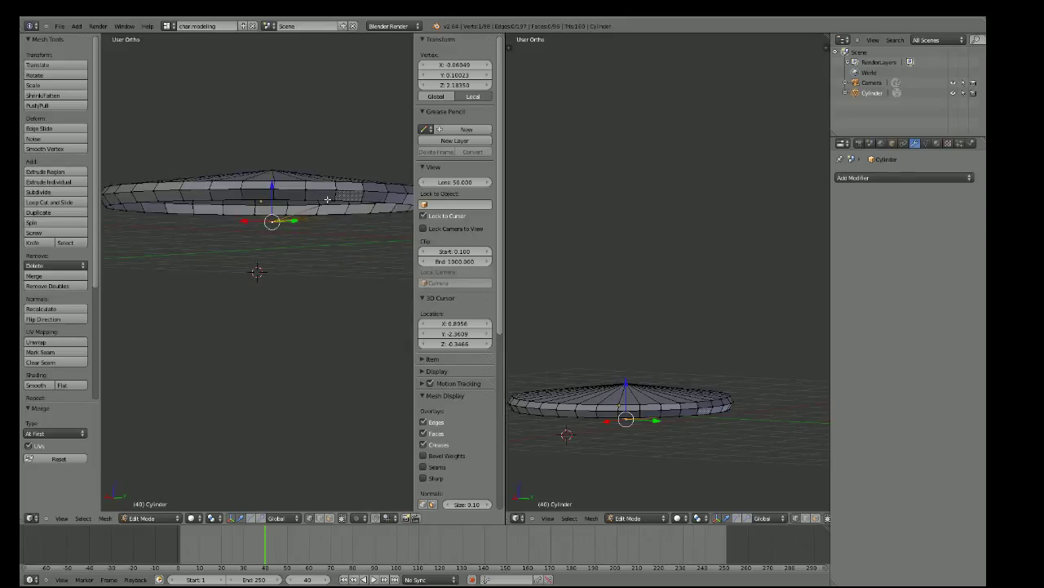
middle_drag(327, 199, 306, 221)
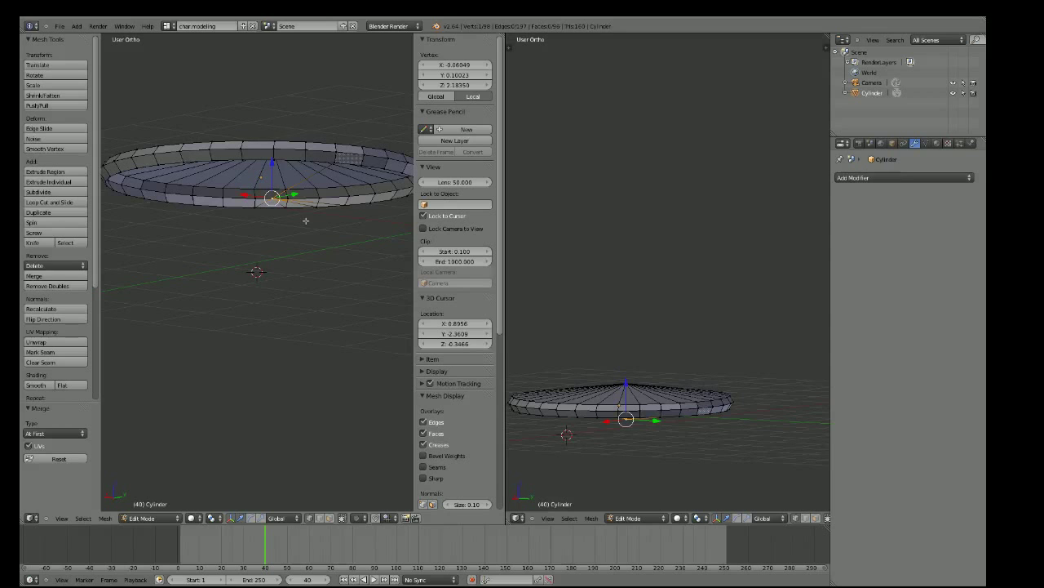
mouse_move(567, 436)
middle_down()
mouse_move(667, 413)
mouse_move(666, 382)
mouse_move(675, 385)
middle_up()
scroll(667, 383, up, 2)
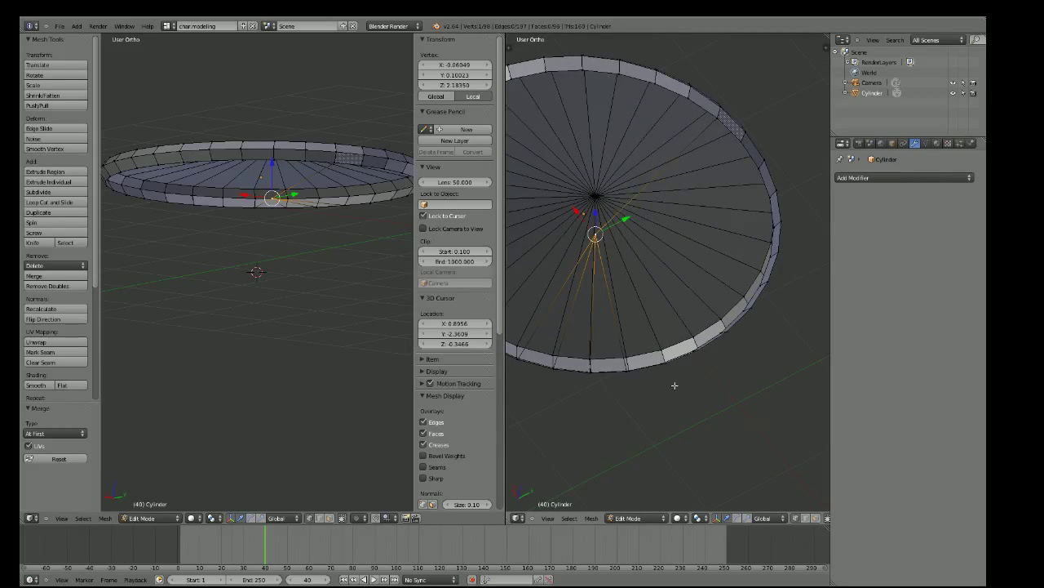
right_click(665, 362)
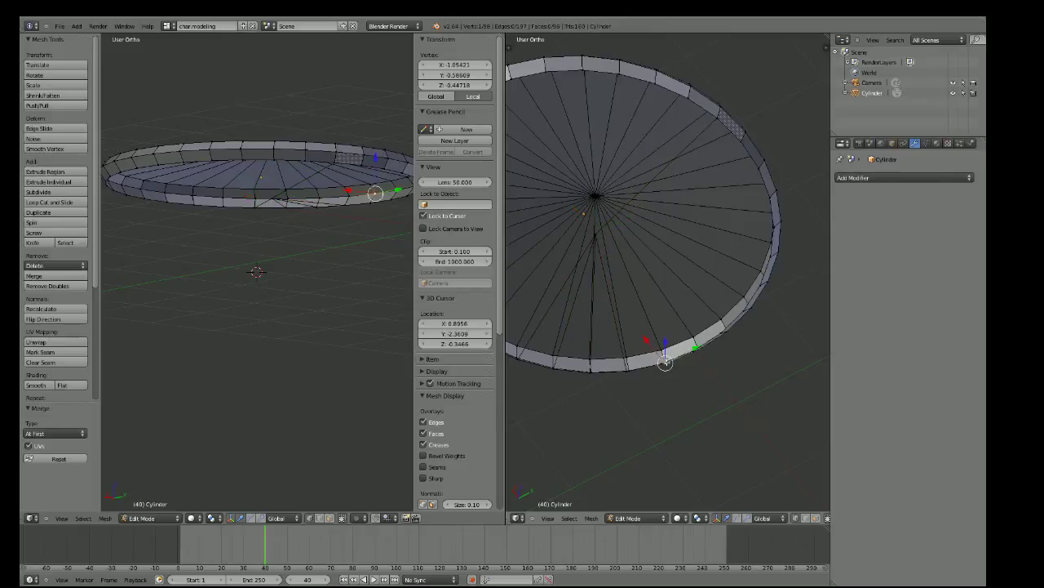
Extrude the rim vertex and merge it At First into the centre vertex
key(e)
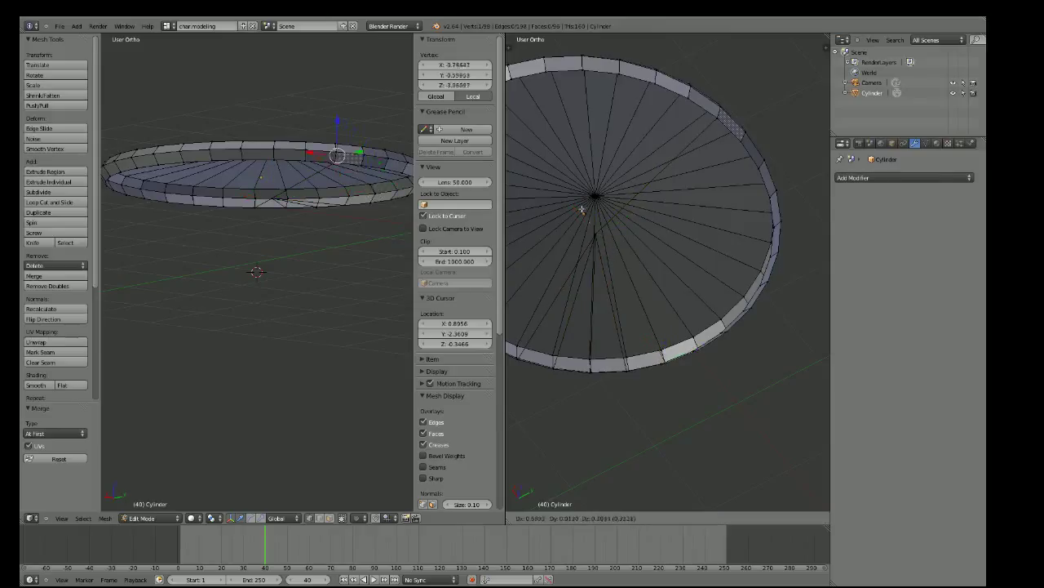
click(665, 380)
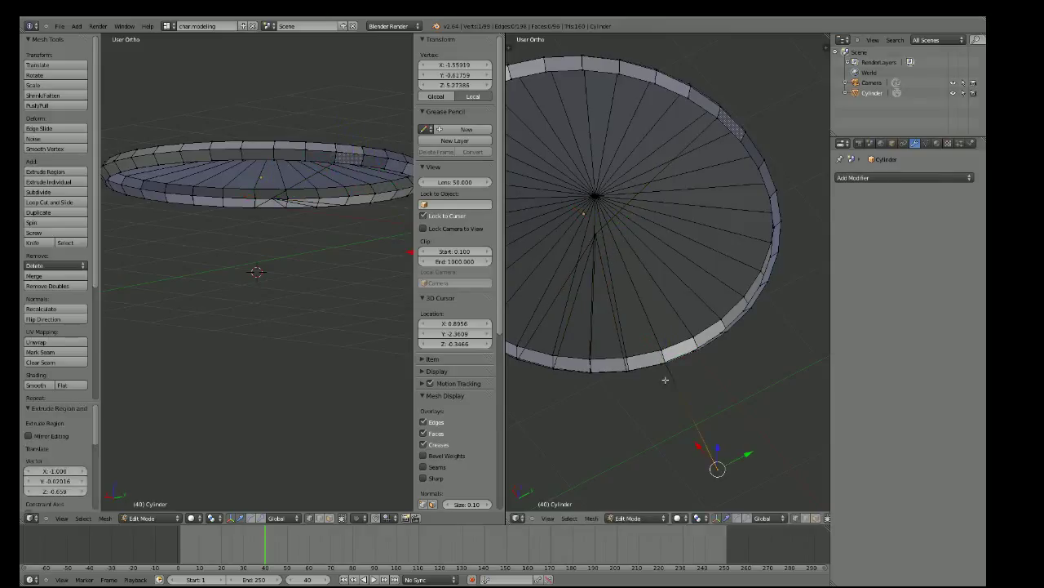
shift+right_click(596, 237)
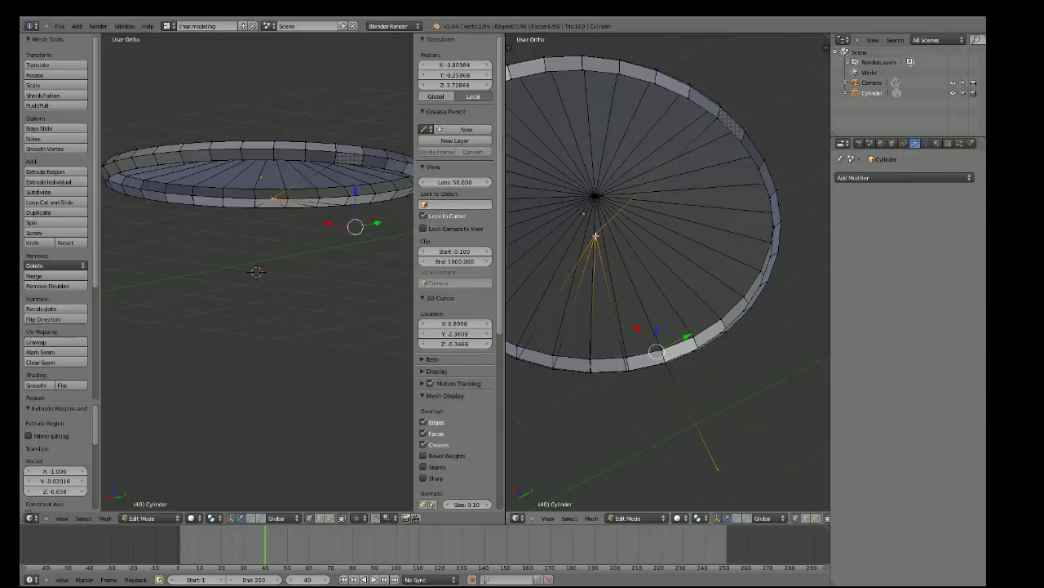
key(alt+m)
click(657, 285)
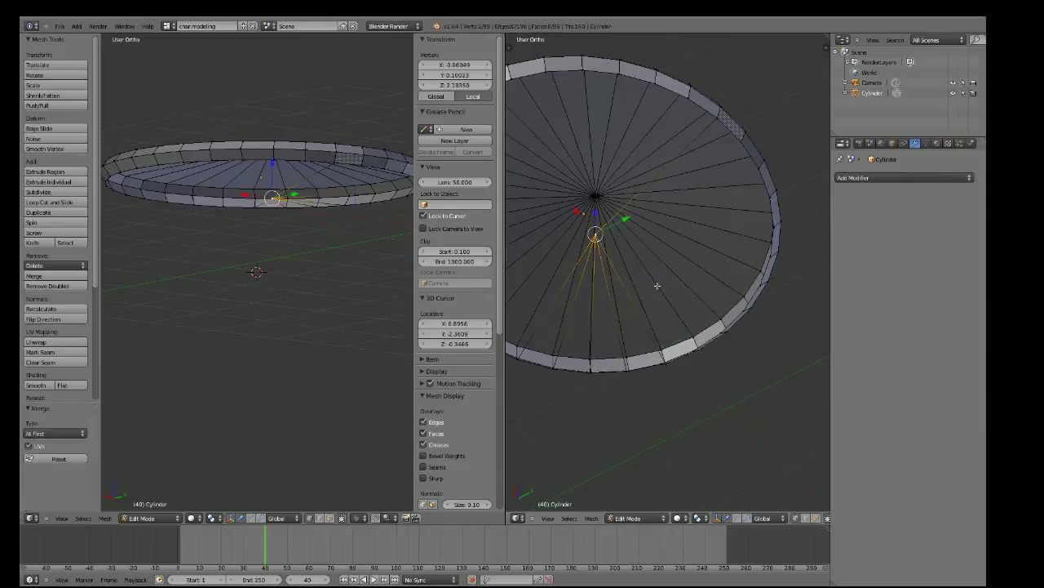
Lower an outer rim vertex slightly along Z, then select another rim vertex and place the 3D cursor
right_click(700, 345)
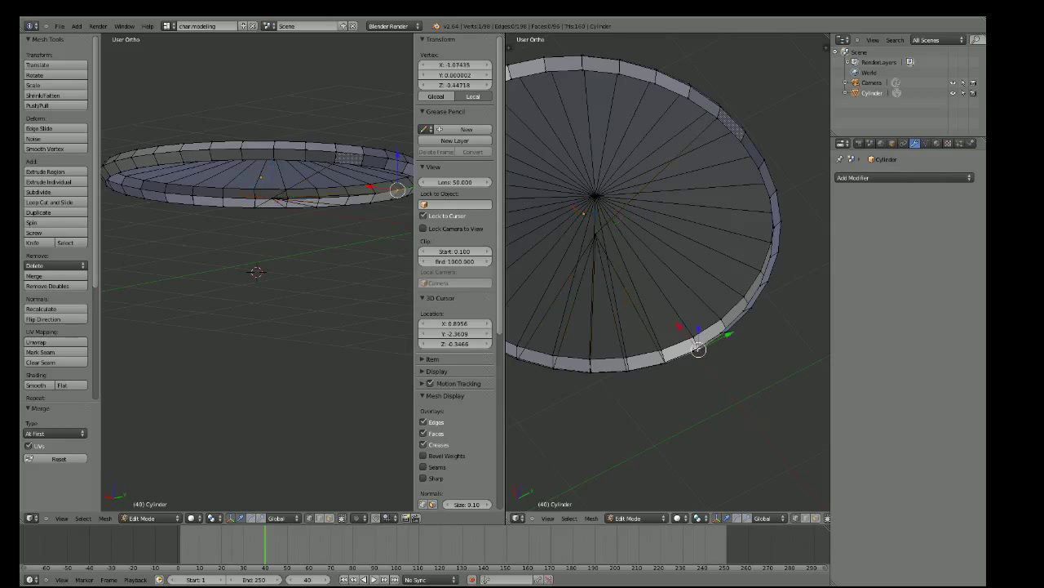
mouse_move(700, 345)
middle_down()
mouse_move(663, 429)
mouse_move(669, 326)
mouse_move(625, 287)
mouse_move(552, 386)
middle_up()
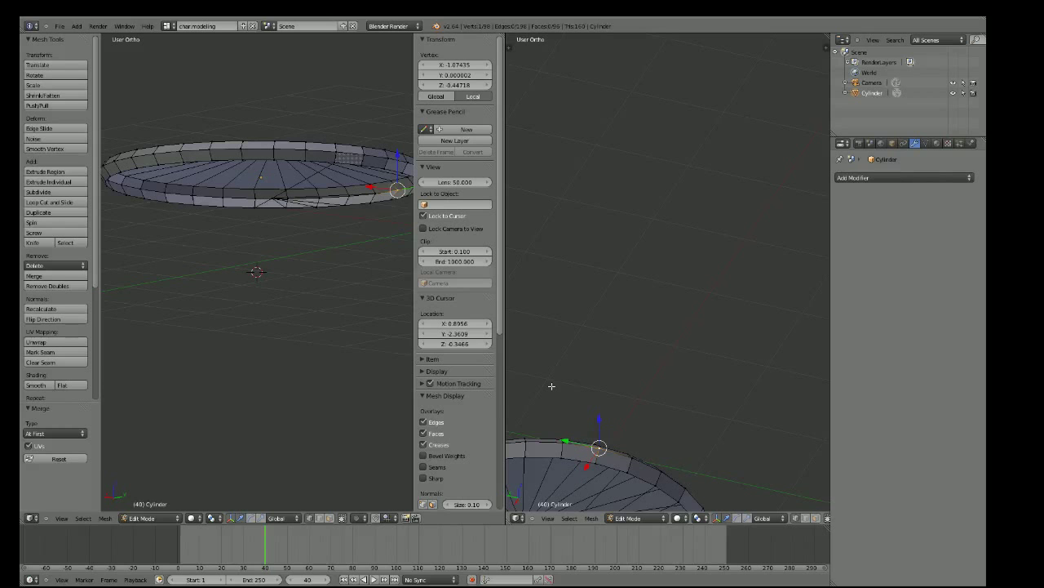
drag(599, 424, 595, 462)
middle_drag(596, 463, 652, 351)
scroll(635, 368, up, 2)
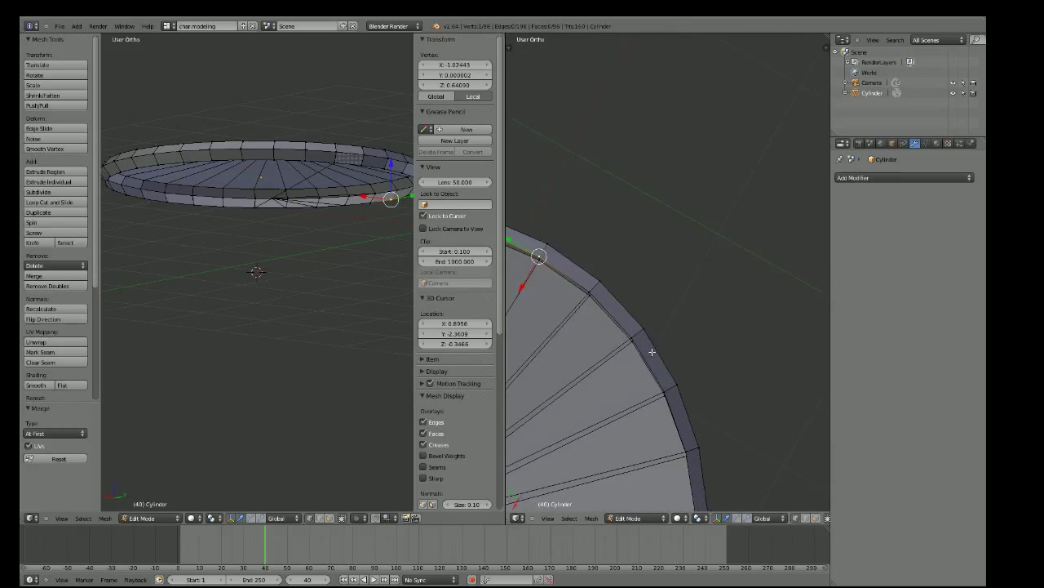
right_click(589, 292)
mouse_move(589, 292)
middle_down()
mouse_move(613, 272)
mouse_move(620, 367)
middle_up()
scroll(621, 367, down, 3)
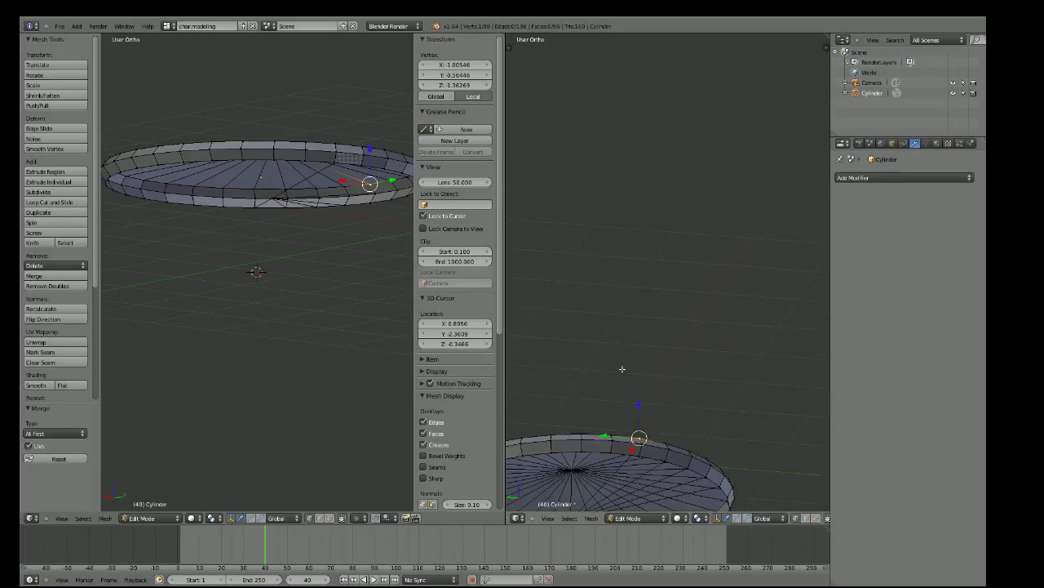
mouse_move(405, 238)
middle_down()
mouse_move(204, 262)
mouse_move(303, 262)
mouse_move(310, 271)
mouse_move(329, 233)
mouse_move(269, 241)
mouse_move(261, 273)
mouse_move(349, 276)
mouse_move(345, 286)
middle_up()
click(310, 270)
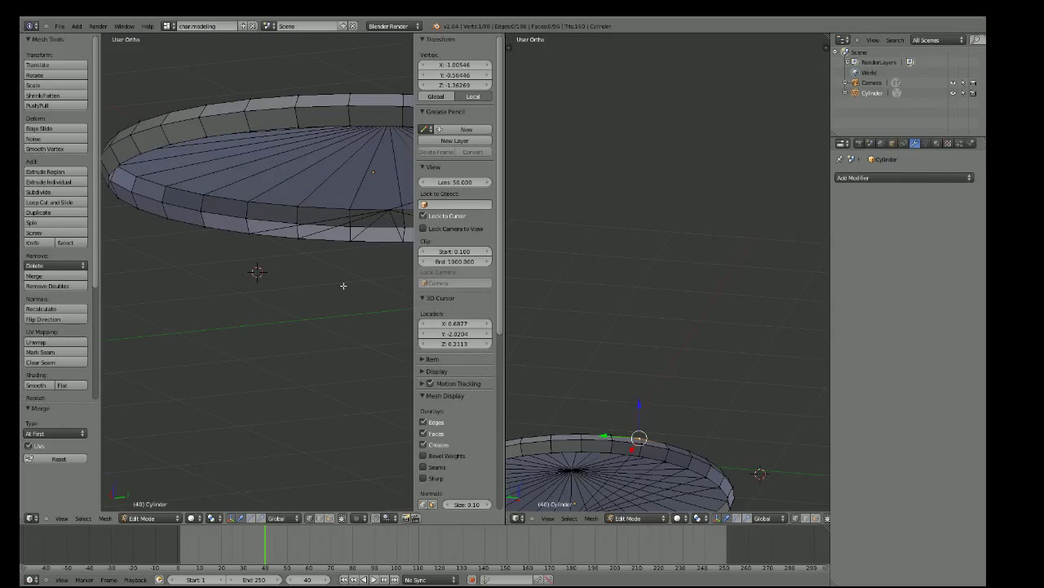
Extrude two rim vertices, one on the left, and merge each At First into the centre vertex
right_click(205, 226)
middle_drag(212, 245, 249, 275)
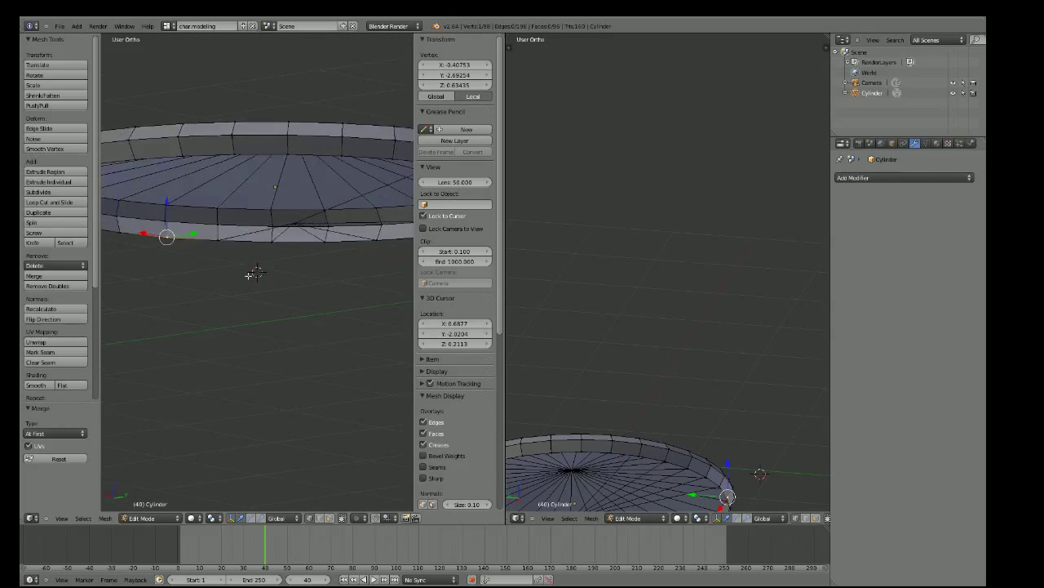
key(e)
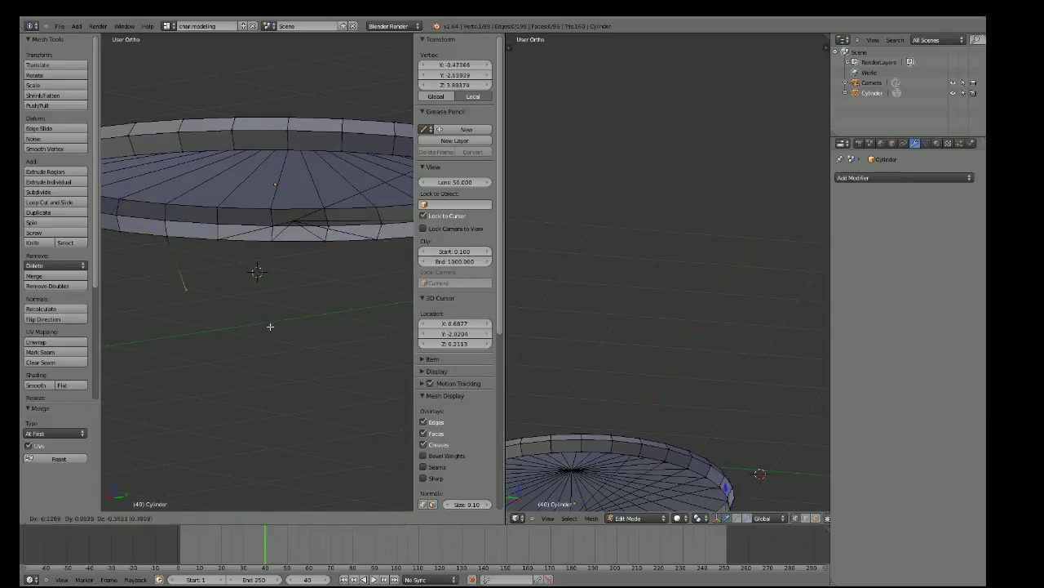
click(270, 326)
shift+right_click(296, 221)
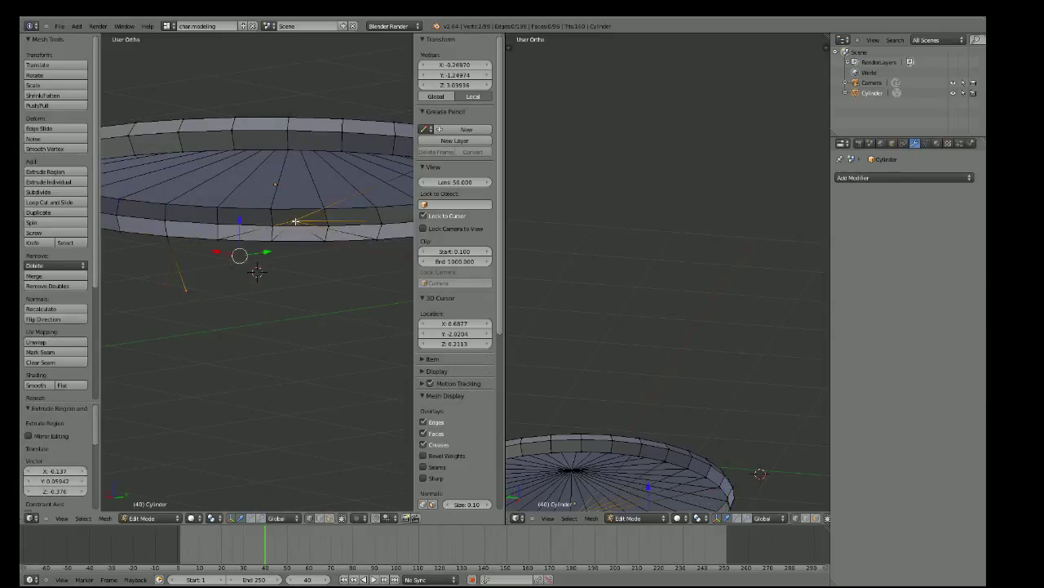
key(alt+m)
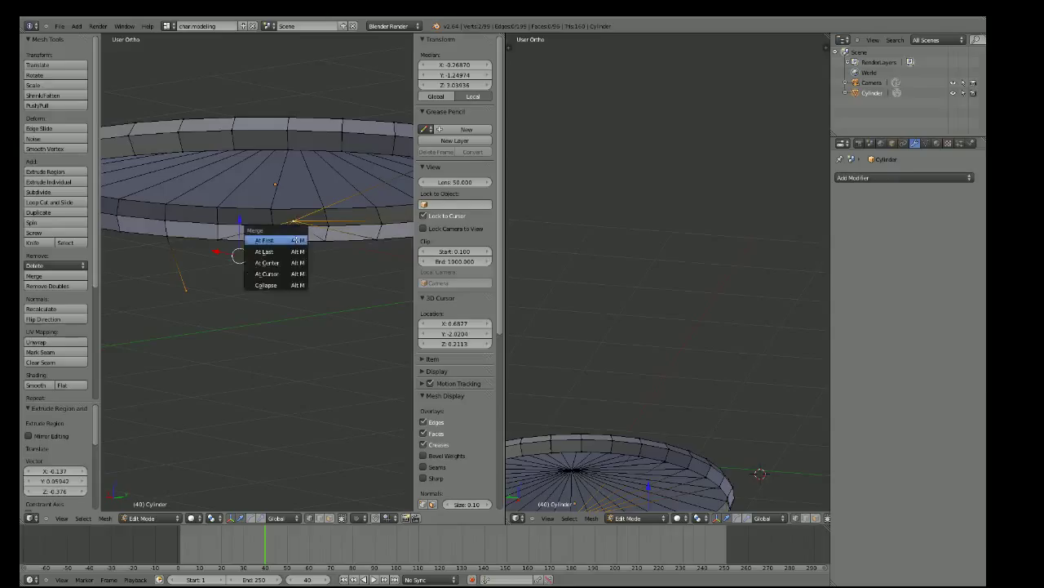
click(290, 243)
middle_drag(290, 242, 195, 269)
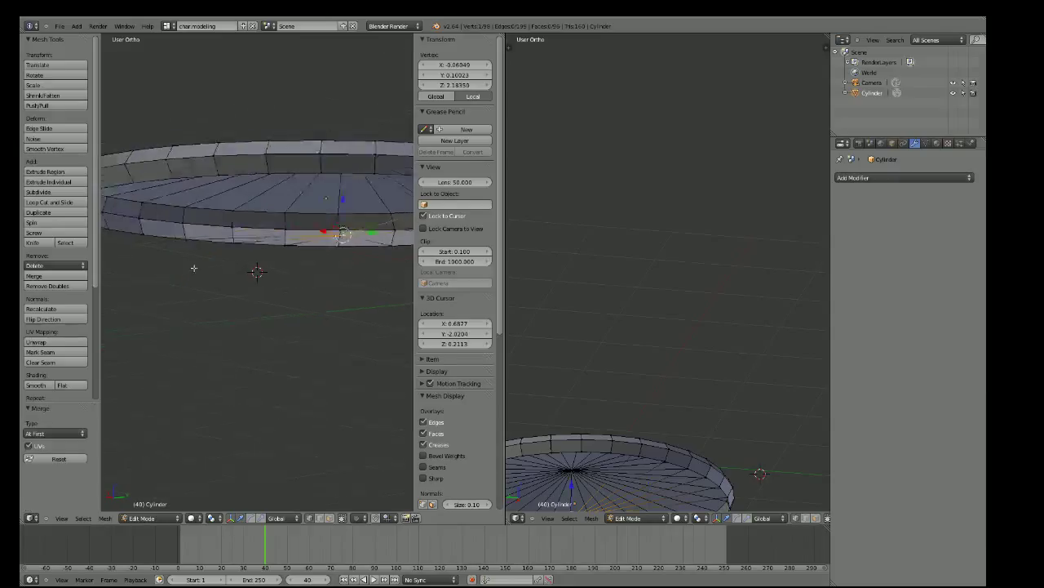
right_click(149, 236)
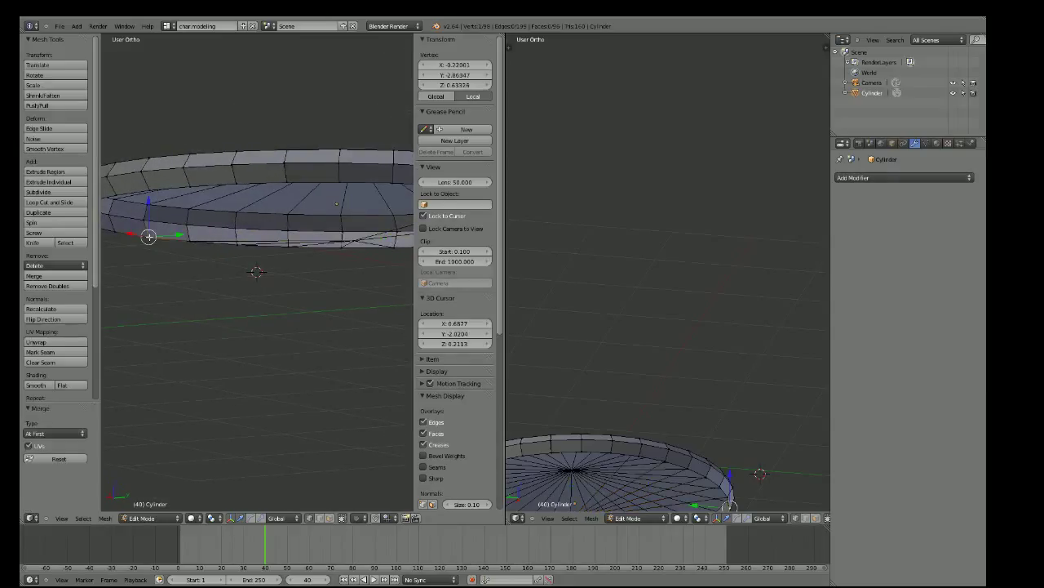
key(e)
click(260, 310)
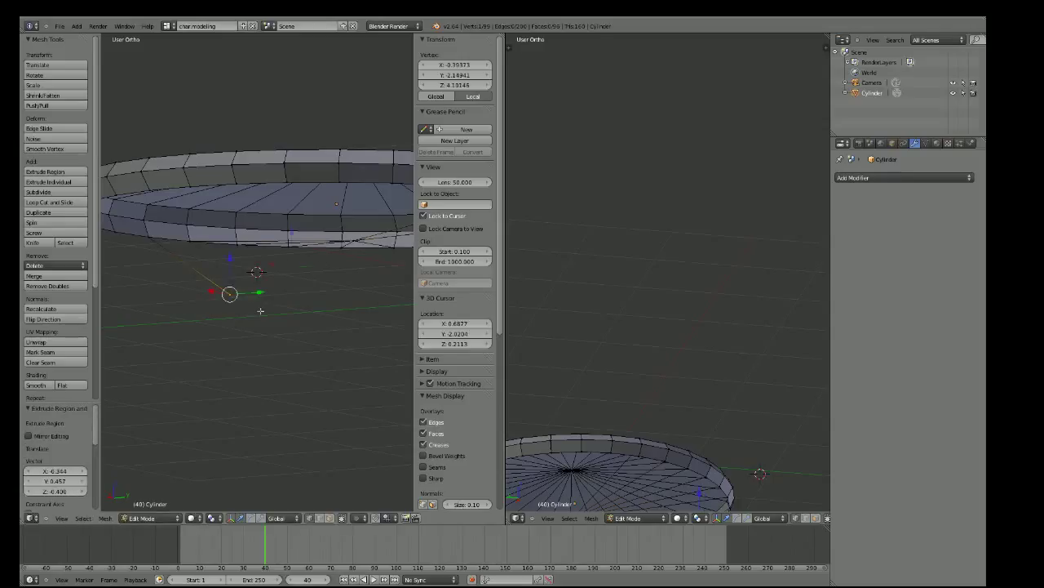
shift+right_click(352, 241)
key(alt+m)
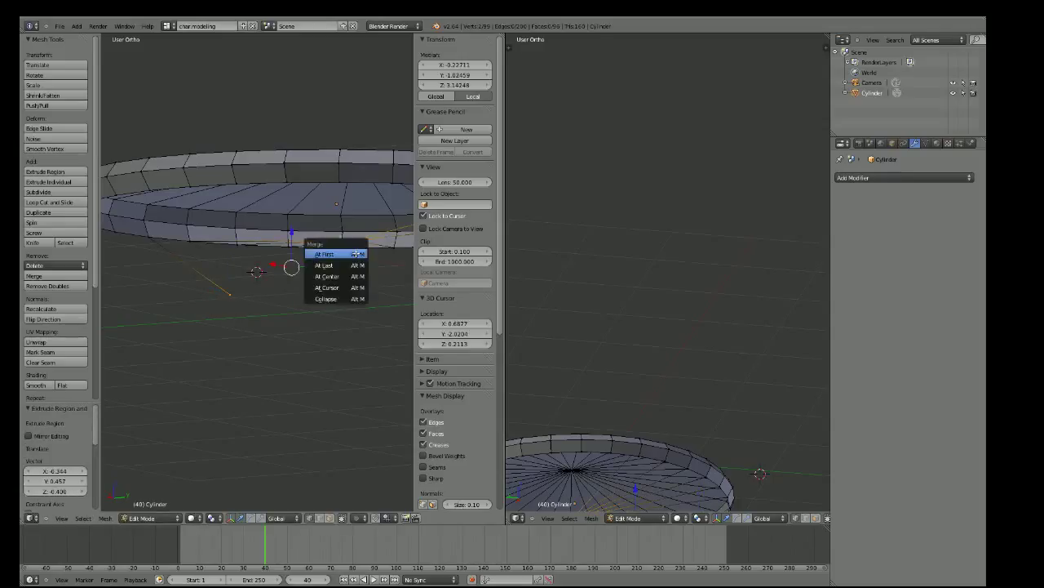
click(355, 252)
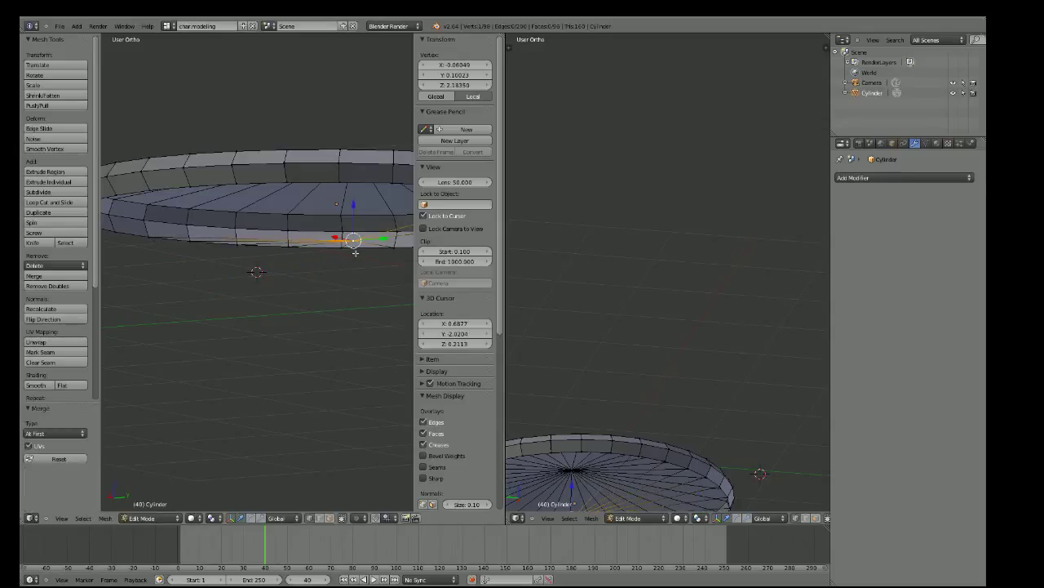
Join one more rim vertex to the centre with an extruded spoke merged At First
right_click(114, 231)
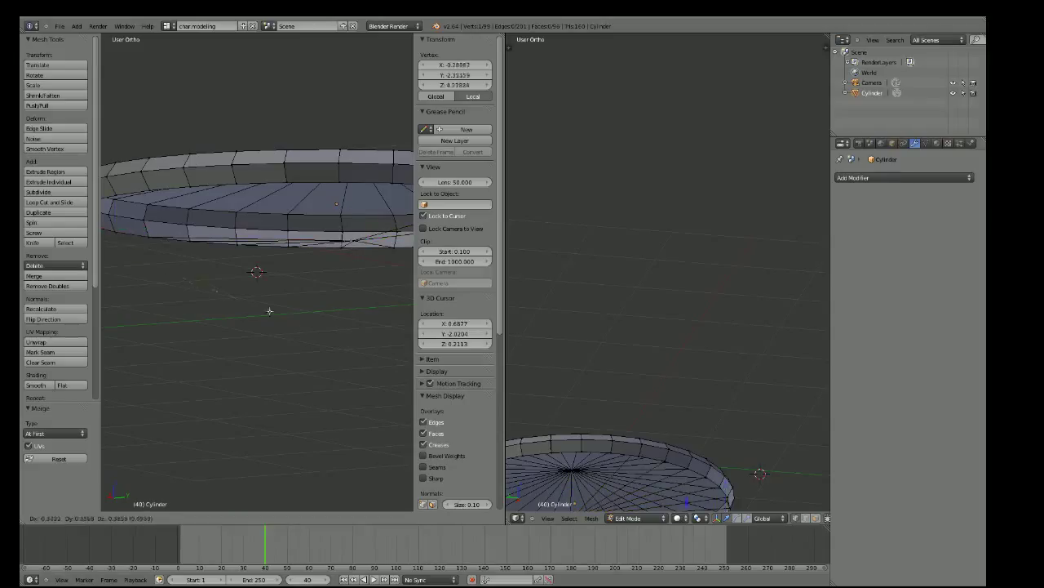
key(e)
click(309, 312)
shift+right_click(354, 242)
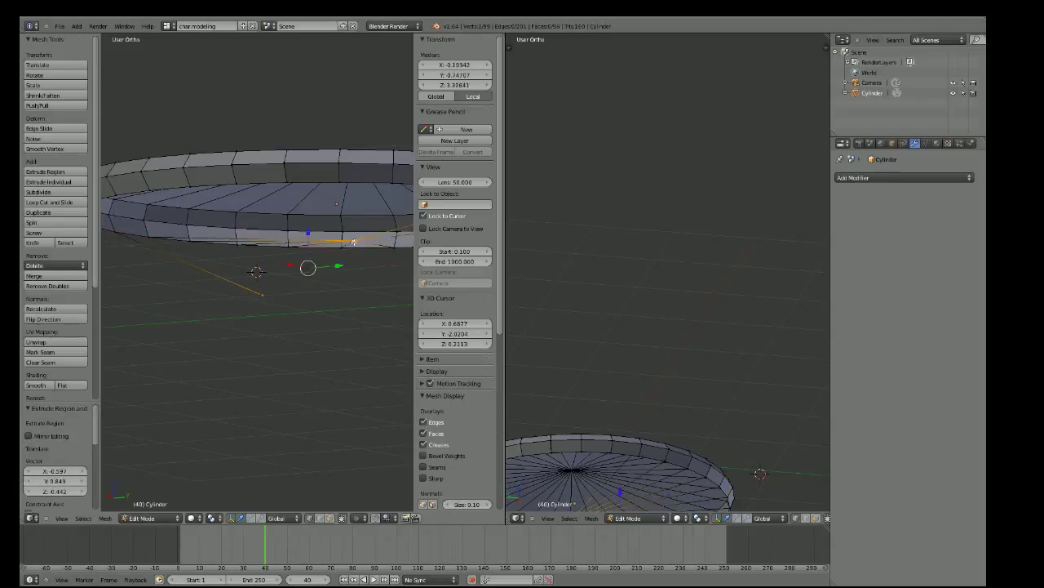
key(alt+m)
click(347, 248)
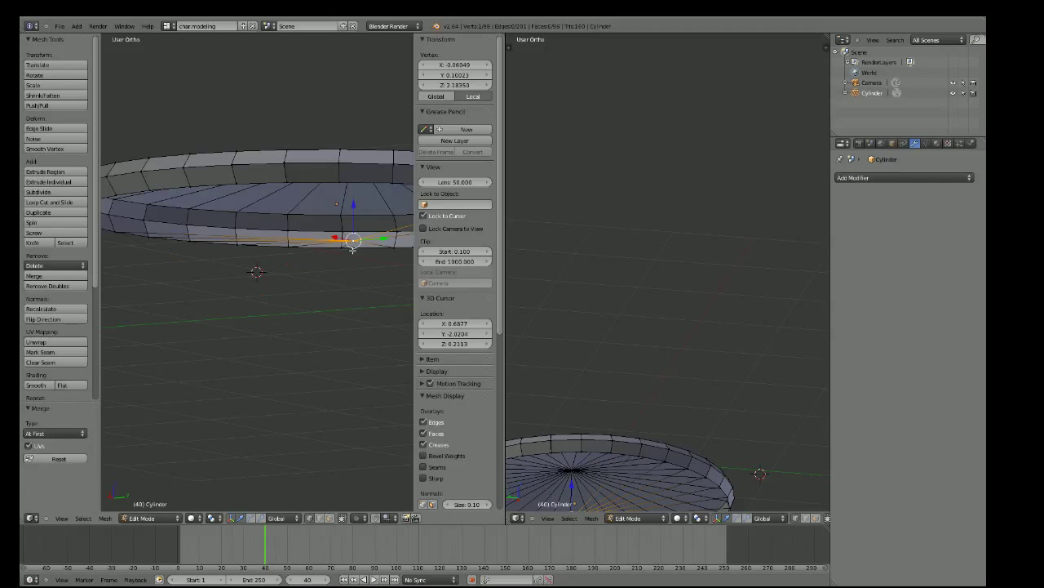
middle_drag(325, 306, 187, 288)
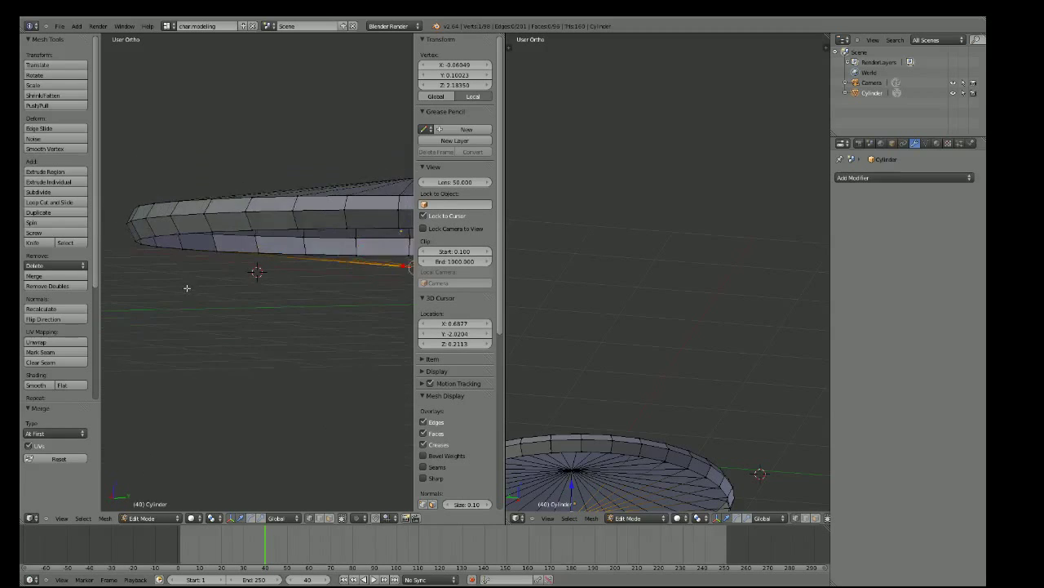
scroll(196, 275, up, 2)
scroll(203, 269, up, 2)
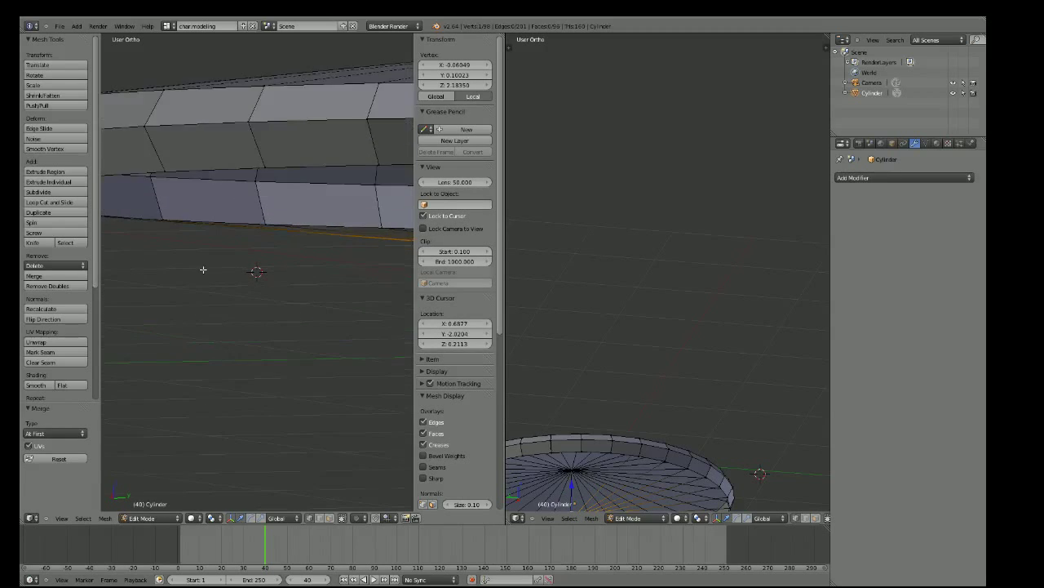
mouse_move(203, 270)
middle_down()
mouse_move(172, 238)
mouse_move(214, 226)
mouse_move(205, 221)
mouse_move(214, 237)
middle_up()
Move a new rim vertex onto the disc's central vertex and merge them At First
right_click(164, 115)
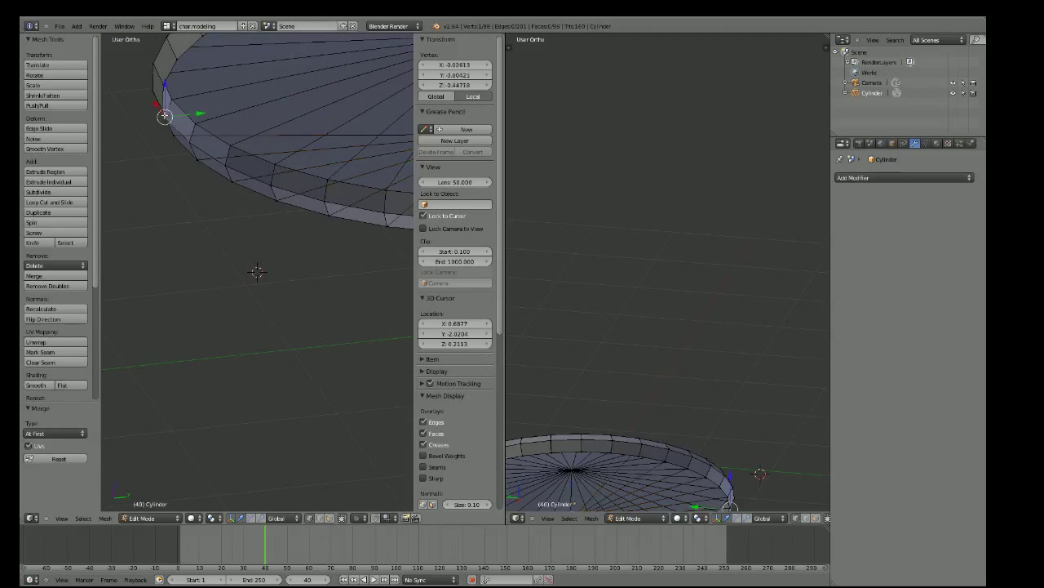
mouse_move(164, 116)
middle_down()
mouse_move(194, 203)
mouse_move(264, 191)
mouse_move(237, 220)
middle_up()
click(305, 365)
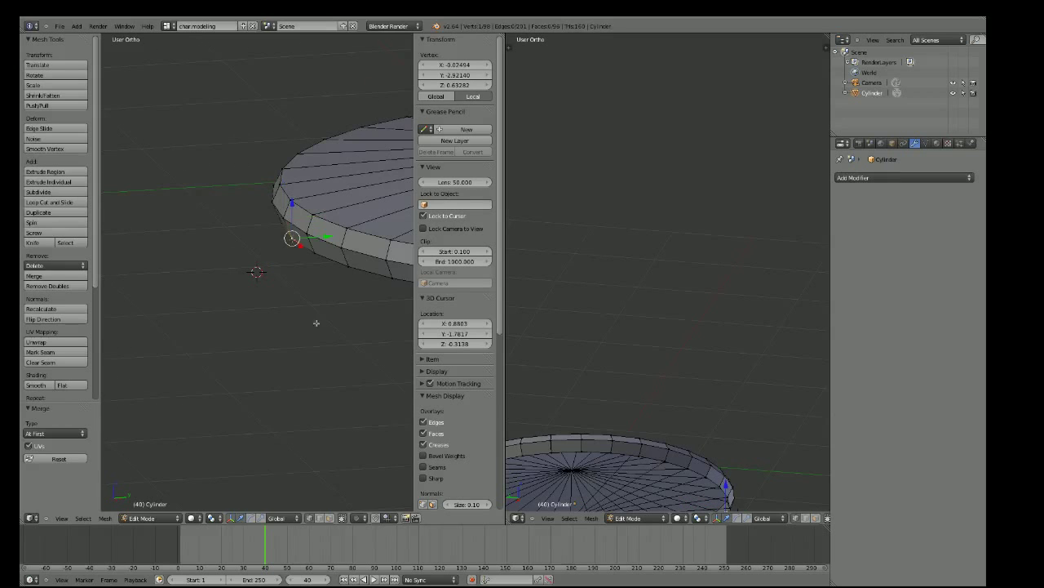
mouse_move(315, 319)
middle_down()
mouse_move(310, 291)
mouse_move(261, 298)
mouse_move(291, 319)
mouse_move(307, 303)
middle_up()
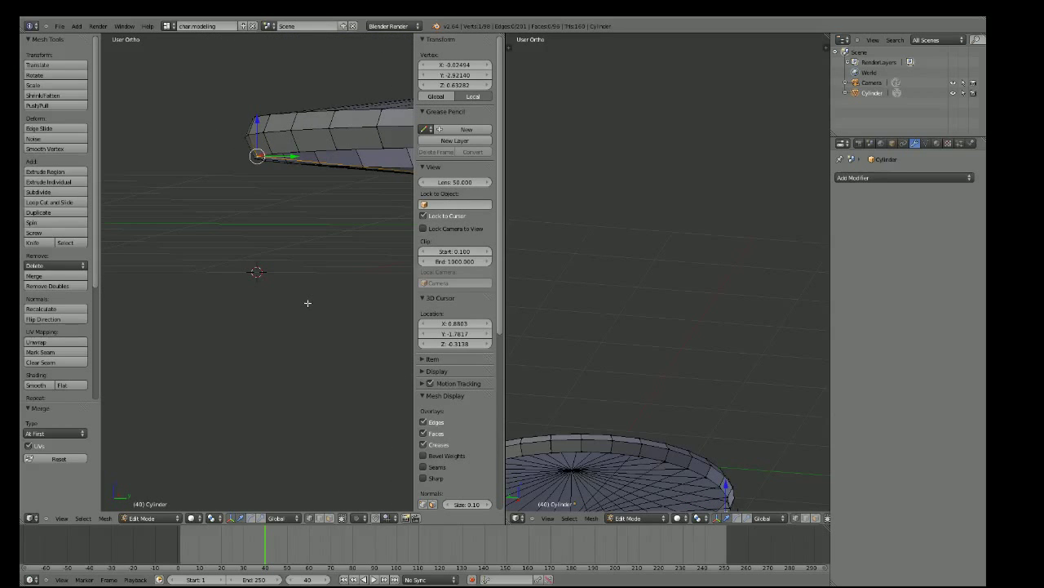
right_click(273, 154)
mouse_move(272, 153)
middle_down()
mouse_move(297, 294)
mouse_move(252, 278)
middle_up()
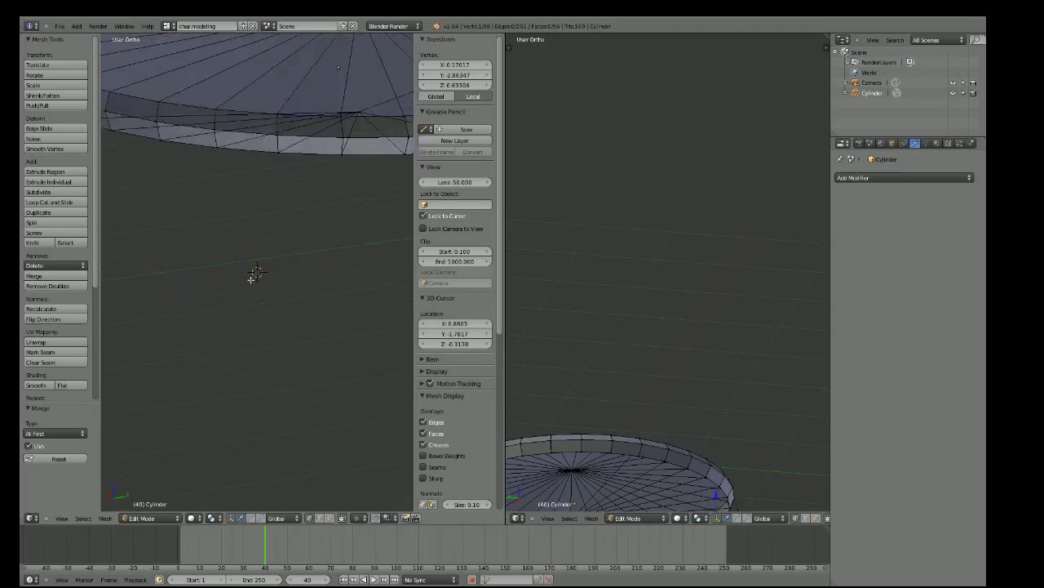
key(g)
click(343, 331)
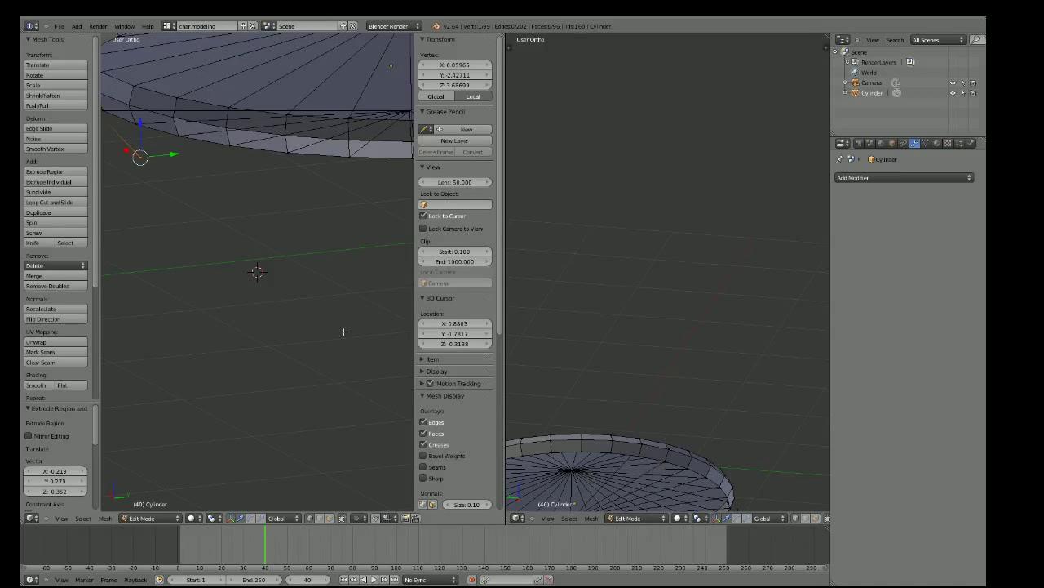
middle_drag(343, 331, 340, 226)
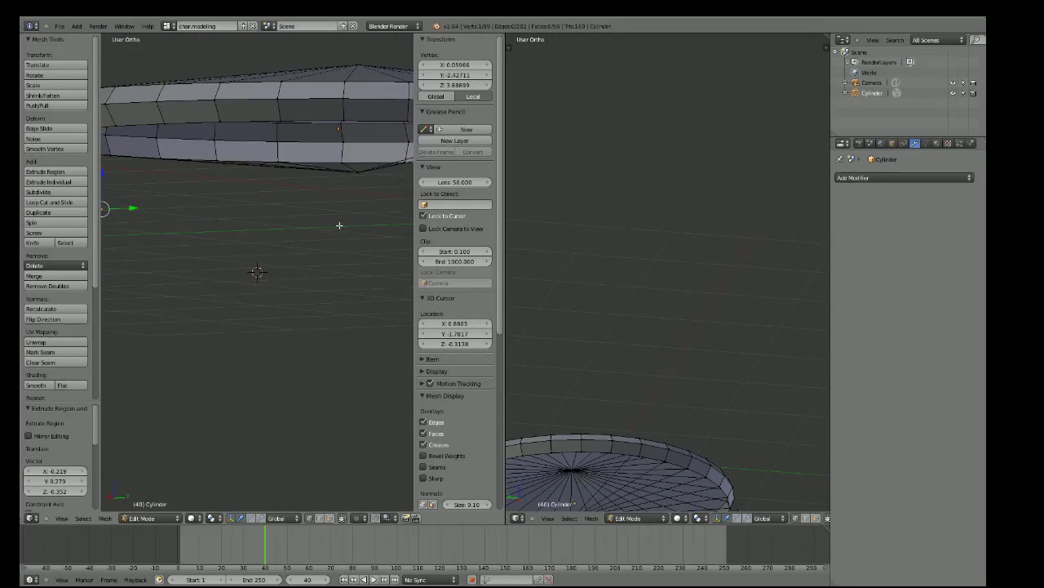
alt+right_click(359, 172)
key(alt+m)
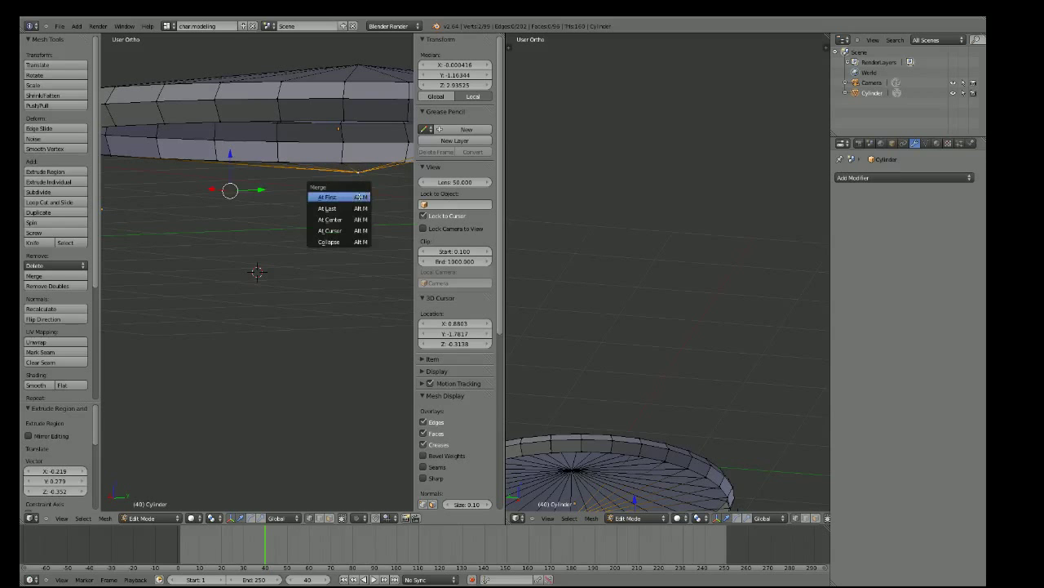
click(343, 194)
mouse_move(356, 193)
middle_down()
mouse_move(337, 220)
mouse_move(340, 237)
mouse_move(212, 150)
middle_up()
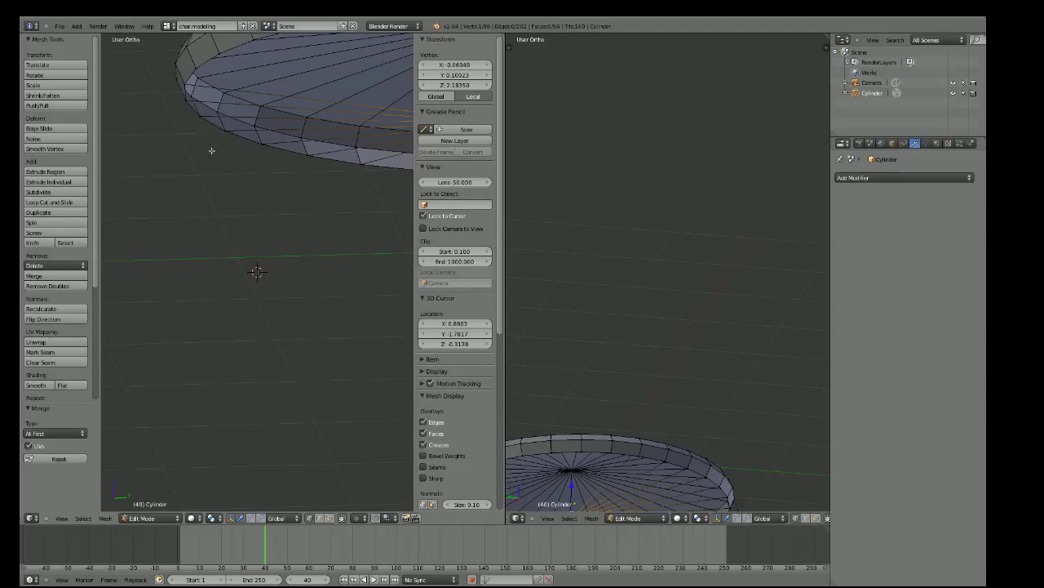
Join a top rim vertex to the centre vertex with an extruded spoke merged At First
right_click(195, 67)
key(e)
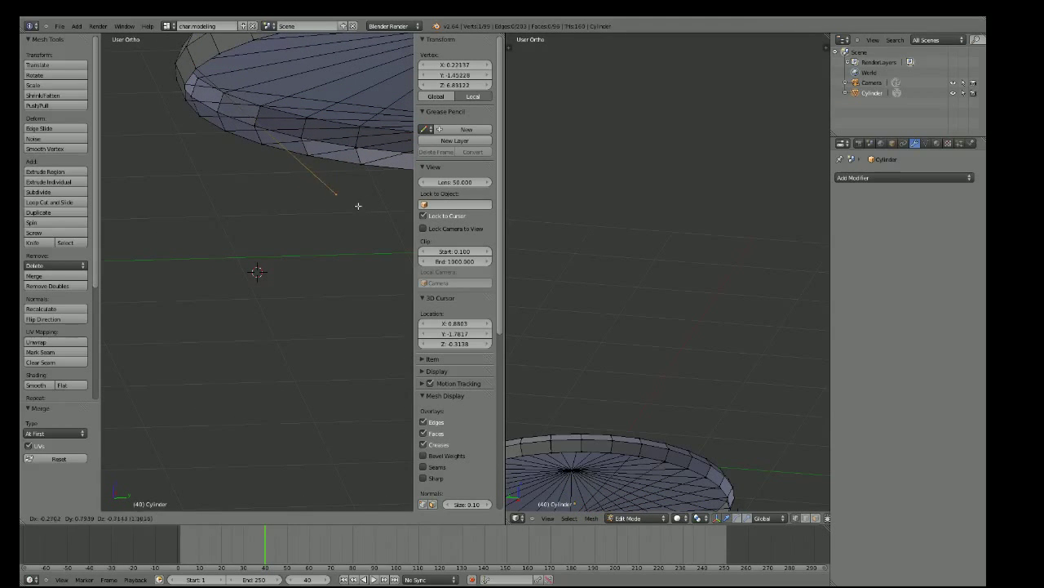
click(359, 213)
mouse_move(362, 226)
middle_down()
mouse_move(341, 240)
mouse_move(327, 233)
middle_up()
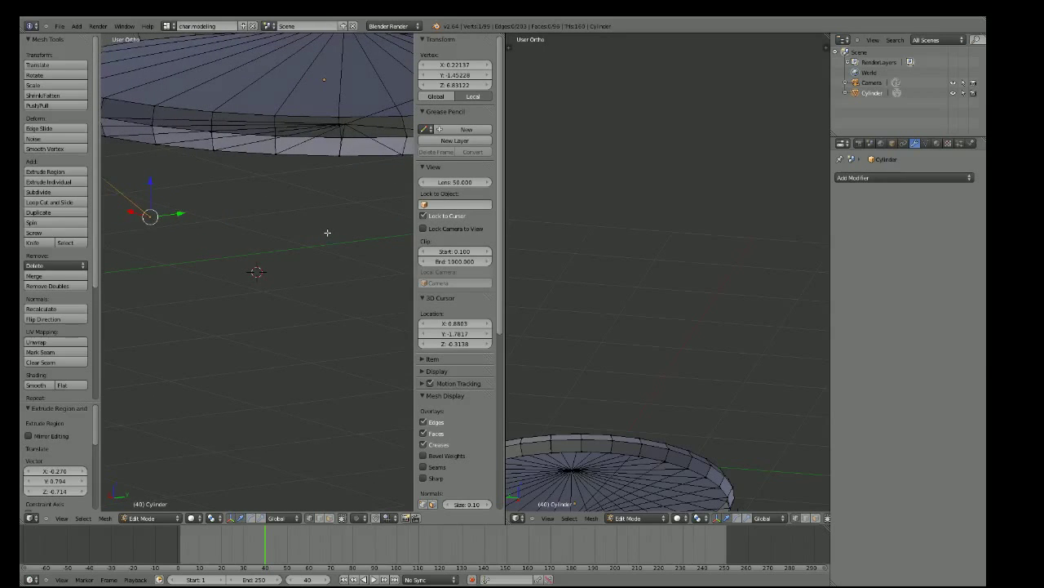
shift+right_click(344, 123)
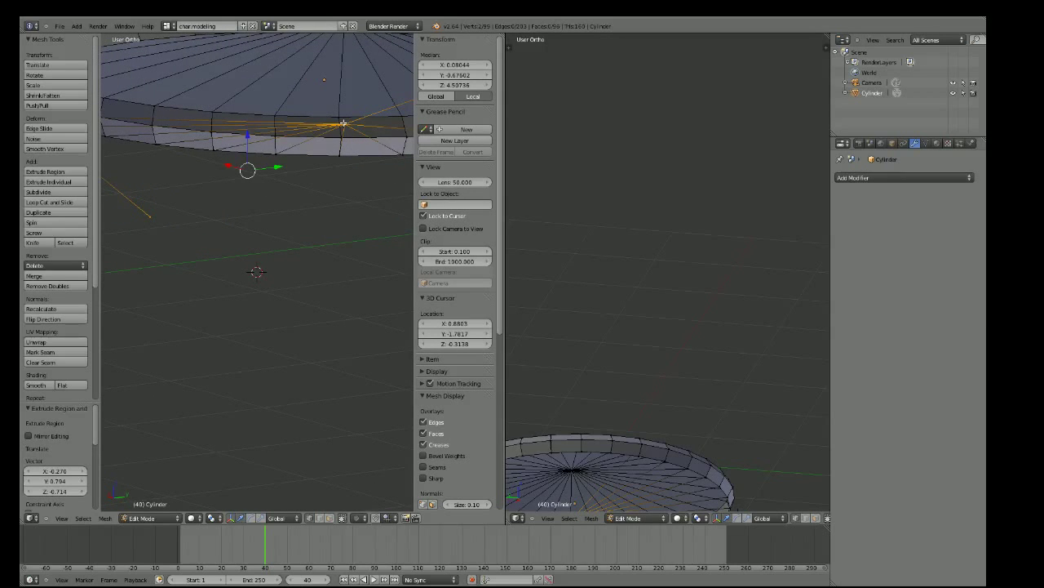
key(alt+m)
click(341, 127)
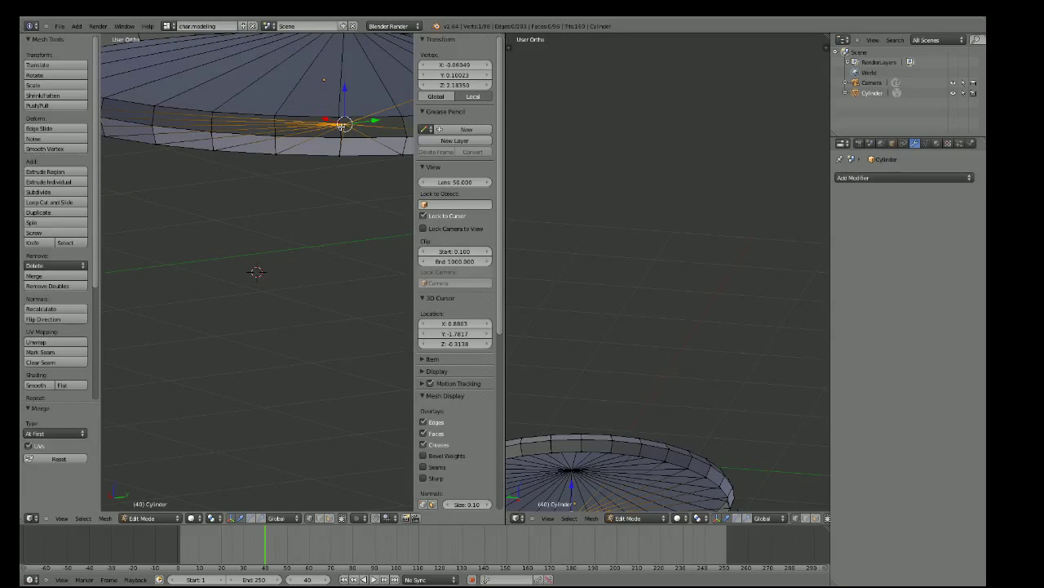
middle_drag(343, 124, 269, 240)
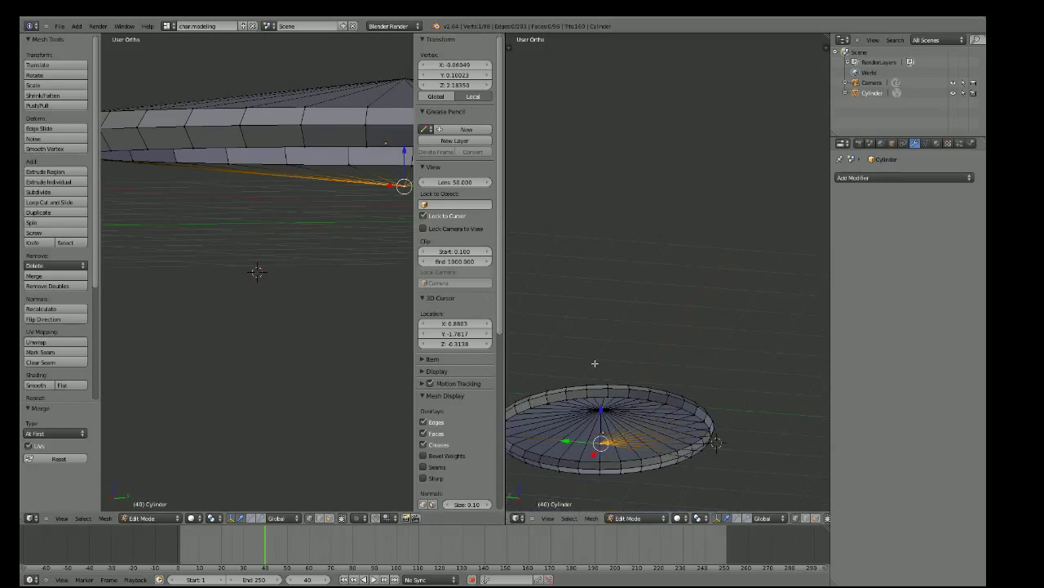
middle_drag(358, 309, 235, 245)
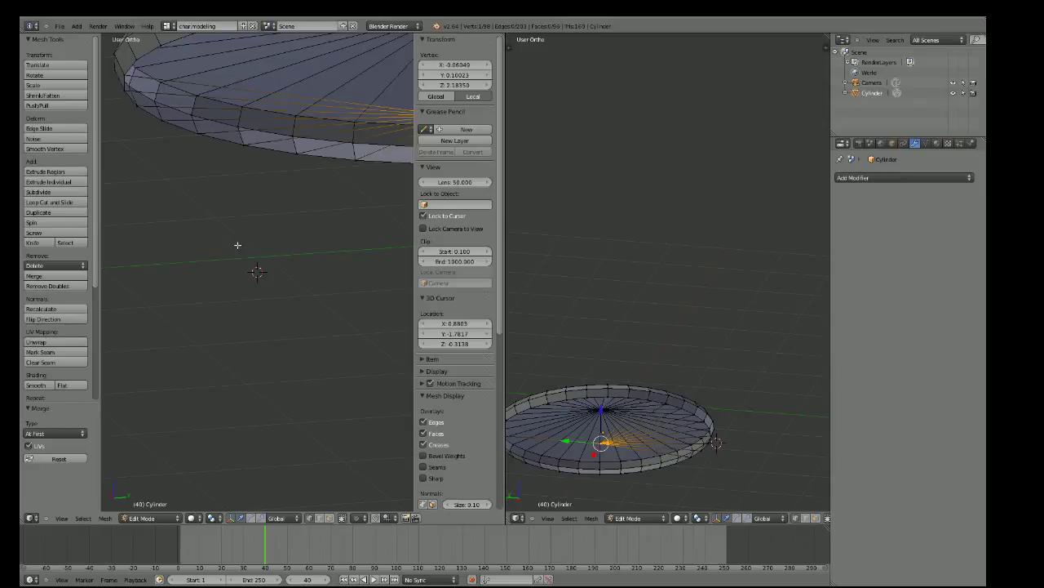
Move a second rim vertex onto the centre and merge the pair At First
right_click(136, 59)
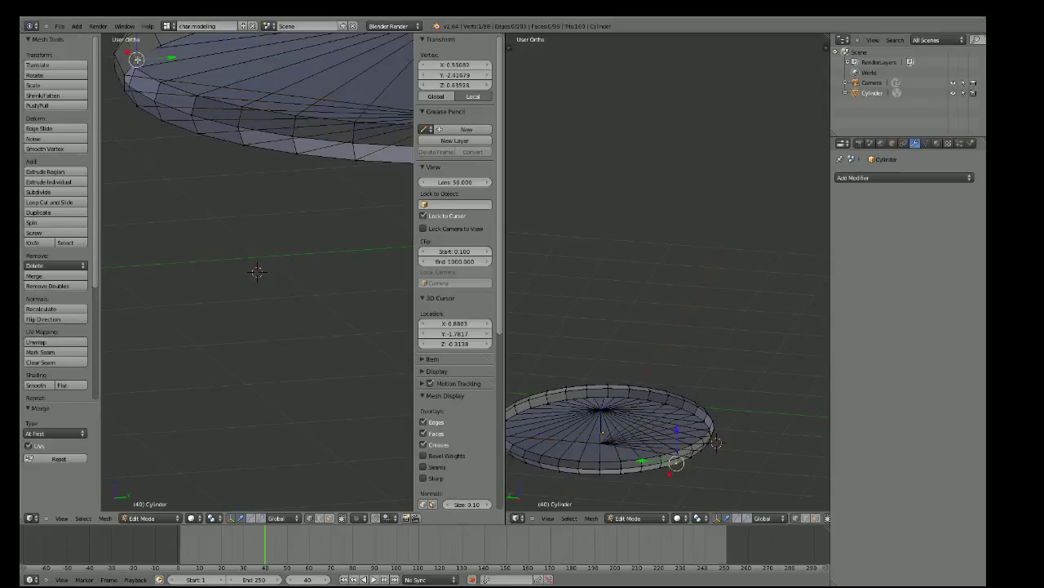
middle_drag(137, 59, 191, 149)
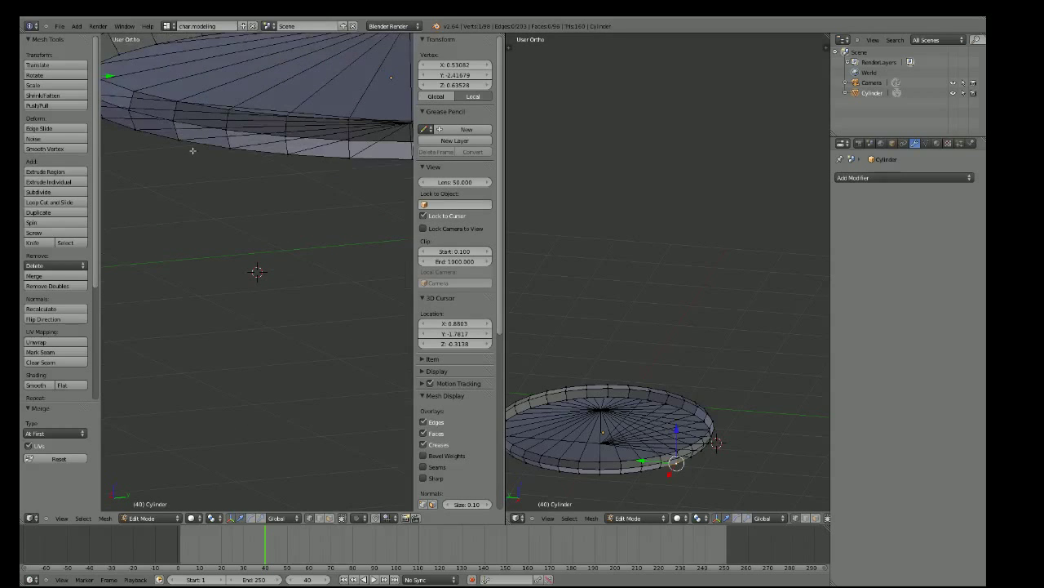
key(g)
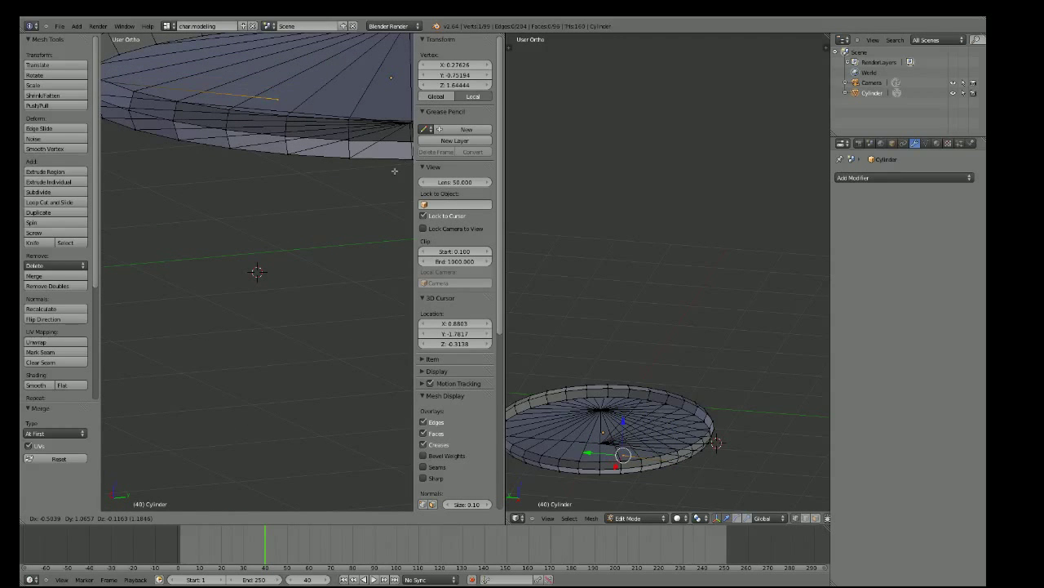
click(359, 201)
middle_drag(358, 201, 347, 201)
shift+right_click(299, 115)
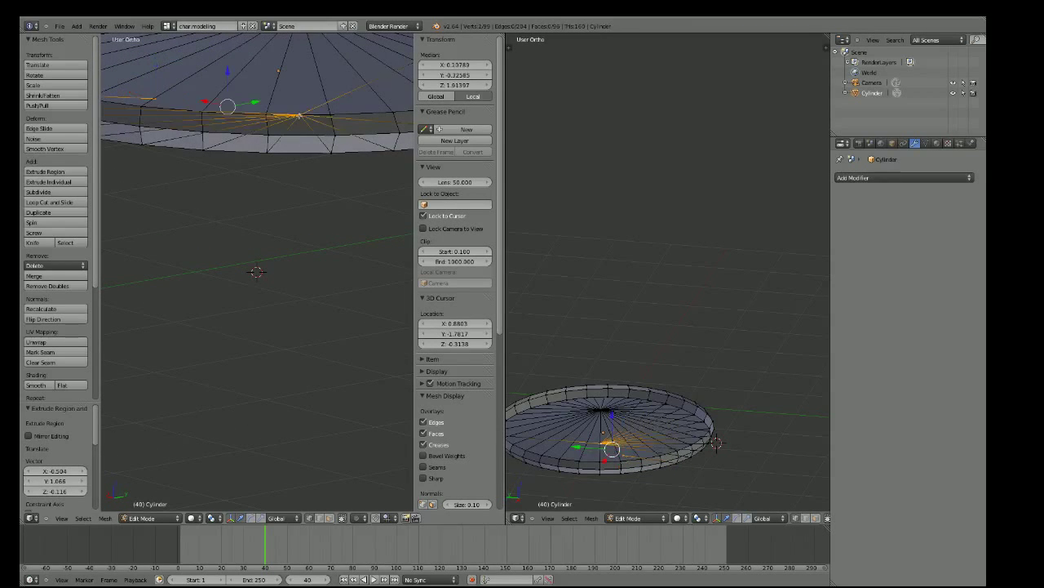
key(alt+m)
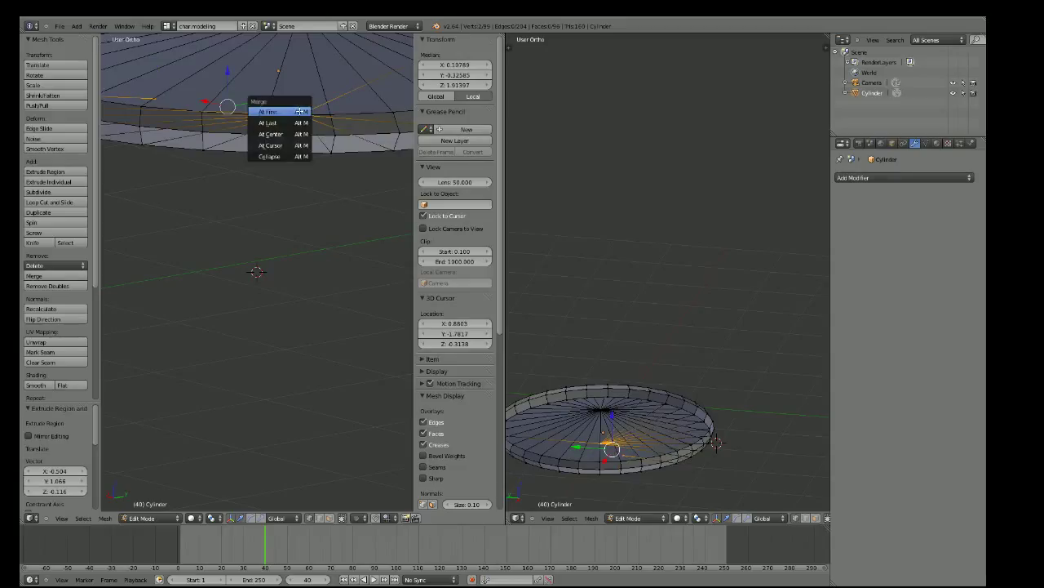
click(299, 109)
middle_drag(299, 115, 295, 190)
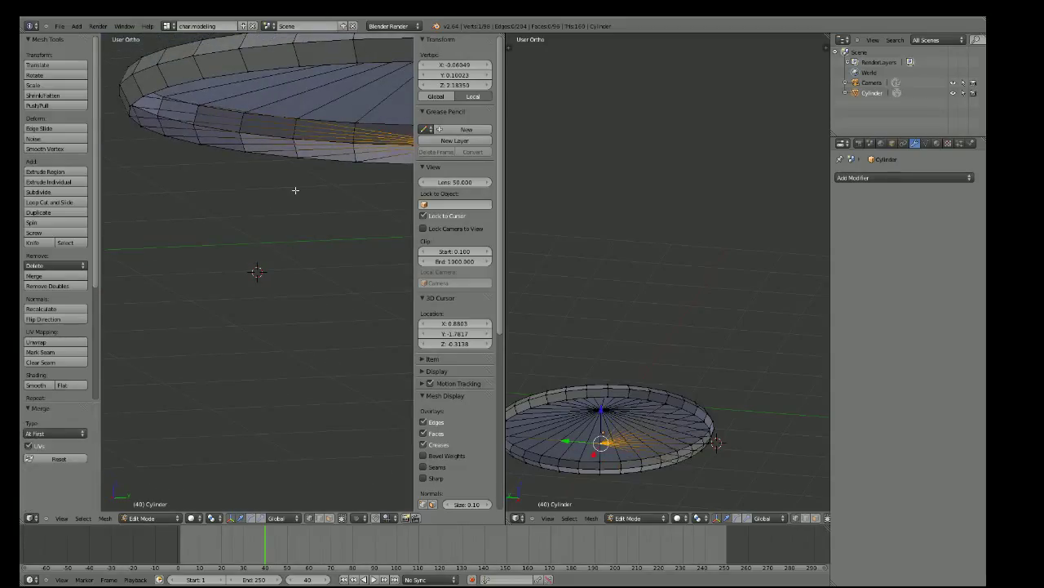
Extrude a third rim vertex toward the cap centre and merge it At First
right_click(168, 85)
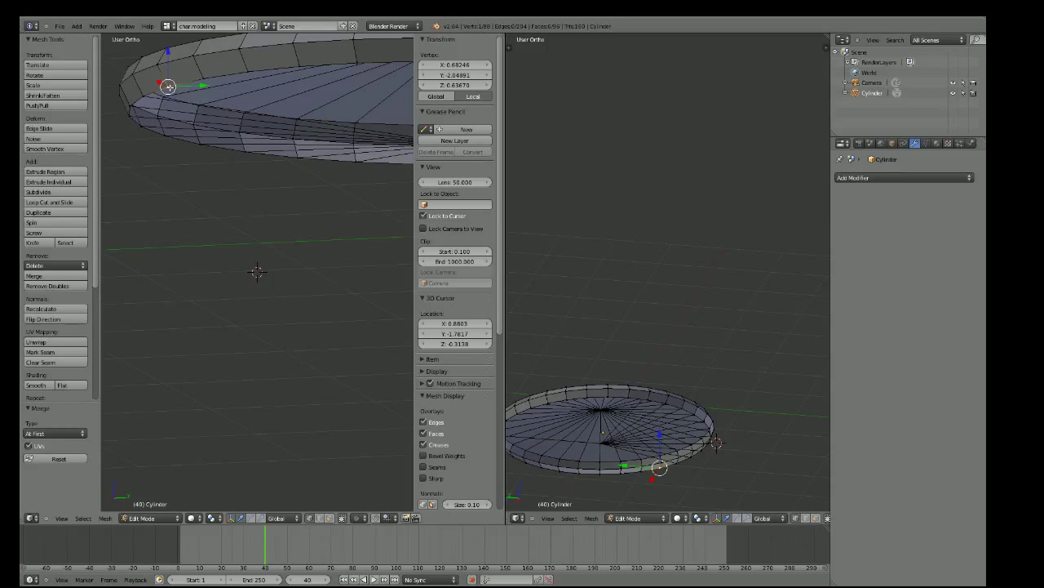
key(e)
click(318, 108)
mouse_move(318, 108)
middle_down()
mouse_move(353, 138)
mouse_move(347, 126)
middle_up()
shift+right_click(346, 125)
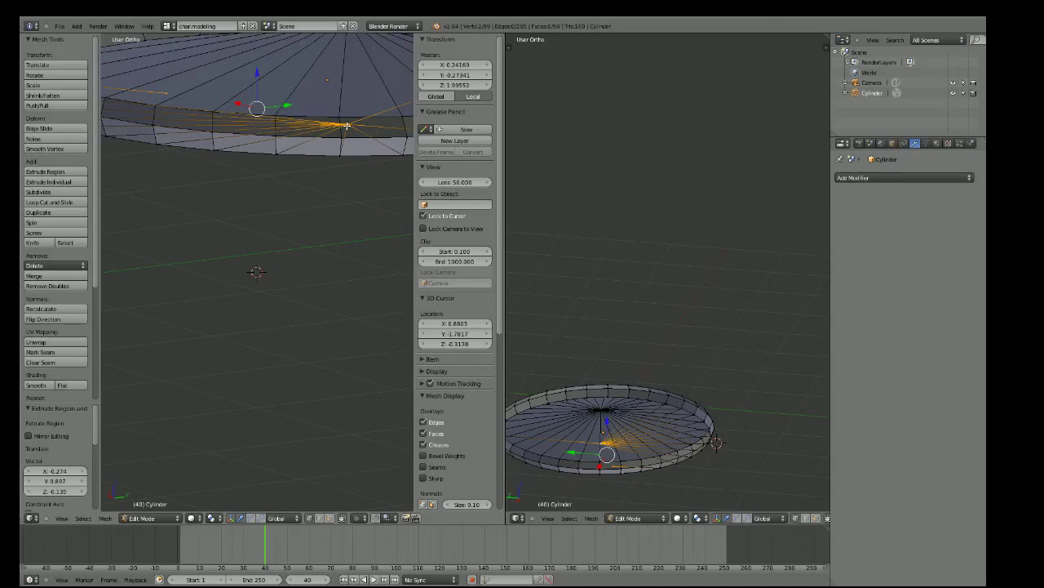
key(alt+m)
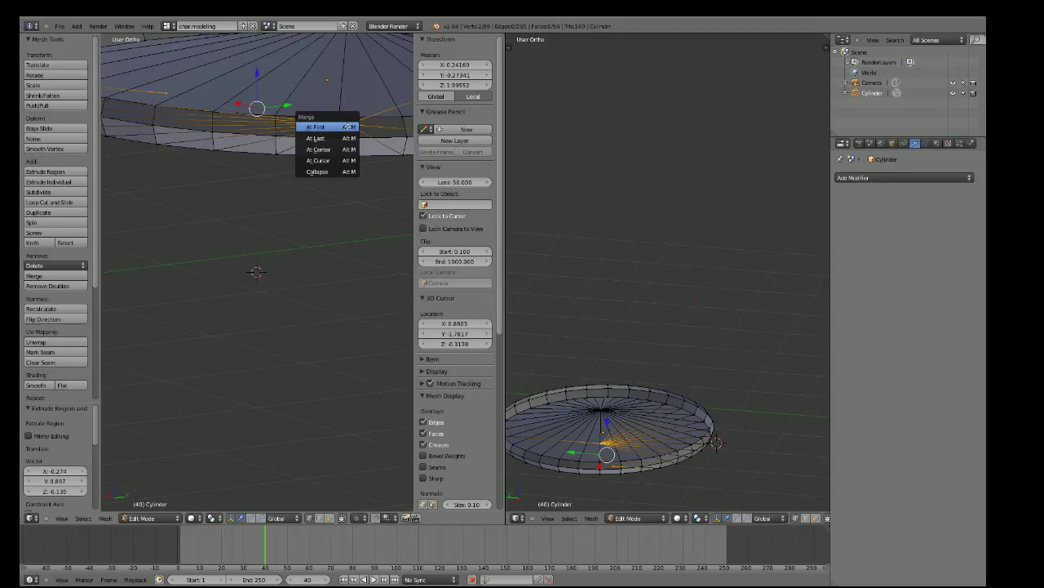
click(347, 127)
mouse_move(347, 127)
middle_down()
mouse_move(270, 180)
mouse_move(343, 139)
middle_up()
Add a fourth spoke by extruding the next cap rim vertex and merging it into the centre
right_click(279, 178)
key(e)
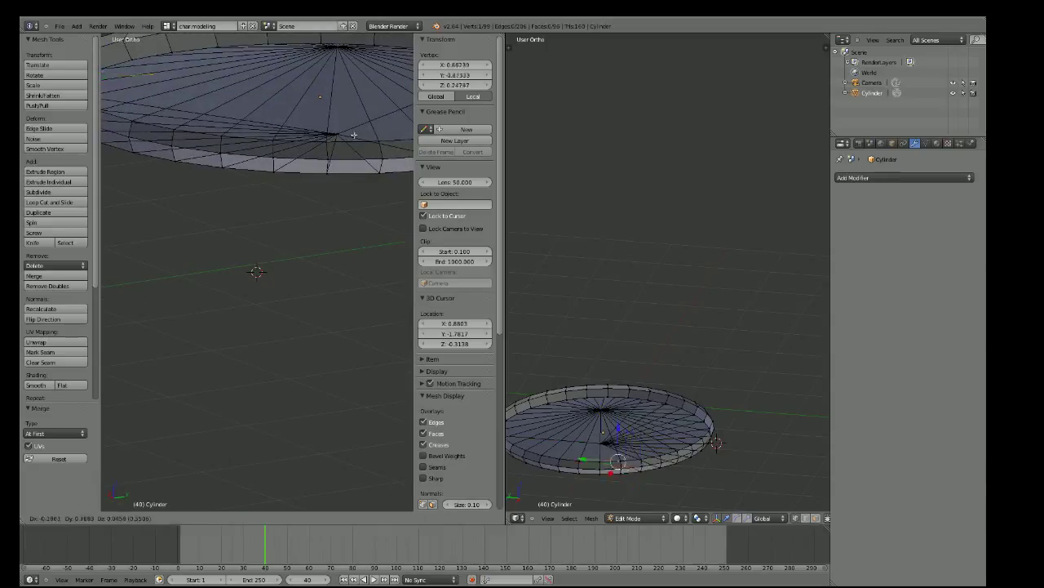
click(389, 164)
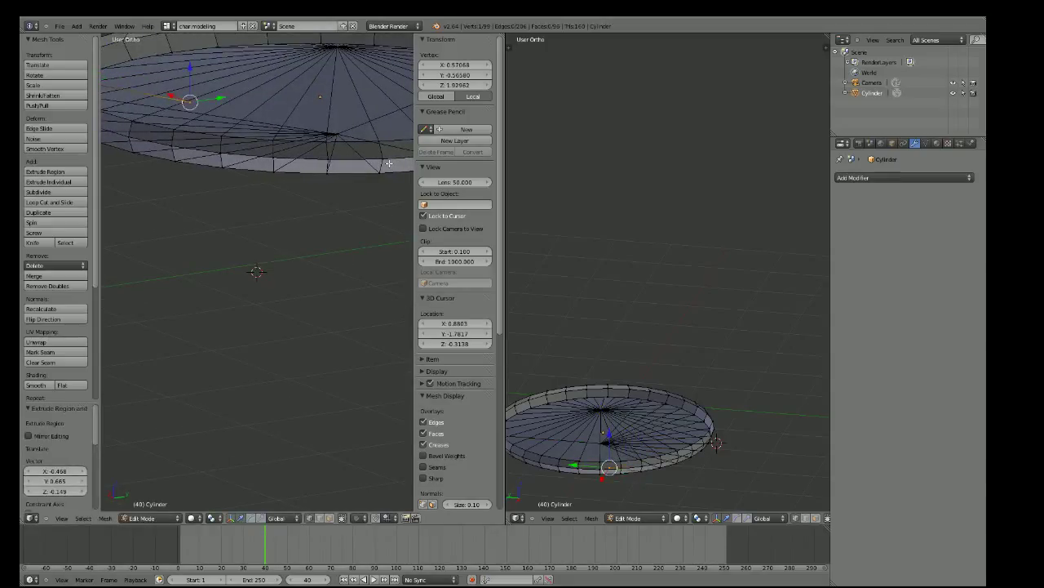
shift+right_click(338, 133)
key(alt+m)
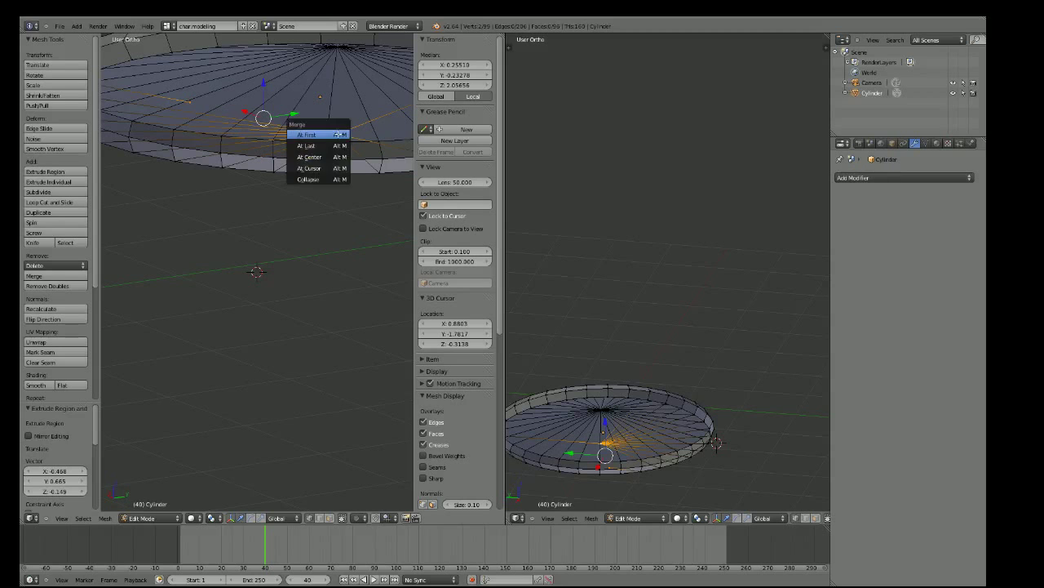
click(338, 133)
middle_drag(338, 133, 308, 194)
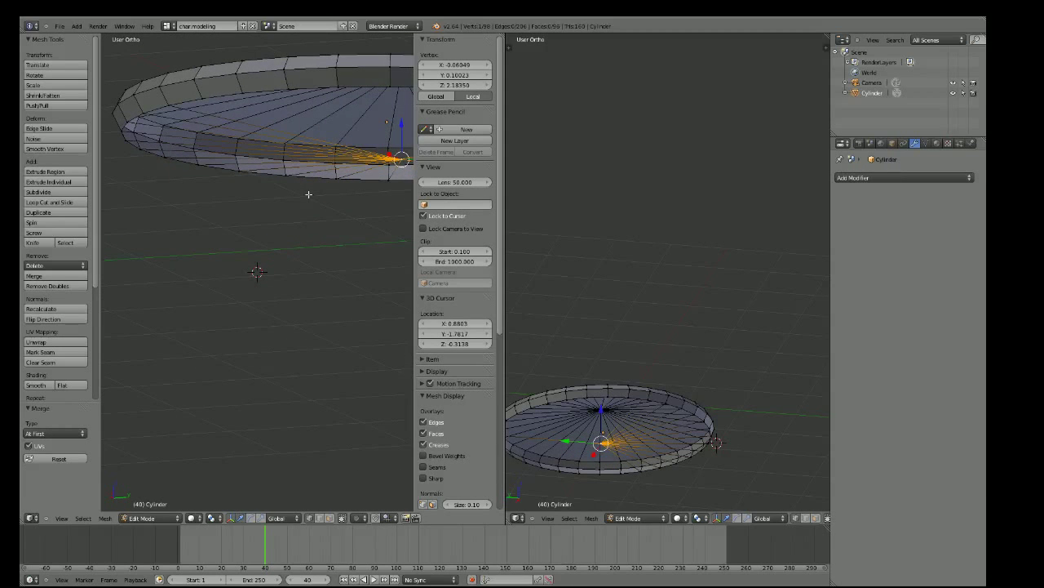
Extrude the next two cap rim vertices and merge each At First into the centre vertex
right_click(201, 98)
key(e)
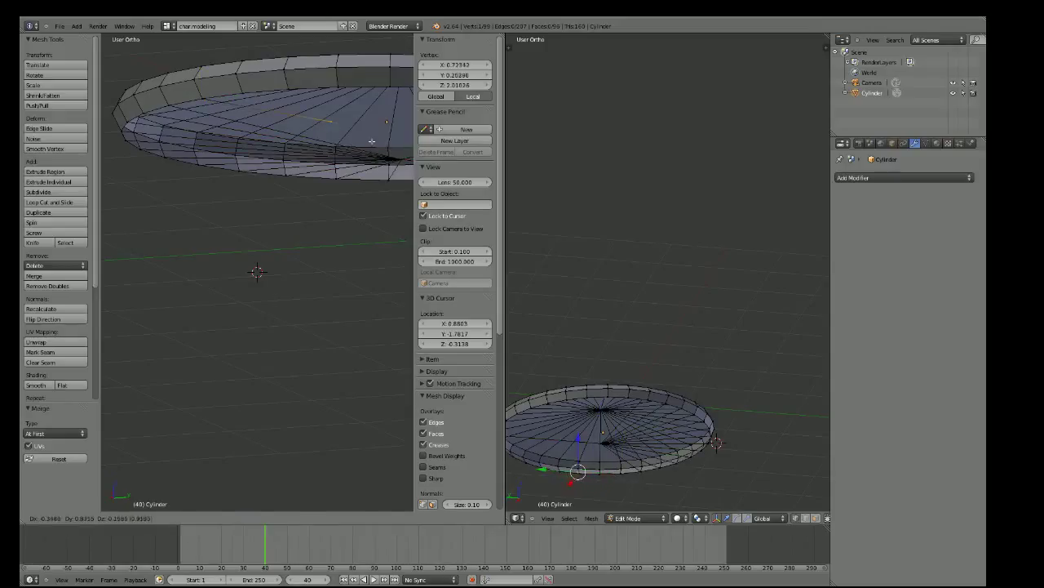
click(372, 142)
shift+right_click(400, 160)
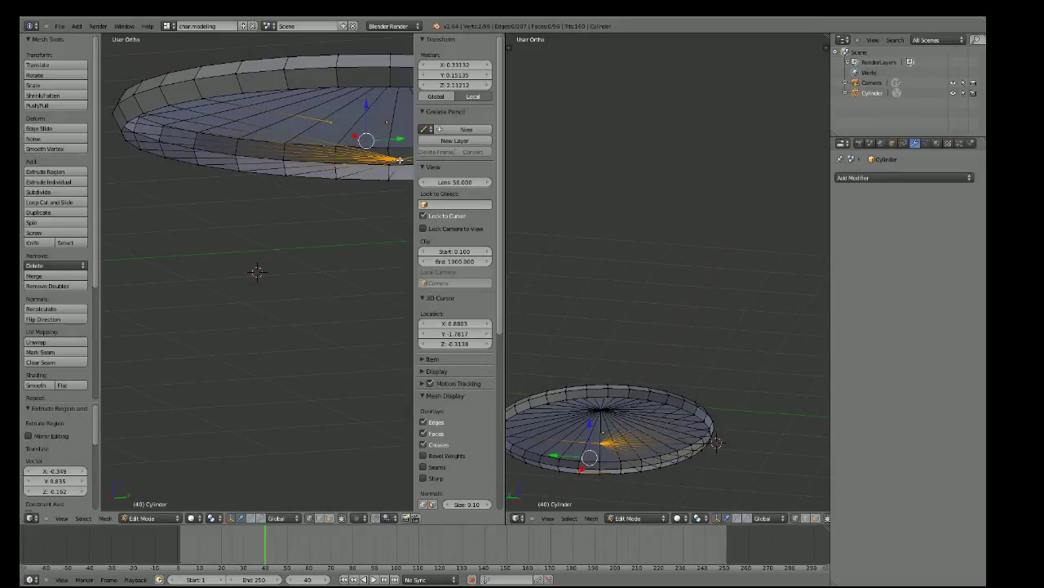
key(alt+m)
click(400, 159)
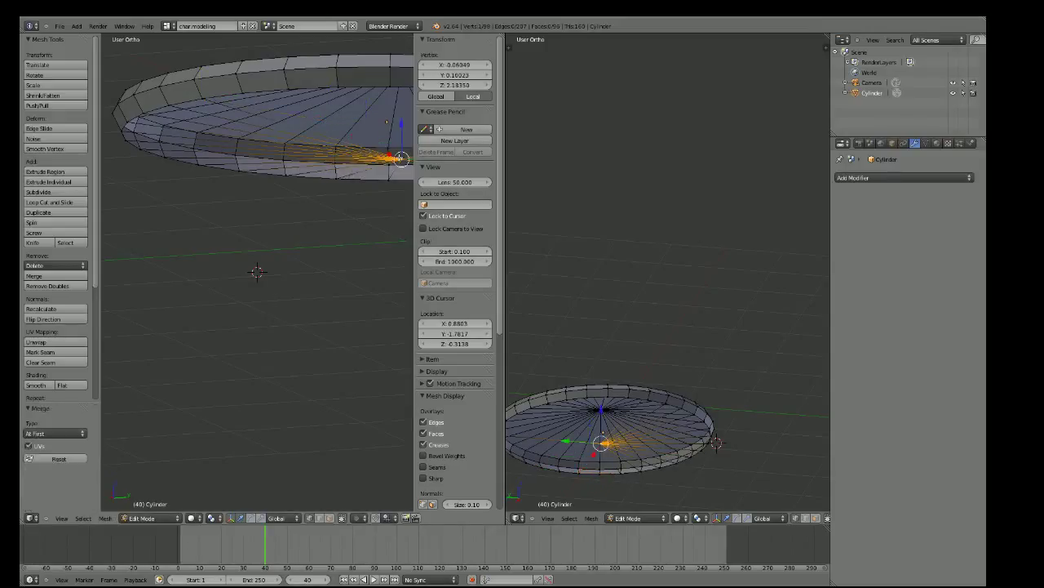
right_click(242, 92)
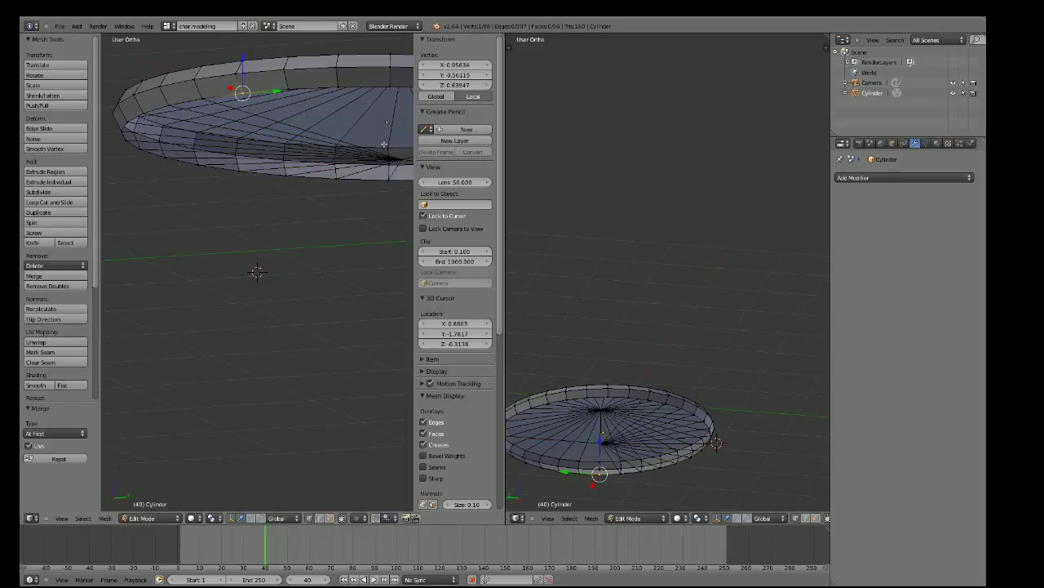
key(e)
click(413, 165)
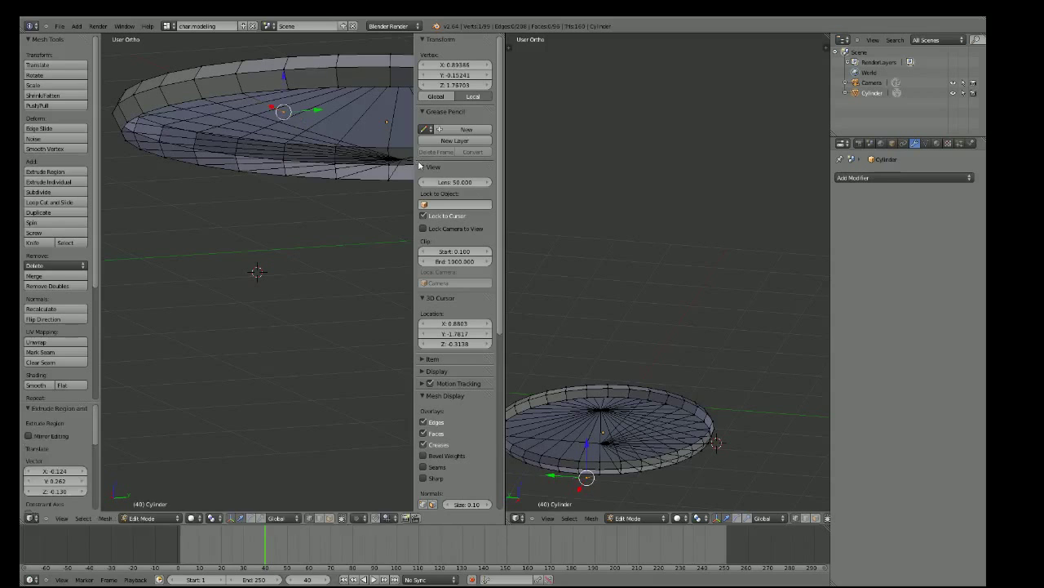
shift+right_click(399, 160)
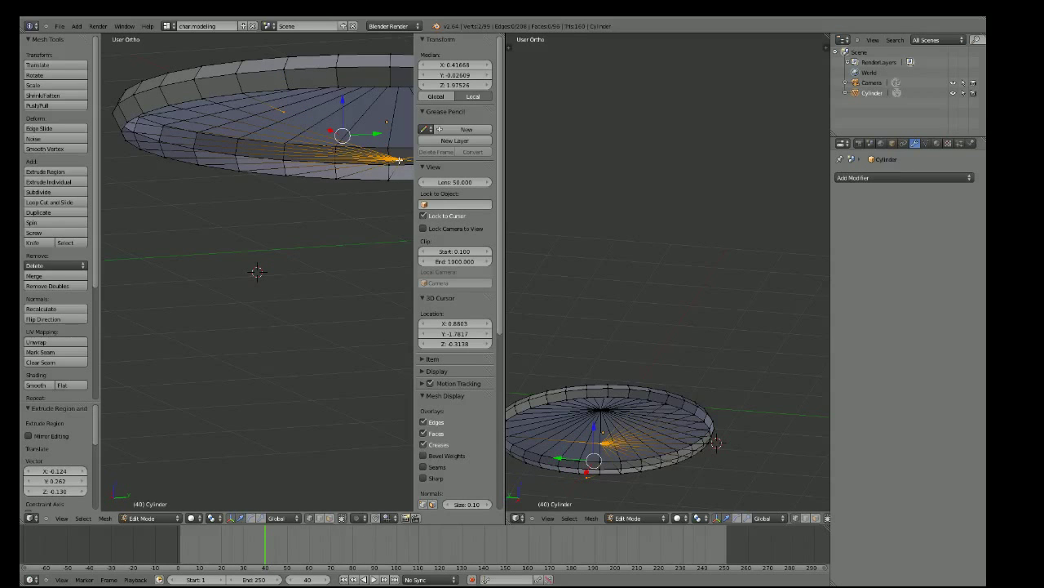
key(alt+m)
click(399, 160)
Add two more spokes from the cap's far-side rim vertices, merging them At First at the centre
middle_drag(359, 204, 343, 200)
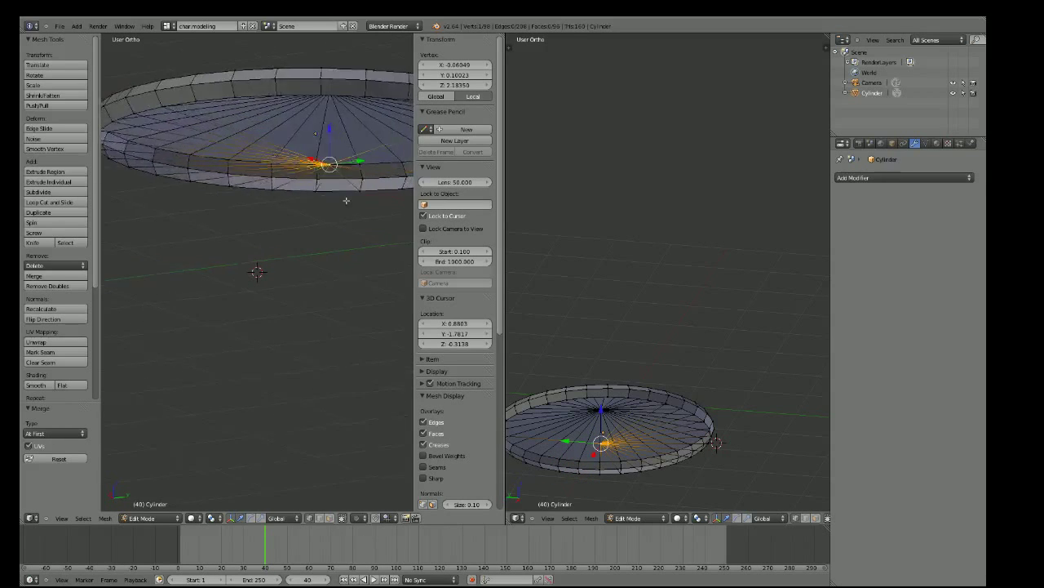
right_click(179, 95)
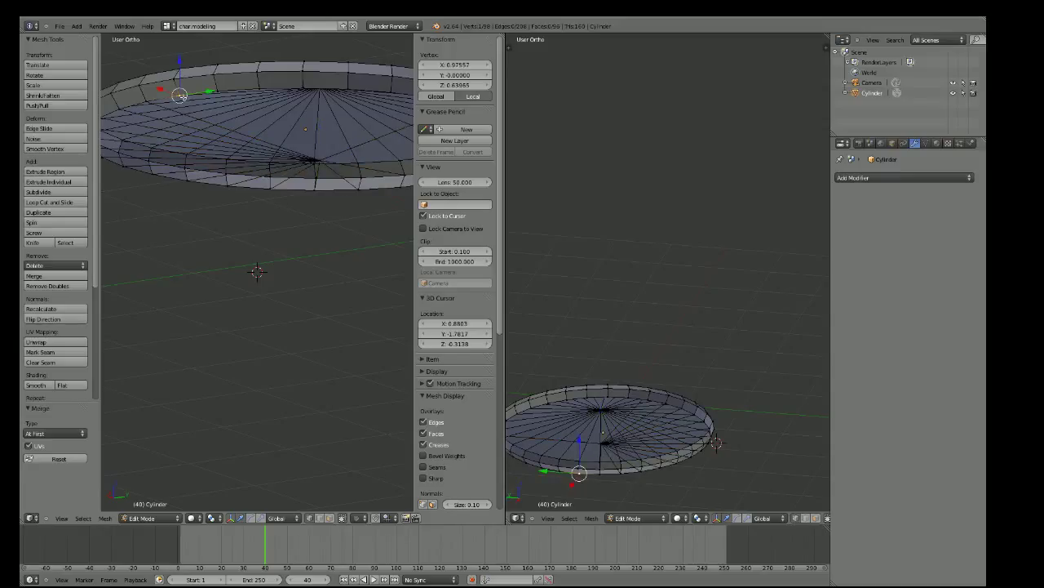
key(e)
click(319, 160)
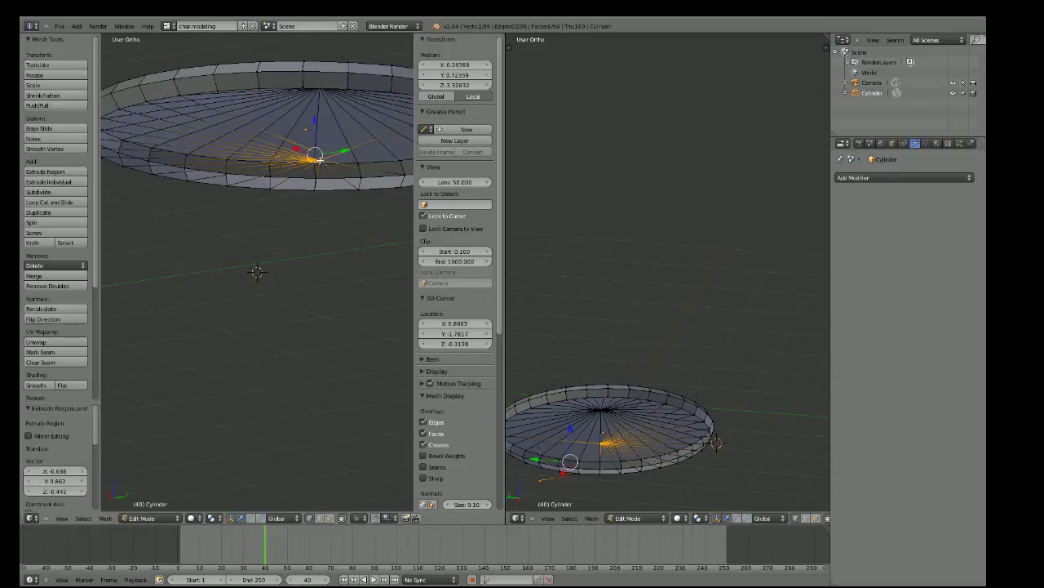
key(alt+m)
click(321, 151)
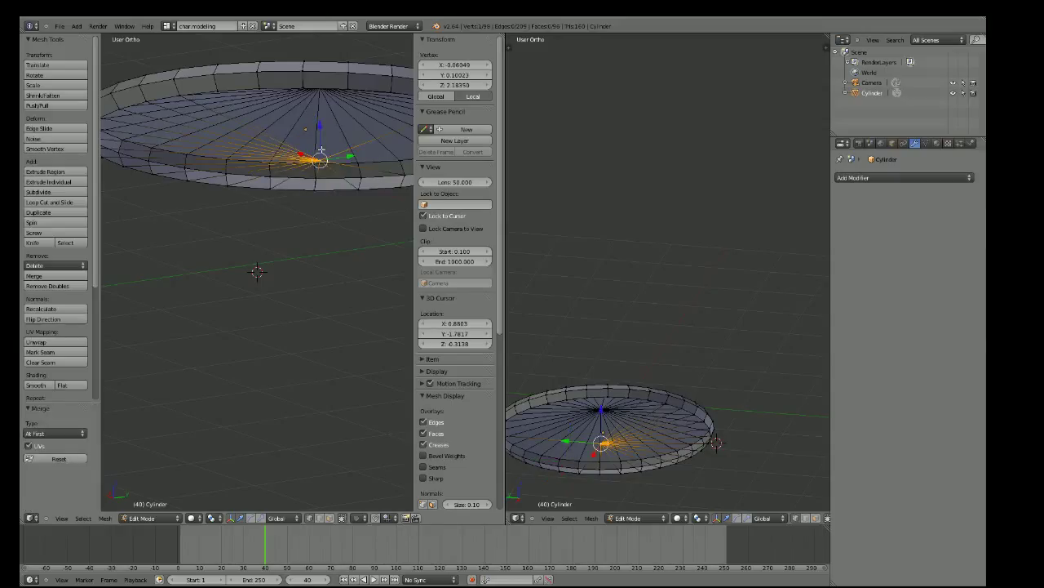
key(e)
click(332, 158)
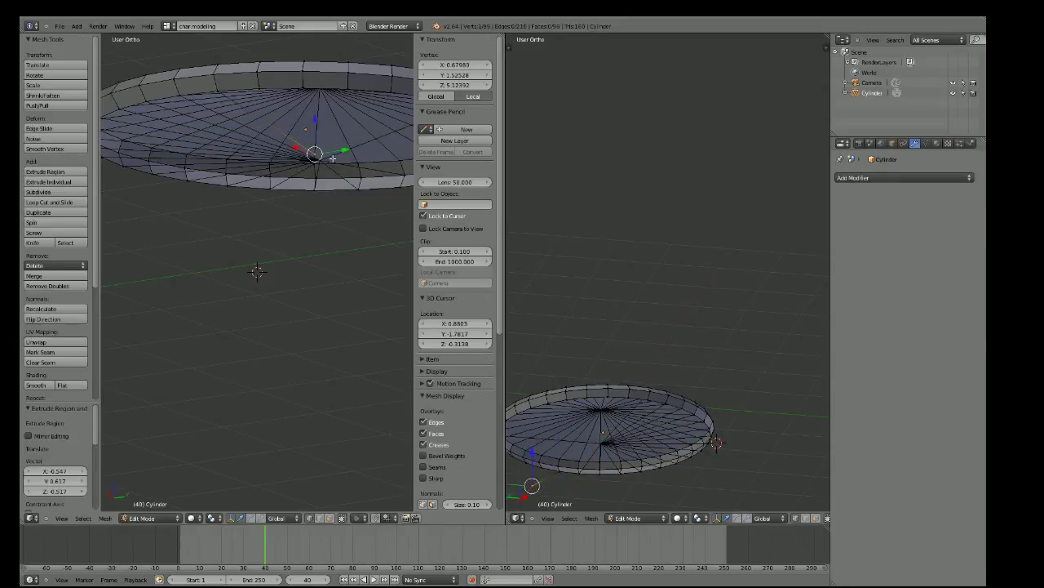
shift+right_click(316, 156)
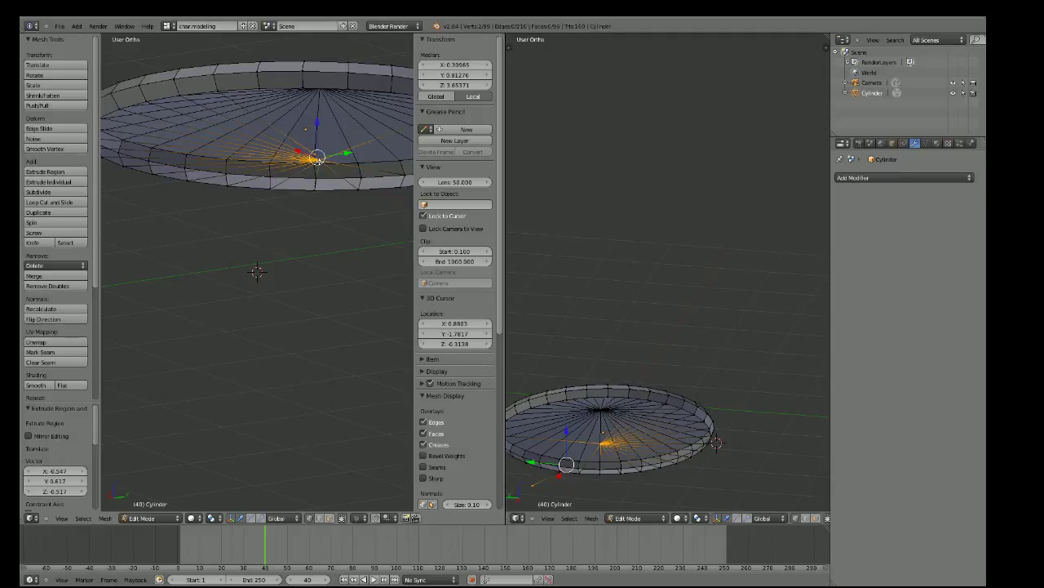
key(alt+m)
click(324, 153)
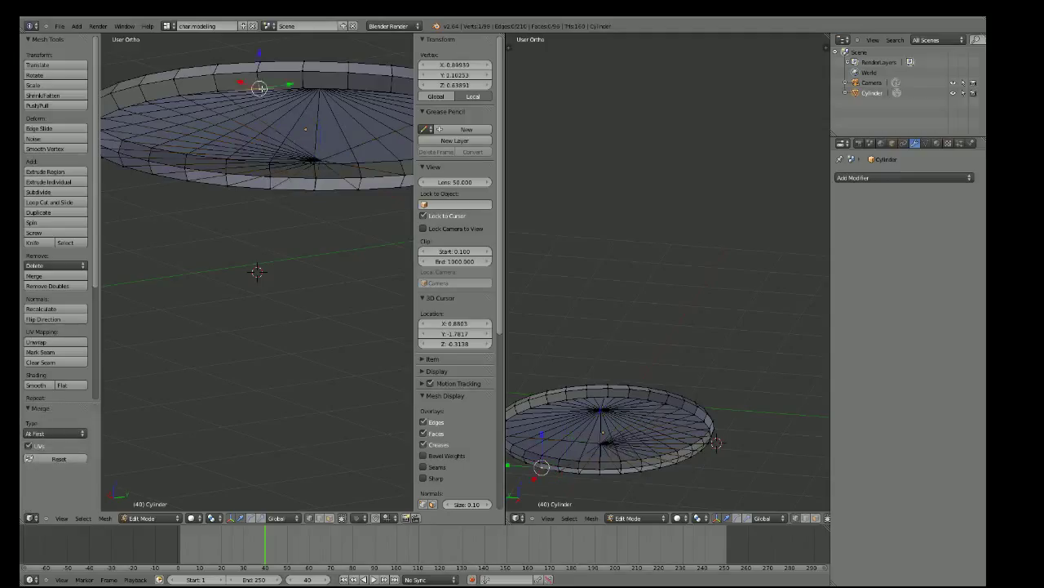
Rotate the selected rim vertex, then move it onto the centre and merge At First
key(r)
click(324, 154)
key(g)
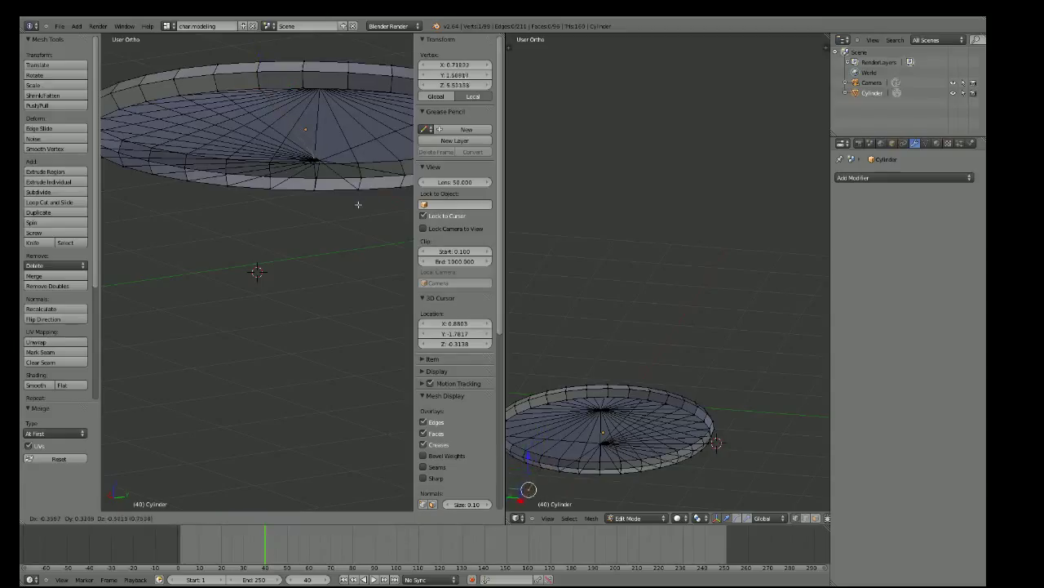
click(358, 195)
shift+right_click(317, 156)
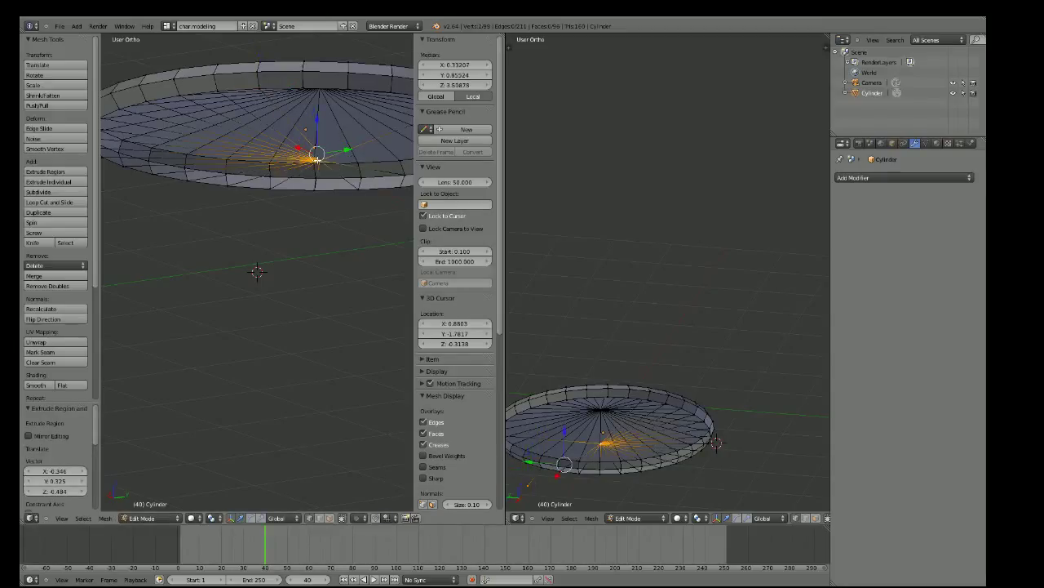
key(alt+m)
click(315, 158)
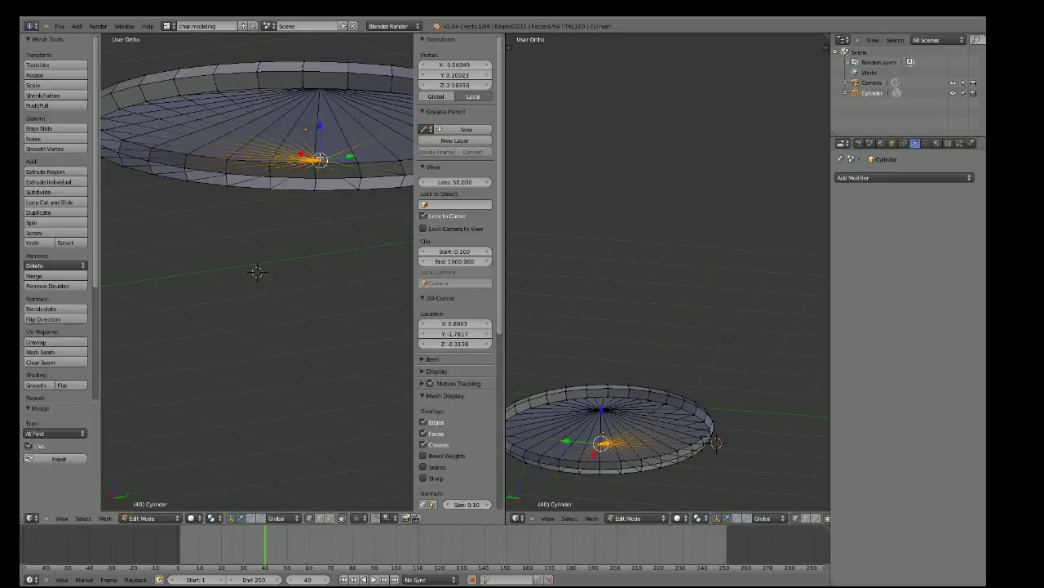
Connect two further rim vertices, including one at the cap's top, to the centre vertex
key(e)
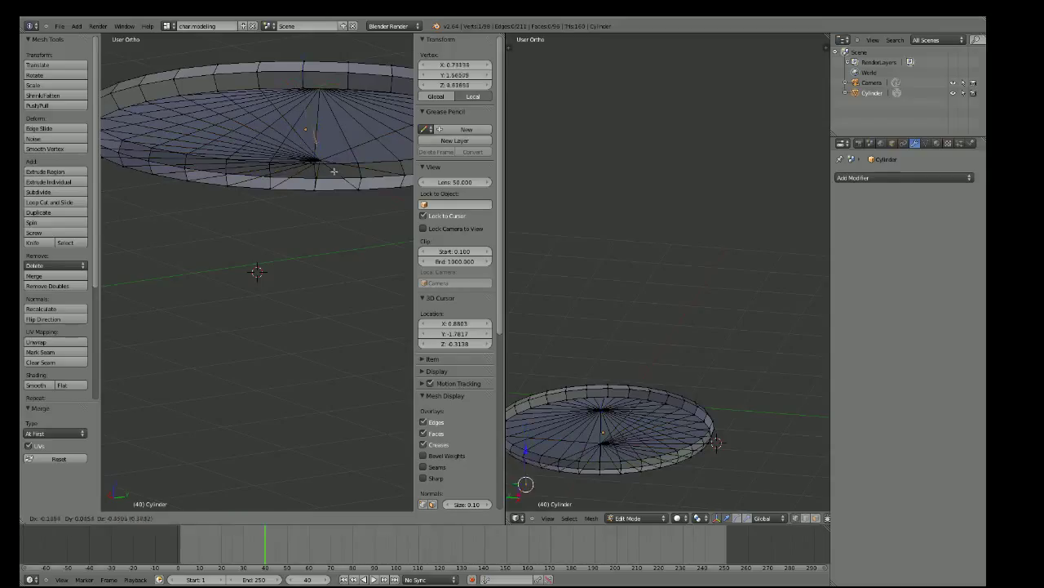
click(336, 176)
shift+right_click(316, 157)
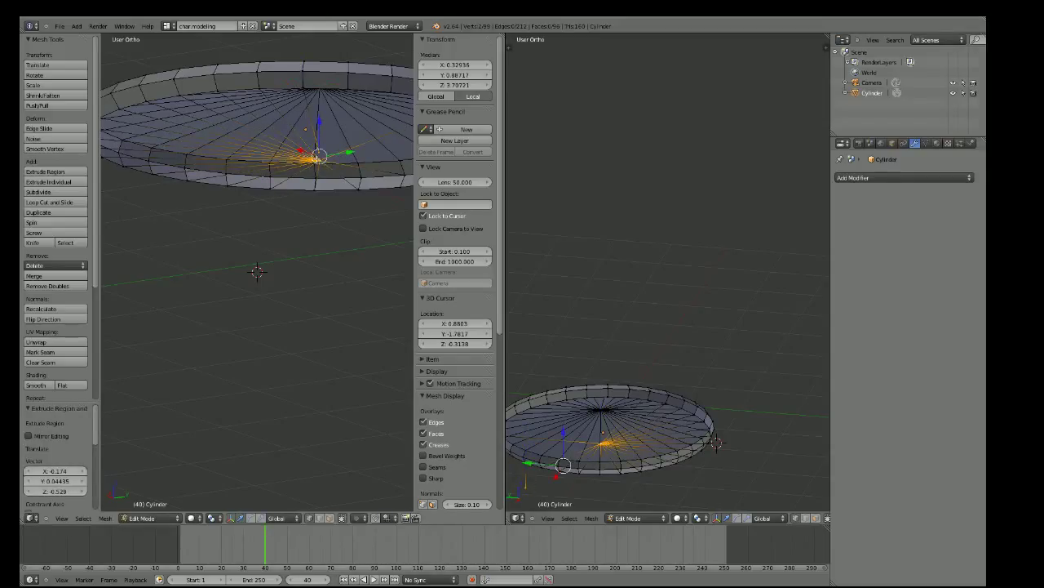
key(alt+m)
click(326, 160)
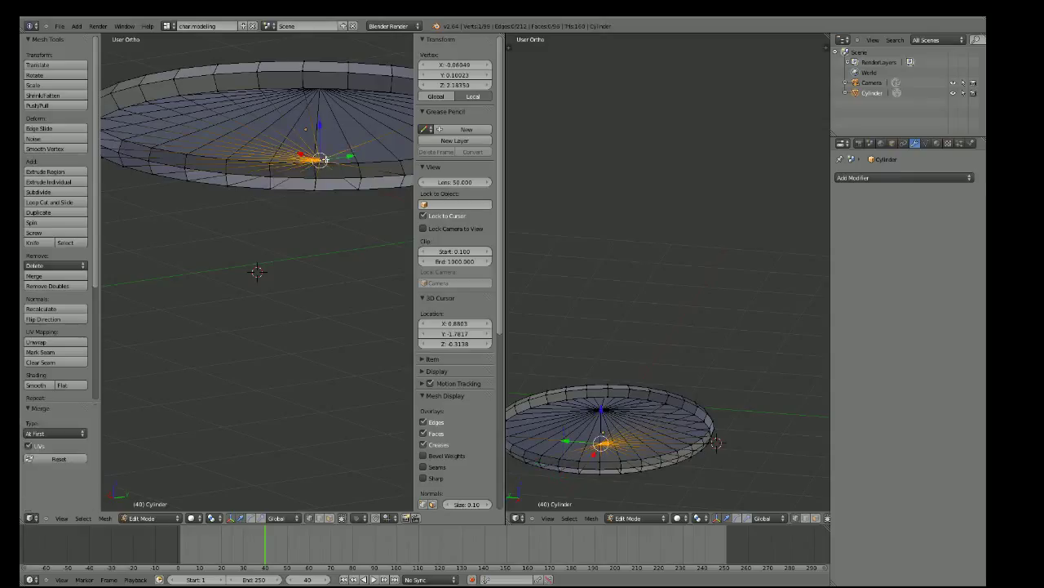
right_click(347, 88)
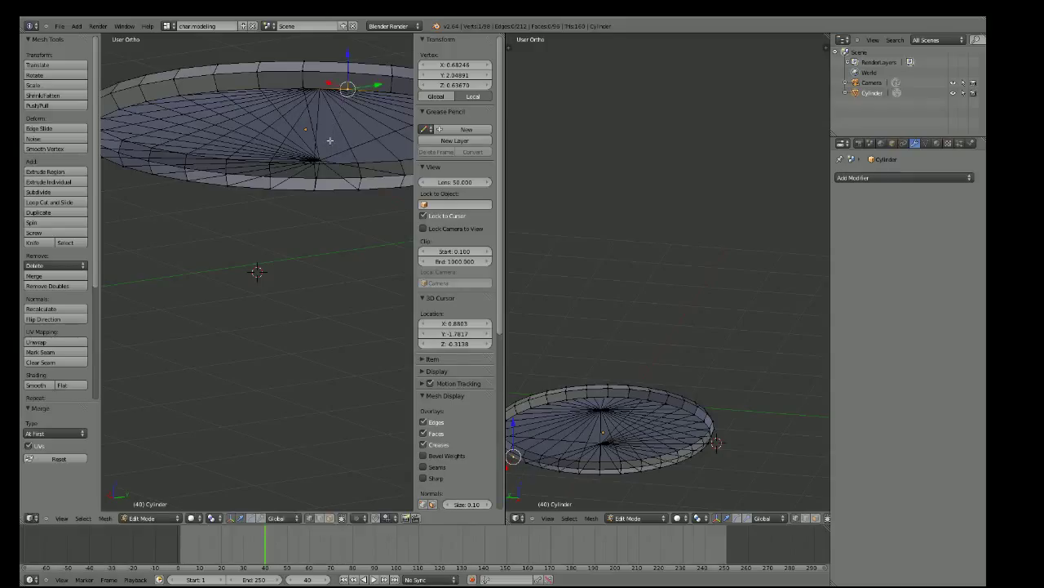
key(e)
click(316, 187)
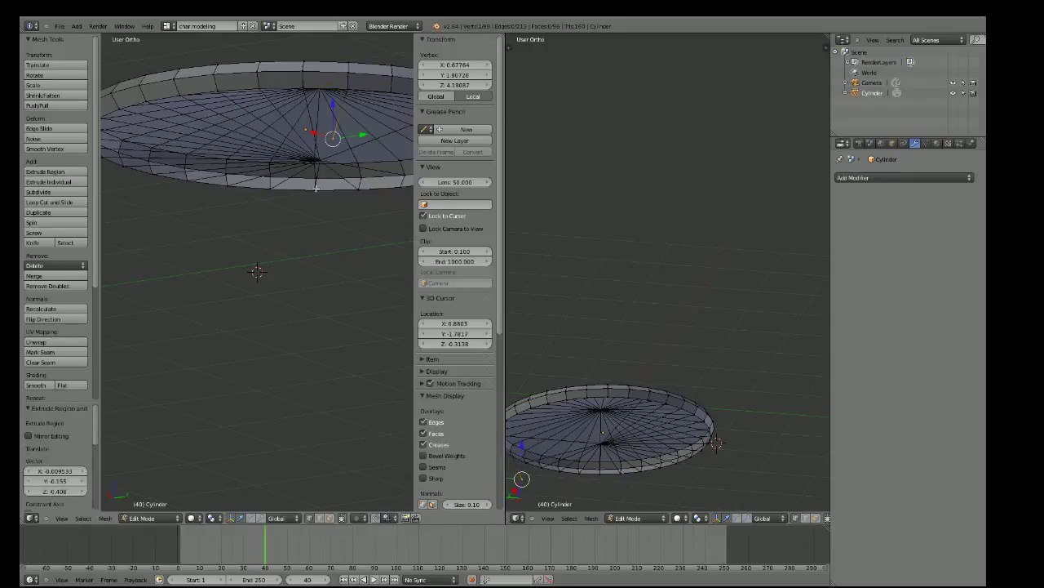
shift+right_click(321, 160)
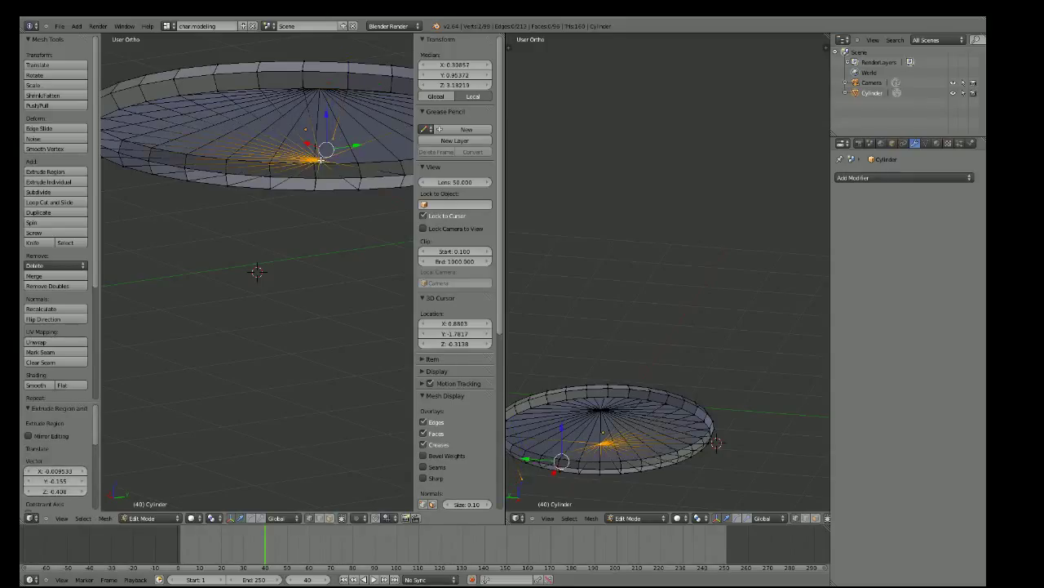
key(alt+m)
click(333, 157)
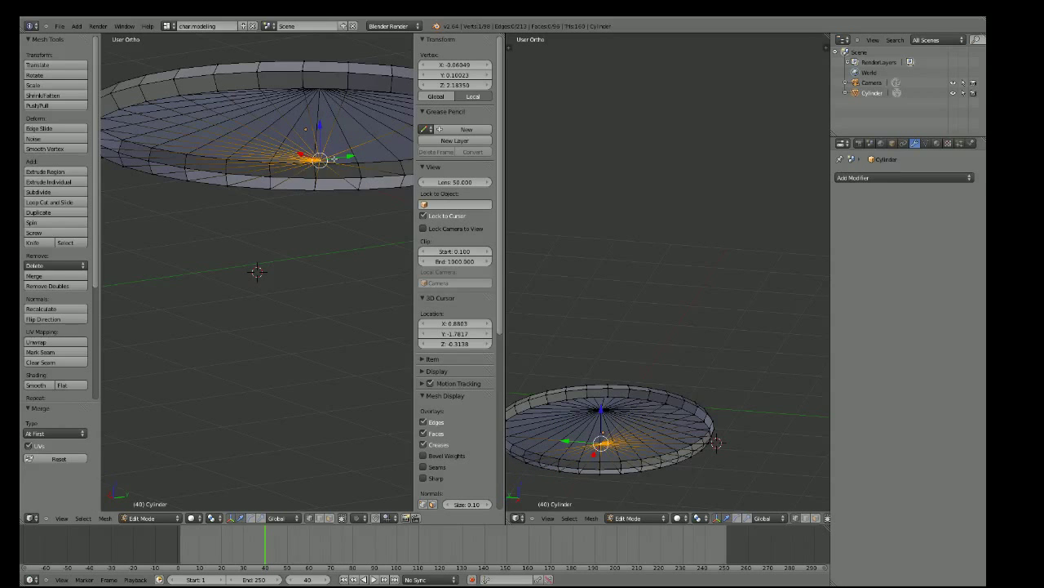
Extrude one top-rim vertex to the disc centre and merge it At First into the centre vertex
mouse_move(332, 158)
middle_down()
mouse_move(338, 200)
mouse_move(325, 197)
middle_up()
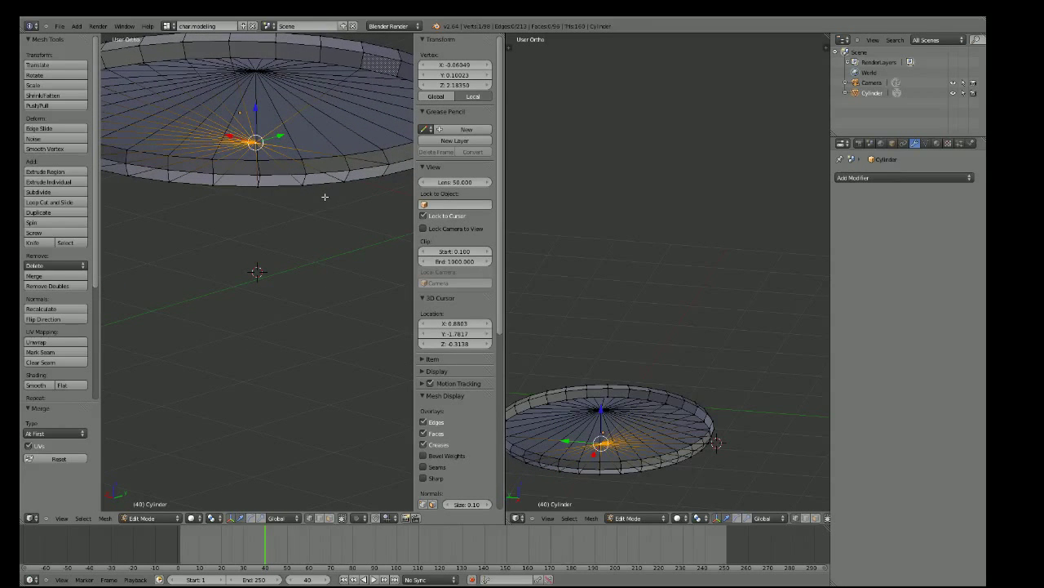
right_click(275, 59)
key(e)
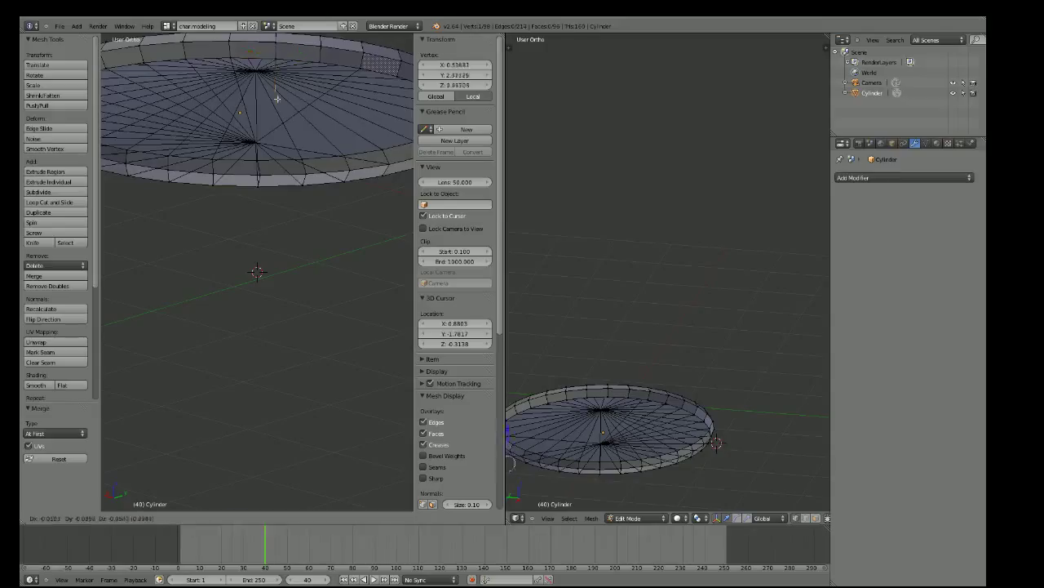
click(256, 135)
shift+right_click(255, 137)
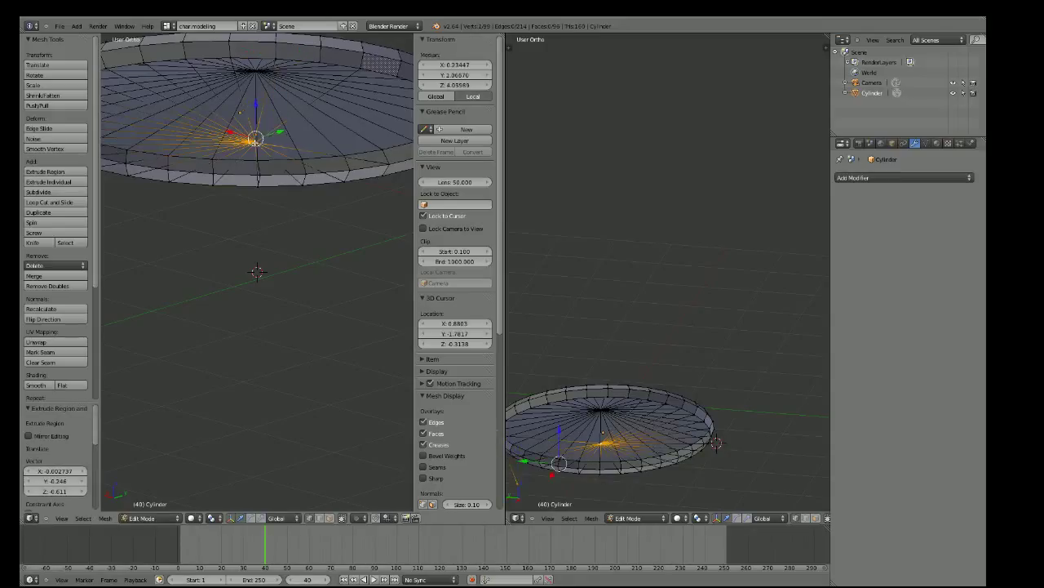
key(alt+m)
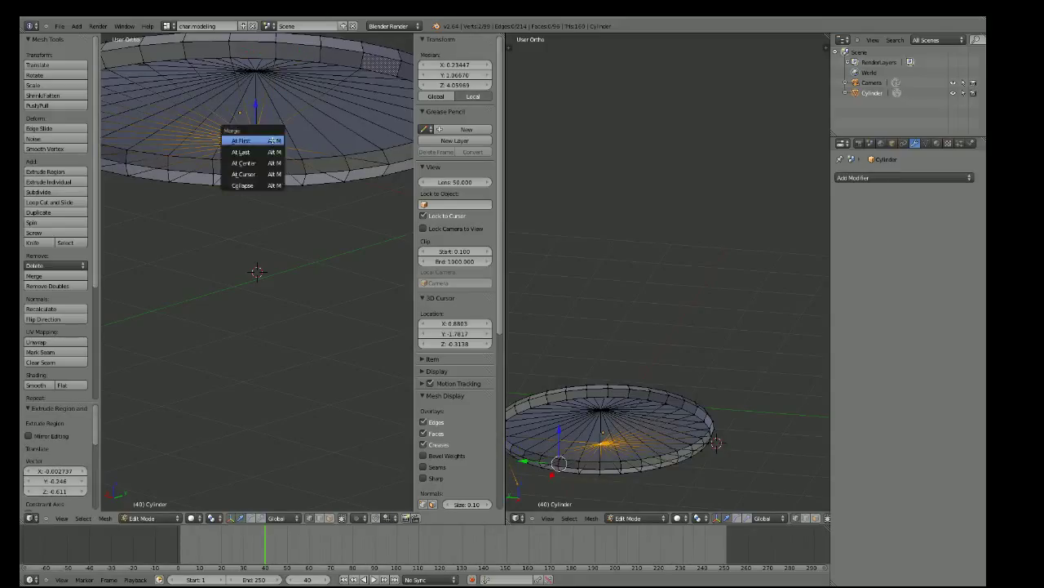
click(272, 140)
Add two more spokes by moving rim vertices to the centre and merging them At First
right_click(319, 62)
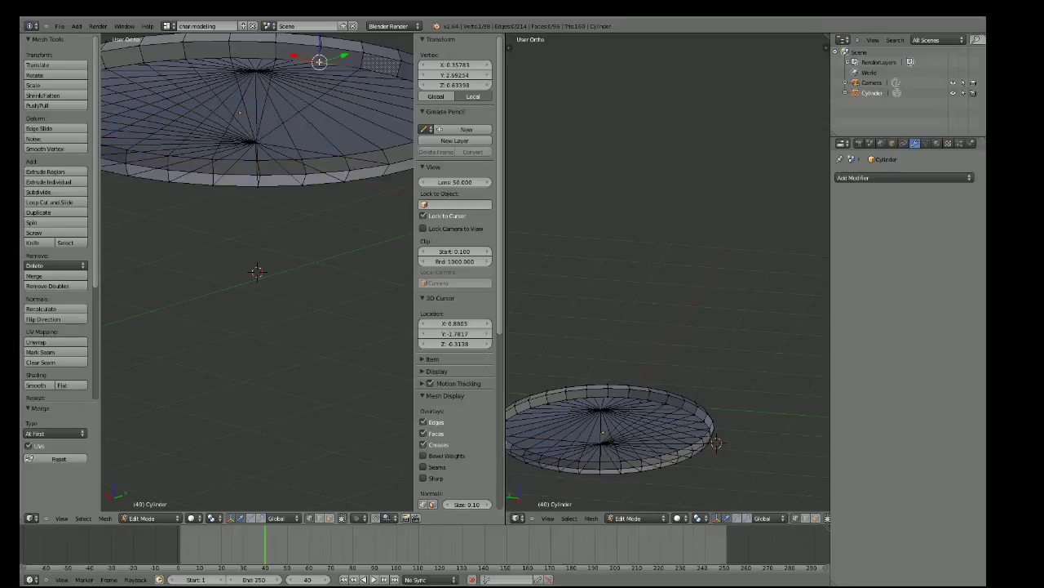
key(g)
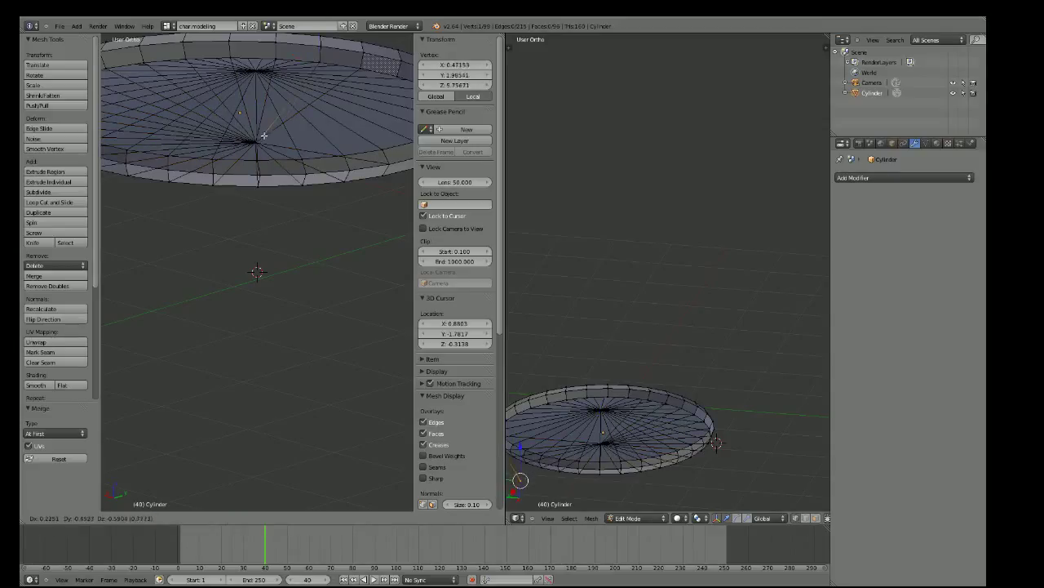
click(260, 137)
right_click(257, 138)
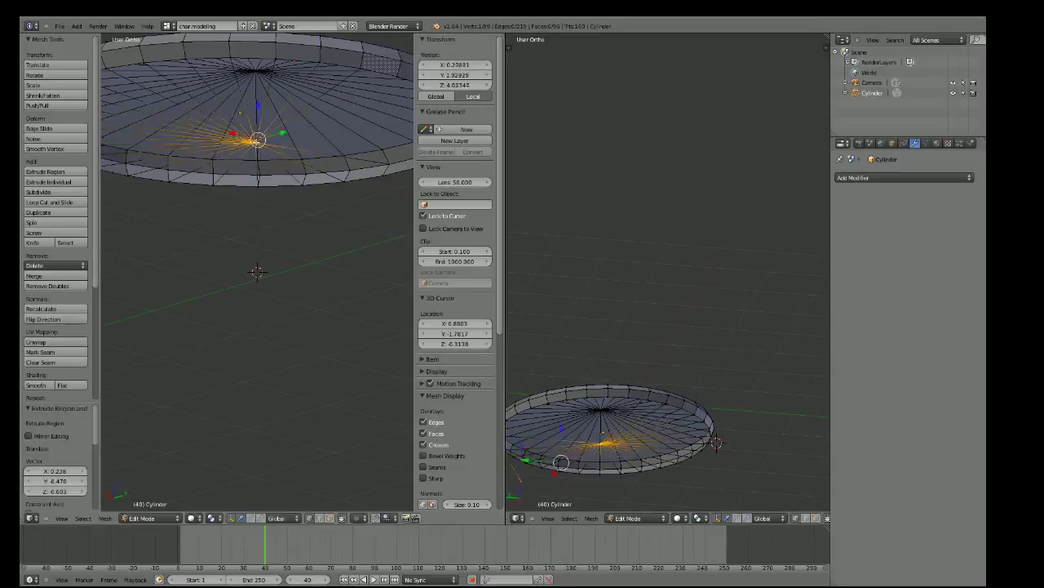
key(alt+m)
click(266, 142)
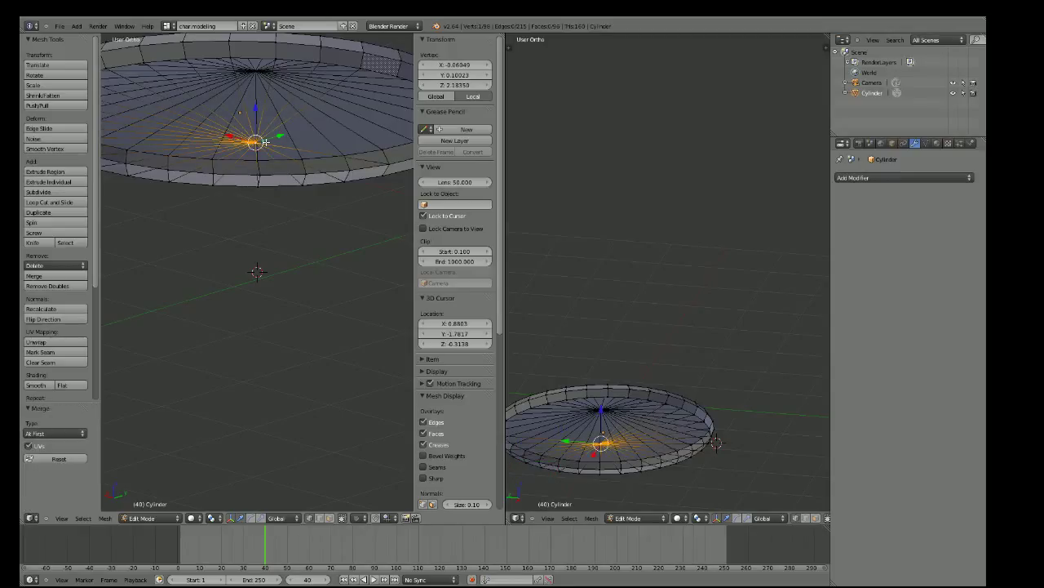
key(e)
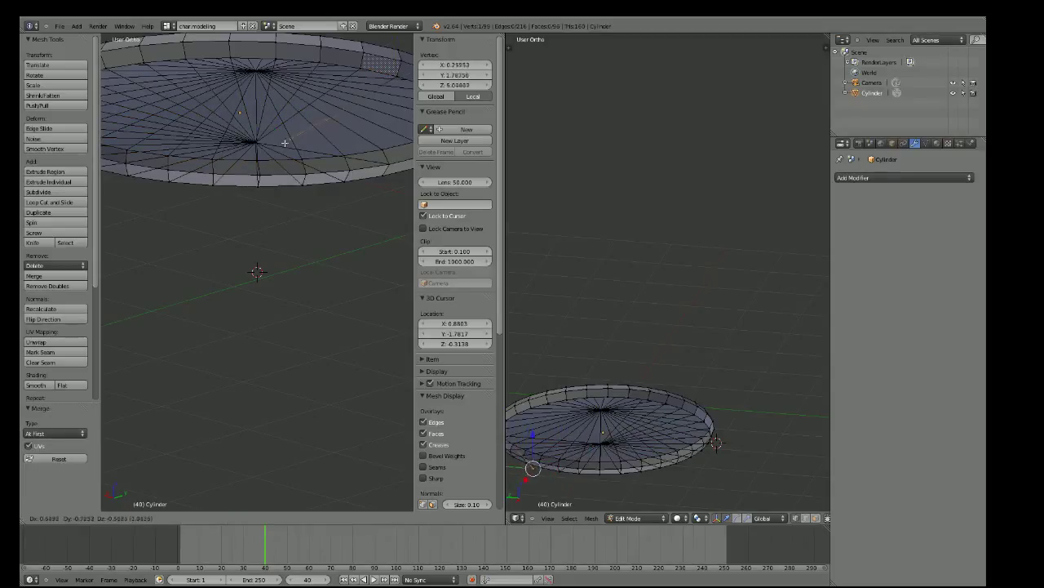
click(275, 139)
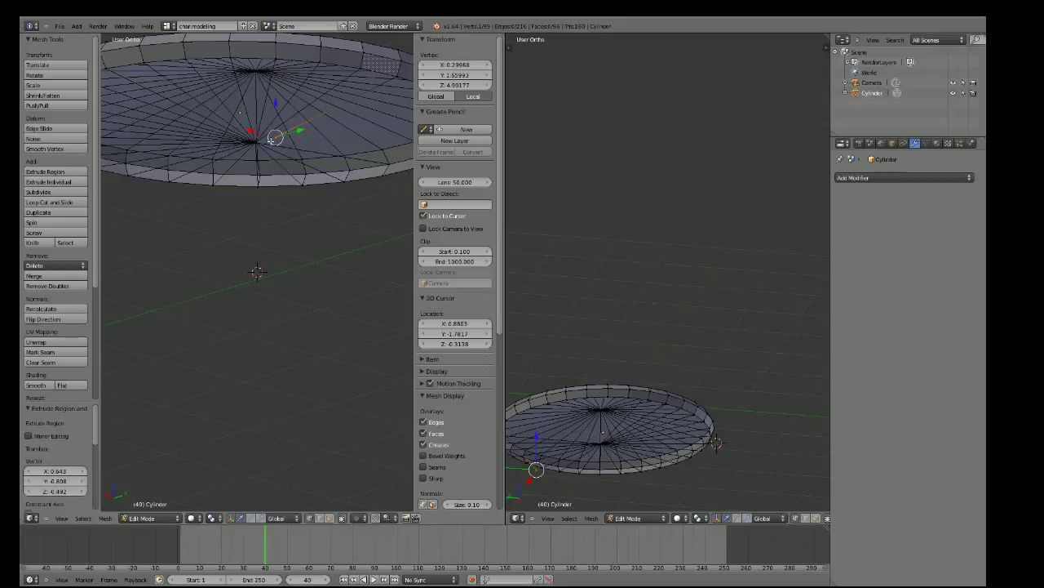
shift+right_click(256, 142)
key(alt+m)
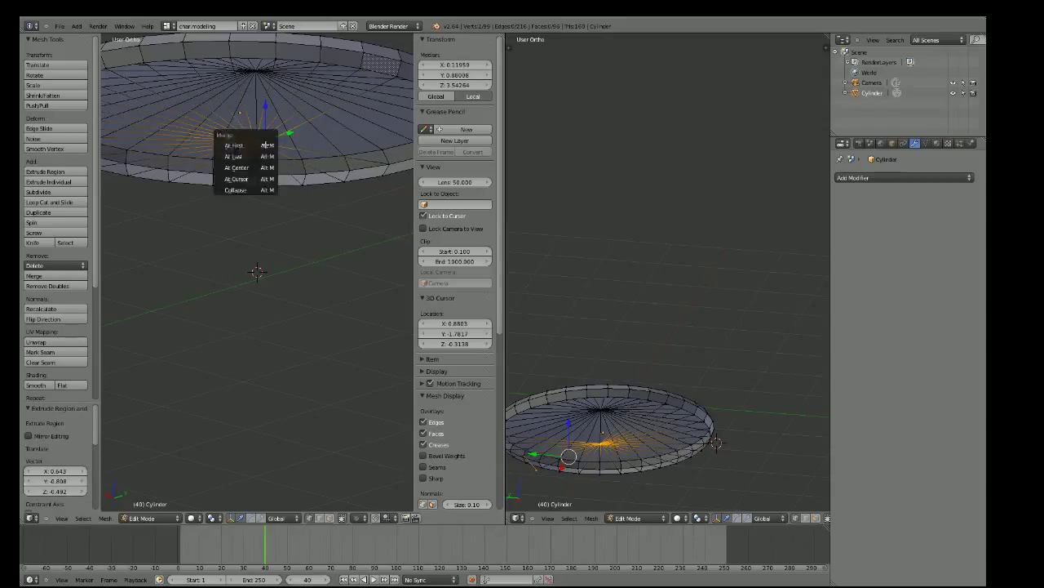
click(264, 144)
From a steeper angle, link two further rim vertices to the centre vertex as spokes
mouse_move(263, 144)
middle_down()
mouse_move(291, 187)
mouse_move(278, 193)
middle_up()
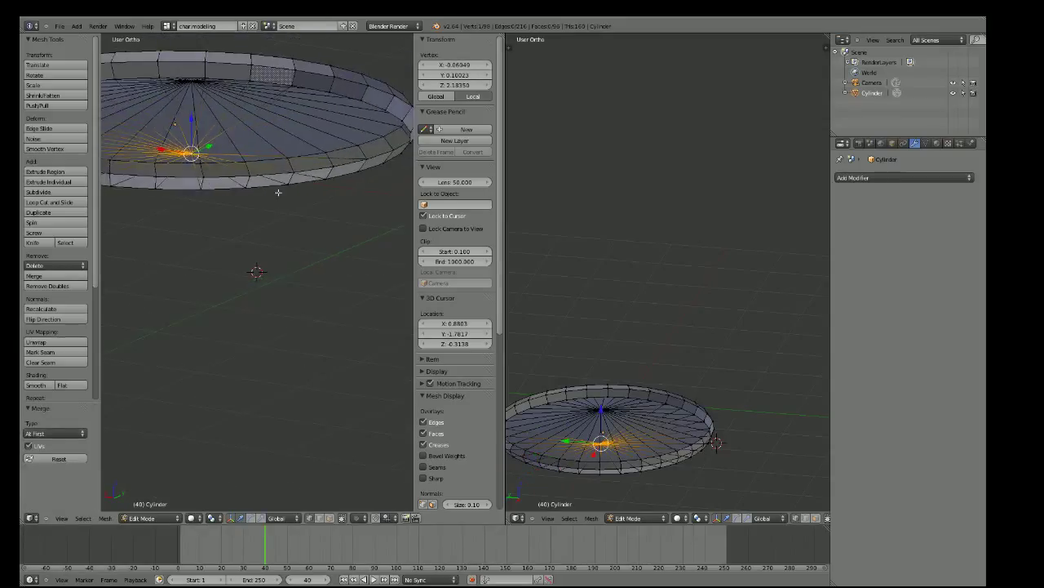
key(e)
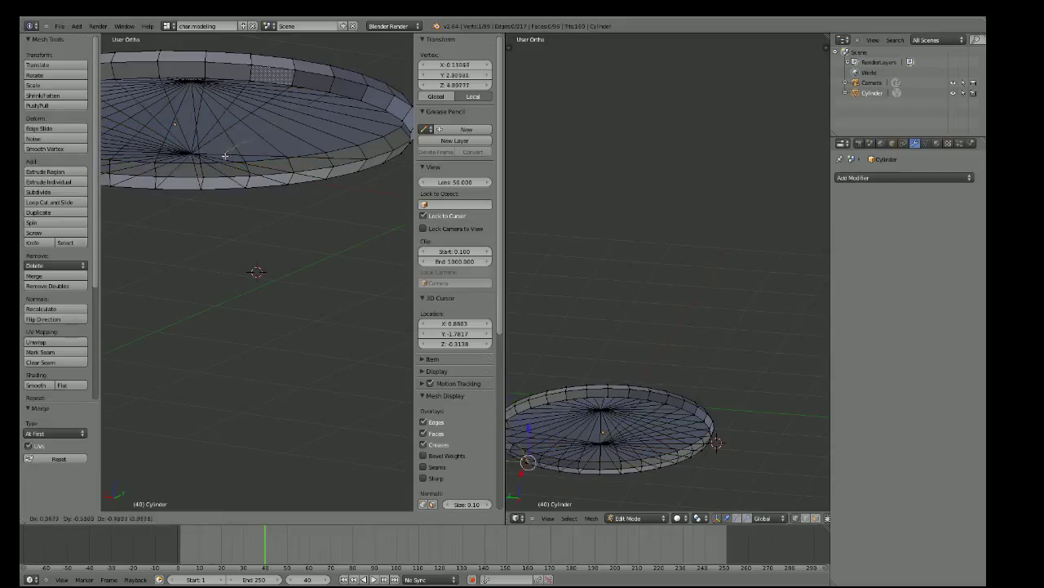
click(207, 152)
shift+right_click(190, 152)
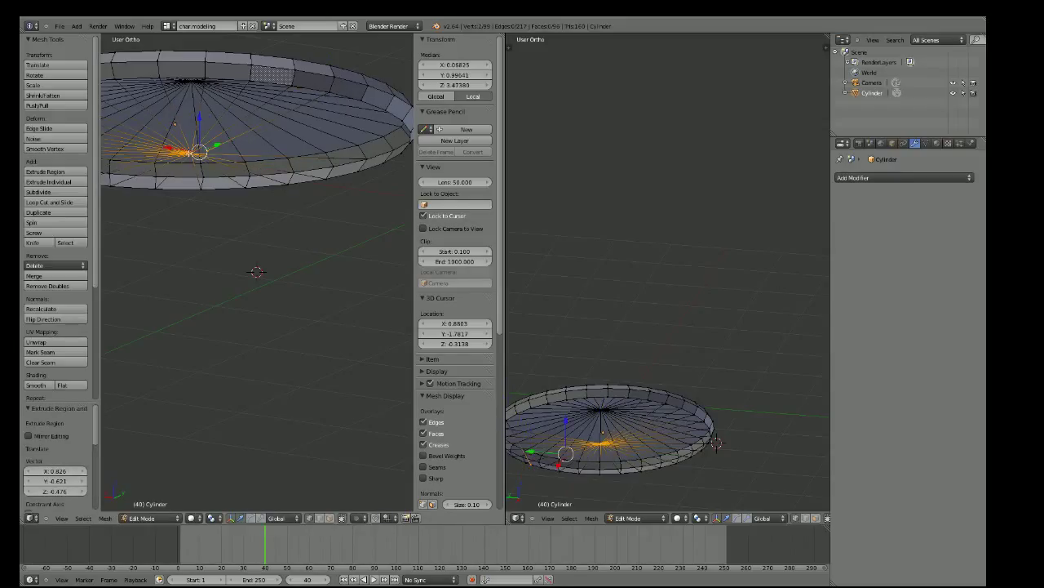
key(alt+m)
click(195, 159)
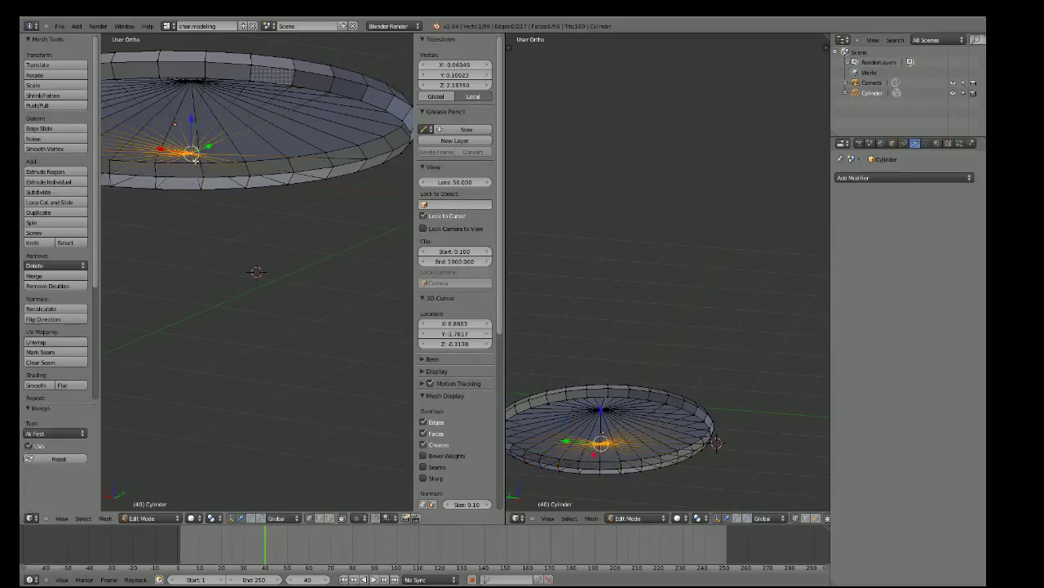
right_click(195, 159)
key(g)
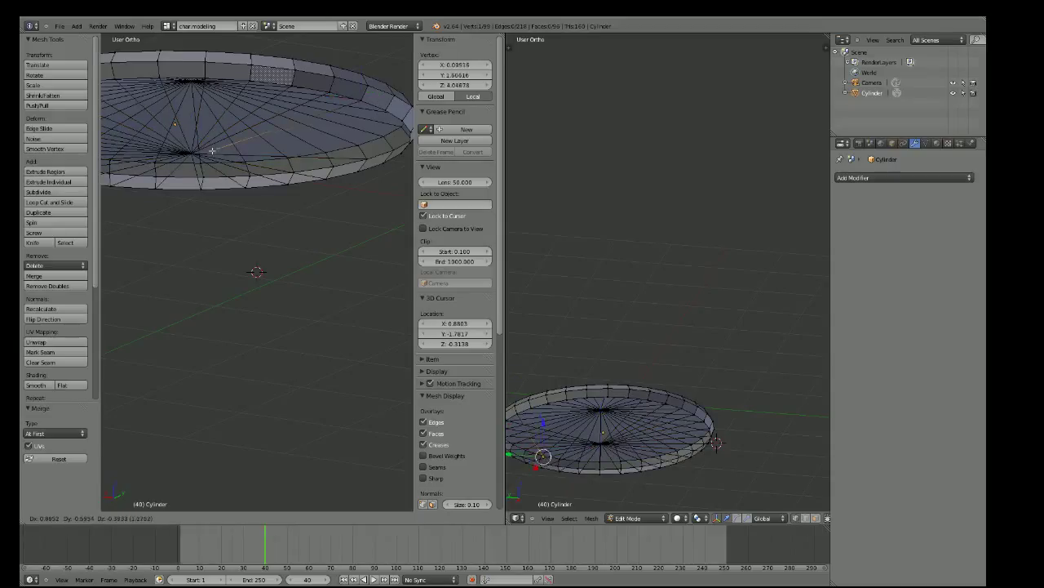
click(211, 152)
shift+right_click(190, 153)
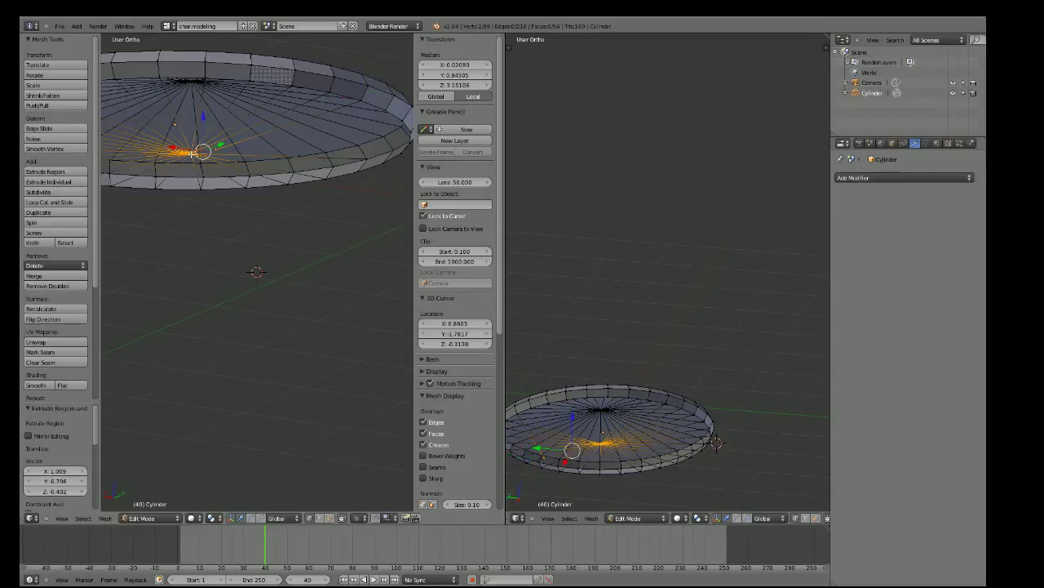
click(207, 155)
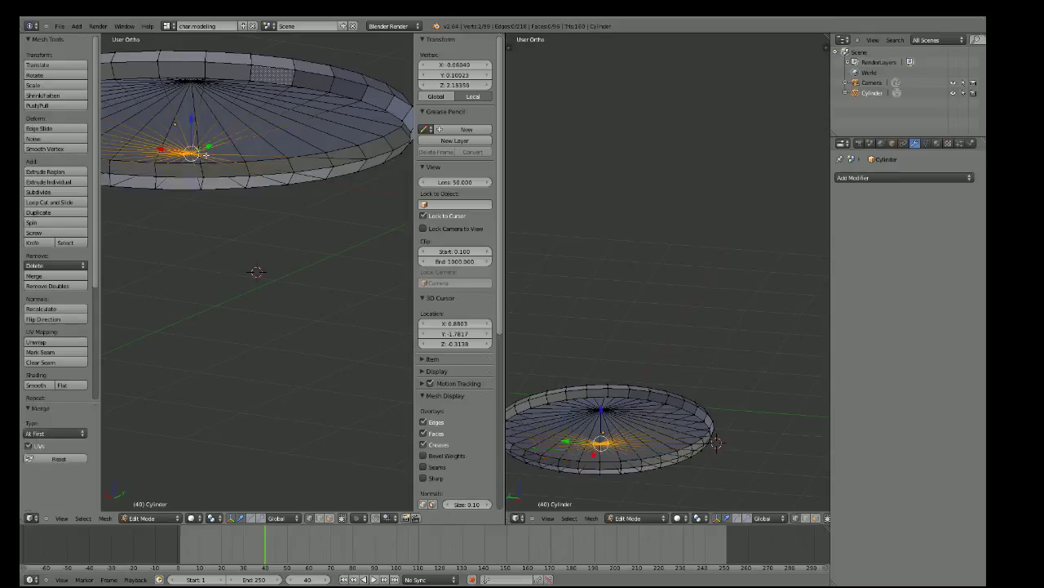
Merge two final rim vertices into the centre vertex, extending the spoke fan
key(g)
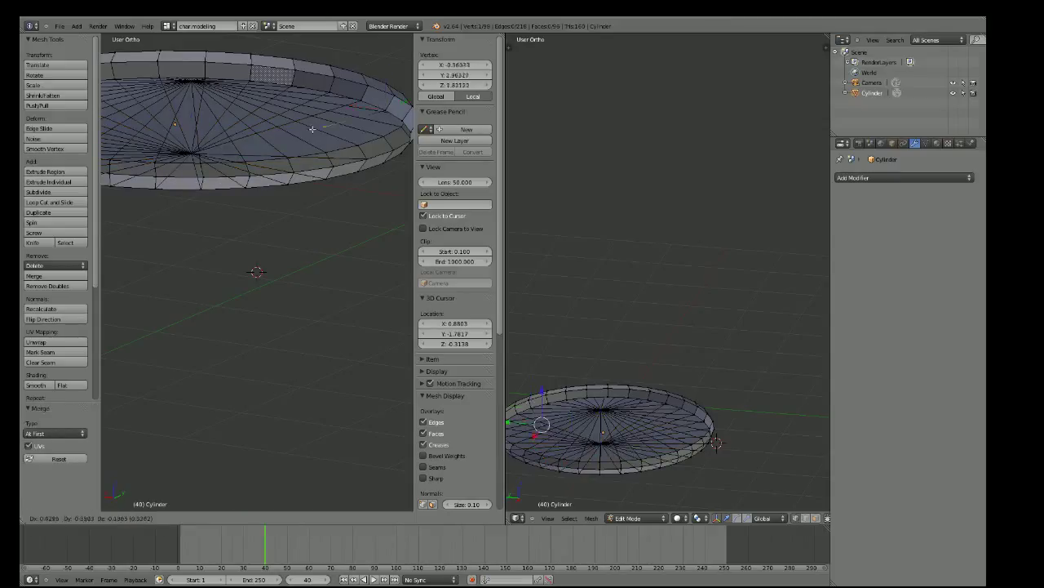
click(224, 150)
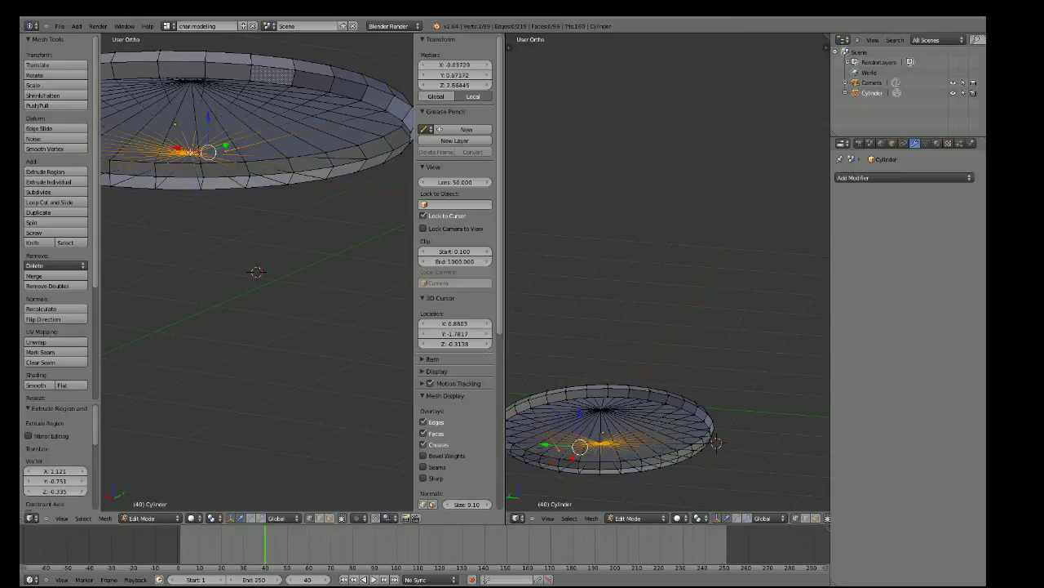
key(alt+m)
click(196, 158)
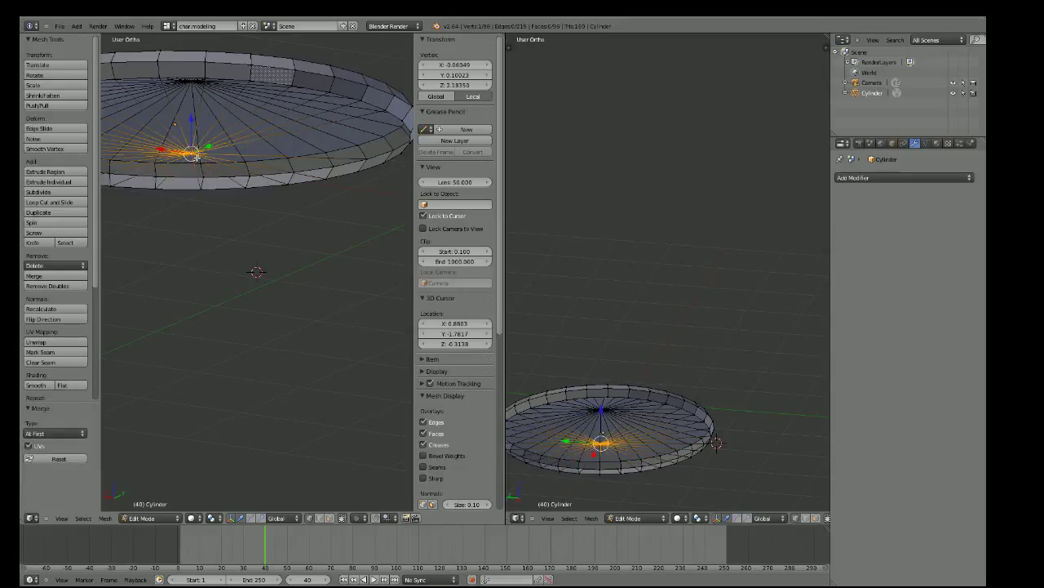
key(e)
click(261, 151)
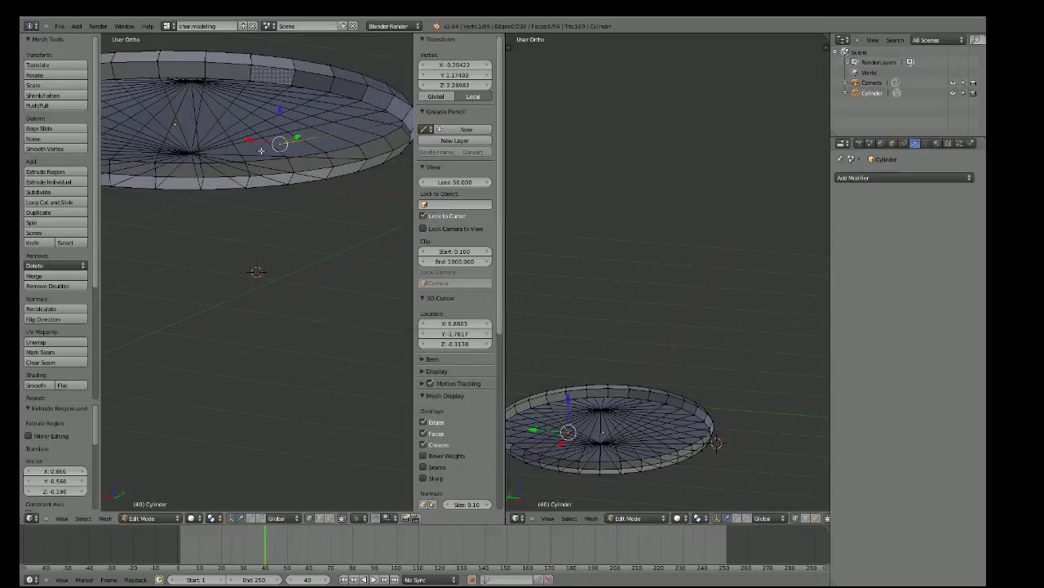
shift+click(193, 153)
key(alt+m)
click(202, 154)
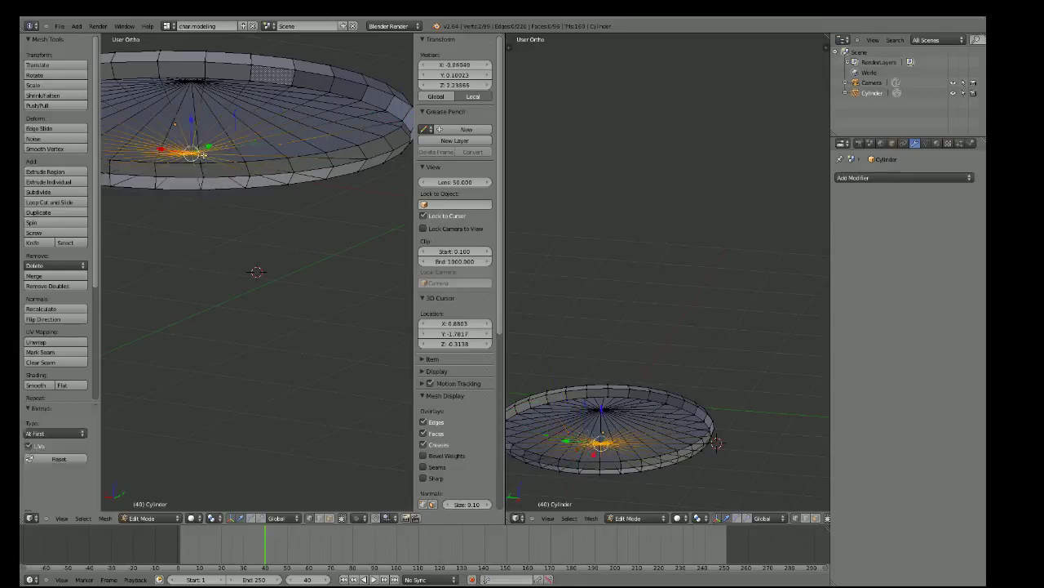
Extrude a rim vertex of a new section to the centre and merge it in
middle_drag(203, 155, 339, 169)
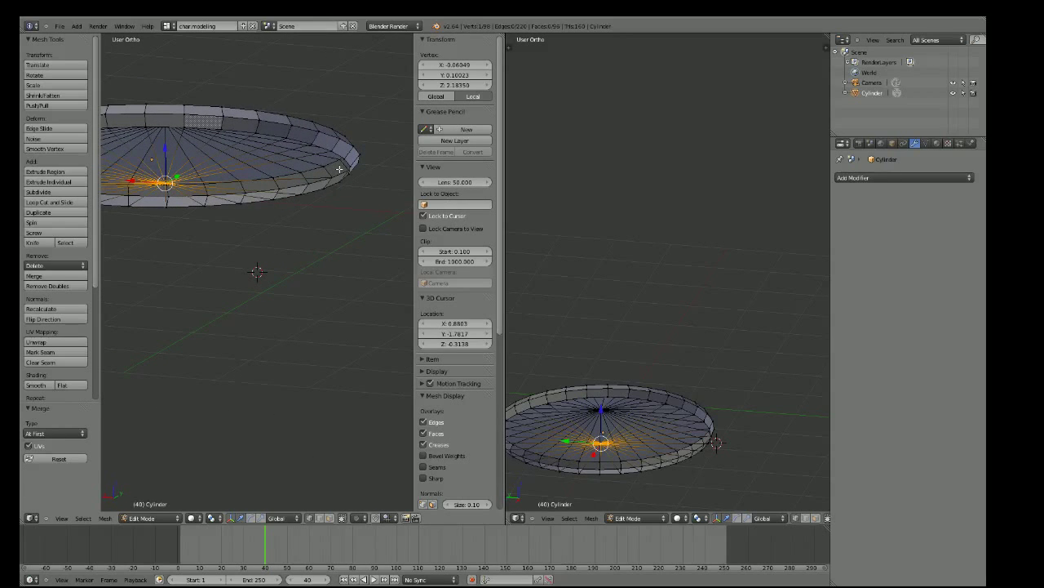
scroll(340, 169, up, 2)
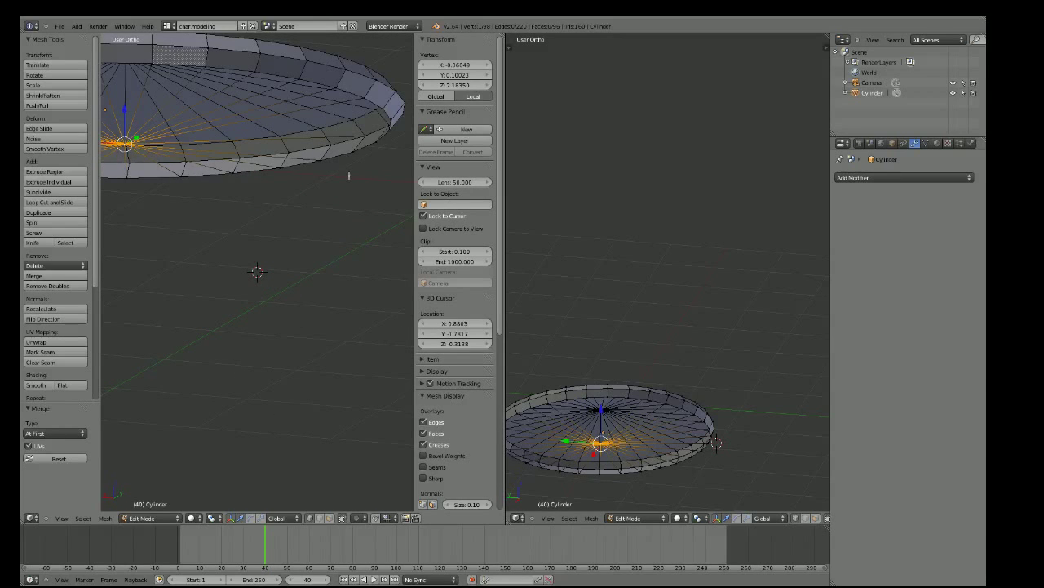
key(e)
click(194, 138)
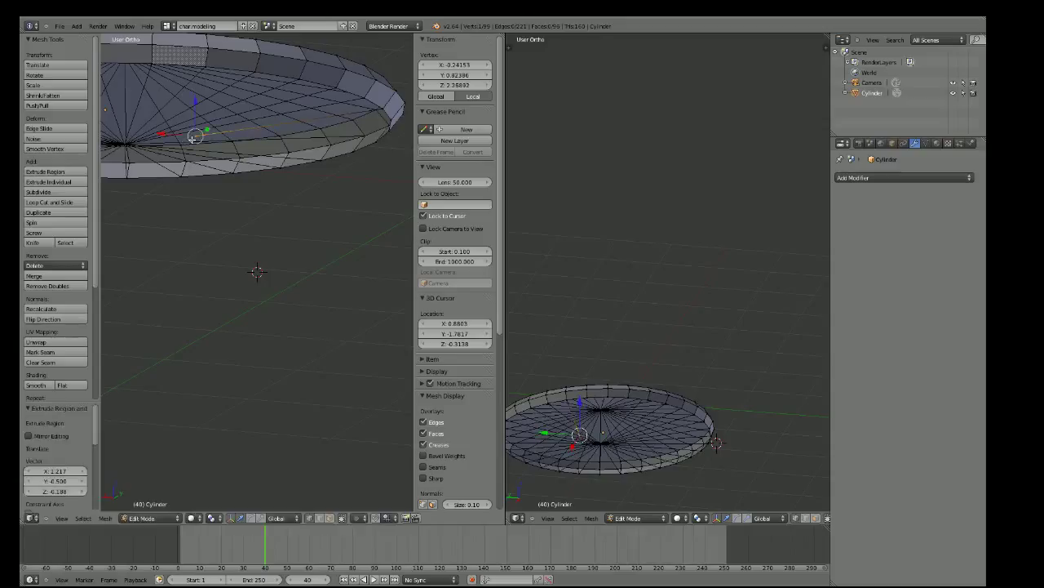
shift+right_click(124, 143)
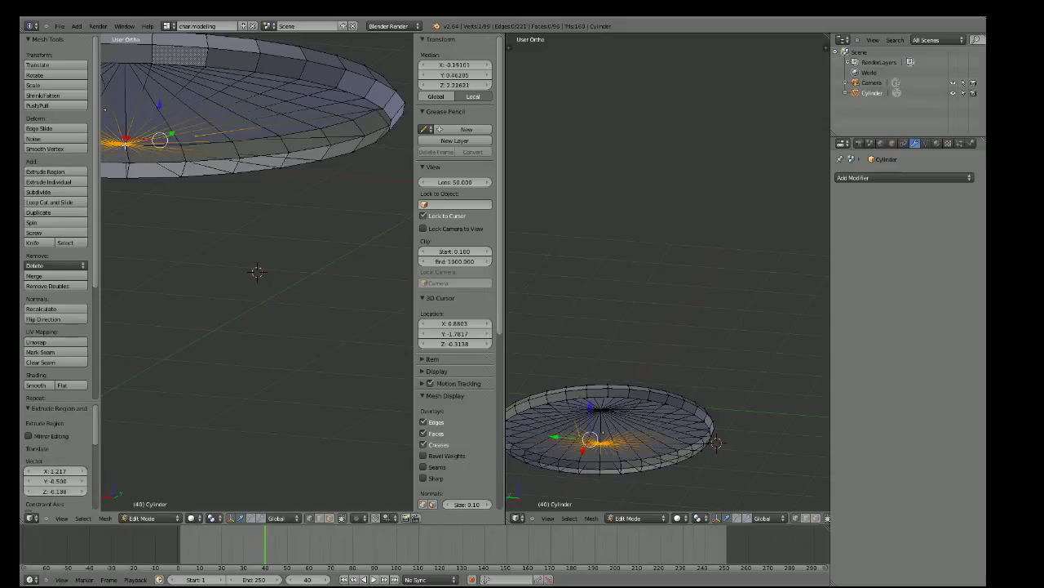
key(alt+m)
click(142, 145)
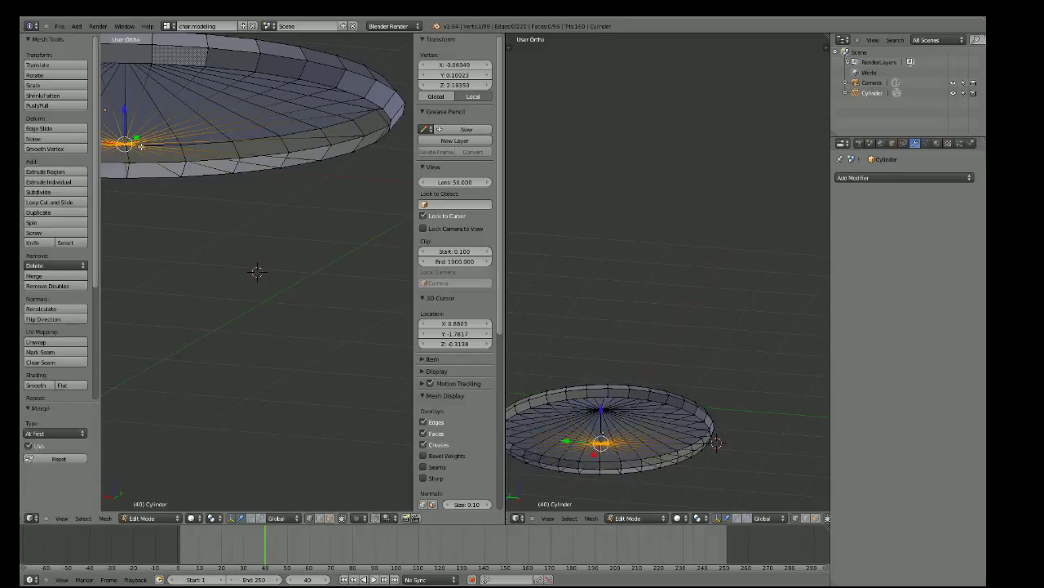
Merge a far-rim vertex At First into the centre vertex, reaching 98 vertices and 222 edges
right_click(390, 120)
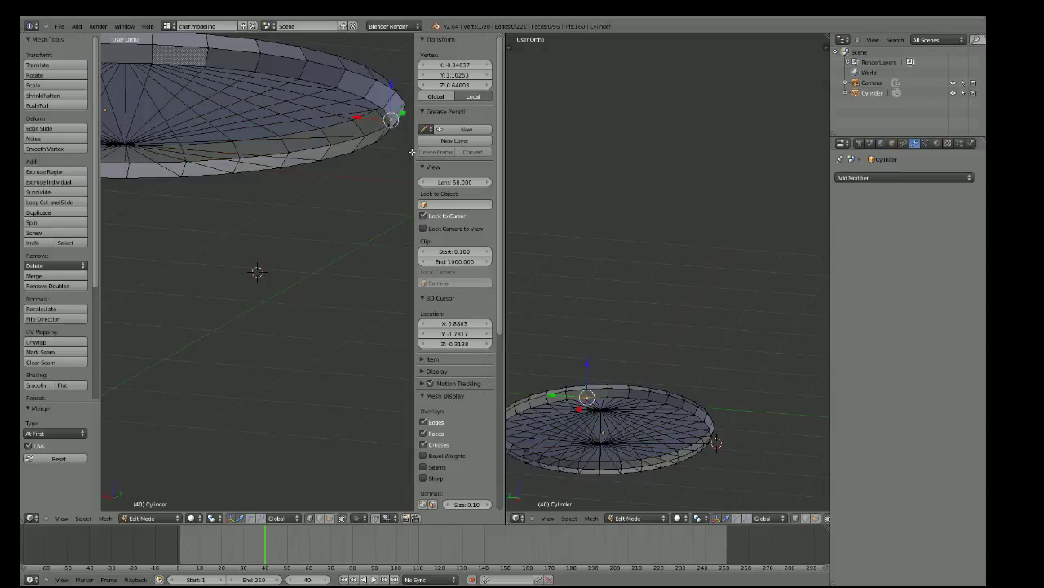
key(g)
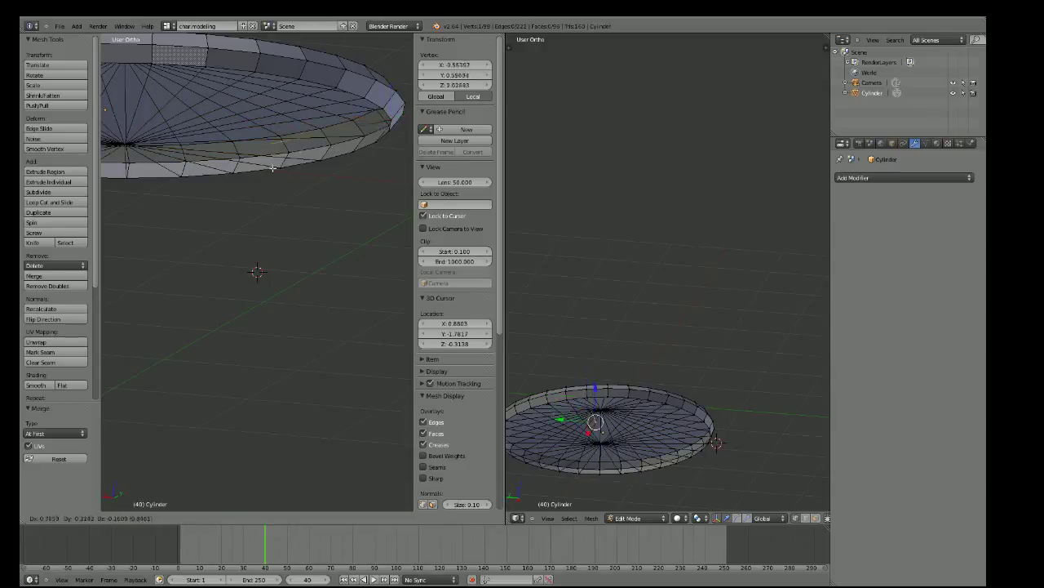
click(210, 166)
shift+right_click(124, 145)
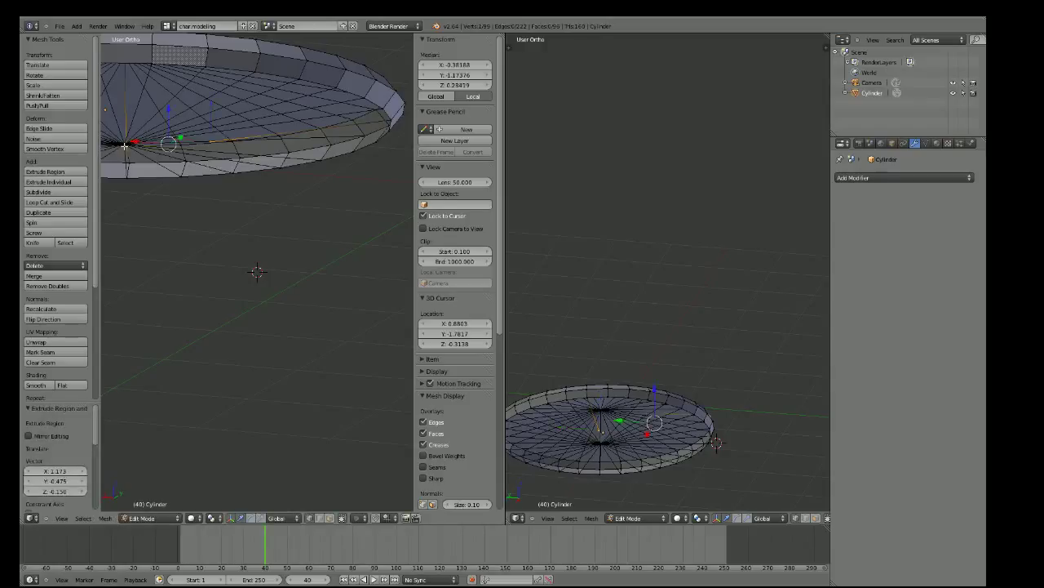
shift+right_click(125, 145)
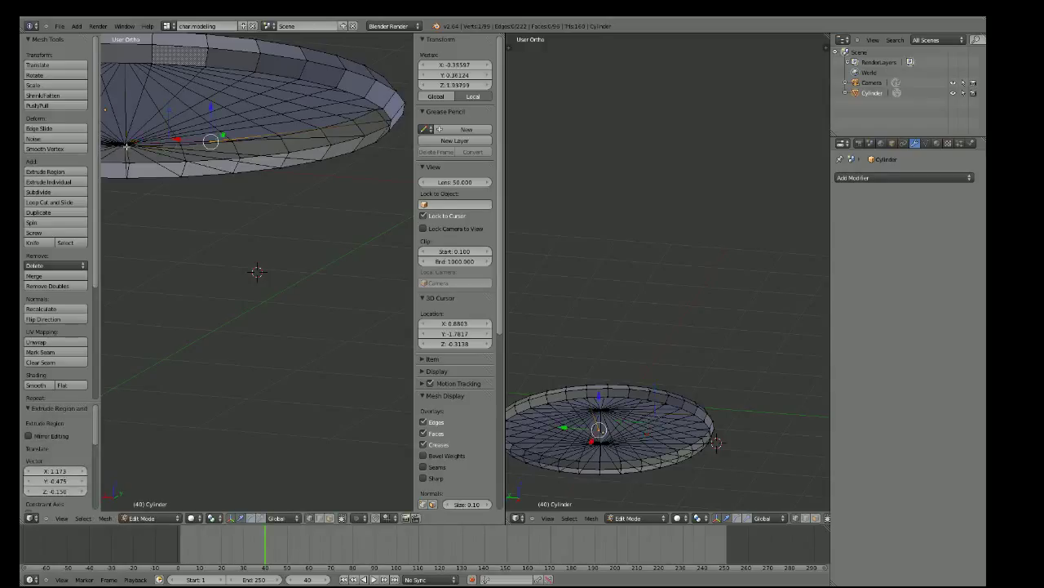
shift+right_click(125, 145)
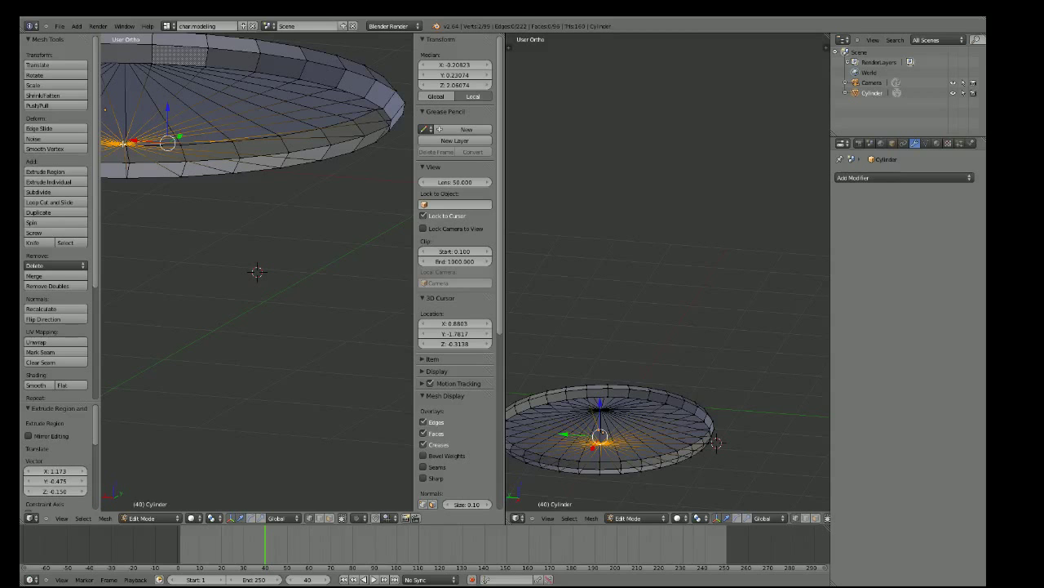
key(alt+m)
click(190, 159)
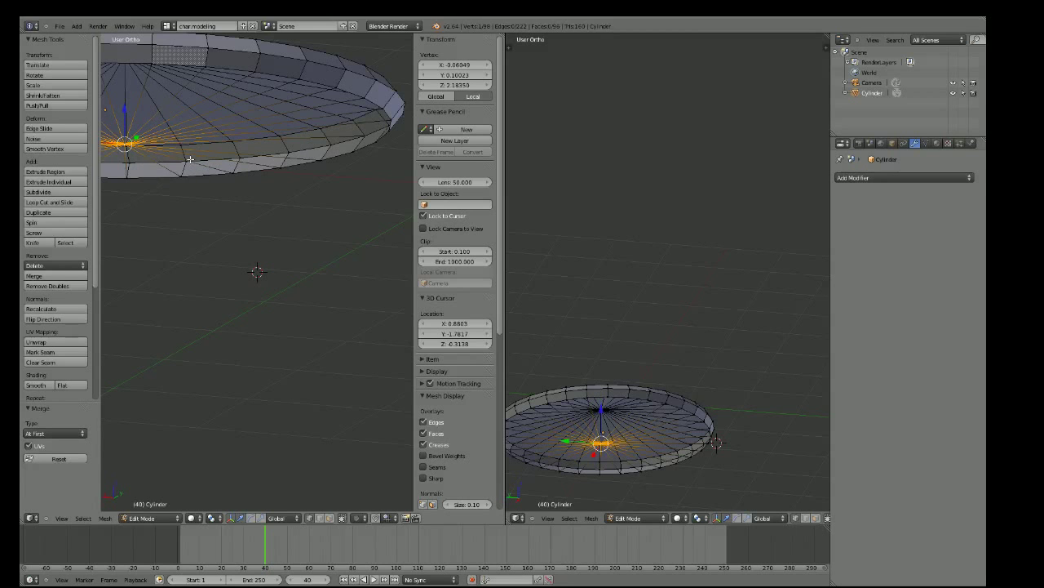
mouse_move(189, 159)
middle_down()
mouse_move(260, 296)
mouse_move(252, 256)
mouse_move(208, 310)
mouse_move(242, 253)
mouse_move(292, 275)
mouse_move(268, 252)
mouse_move(279, 261)
mouse_move(253, 310)
mouse_move(263, 324)
mouse_move(257, 268)
mouse_move(261, 293)
middle_up()
Make the first triangle face from two rim vertices and the centre vertex
click(255, 238)
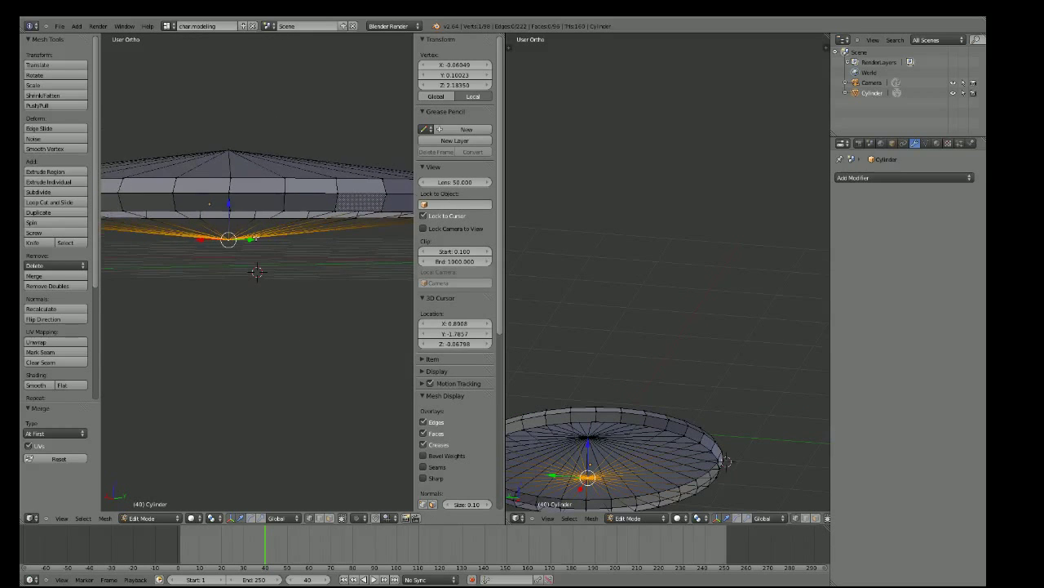
mouse_move(255, 238)
middle_down()
mouse_move(240, 231)
mouse_move(250, 236)
middle_up()
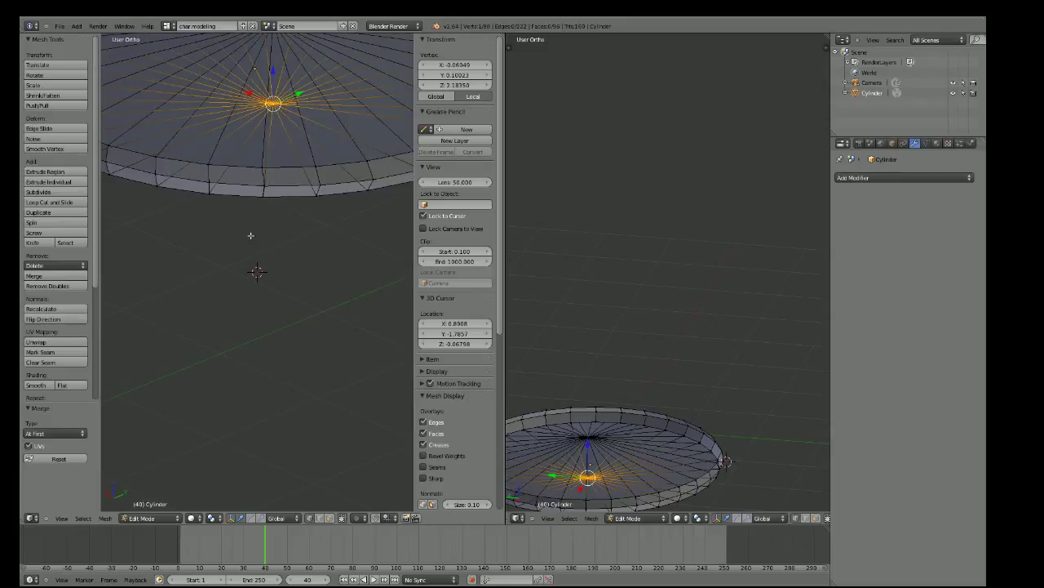
right_click(209, 194)
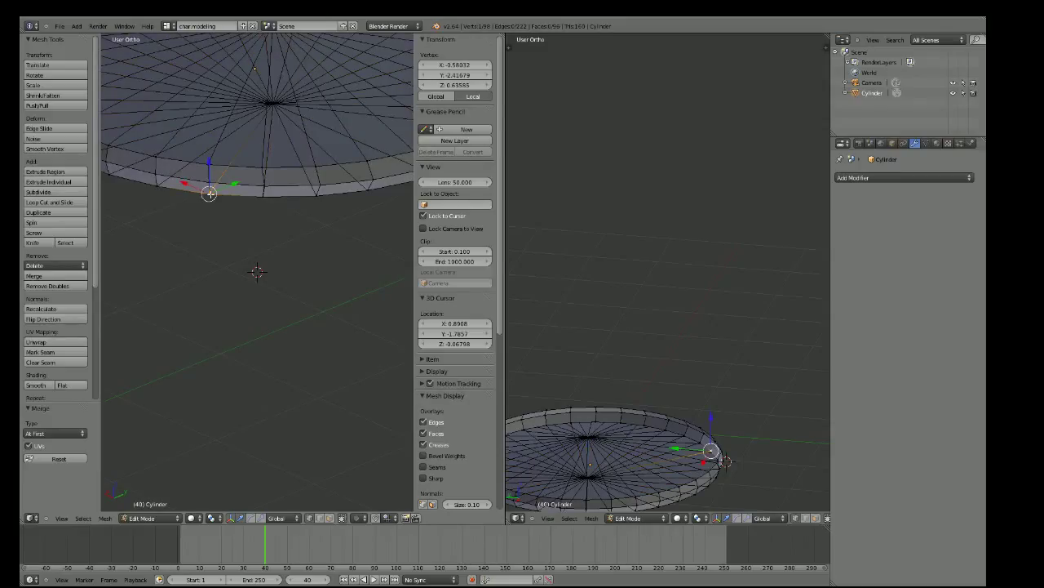
shift+right_click(264, 196)
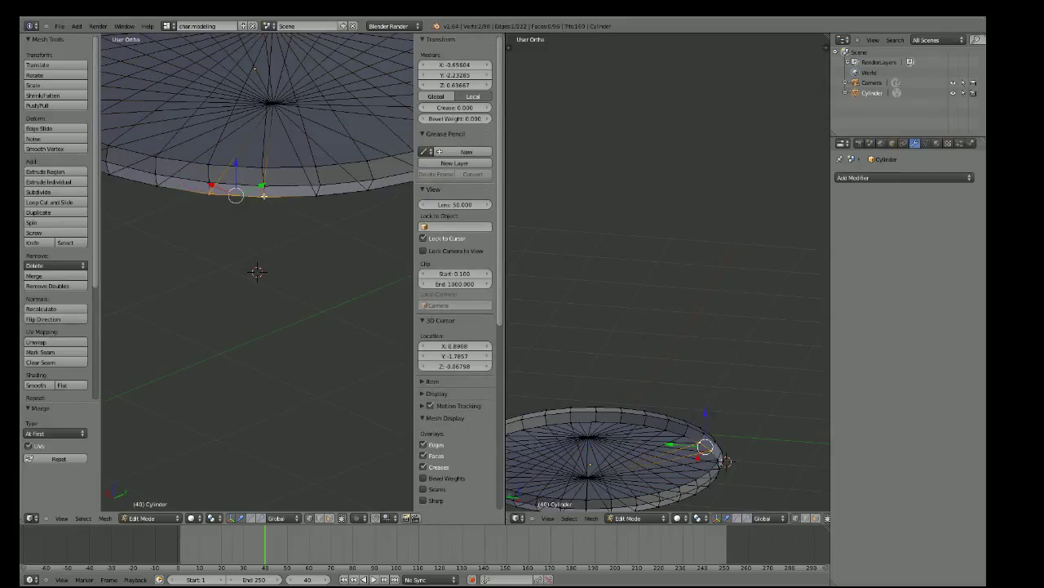
shift+right_click(272, 103)
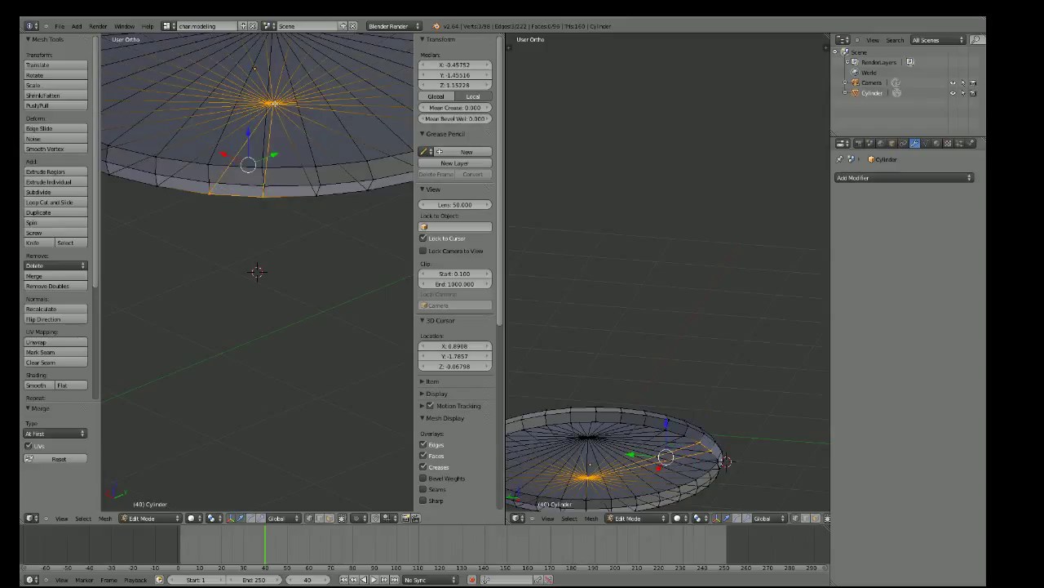
key(f)
Fill the adjacent triangles, undoing the last fill so the wedge stays separate triangles
shift+right_click(316, 194)
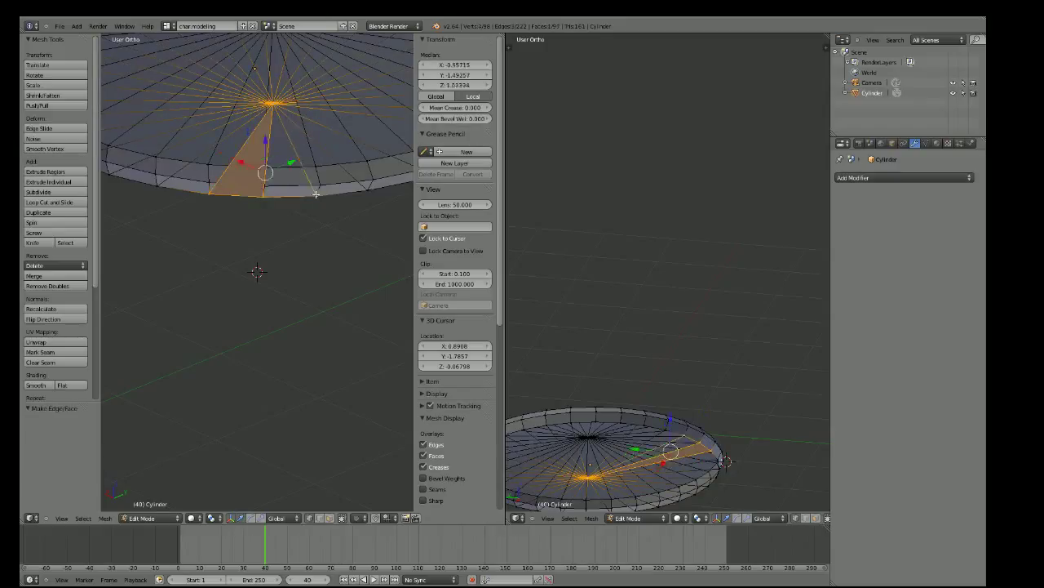
key(f)
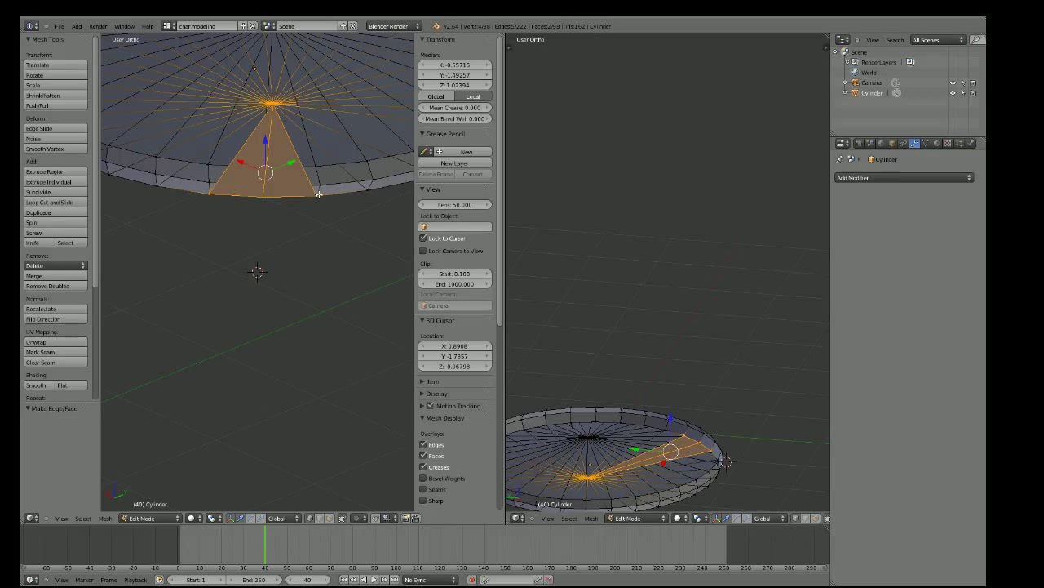
shift+right_click(367, 190)
mouse_move(366, 190)
middle_down()
mouse_move(355, 215)
mouse_move(334, 223)
mouse_move(350, 236)
mouse_move(353, 217)
mouse_move(341, 221)
middle_up()
key(f)
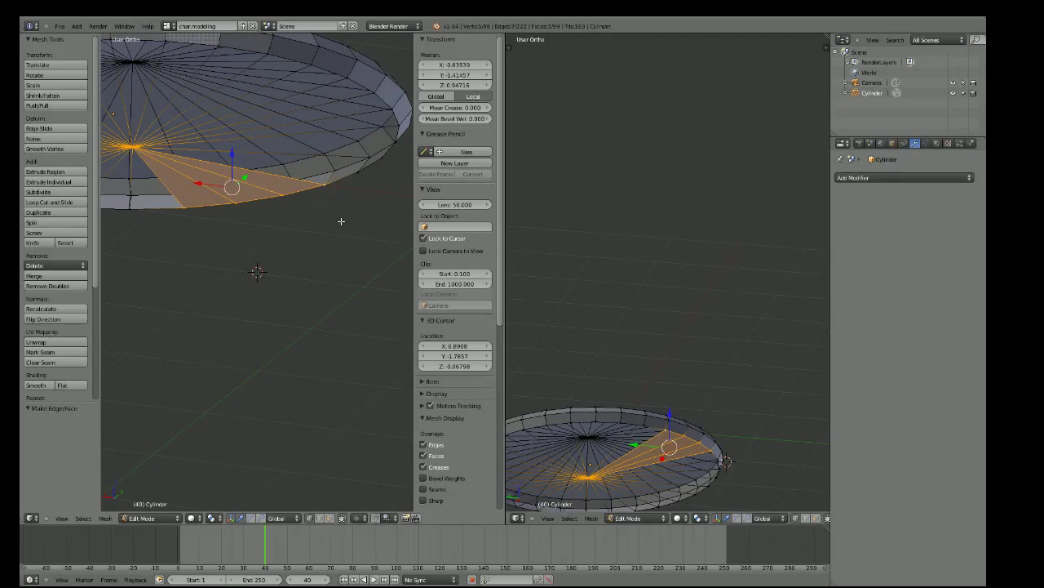
shift+right_click(359, 171)
mouse_move(359, 171)
middle_down()
mouse_move(380, 155)
mouse_move(376, 94)
mouse_move(384, 152)
mouse_move(361, 212)
mouse_move(380, 187)
middle_up()
key(f)
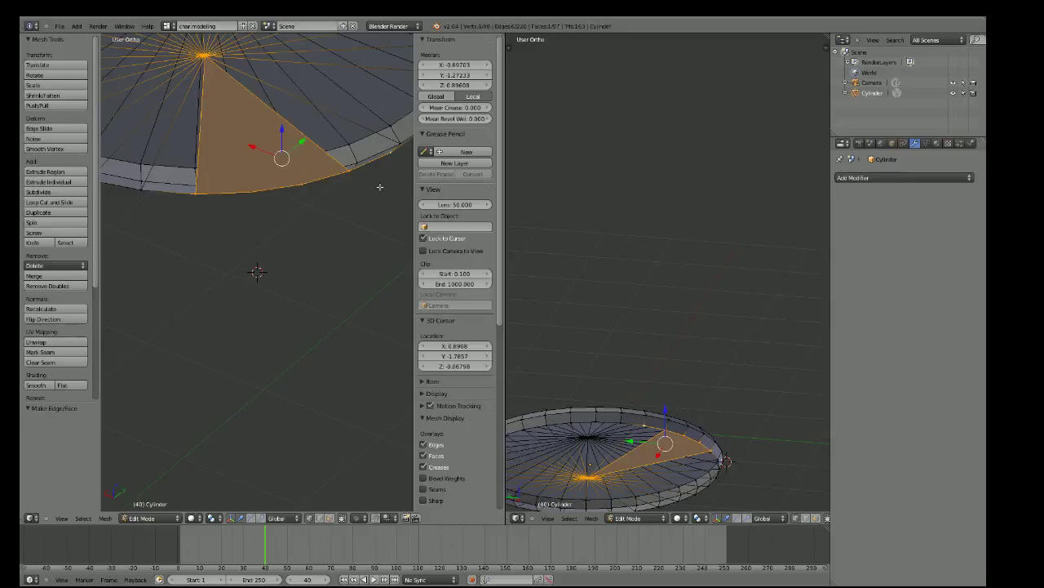
key(ctrl+z)
Move a rim vertex to the centre and merge it At First as a new spoke
right_click(390, 152)
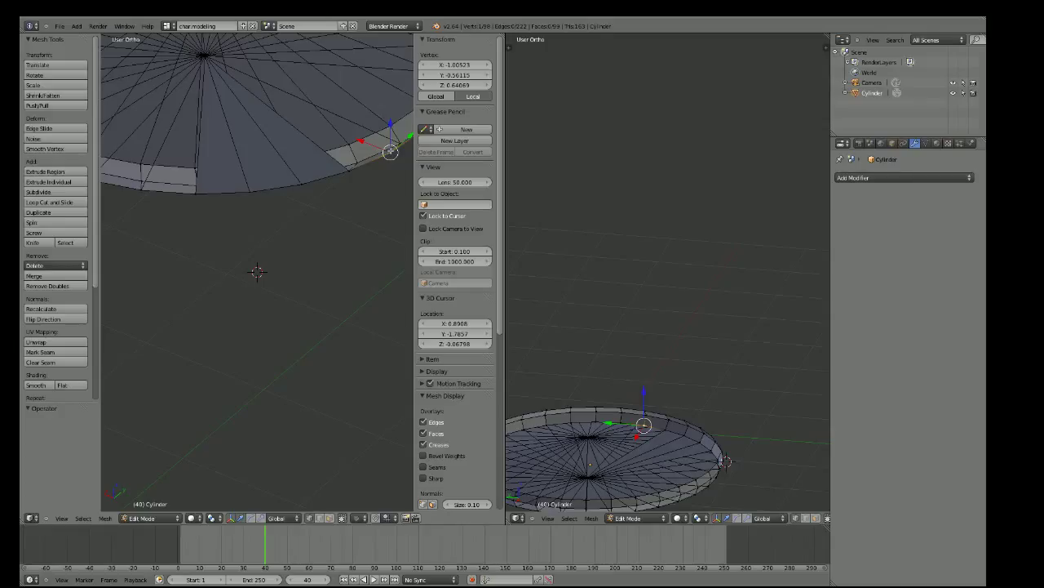
key(g)
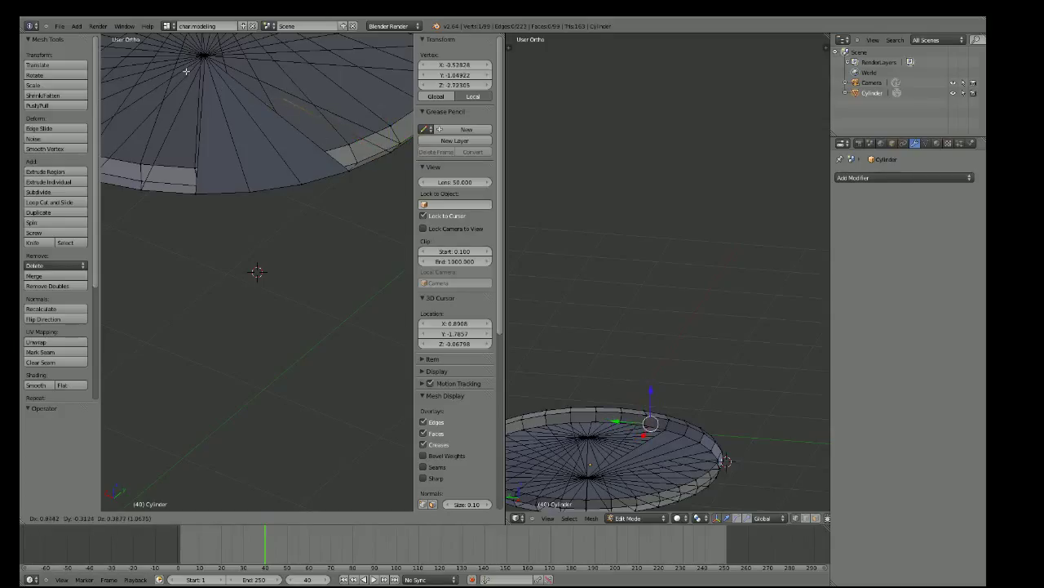
click(186, 71)
shift+right_click(204, 55)
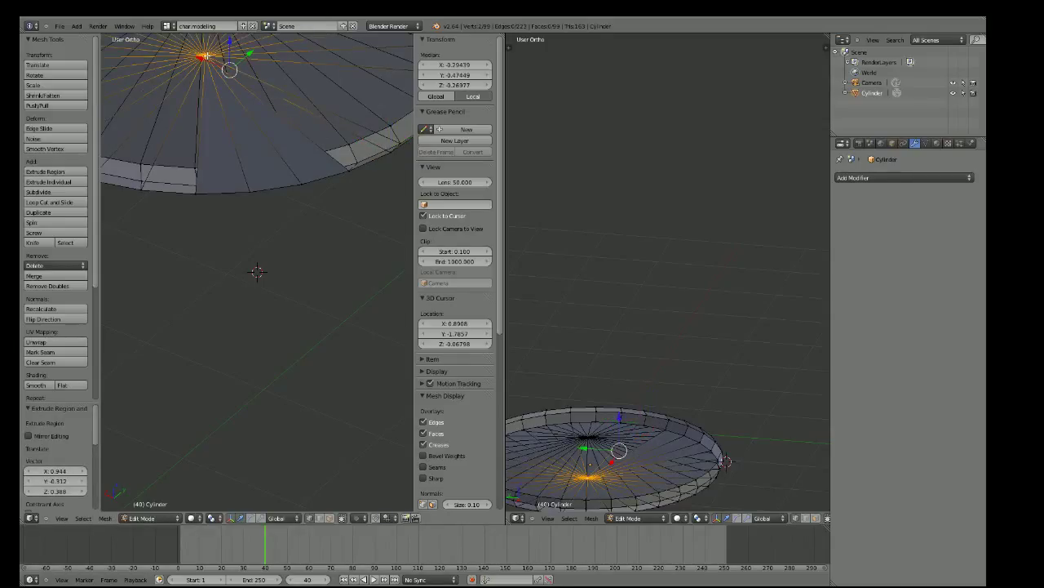
key(alt+m)
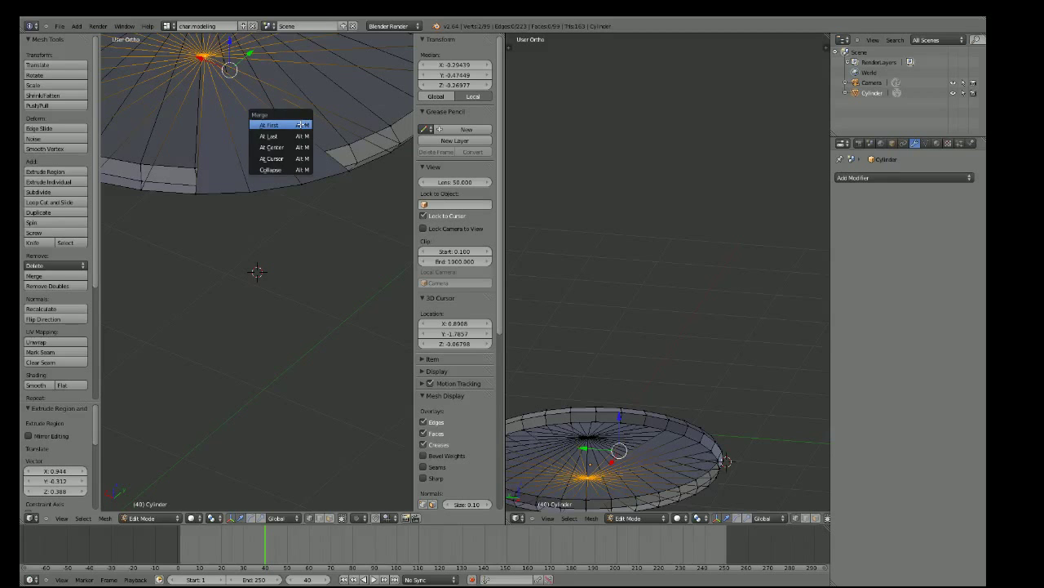
click(301, 124)
mouse_move(301, 124)
middle_down()
mouse_move(380, 159)
mouse_move(364, 174)
middle_up()
Delete the stray centre-to-rim edge using X > Edges
right_click(336, 165)
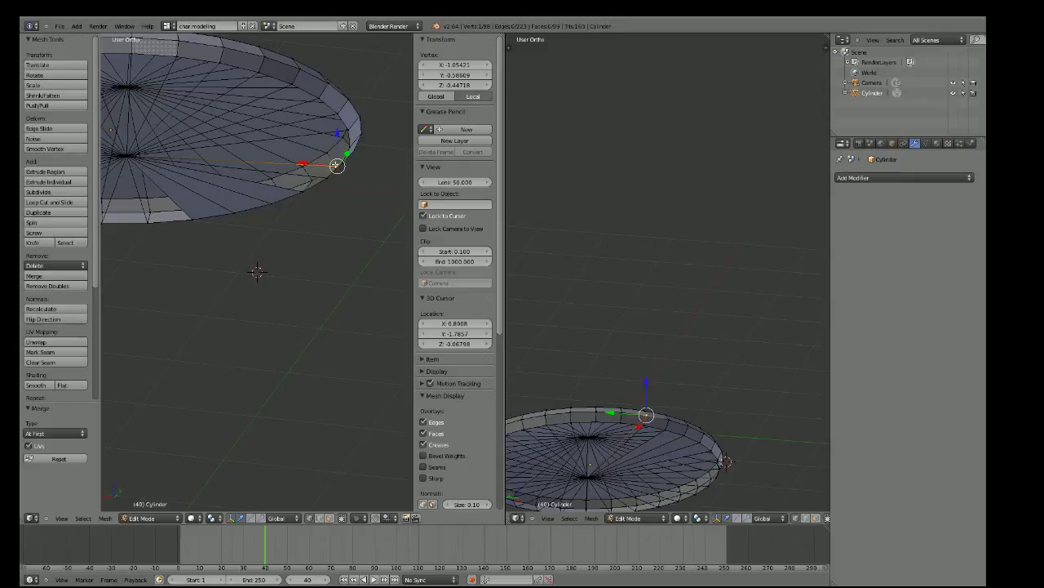
key(a)
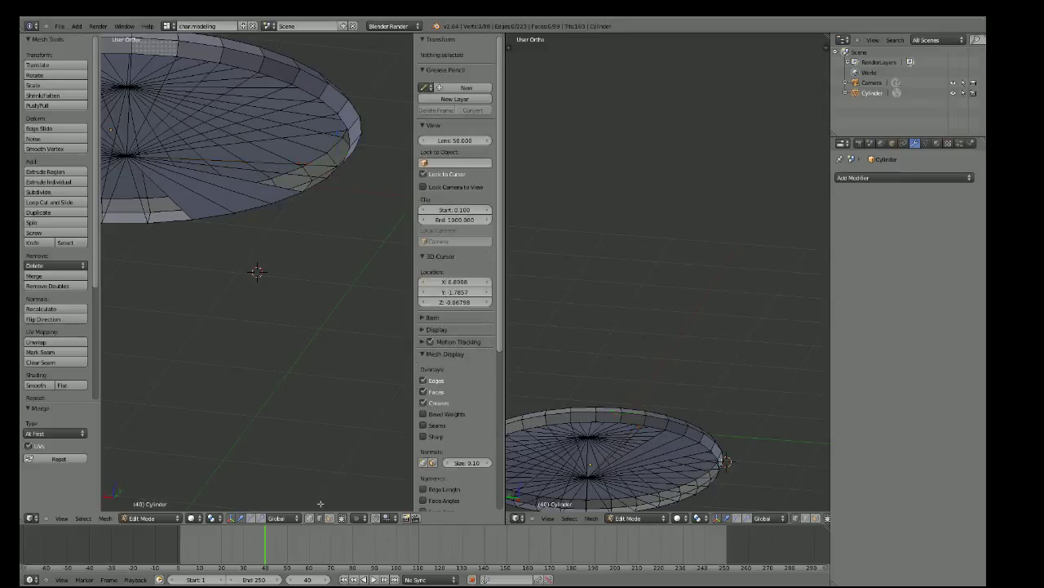
right_click(278, 162)
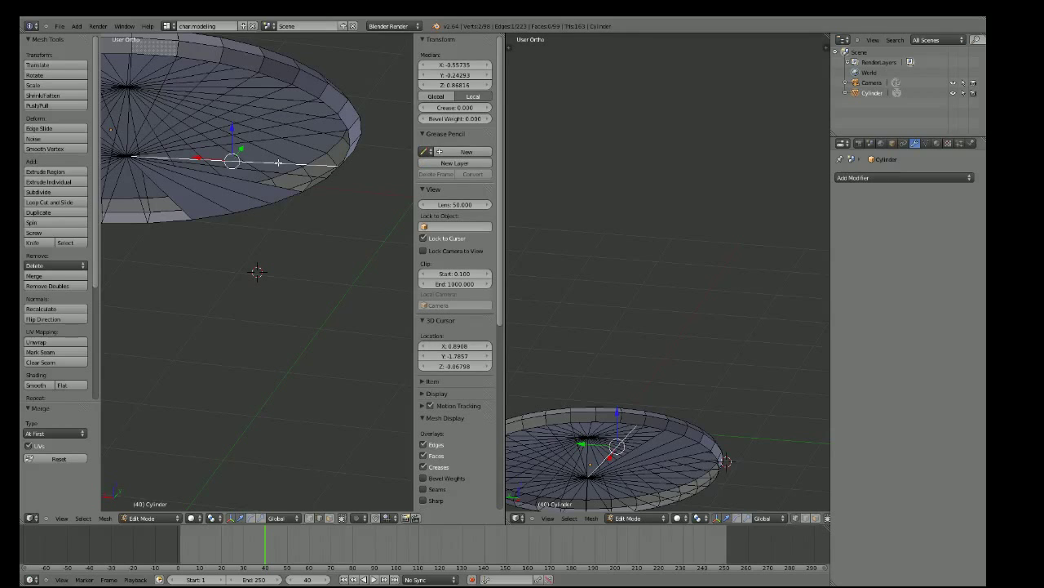
key(x)
click(292, 168)
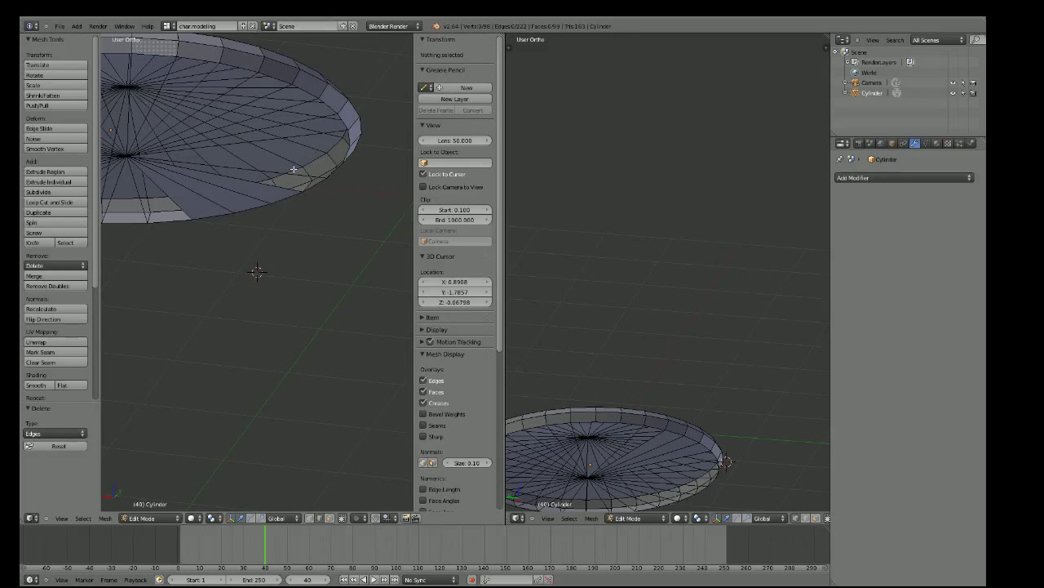
mouse_move(294, 169)
middle_down()
mouse_move(342, 164)
mouse_move(331, 161)
mouse_move(343, 176)
middle_up()
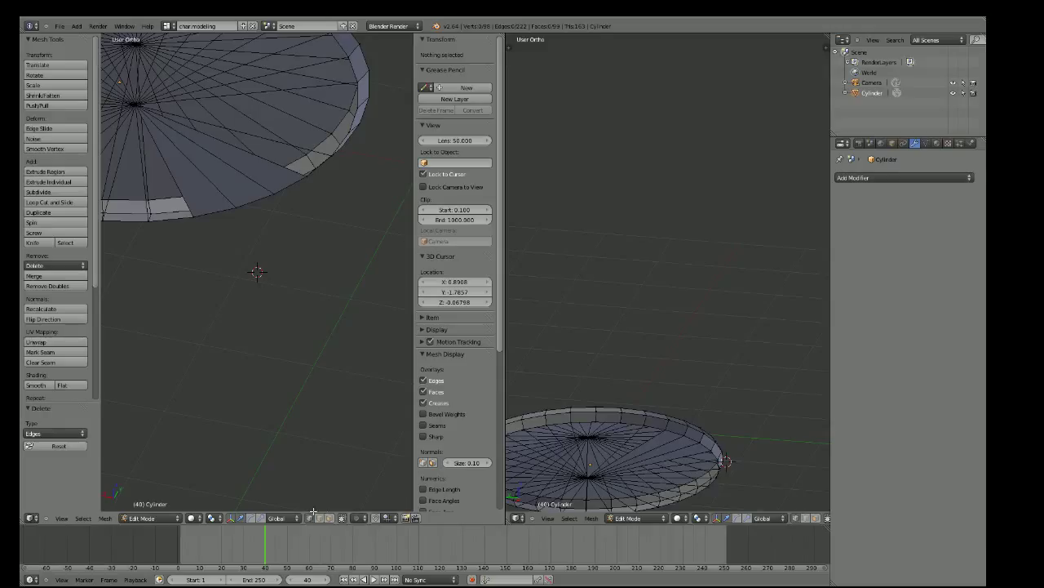
Merge two more rim vertices into the centre vertex, giving 98 vertices and 224 edges
right_click(347, 131)
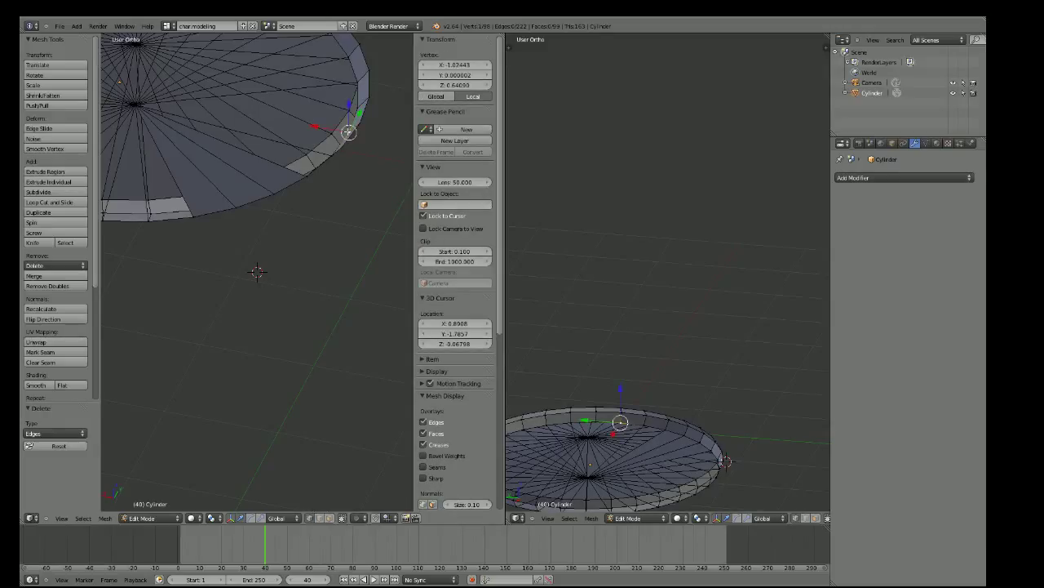
key(e)
key(Return)
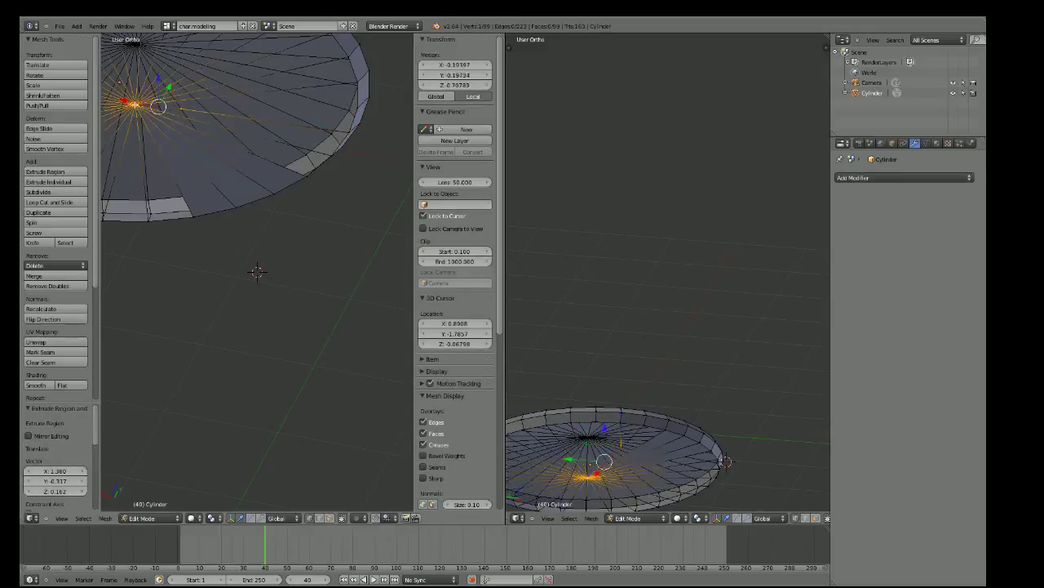
key(alt+m)
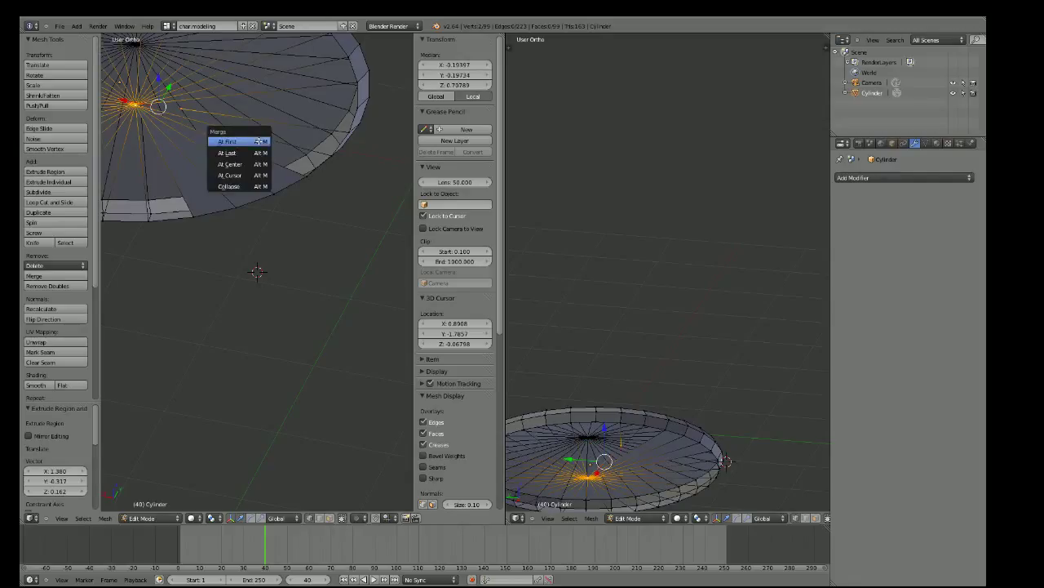
click(257, 141)
right_click(357, 107)
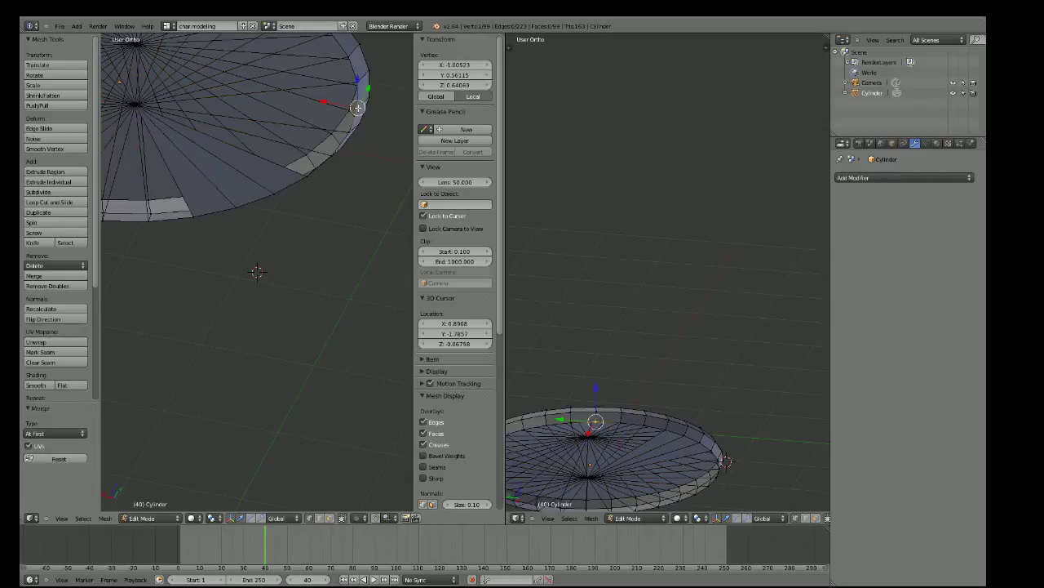
key(g)
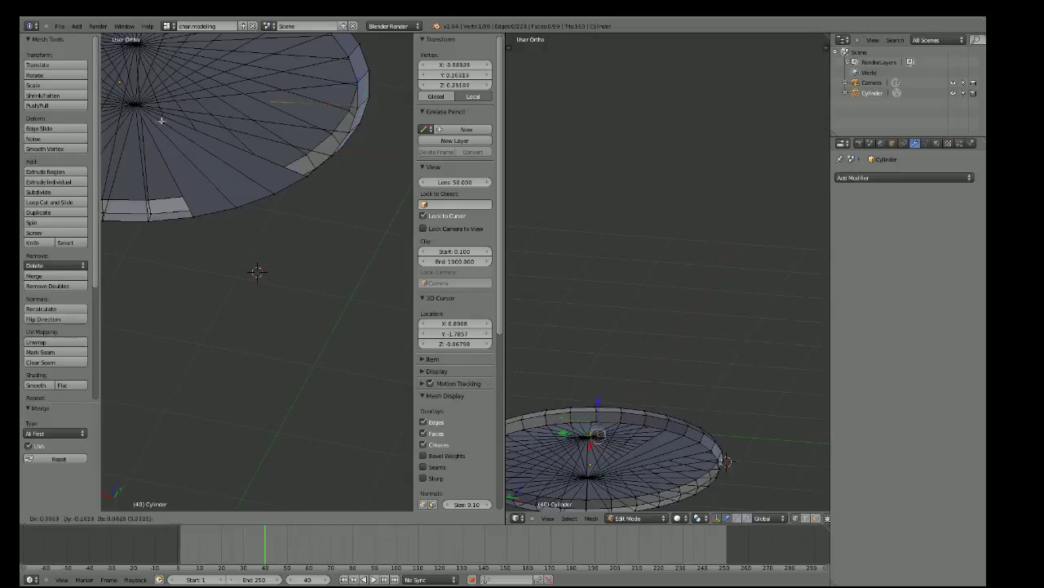
click(61, 123)
shift+right_click(134, 104)
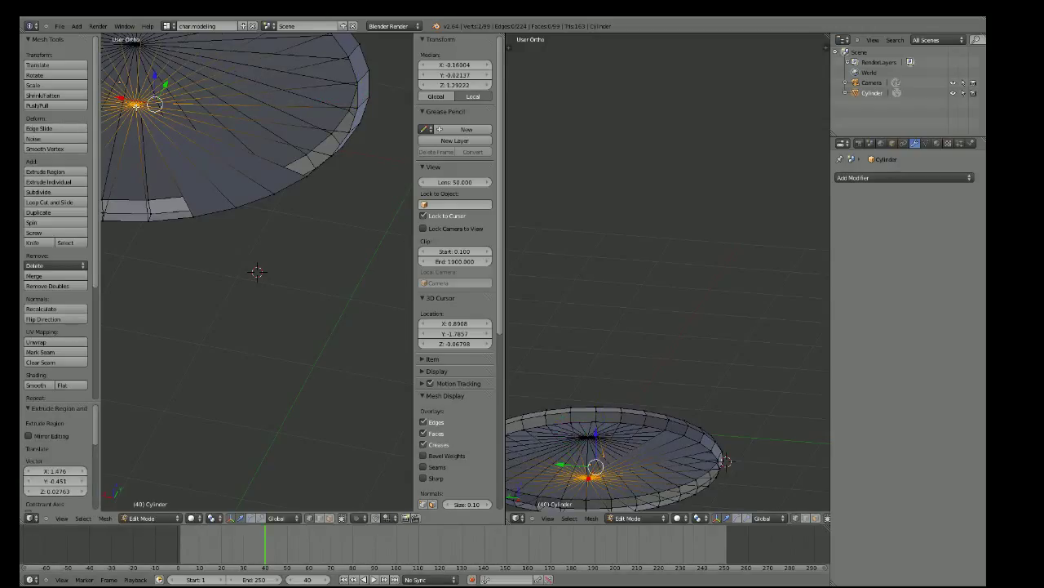
key(alt+m)
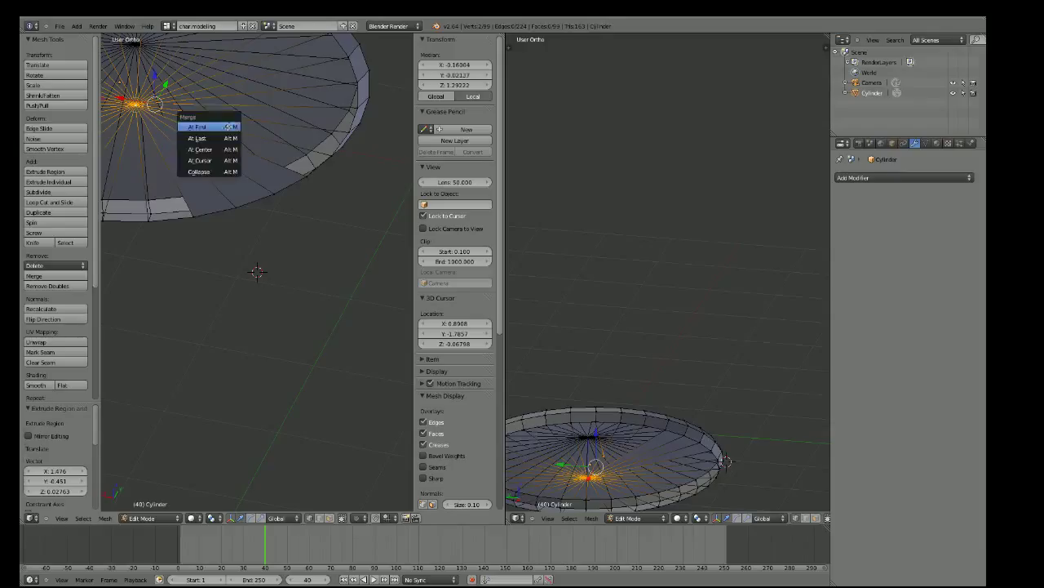
click(228, 128)
Fill triangles from the centre vertex to successive rim vertices, bringing the mesh to 105 faces
shift+right_click(331, 153)
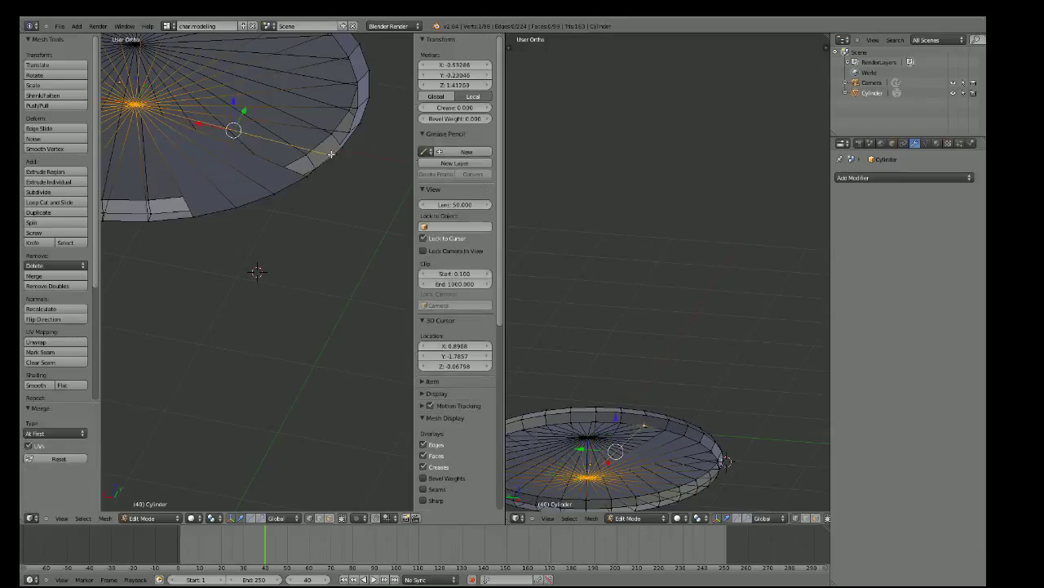
shift+right_click(306, 176)
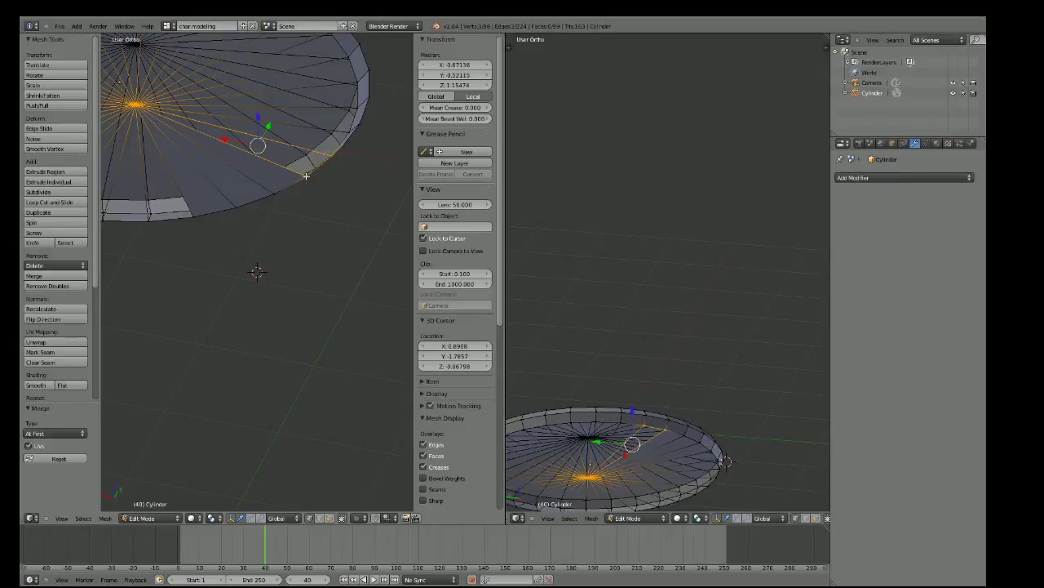
key(f)
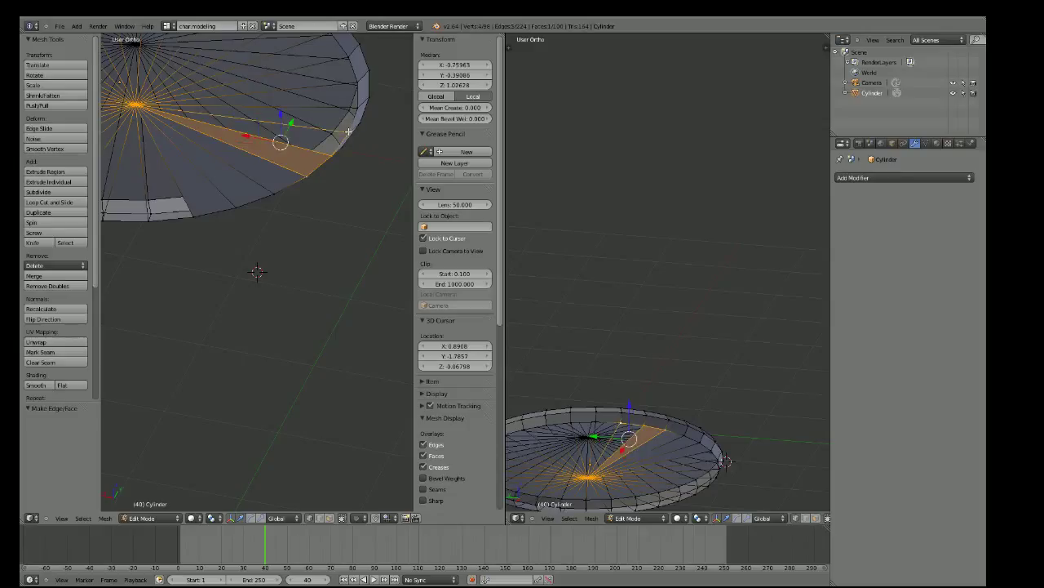
shift+right_click(348, 131)
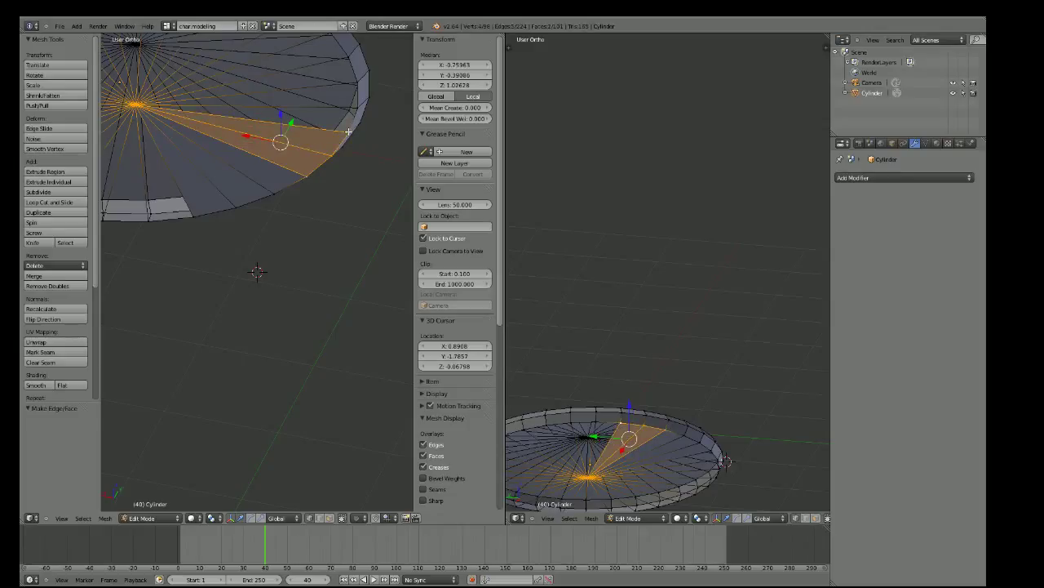
shift+right_click(356, 108)
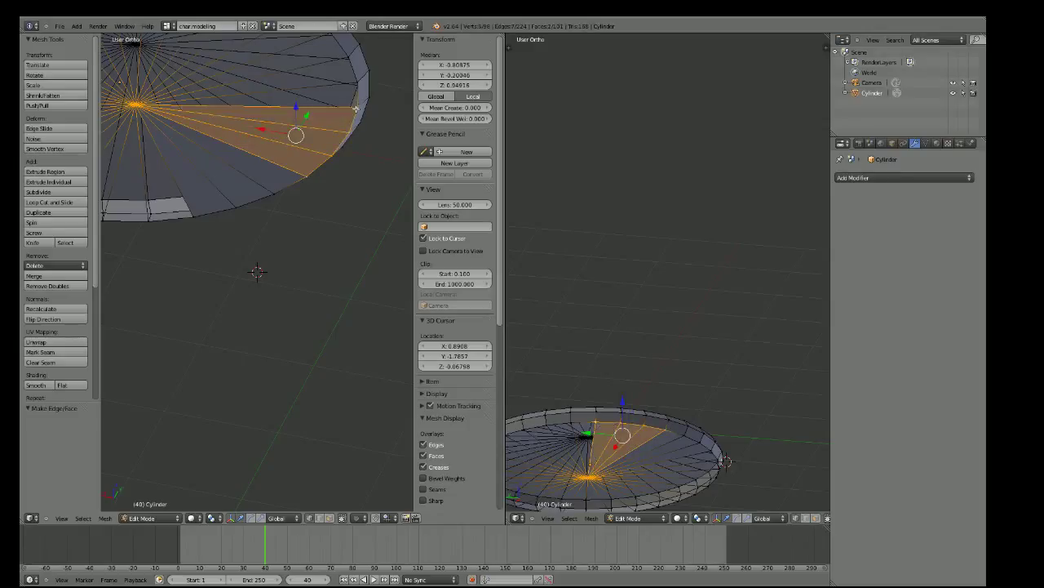
shift+right_click(359, 82)
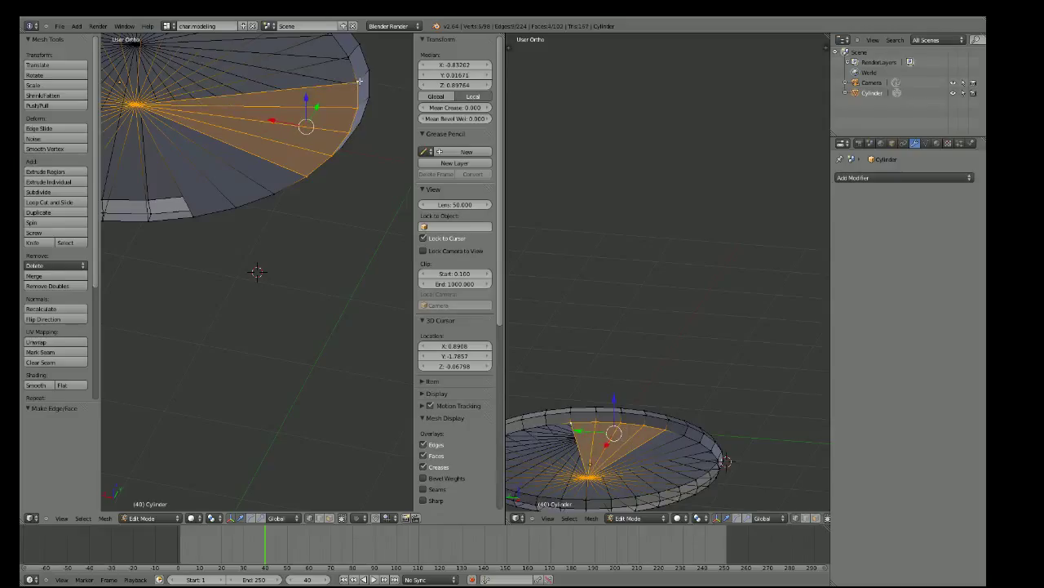
shift+right_click(349, 57)
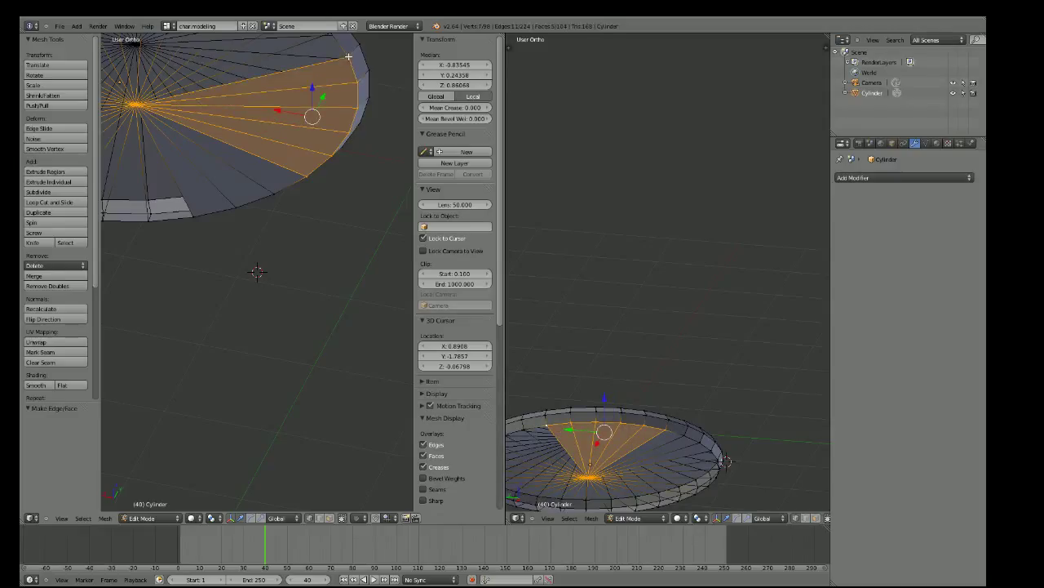
mouse_move(348, 56)
middle_down()
mouse_move(348, 82)
mouse_move(349, 63)
middle_up()
shift+right_click(348, 82)
key(f)
click(222, 116)
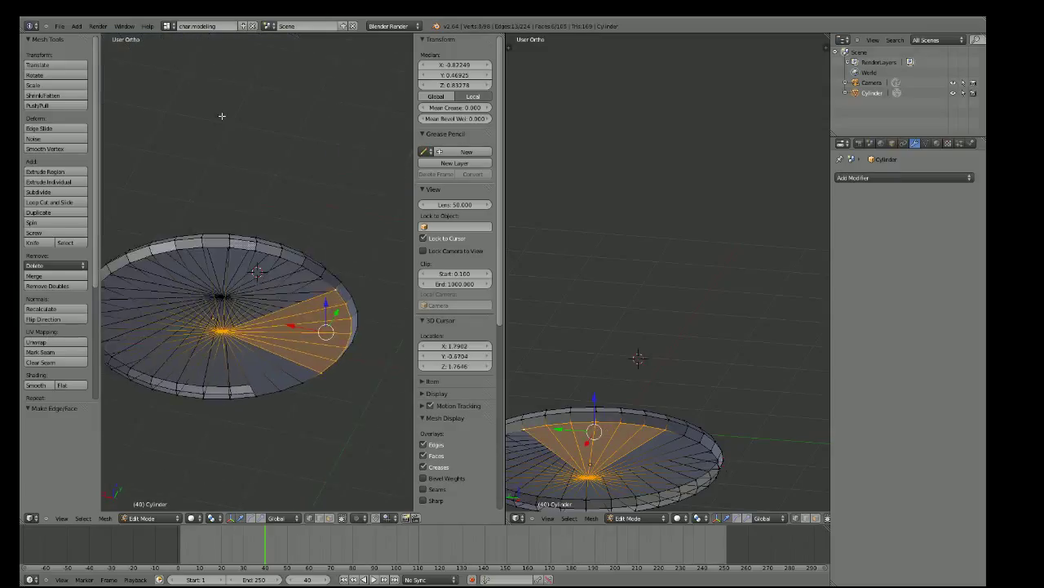
Fill seven more centre-to-rim triangles along the near side of the disc's top
scroll(326, 310, up, 2)
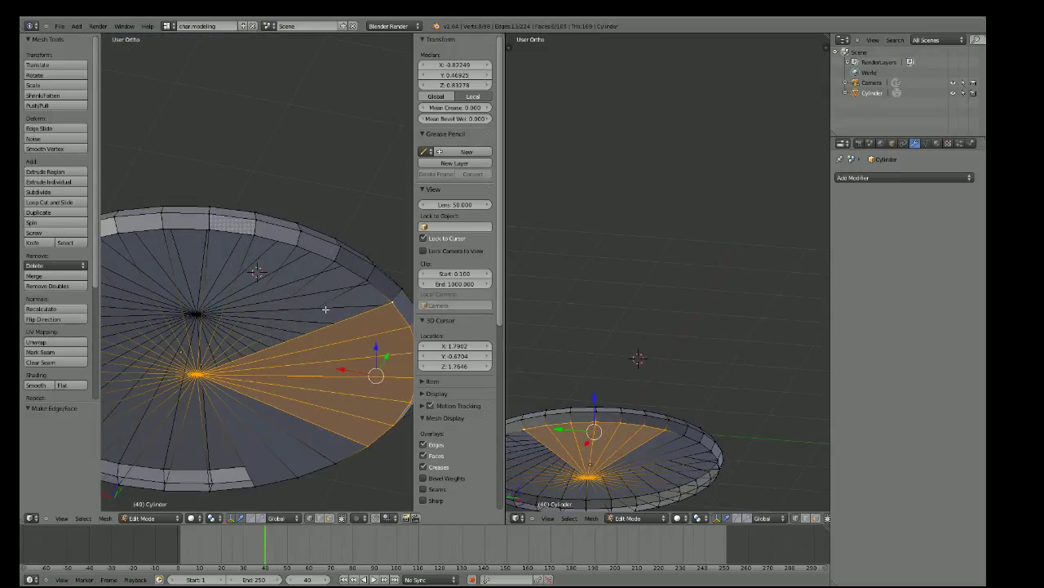
shift+right_click(367, 280)
key(f)
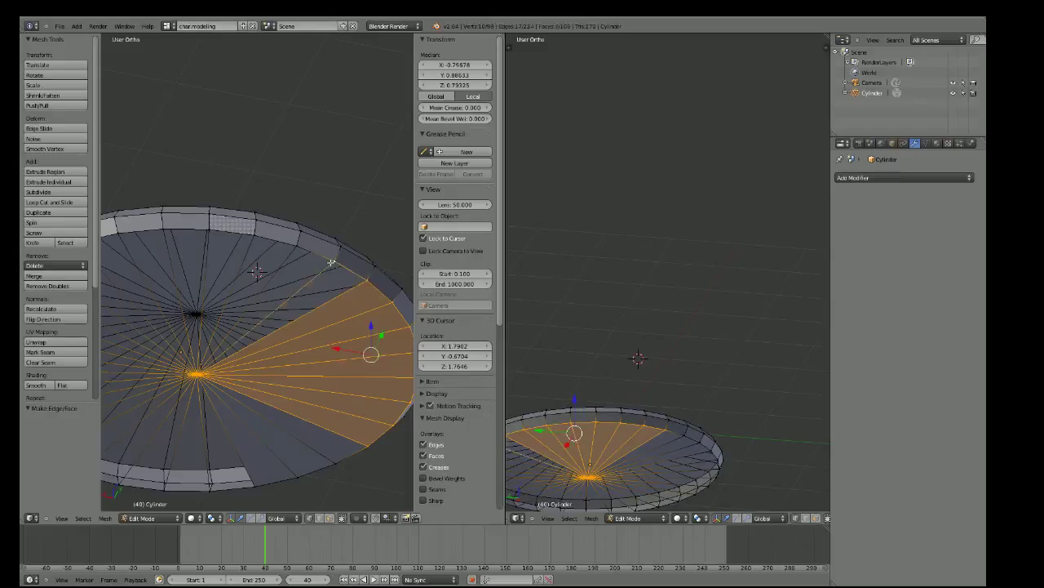
shift+right_click(334, 261)
key(f)
shift+right_click(294, 245)
key(f)
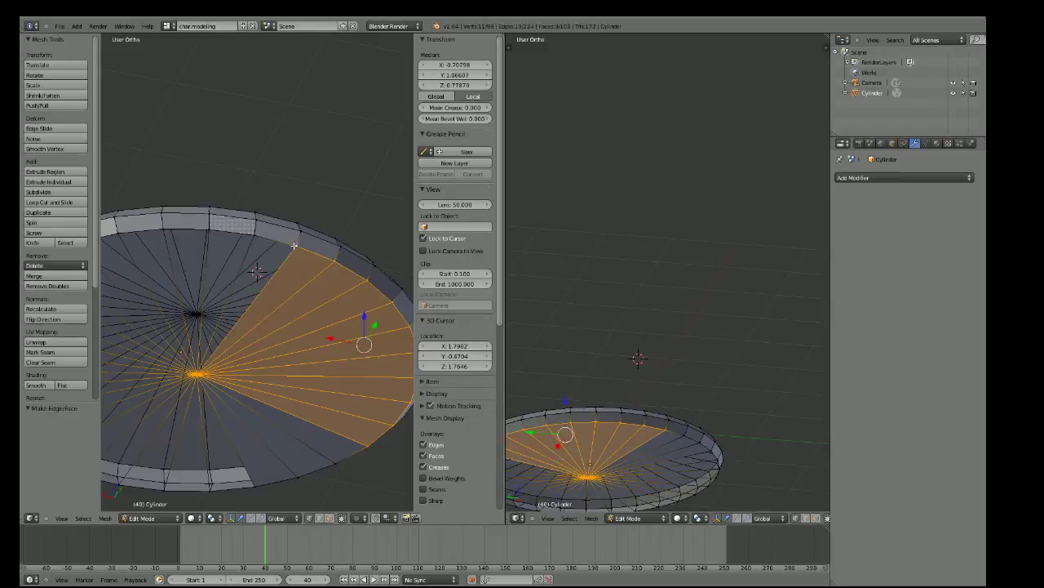
shift+right_click(254, 239)
key(f)
shift+right_click(210, 231)
key(f)
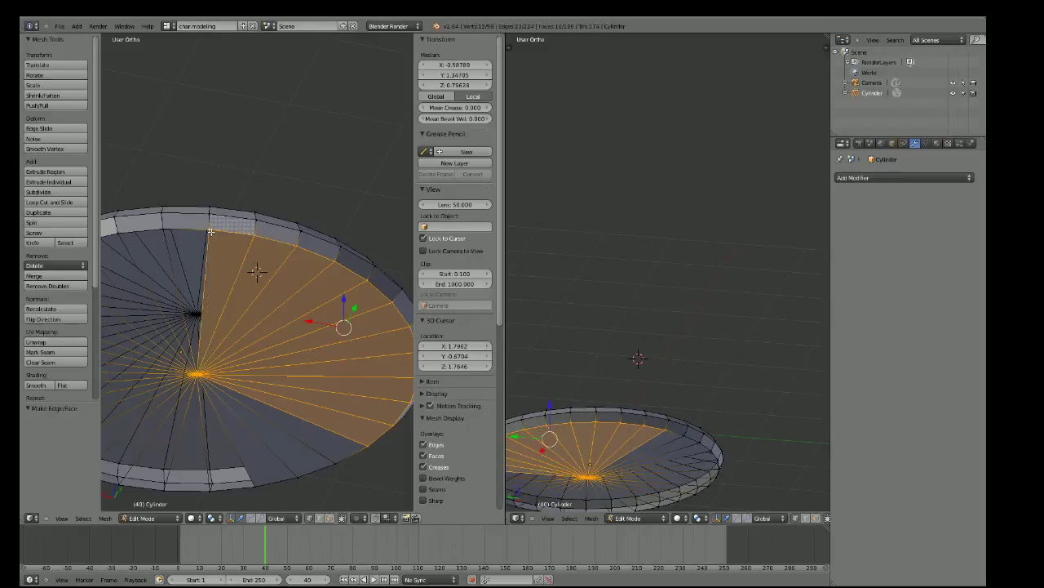
key(KP_5)
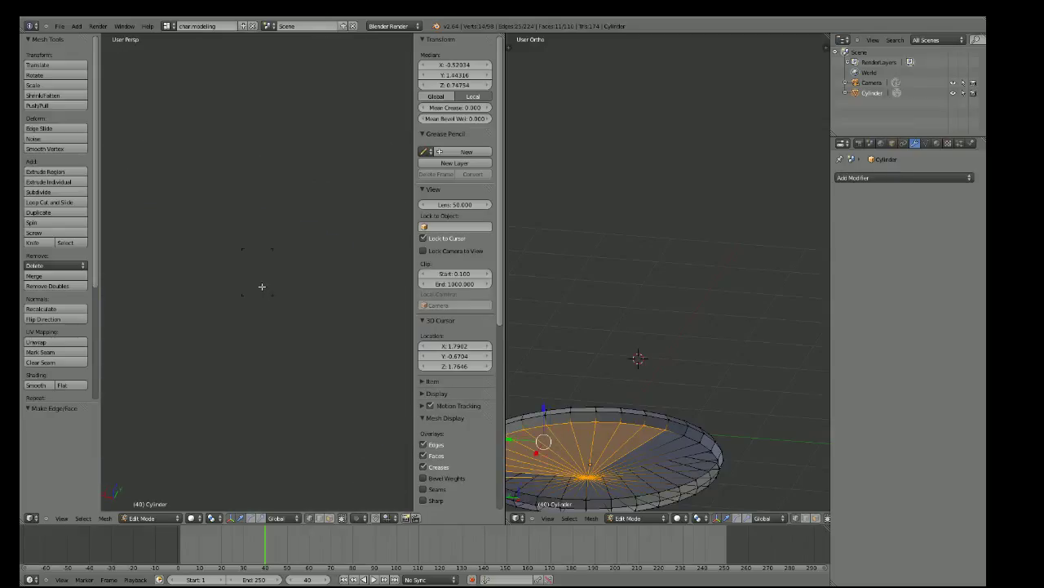
key(KP_5)
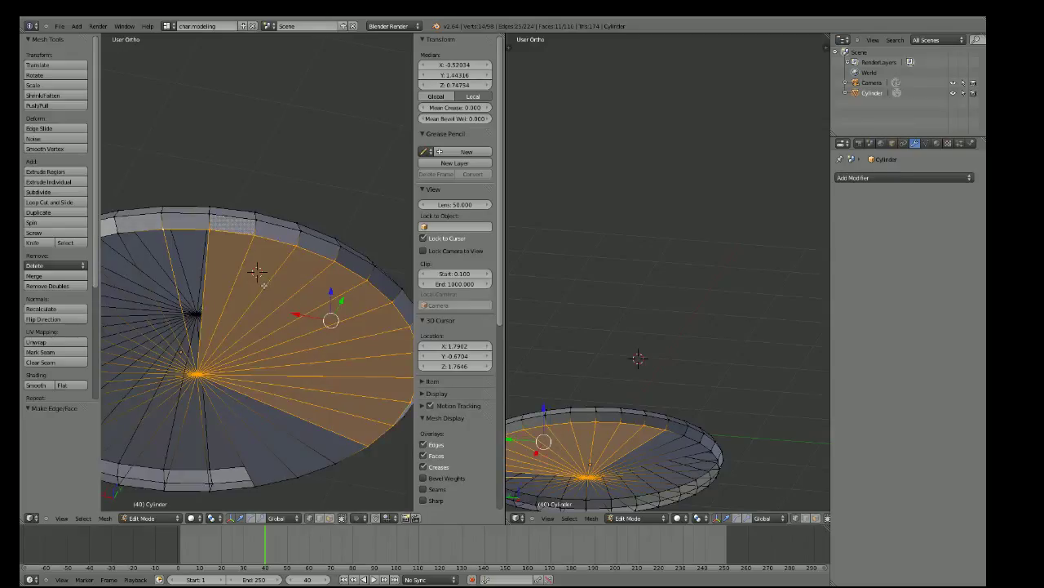
key(f)
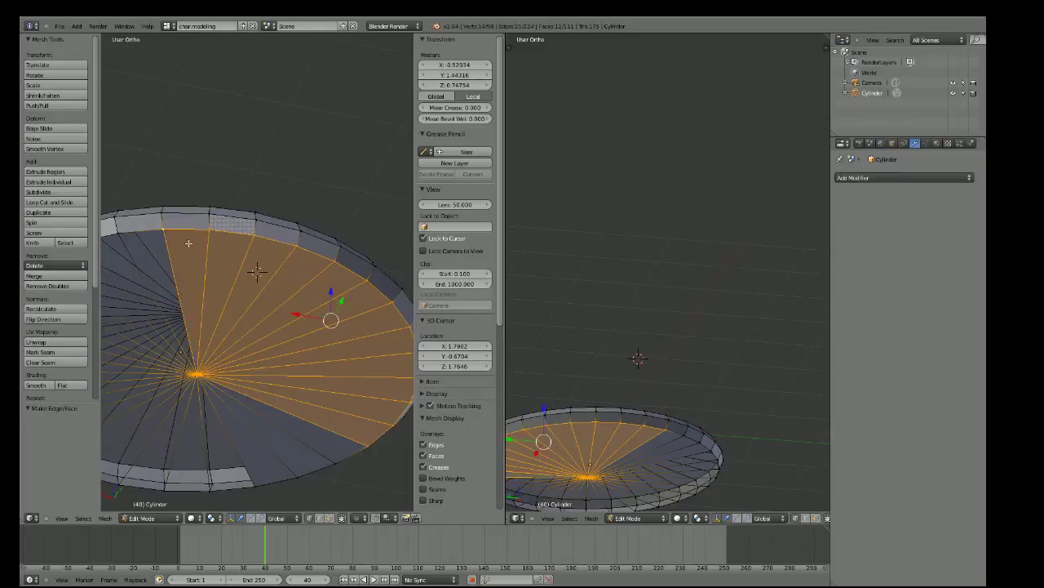
shift+right_click(116, 219)
key(f)
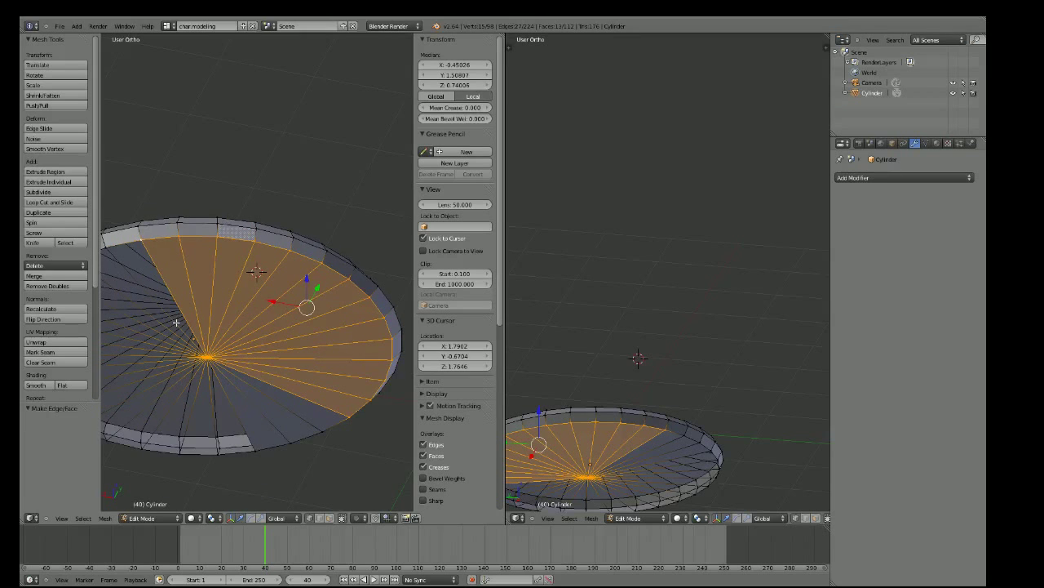
From a new angle, fill five more fan triangles on the next stretch of rim
middle_drag(163, 335, 207, 338)
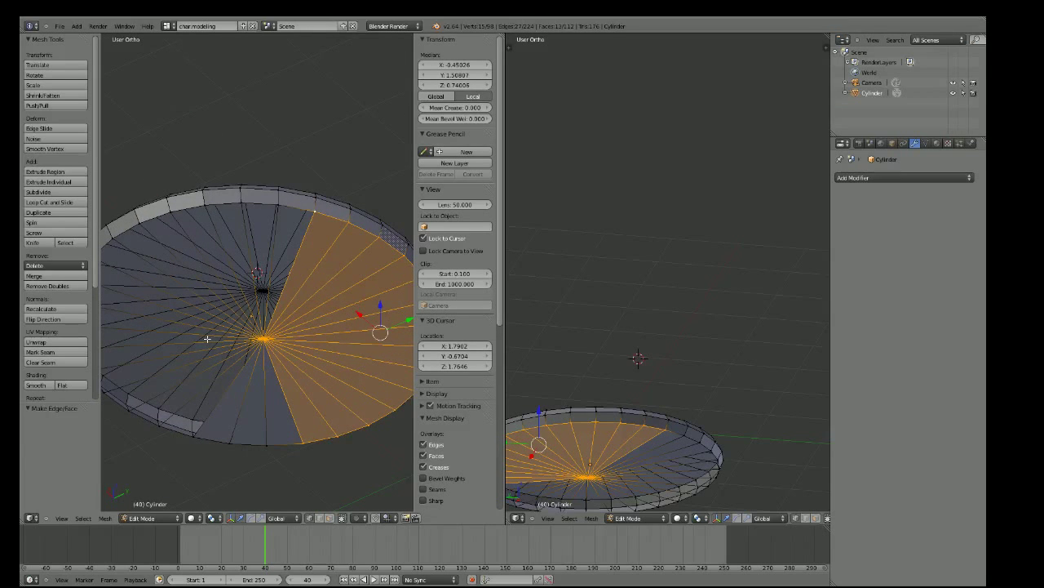
shift+right_click(286, 210)
key(f)
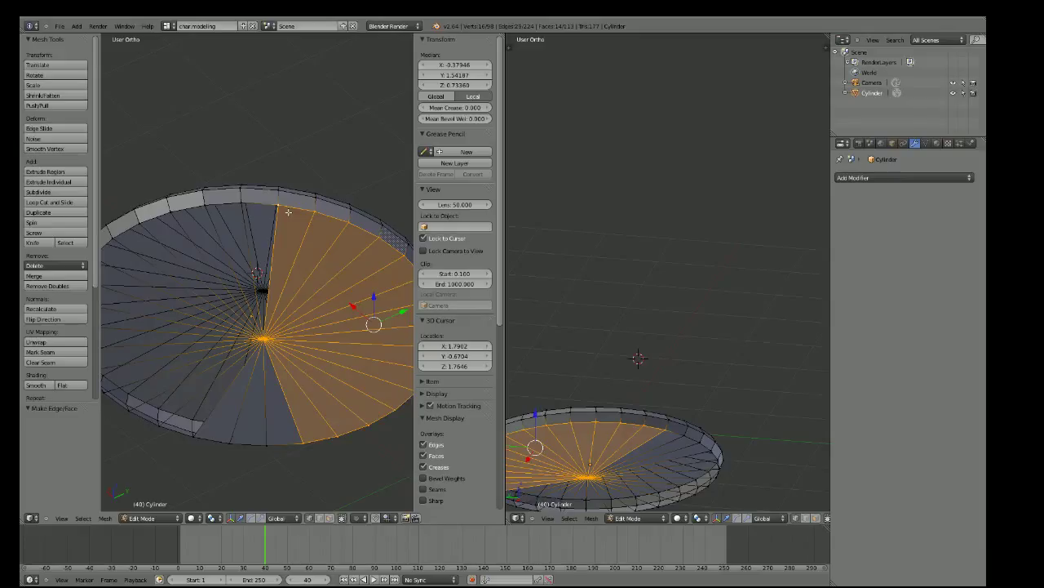
shift+right_click(243, 203)
shift+right_click(208, 205)
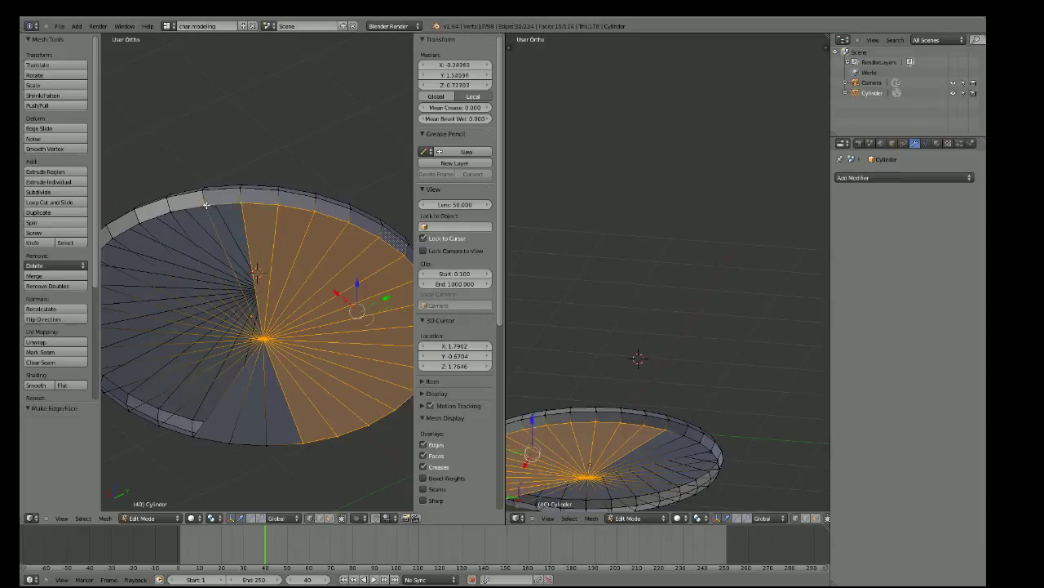
key(f)
shift+right_click(173, 214)
key(f)
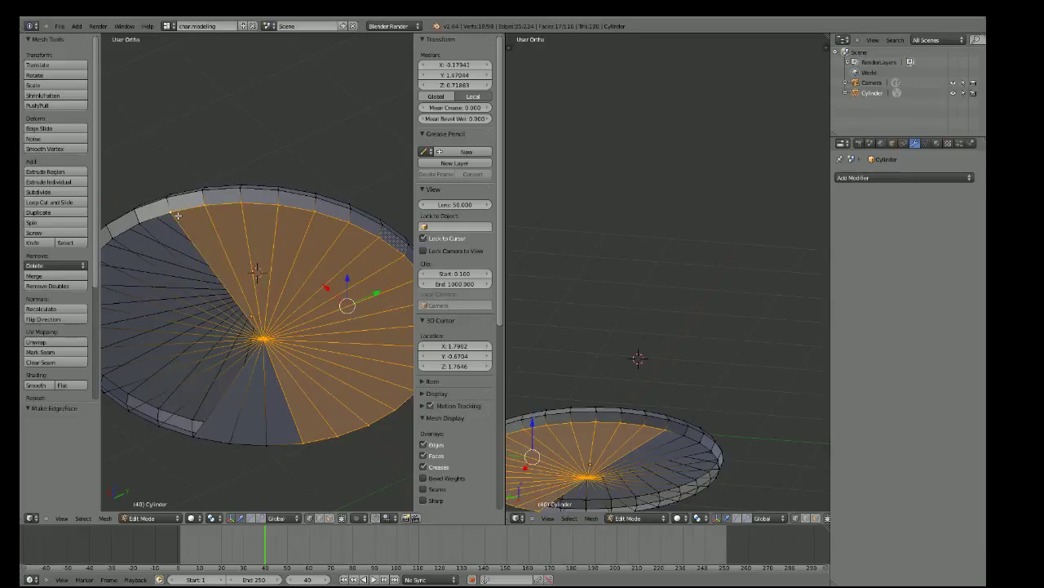
shift+right_click(144, 227)
key(f)
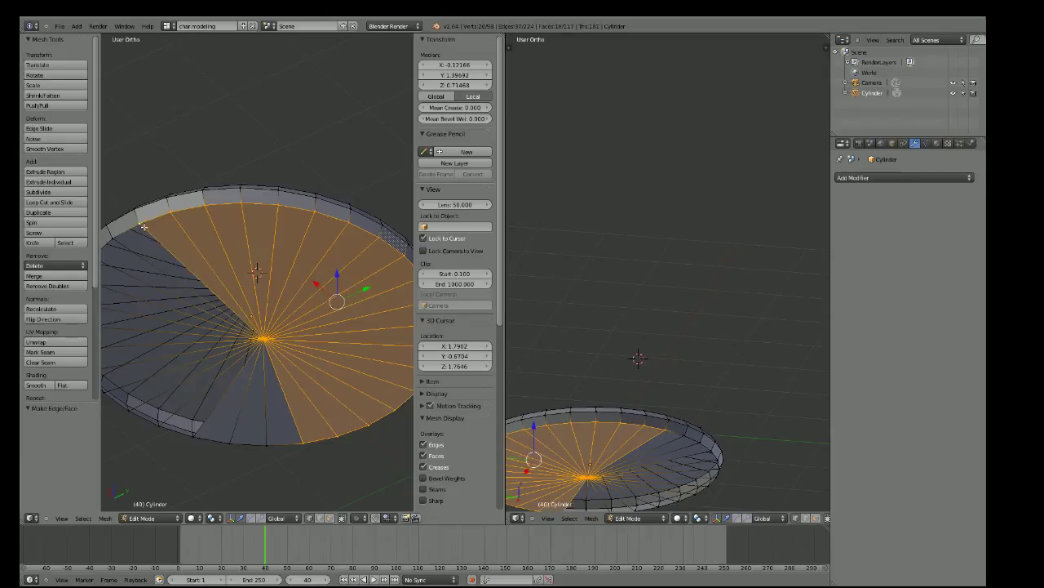
shift+right_click(119, 240)
key(f)
Fill ten more fan triangles around the far side of the rim
middle_drag(120, 240, 193, 297)
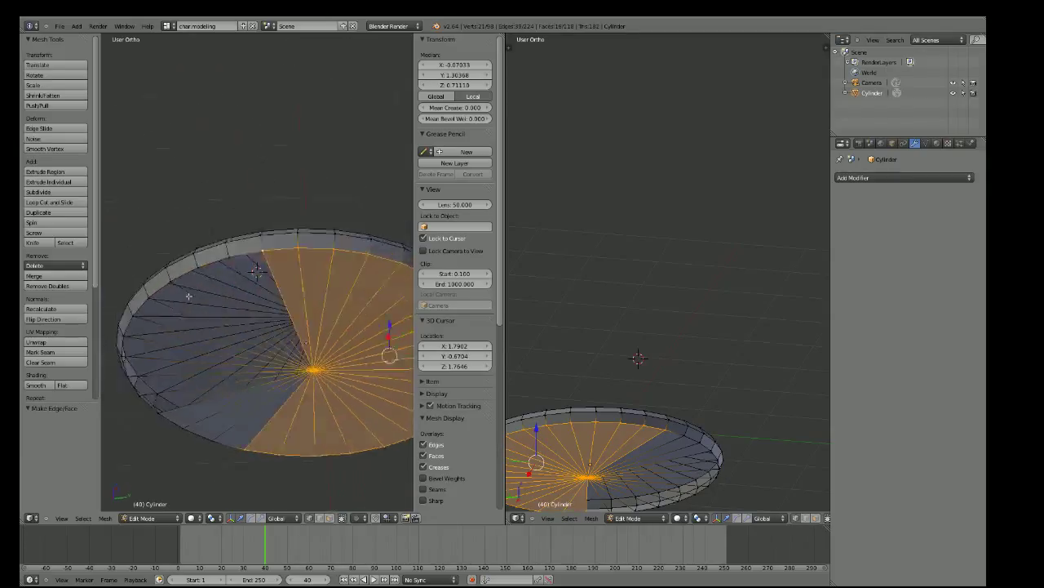
shift+right_click(245, 263)
key(f)
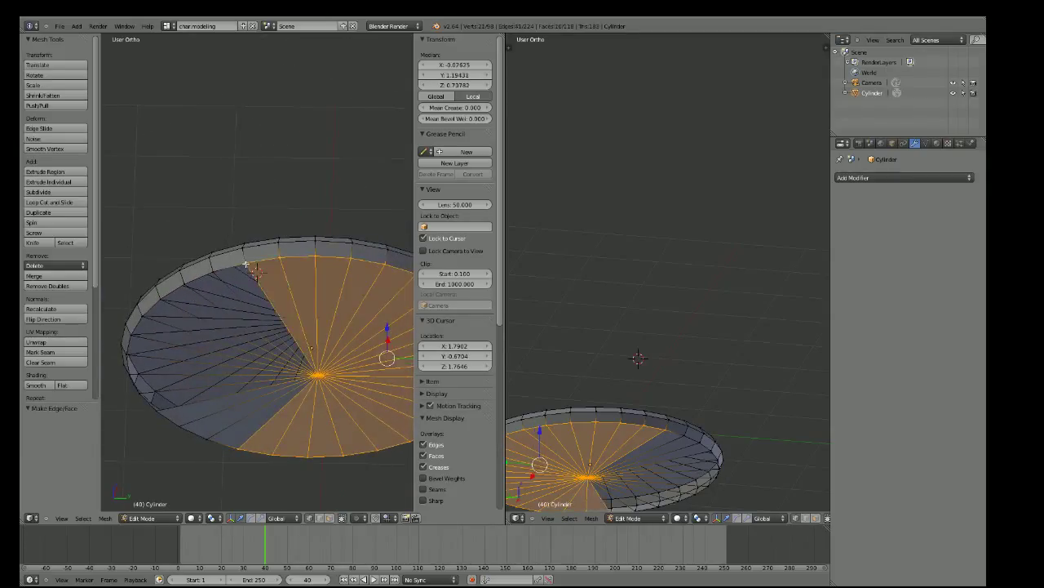
shift+right_click(215, 271)
key(f)
shift+right_click(189, 283)
key(f)
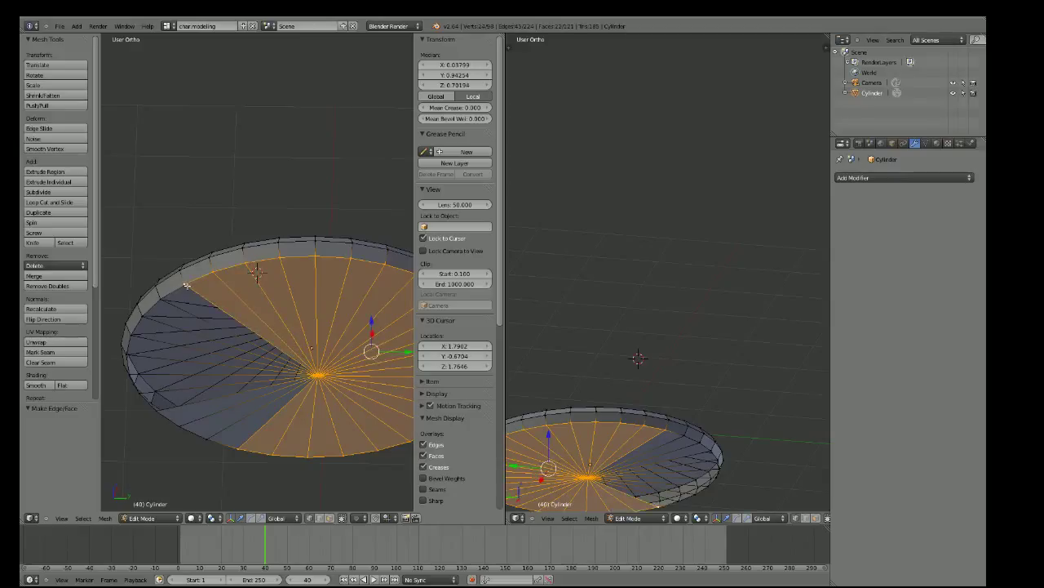
shift+right_click(163, 299)
key(f)
shift+right_click(146, 316)
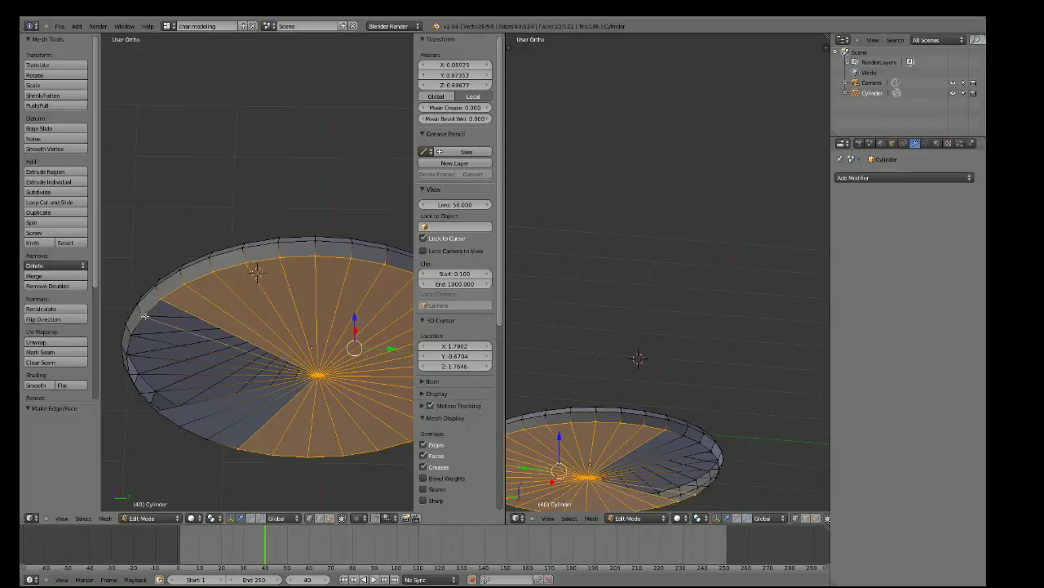
key(f)
shift+right_click(134, 336)
key(f)
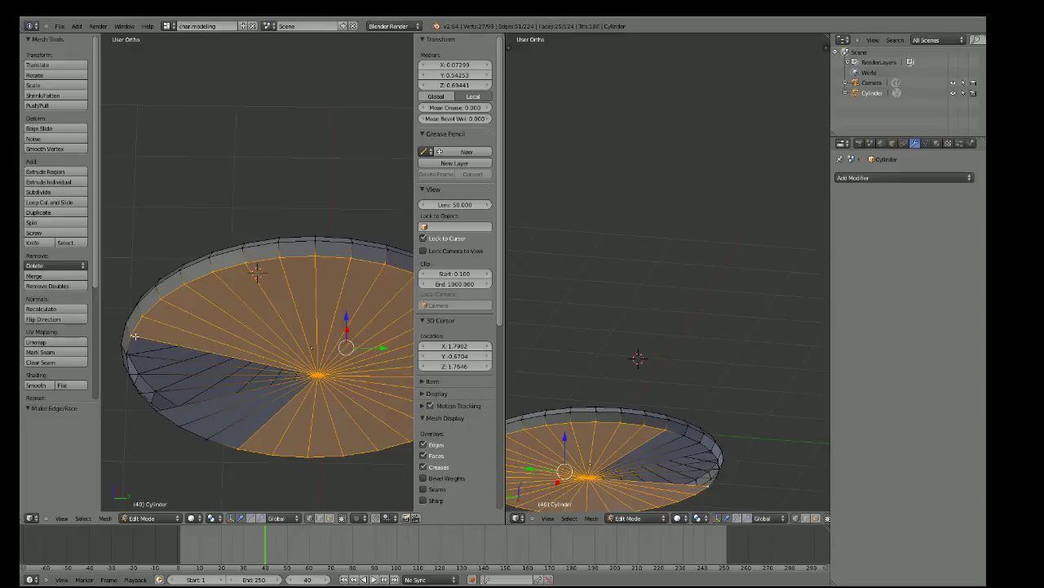
shift+right_click(131, 352)
key(f)
shift+right_click(135, 377)
key(f)
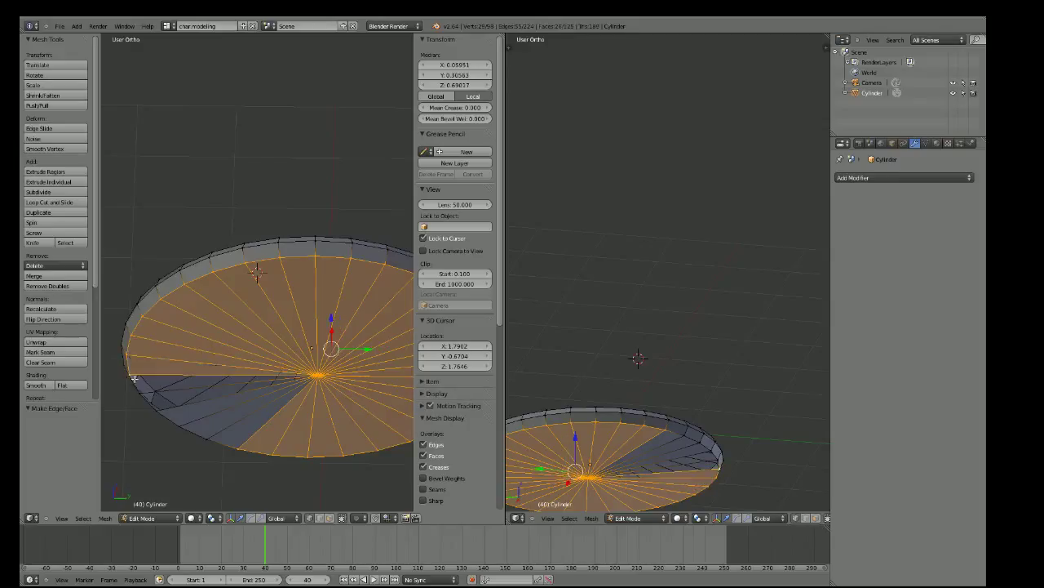
shift+right_click(142, 393)
key(f)
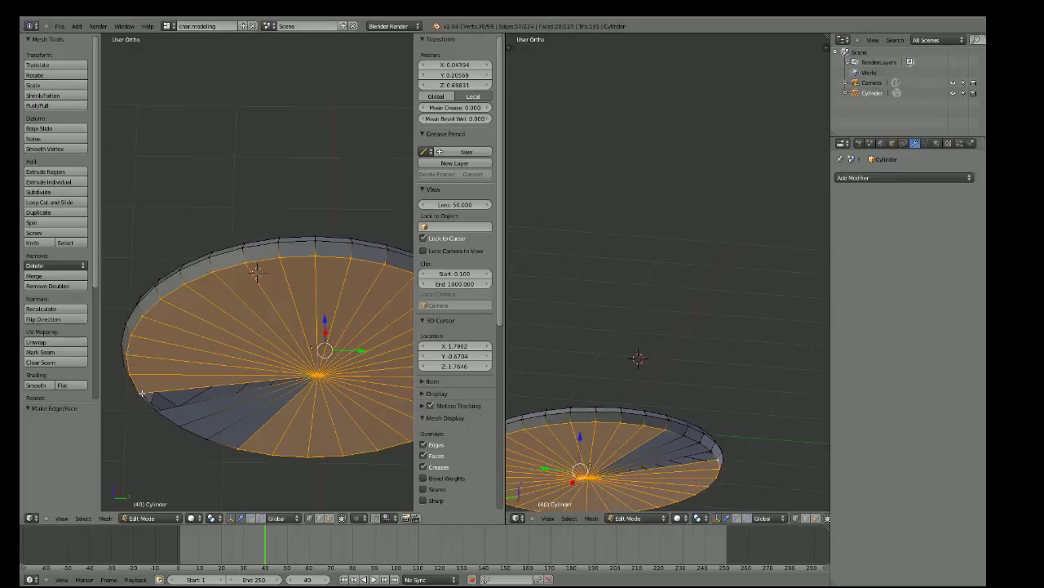
shift+right_click(154, 400)
key(f)
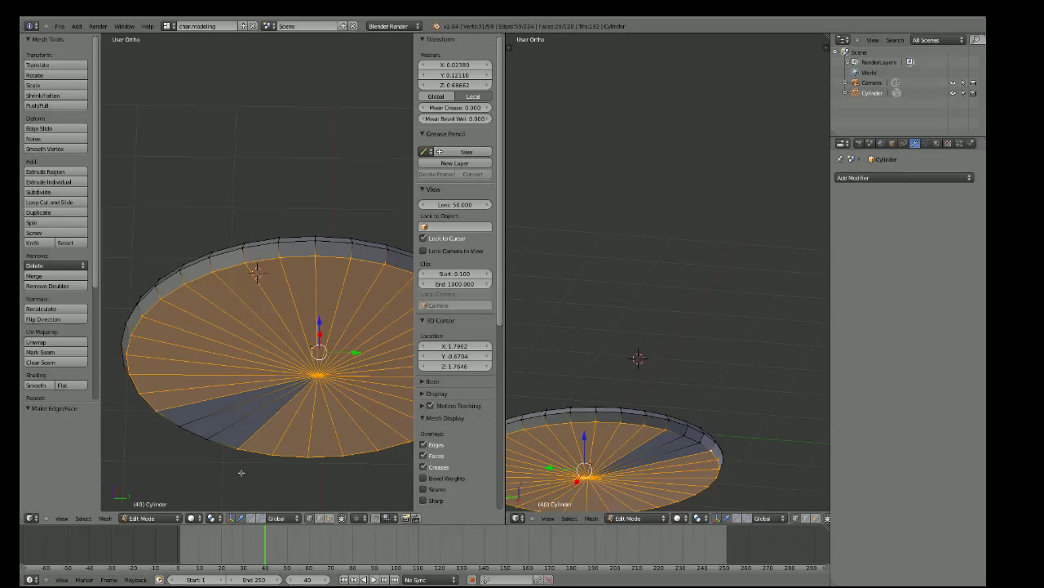
Select only the disc's centre vertex from a flatter view
mouse_move(237, 469)
middle_down()
mouse_move(200, 487)
mouse_move(326, 459)
mouse_move(327, 328)
mouse_move(357, 231)
mouse_move(349, 457)
mouse_move(346, 441)
middle_up()
scroll(327, 459, down, 2)
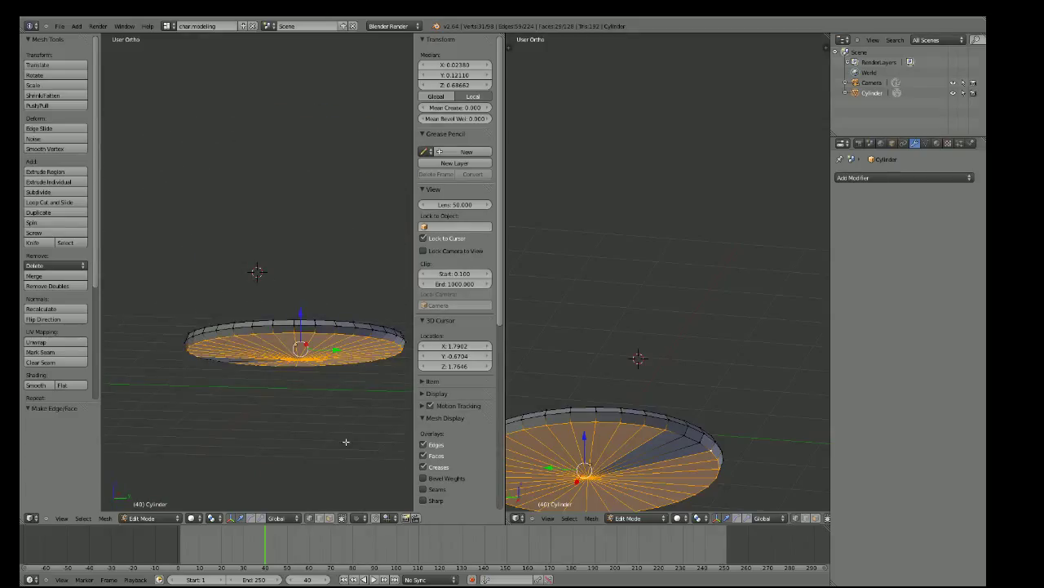
right_click(298, 359)
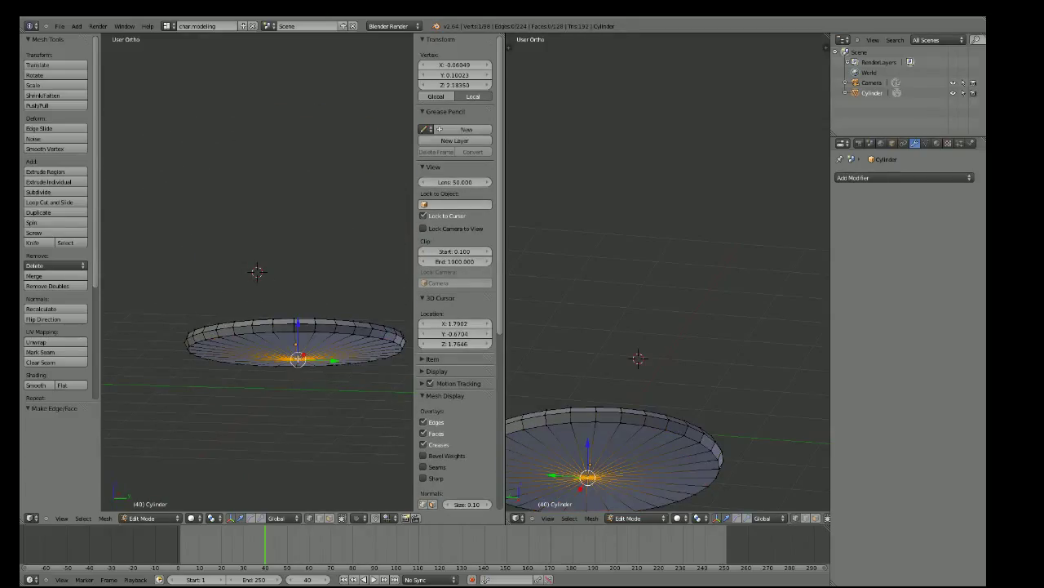
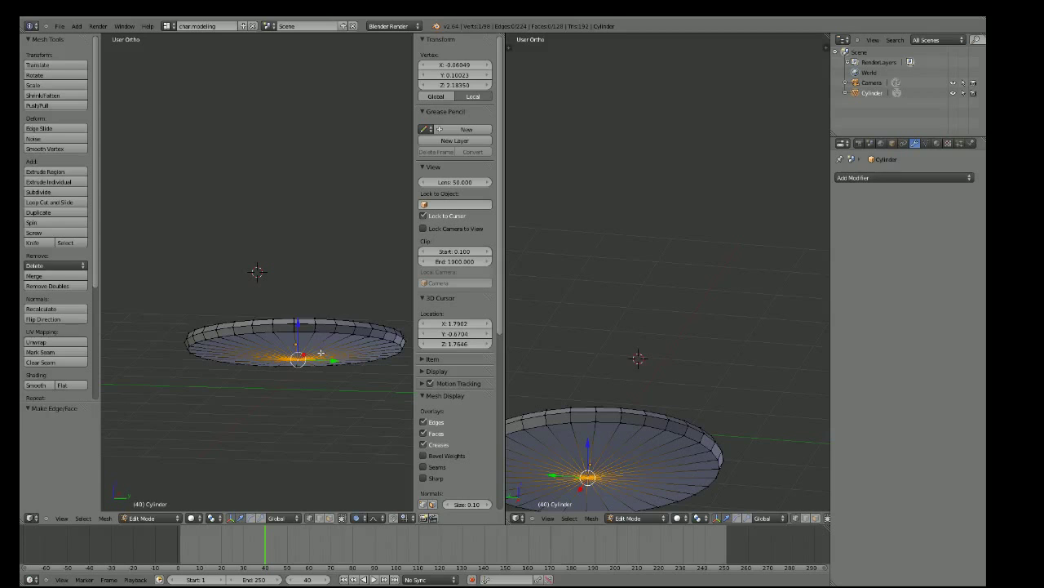
Raise the saucer's centre vertex along Z with proportional falloff for a smooth dome
key(g)
key(z)
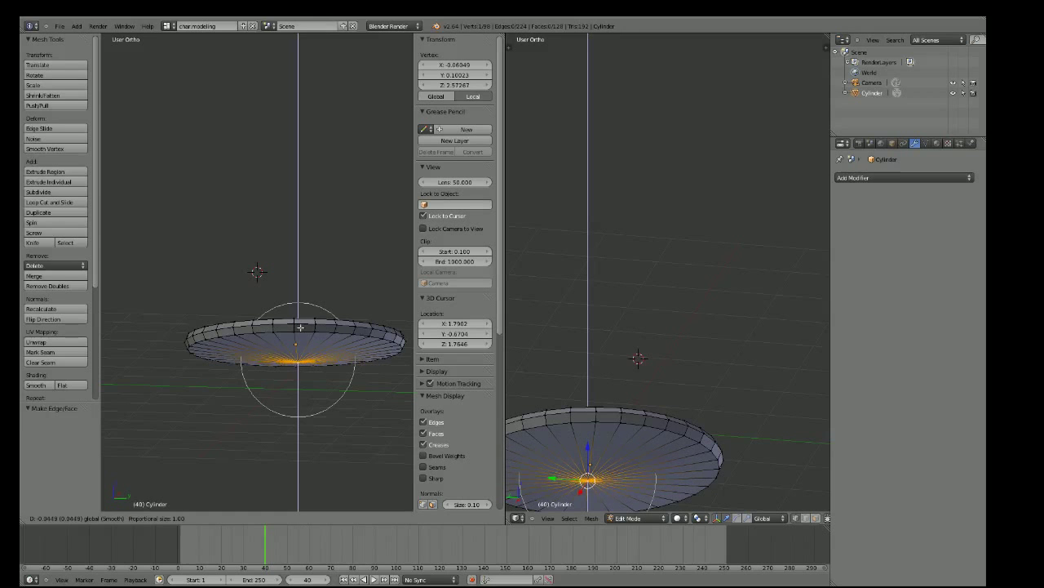
click(300, 327)
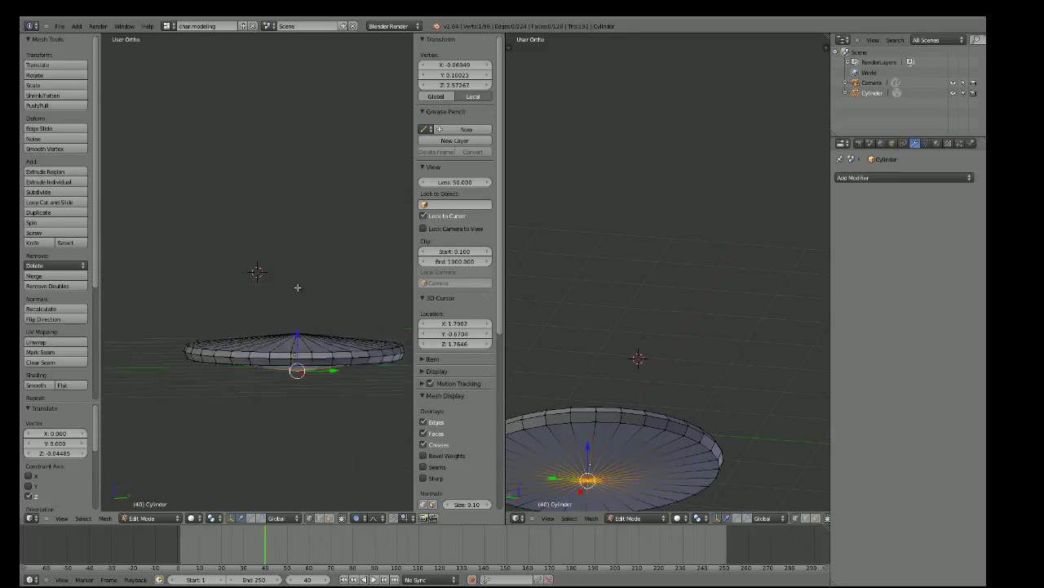
middle_drag(299, 268, 301, 291)
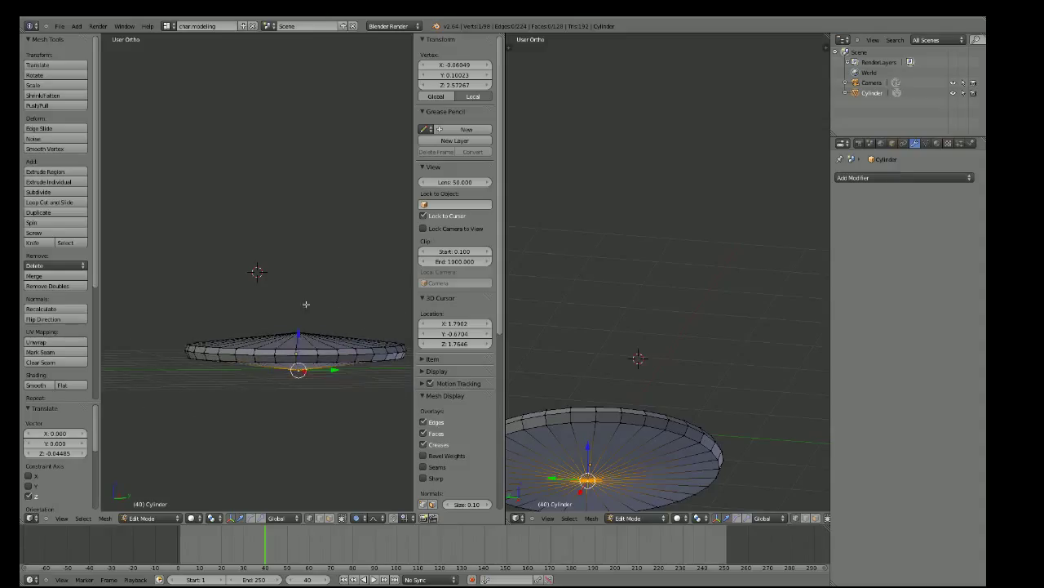
mouse_move(306, 304)
middle_down()
mouse_move(303, 312)
mouse_move(307, 301)
middle_up()
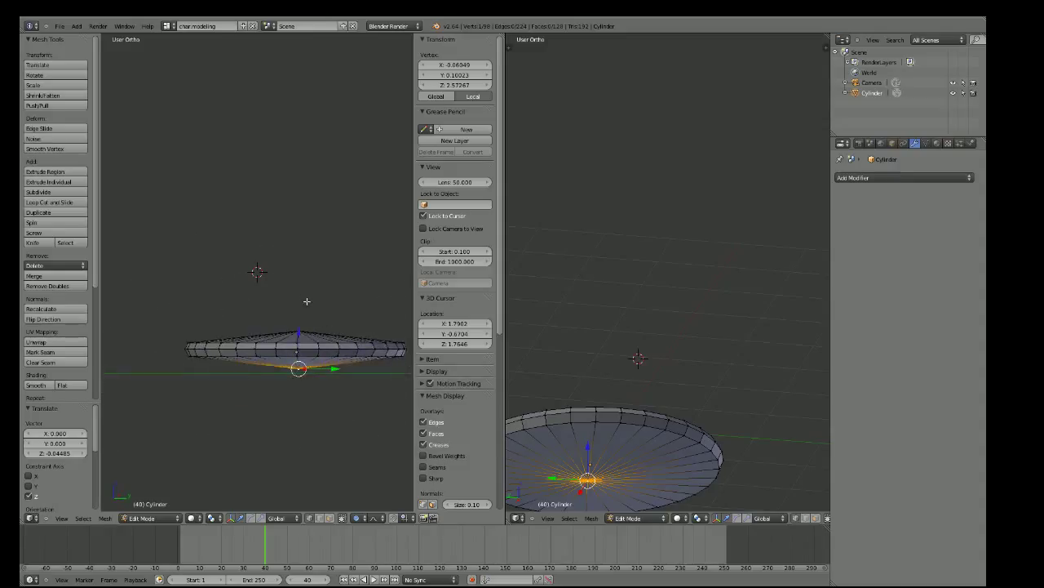
key(KP_1)
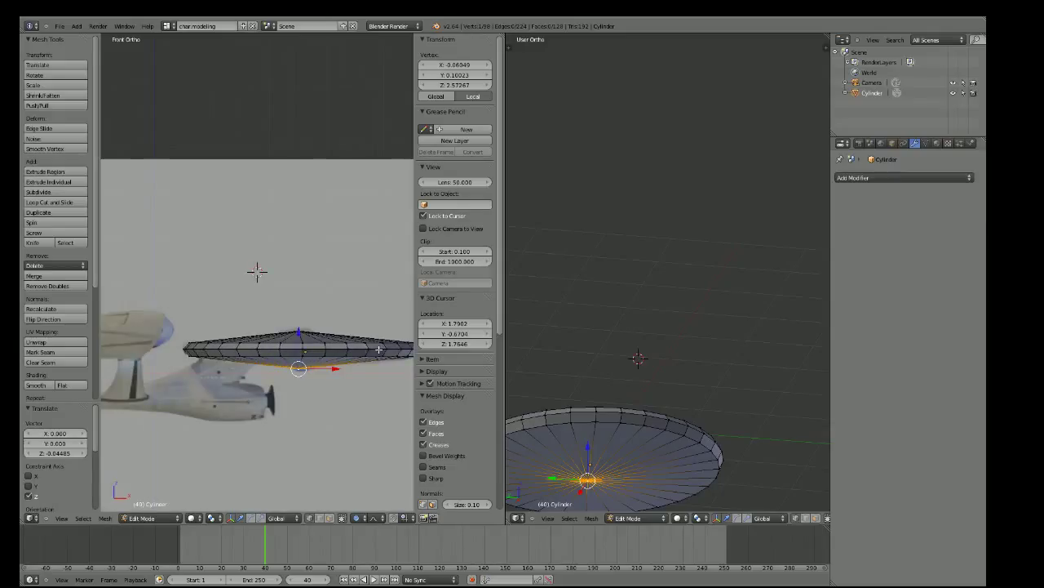
scroll(341, 422, up, 2)
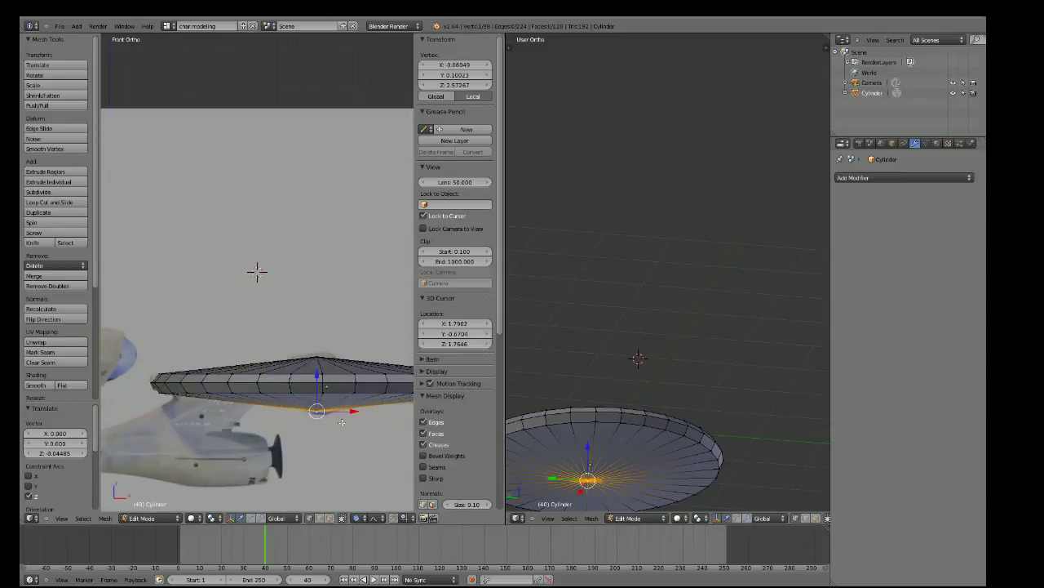
Lower the saucer's underside ring and raise its top loop along Z
key(g)
key(z)
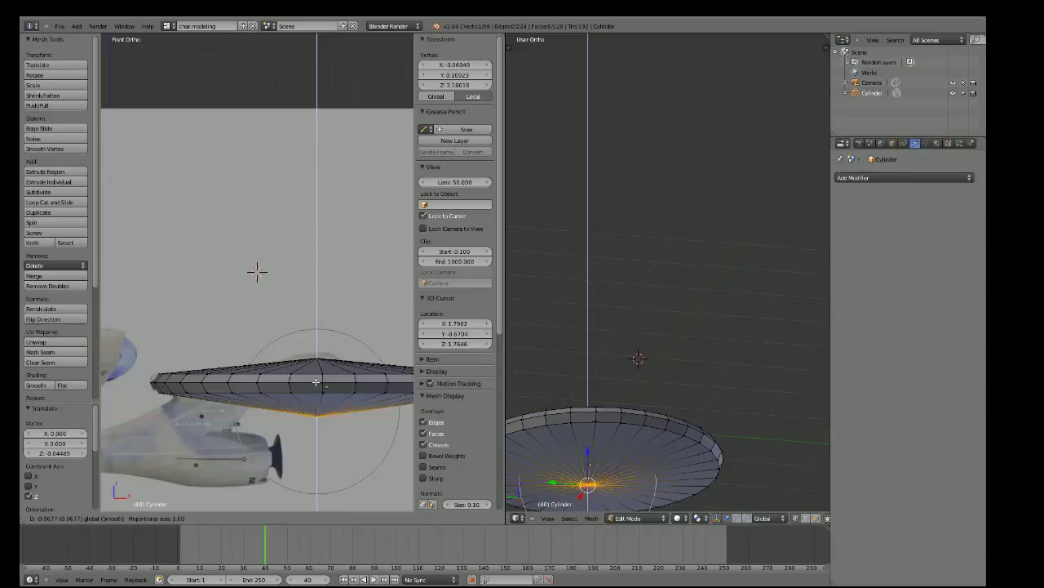
click(315, 380)
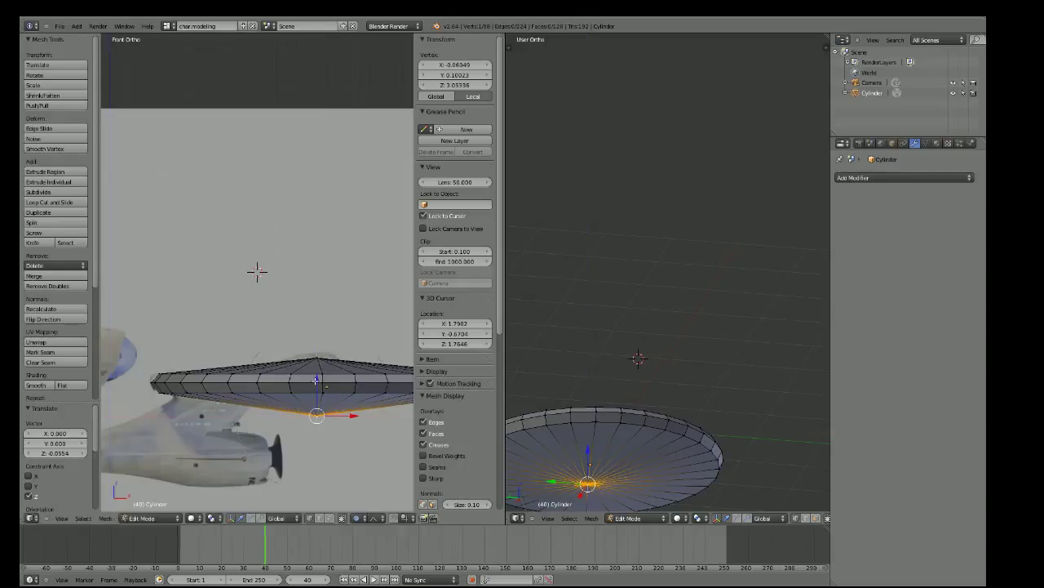
alt+right_click(244, 365)
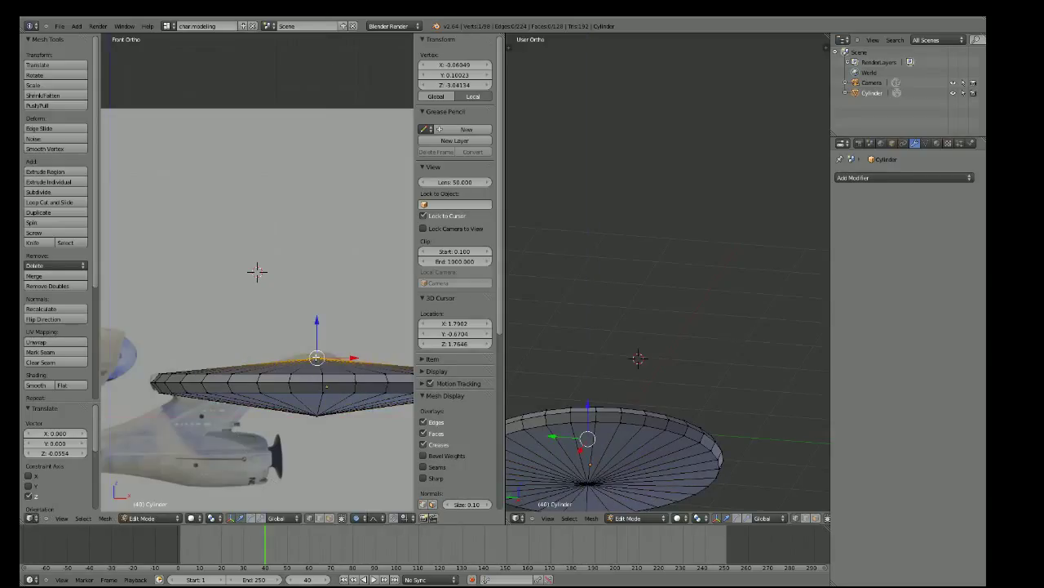
key(g)
key(z)
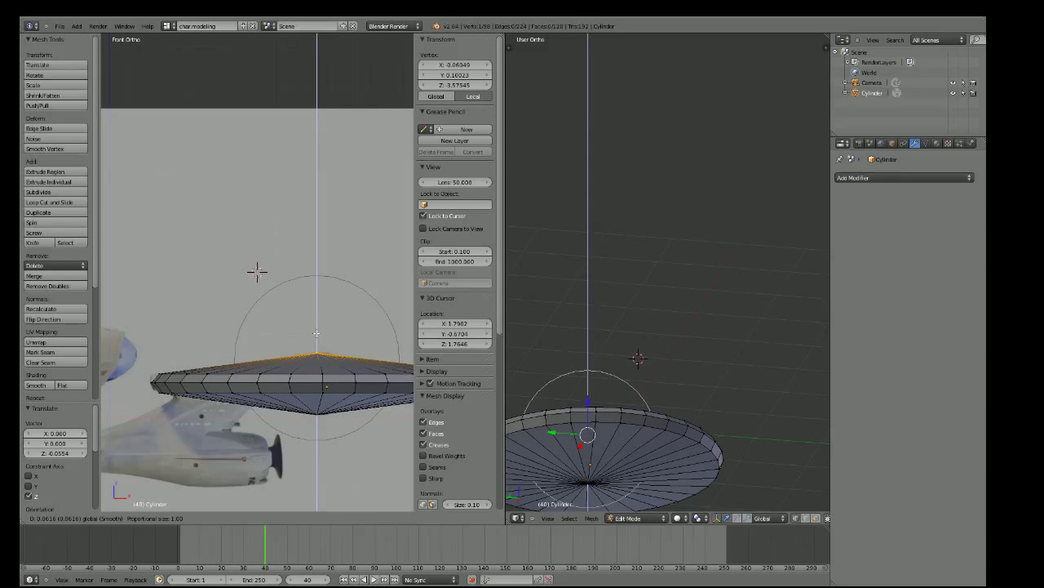
click(316, 332)
Orbit and zoom around the disc, comparing its lens profile with the front reference image
scroll(326, 359, down, 2)
scroll(345, 386, down, 1)
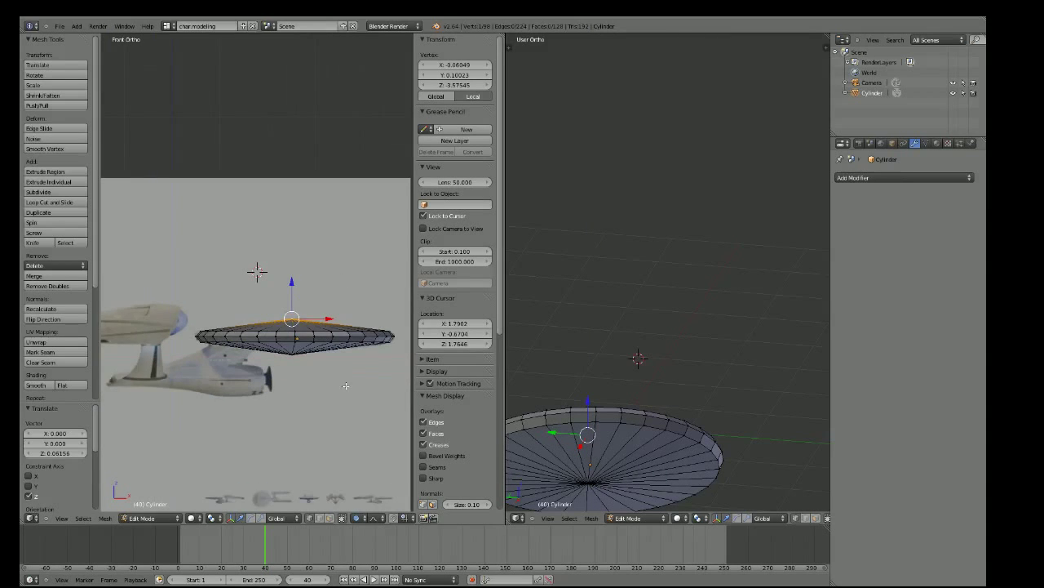
middle_drag(345, 385, 338, 384)
scroll(318, 351, up, 2)
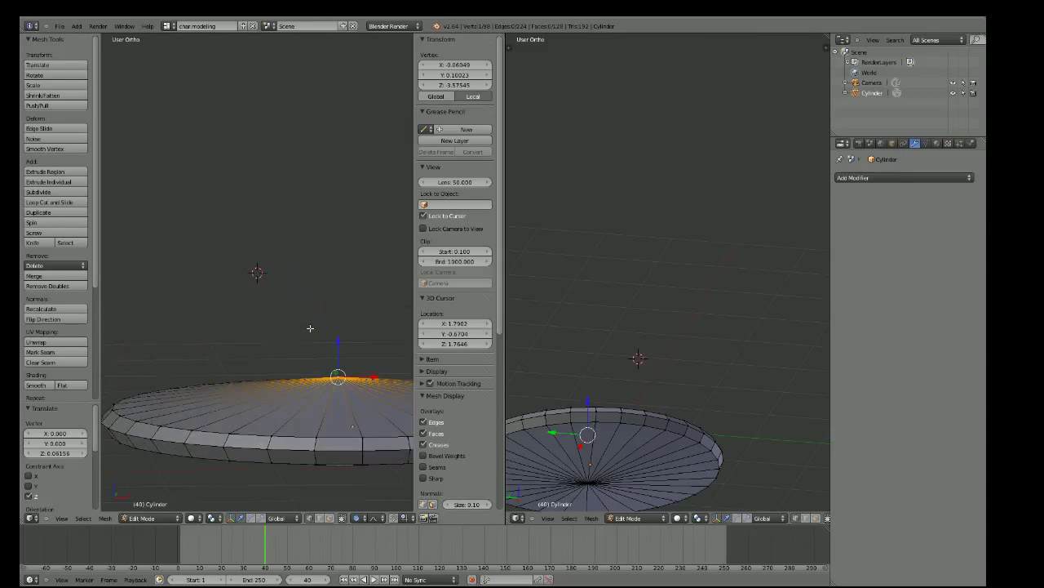
key(KP_1)
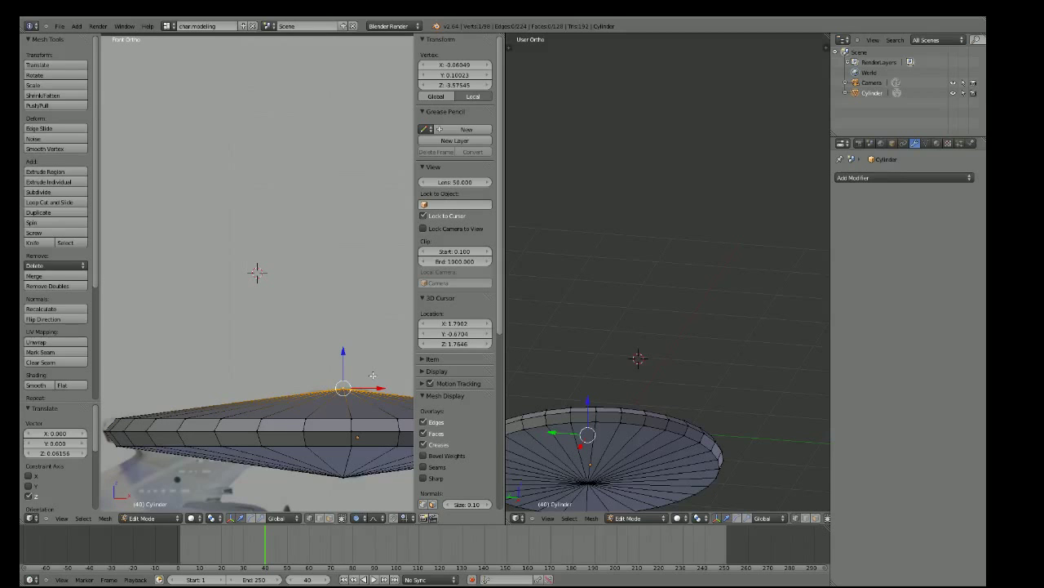
scroll(372, 374, down, 1)
middle_drag(372, 375, 347, 417)
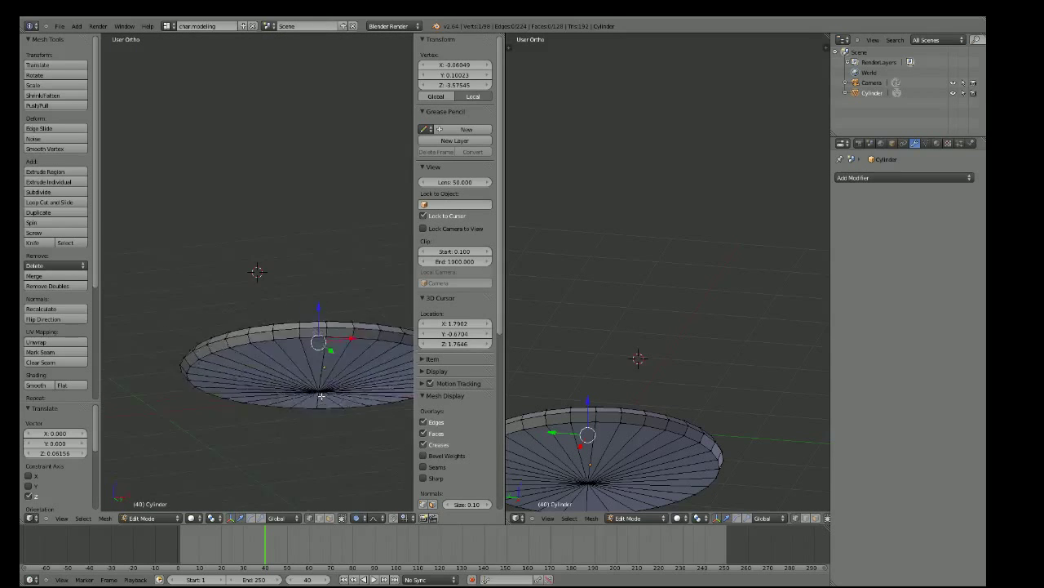
key(KP_1)
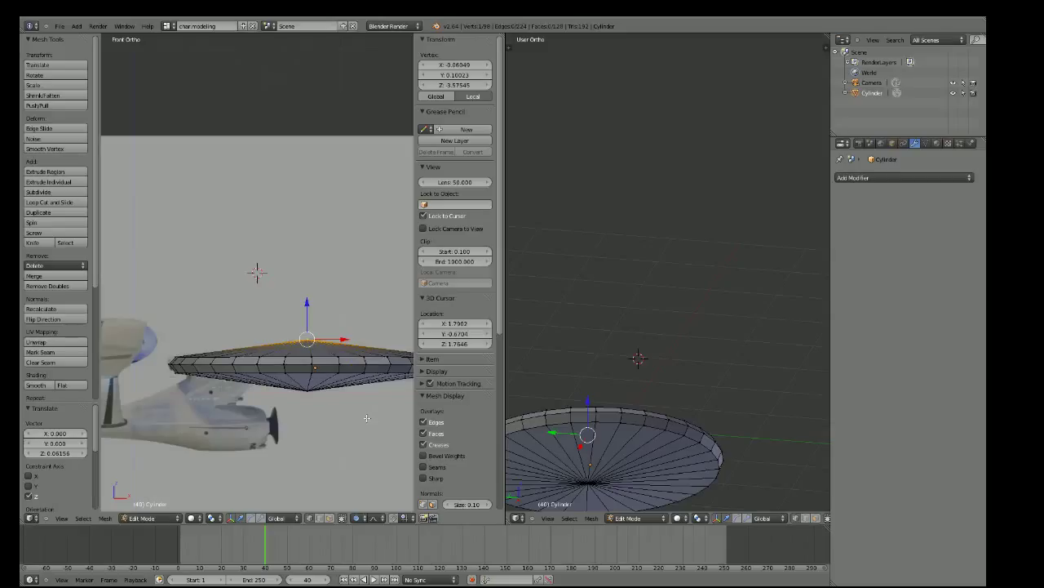
scroll(367, 418, down, 1)
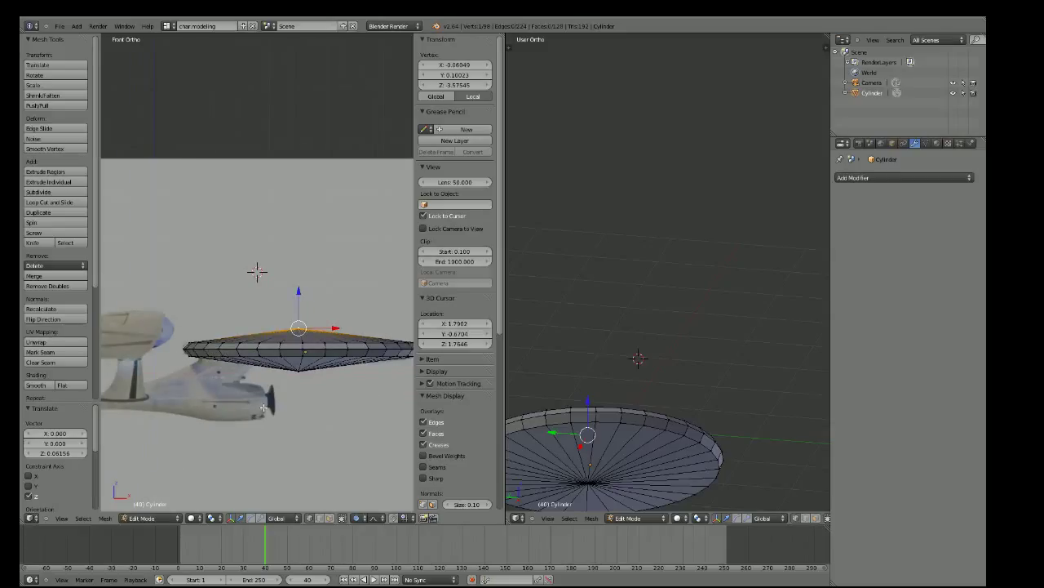
scroll(204, 377, up, 1)
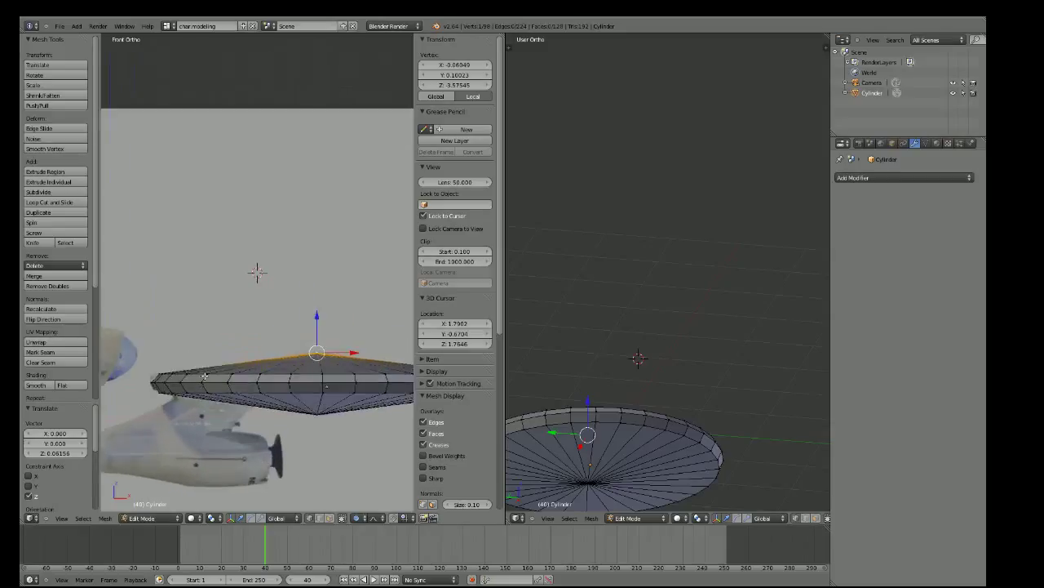
mouse_move(205, 376)
middle_down()
mouse_move(254, 247)
mouse_move(215, 291)
mouse_move(215, 302)
mouse_move(259, 254)
mouse_move(266, 226)
middle_up()
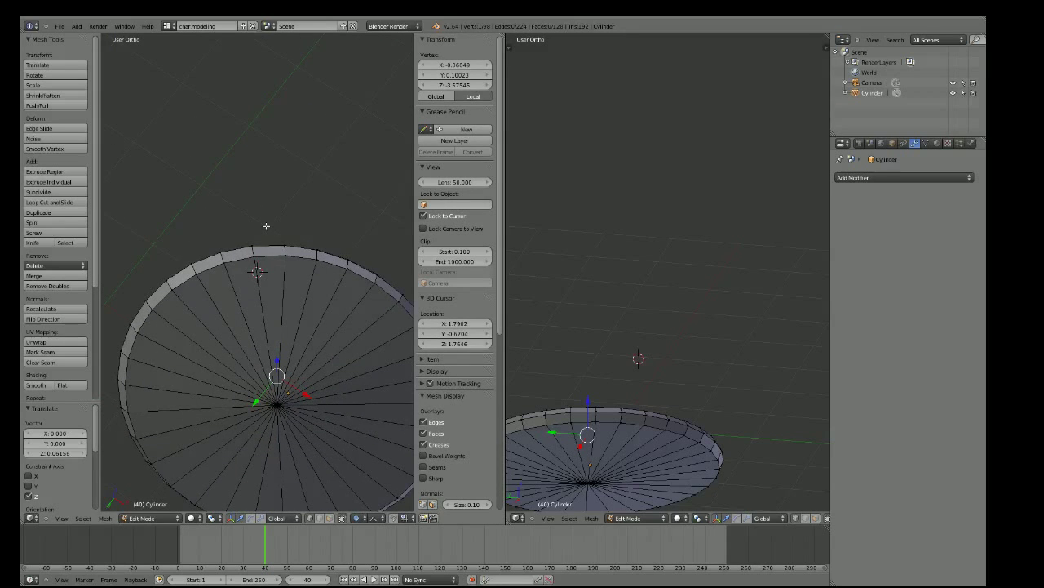
Subdivide one spoke edge on the disc underside to add a midpoint vertex
scroll(208, 319, up, 3)
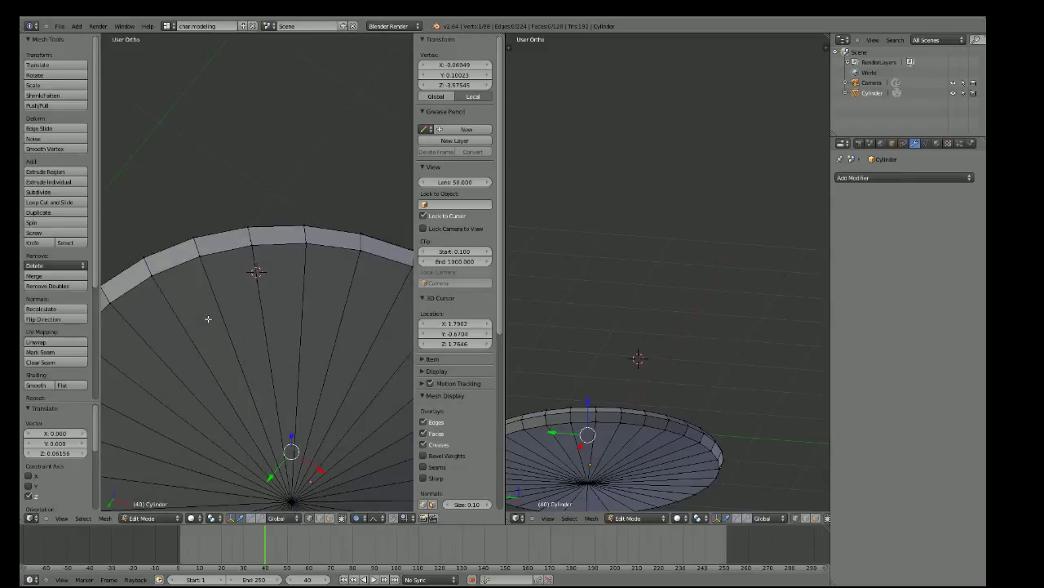
key(a)
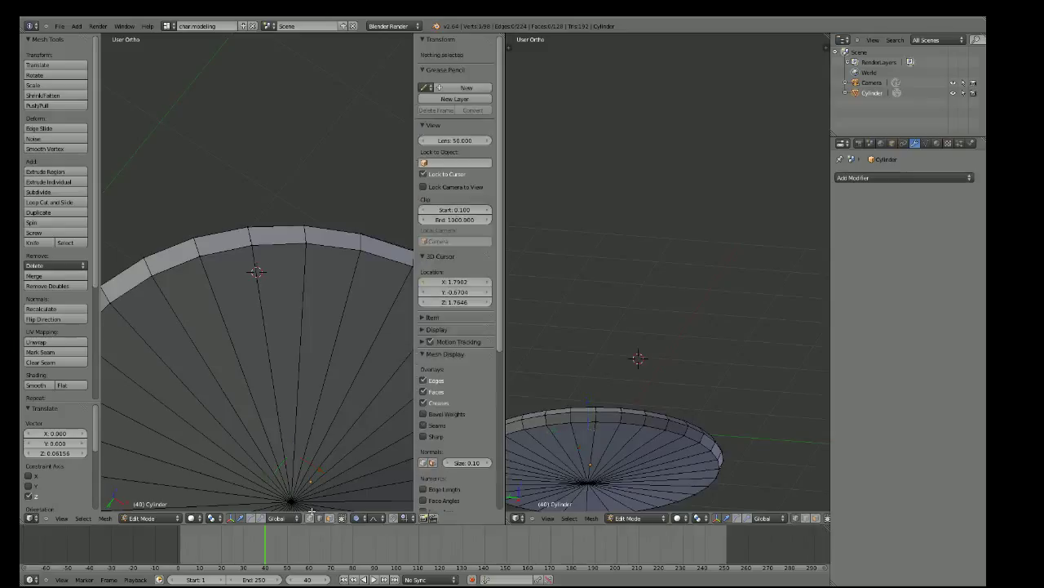
right_click(191, 339)
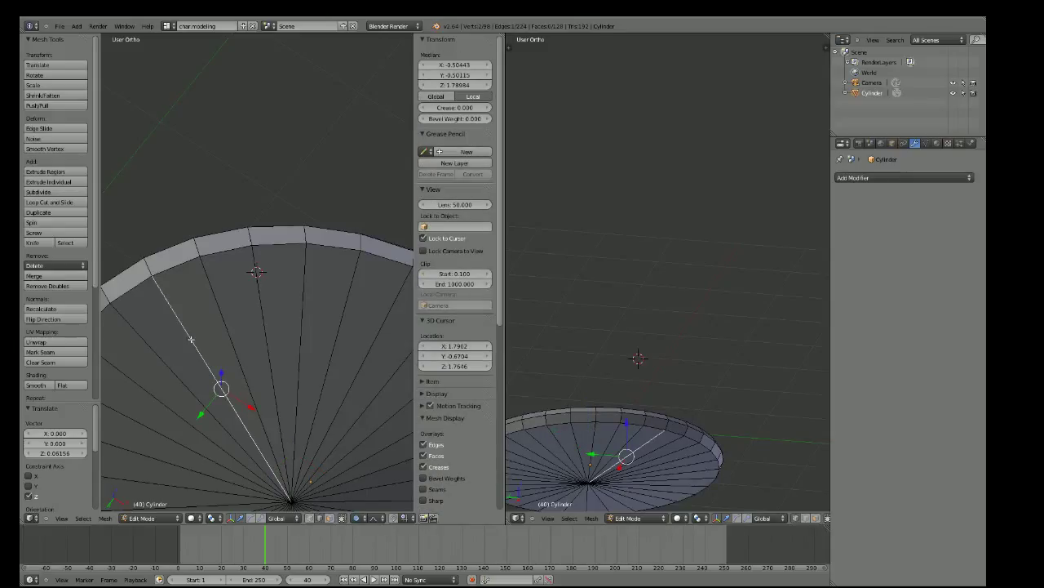
click(38, 192)
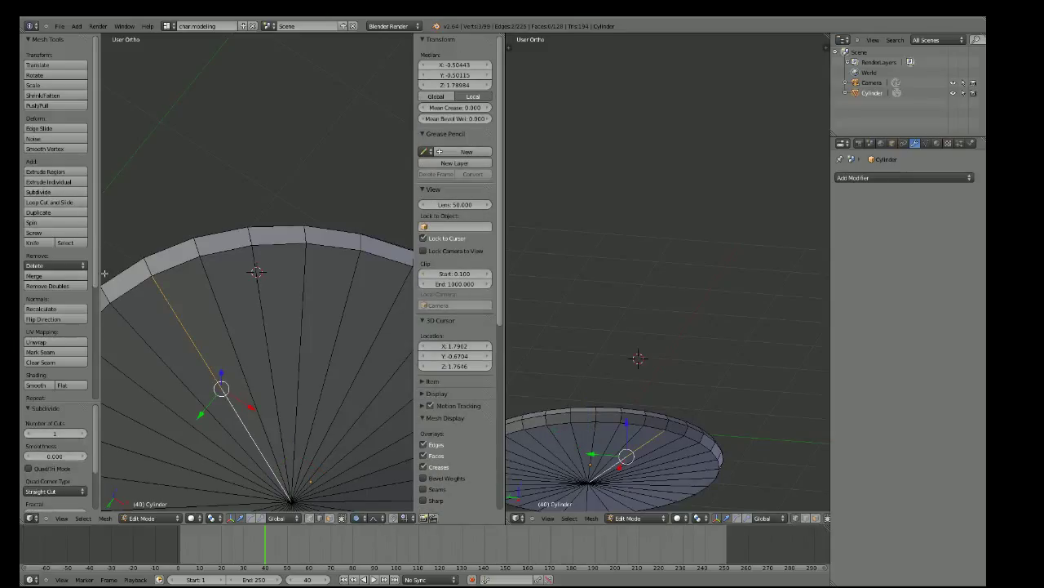
shift+right_click(295, 503)
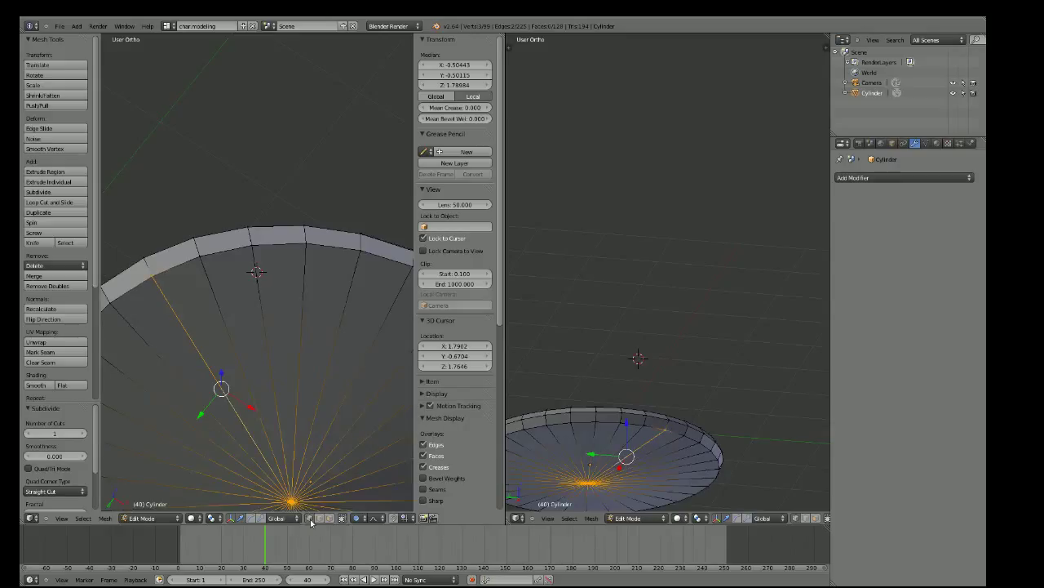
shift+right_click(301, 509)
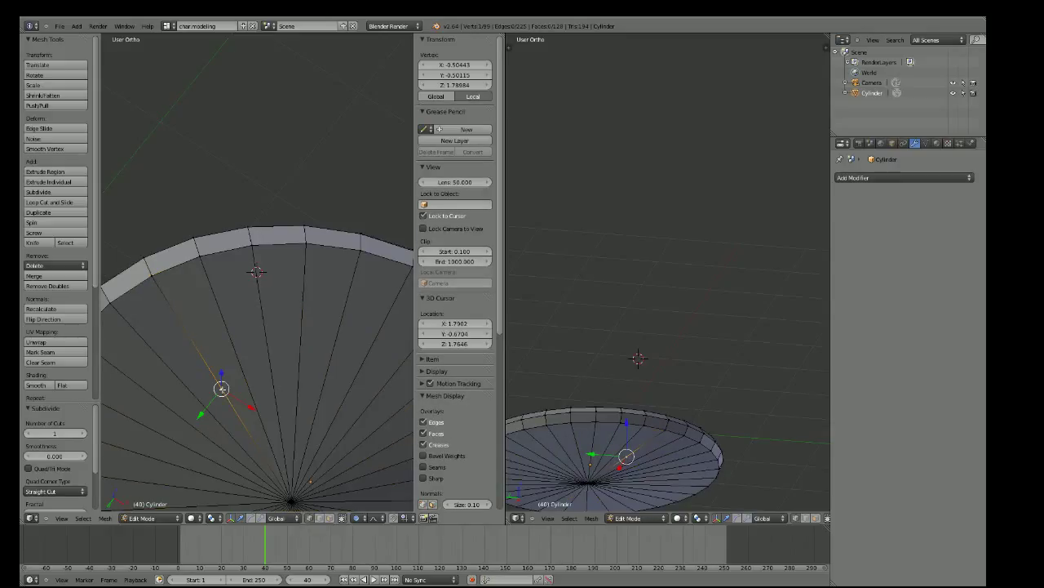
key(a)
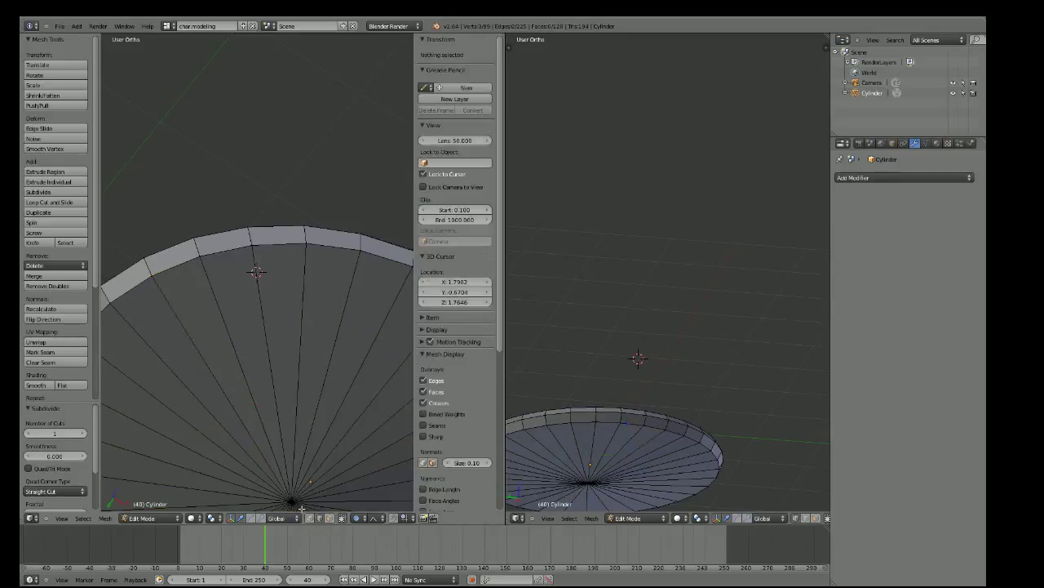
Subdivide a neighbouring spoke edge, select its new midpoint, and switch to face select mode
right_click(198, 398)
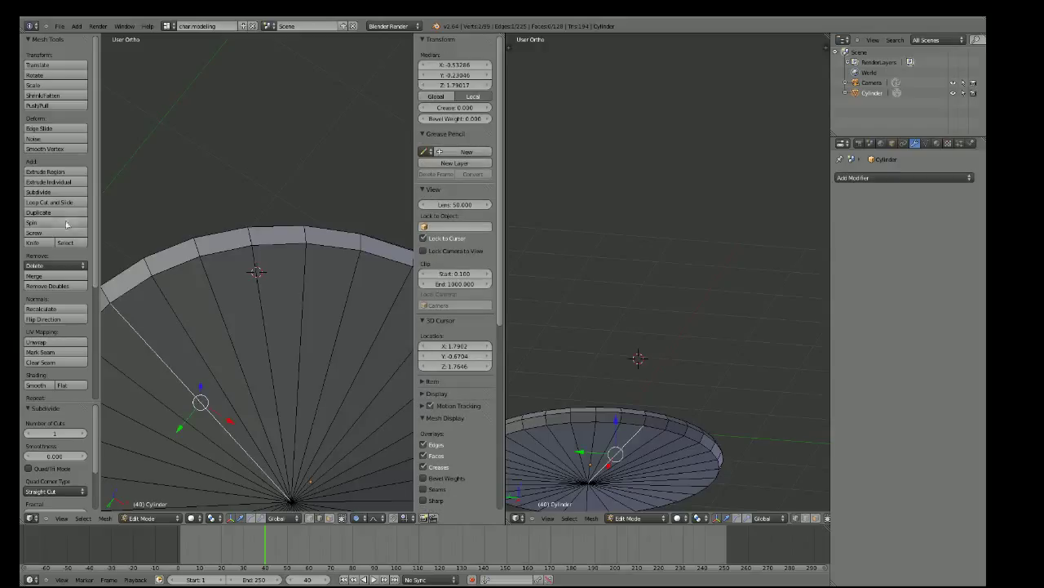
click(49, 193)
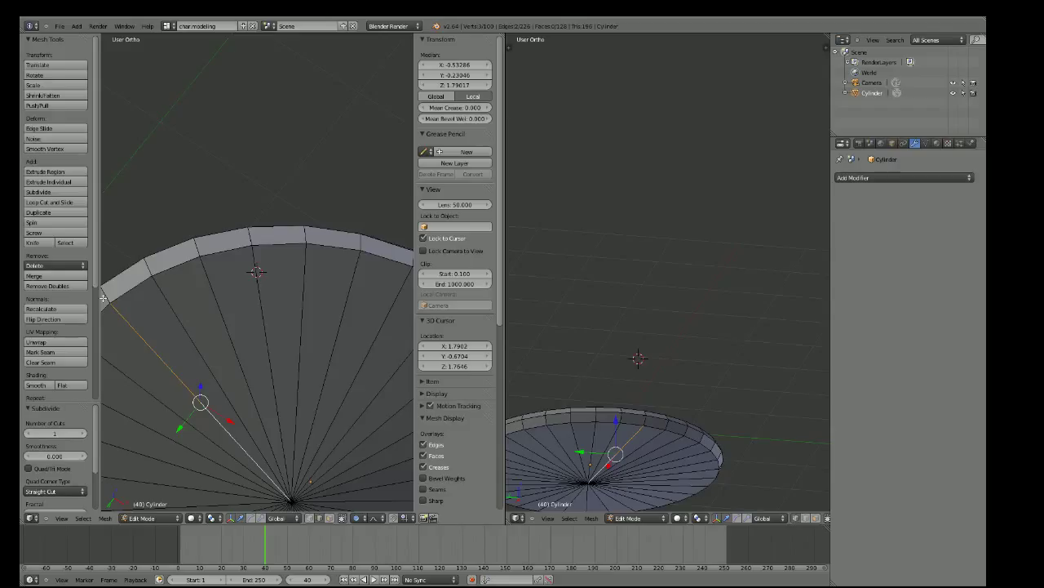
shift+right_click(303, 506)
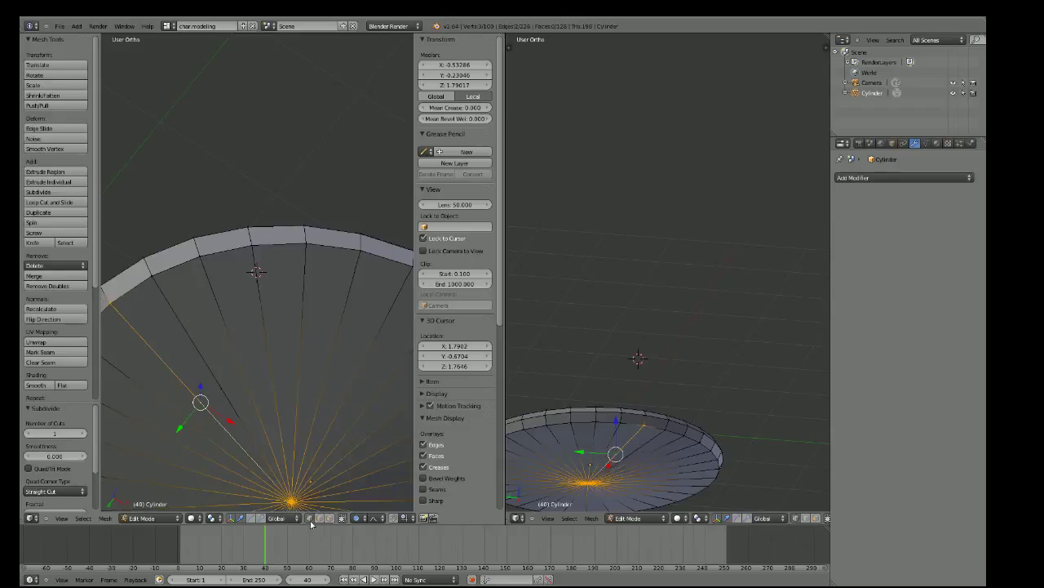
right_click(221, 388)
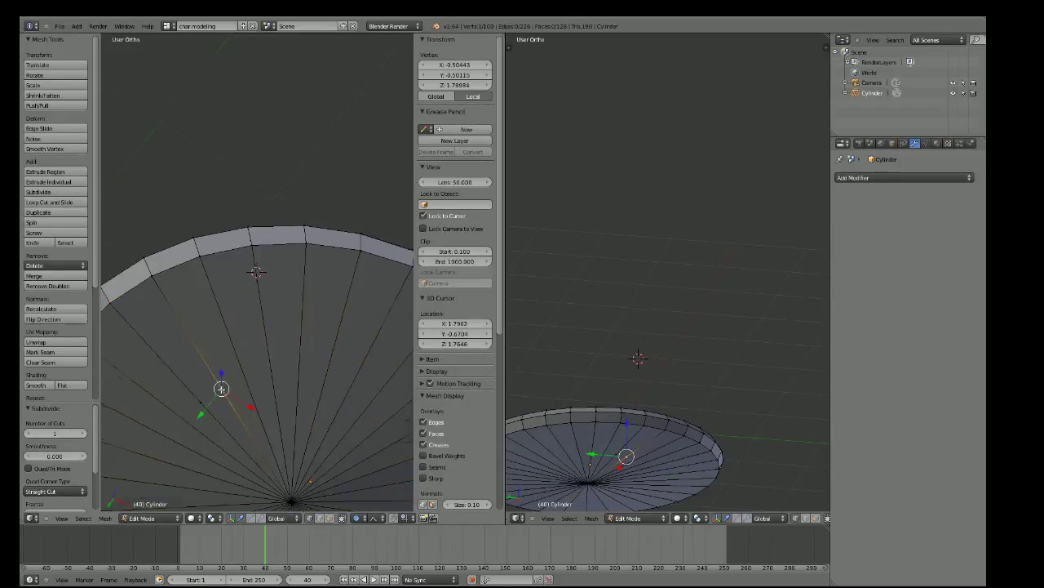
scroll(221, 389, down, 2)
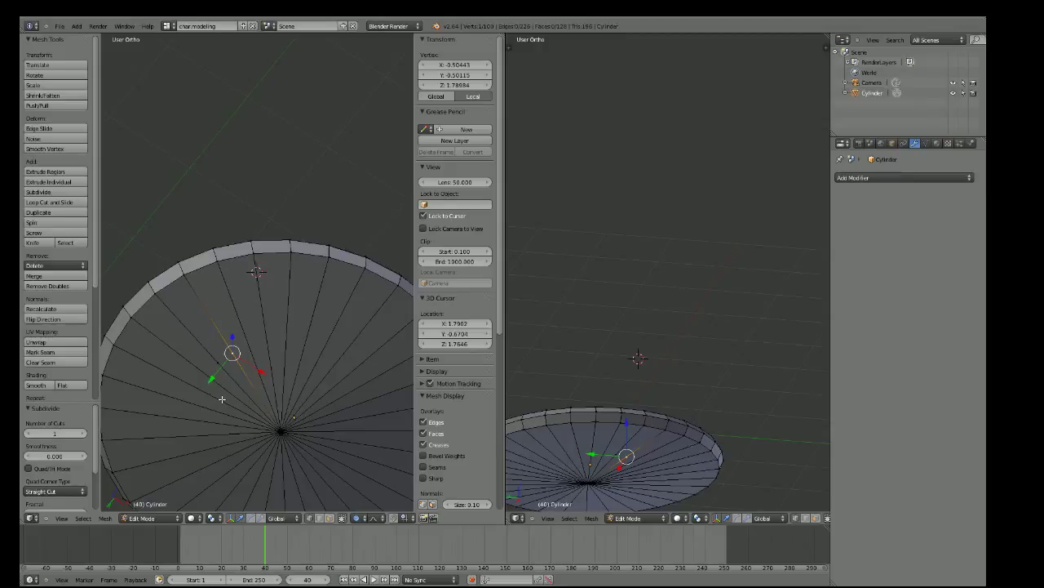
scroll(221, 399, up, 2)
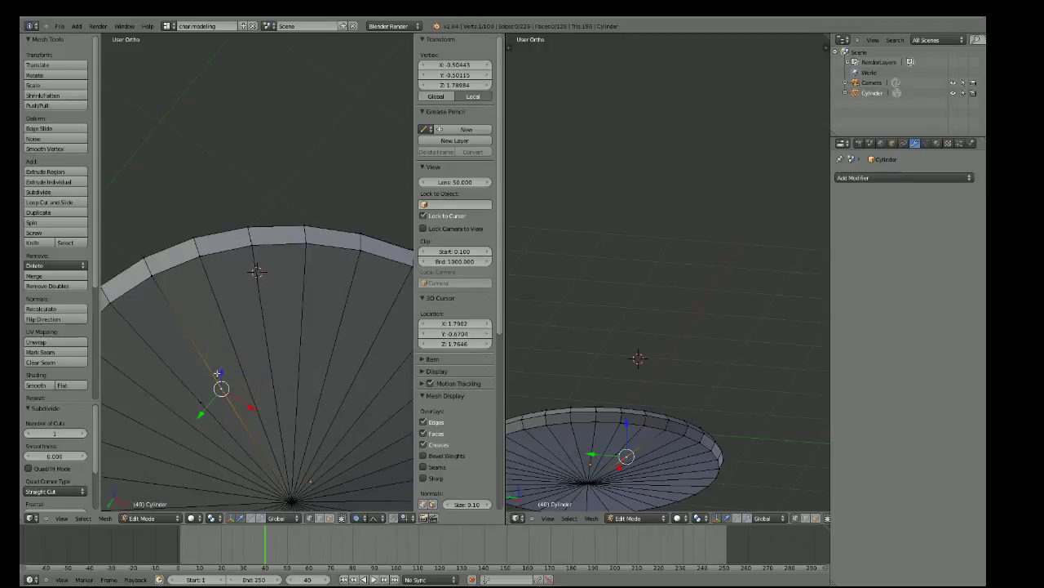
click(329, 517)
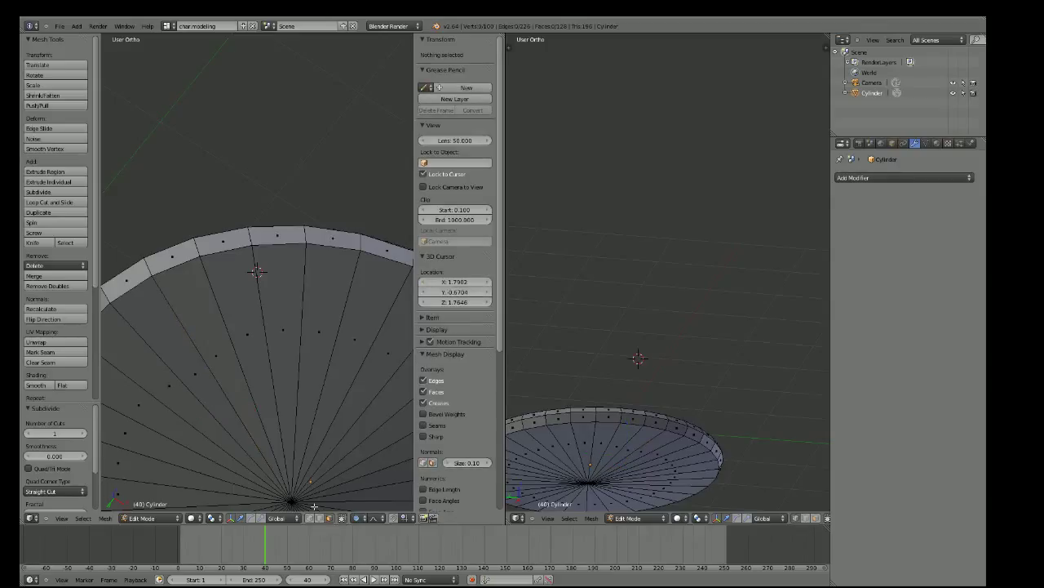
Delete one triangular underside wedge face and nudge the gap's edge vertex down-left
right_click(219, 405)
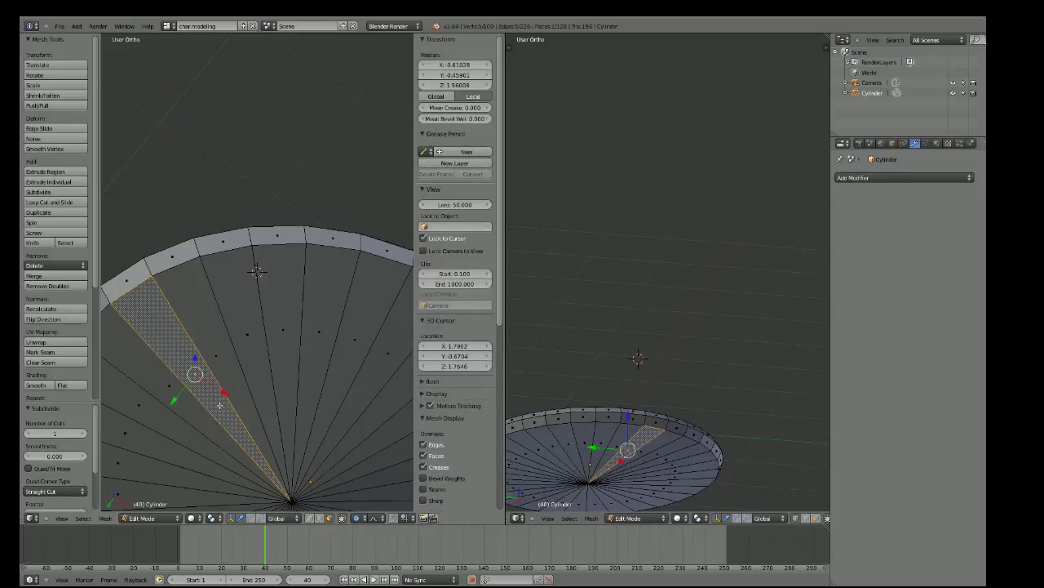
key(x)
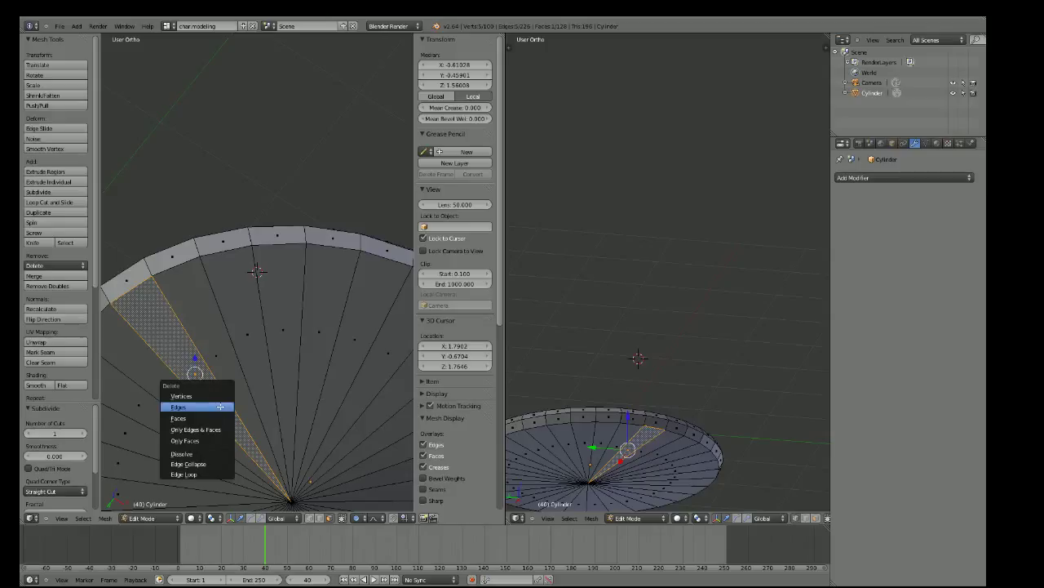
click(213, 417)
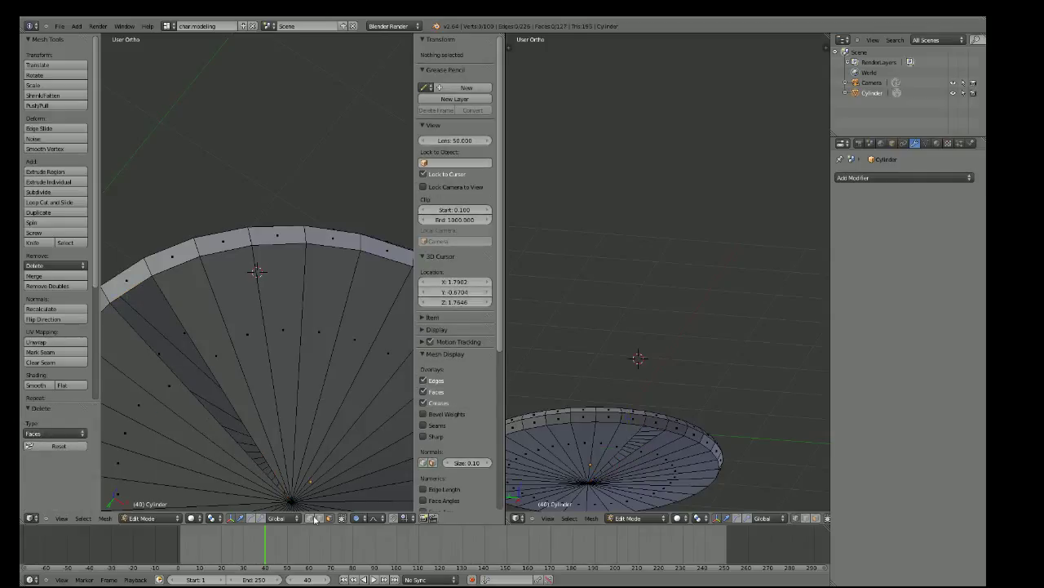
click(309, 518)
right_click(221, 388)
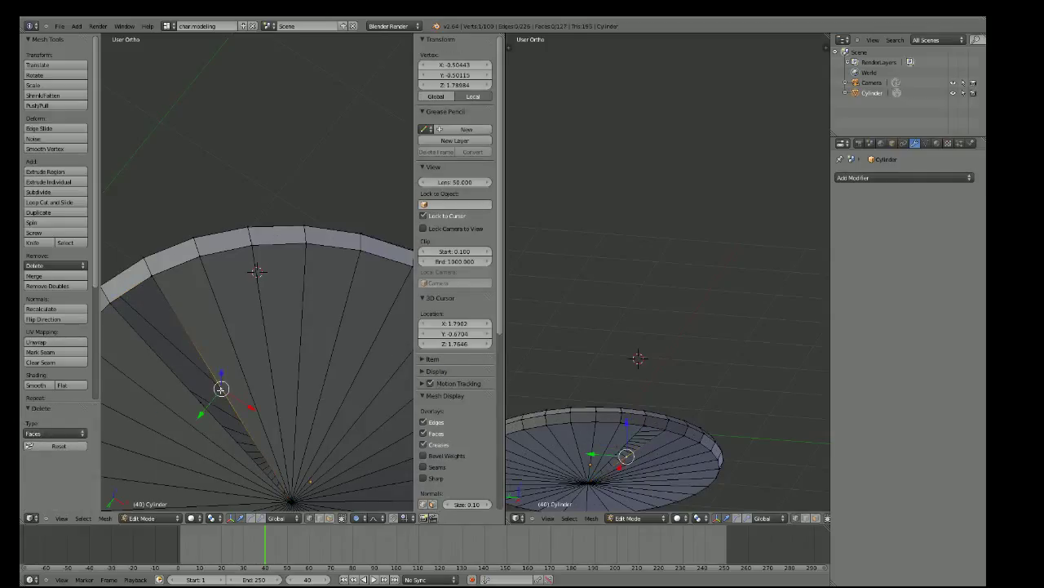
drag(221, 388, 201, 405)
Fill the gap with a quad face and a triangle to the centre vertex, checking front view
shift+right_click(110, 304)
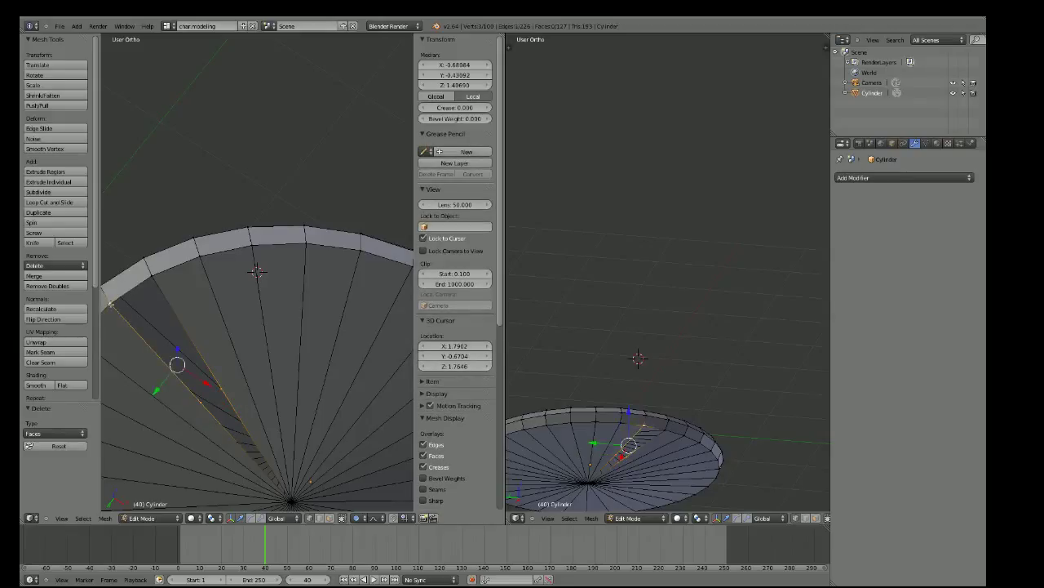
shift+right_click(152, 278)
key(f)
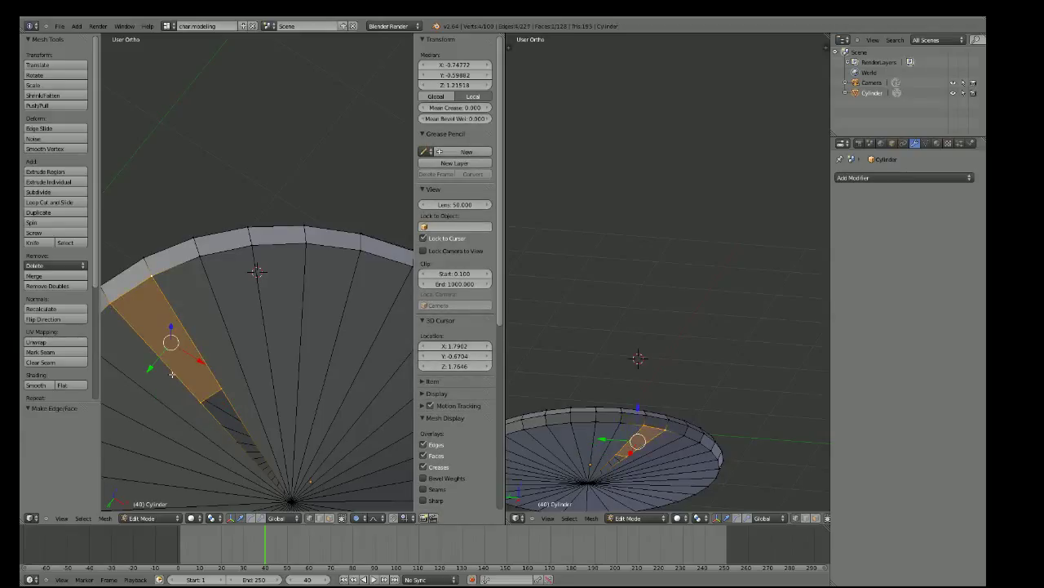
shift+right_click(293, 499)
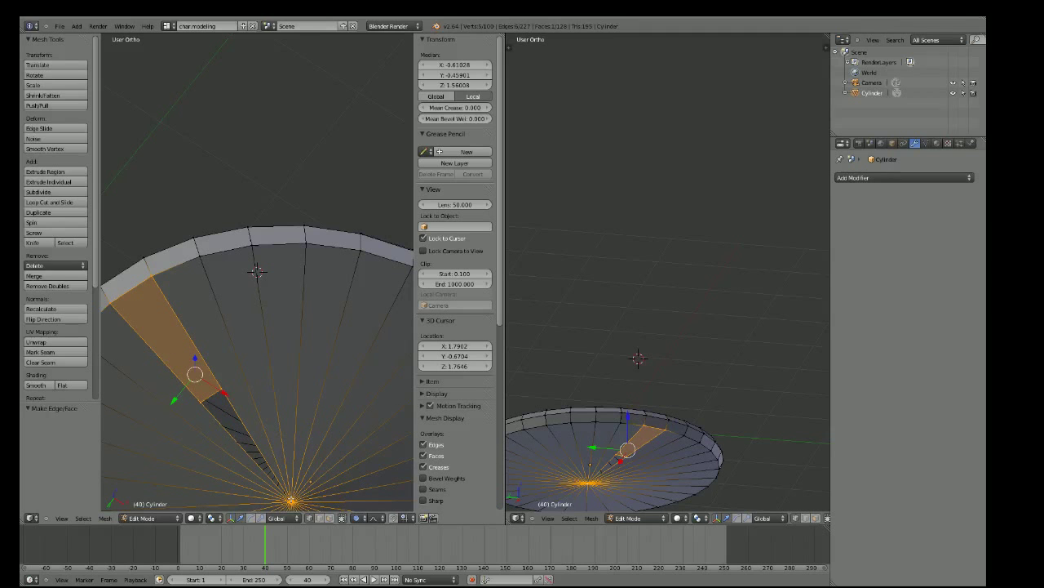
key(f)
scroll(231, 422, down, 2)
mouse_move(232, 422)
middle_down()
mouse_move(221, 234)
mouse_move(207, 256)
mouse_move(194, 261)
mouse_move(195, 248)
mouse_move(182, 261)
mouse_move(175, 247)
mouse_move(151, 268)
mouse_move(153, 259)
middle_up()
key(KP_1)
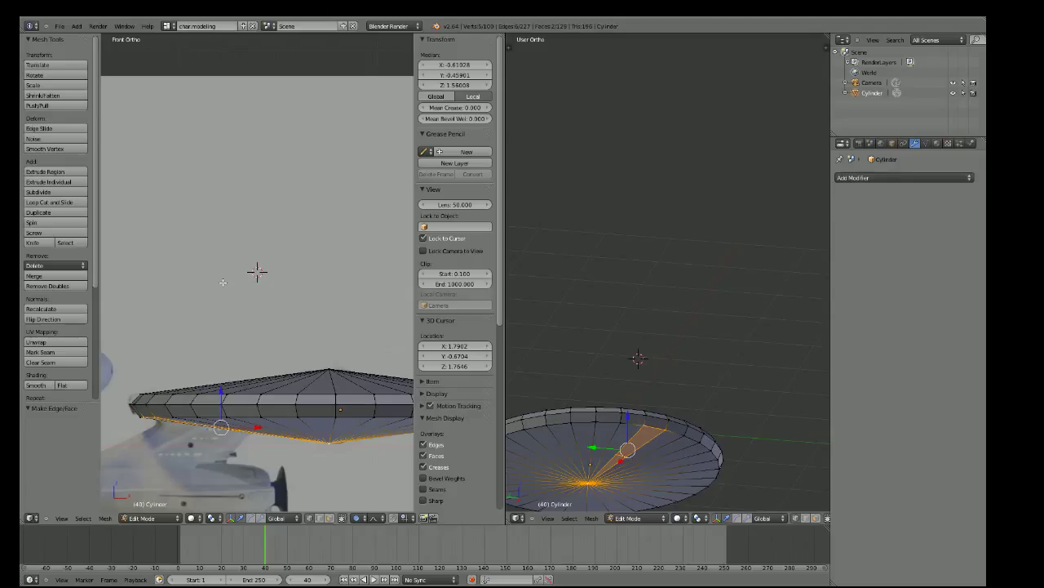
Extrude the wedge faces in place and select the outer quad face
key(e)
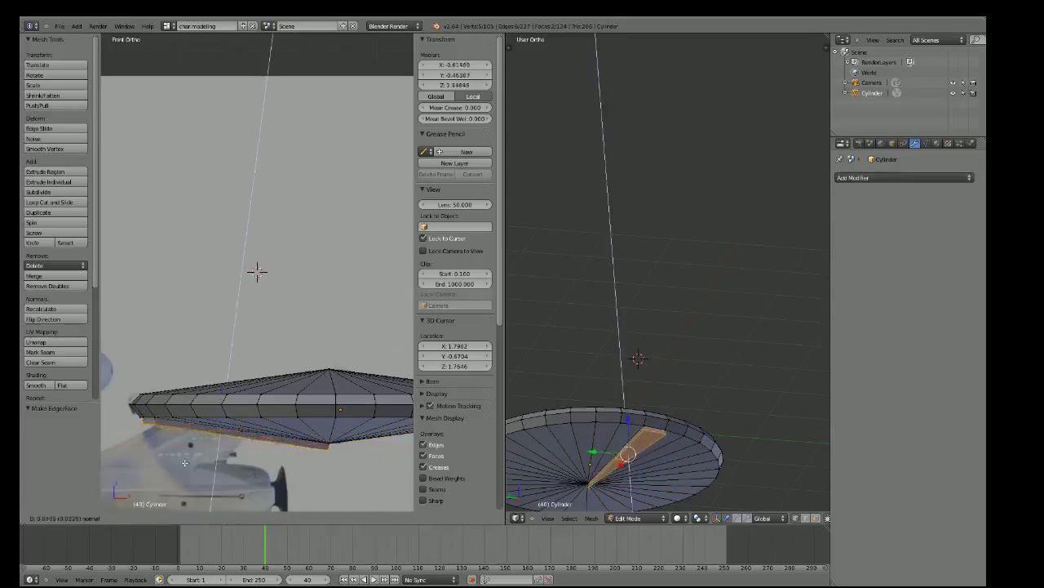
click(185, 466)
middle_drag(186, 465, 224, 376)
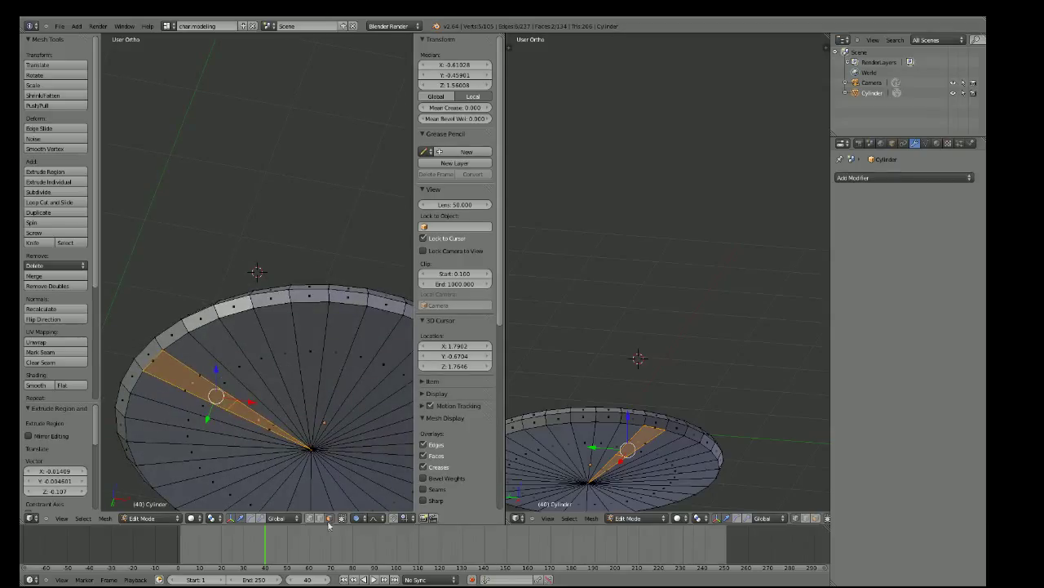
right_click(191, 380)
middle_drag(191, 380, 179, 286)
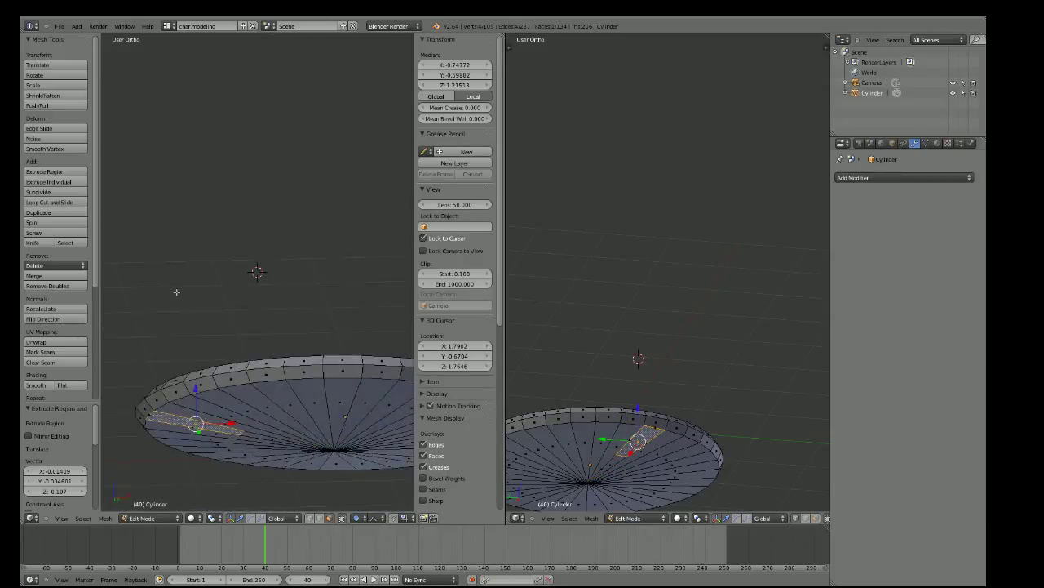
key(KP_1)
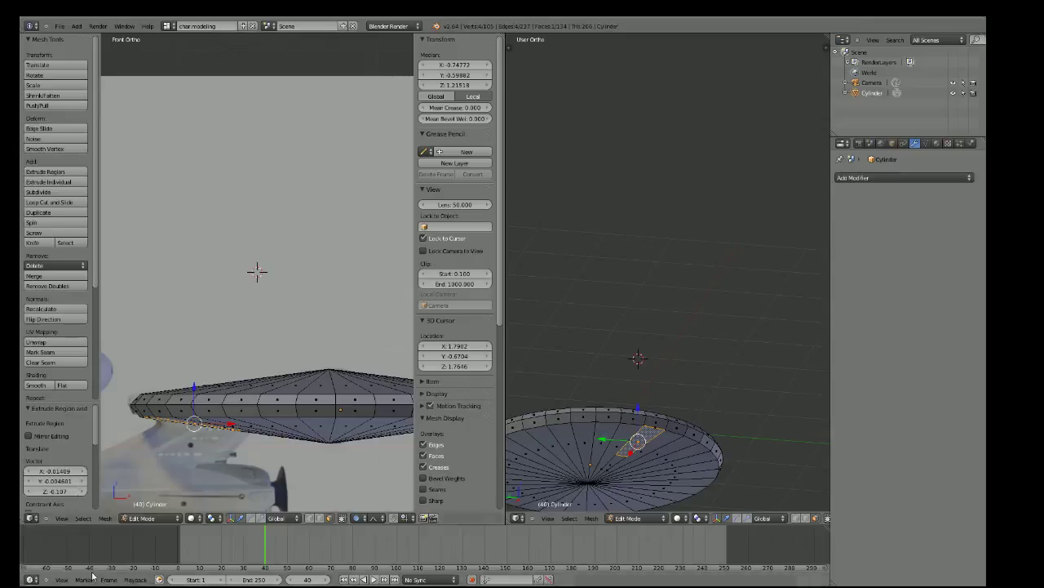
Extrude the quad face downward to form the neck block under the saucer
key(e)
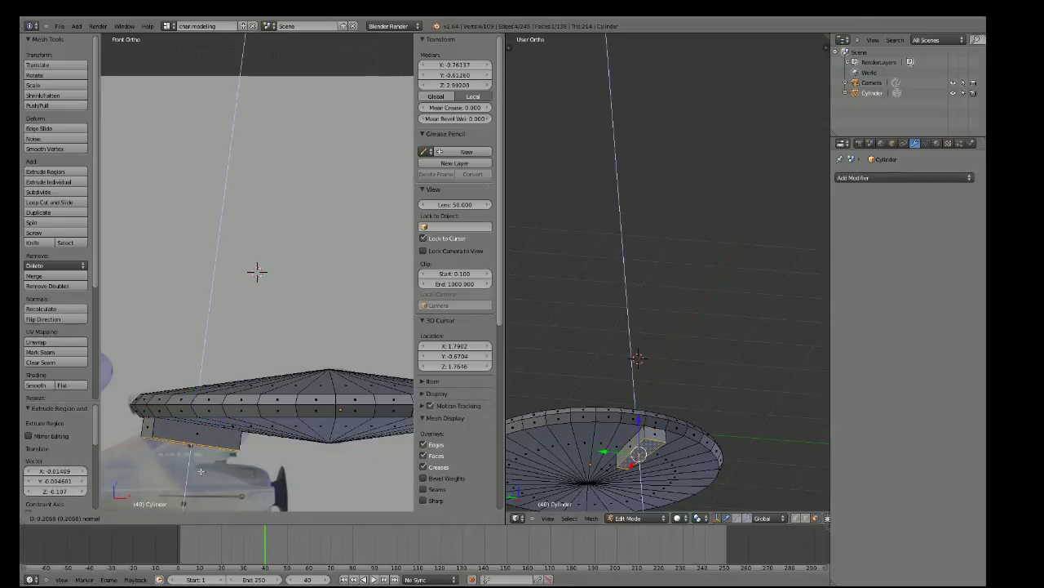
click(201, 470)
mouse_move(200, 471)
middle_down()
mouse_move(211, 439)
mouse_move(191, 474)
mouse_move(216, 481)
middle_up()
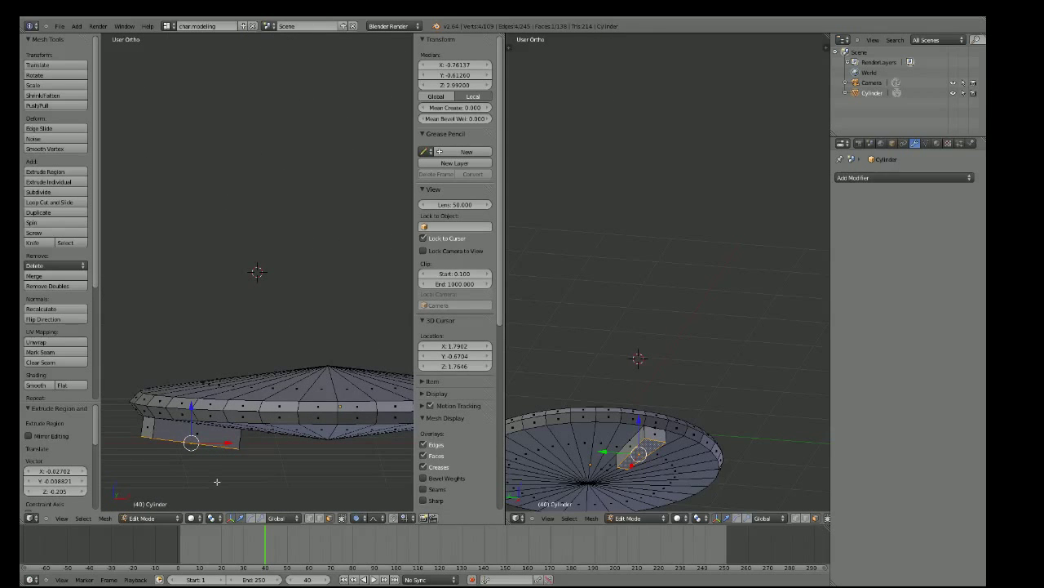
key(KP_1)
scroll(216, 482, up, 1)
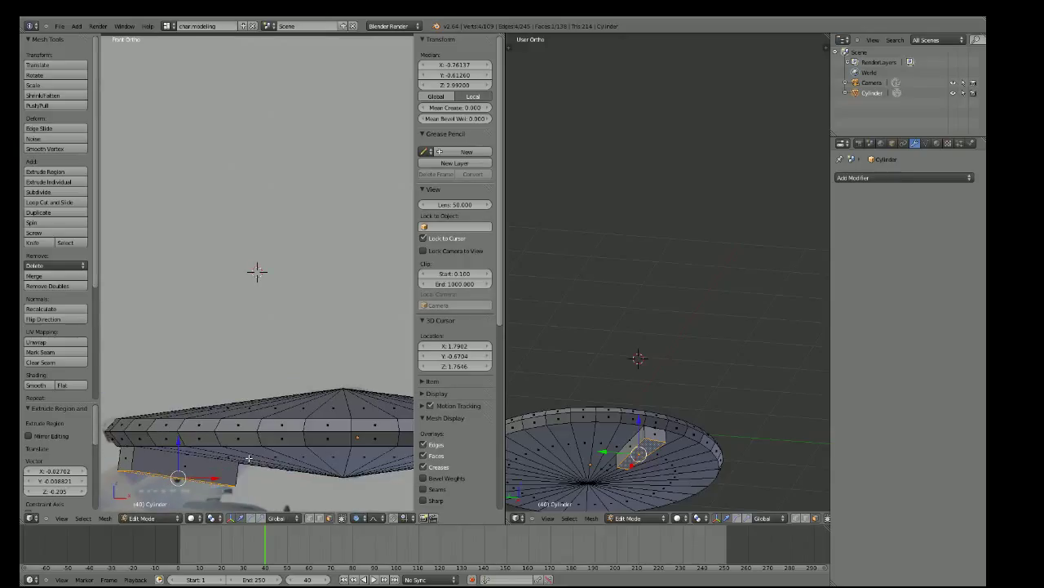
click(210, 501)
scroll(210, 501, up, 2)
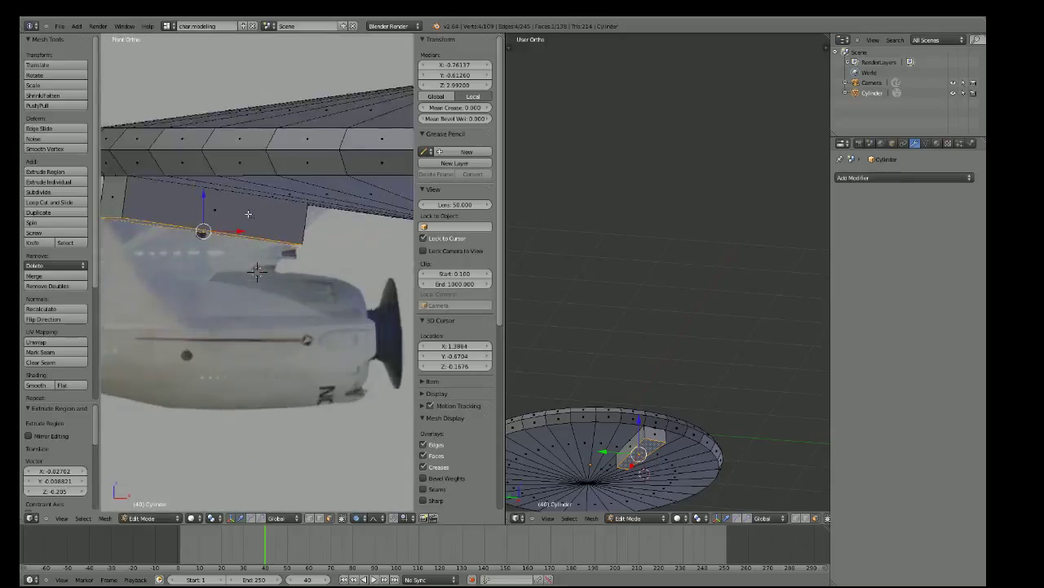
scroll(242, 221, up, 3)
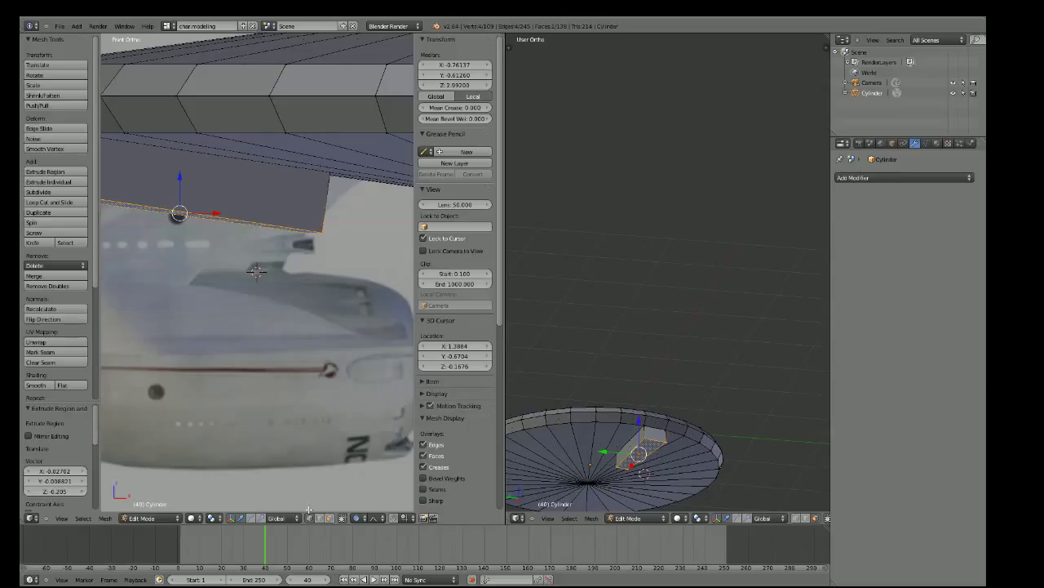
Slide the block's lower front corner -0.067 along X to slant its lower edge
right_click(322, 231)
key(g)
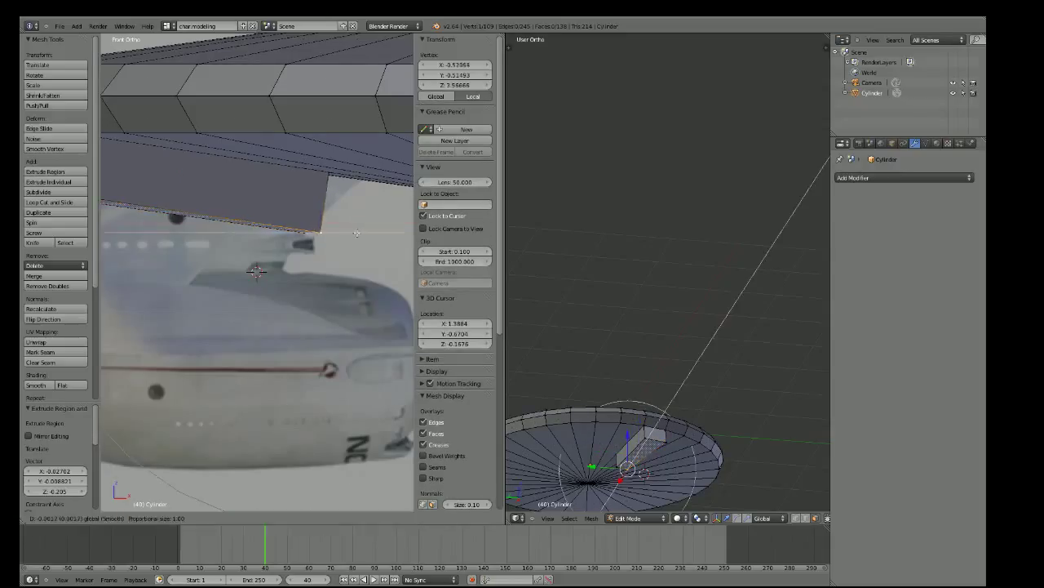
key(x)
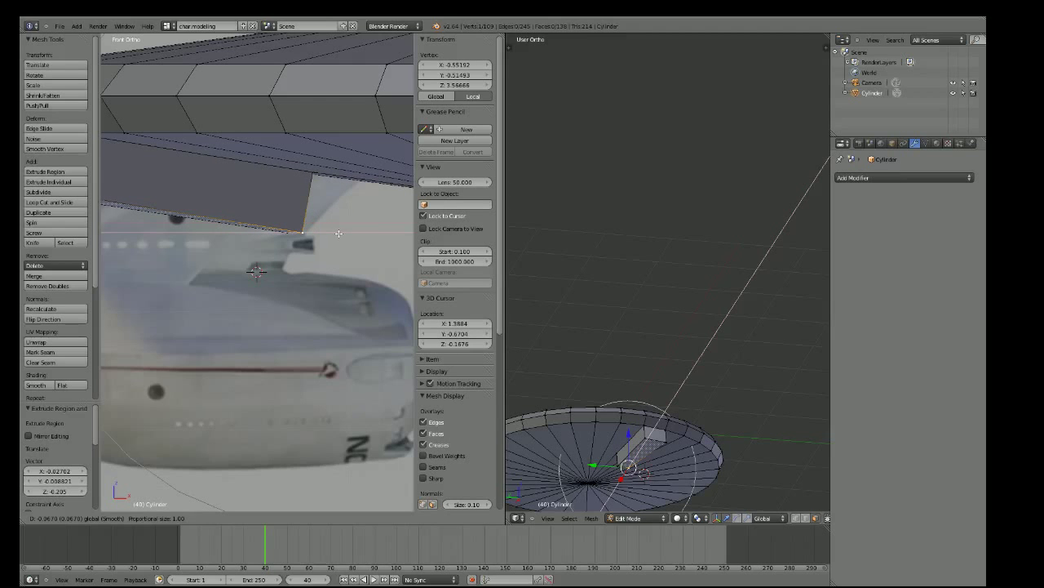
click(339, 234)
scroll(311, 243, down, 2)
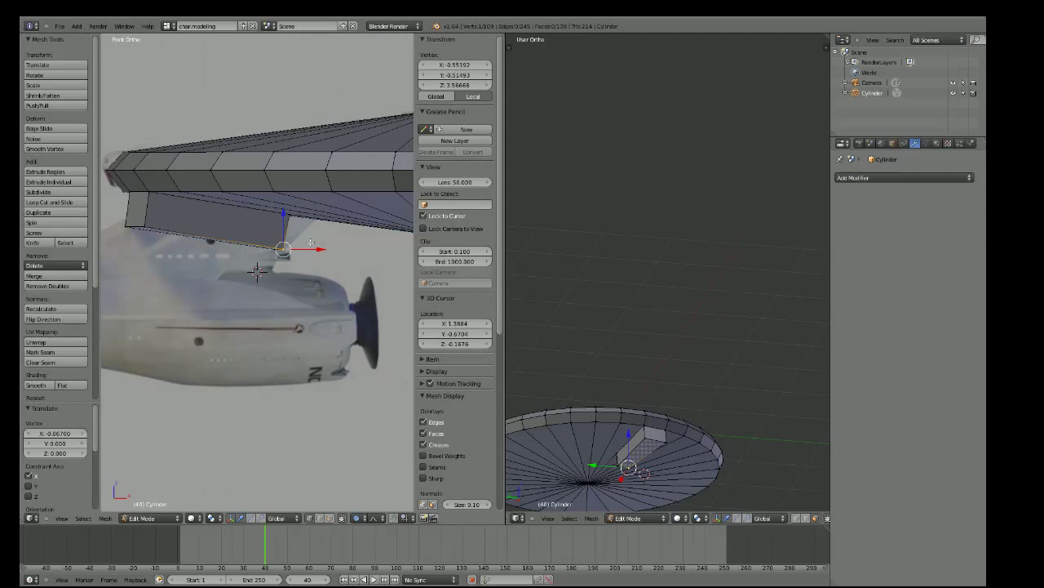
middle_drag(257, 271, 147, 253)
key(KP_1)
scroll(153, 264, down, 2)
middle_drag(152, 264, 149, 284)
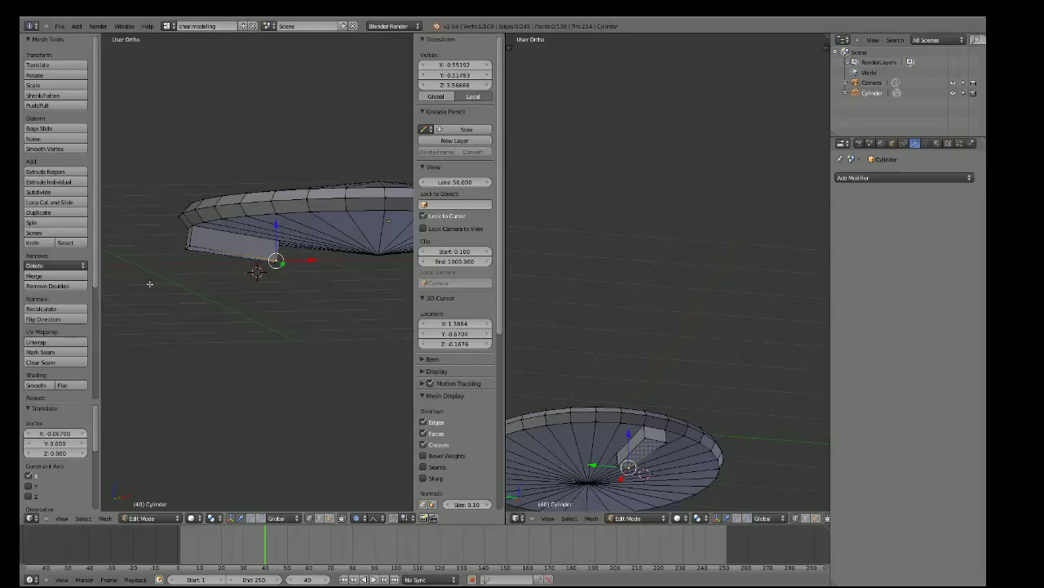
key(KP_1)
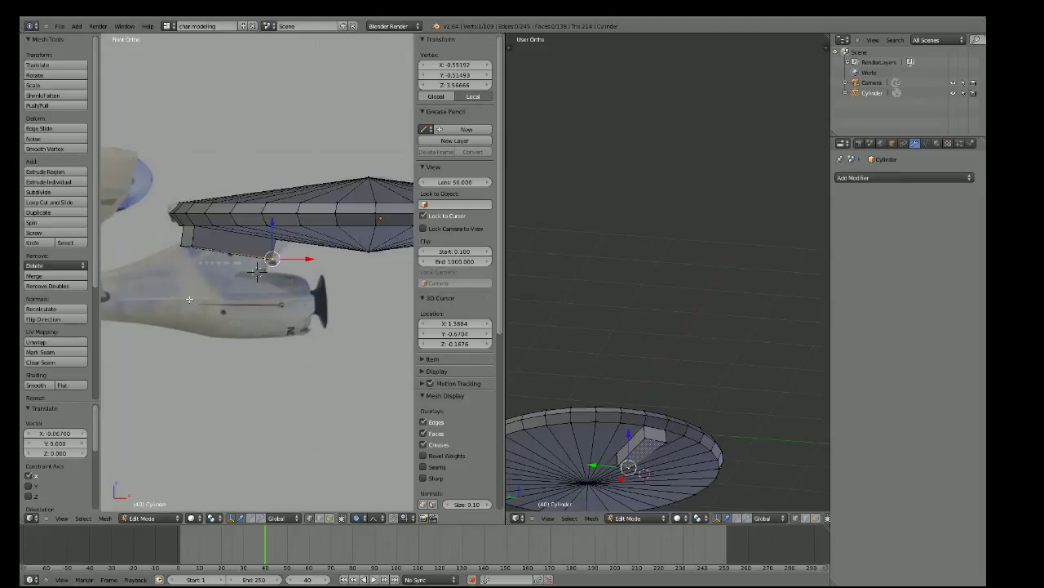
Move the block's lower-left corner vertex up-left and nudge it slightly along Y
right_click(180, 244)
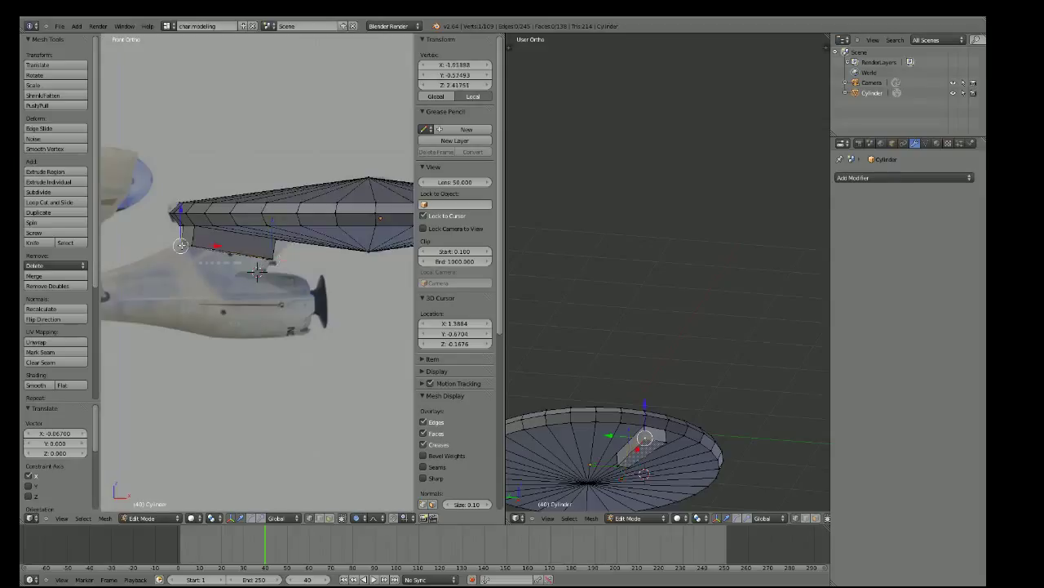
key(g)
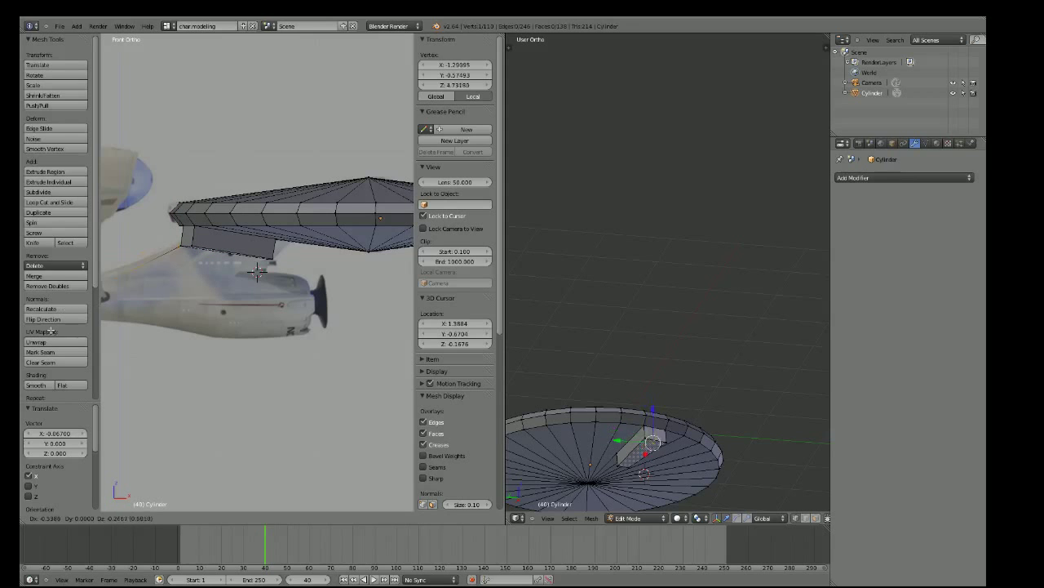
click(257, 272)
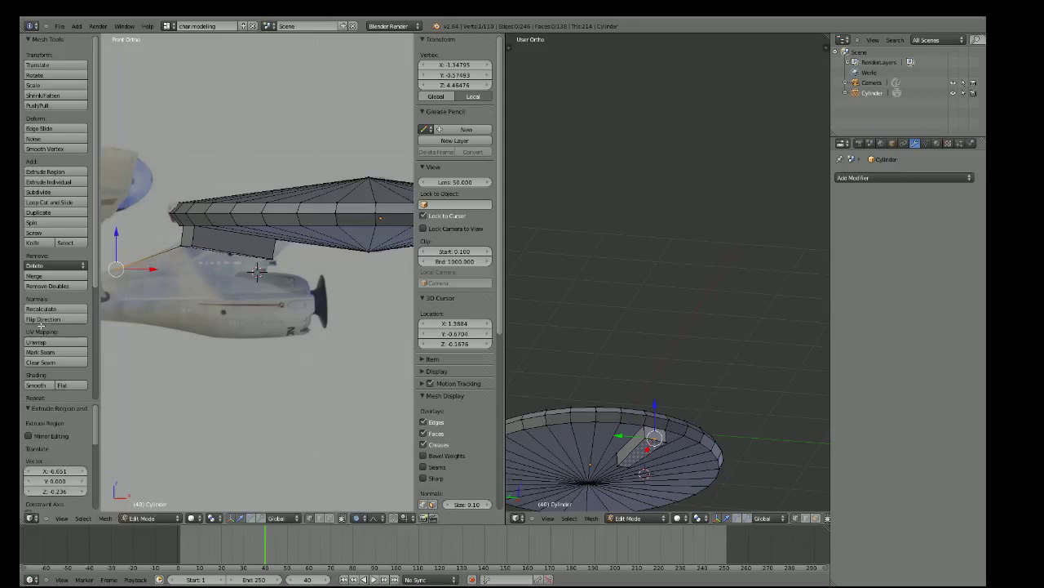
mouse_move(101, 331)
middle_down()
mouse_move(255, 363)
mouse_move(242, 369)
middle_up()
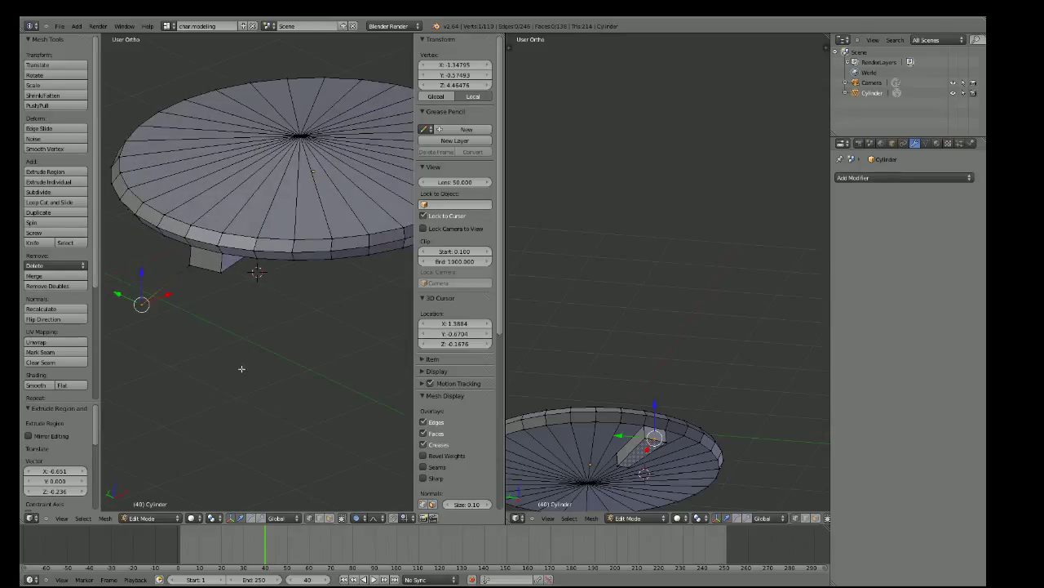
key(g)
key(y)
key(Return)
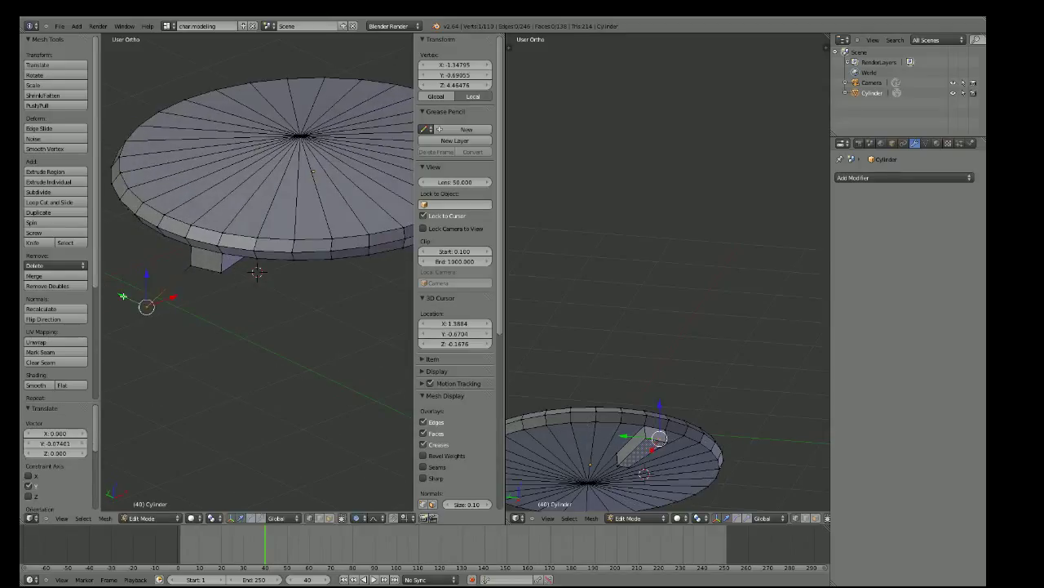
Extrude a new vertex from the block corner and slide it along X against the reference
right_click(221, 273)
key(e)
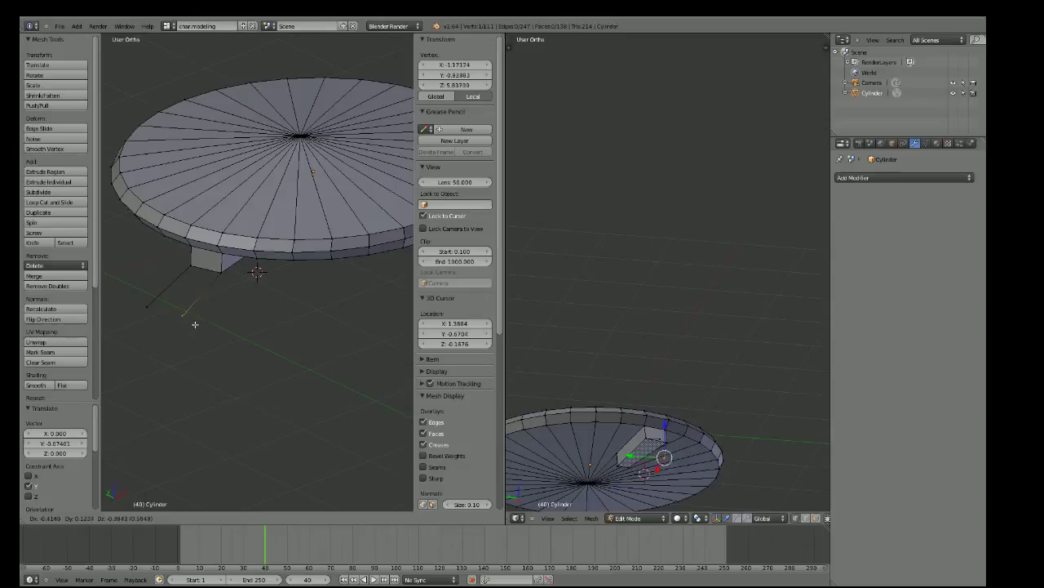
click(194, 324)
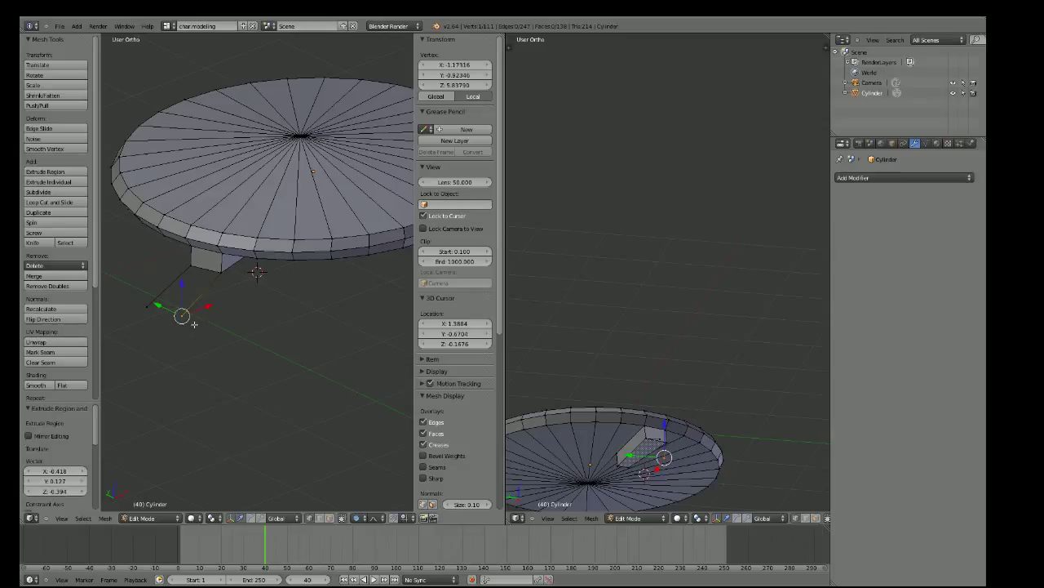
key(KP_1)
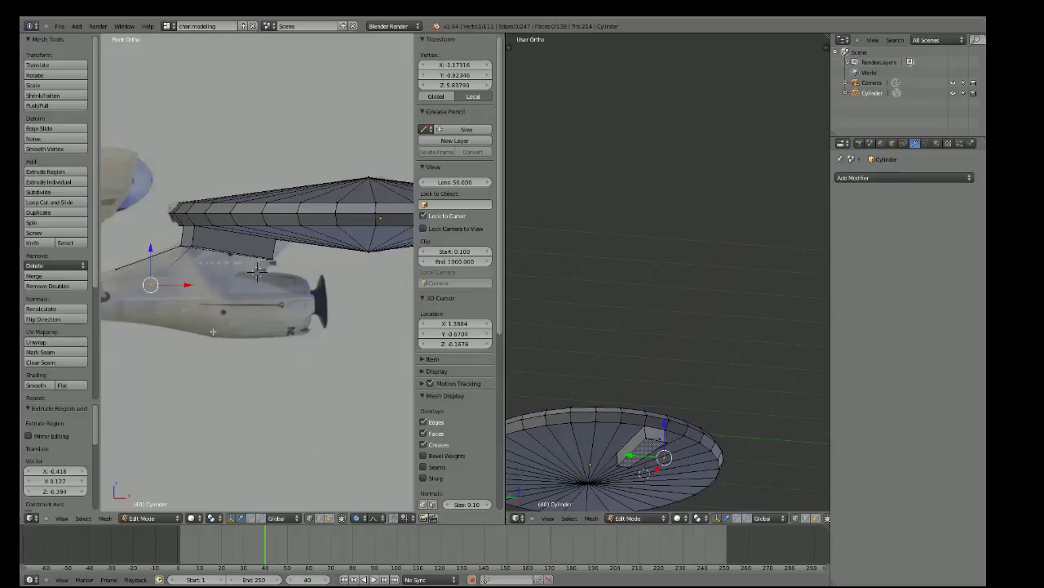
key(g)
key(x)
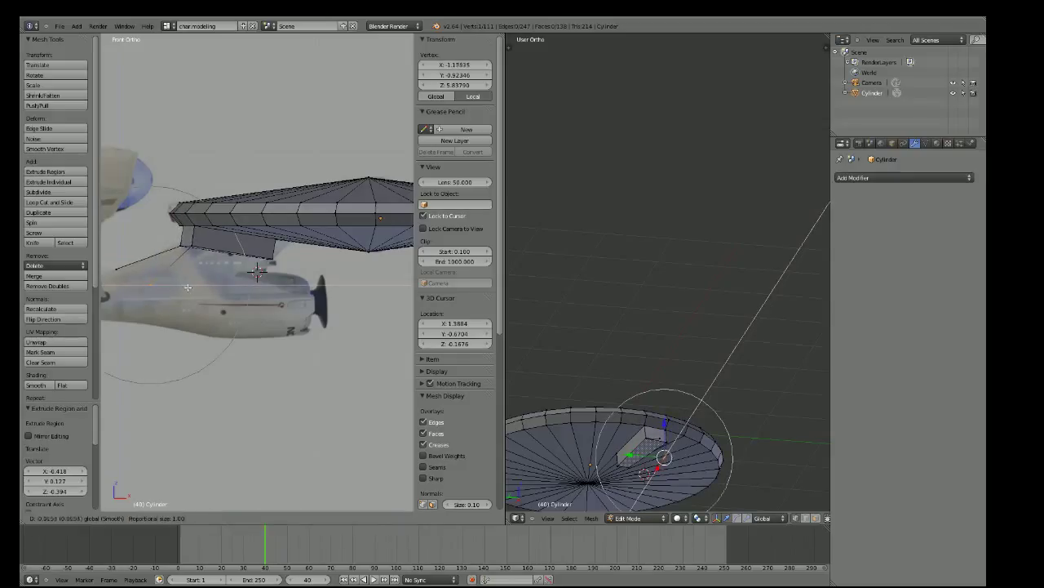
click(189, 288)
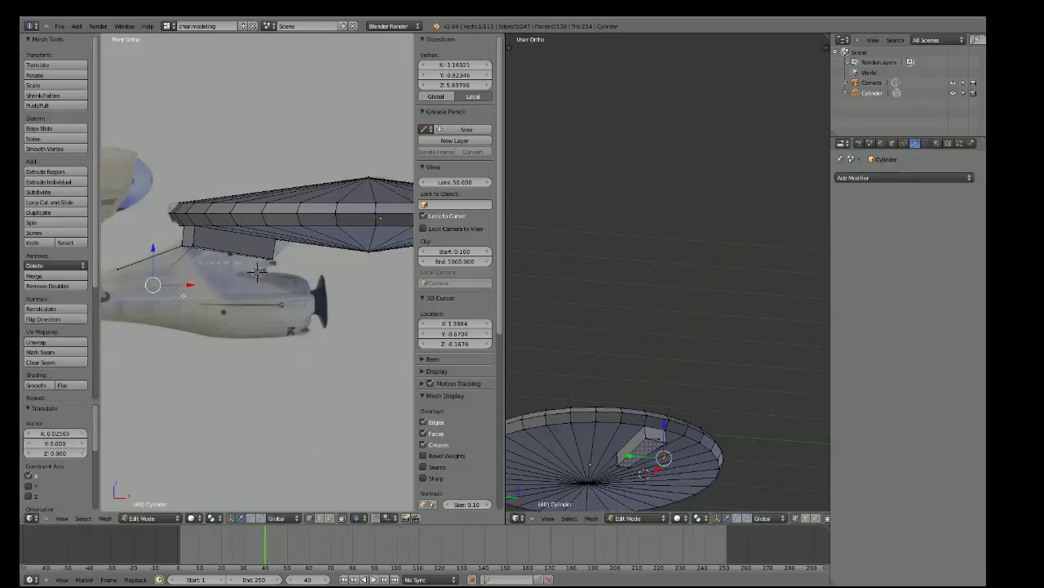
key(g)
key(x)
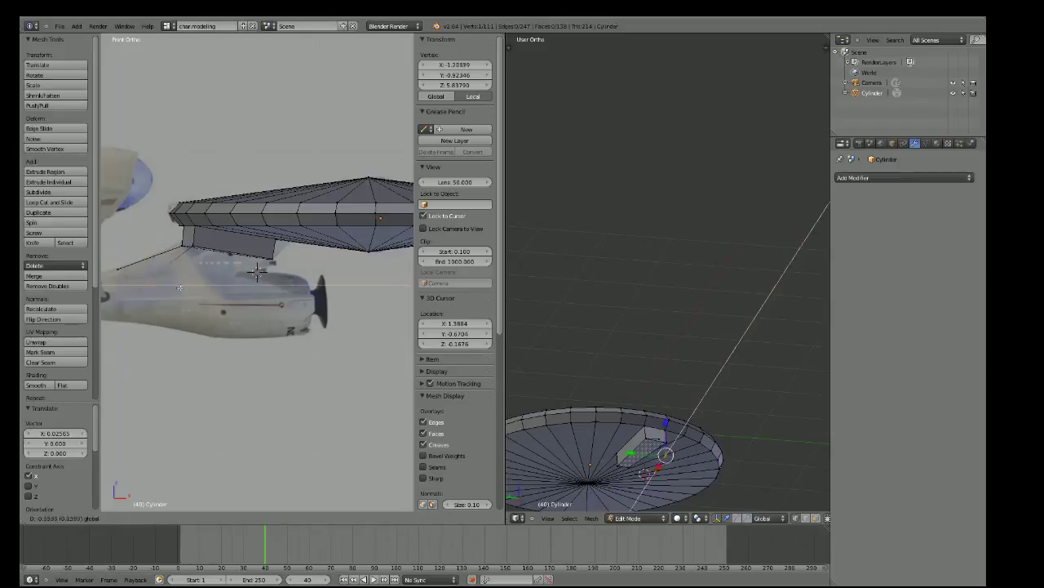
click(257, 272)
middle_drag(257, 272, 257, 271)
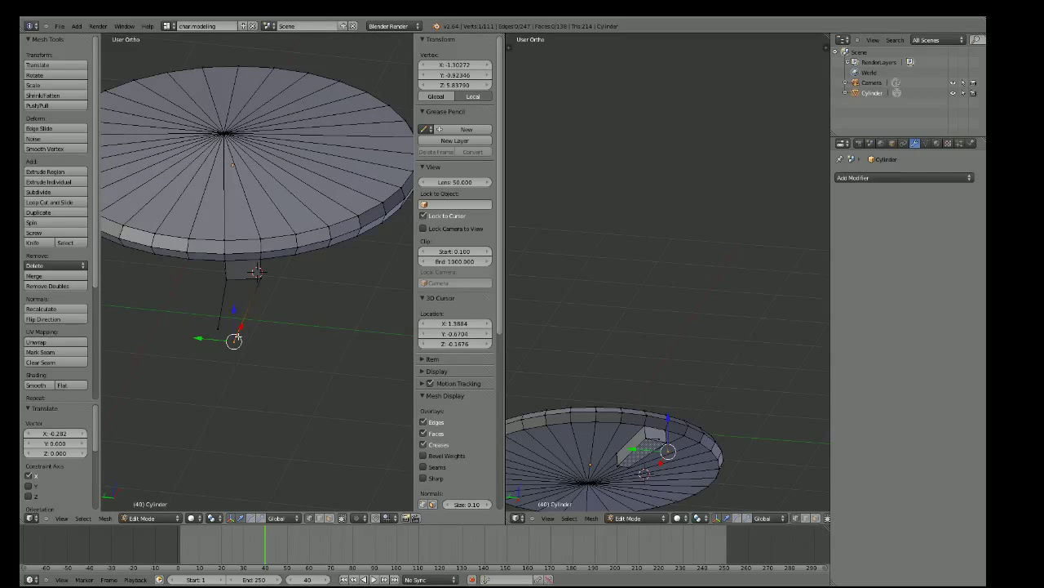
mouse_move(261, 375)
middle_down()
mouse_move(200, 309)
mouse_move(197, 346)
middle_up()
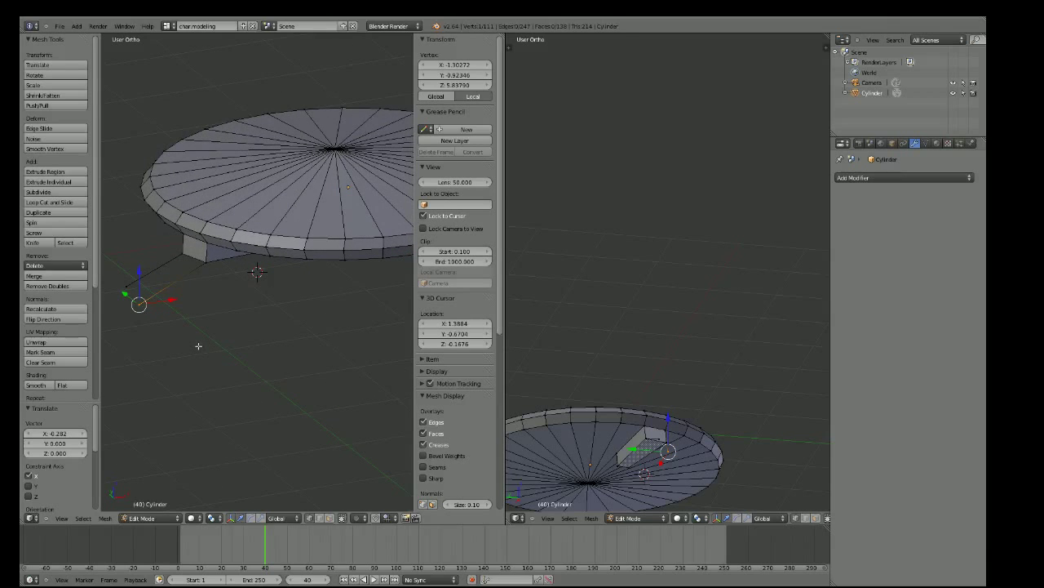
Adjust the new vertex along Y and X, then lower it along Z to trace the neck slope
key(g)
key(y)
click(135, 299)
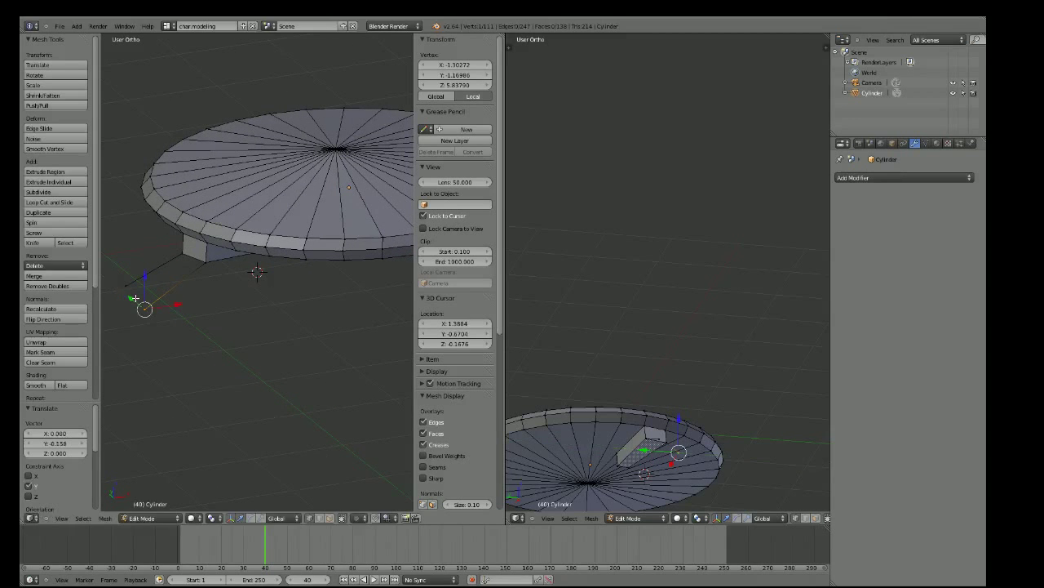
key(g)
key(x)
click(177, 289)
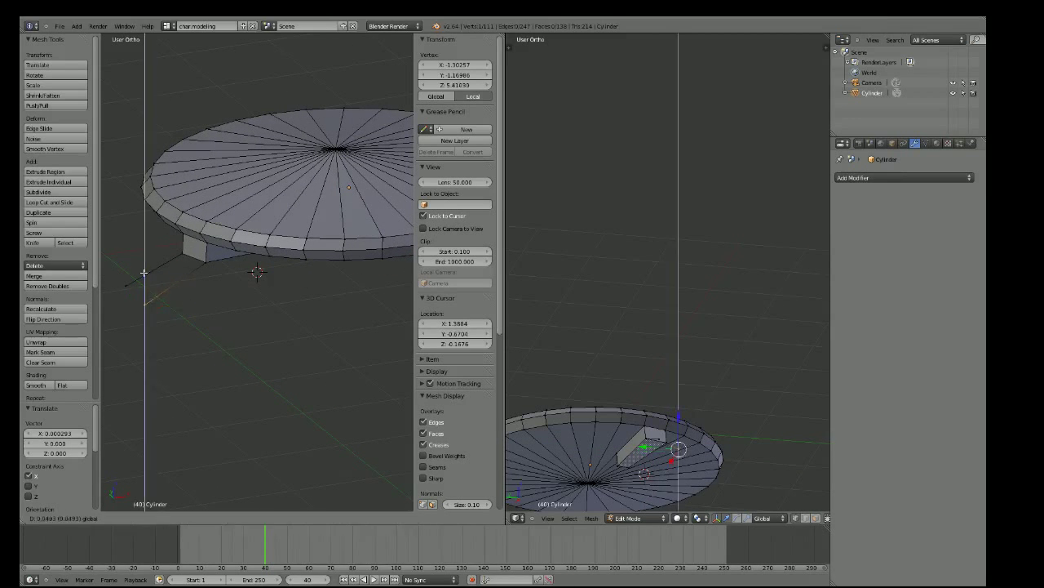
key(g)
key(z)
click(173, 306)
middle_drag(173, 306, 146, 284)
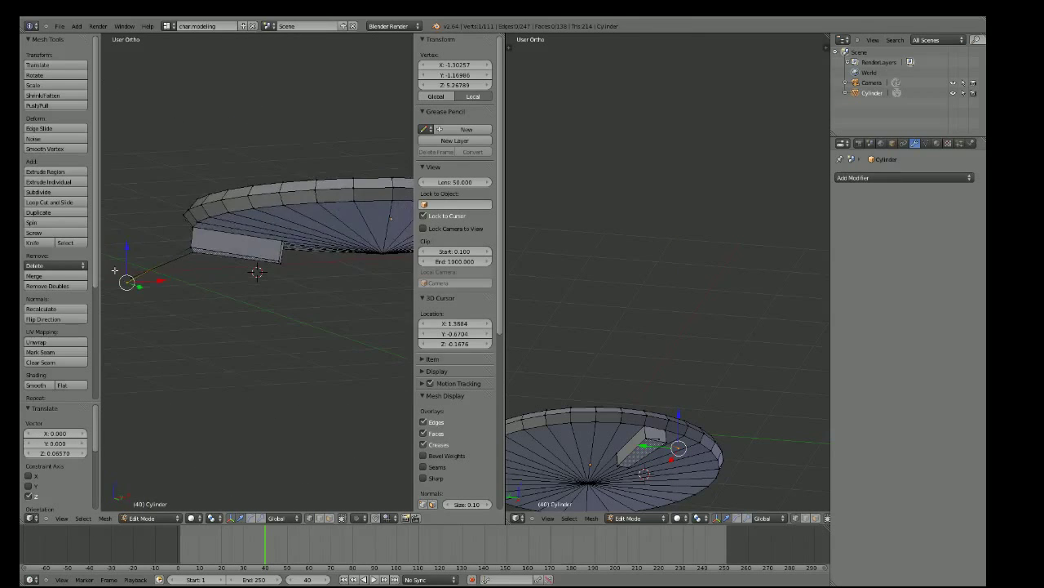
key(g)
key(z)
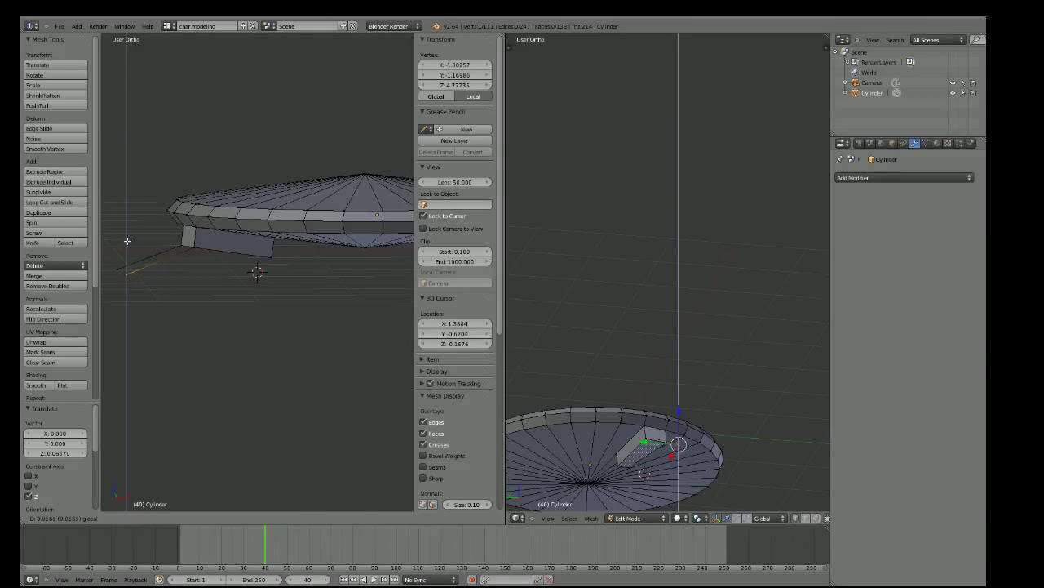
click(124, 243)
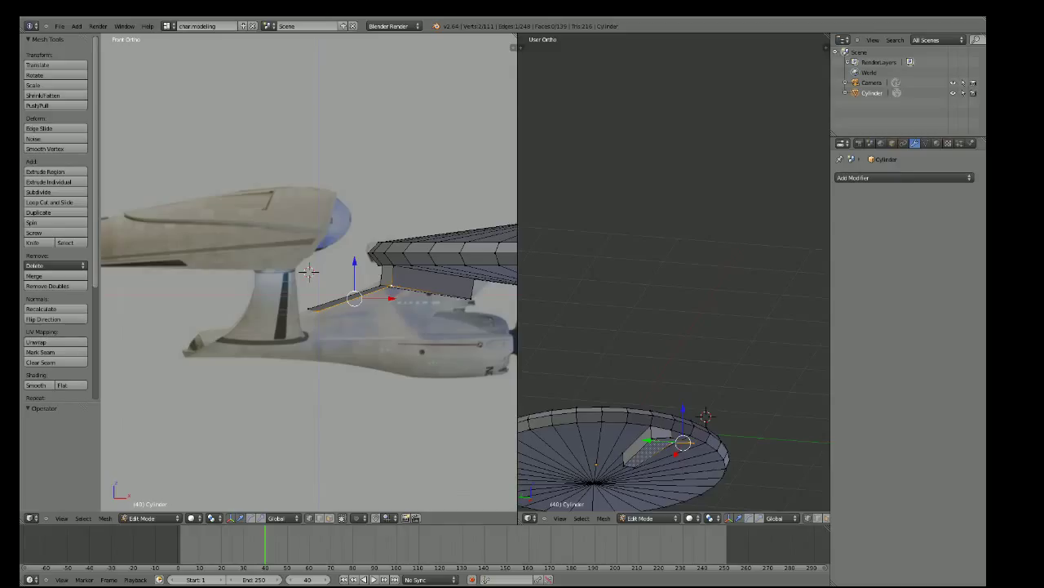
Fill a triangular face between the new neck vertex and two block vertices
scroll(281, 265, up, 2)
scroll(280, 265, up, 2)
scroll(280, 265, up, 2)
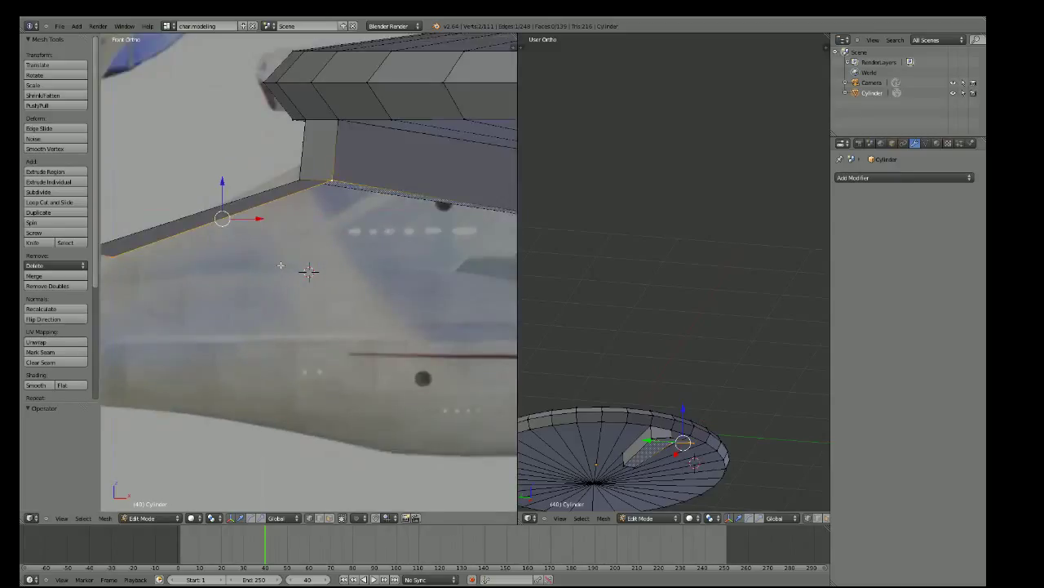
scroll(128, 263, down, 1)
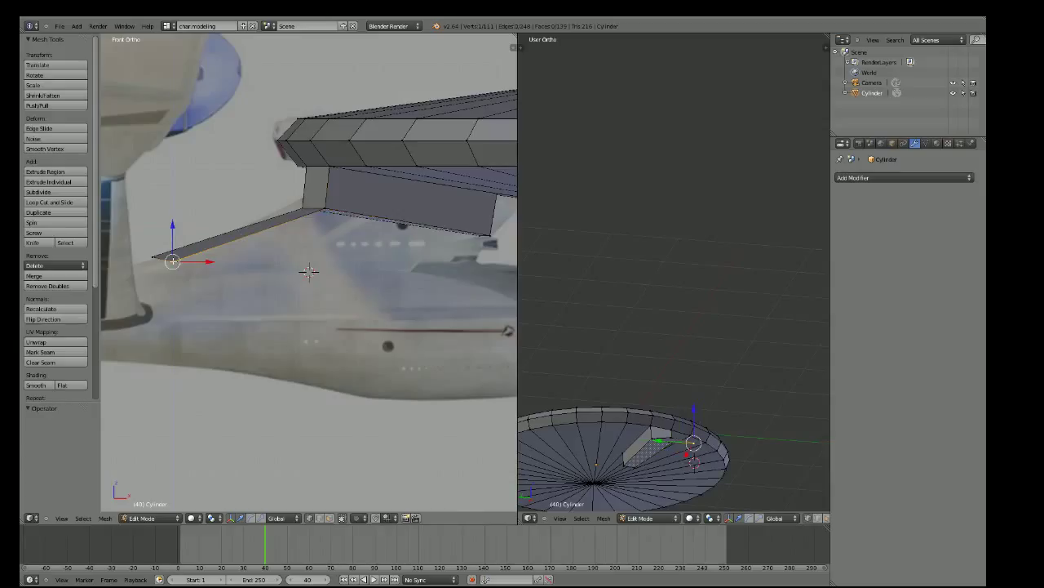
shift+click(326, 209)
shift+click(490, 235)
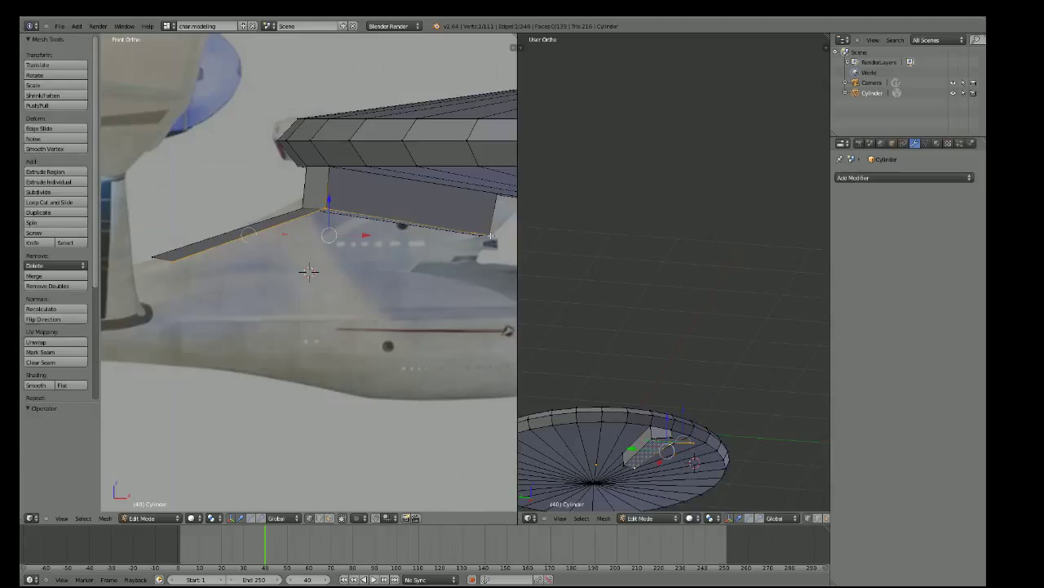
key(f)
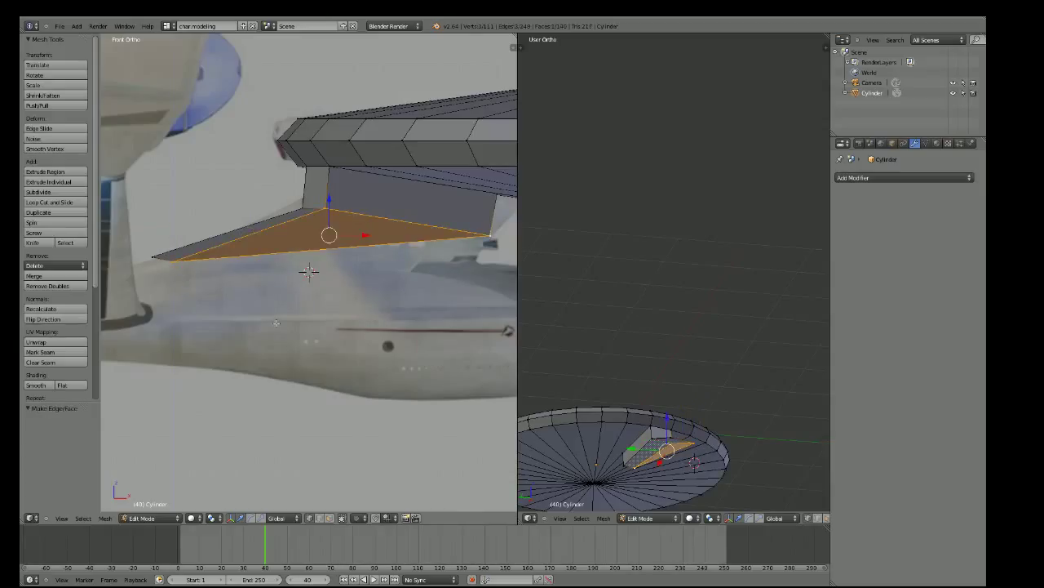
mouse_move(276, 323)
middle_down()
mouse_move(261, 319)
mouse_move(433, 332)
mouse_move(471, 310)
mouse_move(286, 269)
mouse_move(247, 277)
mouse_move(254, 271)
middle_up()
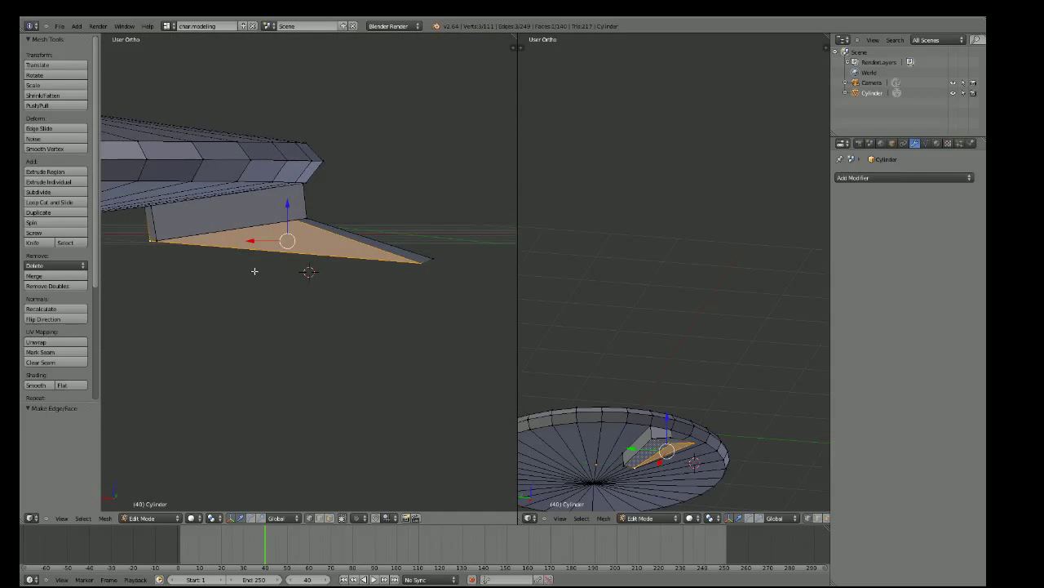
Fill a second face from the left corner, neighbouring vertex and tip vertex
right_click(157, 239)
shift+right_click(306, 219)
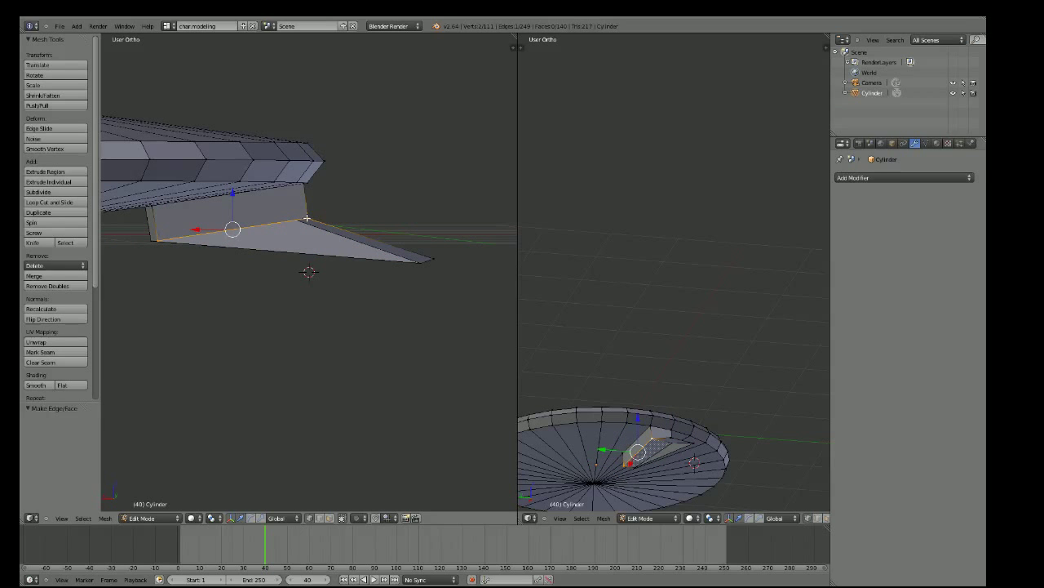
shift+right_click(431, 260)
key(f)
mouse_move(361, 268)
middle_down()
mouse_move(303, 261)
mouse_move(315, 221)
mouse_move(279, 238)
middle_up()
Fill a third face from the upper-left and lower-right vertices along the neck's slanted side
shift+right_click(179, 172)
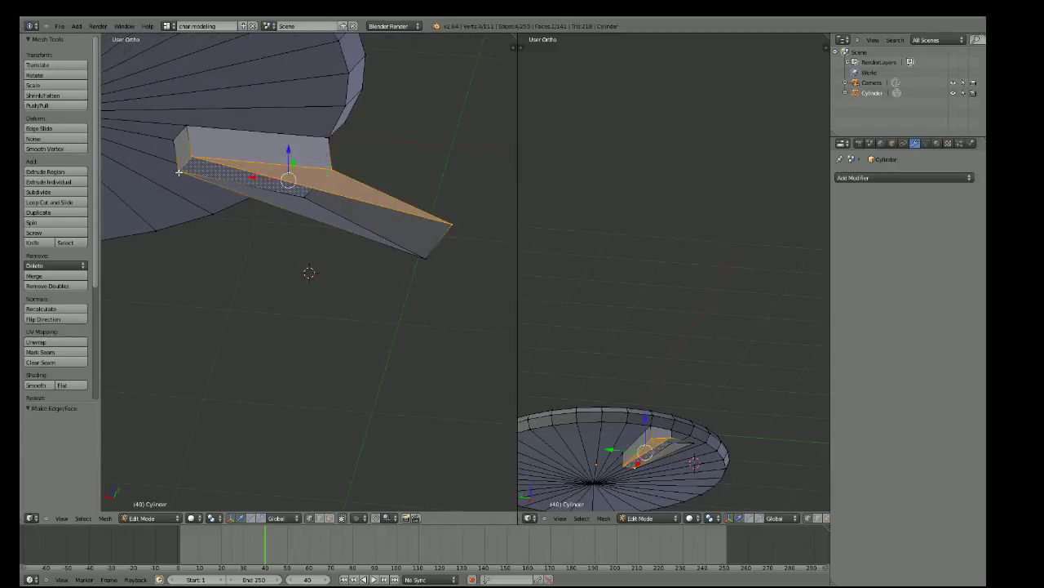
shift+right_click(179, 172)
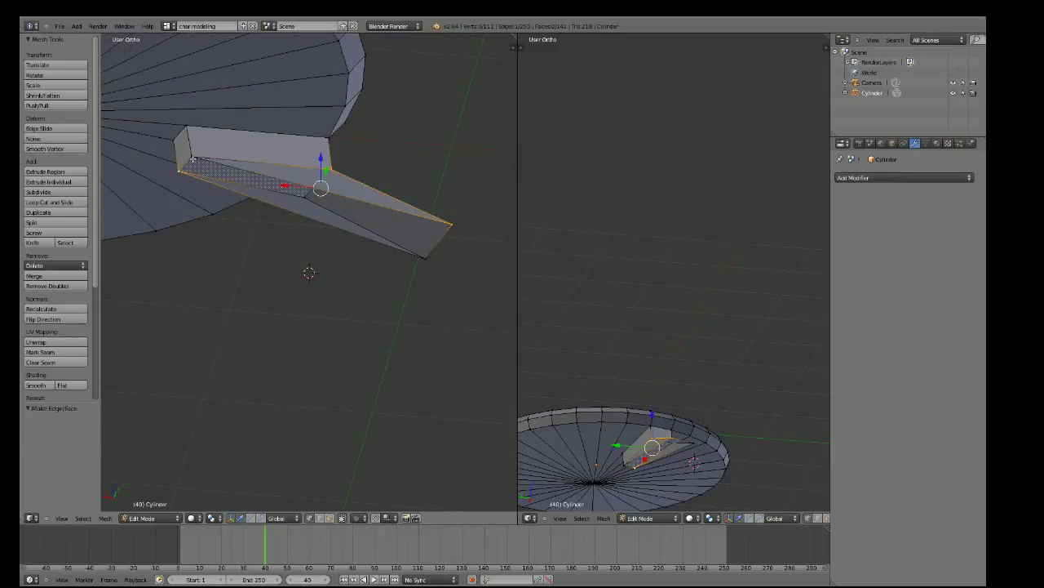
shift+right_click(330, 169)
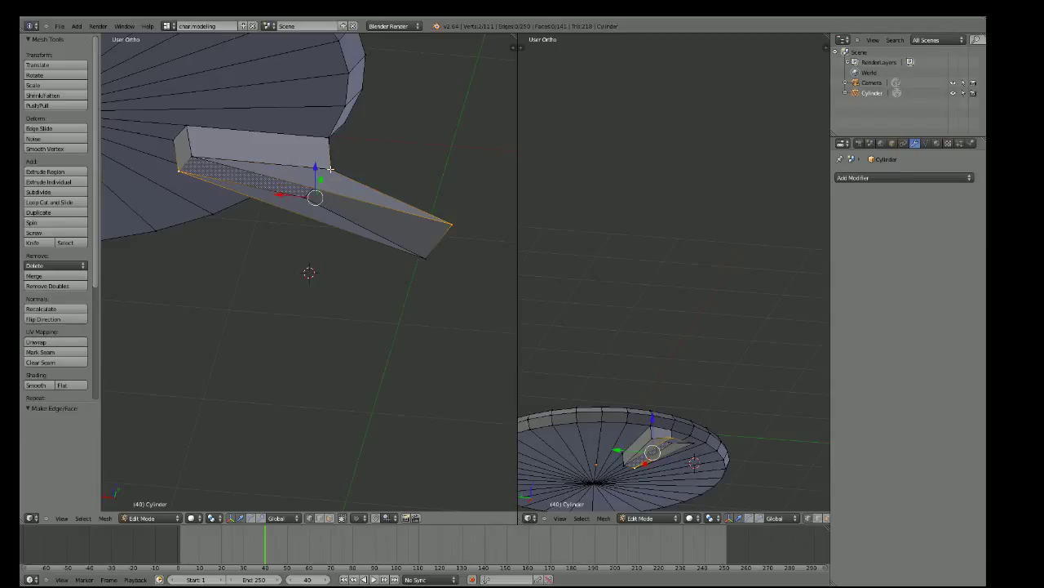
shift+right_click(192, 158)
shift+right_click(426, 257)
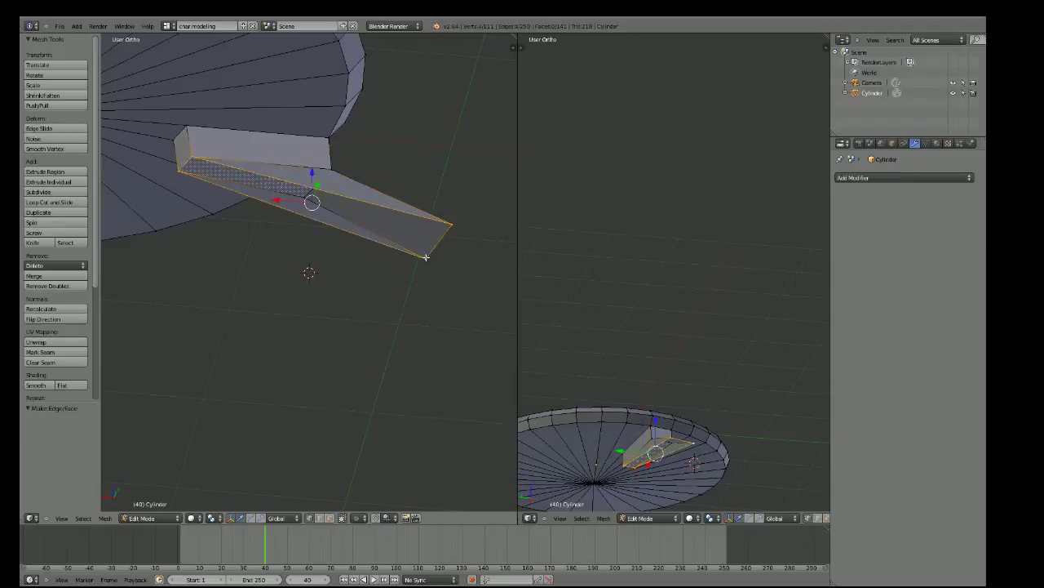
key(f)
mouse_move(426, 257)
middle_down()
mouse_move(264, 314)
mouse_move(329, 289)
mouse_move(172, 259)
mouse_move(198, 289)
mouse_move(298, 292)
middle_up()
Extrude the neck's side face outward to give the neck block thickness
key(KP_1)
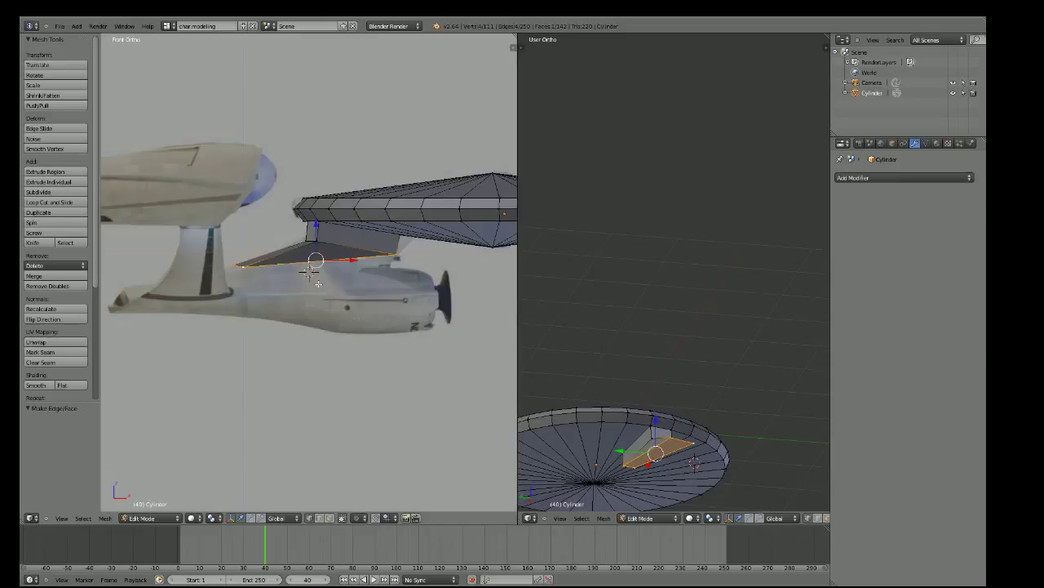
scroll(318, 283, up, 1)
scroll(350, 283, up, 1)
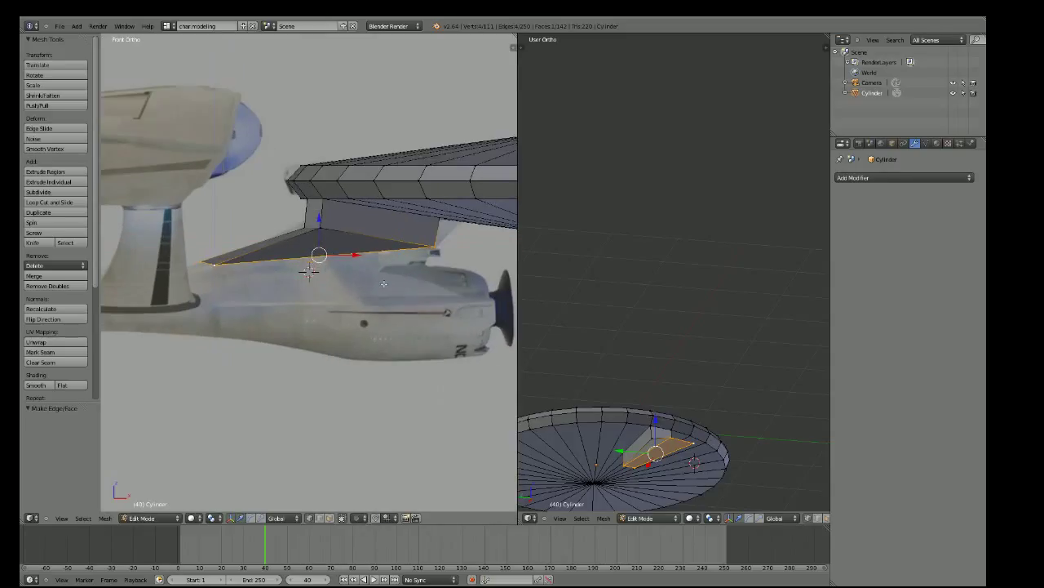
middle_drag(383, 283, 349, 237)
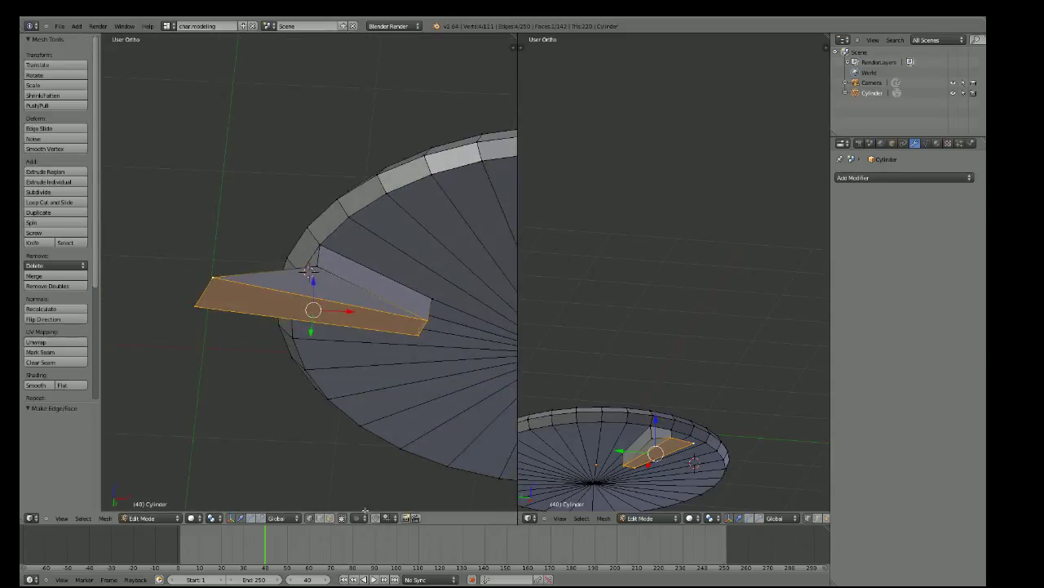
click(334, 519)
right_click(274, 301)
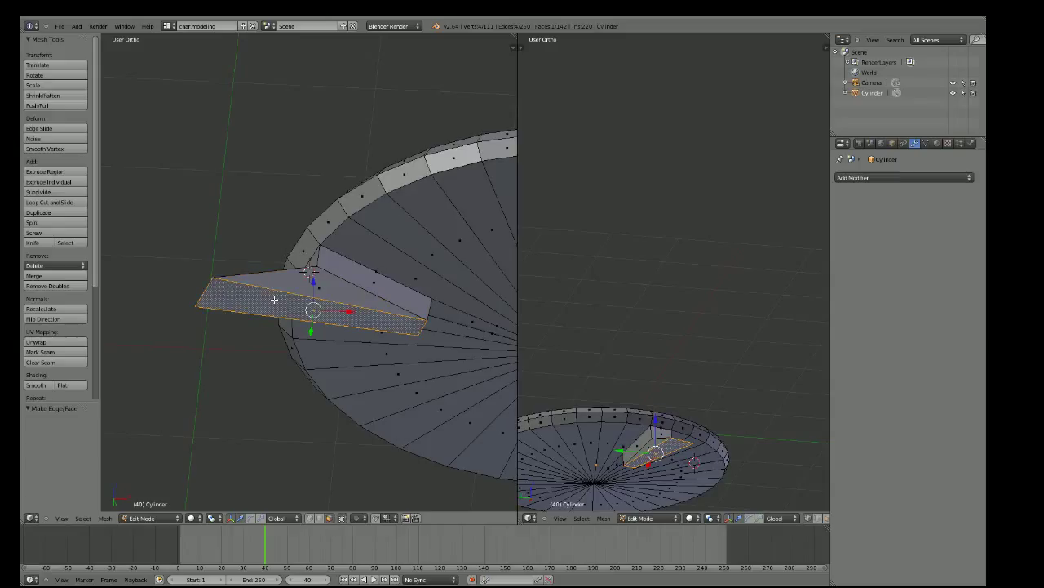
key(e)
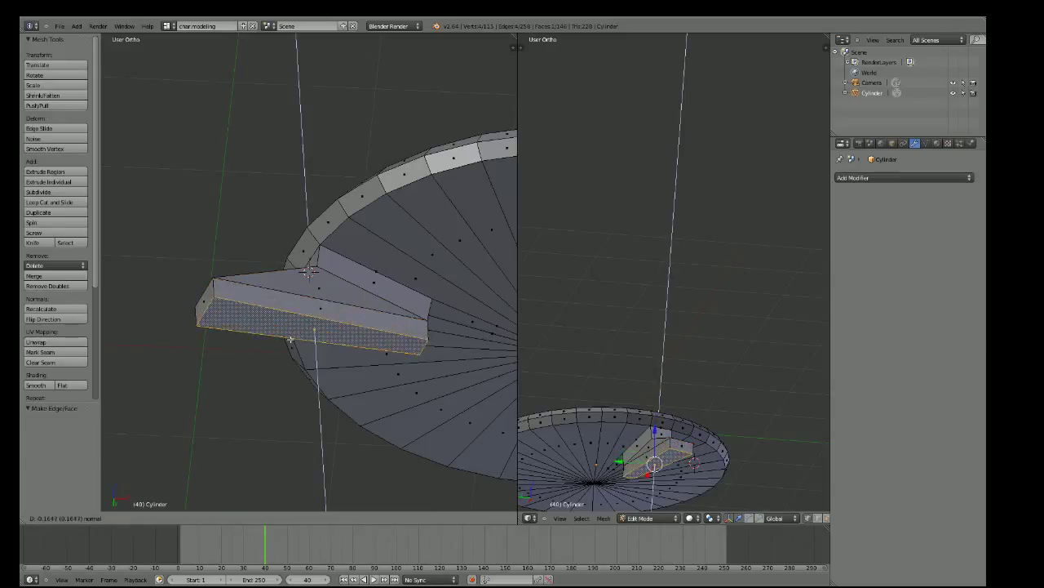
click(290, 335)
Slide the vertex at the neck's front corner along the X axis
middle_drag(291, 336, 287, 396)
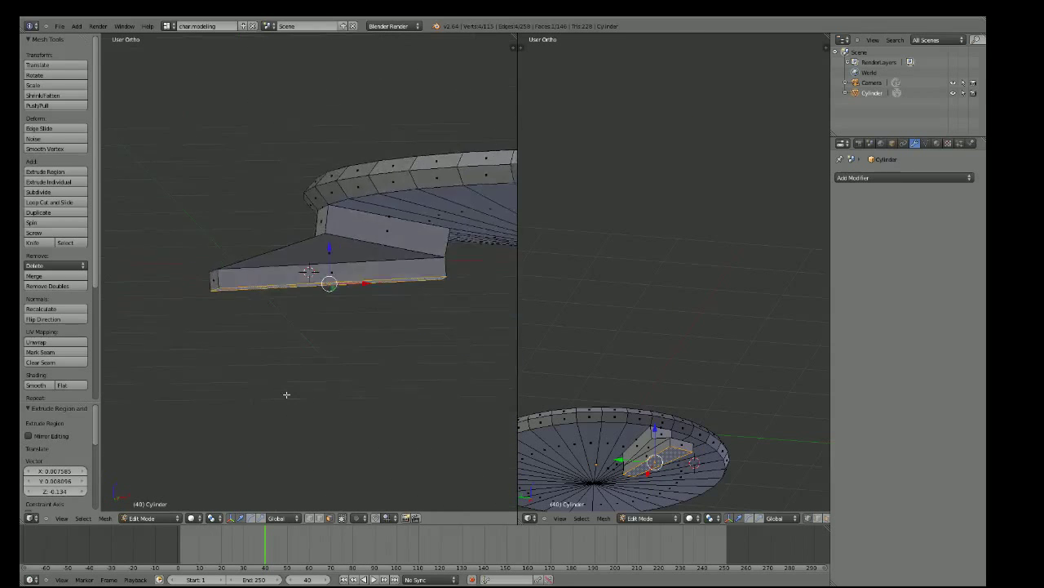
mouse_move(475, 291)
middle_down()
mouse_move(462, 292)
mouse_move(506, 291)
middle_up()
right_click(311, 253)
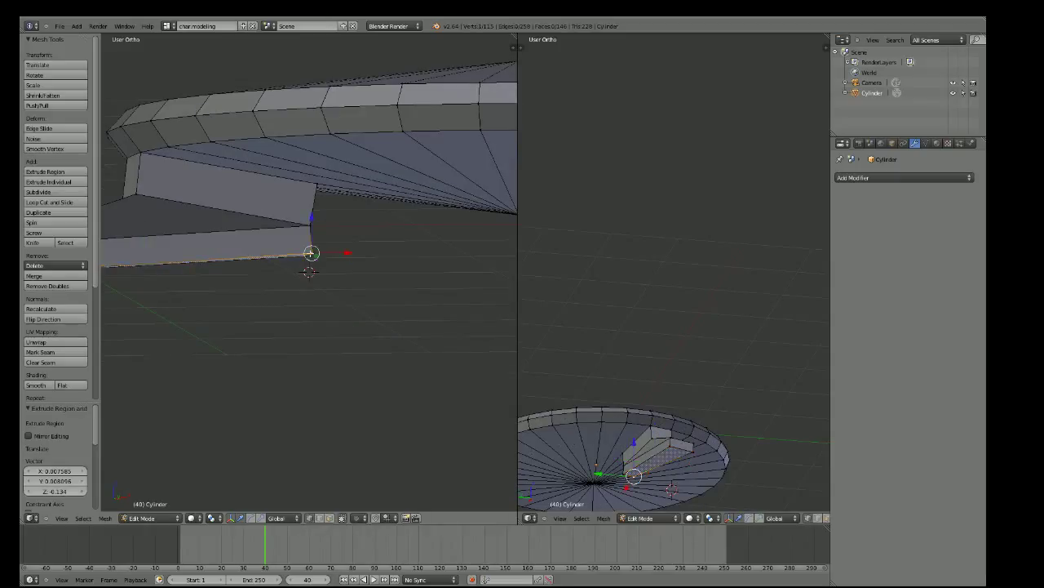
key(g)
key(x)
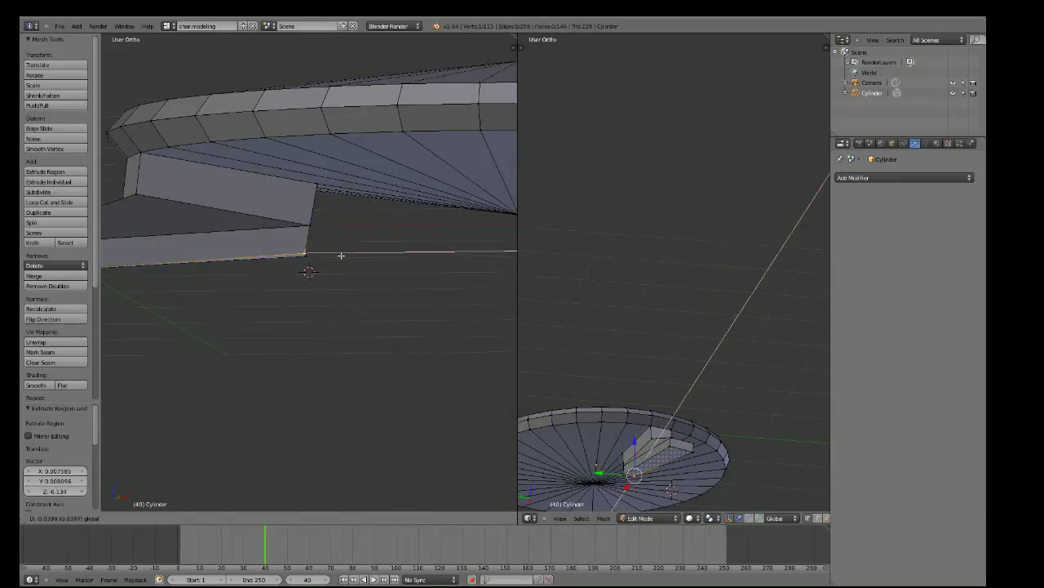
click(342, 255)
Extrude the edge between two base vertices of the block outward into a new face
mouse_move(340, 254)
middle_down()
mouse_move(294, 264)
mouse_move(180, 251)
middle_up()
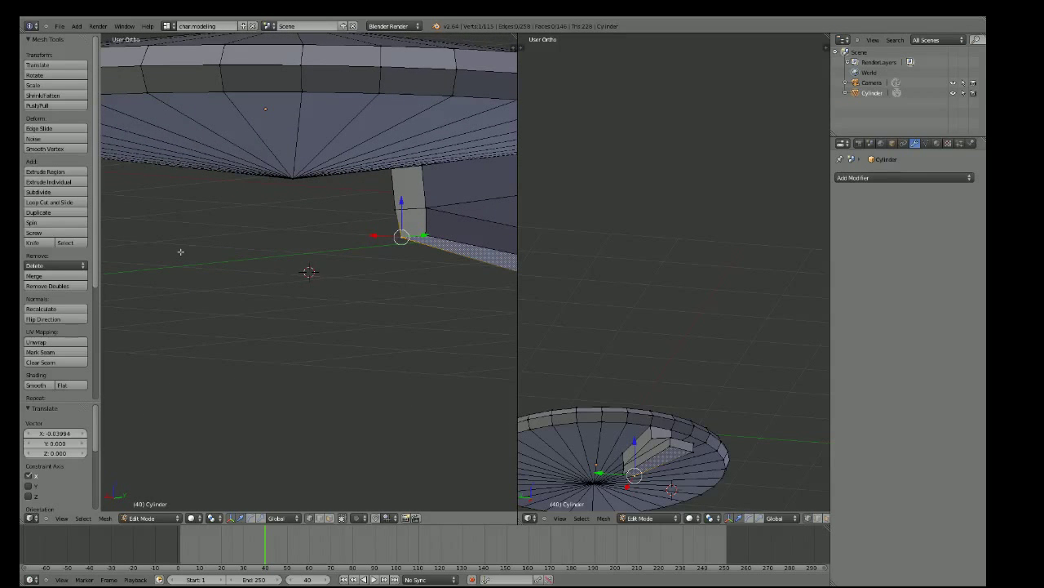
right_click(410, 238)
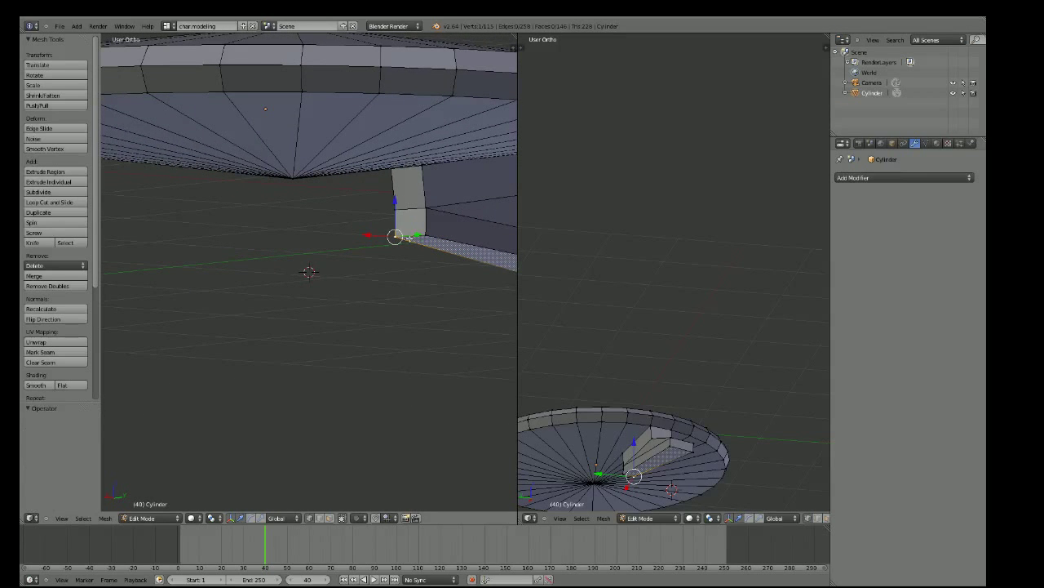
shift+right_click(425, 235)
key(e)
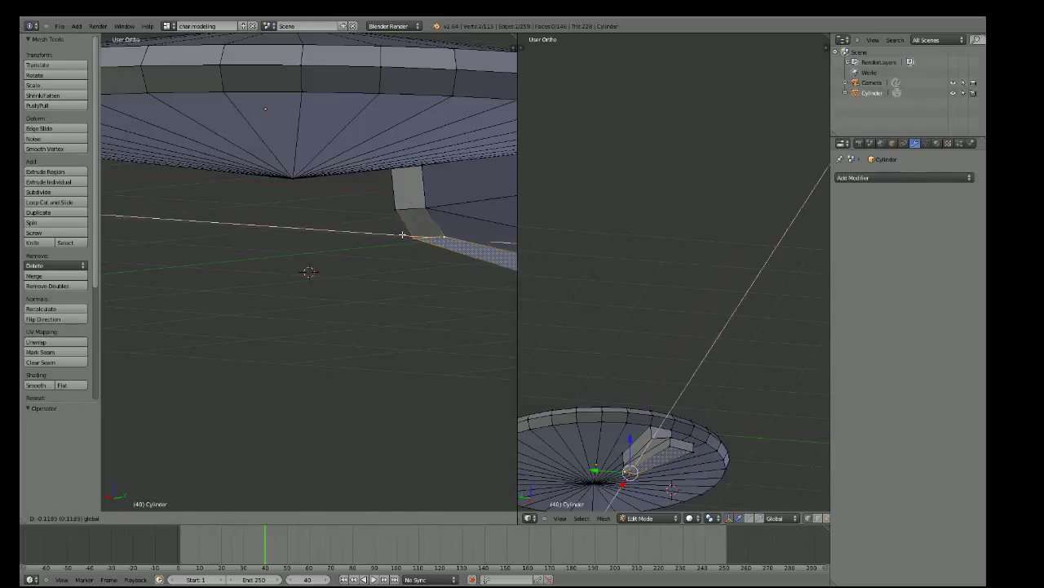
click(403, 234)
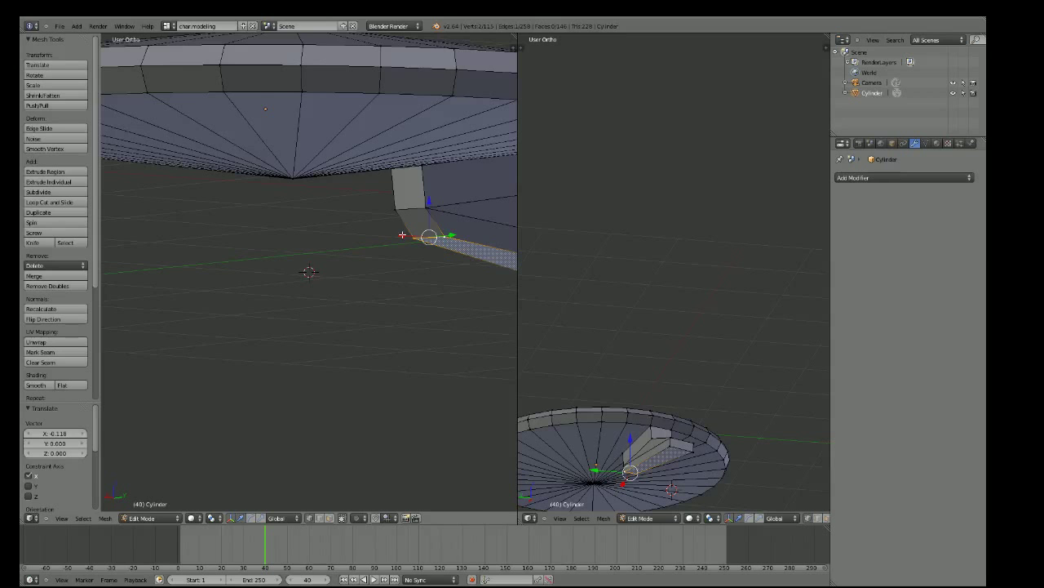
mouse_move(402, 234)
middle_down()
mouse_move(466, 291)
mouse_move(517, 291)
mouse_move(348, 334)
mouse_move(282, 328)
mouse_move(303, 333)
mouse_move(282, 315)
middle_up()
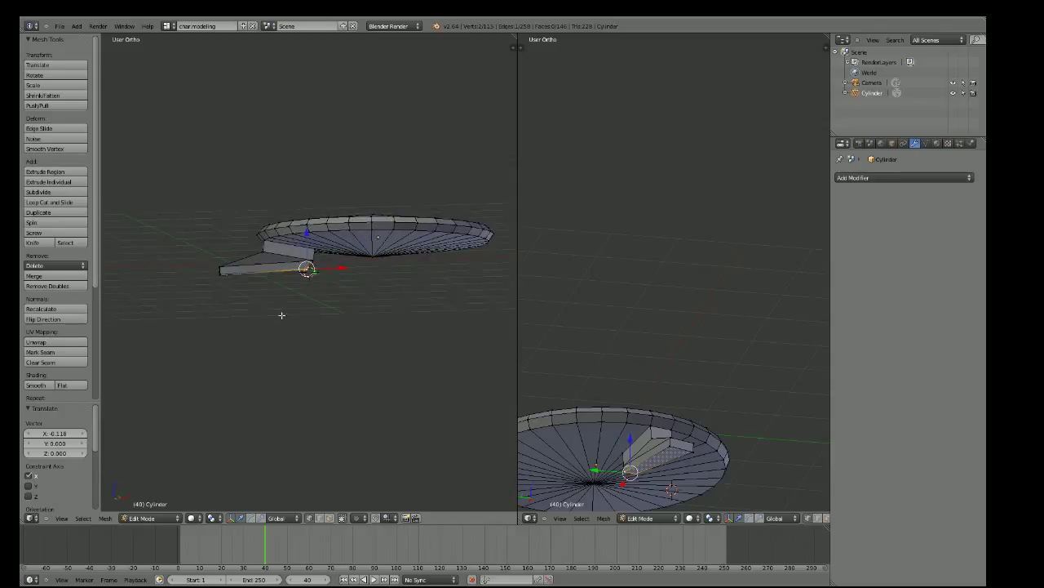
Select the block's lower face and extrude it downward in front view against the reference
key(KP_1)
scroll(301, 310, up, 5)
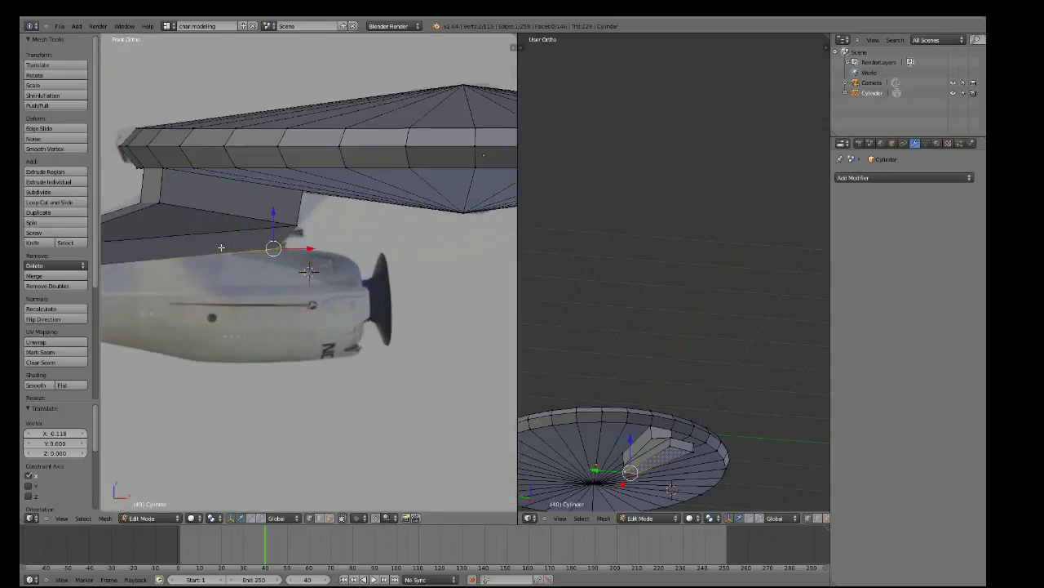
mouse_move(221, 248)
middle_down()
mouse_move(226, 289)
mouse_move(135, 285)
mouse_move(303, 334)
middle_up()
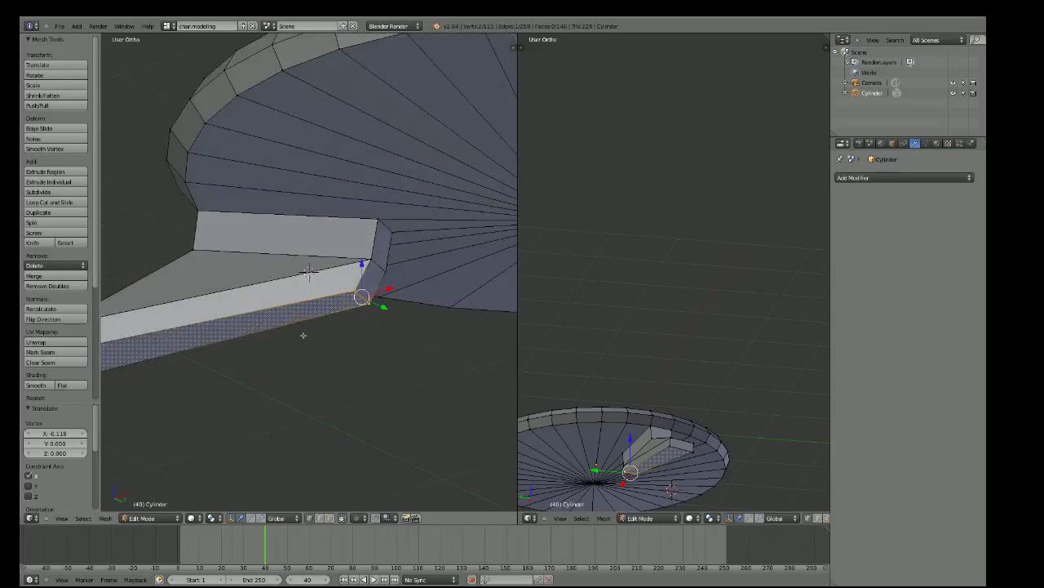
click(331, 519)
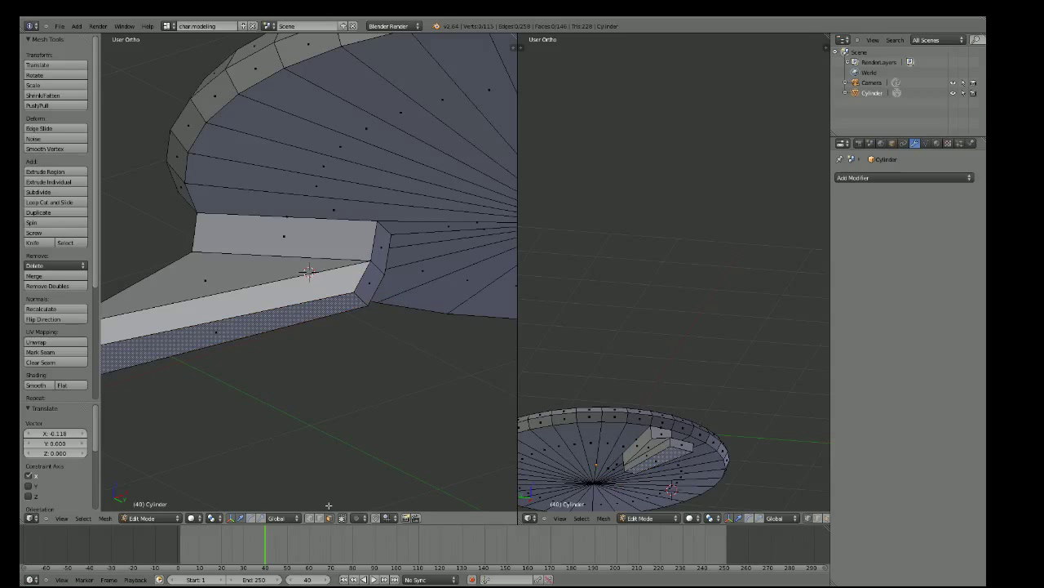
right_click(236, 342)
middle_drag(237, 343, 265, 373)
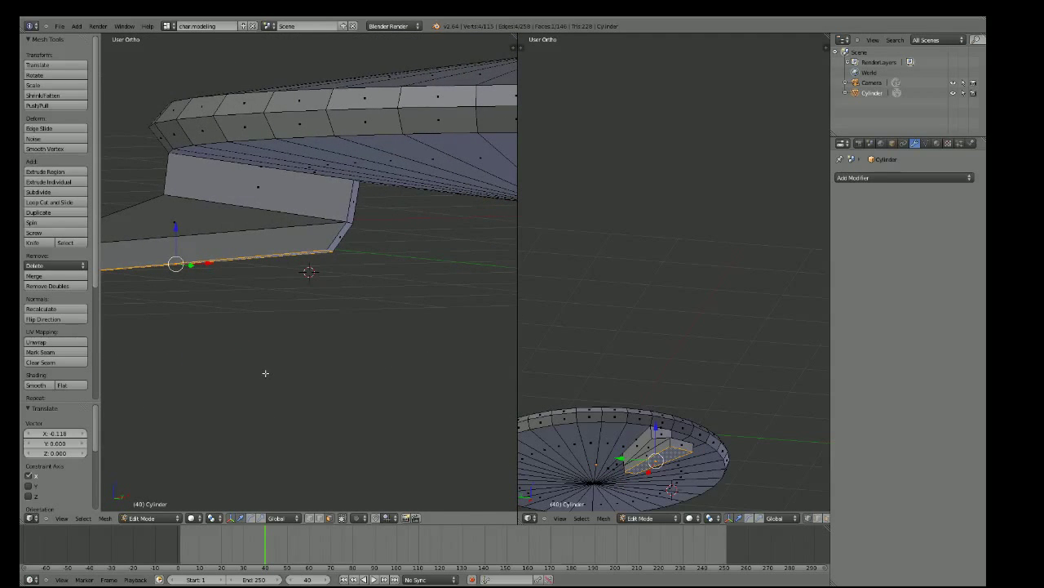
key(KP_1)
scroll(282, 372, down, 2)
scroll(282, 372, down, 2)
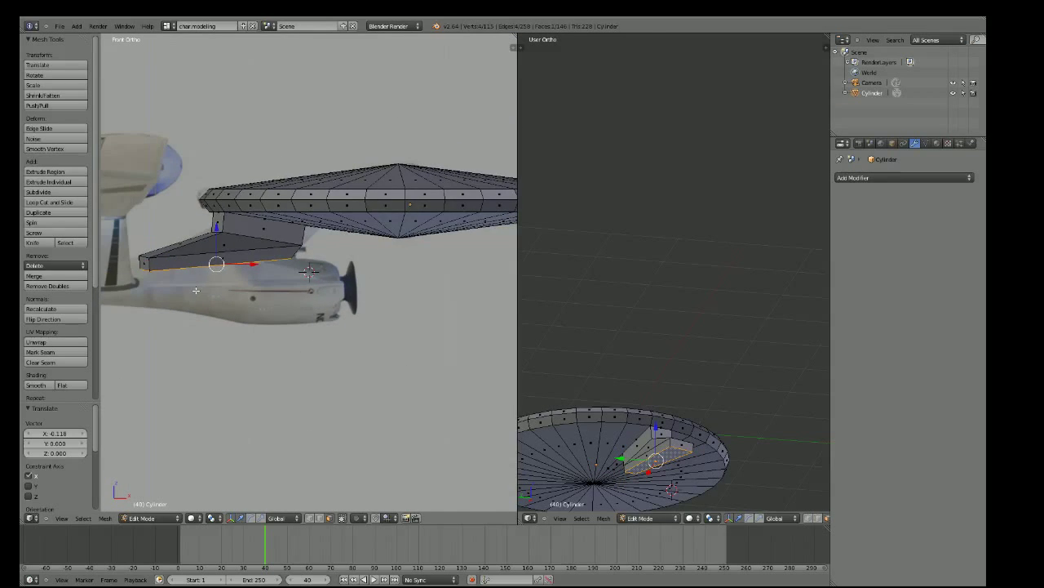
mouse_move(282, 372)
middle_down()
mouse_move(209, 298)
mouse_move(117, 299)
mouse_move(153, 300)
middle_up()
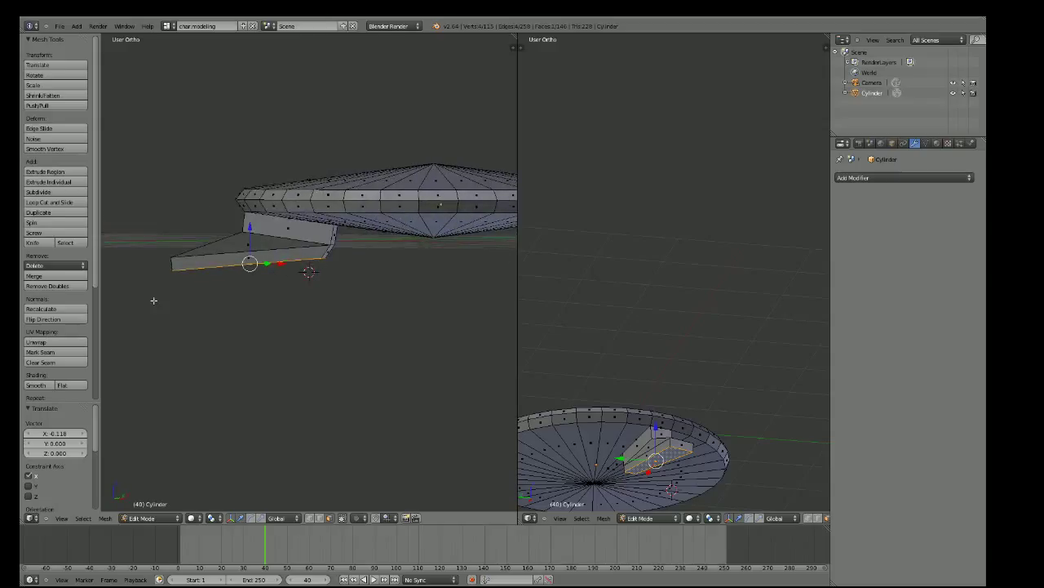
key(KP_1)
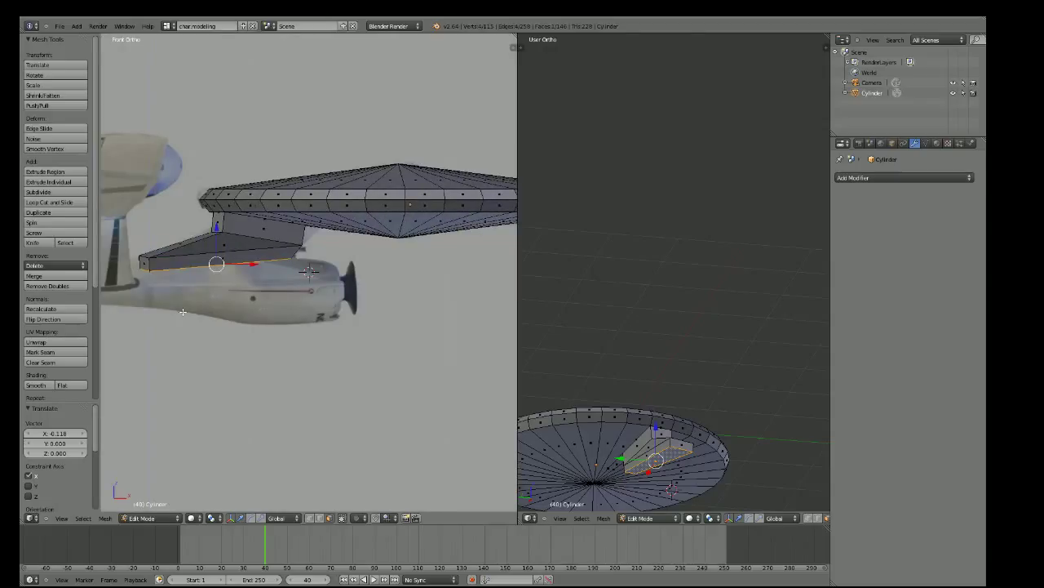
key(e)
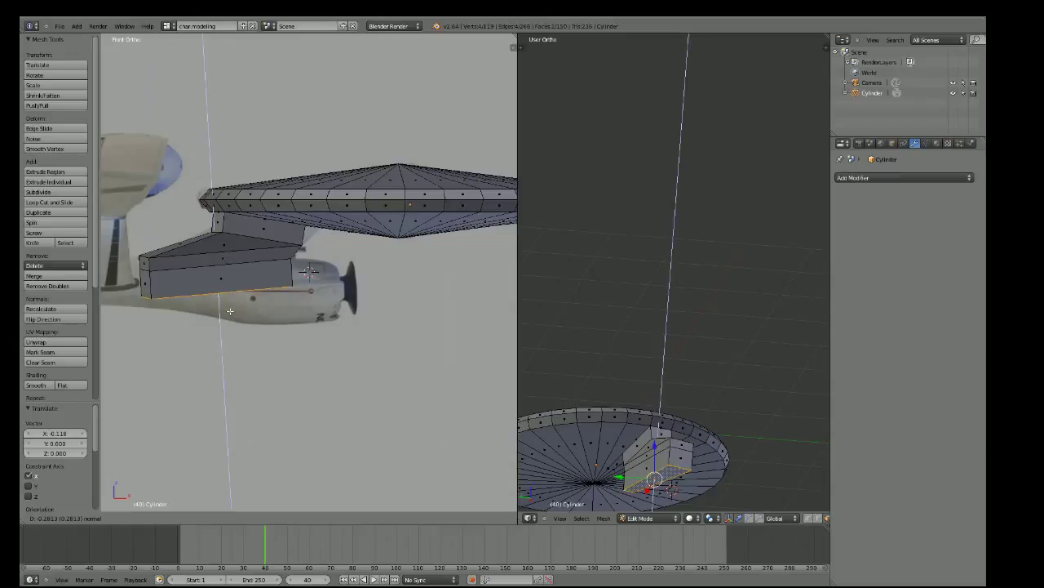
Confirm the downward extrusion, then grow the selection to the whole stem and shift it along Y
click(231, 311)
mouse_move(230, 311)
middle_down()
mouse_move(193, 326)
mouse_move(280, 324)
mouse_move(301, 335)
mouse_move(282, 348)
mouse_move(328, 309)
mouse_move(280, 338)
mouse_move(277, 315)
mouse_move(230, 310)
mouse_move(297, 313)
middle_up()
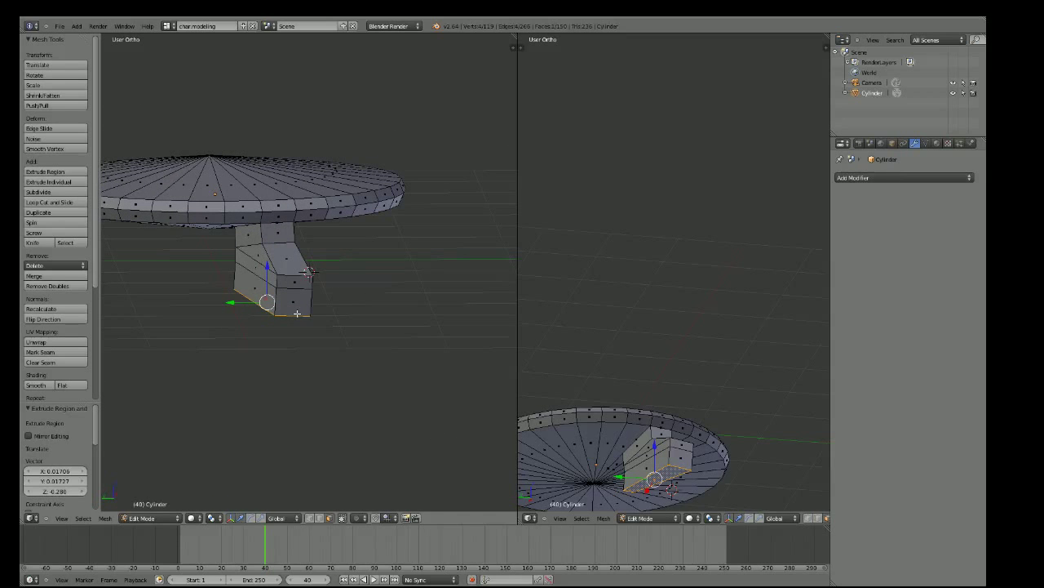
key(ctrl+KP_Add)
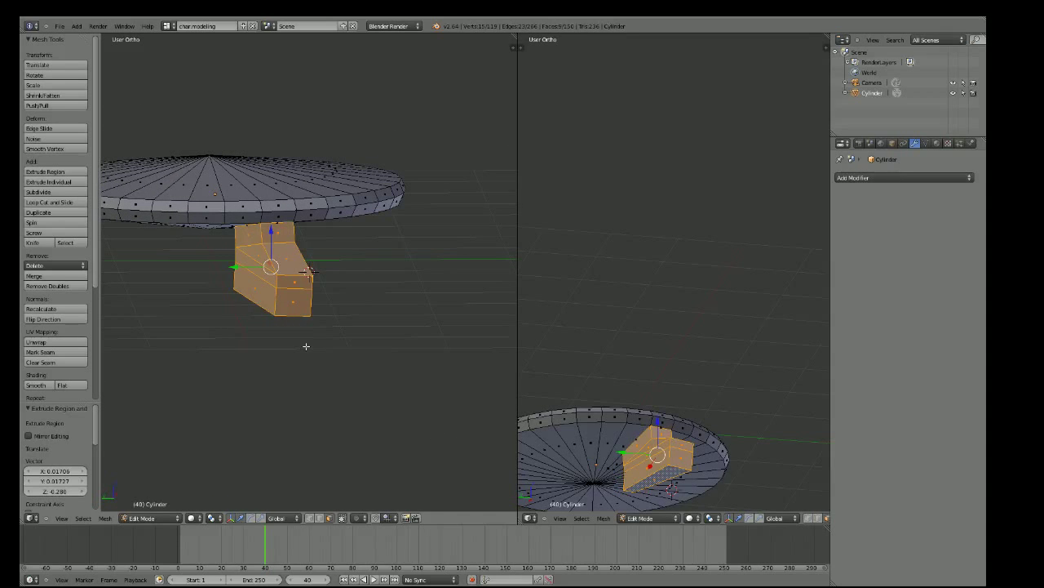
key(g)
key(y)
click(306, 343)
Move an upper stem vertex along Y, by 0.0166, so the neck angles back beneath the saucer
mouse_move(306, 343)
middle_down()
mouse_move(319, 272)
mouse_move(278, 257)
mouse_move(304, 263)
mouse_move(193, 233)
mouse_move(105, 256)
mouse_move(190, 252)
mouse_move(123, 253)
mouse_move(196, 206)
mouse_move(111, 262)
mouse_move(309, 271)
middle_up()
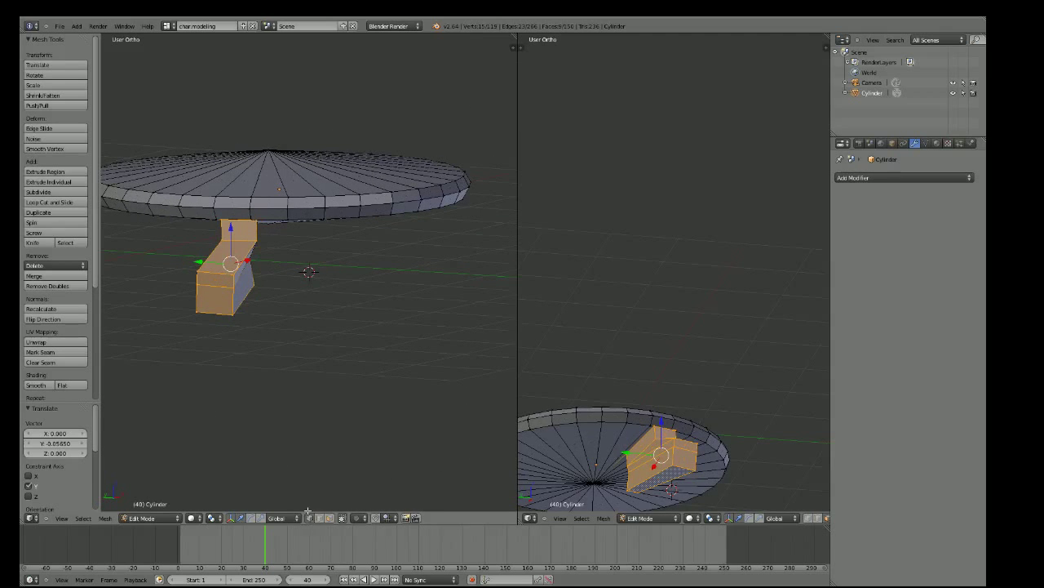
right_click(256, 241)
mouse_move(309, 272)
middle_down()
mouse_move(305, 263)
mouse_move(308, 272)
middle_up()
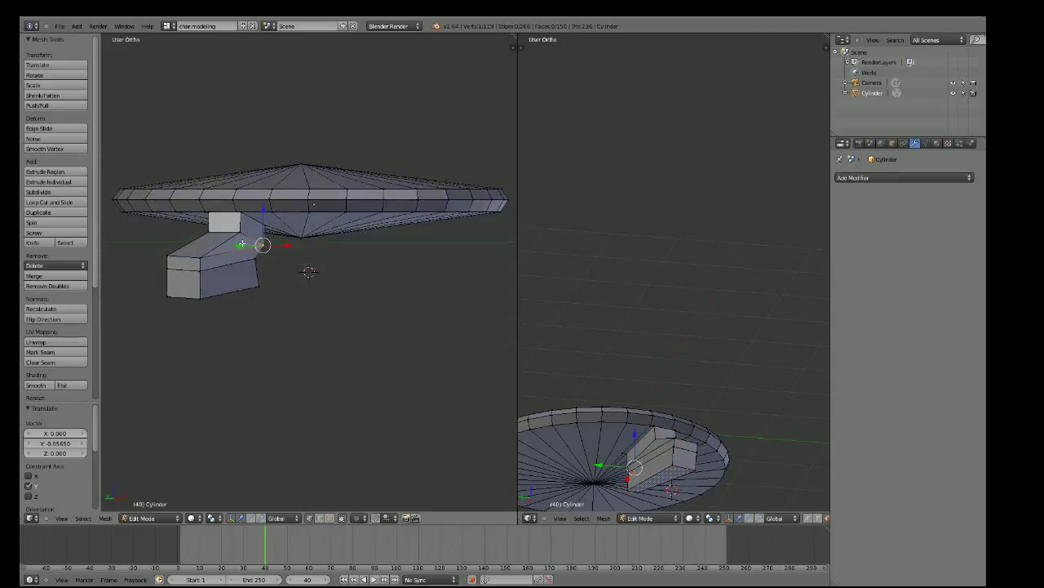
right_click(241, 233)
key(g)
key(y)
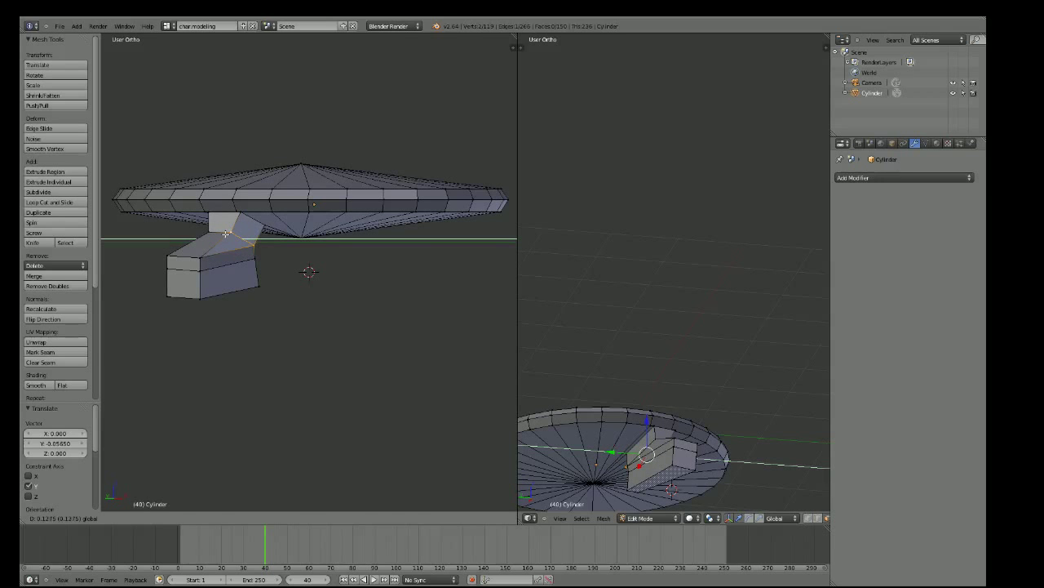
click(226, 234)
middle_drag(226, 234, 84, 251)
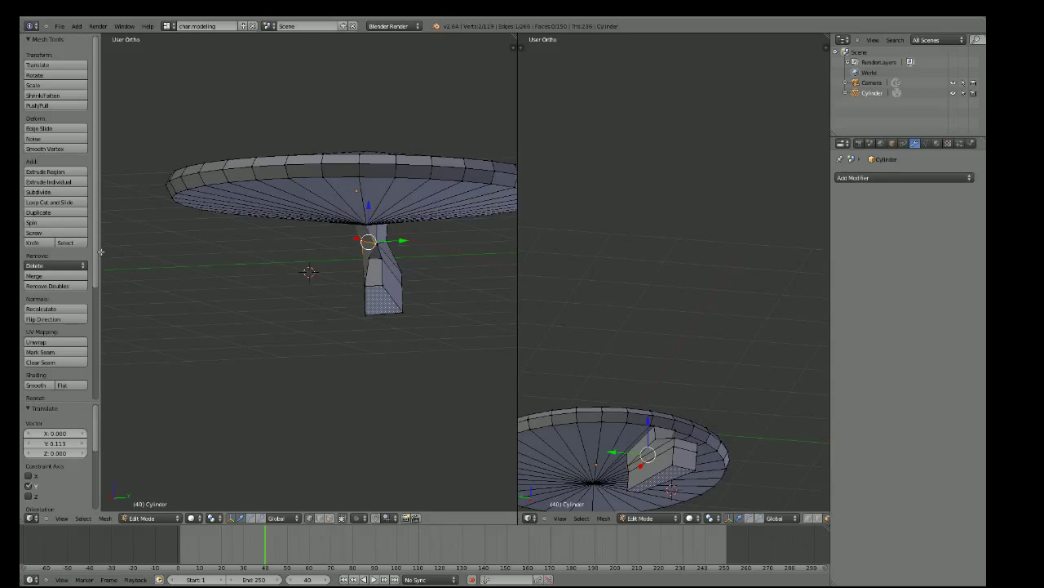
middle_drag(441, 251, 467, 252)
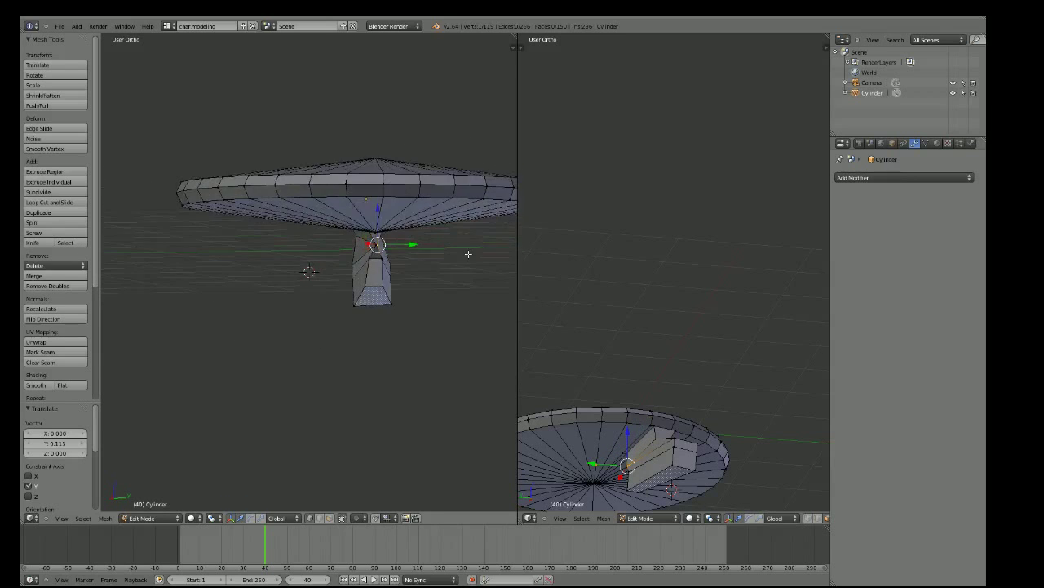
drag(413, 244, 412, 243)
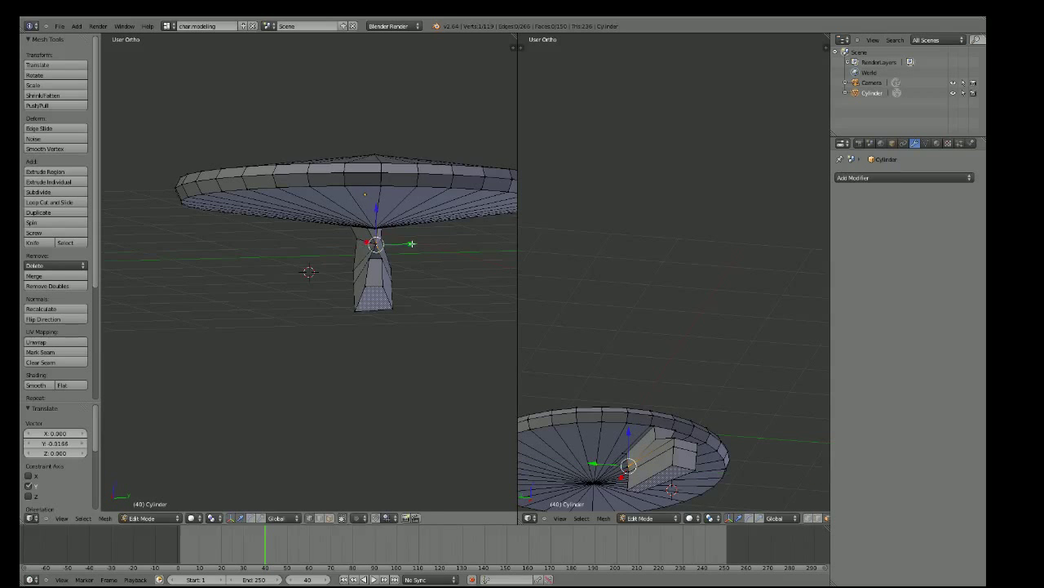
scroll(408, 242, up, 1)
scroll(392, 236, up, 2)
scroll(424, 232, up, 2)
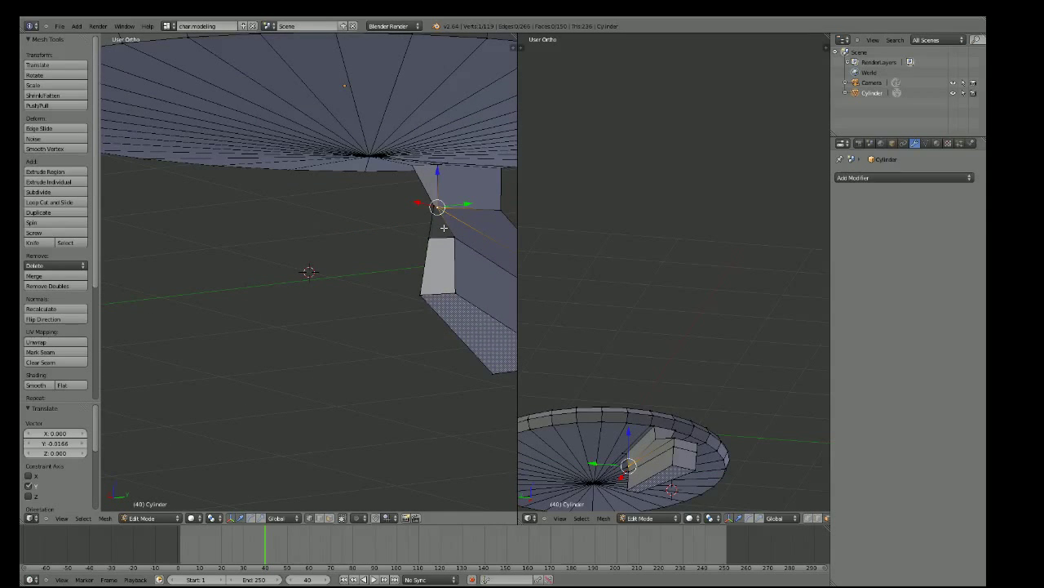
Nudge the selected vertex slightly along X, then slide it along Y toward the corner
key(g)
key(x)
click(440, 217)
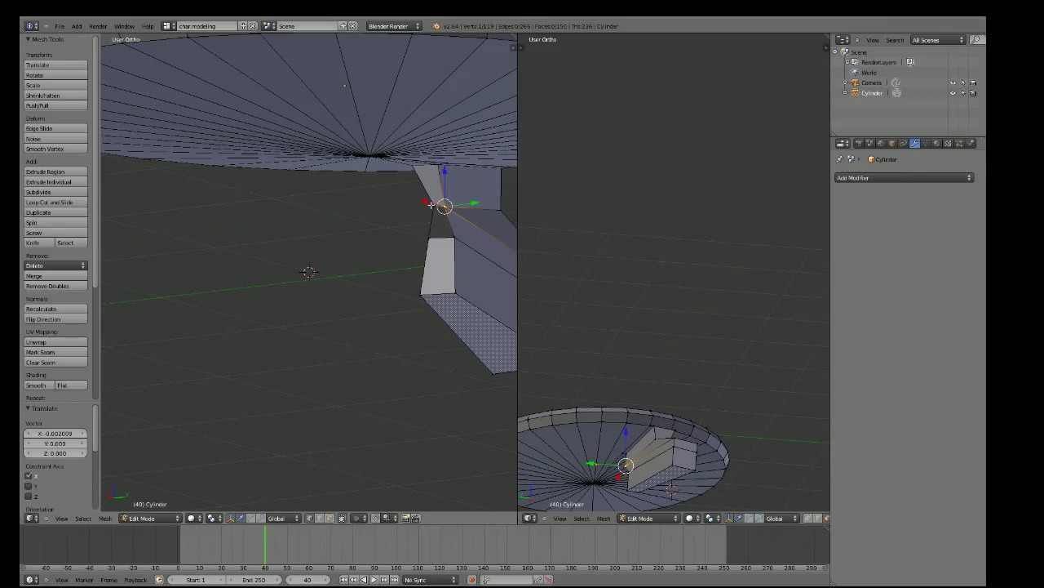
scroll(438, 206, up, 2)
scroll(438, 206, up, 1)
mouse_move(445, 212)
middle_down()
mouse_move(494, 217)
mouse_move(370, 218)
middle_up()
scroll(369, 214, up, 2)
key(g)
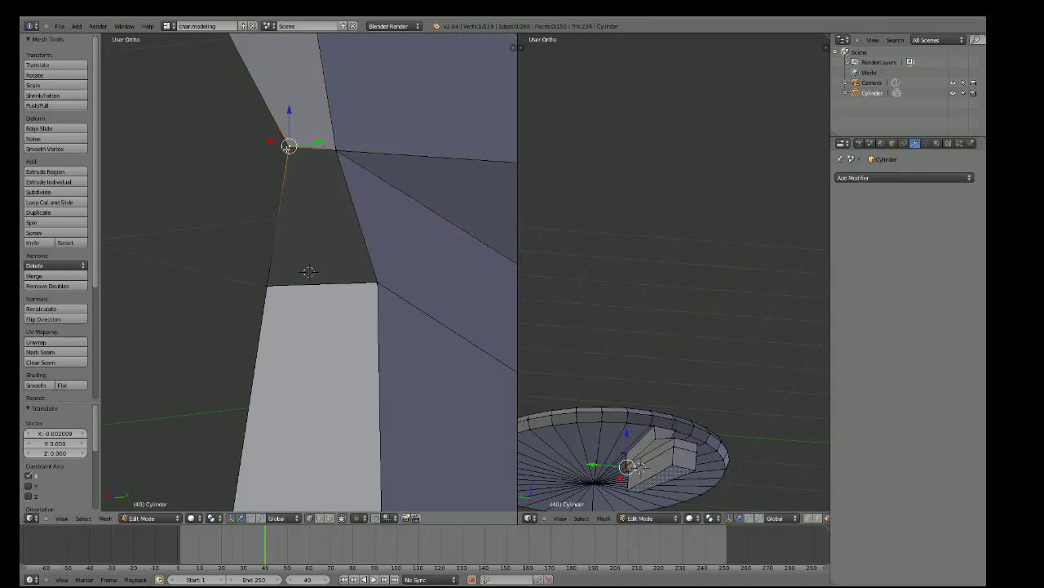
key(g)
key(y)
click(308, 147)
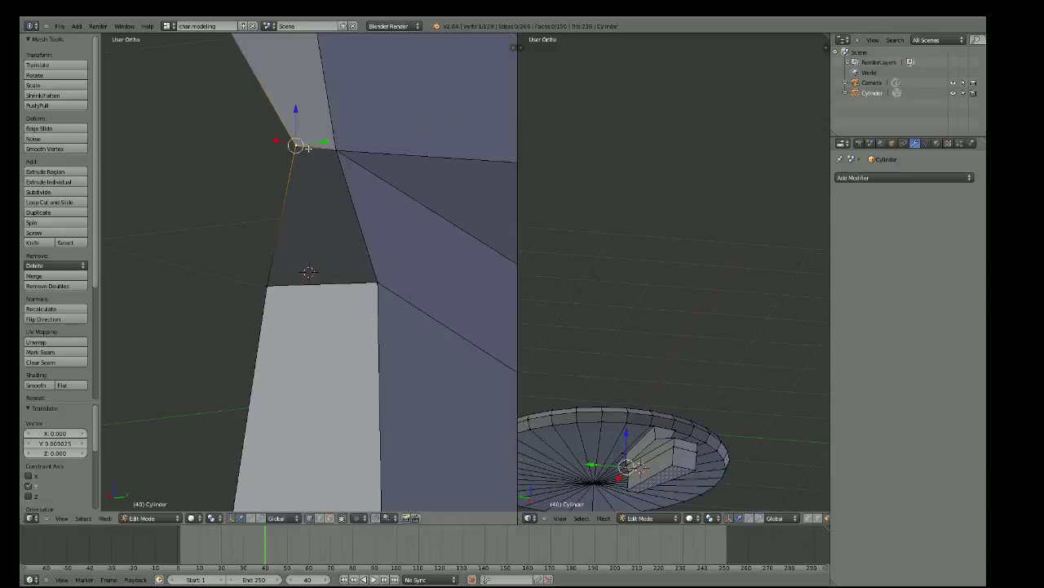
Move the top-left corner vertex of the quad between neck sections along Y
click(330, 517)
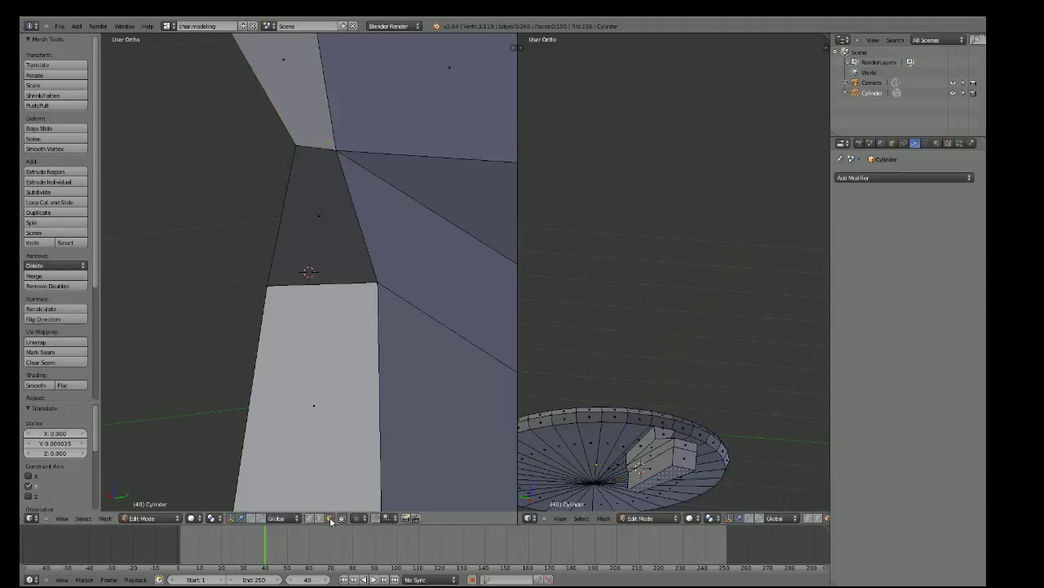
right_click(342, 222)
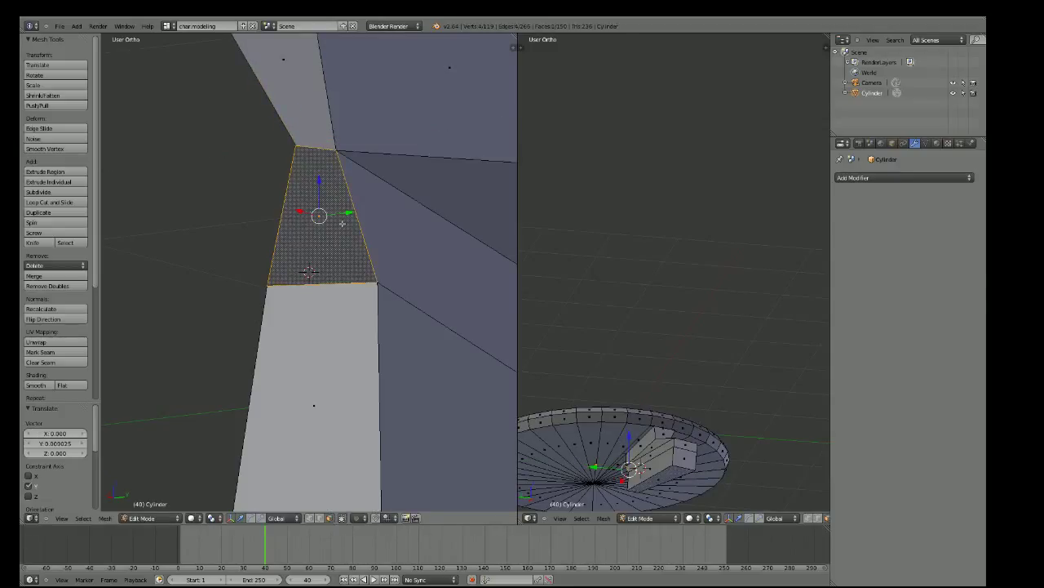
click(309, 518)
right_click(295, 145)
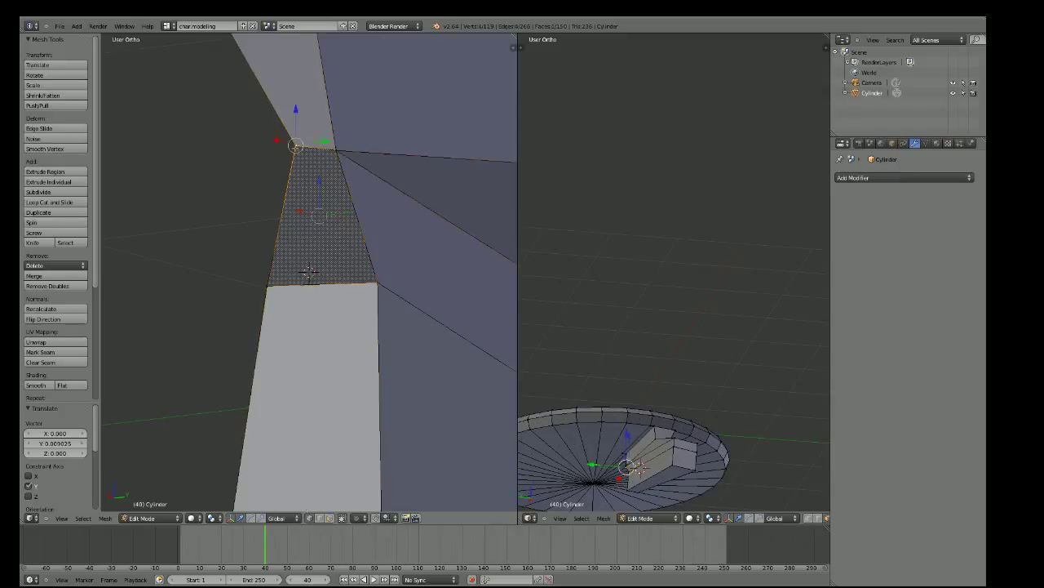
drag(295, 110, 296, 117)
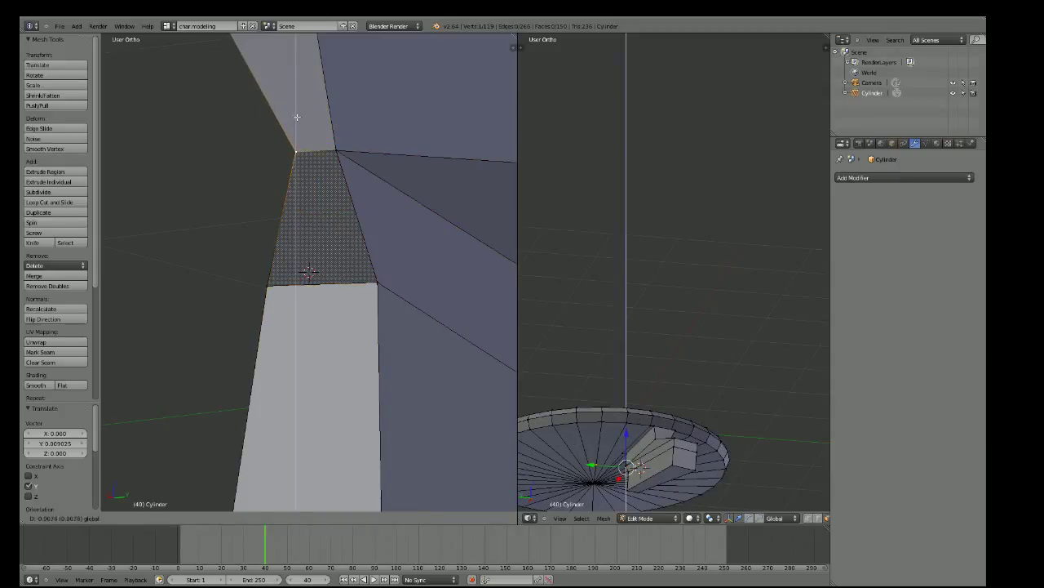
middle_drag(296, 116, 300, 211)
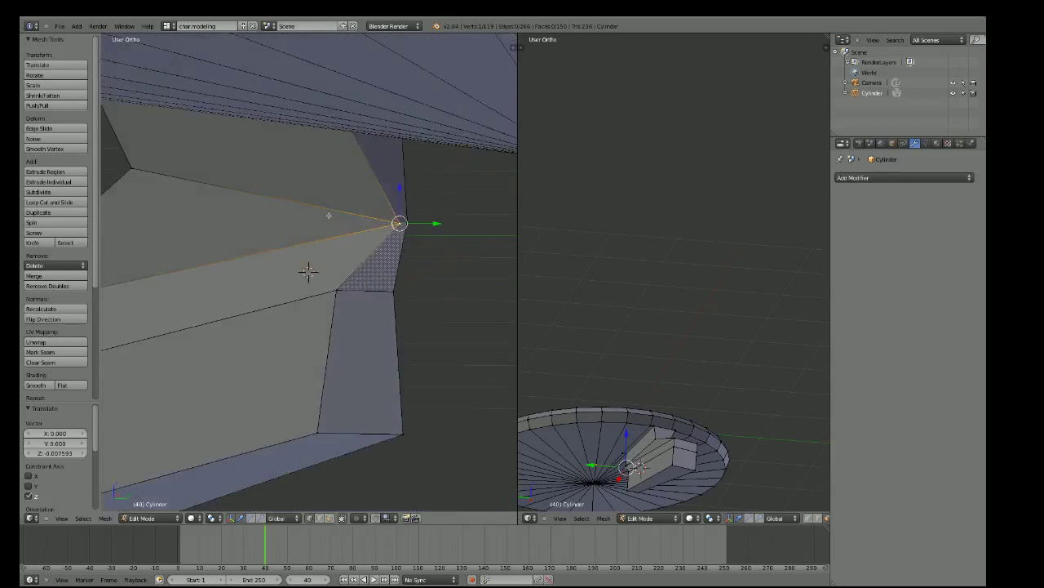
scroll(300, 211, down, 2)
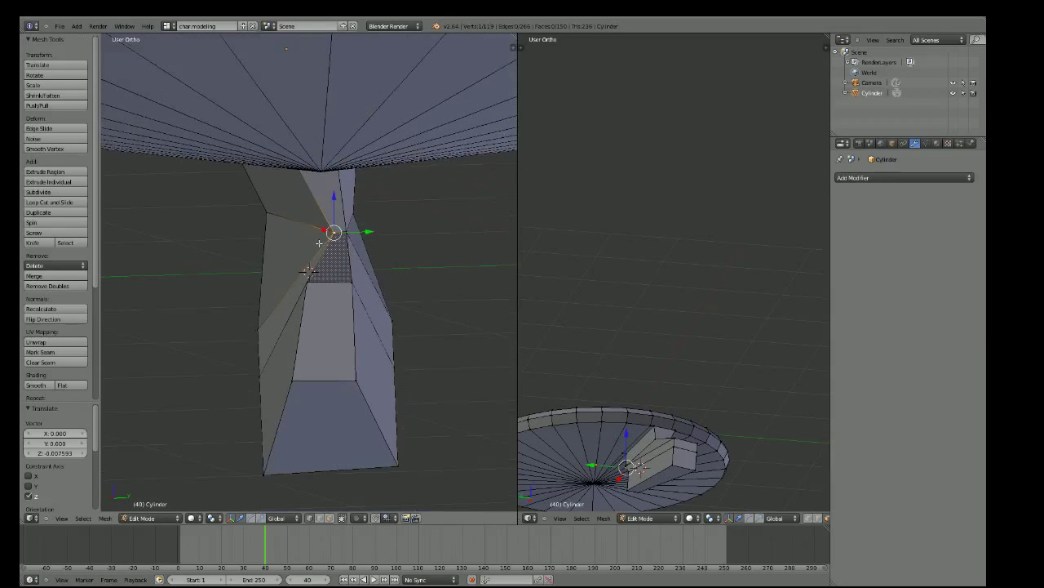
scroll(302, 220, down, 2)
scroll(310, 244, down, 3)
scroll(347, 298, up, 3)
scroll(348, 294, up, 2)
scroll(335, 278, up, 3)
scroll(318, 263, up, 2)
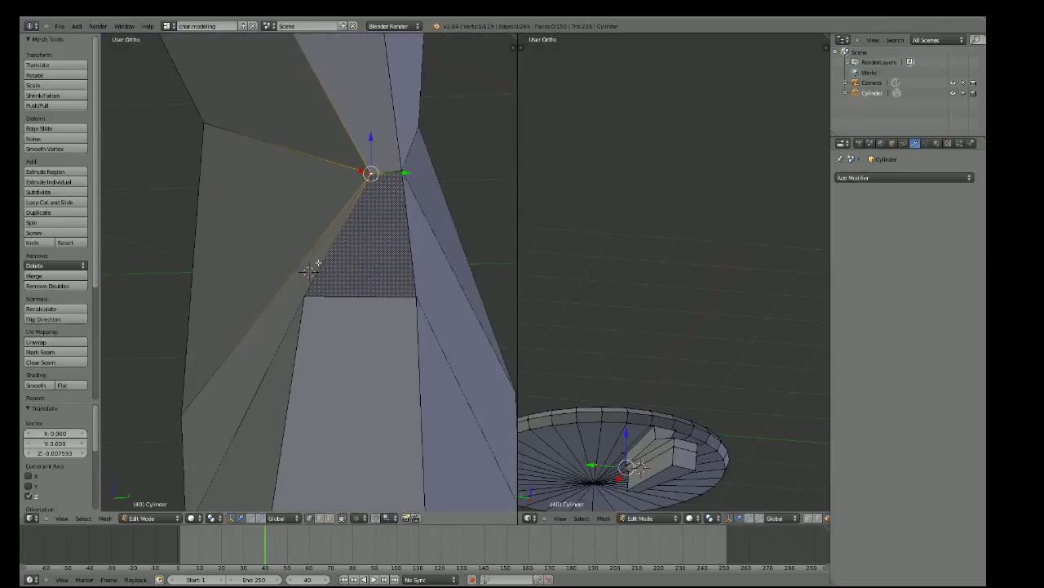
key(g)
key(y)
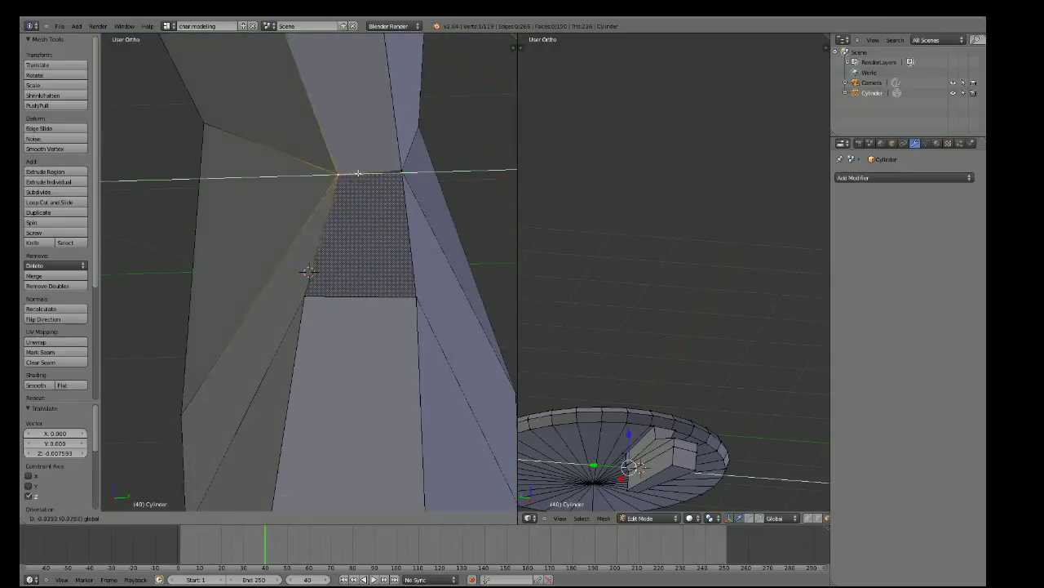
click(328, 169)
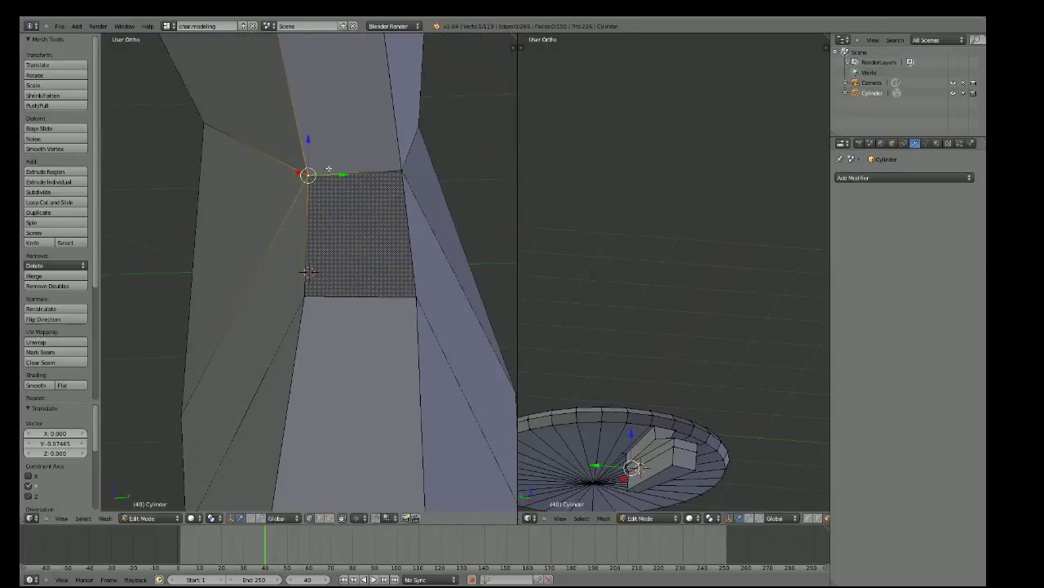
Move another neck vertex 0.00246 along Y
right_click(418, 125)
key(g)
key(y)
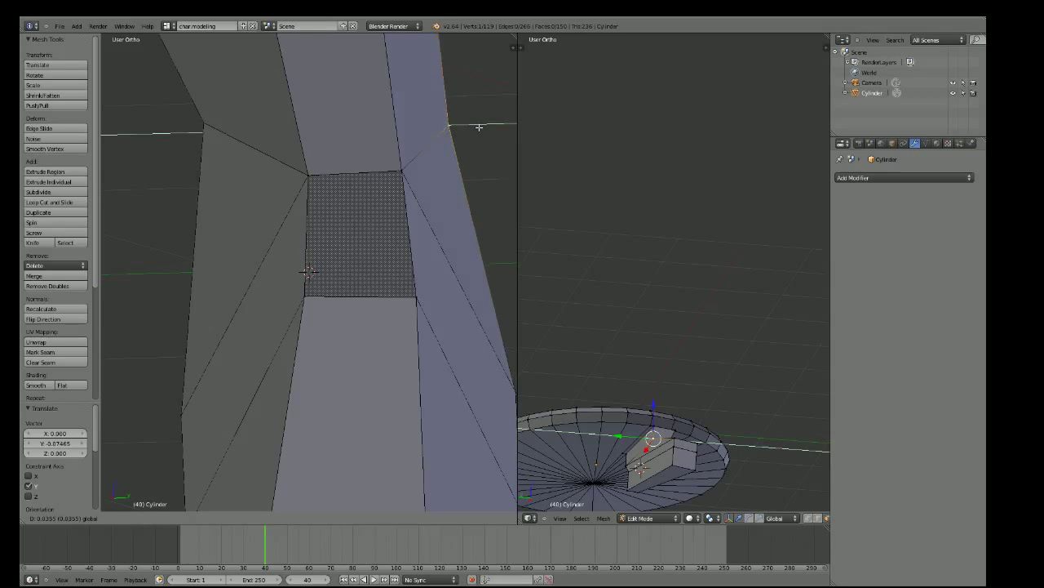
click(476, 131)
scroll(477, 136, down, 3)
mouse_move(477, 136)
middle_down()
mouse_move(438, 242)
mouse_move(372, 201)
mouse_move(399, 209)
mouse_move(391, 166)
mouse_move(373, 201)
mouse_move(397, 203)
mouse_move(364, 187)
mouse_move(219, 196)
mouse_move(182, 229)
mouse_move(302, 168)
mouse_move(380, 183)
mouse_move(393, 197)
middle_up()
Extrude a vertex down from the neck's corner and merge it with the vertex below
right_click(400, 194)
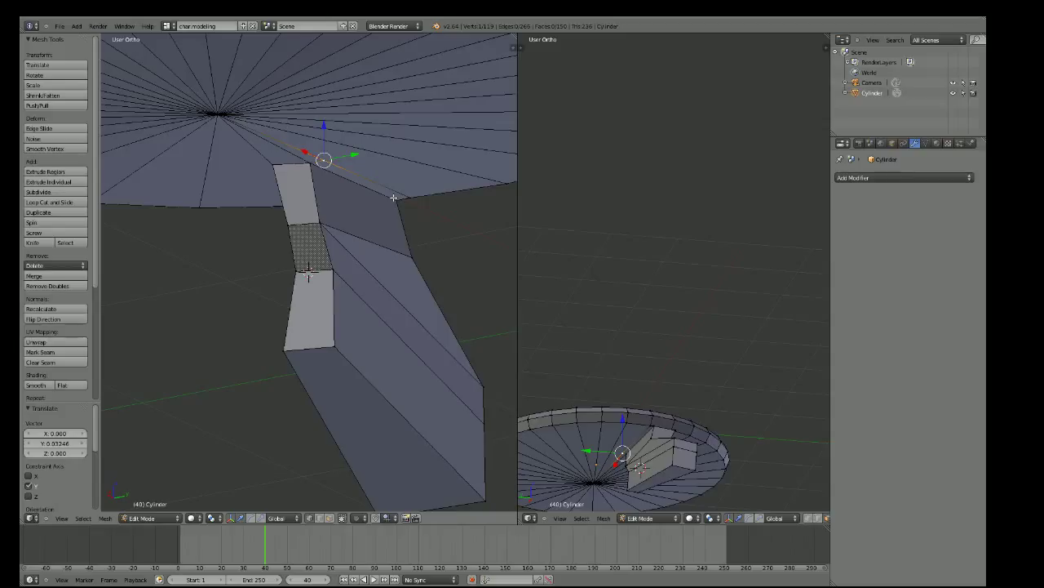
scroll(393, 197, up, 1)
scroll(387, 142, up, 2)
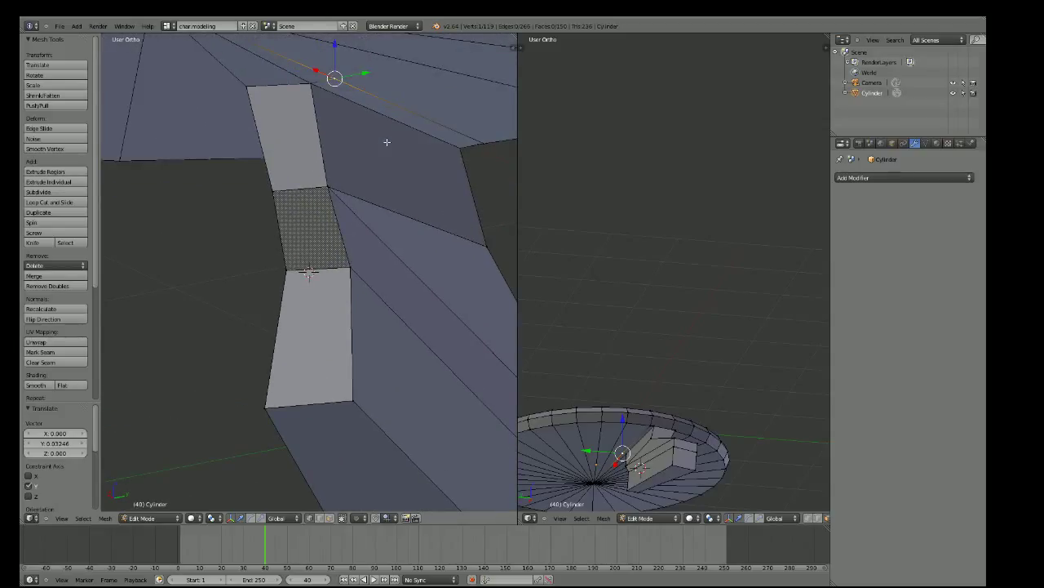
right_click(409, 110)
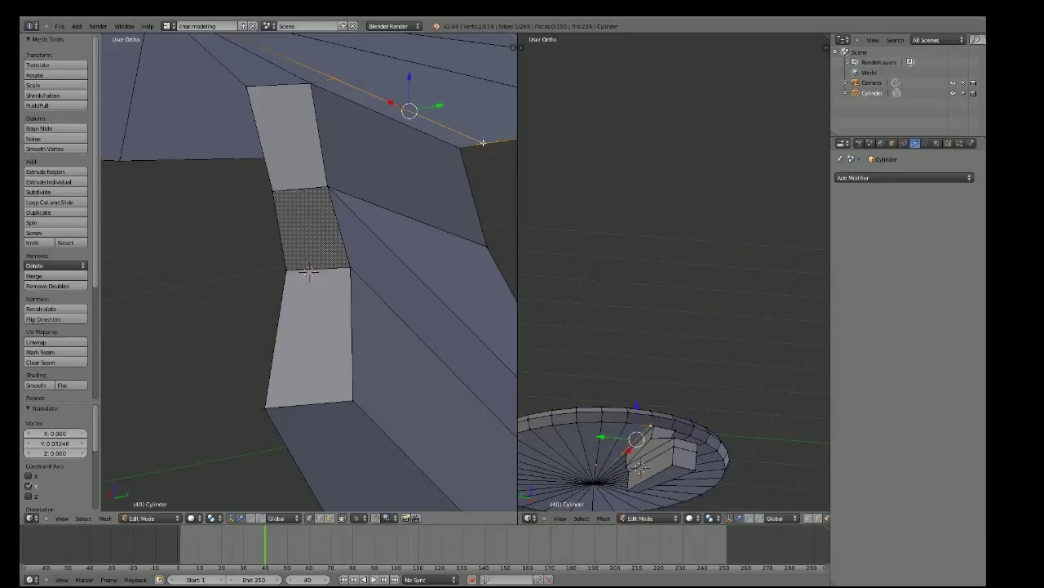
right_click(483, 143)
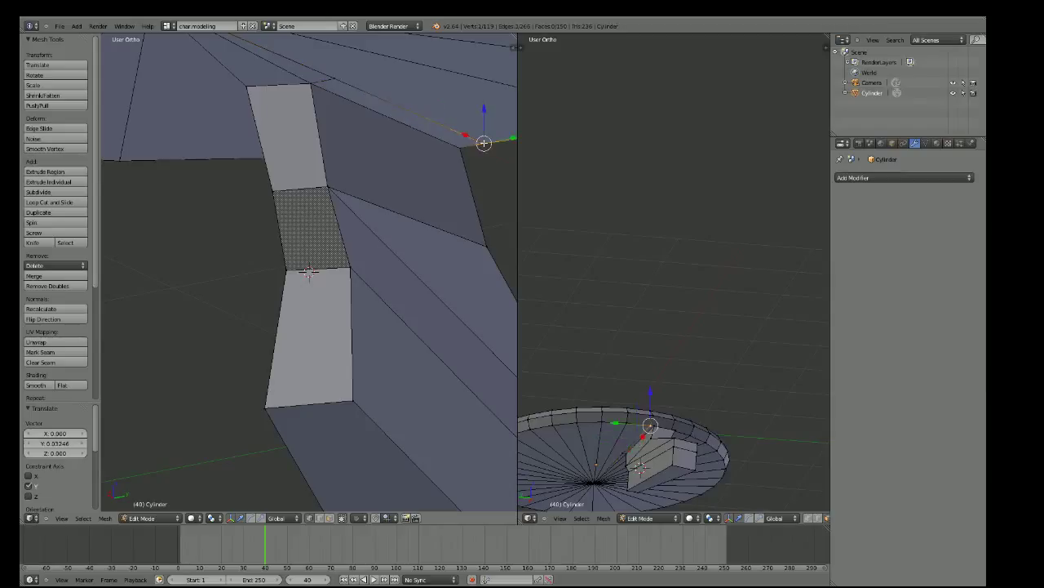
key(e)
click(484, 243)
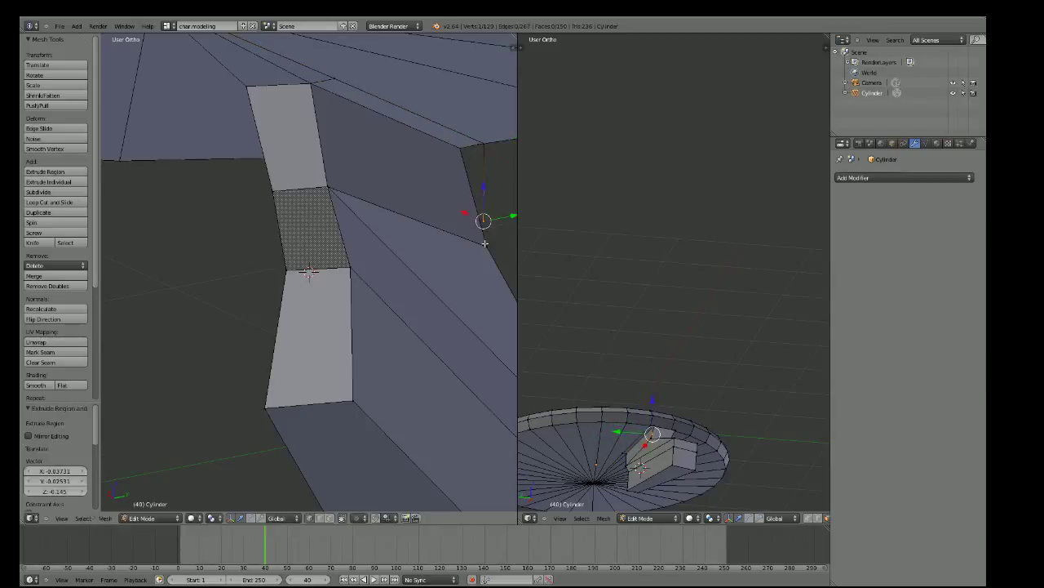
shift+right_click(484, 244)
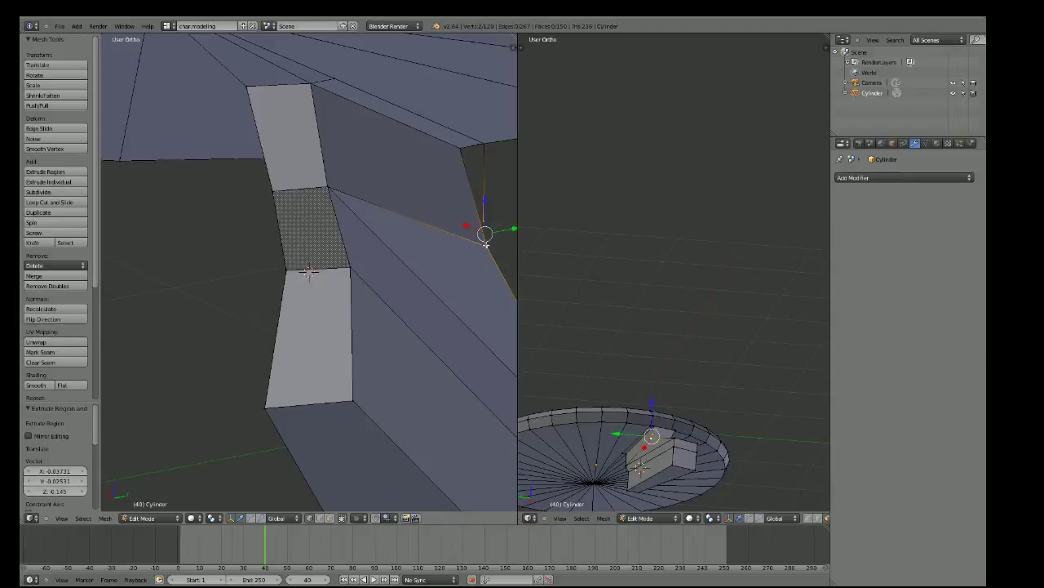
key(alt+m)
click(485, 231)
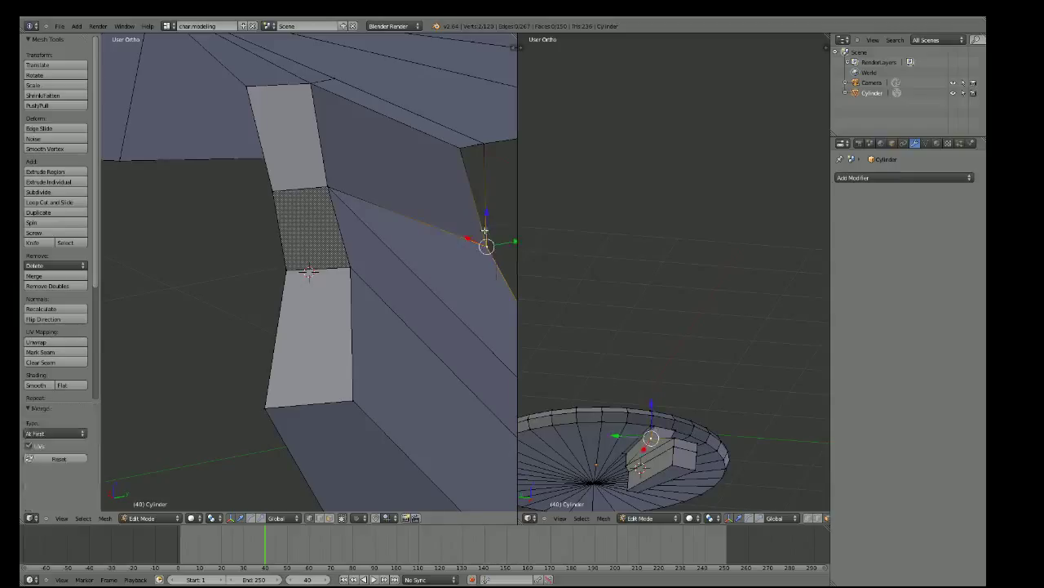
Extrude a top-edge vertex downward and merge it with the neck vertex below
right_click(335, 78)
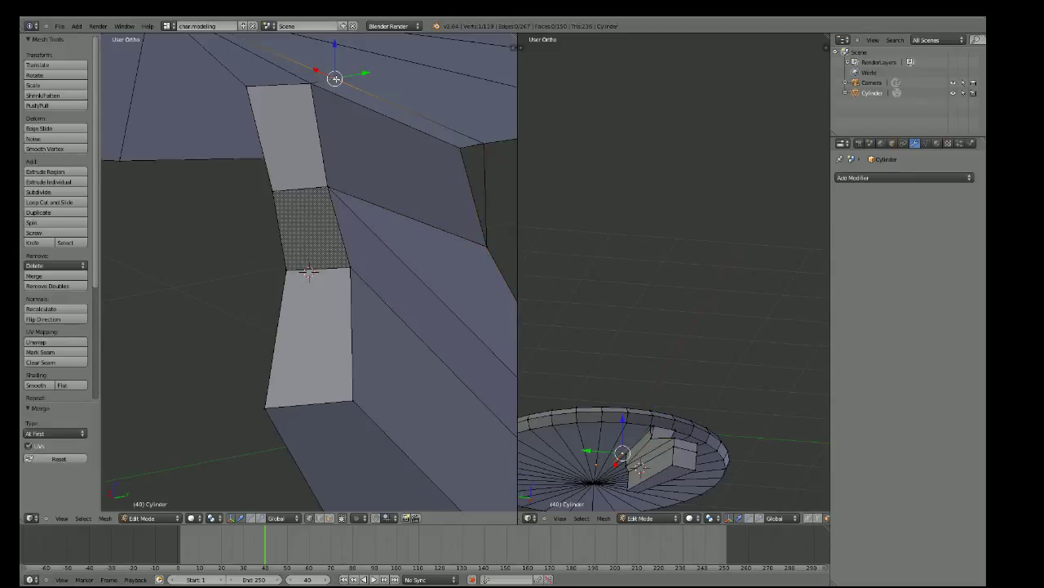
key(e)
click(325, 274)
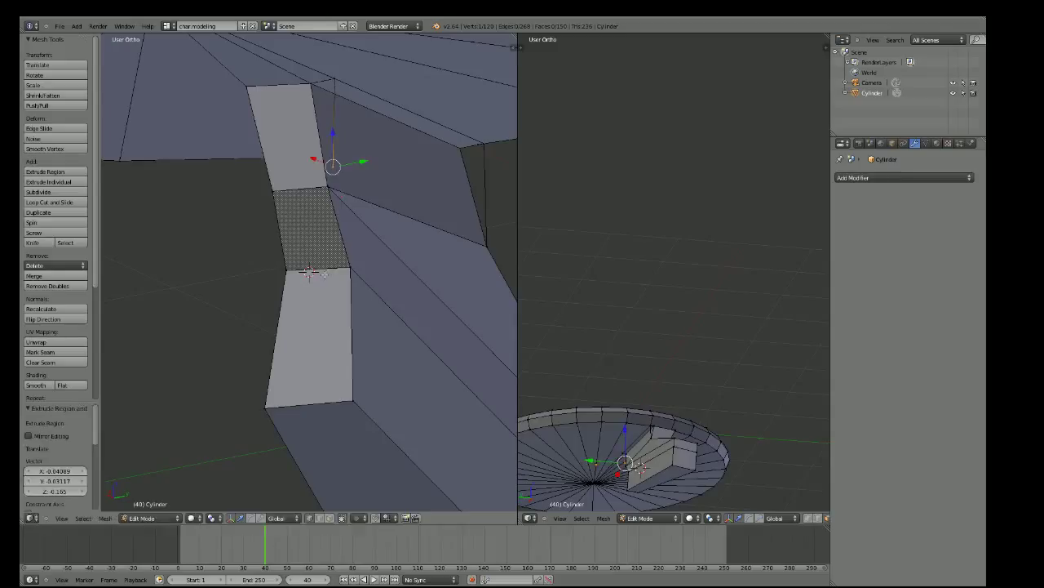
shift+right_click(329, 186)
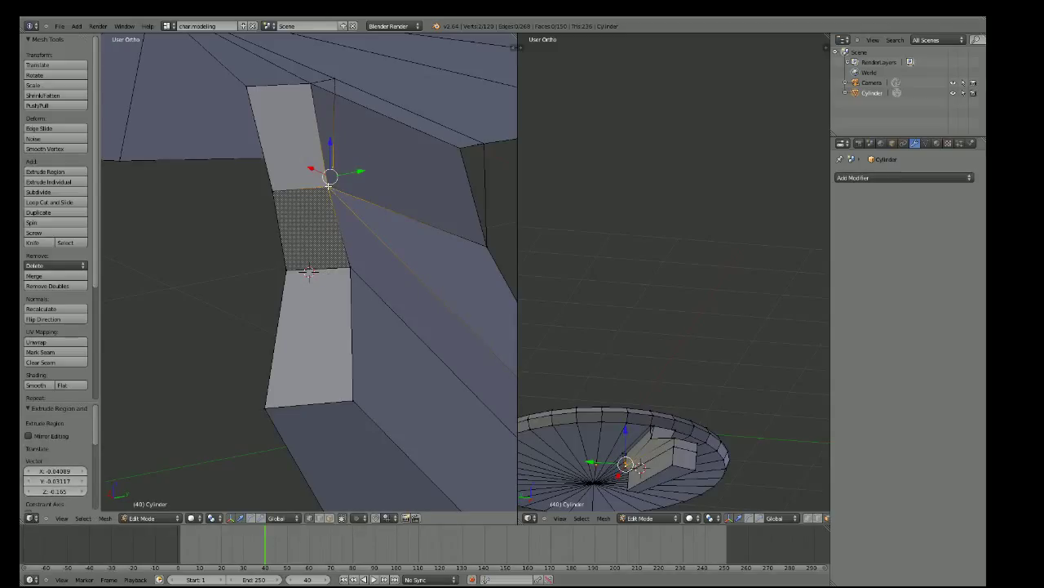
key(alt+m)
click(340, 192)
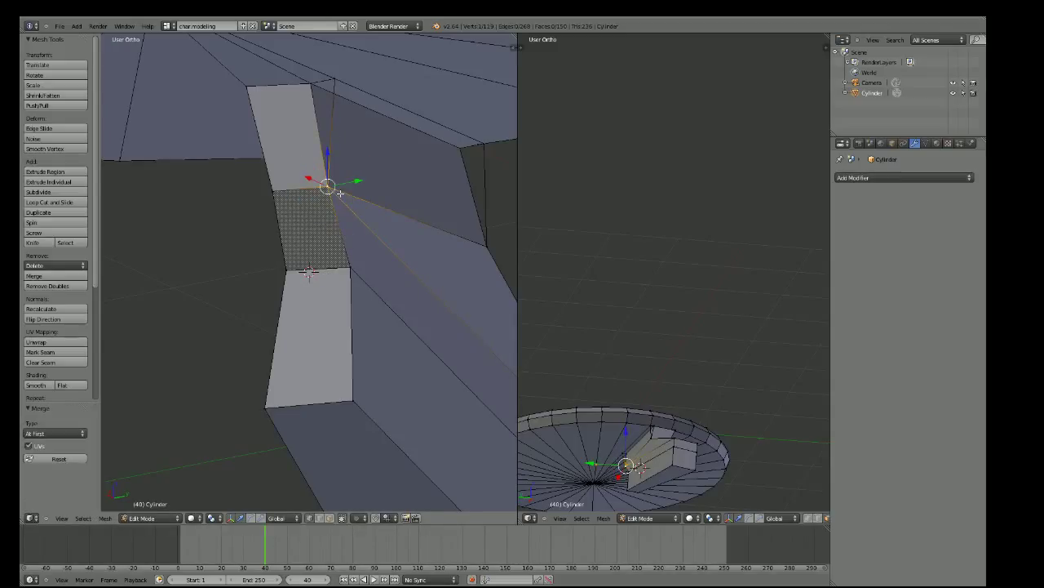
Fill a triangular face between three vertices at the neck's top
middle_drag(340, 193, 367, 113)
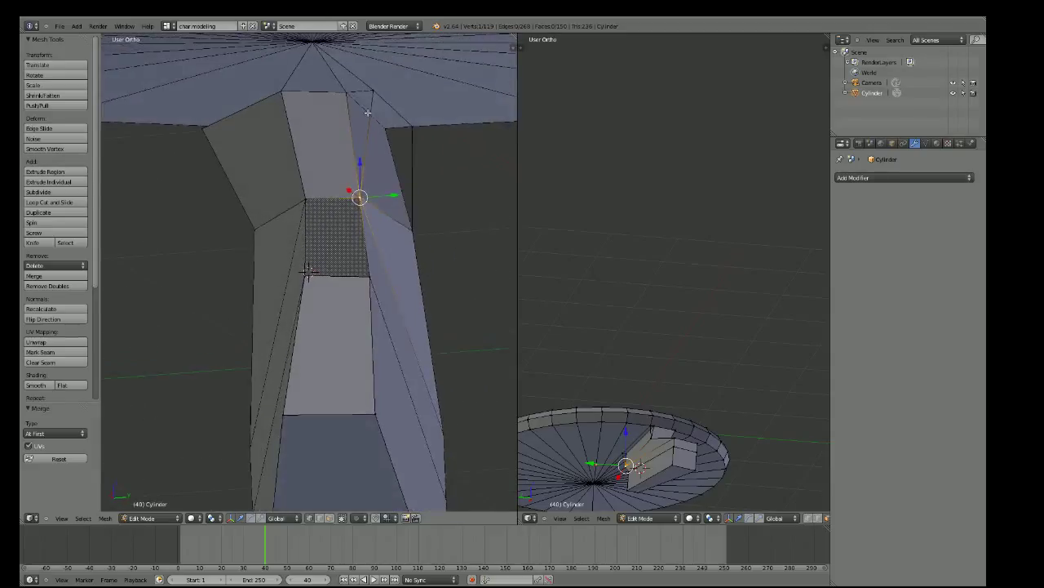
shift+right_click(347, 94)
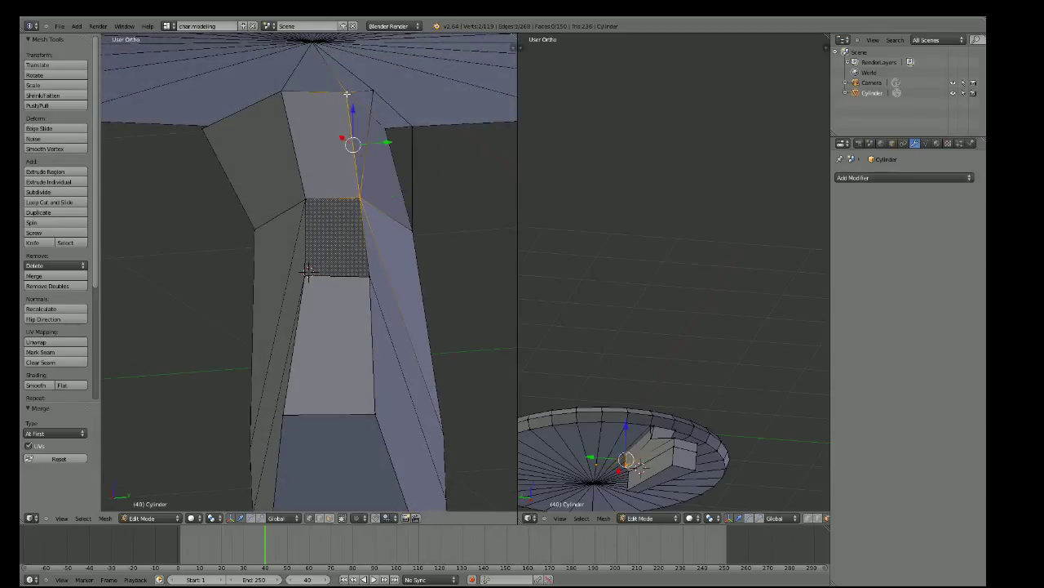
shift+right_click(373, 91)
key(f)
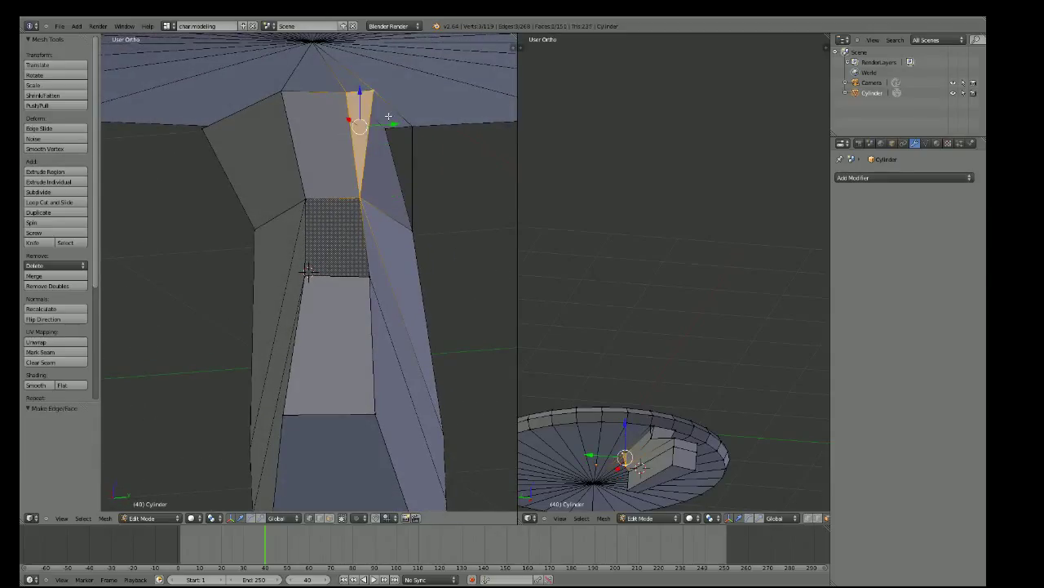
Fill a quad face between four neck vertices
right_click(360, 198)
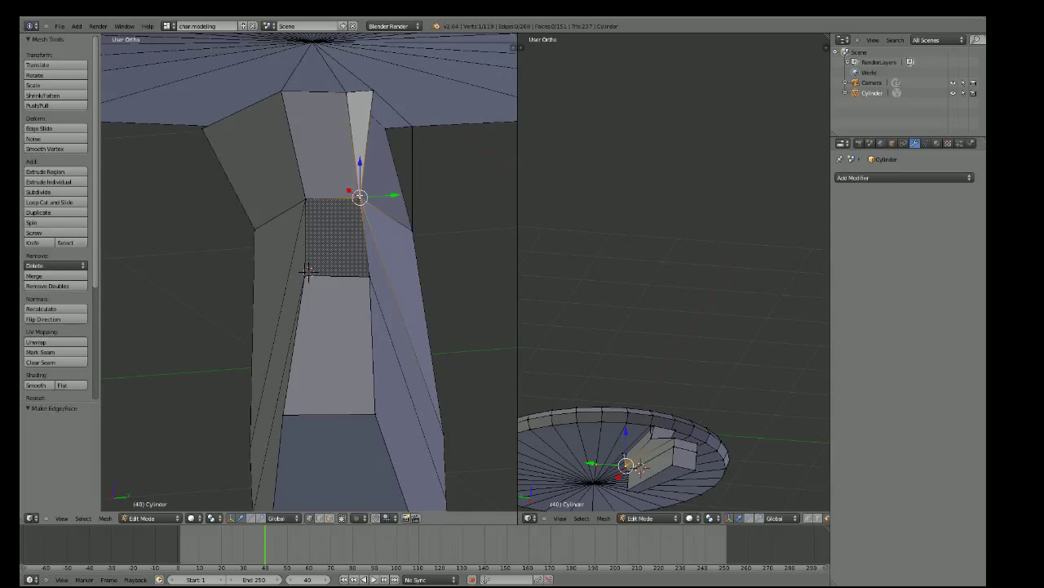
mouse_move(360, 199)
middle_down()
mouse_move(409, 206)
mouse_move(396, 209)
middle_up()
shift+right_click(442, 202)
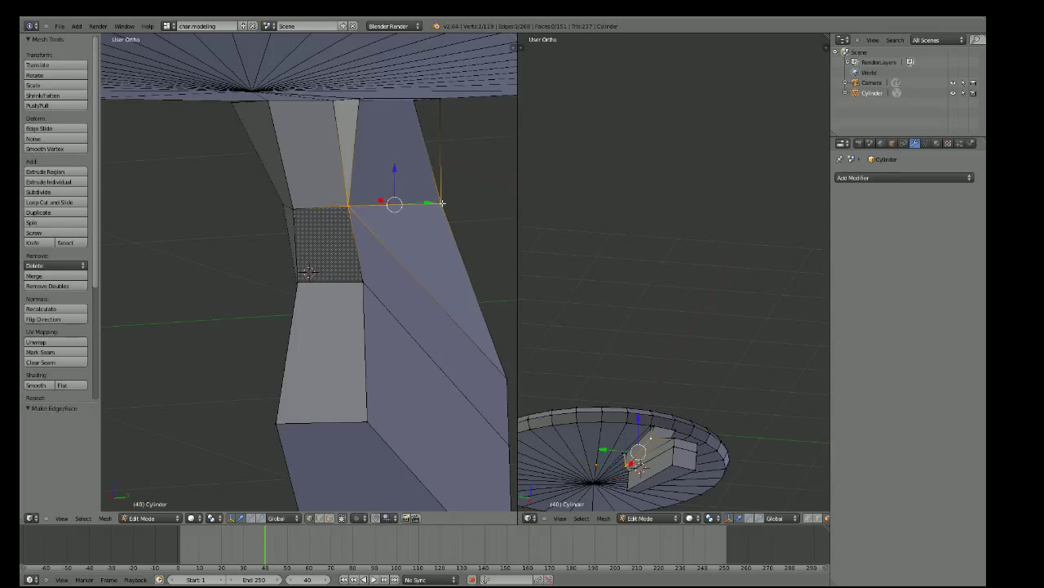
shift+right_click(442, 102)
mouse_move(441, 101)
middle_down()
mouse_move(344, 100)
mouse_move(438, 103)
mouse_move(447, 113)
middle_up()
shift+right_click(360, 82)
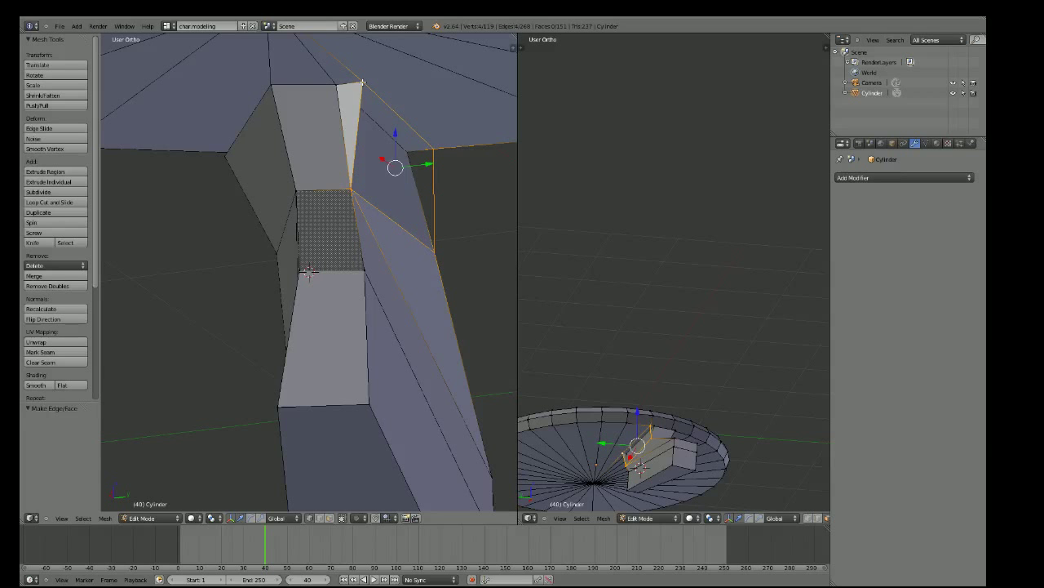
key(f)
mouse_move(360, 82)
middle_down()
mouse_move(398, 178)
mouse_move(280, 187)
mouse_move(248, 207)
middle_up()
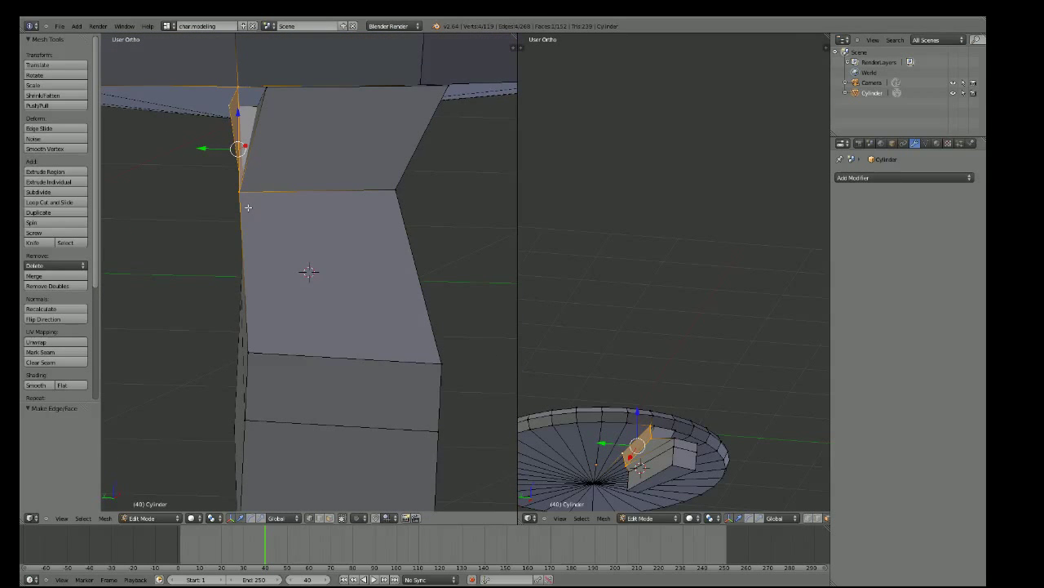
Drag the neck's top vertex along Y to align it with the saucer
right_click(238, 88)
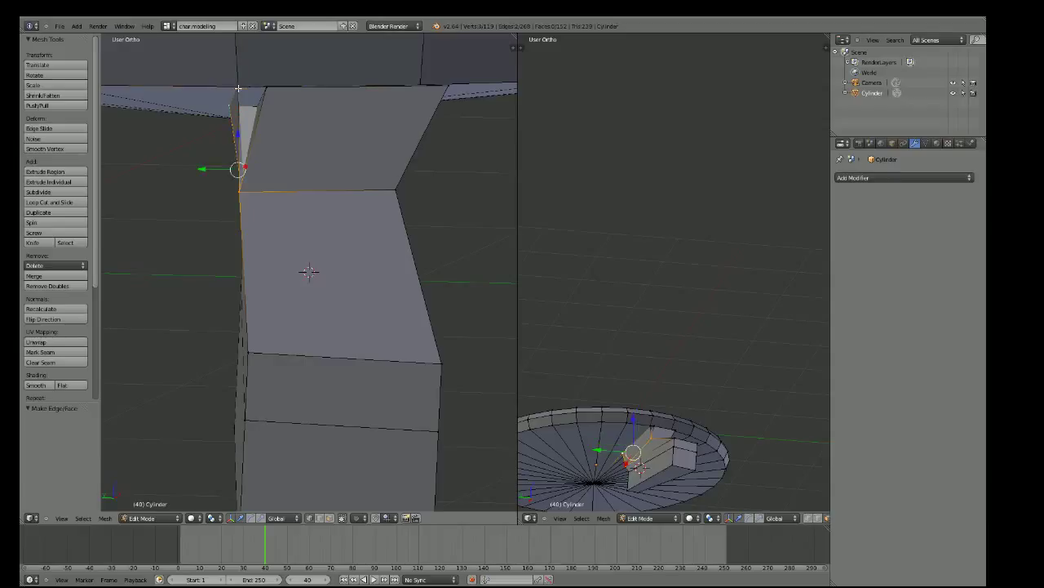
right_click(238, 87)
shift+right_click(268, 86)
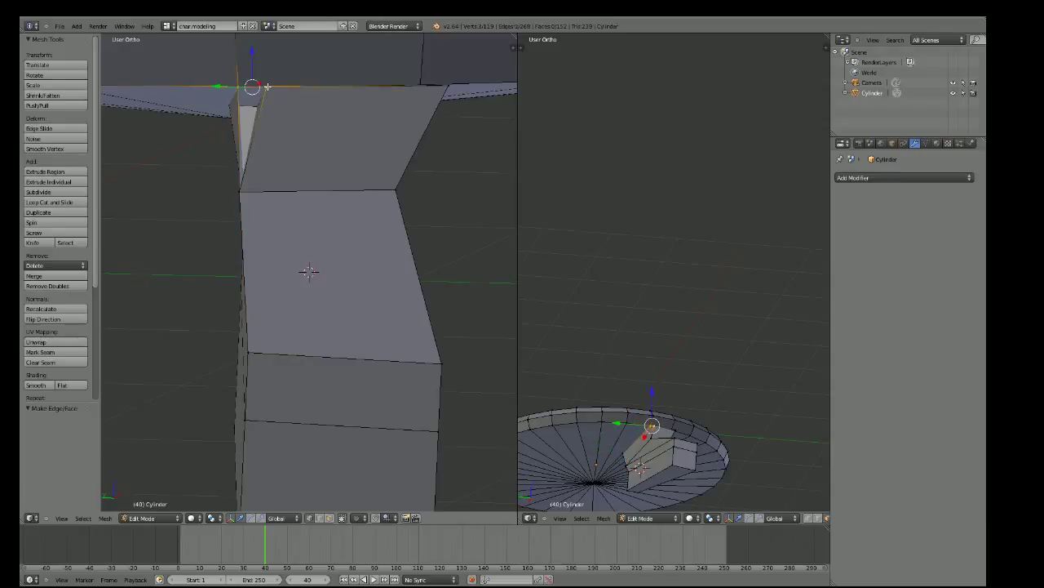
shift+right_click(241, 189)
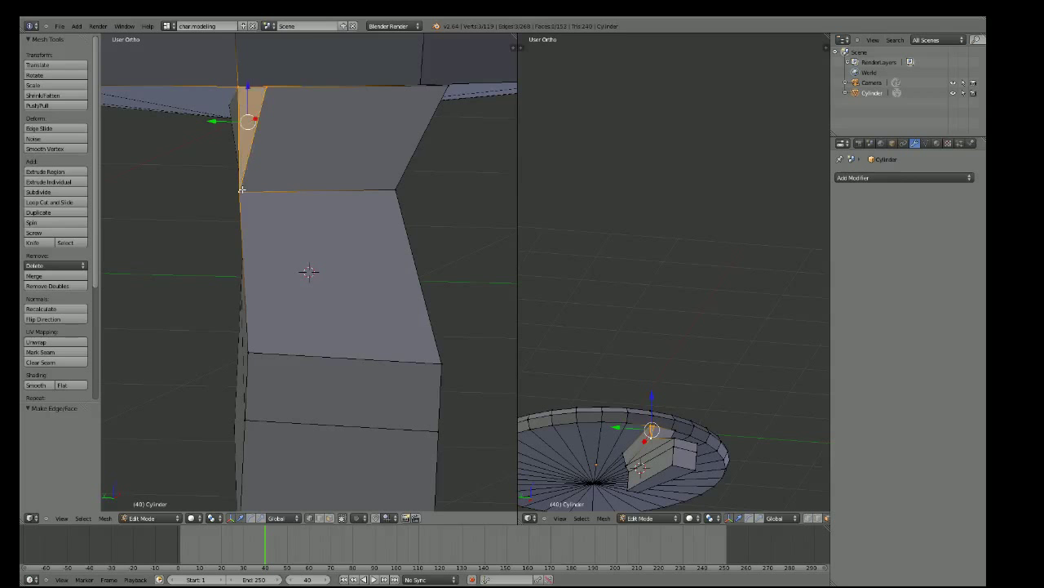
middle_drag(242, 190, 248, 172)
right_click(278, 117)
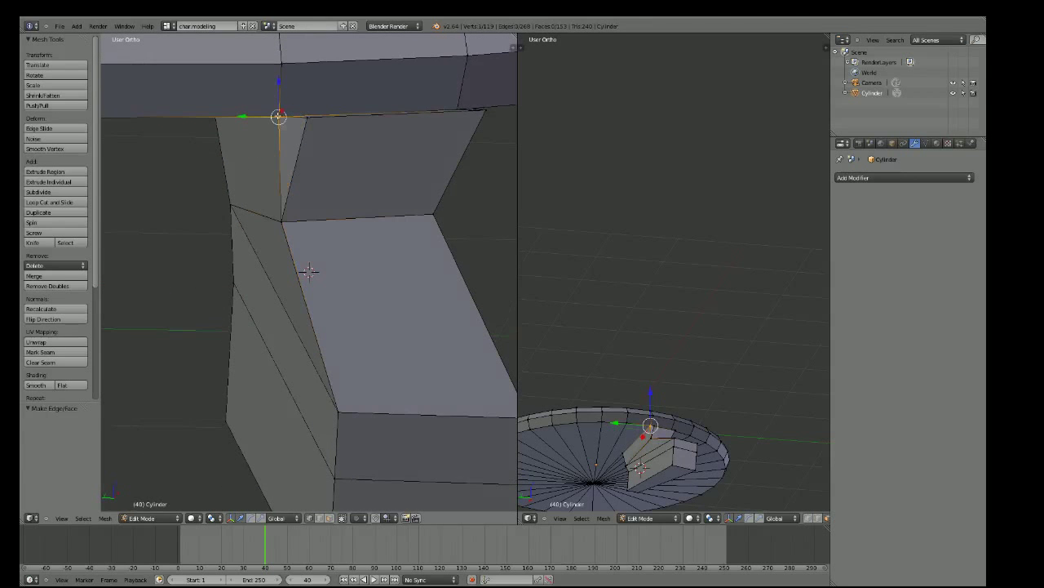
drag(279, 116, 261, 117)
mouse_move(261, 117)
middle_down()
mouse_move(462, 136)
mouse_move(373, 205)
mouse_move(389, 208)
middle_up()
Shift another top neck vertex along Y in two small moves
right_click(342, 153)
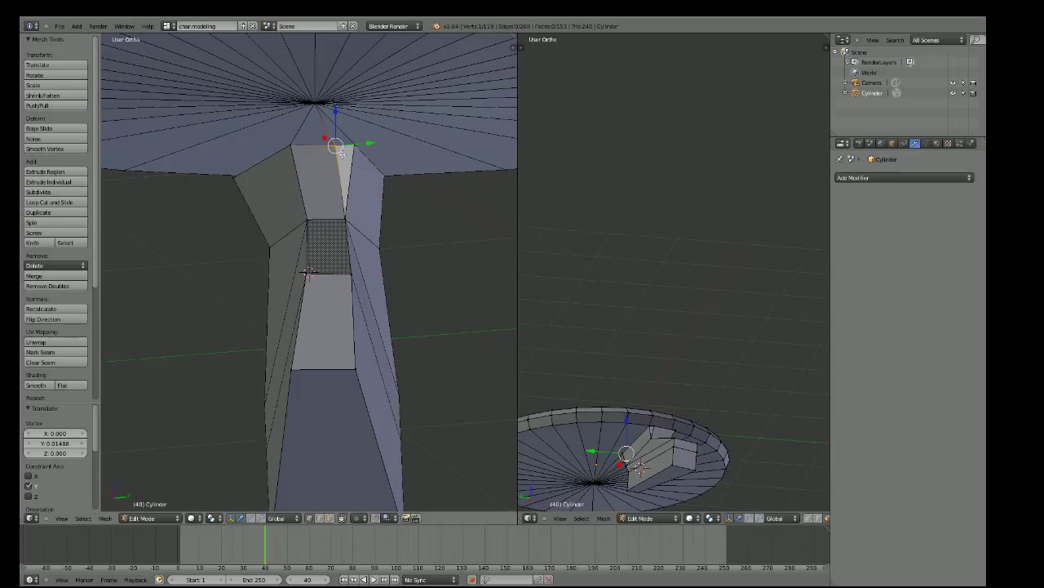
mouse_move(342, 152)
middle_down()
mouse_move(385, 145)
mouse_move(423, 155)
middle_up()
key(g)
key(y)
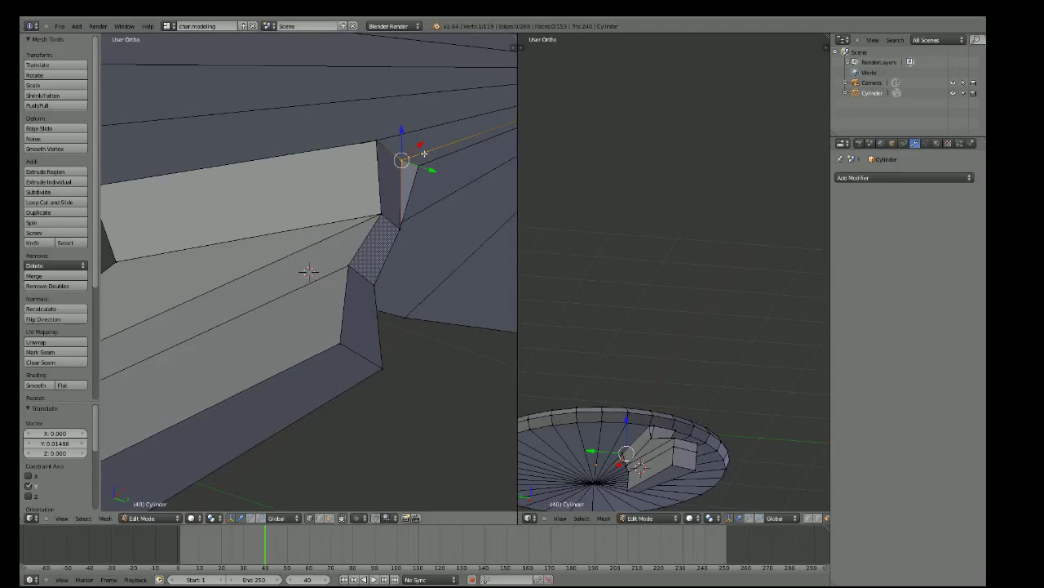
click(417, 165)
key(g)
key(y)
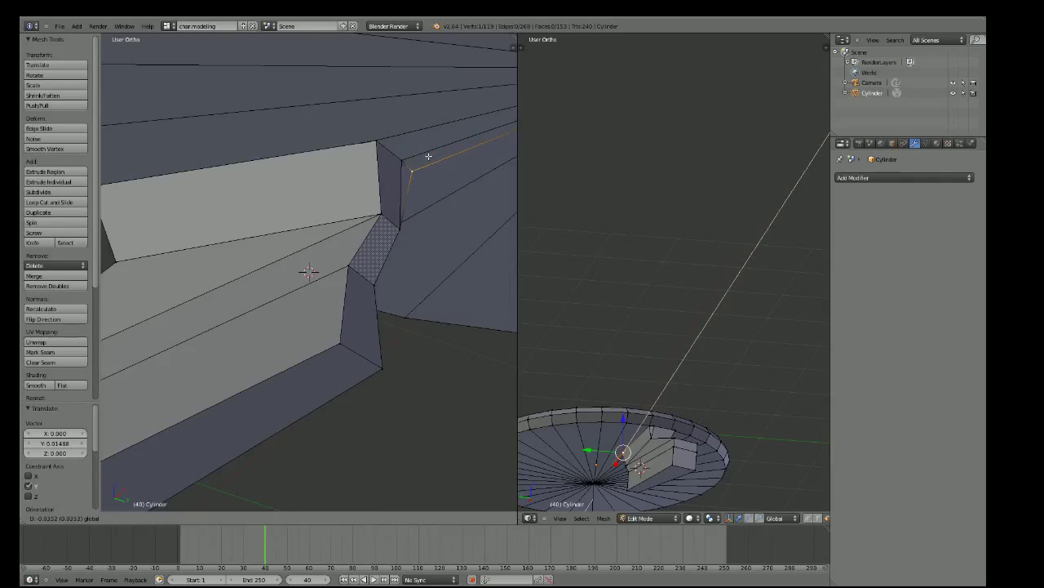
click(429, 155)
mouse_move(428, 155)
middle_down()
mouse_move(326, 187)
mouse_move(287, 187)
mouse_move(359, 208)
mouse_move(371, 283)
mouse_move(356, 310)
mouse_move(51, 321)
middle_up()
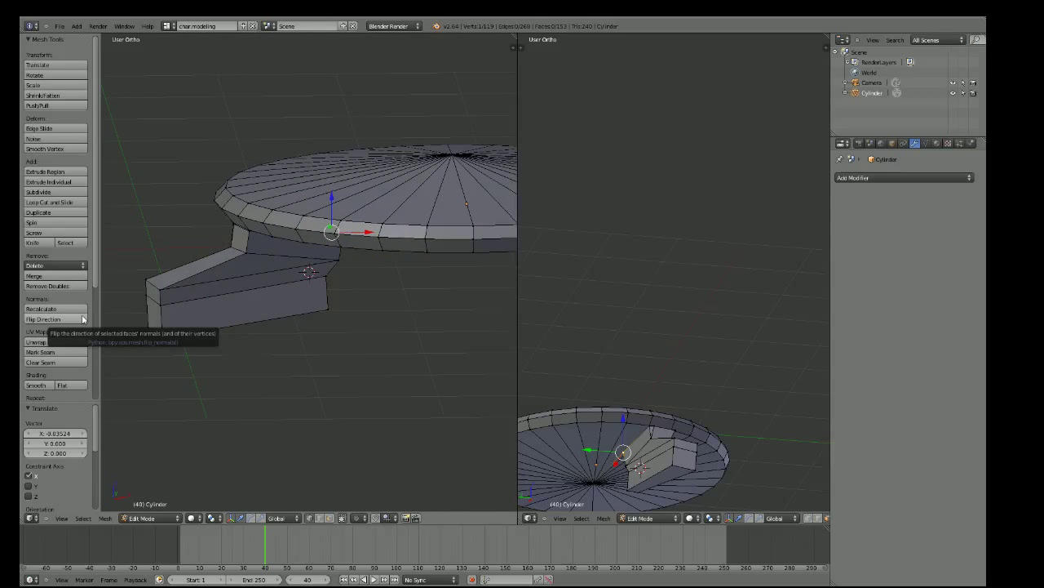
Compare the mesh with the reference in front view, then orbit both viewports to inspect the disc
key(KP_1)
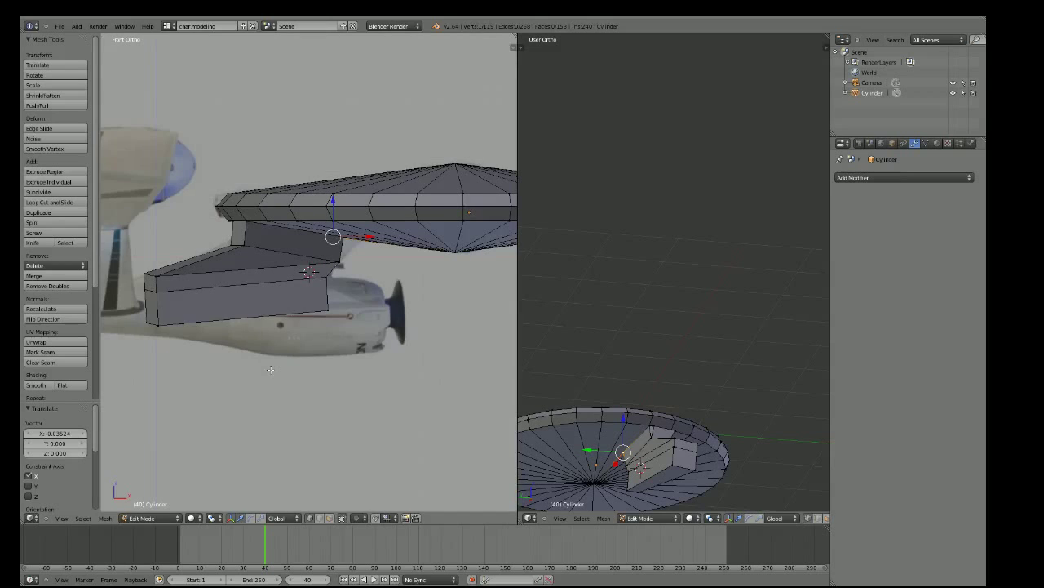
mouse_move(270, 370)
middle_down()
mouse_move(180, 342)
mouse_move(147, 345)
mouse_move(218, 348)
middle_up()
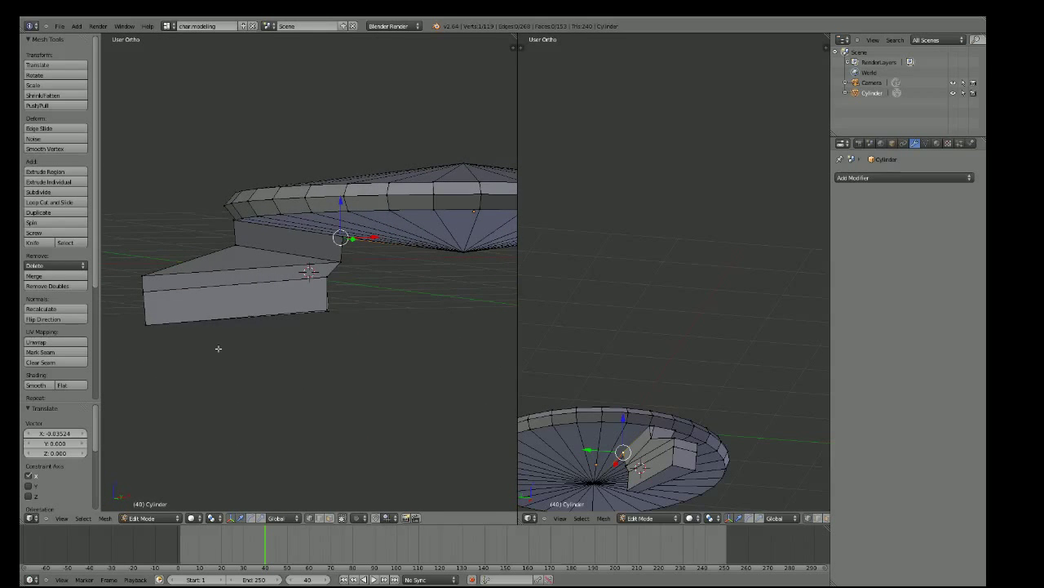
key(KP_1)
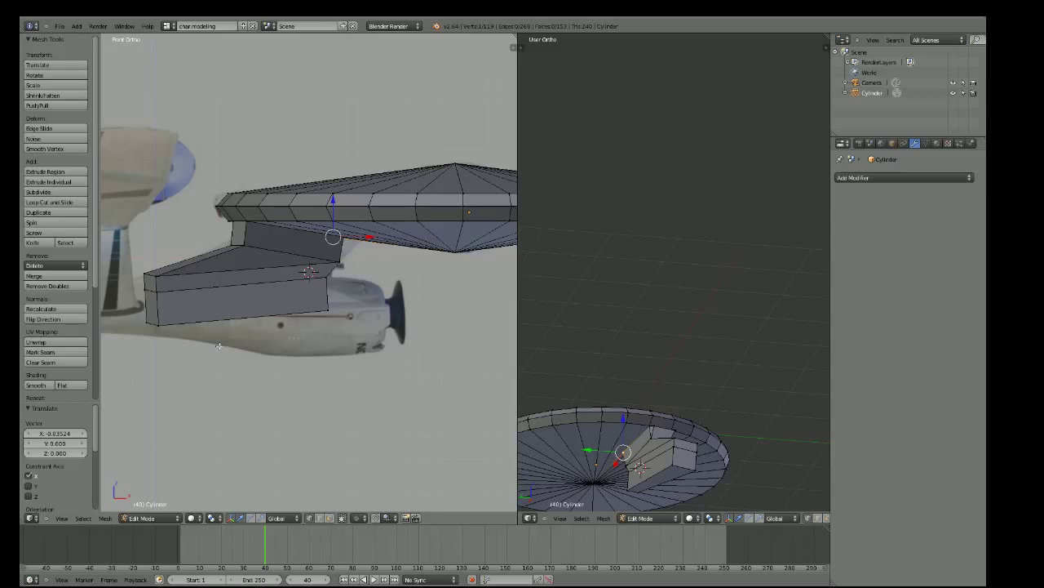
scroll(218, 346, down, 3)
mouse_move(218, 346)
middle_down()
mouse_move(205, 341)
mouse_move(294, 349)
mouse_move(283, 359)
mouse_move(296, 359)
middle_up()
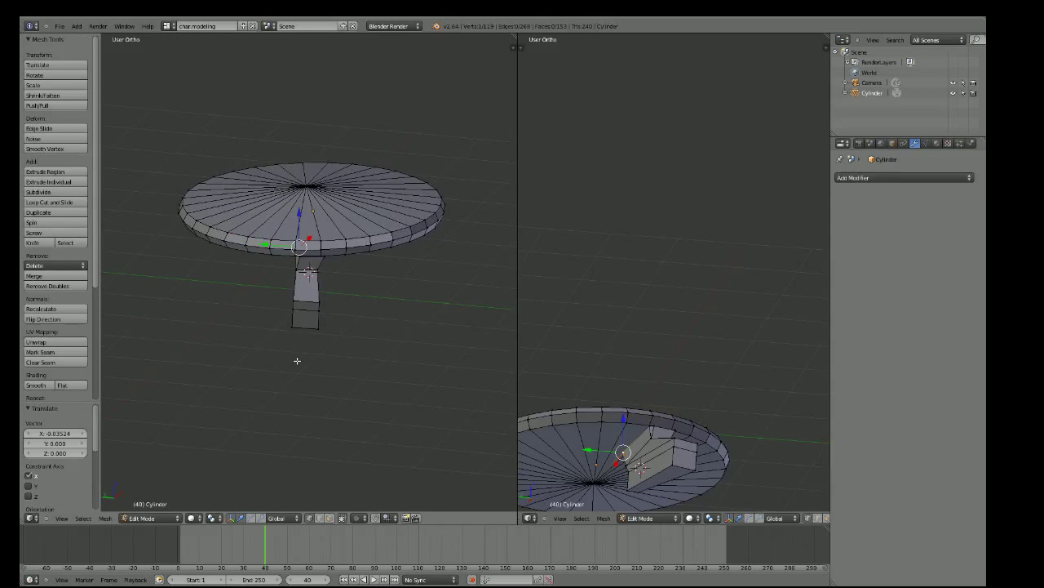
scroll(536, 376, down, 3)
mouse_move(571, 342)
middle_down()
mouse_move(595, 332)
mouse_move(620, 343)
middle_up()
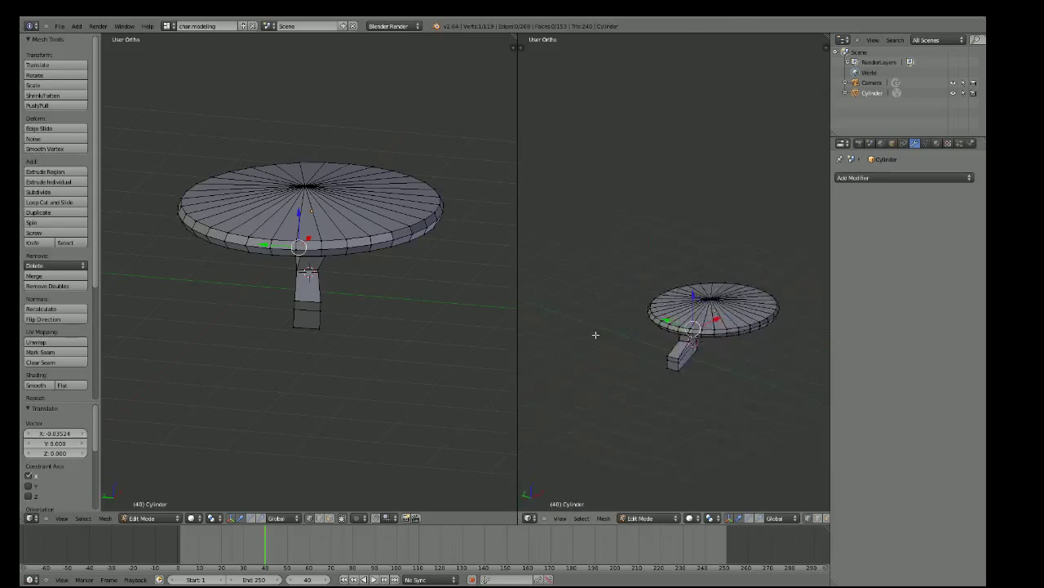
scroll(716, 376, up, 1)
scroll(717, 376, up, 3)
mouse_move(717, 376)
middle_down()
mouse_move(685, 296)
mouse_move(634, 291)
middle_up()
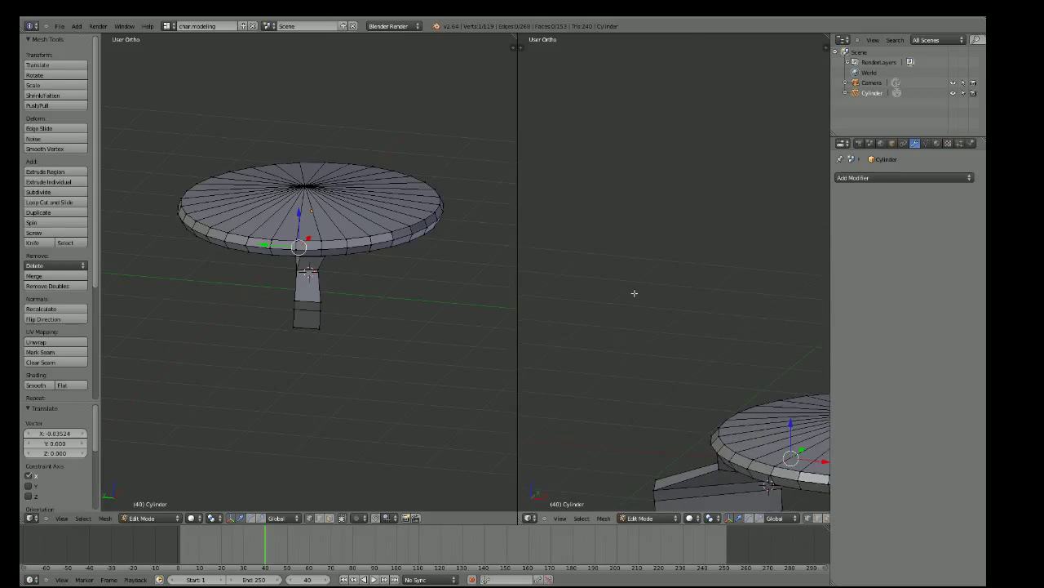
scroll(681, 319, down, 2)
mouse_move(680, 320)
middle_down()
mouse_move(700, 437)
mouse_move(739, 418)
middle_up()
Centre the view on the mesh and return to a zoomed-out front view over the reference
click(381, 289)
key(alt+Home)
scroll(282, 281, up, 3)
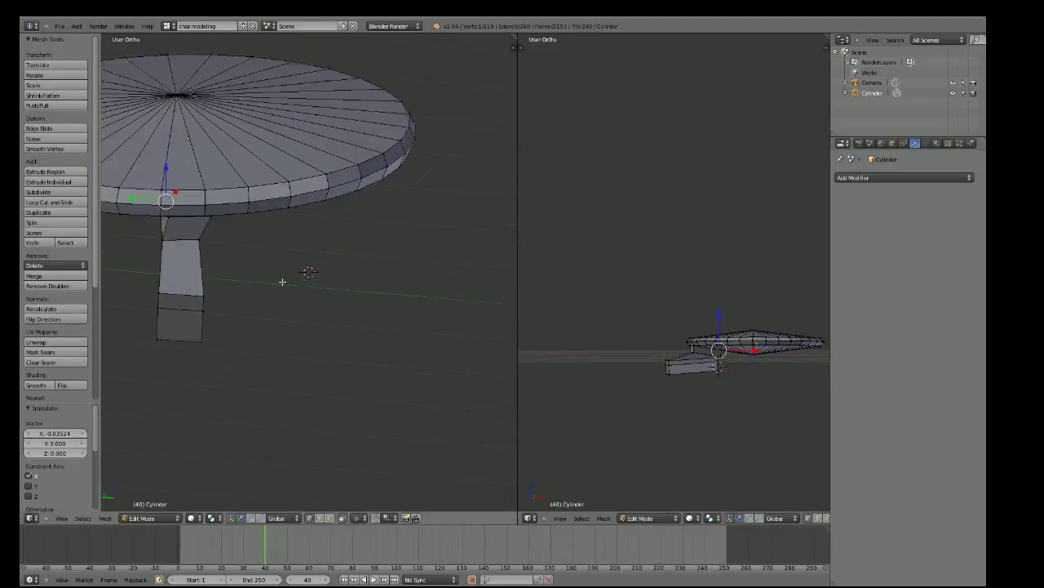
key(KP_1)
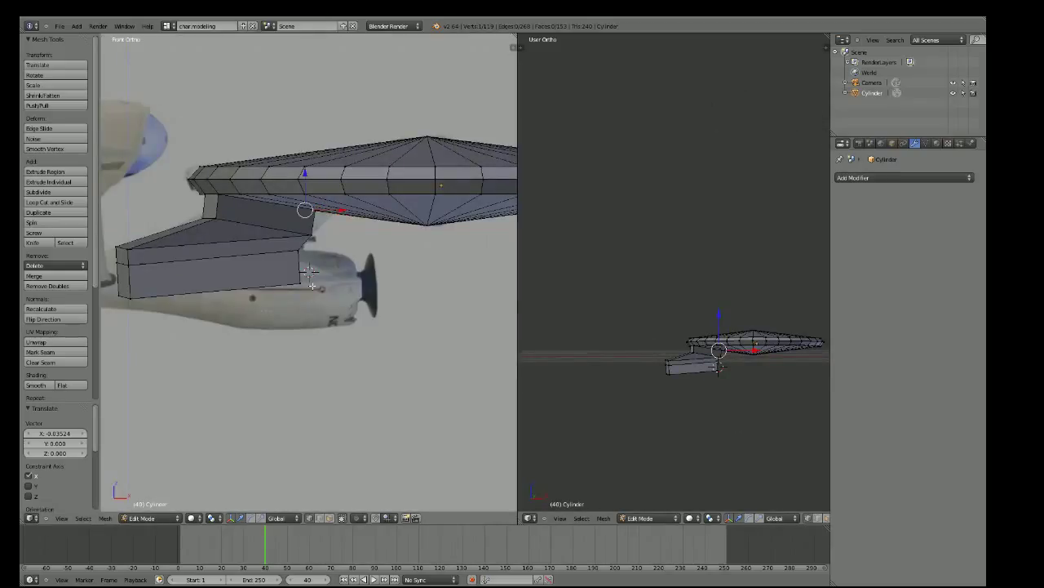
scroll(311, 271, down, 1)
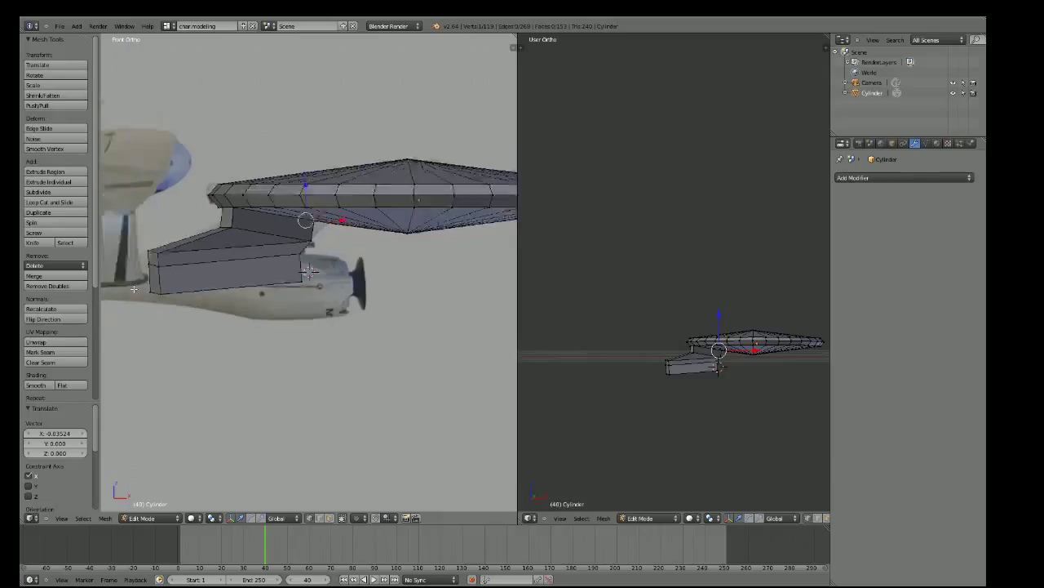
scroll(310, 272, down, 1)
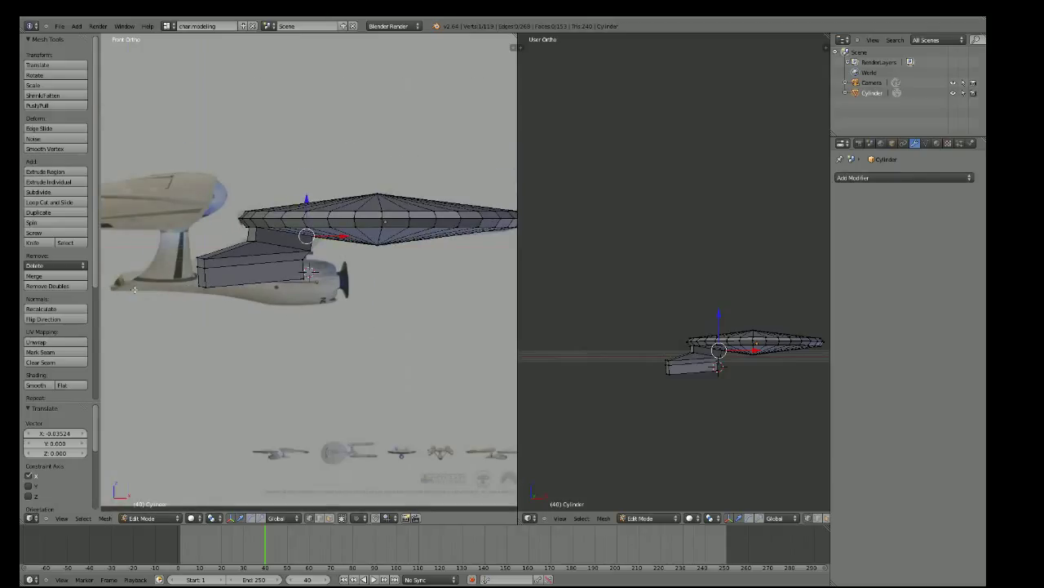
Extrude the hull block's rear end rearward and check its length against the front reference
key(a)
right_click(202, 278)
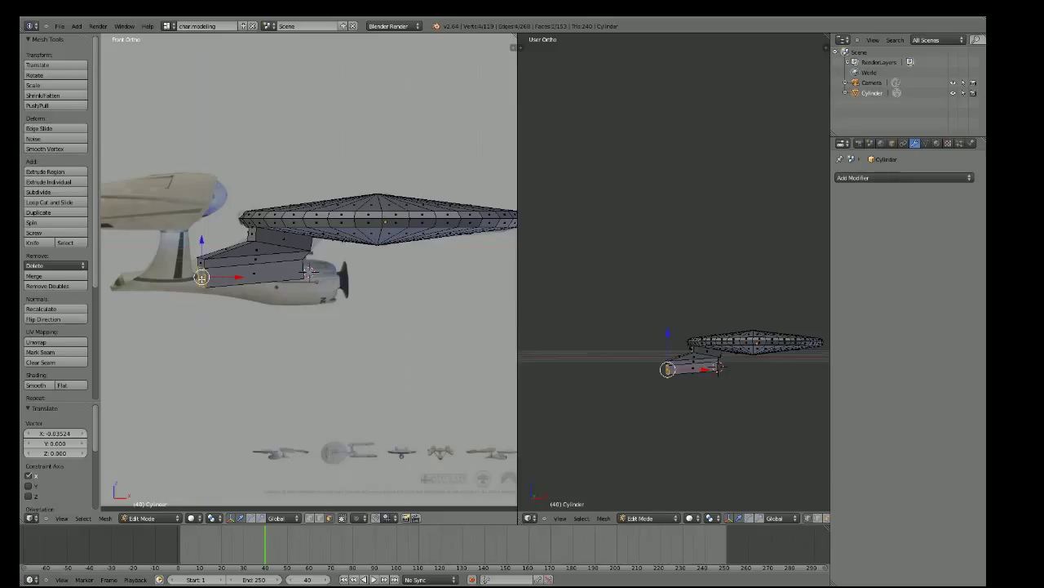
key(e)
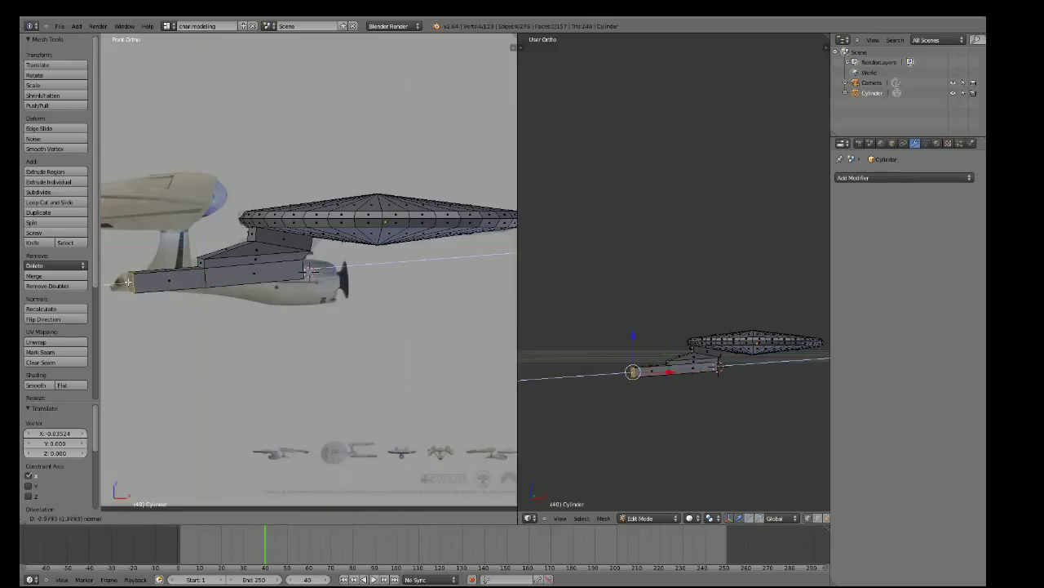
click(128, 282)
mouse_move(128, 281)
middle_down()
mouse_move(228, 278)
mouse_move(286, 245)
middle_up()
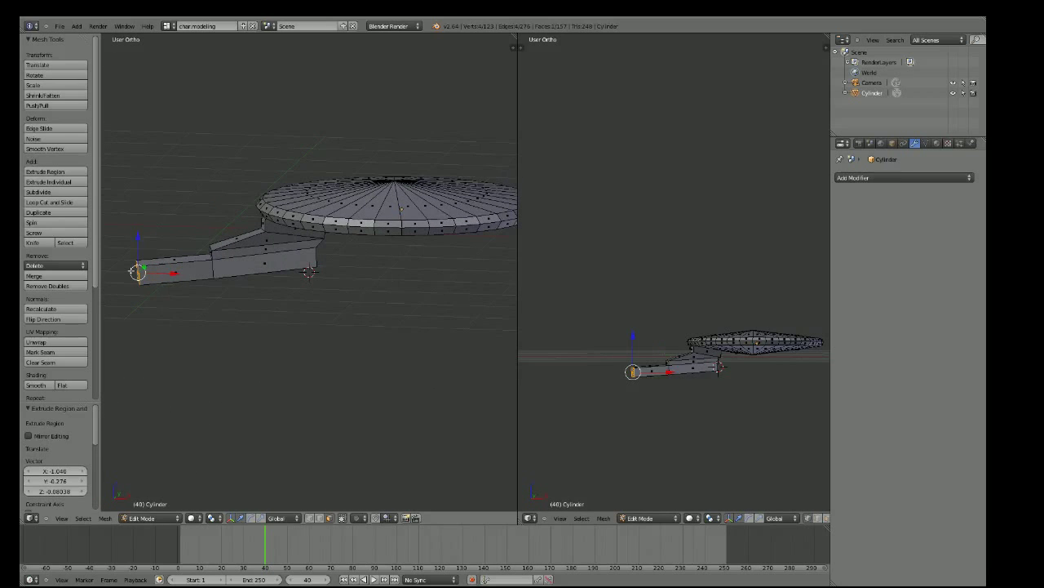
key(KP_1)
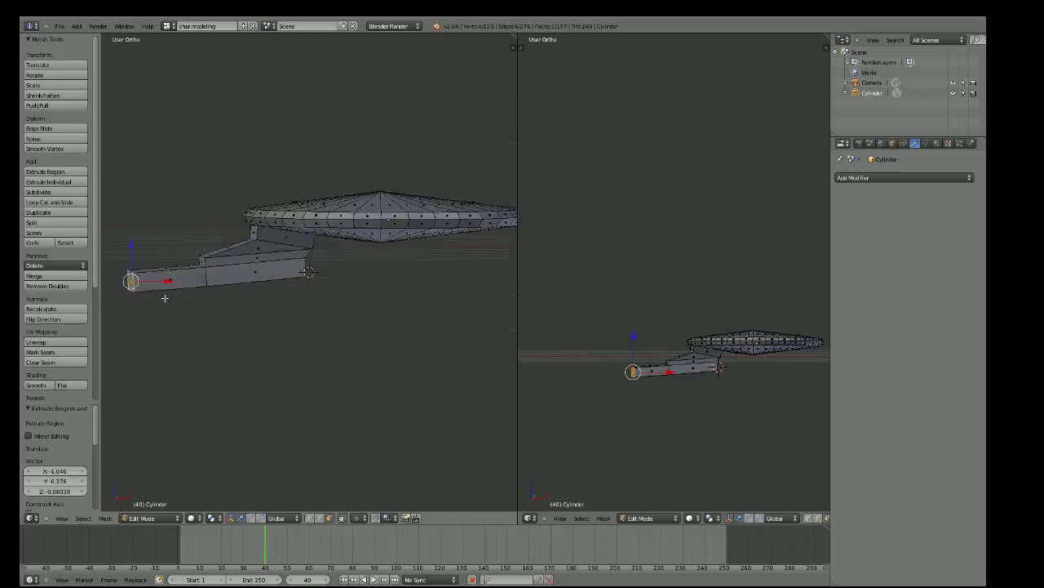
scroll(148, 242, up, 3)
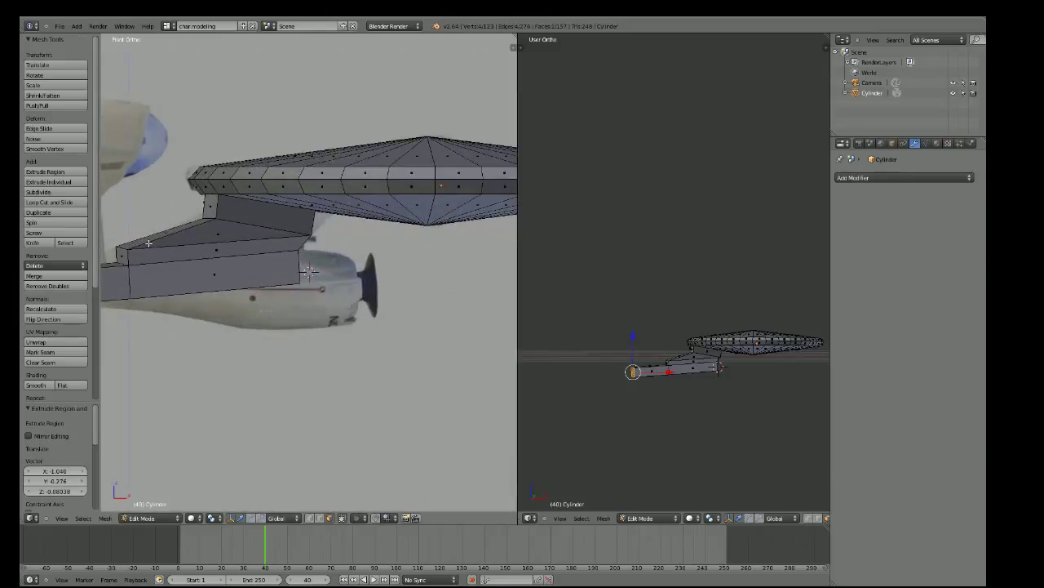
scroll(149, 242, down, 2)
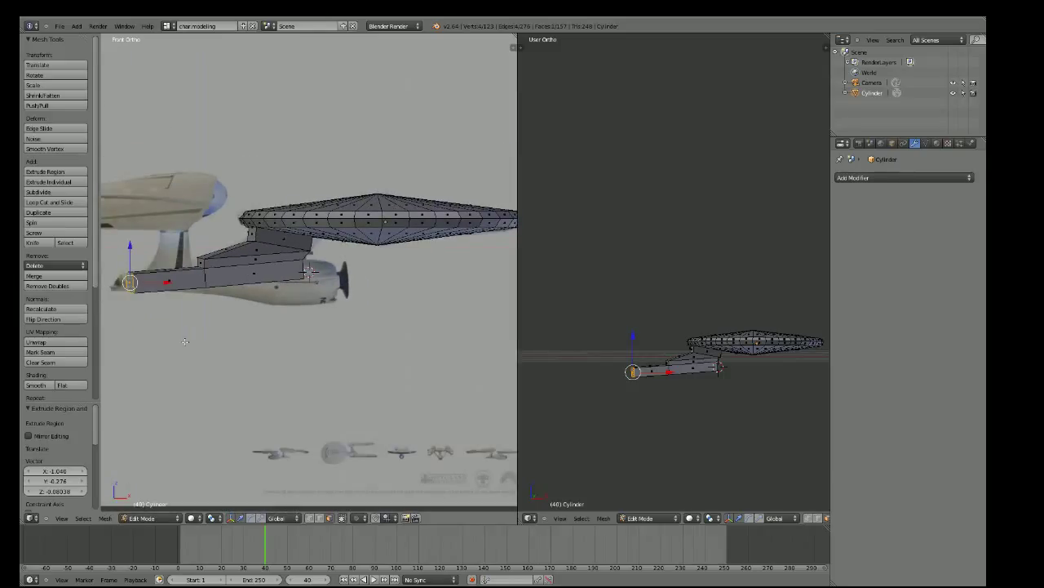
Extrude the new end section's top edge upward into a raised block
right_click(175, 270)
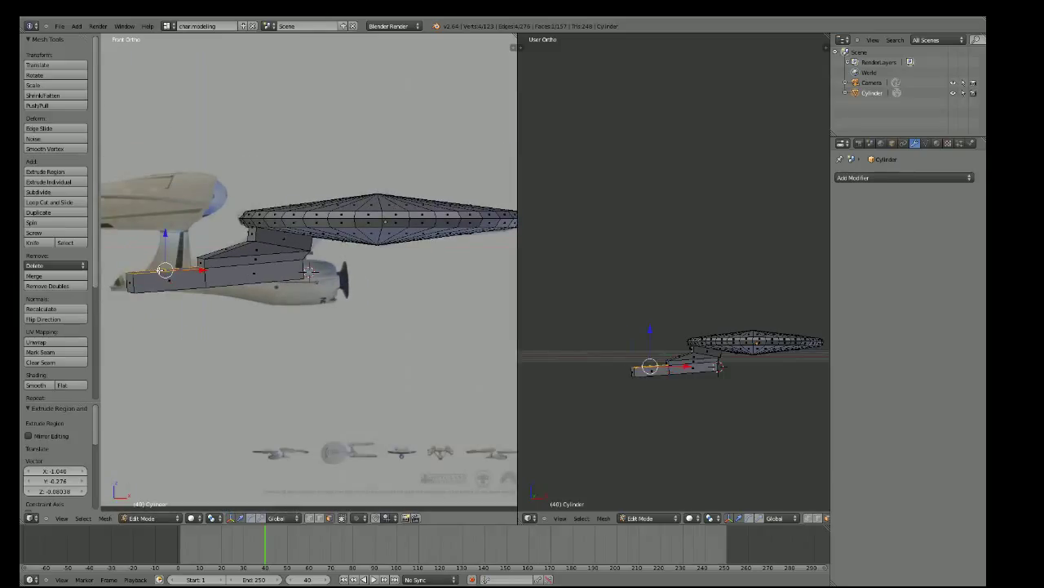
key(e)
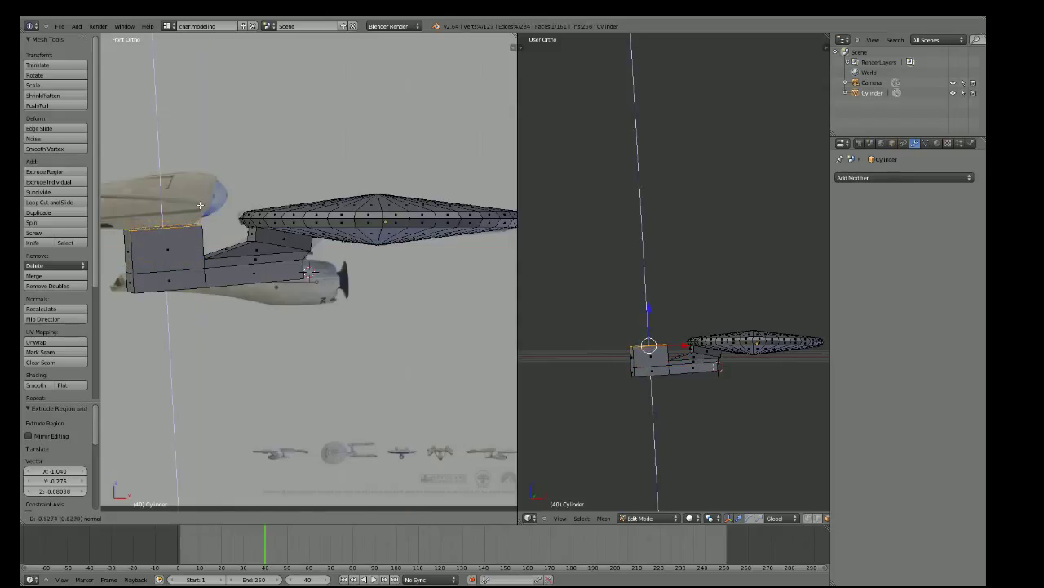
click(117, 214)
scroll(117, 214, up, 3)
middle_drag(117, 214, 127, 186)
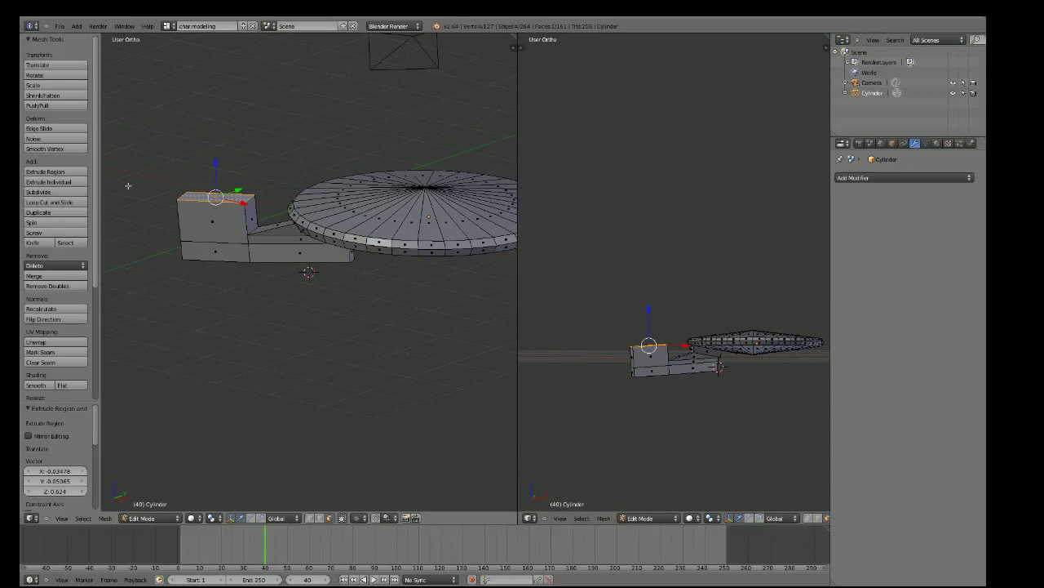
click(319, 517)
right_click(175, 199)
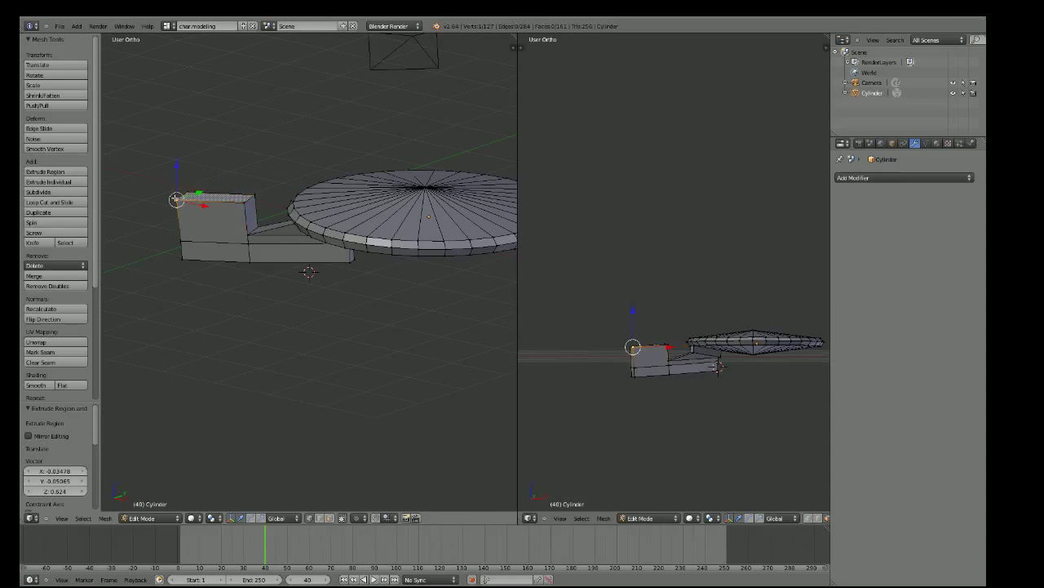
drag(175, 199, 183, 193)
key(g)
key(x)
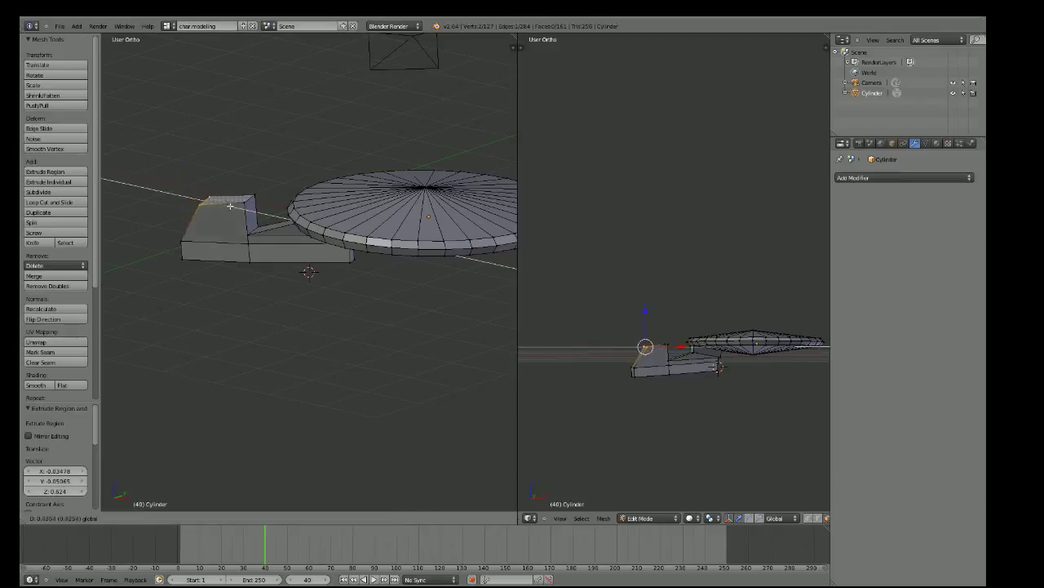
click(241, 205)
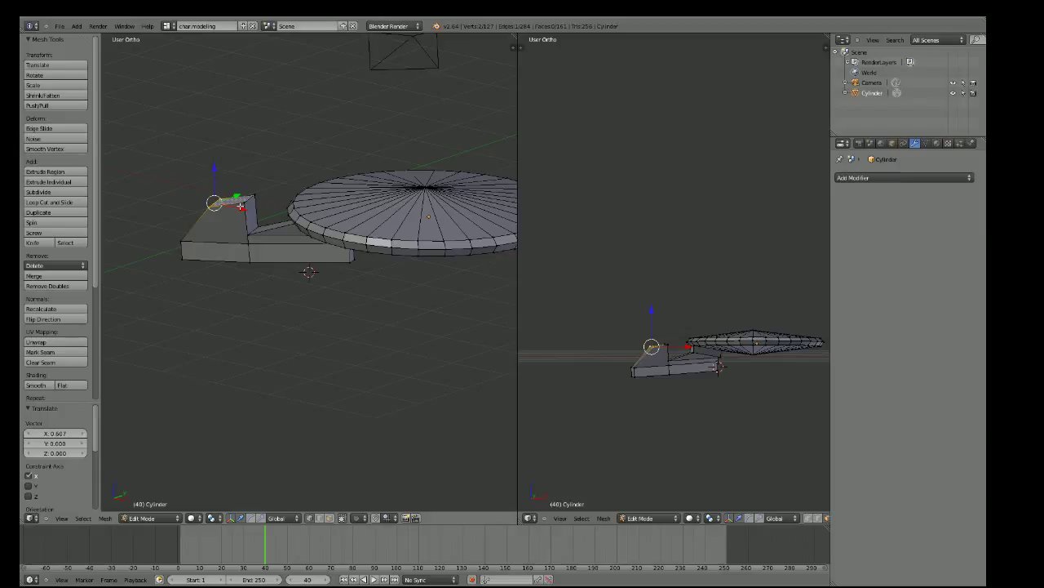
right_click(244, 201)
right_click(249, 198)
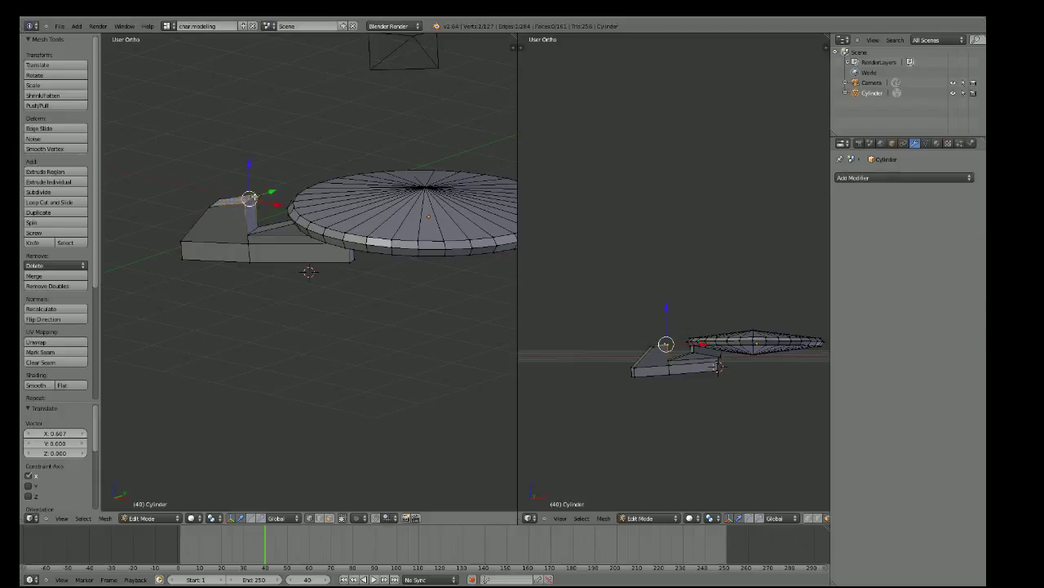
key(g)
key(z)
click(253, 174)
mouse_move(254, 174)
middle_down()
mouse_move(341, 164)
mouse_move(387, 172)
mouse_move(362, 168)
middle_up()
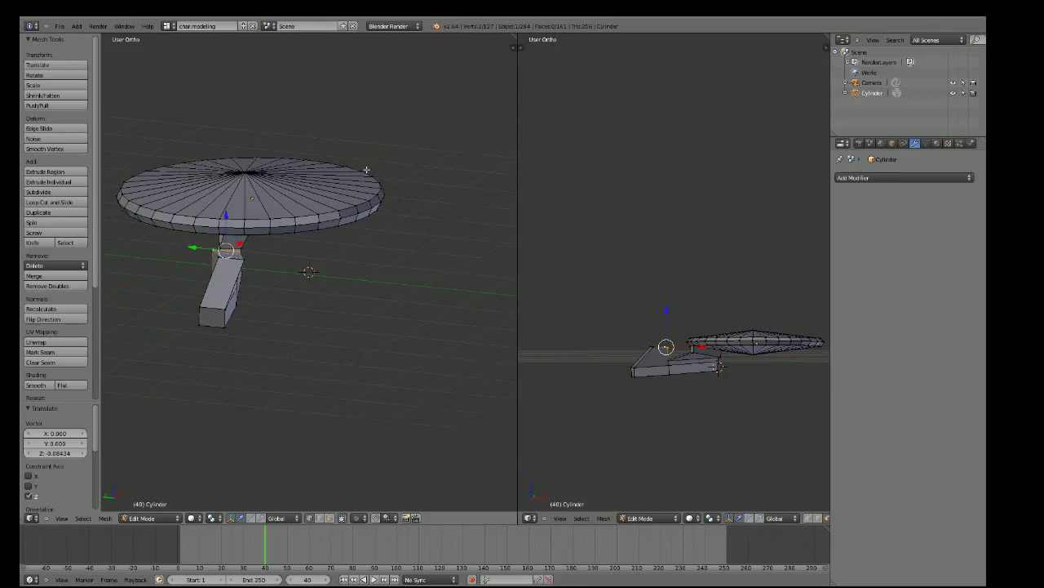
scroll(245, 287, up, 2)
scroll(276, 271, up, 2)
scroll(276, 270, up, 2)
middle_drag(261, 280, 302, 268)
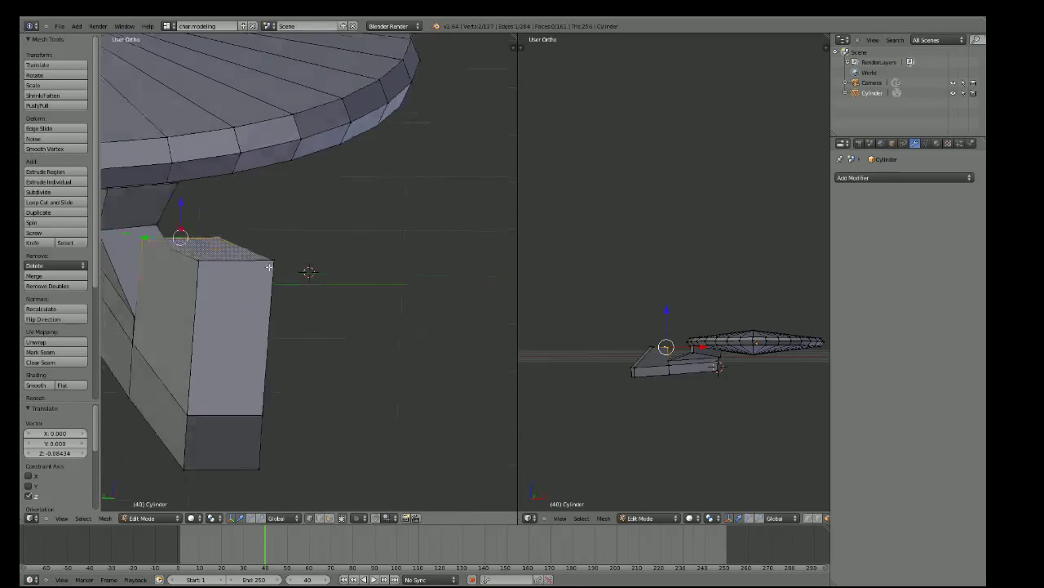
scroll(284, 279, up, 2)
right_click(296, 341)
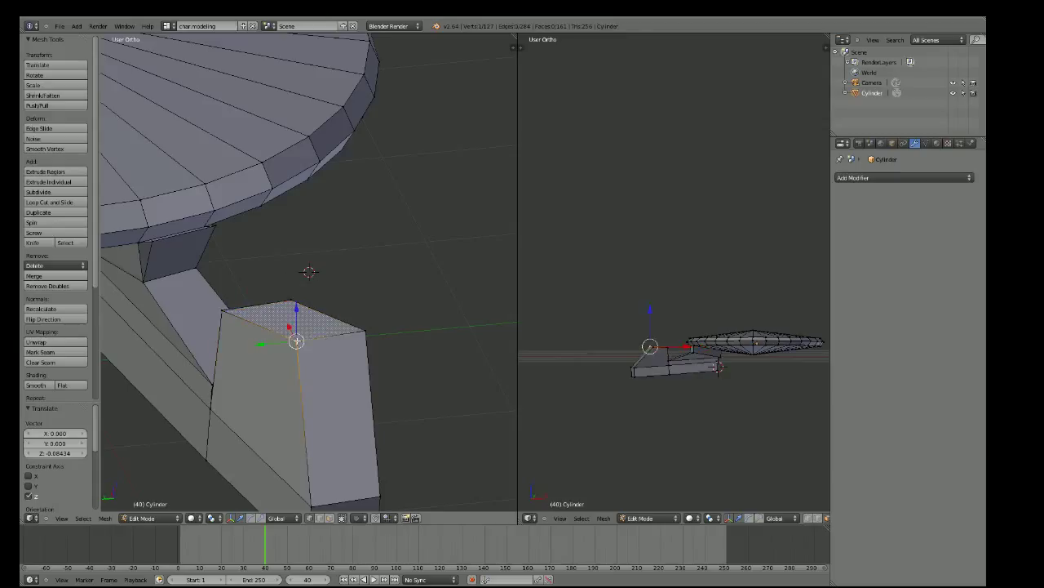
key(g)
key(z)
click(296, 359)
right_click(365, 330)
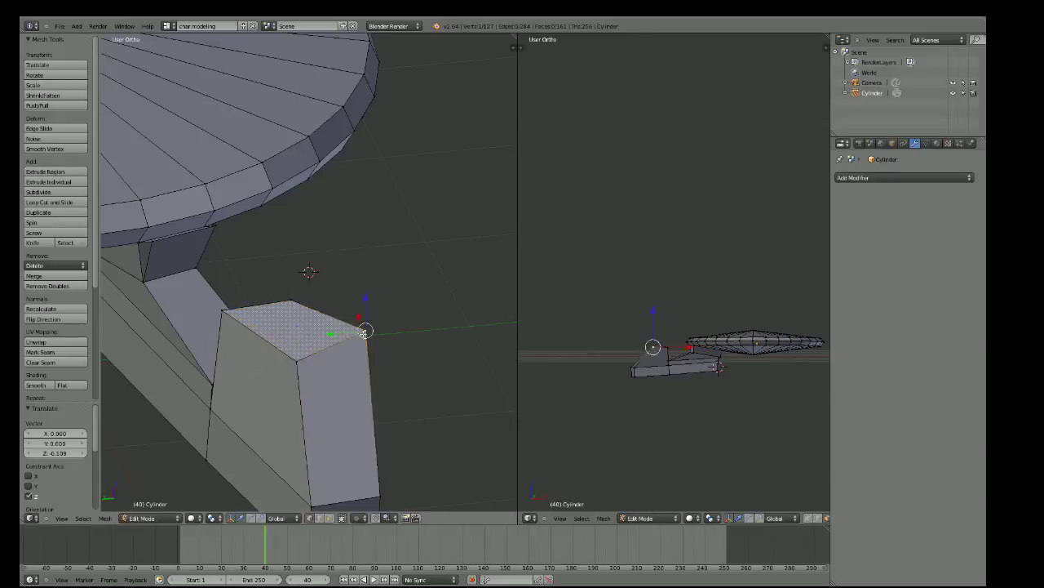
key(g)
key(z)
click(370, 315)
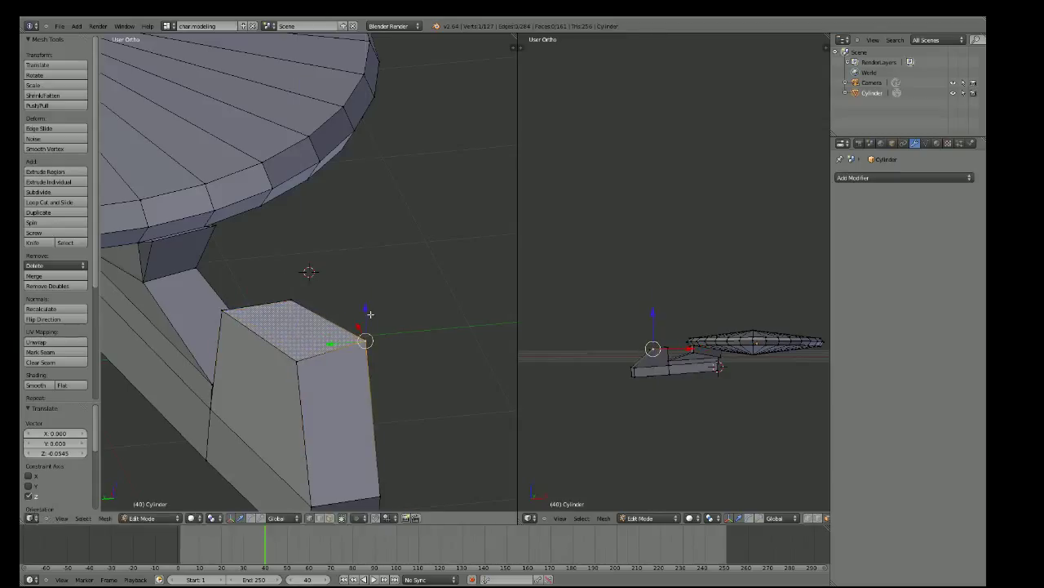
key(KP_5)
scroll(380, 318, up, 3)
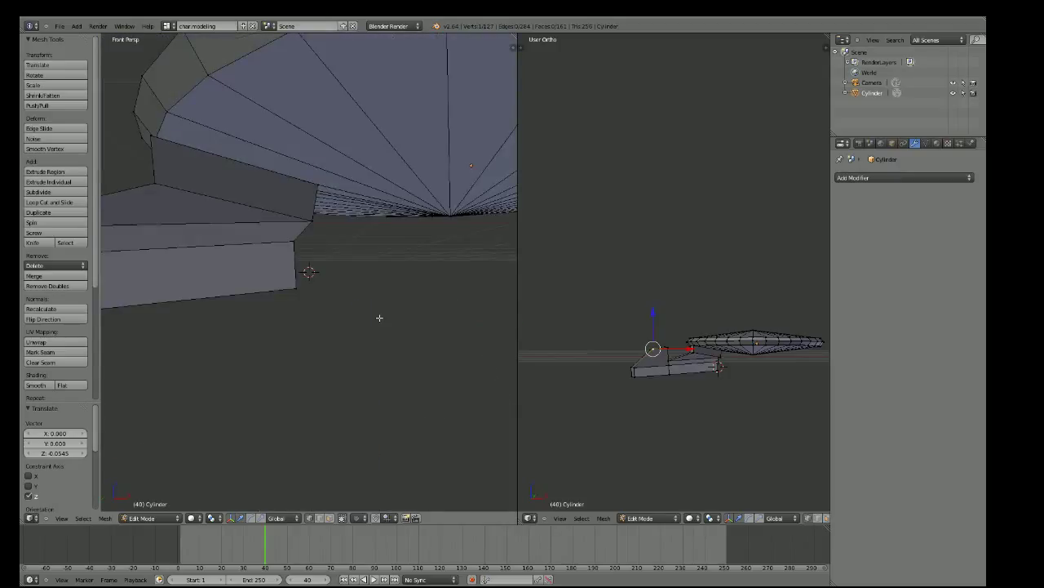
key(KP_1)
key(KP_5)
scroll(379, 318, down, 2)
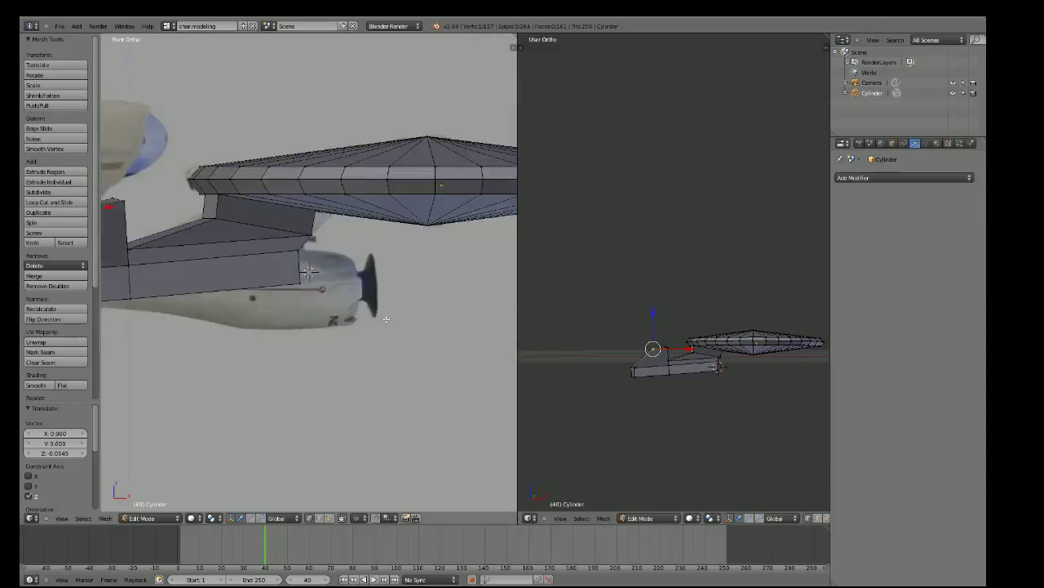
scroll(374, 324, down, 2)
scroll(368, 331, down, 2)
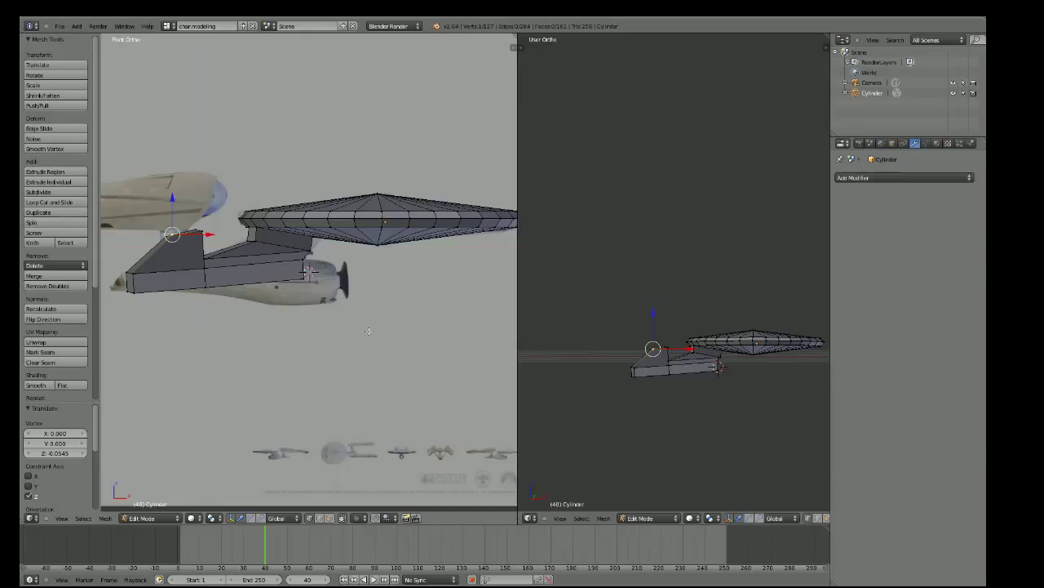
mouse_move(367, 331)
middle_down()
mouse_move(252, 322)
mouse_move(315, 321)
mouse_move(300, 337)
middle_up()
Nudge a face on the neck slightly along Y
right_click(229, 278)
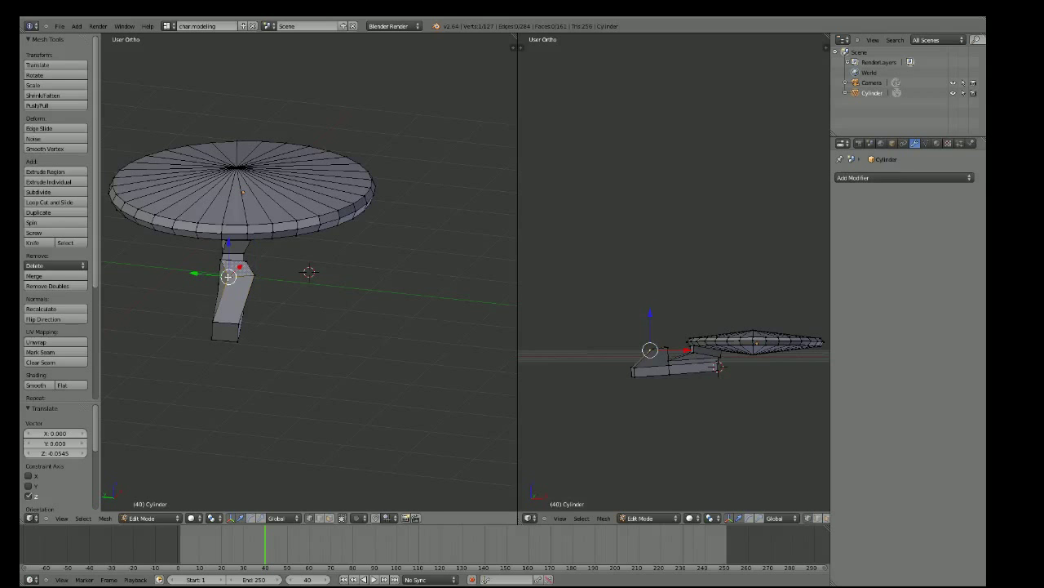
key(g)
key(y)
click(217, 276)
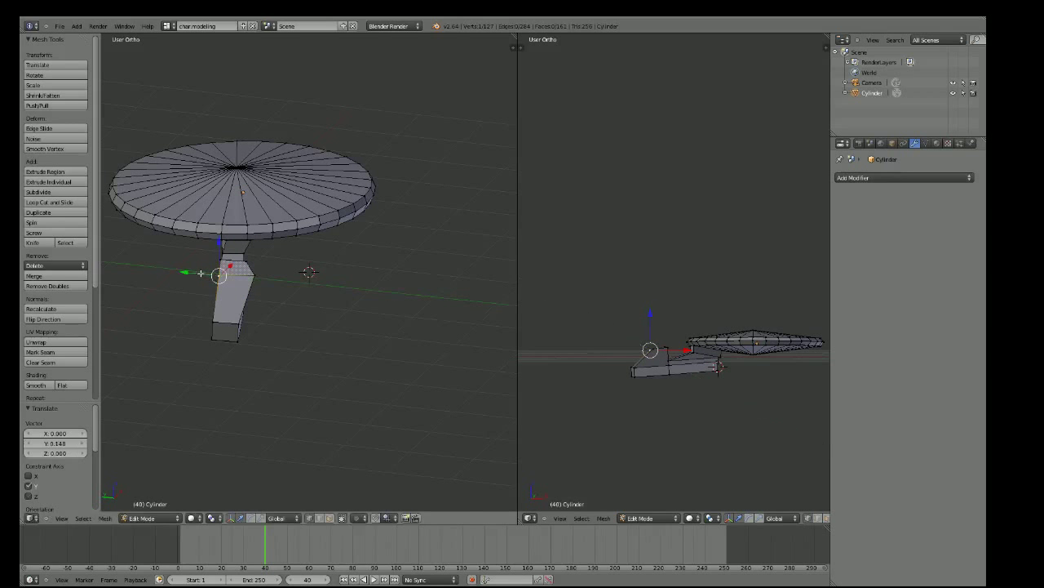
mouse_move(521, 345)
middle_down()
mouse_move(727, 378)
mouse_move(756, 349)
middle_up()
scroll(734, 368, up, 4)
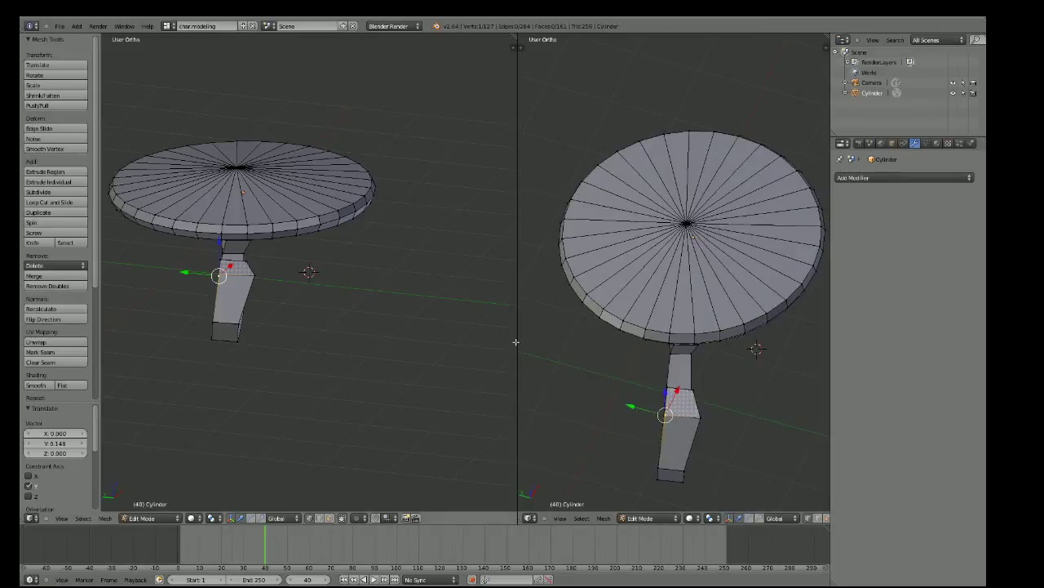
Move the neck's adjacent side face to straighten the neck and lower it slightly along Z
right_click(254, 275)
drag(255, 275, 238, 275)
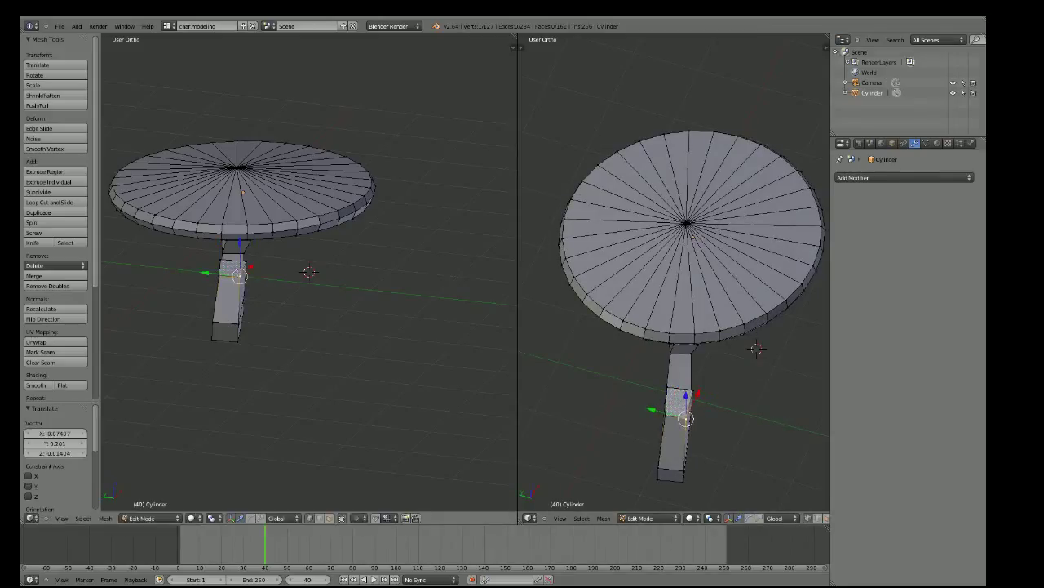
key(g)
key(z)
key(Return)
mouse_move(249, 273)
middle_down()
mouse_move(268, 271)
mouse_move(254, 257)
mouse_move(214, 252)
mouse_move(122, 257)
middle_up()
scroll(120, 250, down, 5)
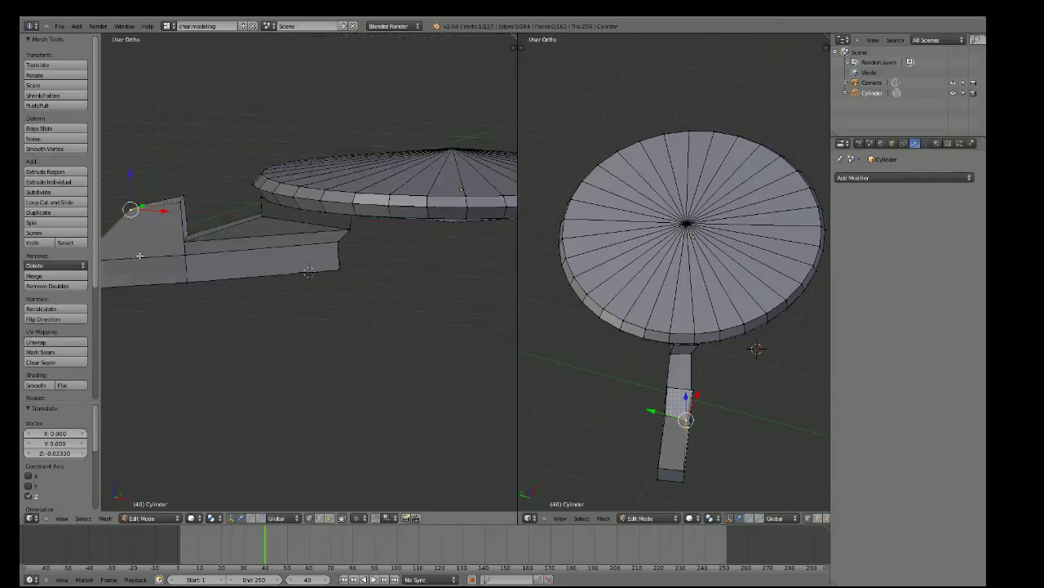
mouse_move(122, 253)
middle_down()
mouse_move(182, 281)
mouse_move(186, 206)
mouse_move(236, 343)
mouse_move(231, 313)
middle_up()
scroll(236, 343, up, 3)
scroll(243, 343, up, 2)
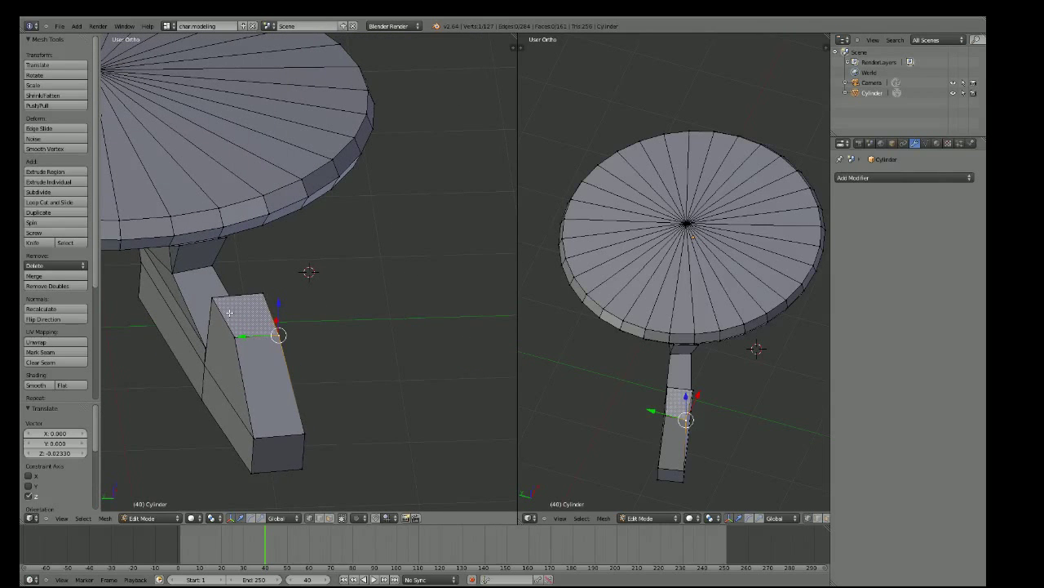
Slide the hull block's top back corner vertex along Y
right_click(262, 292)
key(g)
key(y)
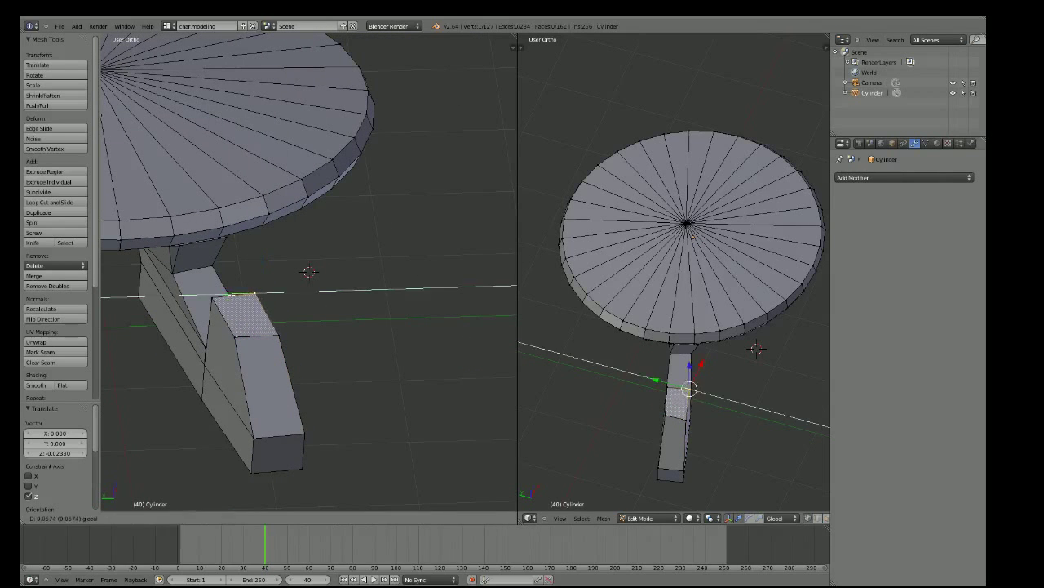
click(226, 293)
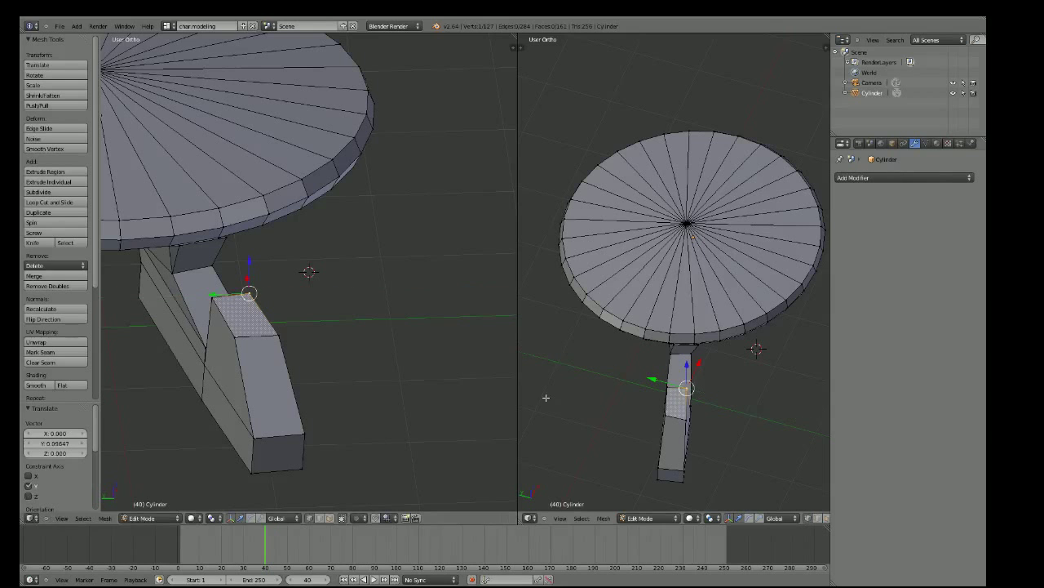
mouse_move(781, 422)
middle_down()
mouse_move(741, 414)
mouse_move(766, 400)
middle_up()
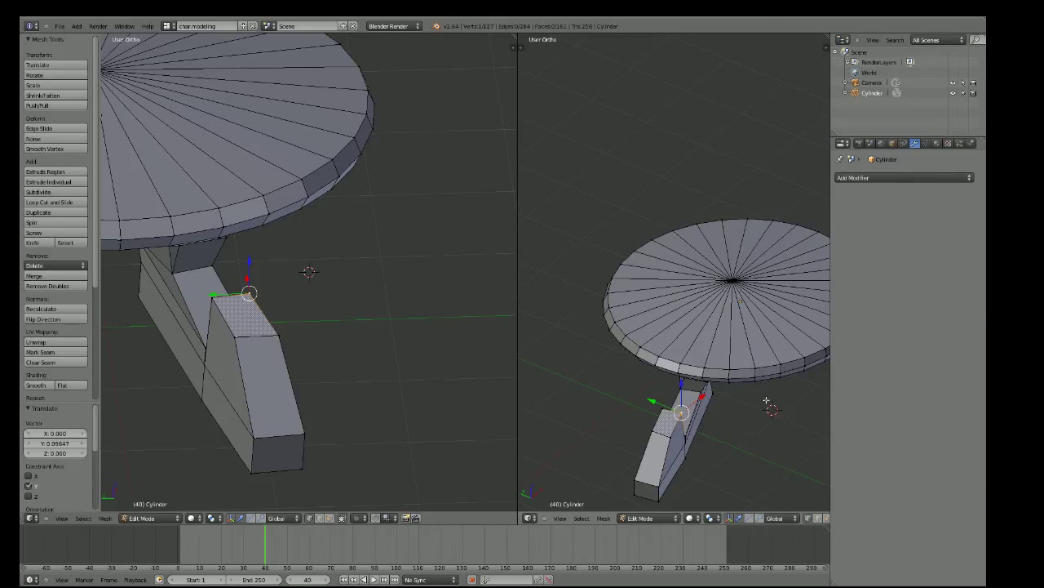
Lower the block end's bottom corner vertex slightly along Z
right_click(652, 430)
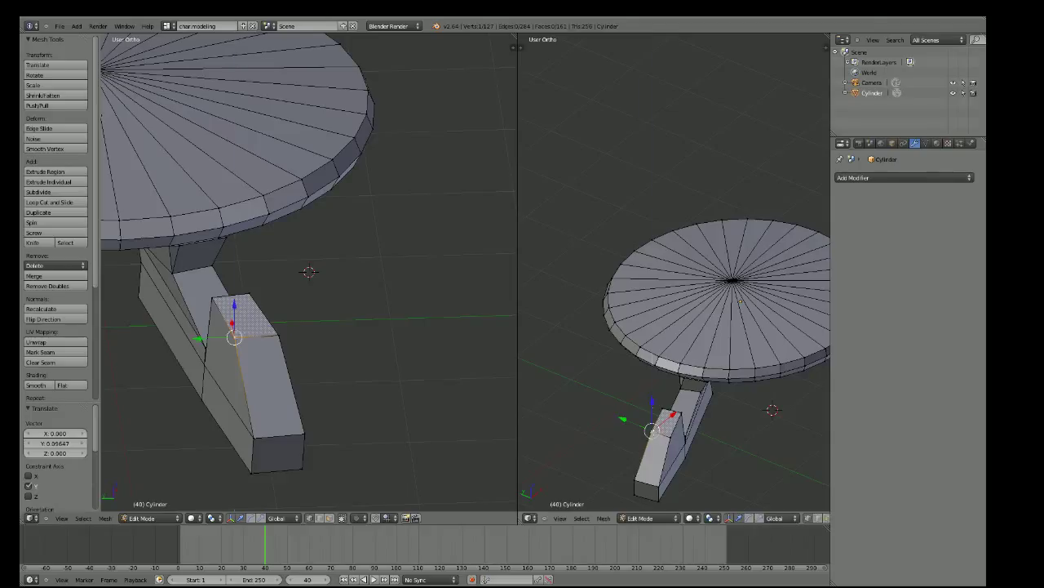
key(g)
key(z)
key(Return)
mouse_move(665, 445)
middle_down()
mouse_move(677, 392)
mouse_move(642, 415)
middle_up()
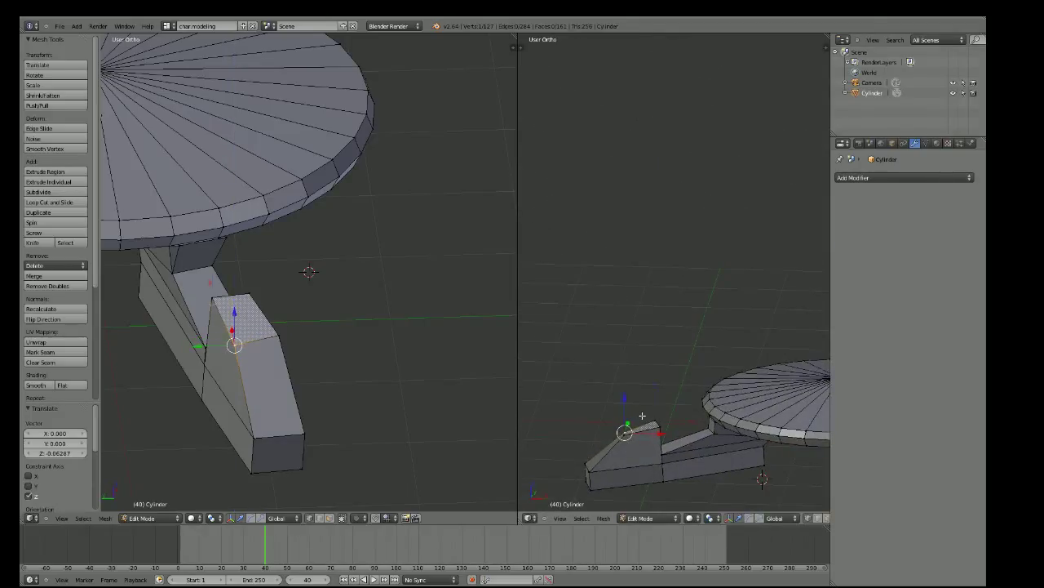
Adjust the block end's upper corner height along Z to form the sloped rear top
right_click(655, 420)
mouse_move(655, 420)
middle_down()
mouse_move(637, 345)
mouse_move(652, 354)
middle_up()
drag(656, 391, 658, 396)
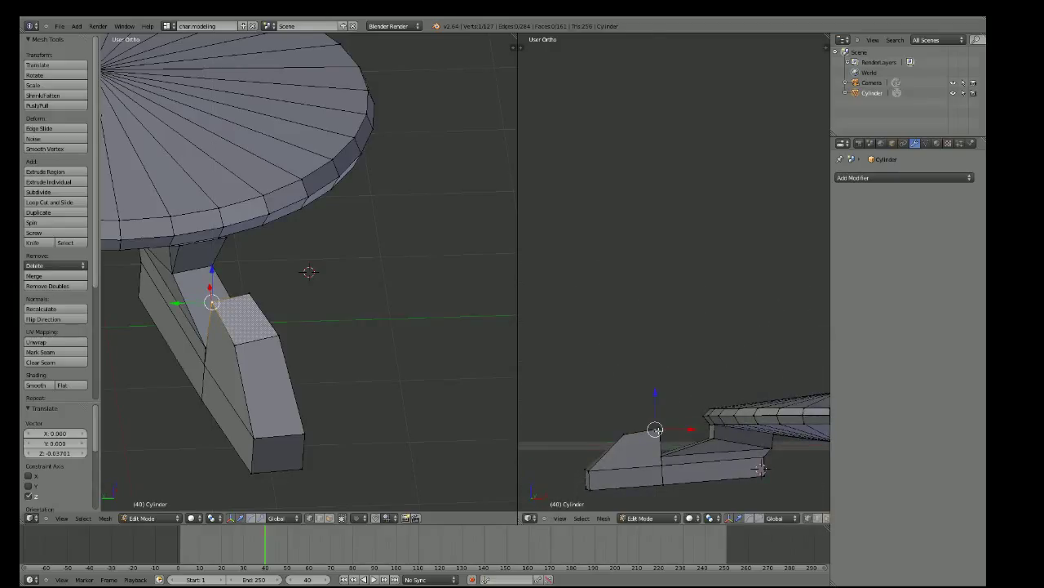
drag(656, 429, 656, 435)
middle_drag(656, 403, 706, 425)
drag(659, 390, 658, 390)
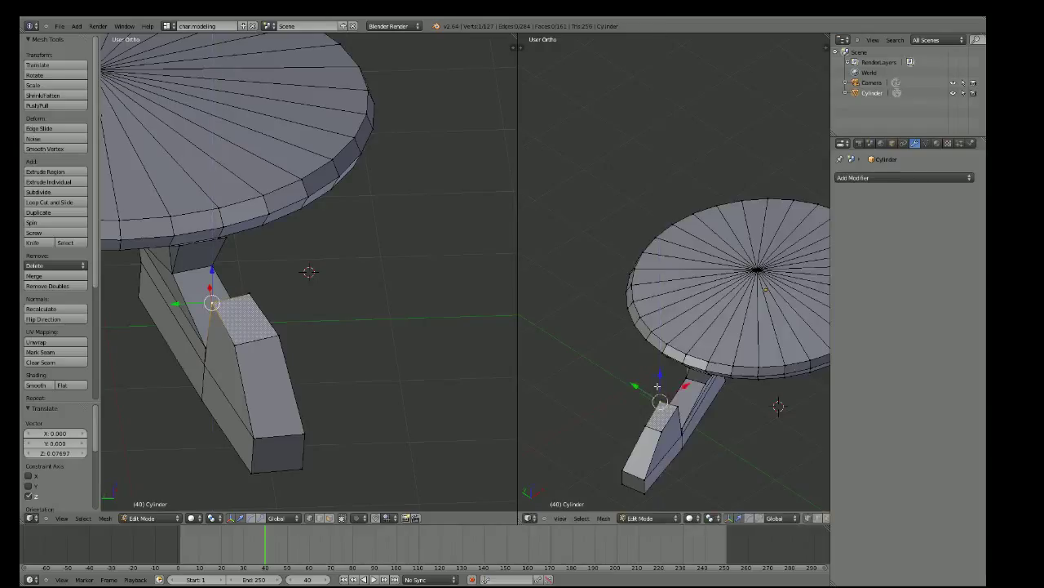
middle_drag(658, 391, 568, 364)
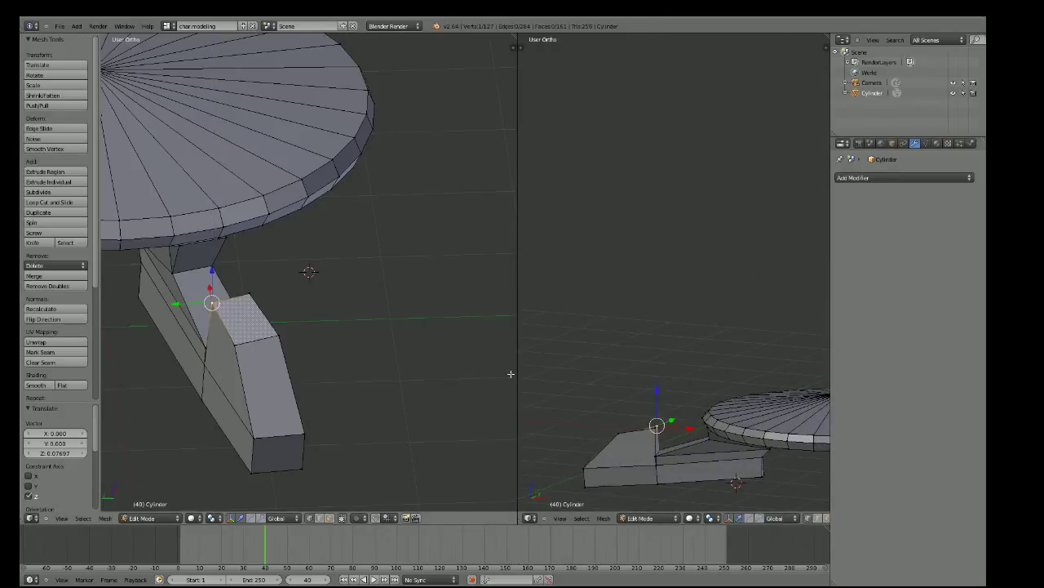
right_click(278, 336)
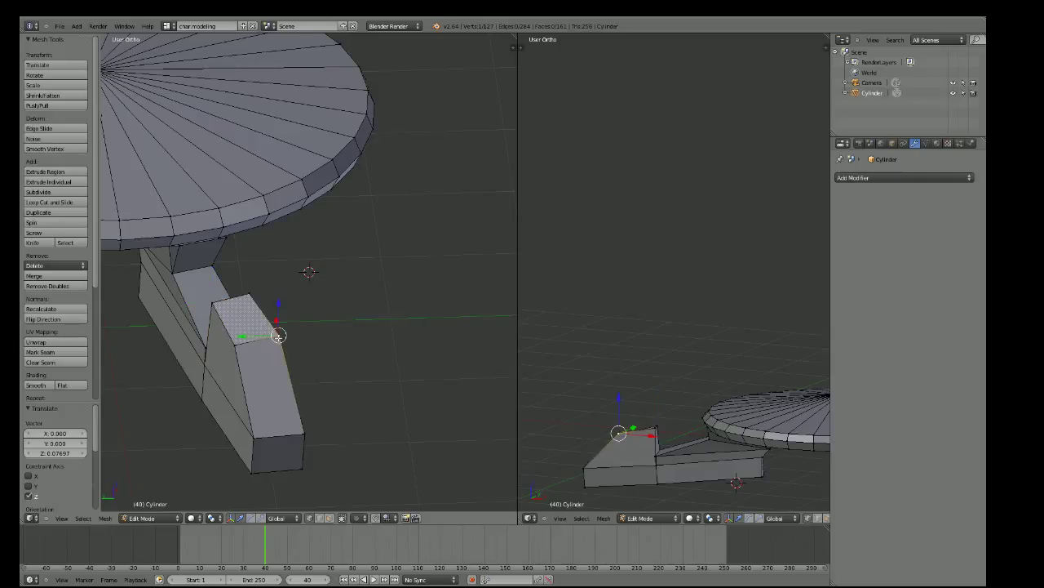
Check the neck against the front ortho reference, then drag its top vertex up to the saucer rim
key(KP_1)
key(KP_5)
scroll(311, 326, up, 3)
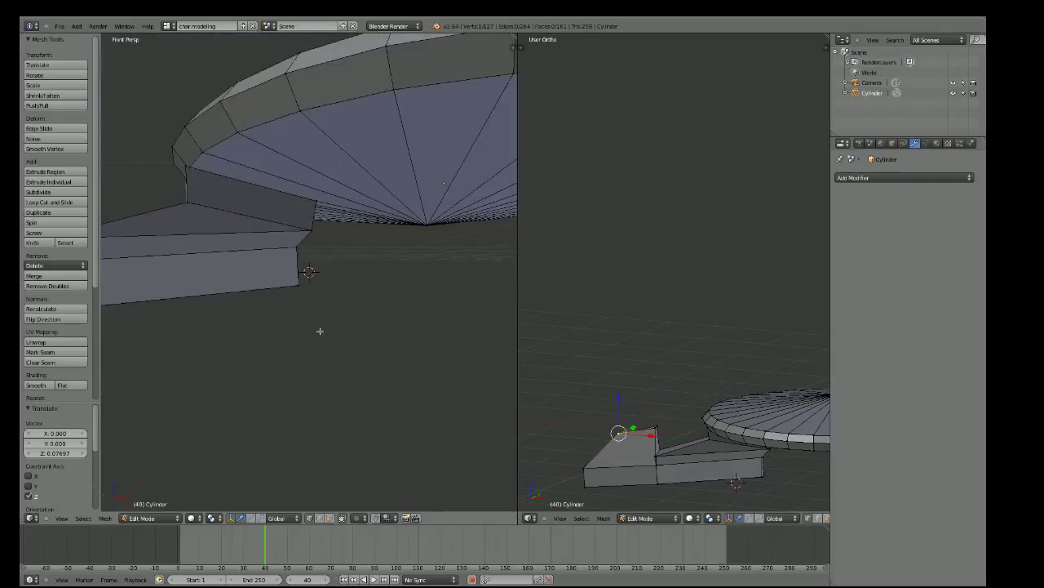
scroll(290, 323, down, 5)
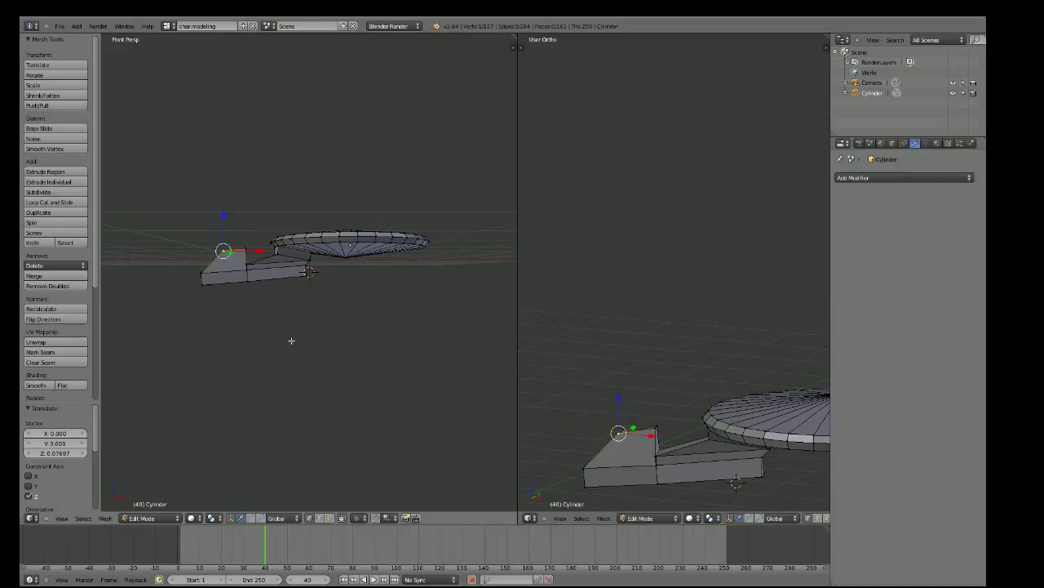
key(KP_5)
scroll(291, 341, up, 2)
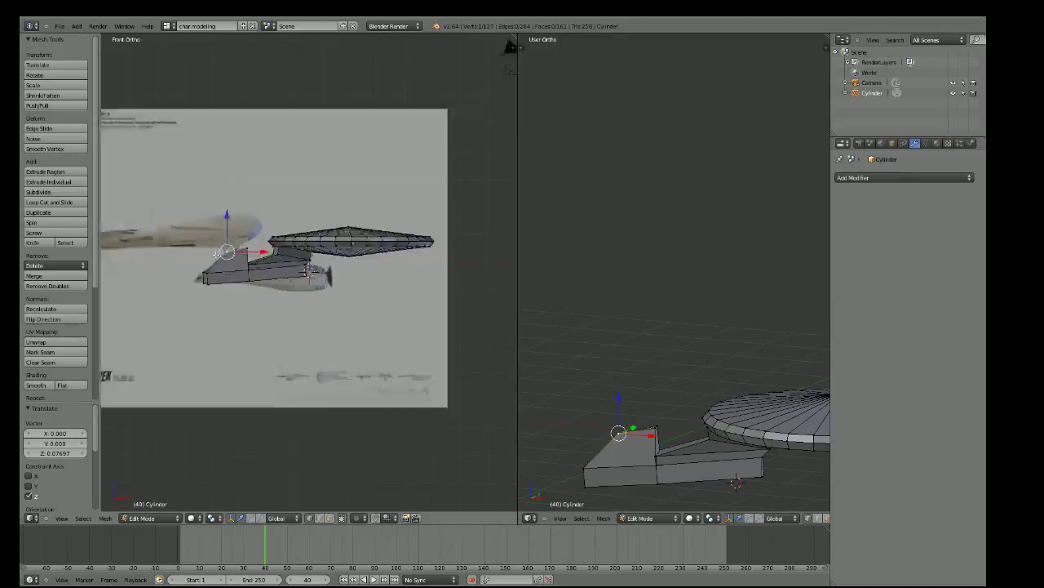
scroll(227, 253, up, 5)
scroll(226, 253, down, 2)
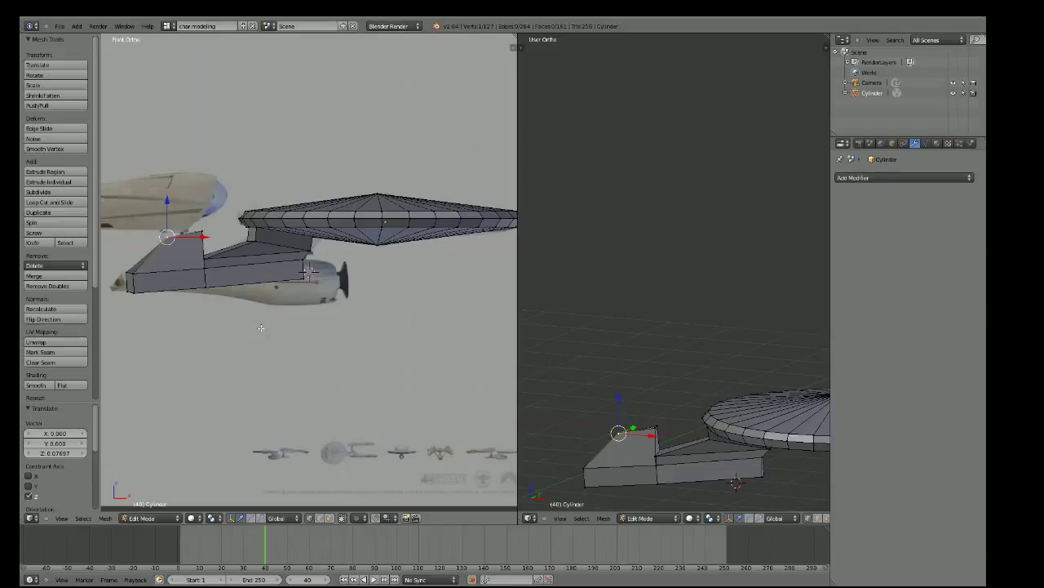
middle_drag(260, 327, 279, 223)
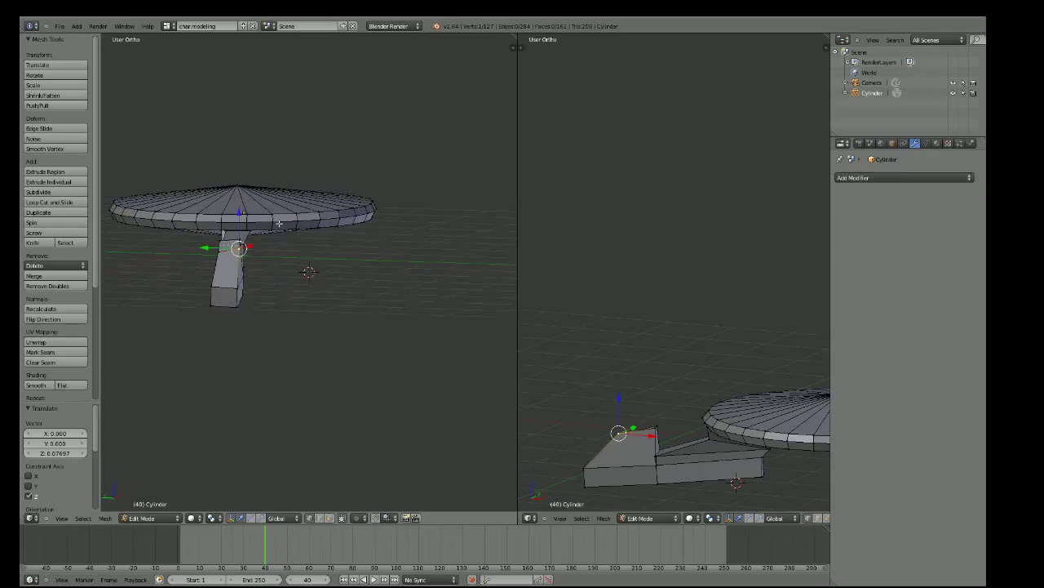
drag(238, 247, 226, 231)
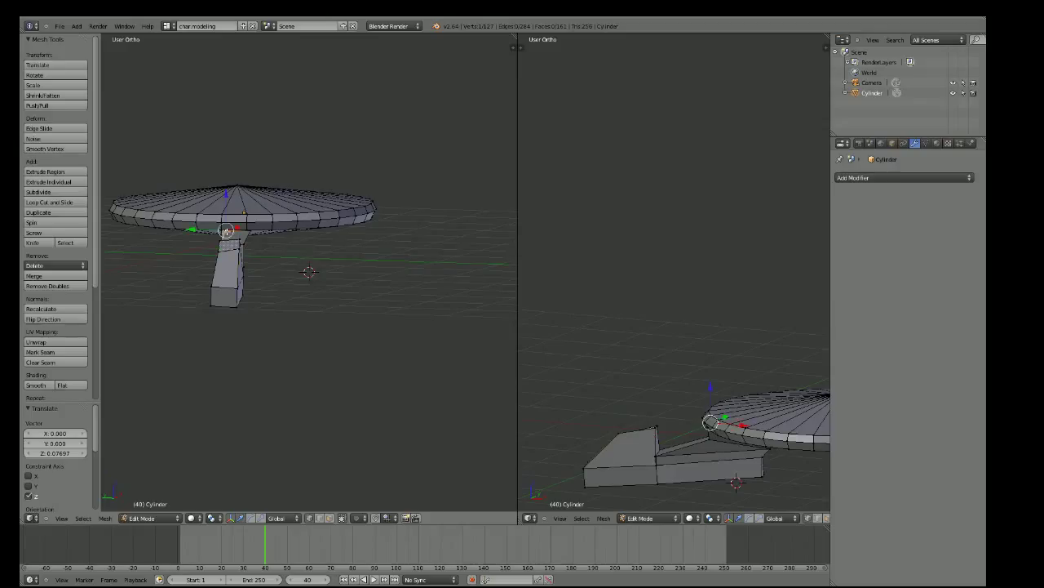
Seat the neck's top vertex against the saucer underside and zoom in on the hull block edge
key(g)
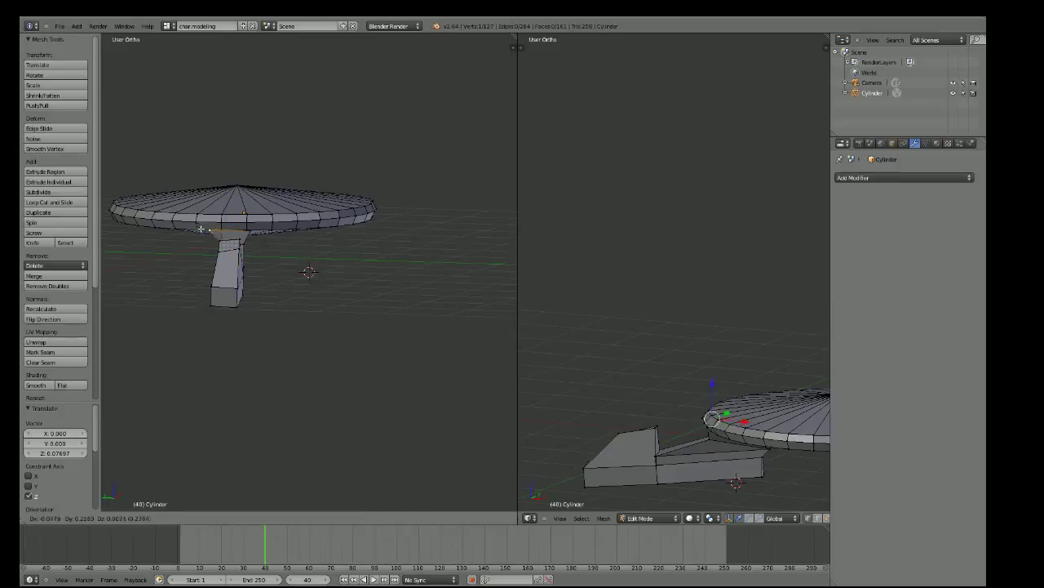
click(208, 230)
mouse_move(208, 230)
middle_down()
mouse_move(295, 160)
mouse_move(278, 196)
middle_up()
scroll(295, 160, up, 3)
scroll(275, 199, up, 3)
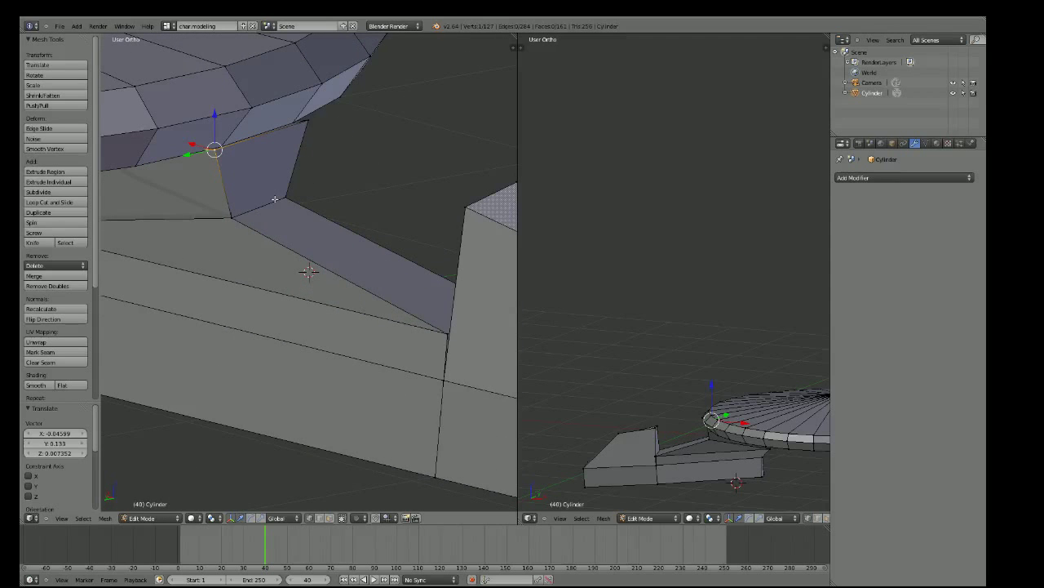
scroll(275, 199, down, 2)
scroll(261, 194, down, 2)
scroll(266, 198, down, 2)
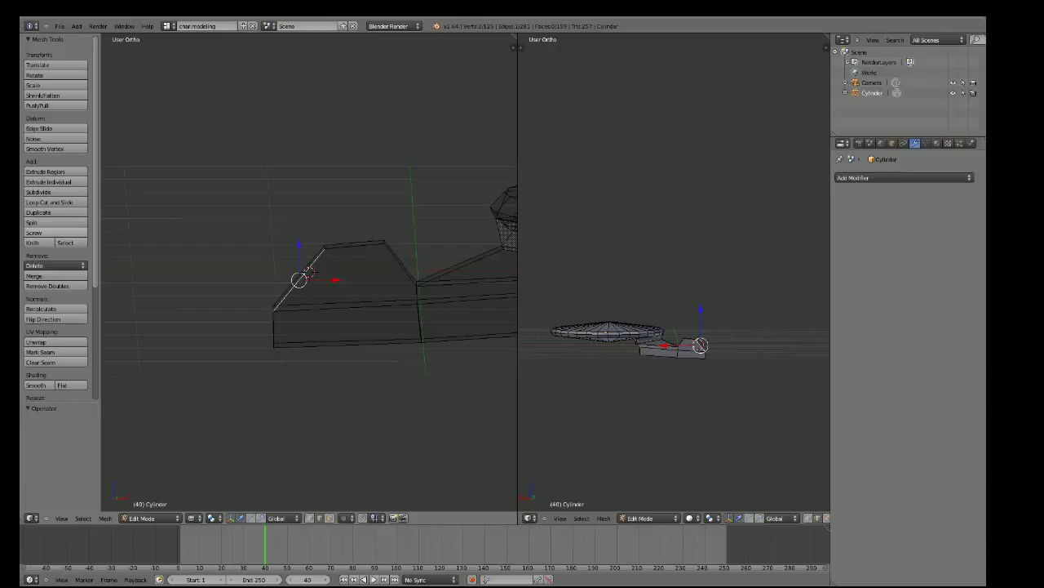
scroll(309, 271, up, 2)
scroll(308, 271, up, 3)
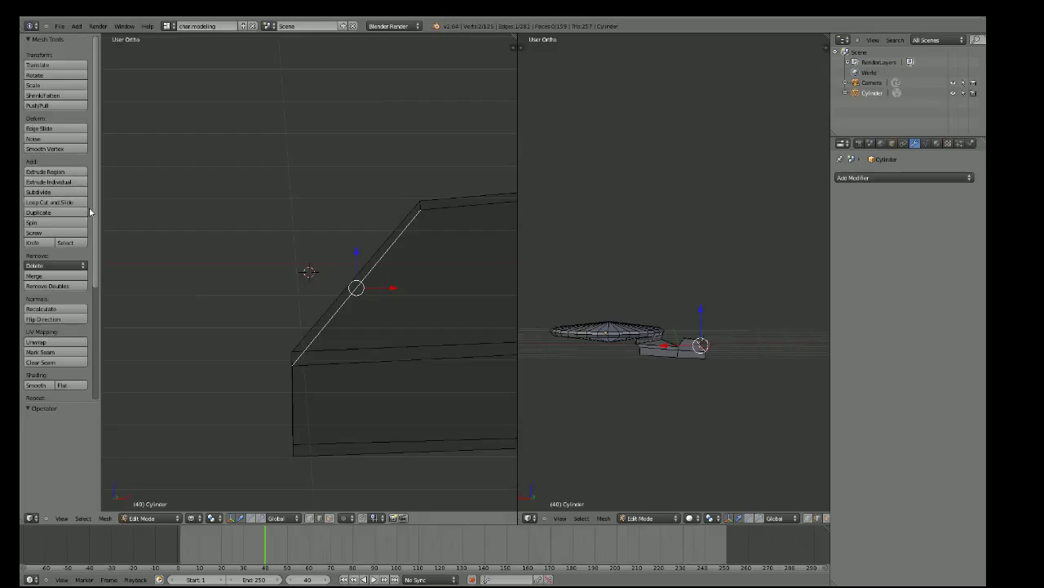
scroll(82, 245, down, 3)
scroll(105, 278, down, 2)
scroll(106, 302, down, 1)
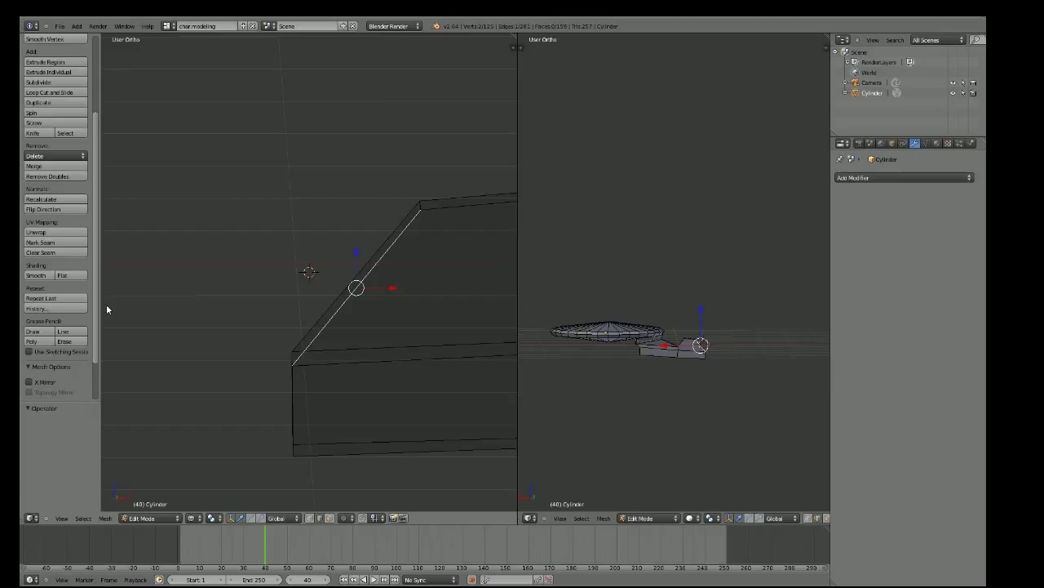
scroll(105, 285, up, 2)
scroll(103, 261, up, 2)
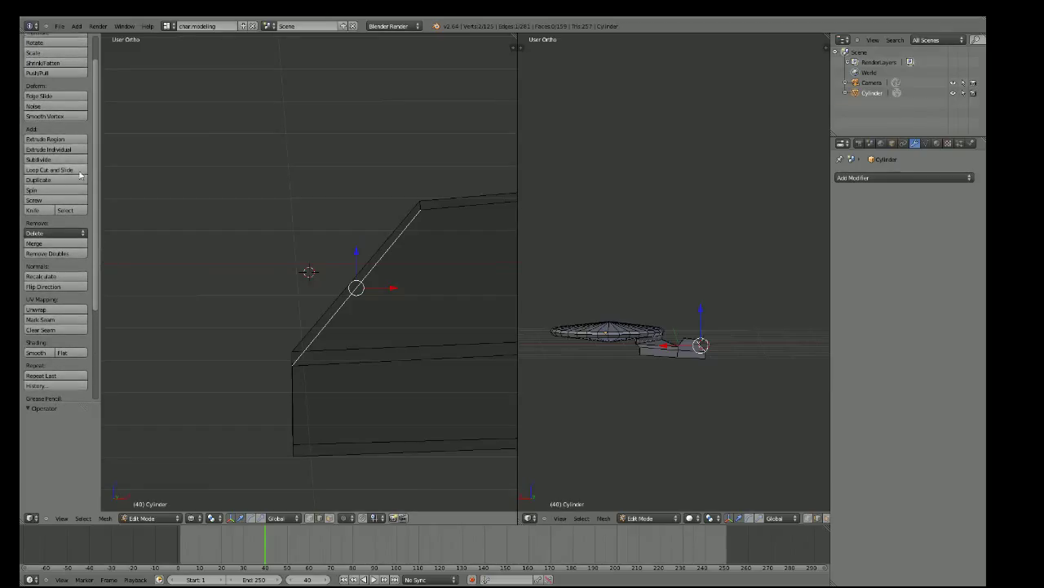
Add an edge loop across the neck and push the new edge outward along X
click(49, 169)
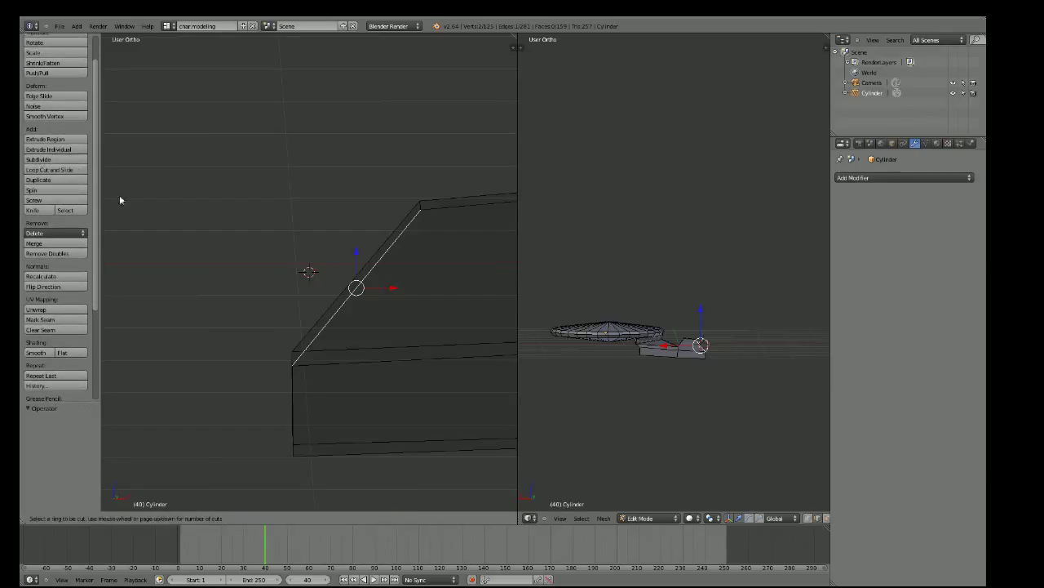
click(358, 285)
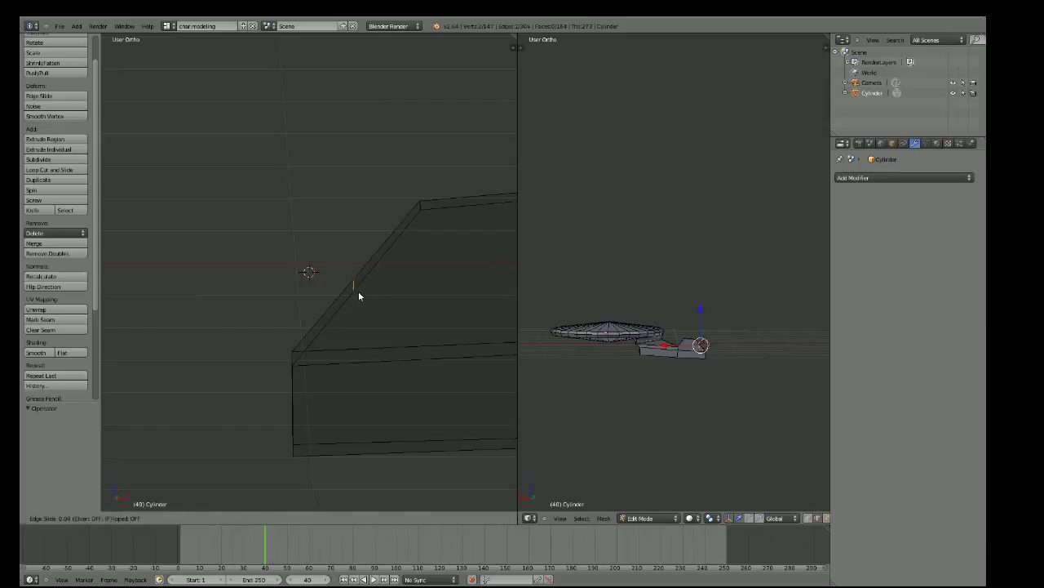
click(358, 291)
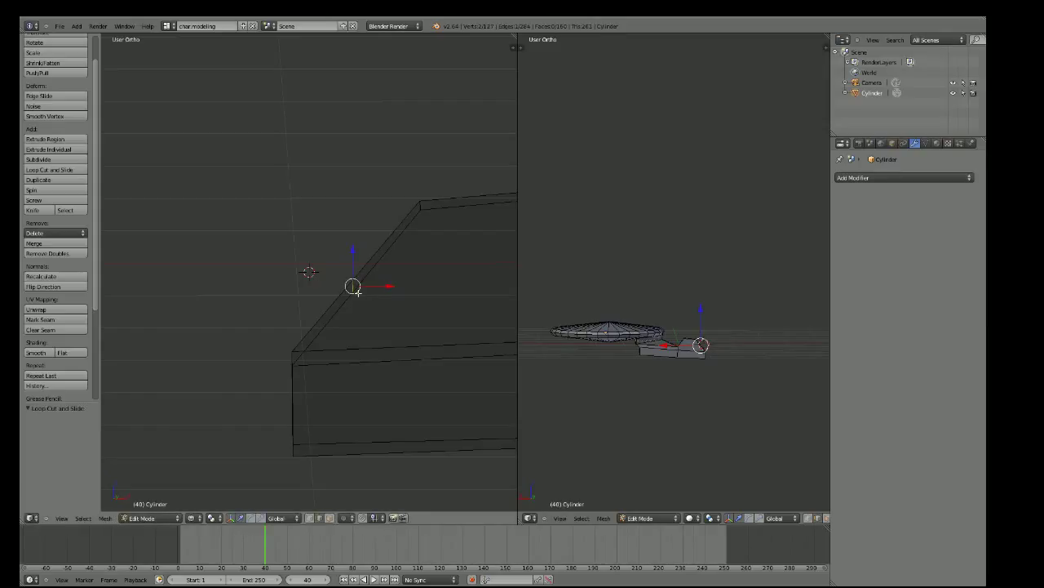
drag(385, 286, 413, 295)
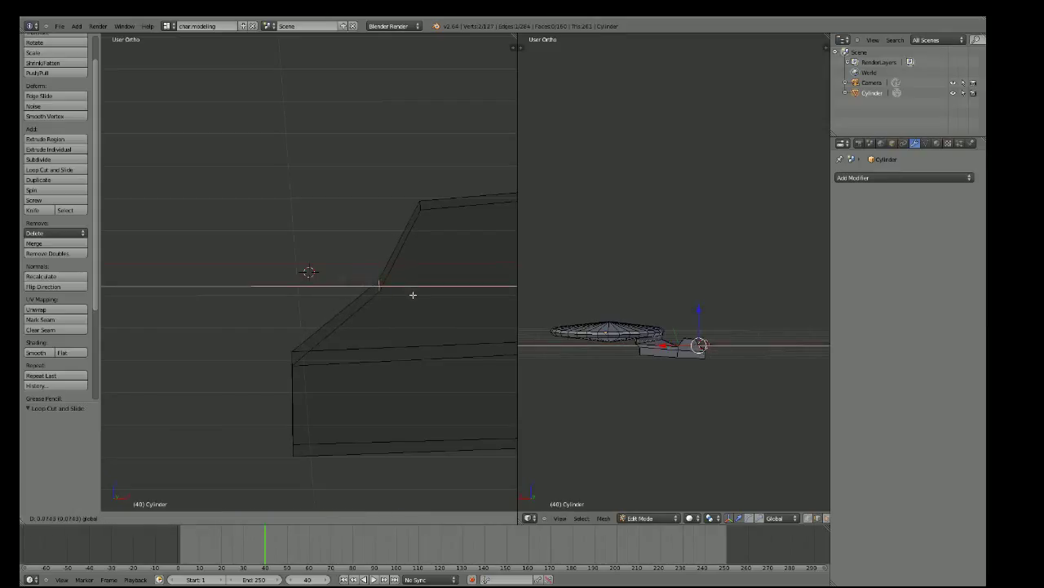
click(413, 295)
Raise the new vertex along Z, smooth it into the neck curve, then lower it again
key(g)
key(z)
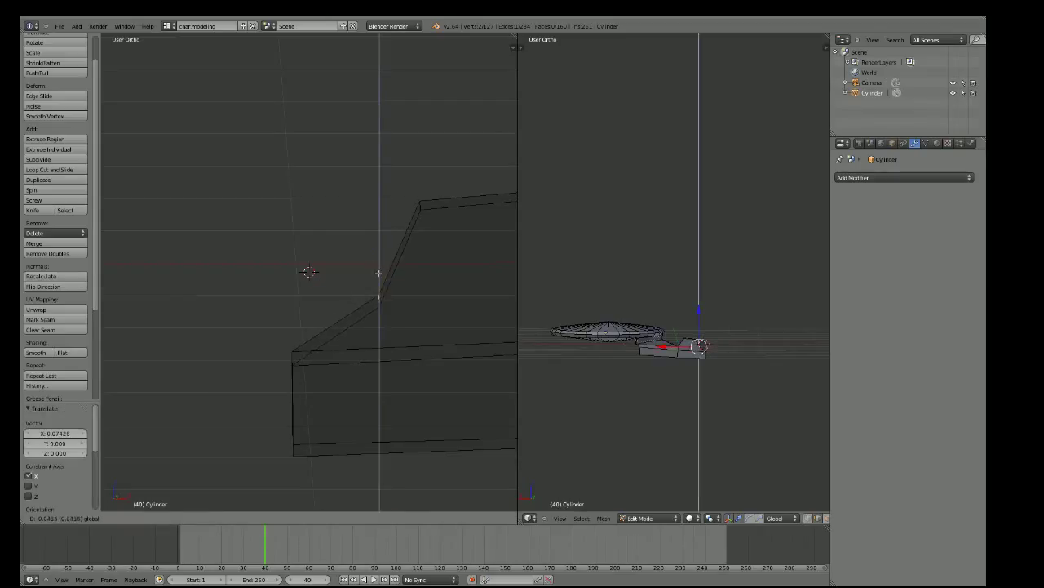
click(376, 262)
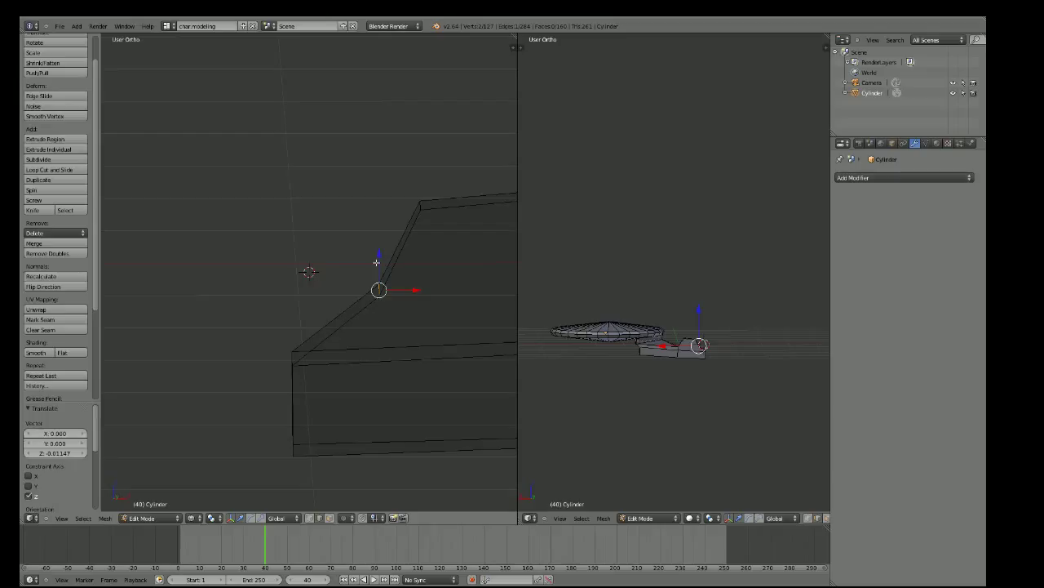
click(45, 116)
scroll(435, 353, up, 2)
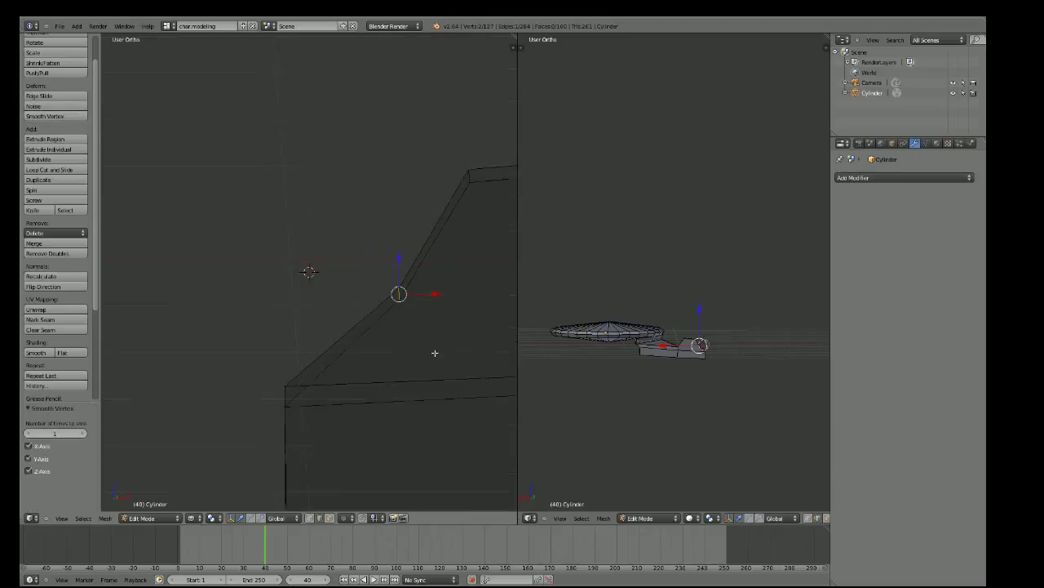
key(g)
key(z)
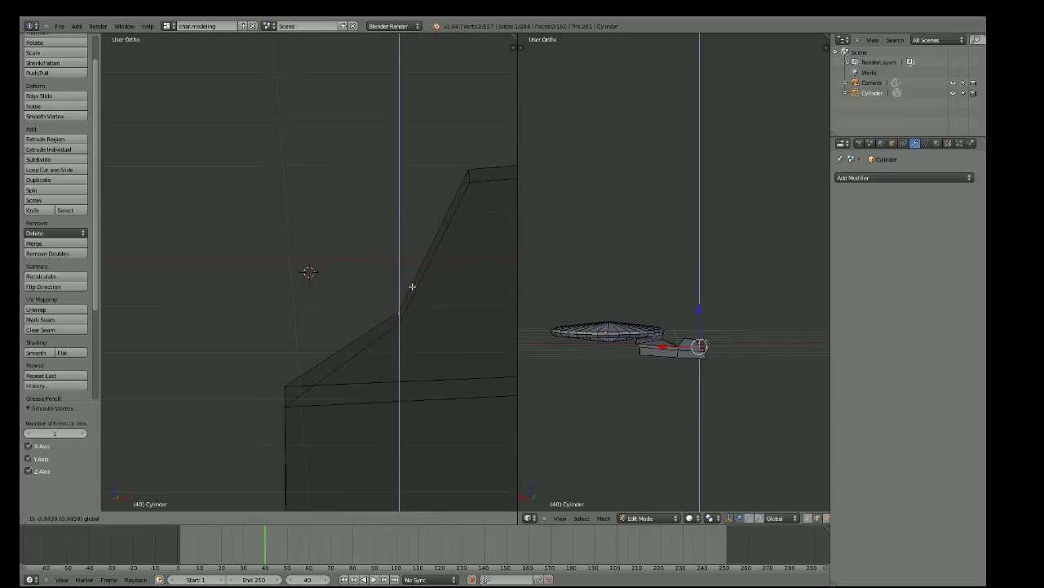
click(405, 270)
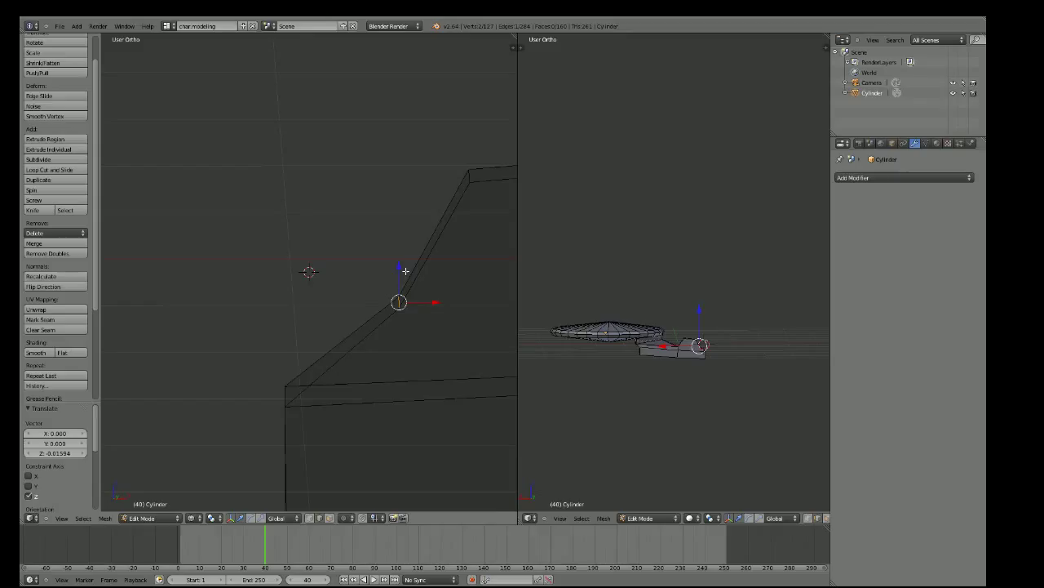
In front view, adjust the vertex vertically to match the reference outline
key(KP_1)
scroll(440, 272, down, 3)
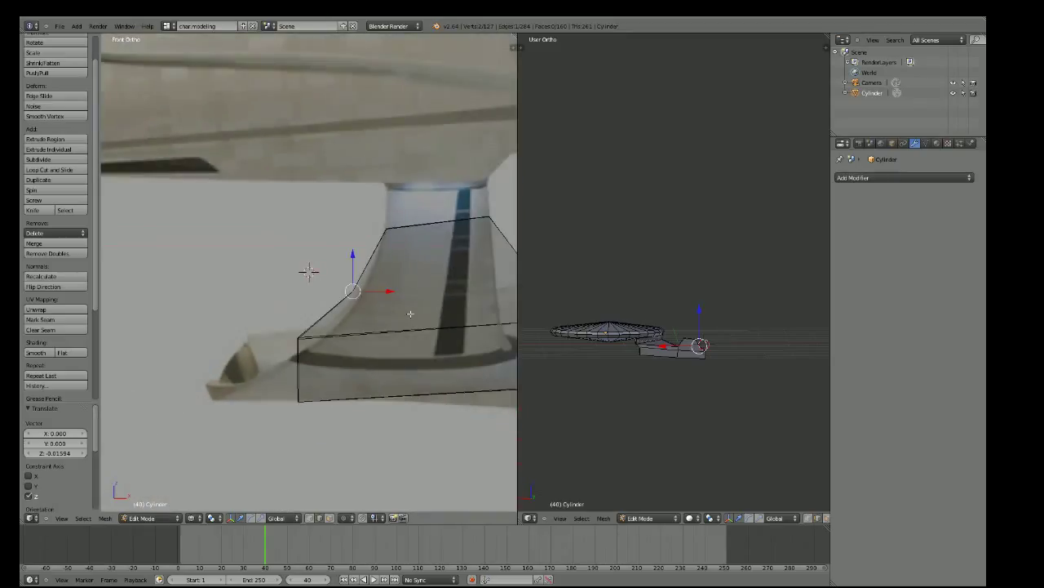
scroll(410, 313, up, 2)
key(g)
key(z)
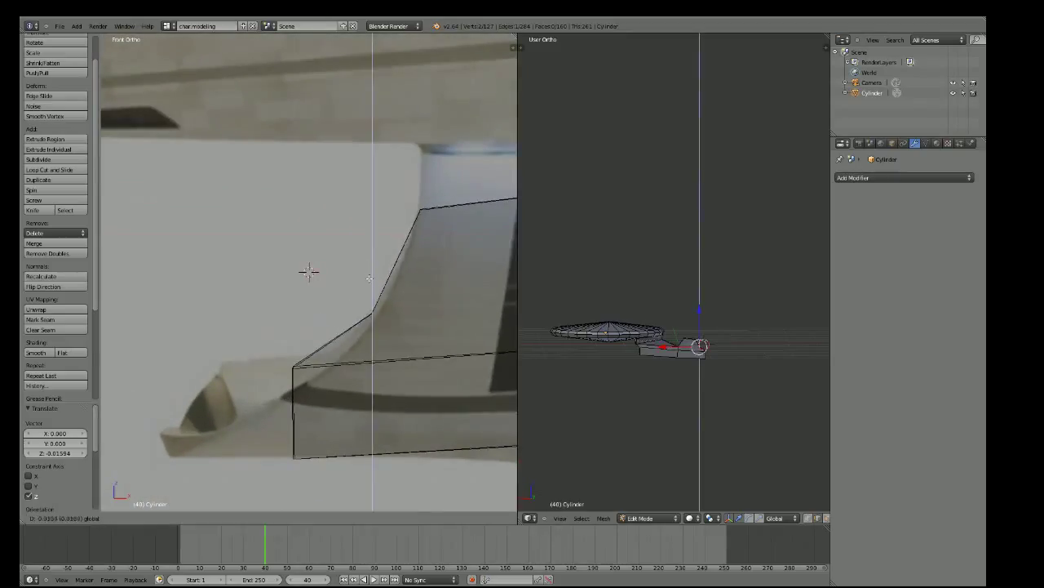
click(369, 276)
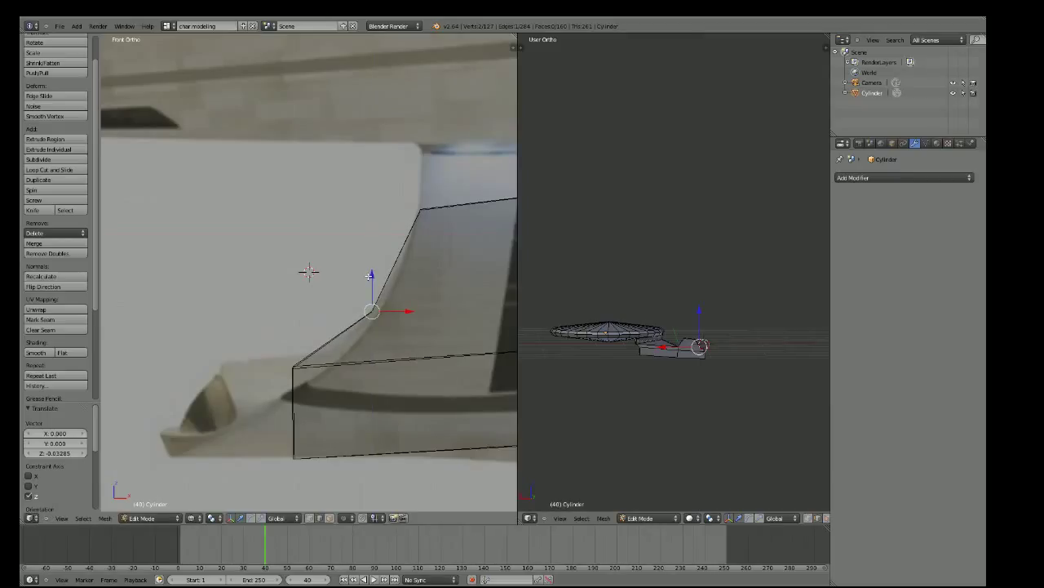
Lower the neck's bottom corner vertex to match the reference and pick the hull block's front edge
right_click(292, 367)
scroll(313, 393, up, 3)
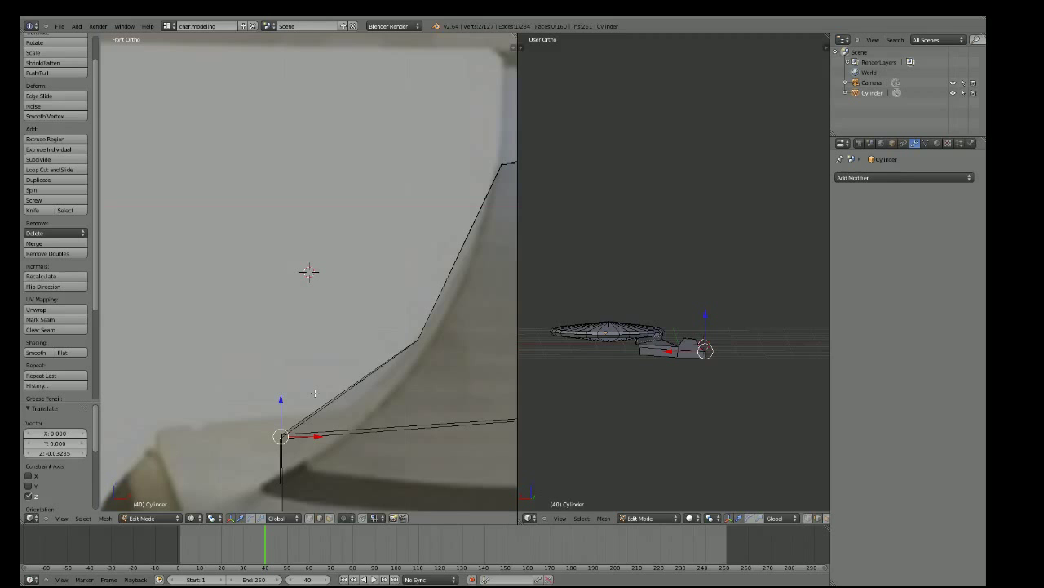
drag(280, 401, 281, 441)
mouse_move(281, 441)
middle_down()
mouse_move(348, 415)
mouse_move(387, 378)
middle_up()
shift+right_click(355, 373)
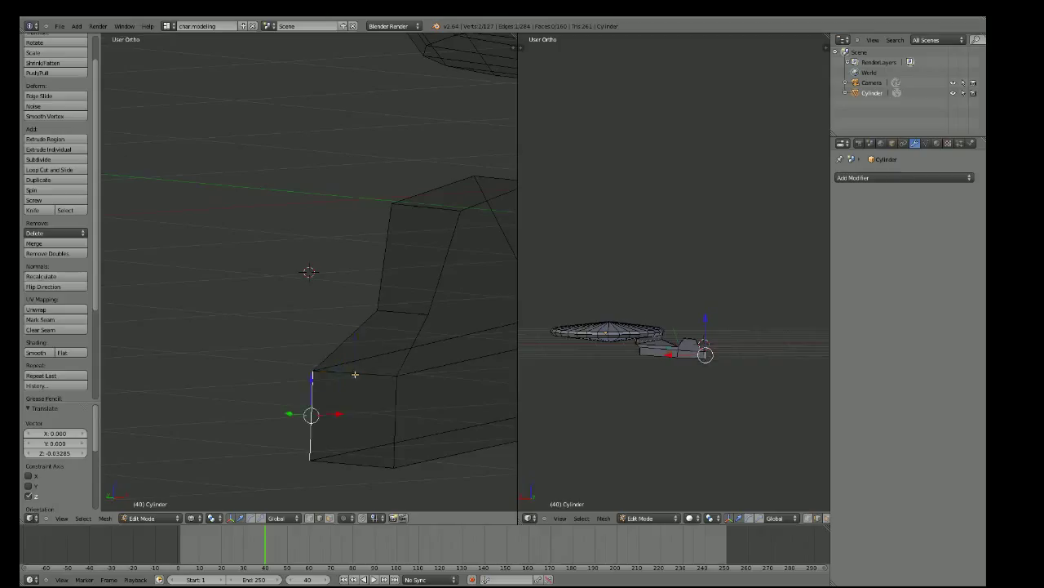
Align the hull block's front edge to the reference: -0.05443 along Z, 0.00238 along X
key(g)
key(z)
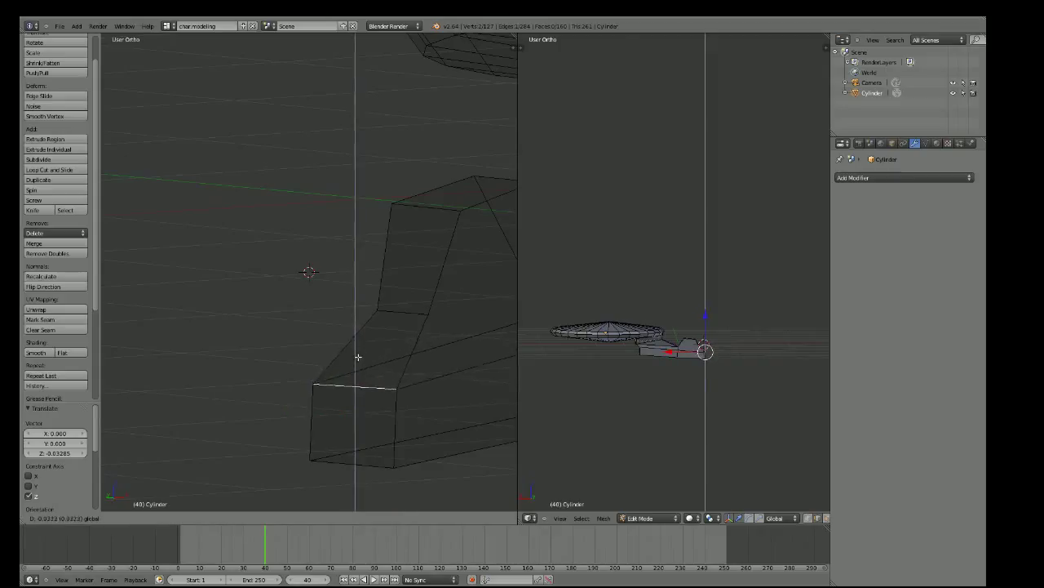
click(357, 359)
mouse_move(358, 361)
middle_down()
mouse_move(283, 367)
mouse_move(293, 375)
middle_up()
key(KP_1)
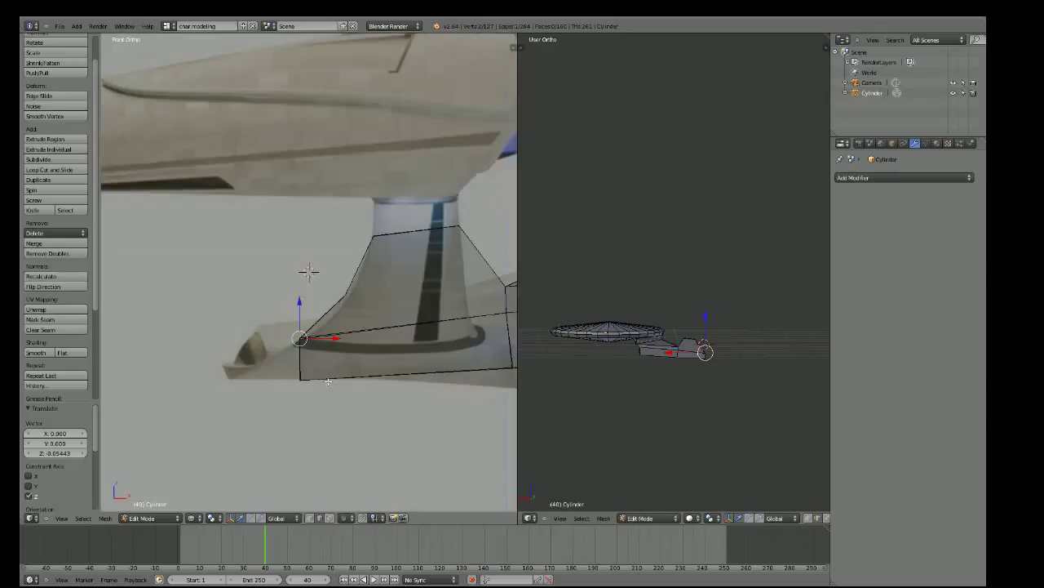
scroll(327, 381, up, 1)
scroll(270, 335, up, 3)
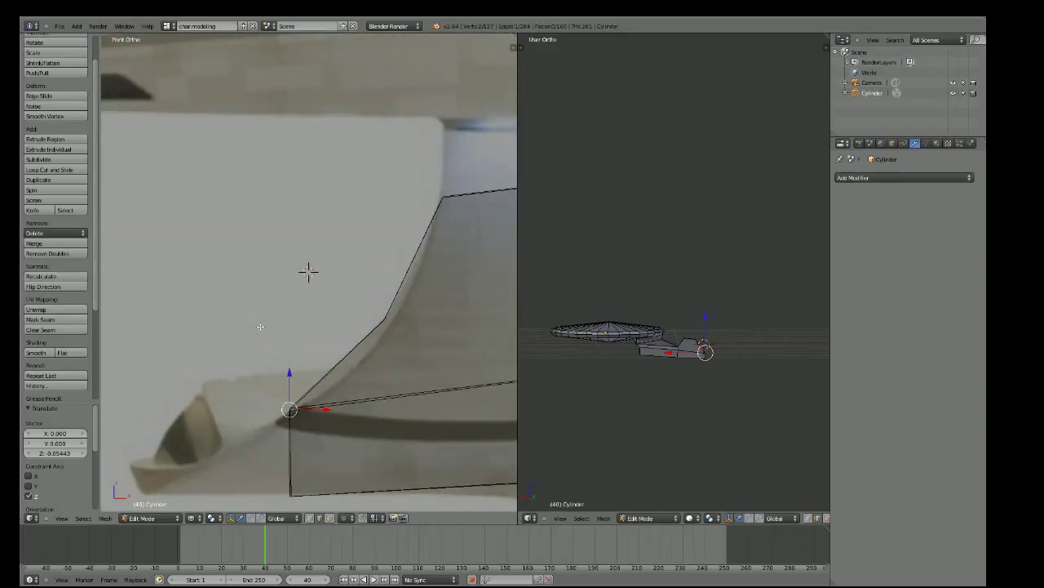
shift+right_click(289, 494)
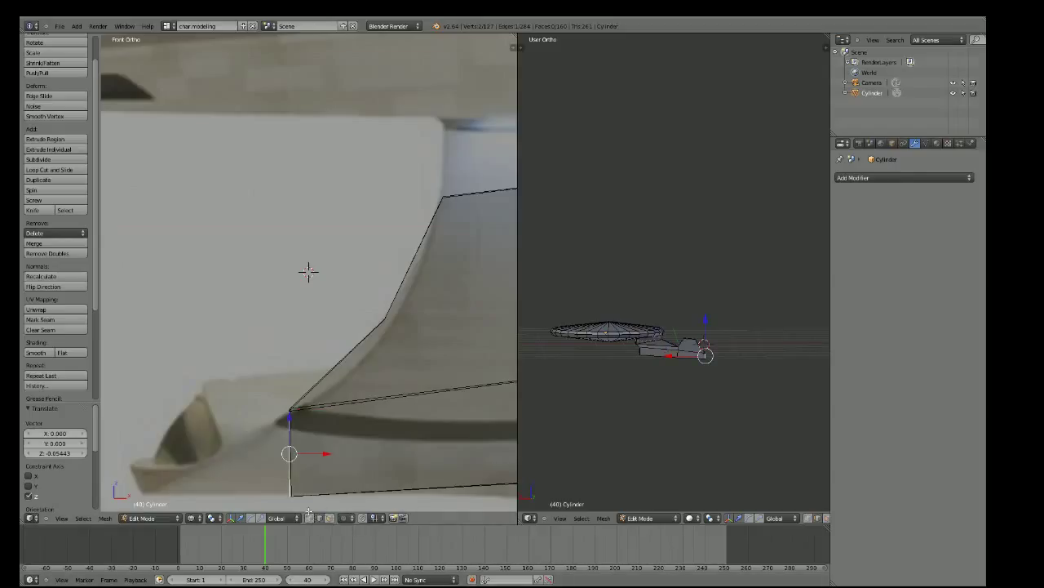
key(g)
key(x)
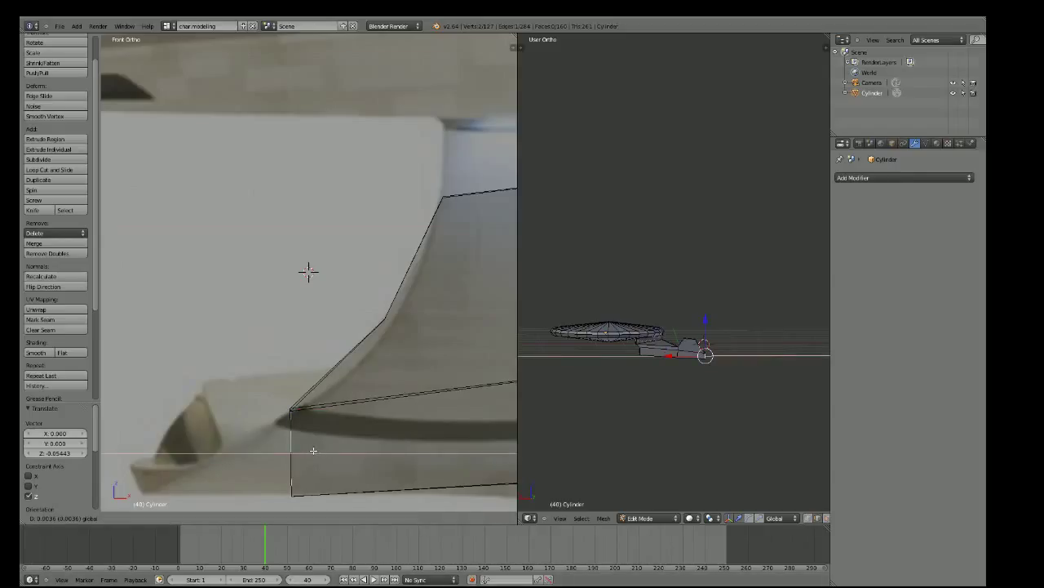
click(313, 450)
In face select mode, extrude the hull's lower front face forward as a new section
middle_drag(313, 450, 337, 443)
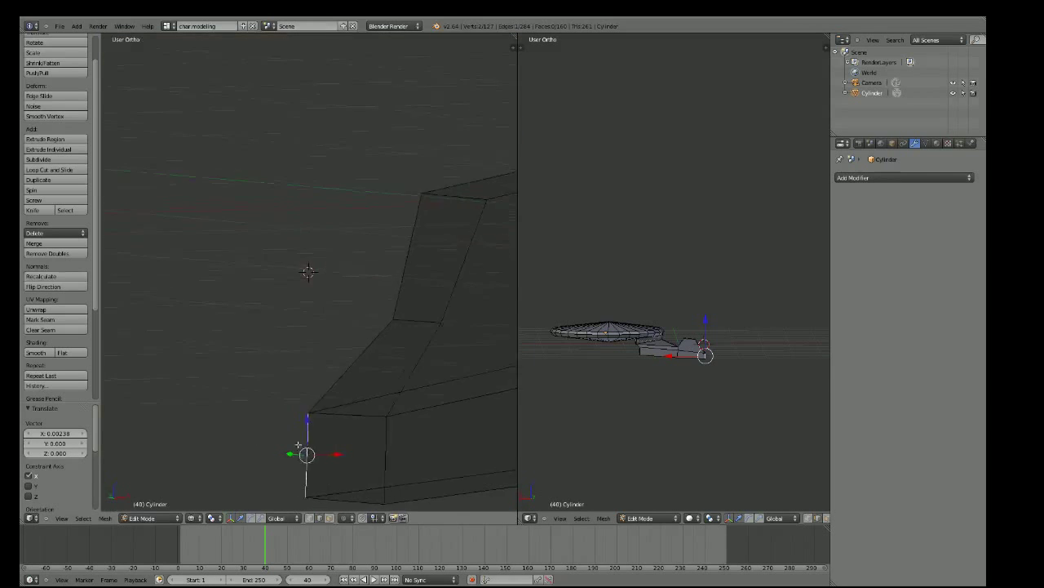
click(310, 517)
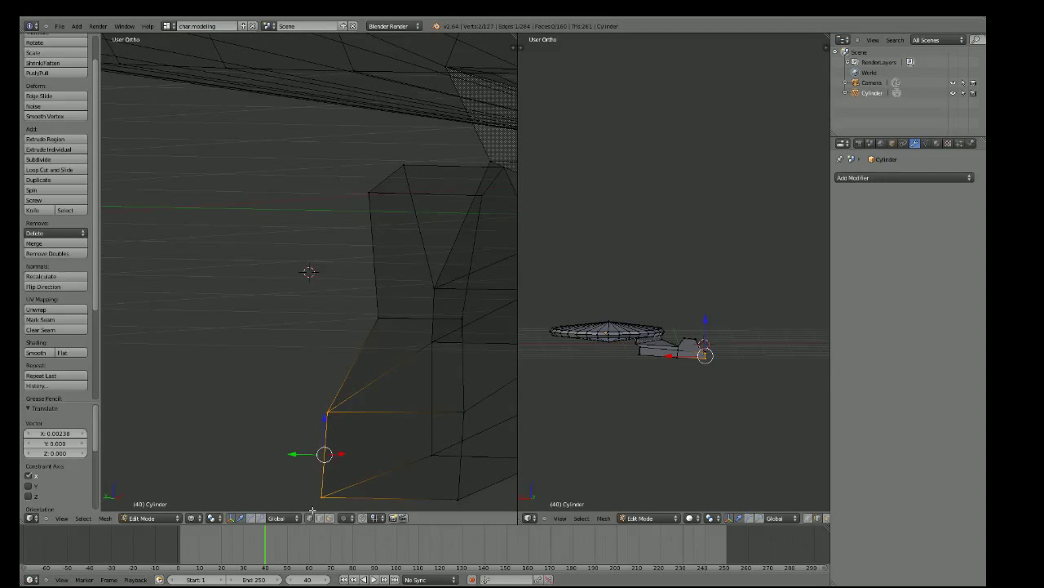
click(329, 517)
right_click(385, 454)
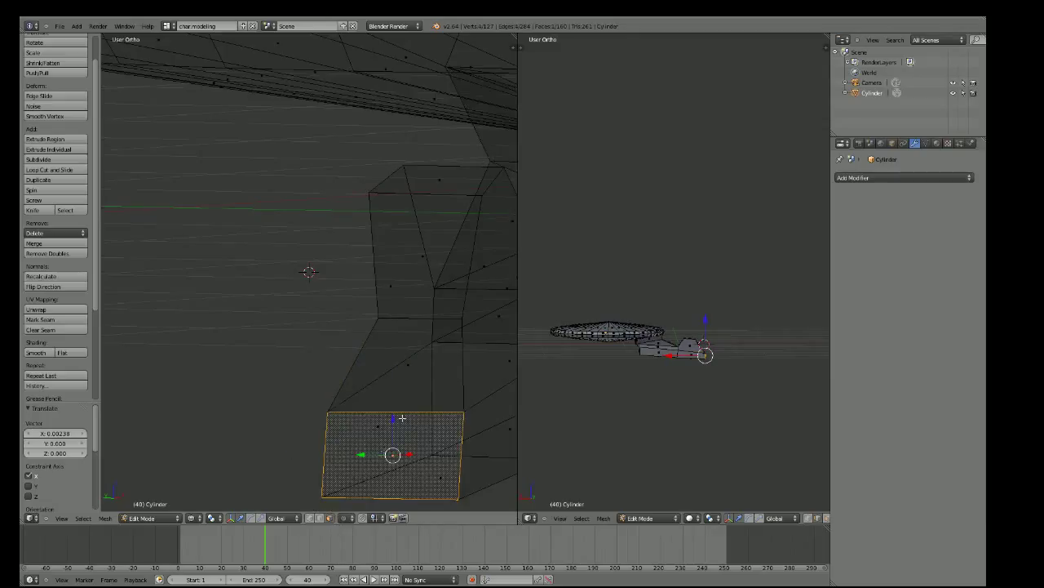
middle_drag(401, 418, 320, 420)
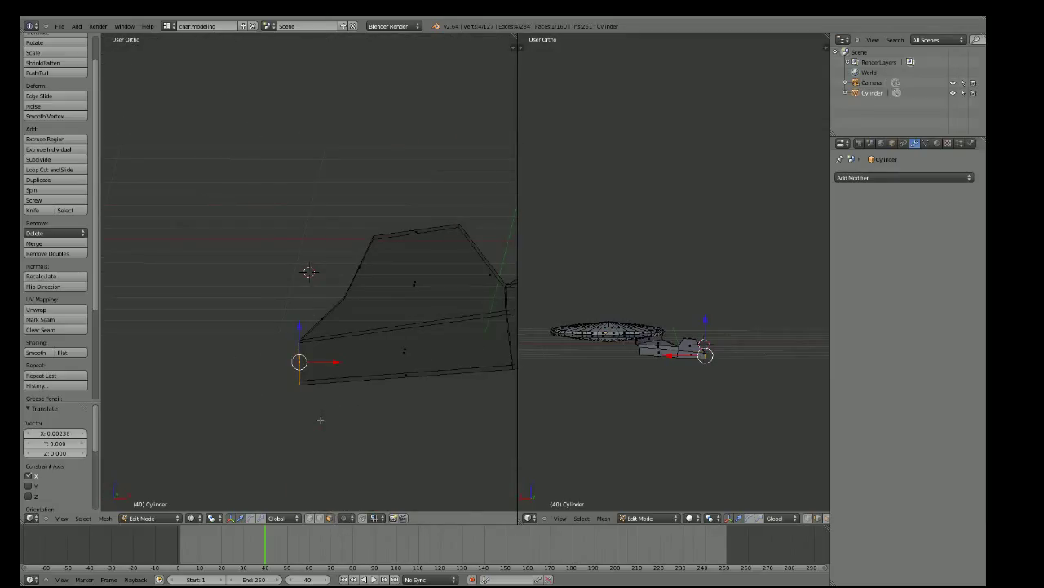
key(e)
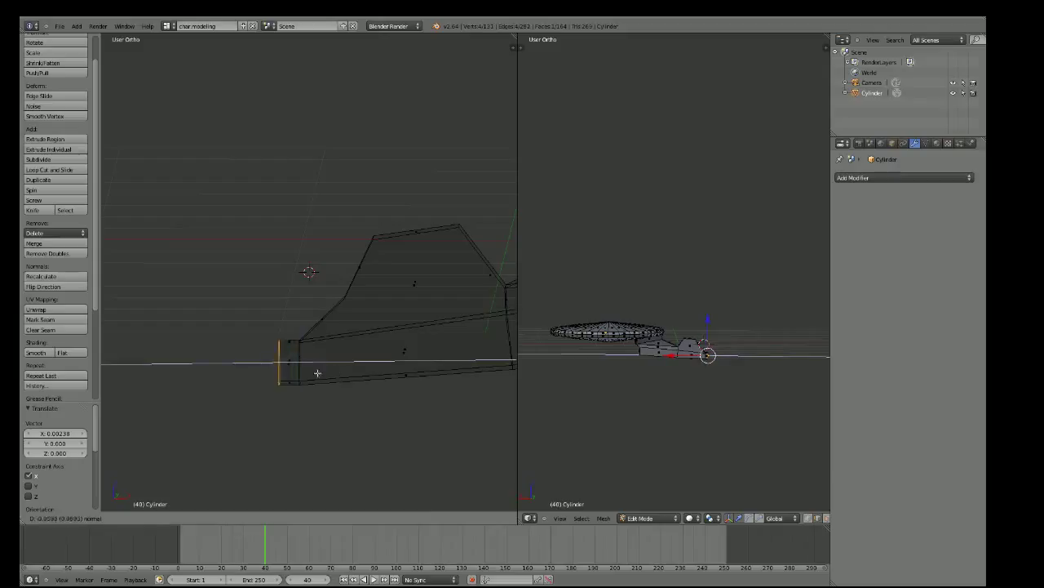
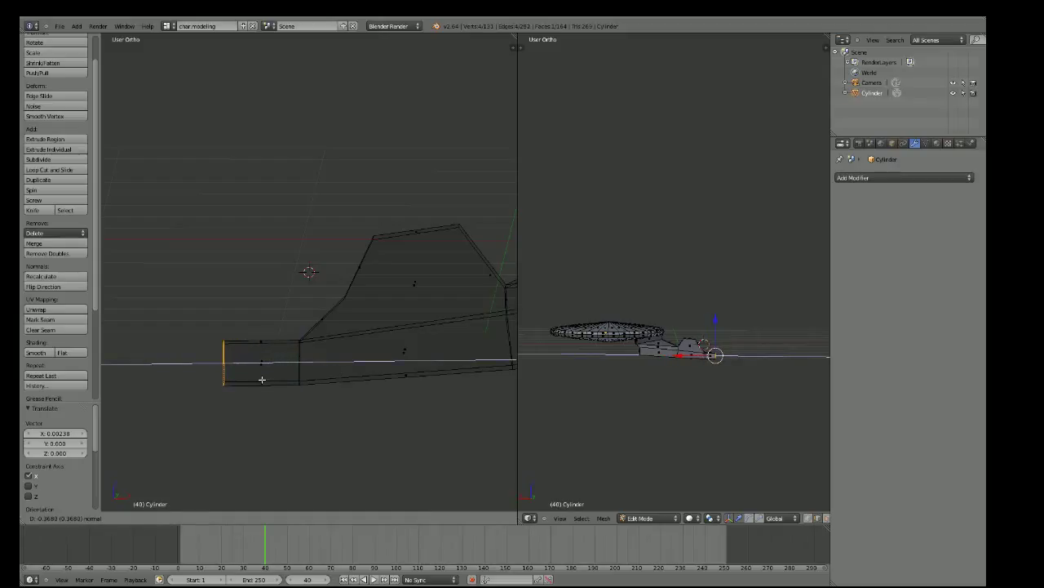
Confirm the extruded tip and switch to the front reference view in vertex select mode
click(264, 379)
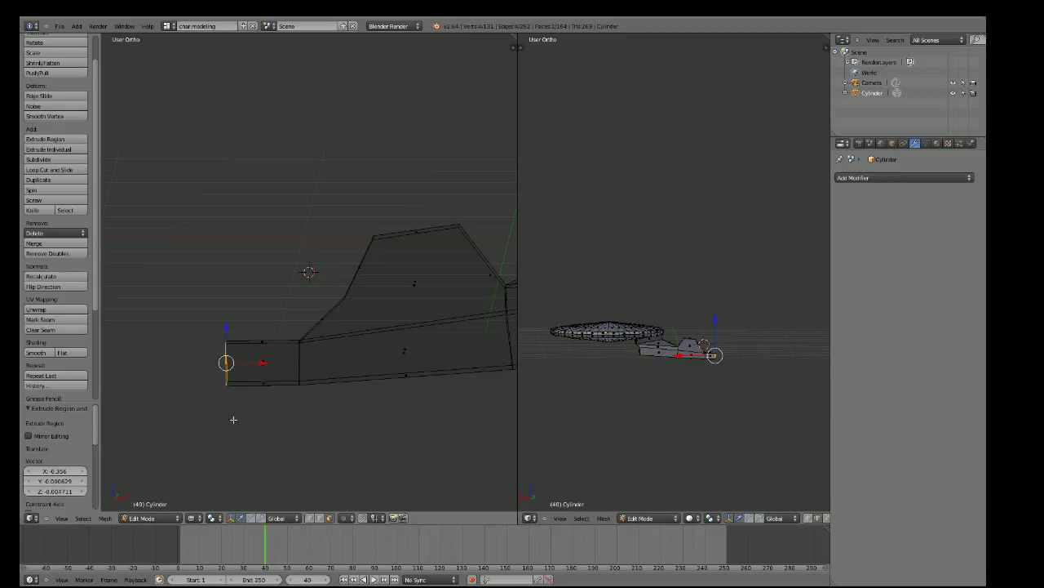
mouse_move(233, 419)
middle_down()
mouse_move(305, 454)
mouse_move(259, 436)
middle_up()
key(KP_1)
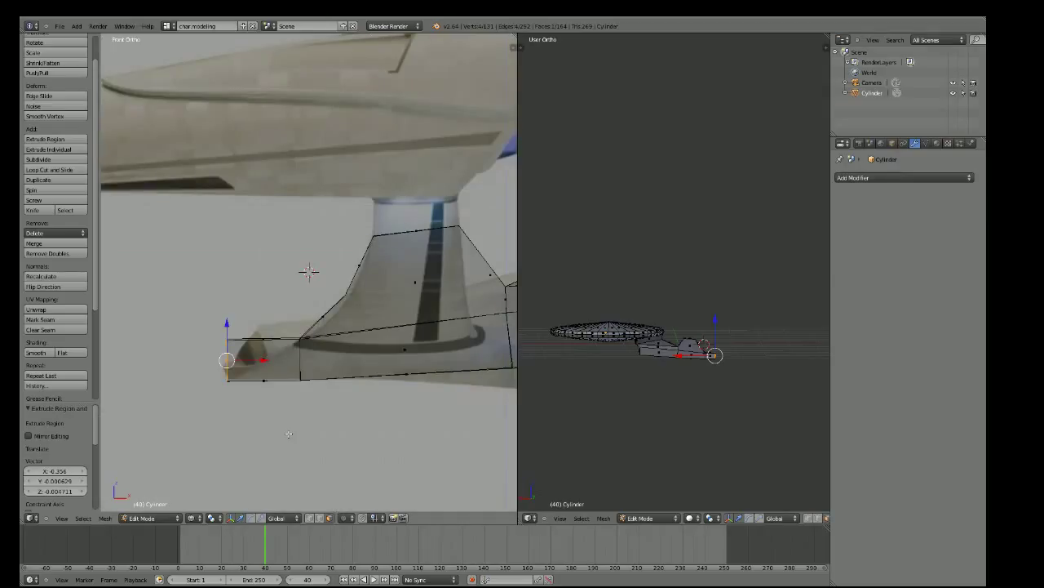
scroll(288, 433, up, 4)
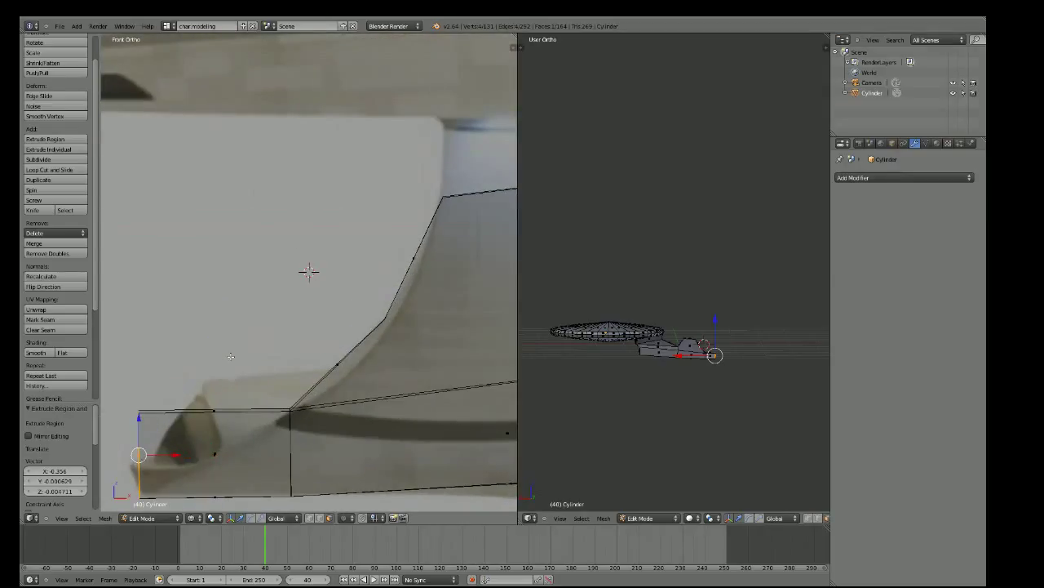
click(310, 517)
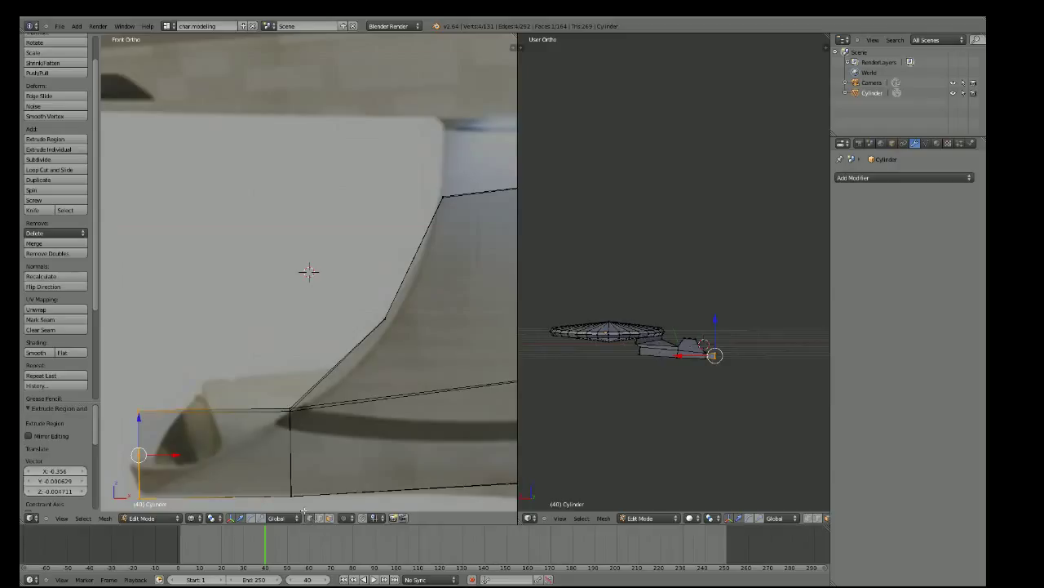
Raise the tip's top corner vertex and lower the vertex where the tip meets the neck
right_click(138, 413)
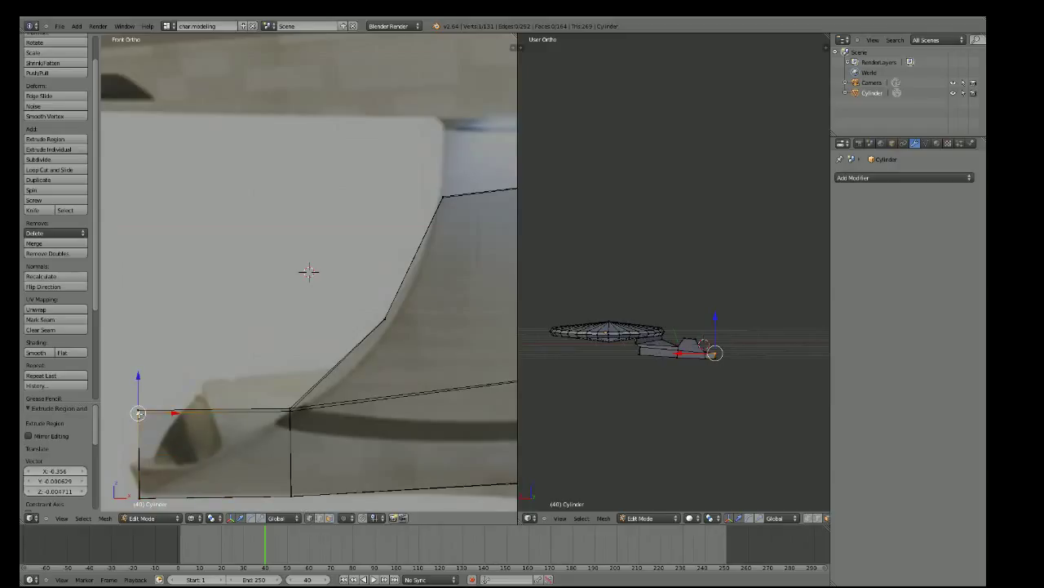
drag(138, 413, 139, 377)
right_click(290, 408)
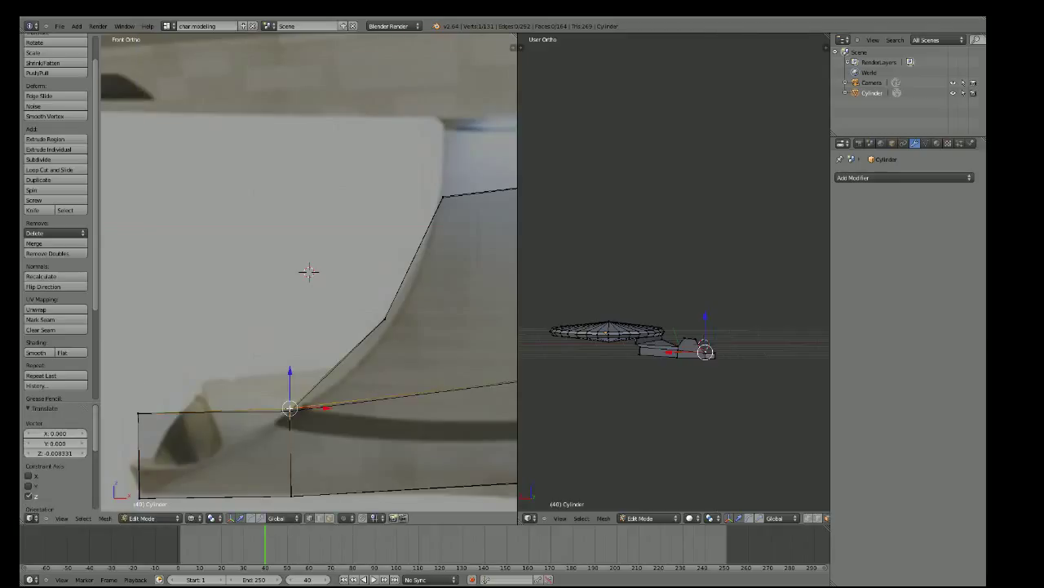
drag(289, 372, 290, 374)
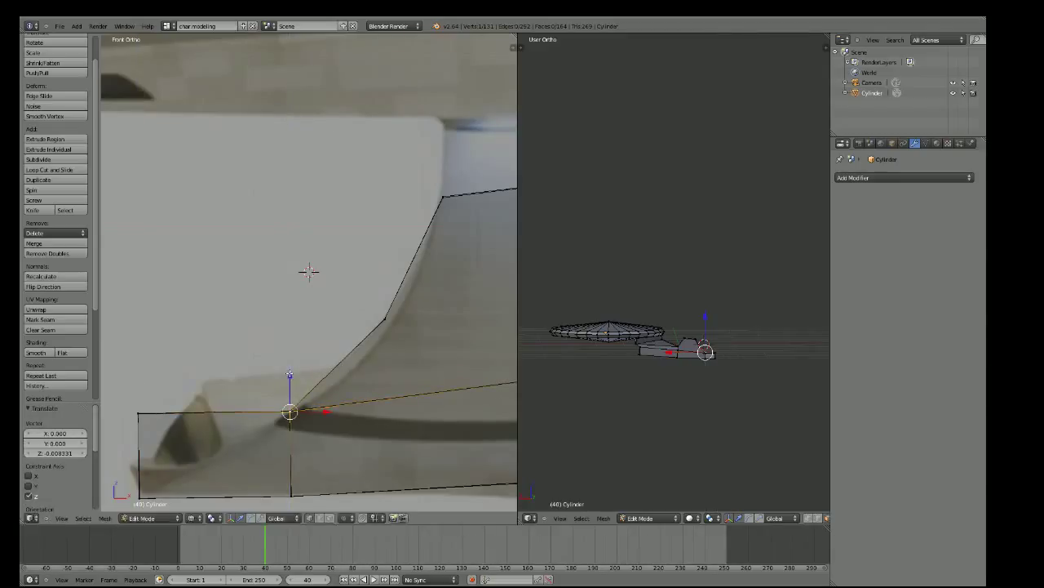
Slide the tip's front corner vertex along X onto the reference outline
right_click(138, 412)
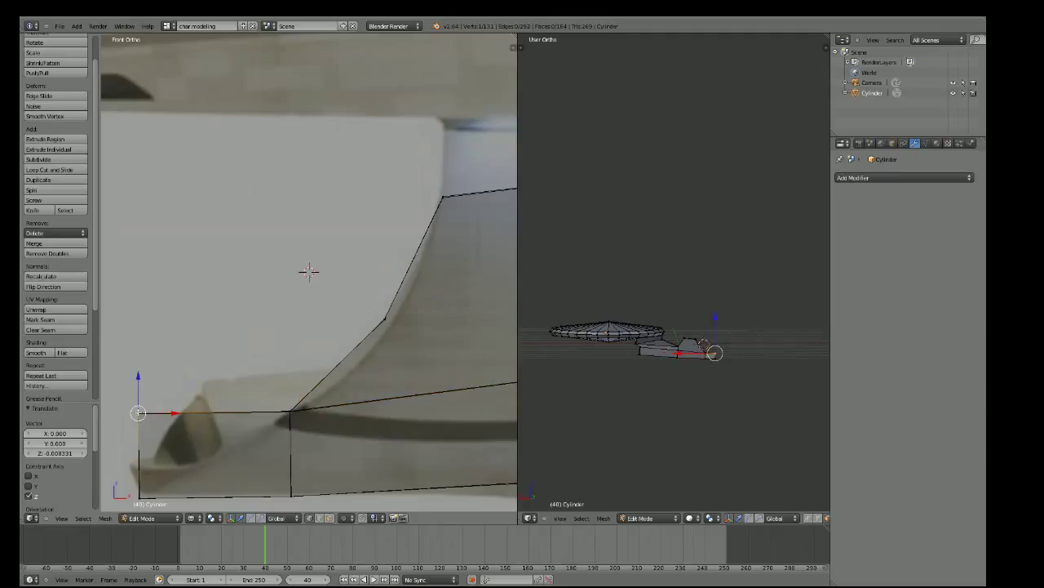
shift+middle_drag(125, 423, 270, 316)
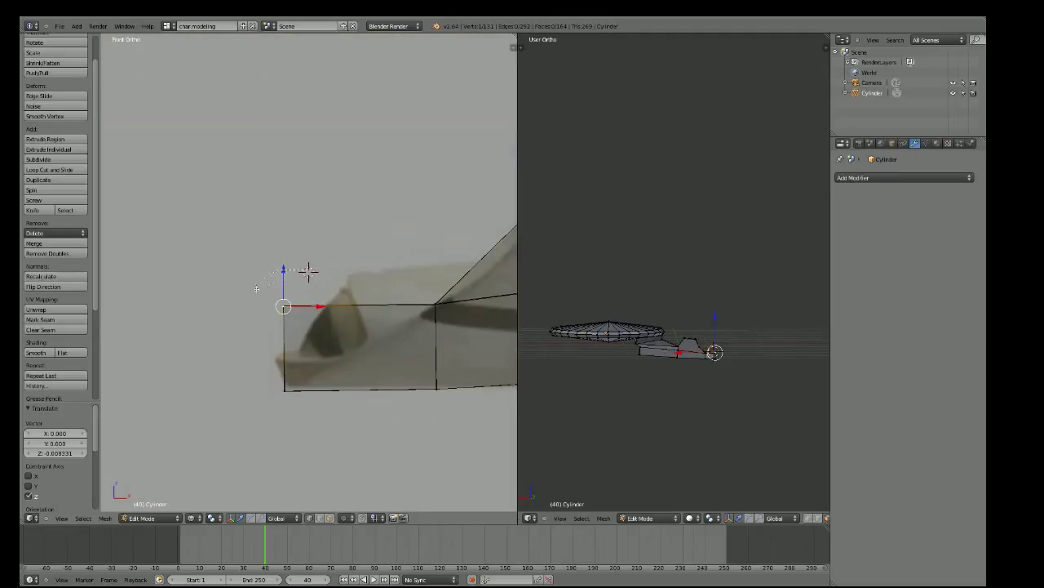
key(g)
key(x)
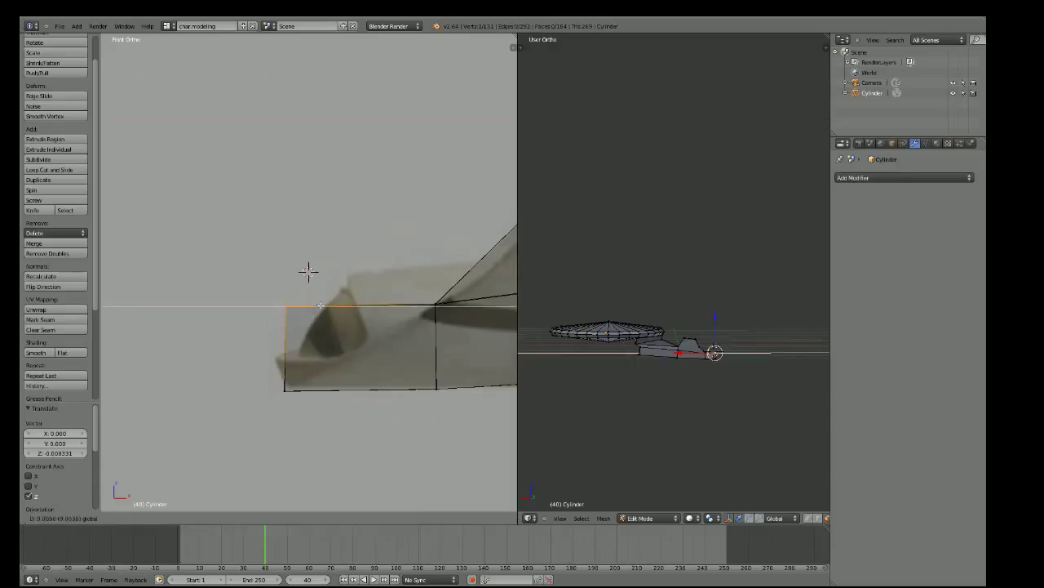
click(363, 313)
scroll(368, 315, down, 1)
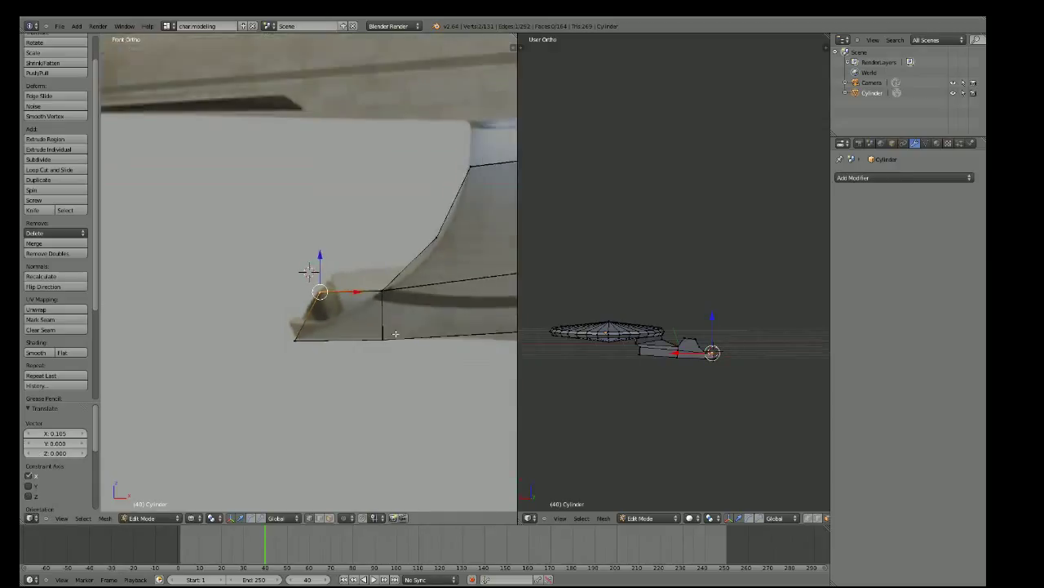
scroll(380, 319, down, 1)
scroll(396, 324, down, 1)
scroll(408, 327, down, 3)
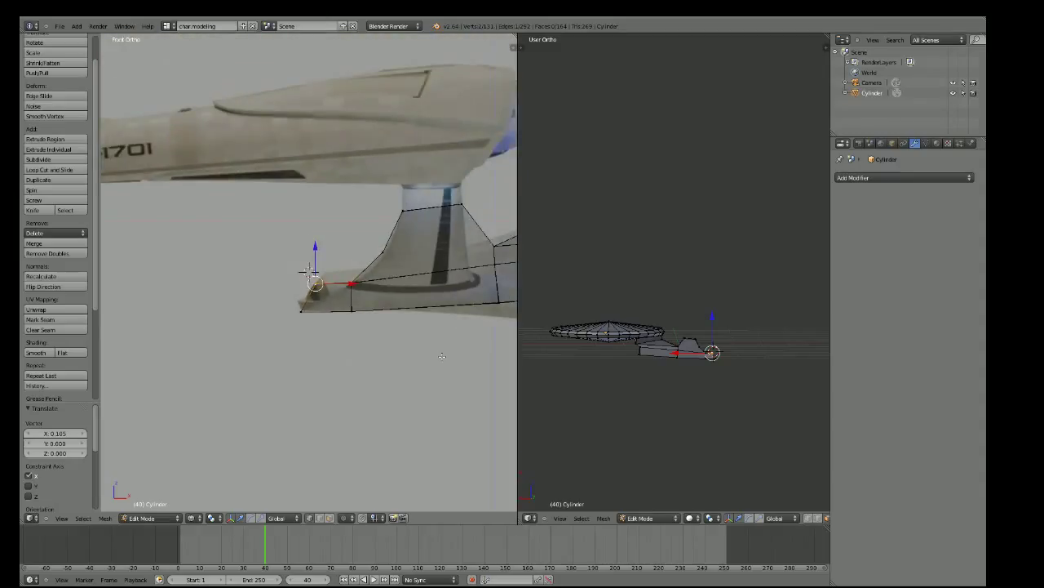
scroll(484, 321, up, 3)
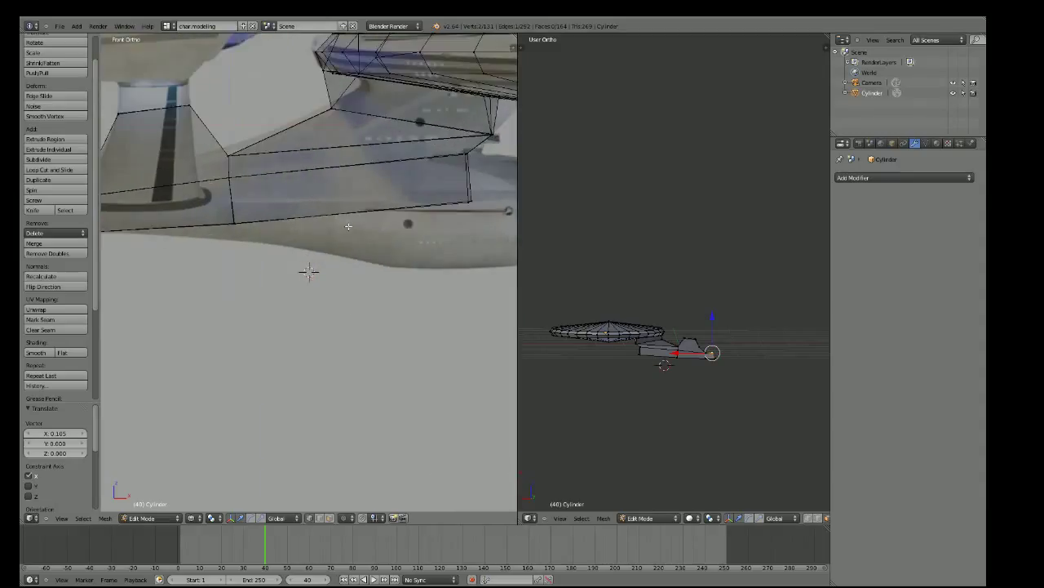
scroll(179, 241, down, 1)
Select the hull section's lower edge and trial a subdivide, then undo it
mouse_move(179, 242)
shift+middle_down()
mouse_move(179, 273)
mouse_move(224, 226)
mouse_move(232, 254)
shift+middle_up()
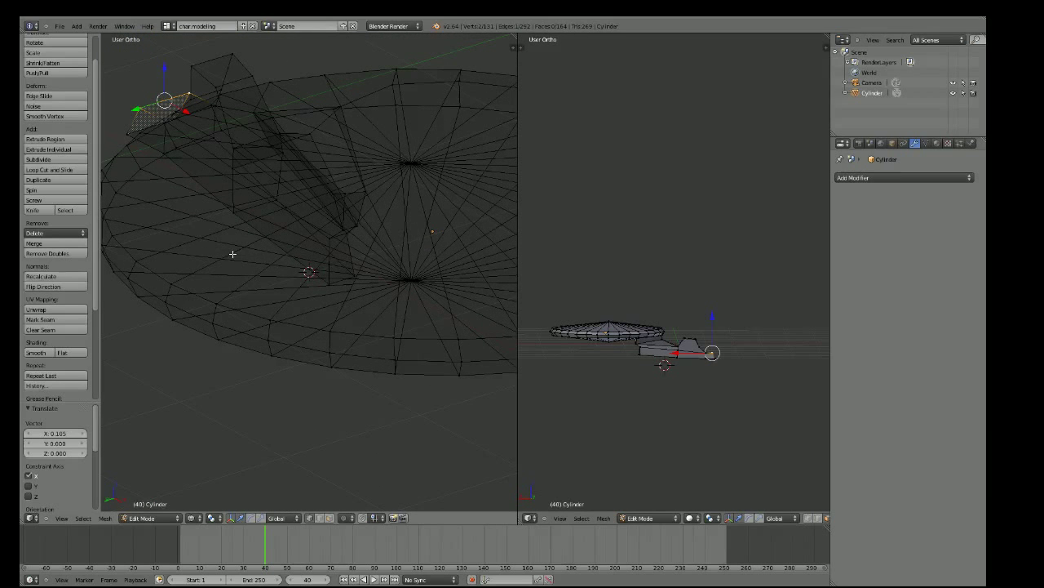
right_click(234, 211)
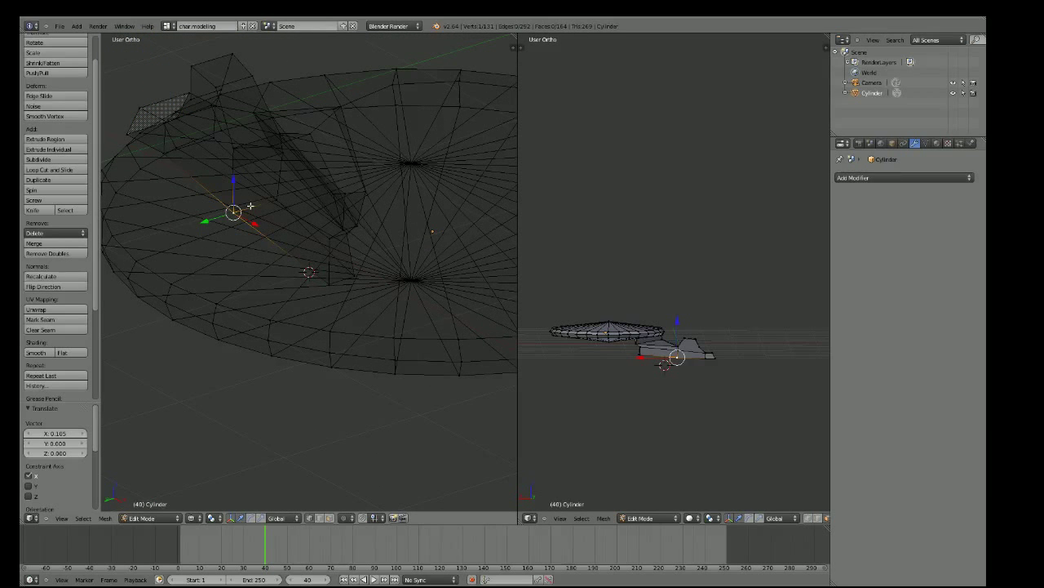
scroll(247, 191, up, 3)
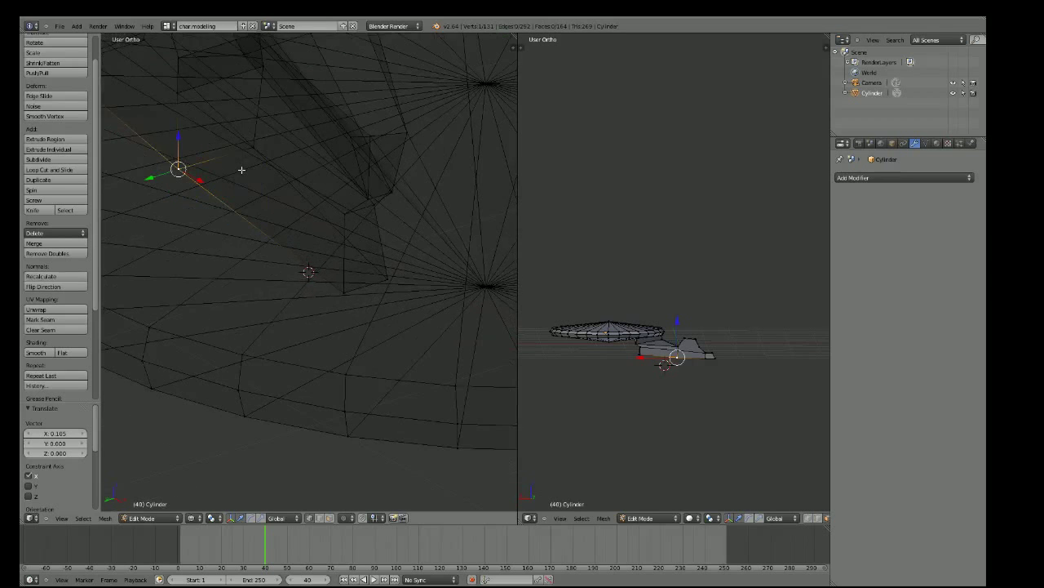
mouse_move(241, 169)
middle_down()
mouse_move(205, 139)
mouse_move(210, 186)
mouse_move(214, 158)
mouse_move(223, 171)
mouse_move(179, 187)
mouse_move(177, 209)
middle_up()
key(a)
right_click(190, 190)
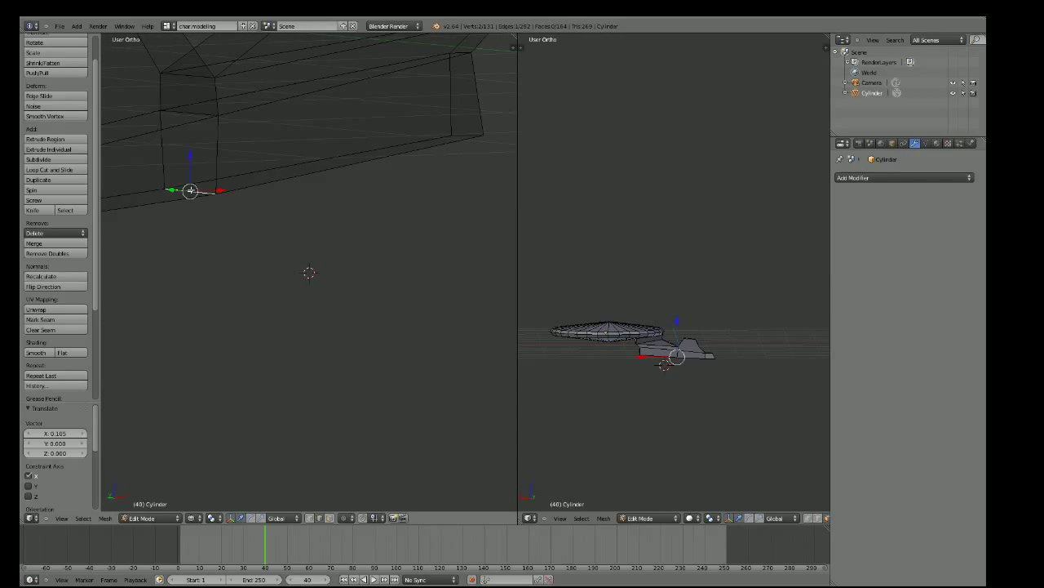
mouse_move(190, 190)
middle_down()
mouse_move(156, 236)
mouse_move(188, 269)
middle_up()
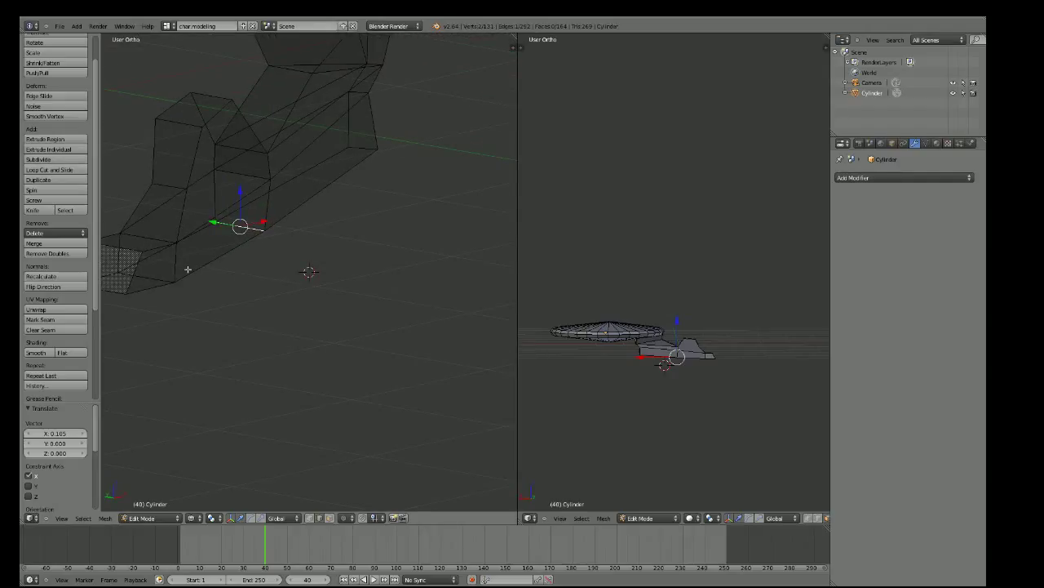
right_click(188, 270)
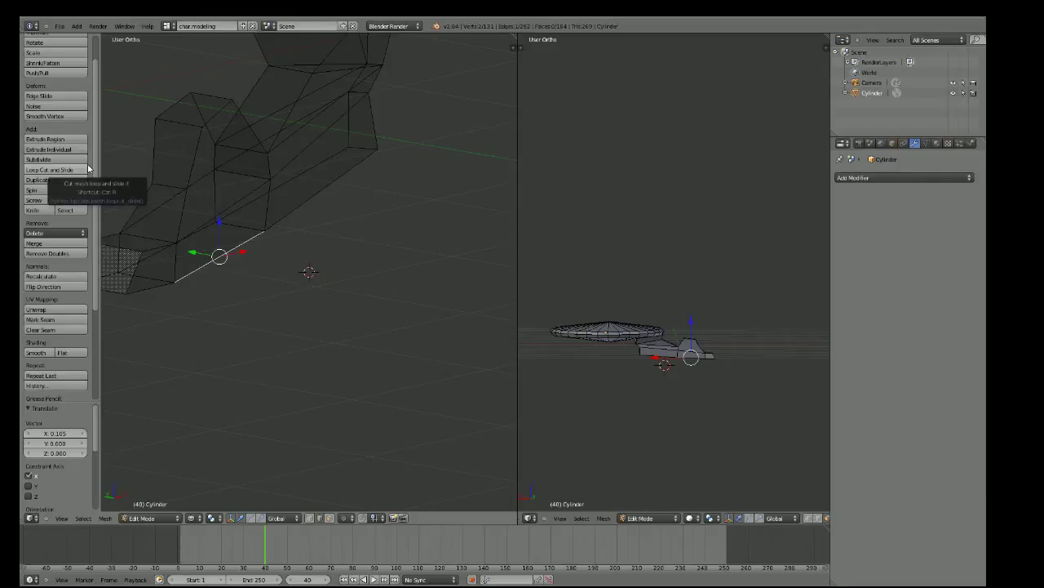
click(49, 159)
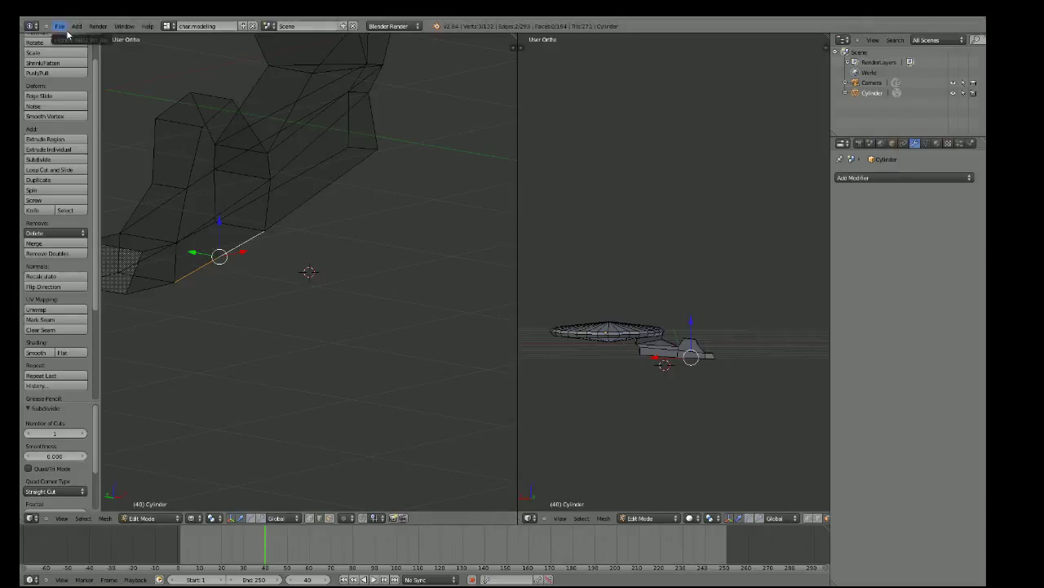
key(ctrl+z)
key(ctrl+z)
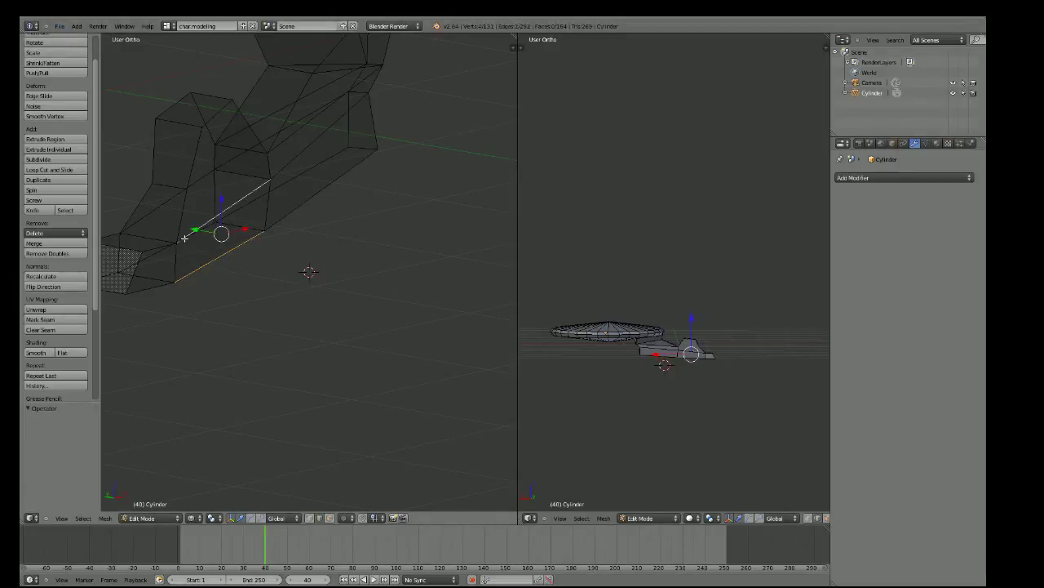
Subdivide the two parallel lower edges with one cut and return to front view
shift+right_click(184, 238)
shift+right_click(226, 210)
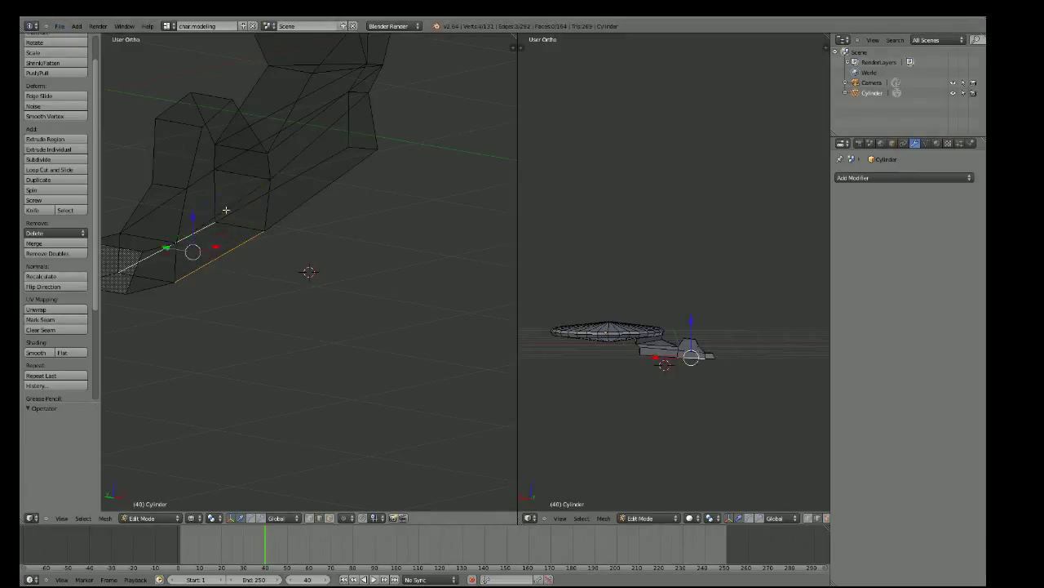
click(38, 159)
scroll(180, 253, up, 3)
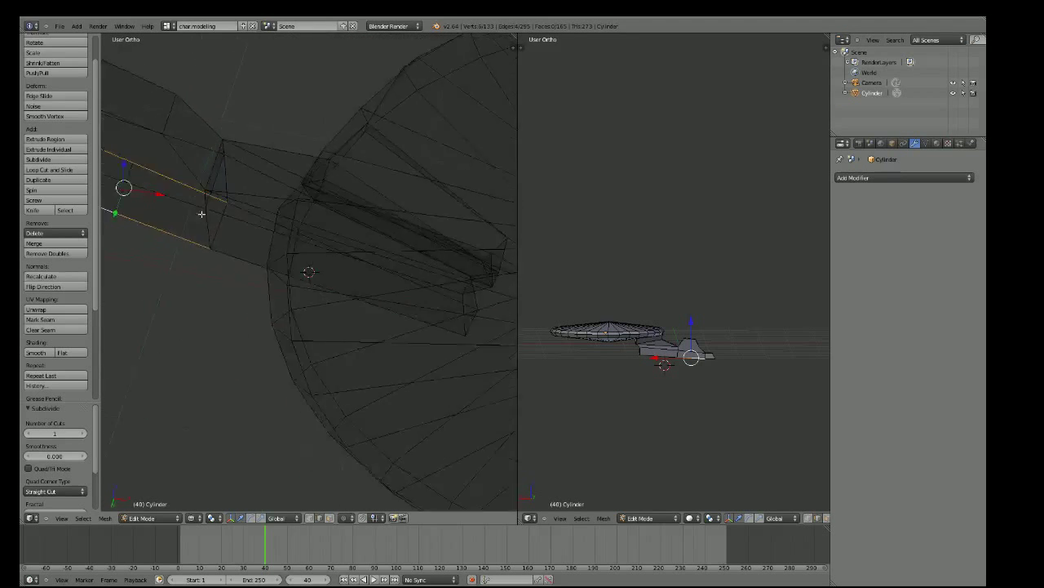
mouse_move(180, 254)
middle_down()
mouse_move(196, 270)
mouse_move(182, 266)
mouse_move(226, 199)
middle_up()
key(KP_1)
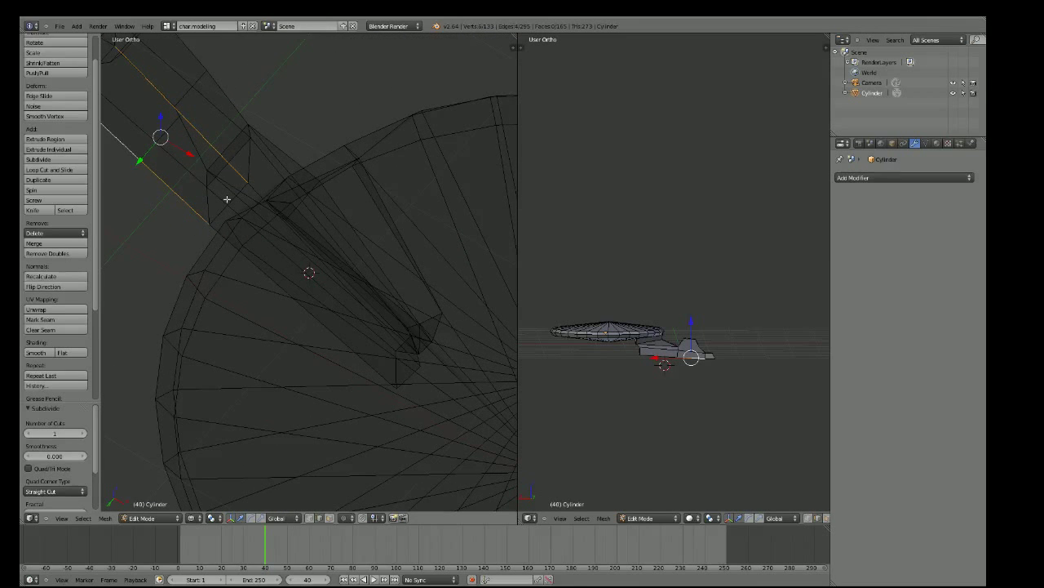
Switch to face select and pick a face on the hull side
click(329, 517)
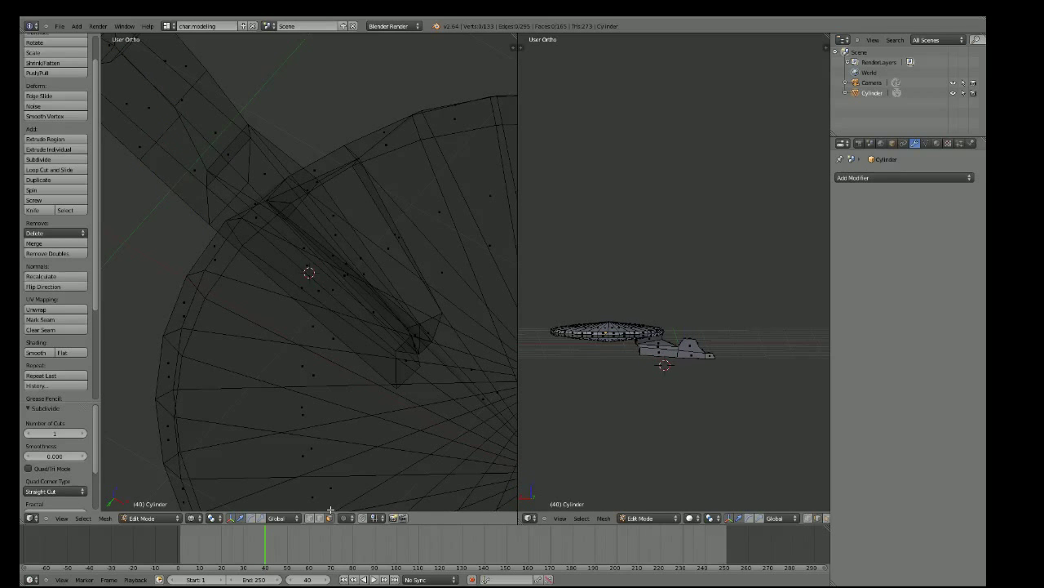
right_click(193, 170)
mouse_move(193, 170)
middle_down()
mouse_move(270, 101)
mouse_move(224, 171)
mouse_move(211, 159)
middle_up()
In front view, move the selected edge down along Z
key(KP_1)
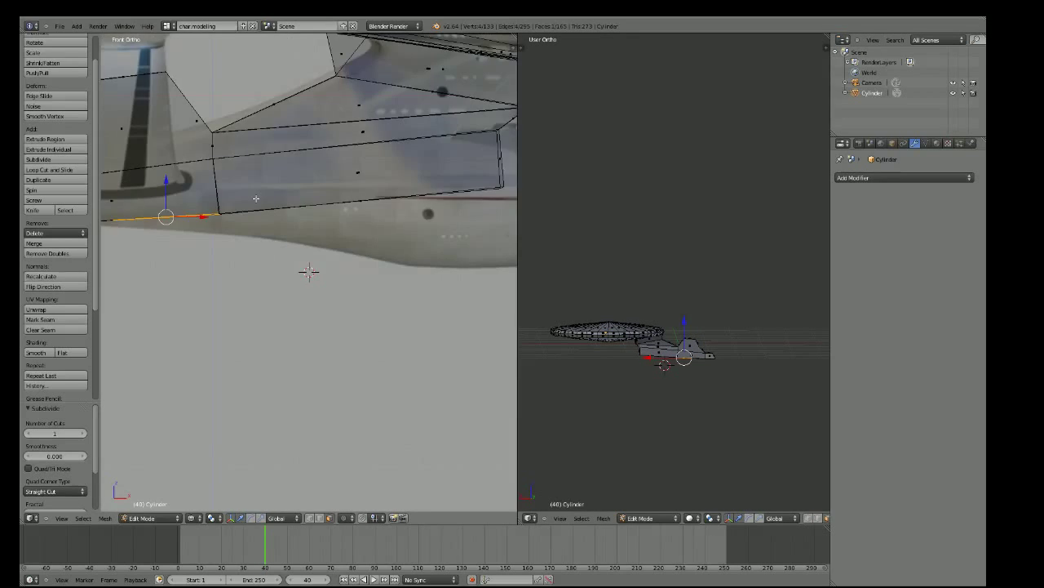
scroll(219, 221, down, 2)
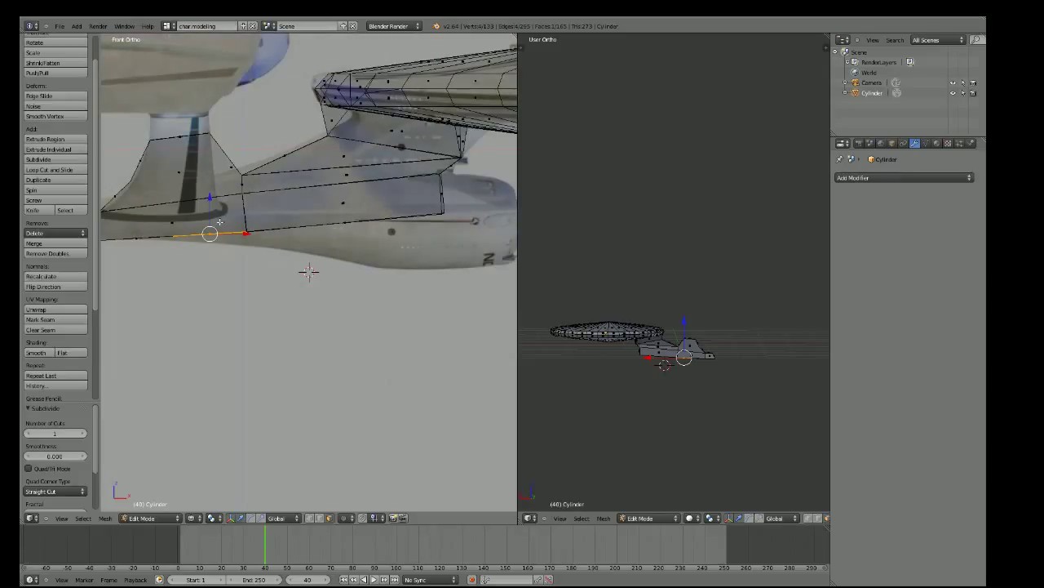
key(g)
key(z)
key(z)
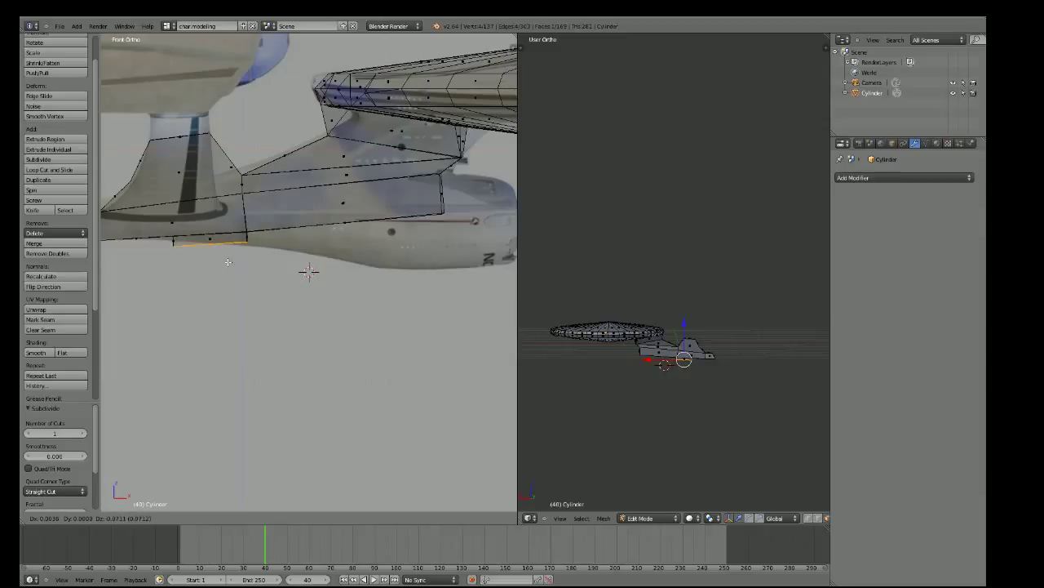
click(229, 261)
scroll(182, 265, up, 4)
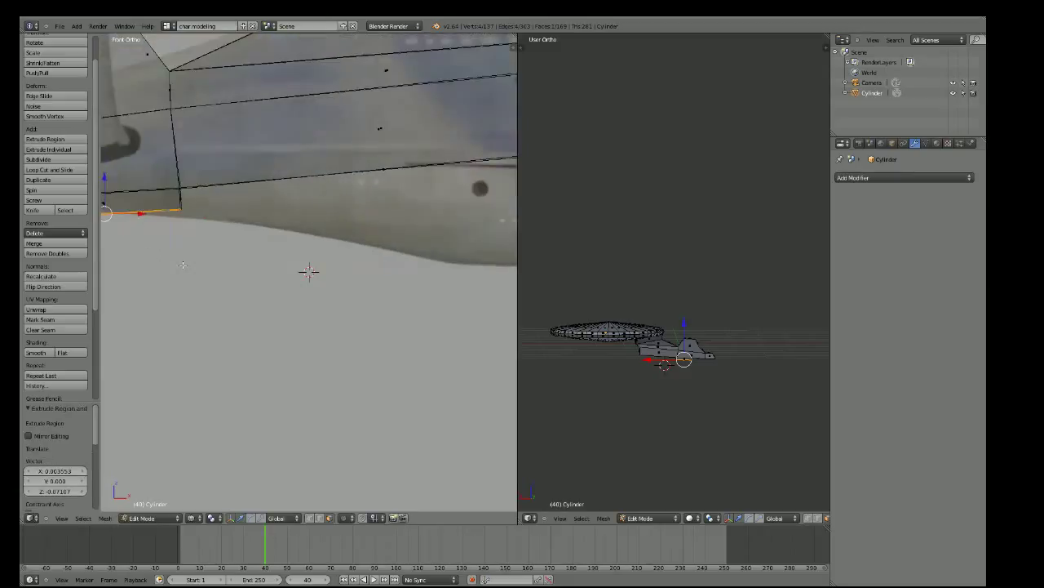
scroll(175, 256, down, 2)
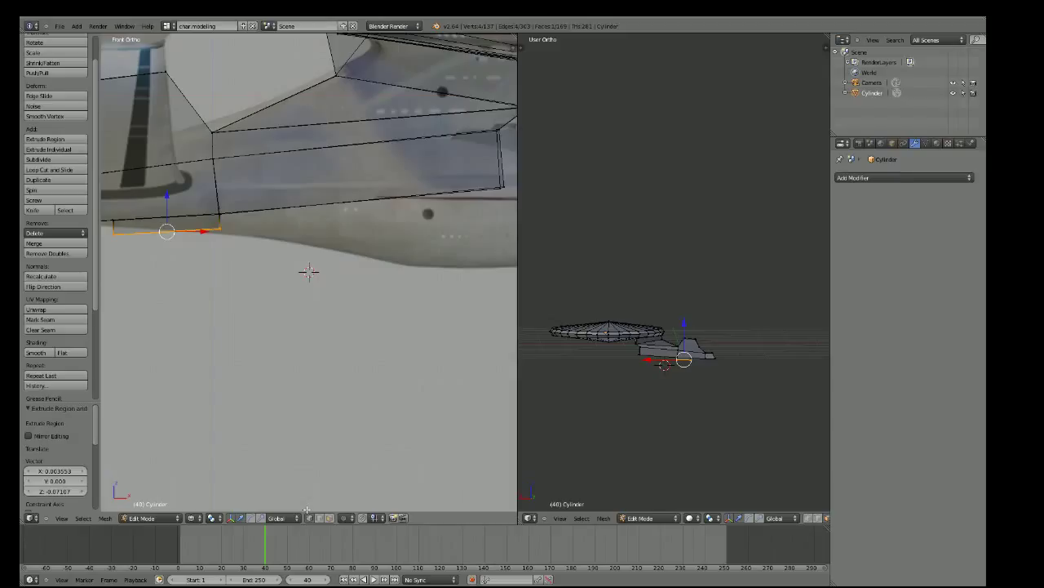
Select the rear bottom vertex and a second bottom vertex of the hull
right_click(218, 213)
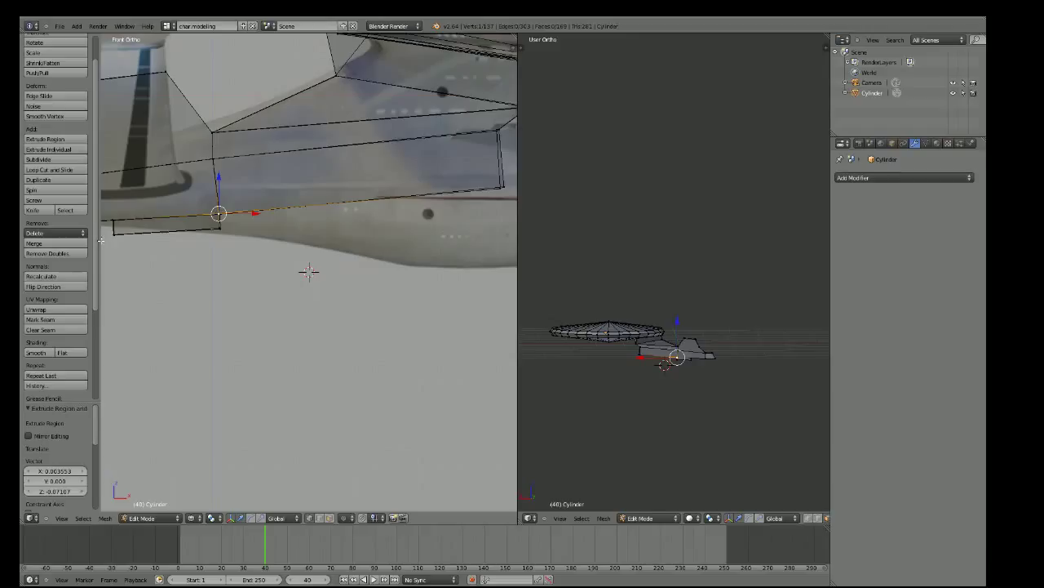
shift+right_click(133, 247)
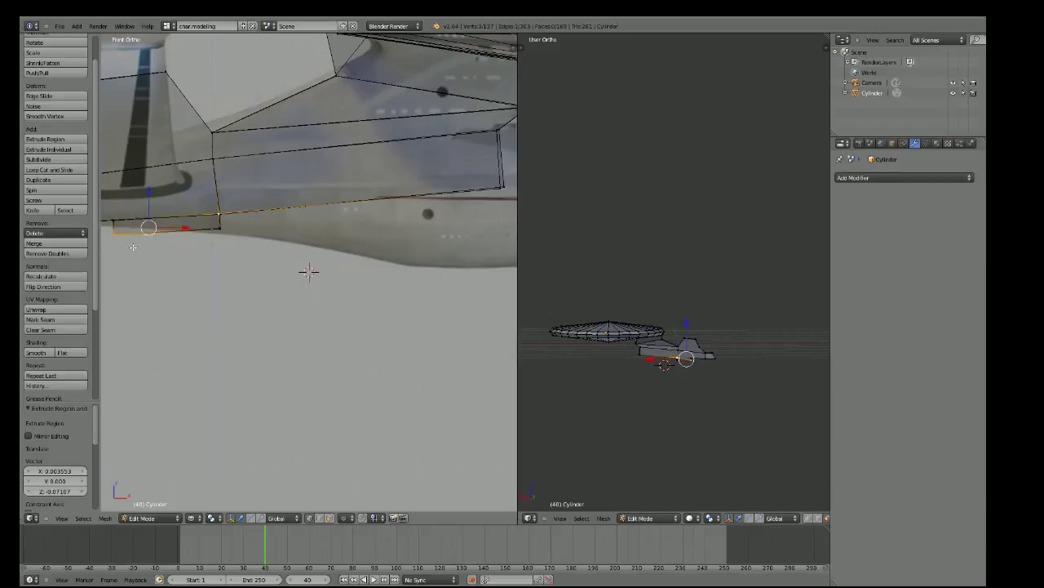
shift+right_click(219, 214)
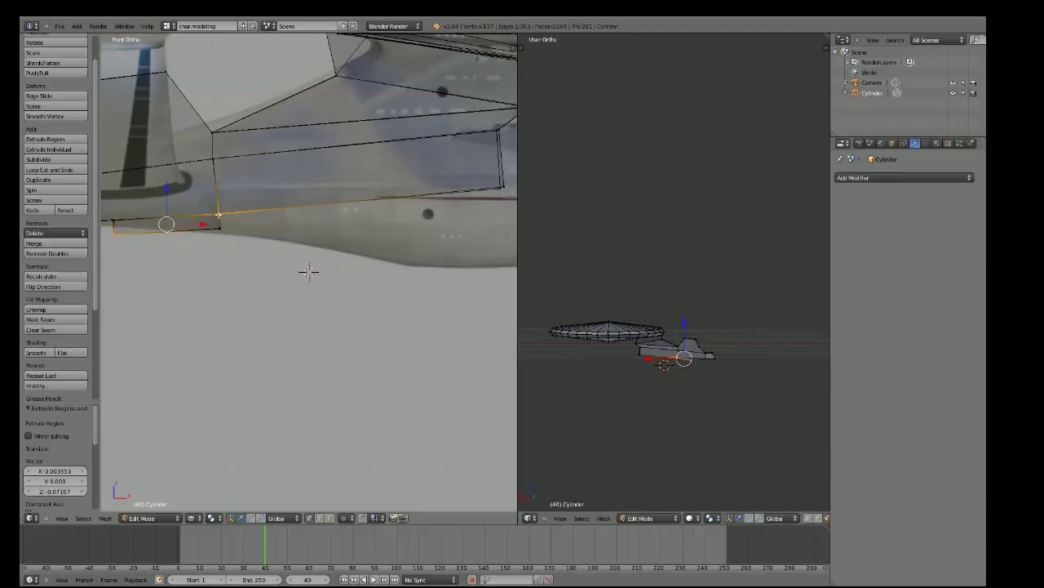
shift+right_click(219, 214)
shift+right_click(219, 214)
shift+right_click(219, 214)
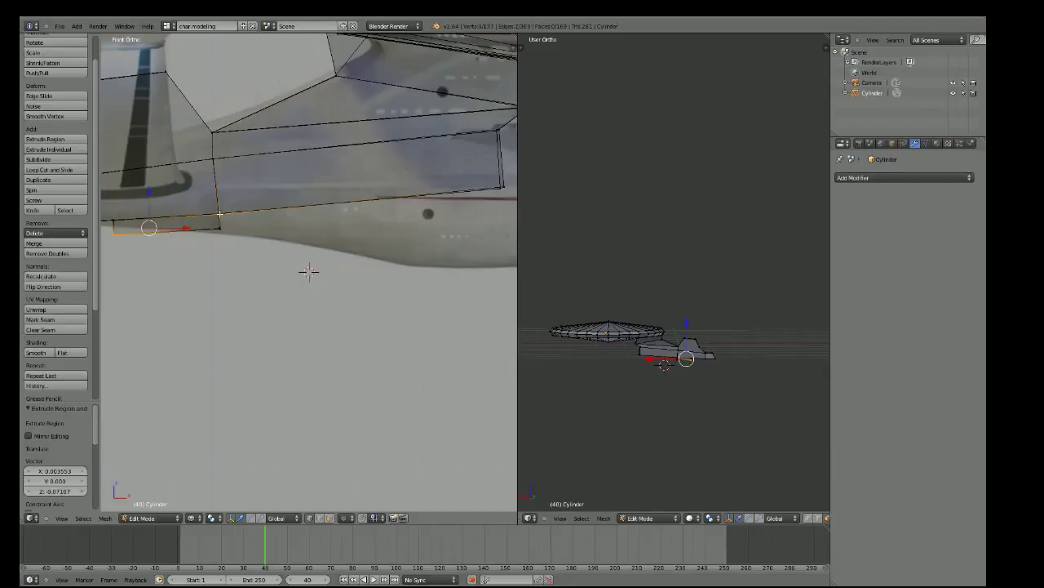
right_click(218, 228)
right_click(113, 234)
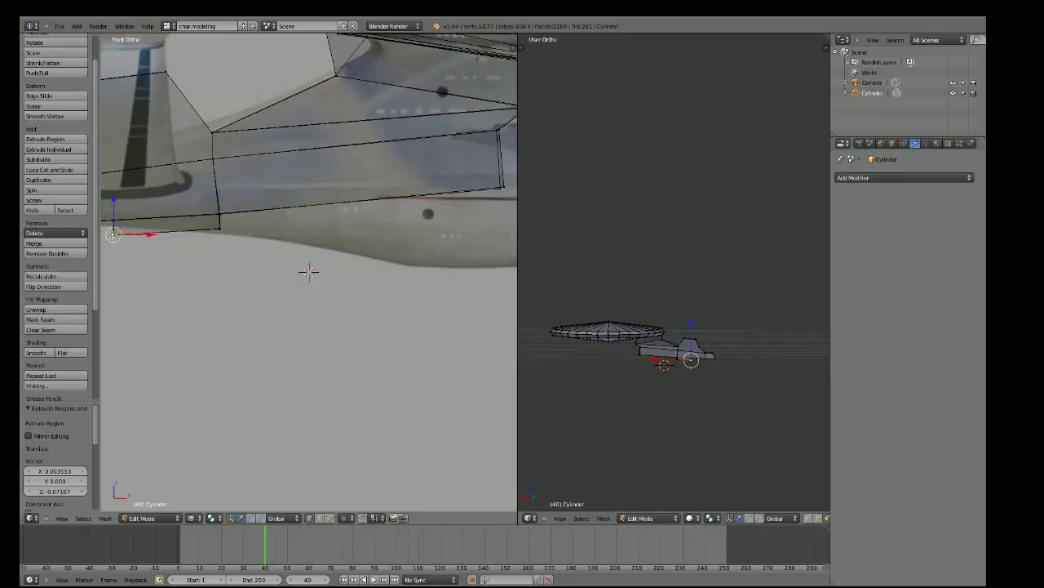
mouse_move(114, 235)
middle_down()
mouse_move(159, 263)
mouse_move(226, 256)
mouse_move(270, 293)
mouse_move(302, 275)
mouse_move(292, 270)
middle_up()
shift+right_click(343, 154)
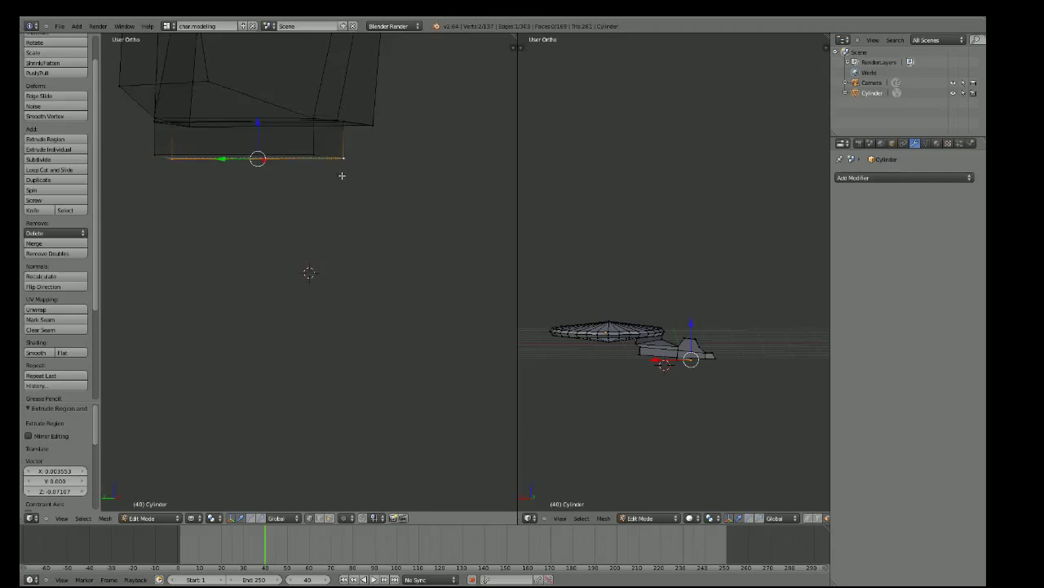
mouse_move(342, 172)
middle_down()
mouse_move(207, 154)
mouse_move(264, 212)
mouse_move(224, 271)
middle_up()
Move the selected bottom vertices along X, then along Z onto the hull outline
key(KP_1)
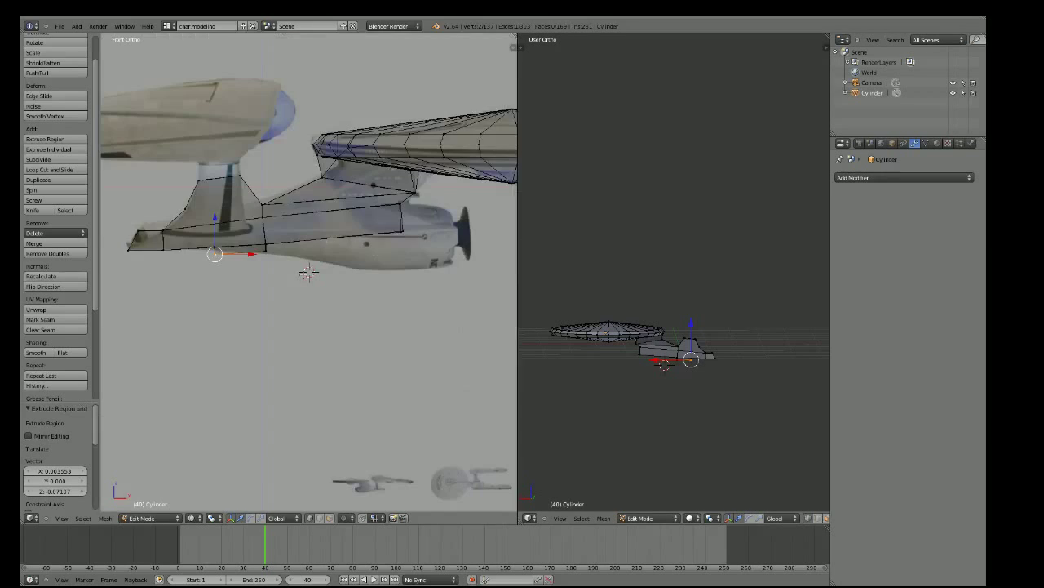
scroll(231, 262, up, 3)
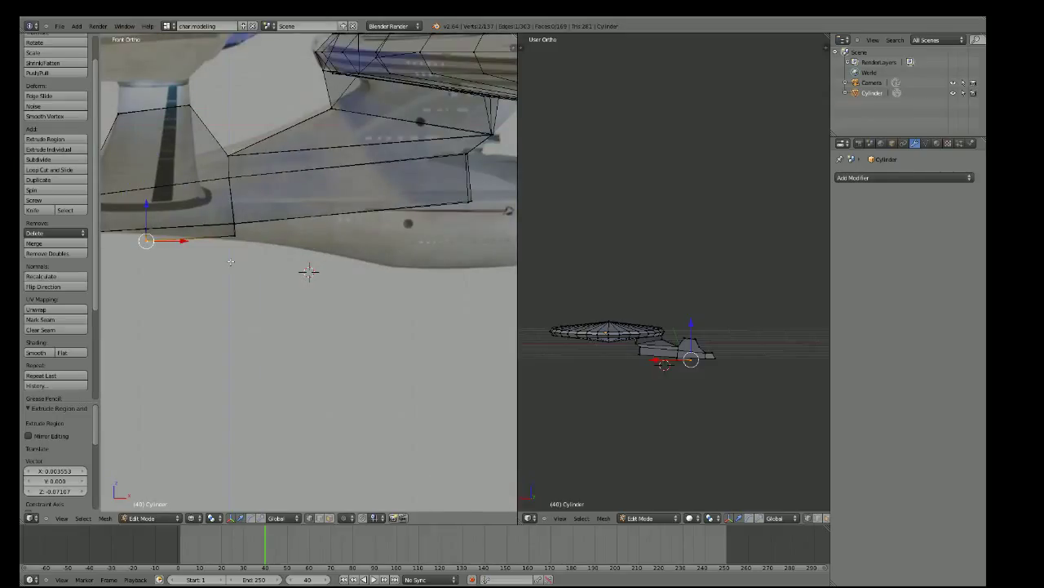
key(g)
key(x)
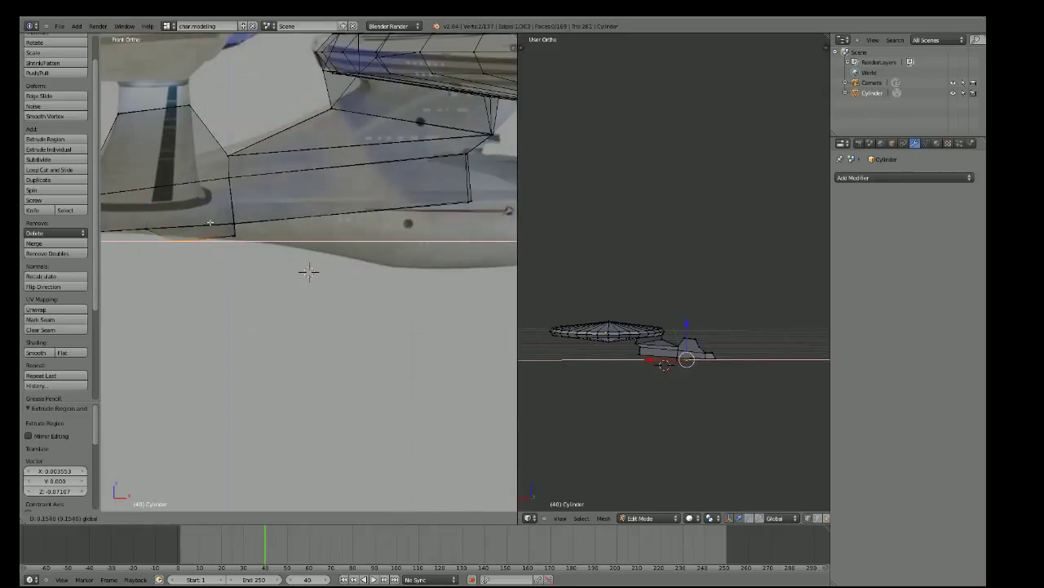
click(172, 228)
key(g)
key(z)
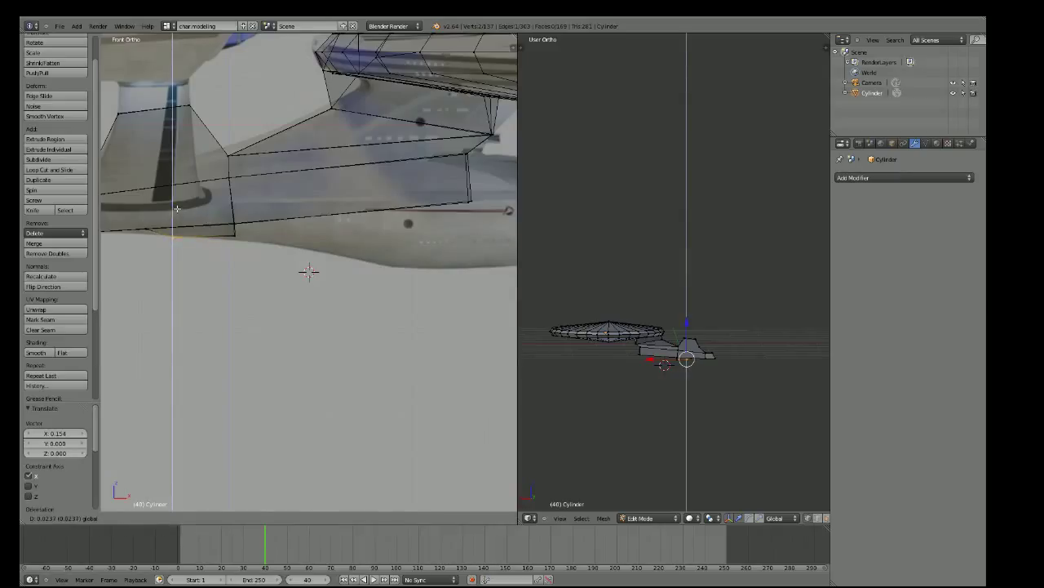
click(177, 209)
Select the hull's bottom edge and lower it to the reference underside
scroll(241, 239, up, 3)
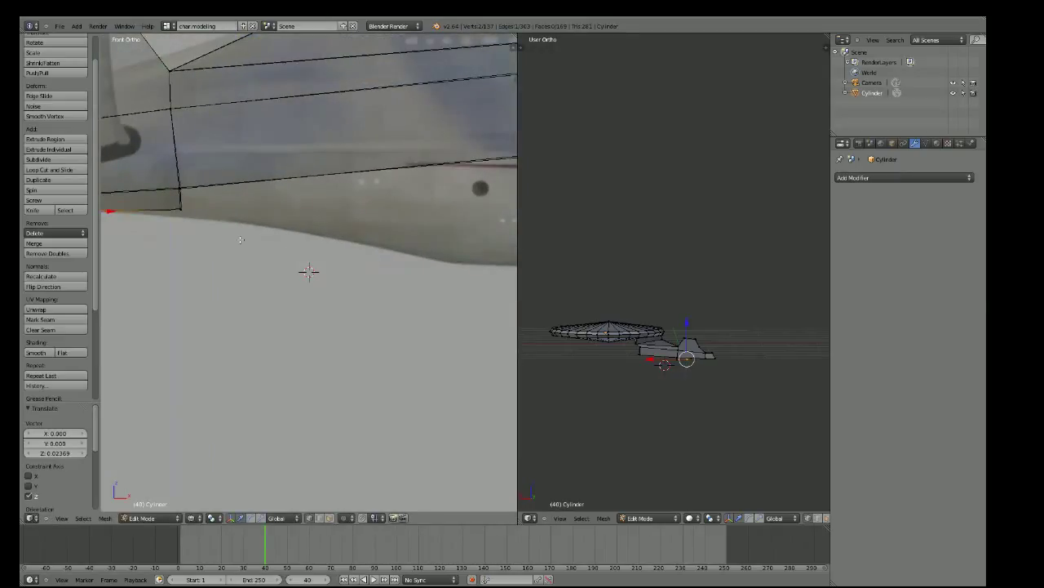
right_click(179, 208)
mouse_move(179, 209)
middle_down()
mouse_move(168, 226)
mouse_move(112, 218)
middle_up()
shift+right_click(245, 206)
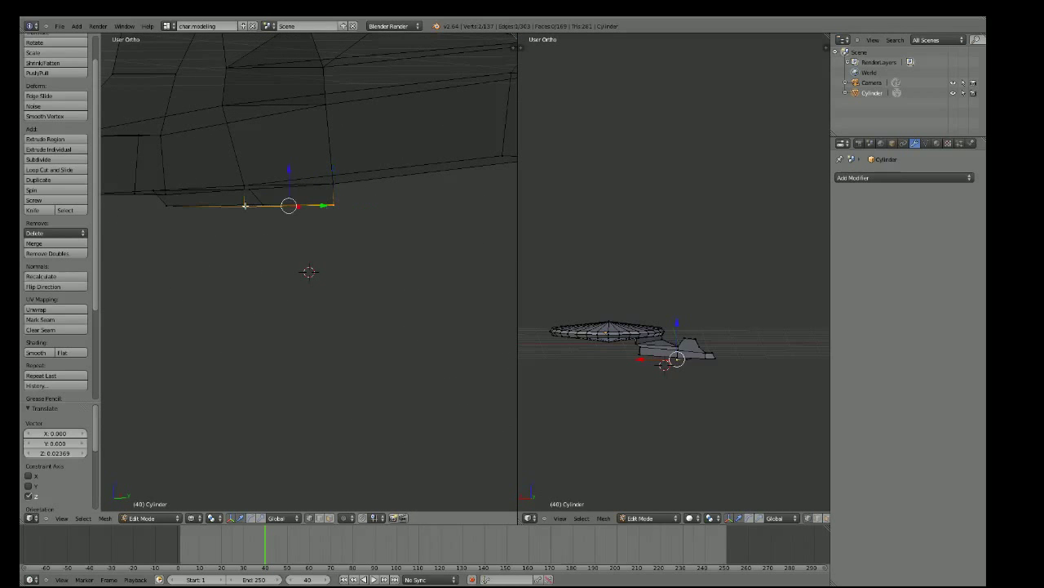
middle_drag(245, 204, 356, 221)
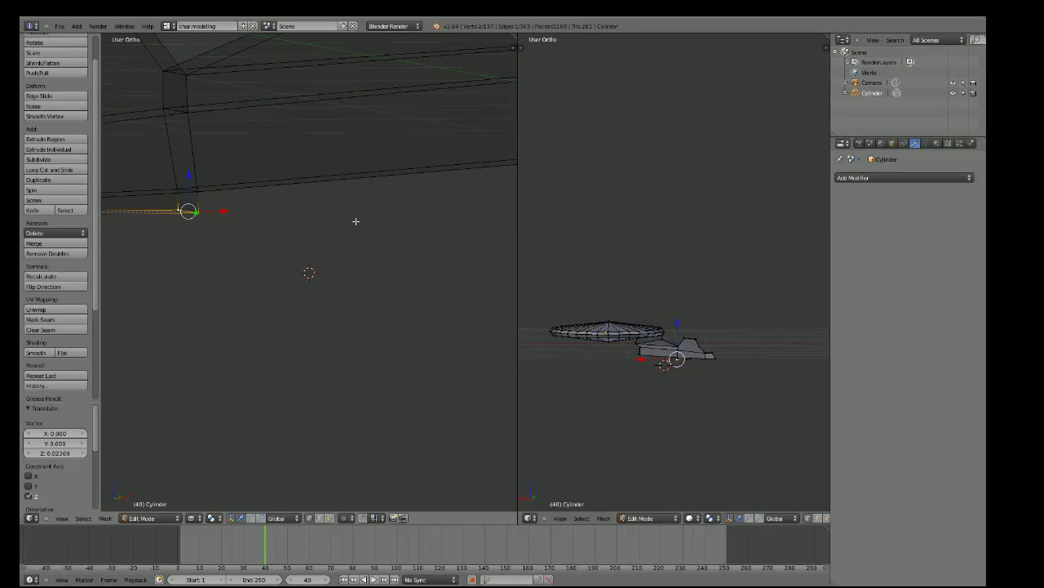
key(KP_1)
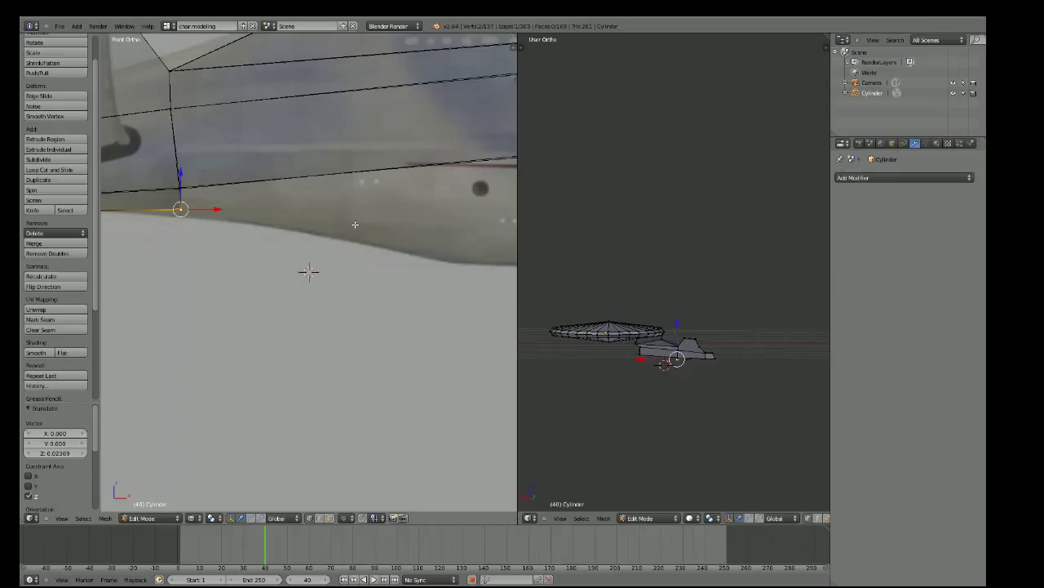
drag(181, 173, 182, 182)
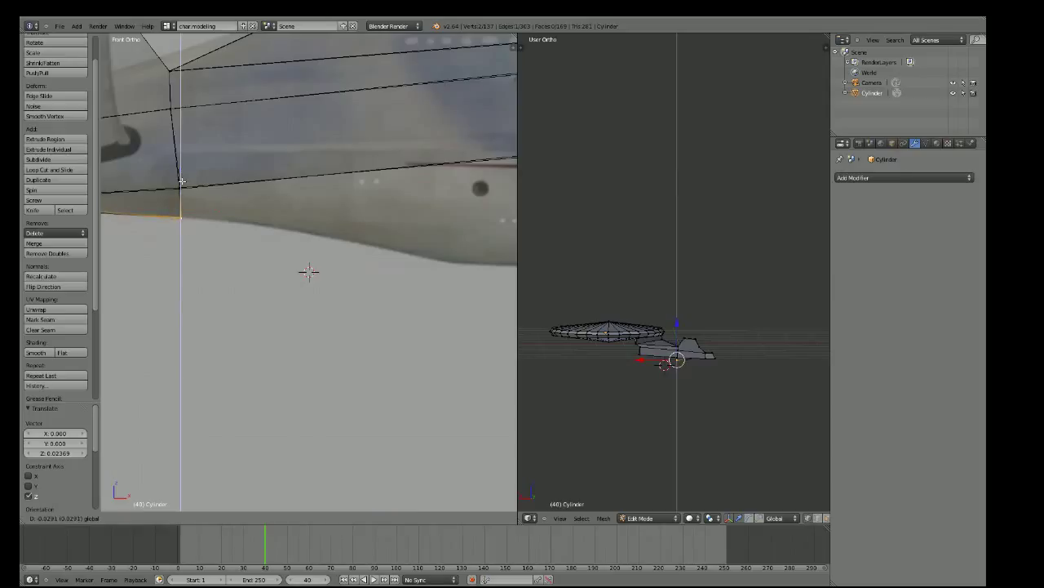
scroll(263, 278, down, 3)
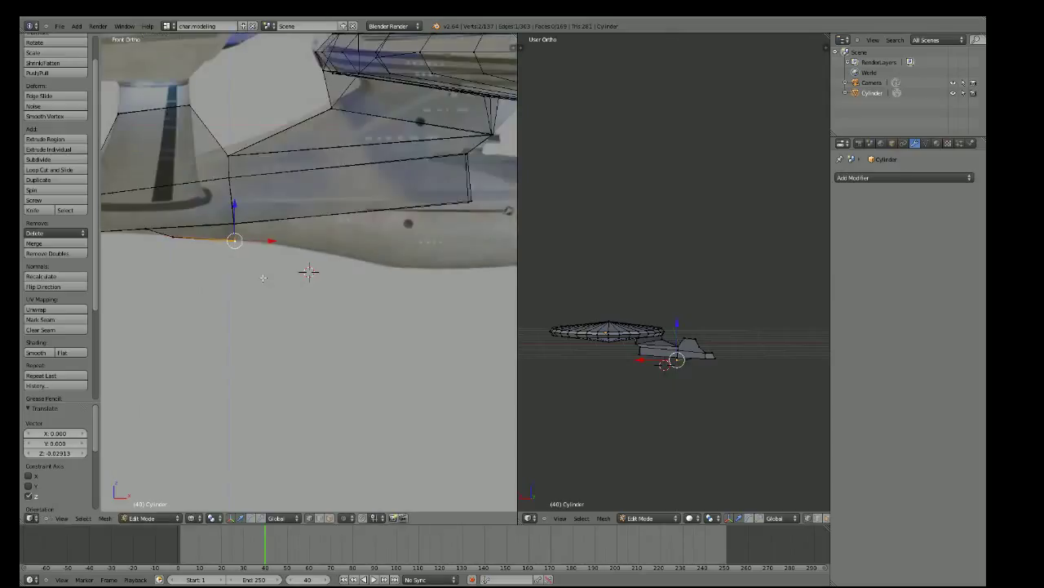
scroll(263, 278, up, 3)
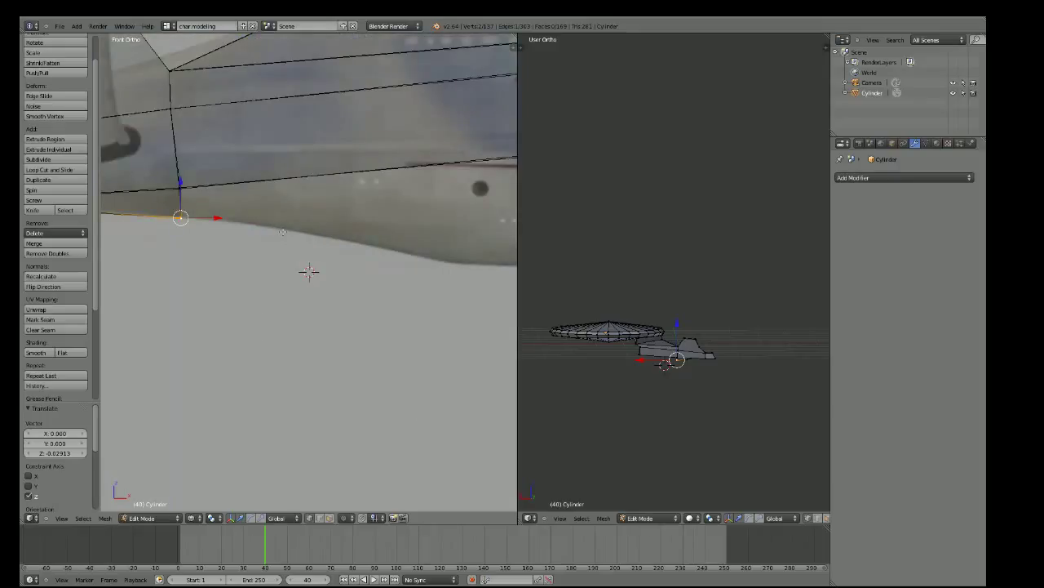
mouse_move(260, 237)
middle_down()
mouse_move(144, 231)
mouse_move(177, 237)
mouse_move(189, 222)
middle_up()
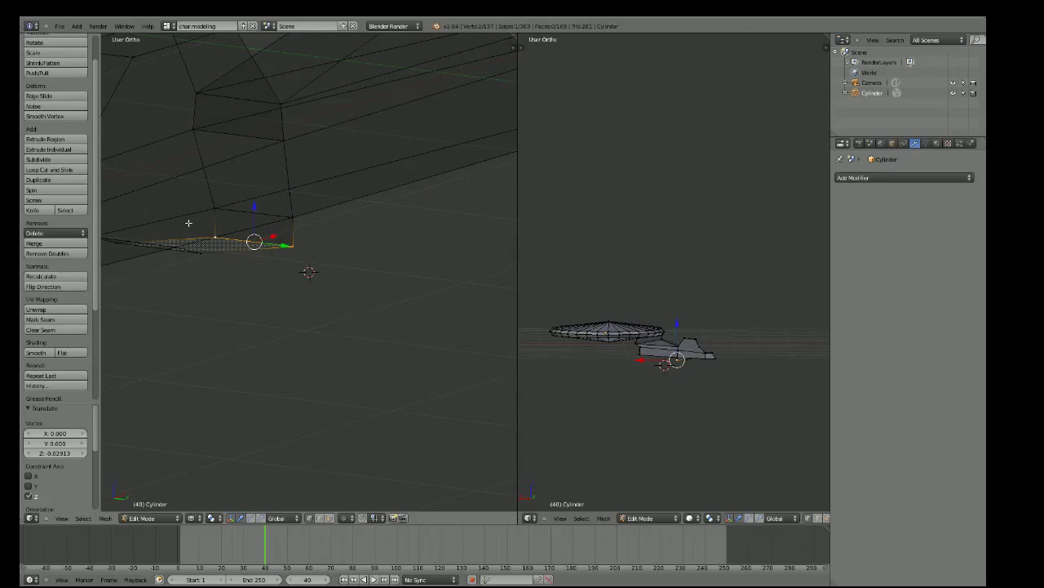
Extrude a new vertex straight down along Z from a rear hull vertex
middle_drag(188, 222, 410, 248)
scroll(410, 247, down, 3)
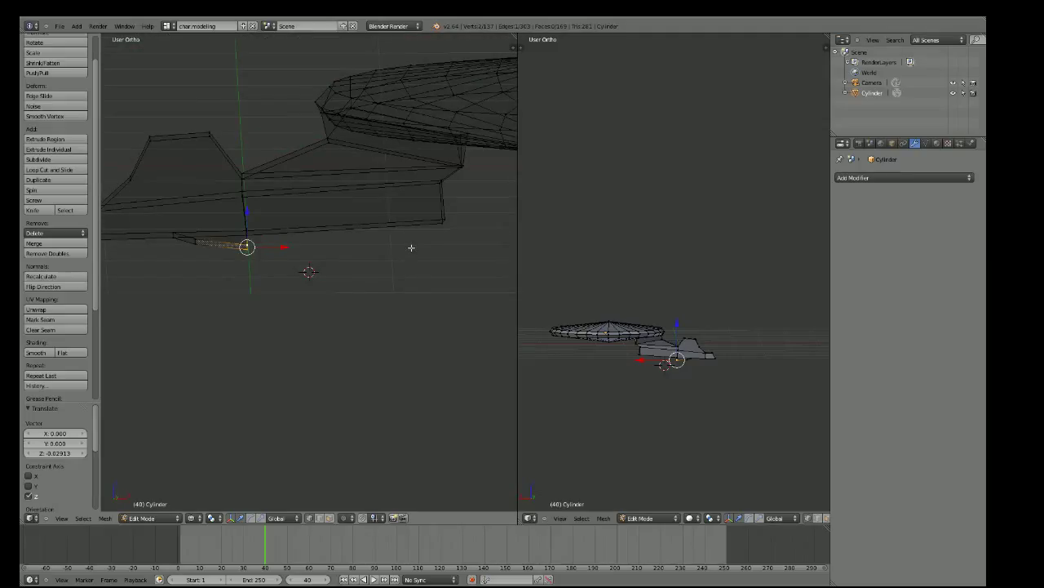
right_click(445, 219)
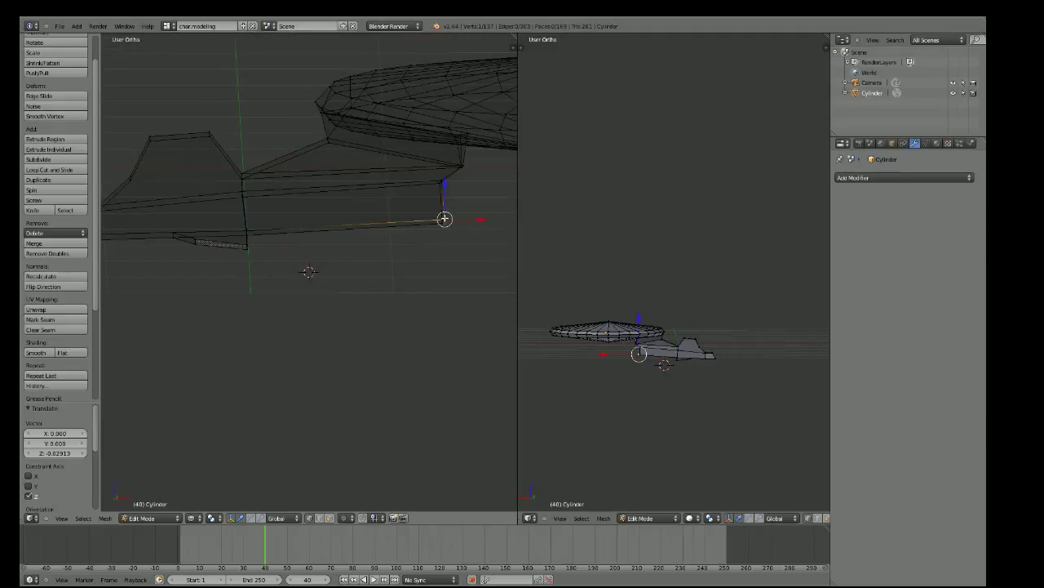
middle_drag(445, 218, 461, 253)
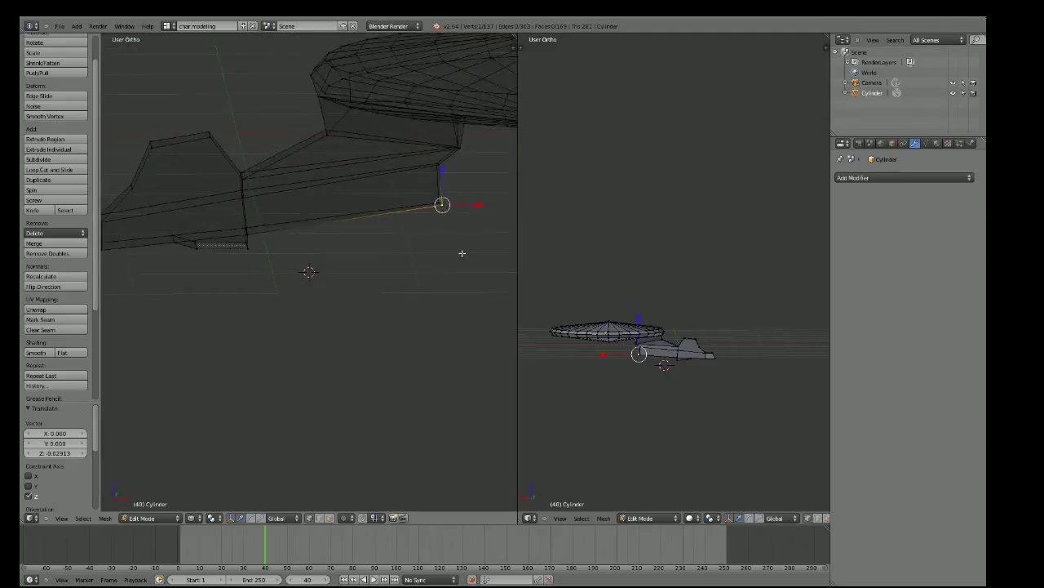
key(KP_1)
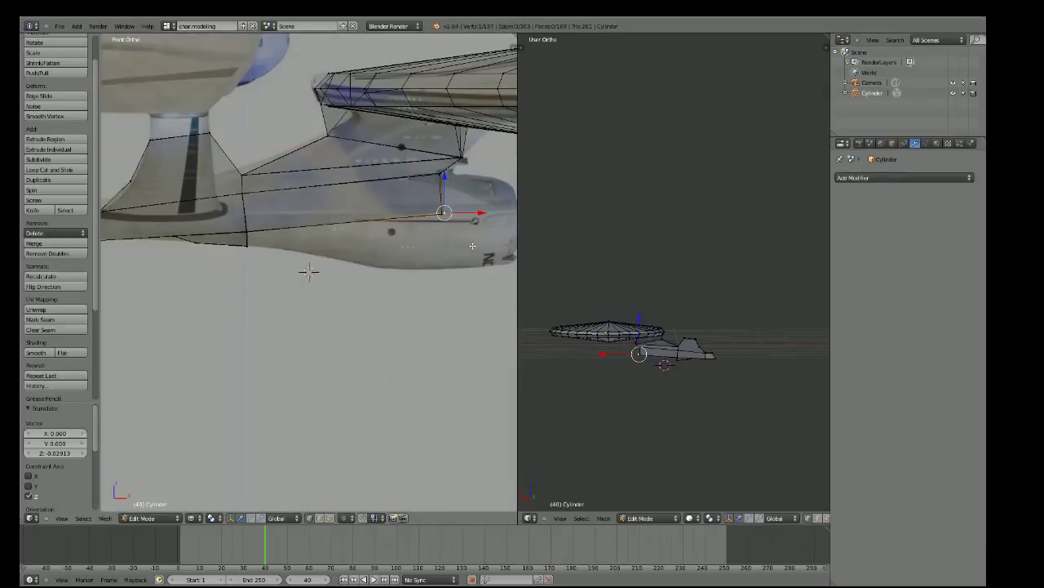
key(e)
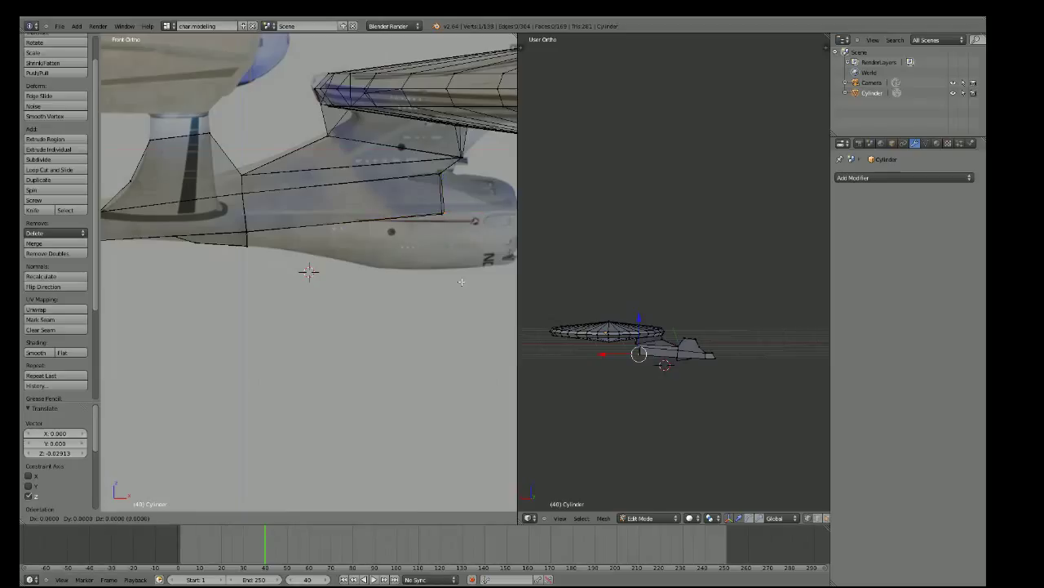
key(z)
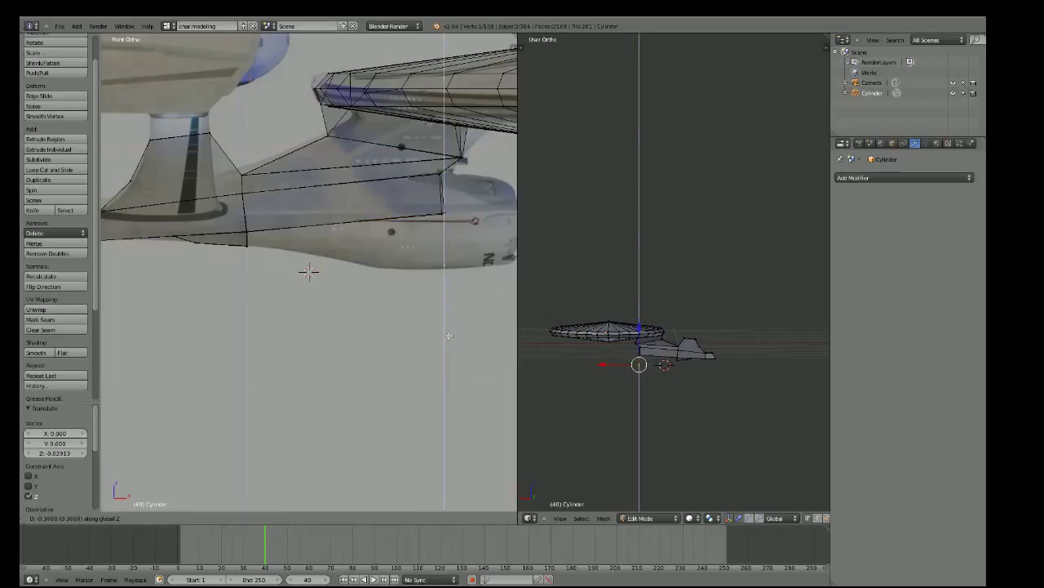
click(448, 337)
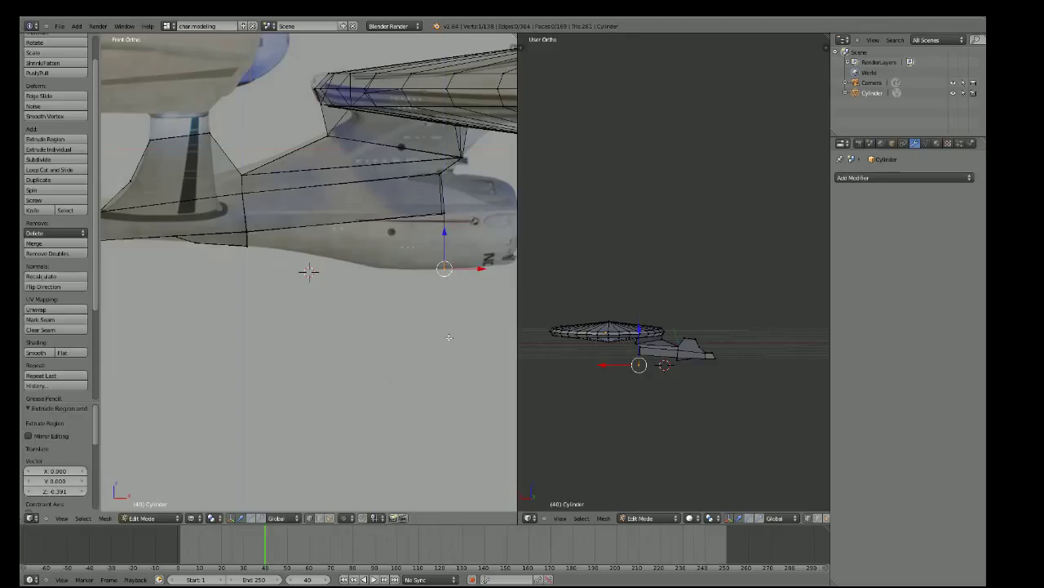
Adjust the side-line vertex height along Z and nudge the upper vertex along X
right_click(441, 215)
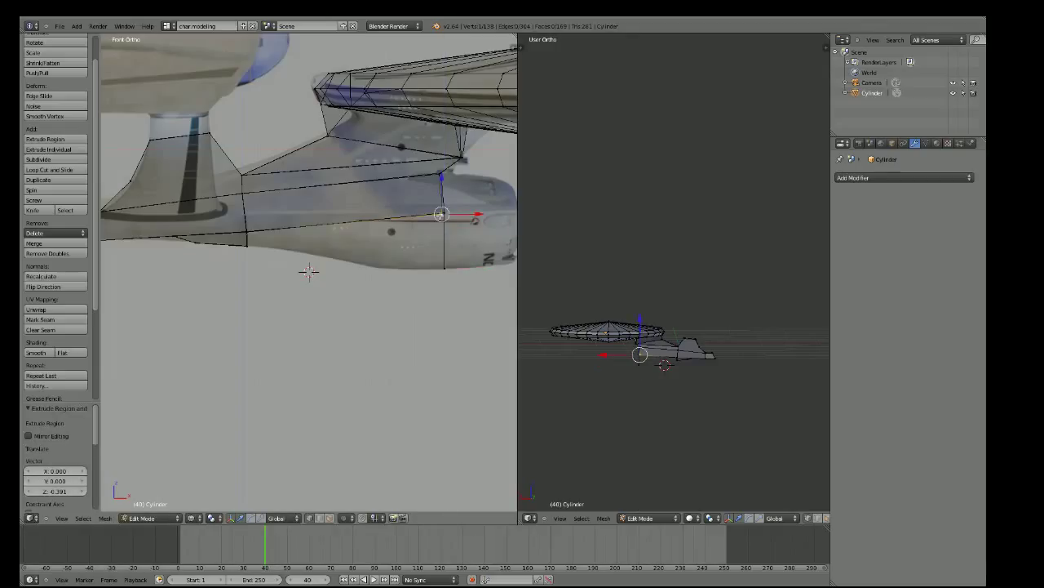
scroll(441, 214, up, 4)
scroll(457, 208, down, 2)
scroll(468, 204, down, 1)
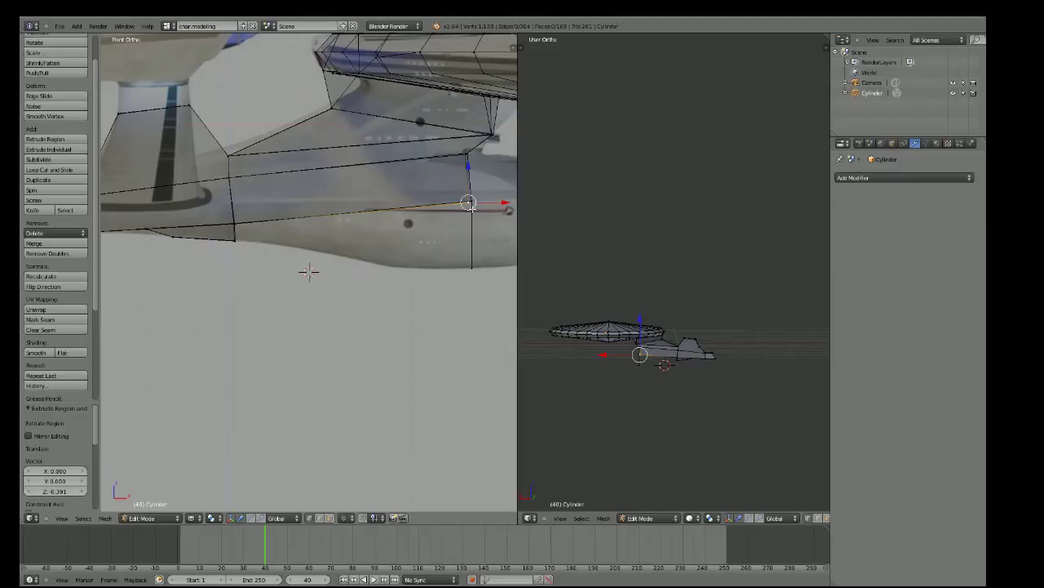
key(g)
key(z)
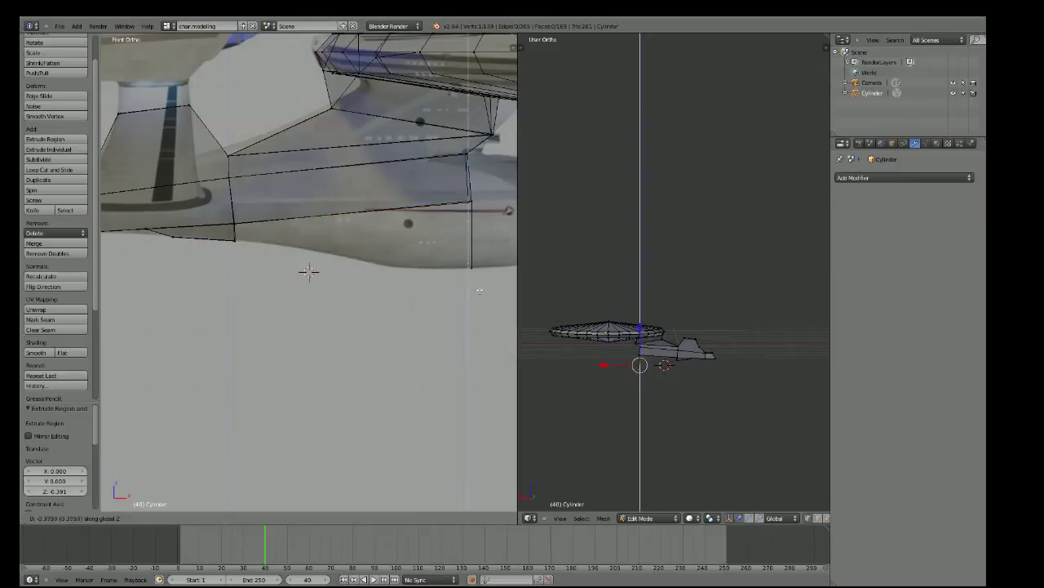
click(479, 289)
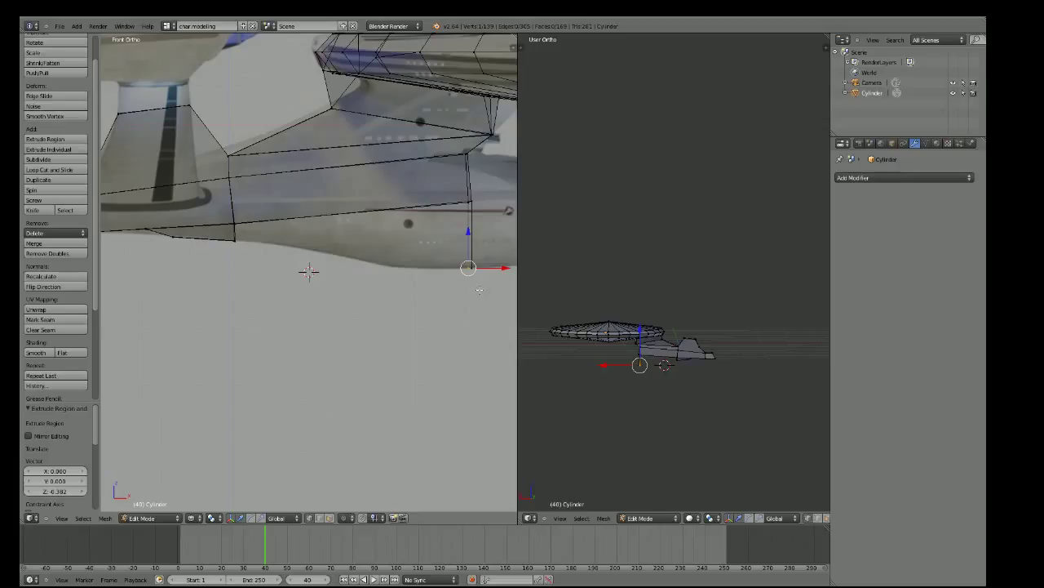
right_click(468, 201)
drag(498, 201, 498, 190)
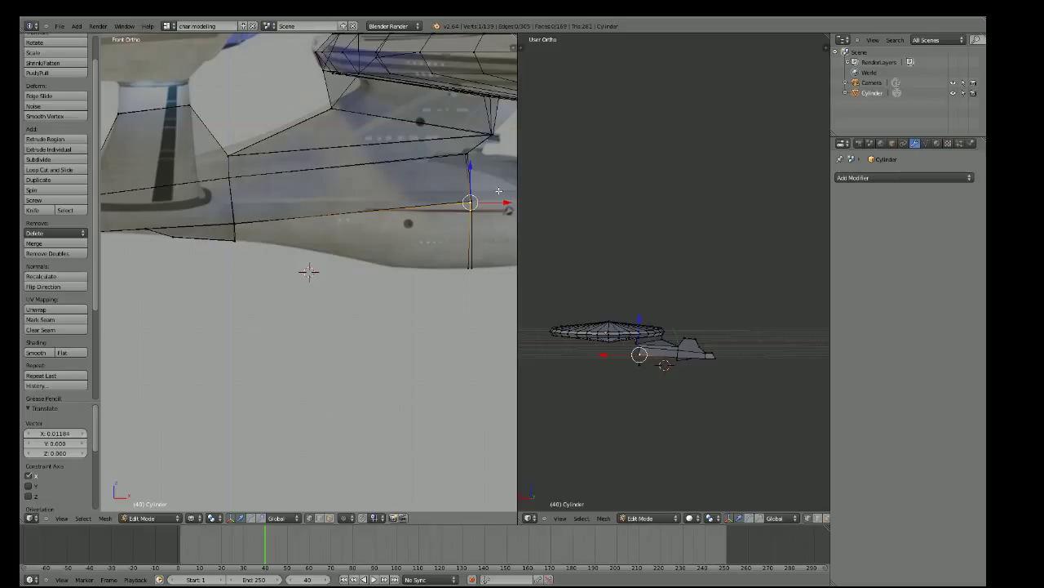
Slide the hull's lower vertex along X to line up with the reference
right_click(469, 267)
key(g)
key(x)
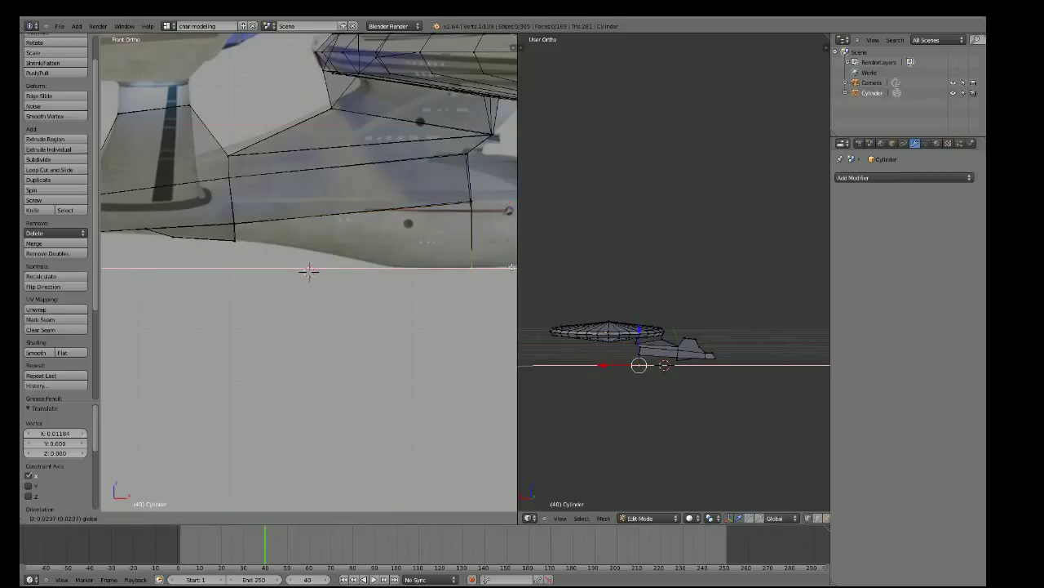
click(307, 269)
mouse_move(307, 270)
middle_down()
mouse_move(543, 289)
mouse_move(436, 285)
mouse_move(452, 296)
mouse_move(438, 295)
mouse_move(443, 302)
middle_up()
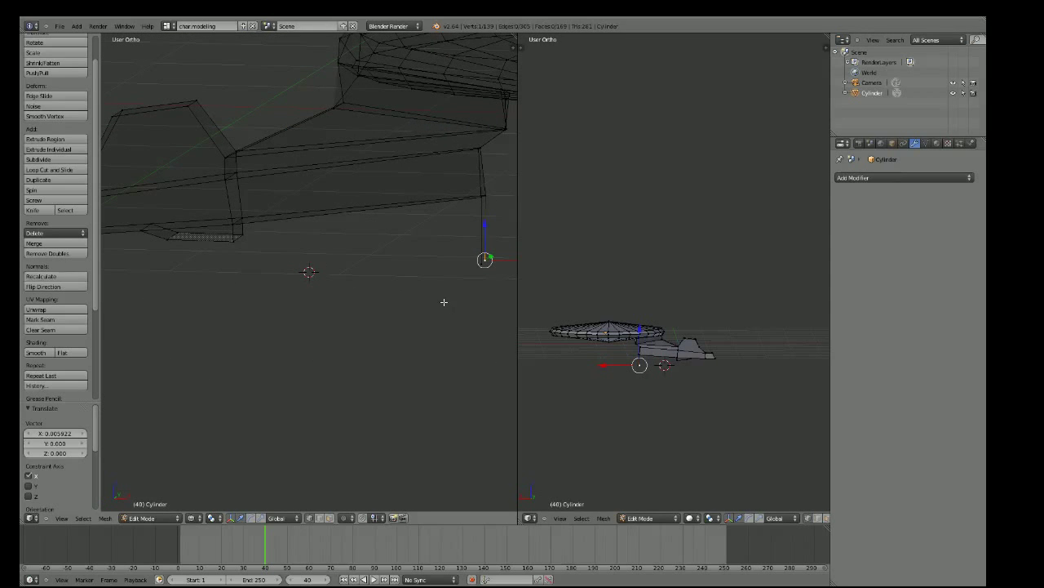
Fill the first two underside gaps with four-vertex faces
right_click(233, 240)
shift+right_click(234, 227)
shift+right_click(481, 197)
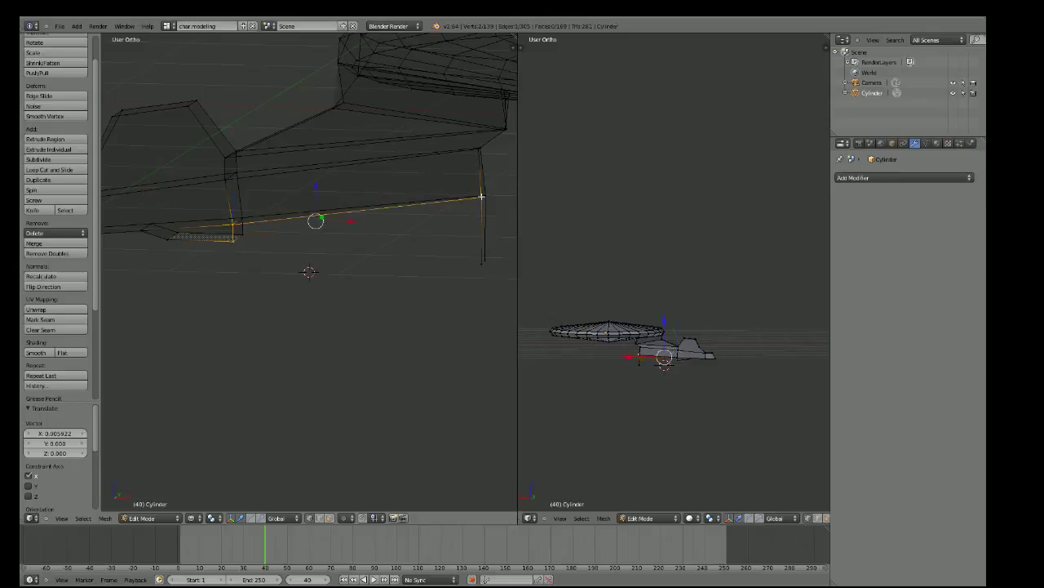
shift+right_click(480, 263)
key(f)
middle_drag(447, 291, 314, 287)
right_click(291, 282)
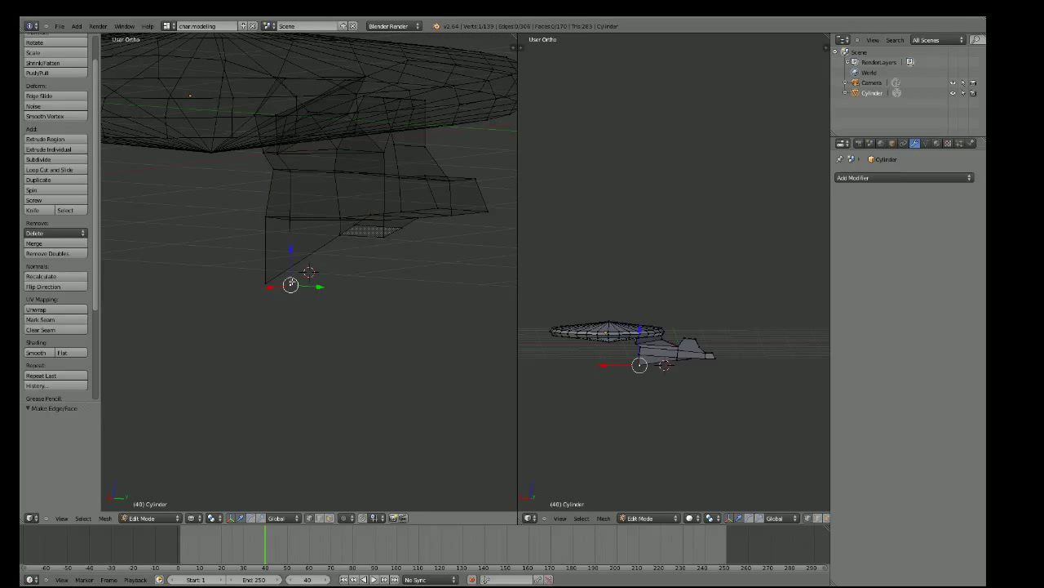
shift+right_click(291, 219)
mouse_move(291, 219)
middle_down()
mouse_move(397, 238)
mouse_move(352, 241)
middle_up()
shift+right_click(392, 224)
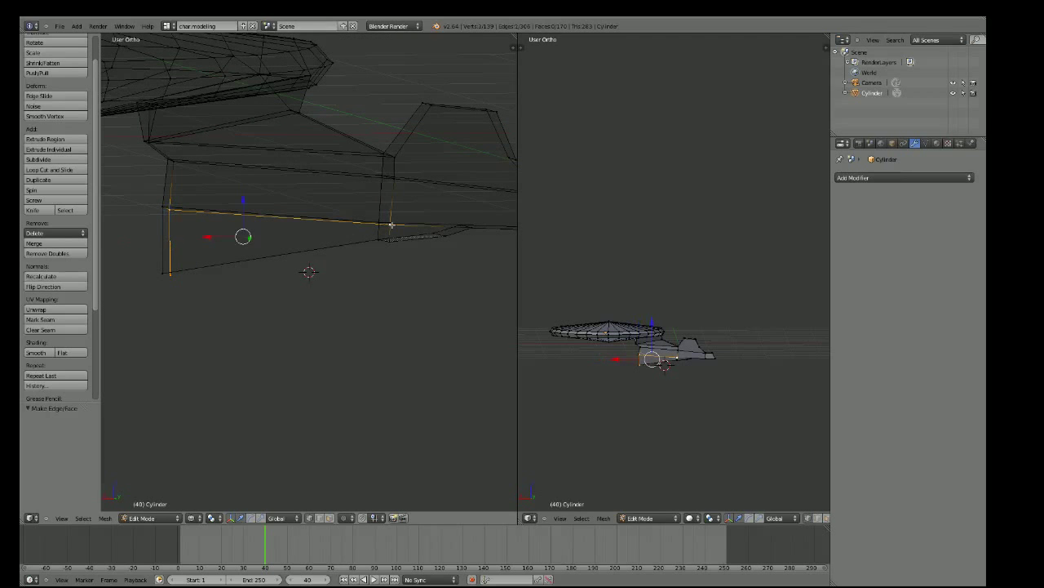
shift+right_click(391, 242)
key(f)
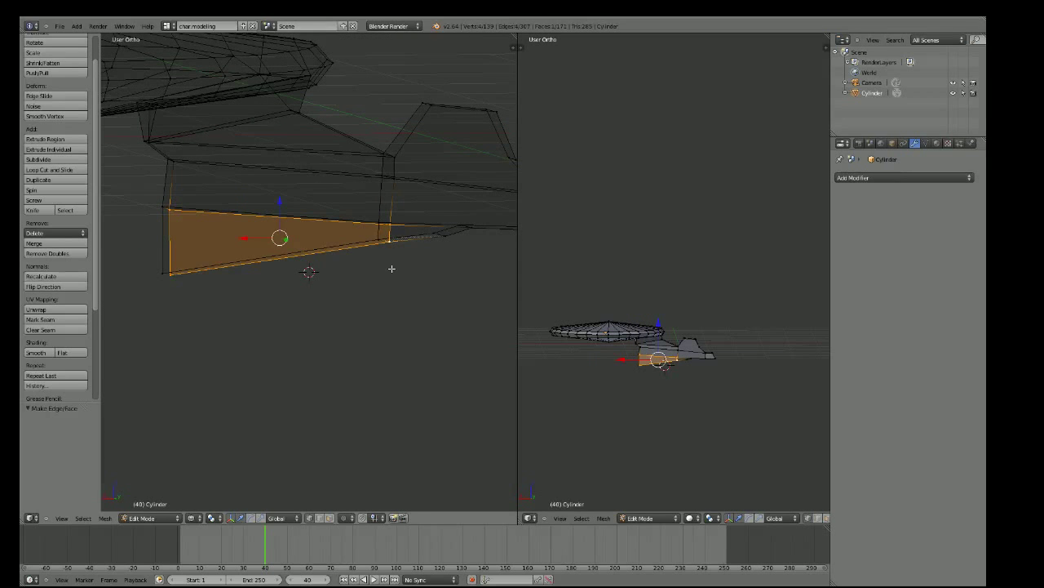
Fill the remaining two gaps with quad faces and return to front view
mouse_move(391, 269)
middle_down()
mouse_move(329, 282)
mouse_move(397, 282)
middle_up()
right_click(323, 208)
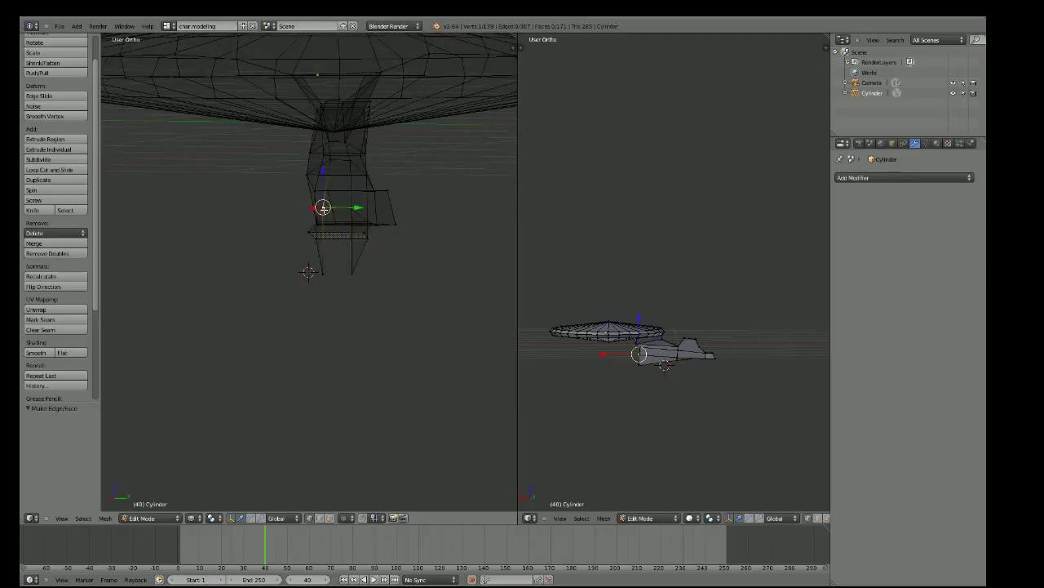
shift+right_click(353, 208)
shift+right_click(323, 273)
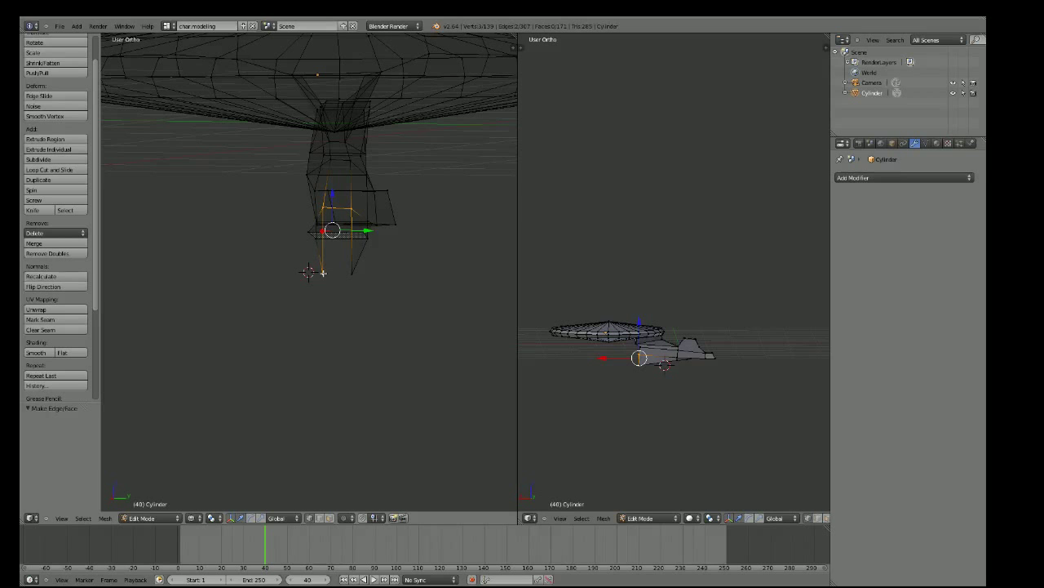
shift+right_click(352, 272)
key(f)
middle_drag(351, 271, 345, 234)
right_click(360, 275)
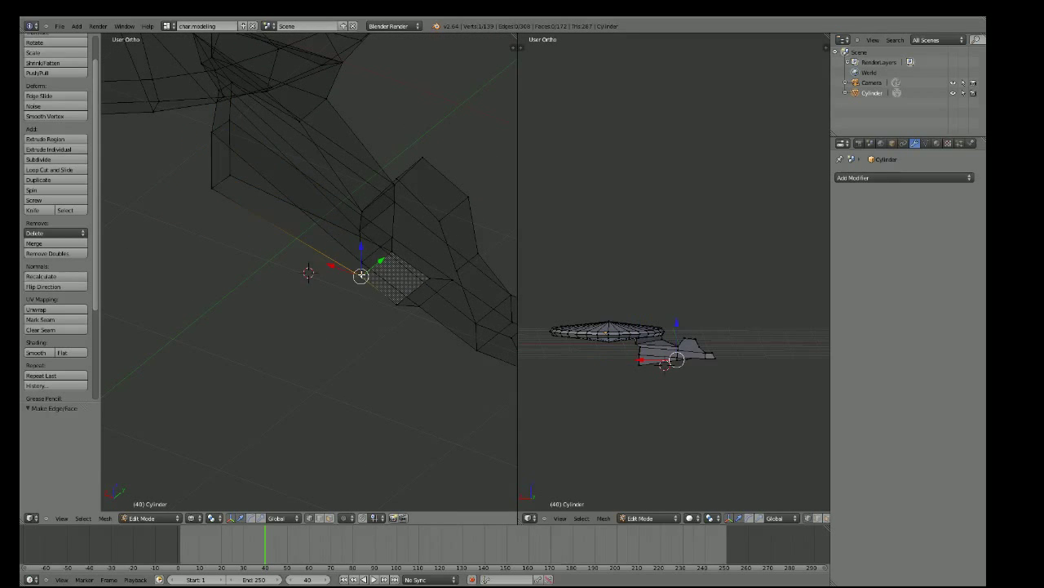
shift+right_click(394, 250)
shift+right_click(212, 190)
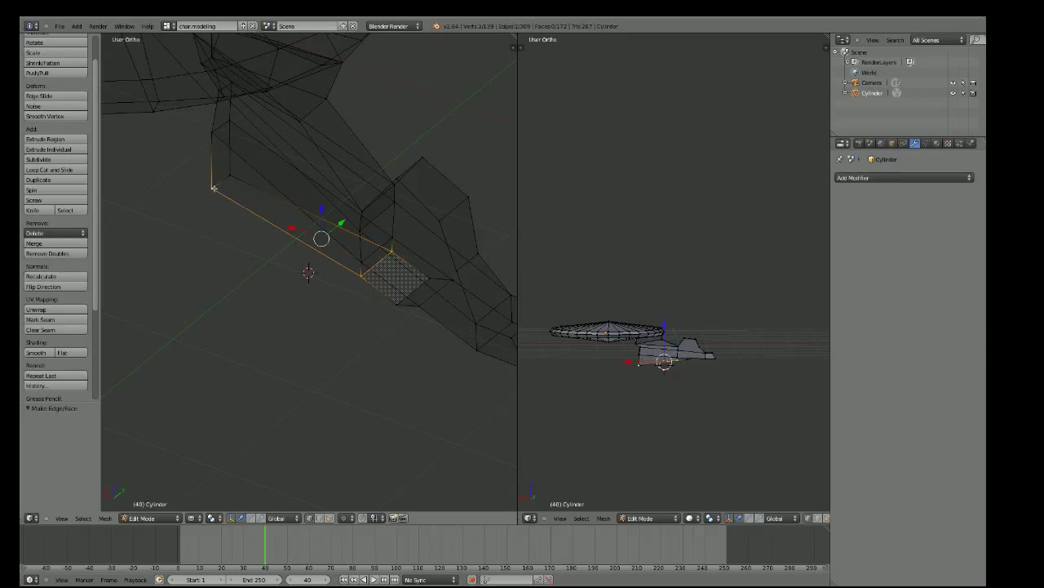
shift+right_click(231, 178)
key(f)
middle_drag(264, 235, 282, 290)
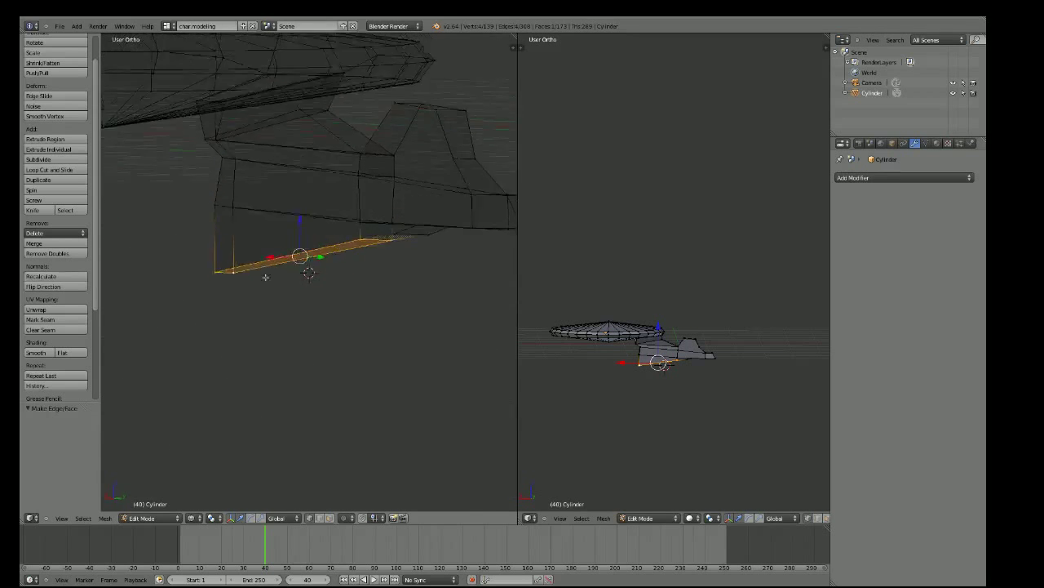
key(KP_1)
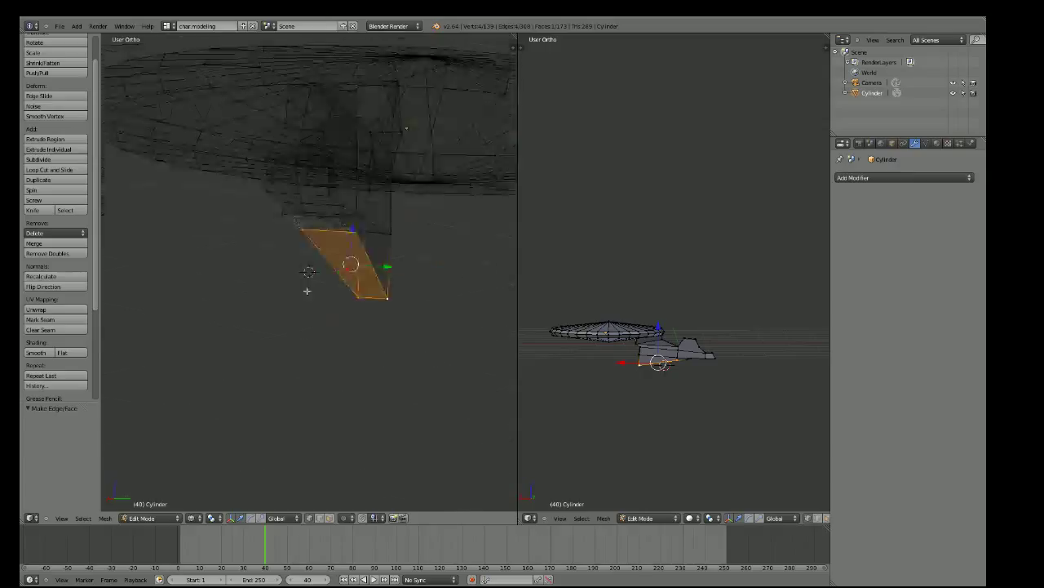
scroll(306, 291, down, 4)
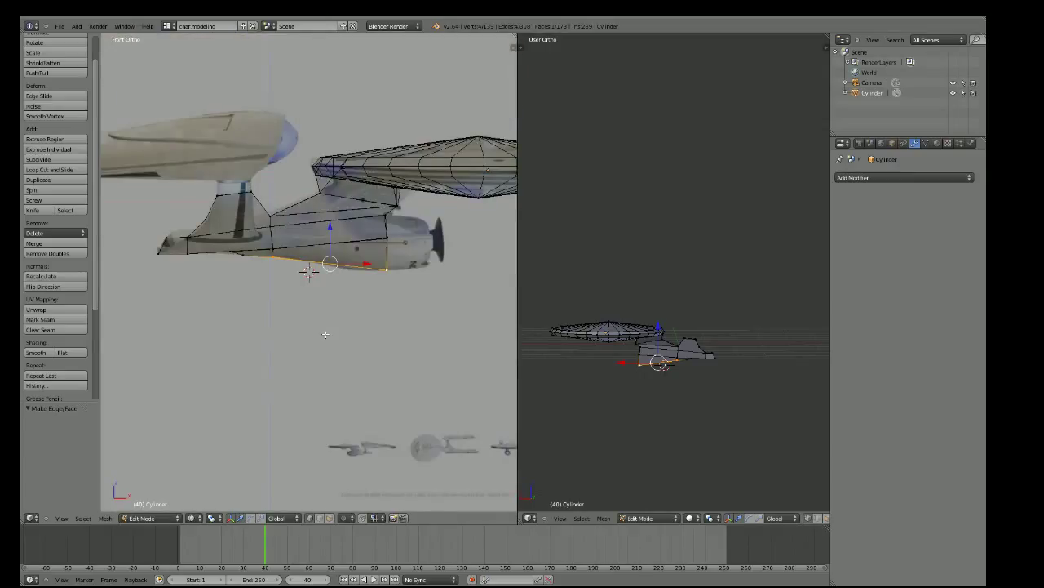
Slide the lower hull edge along X, then raise its right-end vertex along Z
scroll(484, 239, up, 7)
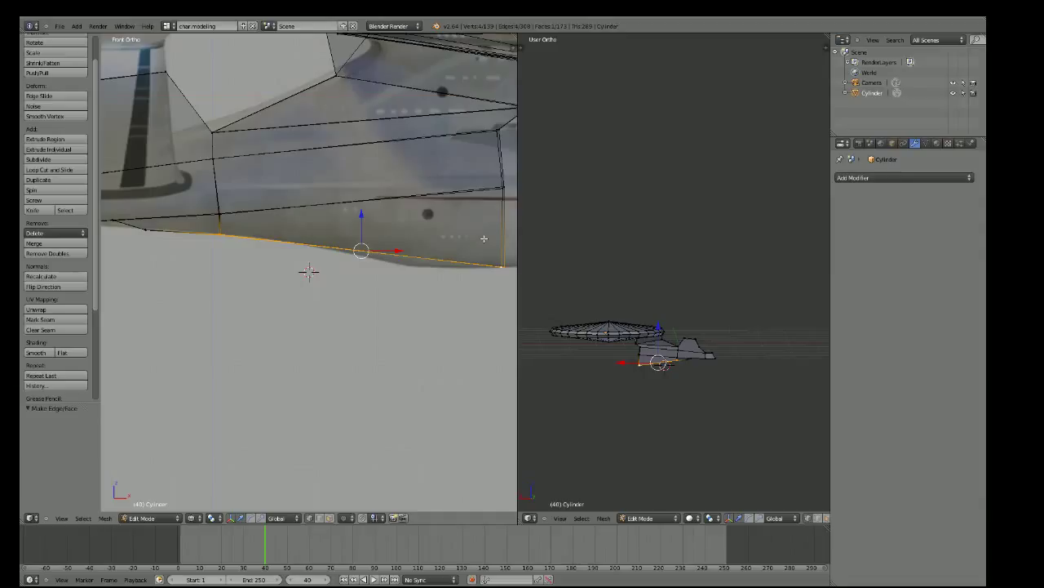
key(g)
key(x)
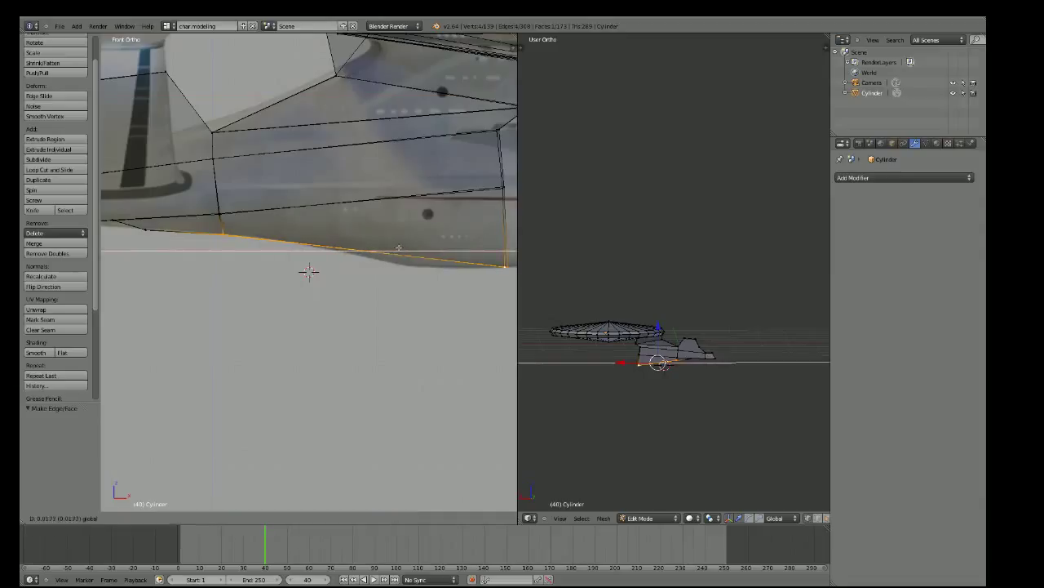
click(397, 249)
right_click(505, 278)
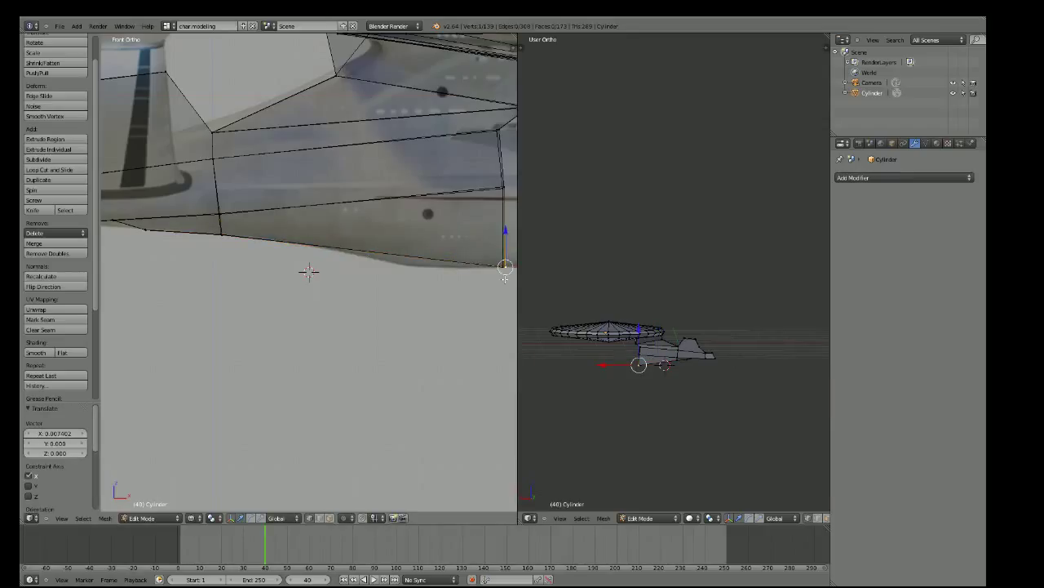
scroll(505, 278, down, 2)
key(g)
key(z)
click(468, 276)
Fine-tune that vertex, shifting it slightly left on X and adjusting its height on Z
scroll(467, 276, up, 3)
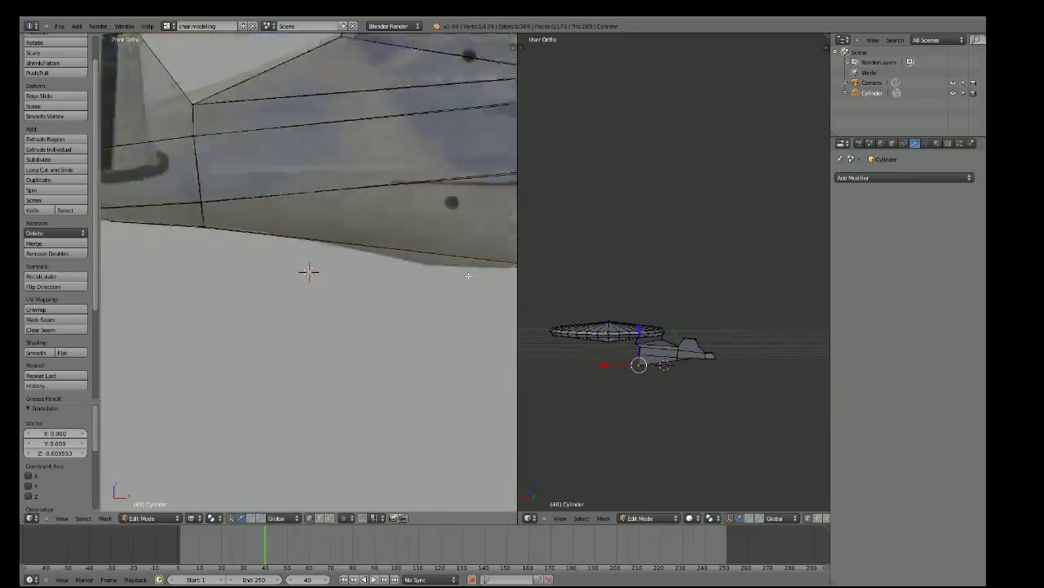
scroll(468, 276, down, 2)
scroll(490, 282, down, 1)
scroll(508, 288, up, 3)
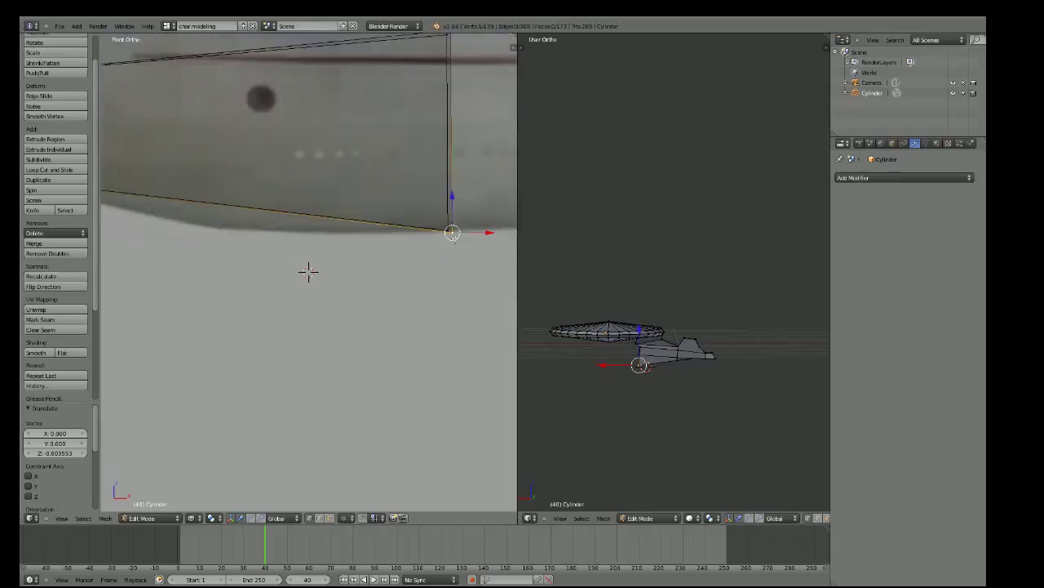
ctrl+scroll(477, 247, down, 2)
scroll(477, 248, up, 1)
scroll(276, 250, up, 6)
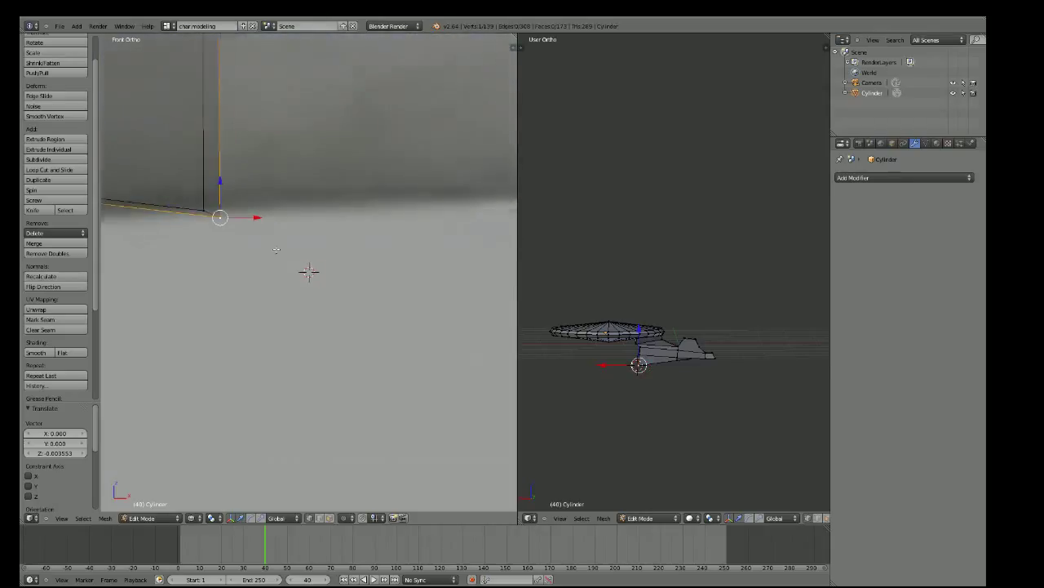
key(g)
key(x)
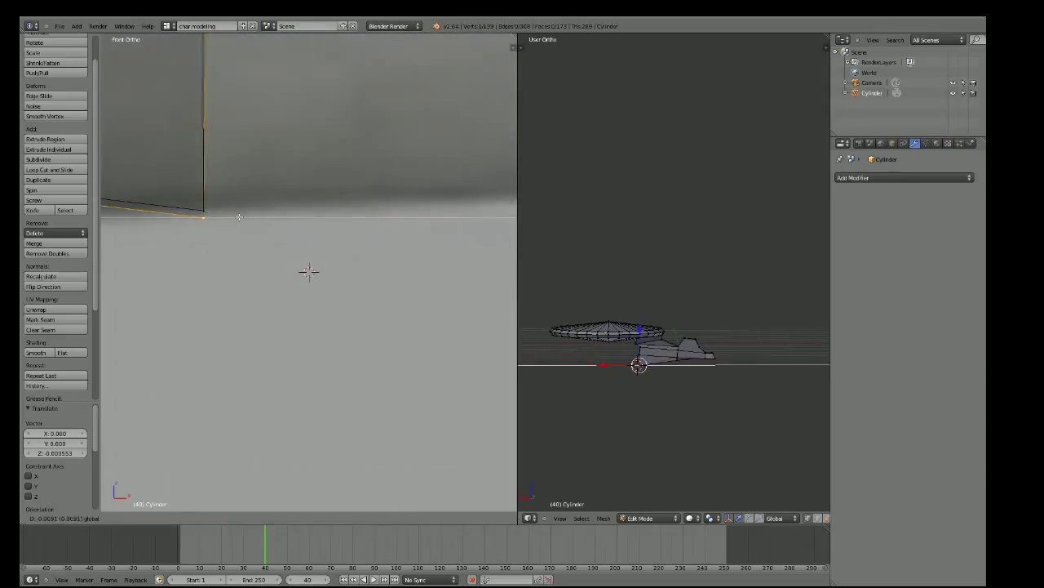
key(Return)
key(g)
key(z)
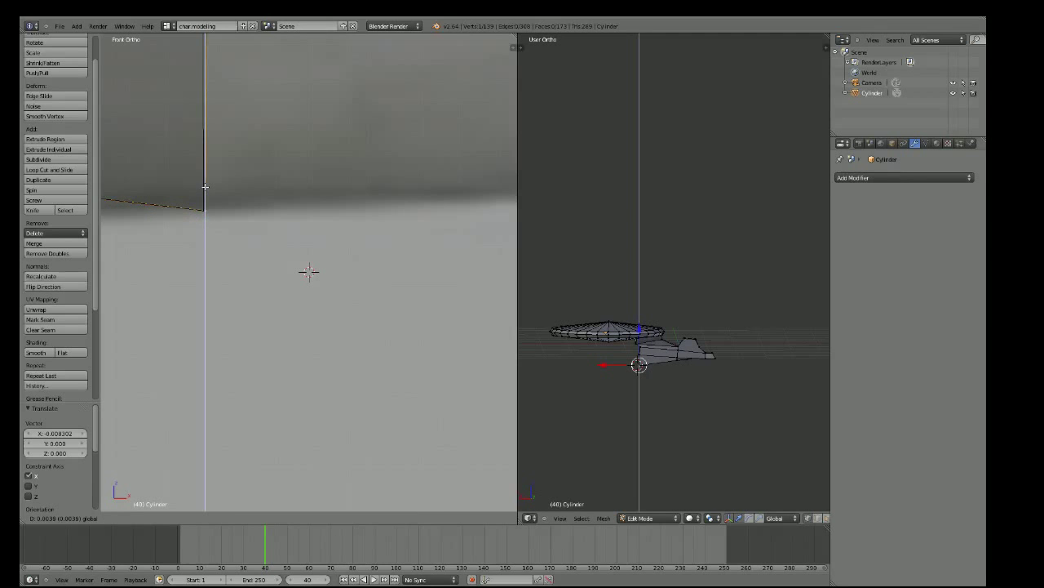
key(Return)
Shift the corner vertex near the nacelle slightly left on X and adjust its height on Z
scroll(214, 204, down, 5)
scroll(213, 204, down, 4)
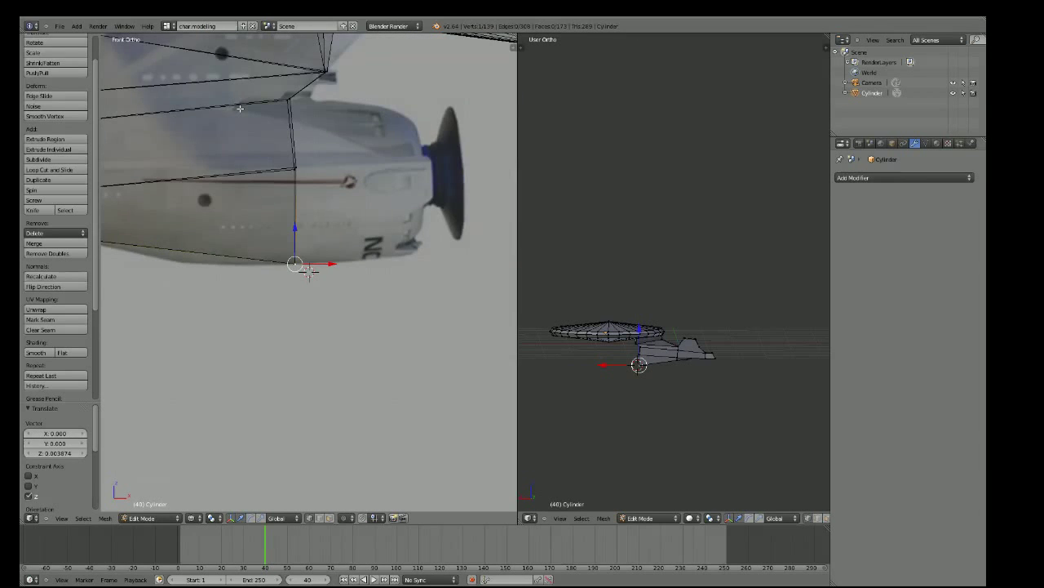
scroll(268, 122, up, 4)
scroll(268, 123, up, 3)
scroll(260, 270, up, 2)
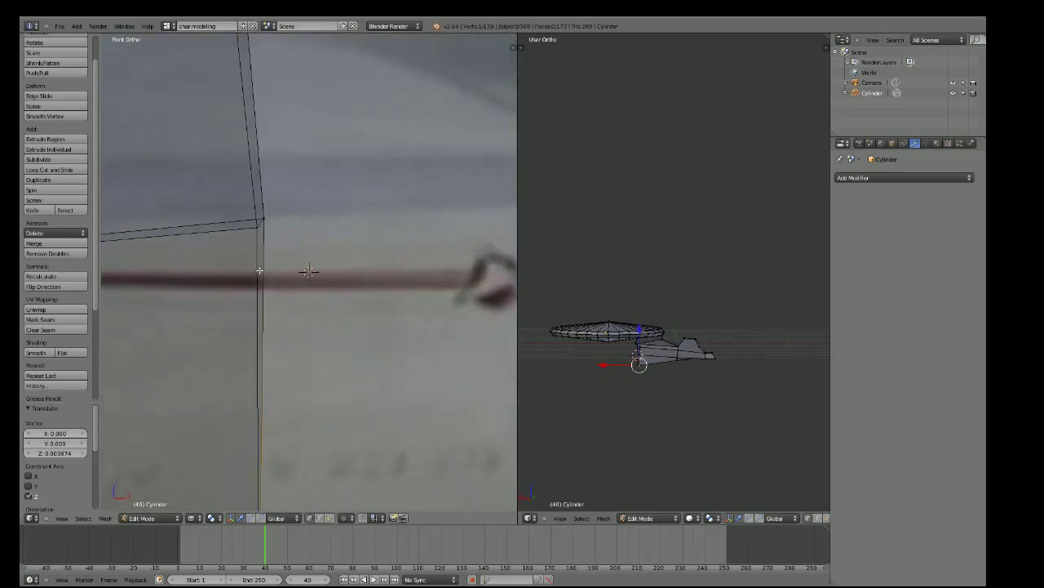
right_click(261, 221)
key(g)
key(x)
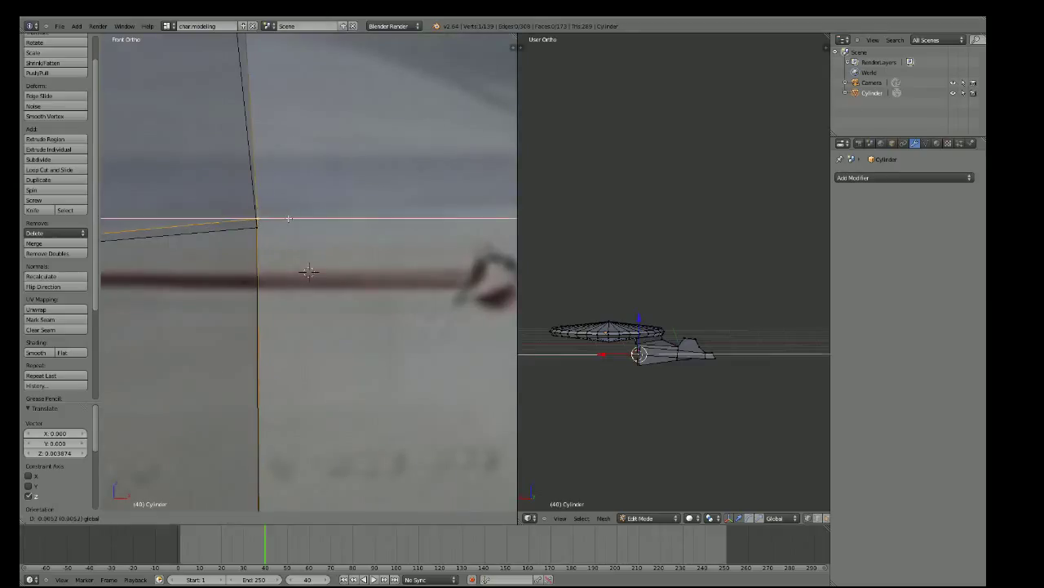
key(Return)
key(g)
key(z)
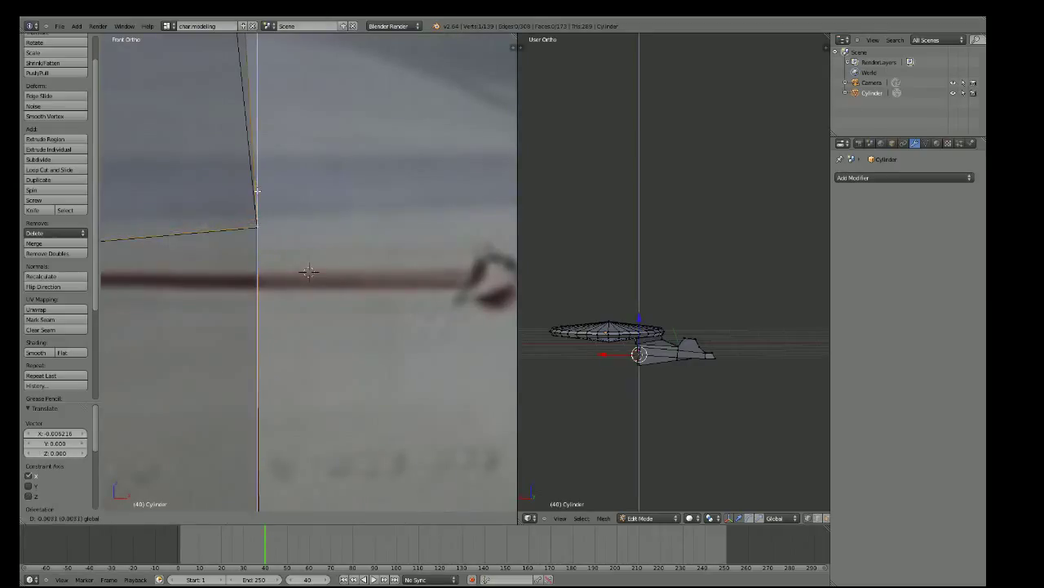
key(Return)
Reposition the upper corner vertex: a small X shift, lowered on Z, then nudged on X
scroll(262, 194, down, 4)
right_click(275, 102)
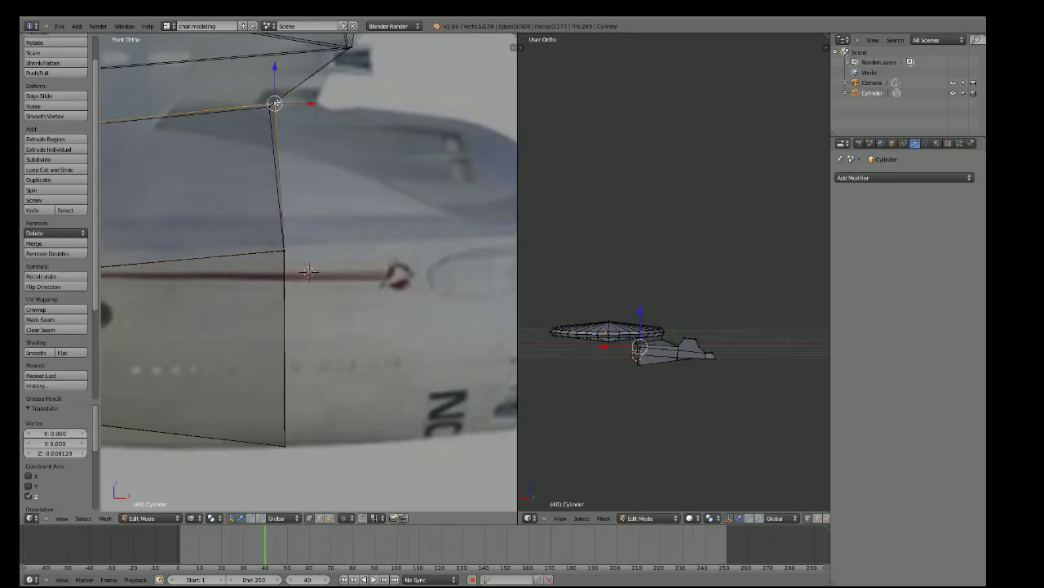
key(g)
key(x)
key(Return)
shift+scroll(291, 108, up, 4)
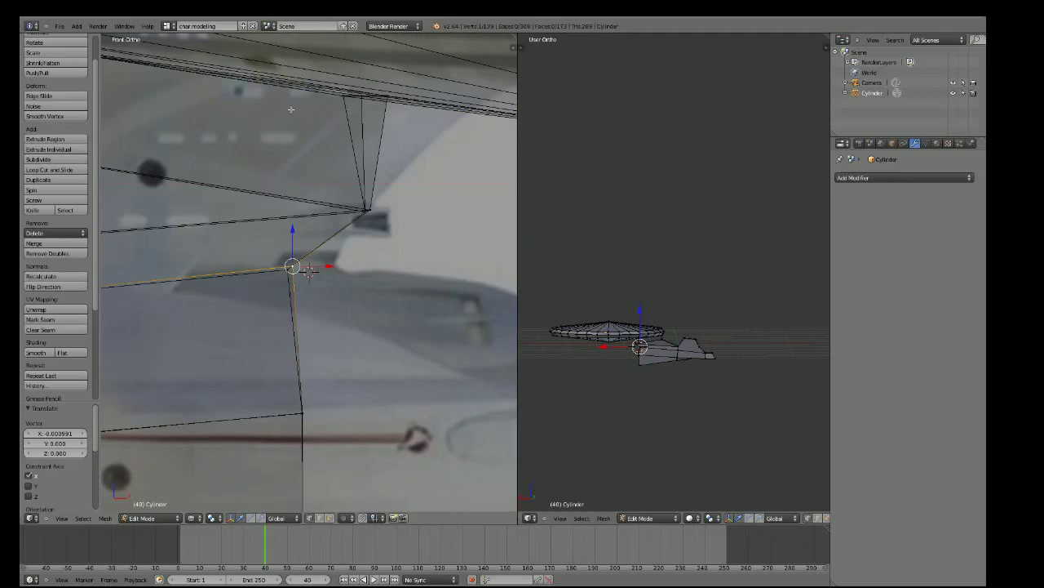
scroll(264, 283, up, 4)
key(g)
key(z)
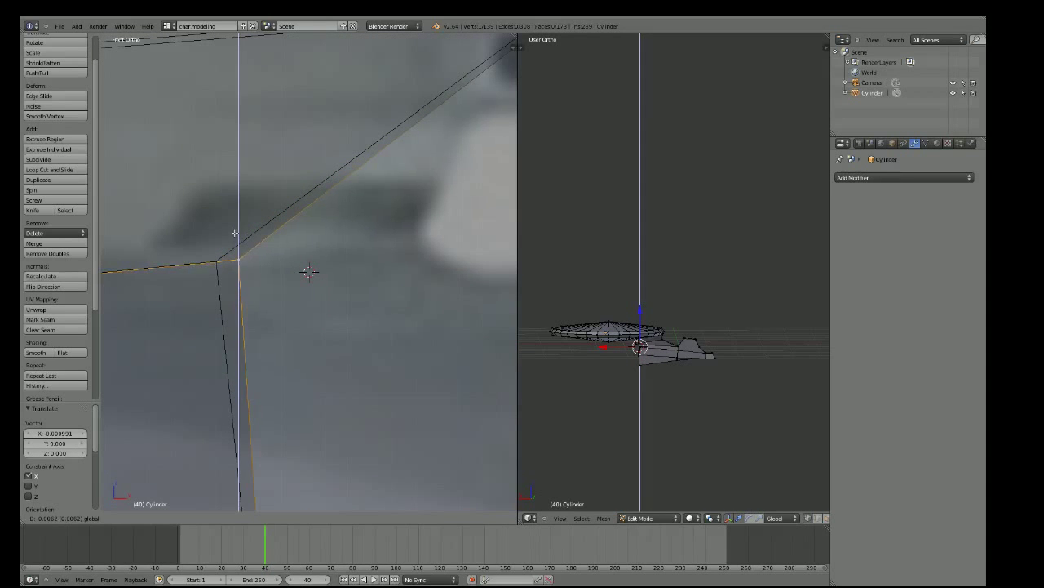
key(Return)
key(g)
key(x)
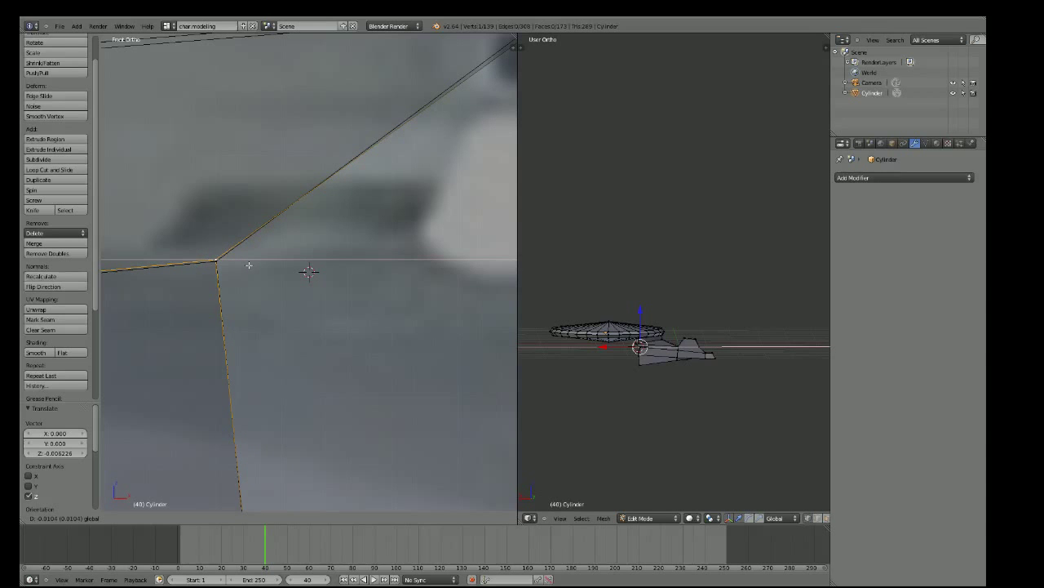
key(Return)
Select the hull's bottom corner vertex and inspect the mesh in 3D before returning to Front view
scroll(309, 272, down, 2)
scroll(343, 384, down, 1)
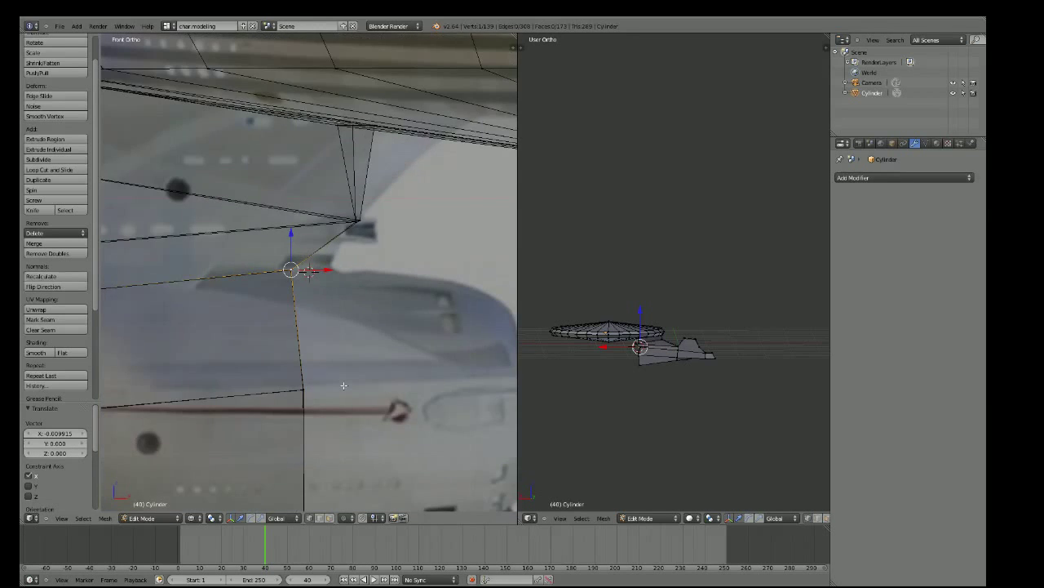
scroll(366, 428, down, 1)
scroll(366, 429, down, 1)
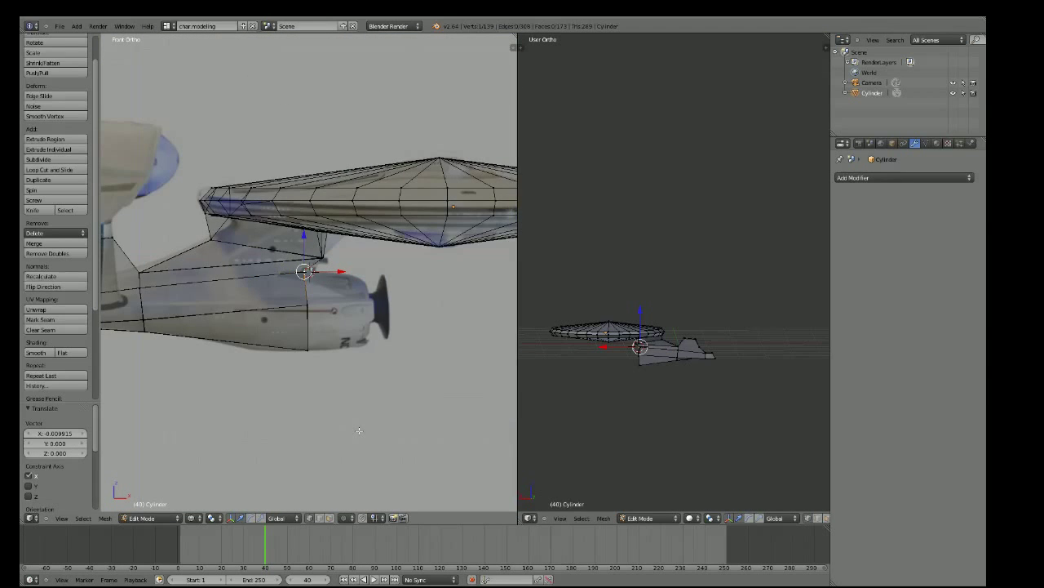
scroll(335, 351, up, 2)
scroll(310, 273, up, 5)
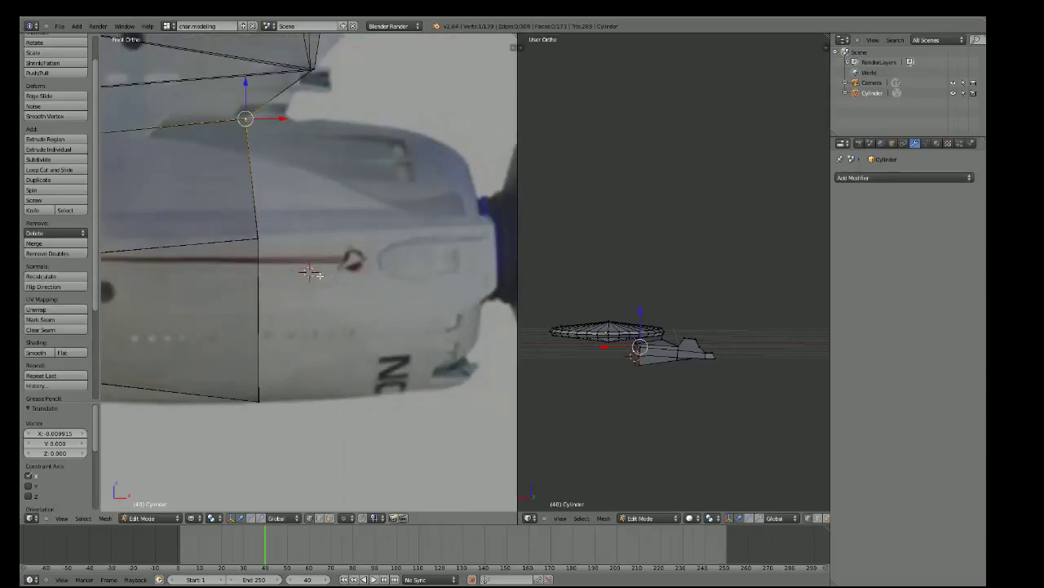
right_click(308, 271)
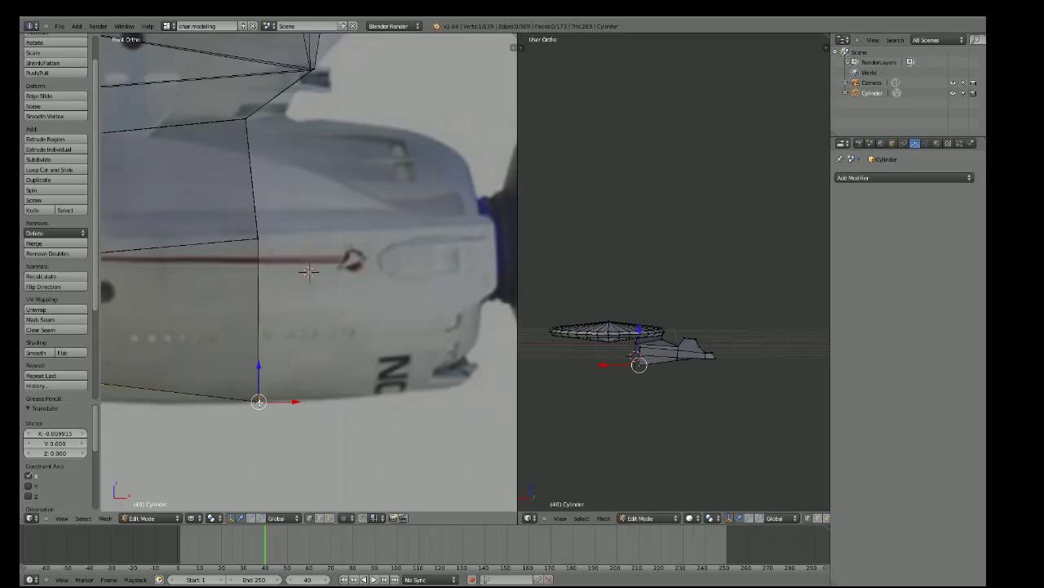
mouse_move(308, 272)
middle_down()
mouse_move(321, 394)
mouse_move(252, 384)
mouse_move(370, 385)
mouse_move(380, 364)
mouse_move(345, 359)
mouse_move(496, 350)
middle_up()
key(KP_1)
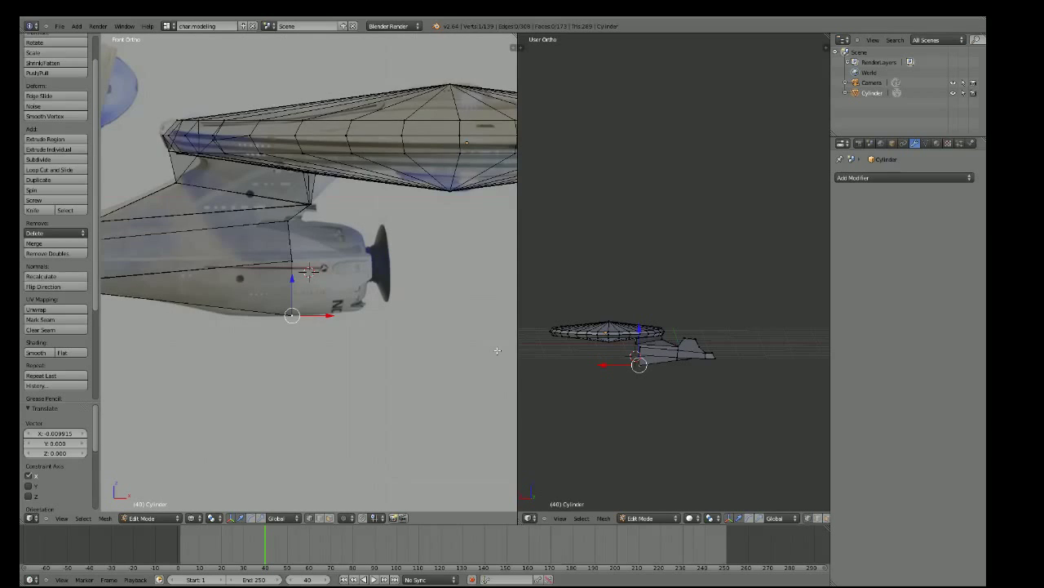
Start extending the bottom vertex forward along the hull toward the deflector dish
scroll(309, 327, up, 5)
scroll(309, 326, down, 3)
scroll(376, 408, up, 3)
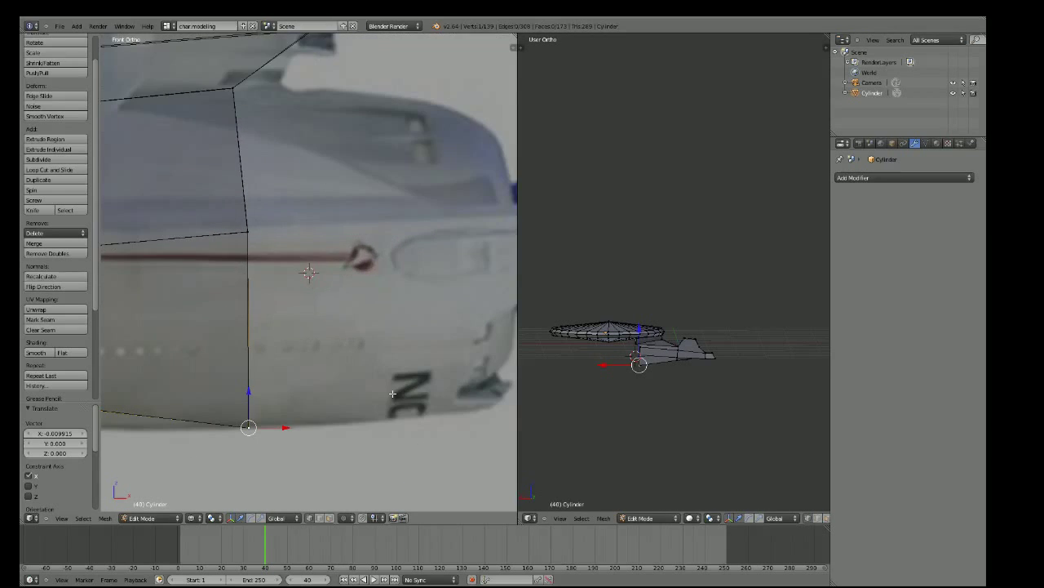
scroll(407, 400, down, 2)
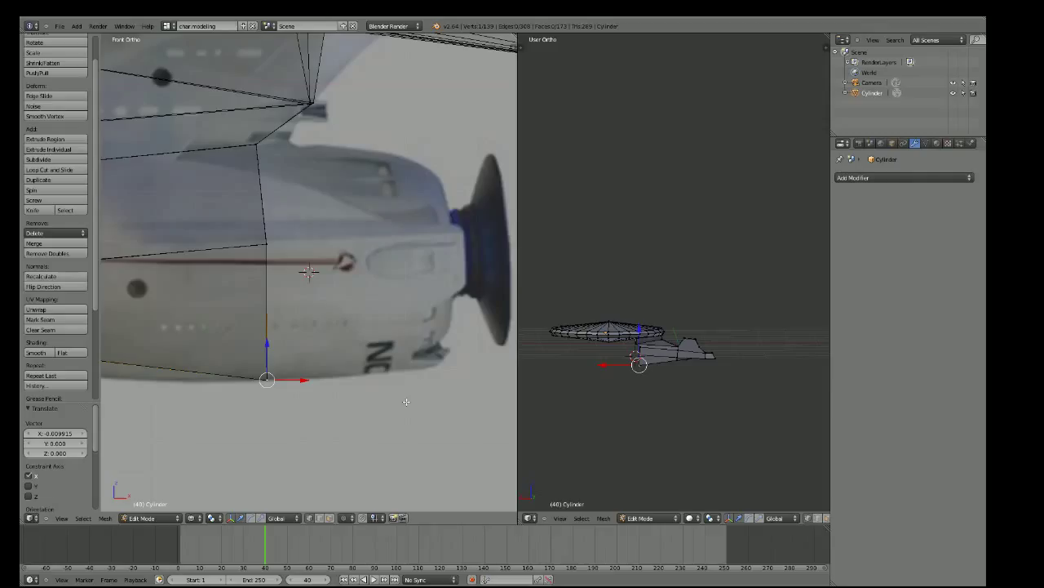
scroll(407, 401, down, 4)
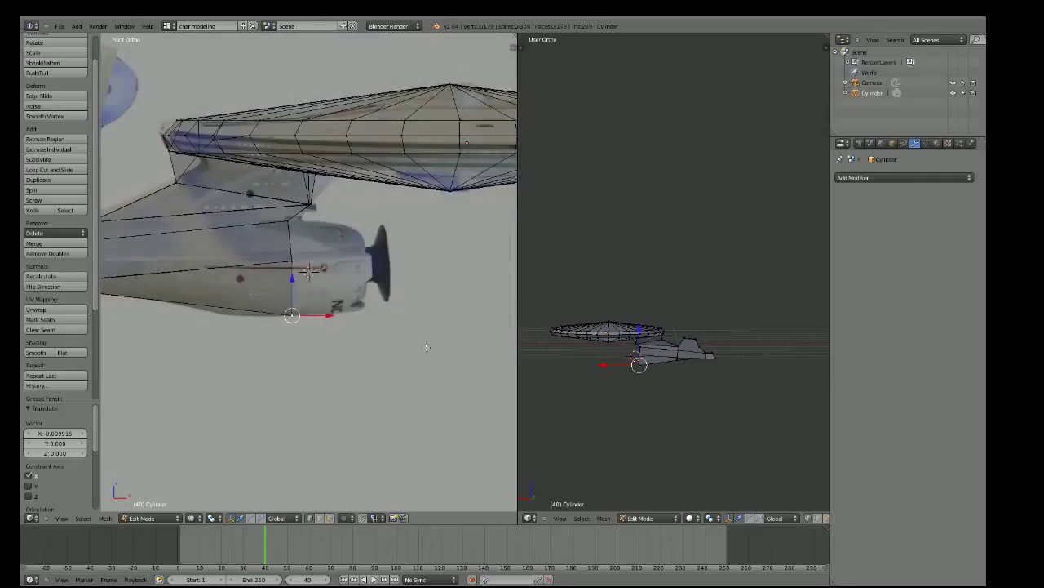
scroll(426, 348, up, 2)
scroll(427, 347, up, 2)
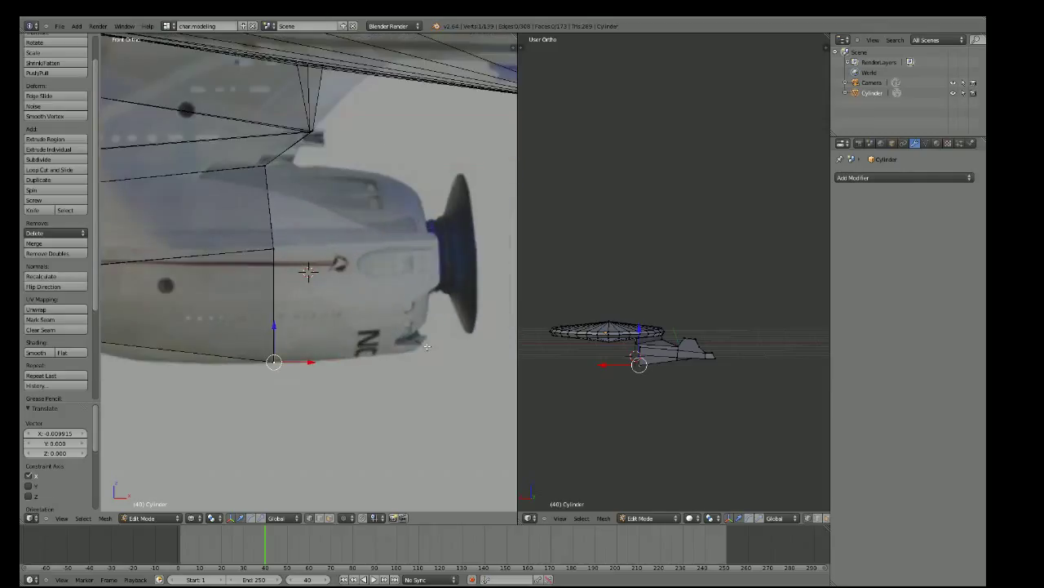
key(g)
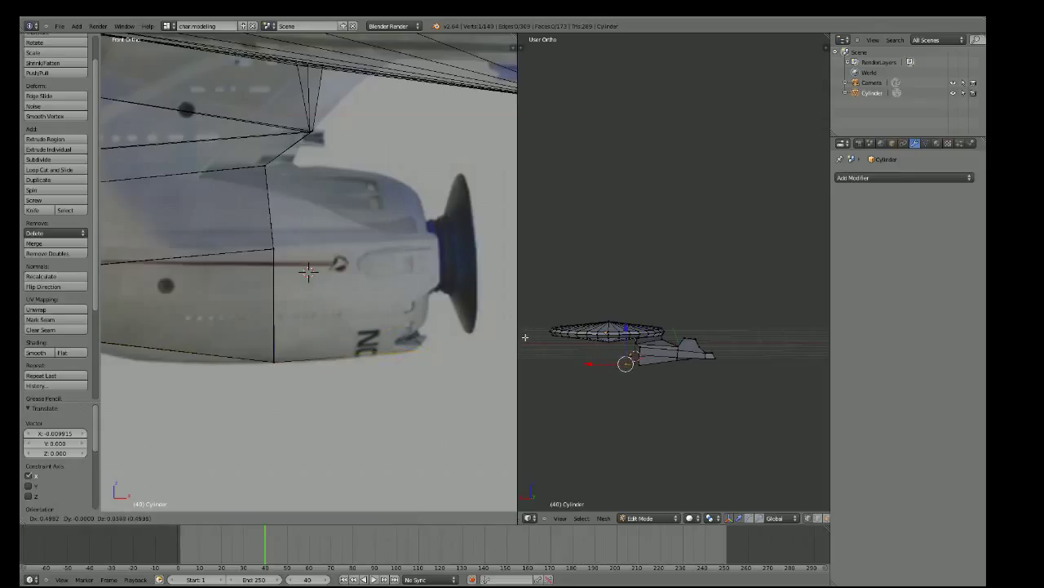
Extrude a new vertex from the hull's bottom corner, placing it near the deflector dish
click(308, 272)
scroll(308, 272, up, 4)
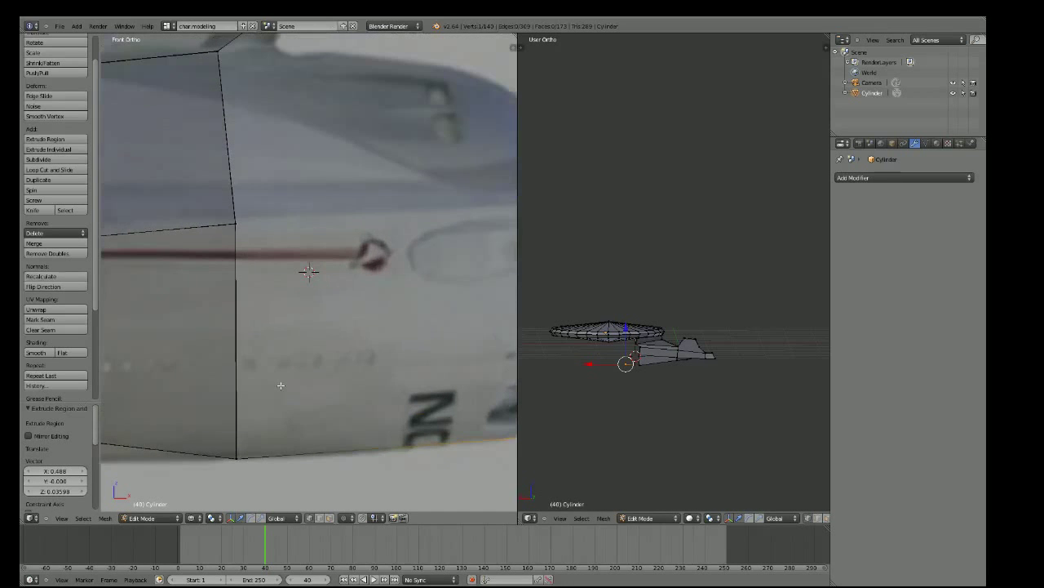
right_click(236, 458)
mouse_move(236, 458)
middle_down()
mouse_move(220, 420)
mouse_move(188, 416)
mouse_move(403, 421)
mouse_move(359, 427)
mouse_move(373, 431)
middle_up()
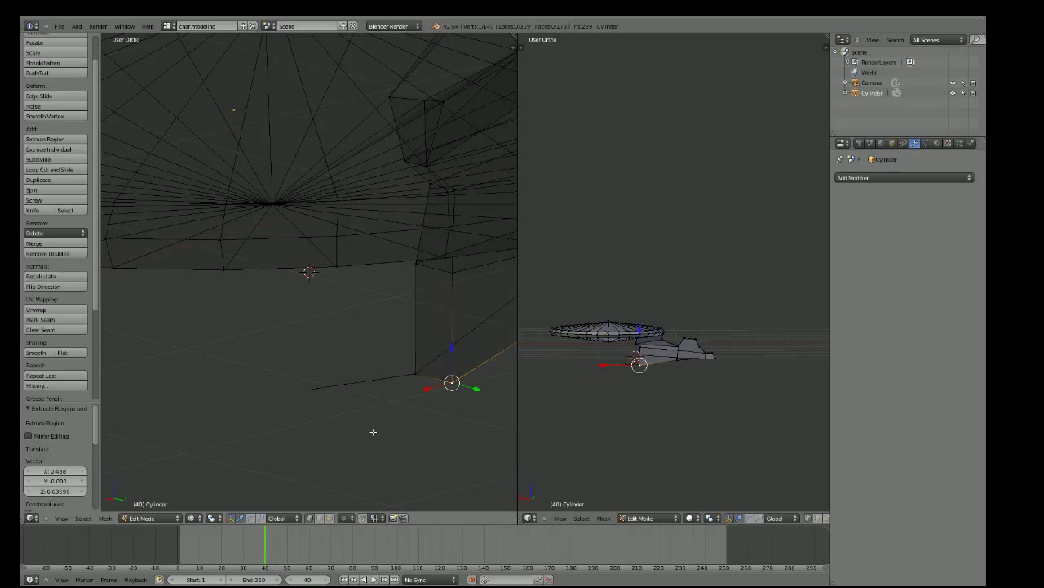
key(KP_1)
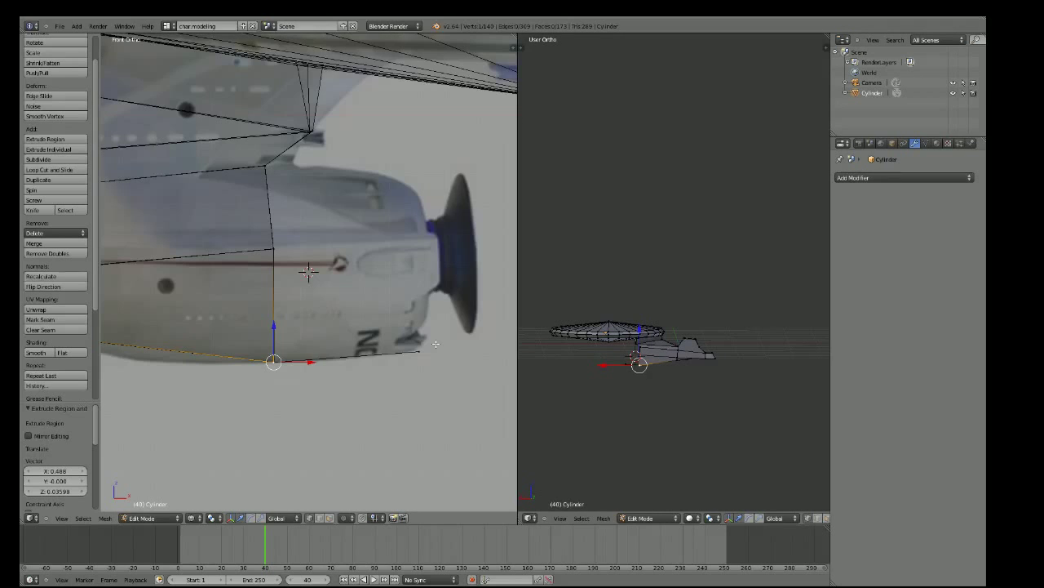
key(e)
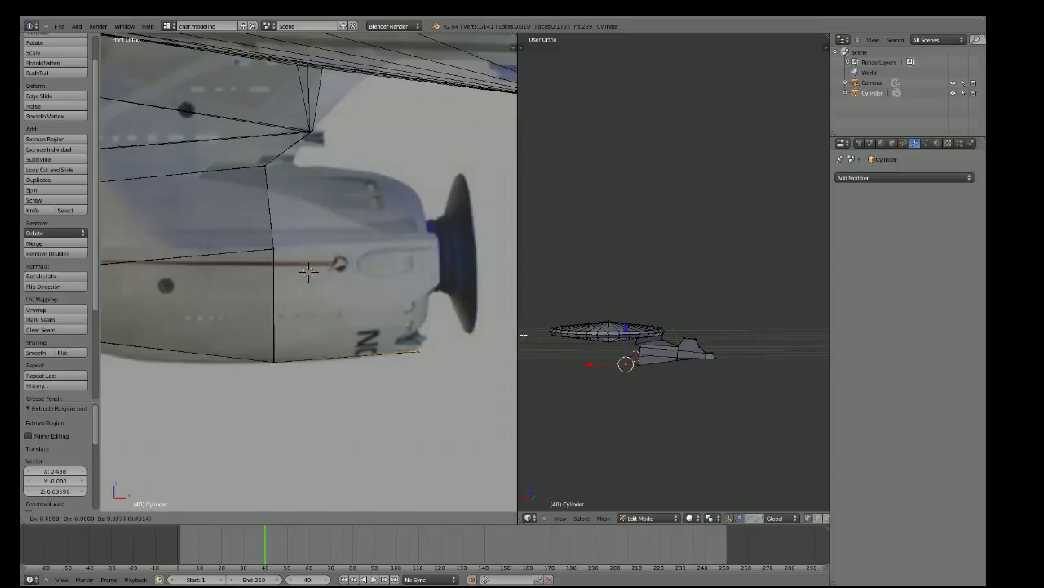
click(511, 338)
Fill a four-sided face across the four lower vertices of the hull's underside
mouse_move(511, 338)
middle_down()
mouse_move(331, 343)
mouse_move(347, 347)
middle_up()
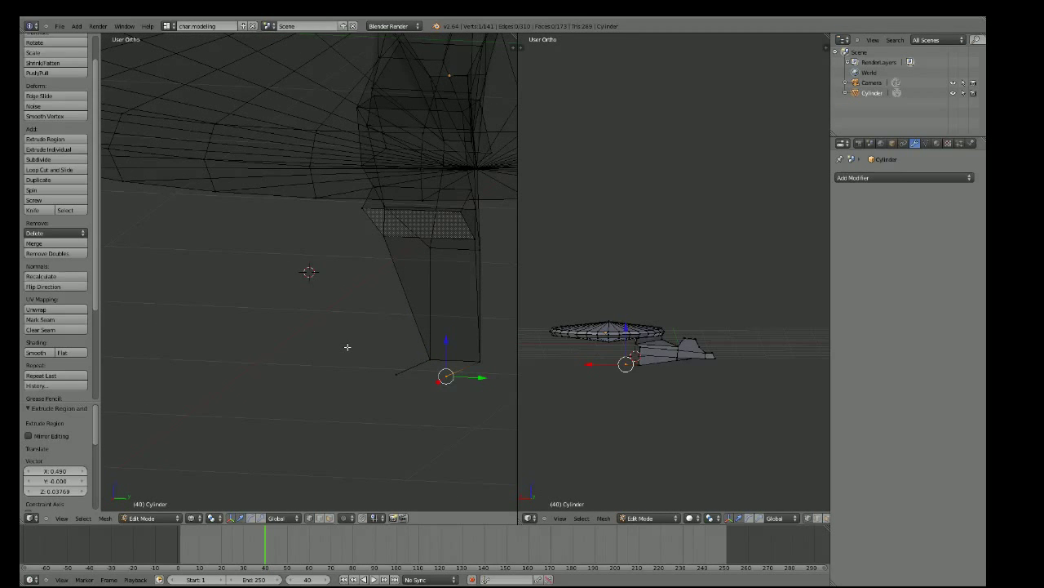
right_click(430, 359)
shift+right_click(479, 360)
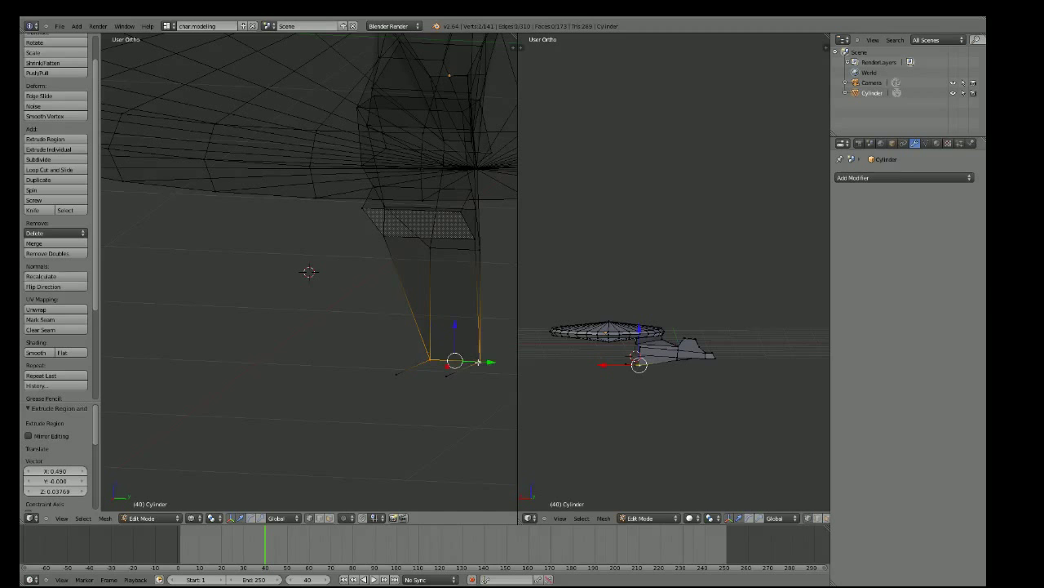
mouse_move(478, 361)
middle_down()
mouse_move(457, 377)
mouse_move(364, 377)
mouse_move(506, 373)
middle_up()
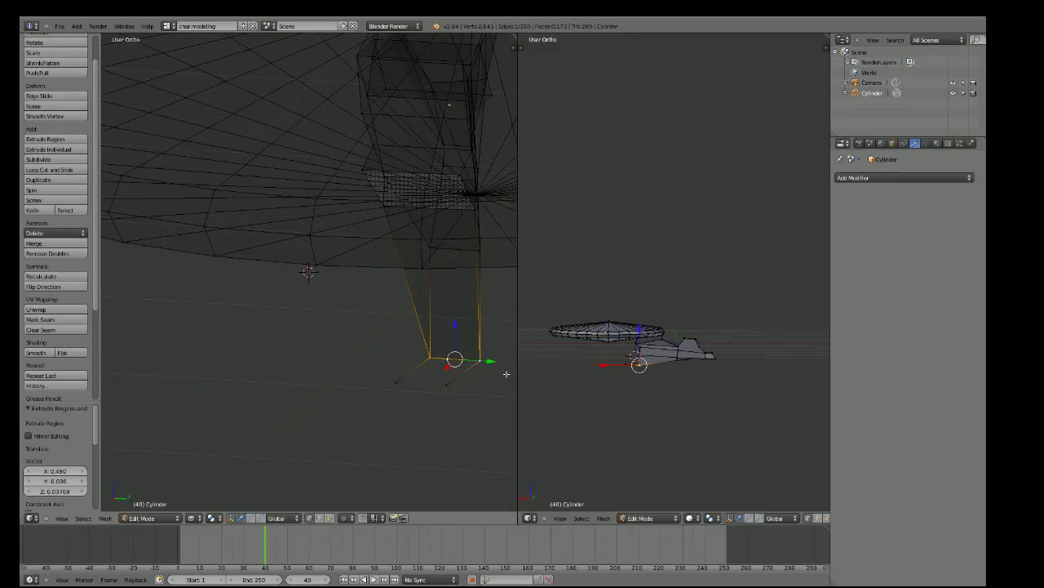
shift+right_click(447, 383)
shift+right_click(395, 380)
key(f)
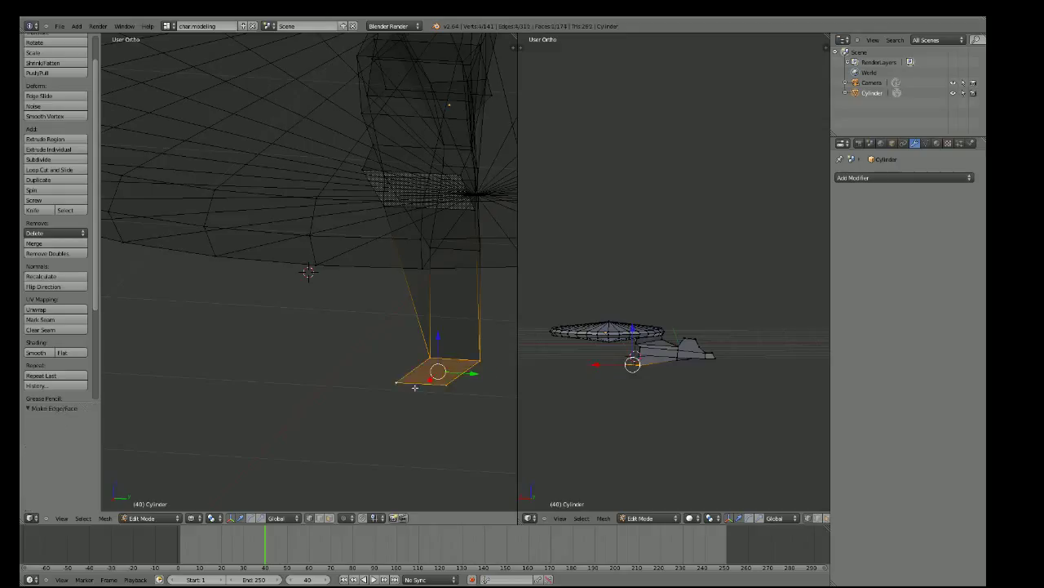
mouse_move(395, 381)
middle_down()
mouse_move(441, 392)
mouse_move(377, 375)
middle_up()
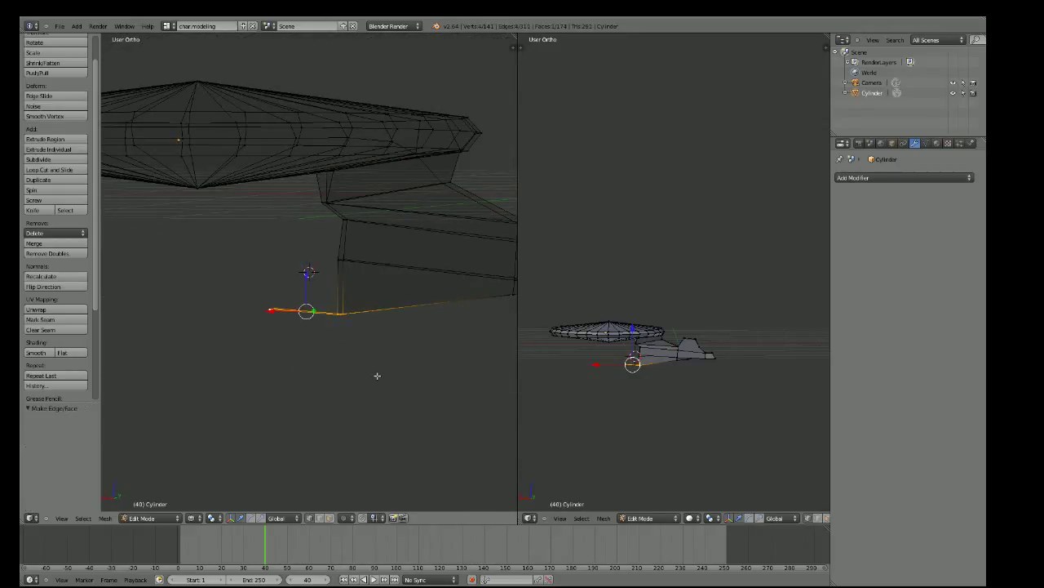
Orbit around the secondary hull to inspect both sides, then return to Front view
scroll(651, 419, up, 5)
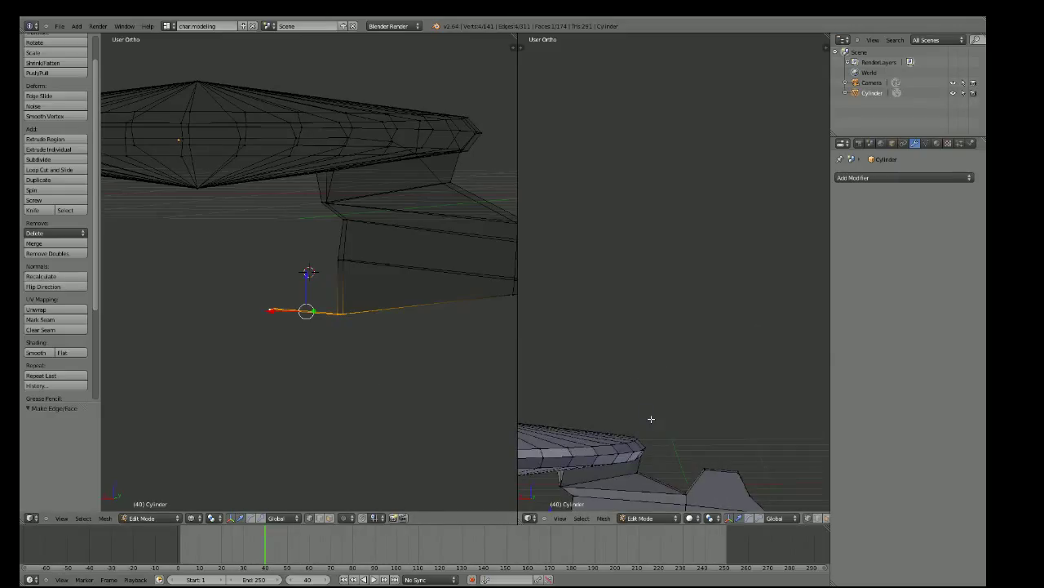
scroll(651, 418, down, 3)
middle_drag(343, 326, 360, 294)
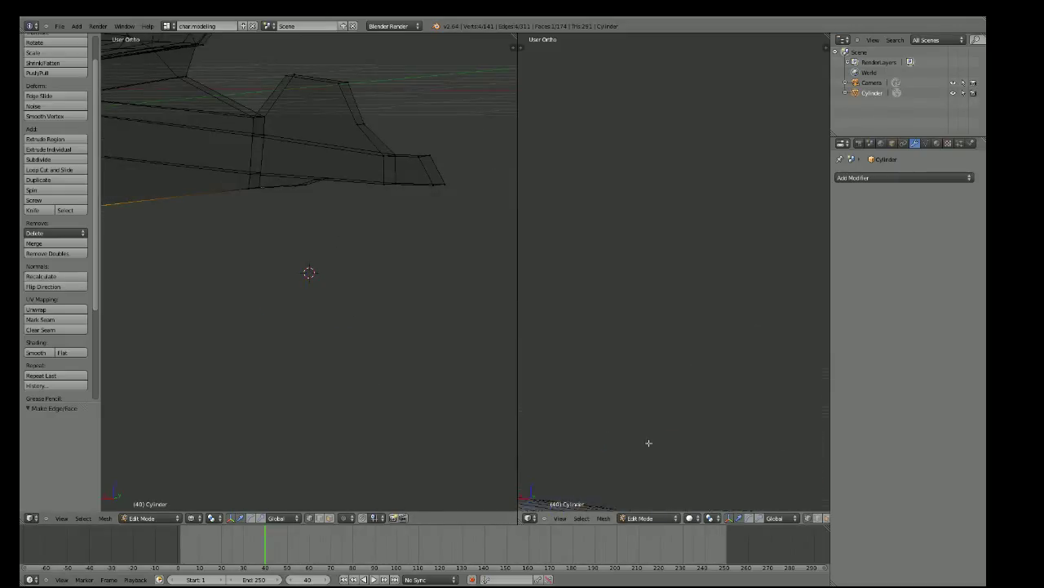
scroll(653, 444, up, 3)
scroll(653, 444, down, 2)
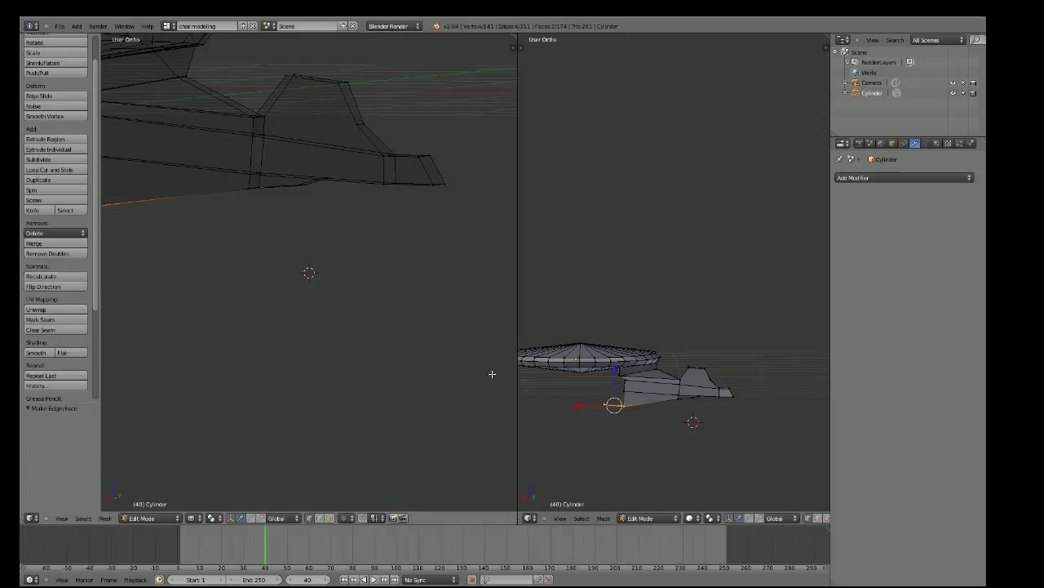
scroll(315, 221, down, 2)
scroll(324, 217, down, 1)
scroll(398, 202, down, 2)
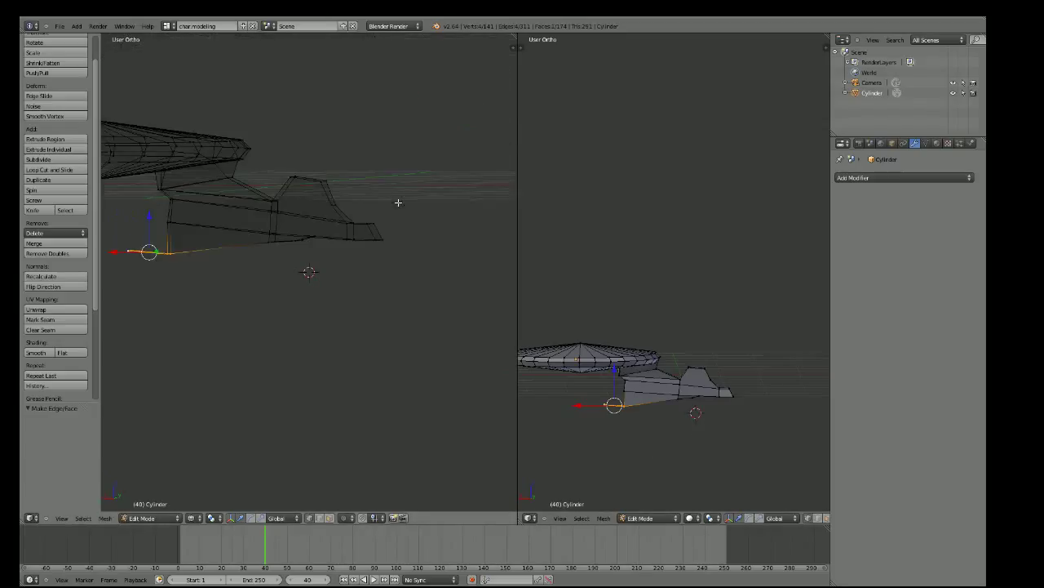
mouse_move(398, 202)
middle_down()
mouse_move(318, 319)
mouse_move(306, 245)
middle_up()
scroll(299, 183, up, 3)
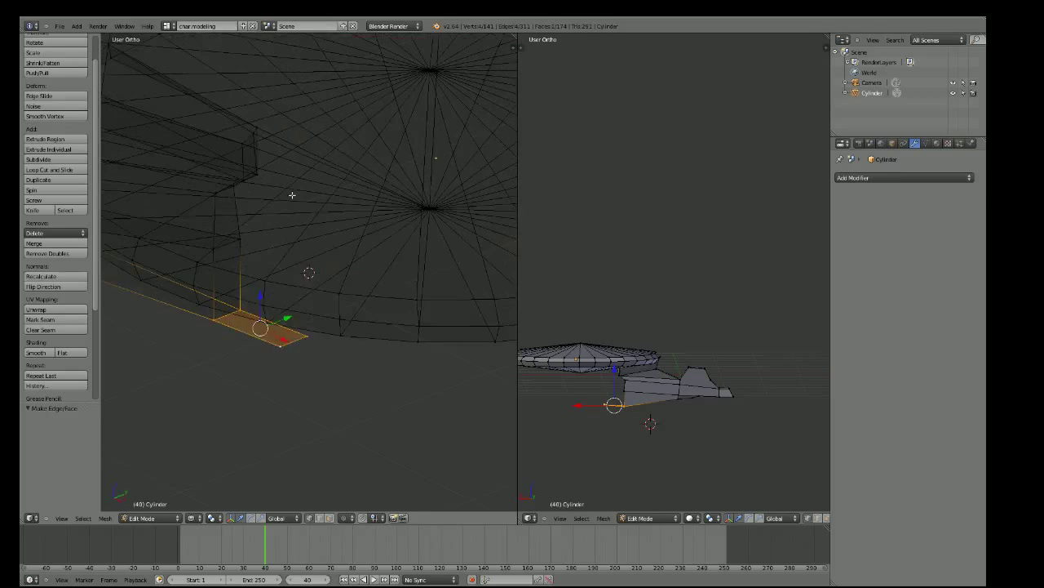
scroll(299, 178, up, 2)
scroll(291, 205, up, 2)
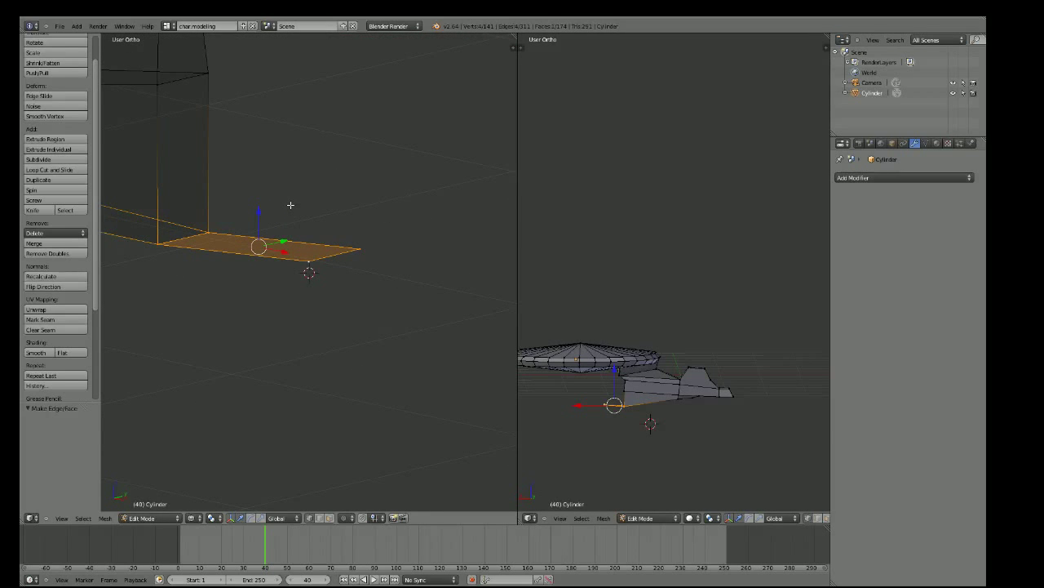
key(KP_1)
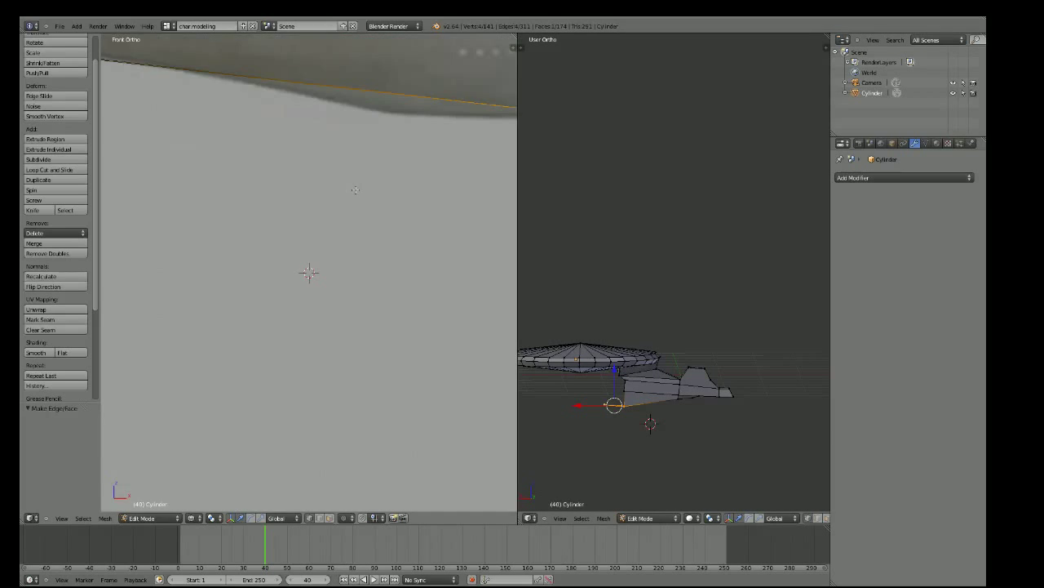
Frame the secondary hull's front and select the edge-end and upper outline vertices to trace
scroll(447, 231, down, 3)
scroll(447, 233, down, 3)
scroll(447, 233, up, 2)
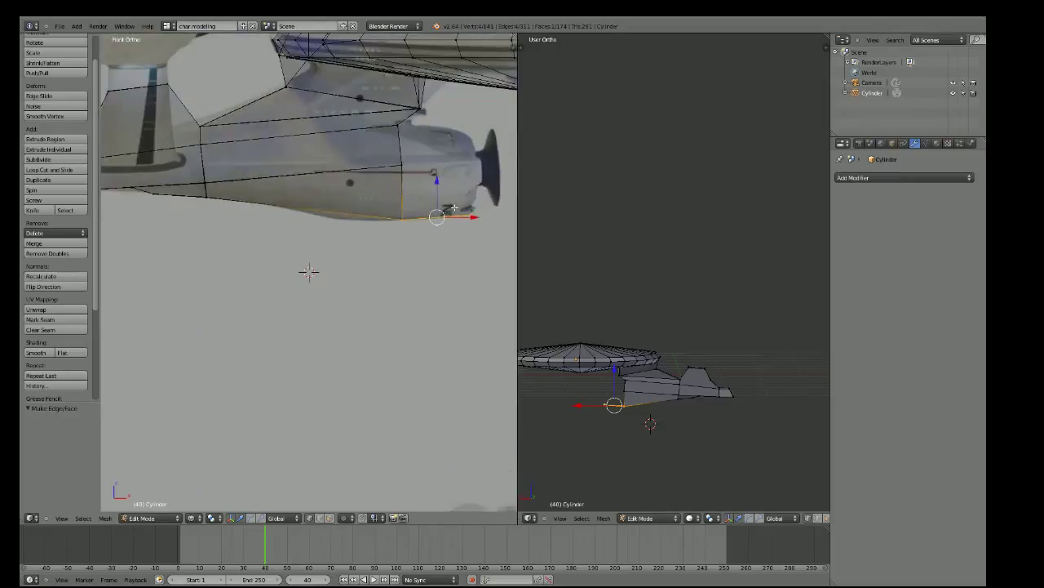
shift+middle_drag(453, 208, 294, 277)
scroll(297, 263, up, 2)
scroll(298, 264, up, 2)
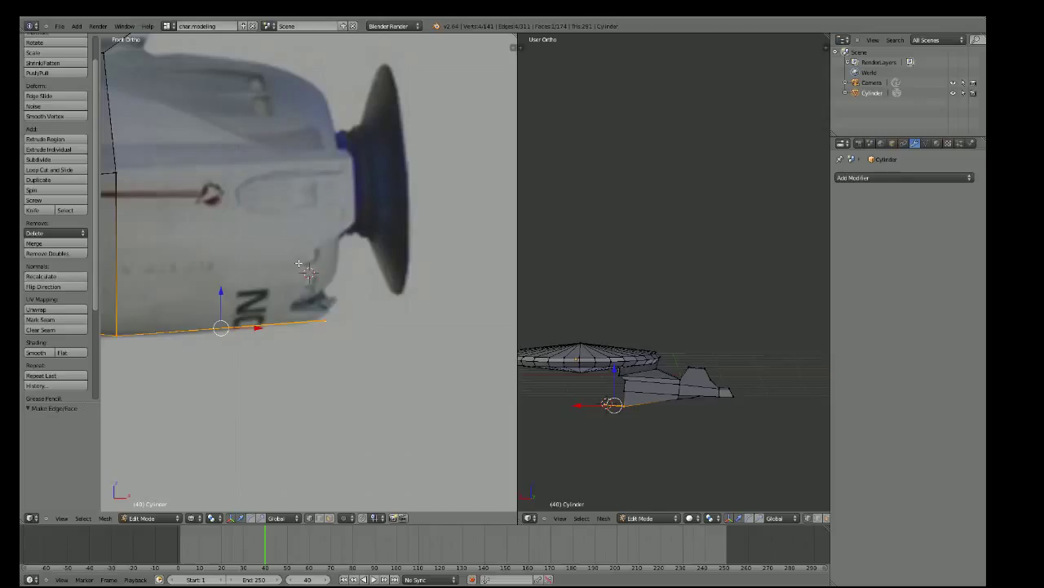
scroll(299, 263, down, 1)
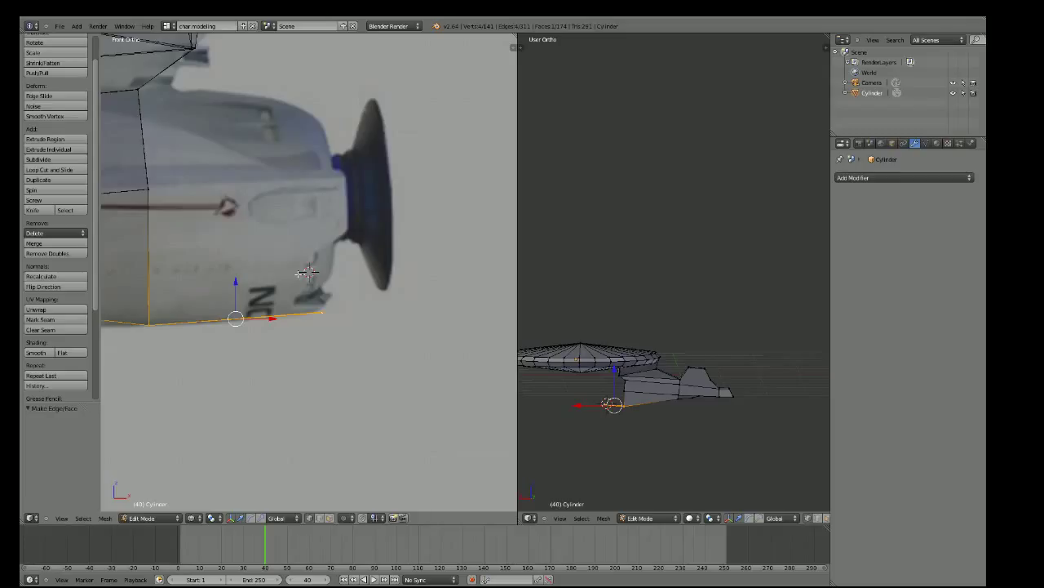
scroll(308, 272, up, 3)
scroll(308, 272, up, 2)
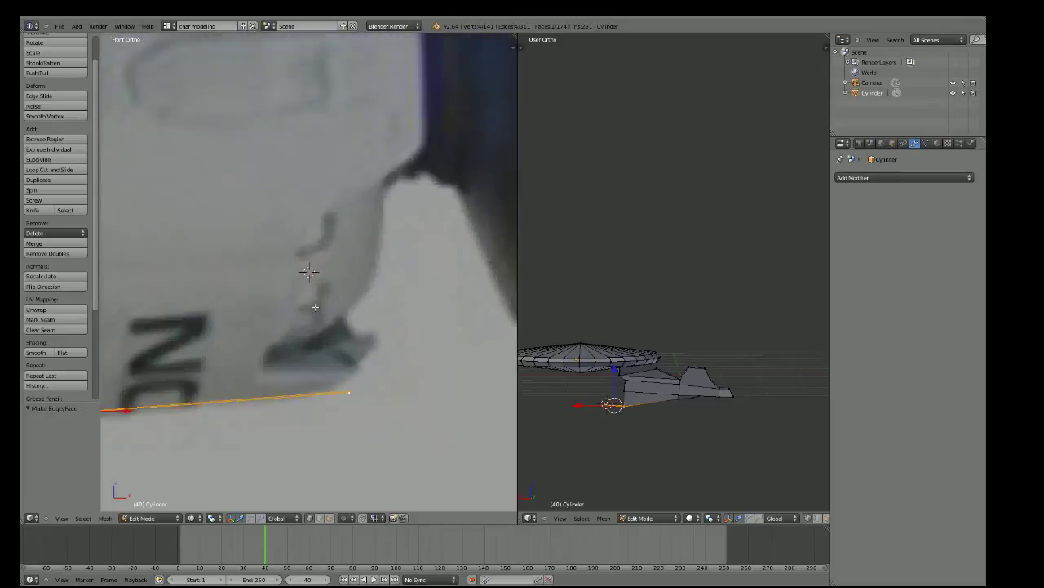
right_click(350, 392)
scroll(270, 261, down, 3)
scroll(249, 238, down, 3)
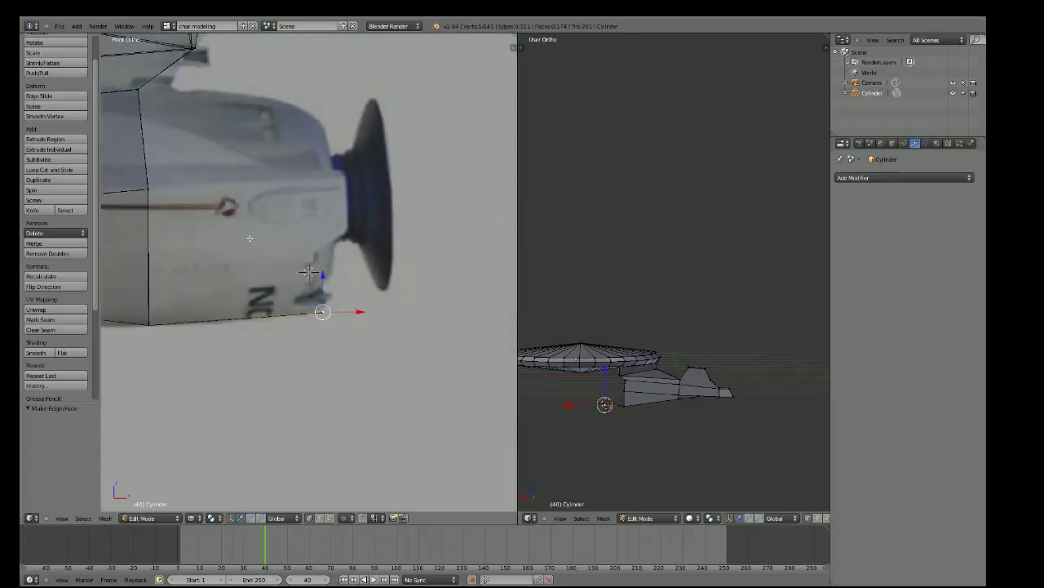
right_click(147, 188)
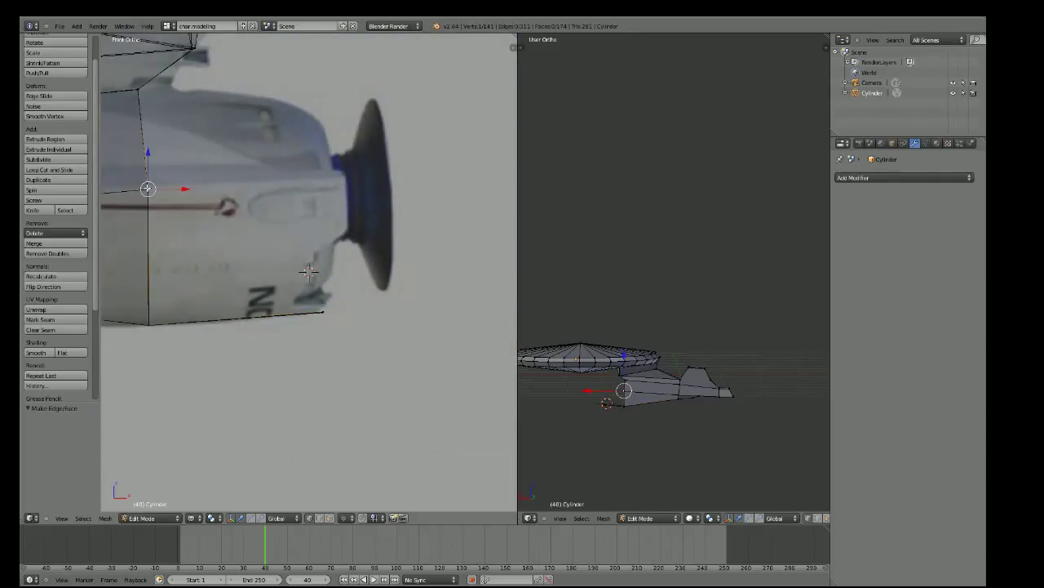
Extrude two new vertices from the hull, placing them against the front-view reference
key(e)
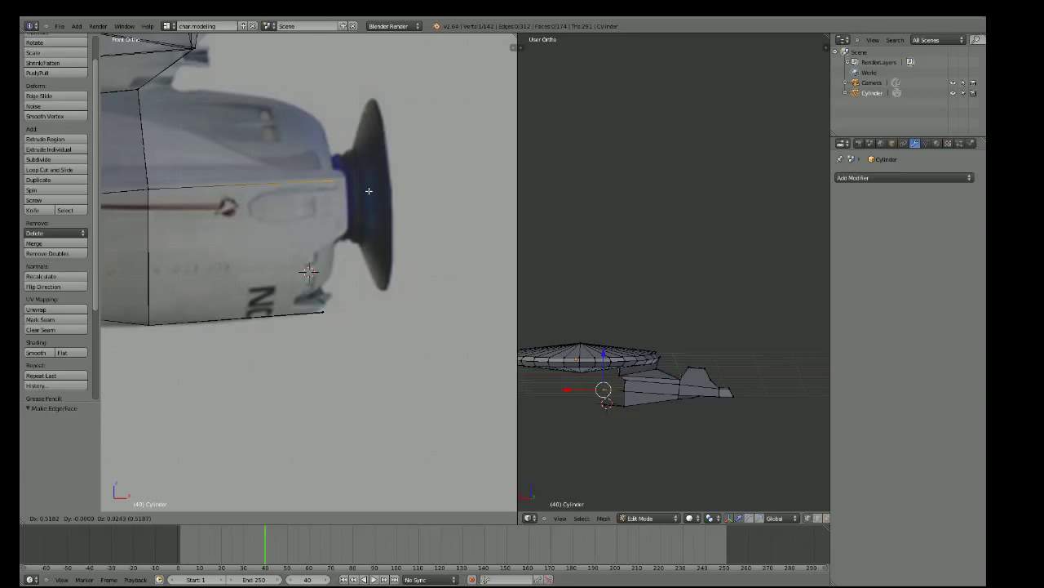
click(368, 191)
mouse_move(371, 192)
middle_down()
mouse_move(222, 239)
mouse_move(270, 236)
middle_up()
right_click(186, 232)
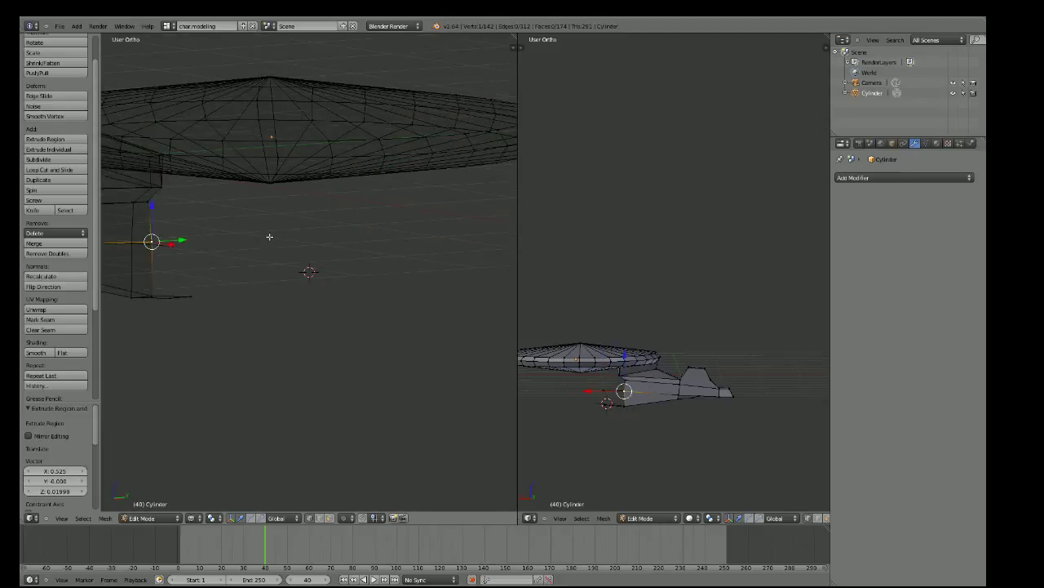
key(KP_1)
key(e)
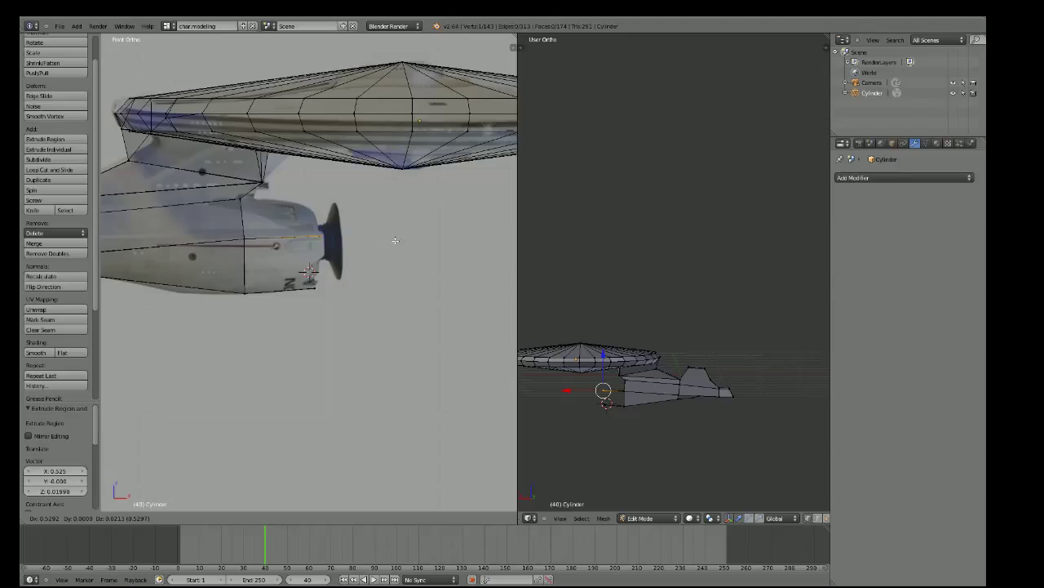
click(395, 240)
middle_drag(395, 240, 335, 243)
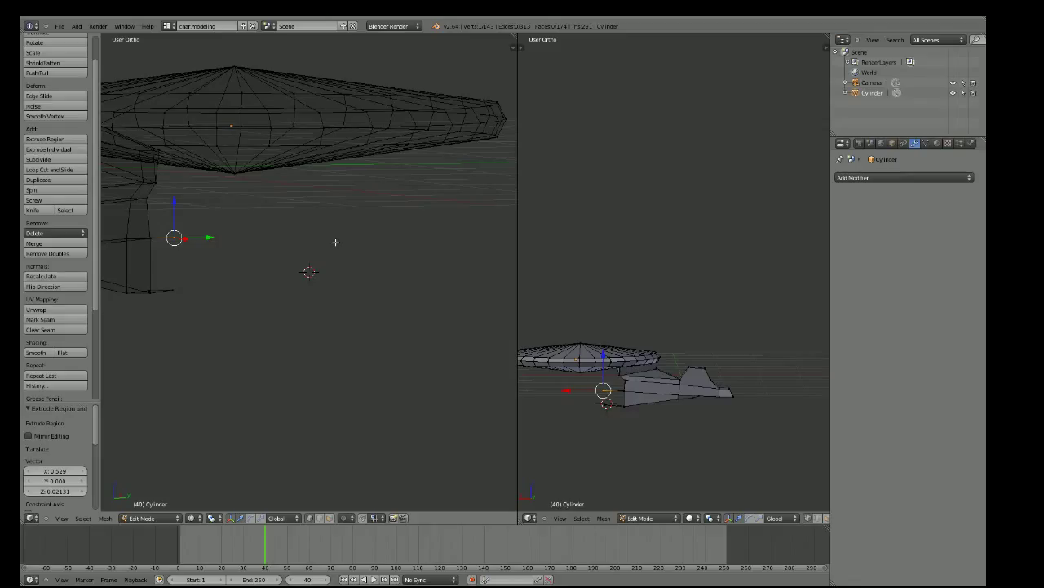
Fill a quad face between four corner vertices of the box beneath the saucer
right_click(148, 290)
middle_drag(149, 290, 200, 305)
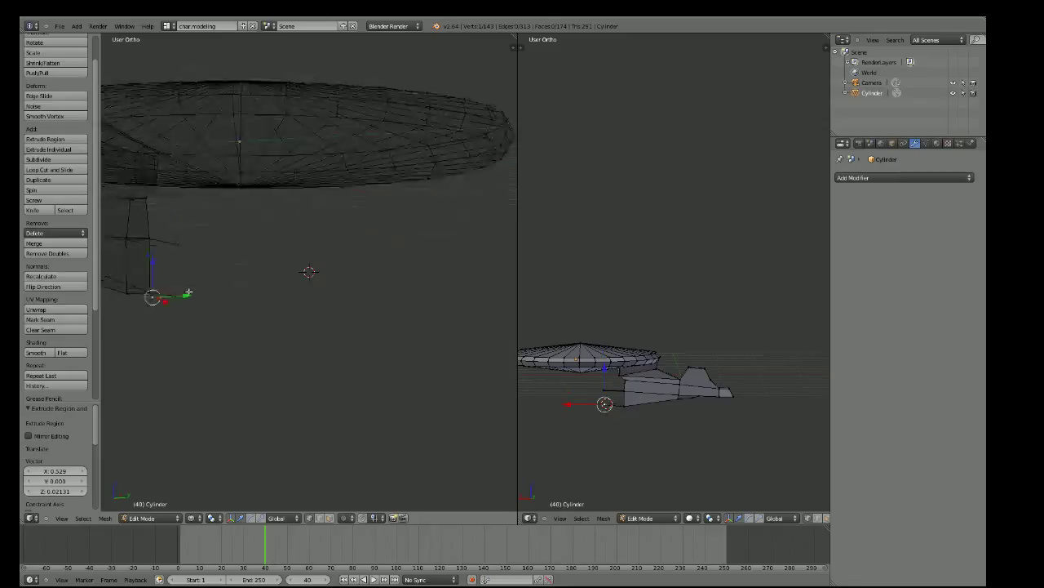
right_click(187, 311)
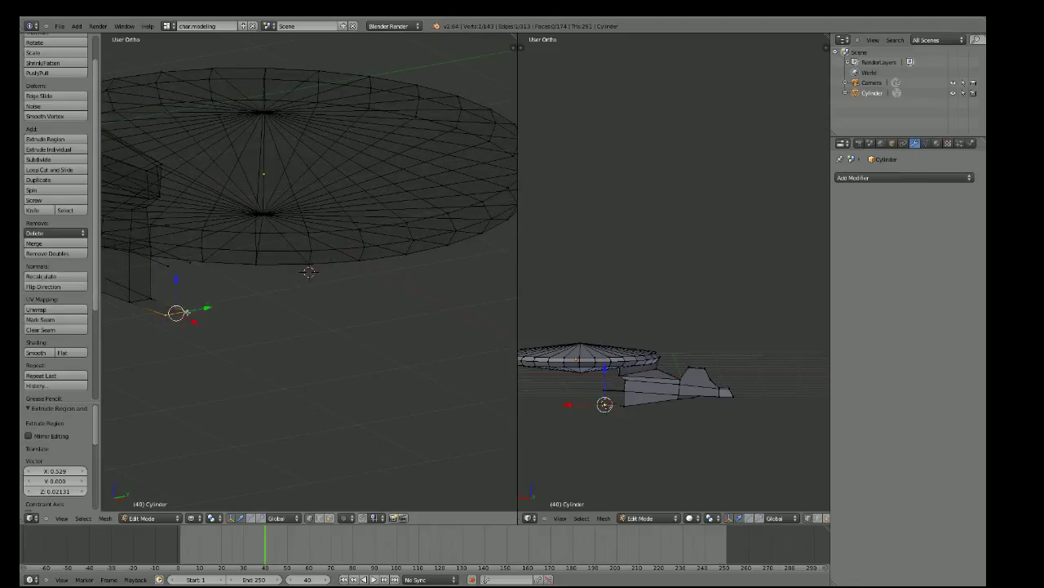
shift+right_click(171, 266)
shift+right_click(193, 263)
key(f)
mouse_move(193, 263)
middle_down()
mouse_move(257, 298)
mouse_move(220, 295)
middle_up()
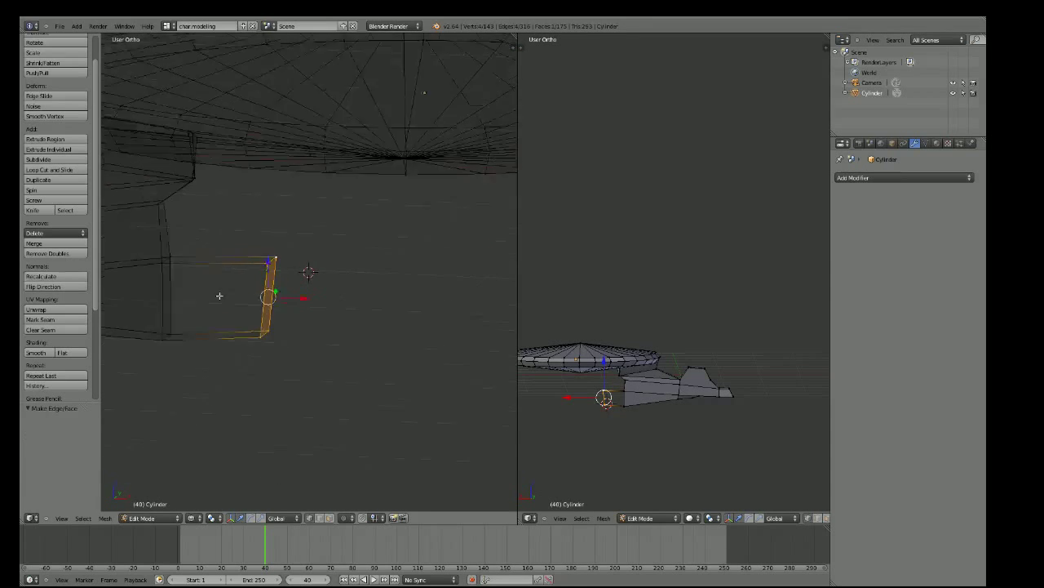
Fill another quad face between the box's two top and two bottom vertices
right_click(132, 261)
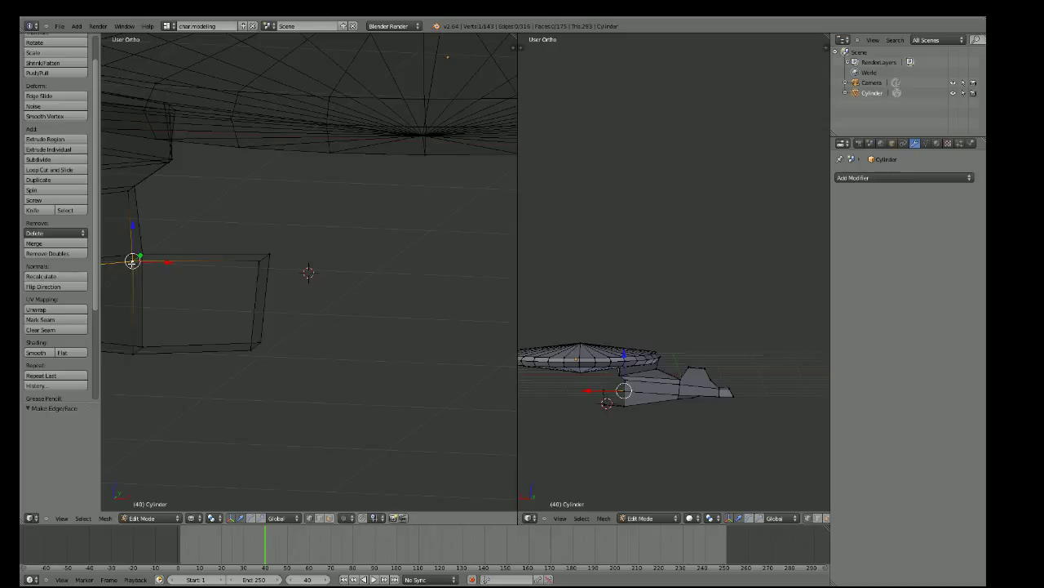
shift+right_click(258, 262)
shift+right_click(252, 348)
shift+right_click(133, 350)
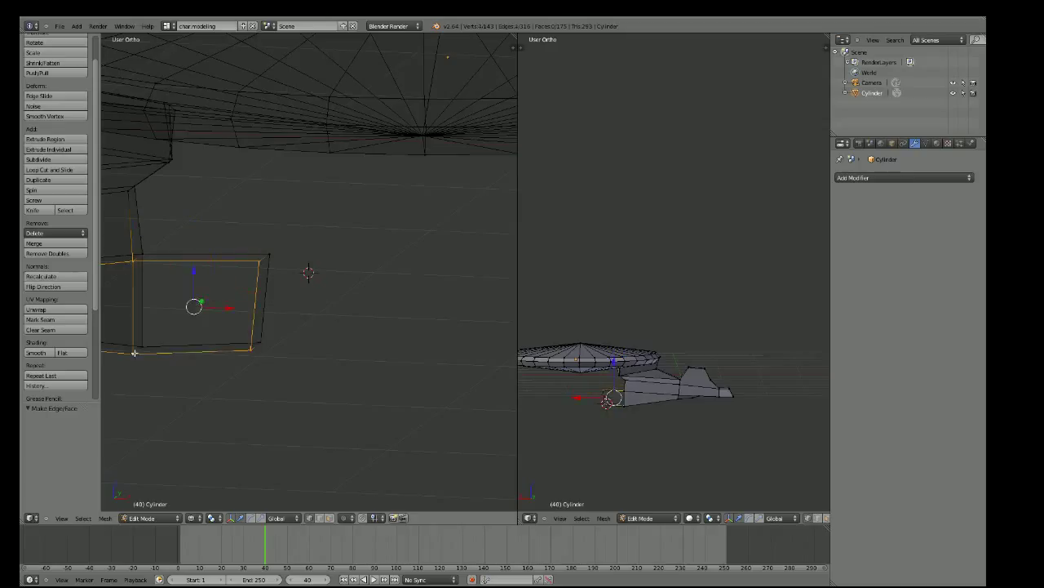
key(f)
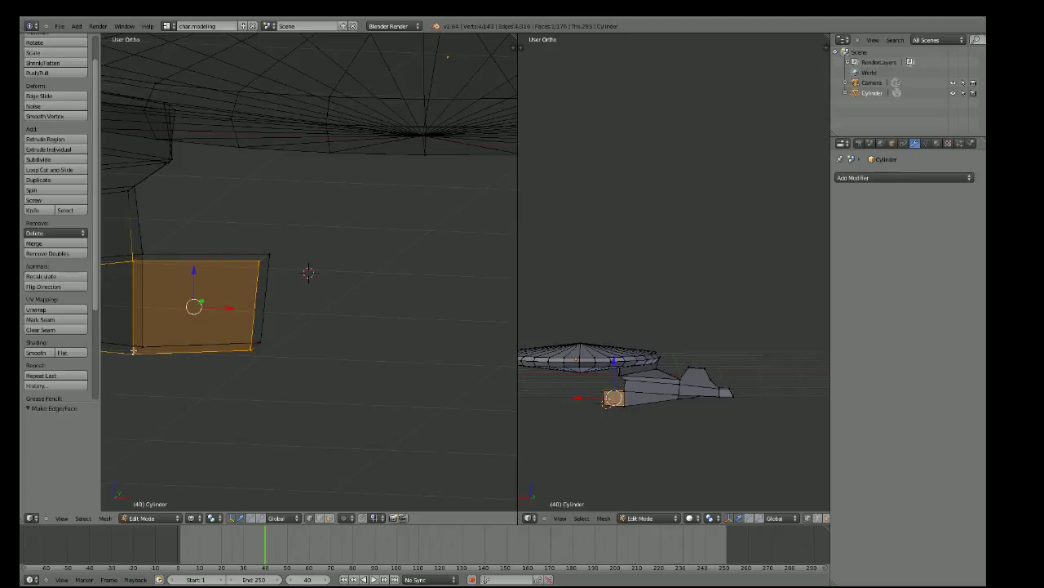
Select four corner vertices and delete the stray face while keeping its edges
mouse_move(133, 351)
middle_down()
mouse_move(306, 269)
mouse_move(214, 237)
mouse_move(310, 268)
mouse_move(320, 259)
middle_up()
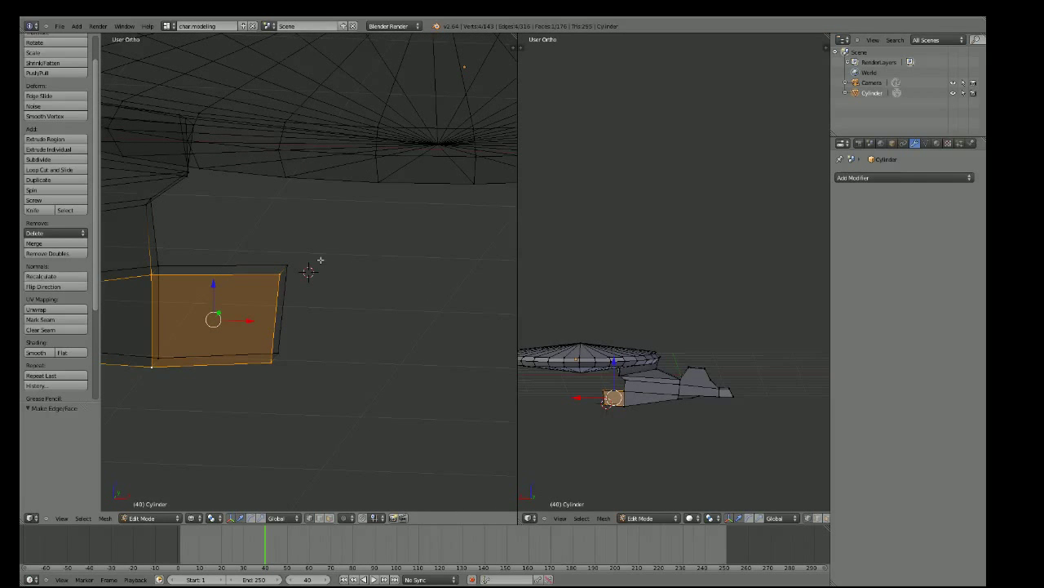
mouse_move(320, 259)
middle_down()
mouse_move(143, 270)
mouse_move(294, 278)
mouse_move(157, 267)
middle_up()
right_click(127, 265)
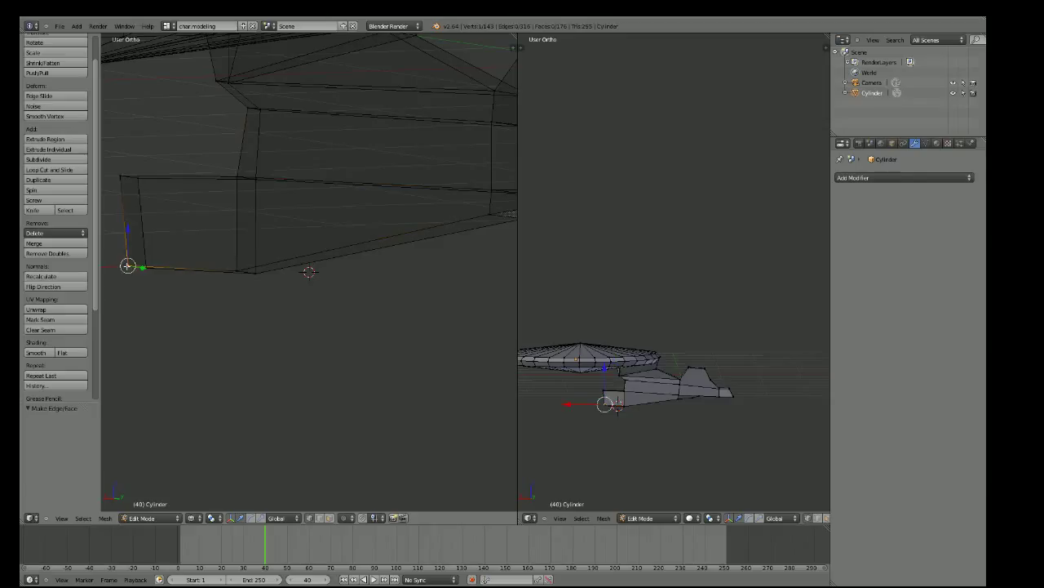
shift+right_click(255, 273)
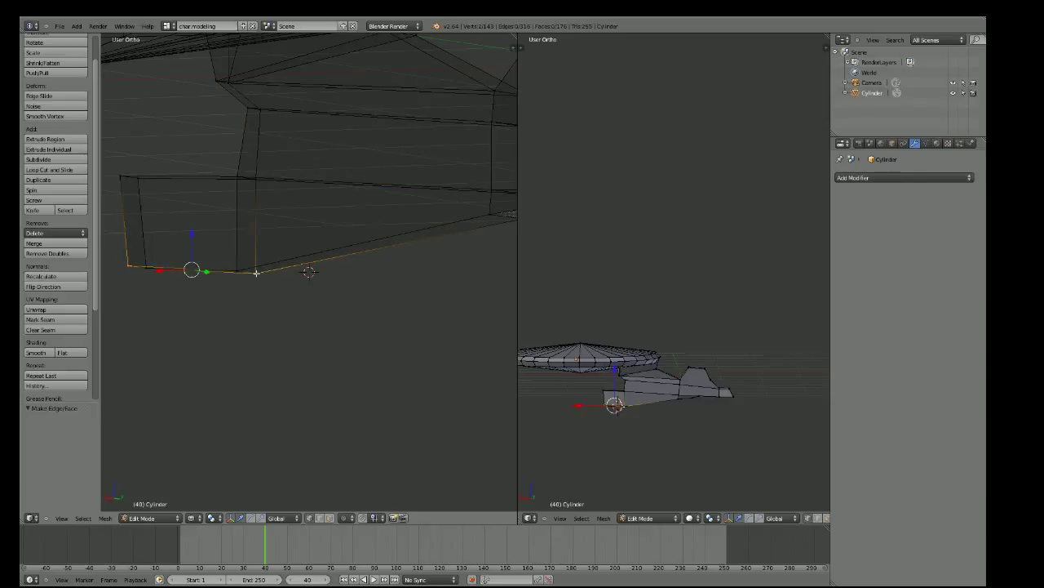
shift+right_click(256, 181)
shift+right_click(129, 177)
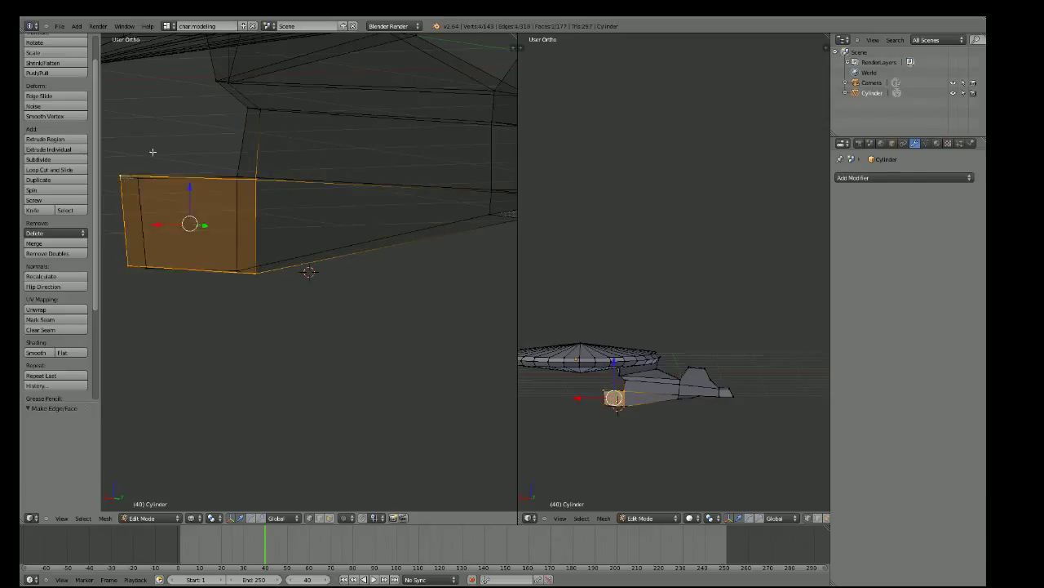
mouse_move(153, 152)
middle_down()
mouse_move(210, 168)
mouse_move(332, 163)
middle_up()
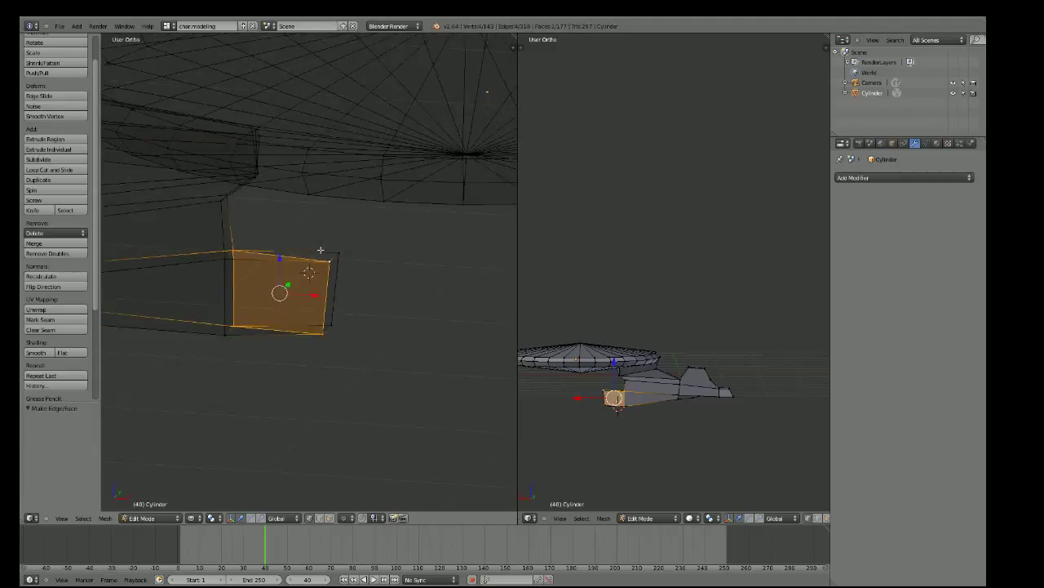
middle_drag(320, 249, 310, 249)
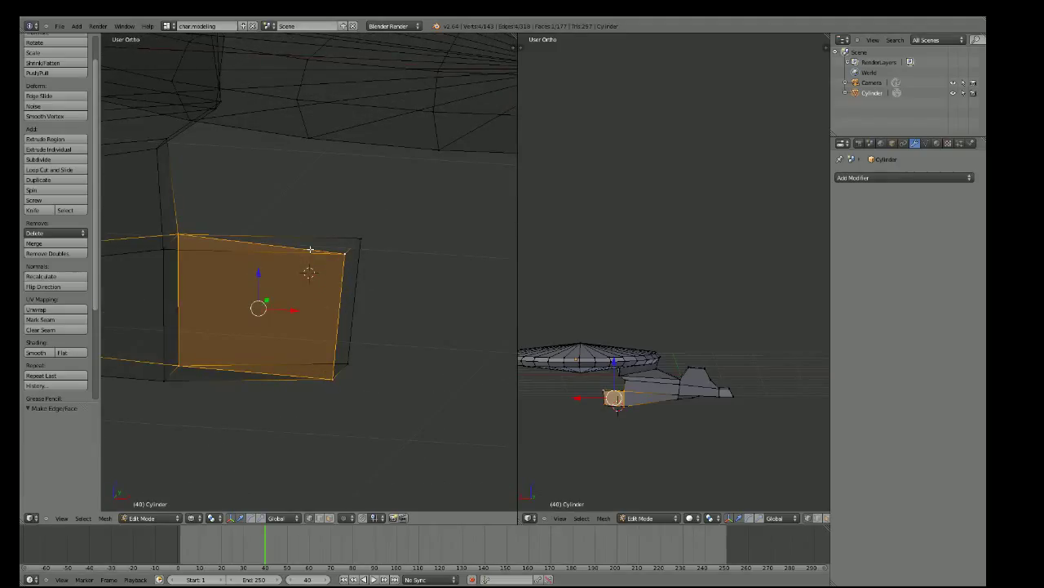
key(x)
click(238, 222)
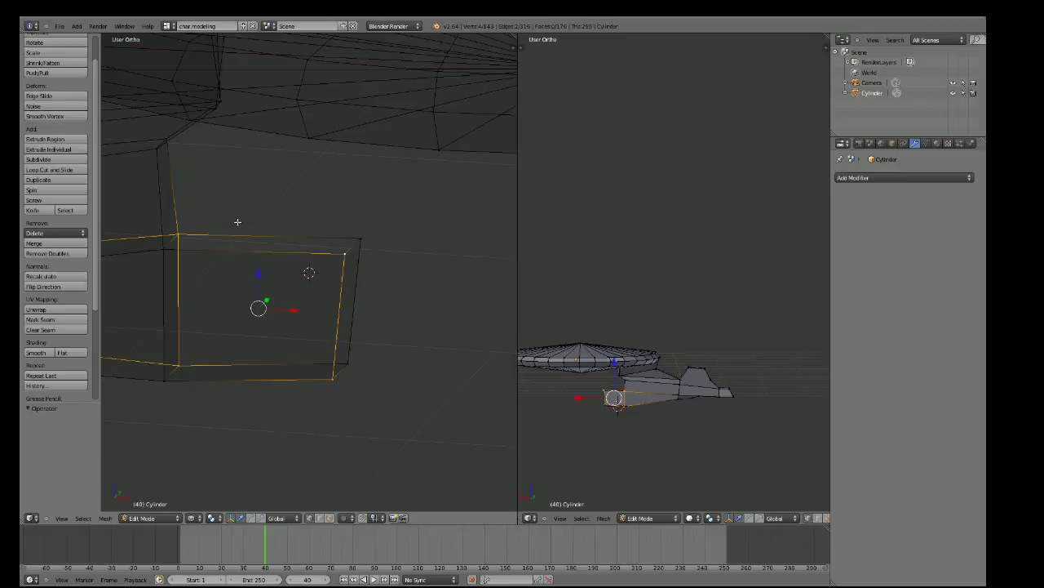
In face select mode, pick the box's front, thin right-side and bottom faces
shift+right_click(345, 254)
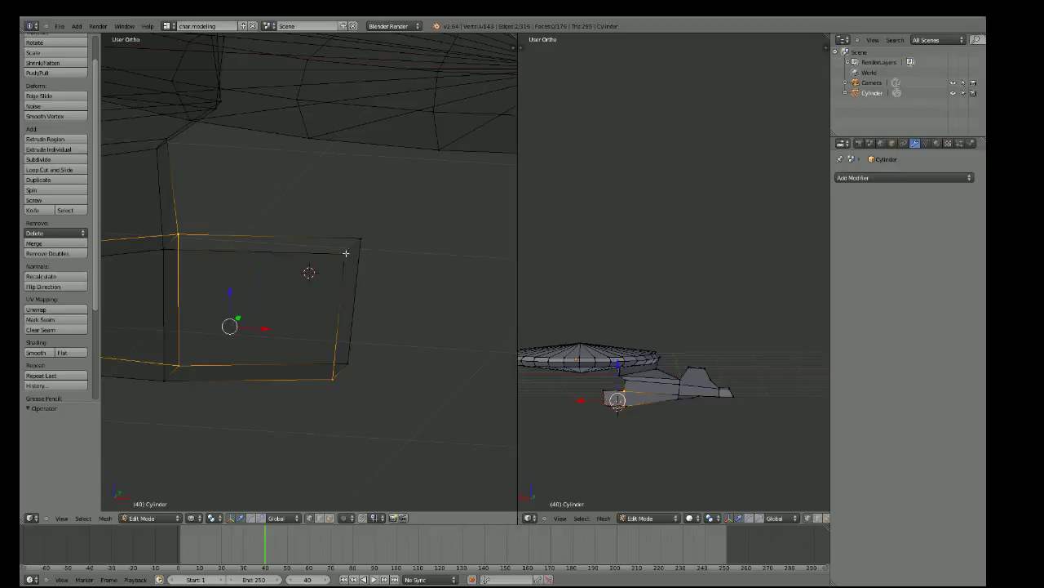
click(329, 517)
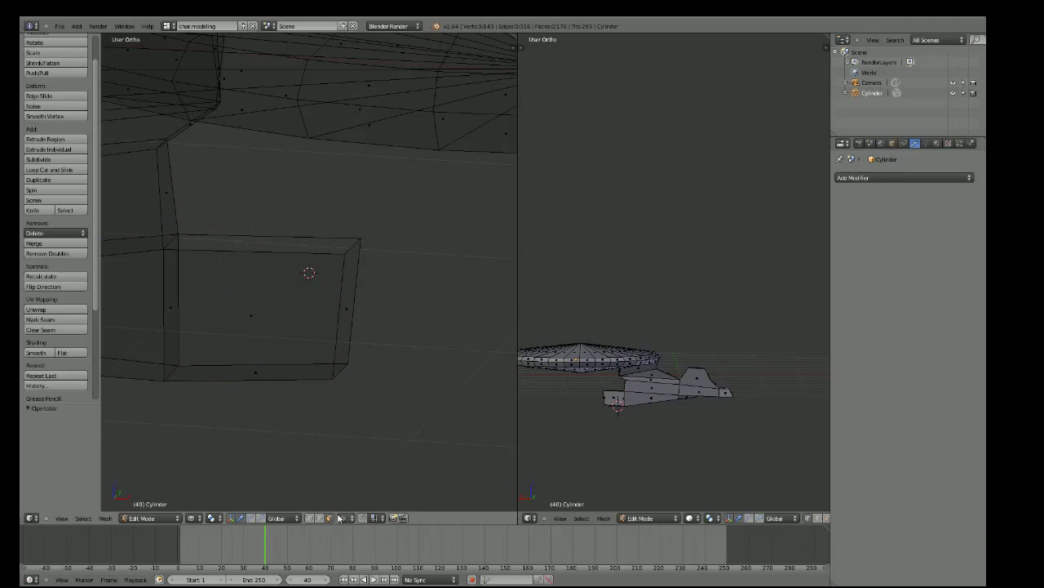
mouse_move(341, 506)
middle_down()
mouse_move(273, 294)
mouse_move(308, 273)
mouse_move(133, 280)
middle_up()
right_click(249, 233)
mouse_move(250, 234)
middle_down()
mouse_move(285, 198)
mouse_move(420, 182)
mouse_move(420, 218)
middle_up()
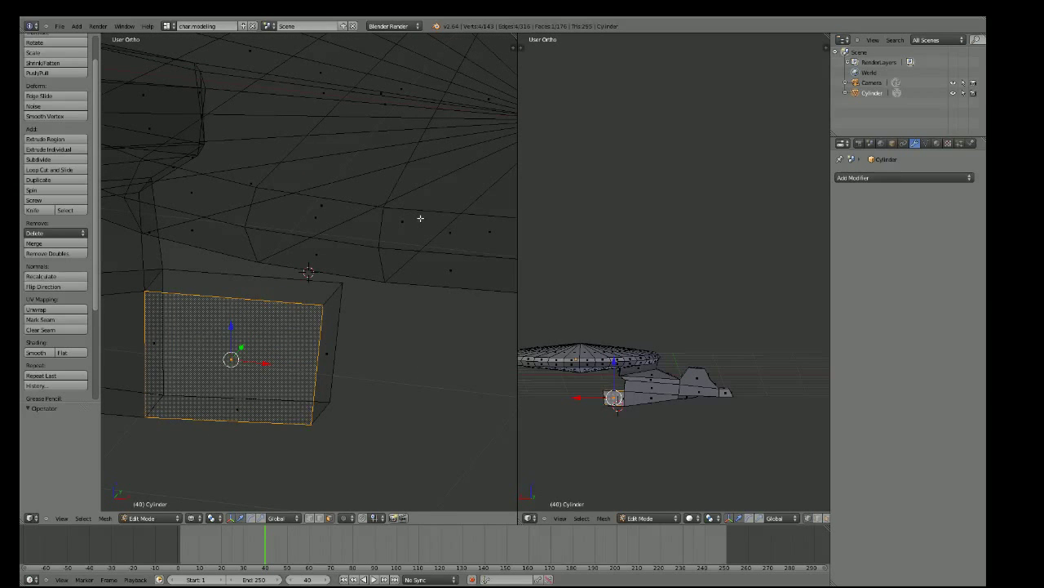
right_click(329, 343)
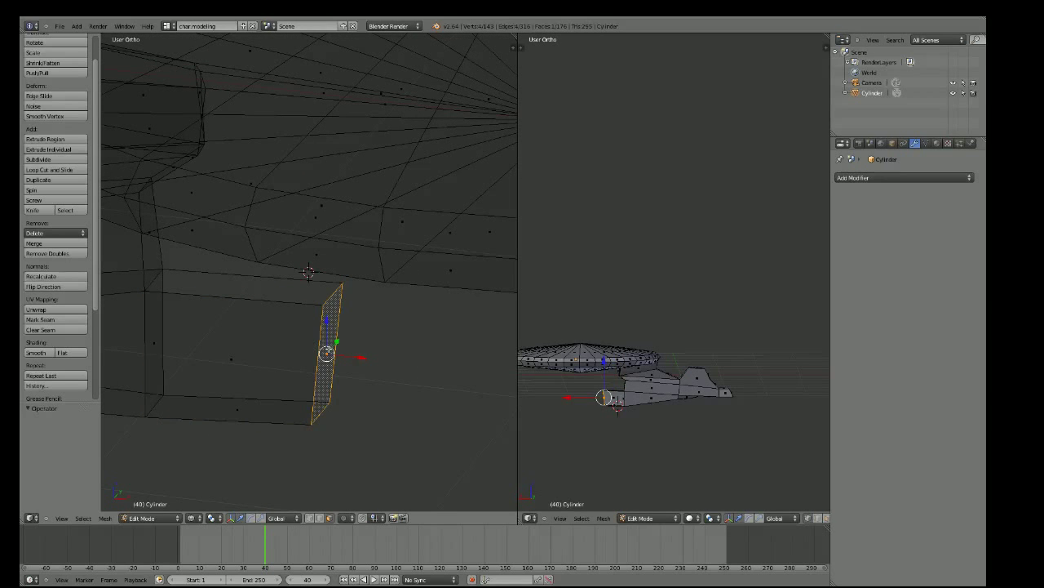
right_click(248, 408)
mouse_move(163, 294)
middle_down()
mouse_move(131, 303)
mouse_move(140, 312)
middle_up()
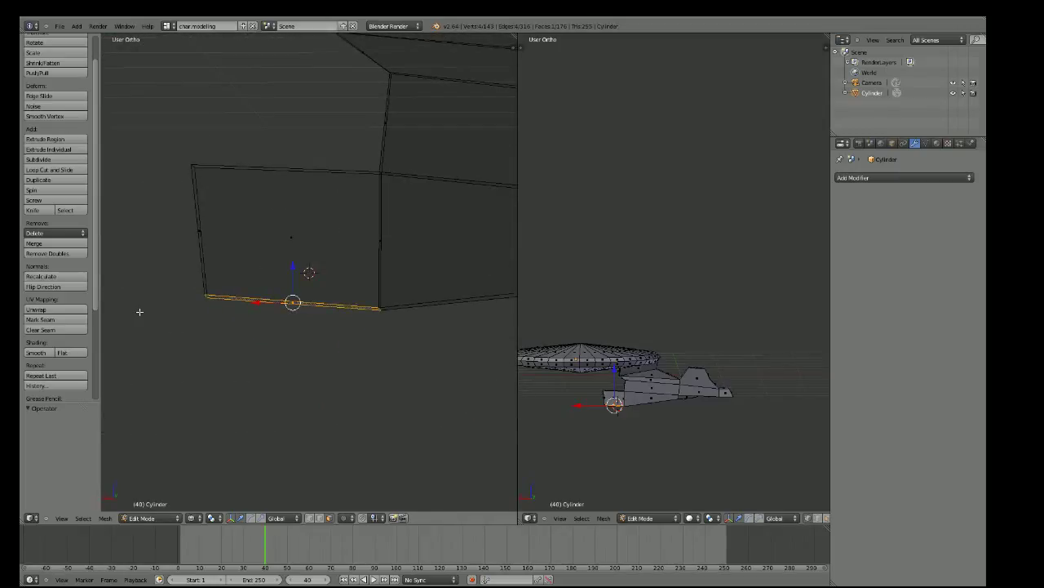
In vertex select mode, select the four corner vertices around the open side
click(310, 518)
right_click(204, 295)
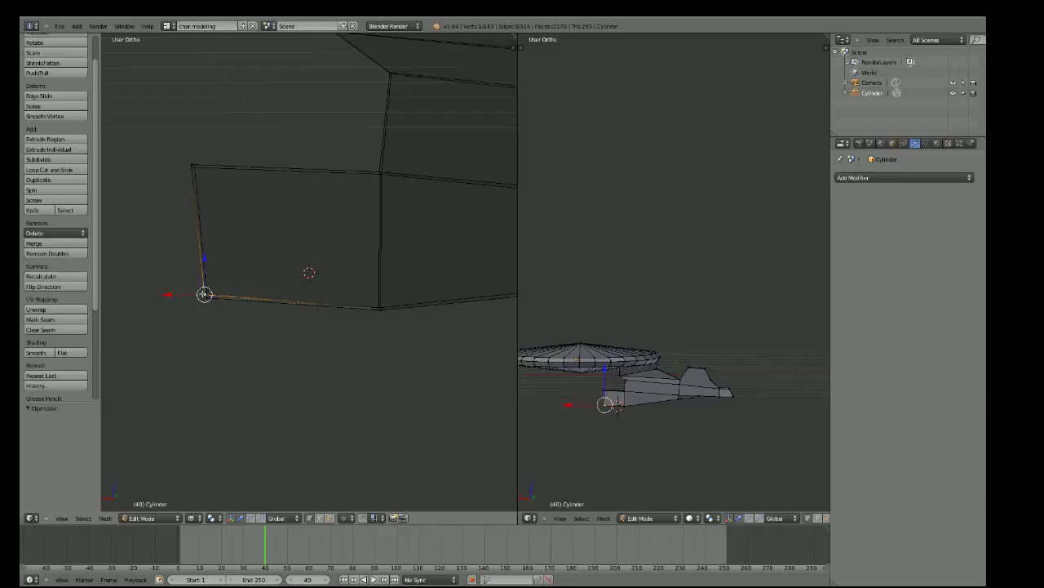
shift+right_click(379, 308)
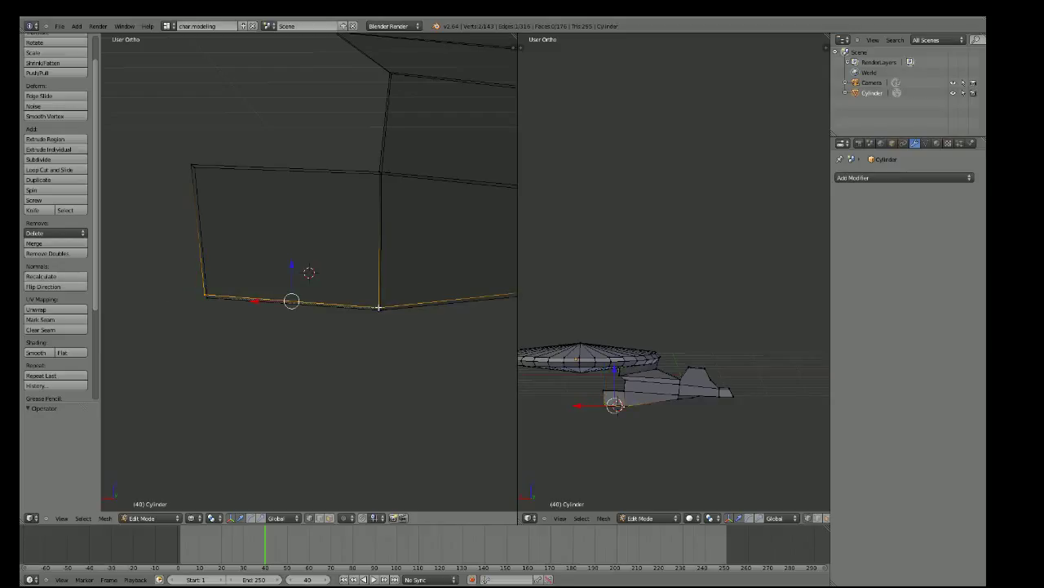
shift+right_click(378, 172)
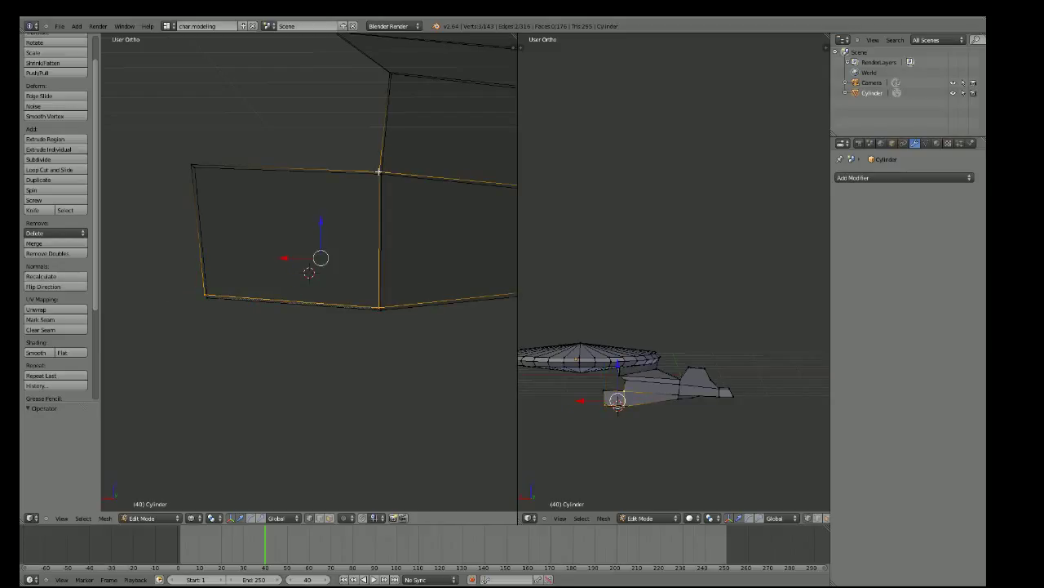
shift+right_click(191, 164)
Fill the face across the four selected corners and show hidden back-side geometry
key(f)
scroll(294, 224, down, 3)
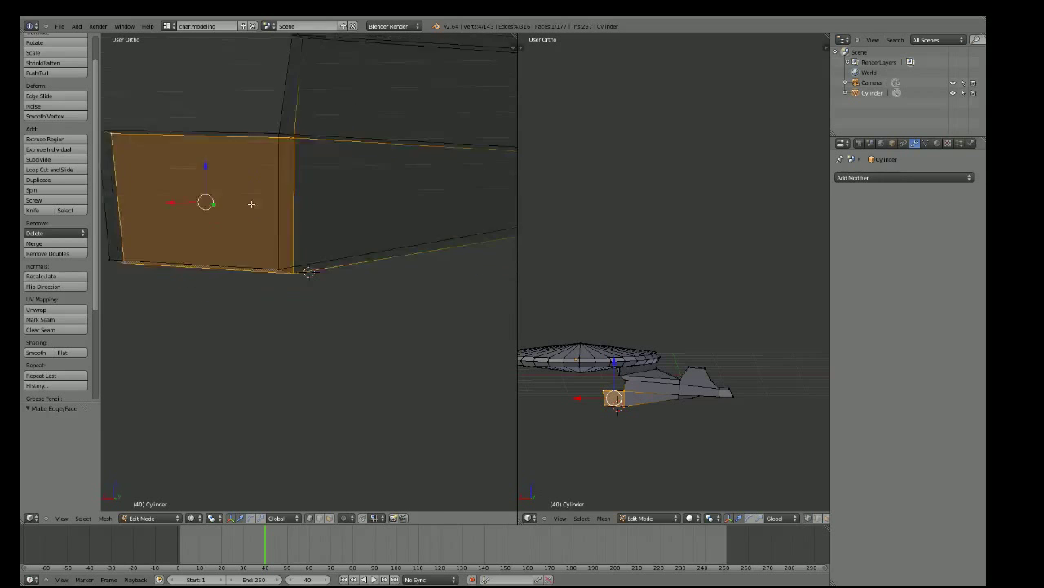
scroll(294, 224, down, 3)
scroll(298, 234, down, 2)
mouse_move(297, 233)
middle_down()
mouse_move(287, 231)
mouse_move(305, 226)
mouse_move(220, 233)
mouse_move(235, 239)
middle_up()
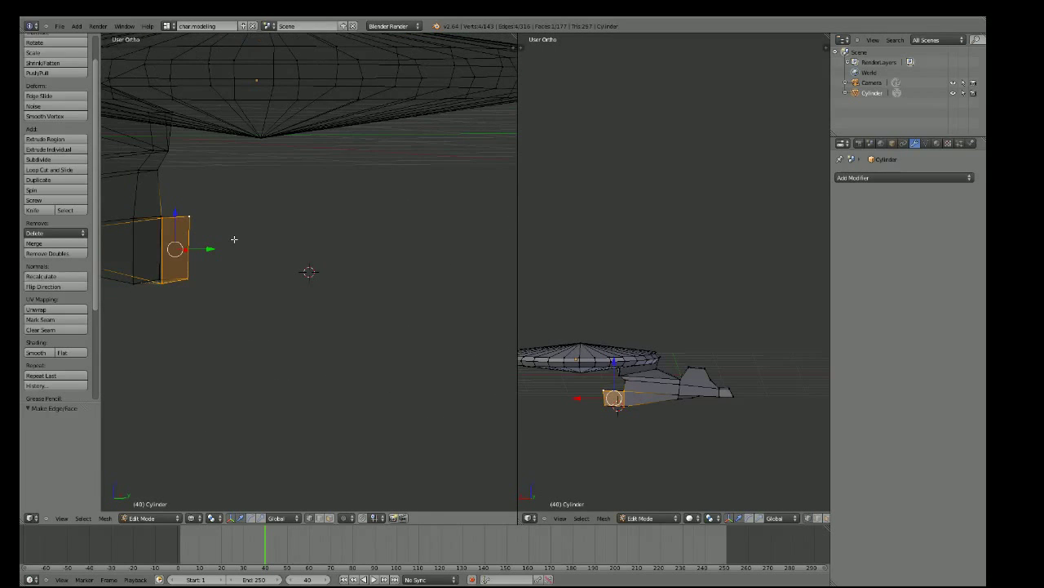
click(328, 518)
scroll(188, 276, up, 3)
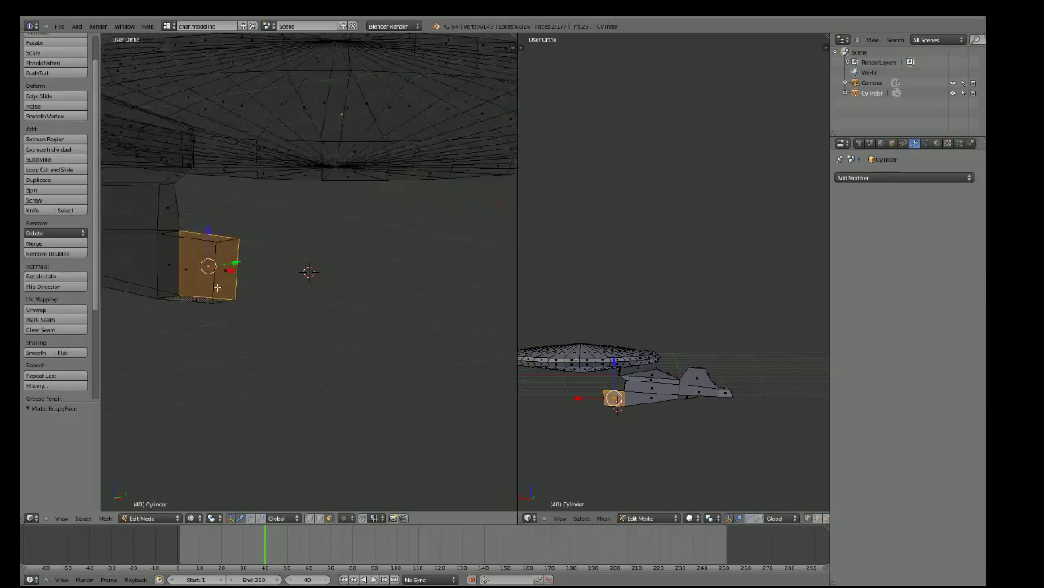
mouse_move(187, 276)
middle_down()
mouse_move(245, 260)
mouse_move(250, 241)
middle_up()
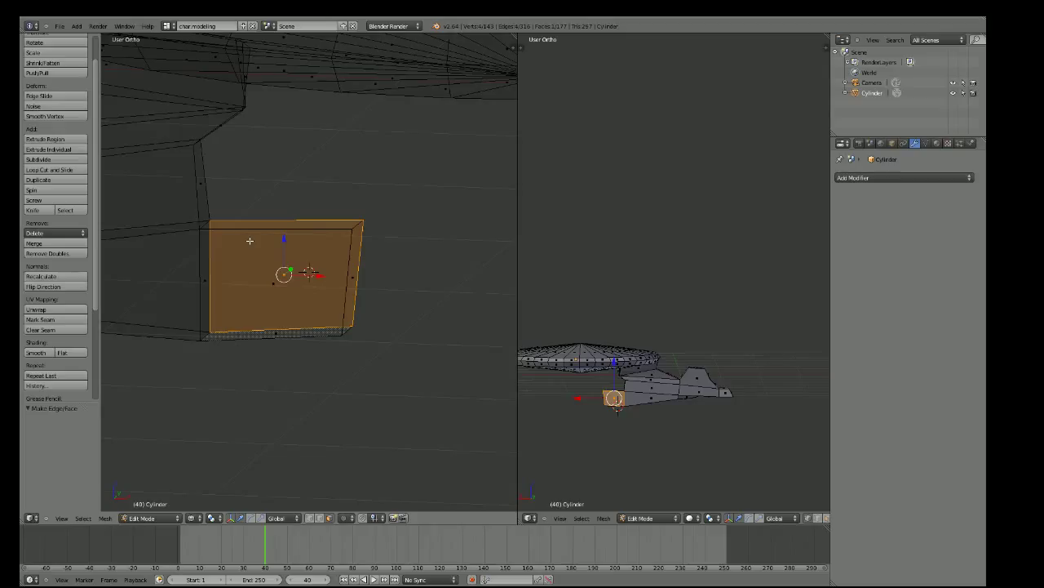
middle_drag(250, 241, 222, 160)
Fill a triangular face between the gap's corner, top and third vertex
click(311, 512)
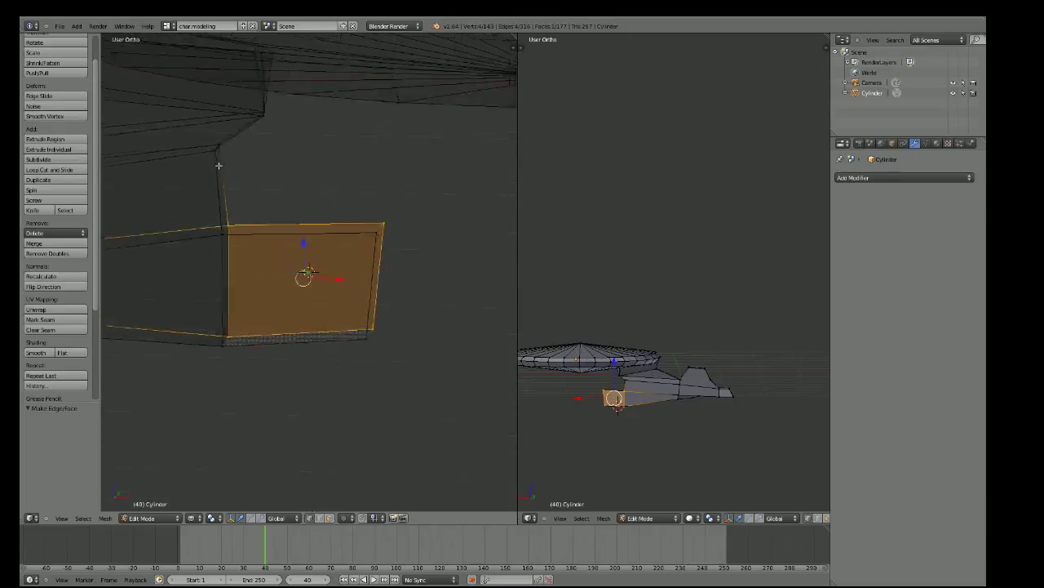
scroll(222, 160, up, 2)
right_click(196, 211)
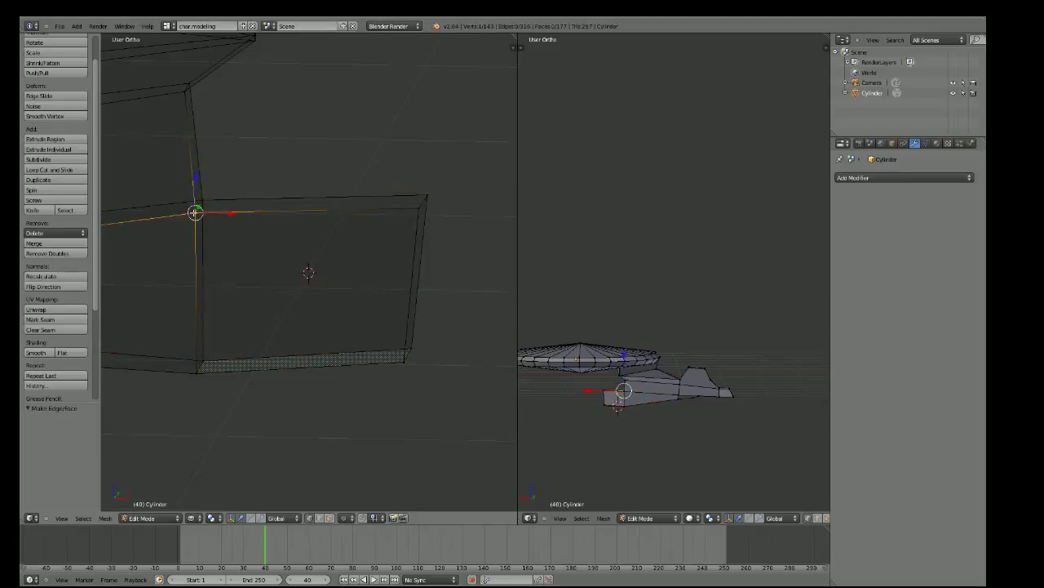
shift+right_click(185, 92)
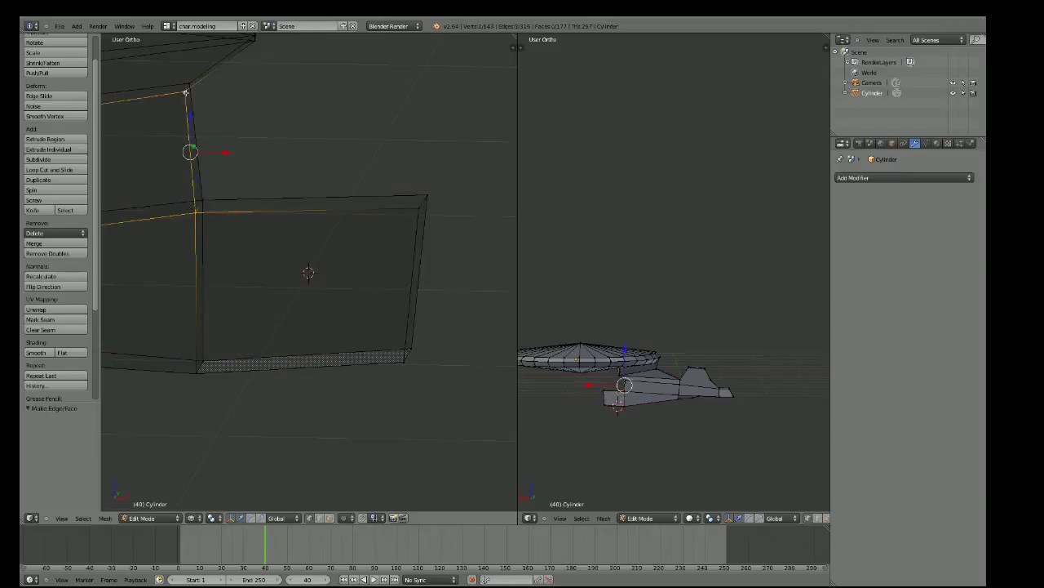
shift+right_click(420, 209)
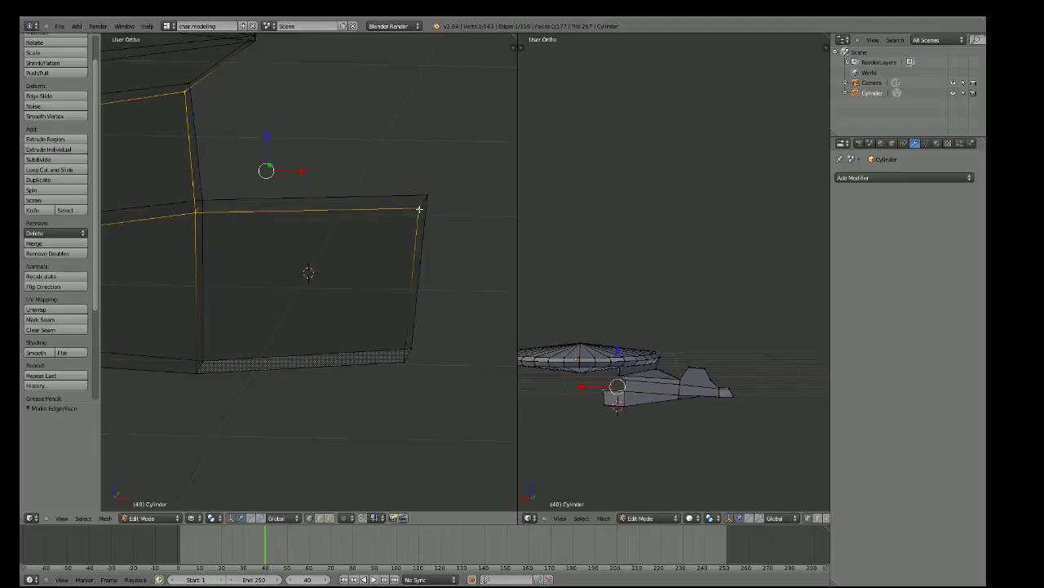
key(f)
Fill a second triangular face across three vertices of the remaining gap
middle_drag(419, 209, 377, 167)
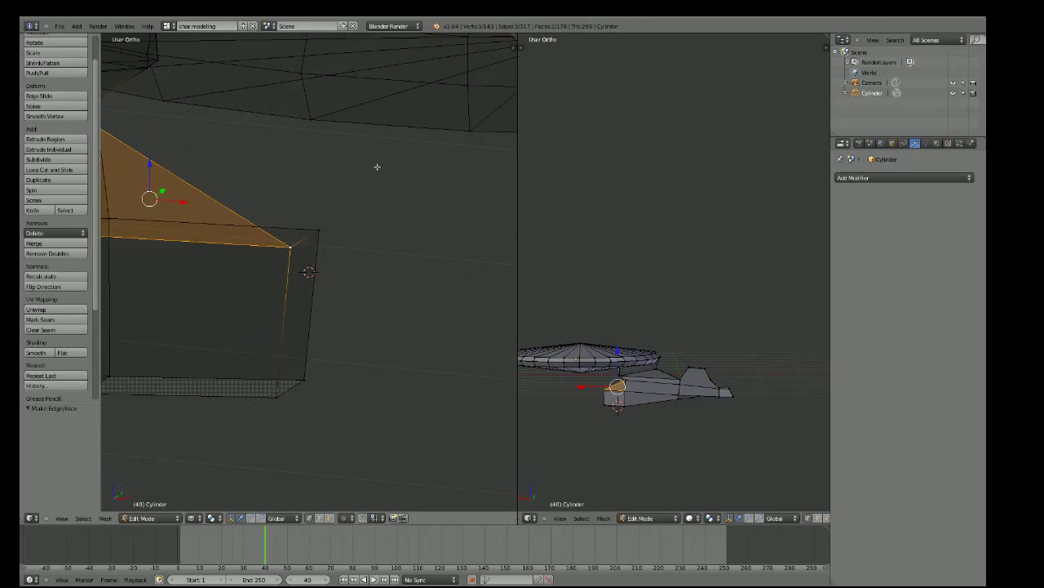
right_click(319, 229)
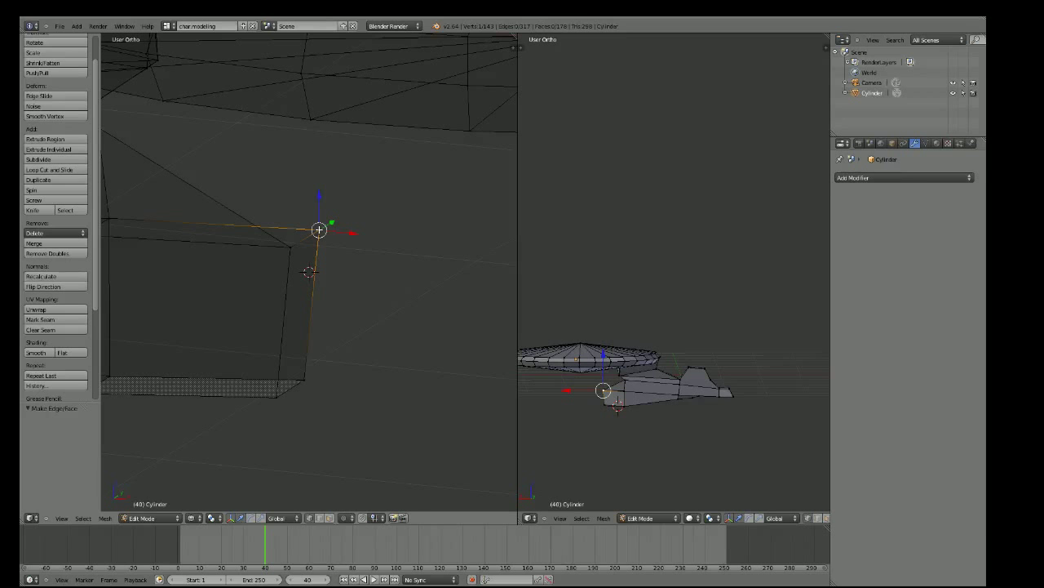
mouse_move(319, 229)
middle_down()
mouse_move(145, 189)
mouse_move(205, 200)
mouse_move(164, 177)
mouse_move(326, 245)
mouse_move(485, 286)
mouse_move(494, 263)
middle_up()
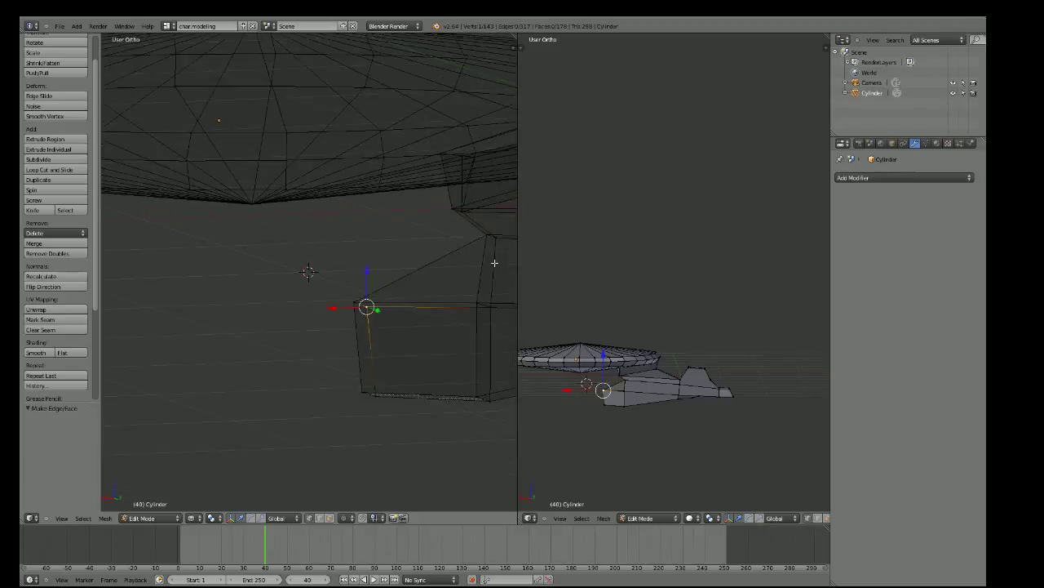
shift+right_click(491, 307)
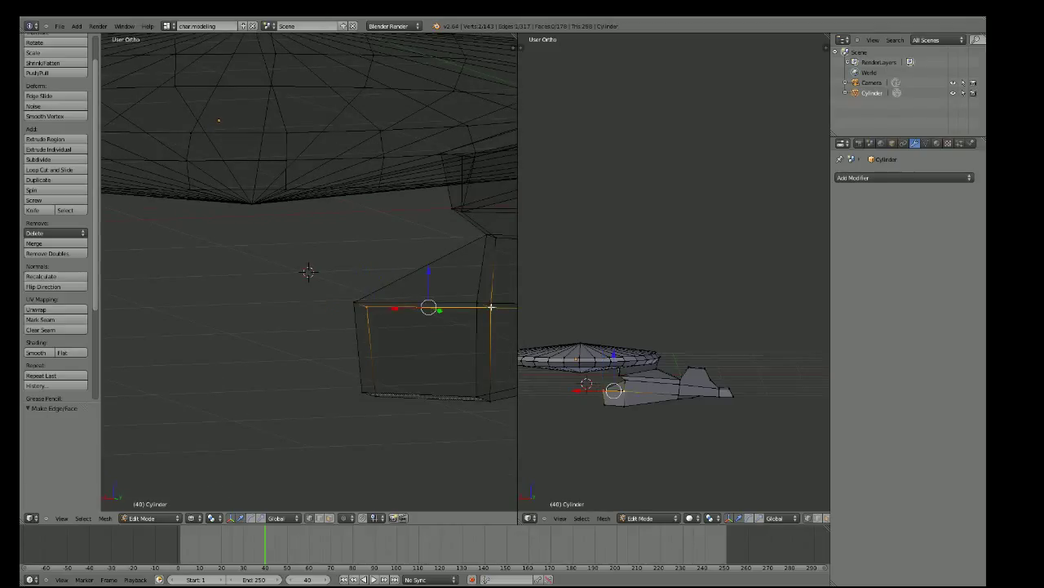
shift+right_click(497, 240)
key(f)
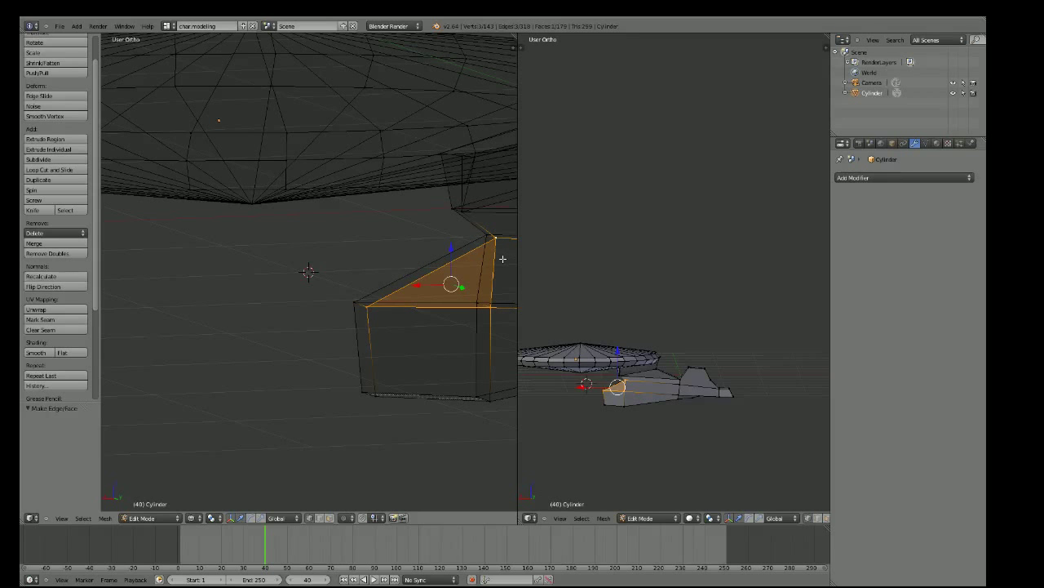
Fill a four-sided face at the neck, then switch to solid shading
mouse_move(503, 259)
middle_down()
mouse_move(449, 252)
mouse_move(486, 256)
middle_up()
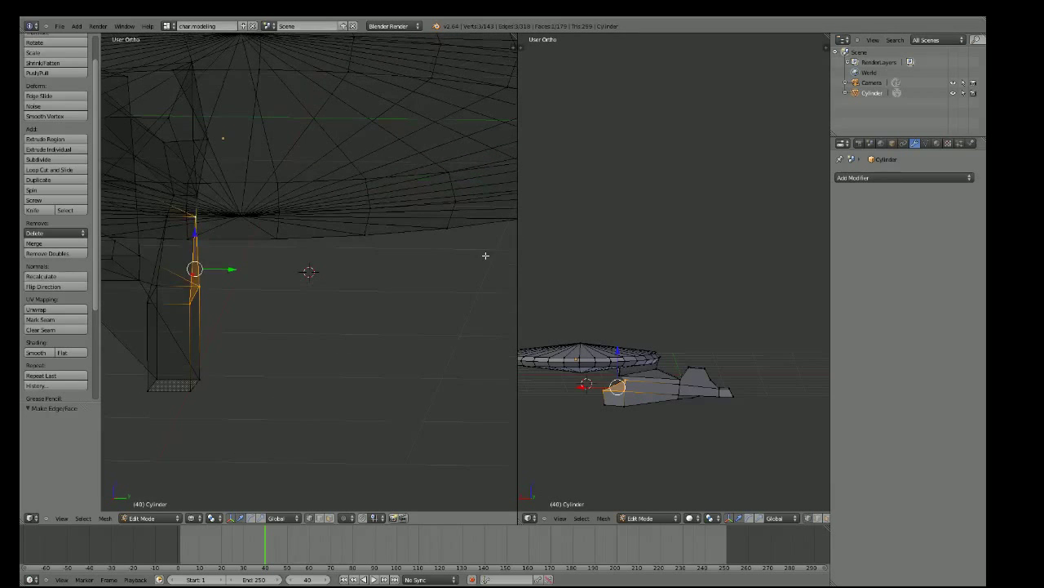
right_click(144, 302)
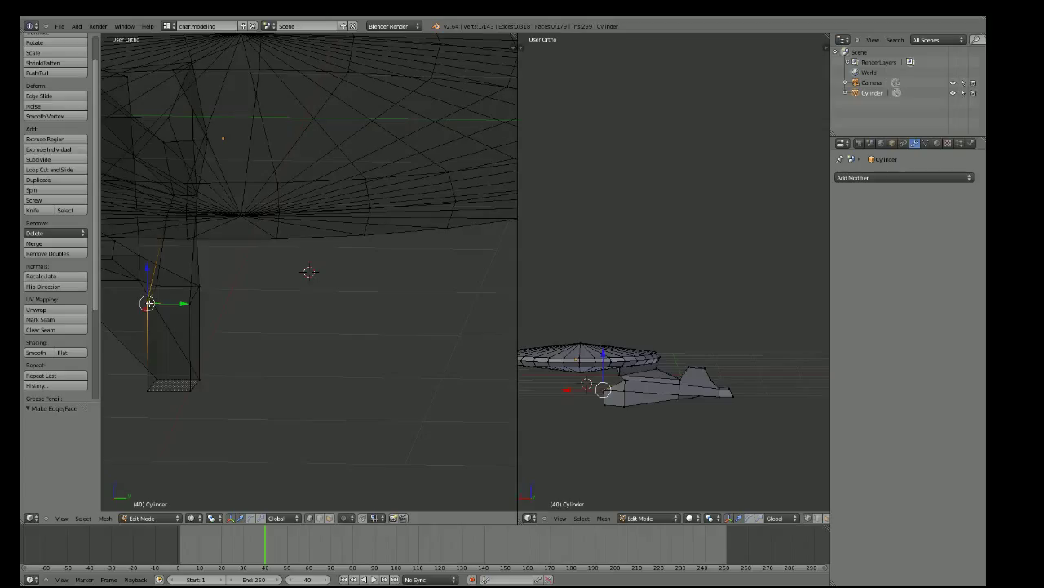
shift+right_click(192, 303)
mouse_move(196, 297)
middle_down()
mouse_move(238, 280)
mouse_move(169, 267)
middle_up()
shift+right_click(153, 260)
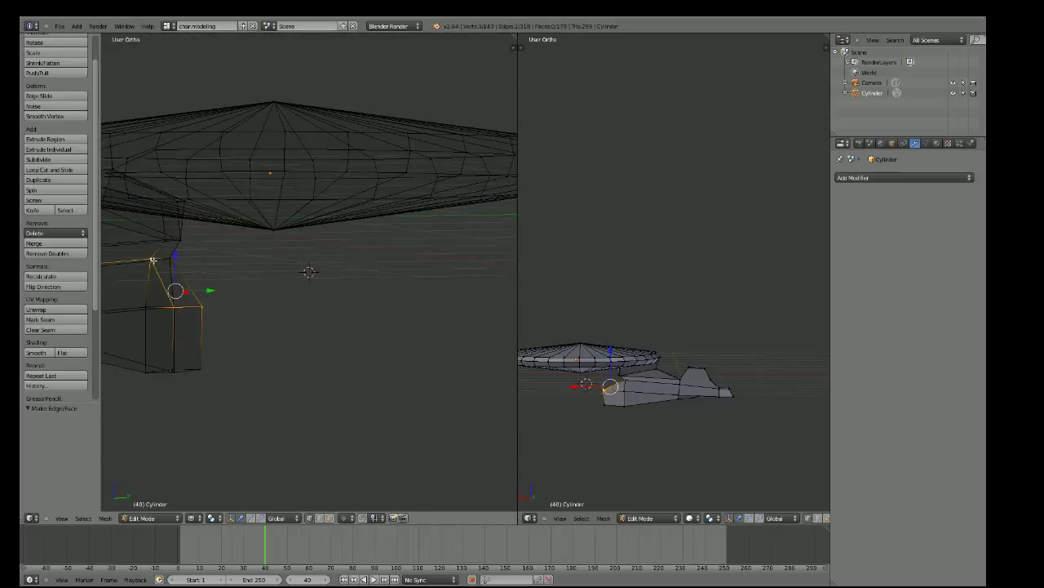
shift+right_click(170, 260)
mouse_move(170, 259)
middle_down()
mouse_move(282, 277)
mouse_move(299, 345)
mouse_move(165, 319)
mouse_move(210, 331)
mouse_move(196, 326)
middle_up()
key(f)
key(z)
Compare the neck with the reference in wireframe front view
scroll(255, 321, down, 3)
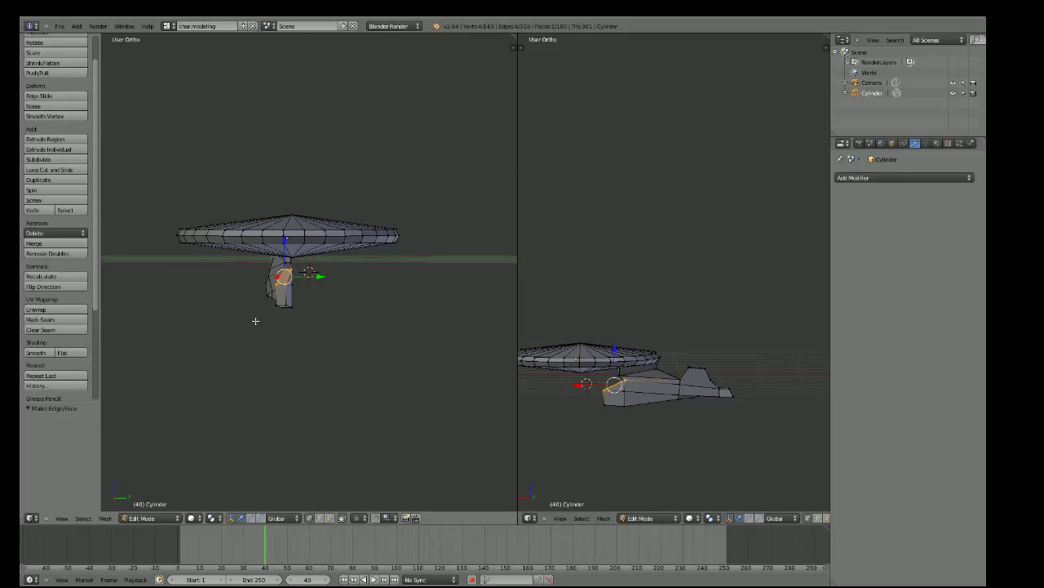
scroll(255, 321, up, 4)
scroll(289, 282, up, 2)
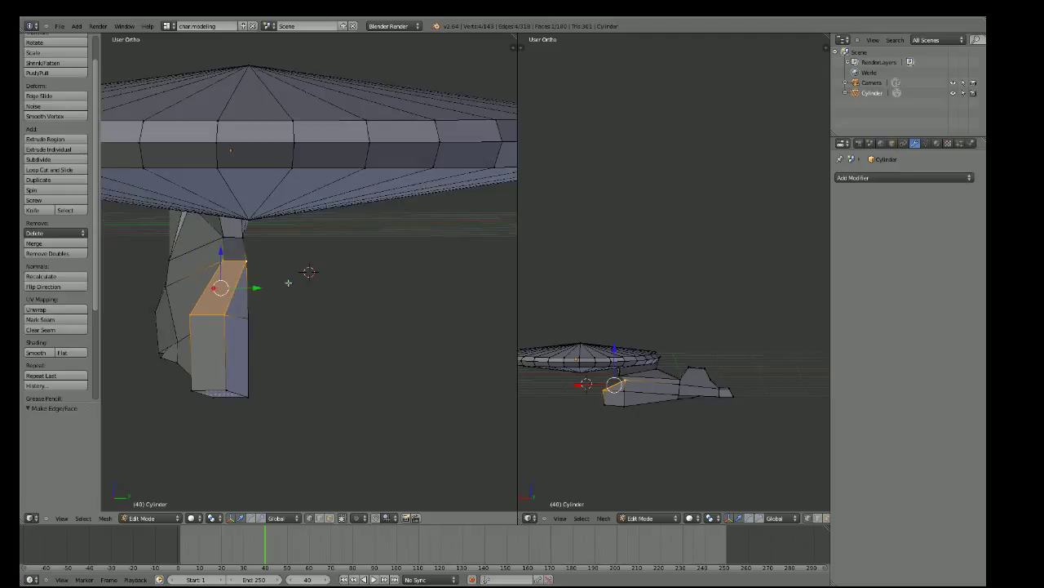
key(KP_1)
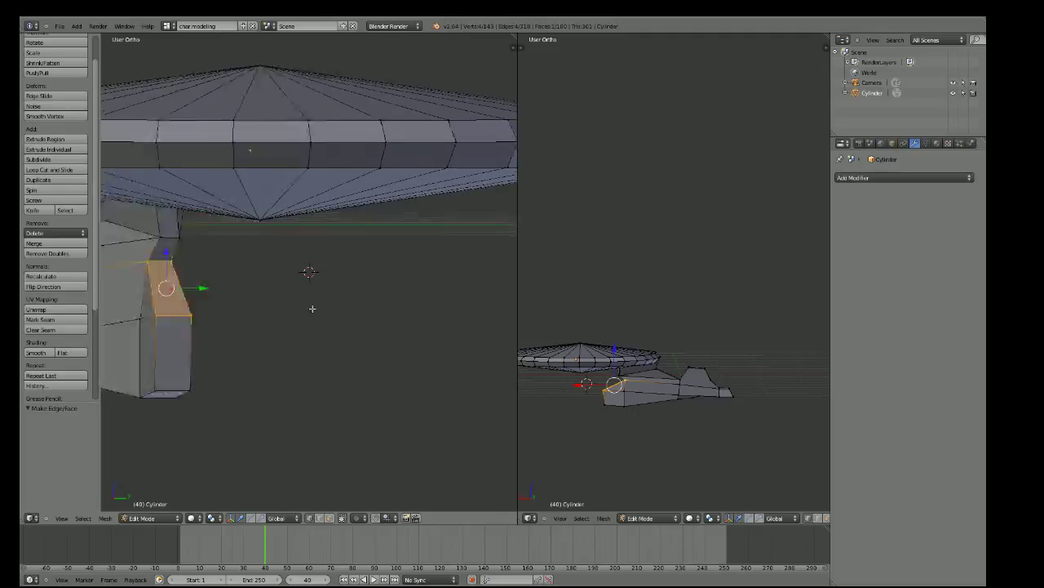
key(z)
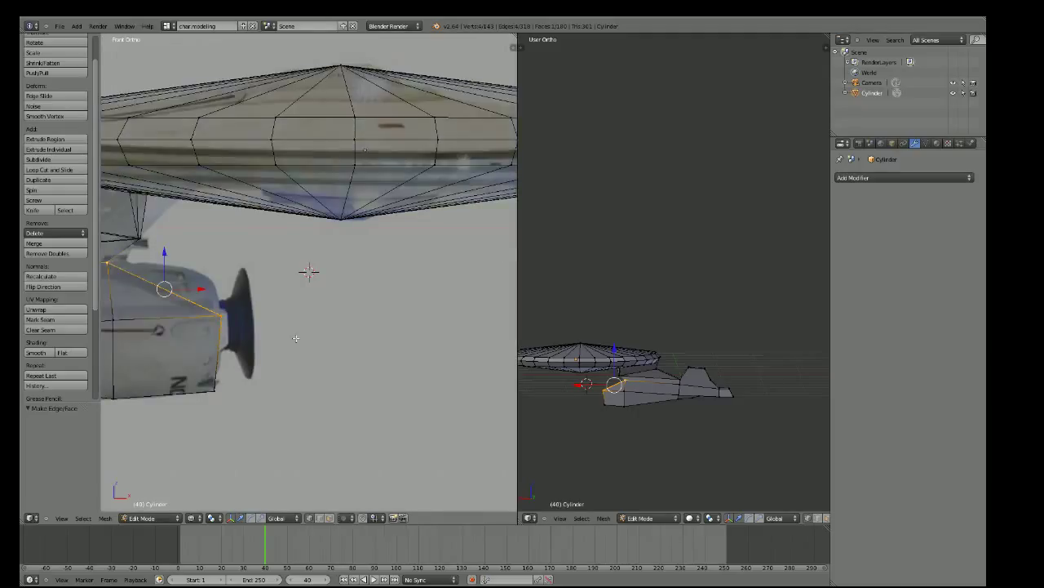
scroll(296, 337, down, 3)
scroll(295, 337, up, 5)
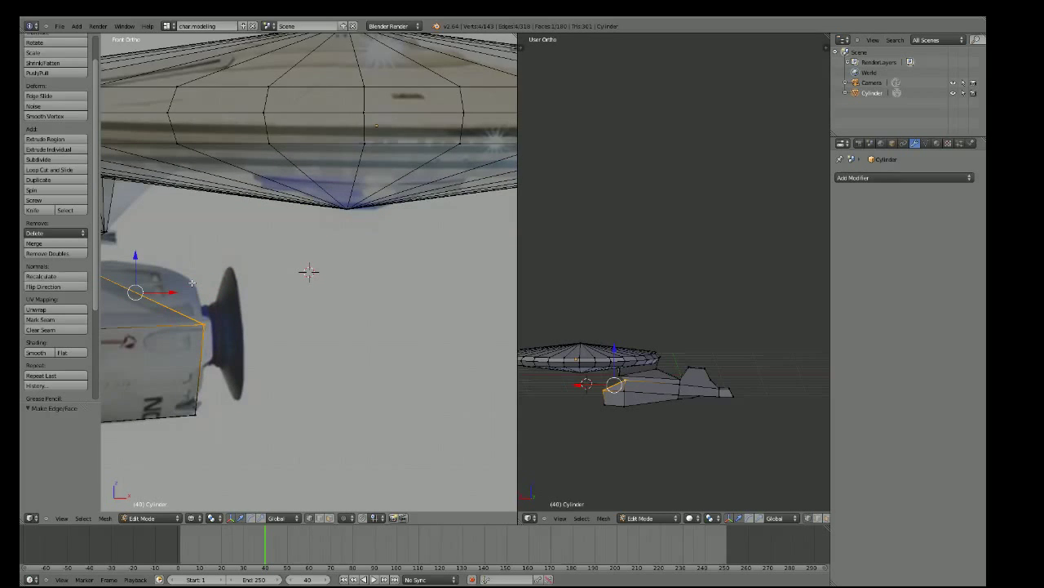
scroll(227, 288, down, 3)
mouse_move(227, 287)
middle_down()
mouse_move(285, 280)
mouse_move(145, 287)
mouse_move(155, 282)
middle_up()
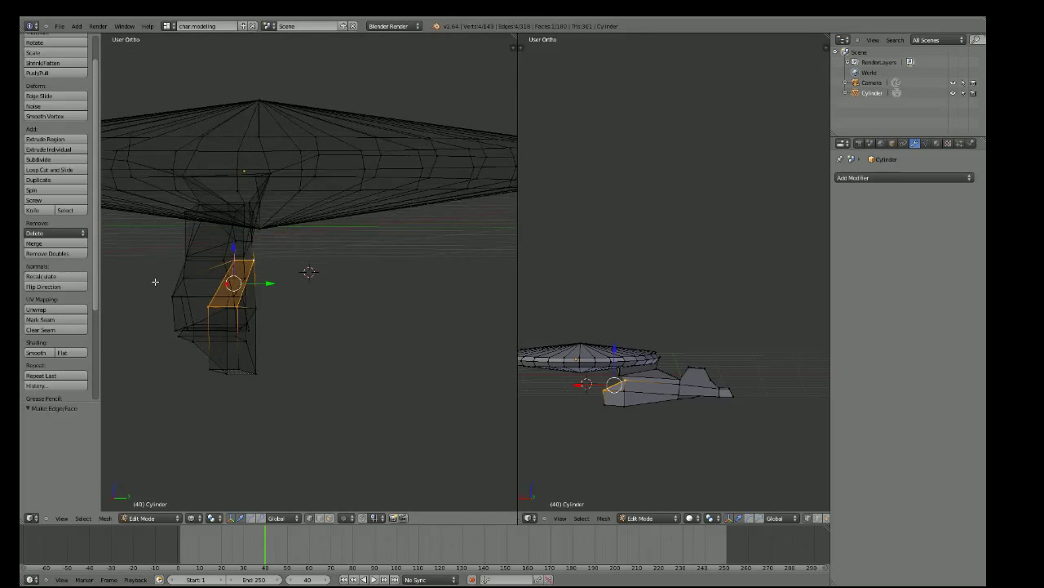
Select the lower neck face's four vertices and move it along Y to -0.161
right_click(237, 307)
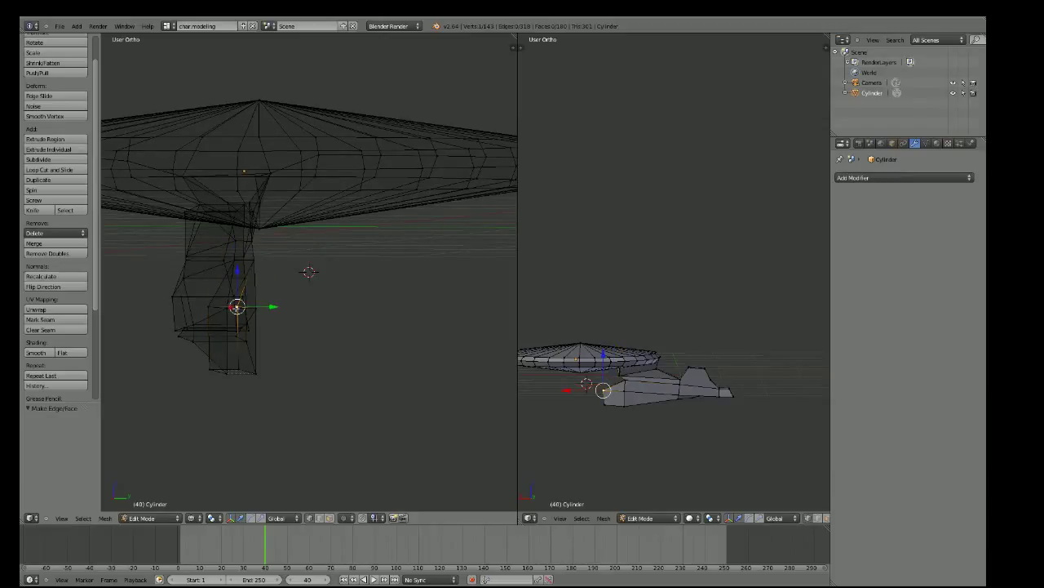
right_click(216, 289)
shift+right_click(240, 368)
shift+right_click(206, 369)
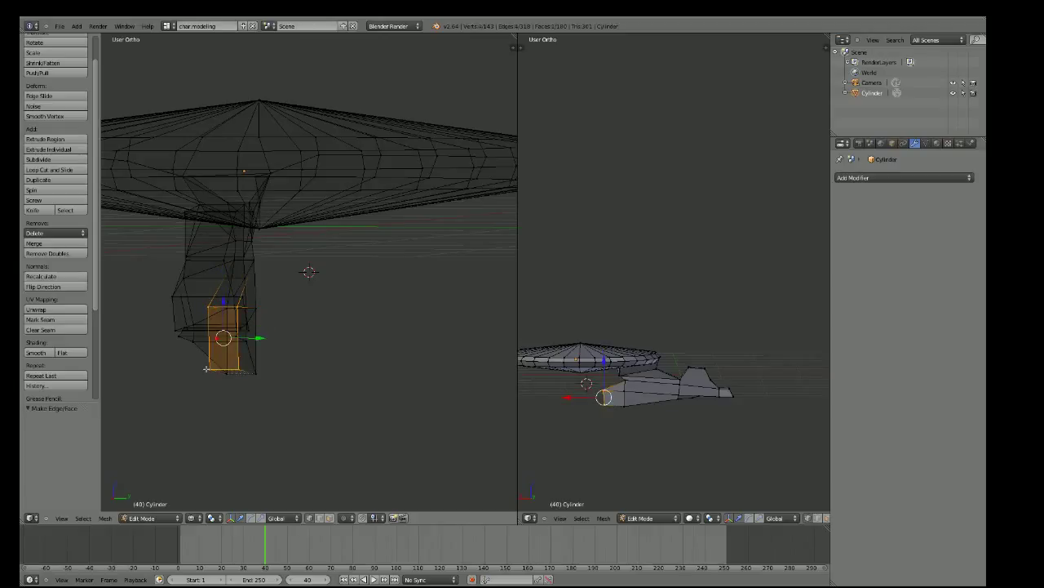
key(g)
key(y)
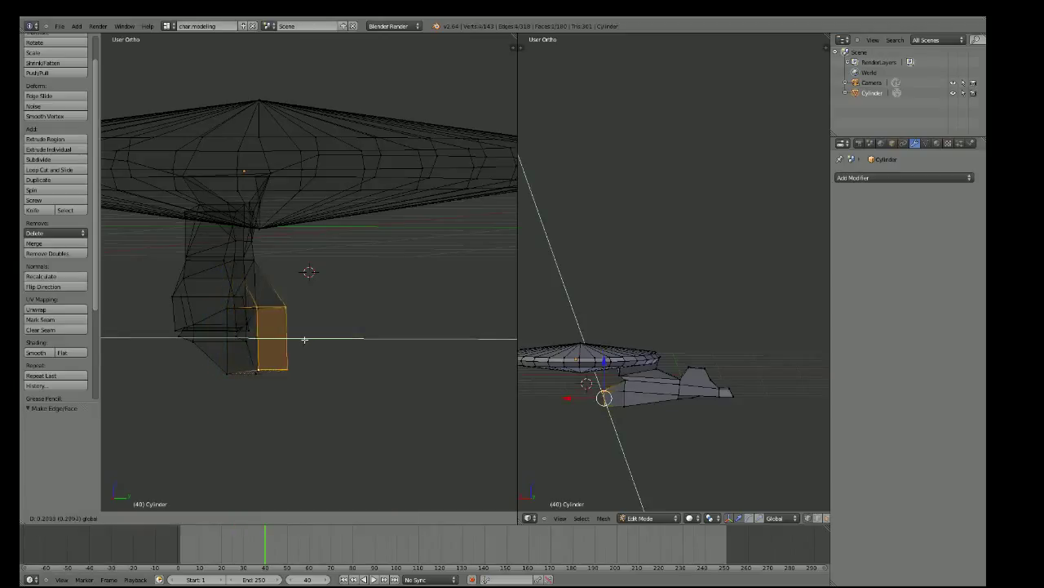
click(306, 339)
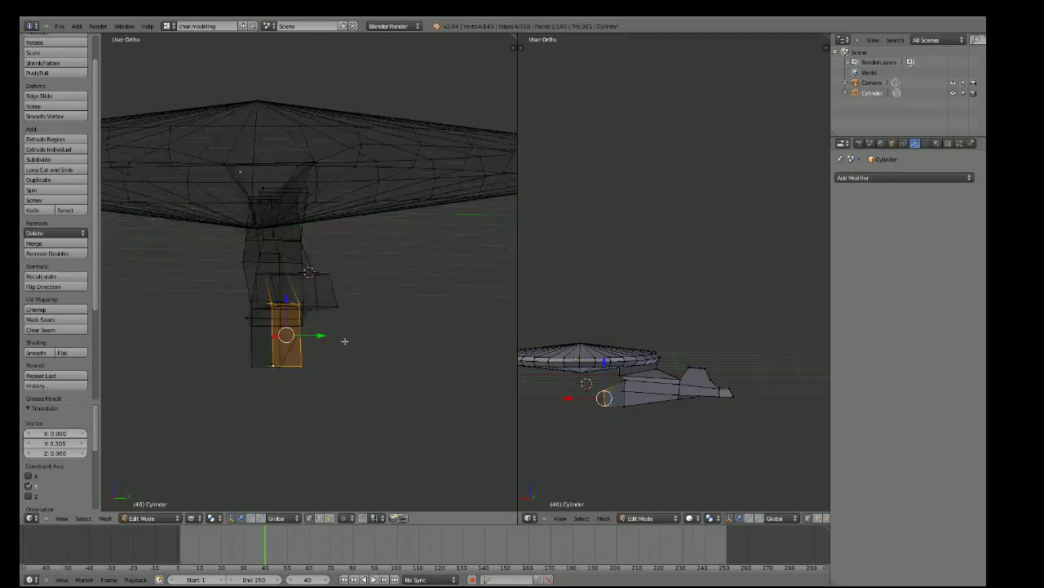
middle_drag(306, 338, 343, 338)
key(g)
key(y)
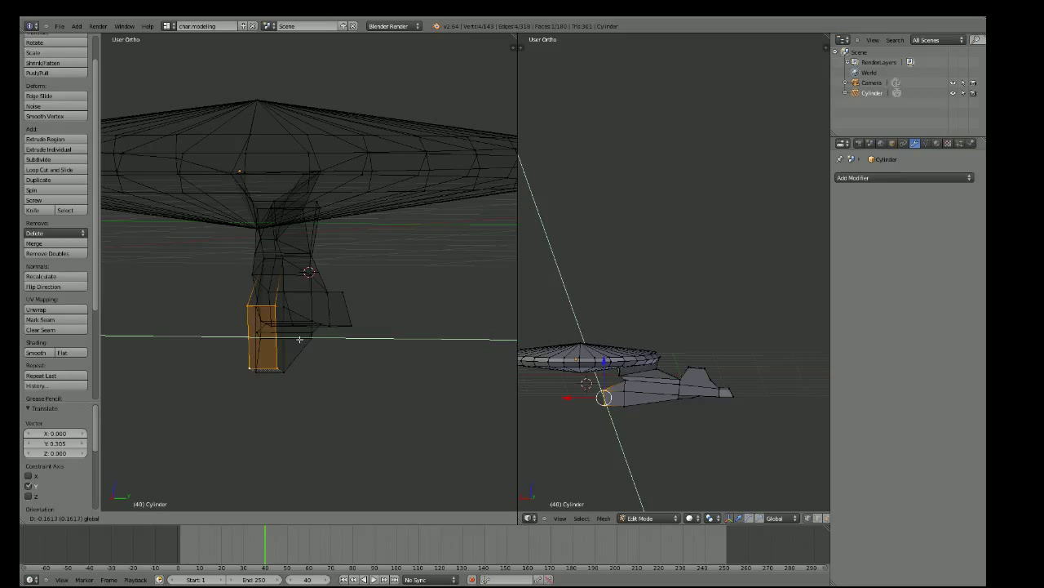
click(299, 339)
mouse_move(300, 338)
middle_down()
mouse_move(356, 357)
mouse_move(321, 338)
mouse_move(318, 349)
mouse_move(282, 301)
mouse_move(399, 331)
mouse_move(419, 304)
mouse_move(361, 324)
mouse_move(327, 283)
mouse_move(331, 261)
mouse_move(371, 340)
mouse_move(313, 321)
middle_up()
key(z)
key(KP_1)
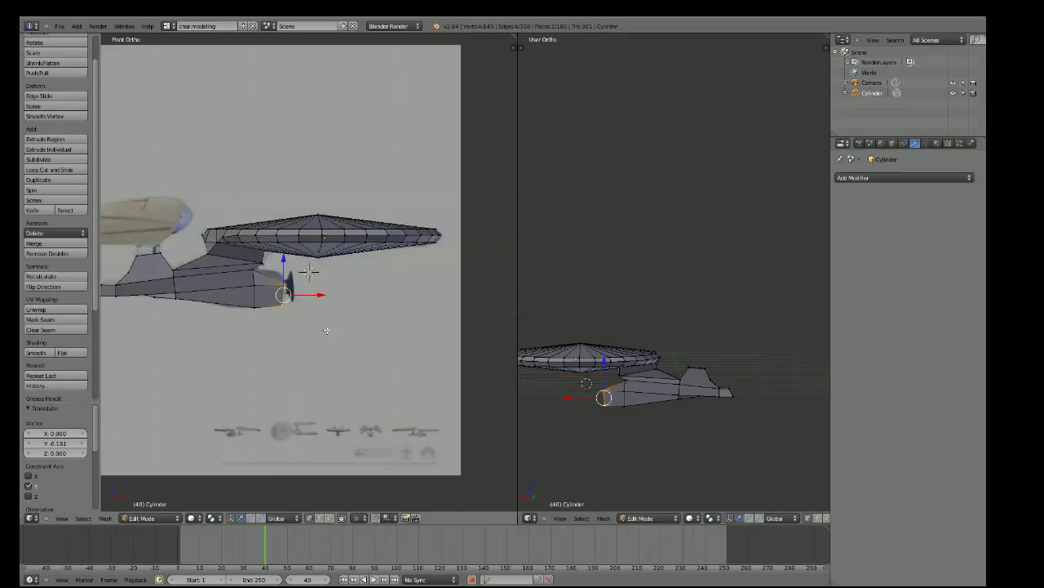
scroll(327, 329, down, 2)
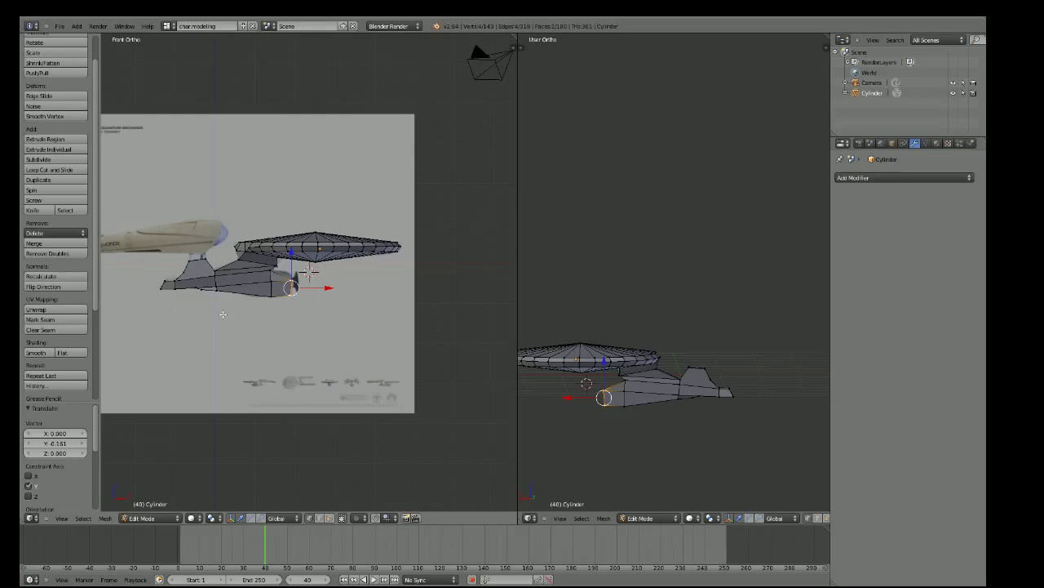
scroll(222, 314, up, 5)
scroll(223, 314, up, 2)
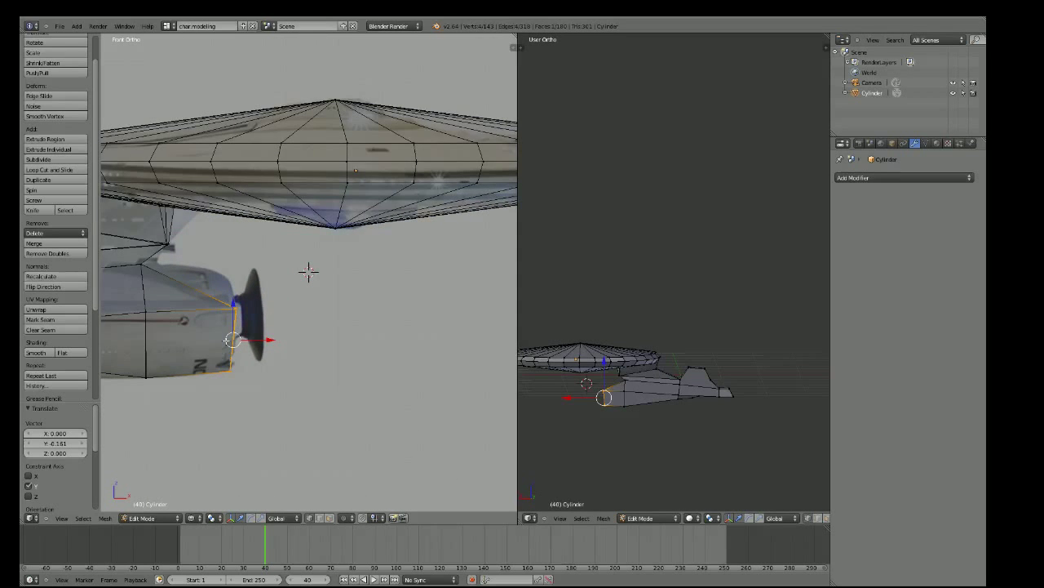
scroll(221, 321, up, 3)
scroll(196, 351, down, 6)
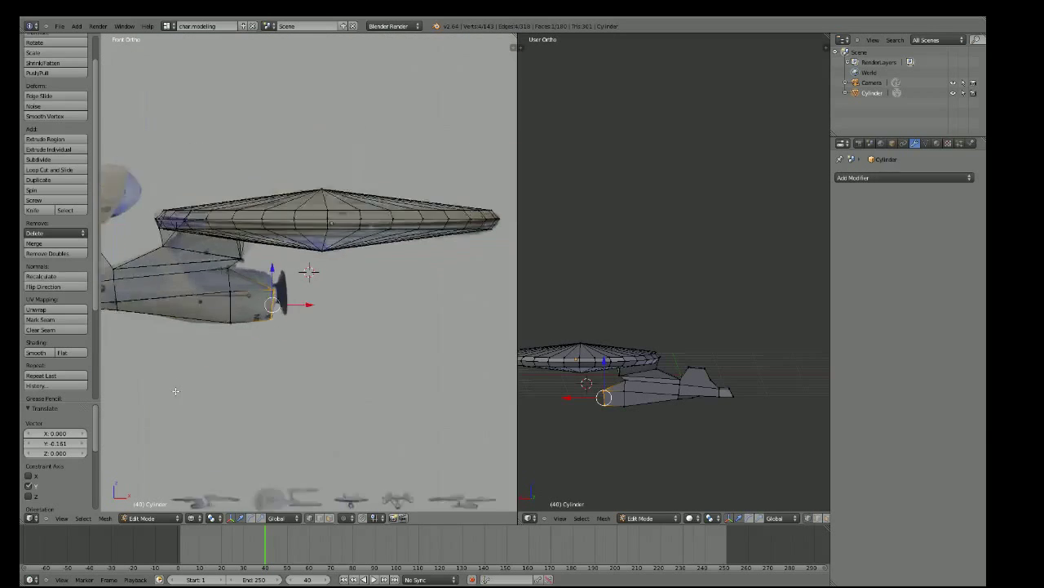
scroll(175, 385, down, 1)
scroll(158, 368, down, 3)
scroll(147, 364, up, 3)
scroll(147, 364, down, 2)
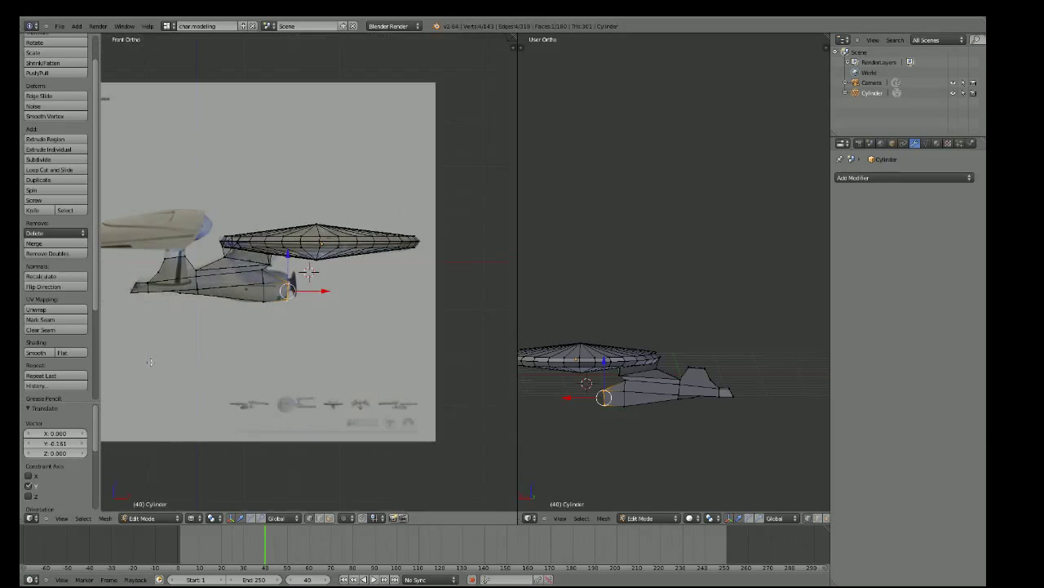
scroll(150, 295, down, 2)
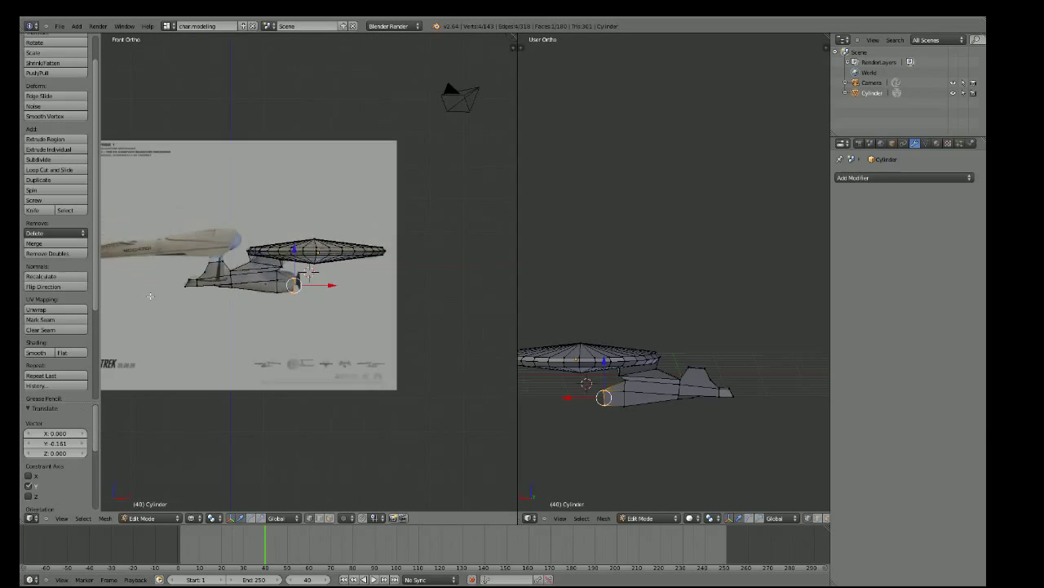
click(150, 296)
key(alt+Home)
scroll(146, 287, up, 5)
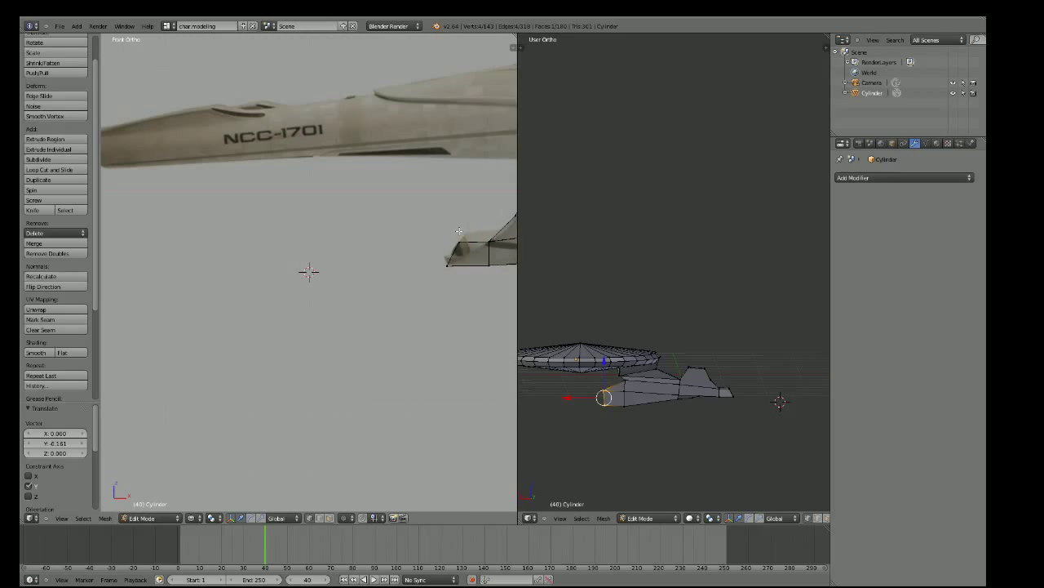
scroll(147, 287, down, 2)
scroll(439, 239, up, 3)
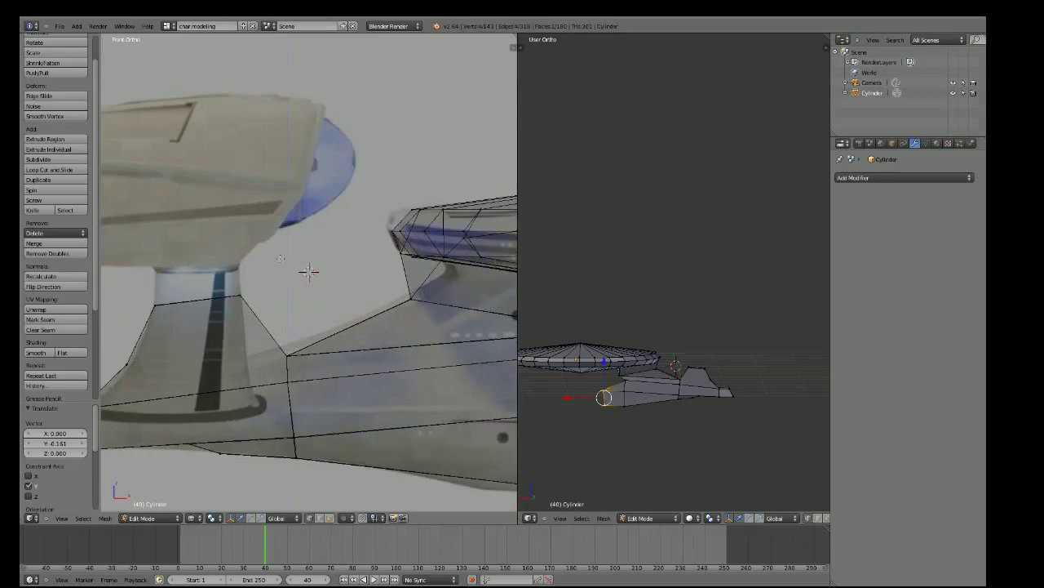
scroll(210, 291, up, 1)
scroll(210, 291, down, 5)
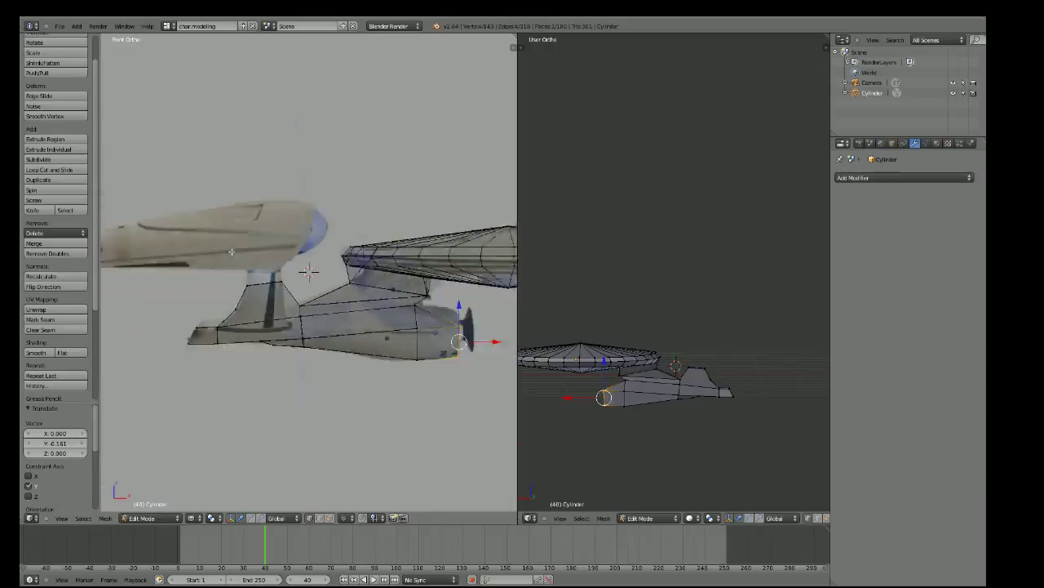
scroll(201, 247, up, 6)
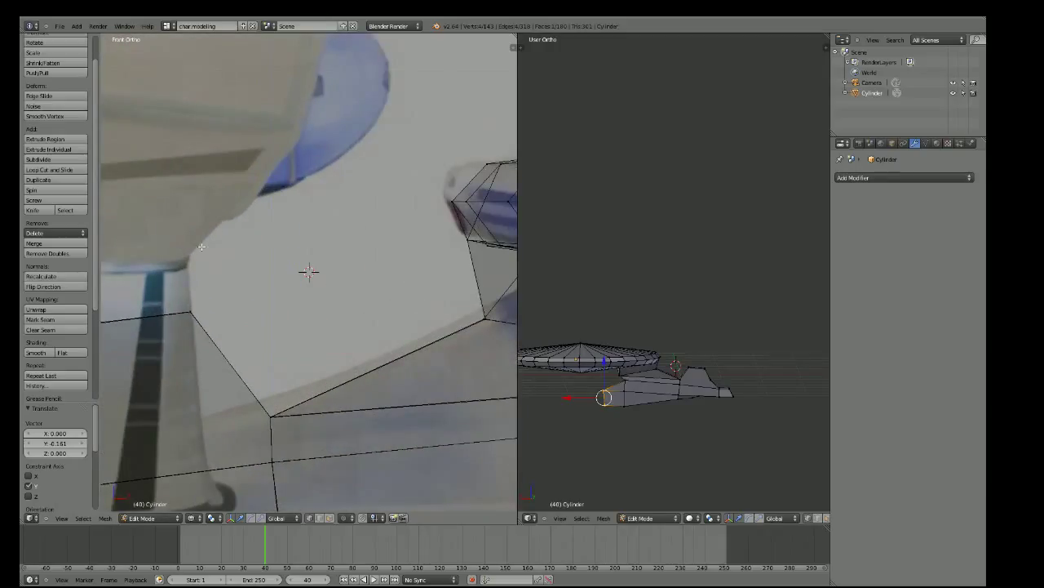
right_click(191, 312)
scroll(208, 287, down, 3)
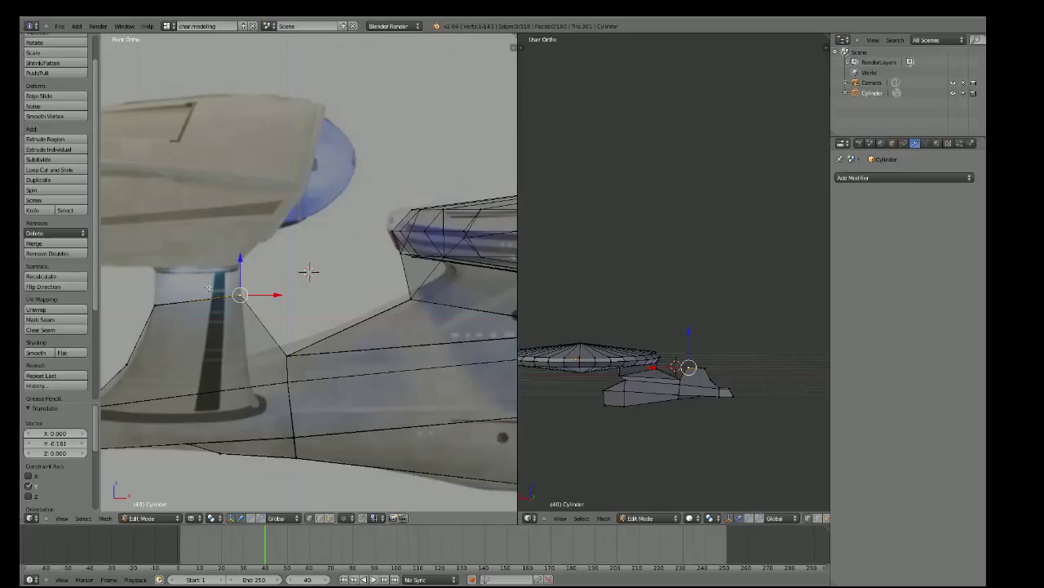
key(a)
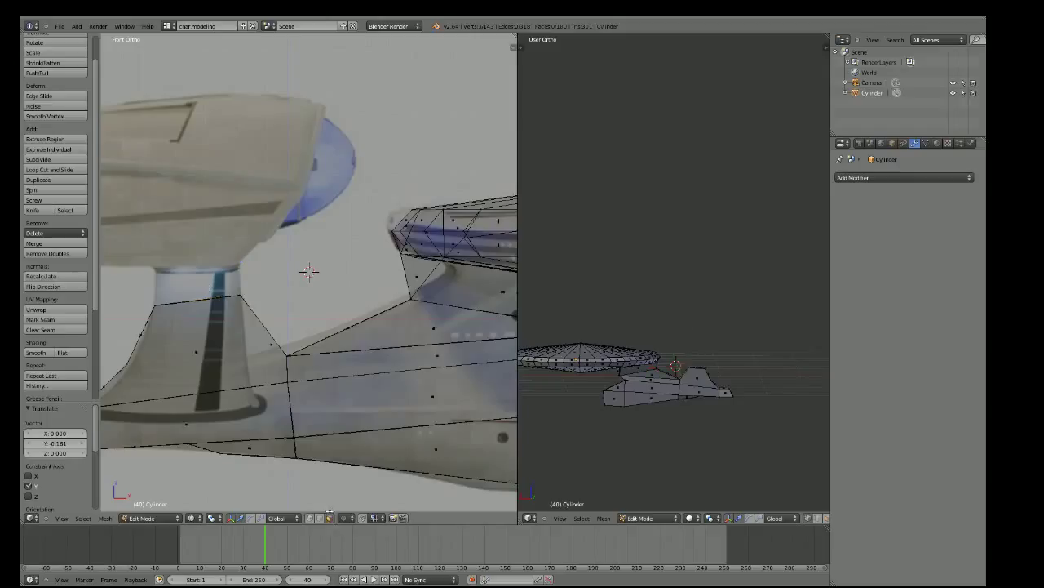
Select the secondary hull's top face and extrude it upward into a new pylon block
middle_drag(209, 287, 232, 303)
right_click(347, 473)
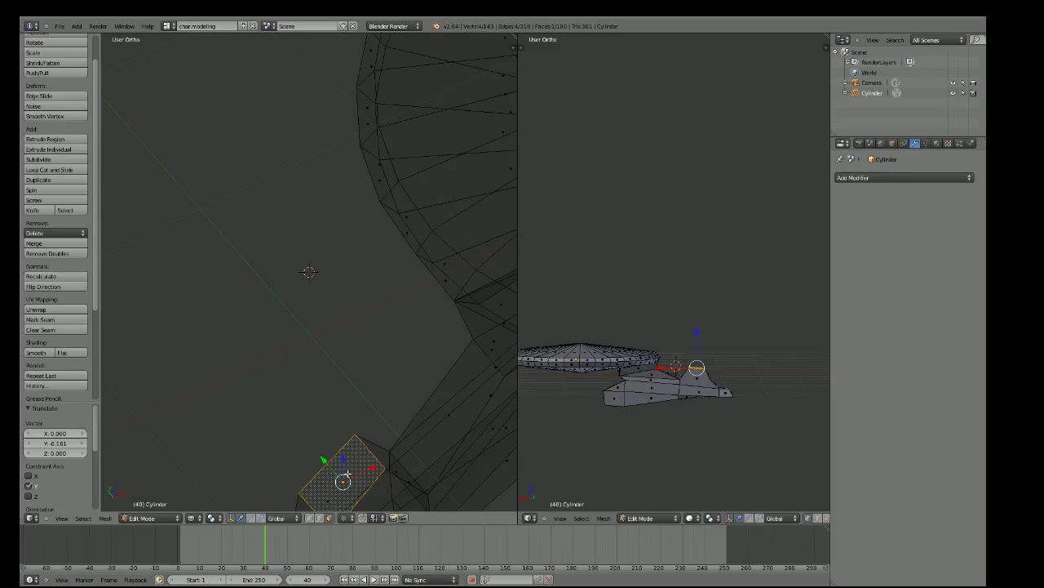
middle_drag(347, 473, 280, 324)
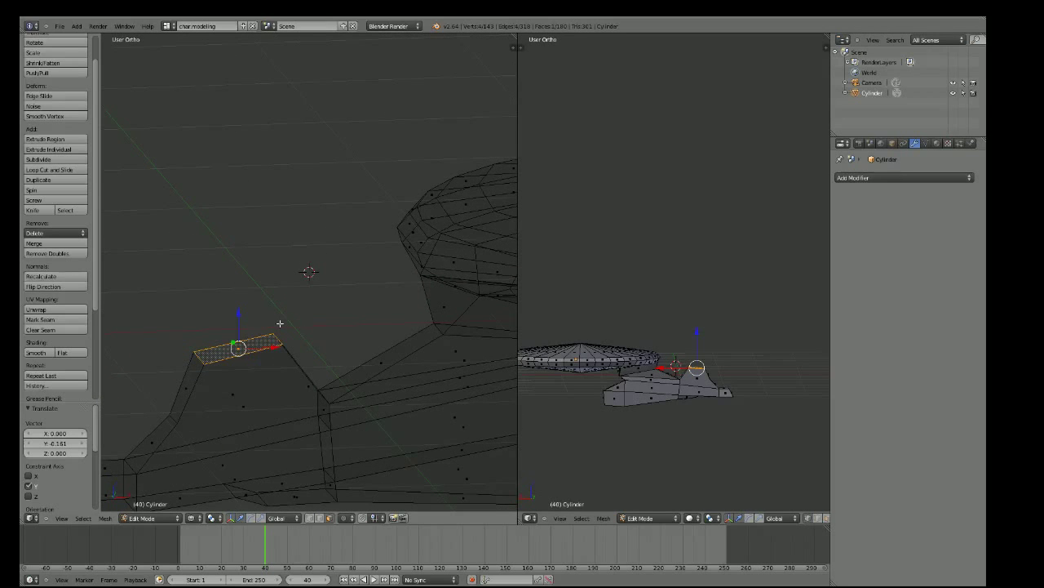
key(e)
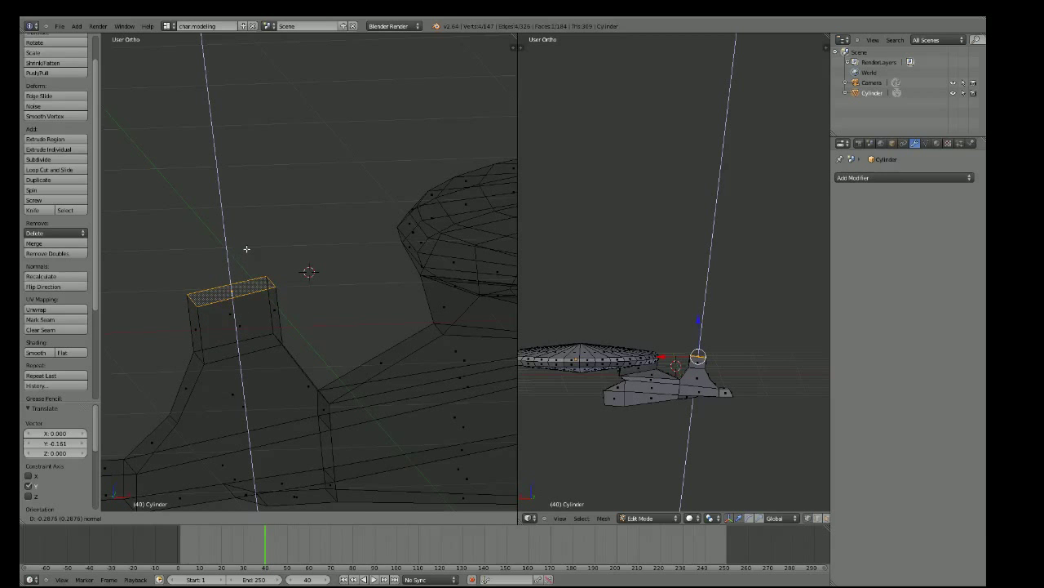
click(245, 251)
mouse_move(245, 252)
middle_down()
mouse_move(255, 241)
mouse_move(337, 256)
middle_up()
scroll(338, 256, down, 3)
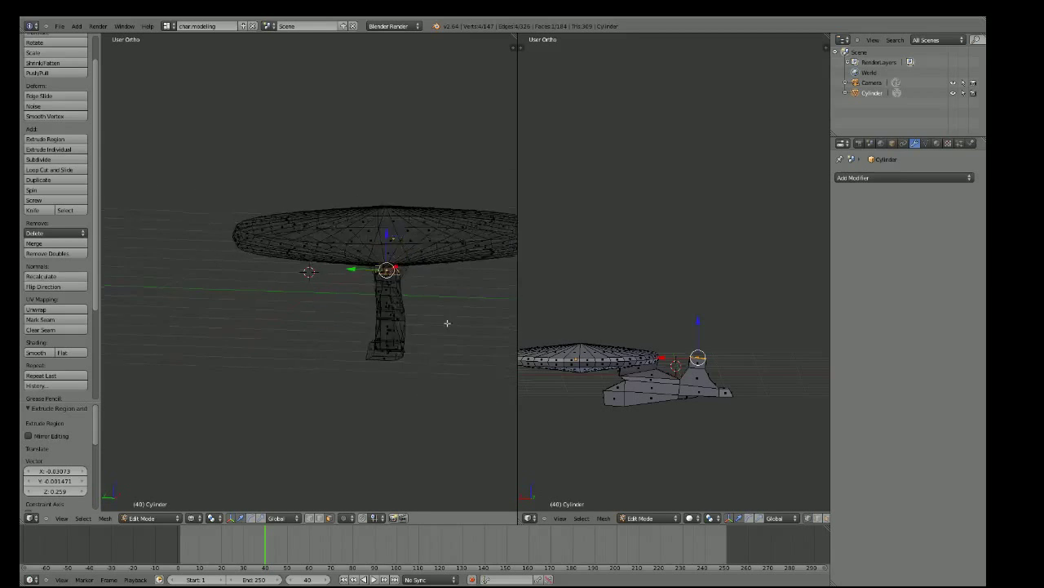
mouse_move(447, 323)
middle_down()
mouse_move(414, 326)
mouse_move(447, 333)
mouse_move(443, 307)
mouse_move(350, 321)
mouse_move(294, 300)
middle_up()
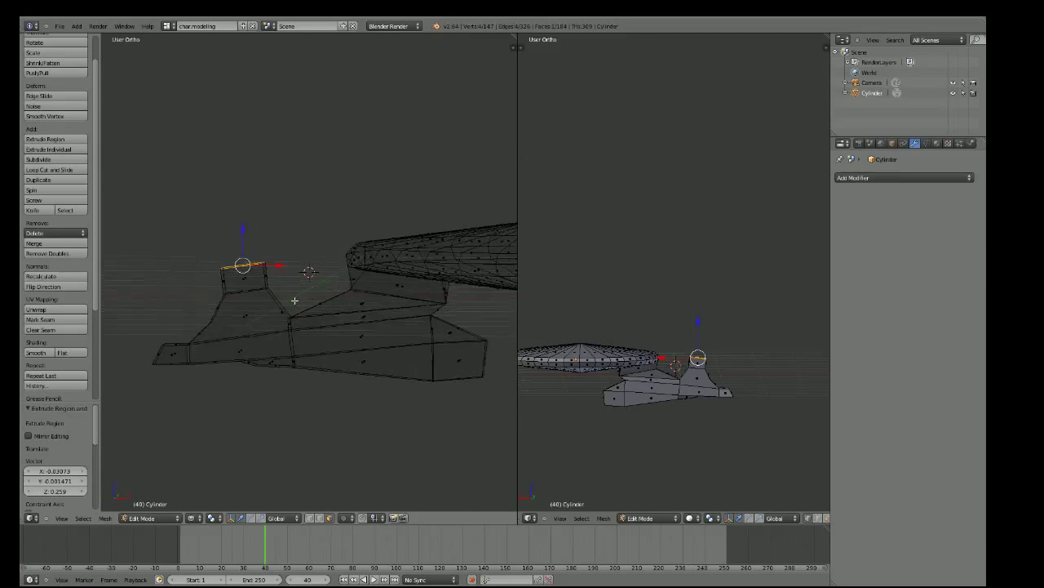
scroll(294, 301, up, 1)
key(KP_1)
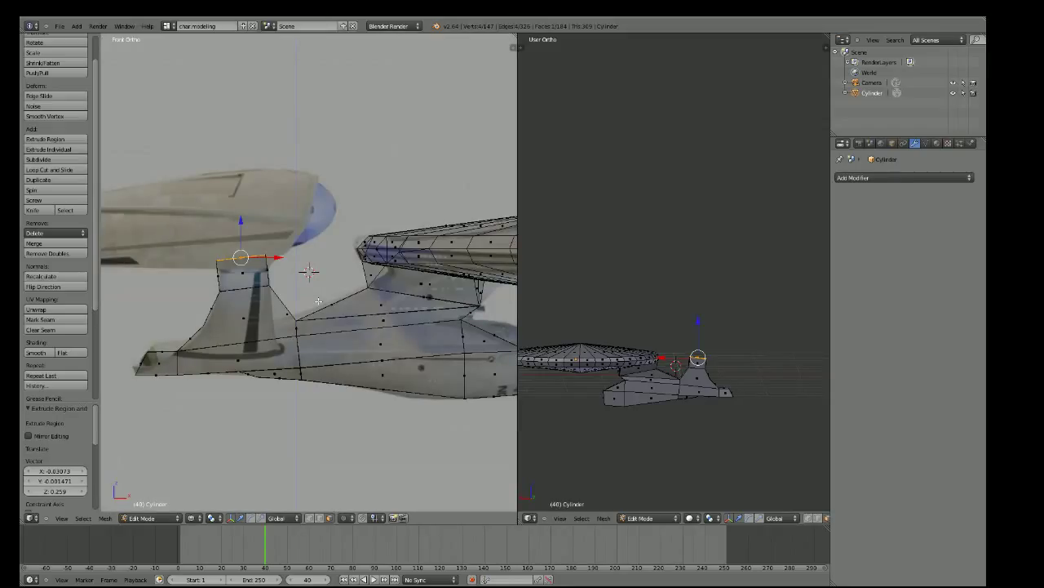
Slide the pylon's top edge along X to slant it like the reference
scroll(229, 236, up, 3)
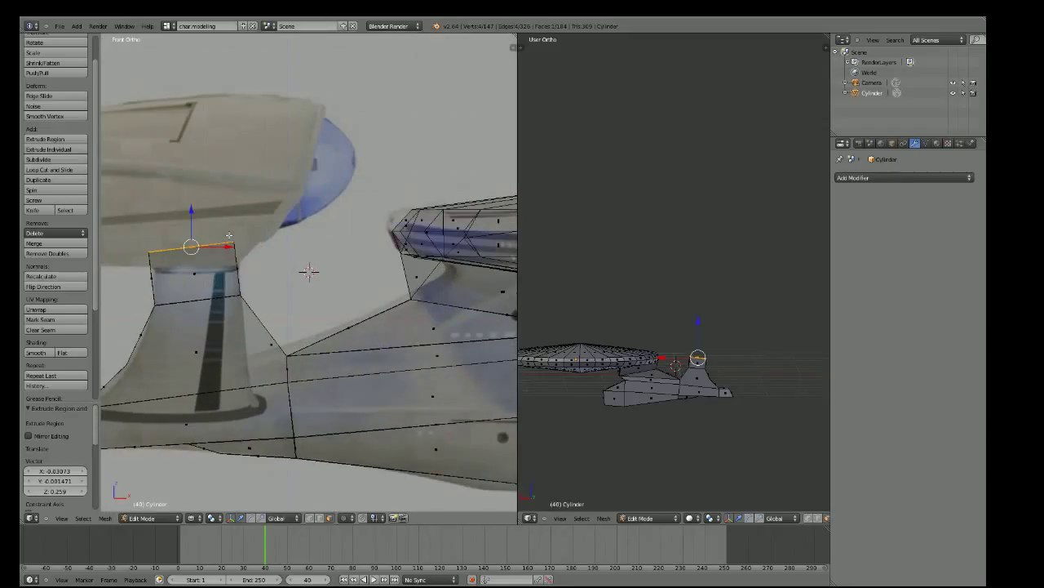
key(g)
key(x)
click(242, 243)
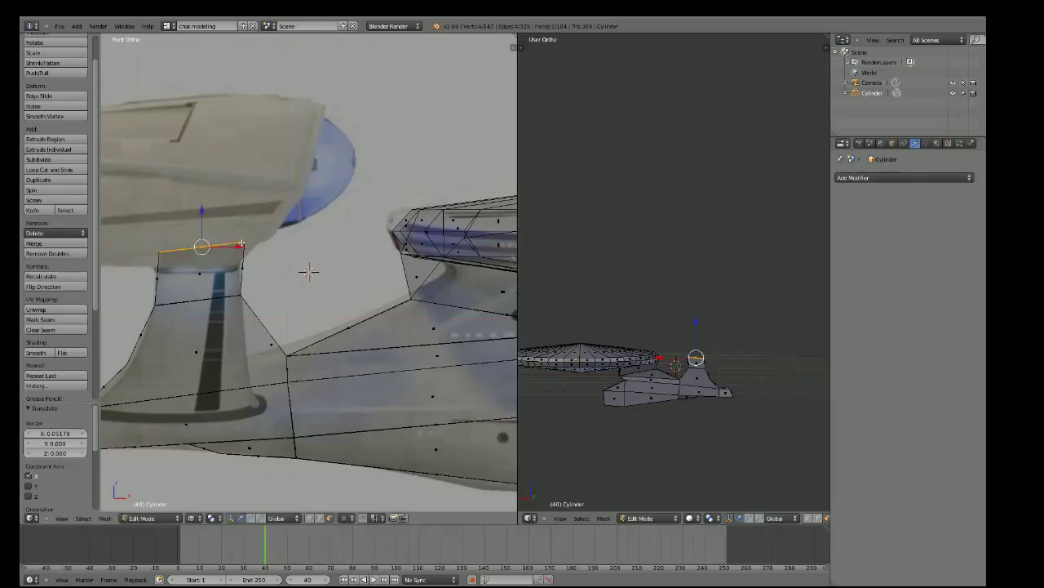
Start extruding the pylon's top edge upward toward the nacelle's height
scroll(242, 243, down, 1)
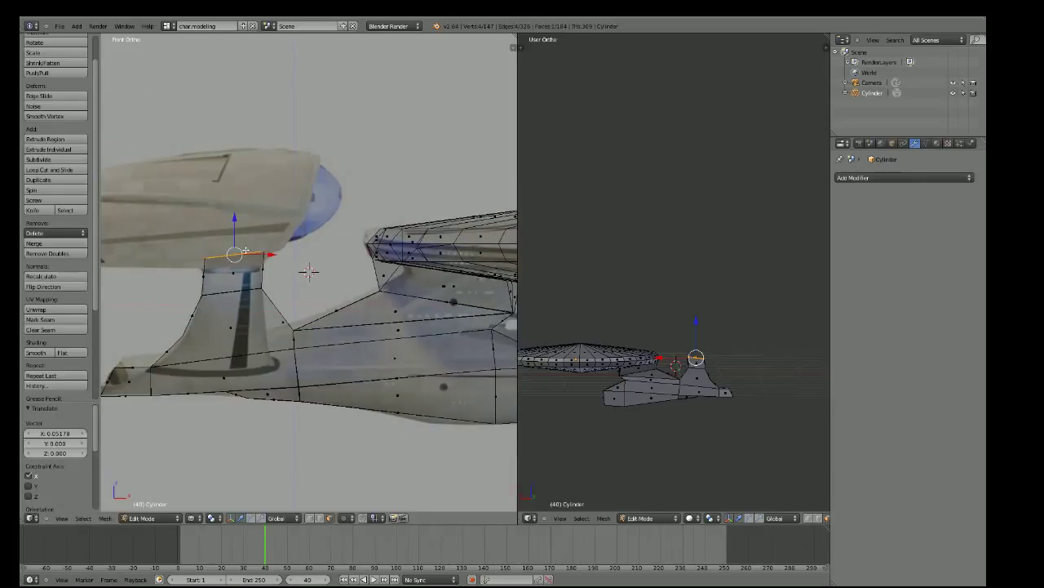
scroll(245, 250, down, 5)
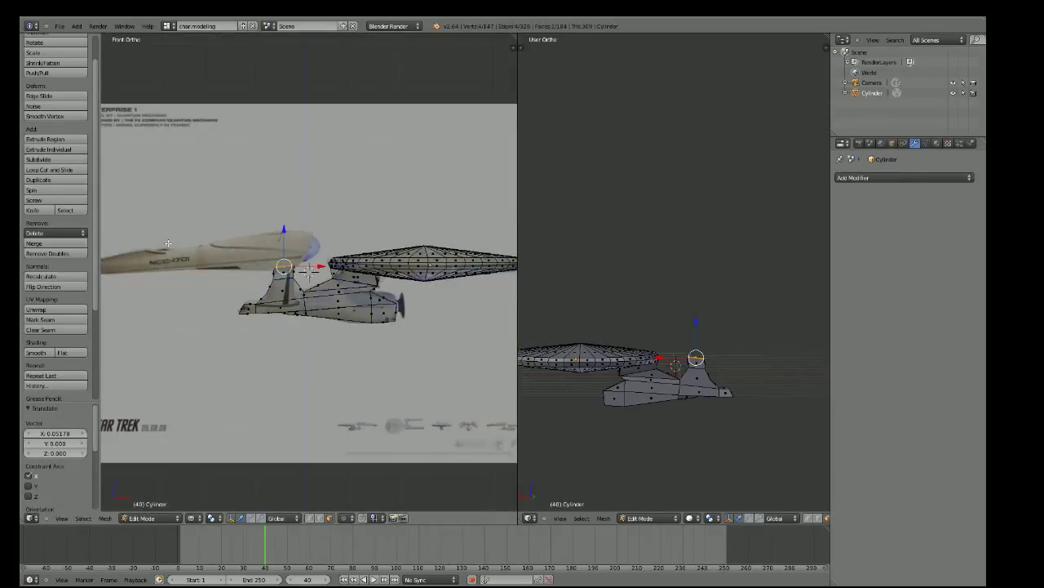
scroll(167, 243, up, 7)
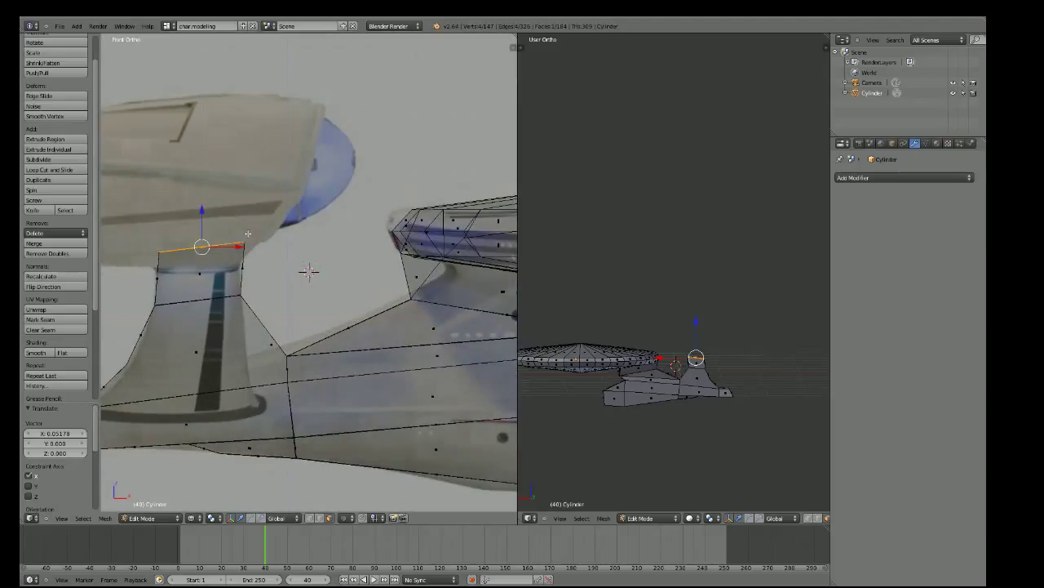
scroll(247, 234, down, 3)
scroll(248, 234, up, 2)
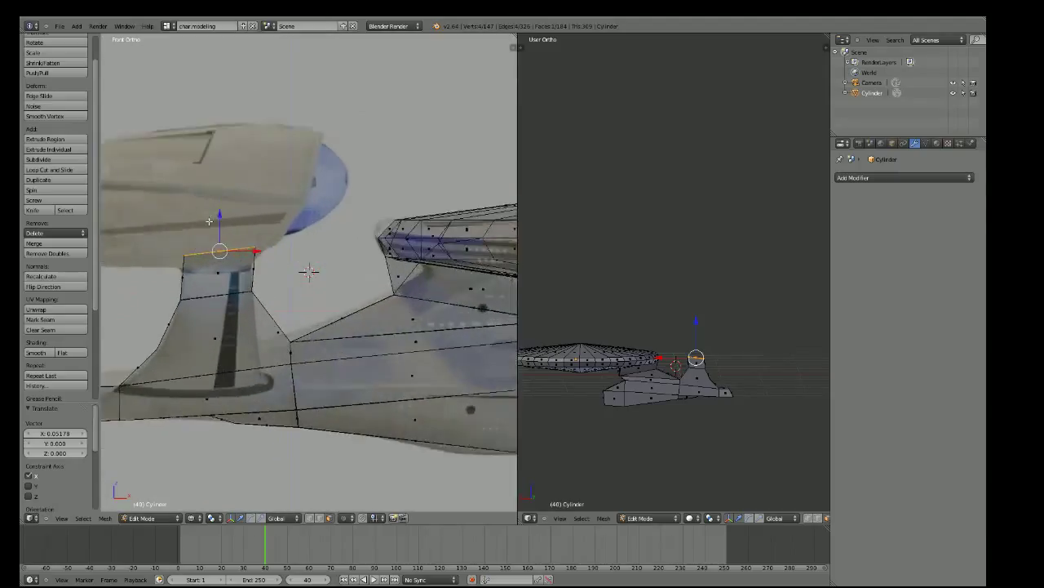
key(e)
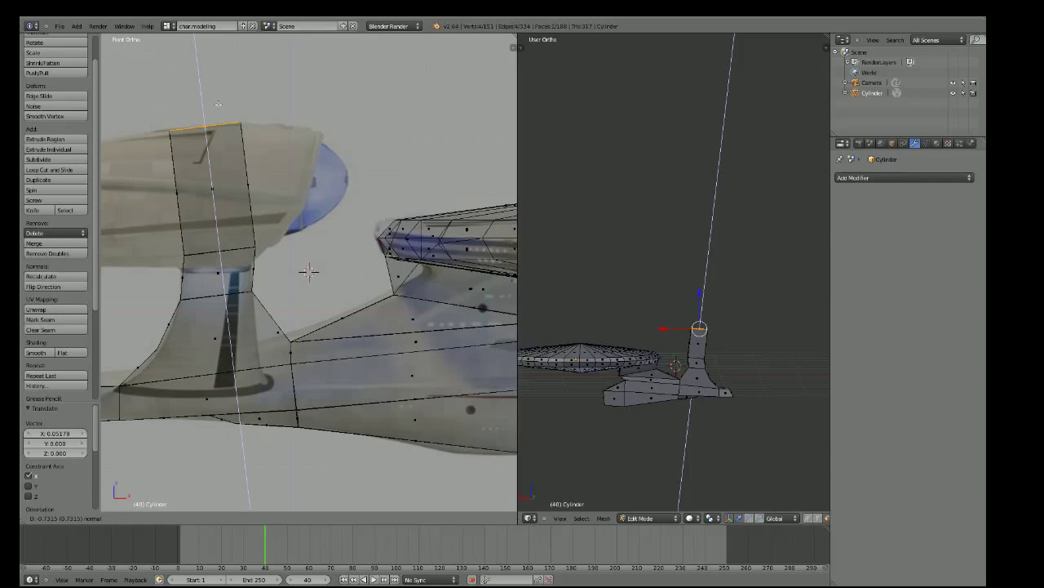
Finish the pylon extension and select the tall column's side face in front view
key(e)
middle_drag(256, 154, 313, 166)
right_click(366, 242)
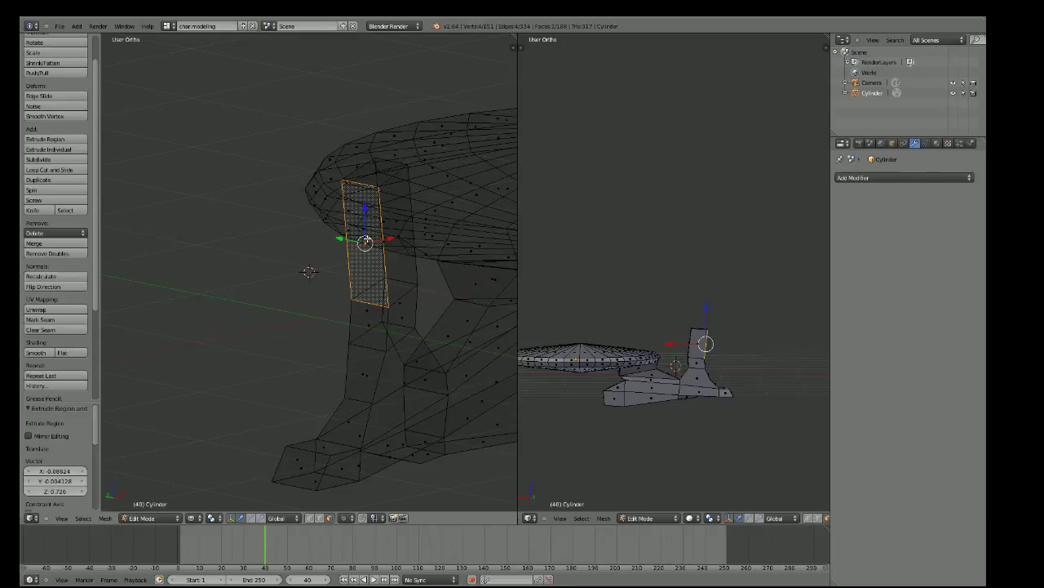
key(KP_1)
scroll(328, 176, down, 4)
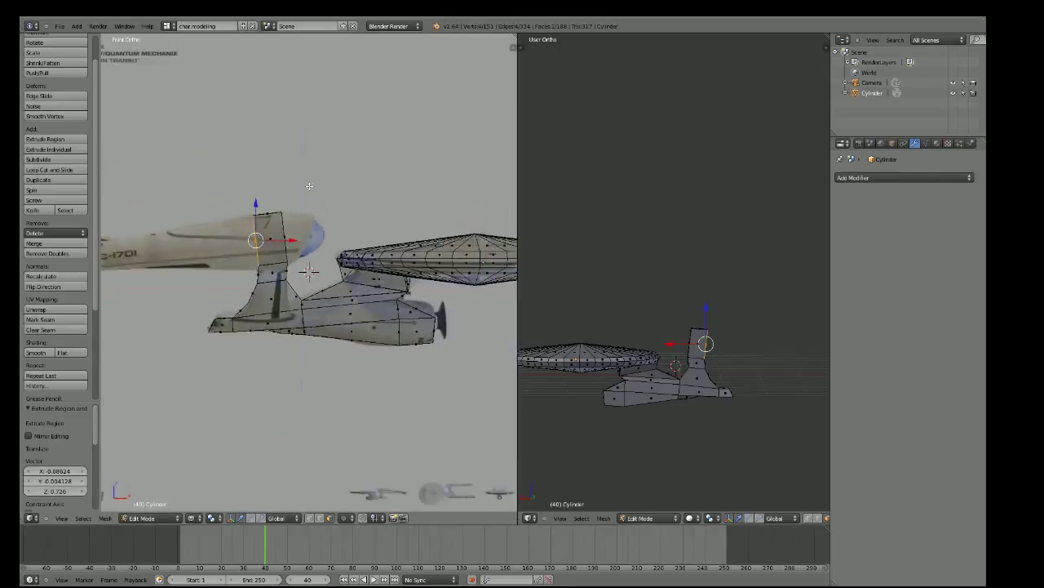
scroll(214, 248, down, 3)
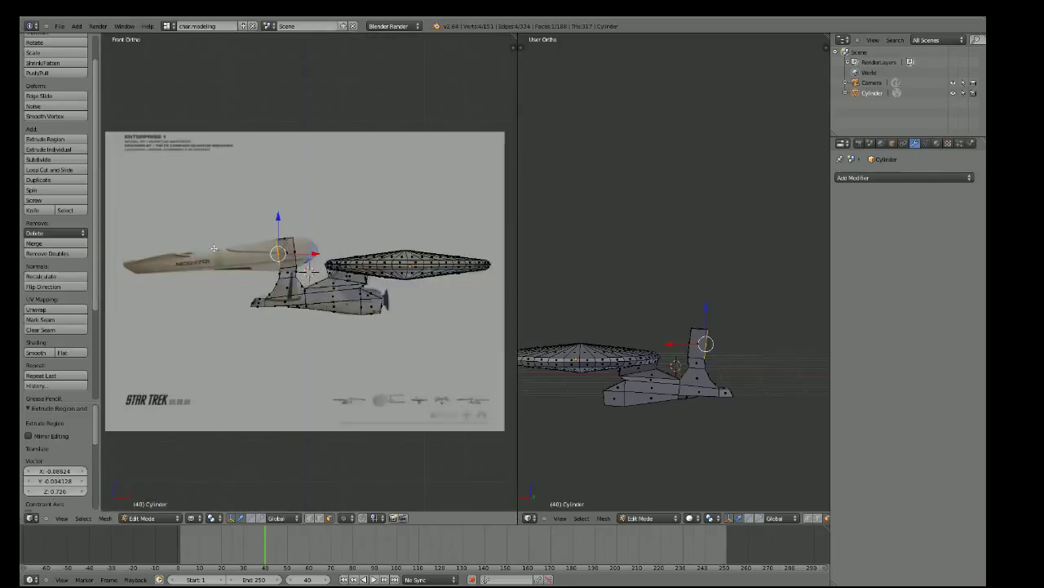
Extrude the side face back along the nacelle and scale its rear end to 0.522
key(e)
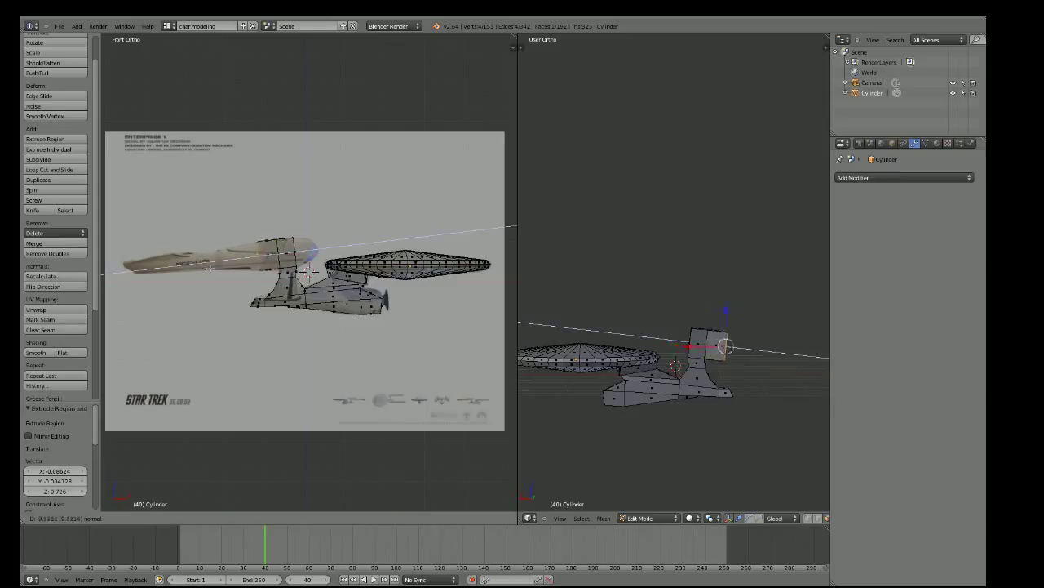
click(78, 270)
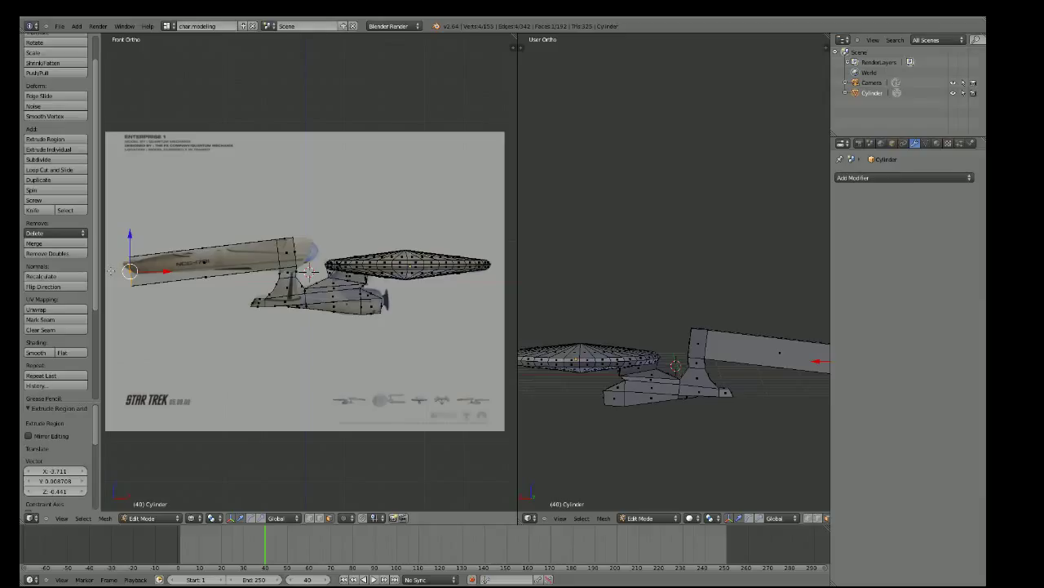
key(s)
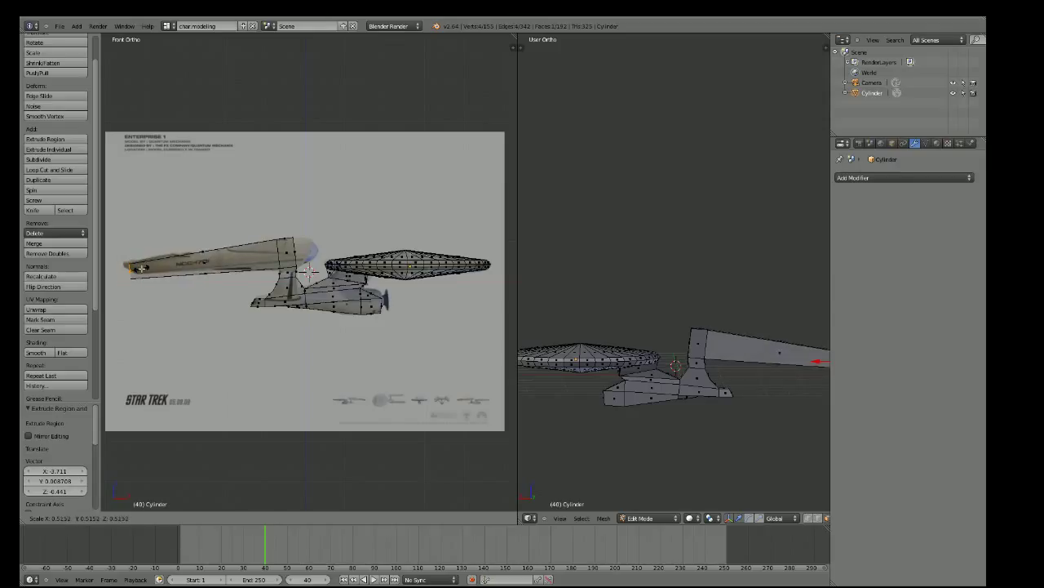
click(142, 270)
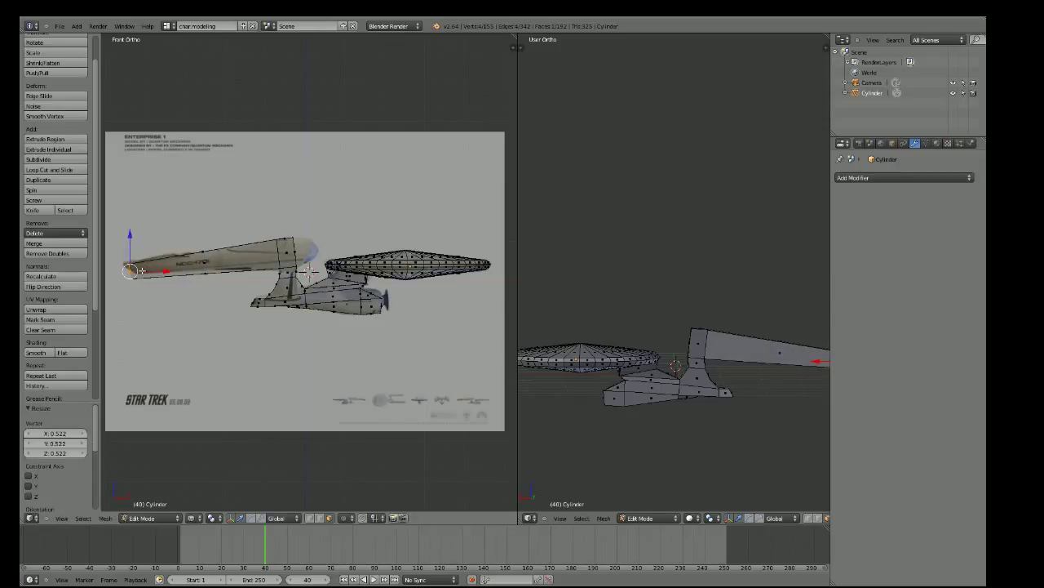
scroll(343, 235, up, 6)
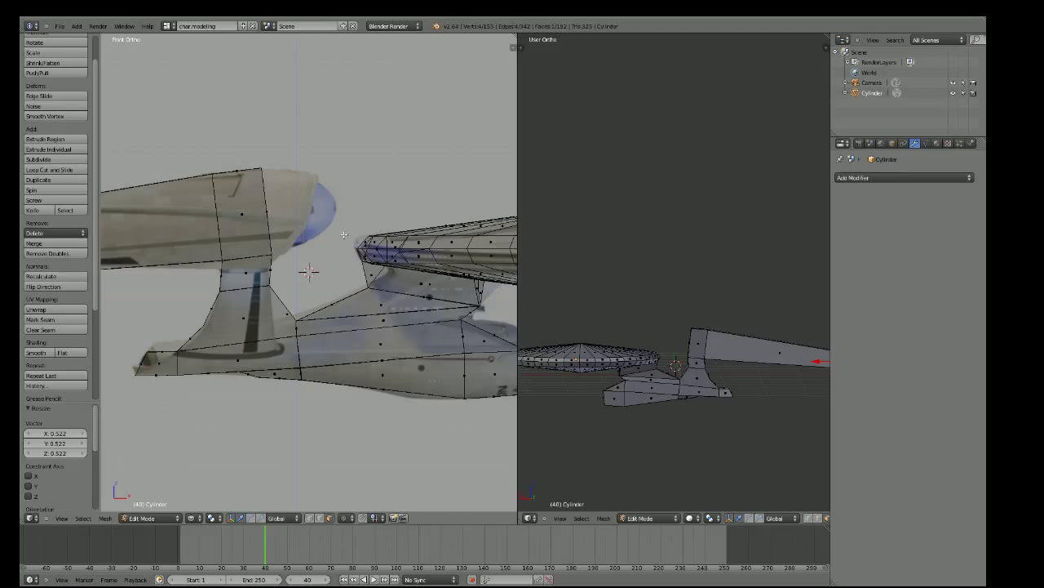
Extrude and resize the nacelle's front end face, then undo that unwanted extrusion
mouse_move(344, 235)
middle_down()
mouse_move(294, 201)
mouse_move(210, 213)
middle_up()
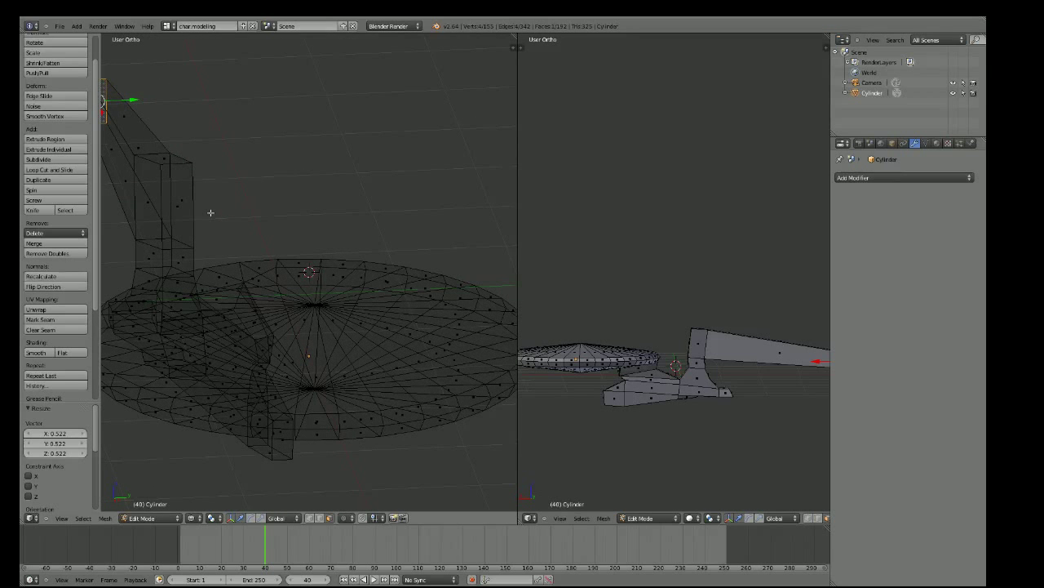
right_click(171, 217)
mouse_move(166, 219)
middle_down()
mouse_move(308, 166)
mouse_move(345, 140)
mouse_move(410, 170)
mouse_move(311, 192)
middle_up()
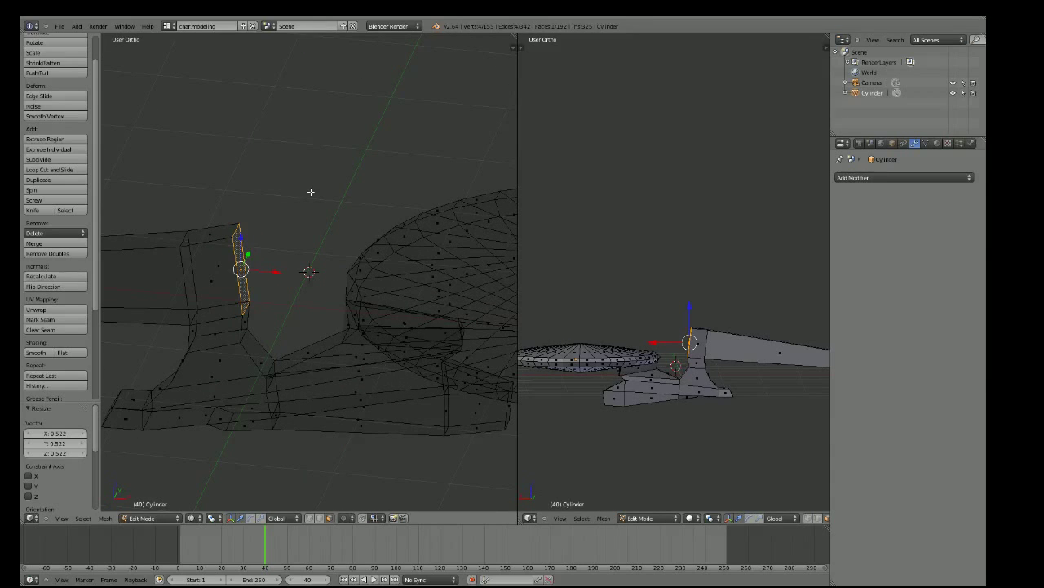
key(KP_1)
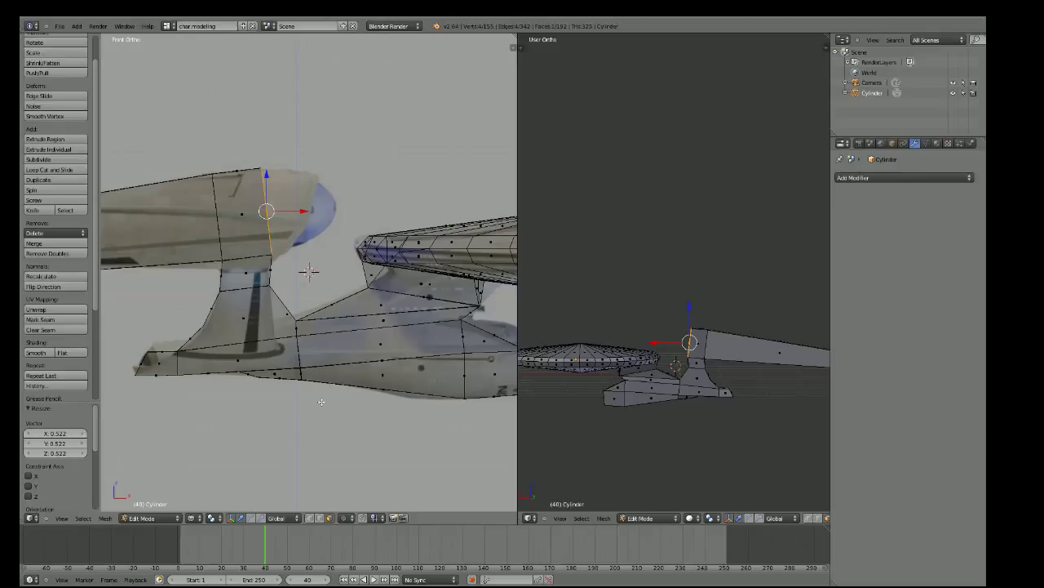
key(e)
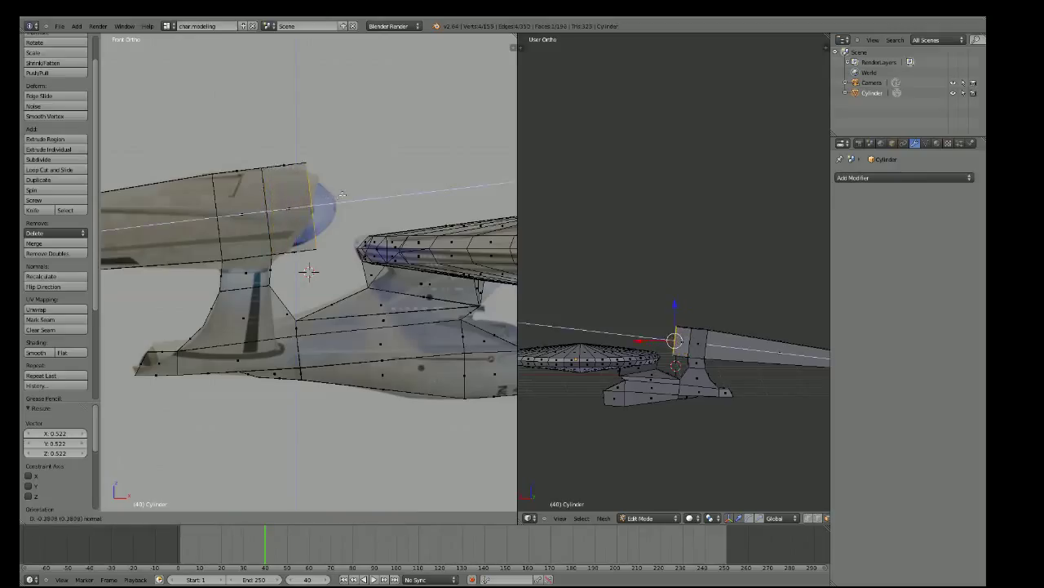
right_click(342, 196)
key(s)
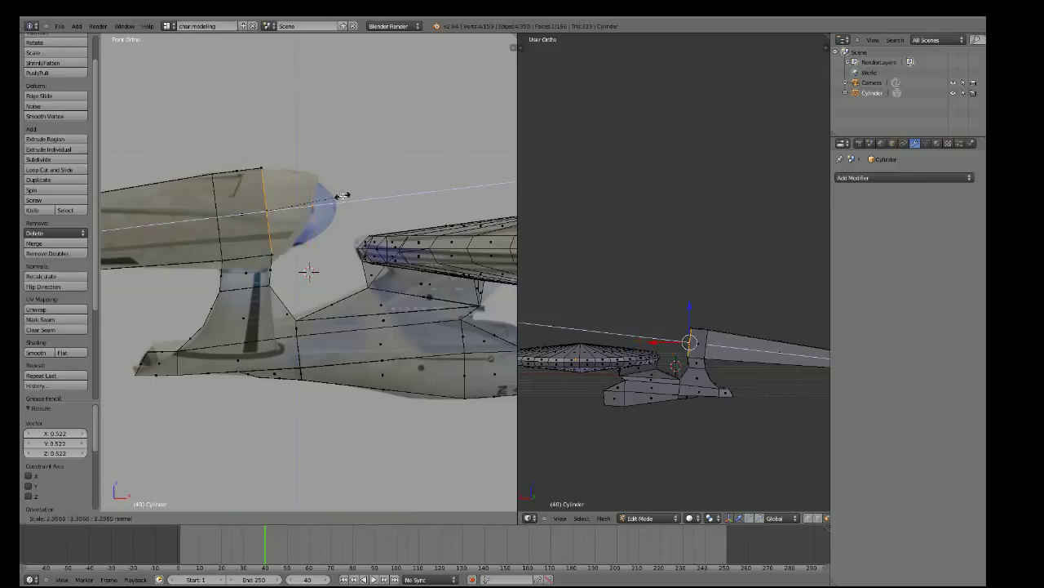
click(369, 197)
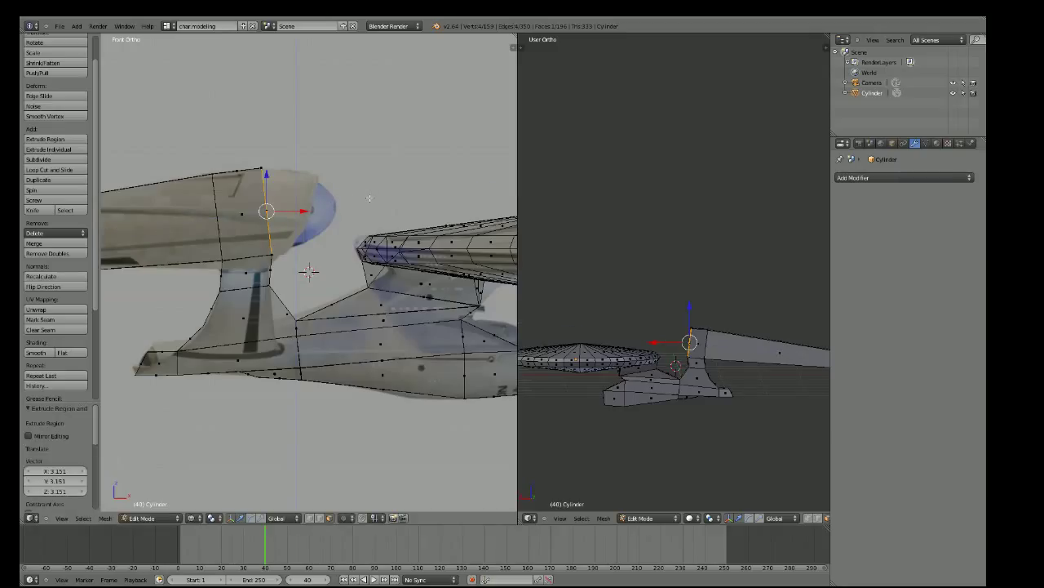
key(ctrl+z)
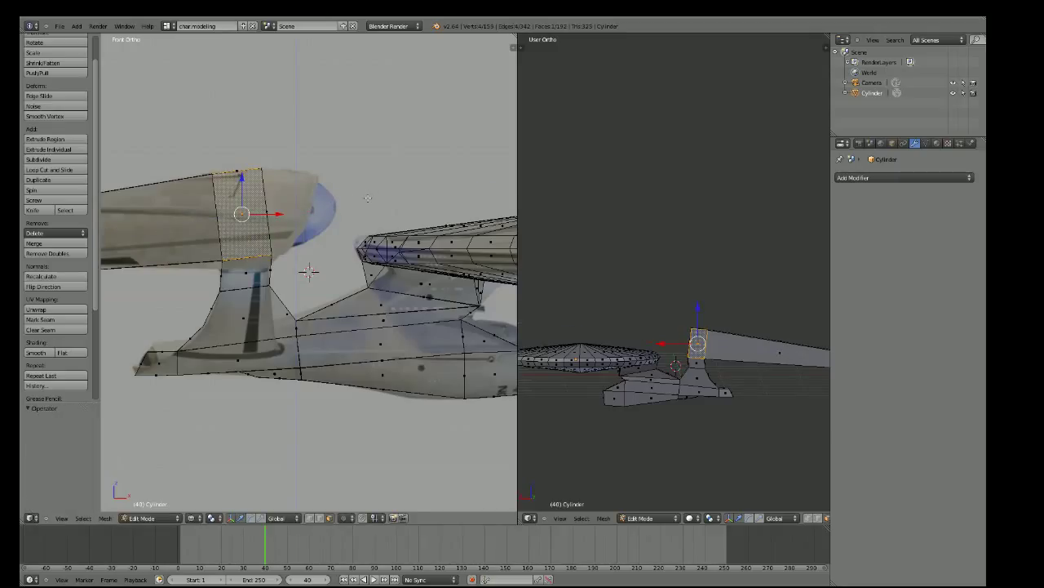
Select the nacelle's front edge ring and return to the front reference view
middle_drag(367, 197, 252, 208)
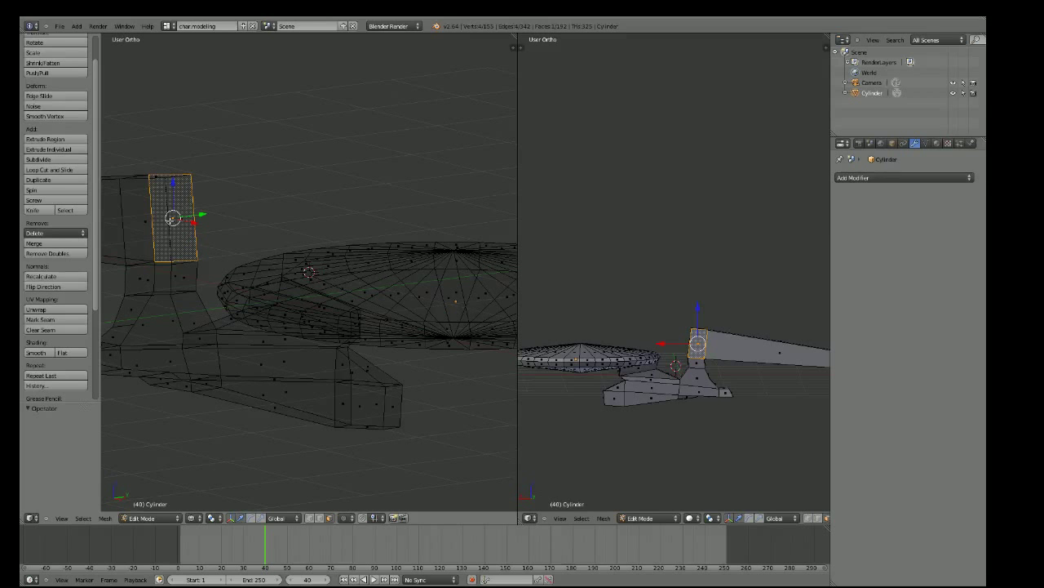
middle_drag(175, 243, 161, 226)
right_click(190, 204)
mouse_move(211, 182)
middle_down()
mouse_move(252, 217)
mouse_move(340, 172)
mouse_move(328, 175)
middle_up()
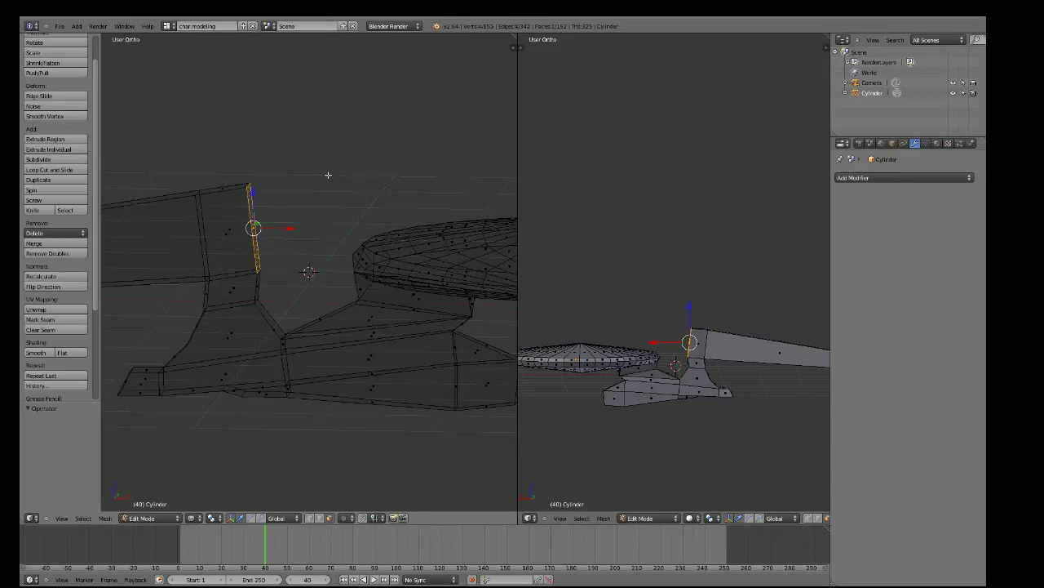
key(KP_1)
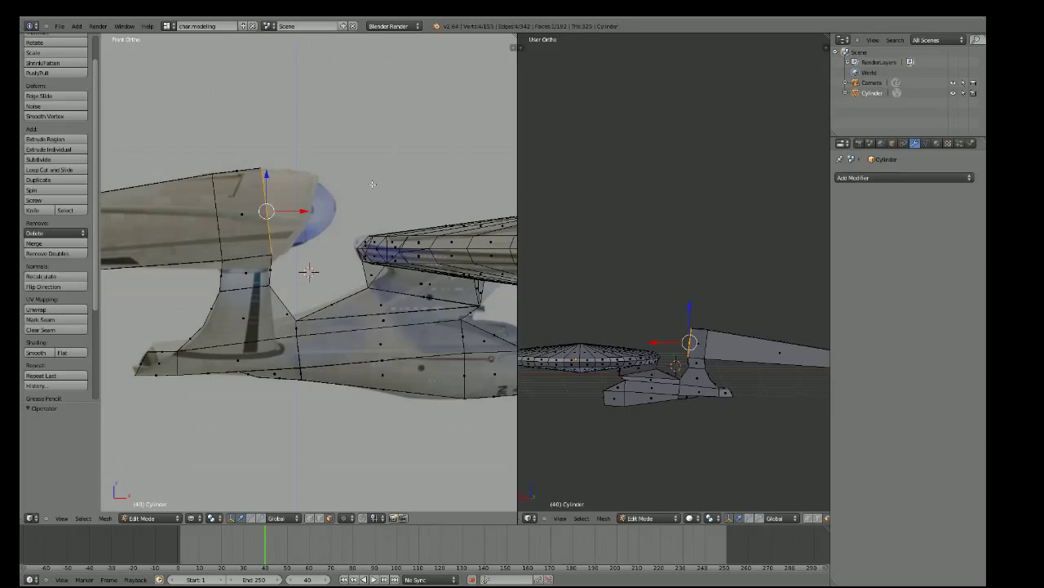
Extrude the nacelle's front ring forward and scale it to 0.626
key(e)
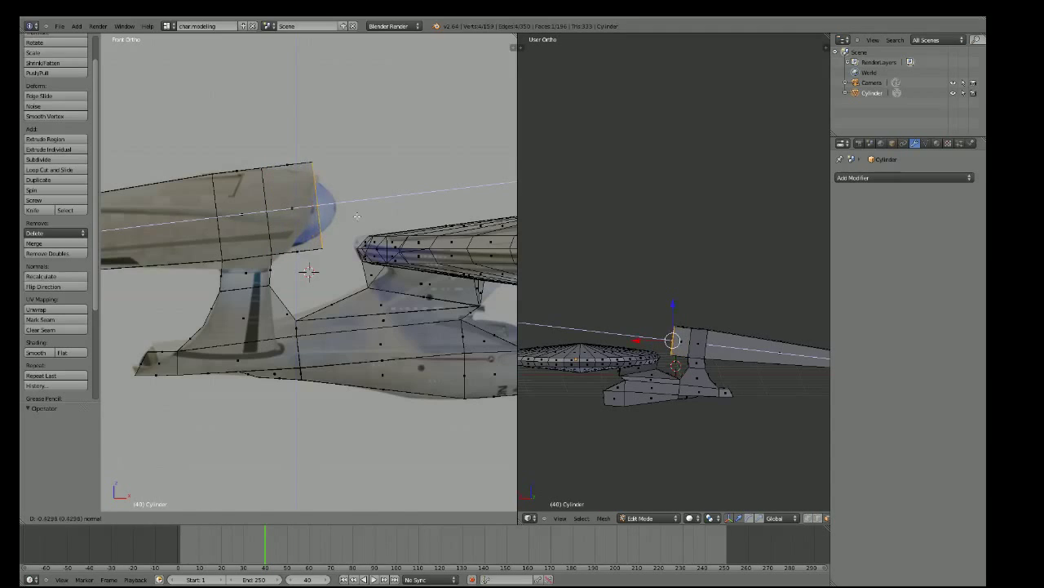
click(356, 216)
key(s)
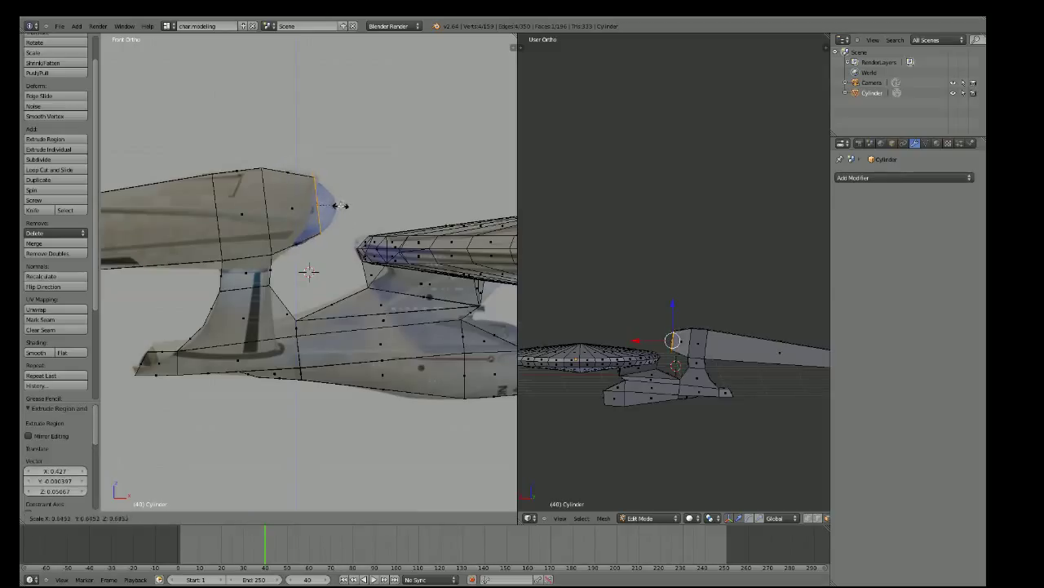
click(335, 193)
scroll(336, 196, down, 3)
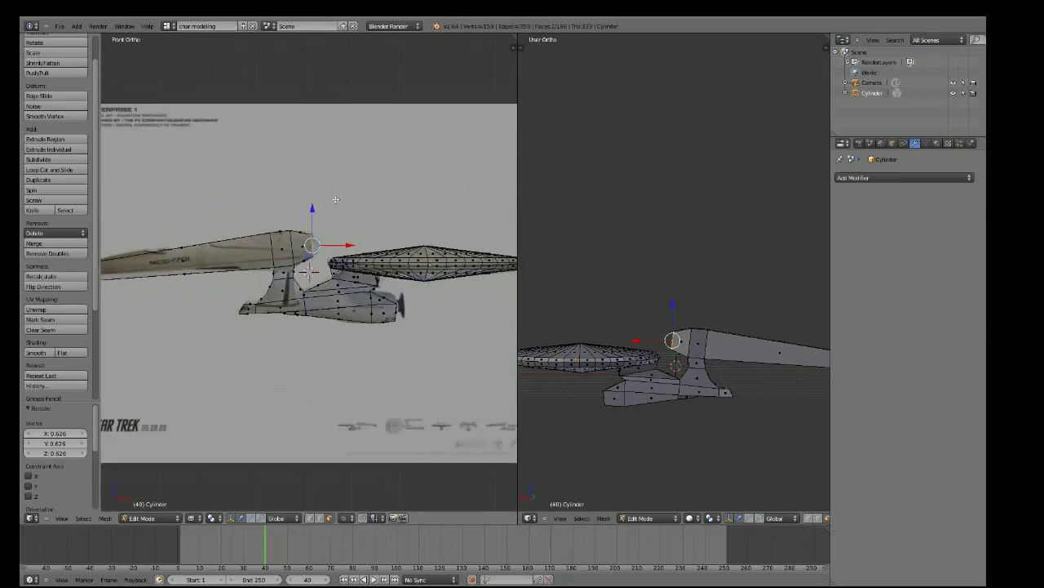
scroll(335, 200, up, 5)
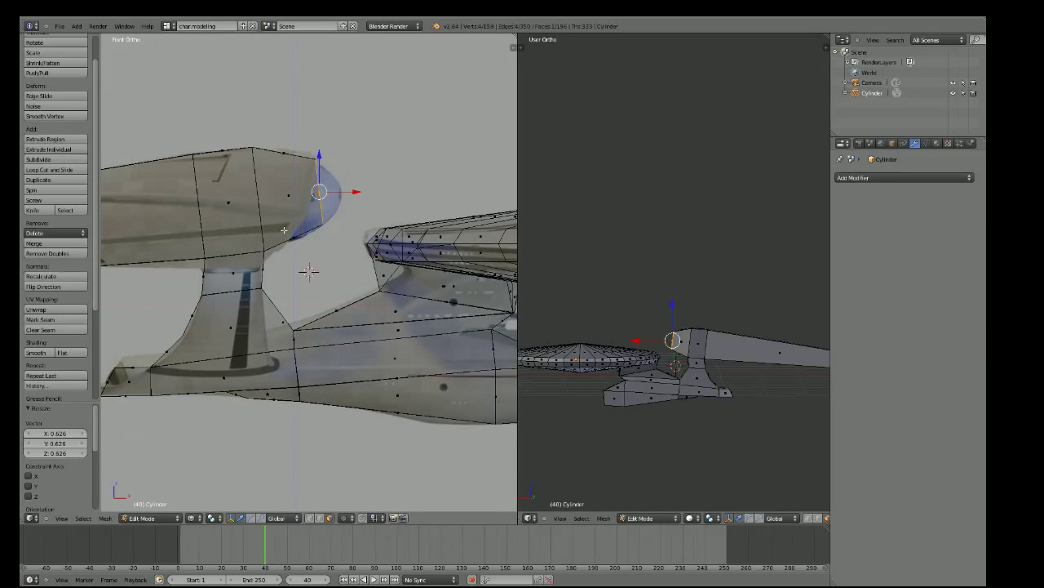
mouse_move(284, 231)
middle_down()
mouse_move(345, 407)
mouse_move(384, 413)
mouse_move(378, 361)
mouse_move(293, 357)
mouse_move(275, 396)
mouse_move(315, 343)
mouse_move(315, 364)
mouse_move(318, 326)
middle_up()
scroll(322, 337, down, 4)
scroll(310, 310, up, 3)
scroll(321, 303, up, 2)
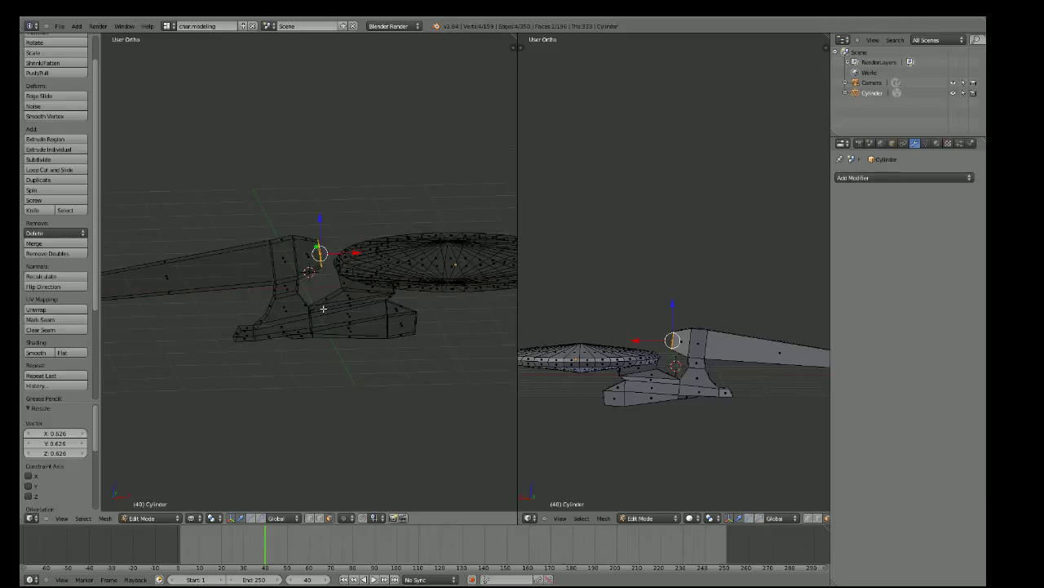
key(KP_1)
scroll(331, 317, up, 5)
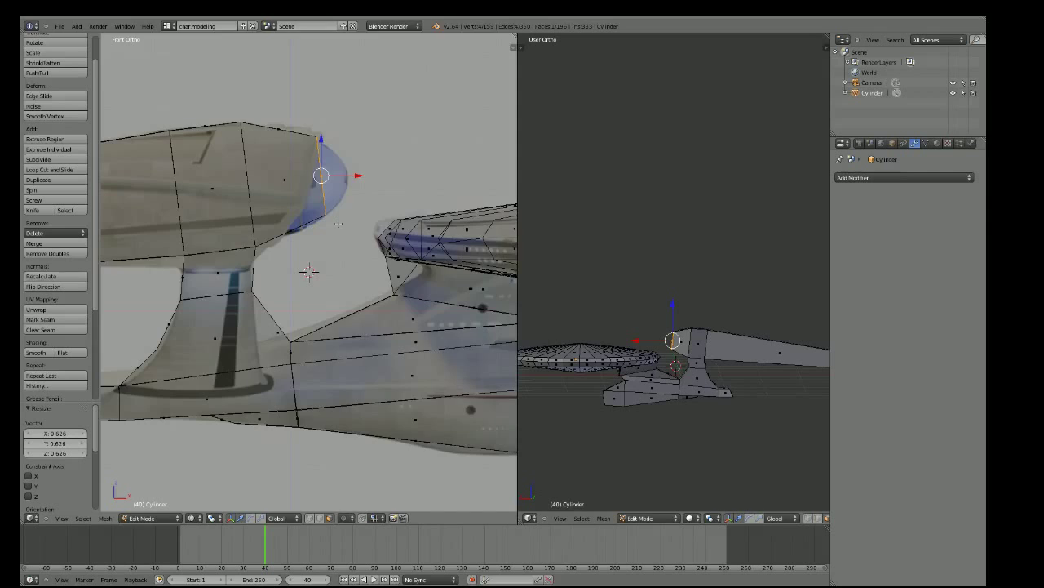
mouse_move(338, 223)
middle_down()
mouse_move(312, 177)
mouse_move(341, 180)
middle_up()
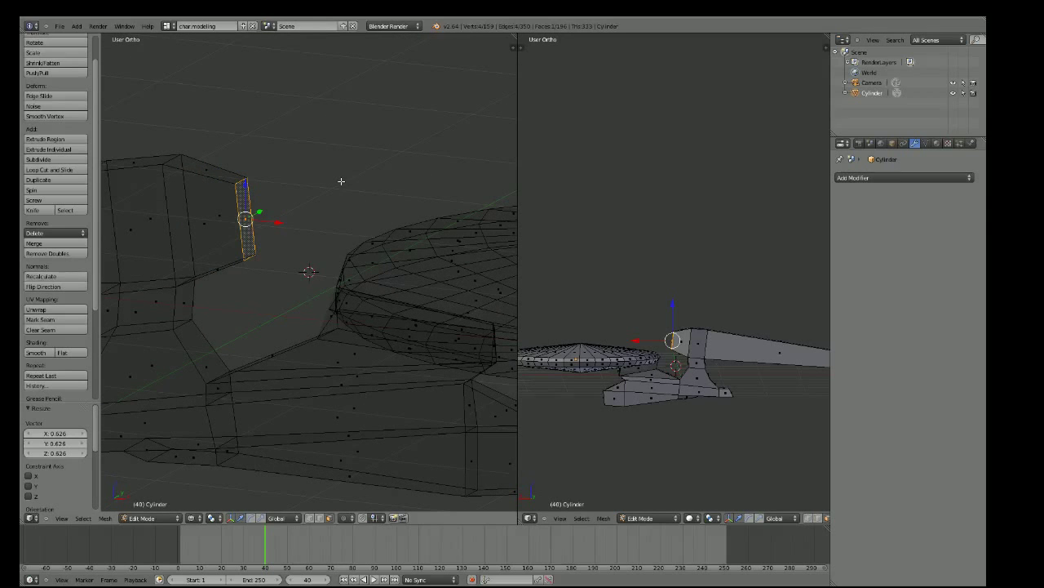
Extrude the front face along X and shrink it to 0.257 into a small nose tip
key(e)
key(x)
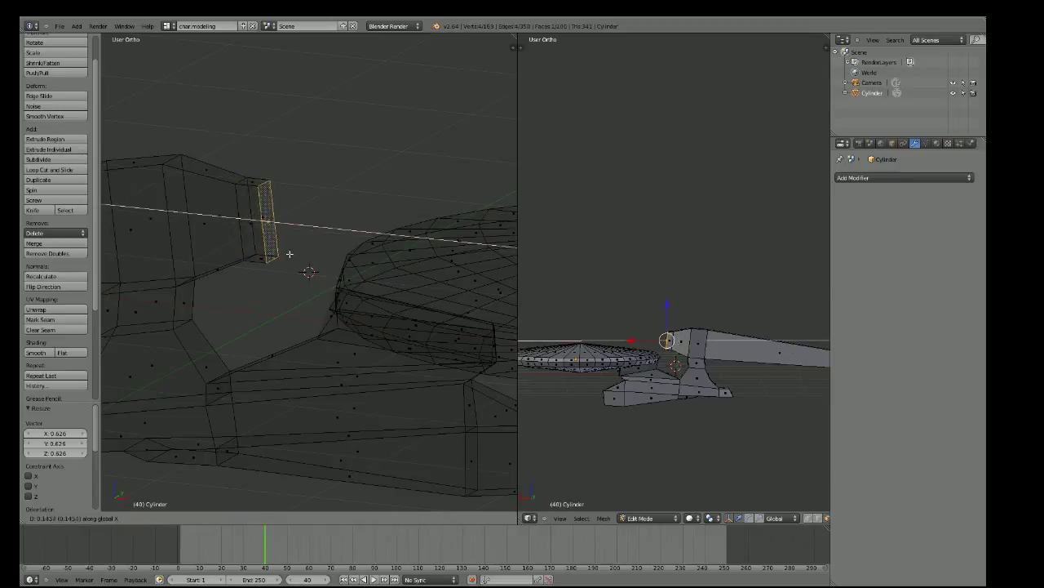
click(299, 256)
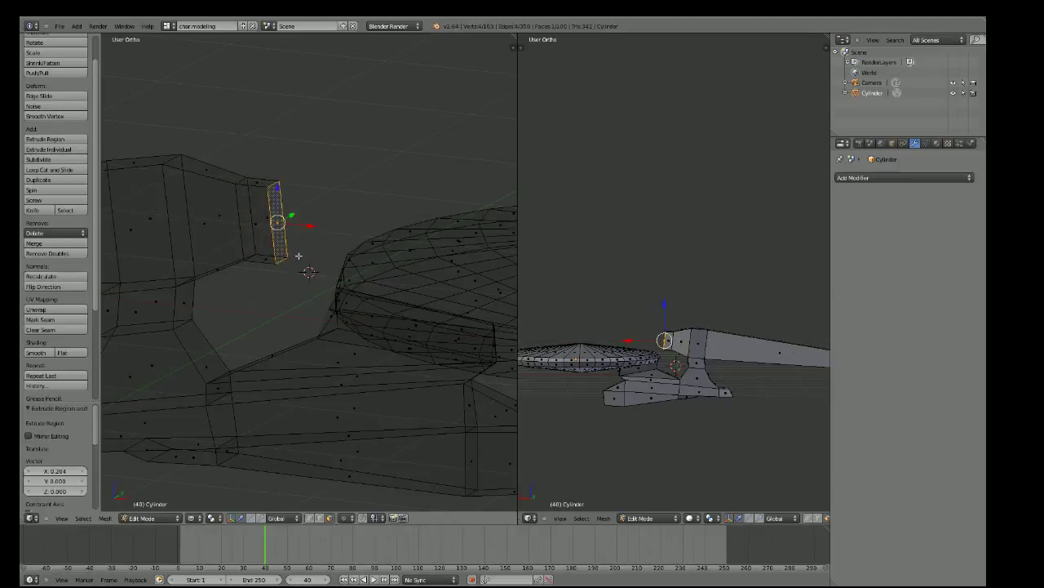
key(s)
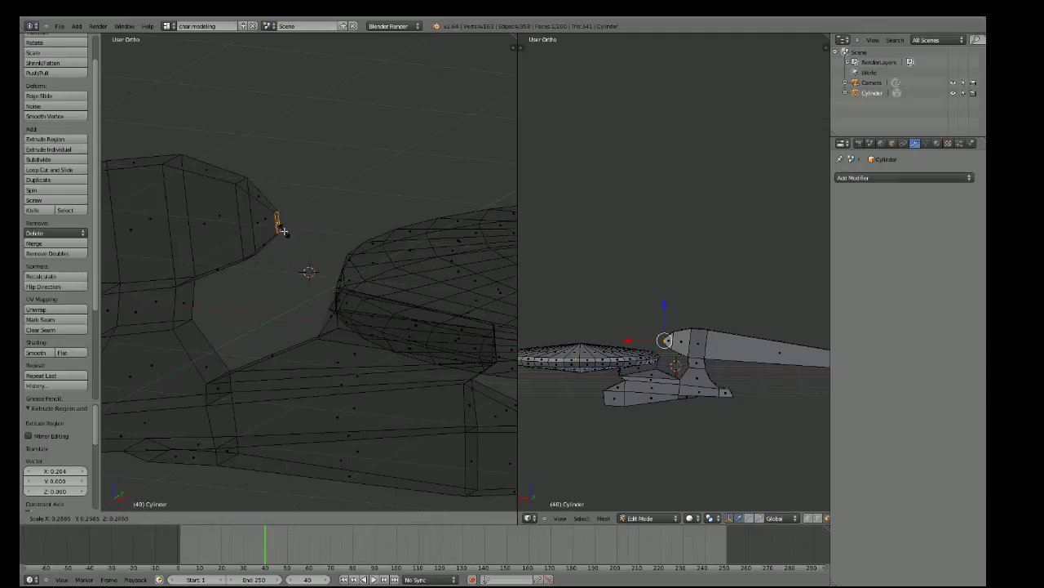
click(282, 231)
scroll(278, 249, down, 3)
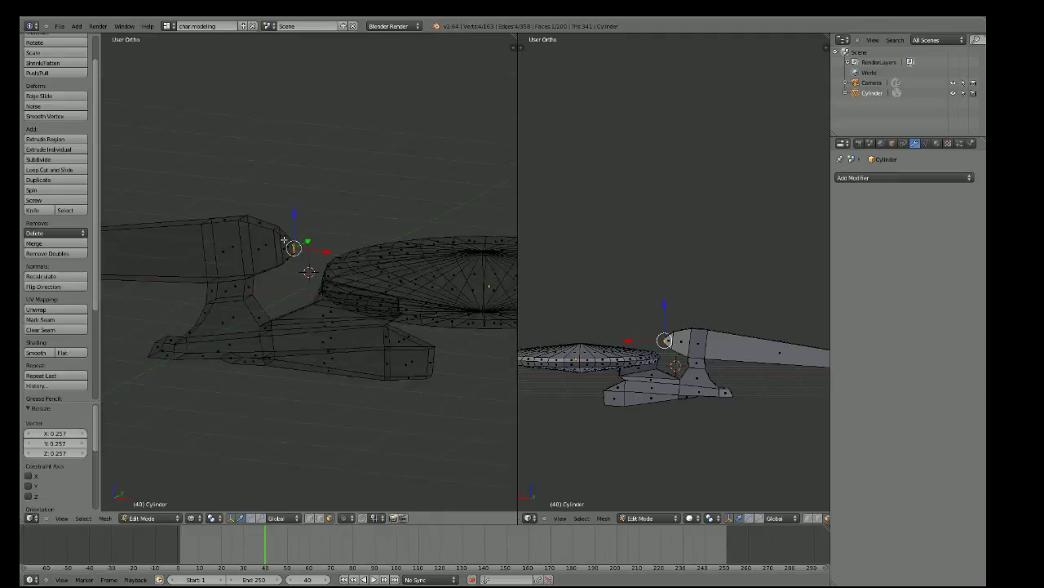
scroll(273, 267, down, 2)
scroll(276, 268, up, 5)
scroll(278, 268, down, 2)
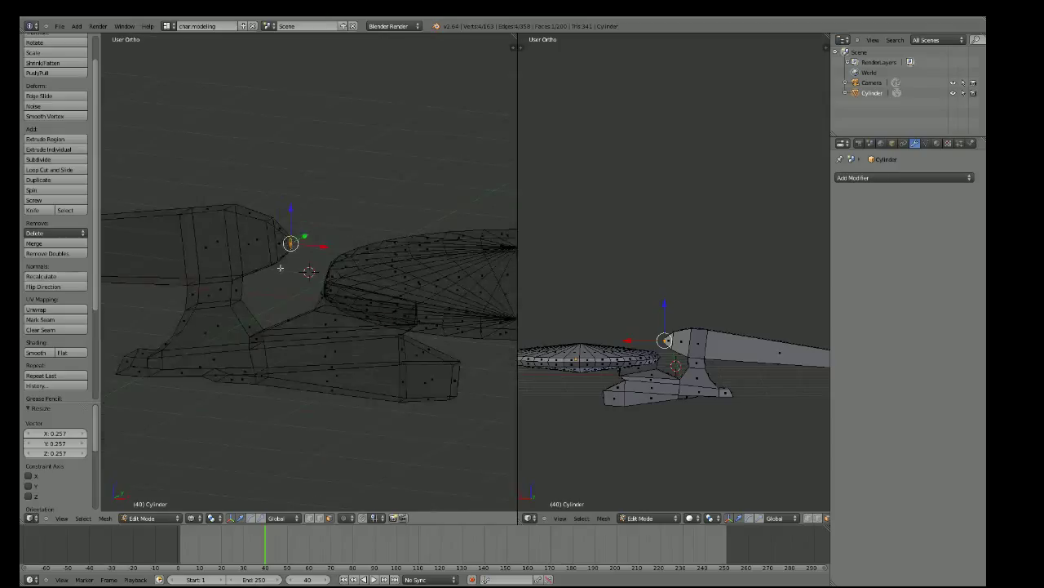
scroll(259, 308, down, 2)
scroll(258, 308, down, 3)
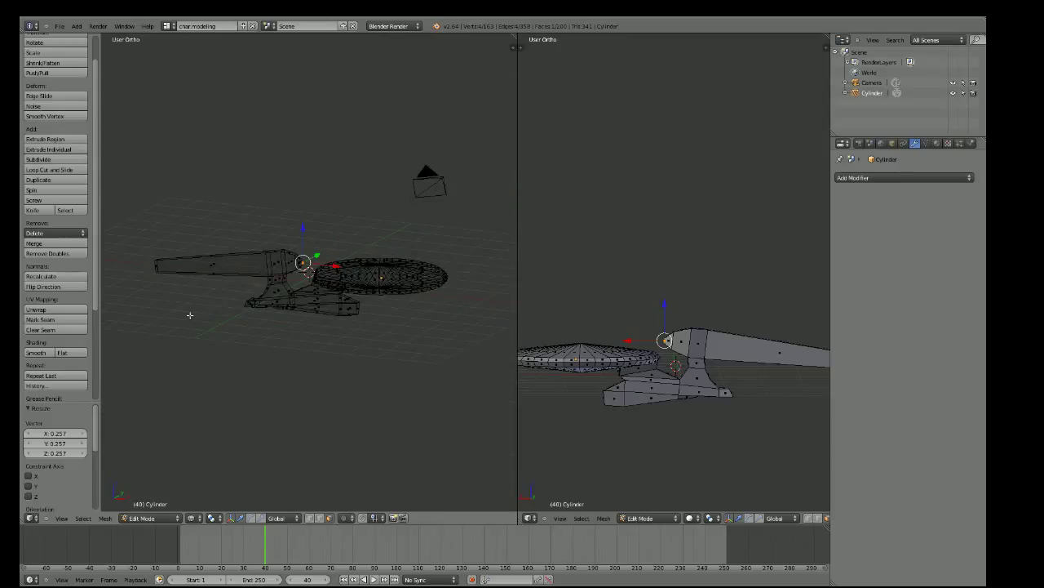
scroll(190, 315, up, 5)
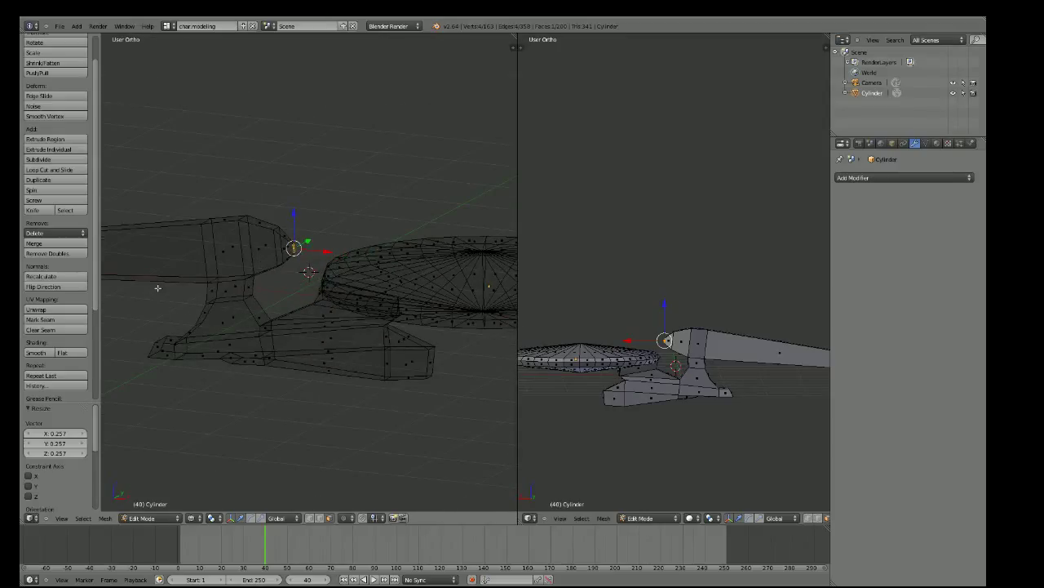
key(KP_1)
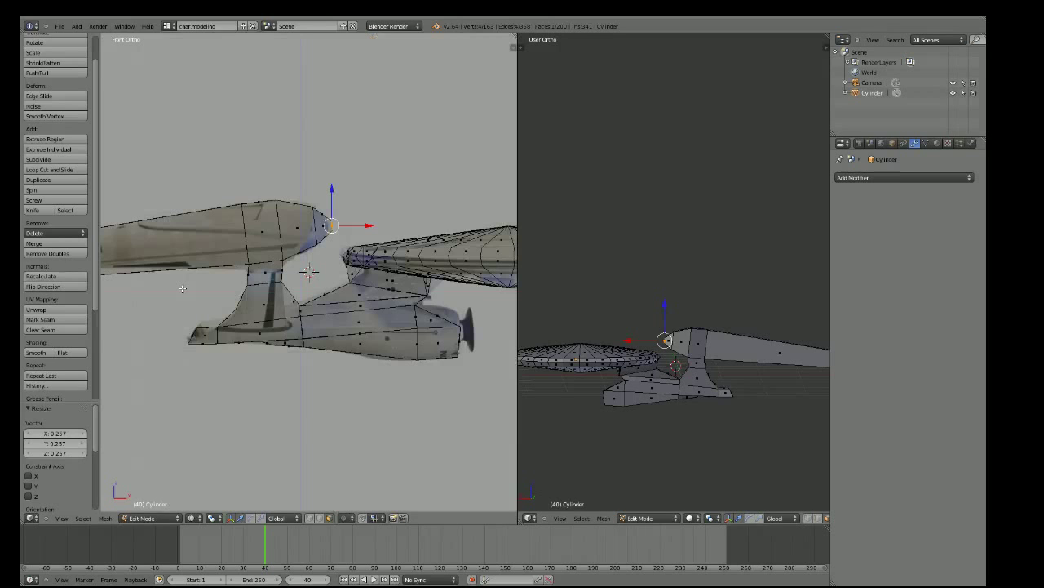
scroll(183, 288, down, 2)
mouse_move(192, 320)
middle_down()
mouse_move(275, 334)
mouse_move(294, 350)
middle_up()
scroll(294, 350, up, 4)
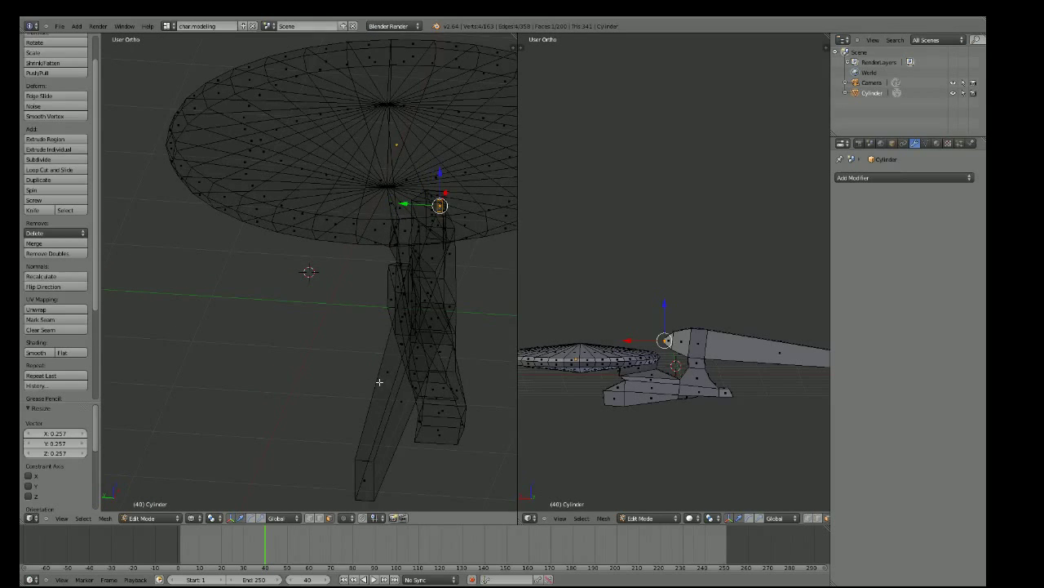
Switch to solid shading and select the end of the strut under the saucer
key(z)
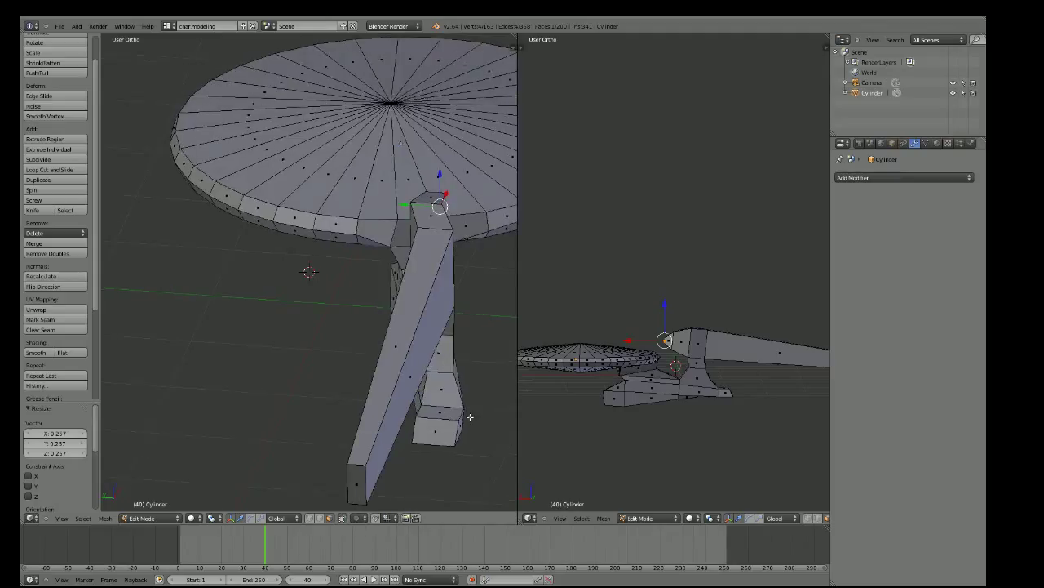
right_click(364, 471)
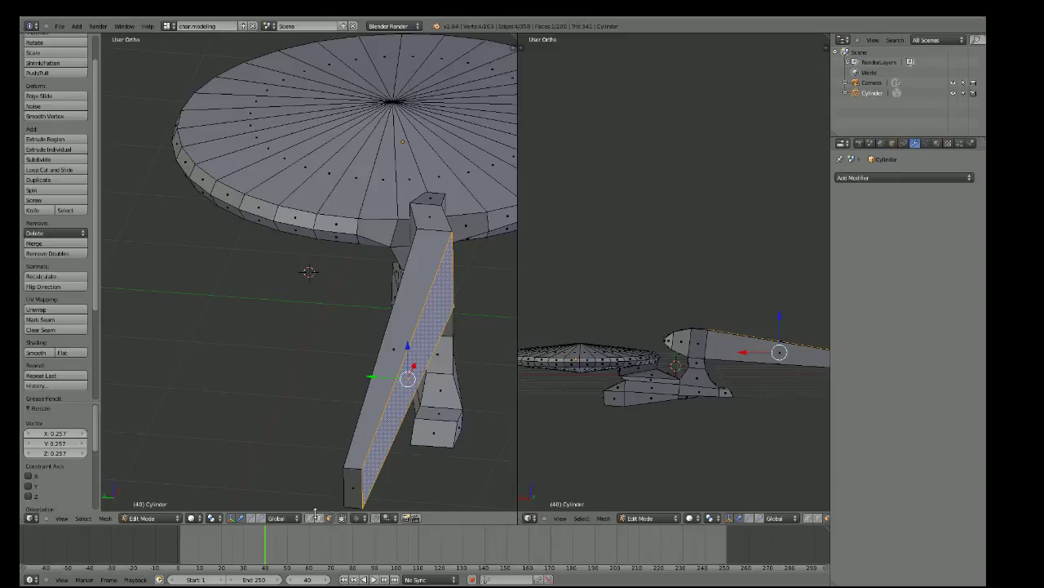
shift+middle_drag(269, 457, 298, 306)
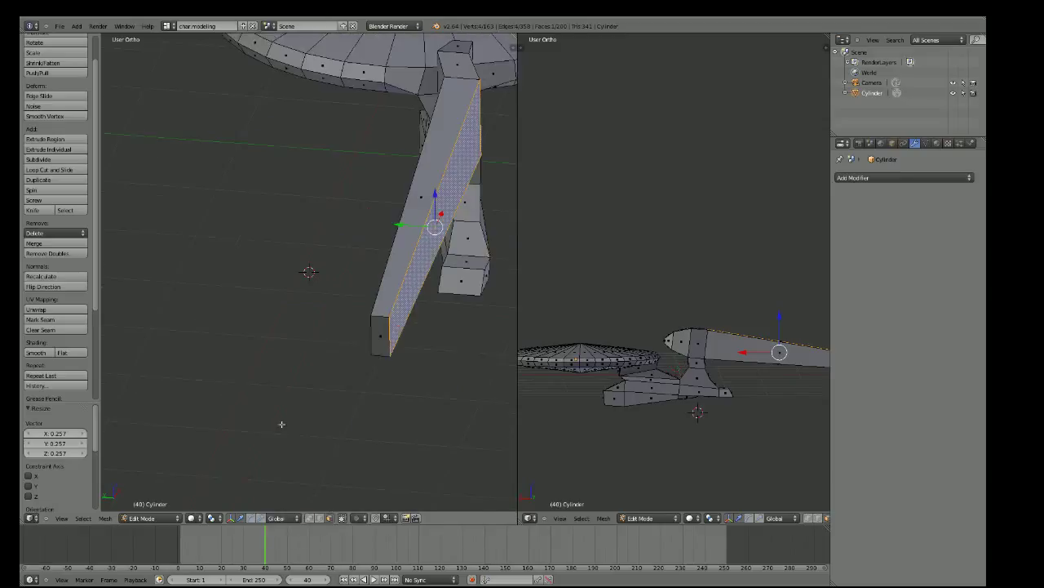
right_click(303, 519)
shift+middle_drag(304, 457, 286, 282)
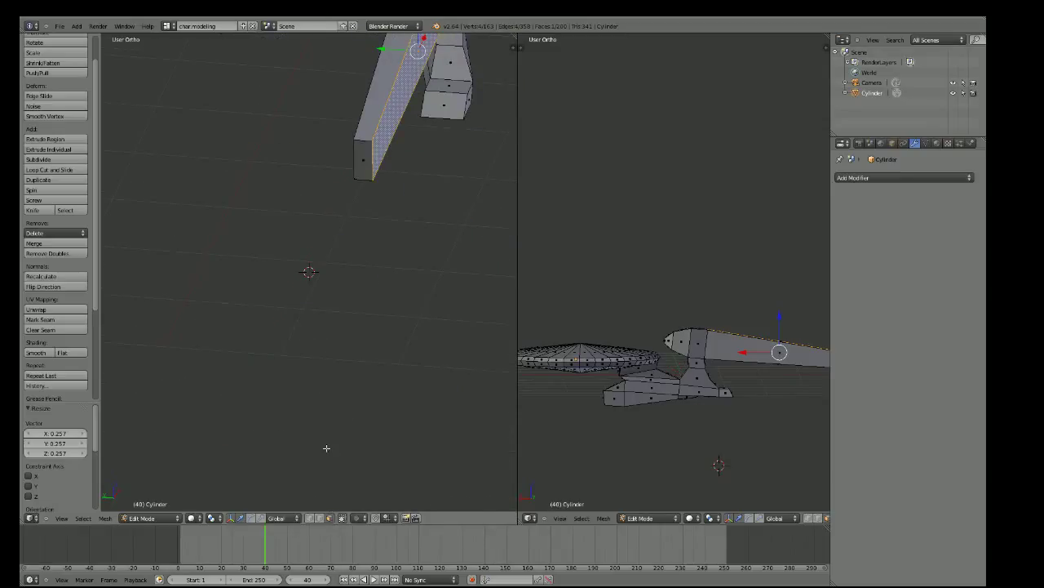
click(308, 517)
right_click(372, 141)
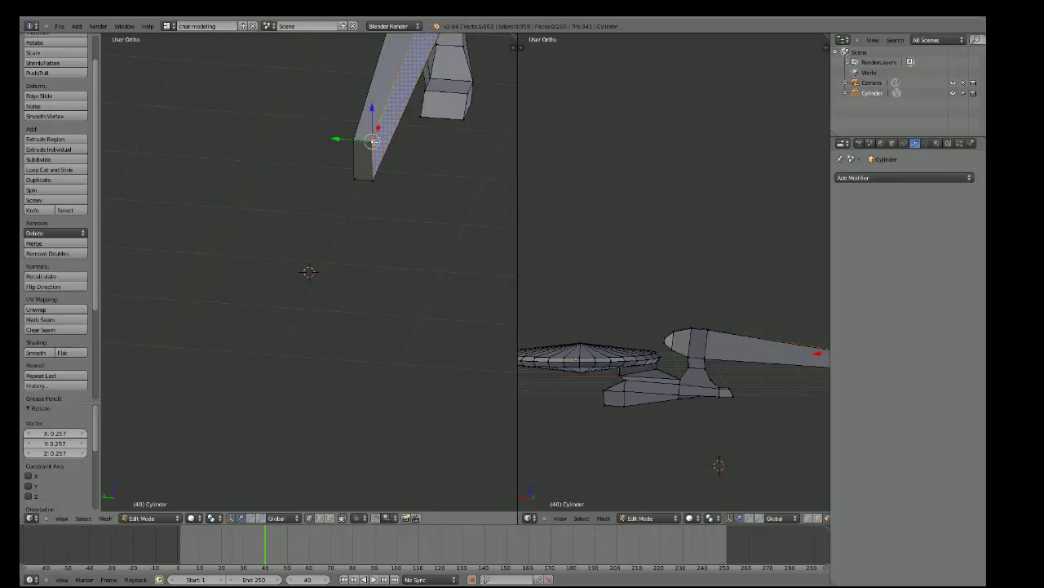
middle_drag(371, 141, 421, 122)
drag(251, 290, 241, 287)
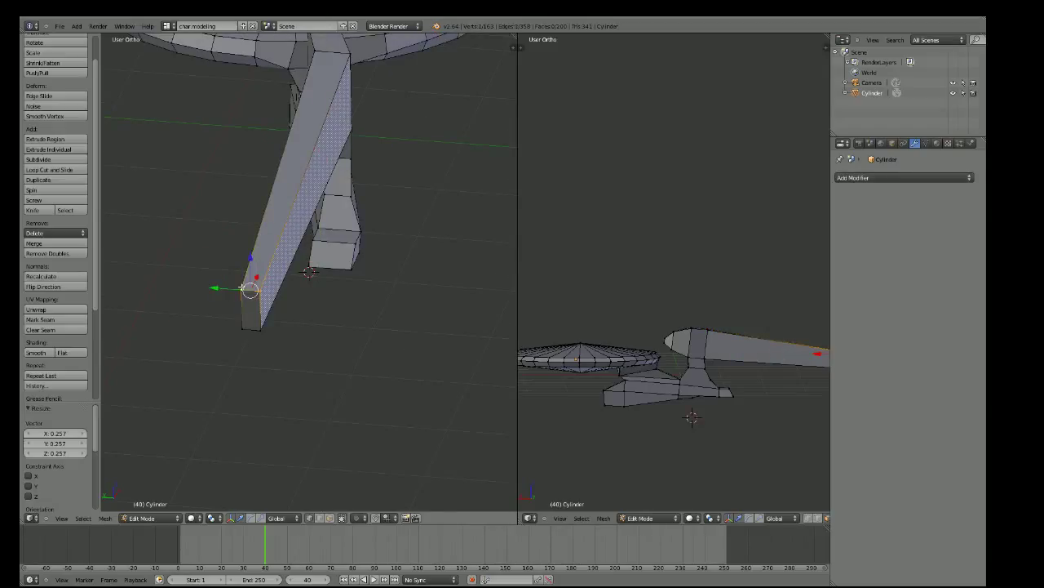
right_click(259, 328)
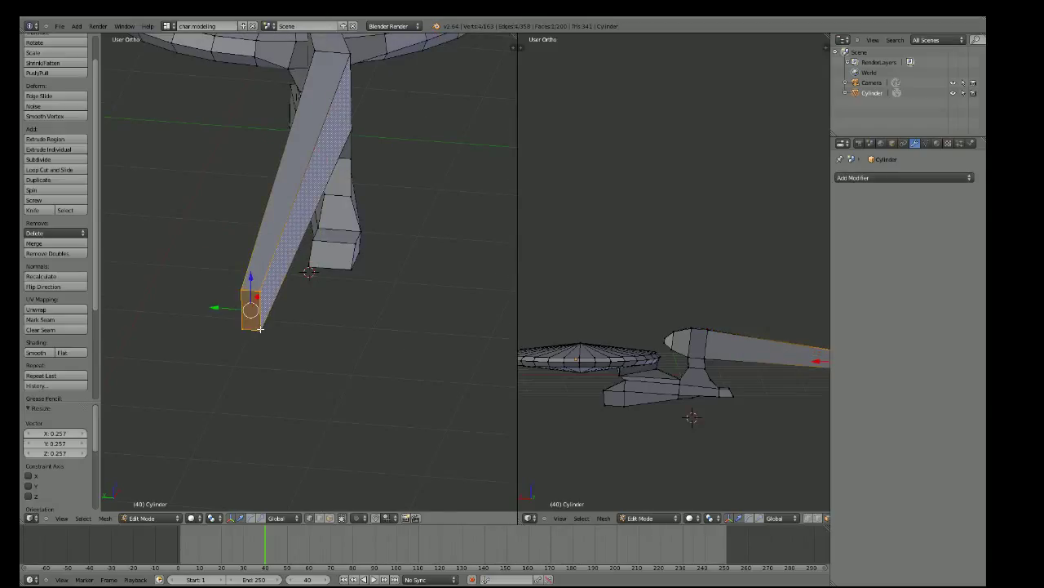
Move the strut's end -1.118 along Y to lengthen it
key(g)
key(y)
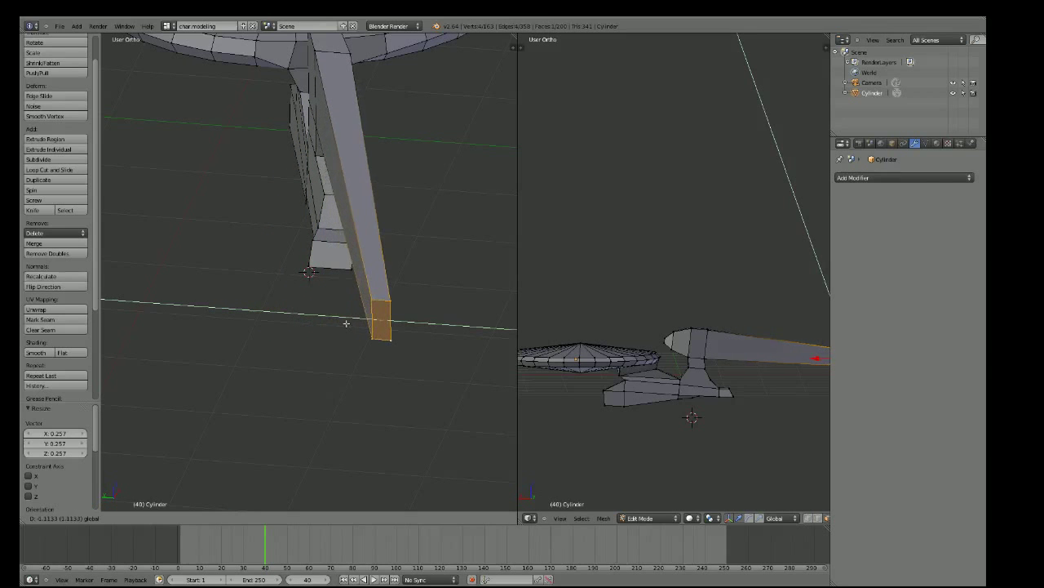
click(346, 323)
scroll(472, 292, down, 4)
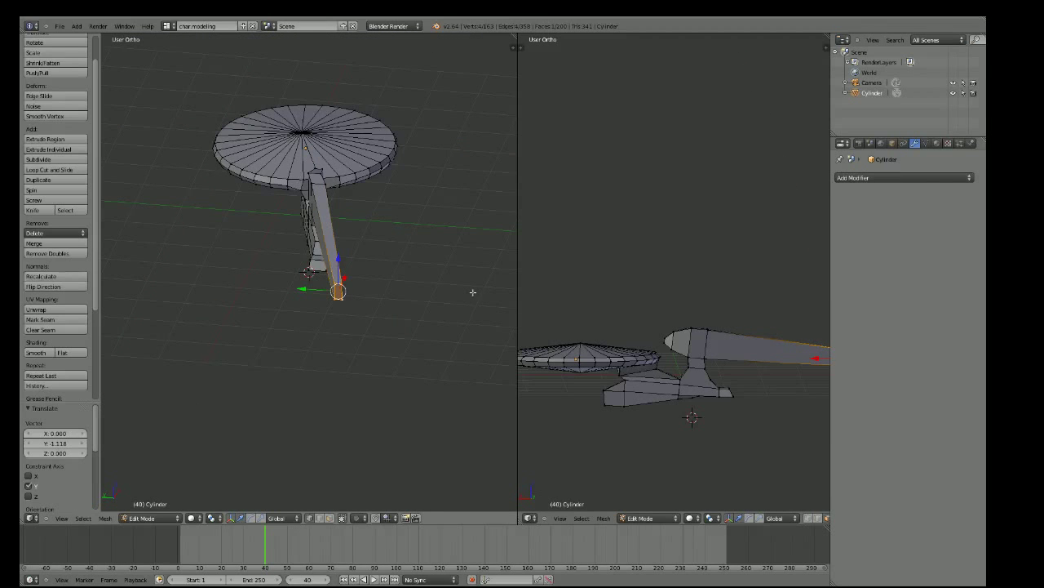
middle_drag(473, 292, 420, 347)
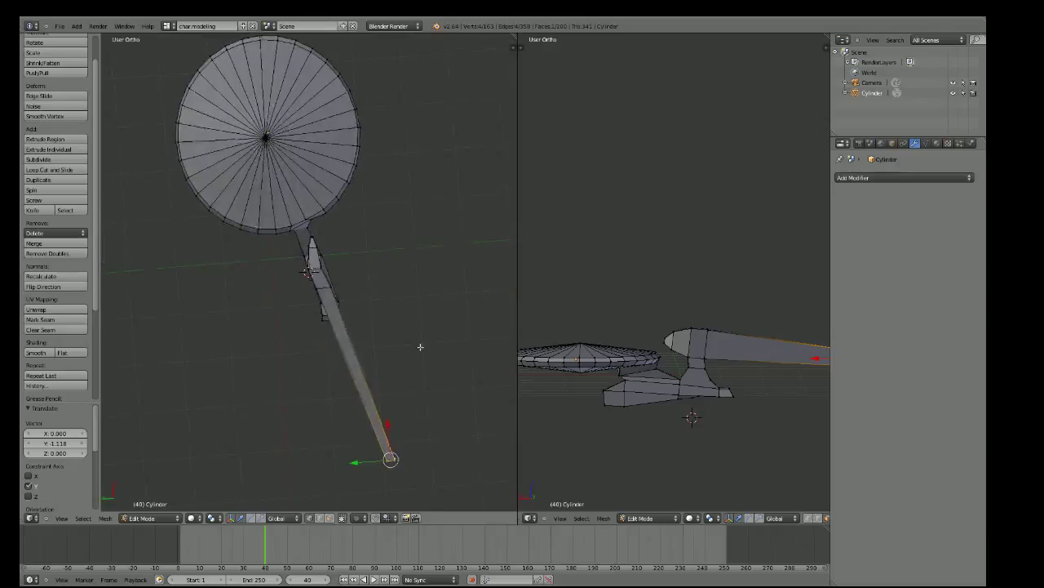
scroll(292, 214, up, 4)
middle_drag(292, 213, 318, 187)
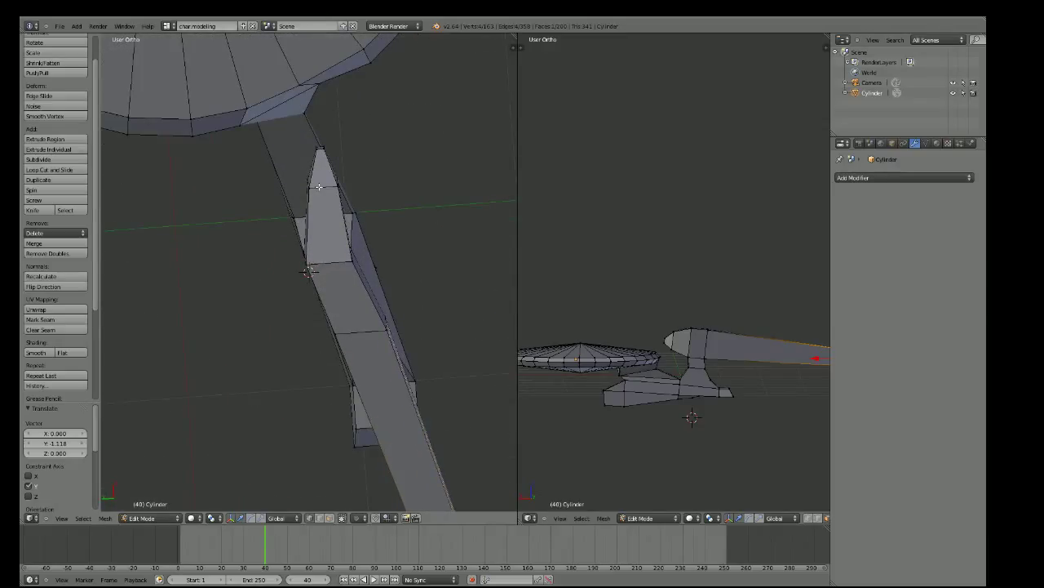
Nudge the strut's upper vertex -0.055 along Y to tighten its joint with the saucer
shift+right_click(319, 147)
mouse_move(344, 169)
middle_down()
mouse_move(291, 172)
mouse_move(327, 279)
mouse_move(364, 256)
mouse_move(327, 229)
mouse_move(222, 203)
mouse_move(229, 233)
mouse_move(303, 161)
middle_up()
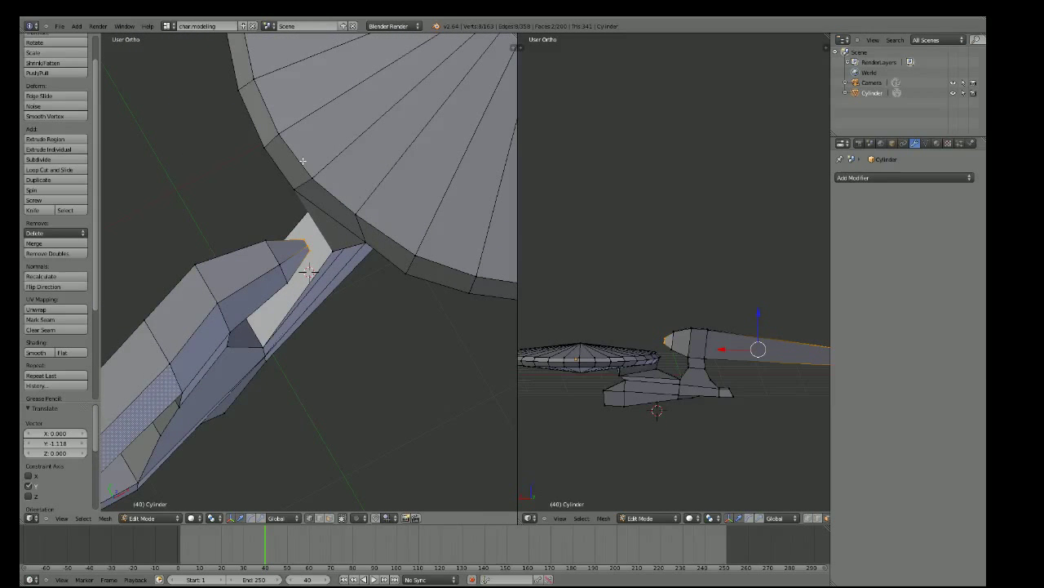
scroll(326, 334, down, 5)
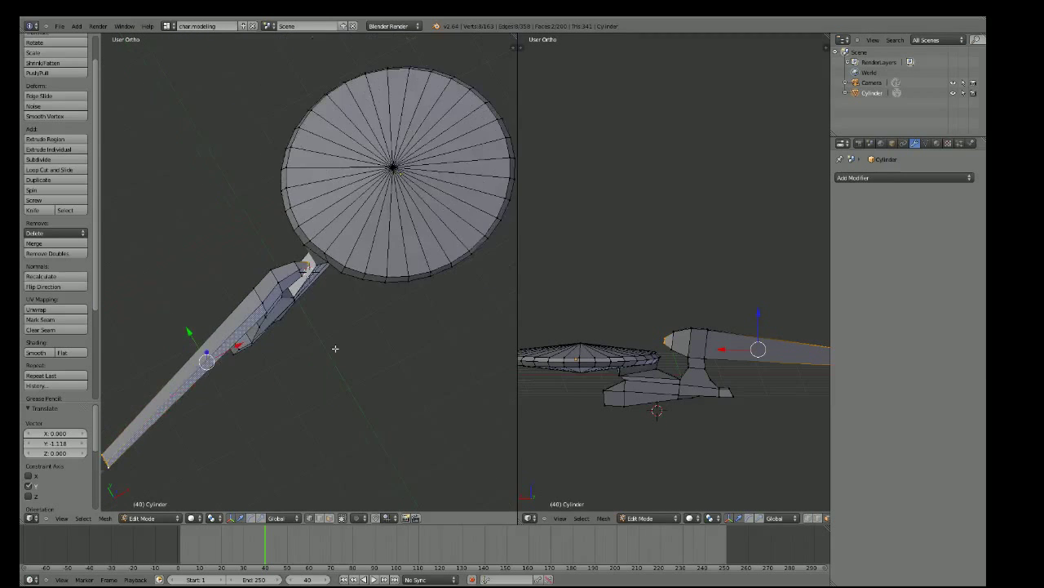
scroll(325, 337, up, 2)
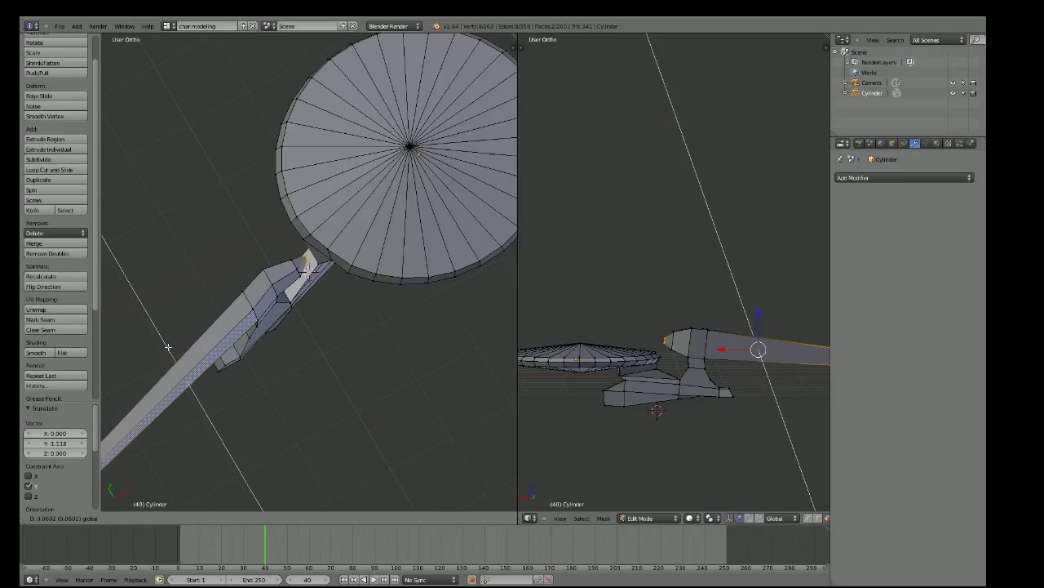
scroll(242, 237, up, 3)
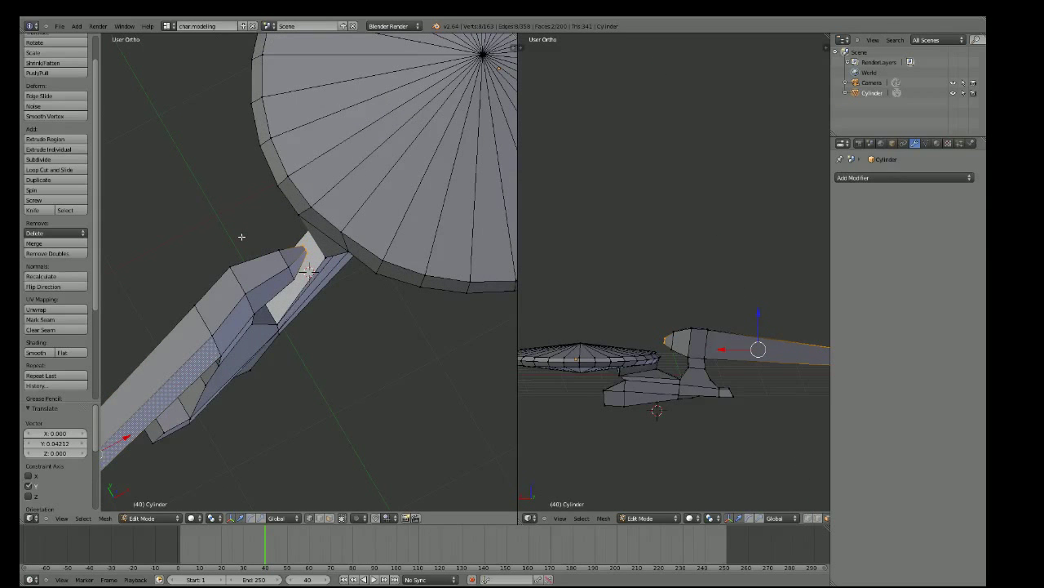
mouse_move(241, 237)
middle_down()
mouse_move(227, 220)
mouse_move(147, 261)
mouse_move(60, 236)
mouse_move(63, 261)
middle_up()
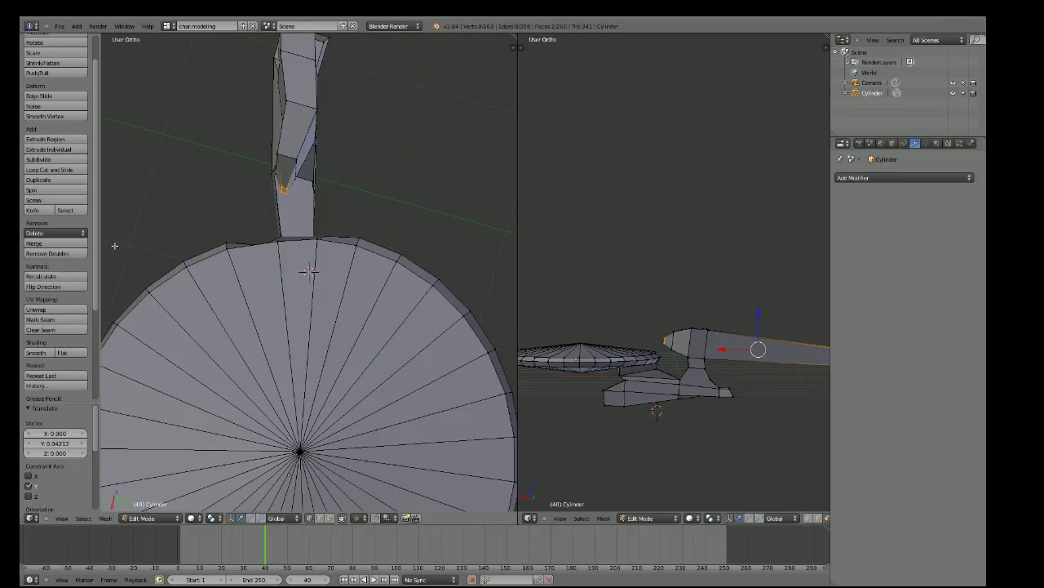
right_click(286, 100)
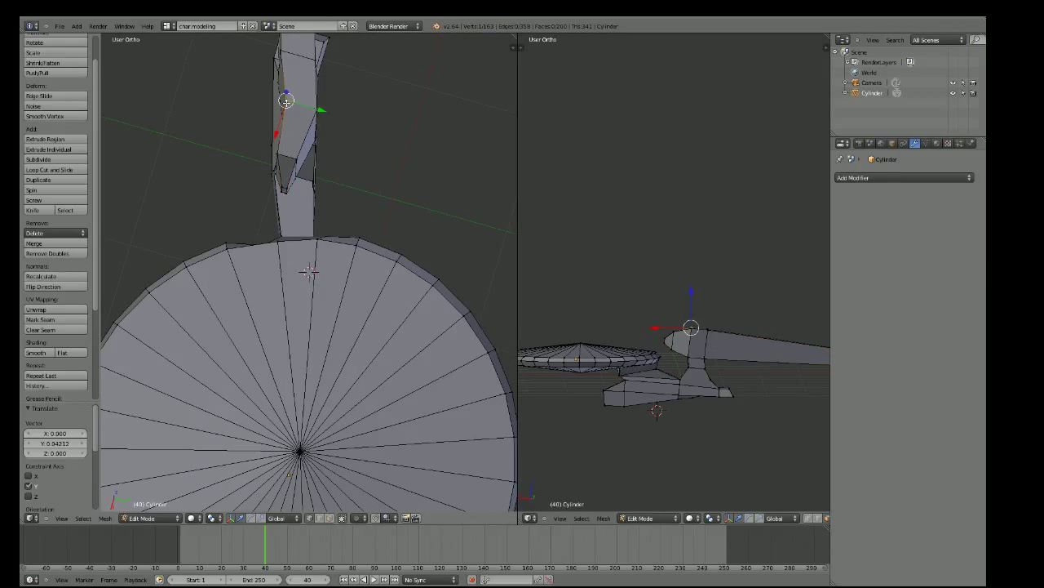
key(g)
key(y)
click(309, 272)
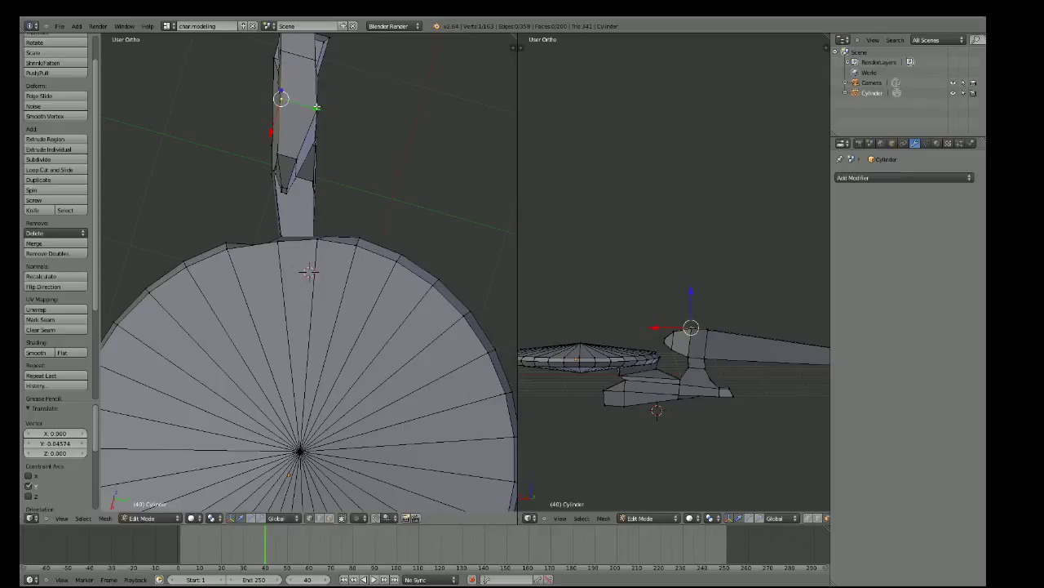
key(g)
key(y)
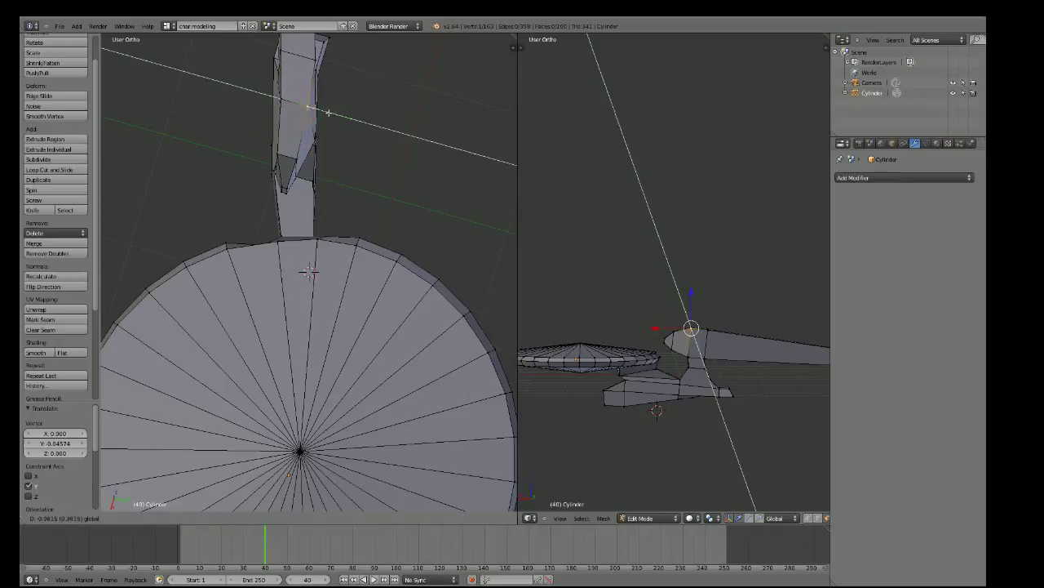
click(326, 111)
Select the vertices forming the strut's top face
middle_drag(326, 112, 260, 71)
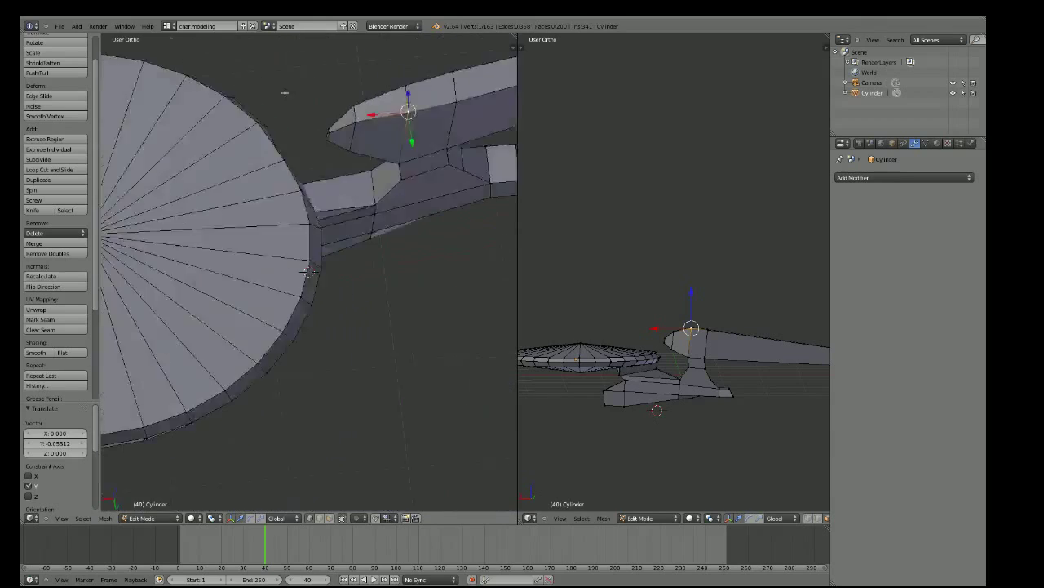
scroll(361, 117, down, 5)
mouse_move(361, 116)
middle_down()
mouse_move(359, 131)
mouse_move(315, 128)
mouse_move(283, 153)
mouse_move(373, 309)
middle_up()
scroll(372, 309, up, 3)
scroll(372, 309, up, 2)
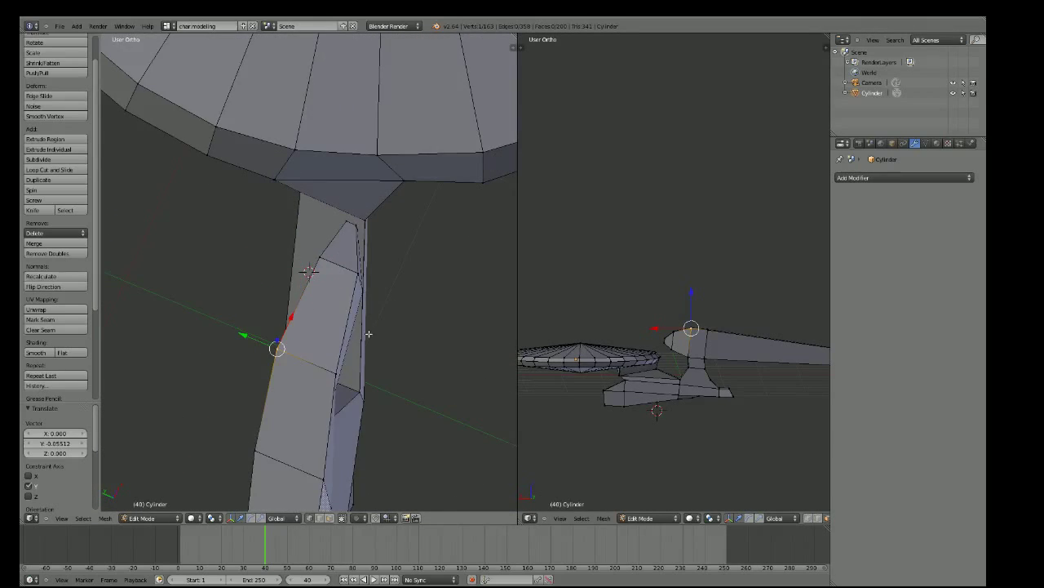
scroll(372, 310, up, 2)
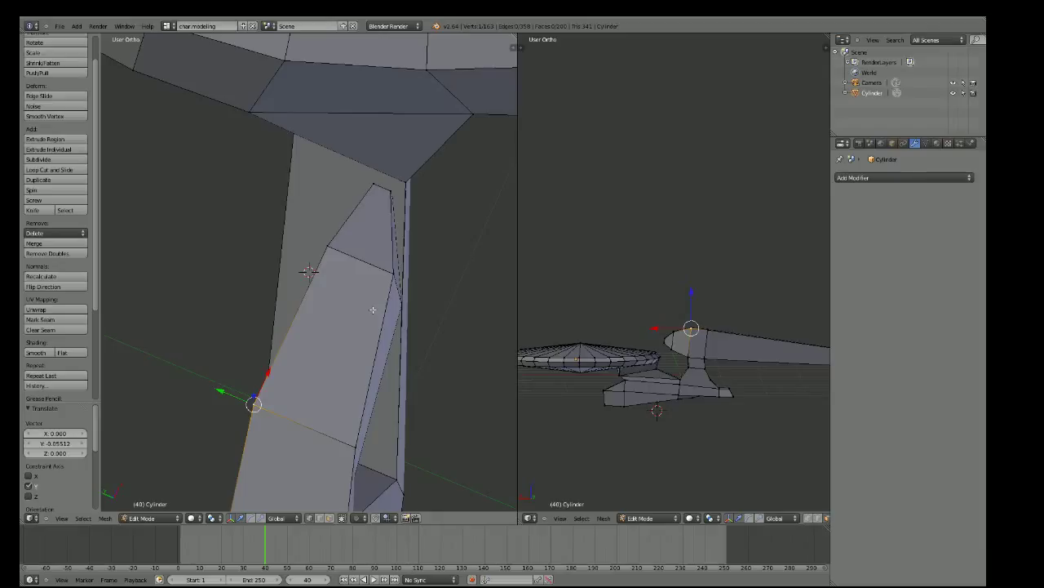
right_click(327, 245)
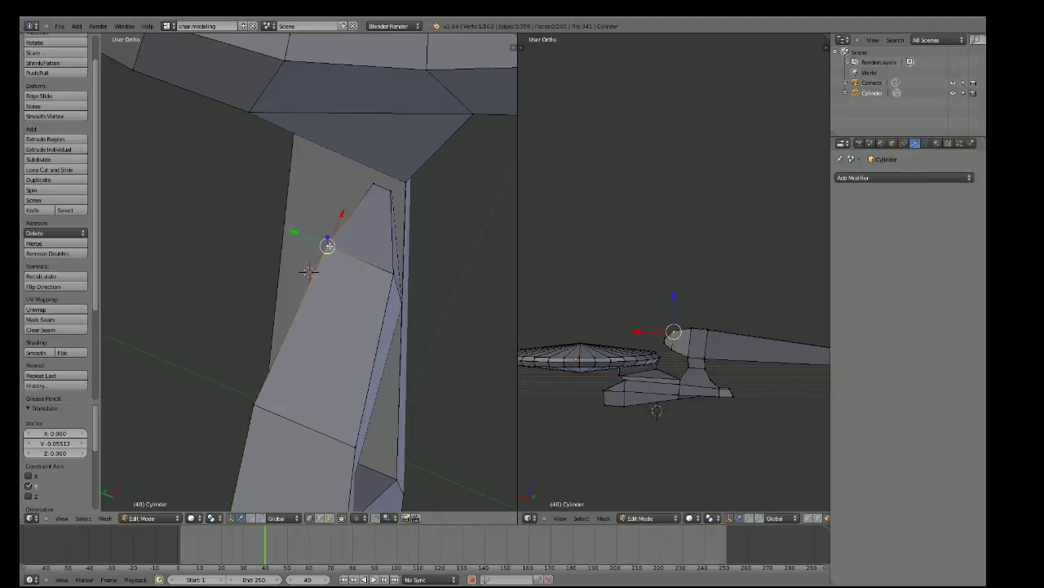
shift+right_click(392, 274)
shift+right_click(375, 185)
shift+right_click(391, 193)
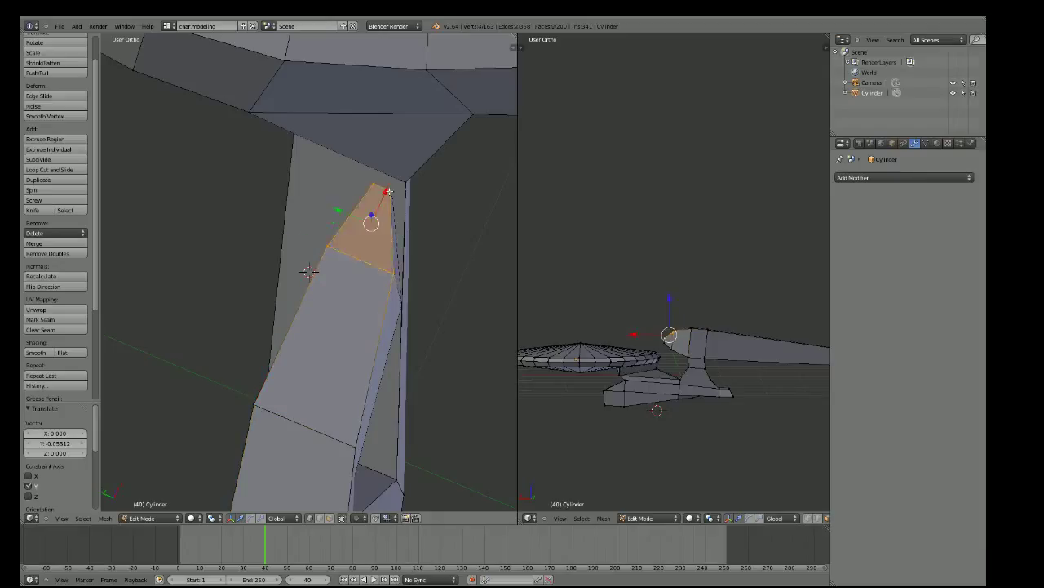
middle_drag(391, 193, 355, 198)
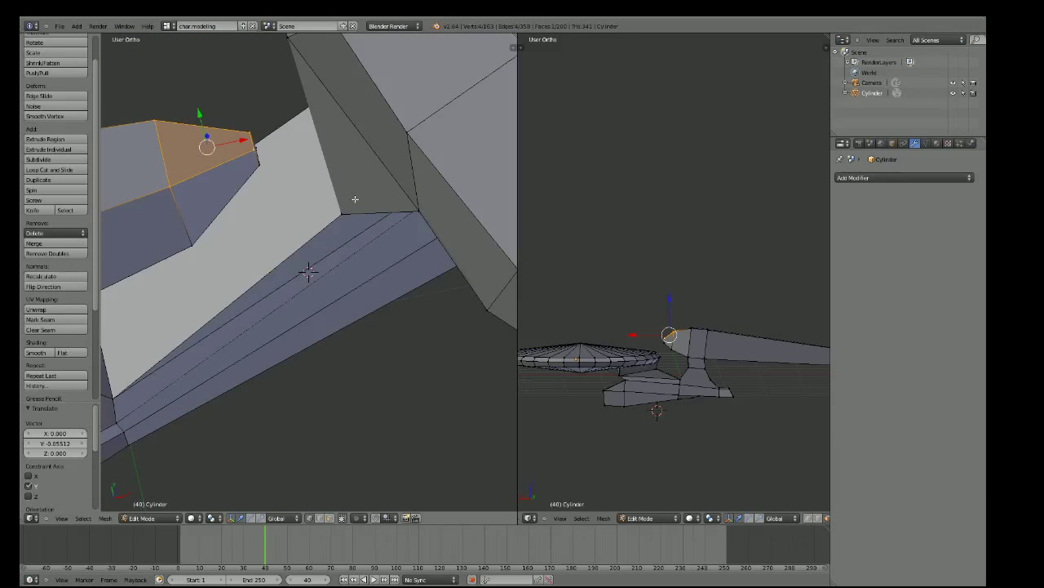
shift+right_click(257, 158)
middle_drag(256, 158, 245, 172)
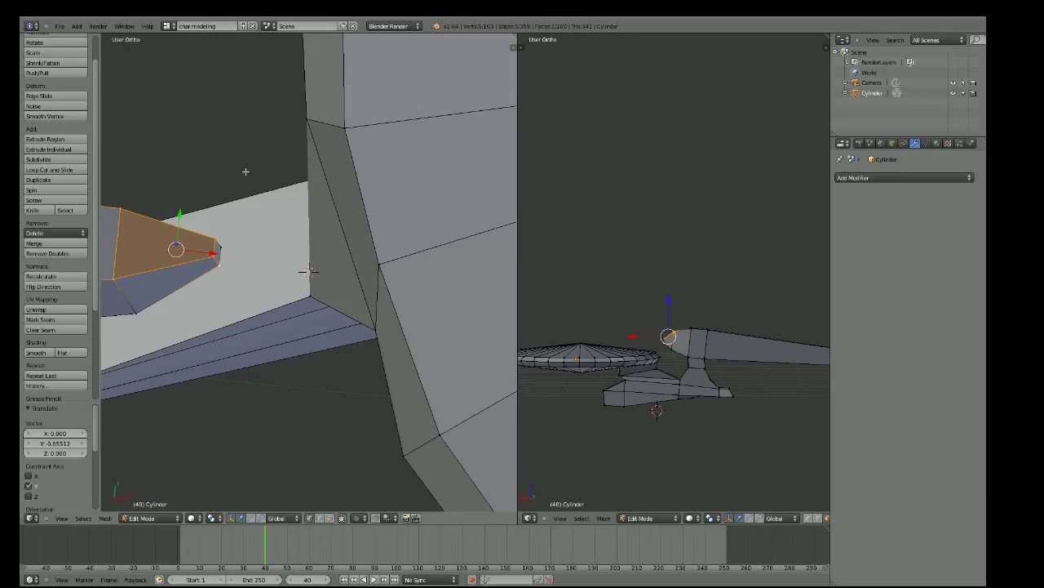
shift+right_click(220, 254)
mouse_move(219, 254)
middle_down()
mouse_move(291, 251)
mouse_move(365, 212)
middle_up()
shift+right_click(291, 250)
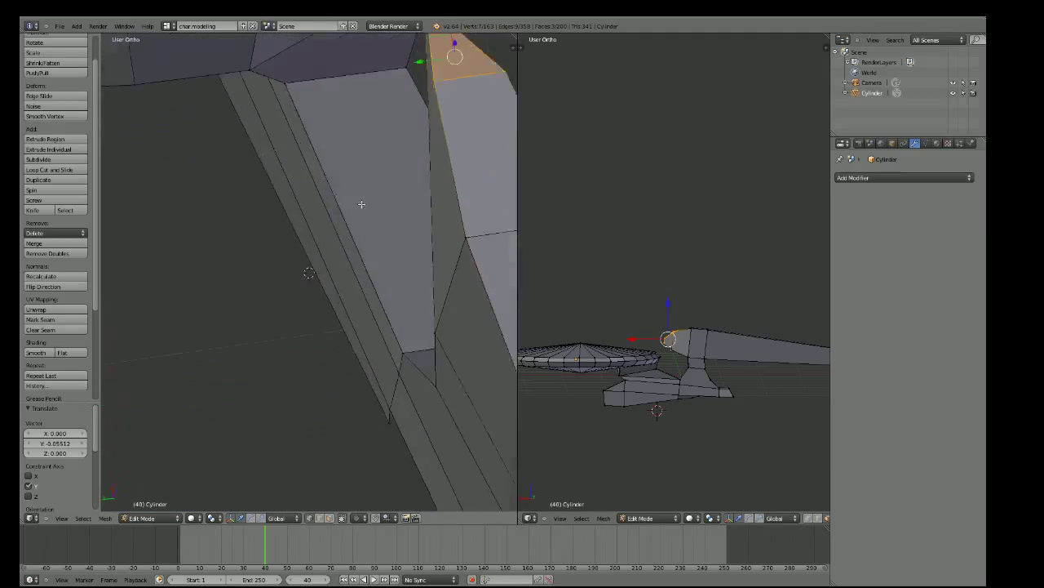
shift+right_click(435, 202)
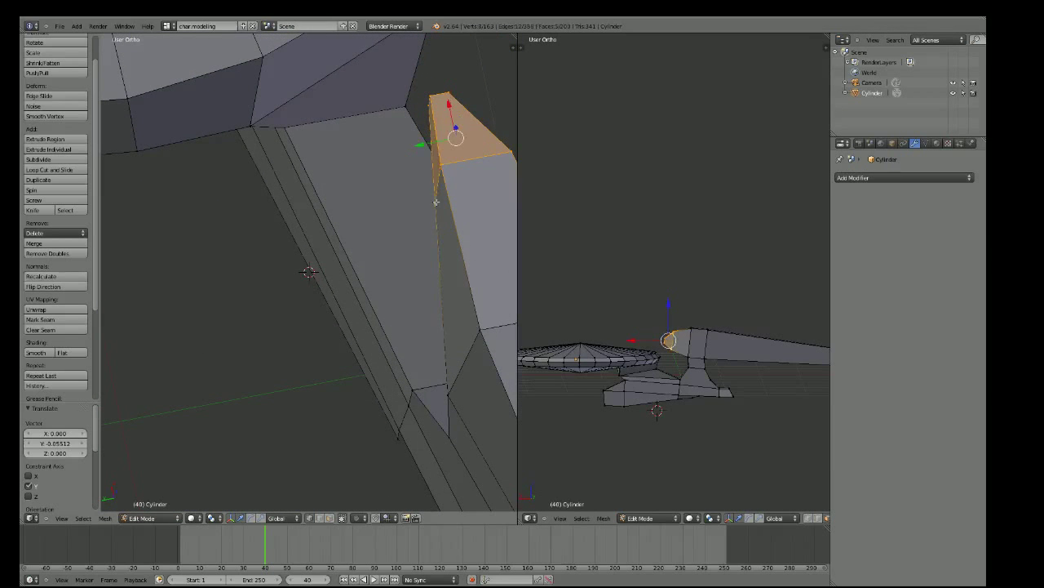
middle_drag(436, 201, 435, 189)
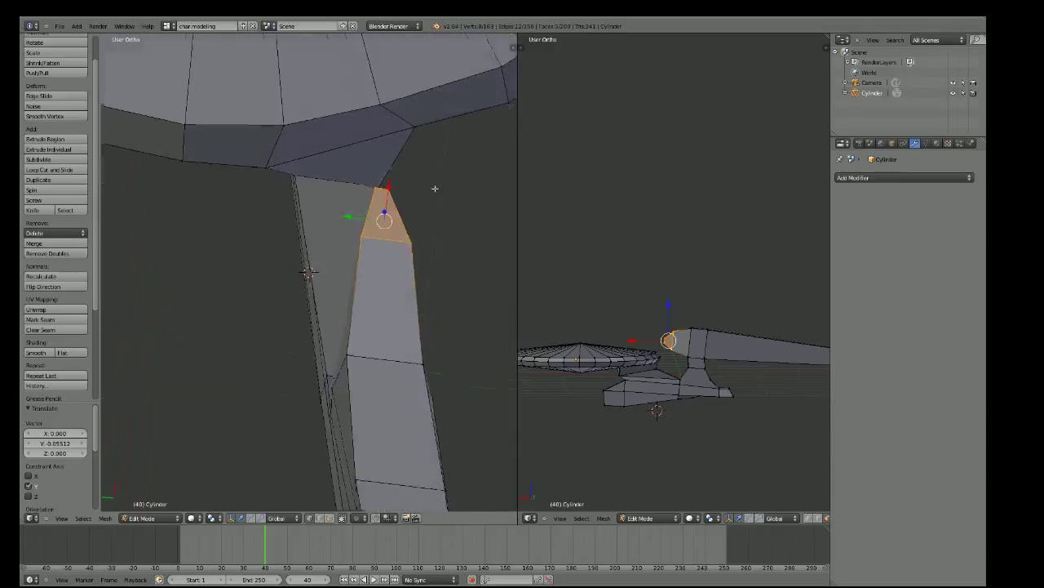
Slide the strut's top face 0.085 along Y against the saucer's underside
key(g)
key(y)
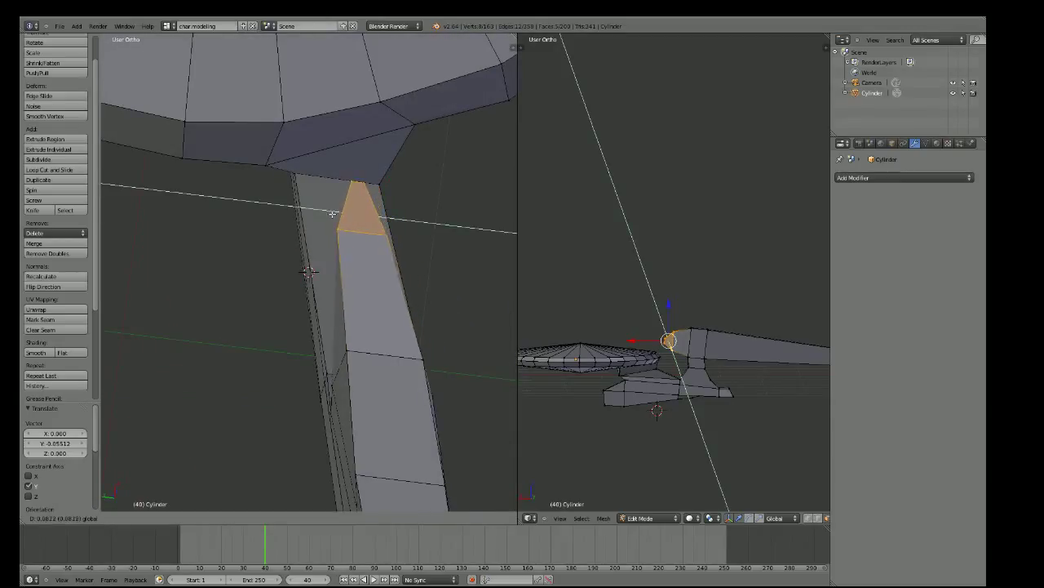
click(343, 214)
mouse_move(342, 213)
middle_down()
mouse_move(426, 257)
mouse_move(396, 284)
mouse_move(272, 294)
mouse_move(286, 262)
mouse_move(408, 168)
mouse_move(244, 260)
mouse_move(308, 303)
middle_up()
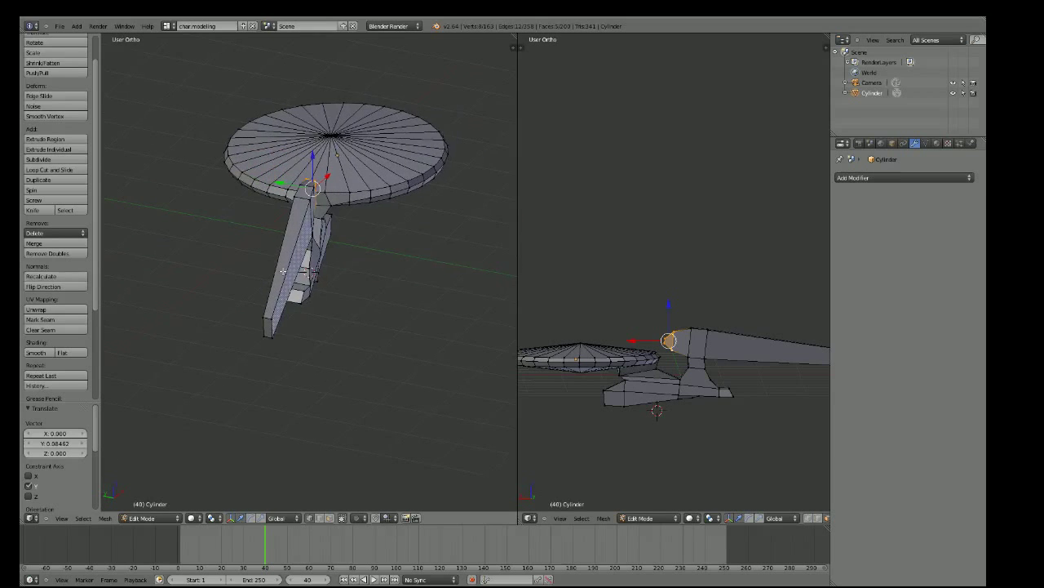
scroll(307, 304, up, 3)
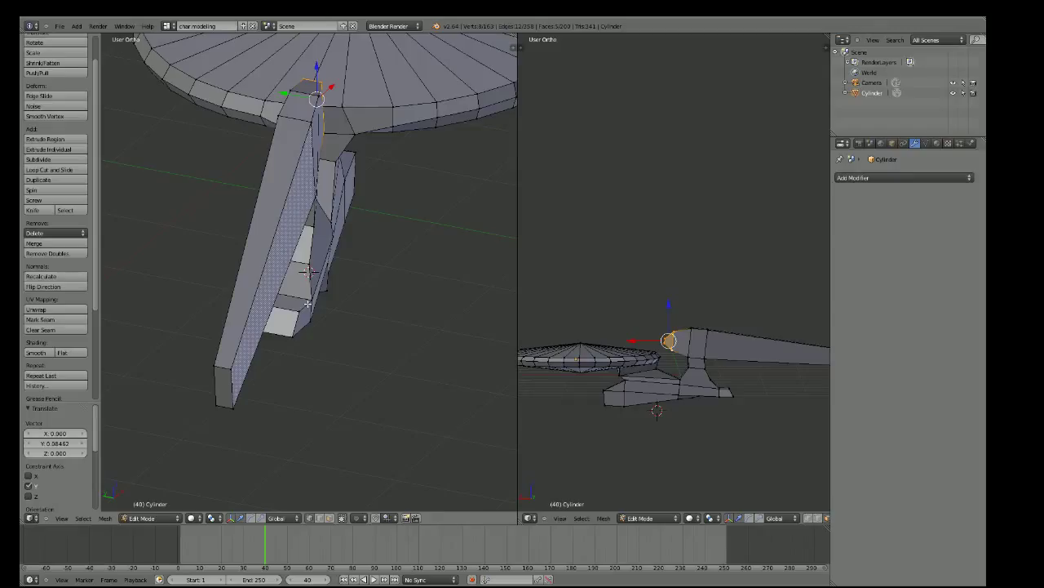
Replace the enterprise-first-05.jpg background with New-USS-Enterprise-NCC-1701-2.jpg from Documents
scroll(307, 304, down, 4)
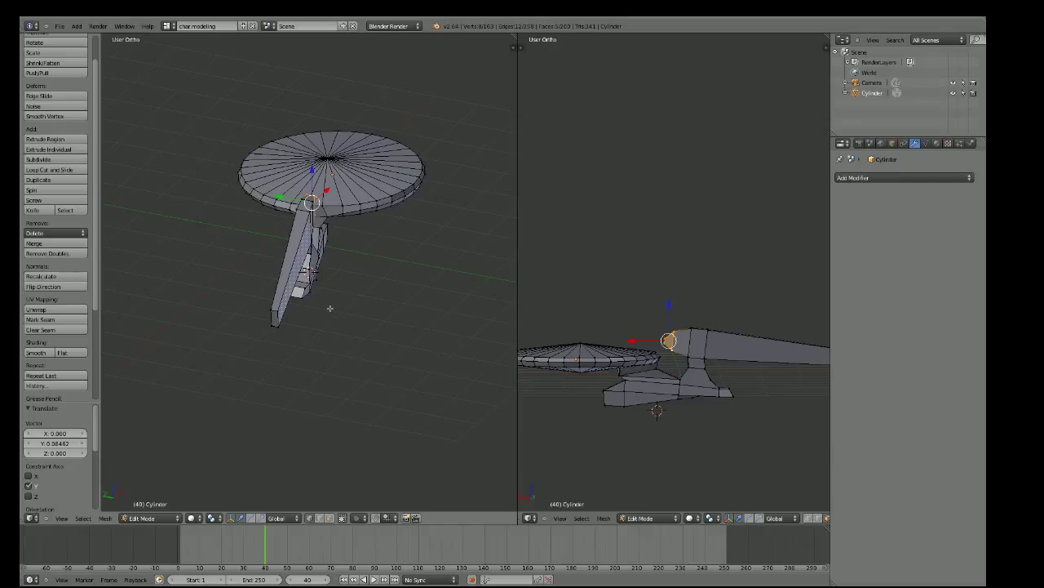
key(n)
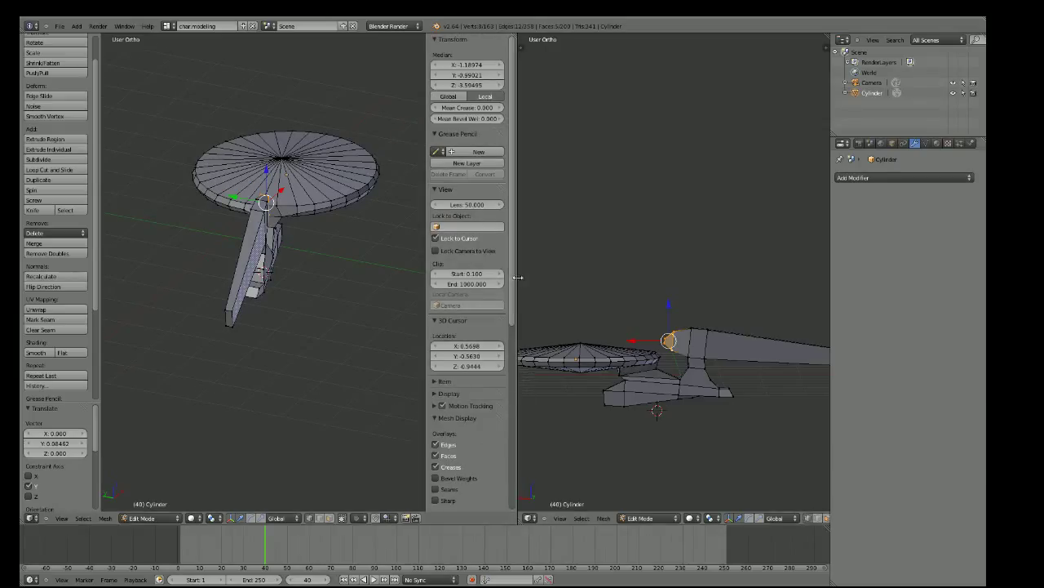
drag(517, 277, 516, 464)
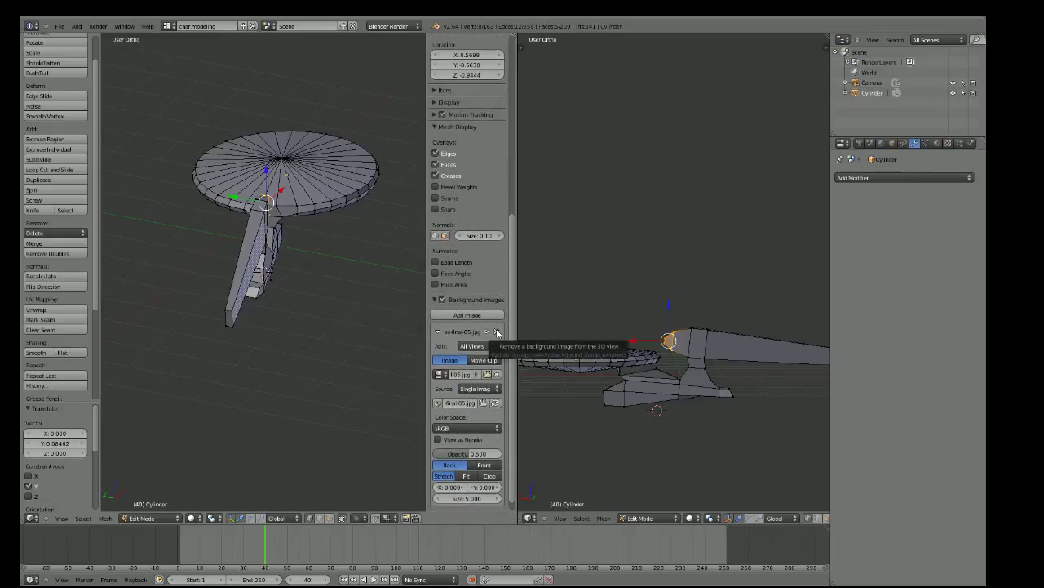
click(496, 331)
click(470, 316)
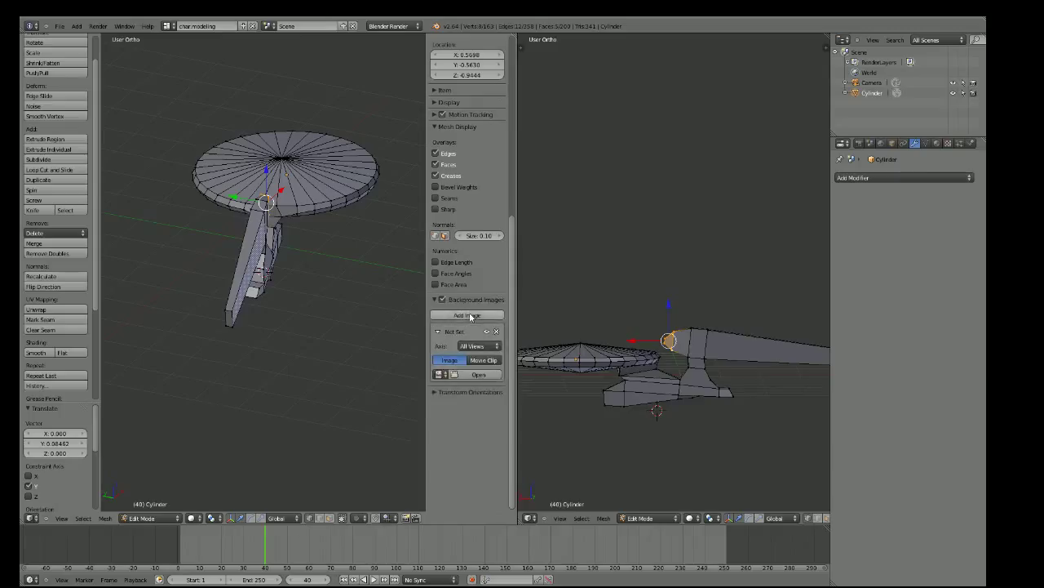
click(481, 374)
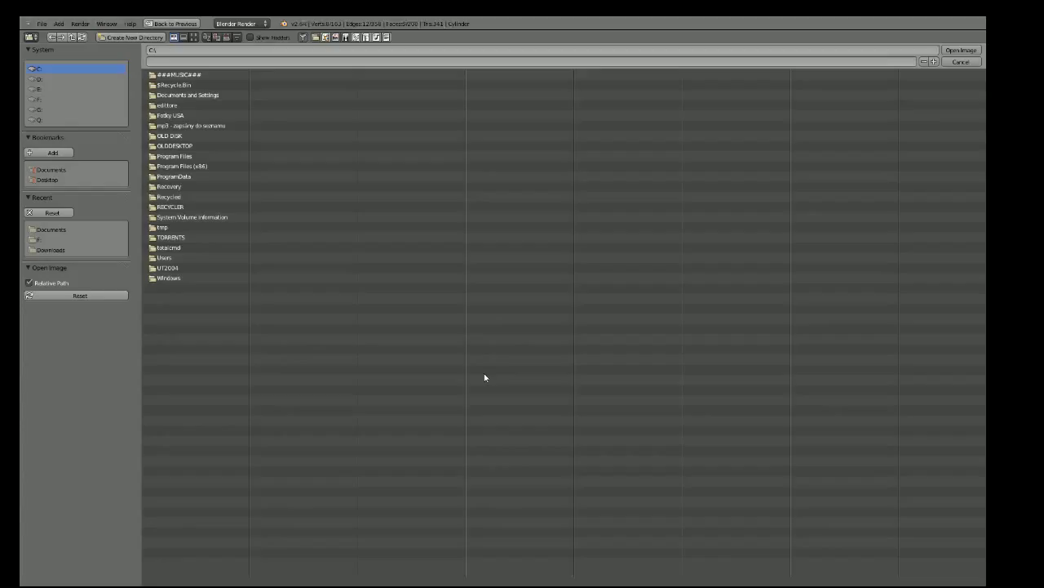
click(63, 169)
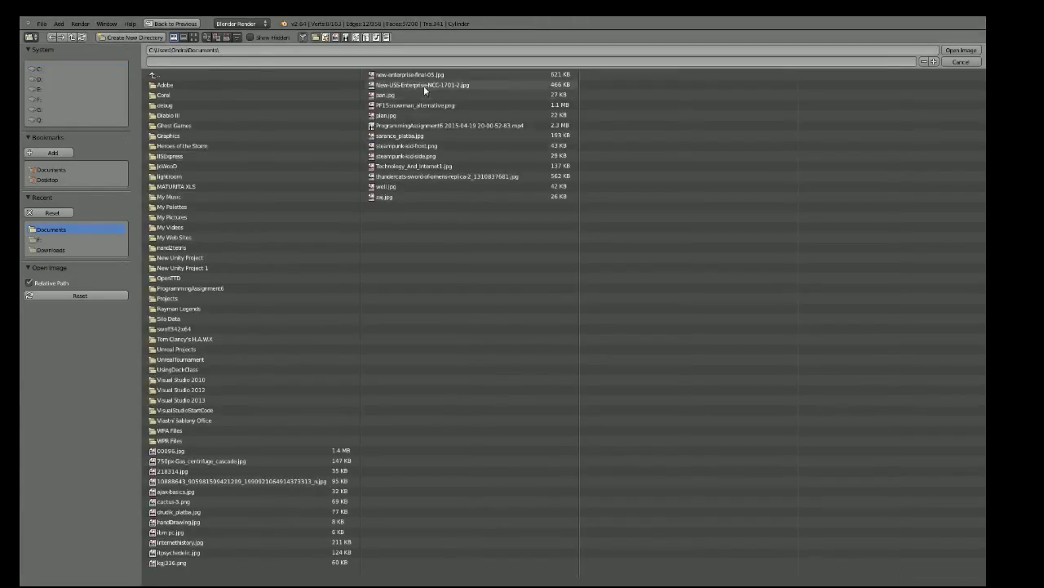
click(424, 86)
click(960, 50)
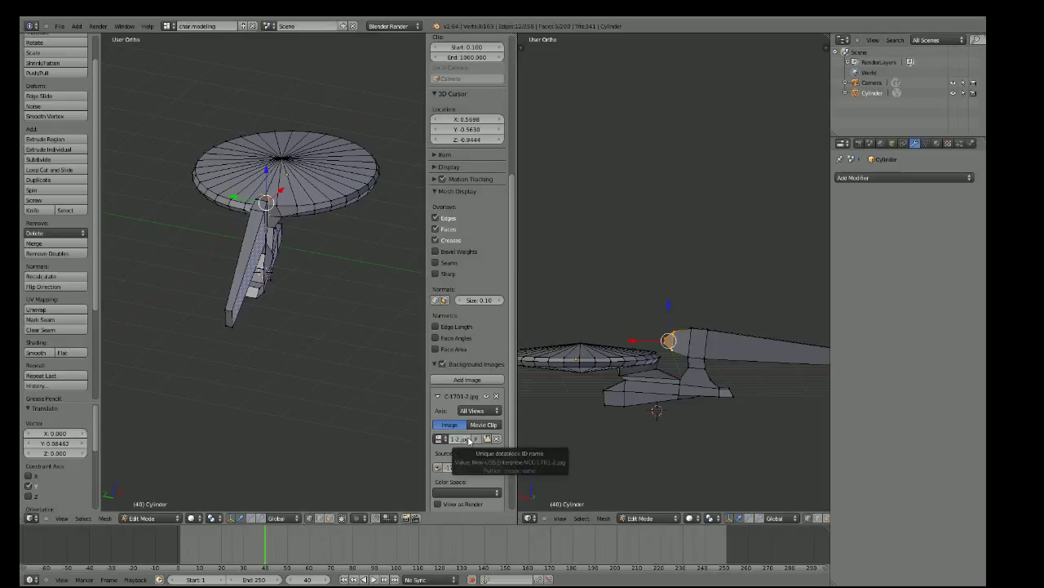
Place the 3D cursor below the ship, go front orthographic, then orbit both views over the saucer
click(310, 376)
key(alt+Home)
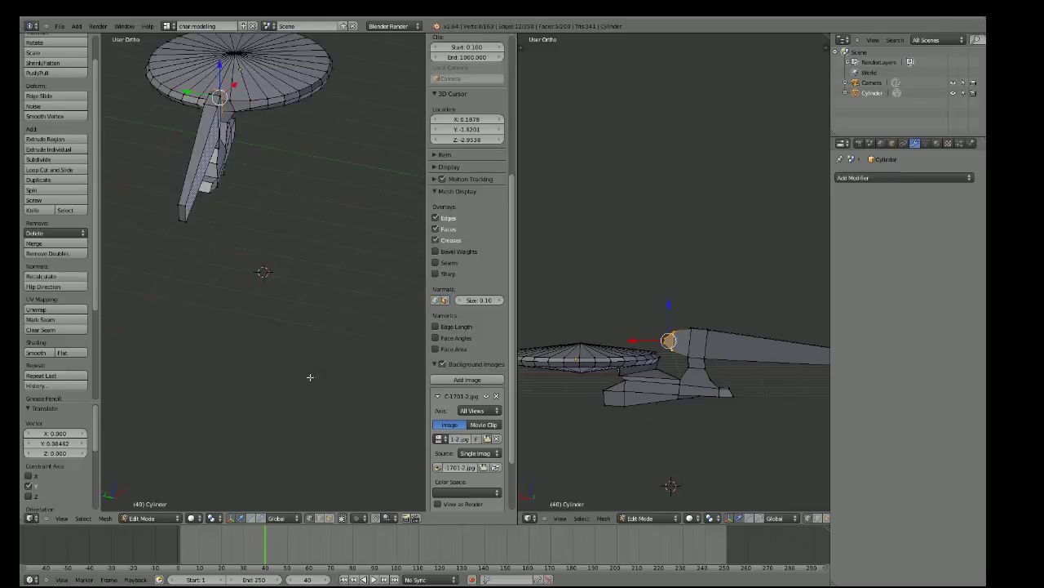
key(KP_5)
key(KP_1)
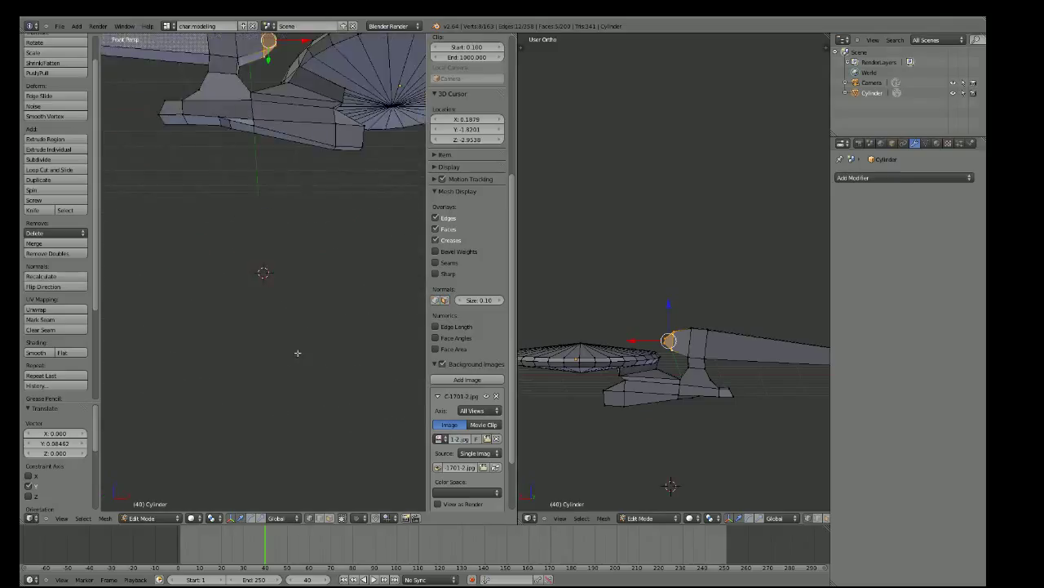
key(KP_5)
scroll(249, 161, up, 3)
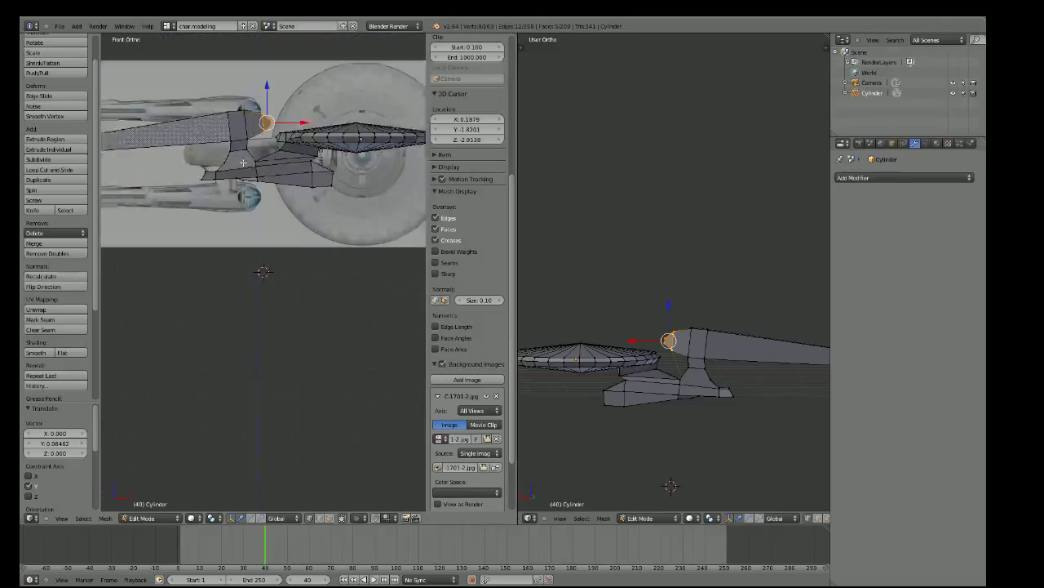
scroll(249, 161, down, 2)
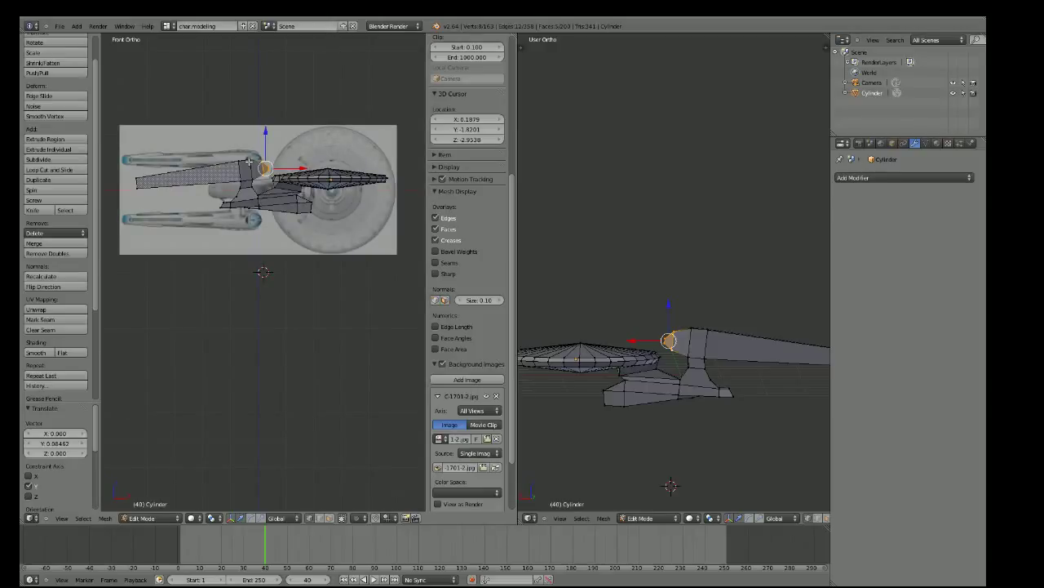
middle_drag(546, 242, 687, 398)
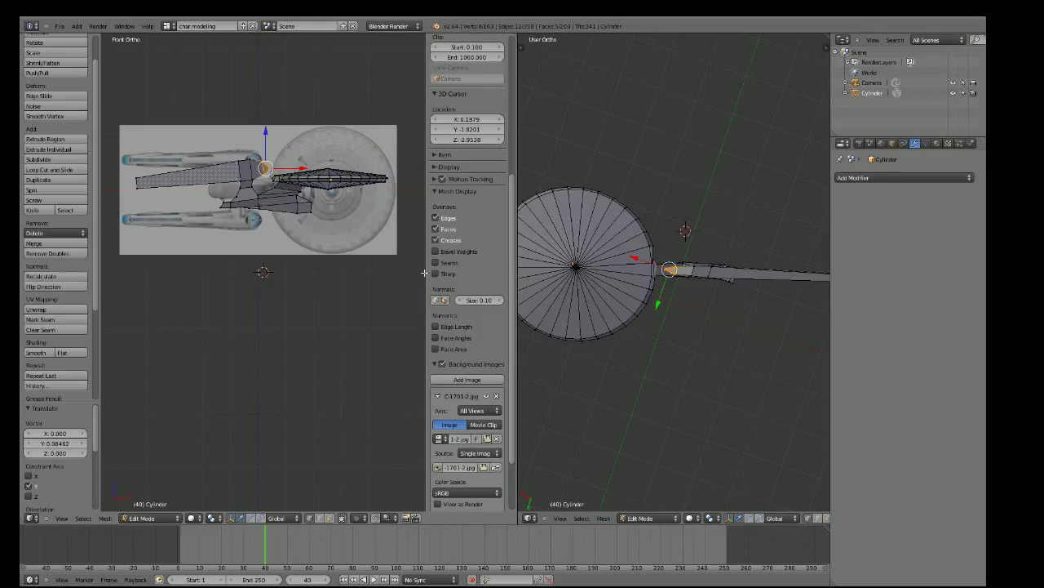
mouse_move(299, 244)
middle_down()
mouse_move(300, 388)
mouse_move(302, 341)
middle_up()
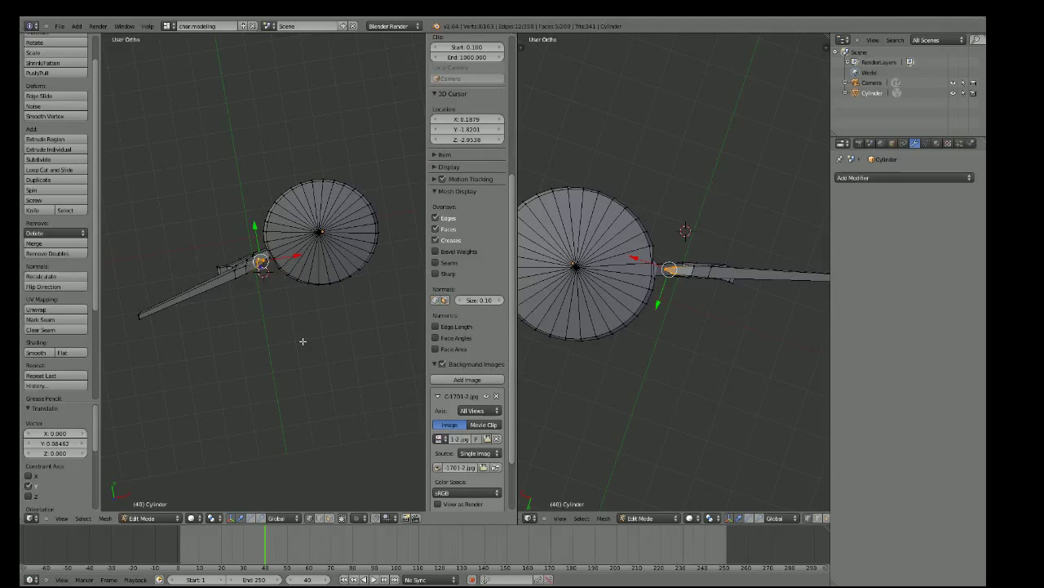
Set the background image axis to Top and view the ship from the top, zoomed in
click(490, 411)
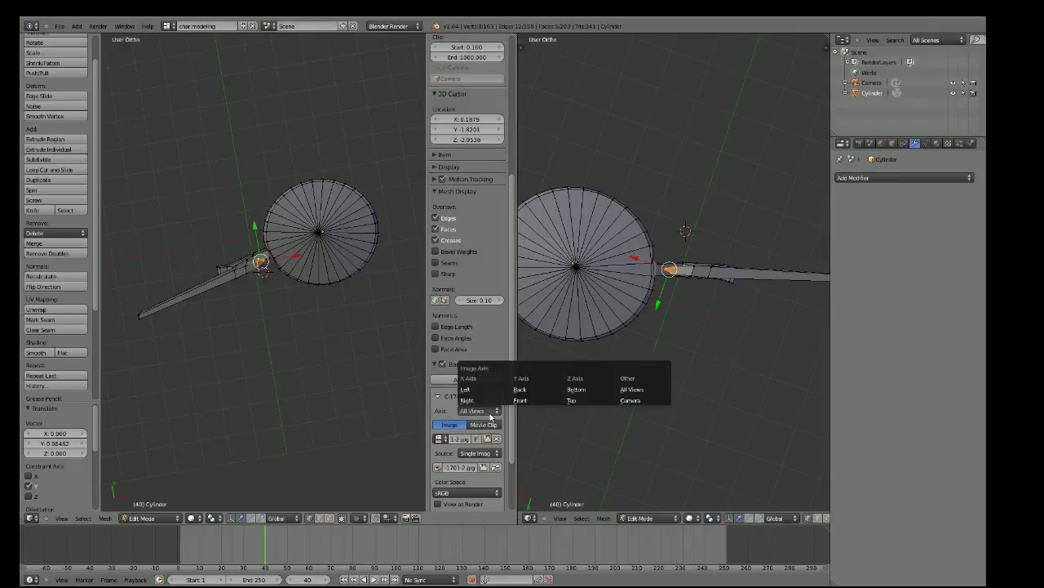
click(573, 400)
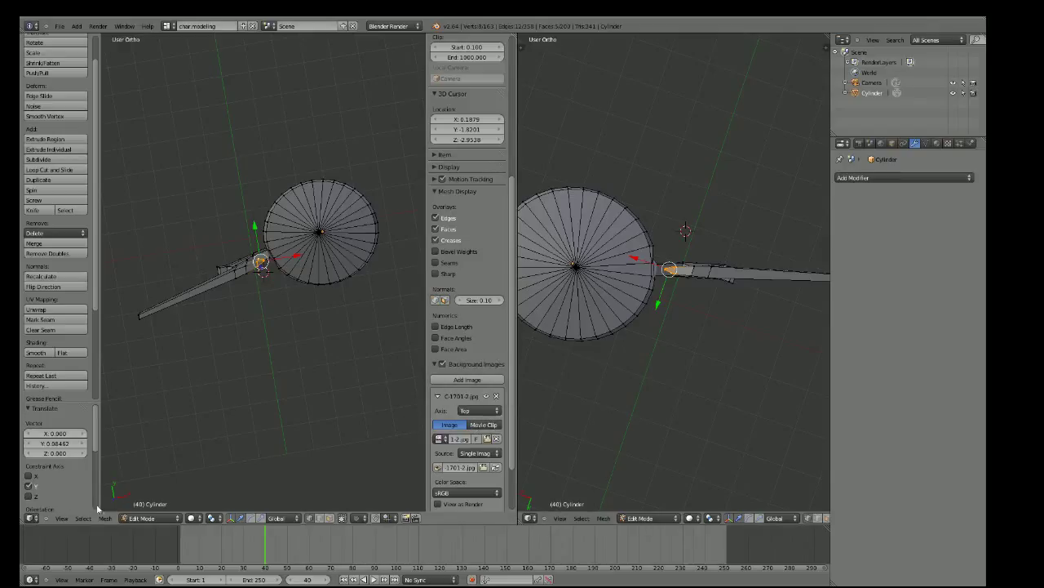
click(65, 519)
click(85, 474)
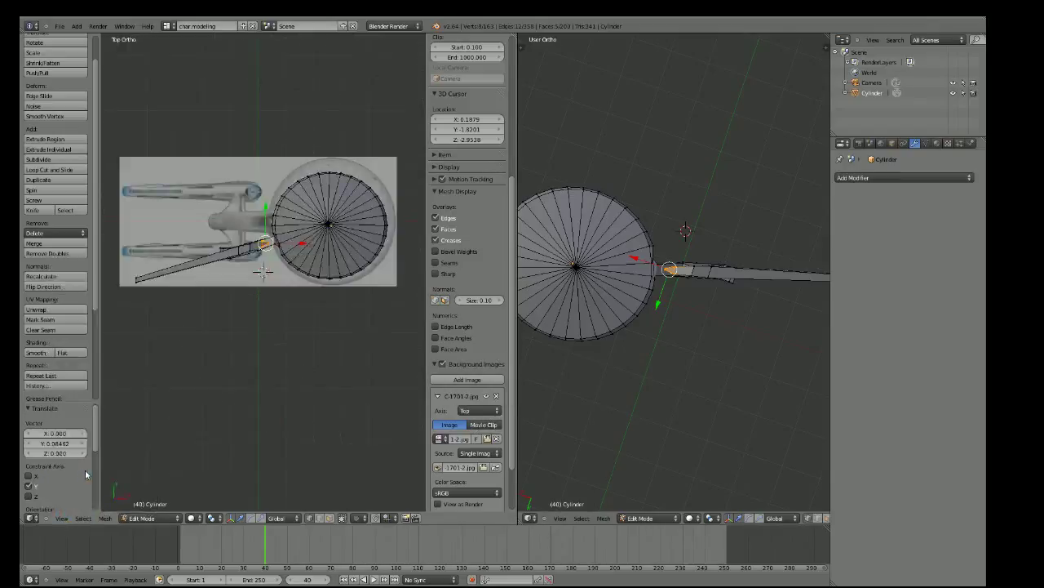
scroll(196, 165, up, 4)
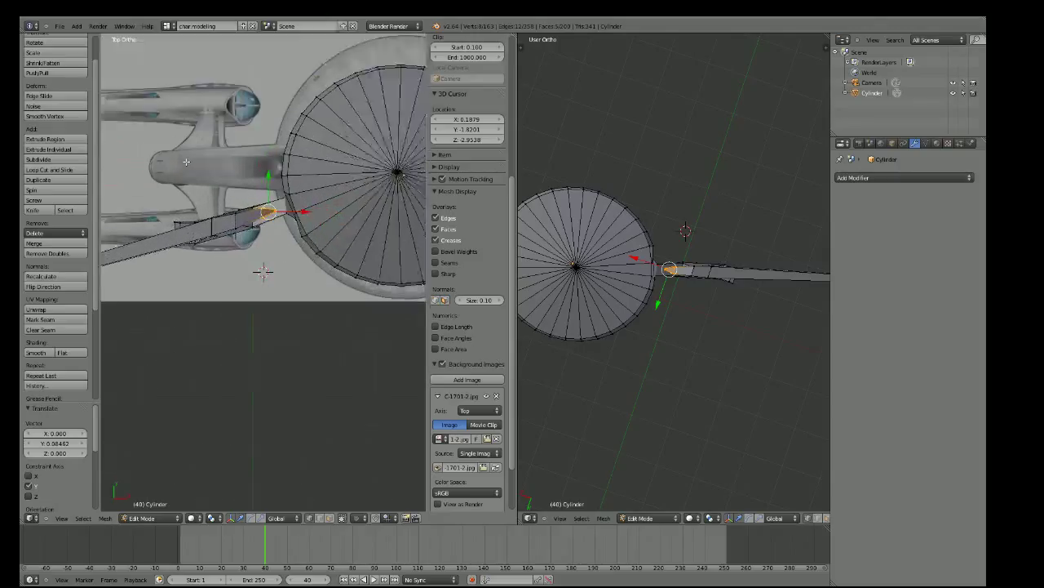
scroll(197, 165, down, 2)
scroll(196, 165, down, 1)
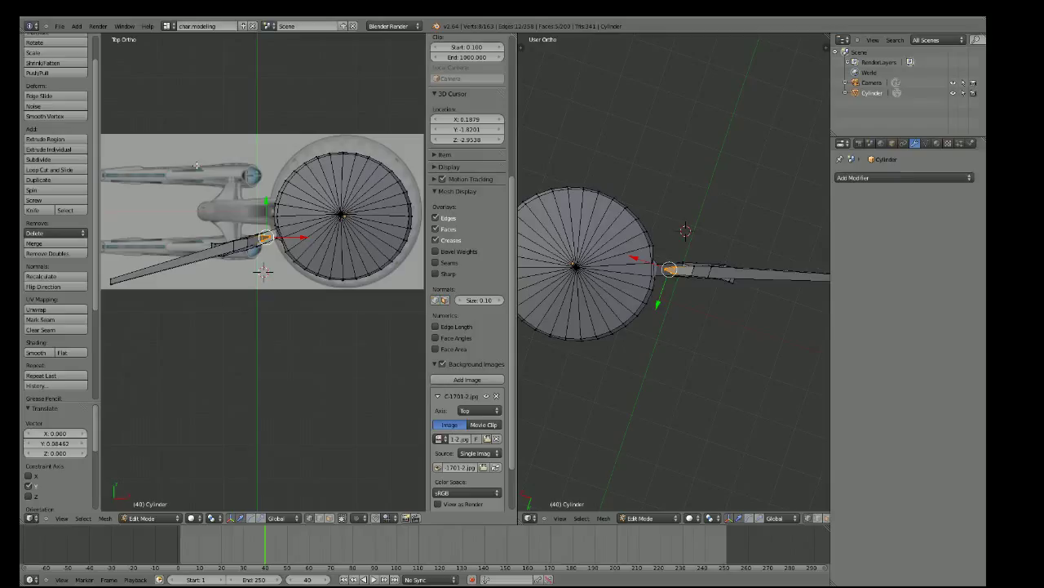
scroll(741, 390, down, 3)
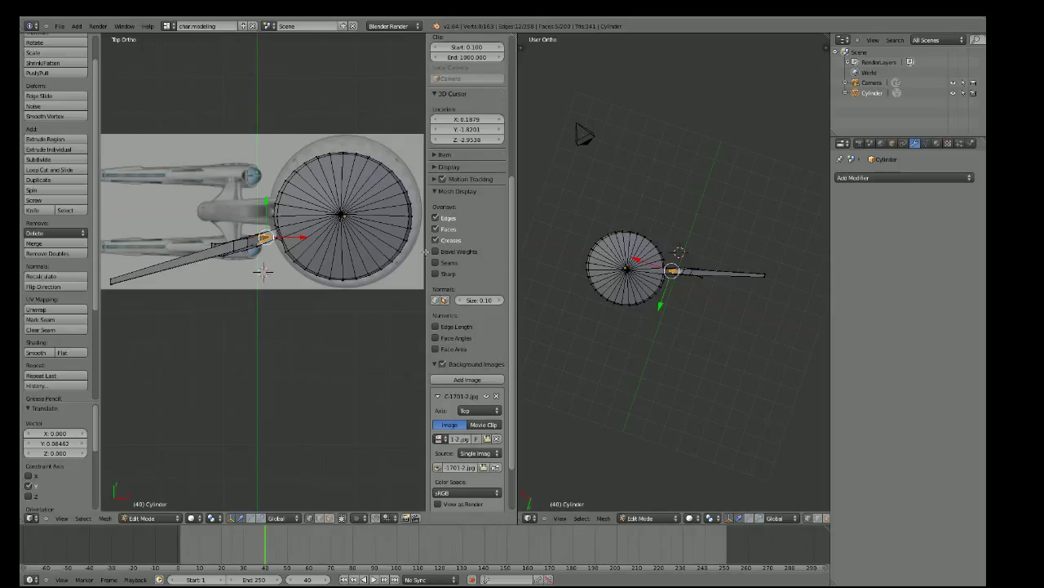
scroll(146, 238, up, 3)
scroll(146, 237, down, 4)
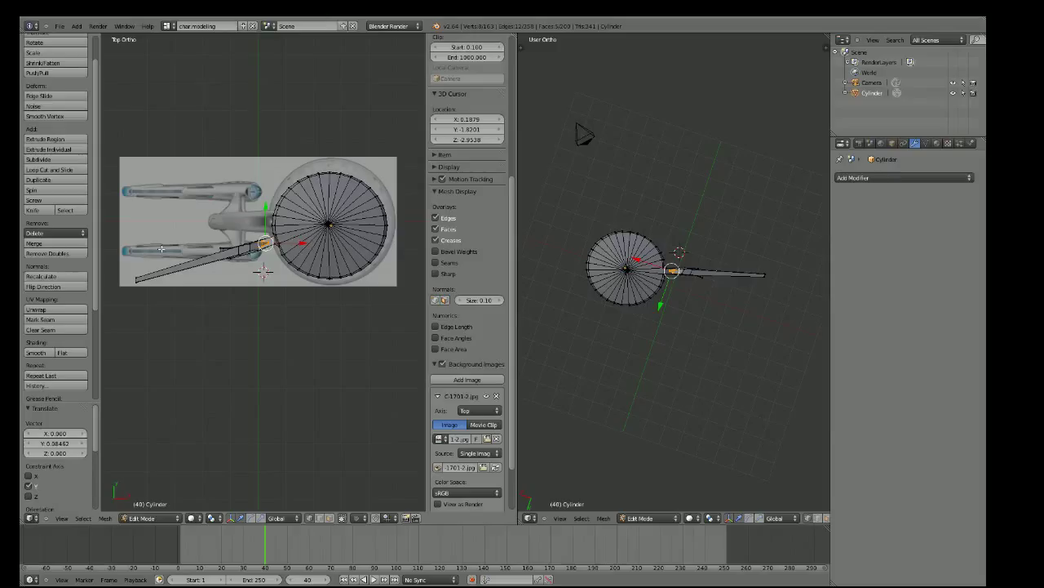
Rotate the whole ship 17.081° in Object Mode to follow the reference hull, then return to Edit Mode
click(164, 518)
click(163, 508)
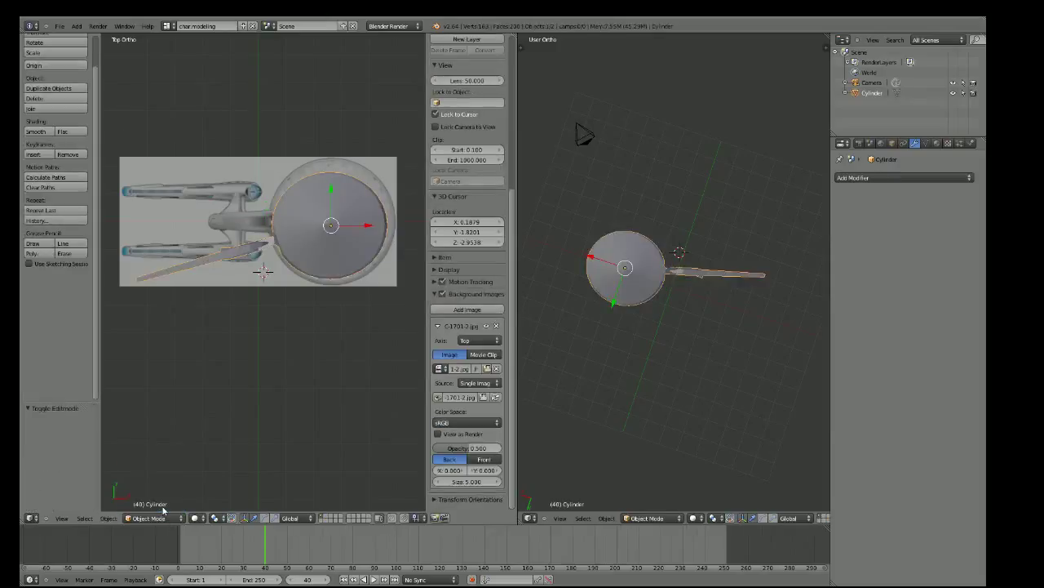
key(r)
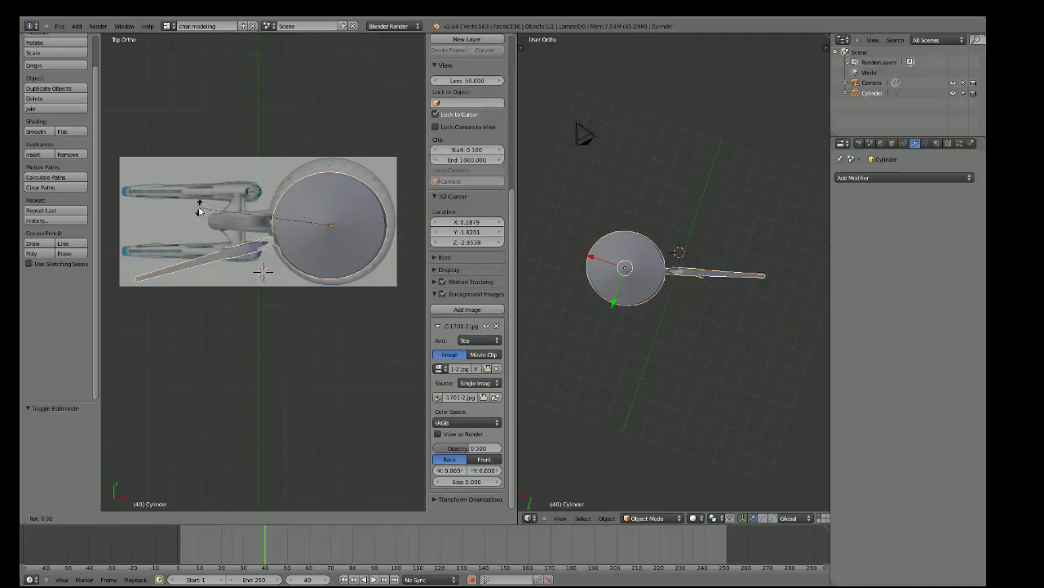
click(201, 165)
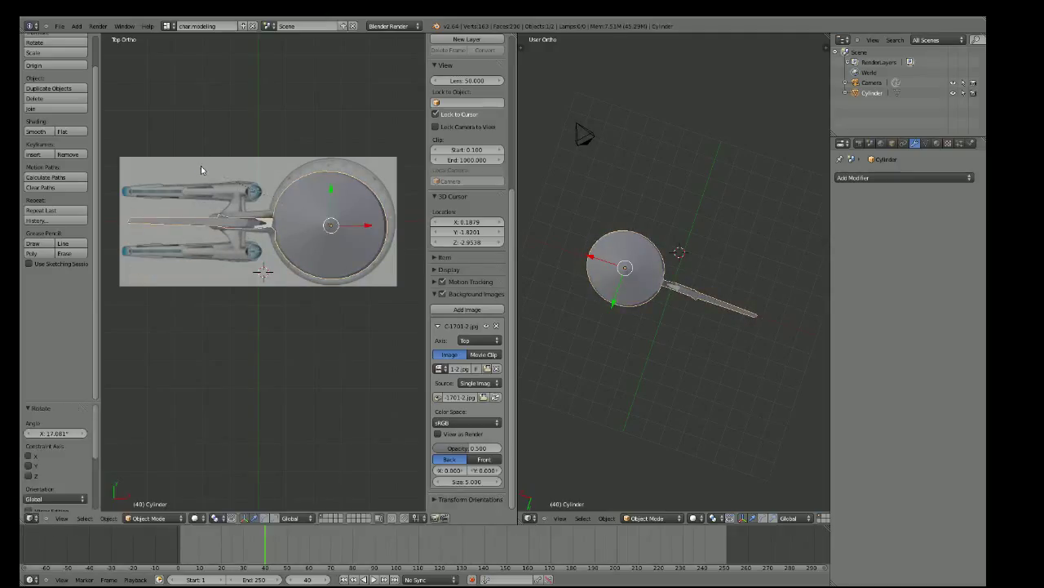
scroll(233, 182, up, 3)
scroll(234, 185, down, 1)
scroll(212, 189, up, 2)
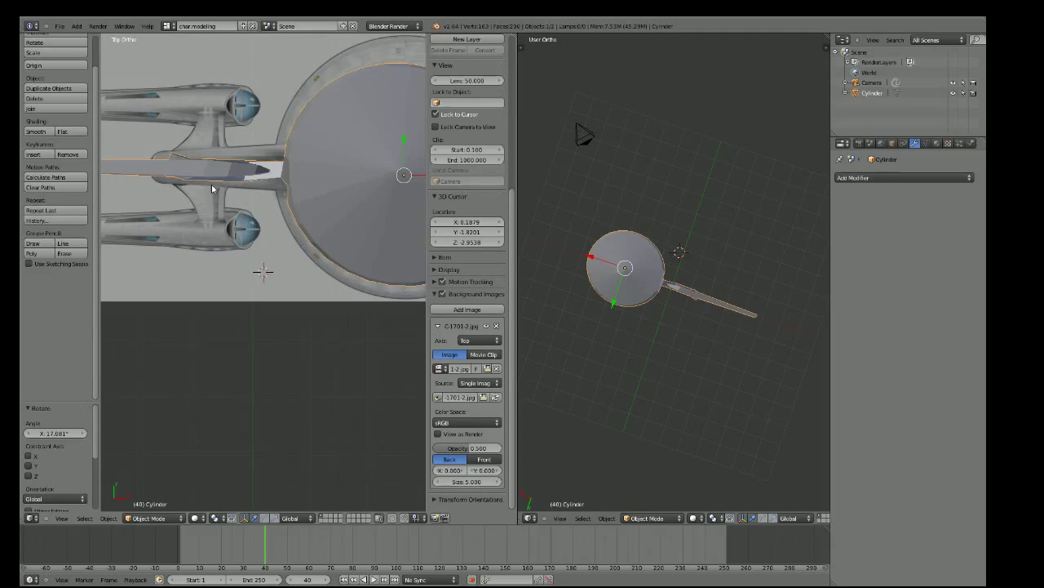
scroll(211, 188, down, 4)
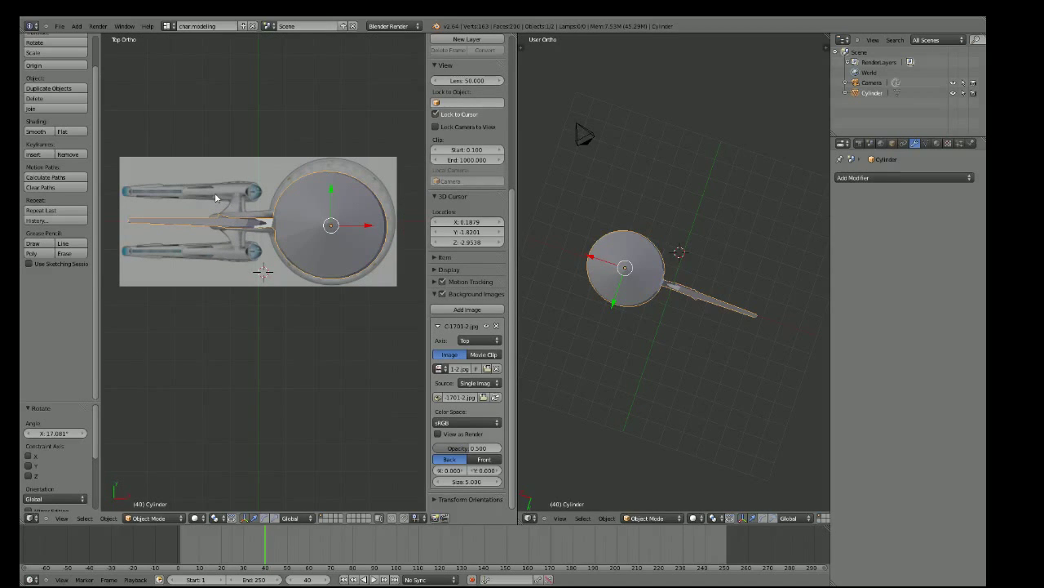
scroll(216, 198, up, 2)
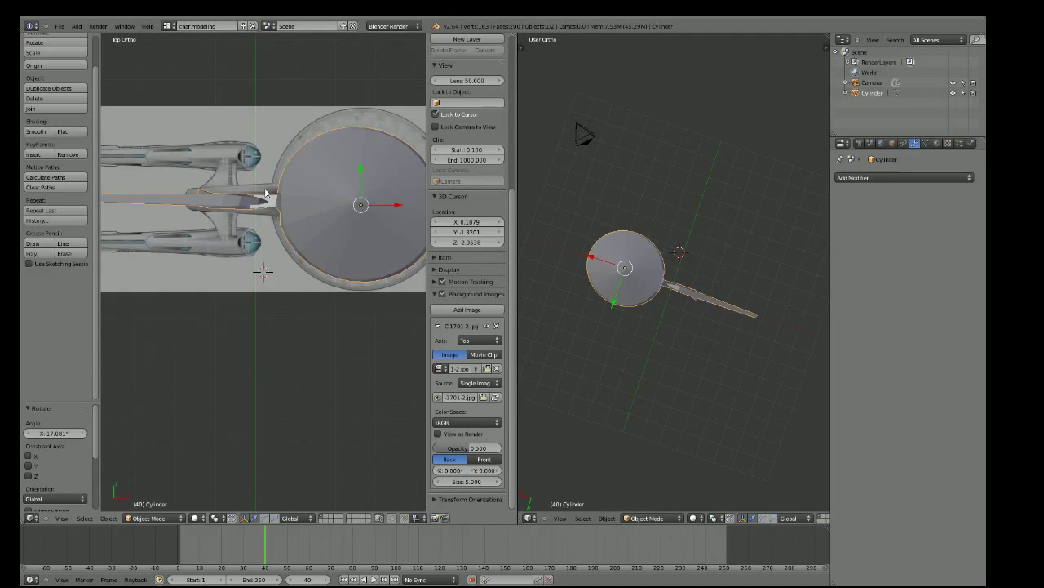
click(149, 517)
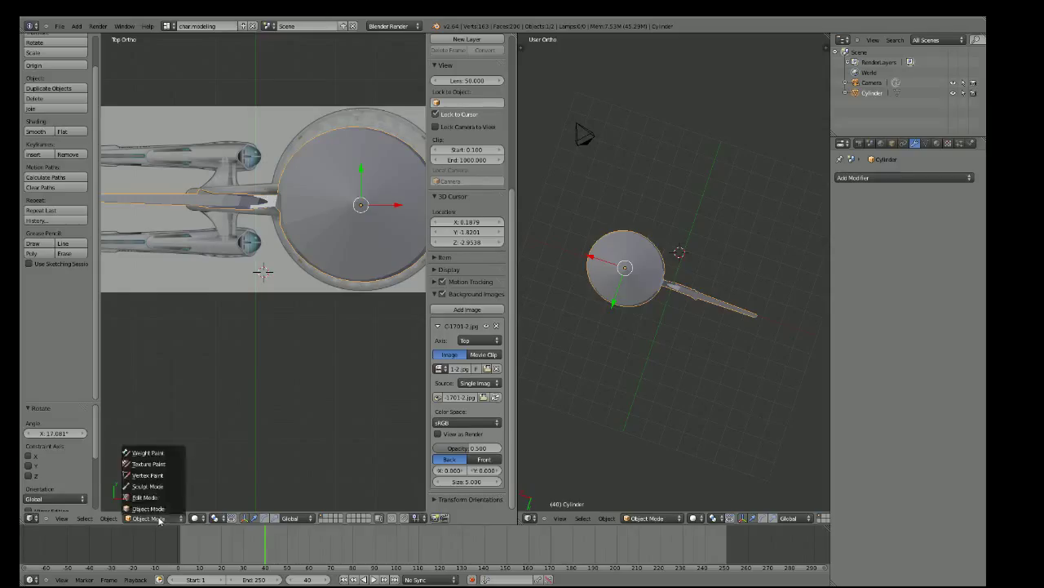
click(155, 497)
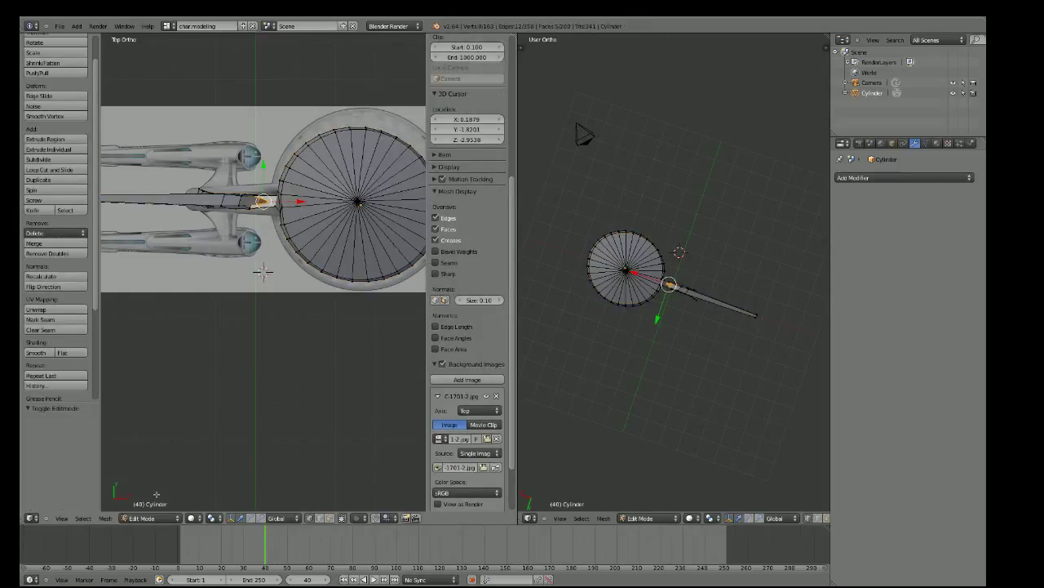
Extrude a new block from the neck and reposition its four-vertex top face
scroll(239, 301, down, 2)
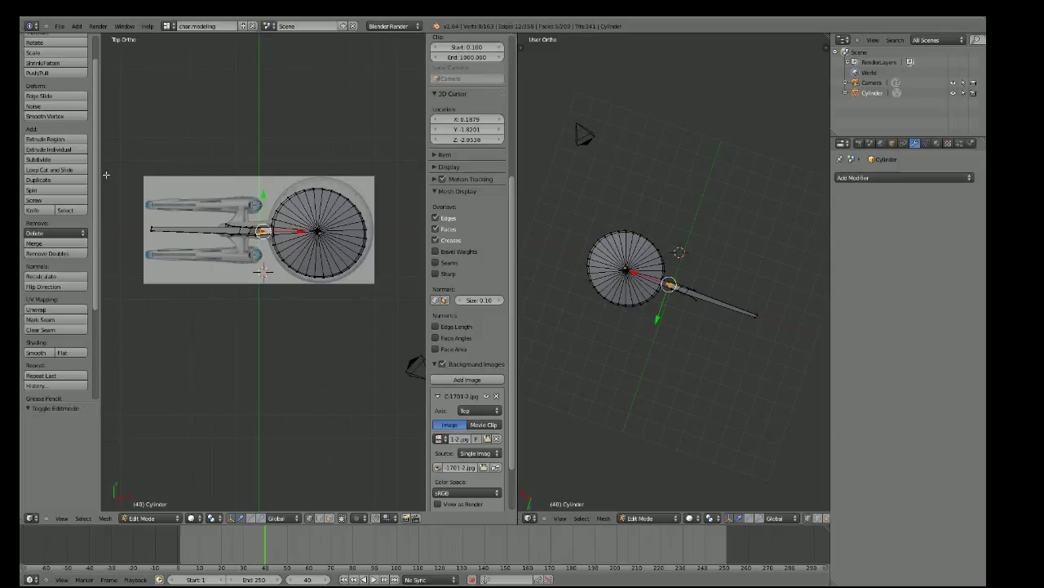
scroll(237, 206, up, 5)
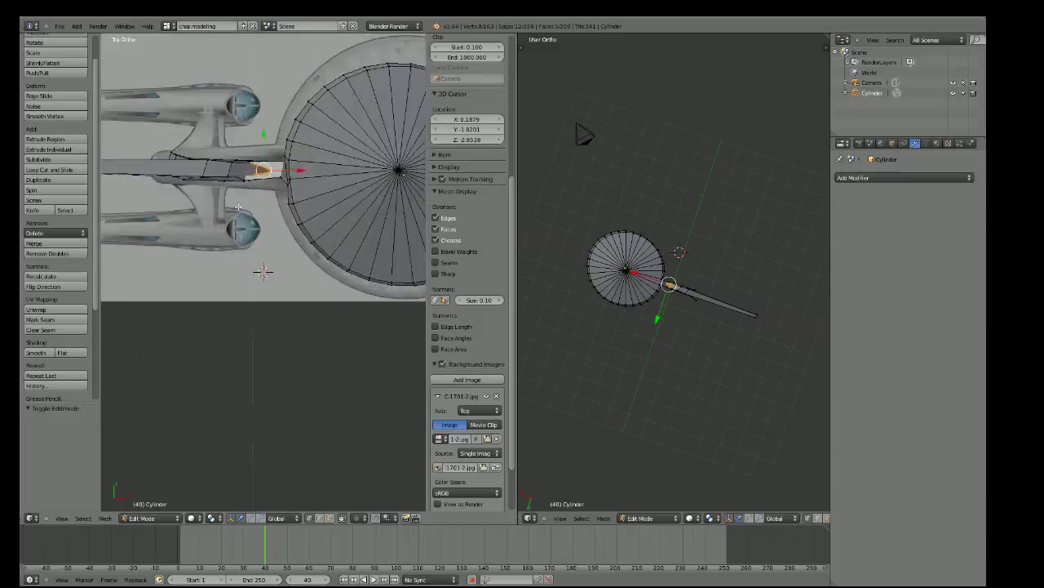
click(33, 140)
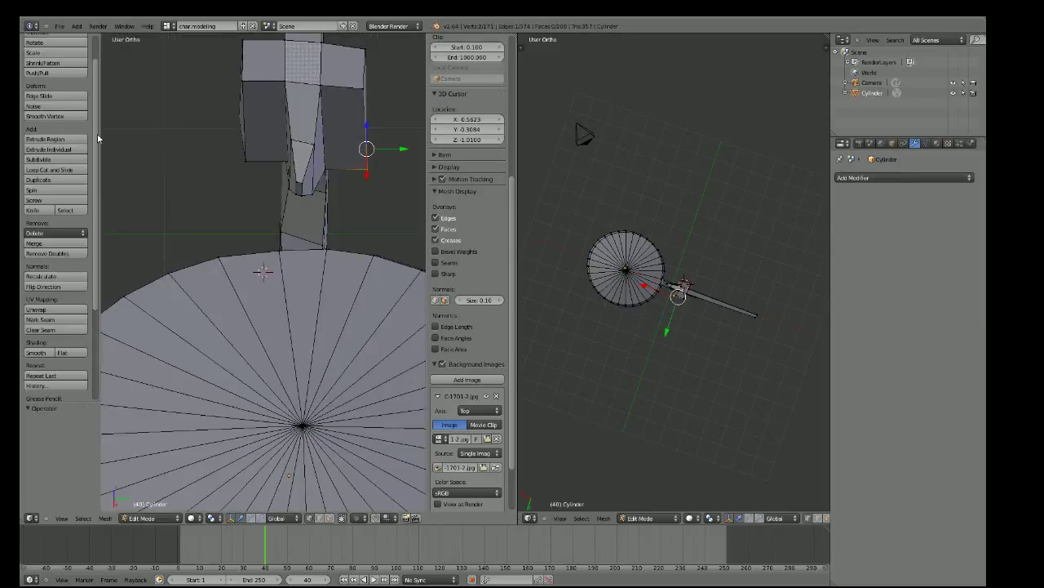
right_click(246, 158)
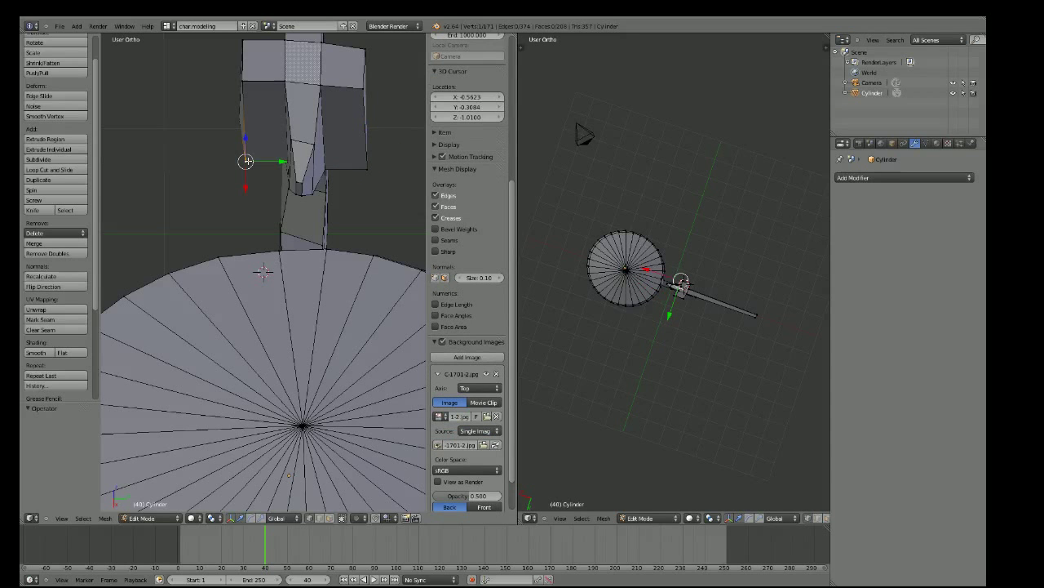
middle_drag(246, 159, 308, 192)
shift+right_click(224, 157)
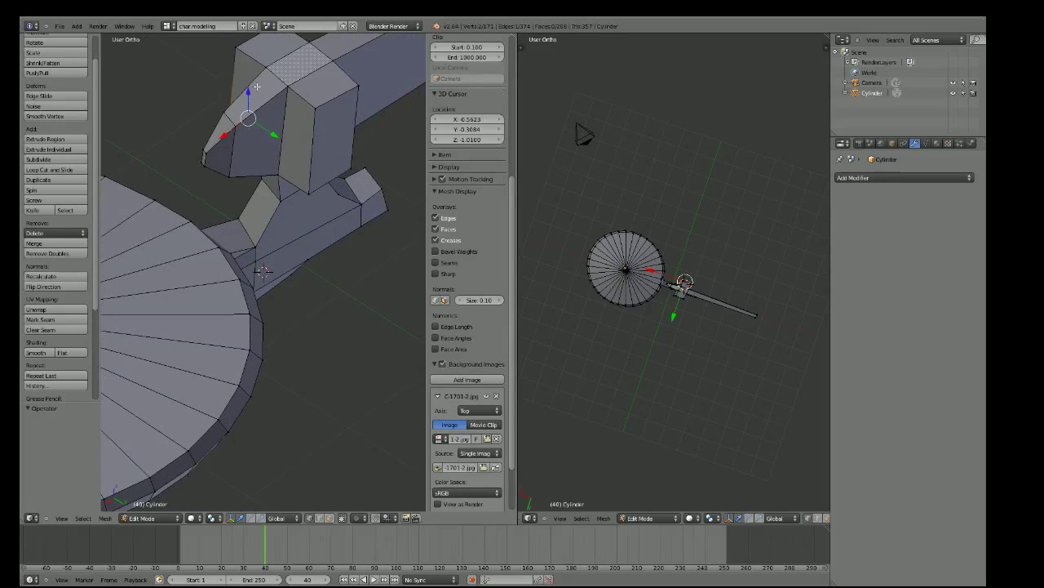
shift+right_click(308, 191)
shift+right_click(352, 170)
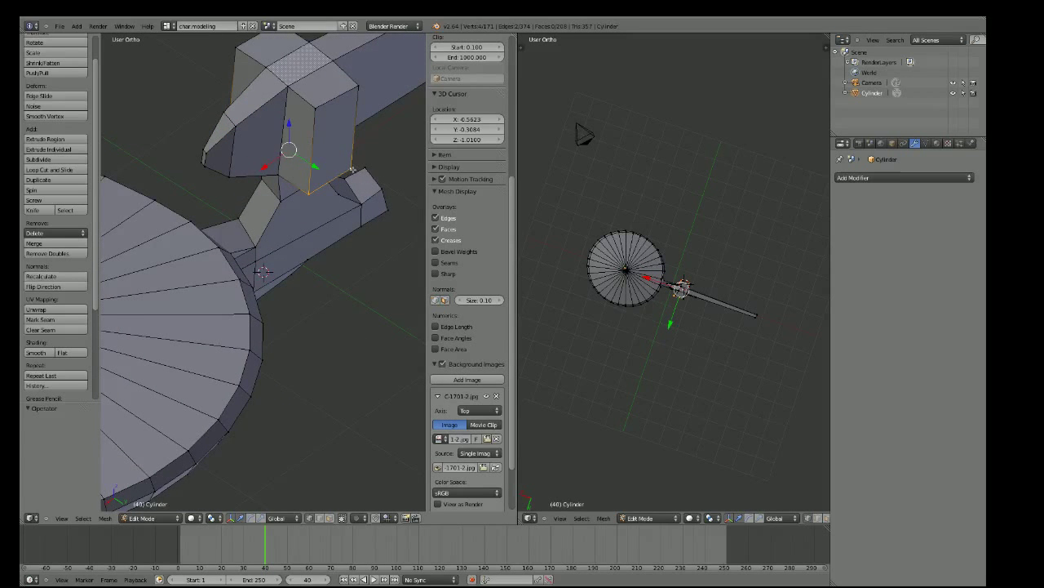
mouse_move(352, 170)
middle_down()
mouse_move(384, 179)
mouse_move(389, 208)
middle_up()
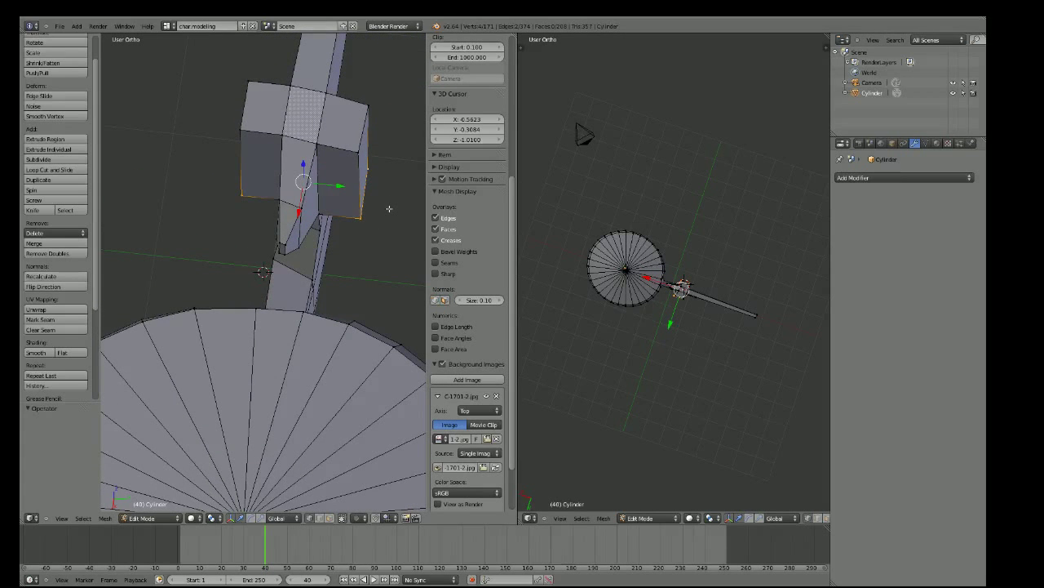
key(g)
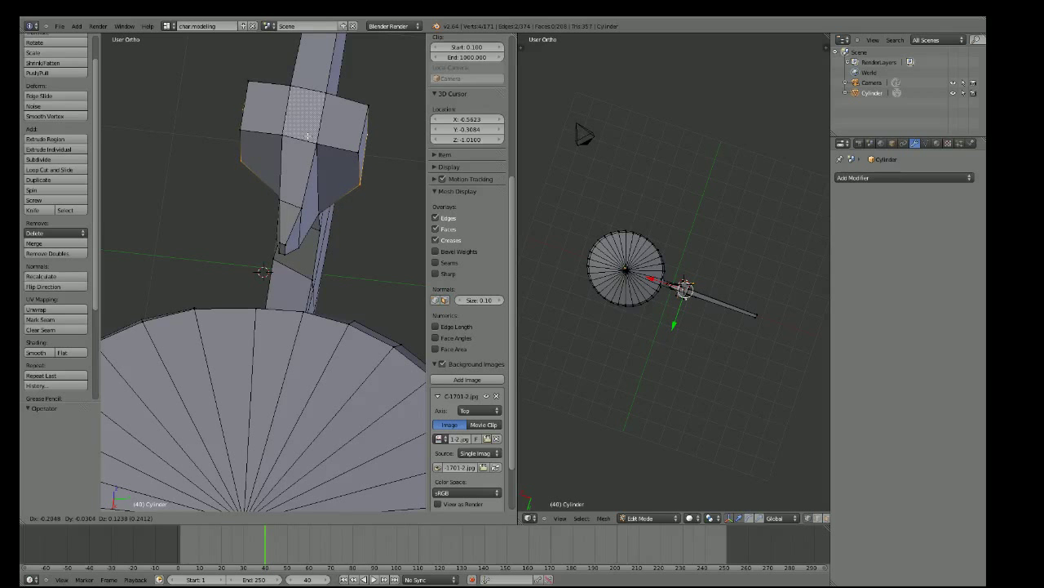
click(308, 136)
Select the block's top corner vertices and lower them along Z
mouse_move(308, 135)
middle_down()
mouse_move(229, 165)
mouse_move(144, 156)
mouse_move(163, 183)
middle_up()
right_click(164, 182)
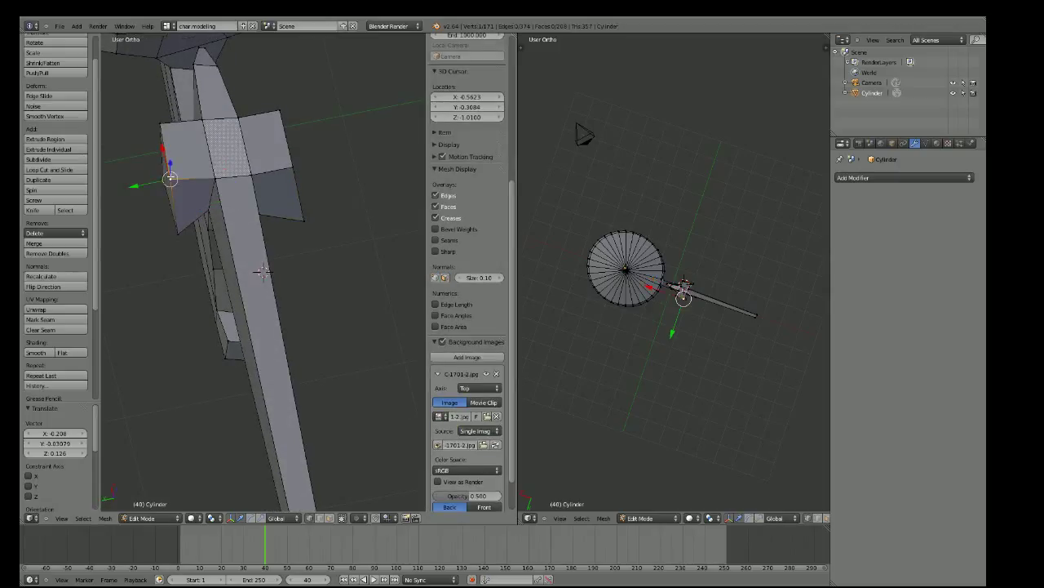
shift+right_click(160, 124)
shift+right_click(277, 110)
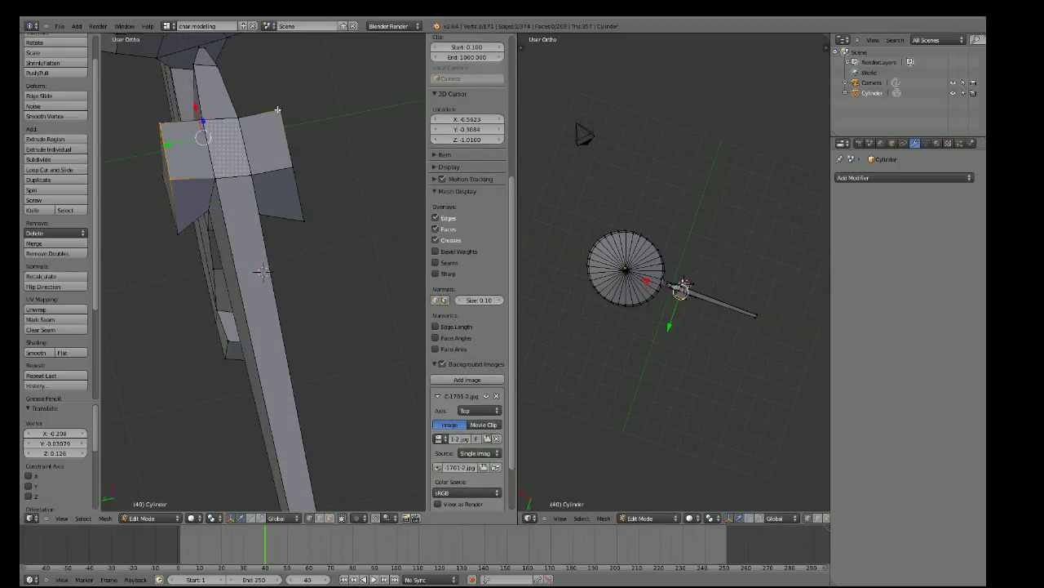
middle_drag(278, 109, 222, 182)
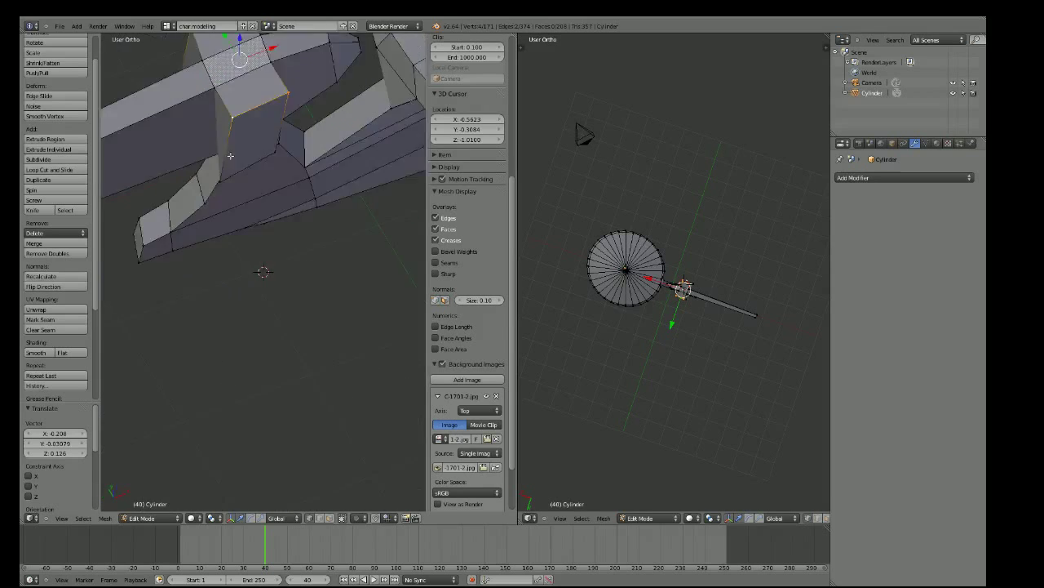
key(g)
key(z)
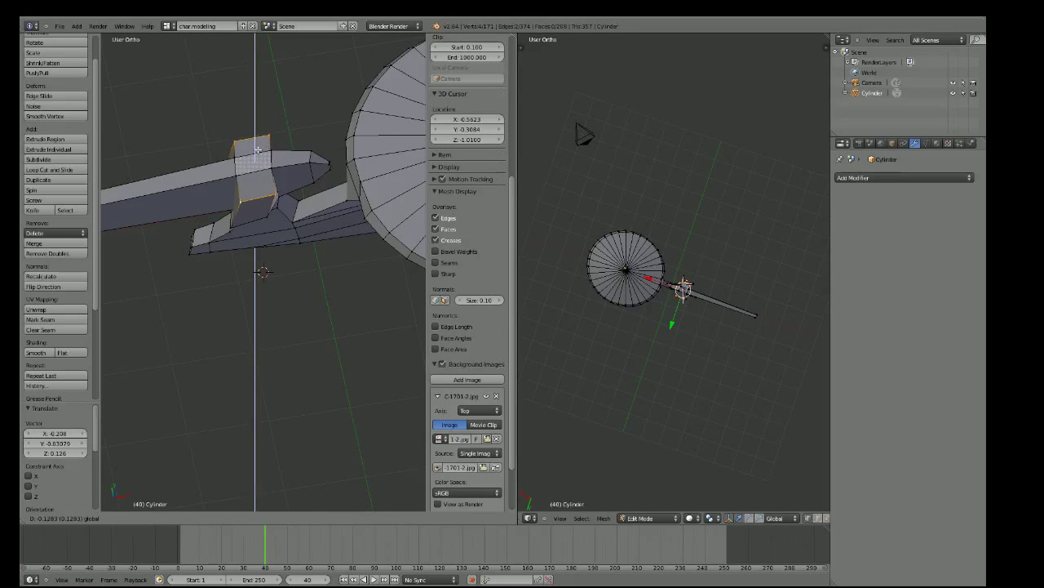
click(258, 151)
mouse_move(258, 151)
middle_down()
mouse_move(248, 47)
mouse_move(150, 68)
middle_up()
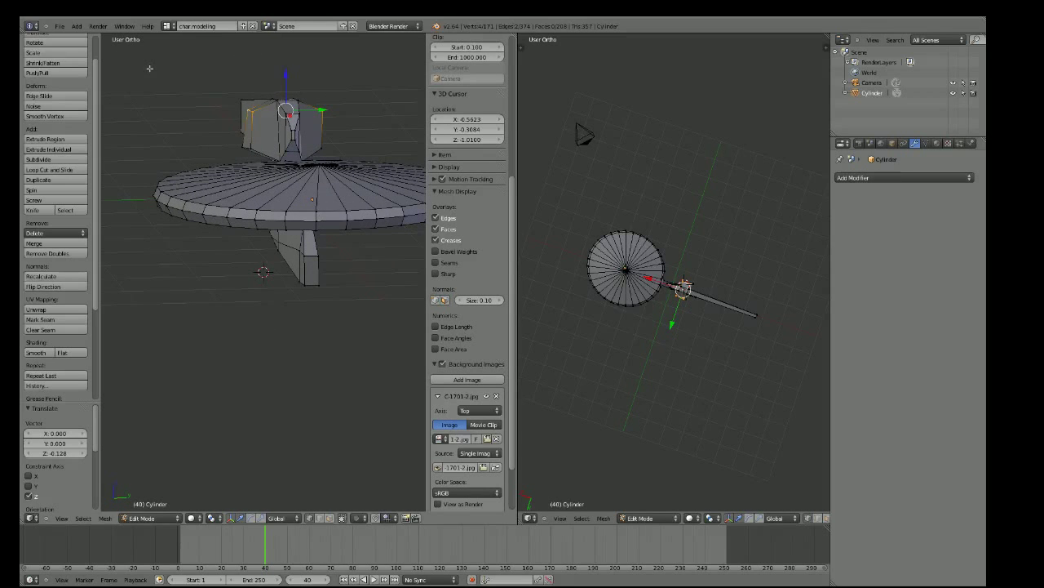
key(g)
key(z)
click(285, 86)
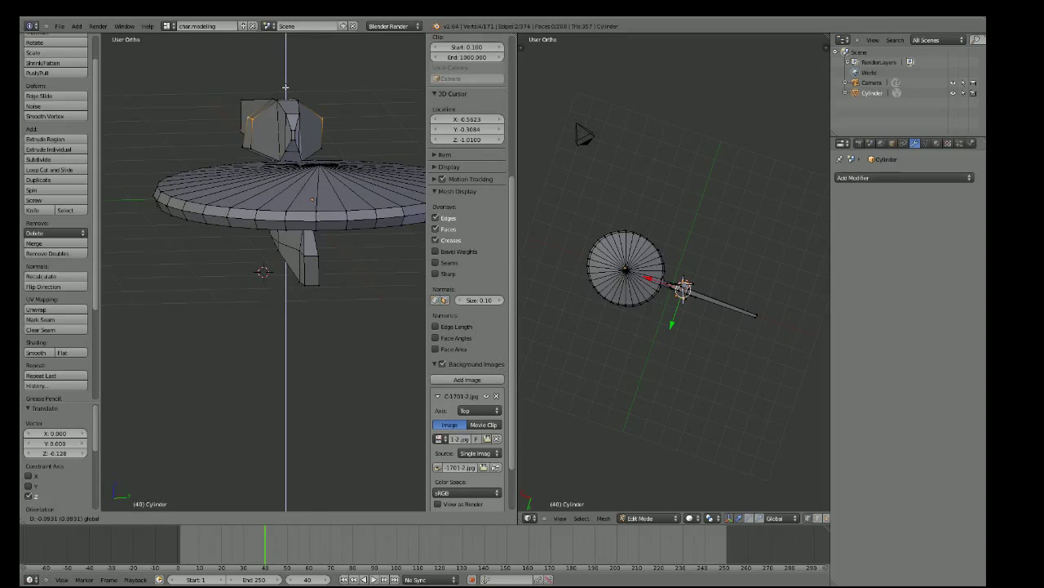
middle_drag(284, 85, 375, 106)
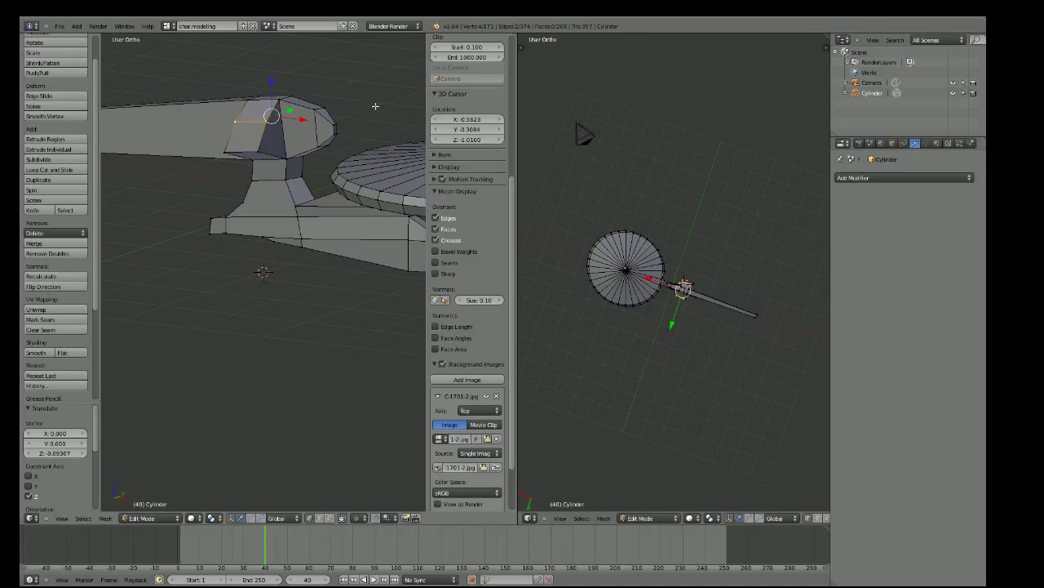
In Top view, shift the block's corner vertices along X and Y to trace the reference neck
key(KP_7)
scroll(224, 205, up, 5)
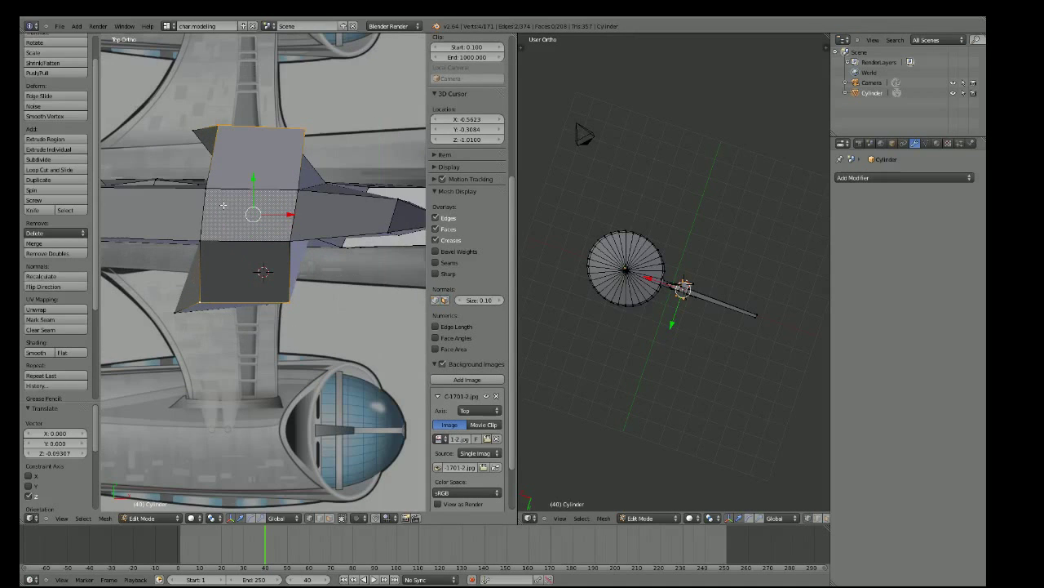
right_click(193, 131)
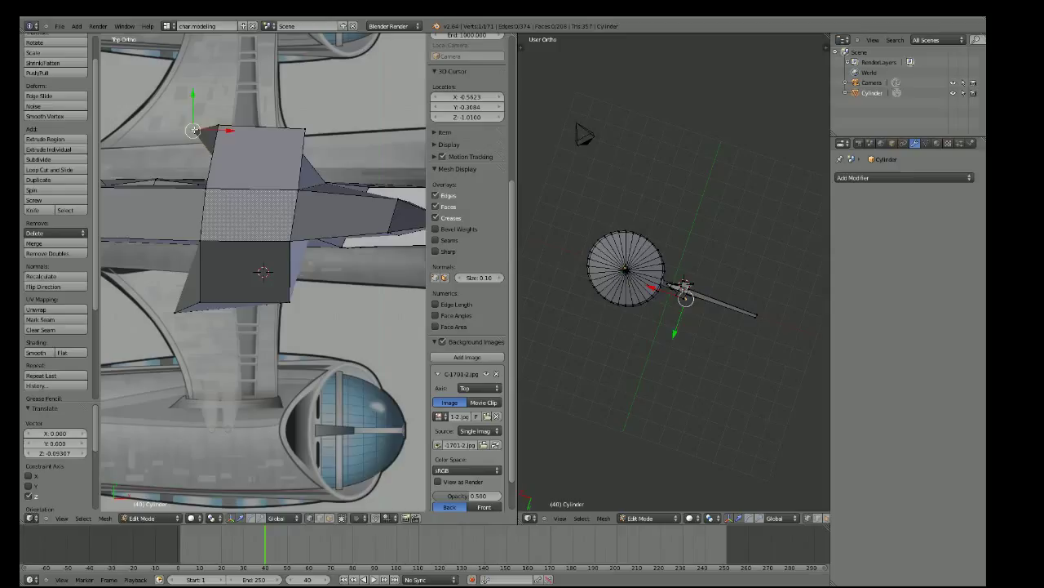
key(g)
key(x)
click(254, 128)
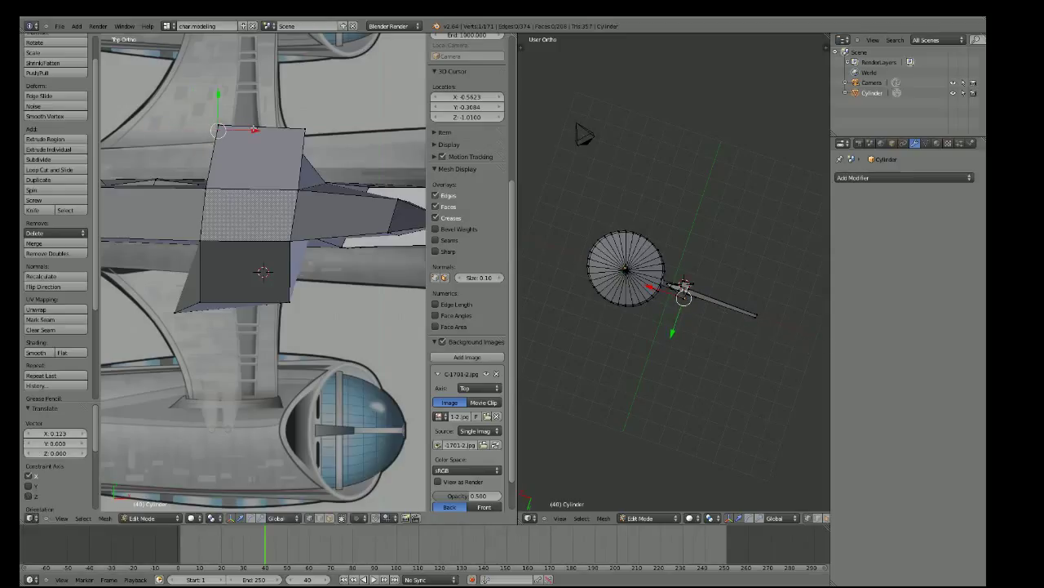
right_click(176, 311)
key(g)
key(x)
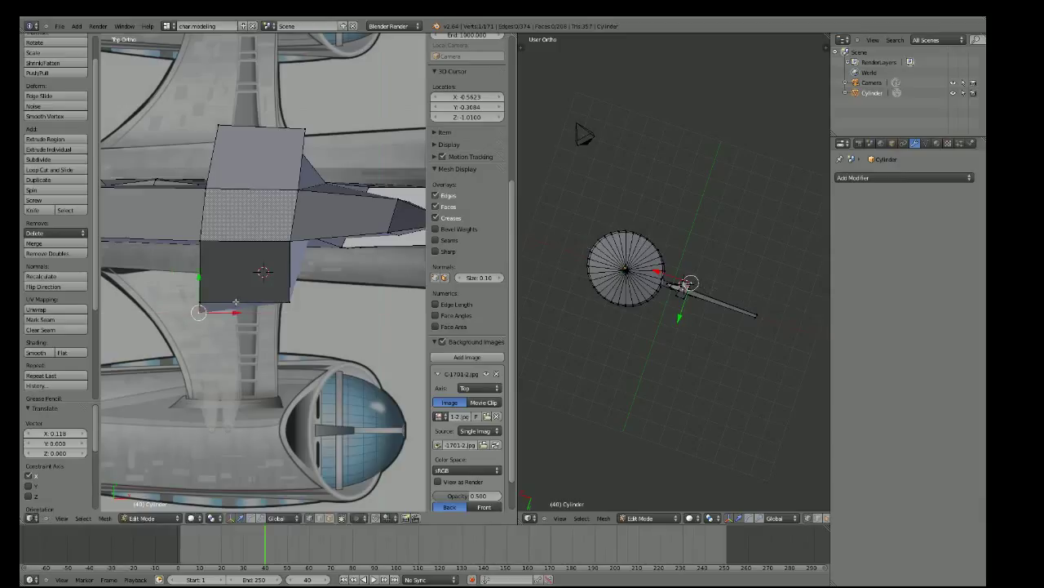
key(y)
click(198, 270)
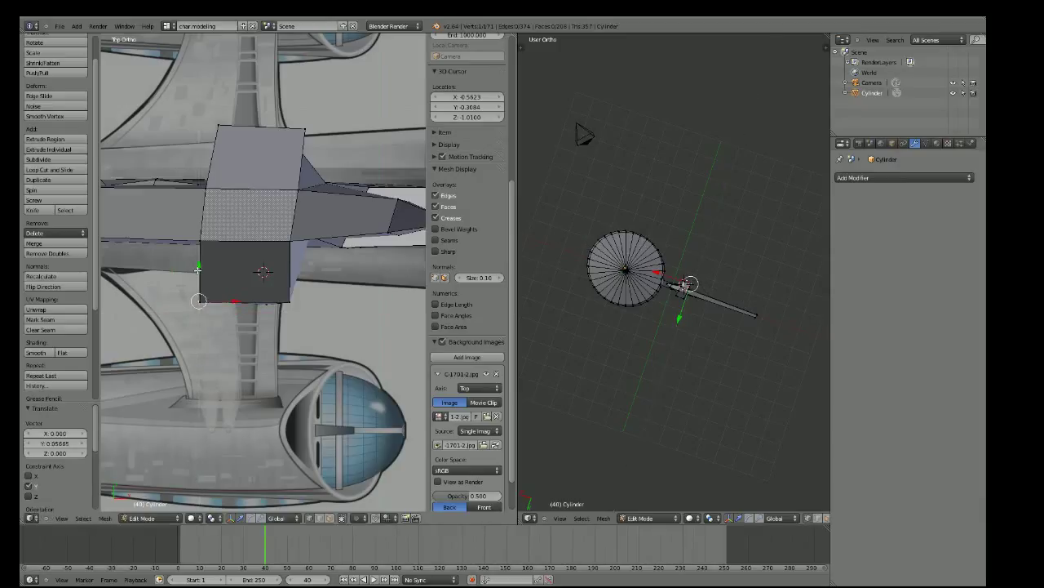
key(g)
key(x)
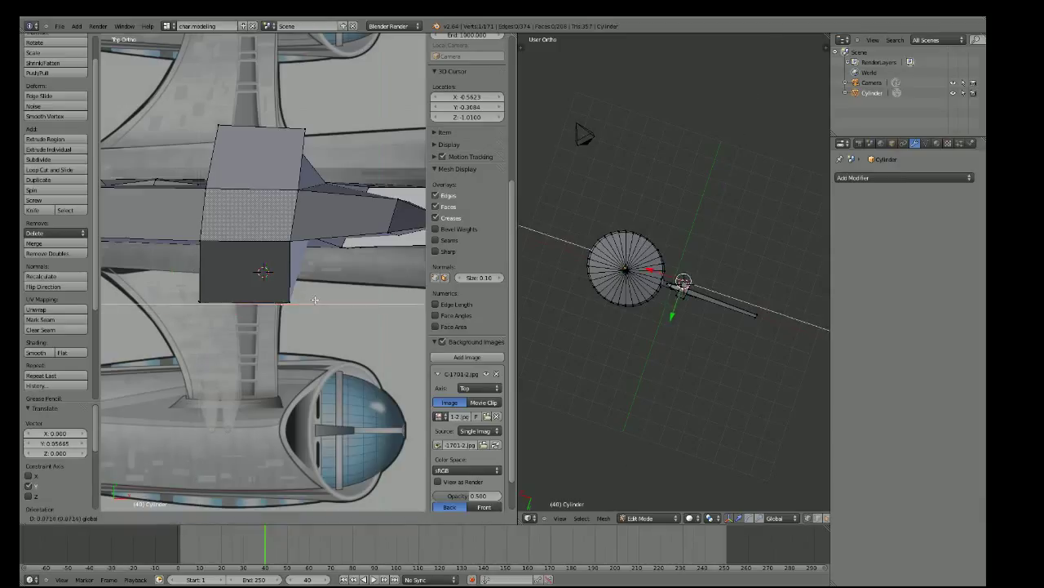
click(263, 272)
Delete the selected vertex, then restore it so the block stays whole
key(x)
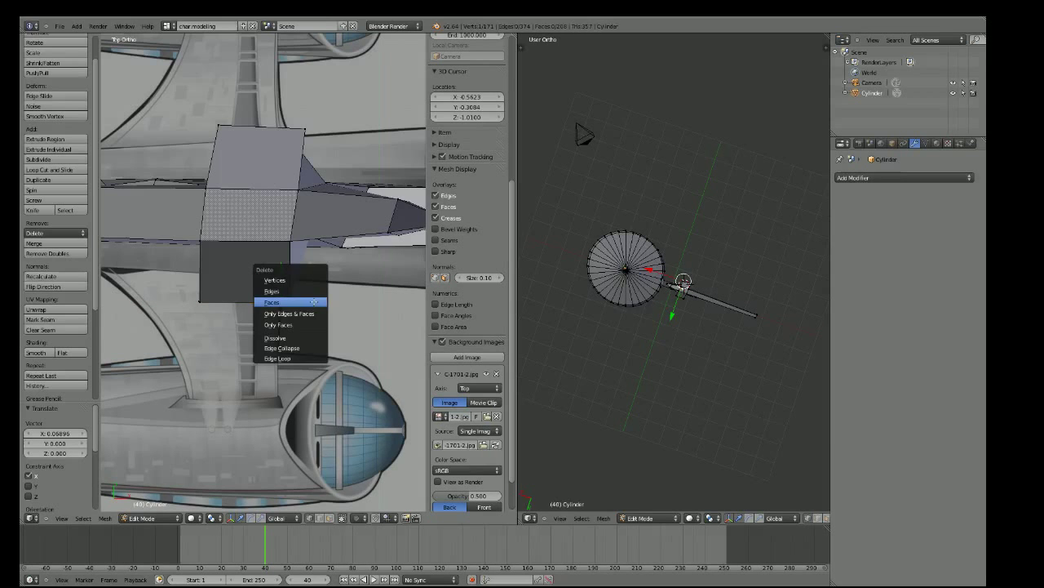
click(302, 281)
middle_drag(302, 282, 262, 272)
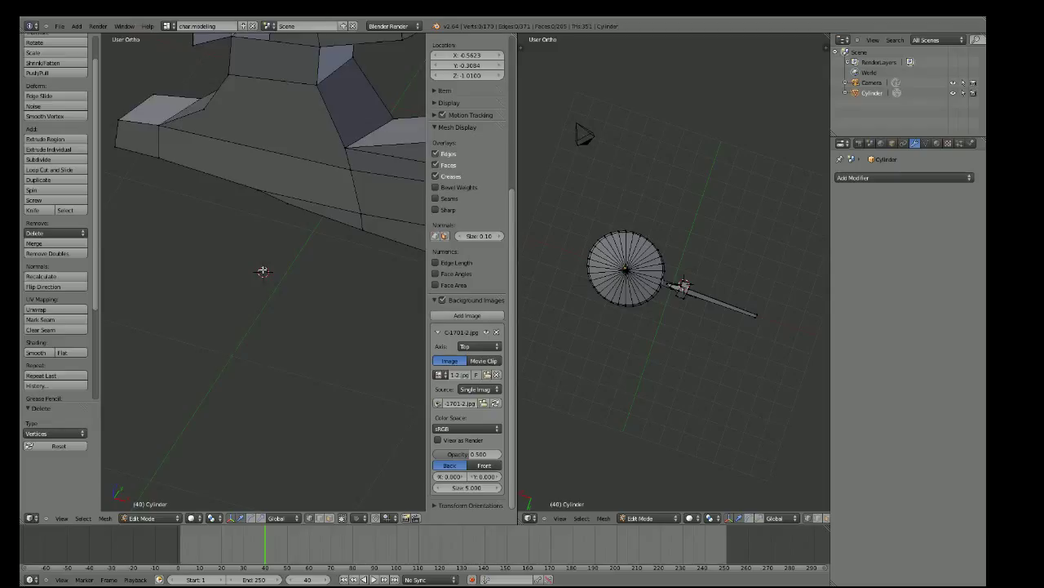
scroll(262, 271, down, 2)
Raise a lower corner vertex of the block 0.0196 along Z, then return to Top view
right_click(280, 152)
scroll(235, 157, up, 1)
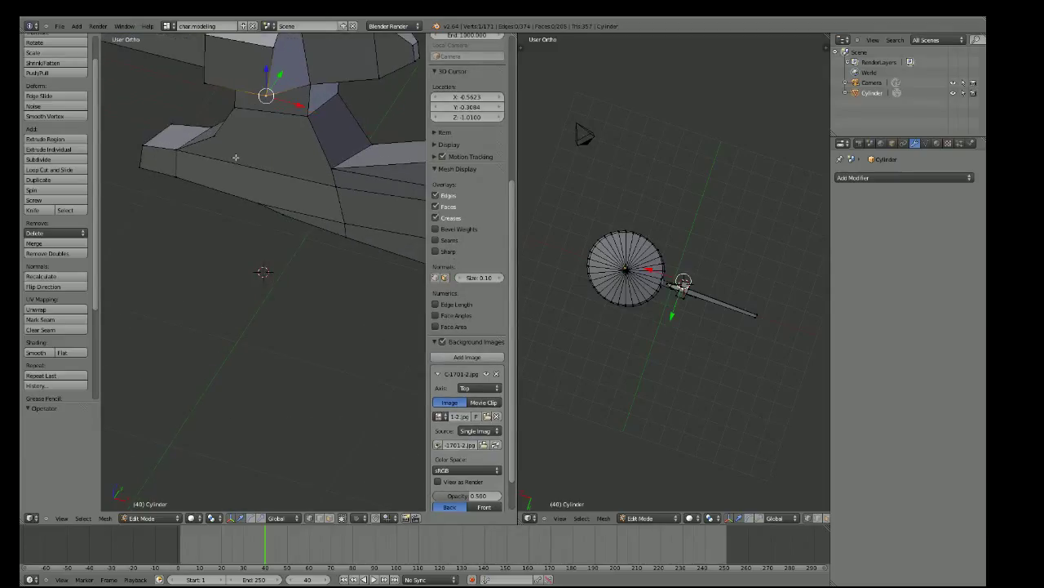
drag(266, 72, 266, 66)
mouse_move(264, 104)
middle_down()
mouse_move(182, 141)
mouse_move(147, 123)
mouse_move(168, 131)
middle_up()
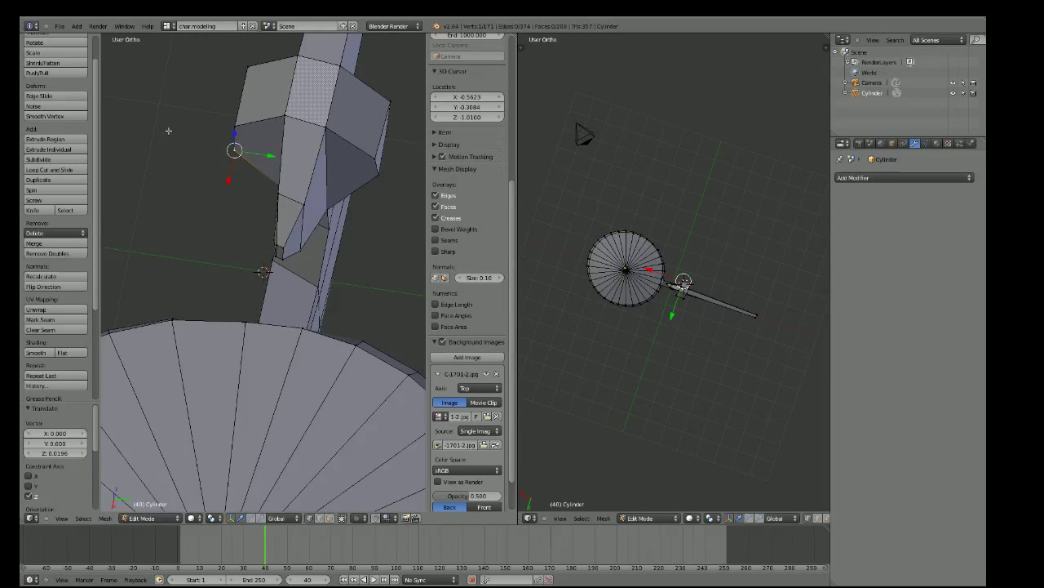
key(KP_7)
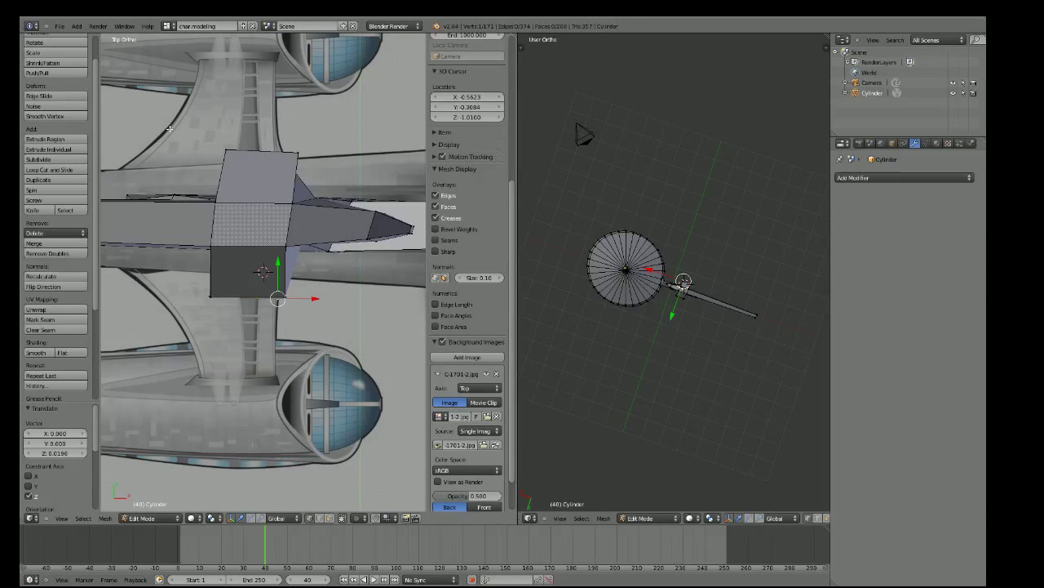
Nudge the neck block's top-left and top-right corner vertices sideways along X
scroll(168, 128, up, 1)
right_click(209, 131)
scroll(222, 136, down, 3)
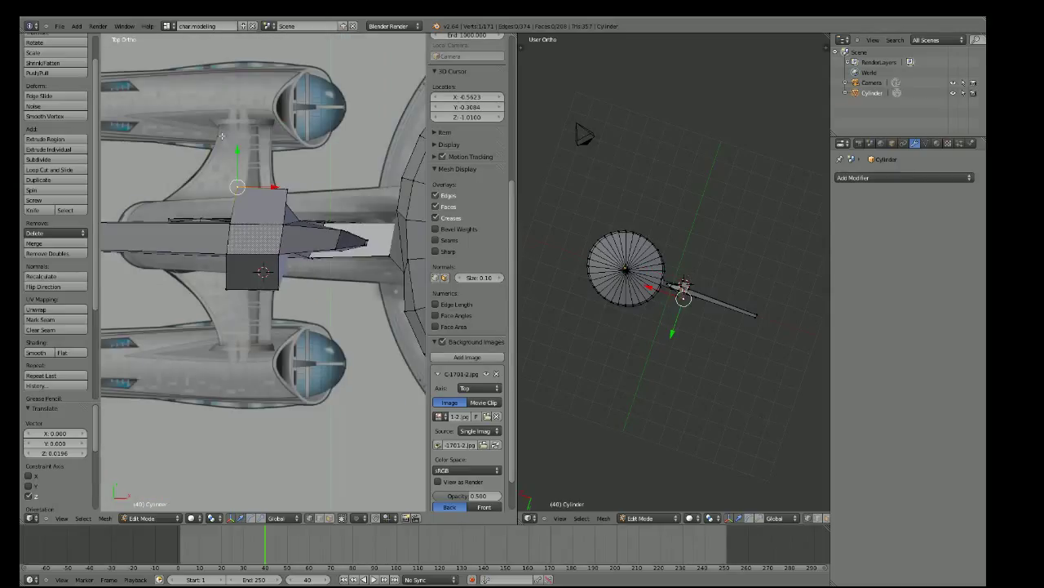
scroll(221, 137, up, 2)
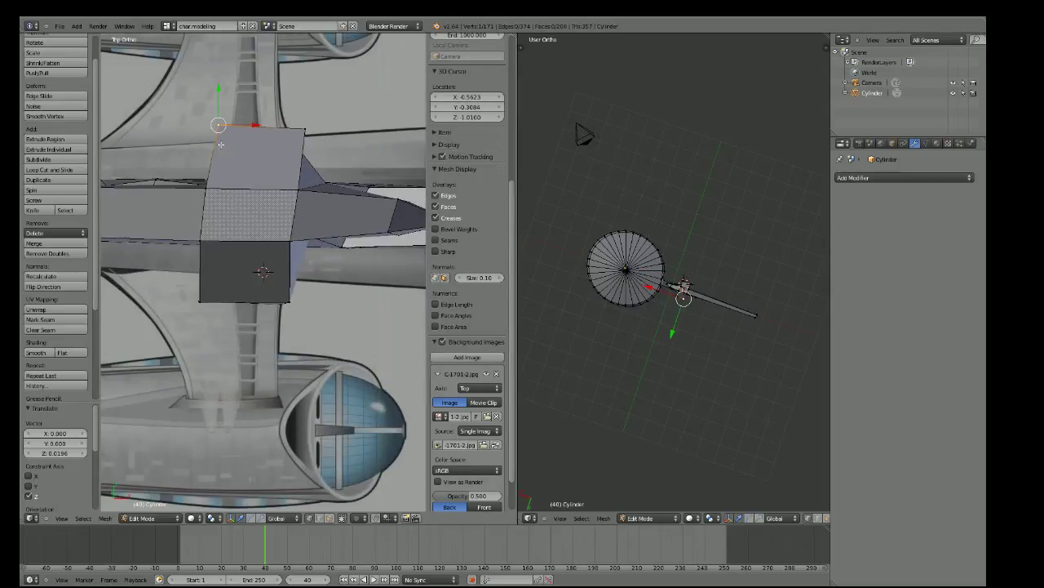
key(g)
key(x)
click(217, 145)
right_click(304, 128)
key(g)
key(x)
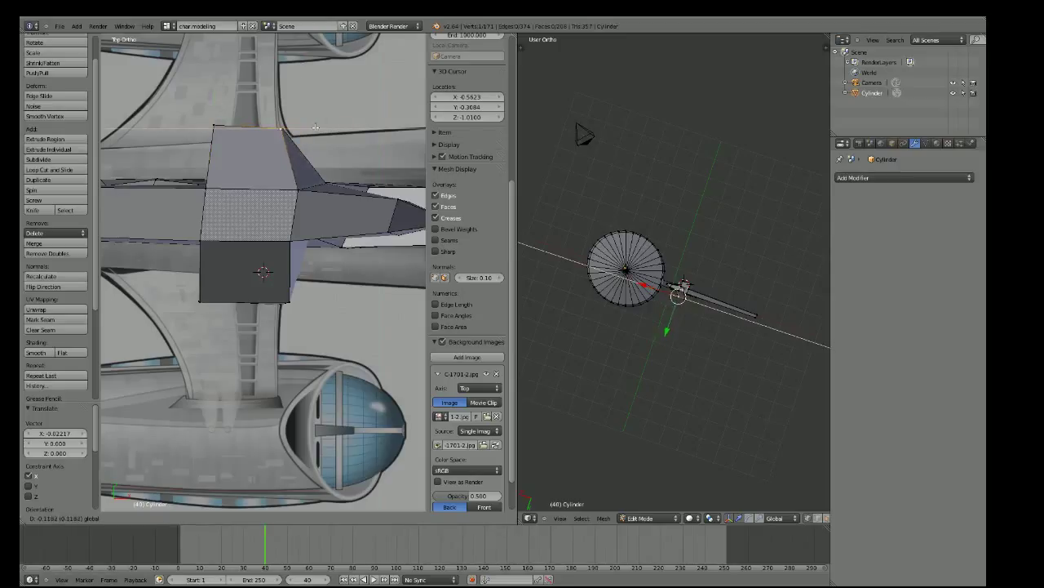
click(318, 127)
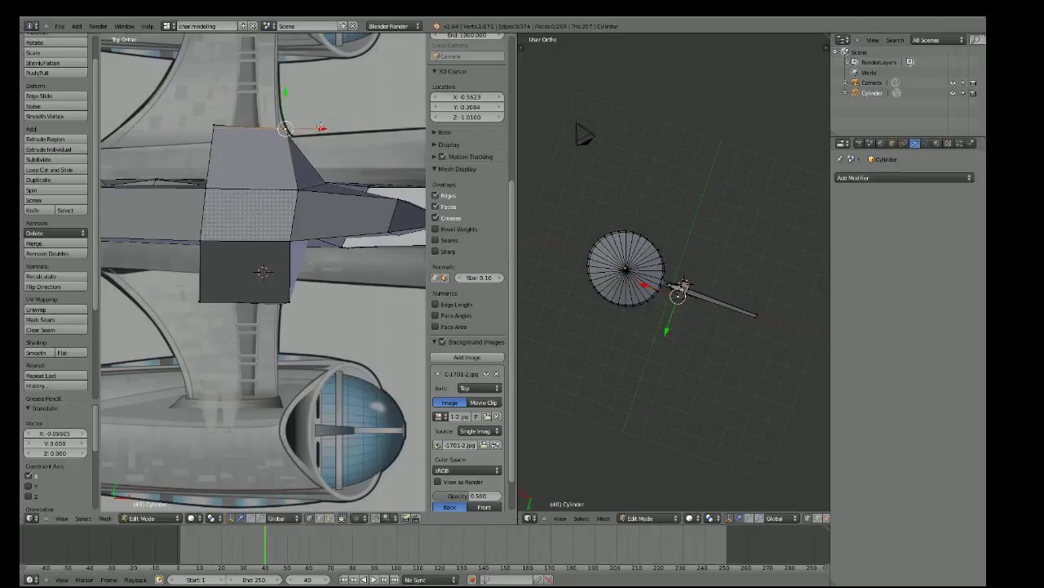
Move the top-left corner vertex along Y onto the reference edge, then nudge it slightly left
right_click(214, 129)
key(g)
key(y)
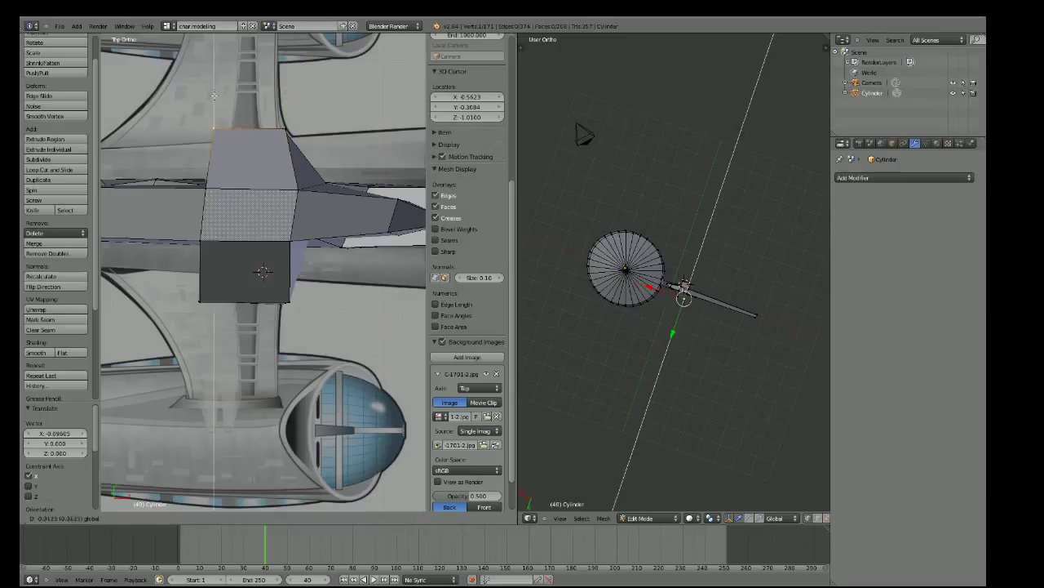
click(214, 100)
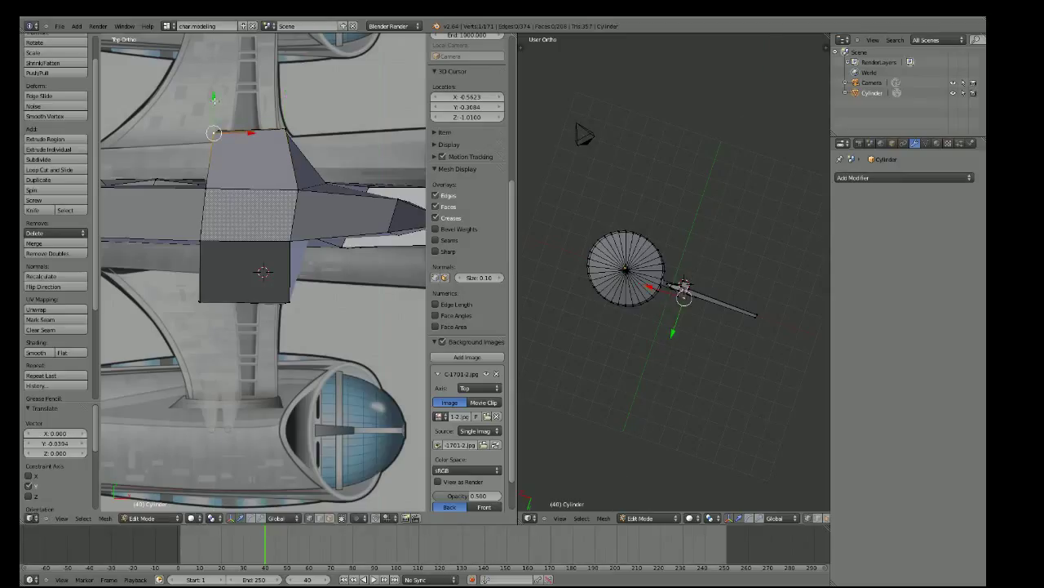
key(g)
key(y)
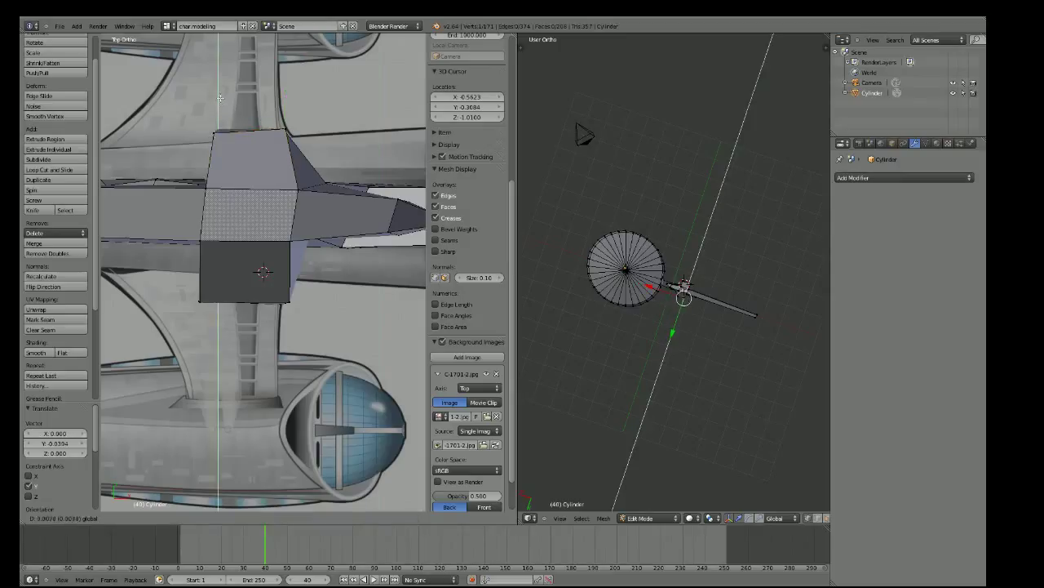
click(220, 99)
key(g)
key(x)
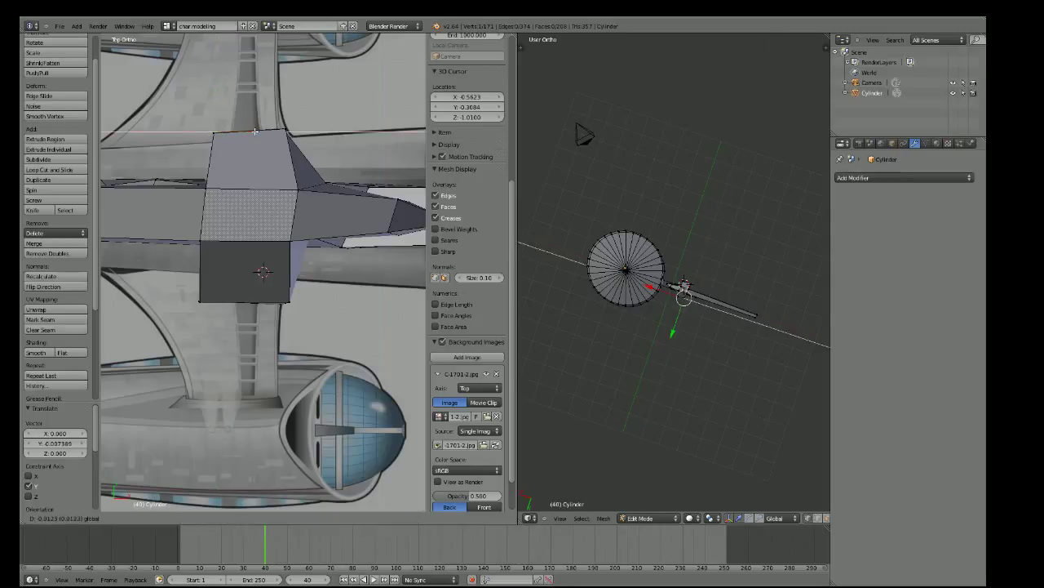
click(213, 99)
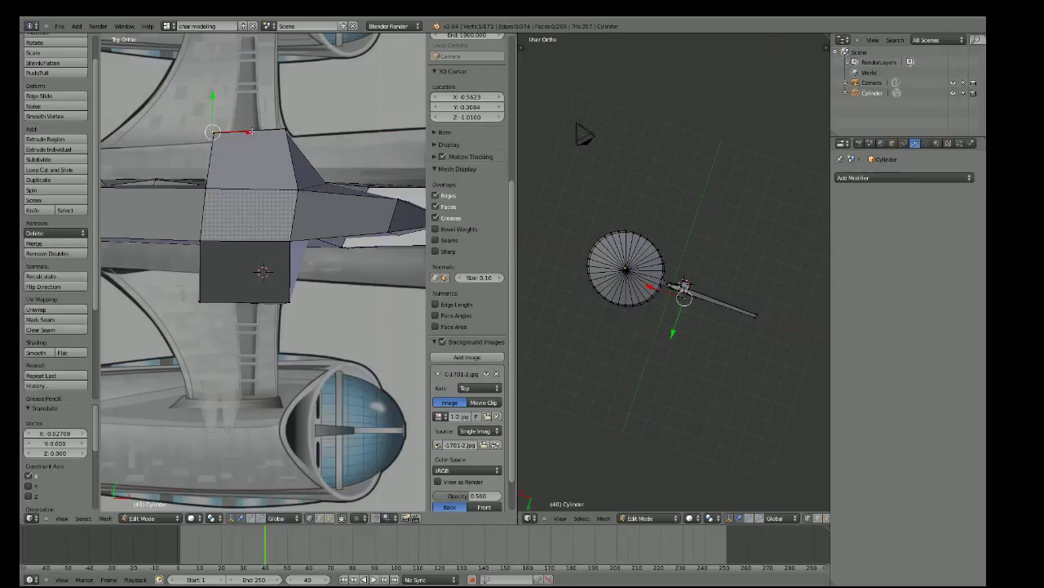
In wireframe view, slide the vertex on the block's right edge along X onto the reference outline
key(z)
scroll(245, 121, up, 2)
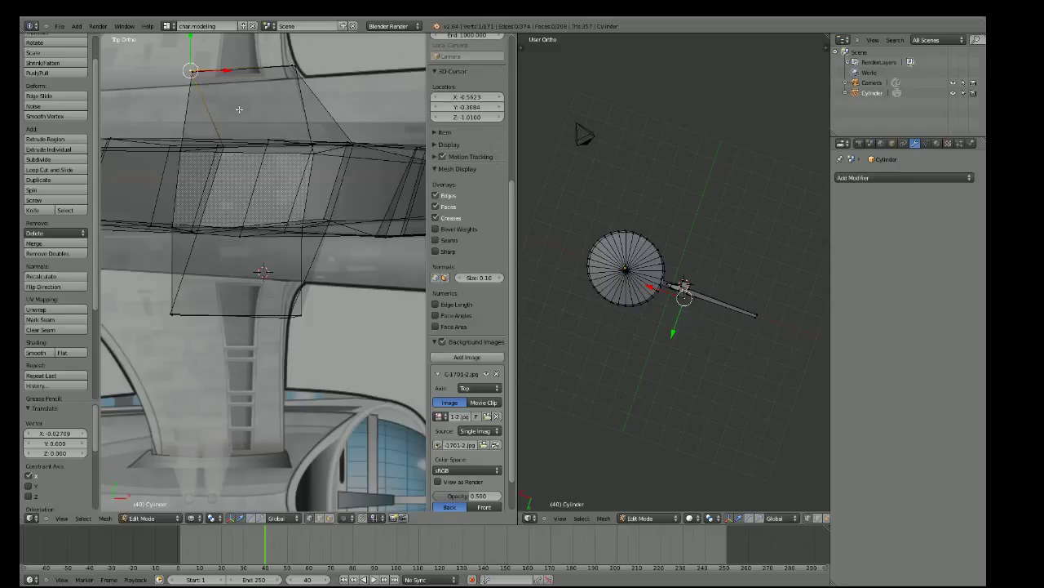
shift+middle_drag(239, 108, 330, 308)
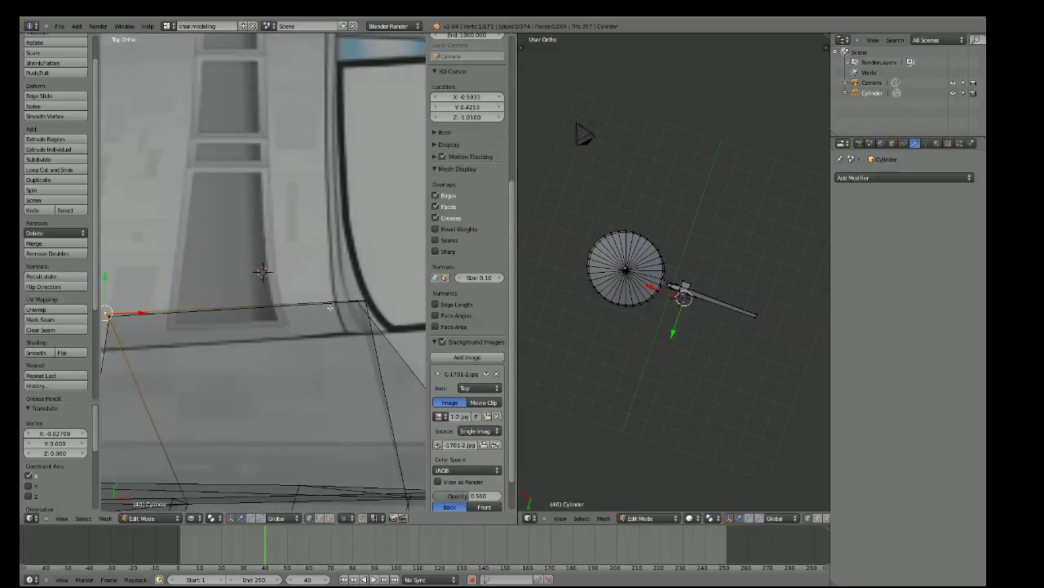
right_click(356, 301)
shift+middle_drag(356, 301, 236, 276)
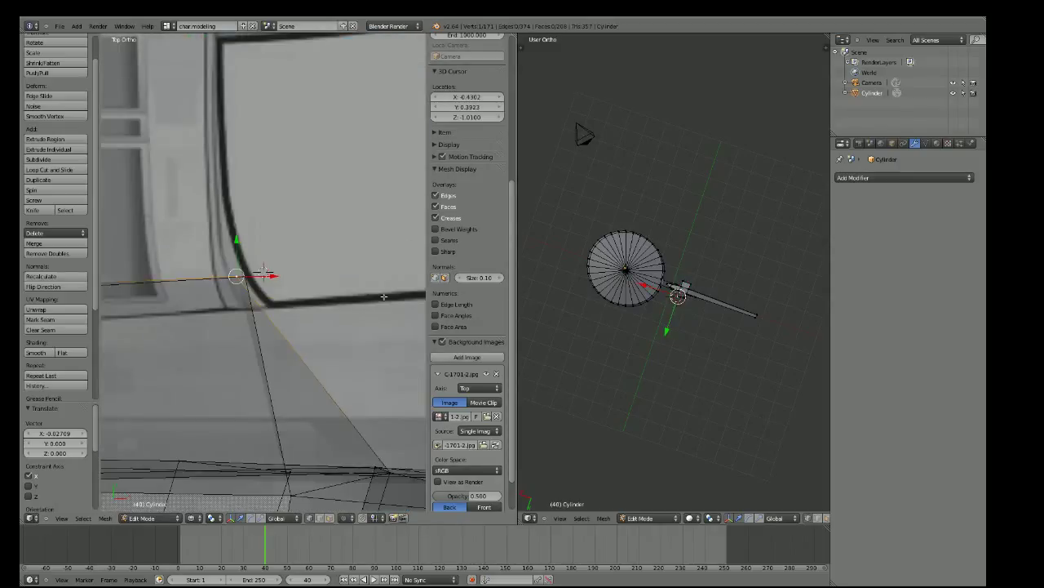
key(g)
key(x)
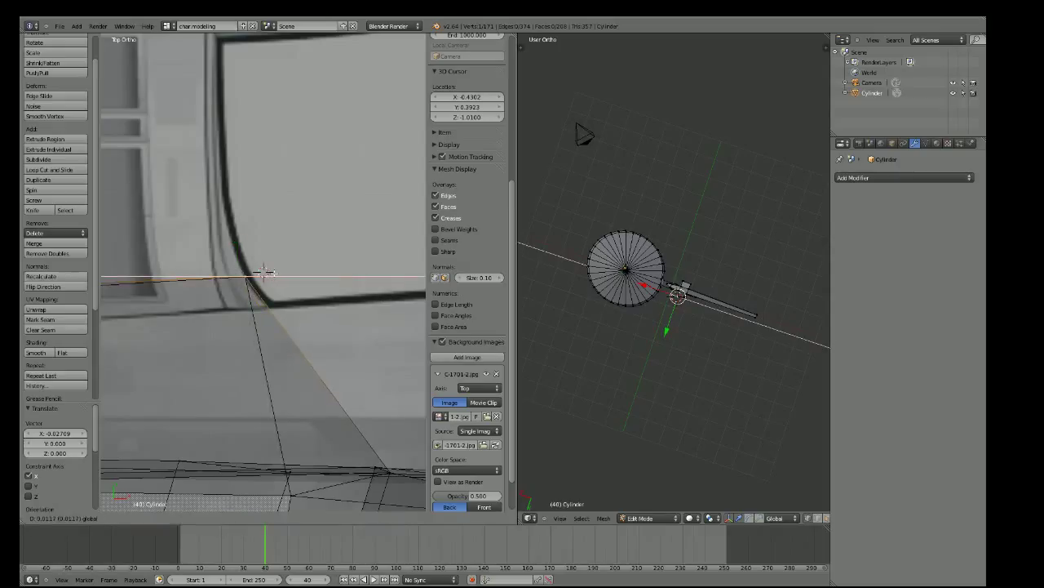
click(292, 304)
Adjust the block's left corner vertex along X and Y to match the outline
scroll(291, 305, down, 2)
scroll(291, 304, down, 1)
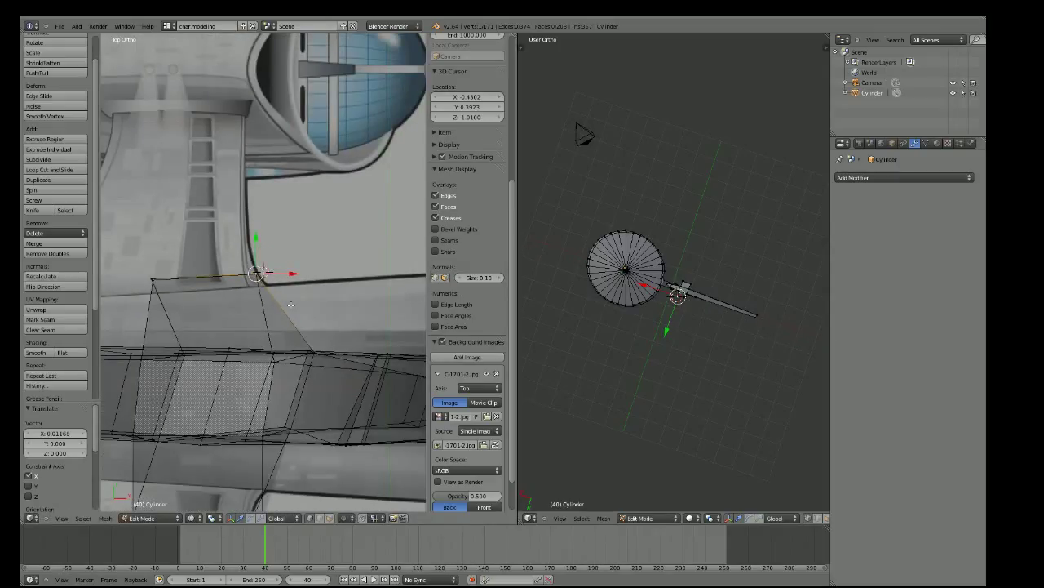
right_click(153, 280)
key(g)
key(x)
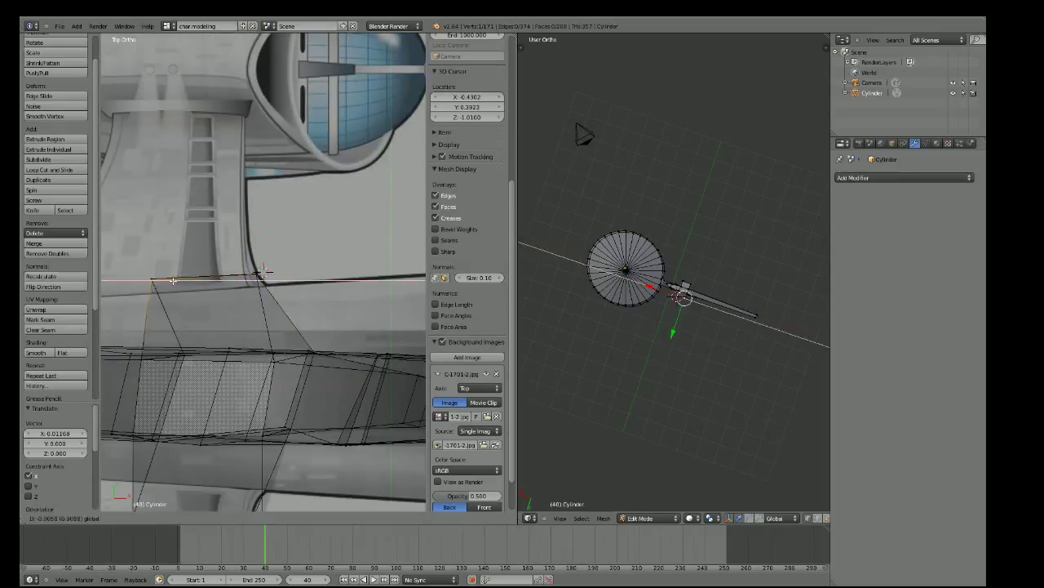
click(151, 279)
key(g)
key(y)
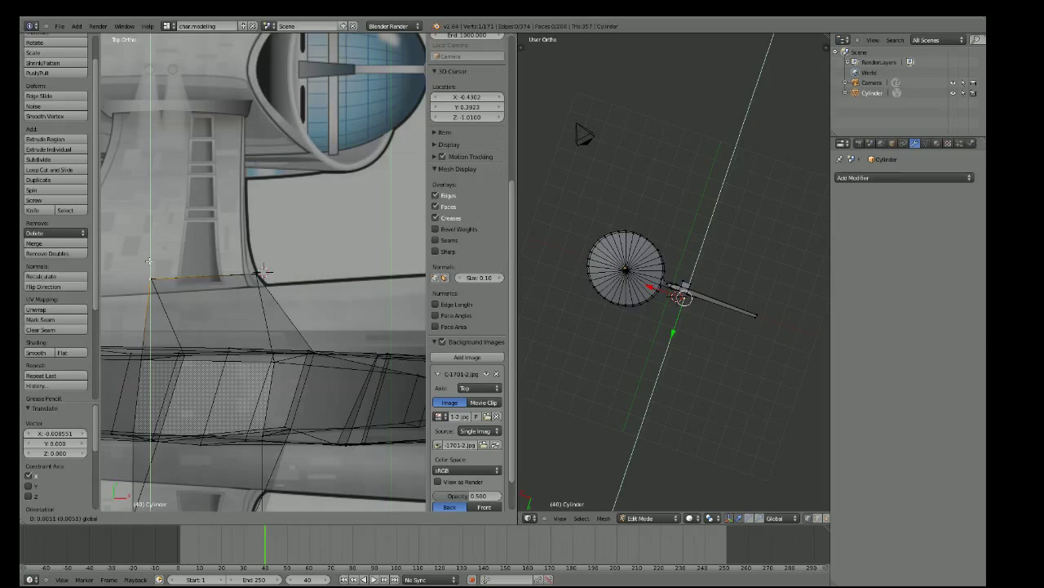
click(149, 261)
Move the lower corner vertex along X and Y onto the reference outline
click(235, 465)
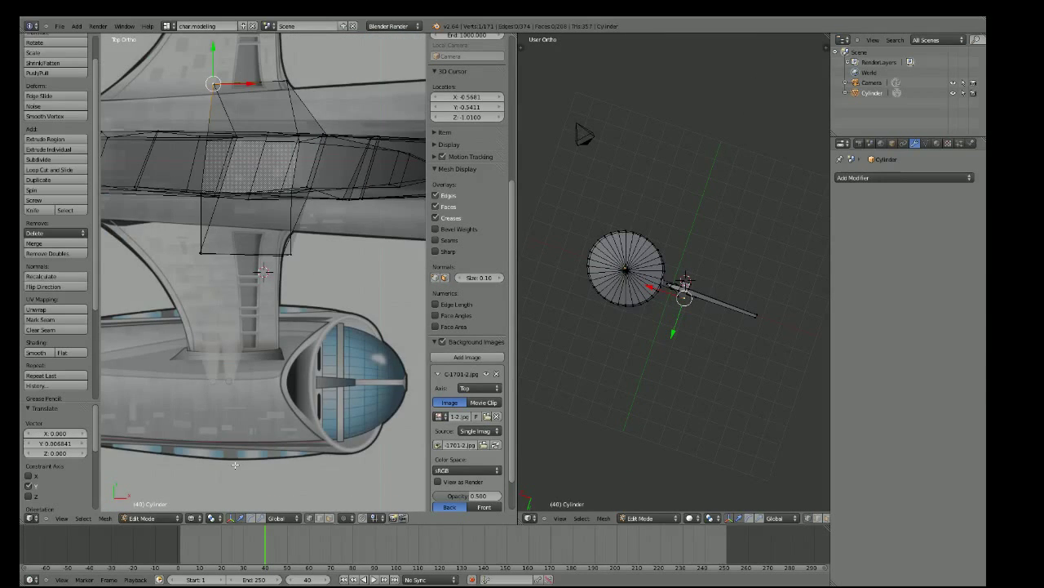
scroll(363, 186, up, 4)
scroll(363, 186, up, 2)
right_click(364, 187)
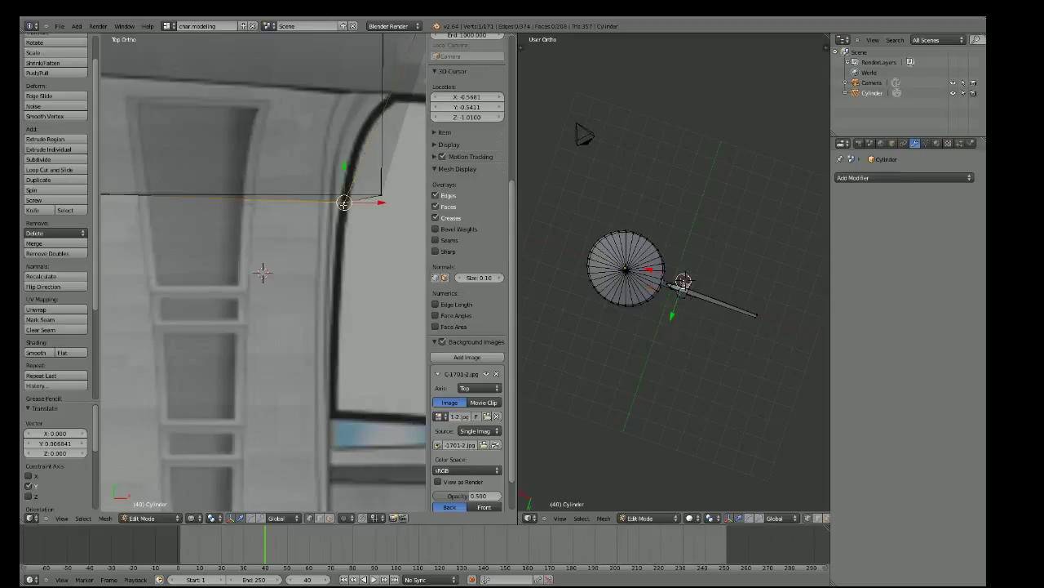
key(g)
key(x)
click(396, 199)
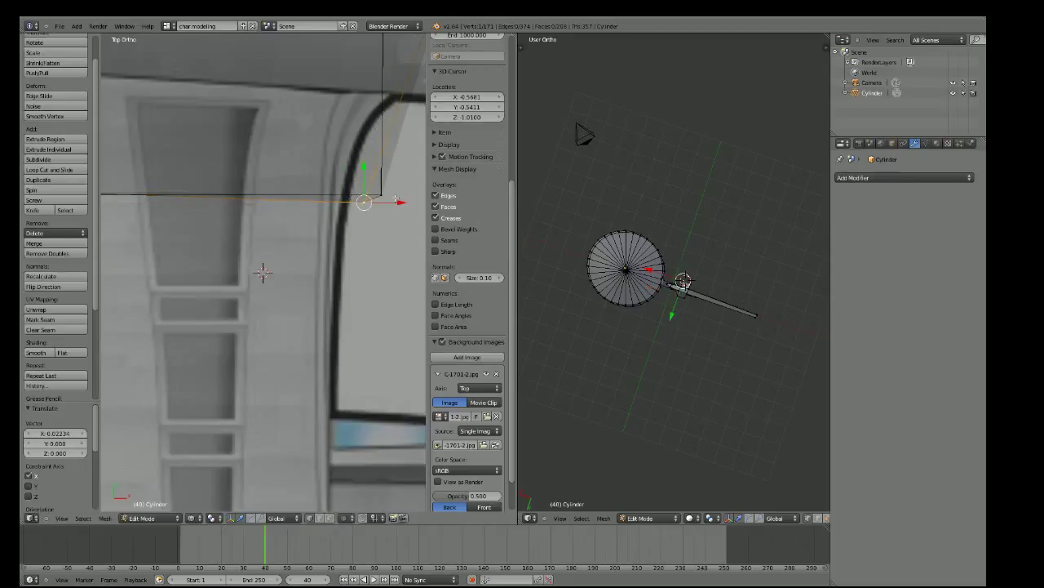
key(g)
key(y)
click(363, 167)
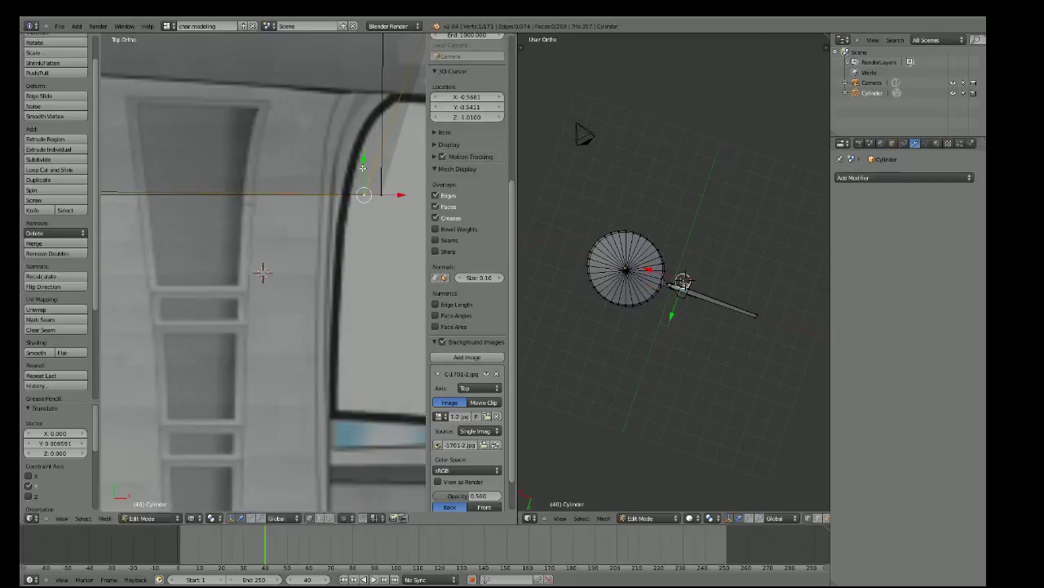
Fine-tune that lower vertex with further small X and Y moves to its final position
key(g)
key(x)
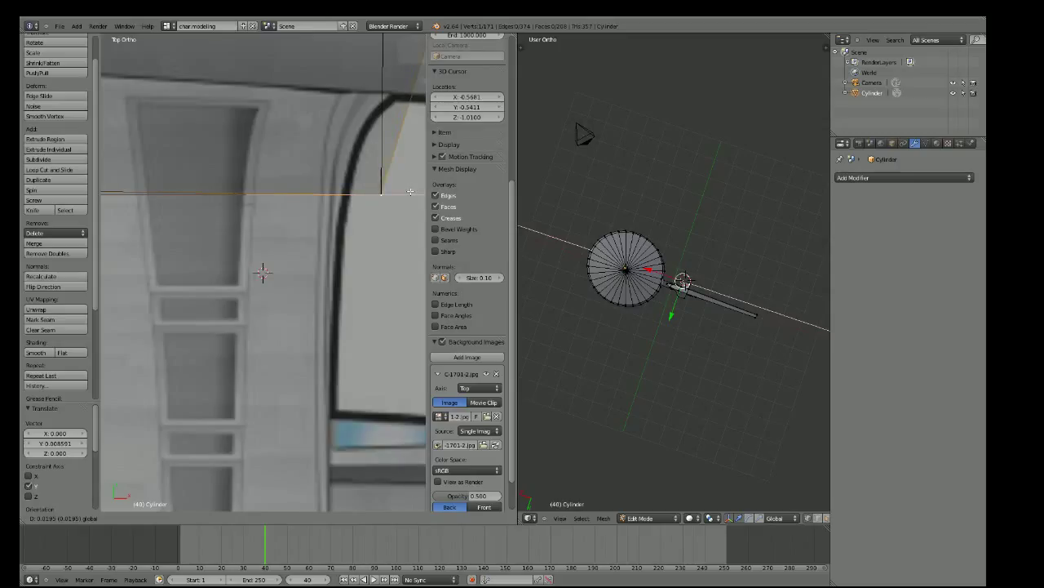
click(410, 191)
scroll(382, 211, down, 4)
key(g)
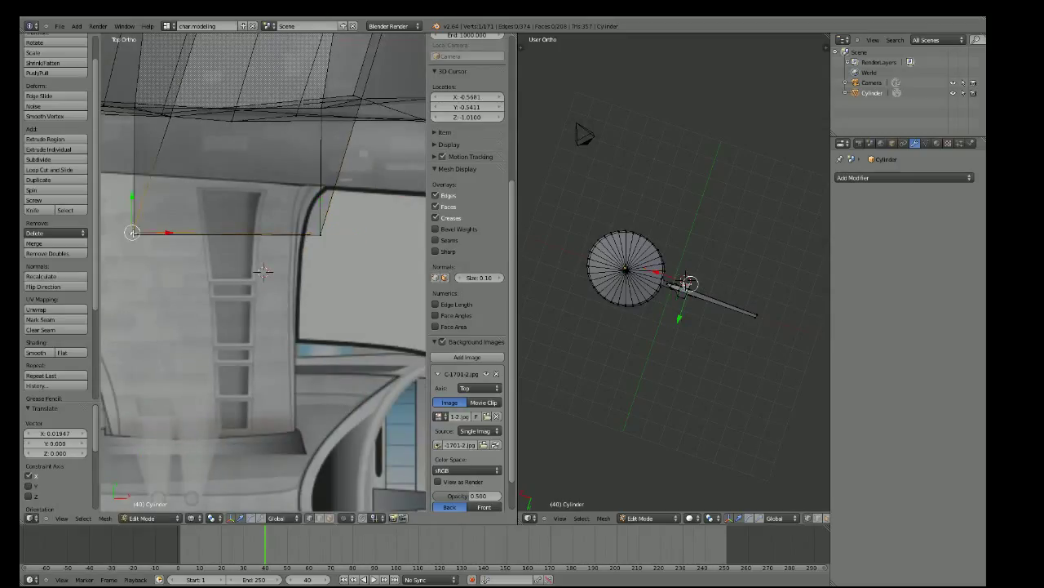
key(y)
key(Return)
key(g)
key(x)
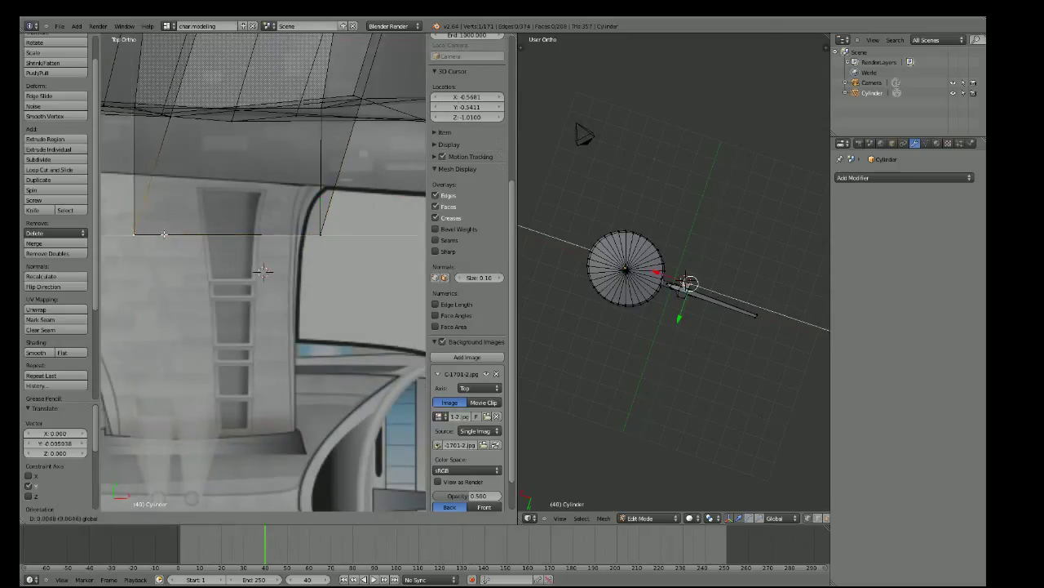
click(263, 271)
scroll(263, 272, down, 4)
Return to solid shading, orbit to an angled view of the ship, and select the neck block's side face
key(z)
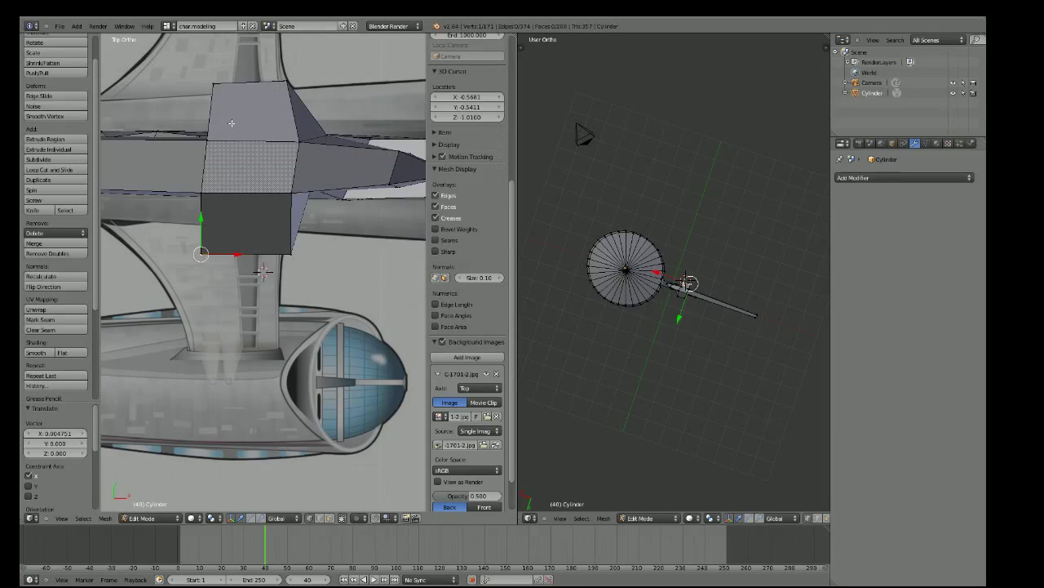
mouse_move(231, 124)
middle_down()
mouse_move(252, 250)
mouse_move(243, 221)
mouse_move(343, 215)
middle_up()
scroll(243, 219, up, 3)
scroll(277, 212, up, 3)
key(KP_7)
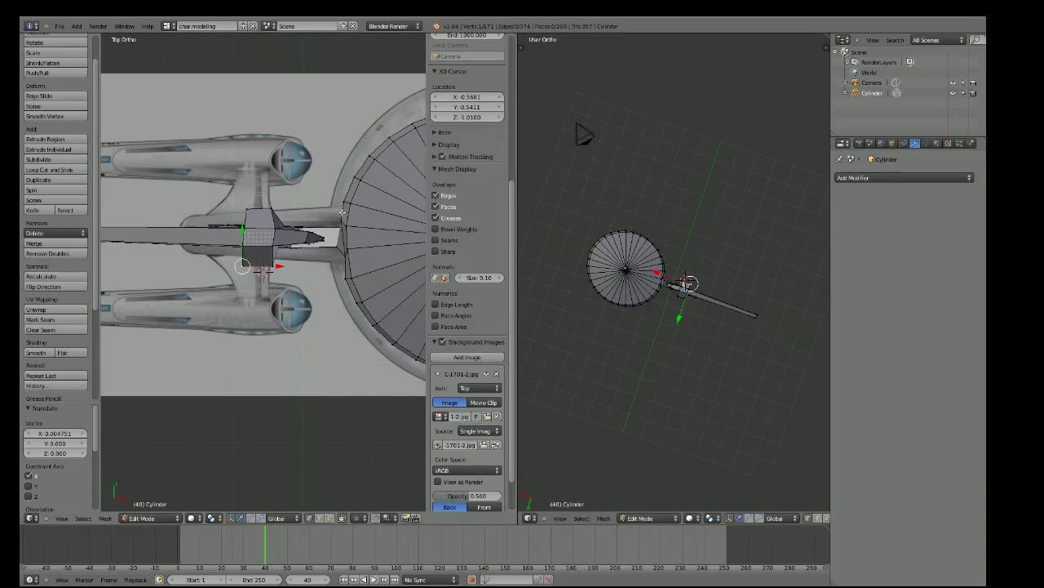
scroll(343, 213, up, 3)
mouse_move(343, 213)
middle_down()
mouse_move(289, 87)
mouse_move(292, 128)
mouse_move(293, 114)
middle_up()
right_click(261, 270)
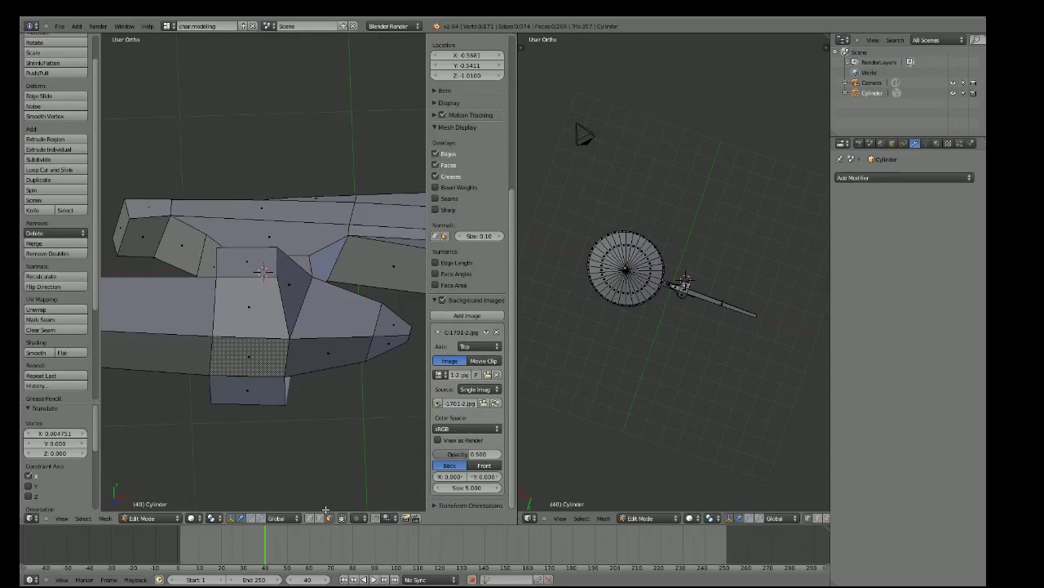
mouse_move(265, 272)
middle_down()
mouse_move(339, 362)
mouse_move(336, 306)
mouse_move(269, 161)
mouse_move(187, 68)
mouse_move(226, 109)
middle_up()
right_click(270, 161)
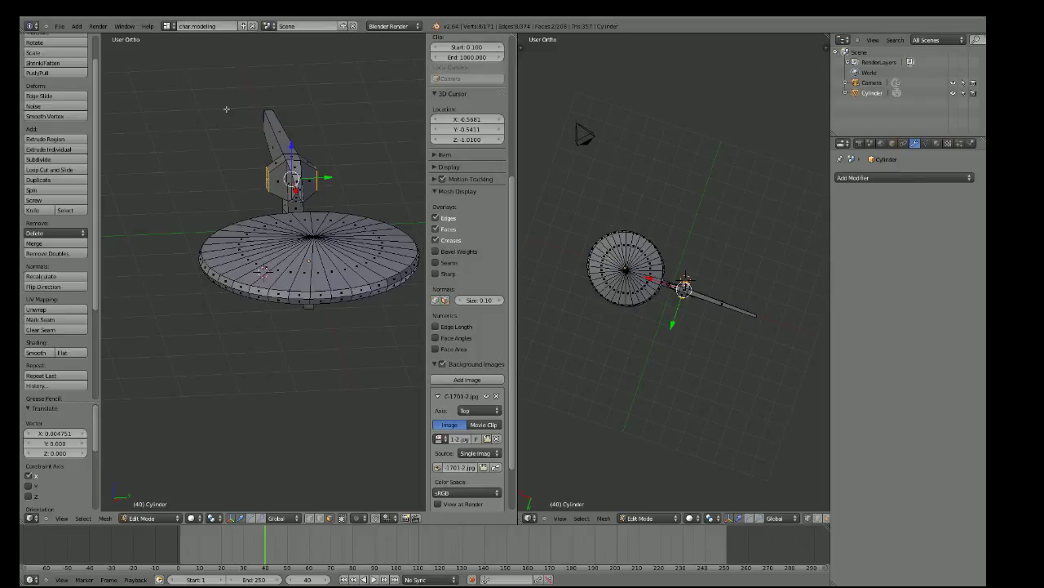
Extrude the neck block's side face outward along Y by about 0.294
key(ctrl+r)
click(349, 192)
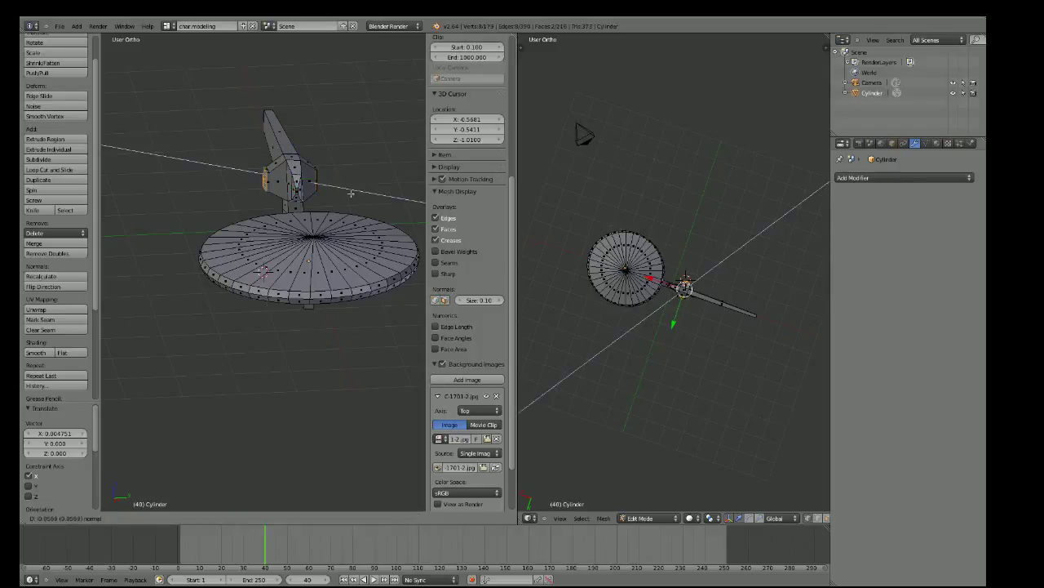
key(y)
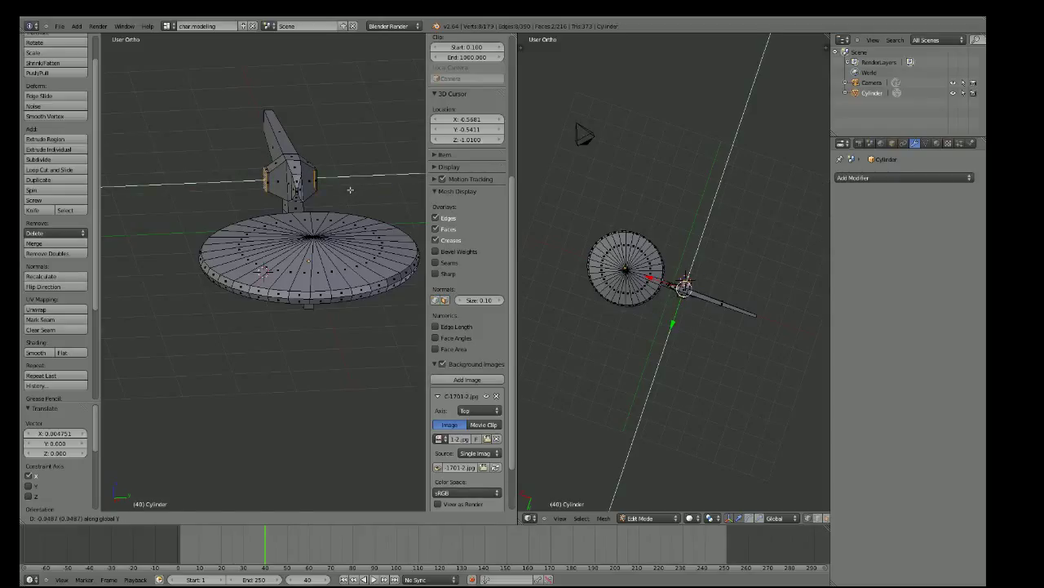
click(350, 190)
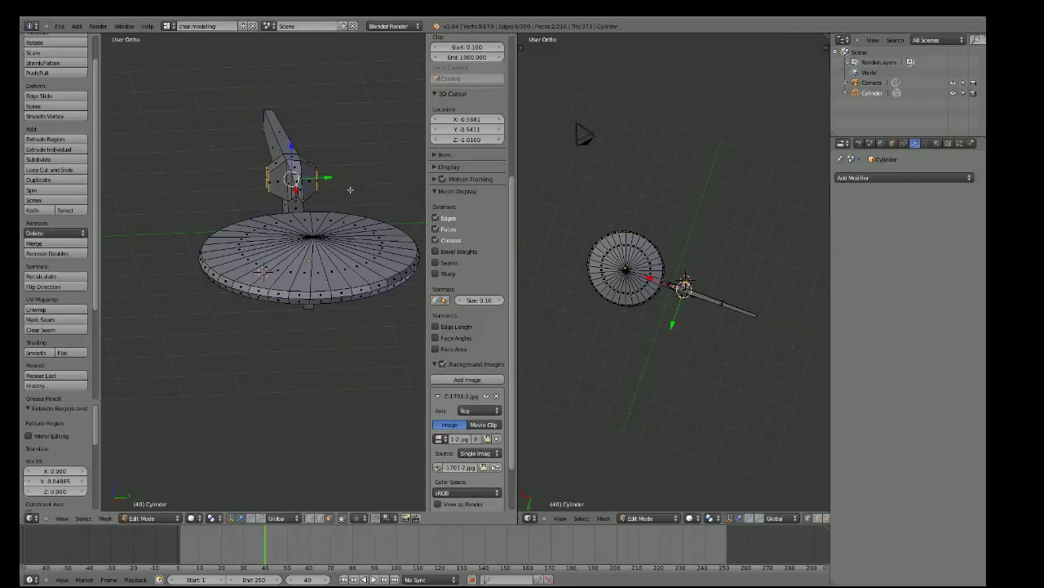
key(ctrl+z)
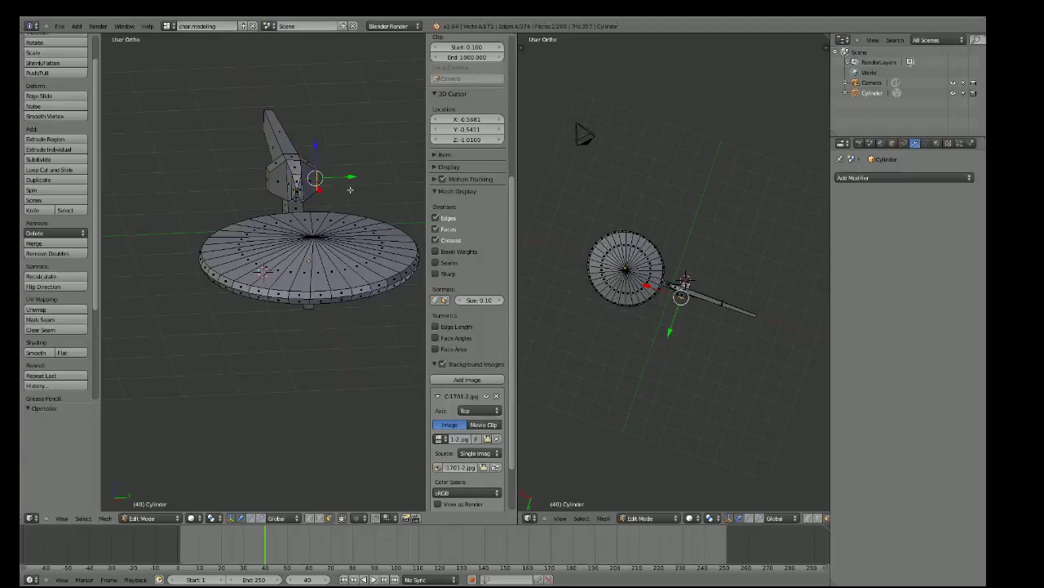
key(e)
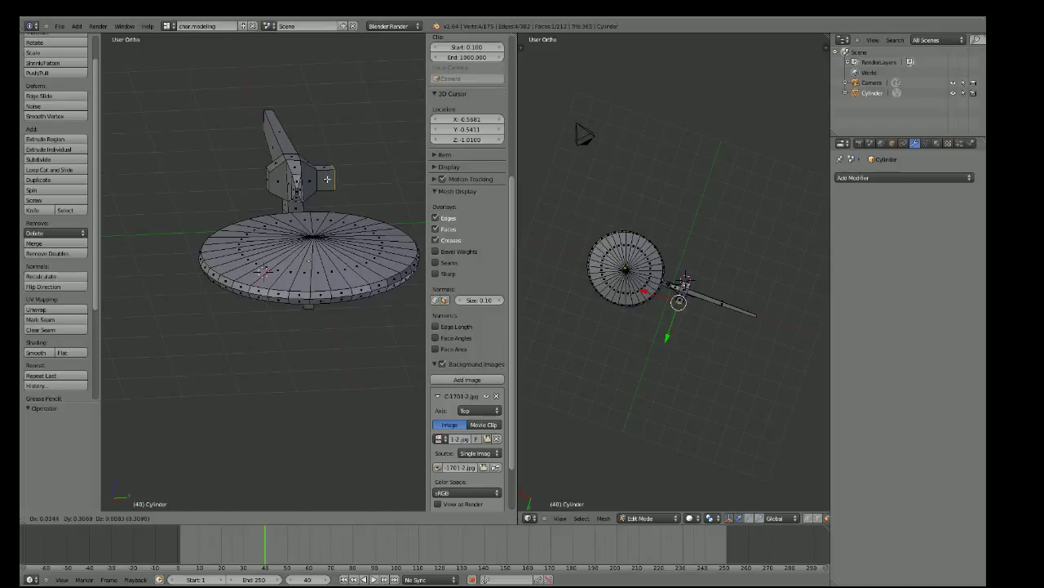
click(328, 179)
key(ctrl+z)
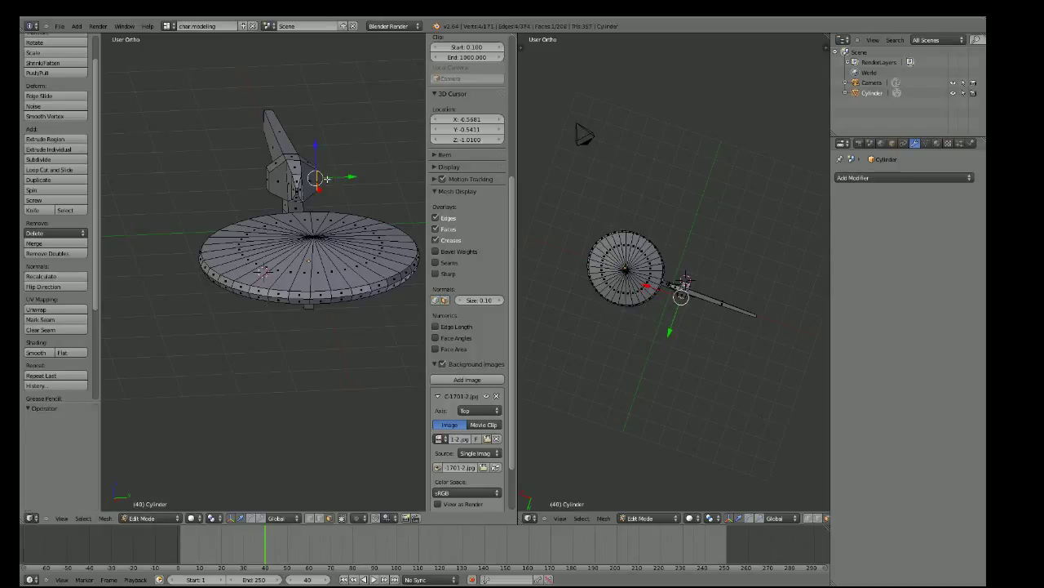
key(e)
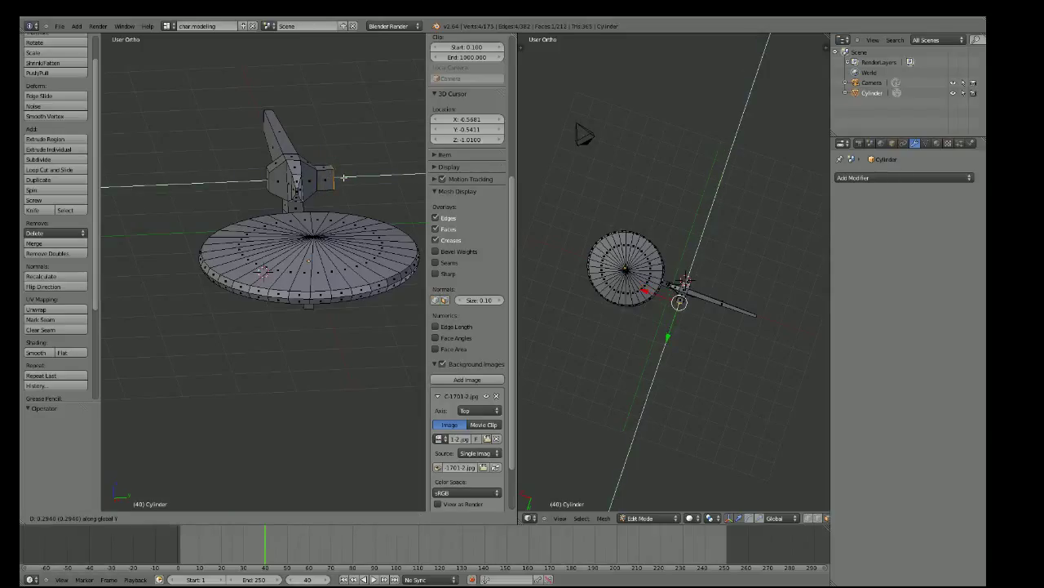
click(344, 177)
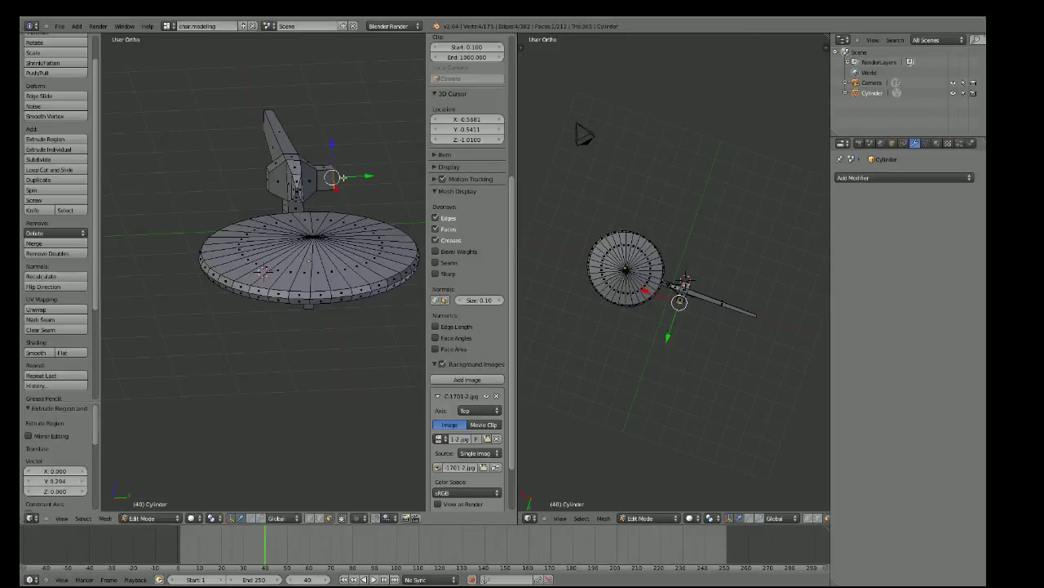
Extrude the block's opposite left face outward along Y by about −0.274
right_click(270, 178)
right_click(268, 178)
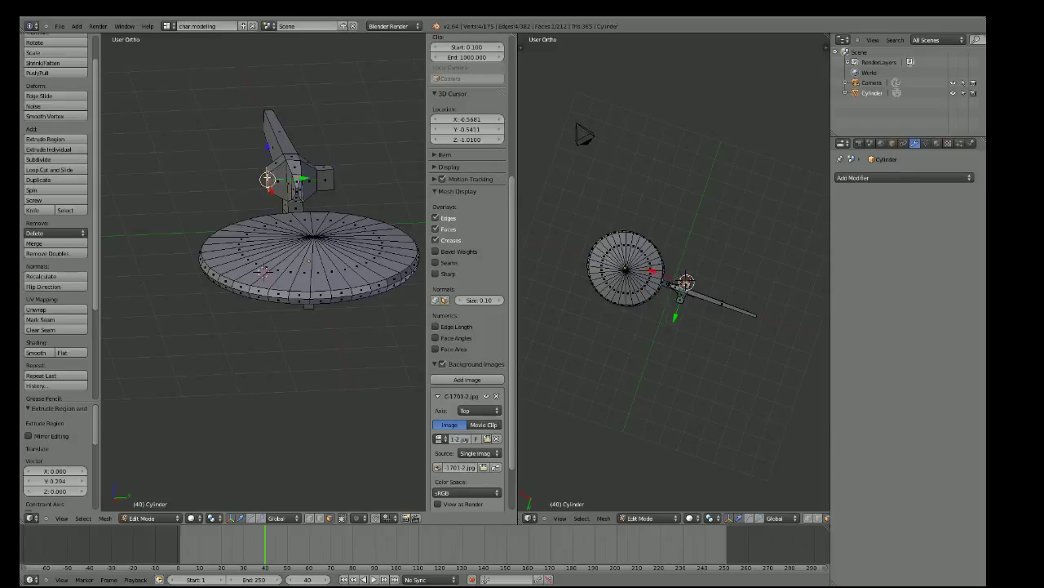
key(e)
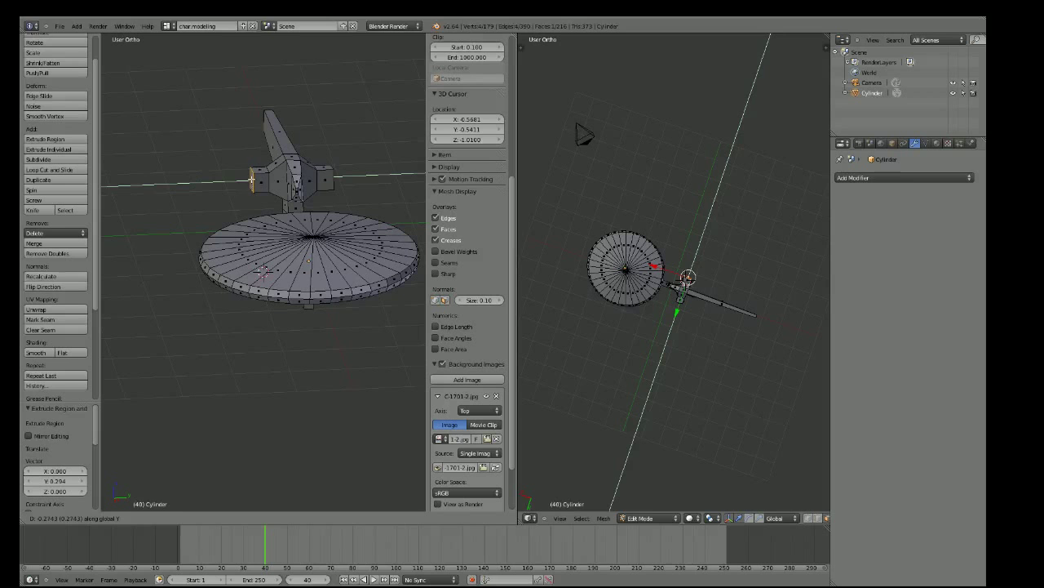
click(253, 181)
mouse_move(253, 181)
middle_down()
mouse_move(356, 190)
mouse_move(425, 151)
mouse_move(431, 161)
middle_up()
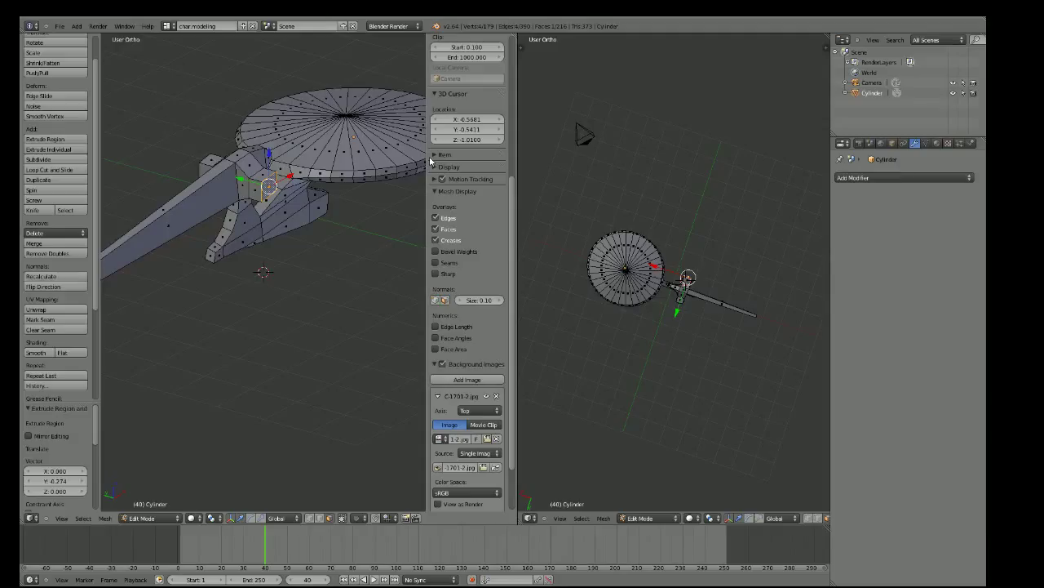
middle_drag(431, 161, 326, 253)
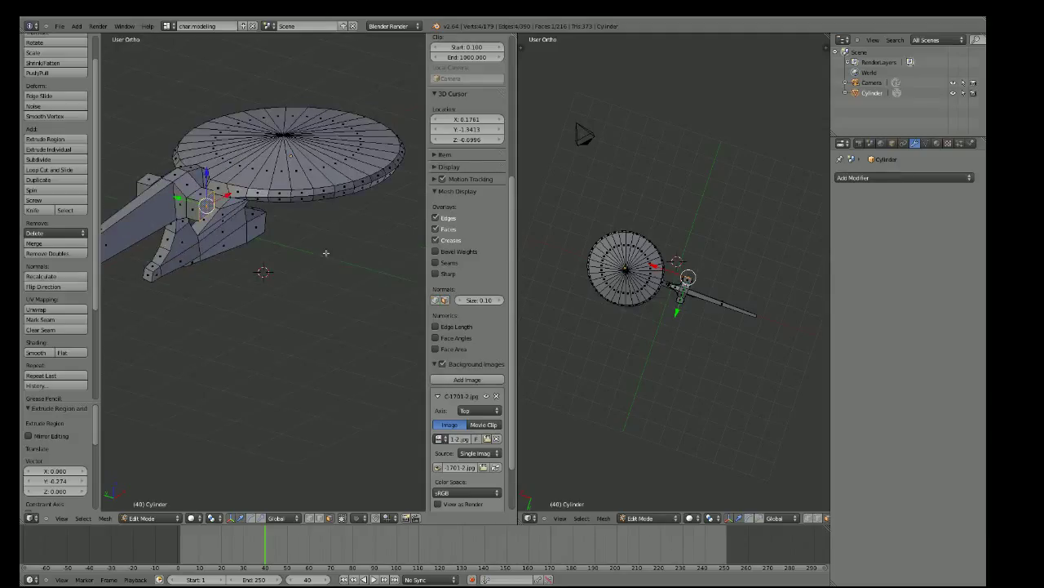
key(KP_7)
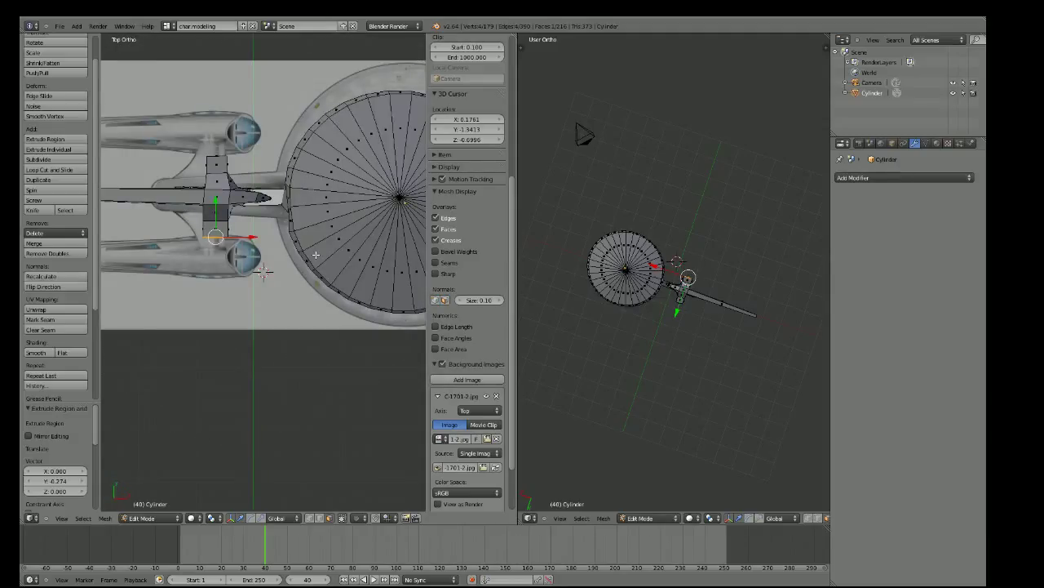
scroll(207, 96, up, 1)
click(207, 96)
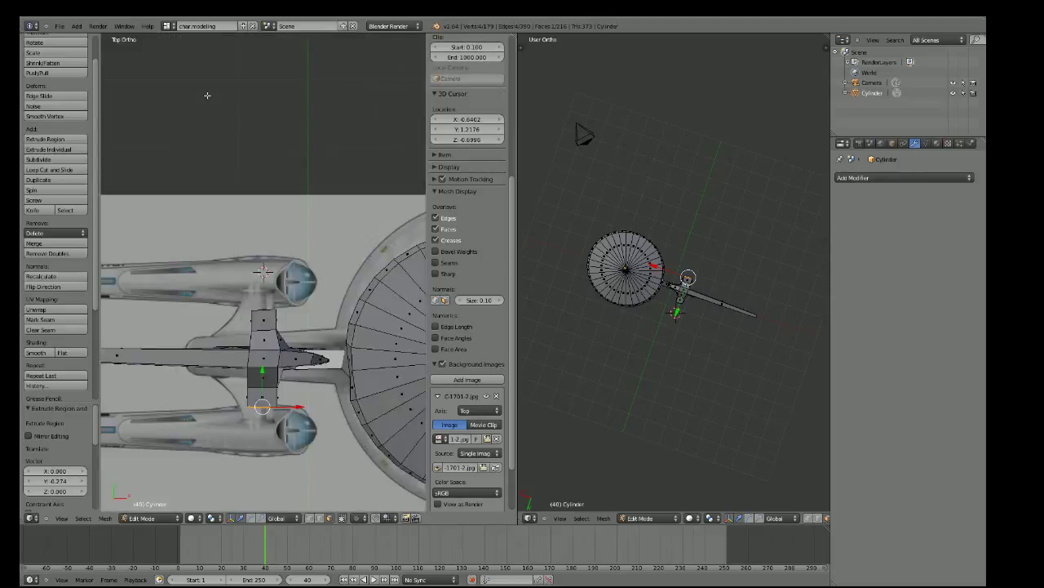
scroll(286, 288, up, 6)
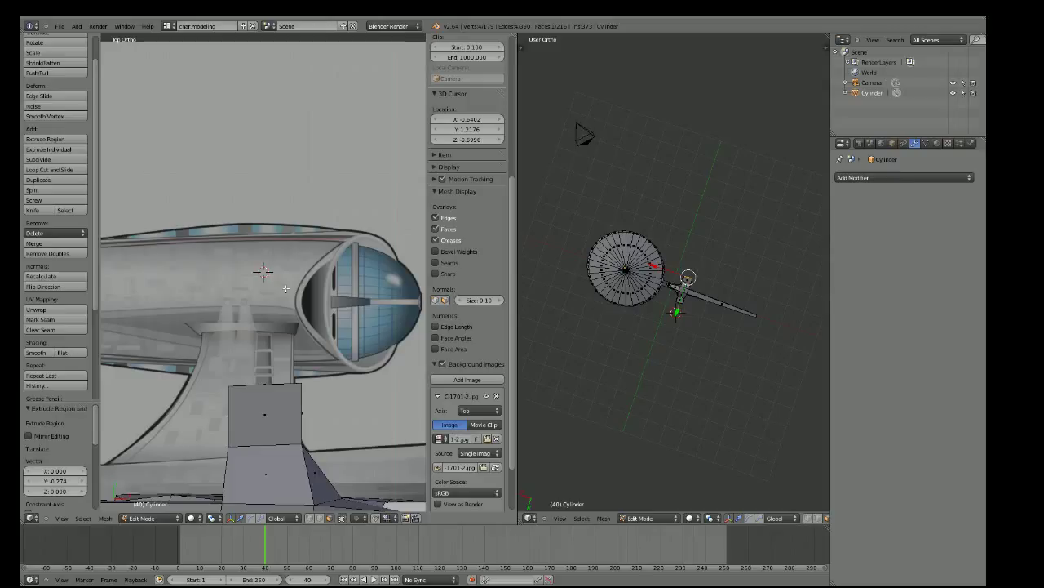
scroll(285, 288, down, 3)
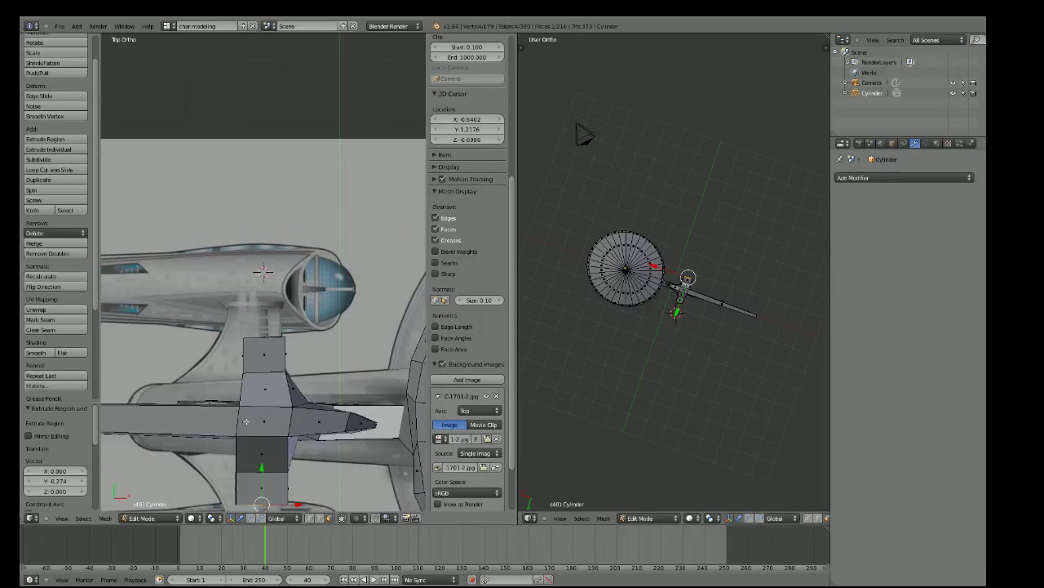
scroll(261, 367, down, 1)
middle_drag(252, 423, 277, 337)
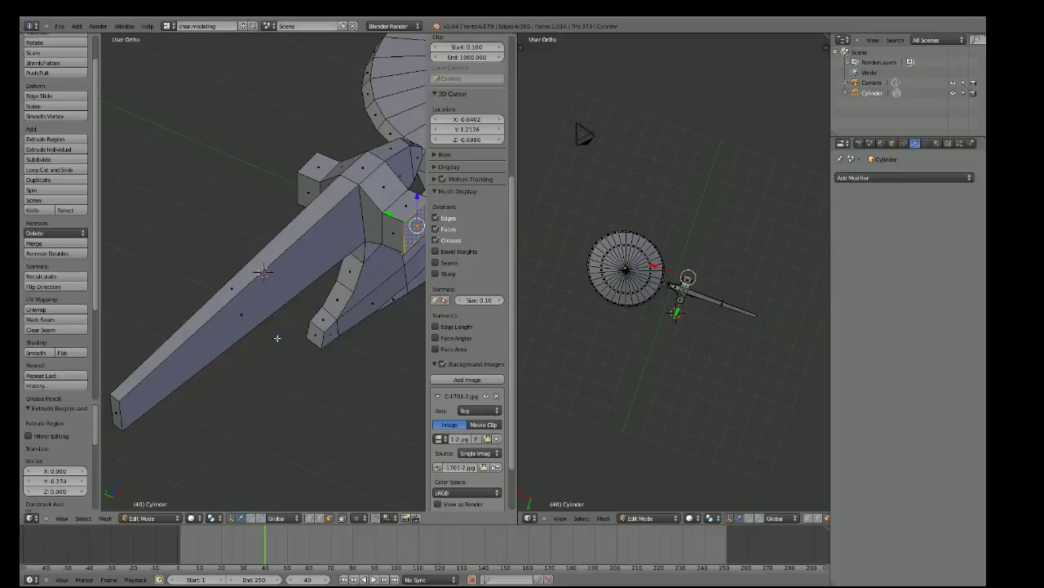
Extrude the face beside the bar along X to about −0.554
shift+right_click(372, 222)
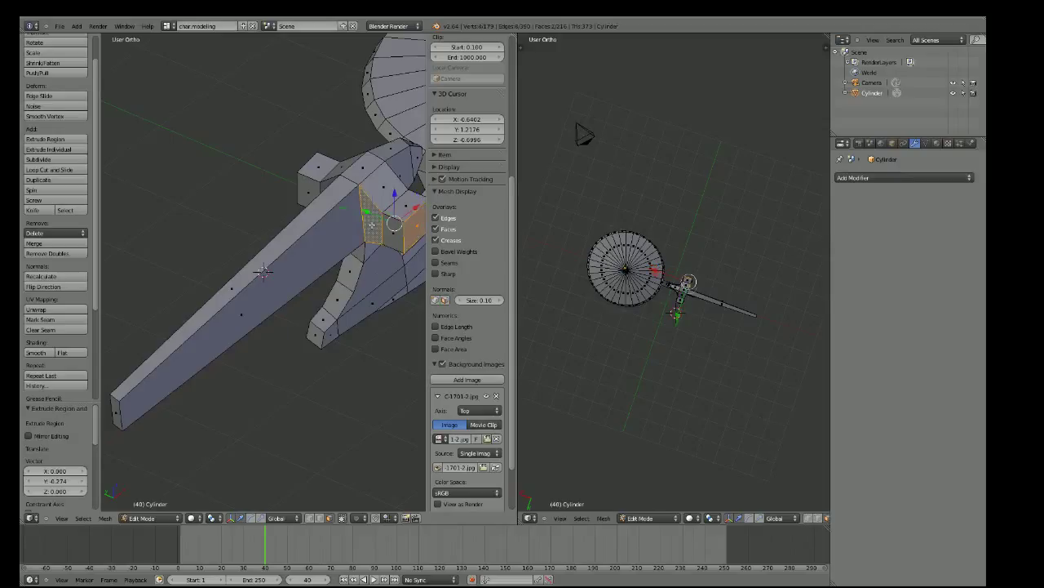
right_click(392, 235)
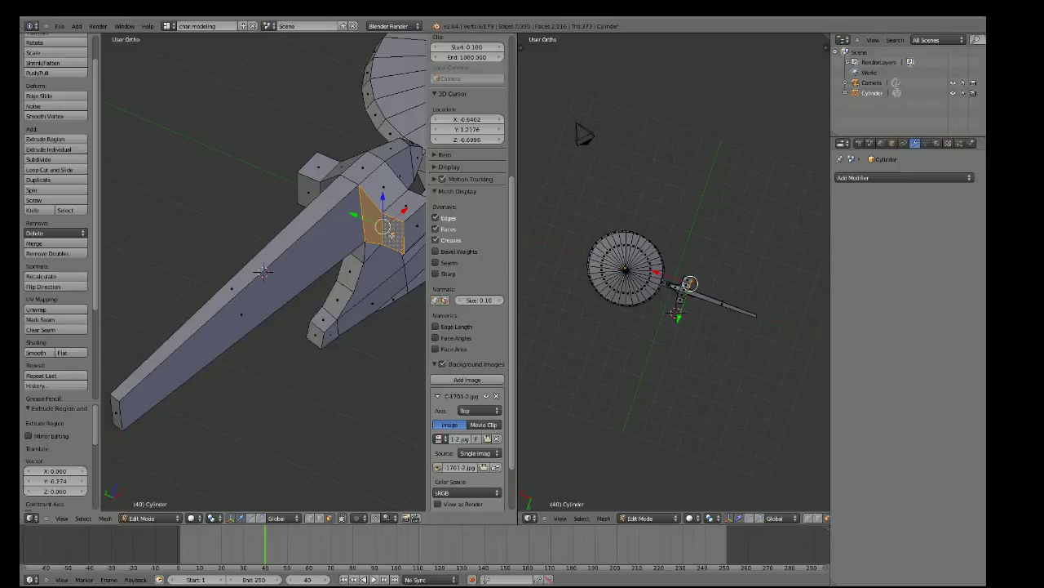
key(e)
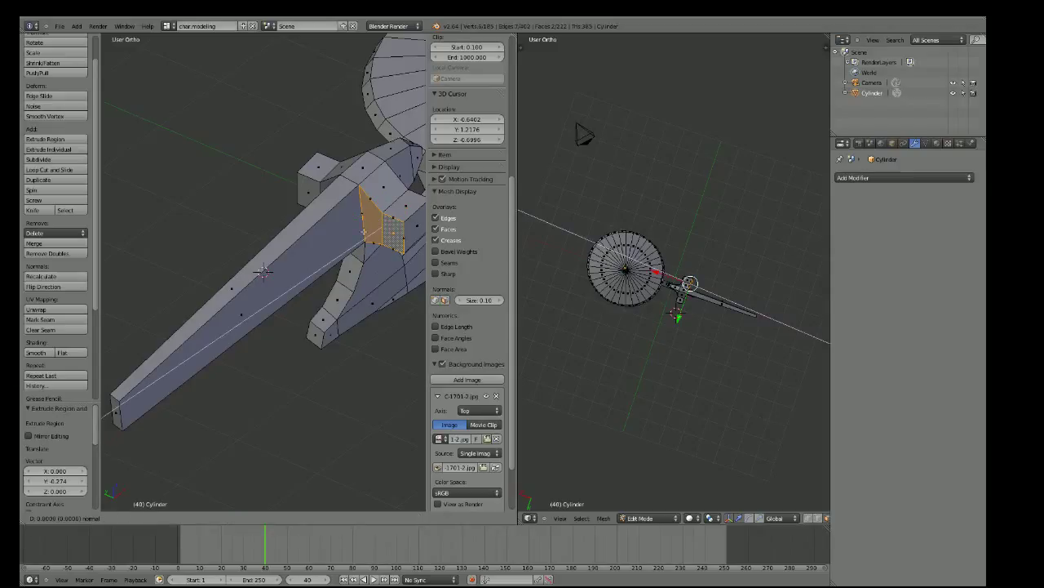
key(x)
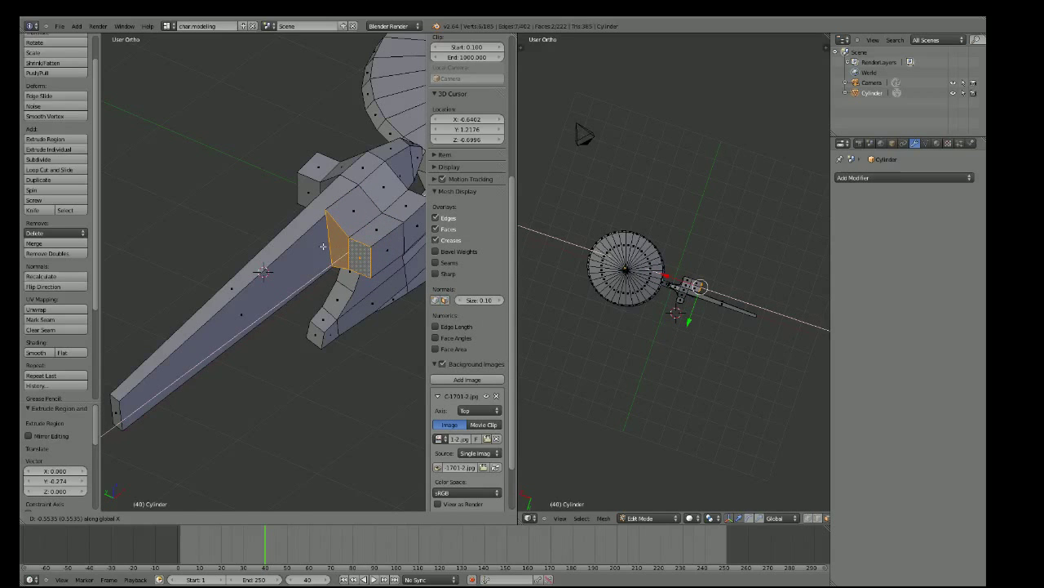
click(323, 246)
mouse_move(324, 246)
middle_down()
mouse_move(367, 219)
mouse_move(351, 219)
middle_up()
scroll(368, 219, up, 3)
scroll(351, 219, down, 3)
scroll(337, 216, up, 3)
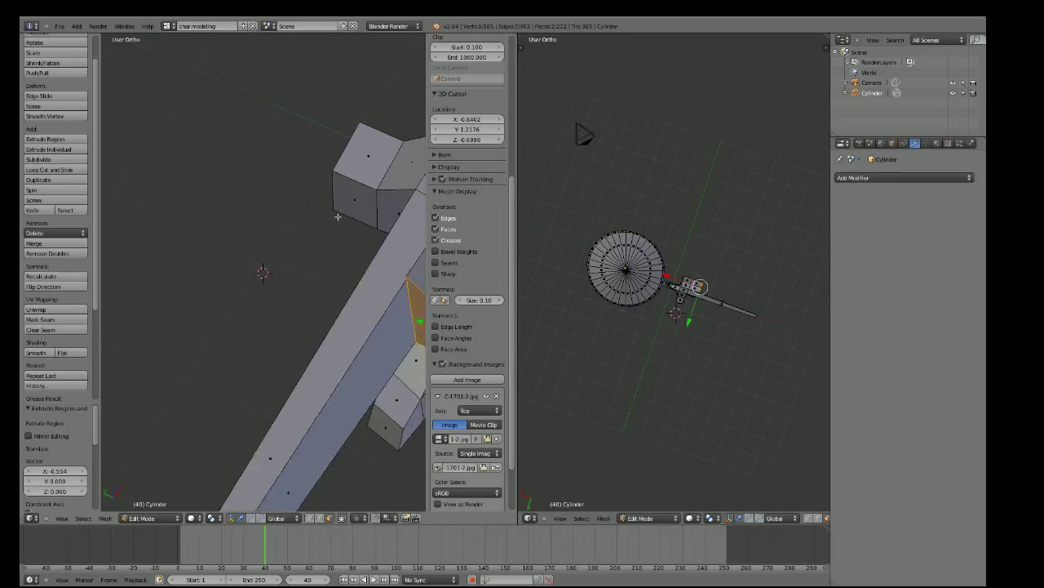
right_click(398, 190)
middle_drag(398, 189, 379, 218)
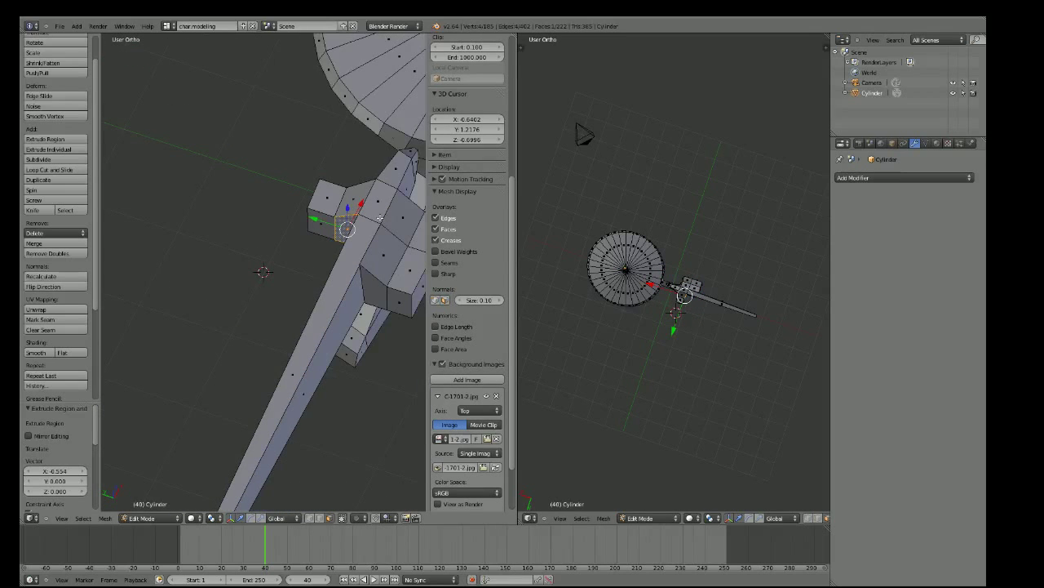
Extrude the small left face further along X by about −0.614, then select the bar's long edge
shift+right_click(314, 220)
key(e)
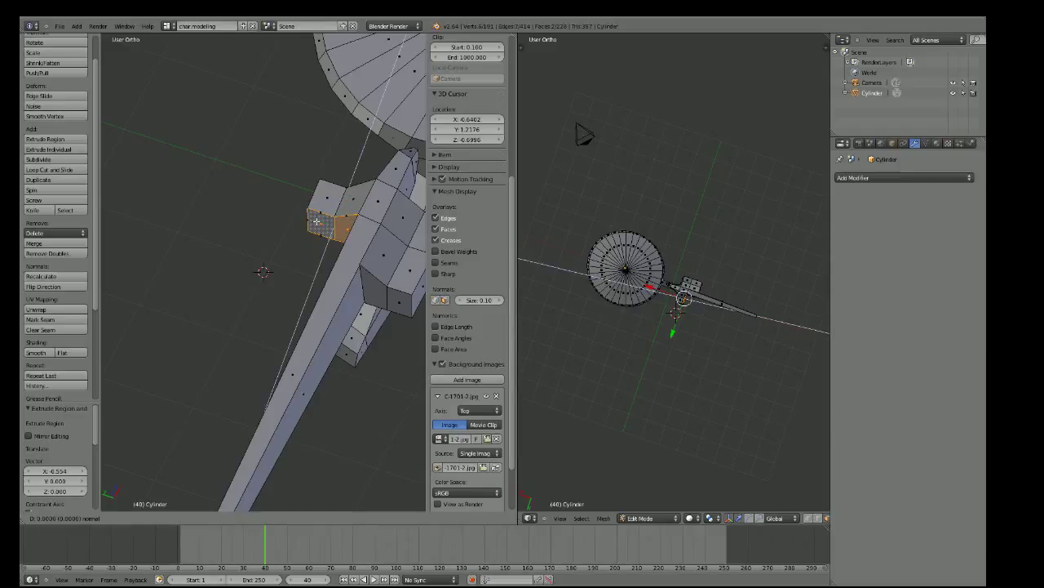
key(y)
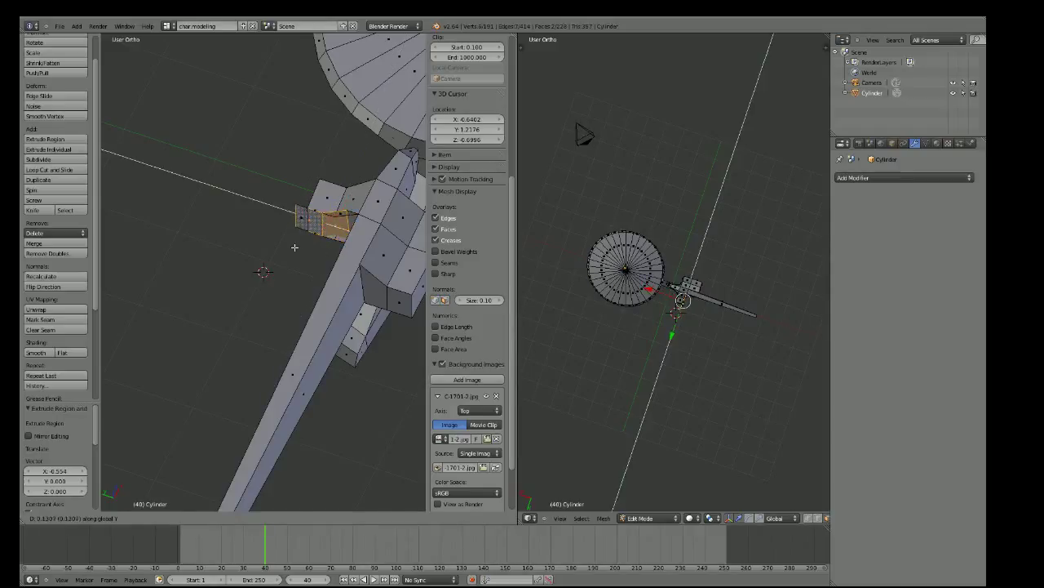
click(295, 246)
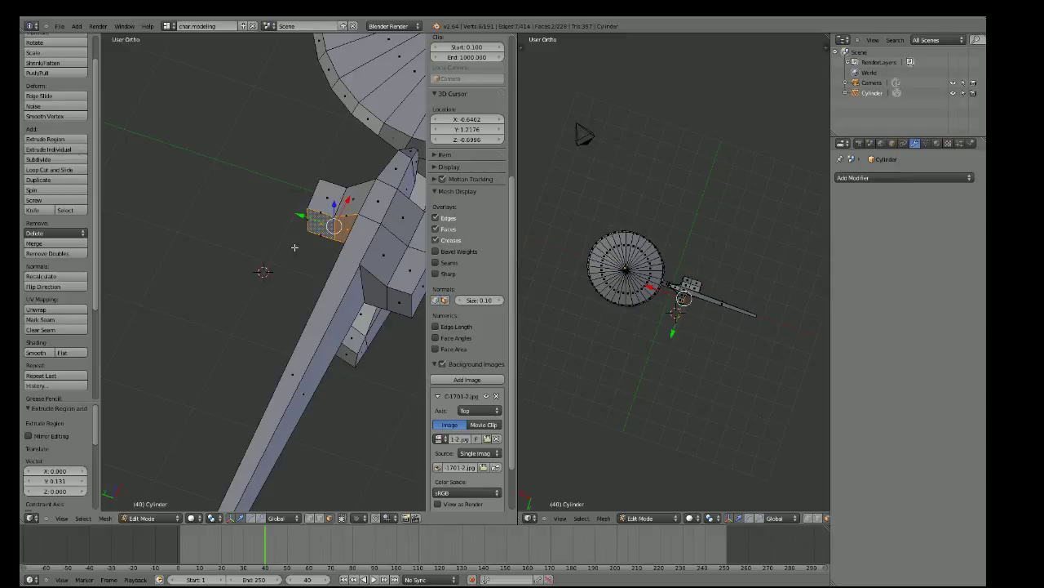
key(ctrl+z)
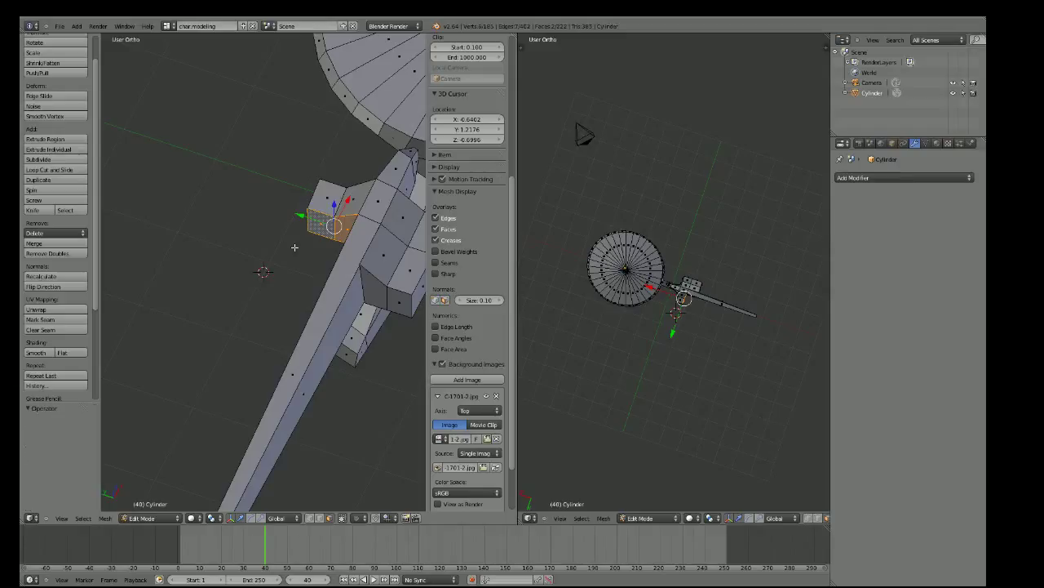
key(e)
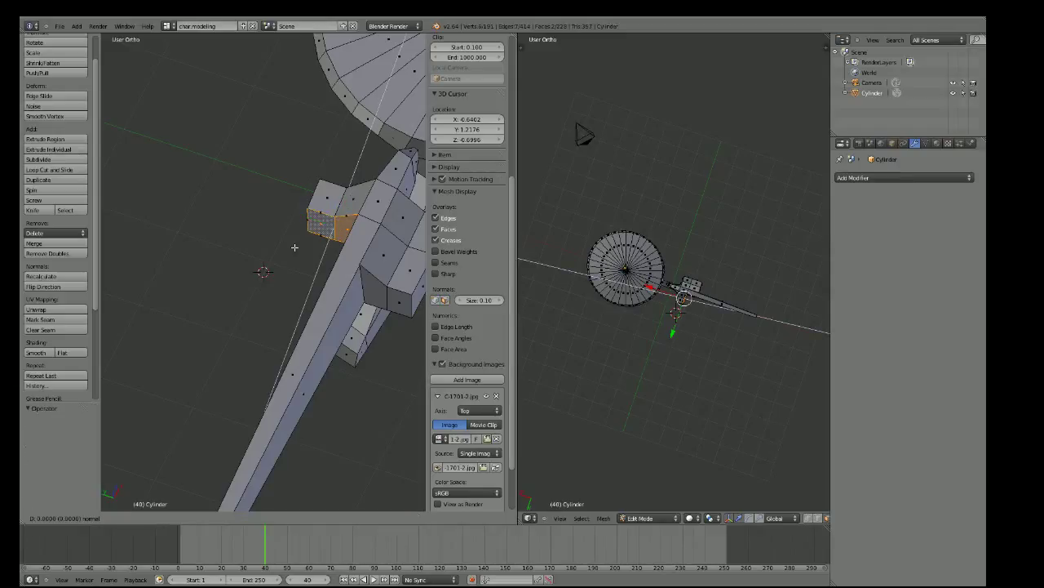
key(x)
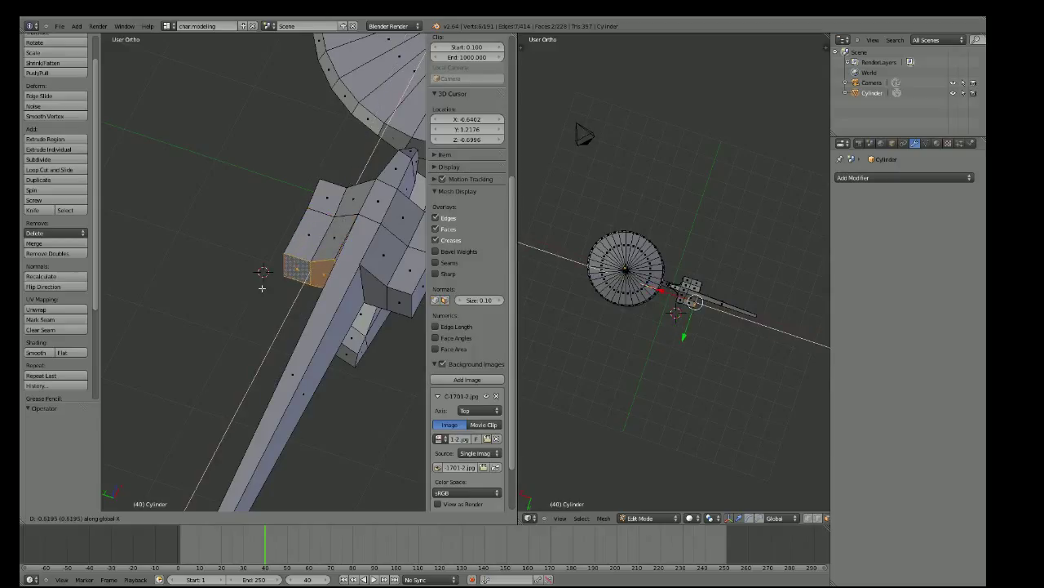
click(263, 287)
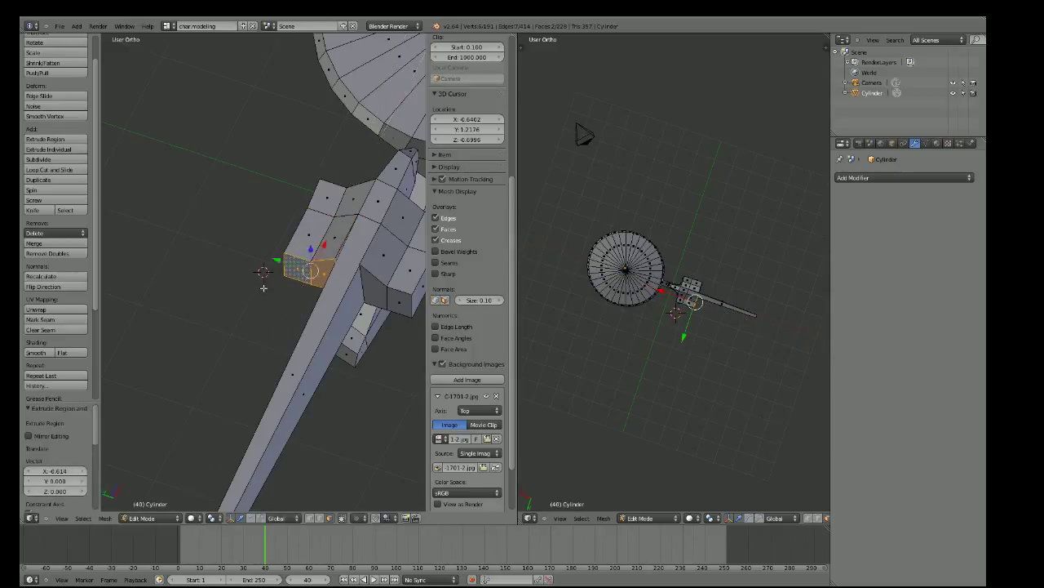
mouse_move(263, 287)
middle_down()
mouse_move(332, 281)
mouse_move(316, 209)
mouse_move(335, 238)
middle_up()
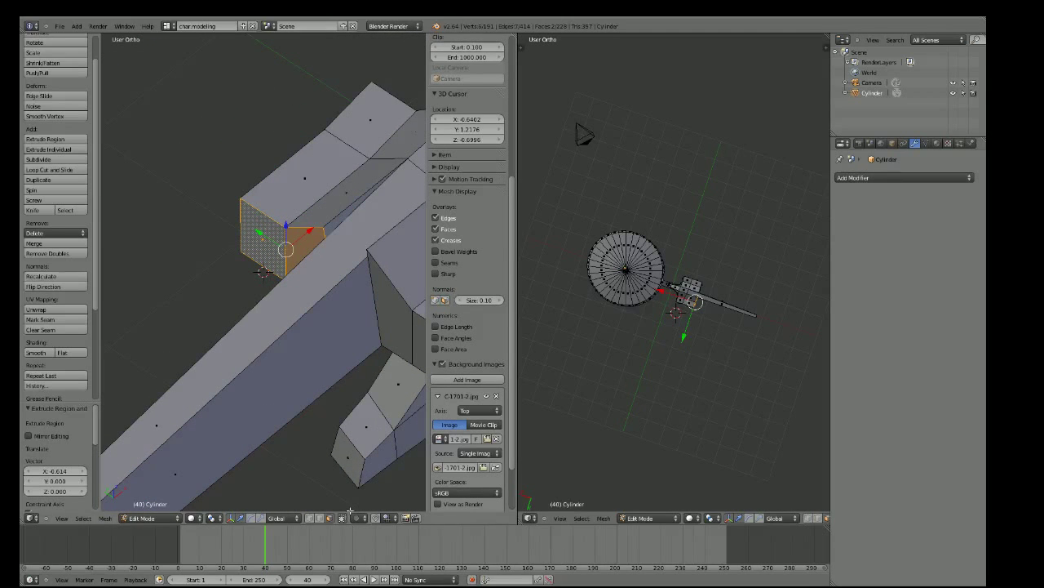
click(317, 517)
right_click(295, 266)
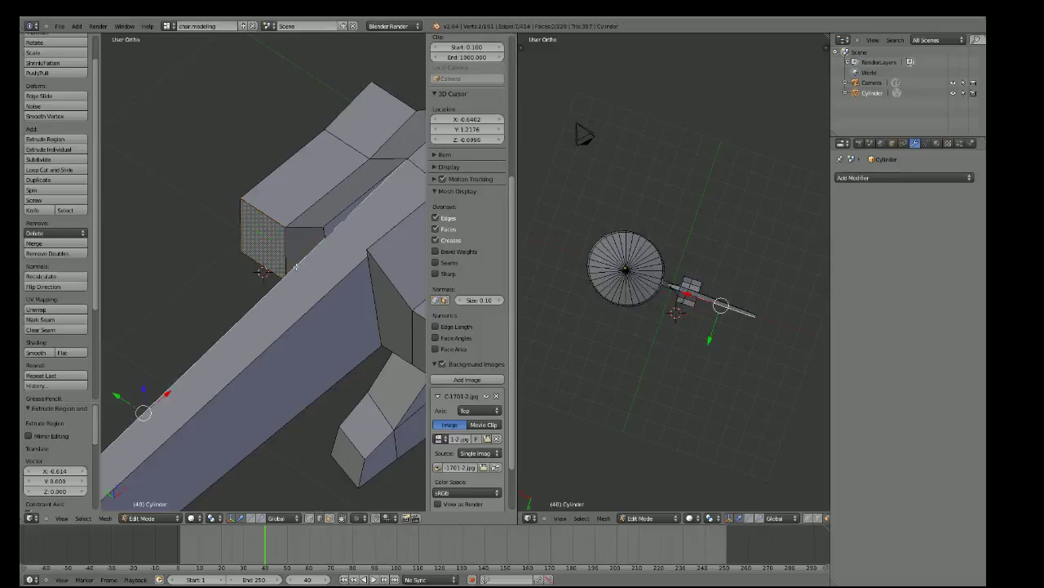
Subdivide the selected edge and inspect the box's corner vertex in wireframe
click(49, 159)
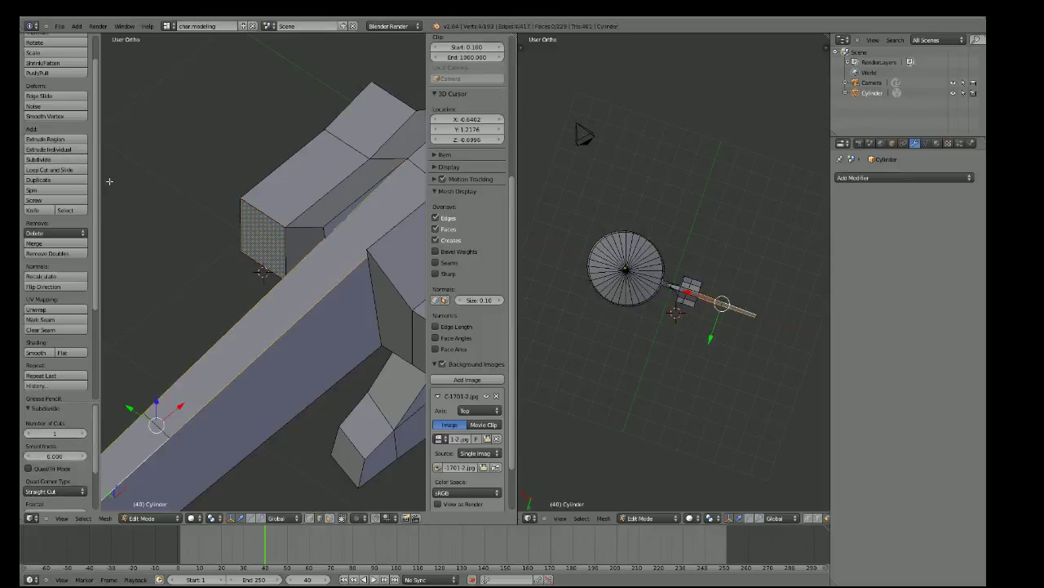
click(310, 519)
scroll(324, 505, up, 2)
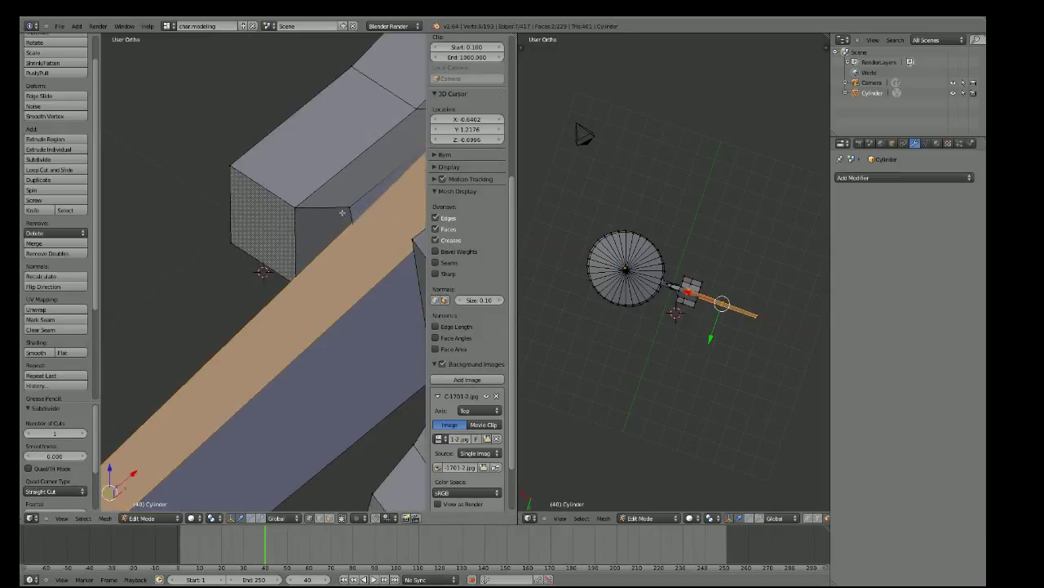
key(z)
right_click(348, 226)
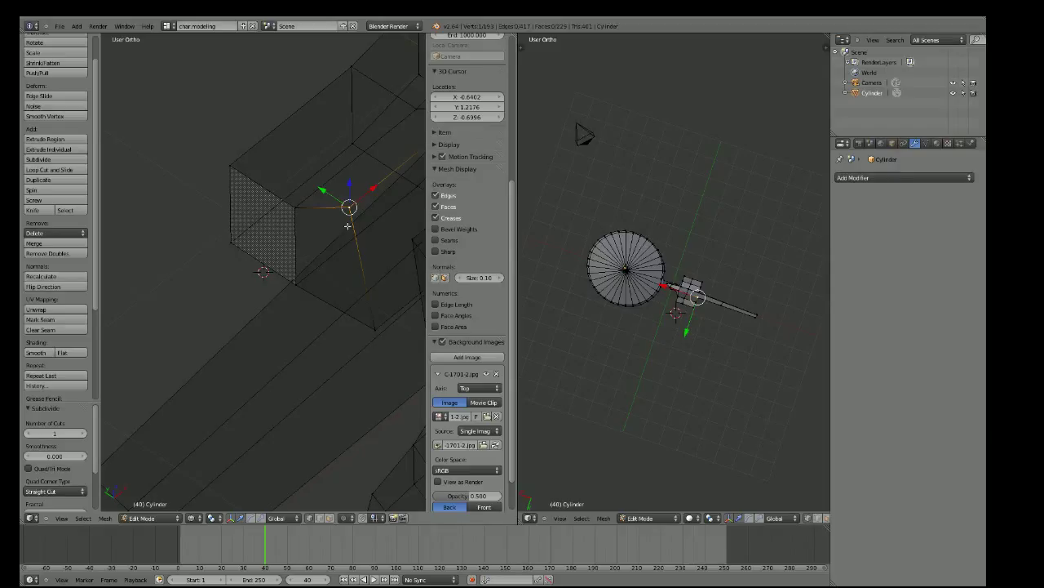
middle_drag(348, 226, 361, 251)
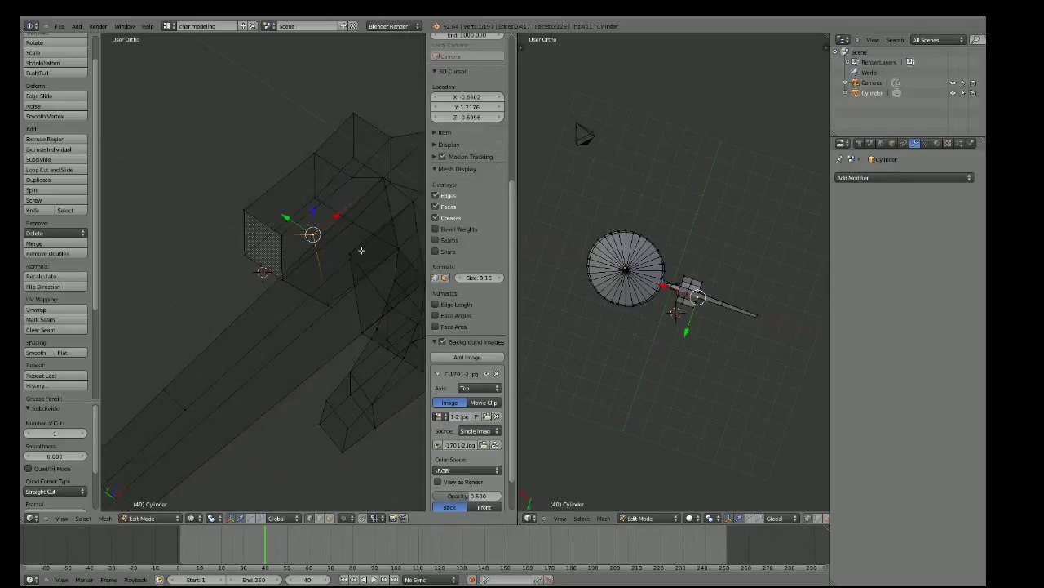
click(330, 519)
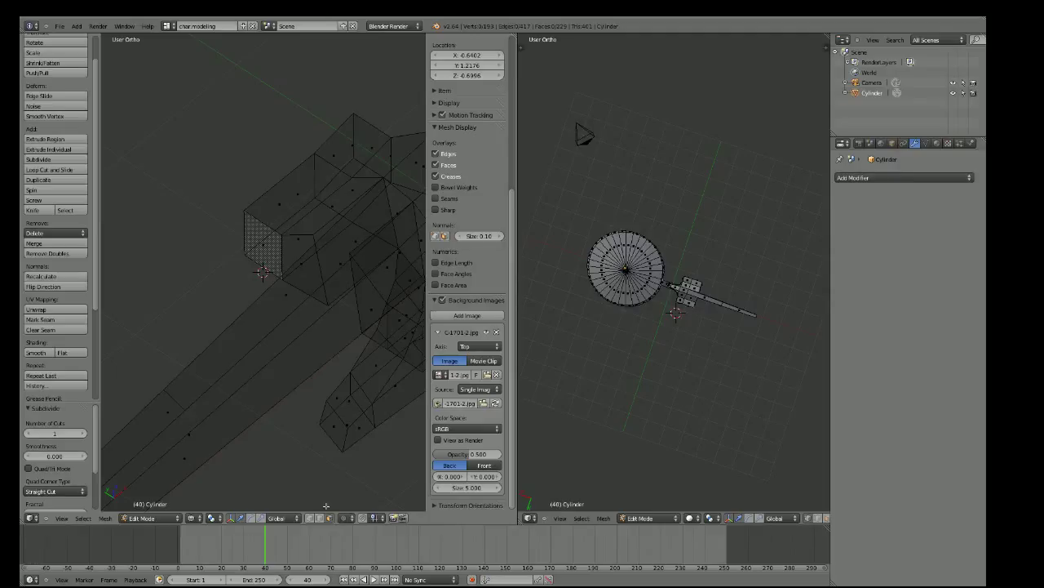
key(z)
scroll(337, 231, up, 3)
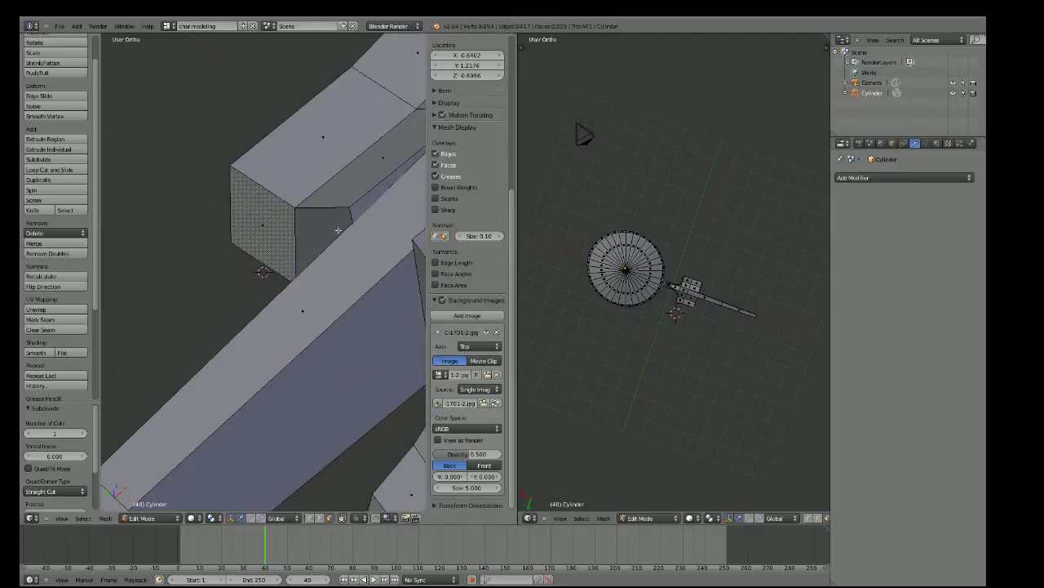
click(309, 518)
scroll(355, 226, up, 2)
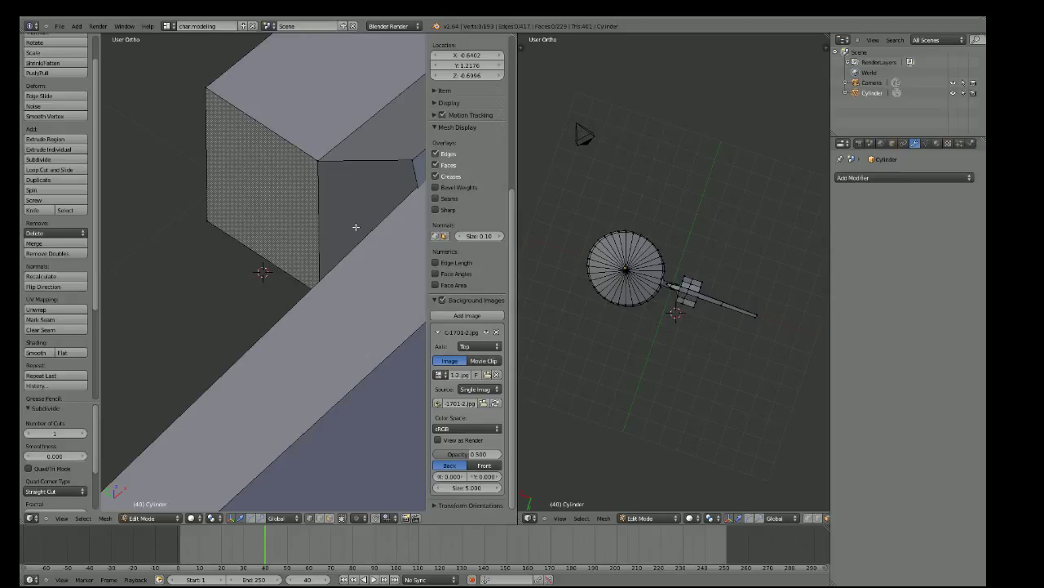
scroll(356, 227, down, 3)
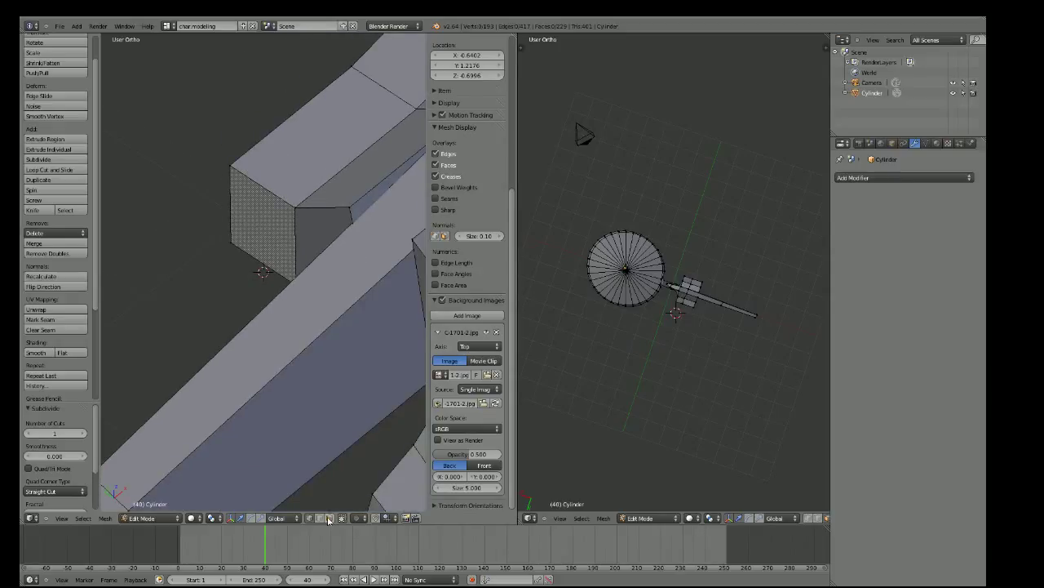
Raise a beam top edge along Z, then undo the move
right_click(340, 234)
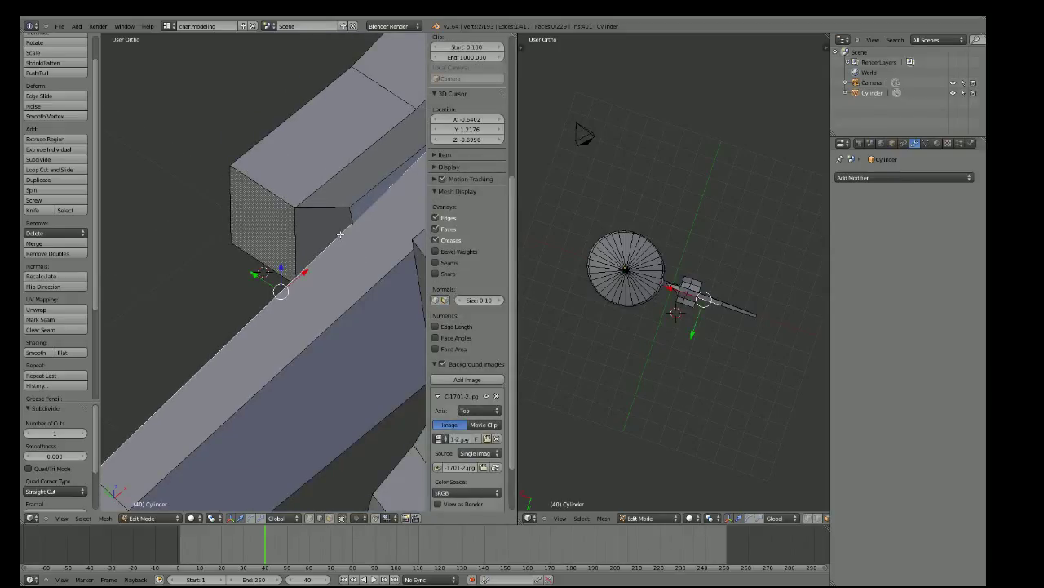
key(g)
key(z)
click(340, 167)
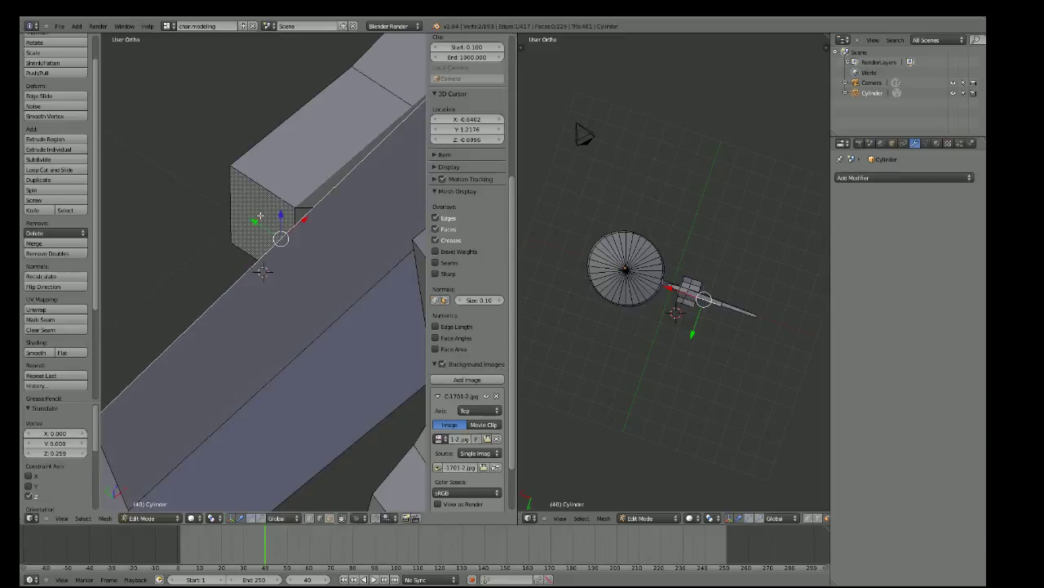
click(309, 519)
scroll(319, 408, down, 2)
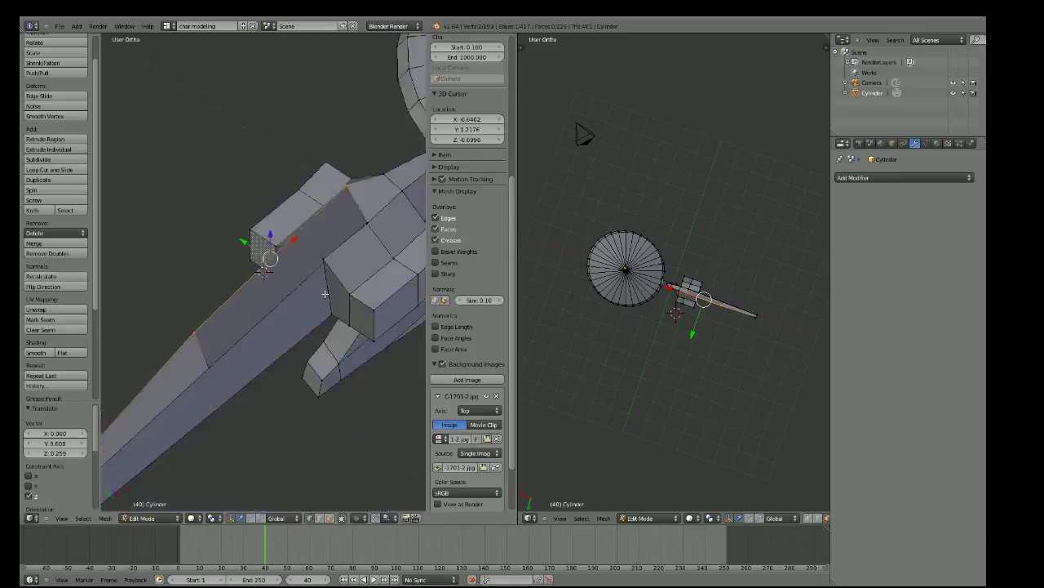
scroll(245, 310, down, 2)
scroll(226, 294, up, 3)
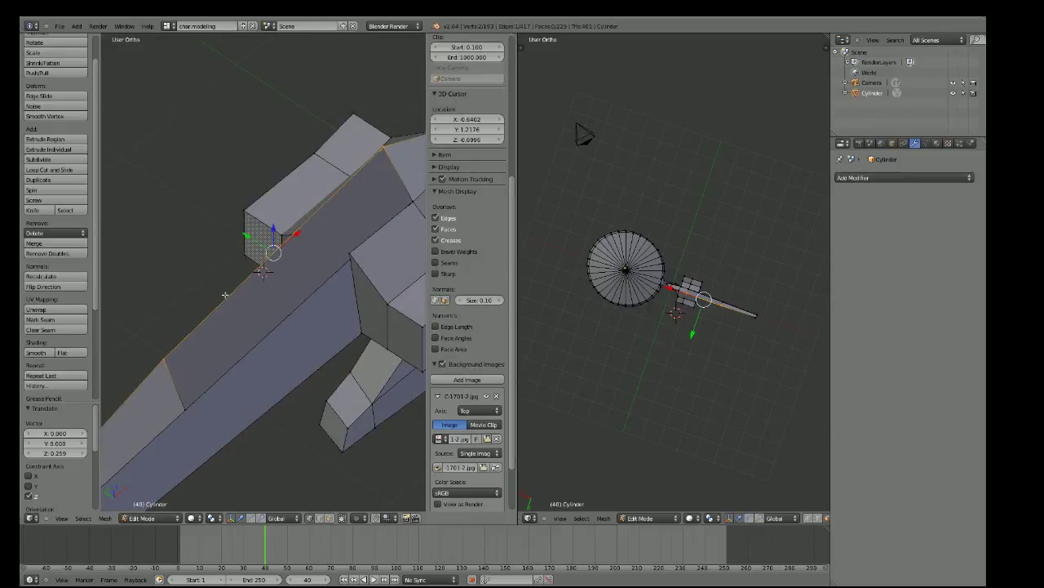
key(ctrl+z)
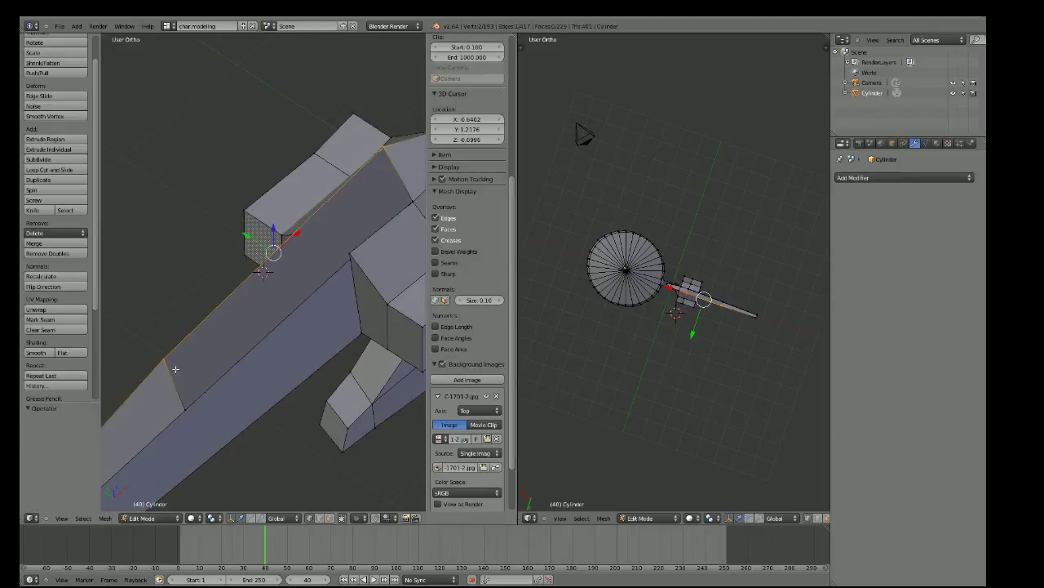
key(ctrl+z)
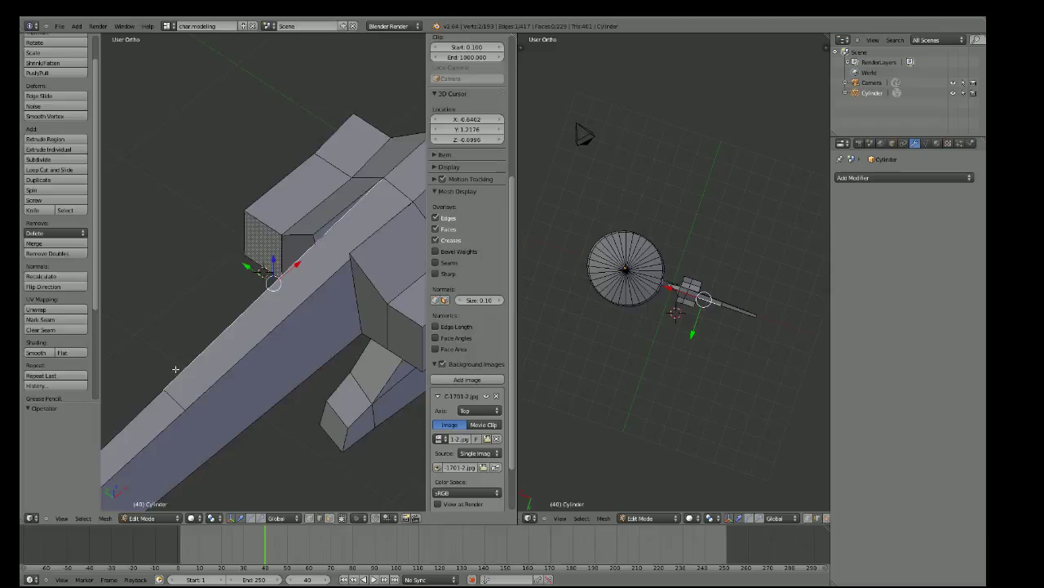
scroll(176, 369, down, 2)
scroll(178, 353, up, 3)
Slide the beam's top edge along X, then raise it to Z 0.226
right_click(144, 413)
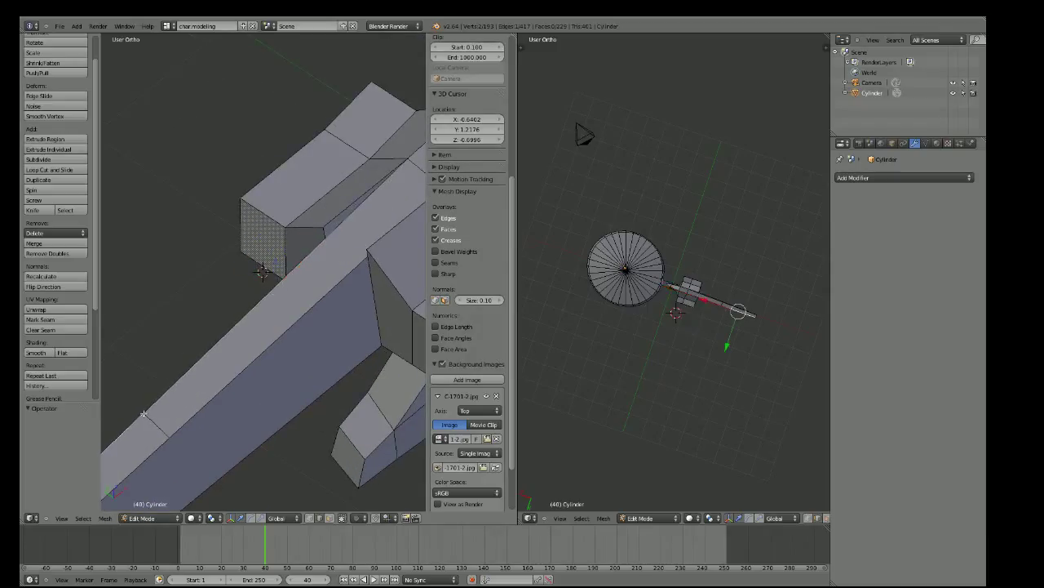
click(319, 517)
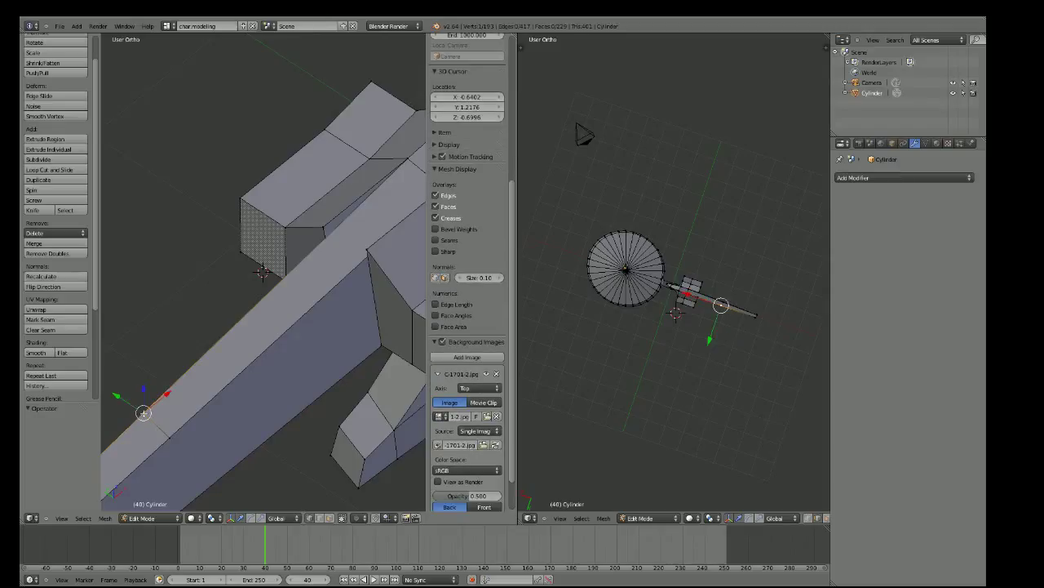
right_click(169, 437)
right_click(155, 425)
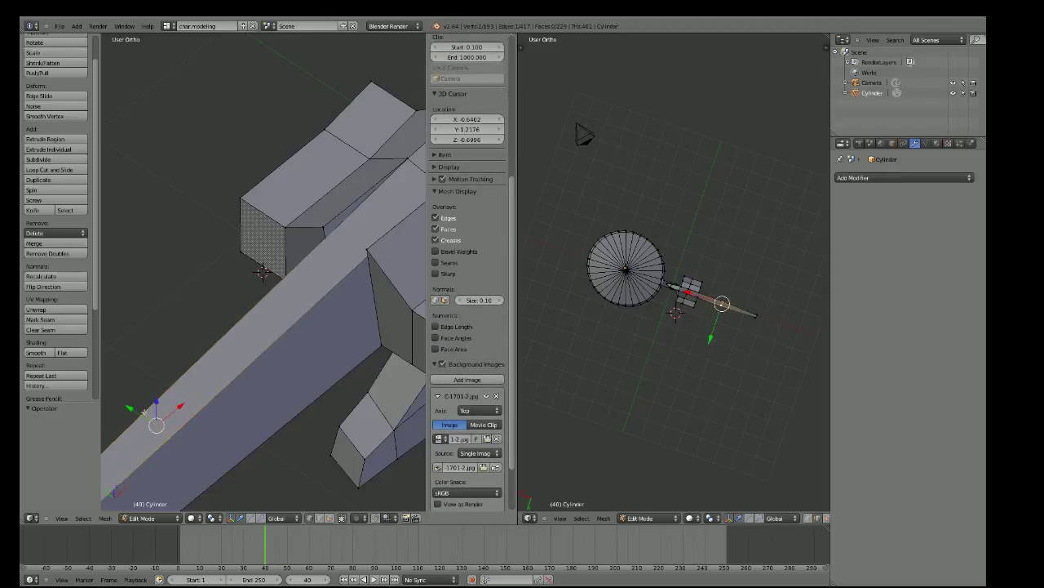
key(g)
key(x)
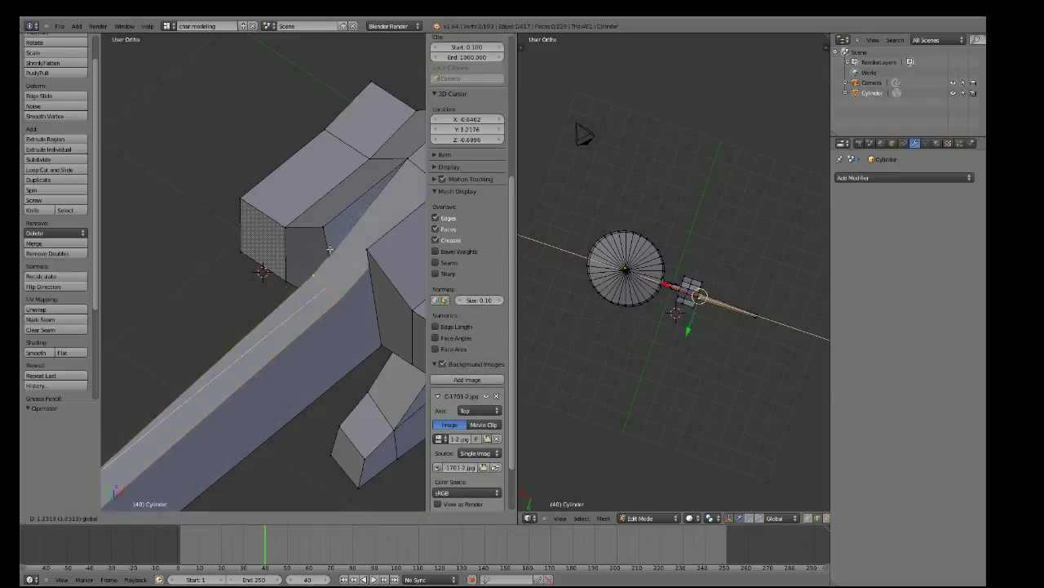
click(321, 236)
key(g)
key(z)
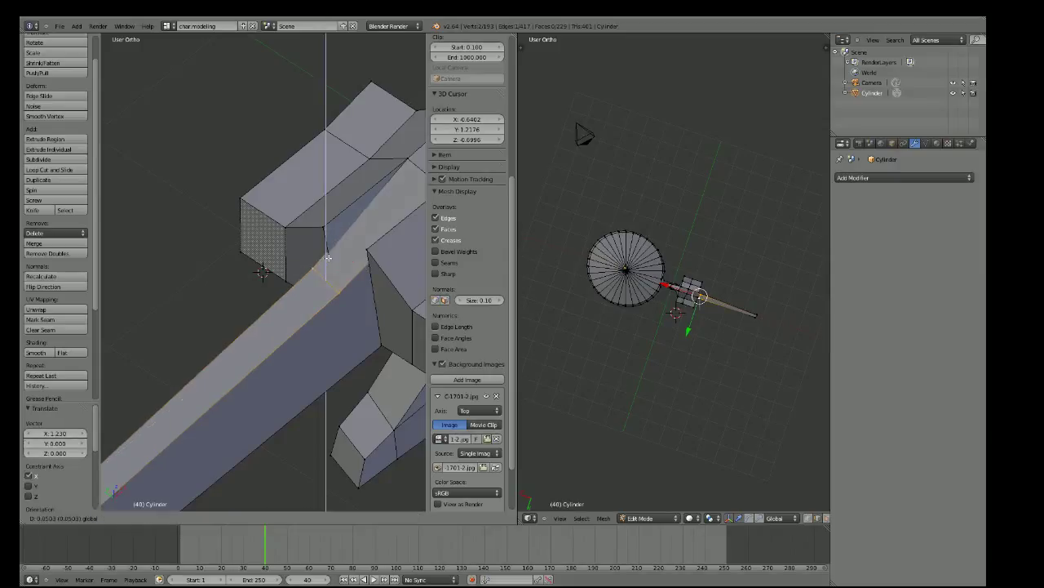
click(327, 234)
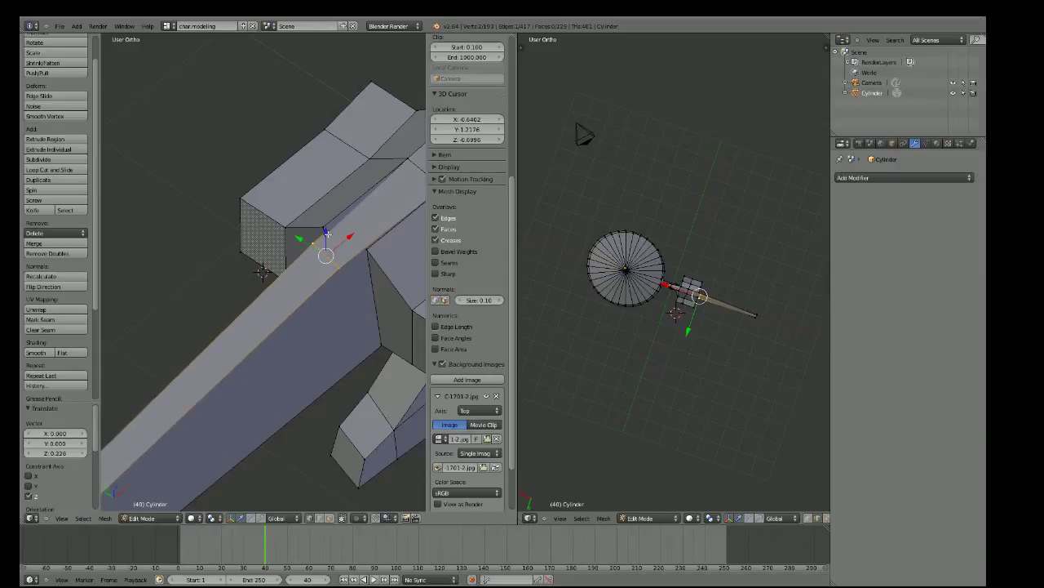
Merge two pairs of stub vertices where the beam meets the box, At First
scroll(355, 209, up, 3)
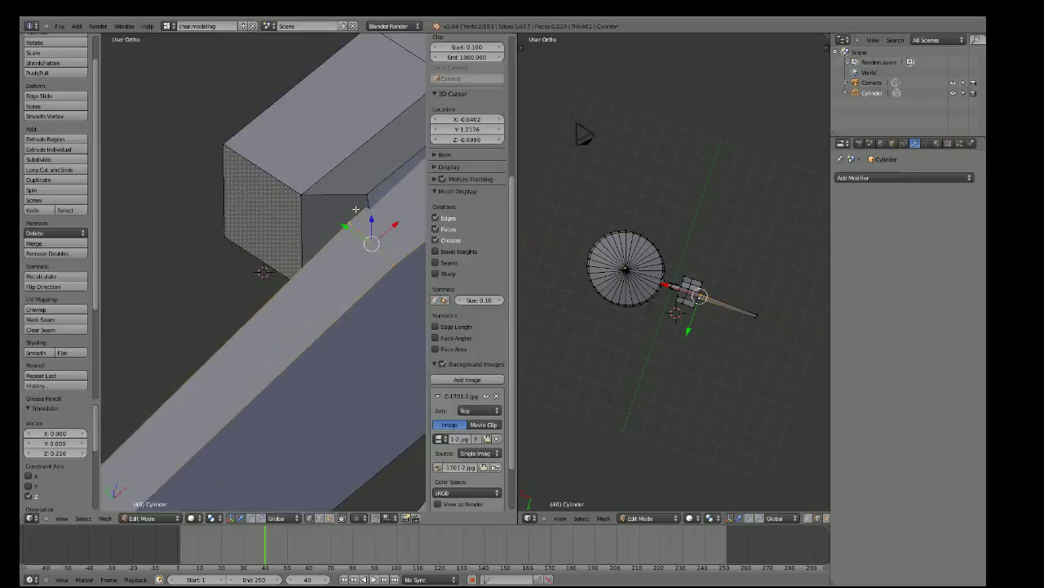
right_click(366, 194)
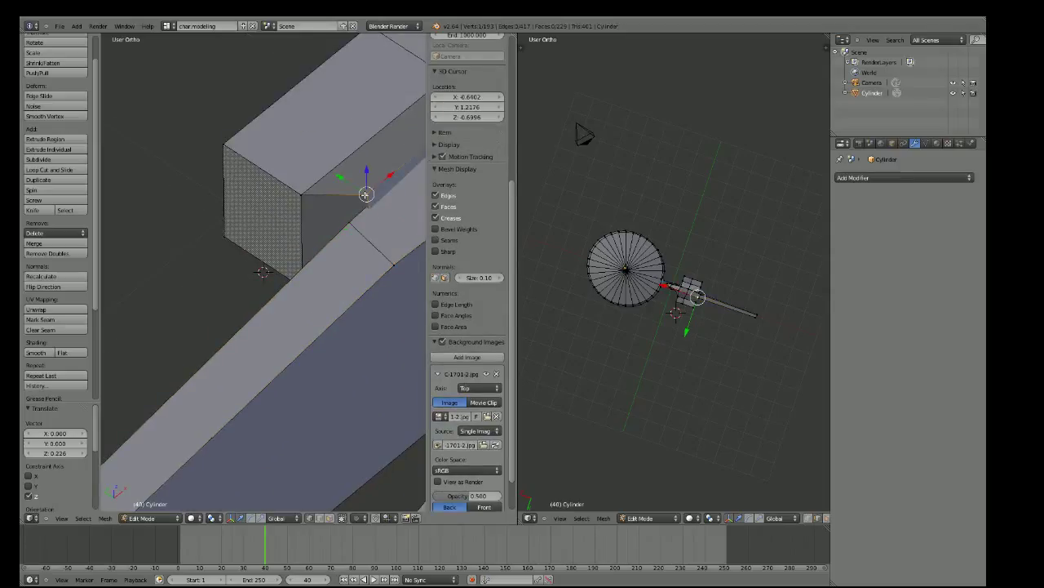
shift+right_click(351, 222)
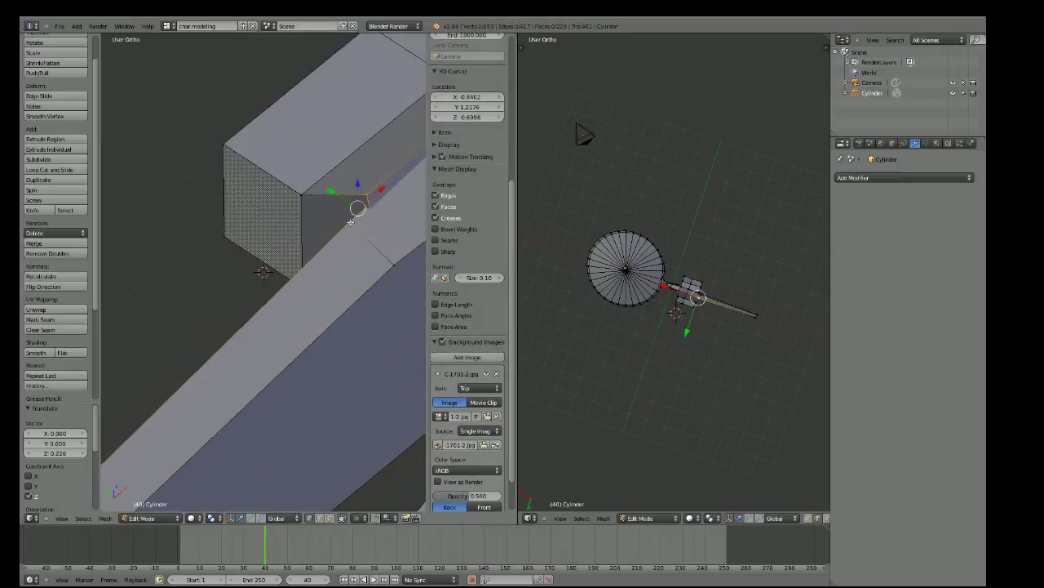
key(alt+m)
click(364, 229)
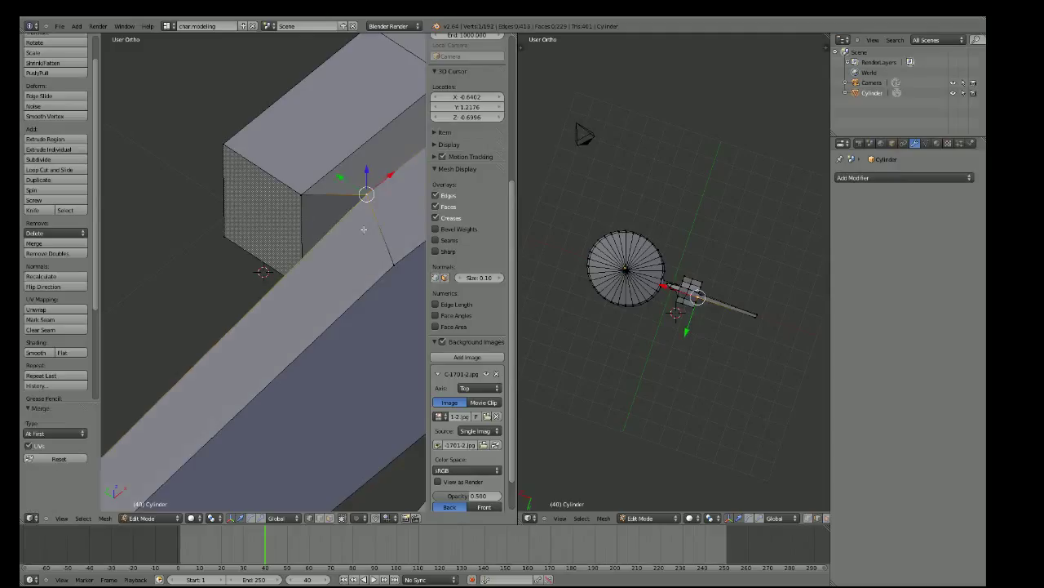
scroll(364, 229, down, 3)
right_click(367, 249)
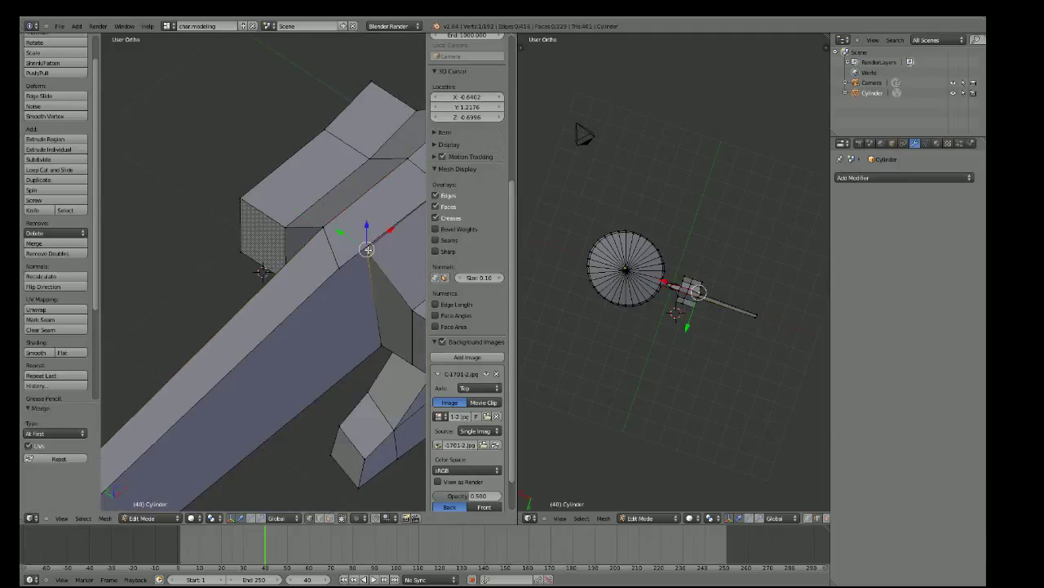
shift+right_click(340, 266)
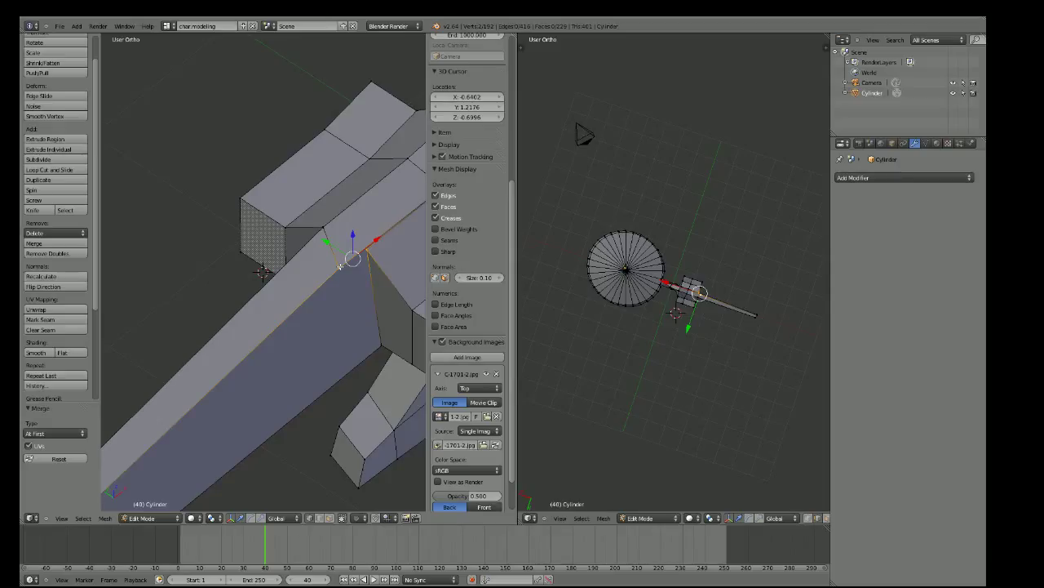
key(alt+m)
click(340, 266)
scroll(340, 266, down, 3)
Switch to Top view and centre the view on the reference via the 3D cursor
middle_drag(340, 266, 289, 382)
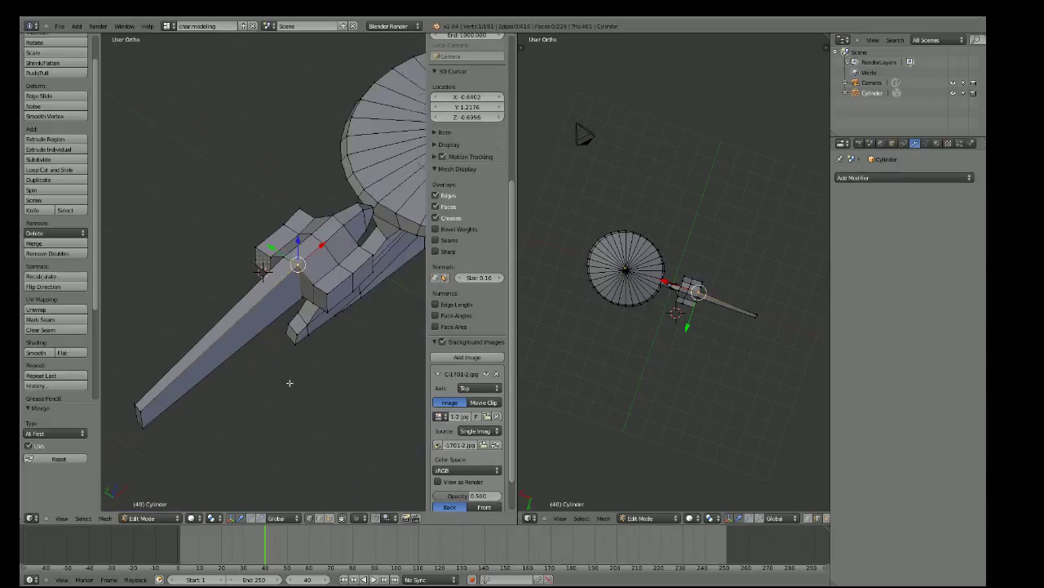
scroll(353, 237, up, 5)
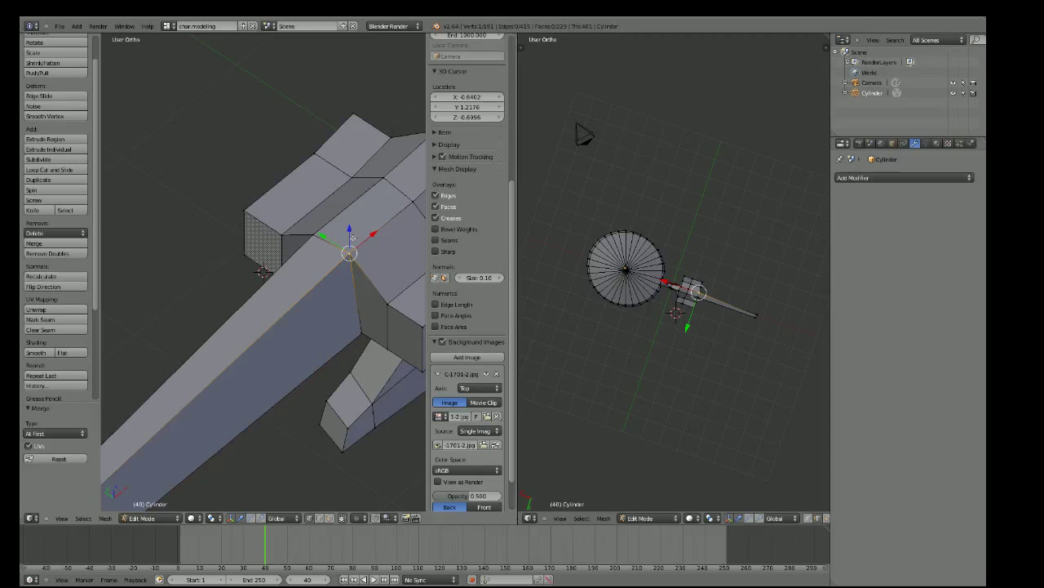
mouse_move(218, 226)
middle_down()
mouse_move(322, 157)
mouse_move(314, 175)
middle_up()
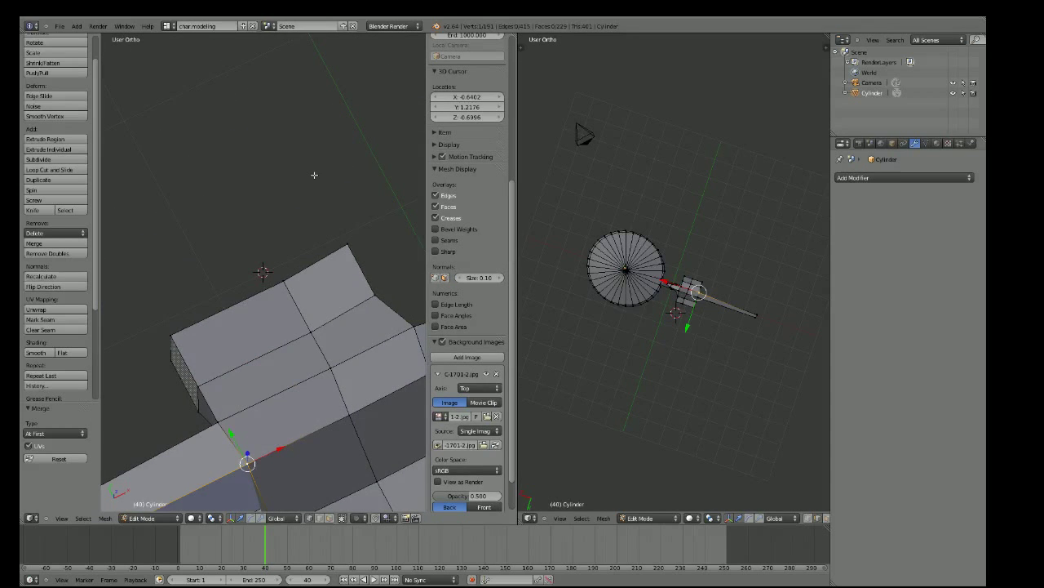
scroll(332, 308, down, 3)
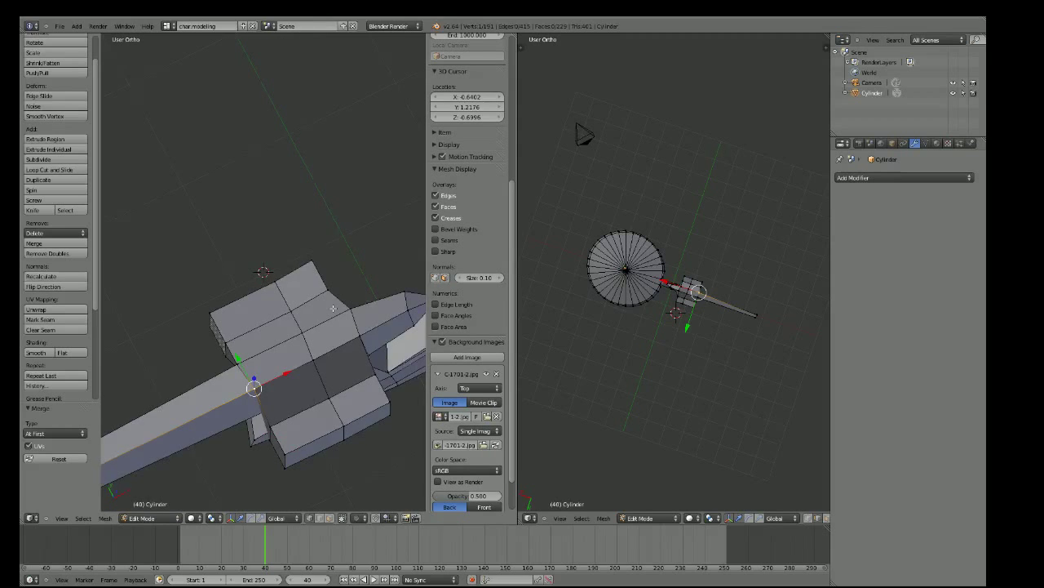
key(KP_7)
click(147, 348)
key(alt+Home)
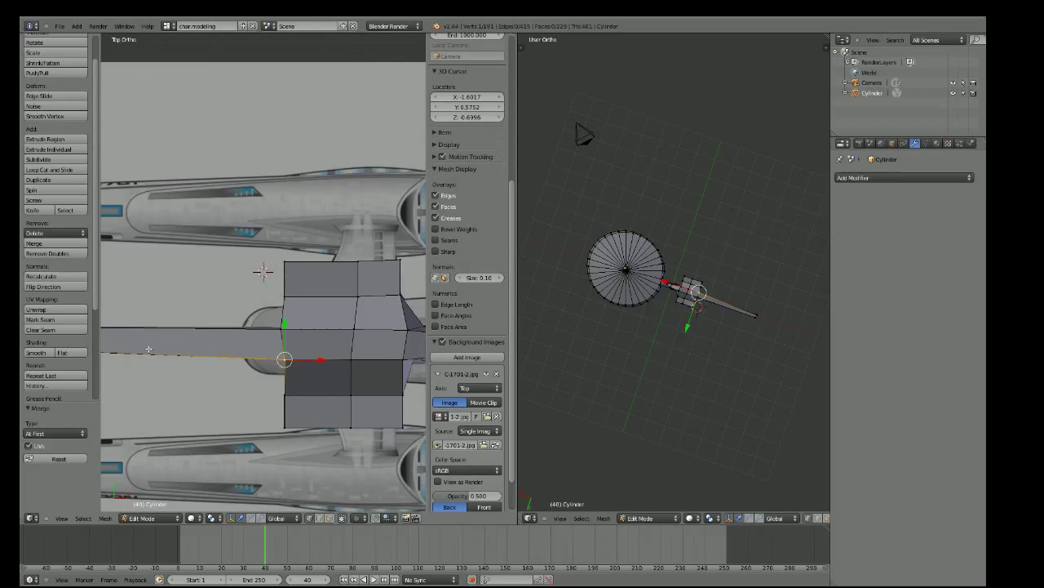
click(311, 255)
key(alt+Home)
scroll(282, 285, up, 5)
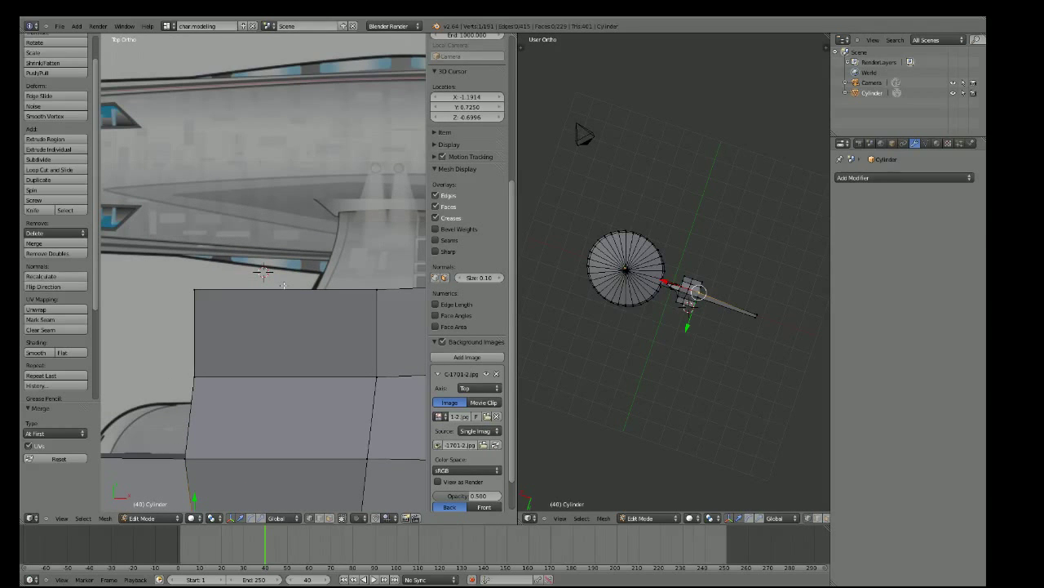
mouse_move(282, 285)
middle_down()
mouse_move(233, 264)
mouse_move(246, 262)
middle_up()
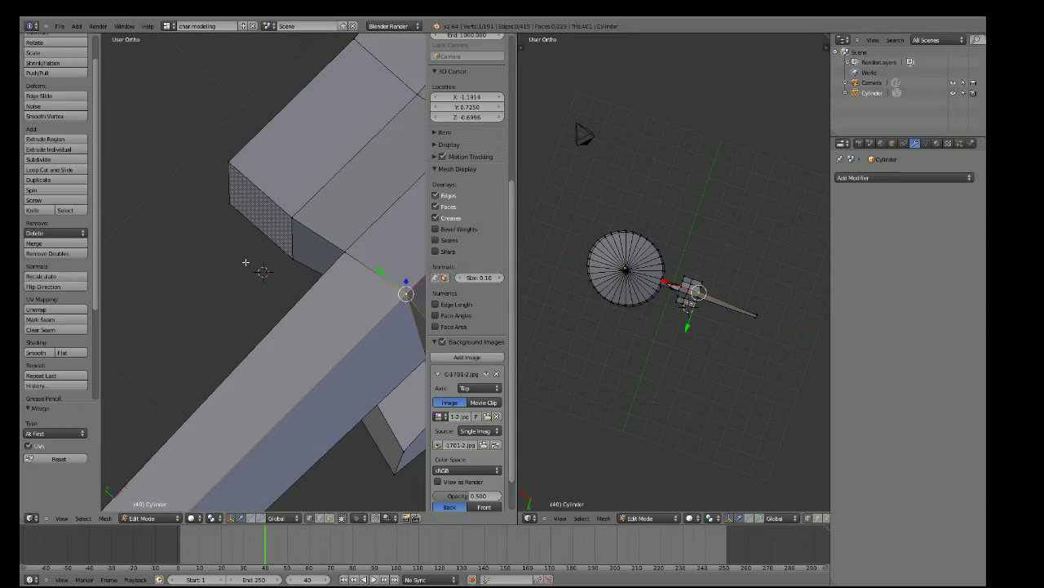
Slide the hull's top-left corner vertex 0.387 along X onto the reference outline
right_click(230, 205)
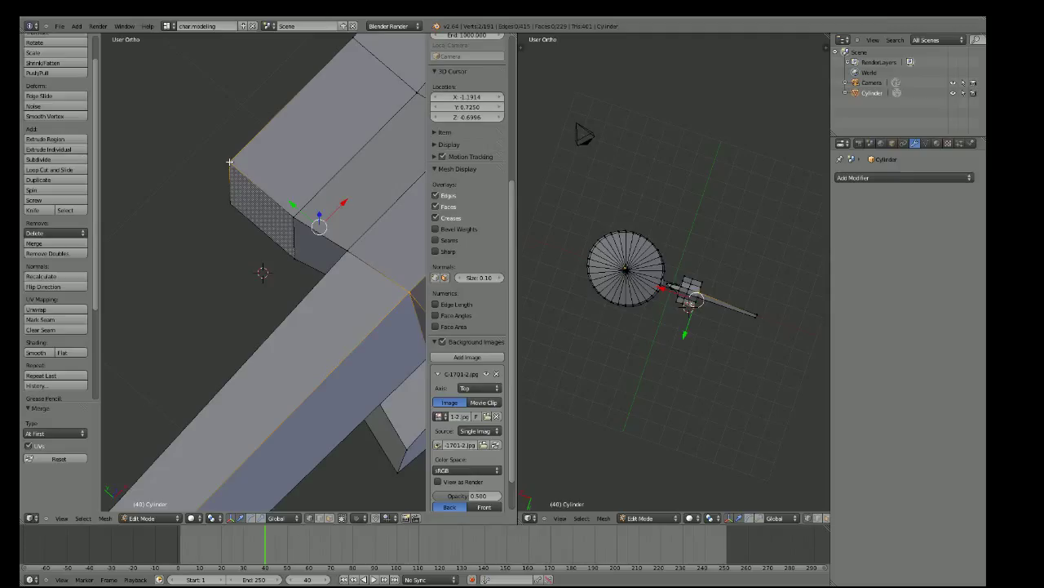
middle_drag(230, 206, 248, 244)
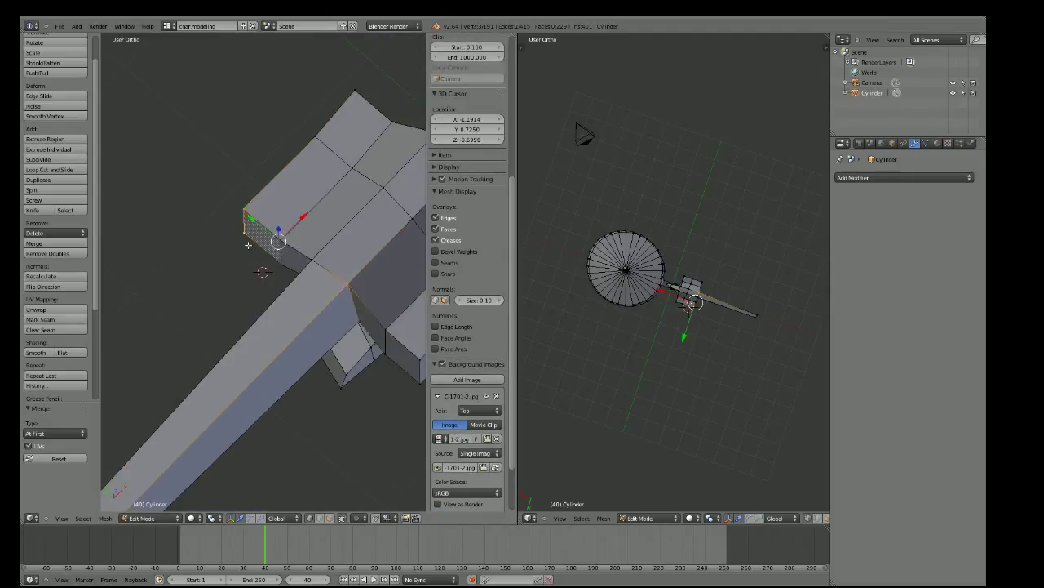
shift+right_click(348, 283)
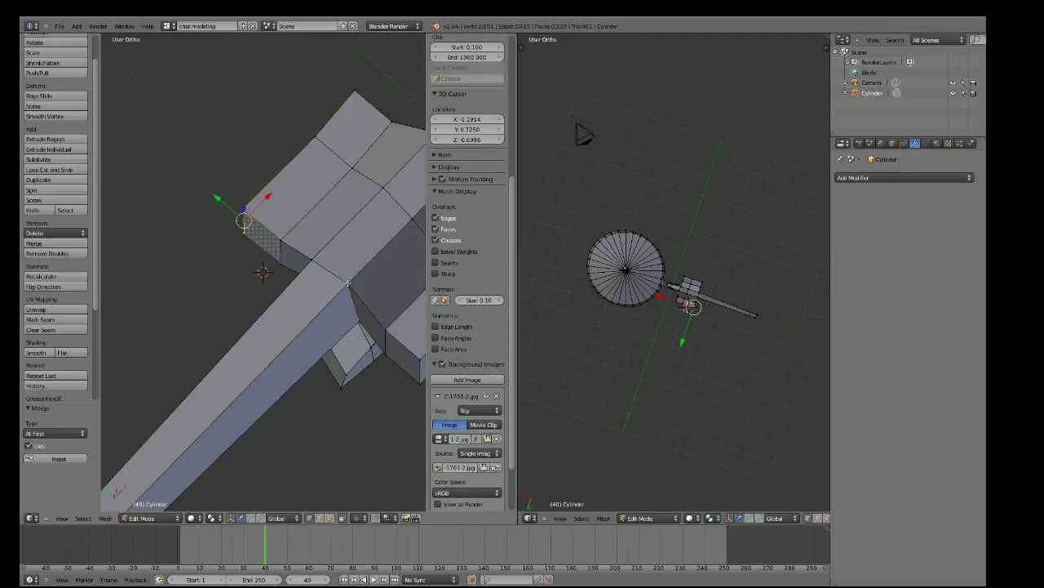
key(KP_7)
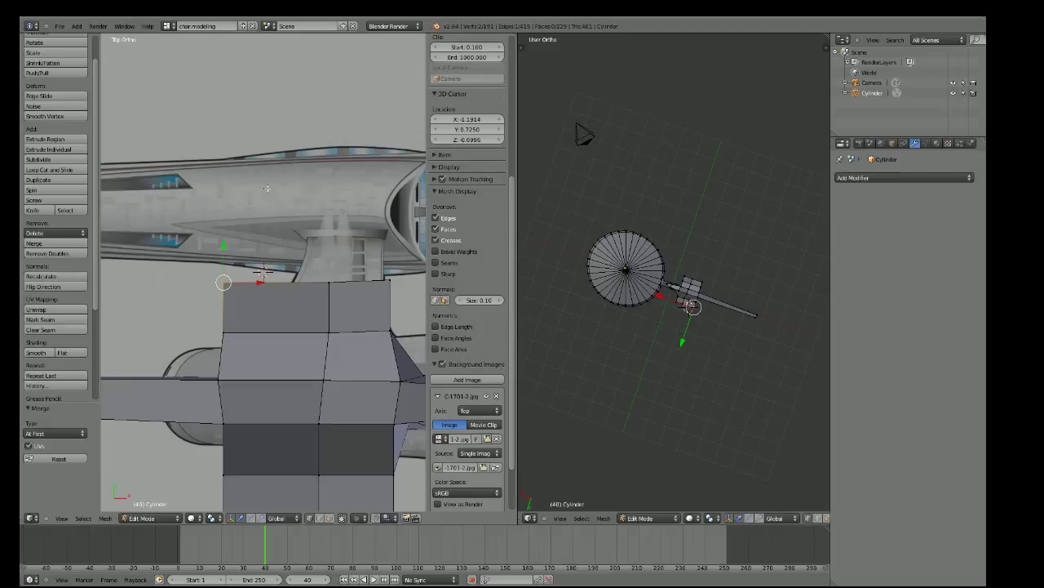
key(g)
key(x)
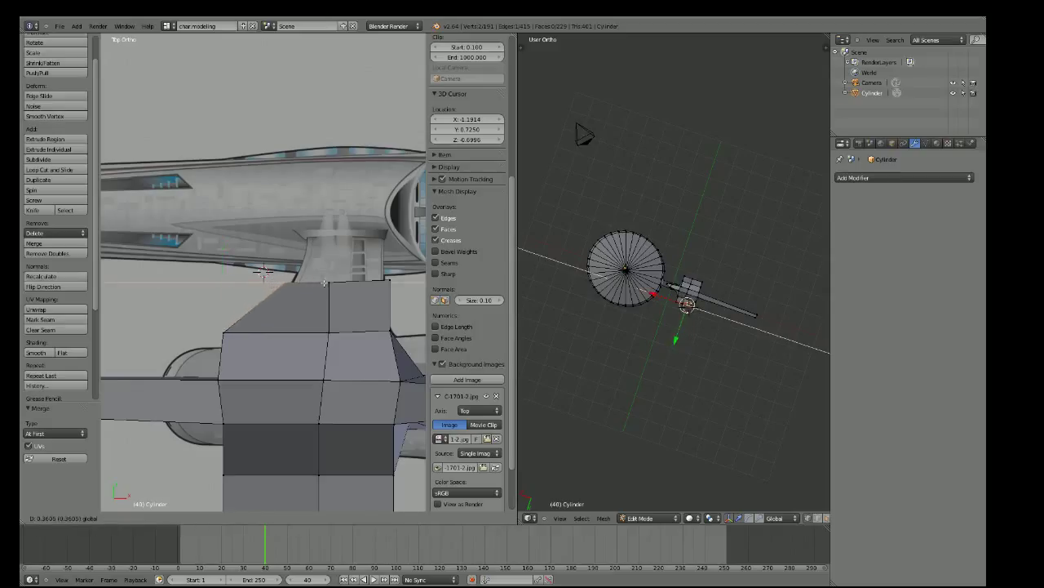
click(328, 283)
Align another hull corner vertex to the reference with small X and Y moves
scroll(336, 325, down, 4)
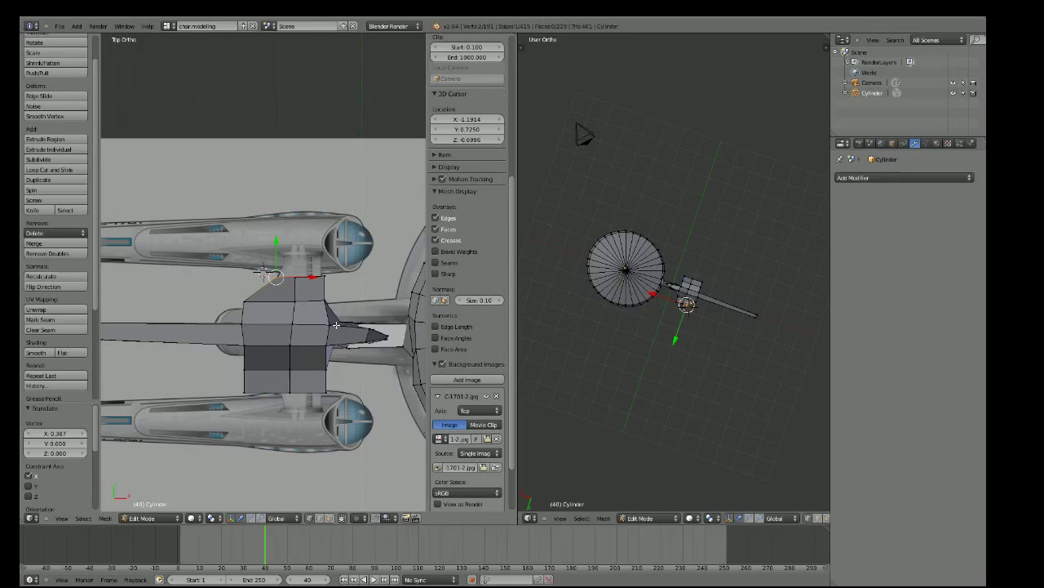
scroll(383, 291, up, 5)
scroll(383, 292, down, 2)
right_click(369, 279)
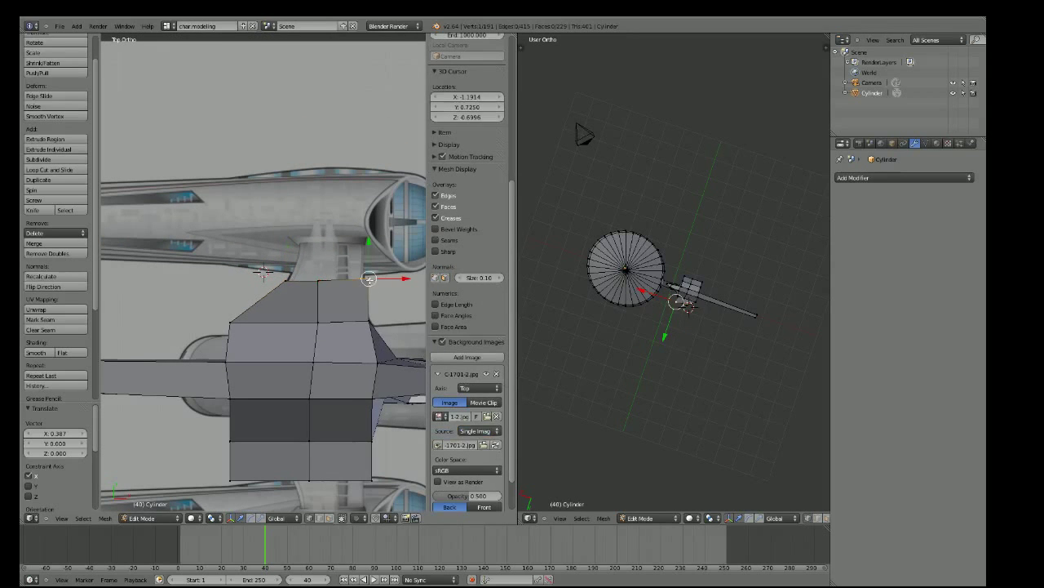
middle_drag(369, 279, 315, 238)
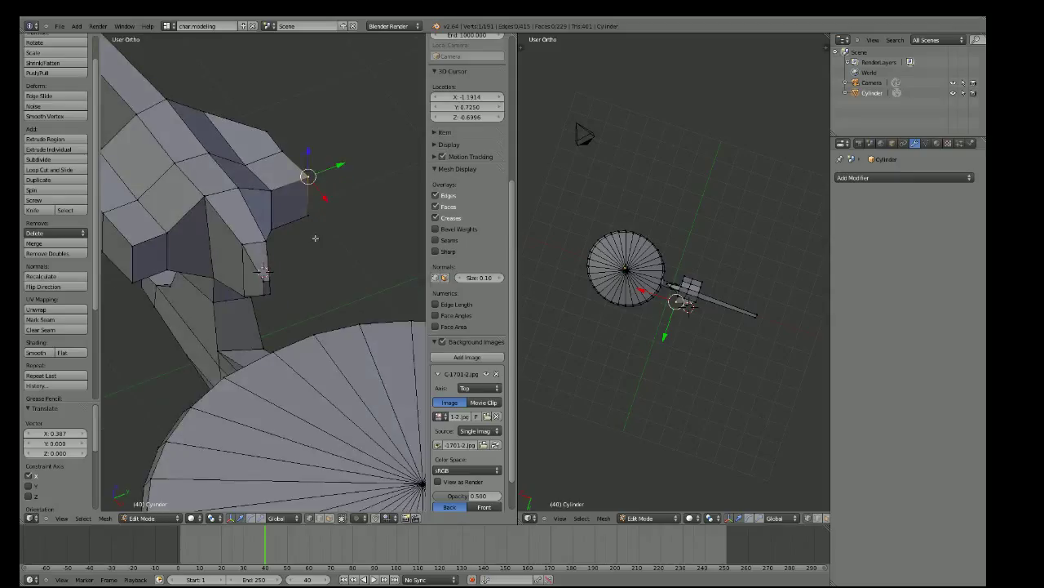
right_click(310, 214)
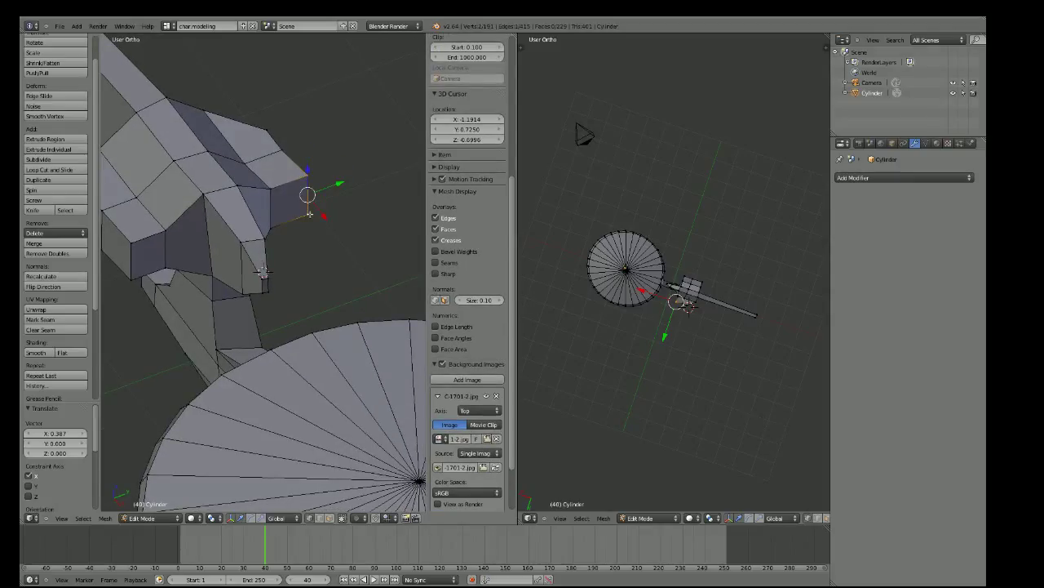
key(KP_7)
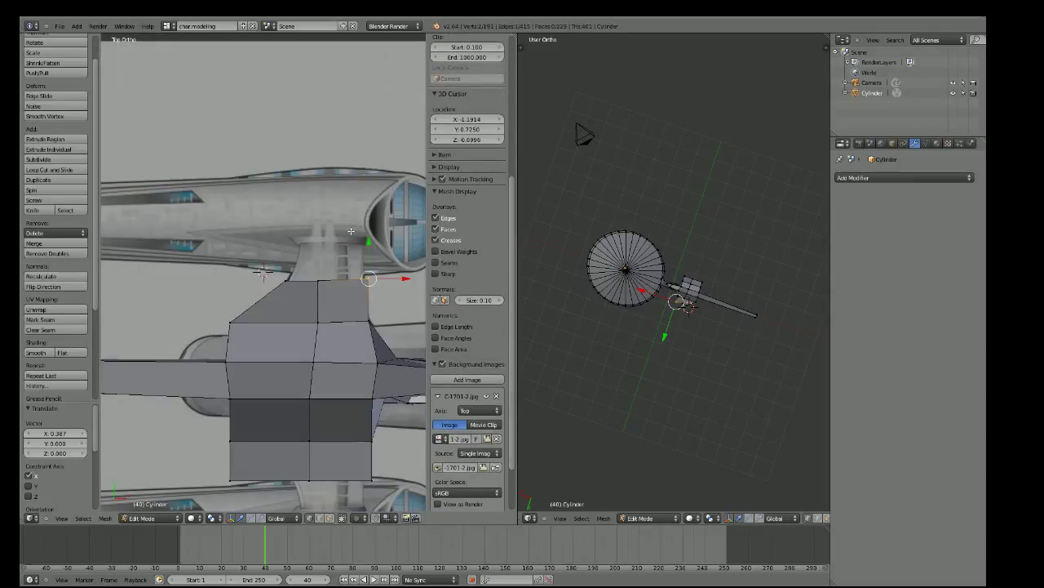
key(g)
key(x)
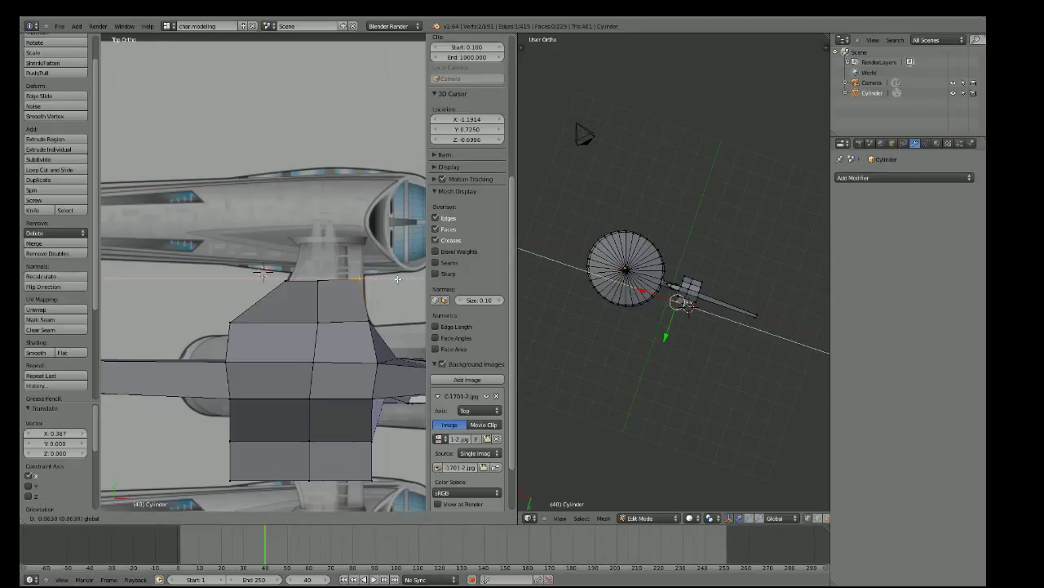
click(340, 231)
key(g)
key(y)
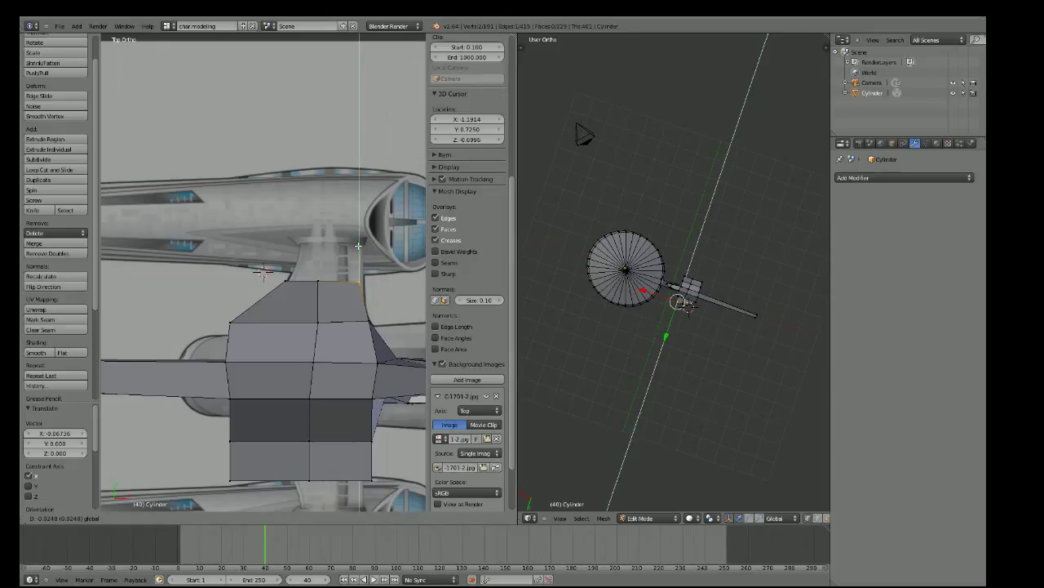
click(359, 244)
Move the lower-left corner vertex pair along Y onto the reference outline
scroll(325, 470, down, 2)
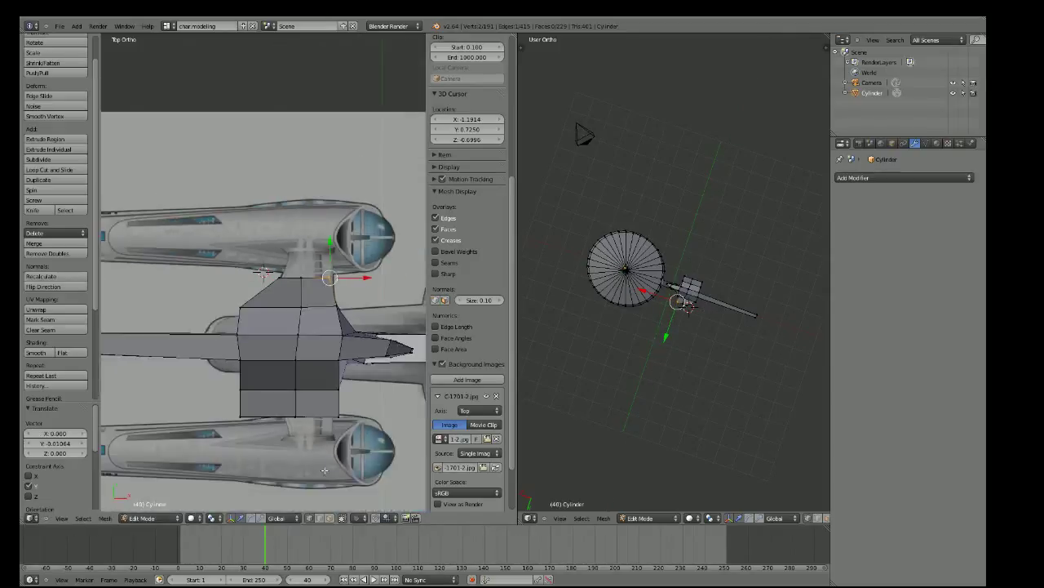
scroll(467, 367, down, 1)
right_click(240, 417)
middle_drag(240, 416, 257, 356)
scroll(467, 326, up, 1)
shift+right_click(315, 235)
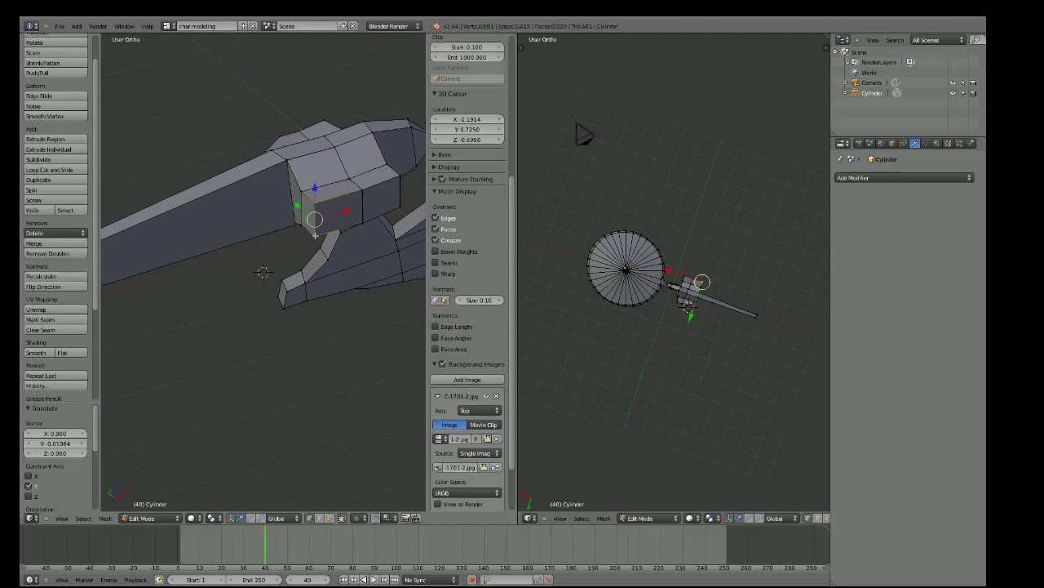
key(KP_7)
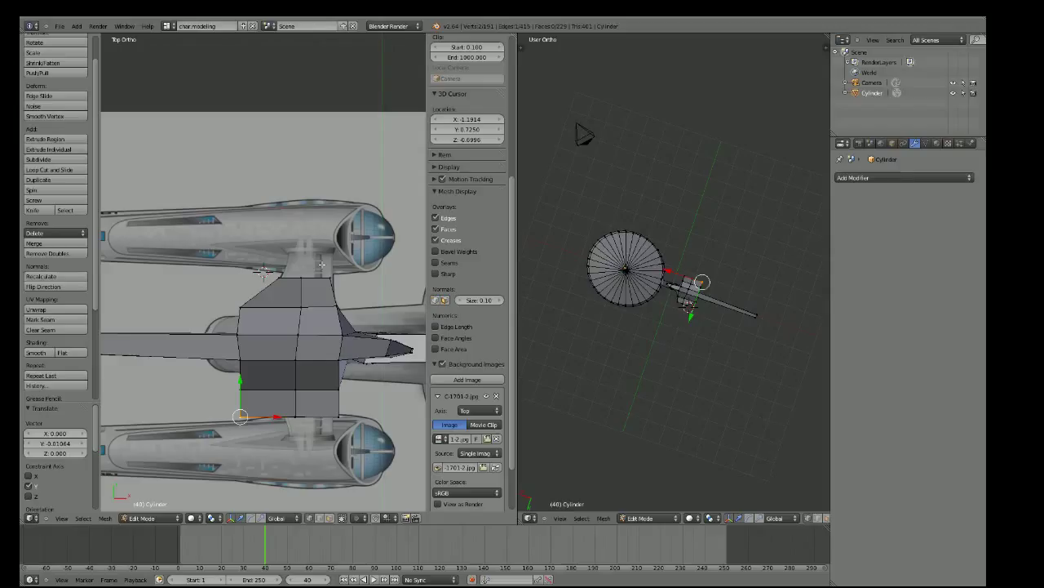
key(g)
key(y)
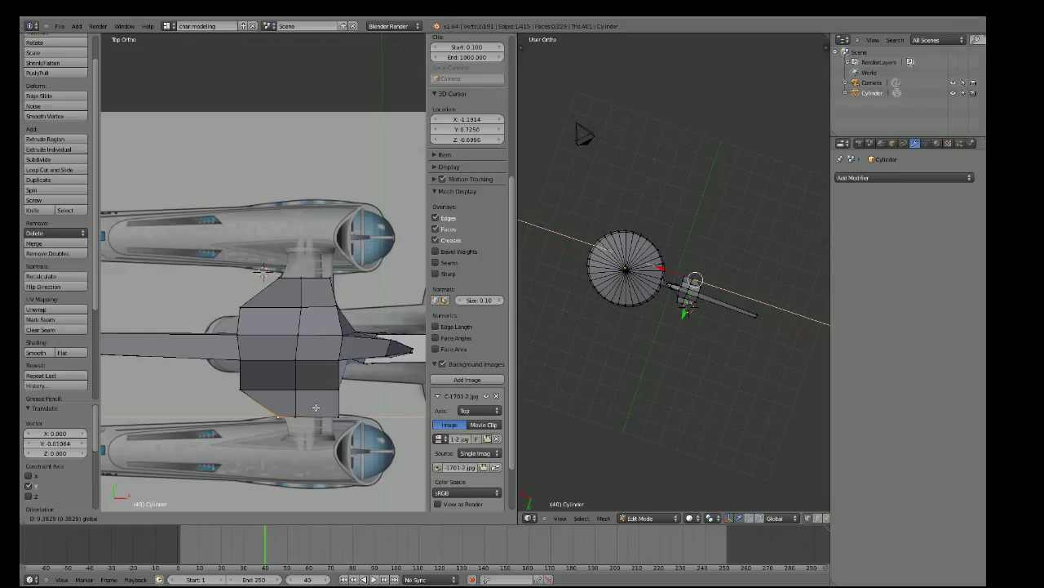
click(316, 407)
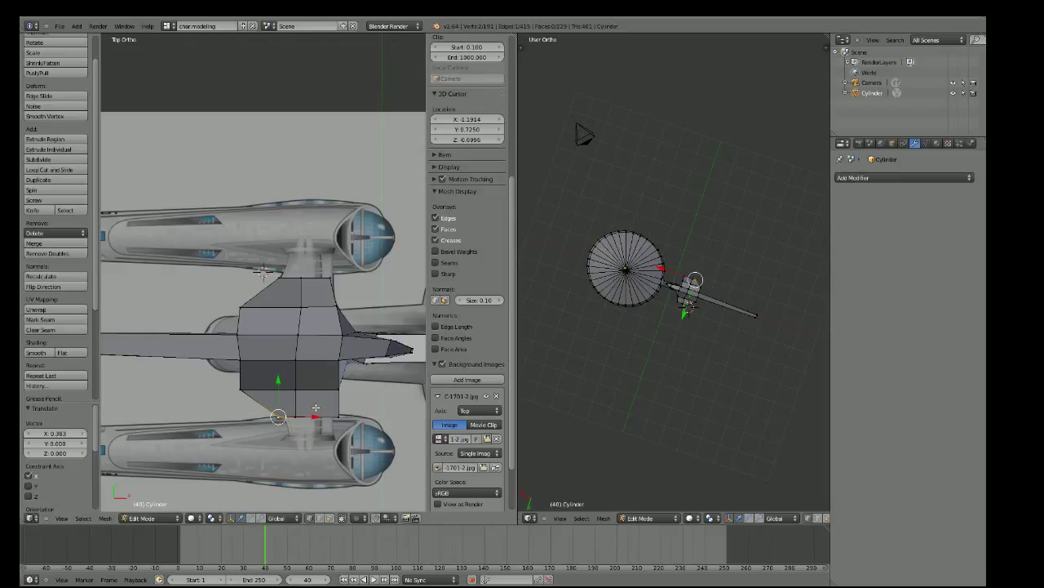
Nudge the other lower corner vertex pair about −0.006 along X to match the reference
middle_drag(315, 407, 350, 364)
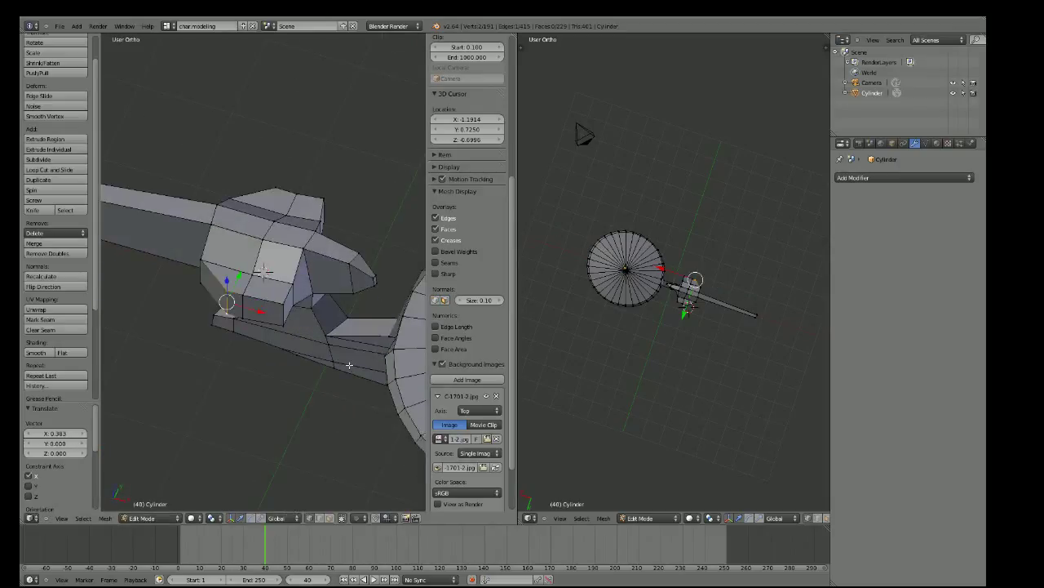
right_click(283, 303)
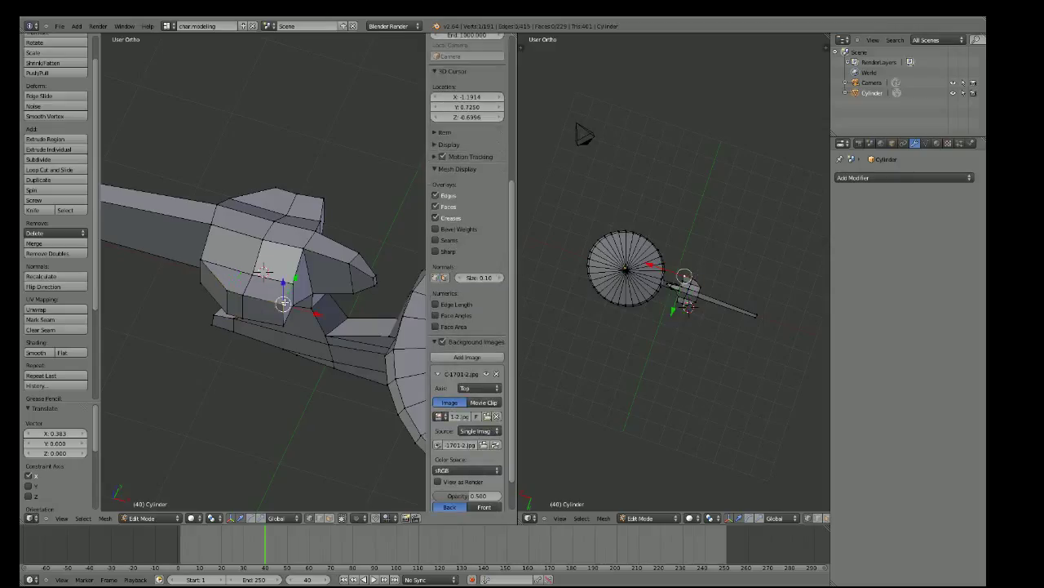
shift+right_click(283, 323)
key(KP_7)
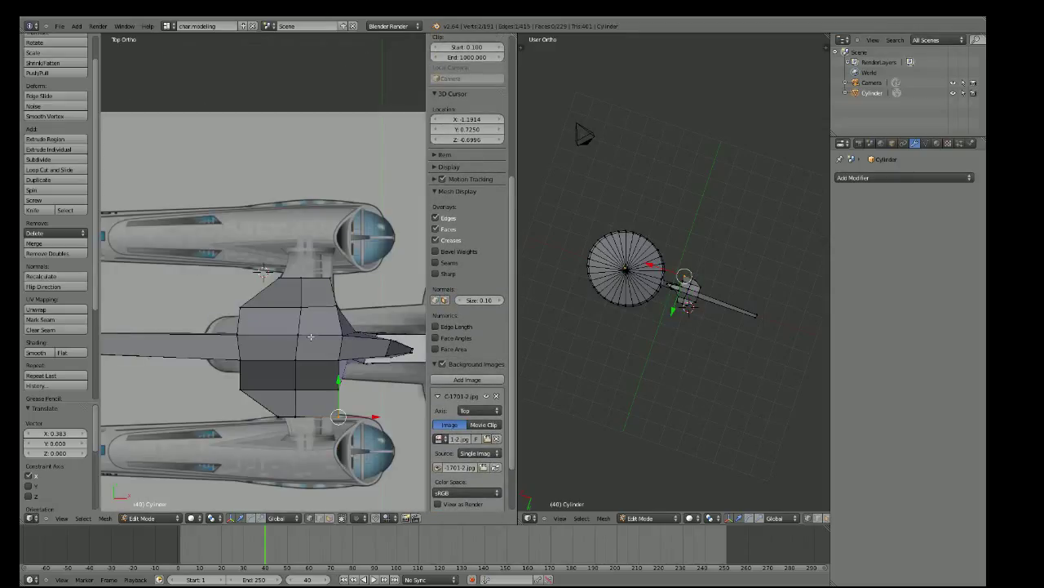
key(g)
key(x)
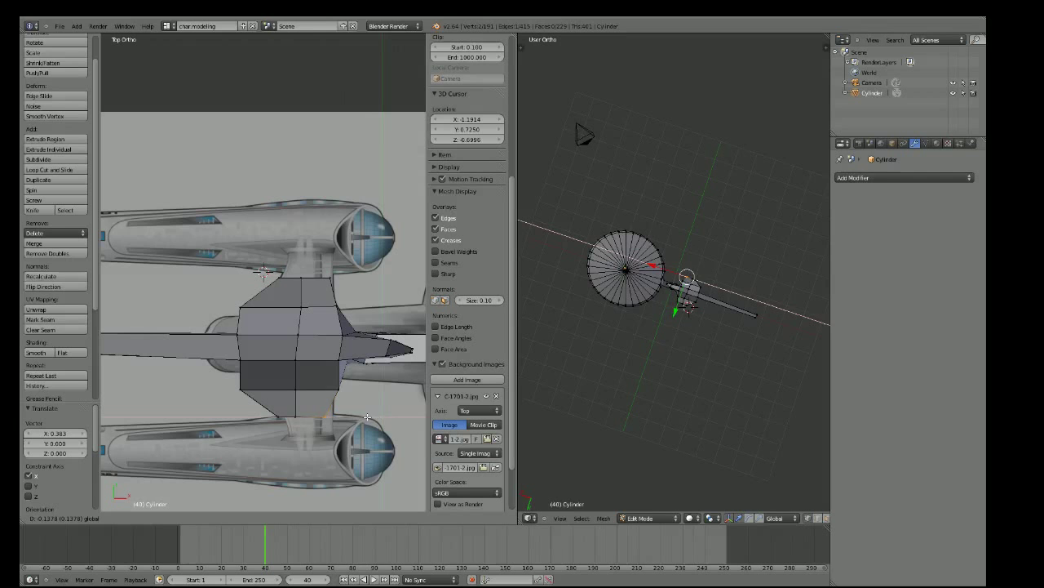
click(371, 418)
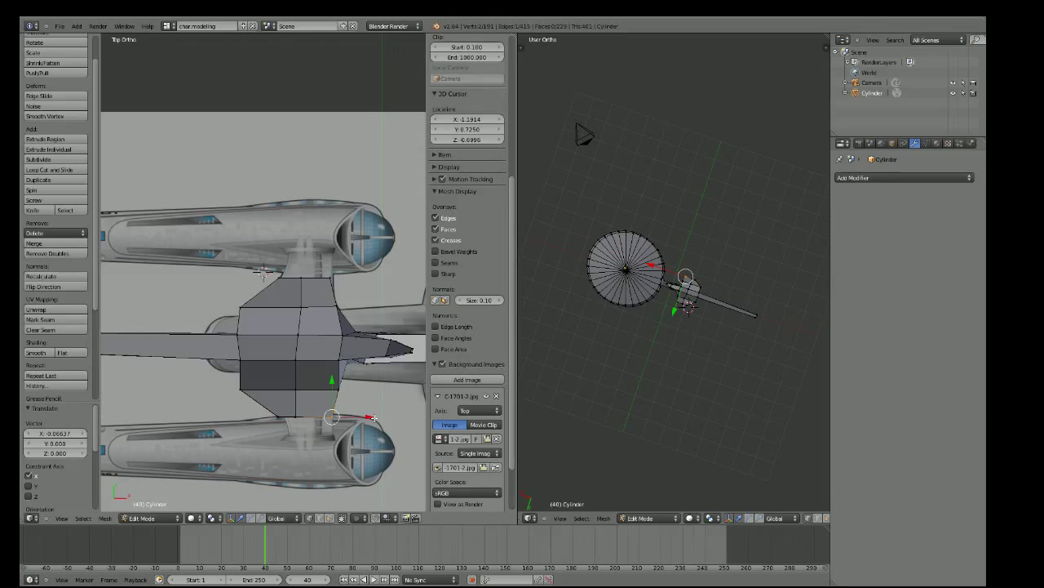
mouse_move(373, 387)
middle_down()
mouse_move(262, 288)
mouse_move(203, 161)
middle_up()
scroll(262, 288, down, 3)
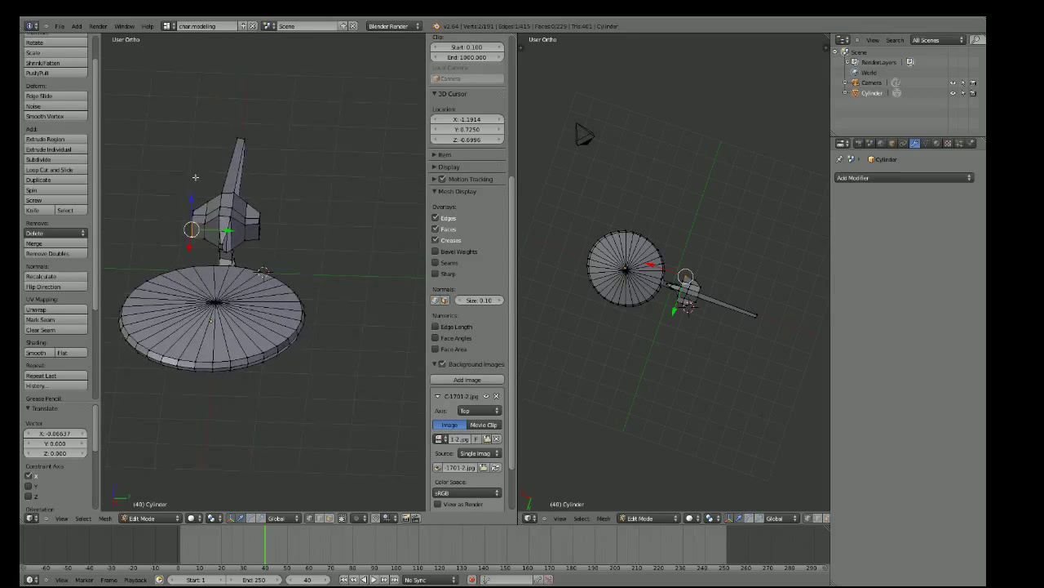
scroll(243, 194, up, 3)
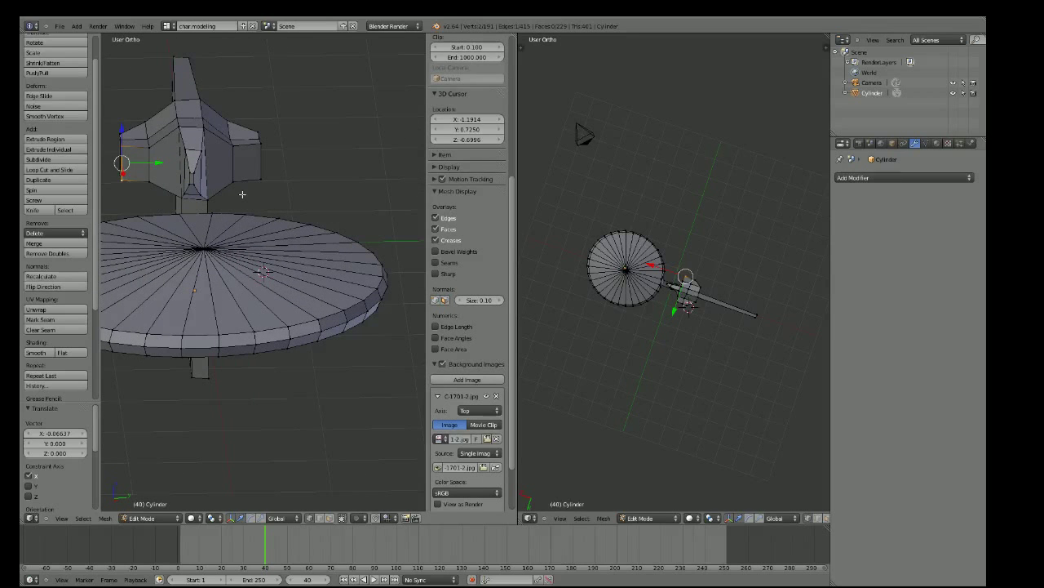
mouse_move(237, 166)
middle_down()
mouse_move(262, 182)
mouse_move(262, 158)
mouse_move(203, 128)
mouse_move(306, 334)
middle_up()
scroll(266, 266, up, 2)
scroll(266, 266, up, 4)
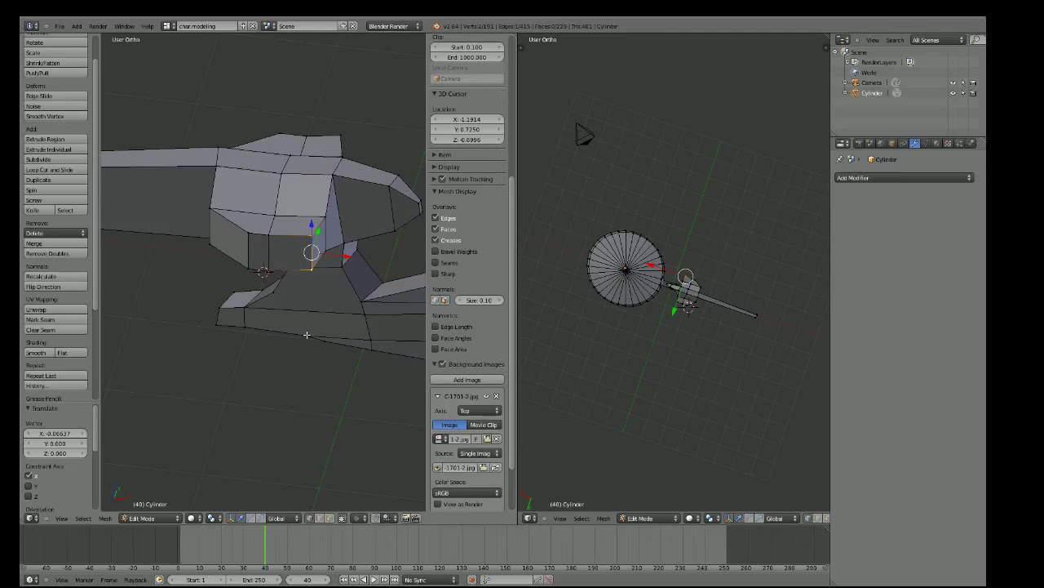
key(KP_7)
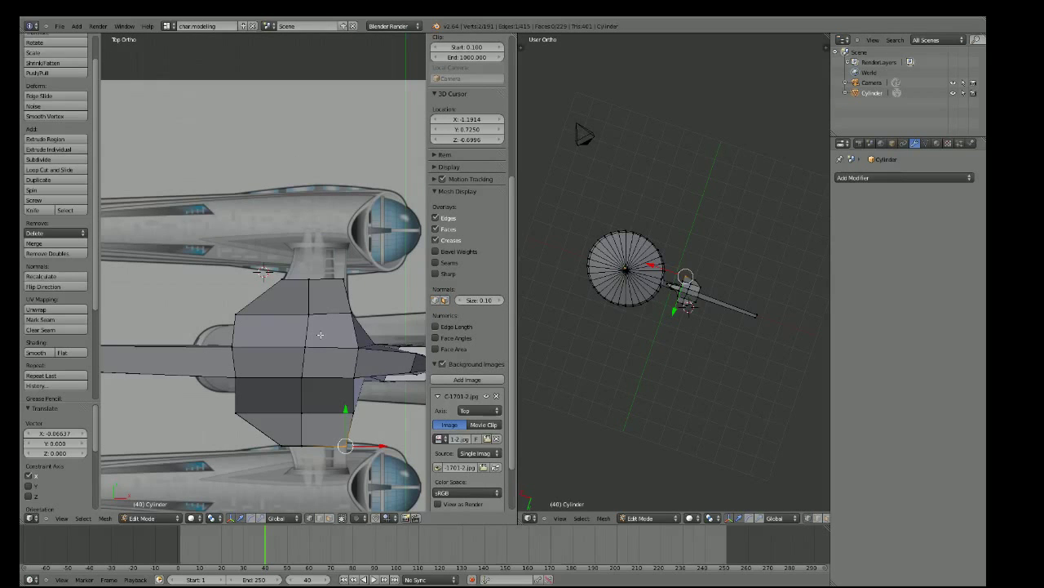
scroll(321, 335, up, 4)
mouse_move(352, 238)
middle_down()
mouse_move(187, 236)
mouse_move(201, 212)
middle_up()
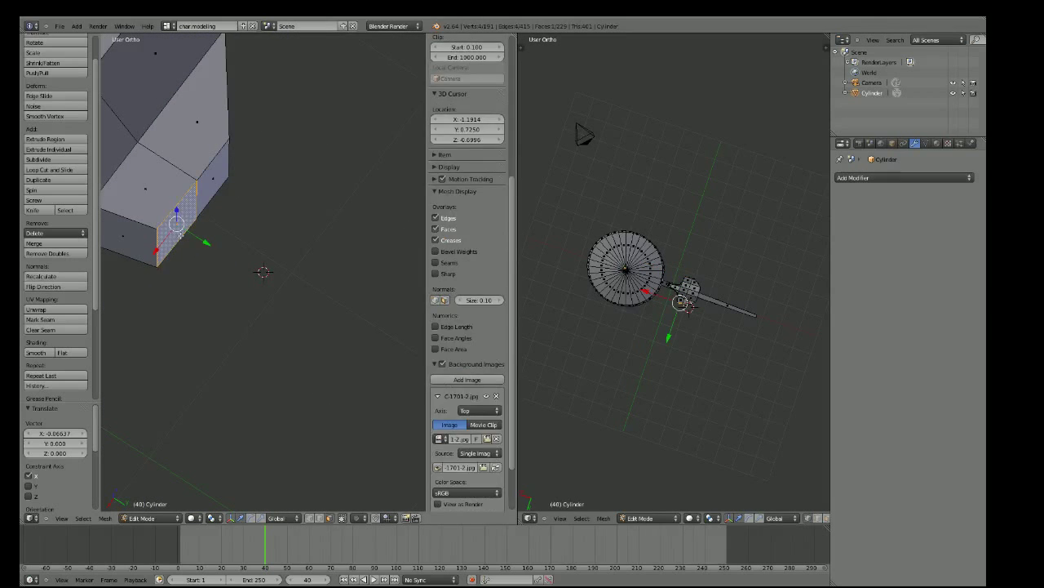
Extrude the hull's end faces 0.7 along Y toward the upper nacelle
right_click(212, 180)
middle_drag(219, 181, 225, 243)
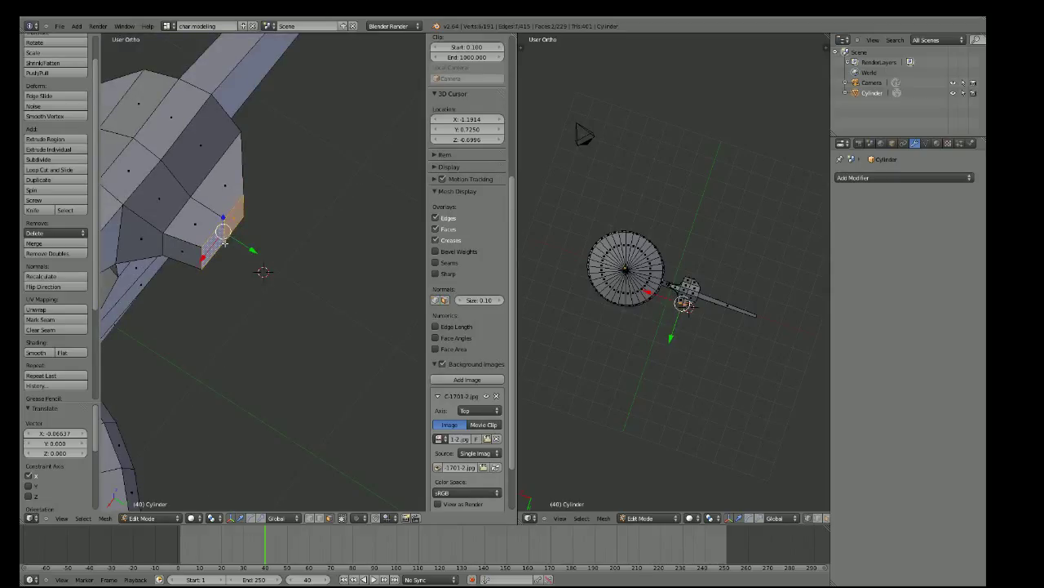
mouse_move(225, 243)
middle_down()
mouse_move(329, 283)
mouse_move(276, 285)
middle_up()
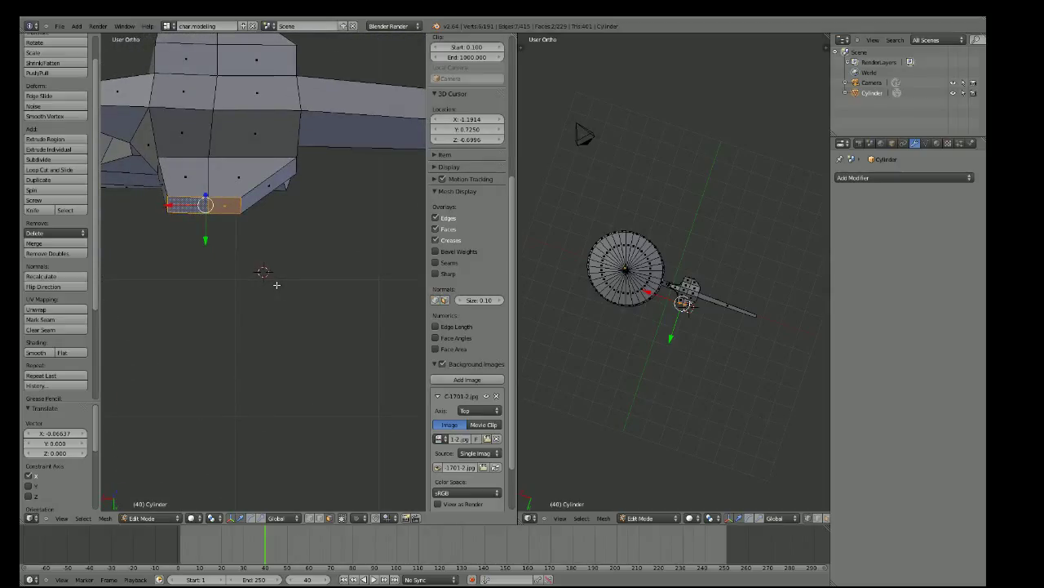
key(e)
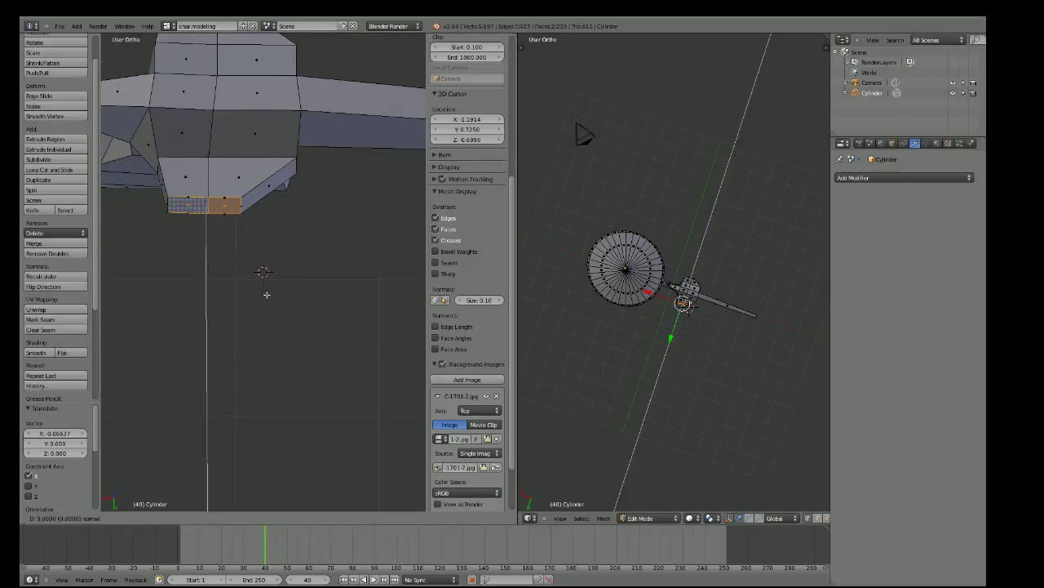
key(y)
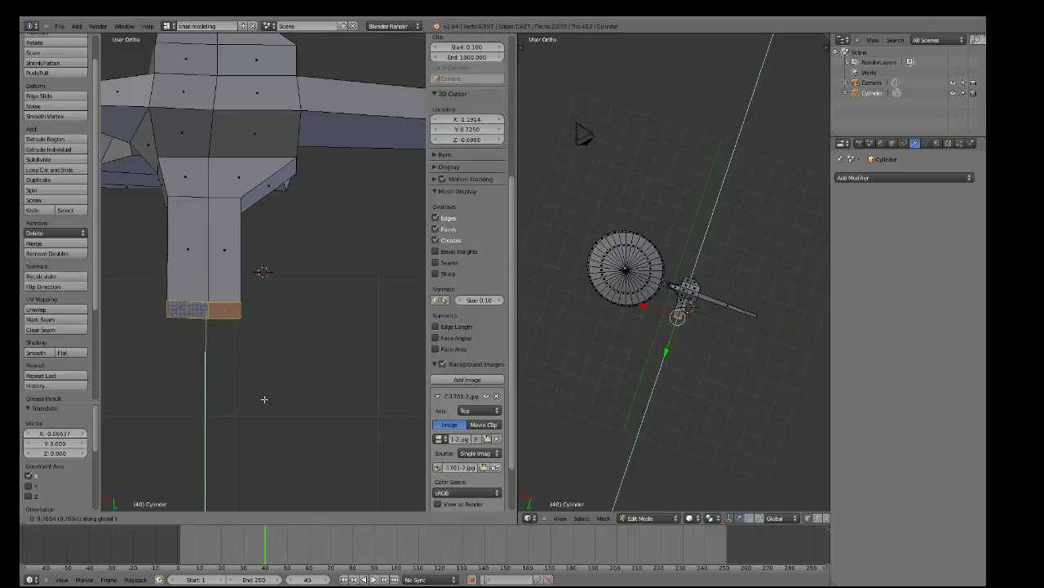
click(262, 364)
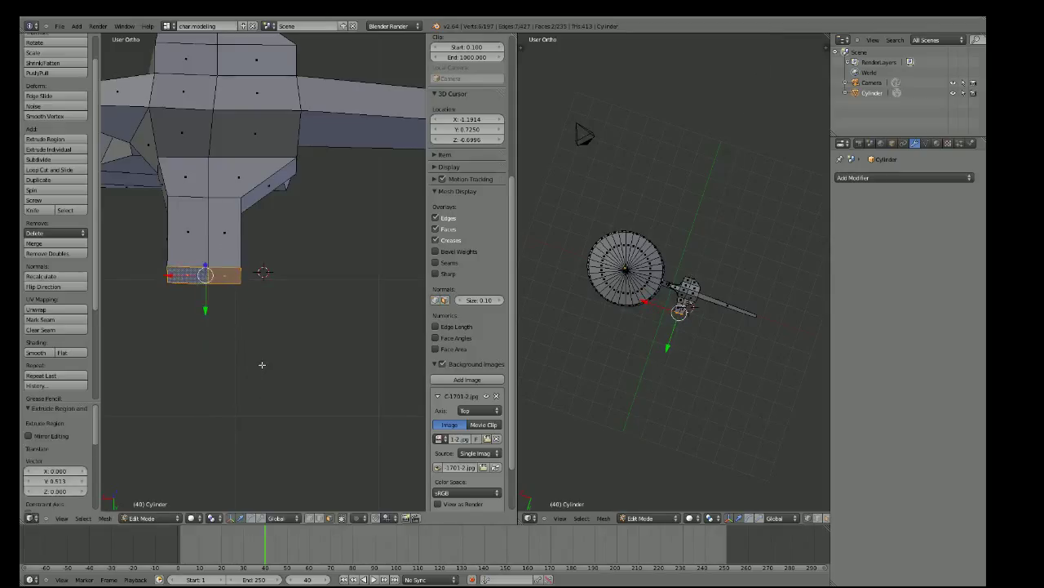
In Top view, move the block's end edge along Y to the nacelle line
mouse_move(262, 364)
middle_down()
mouse_move(275, 292)
mouse_move(293, 267)
middle_up()
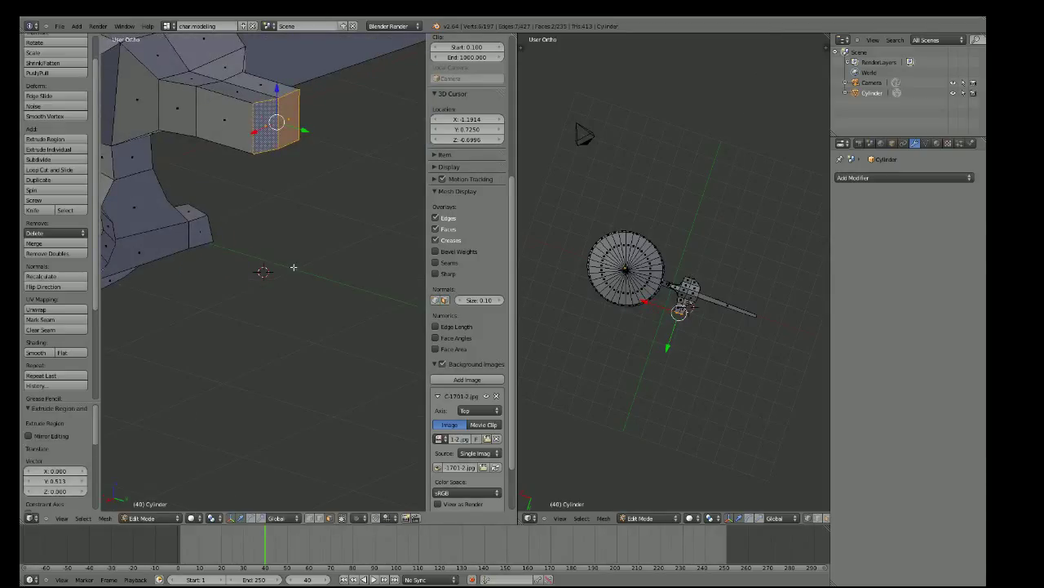
key(KP_7)
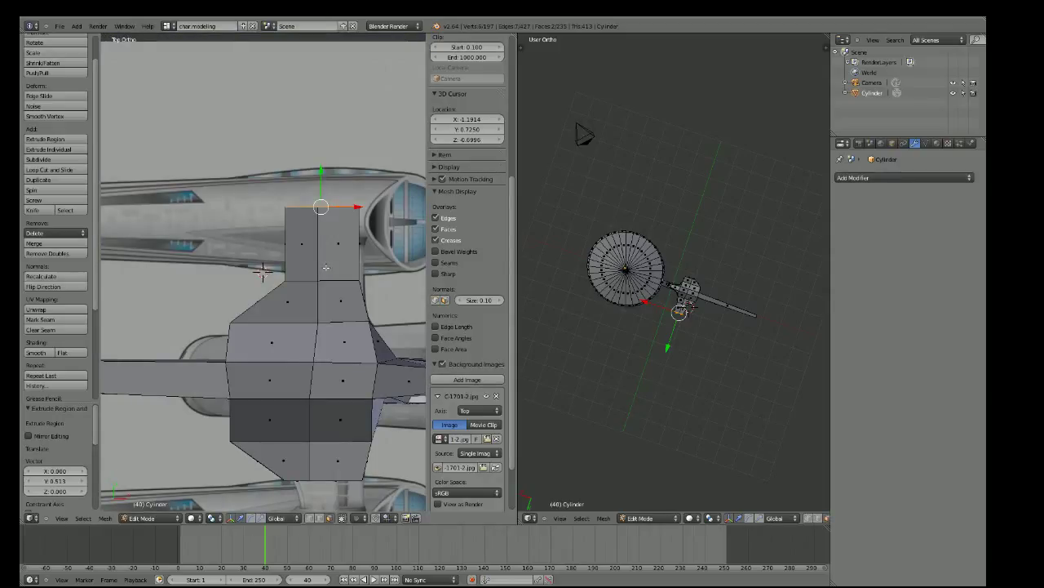
key(g)
key(y)
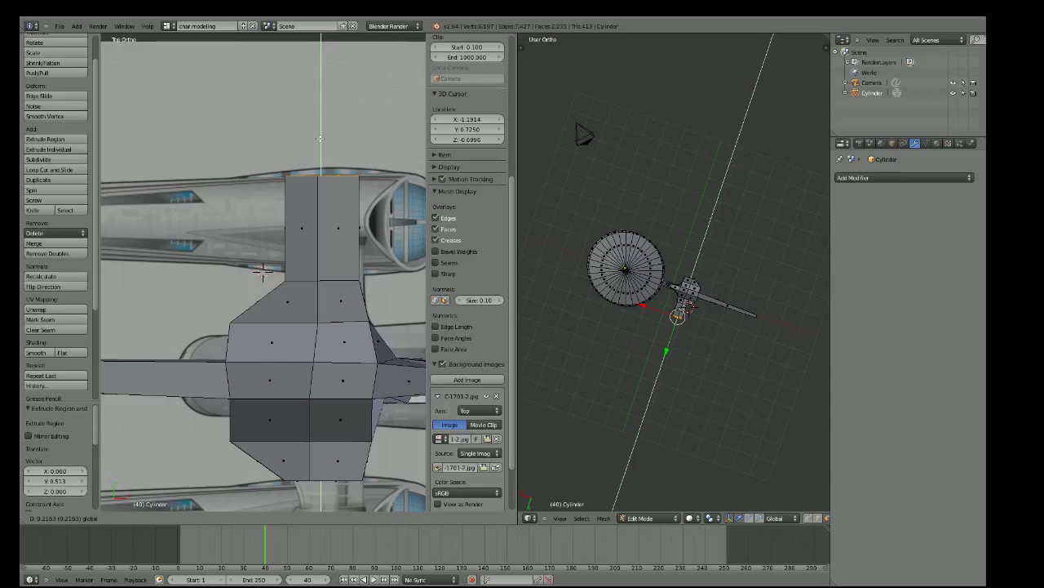
click(262, 272)
scroll(262, 272, down, 4)
middle_drag(340, 268, 294, 324)
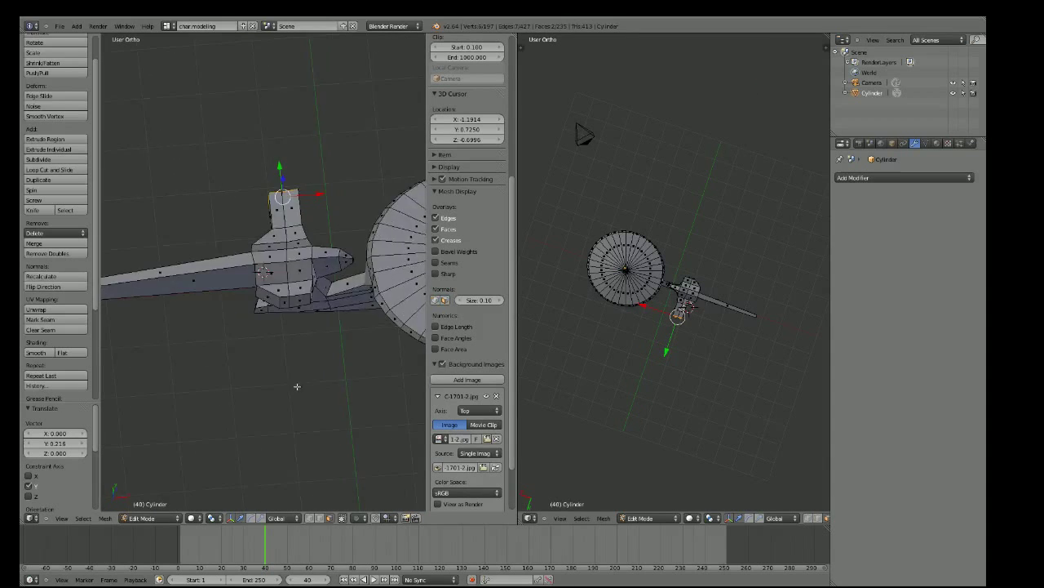
Cancel and undo a 7-unit extrusion of an upper hull face, then select a bottom face
right_click(290, 216)
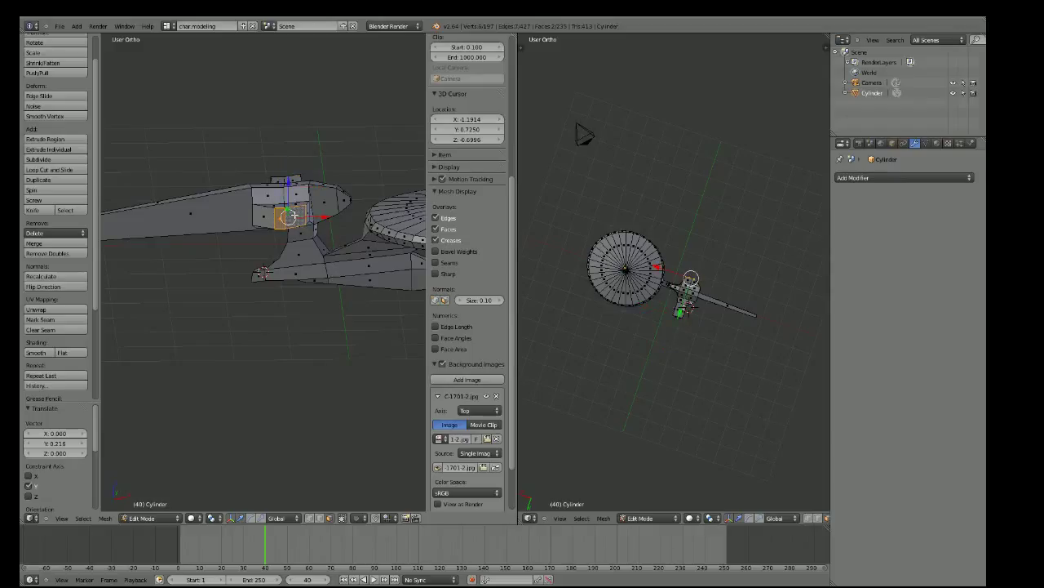
key(e)
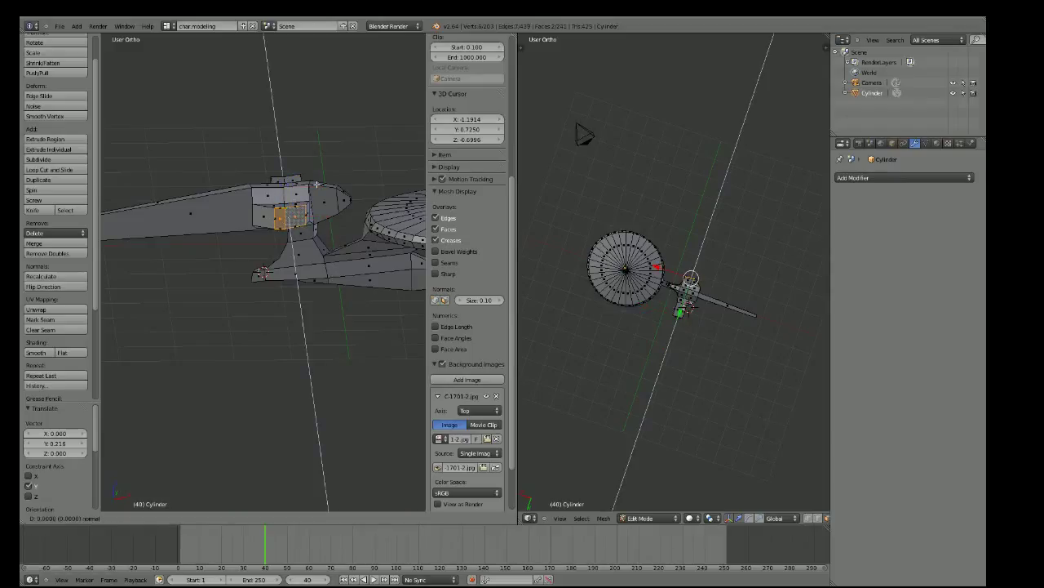
text(7)
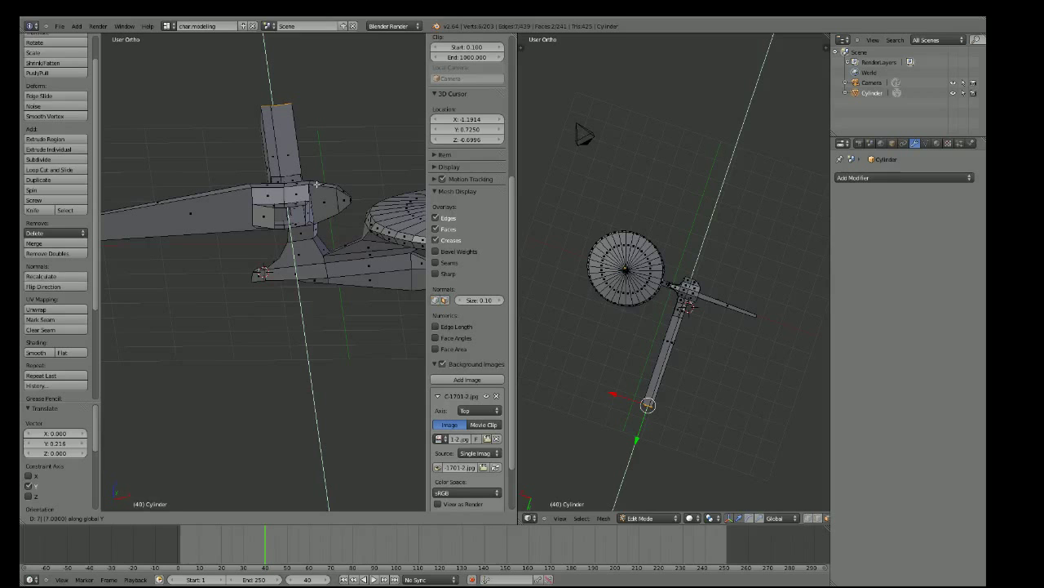
key(Escape)
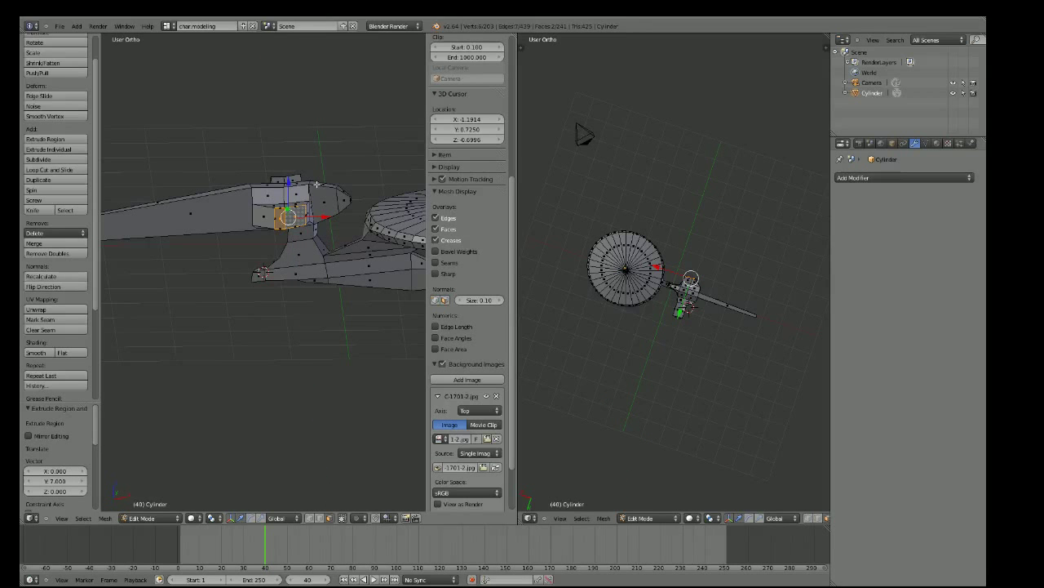
middle_drag(316, 185, 299, 216)
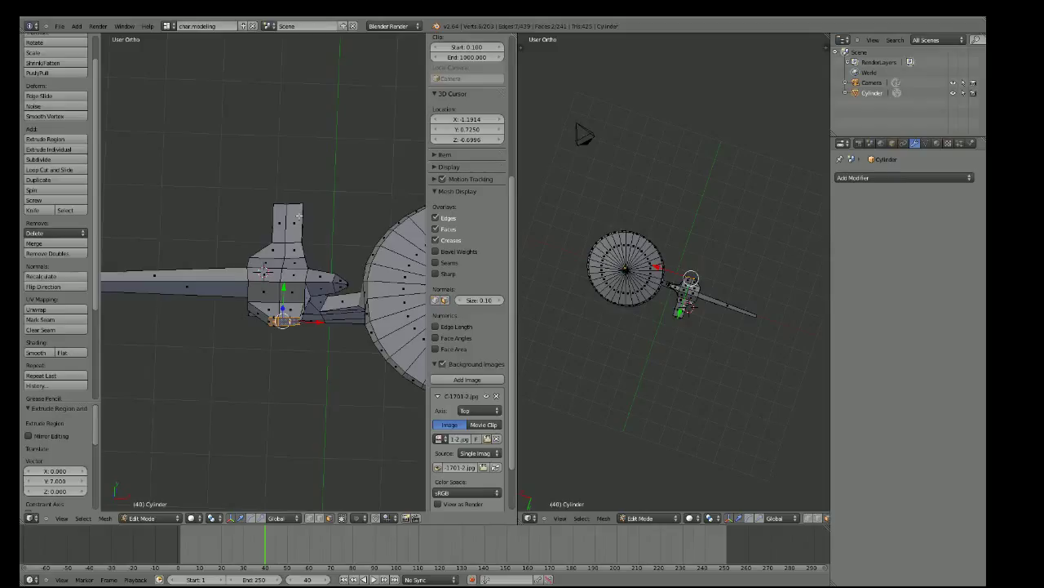
key(ctrl+z)
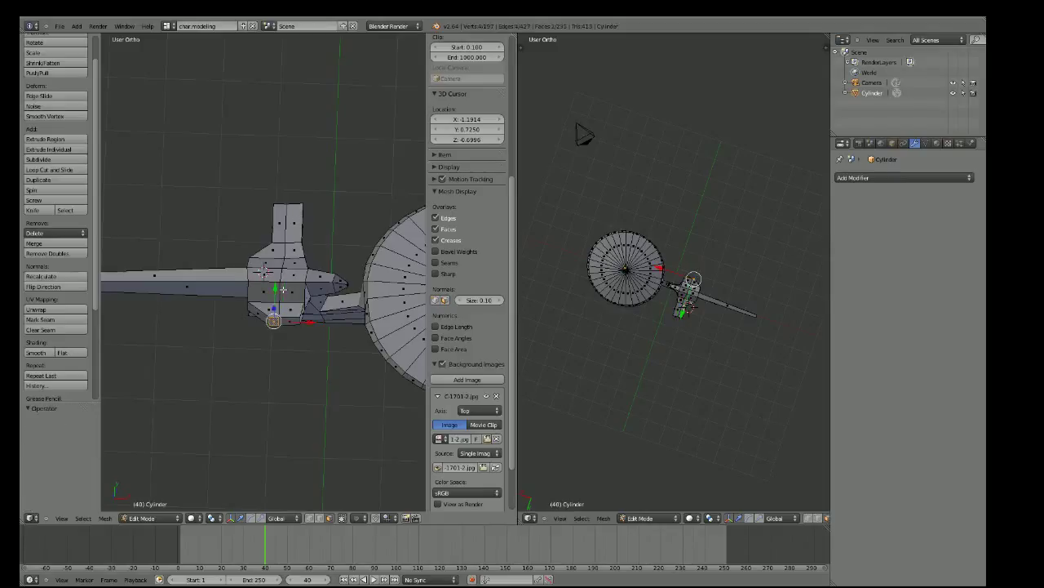
right_click(291, 322)
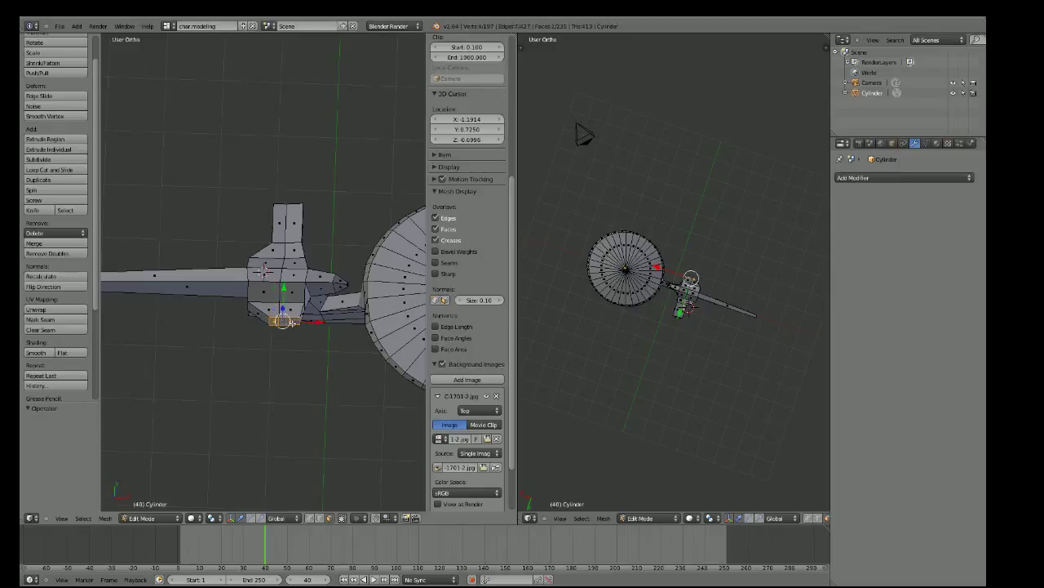
key(KP_7)
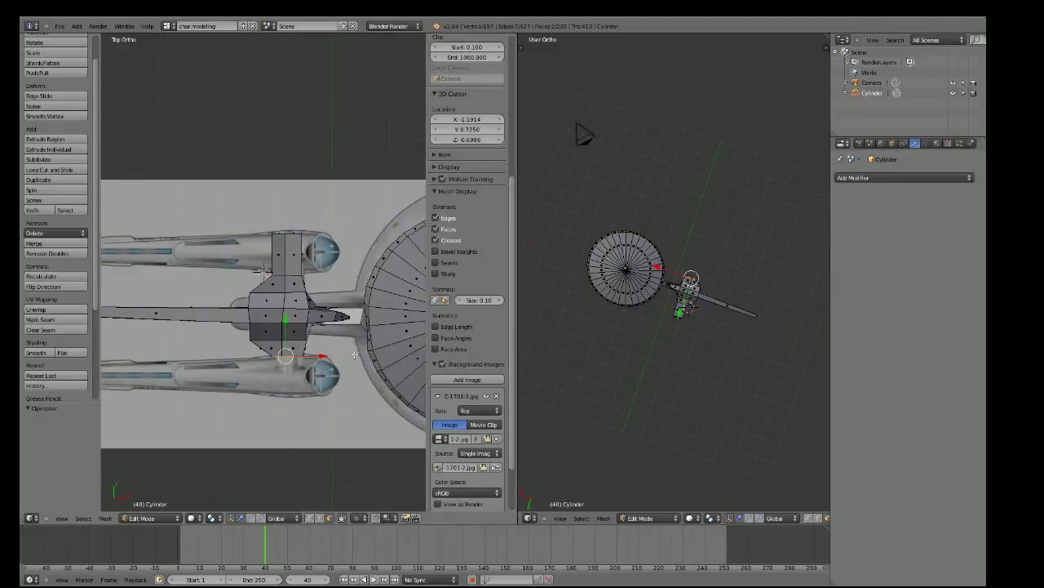
Extrude the selected face toward the lower nacelle
key(e)
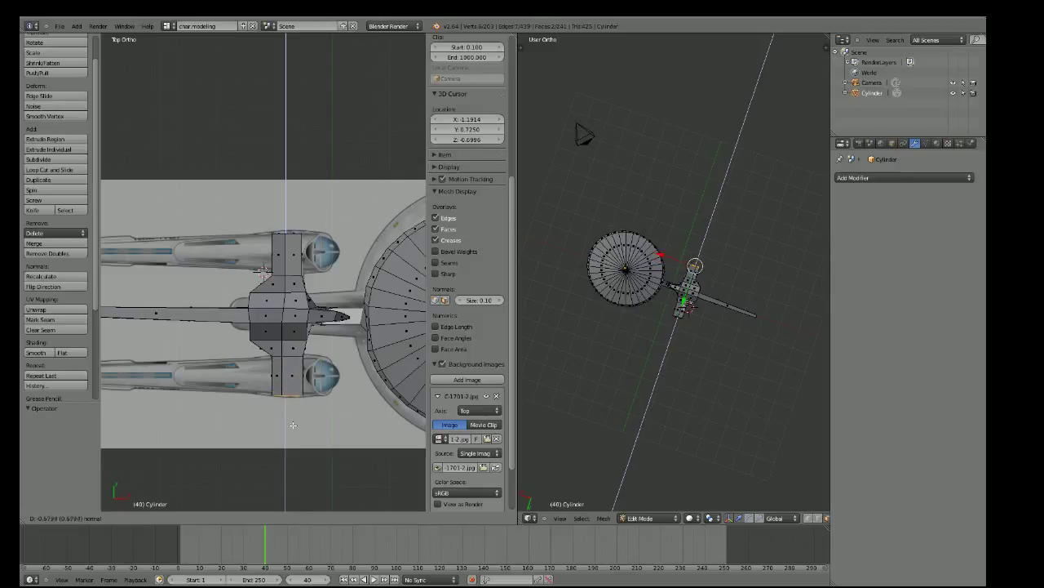
click(293, 424)
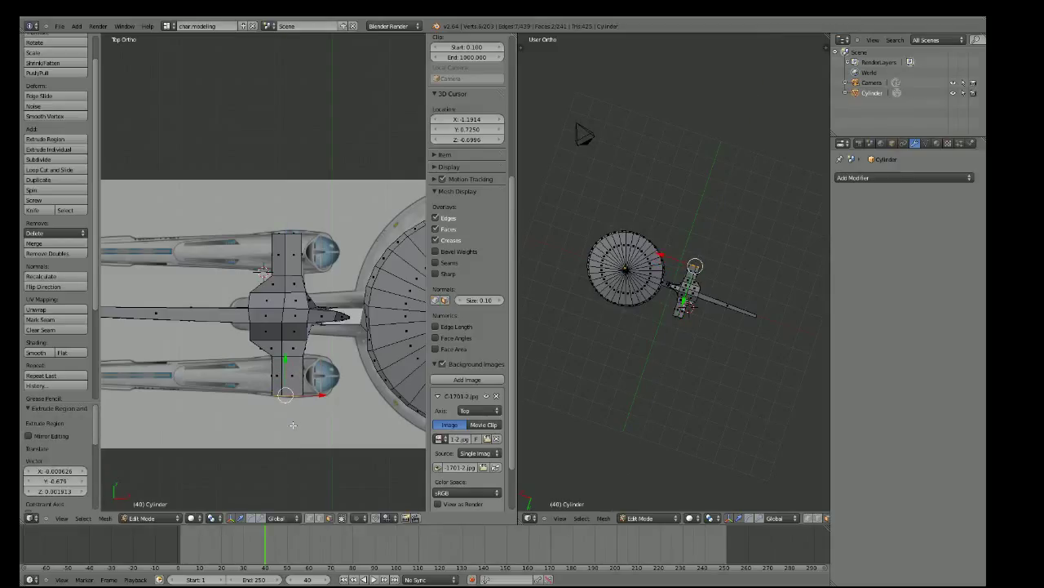
middle_drag(293, 424, 264, 340)
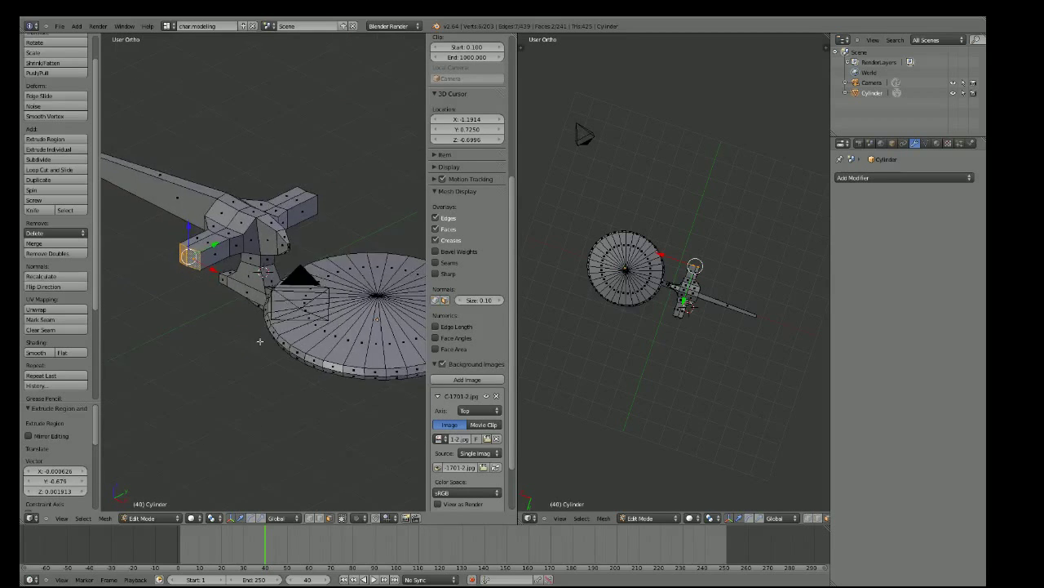
scroll(264, 340, up, 5)
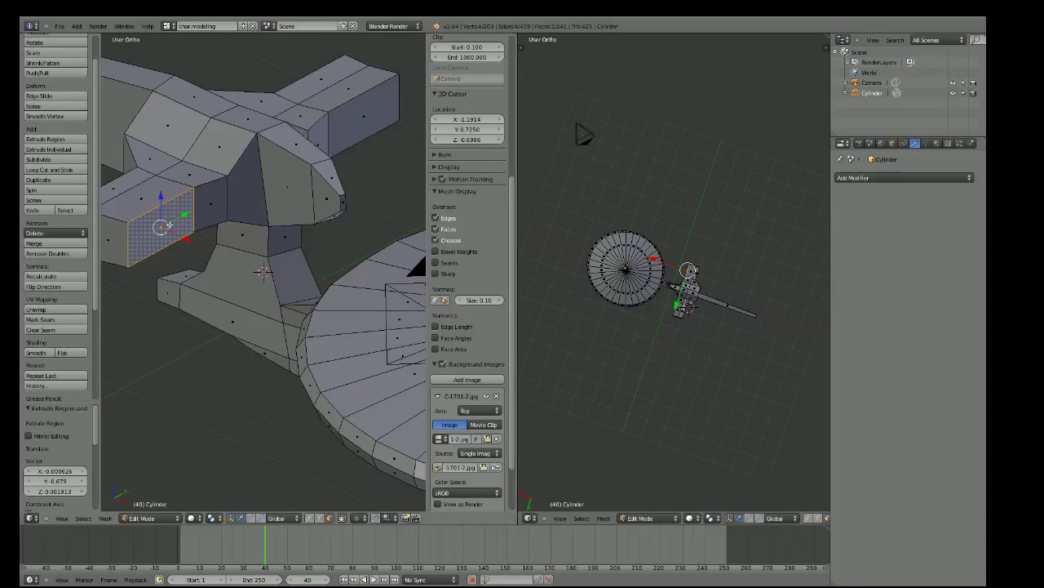
key(KP_7)
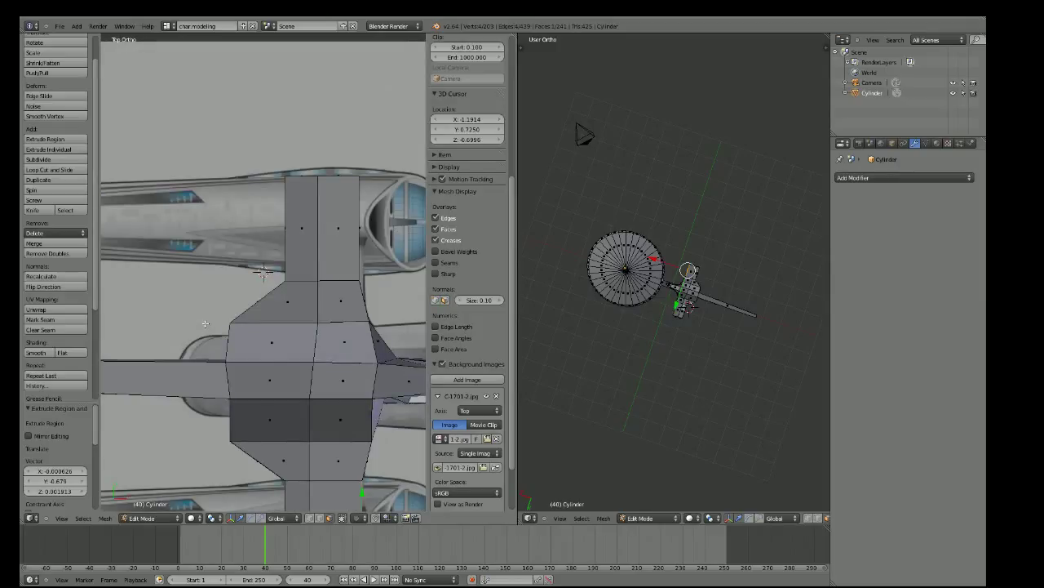
scroll(205, 324, down, 2)
scroll(379, 461, down, 2)
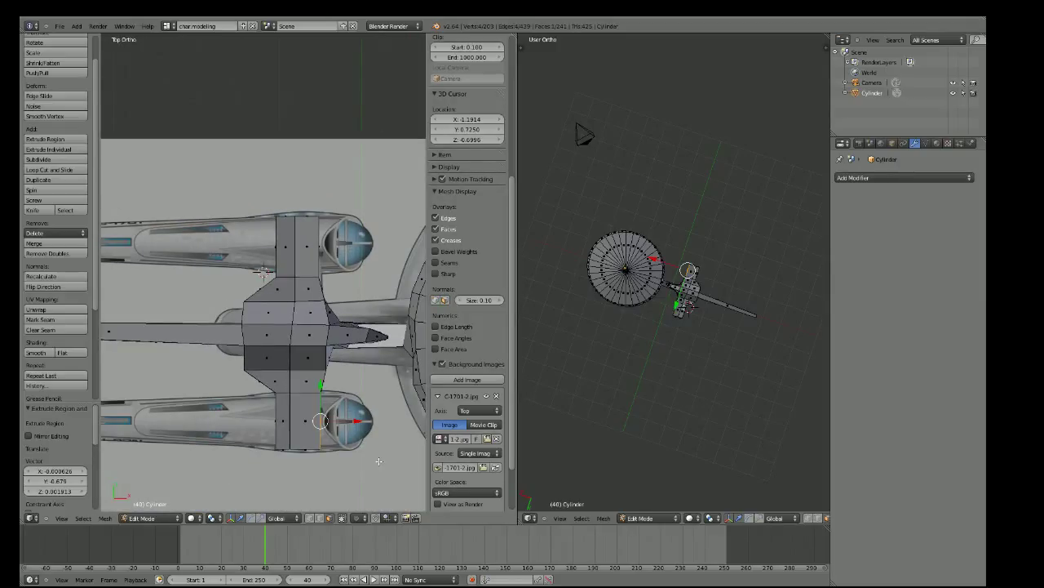
Extend the nacelle's end faces along X and taper them with a scale
key(e)
key(x)
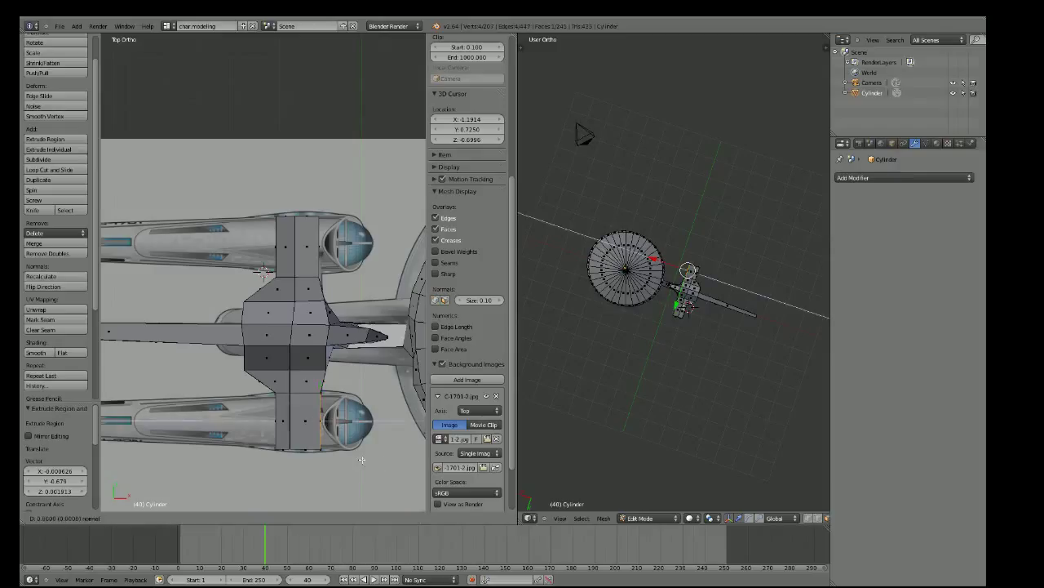
click(413, 453)
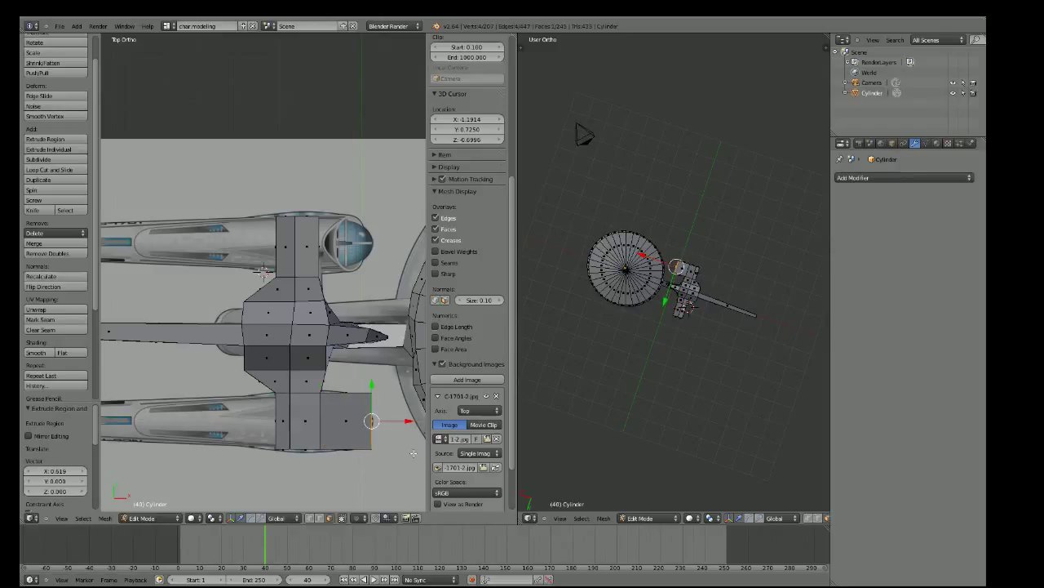
key(s)
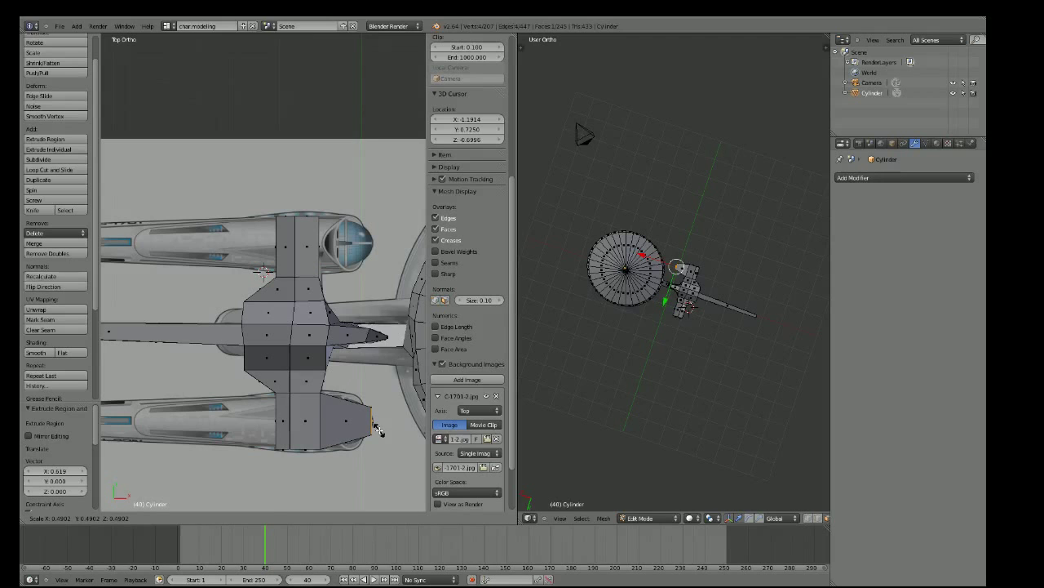
click(372, 421)
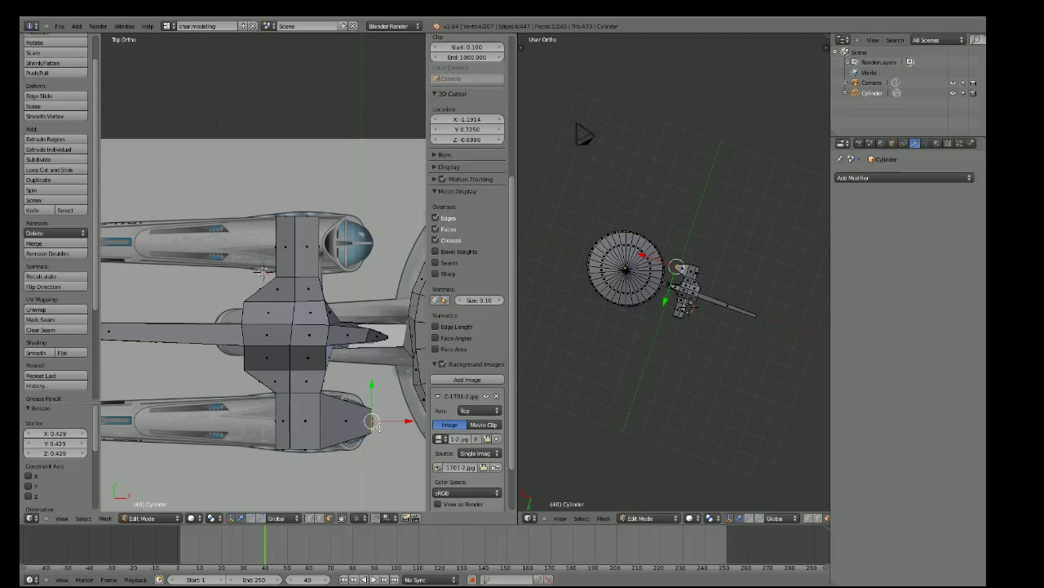
middle_drag(372, 421, 306, 232)
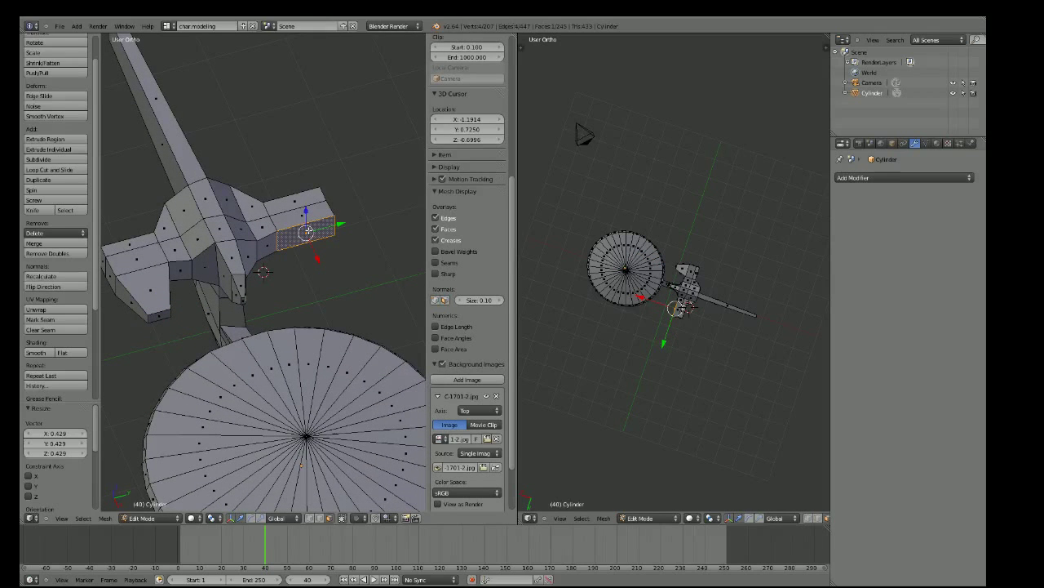
key(KP_7)
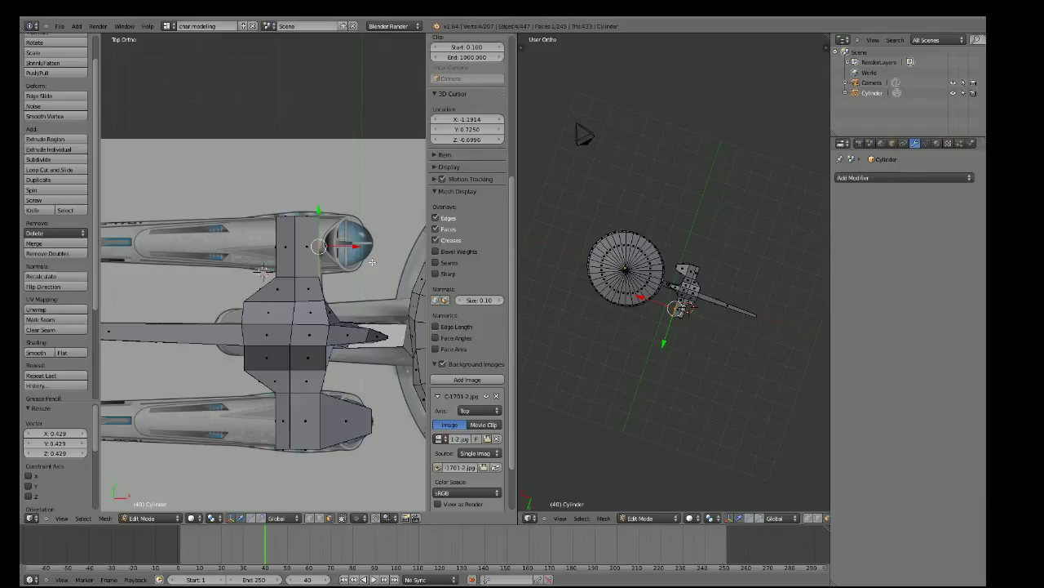
Extrude the block's front faces along X and shrink the tip to 0.425
key(e)
key(x)
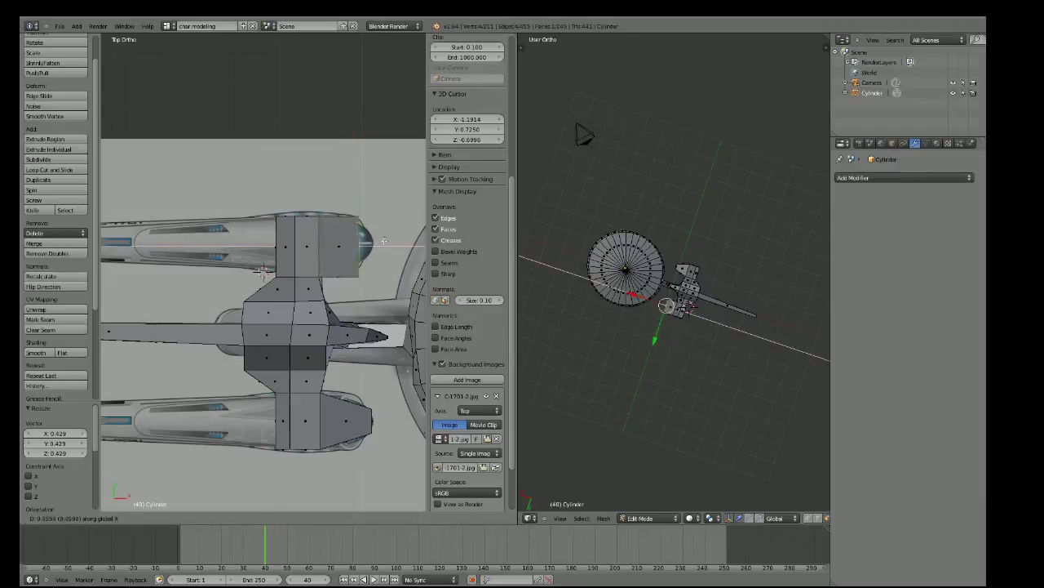
click(374, 235)
key(s)
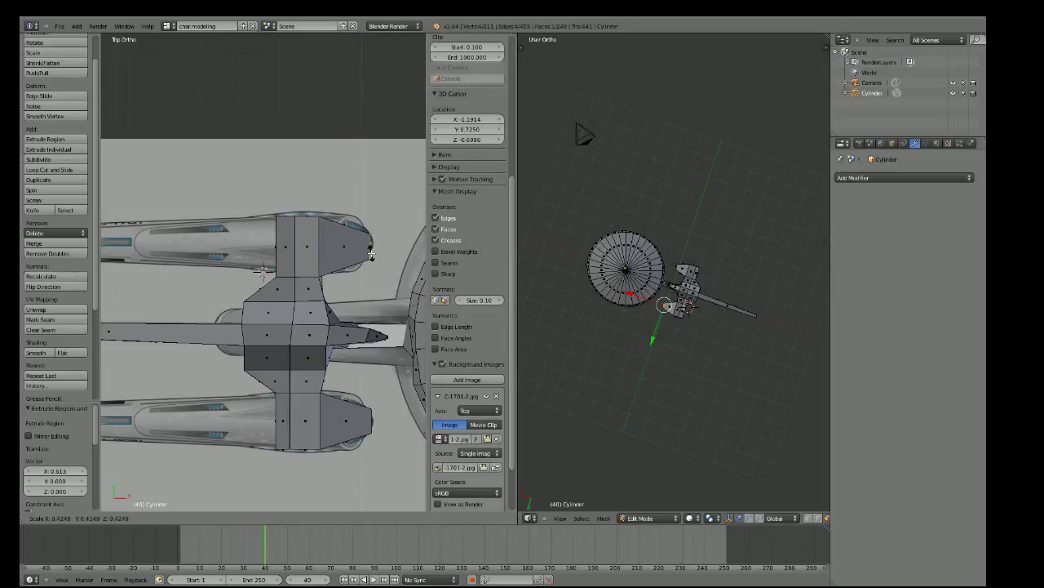
click(370, 255)
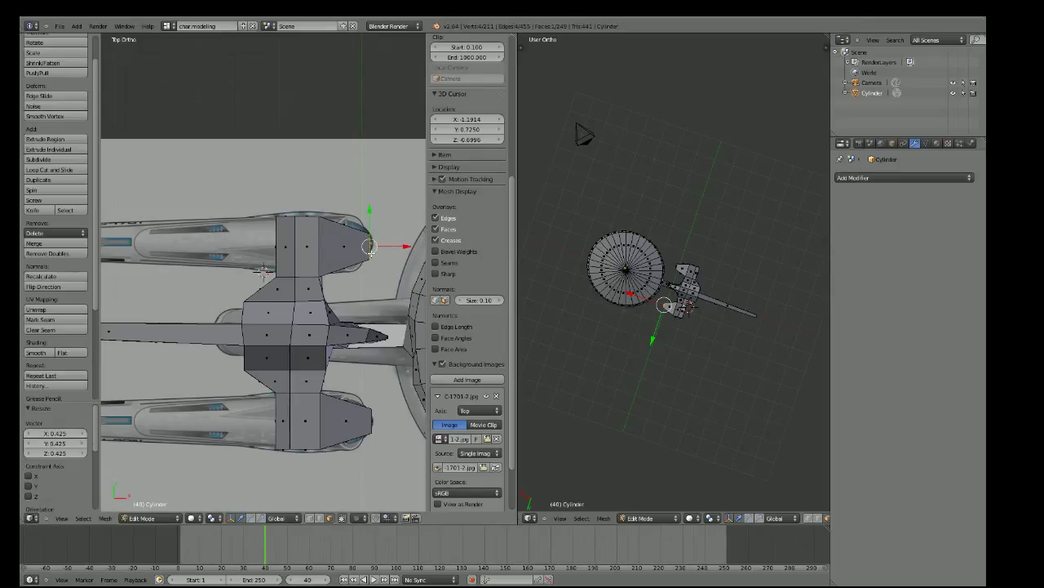
middle_drag(263, 271, 258, 271)
Select the side block's end face and begin extruding it along X in Top view
right_click(245, 168)
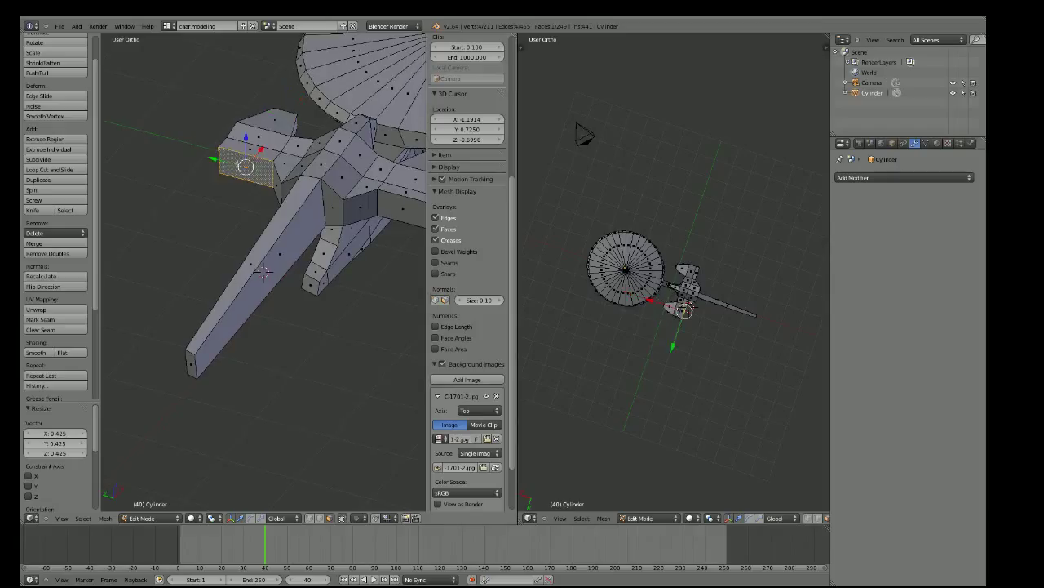
key(KP_7)
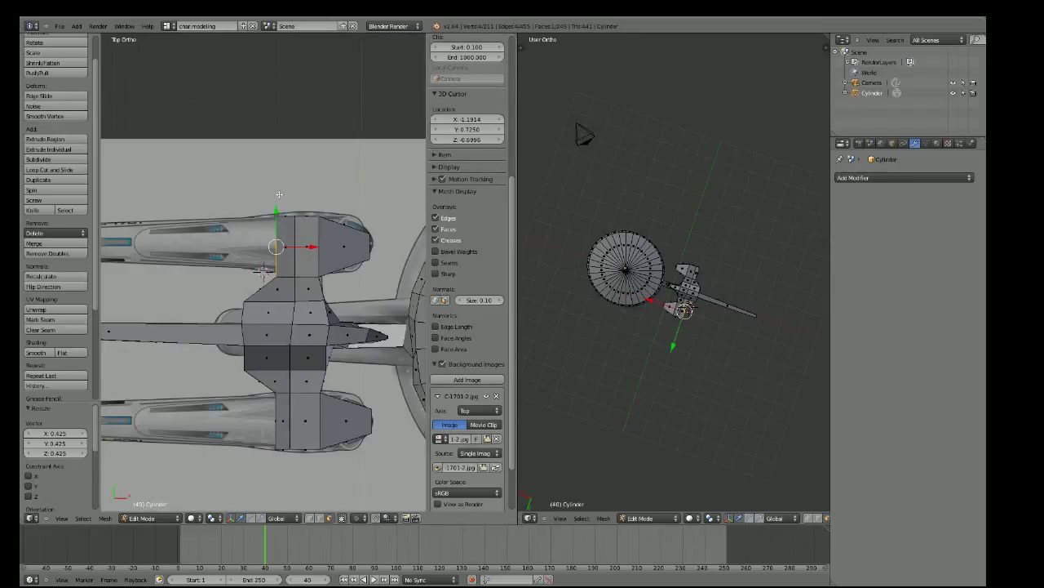
scroll(265, 272, down, 3)
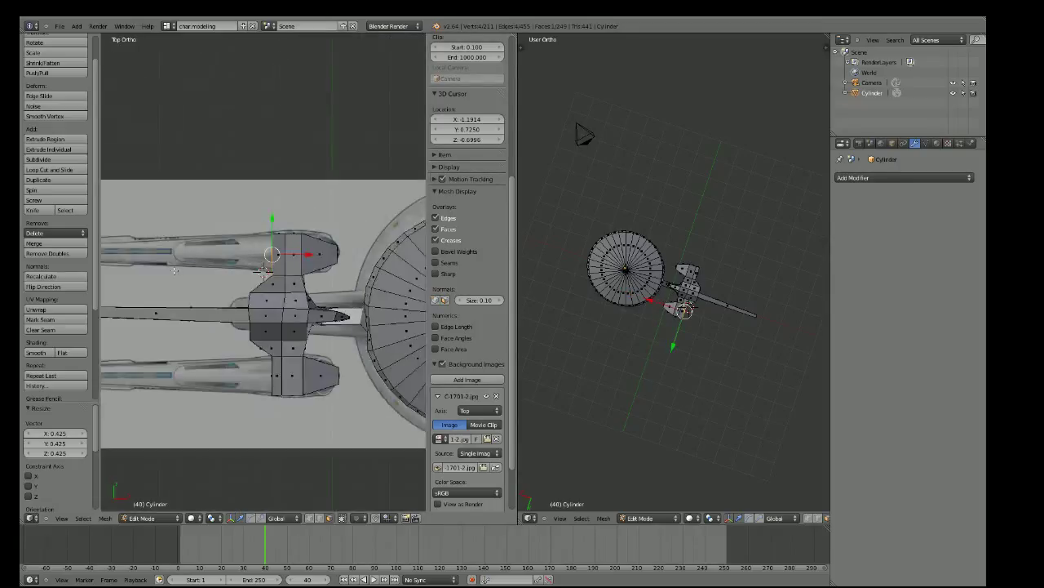
scroll(265, 272, down, 1)
key(e)
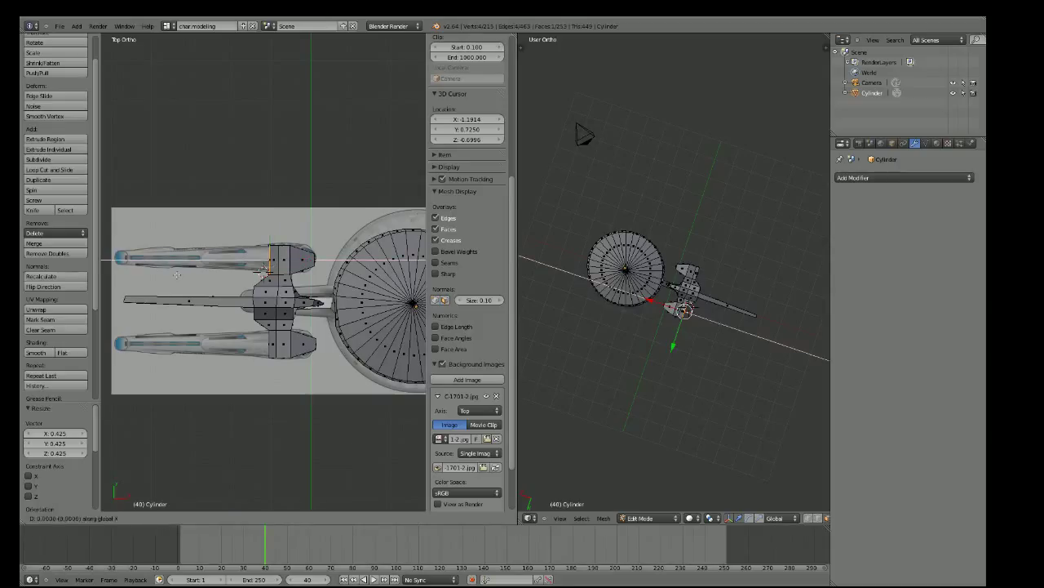
Finish the long rearward extrusion of the upper nacelle and check it in perspective
click(27, 268)
middle_drag(136, 319, 163, 253)
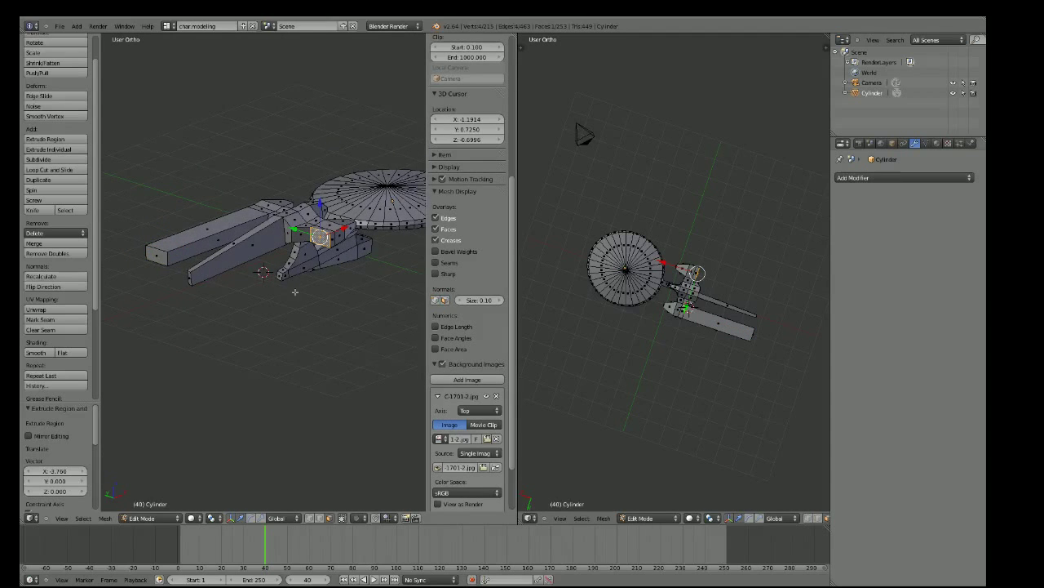
middle_drag(294, 291, 264, 341)
key(KP_7)
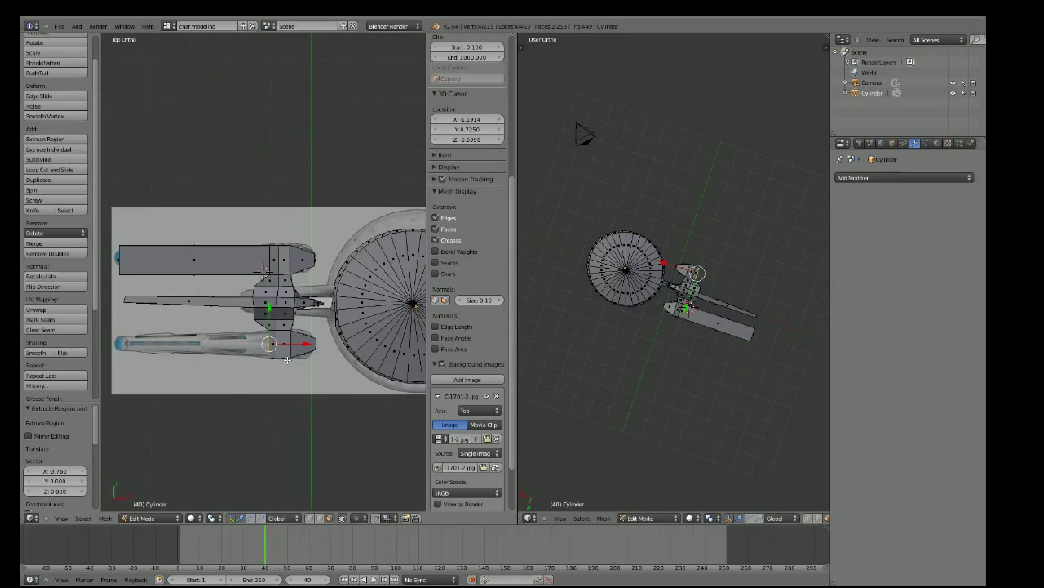
Extrude the lower nacelle rearward and taper its rear end to 0.533
key(e)
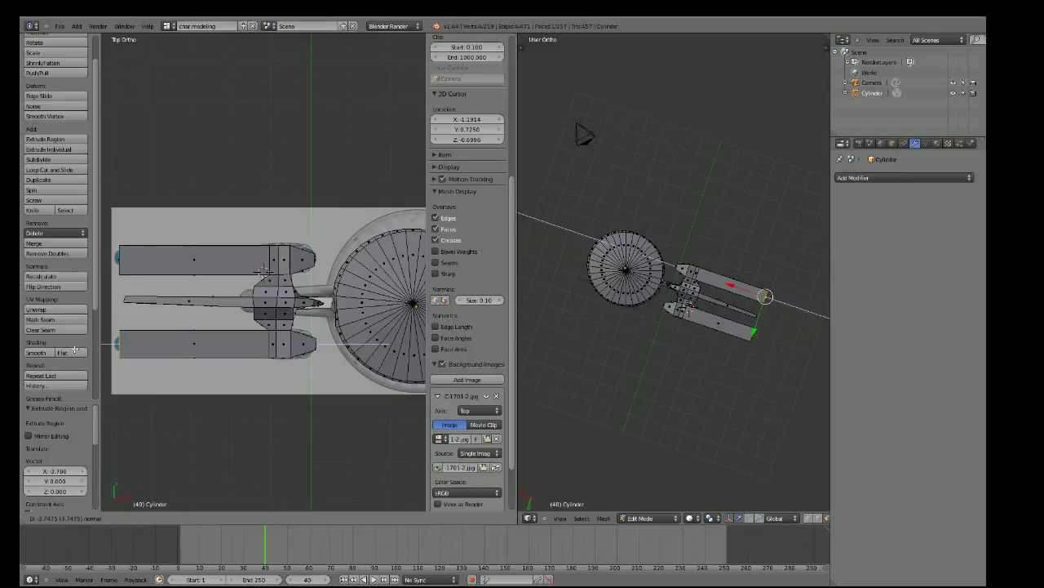
click(74, 349)
mouse_move(163, 359)
middle_down()
mouse_move(214, 378)
mouse_move(293, 322)
mouse_move(294, 270)
mouse_move(229, 344)
mouse_move(168, 344)
middle_up()
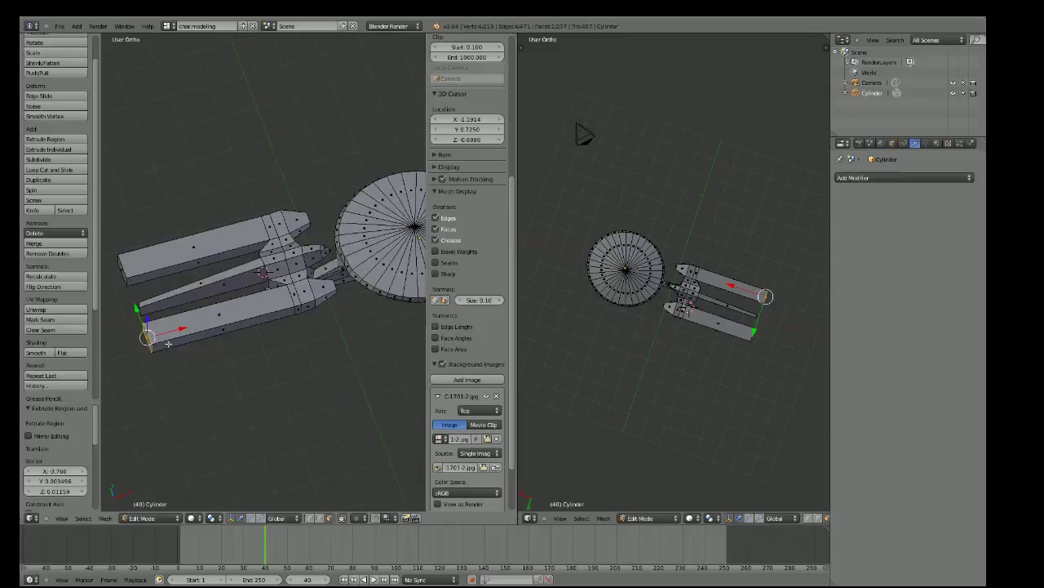
key(KP_7)
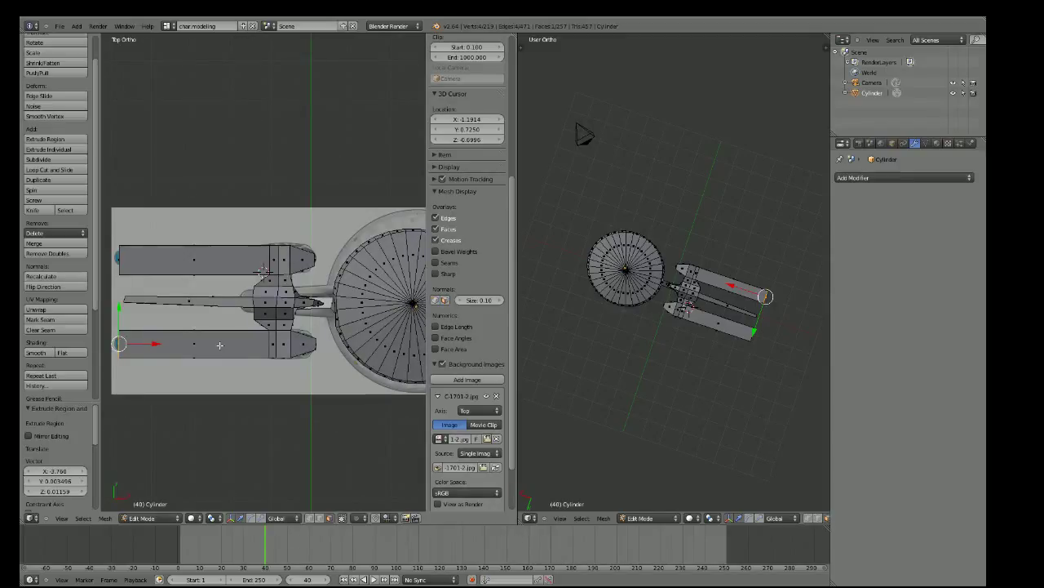
key(s)
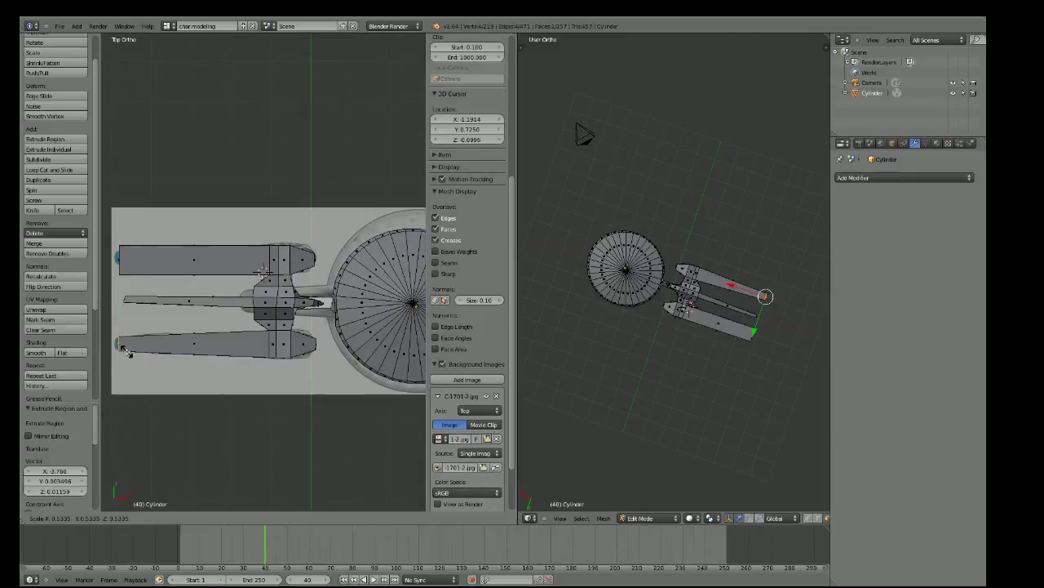
click(123, 349)
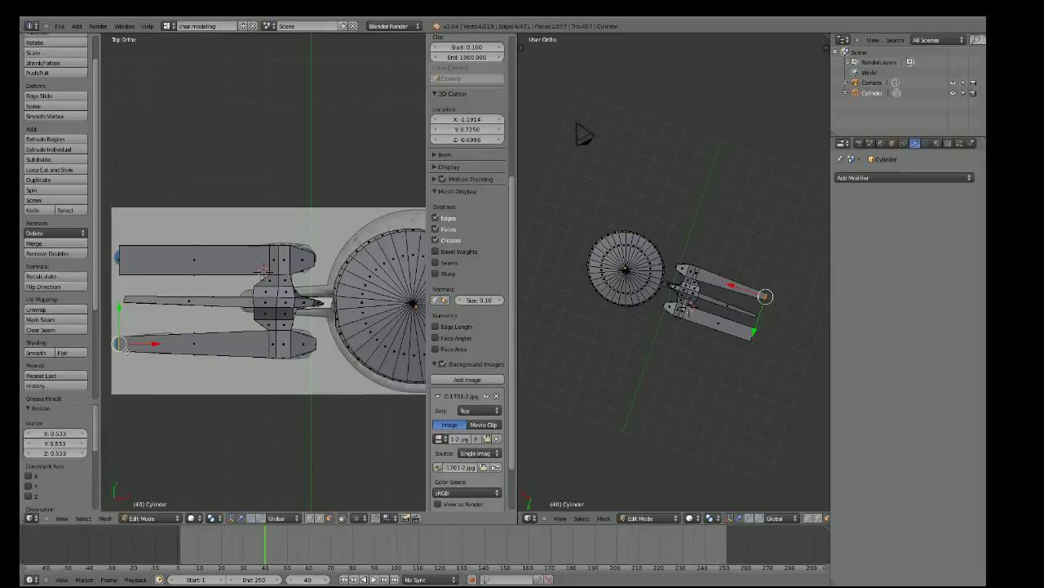
Select the upper nacelle's rear end face and taper it to 0.556
click(319, 518)
right_click(119, 258)
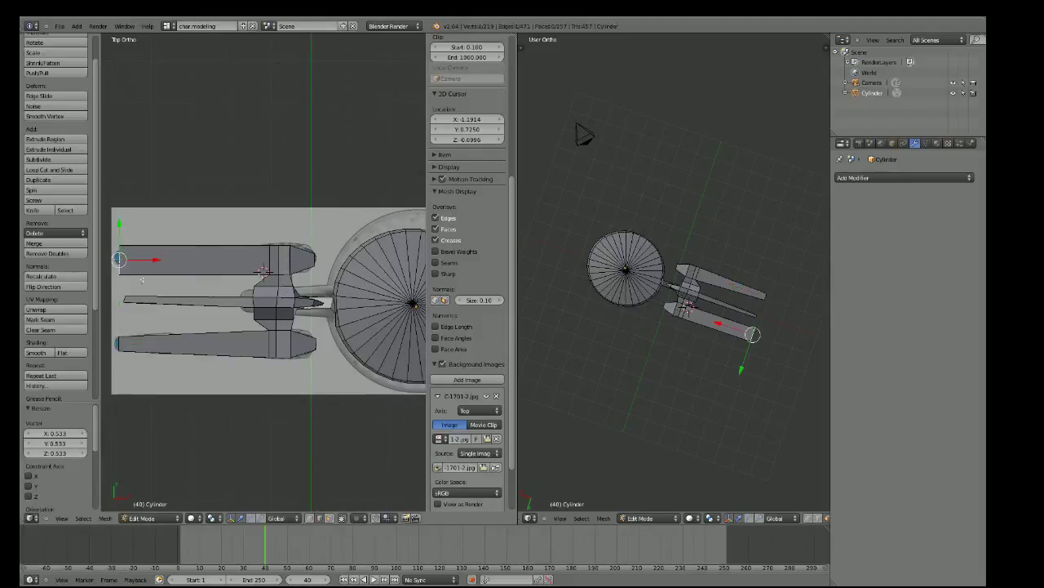
middle_drag(142, 280, 237, 178)
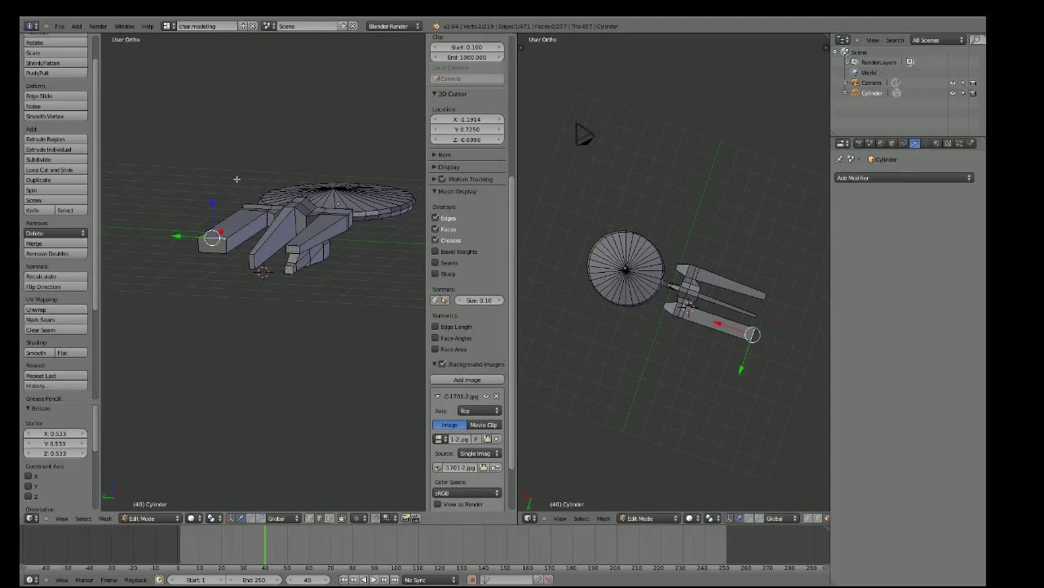
right_click(210, 245)
shift+right_click(198, 245)
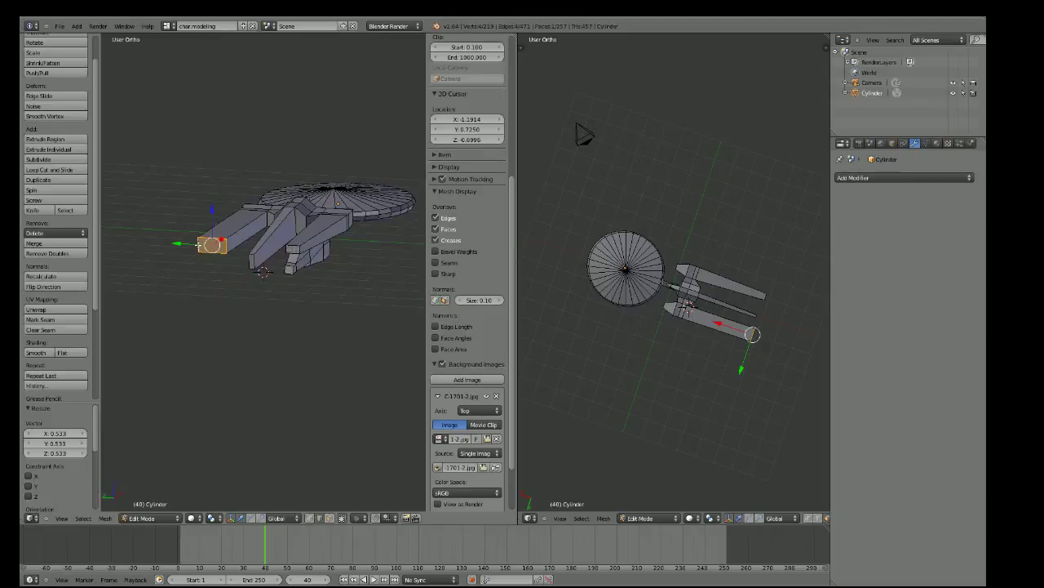
key(KP_7)
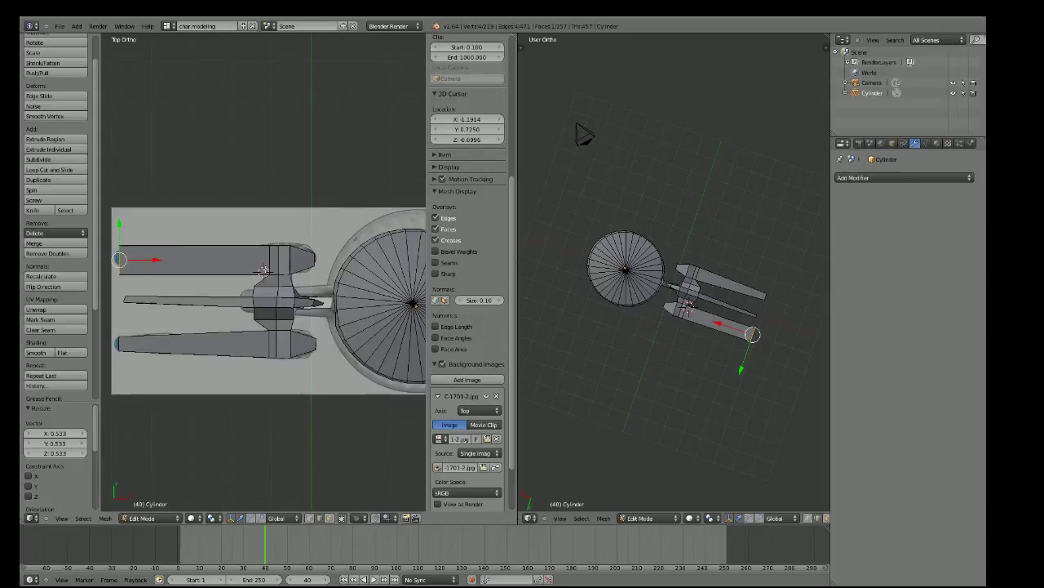
key(s)
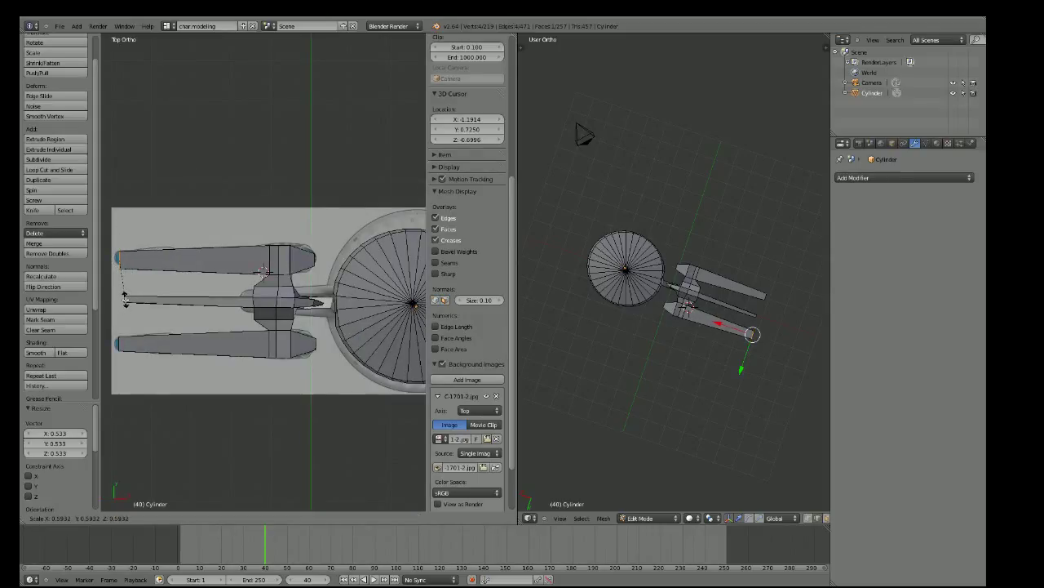
click(124, 292)
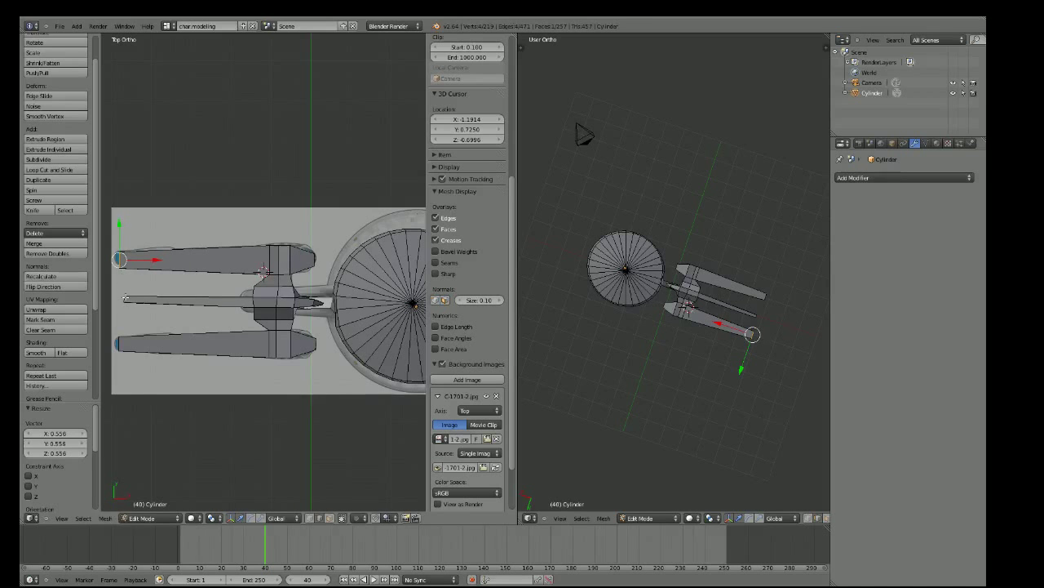
Orbit and zoom to review the whole ship with both tapered nacelles
mouse_move(125, 295)
middle_down()
mouse_move(241, 158)
mouse_move(177, 231)
middle_up()
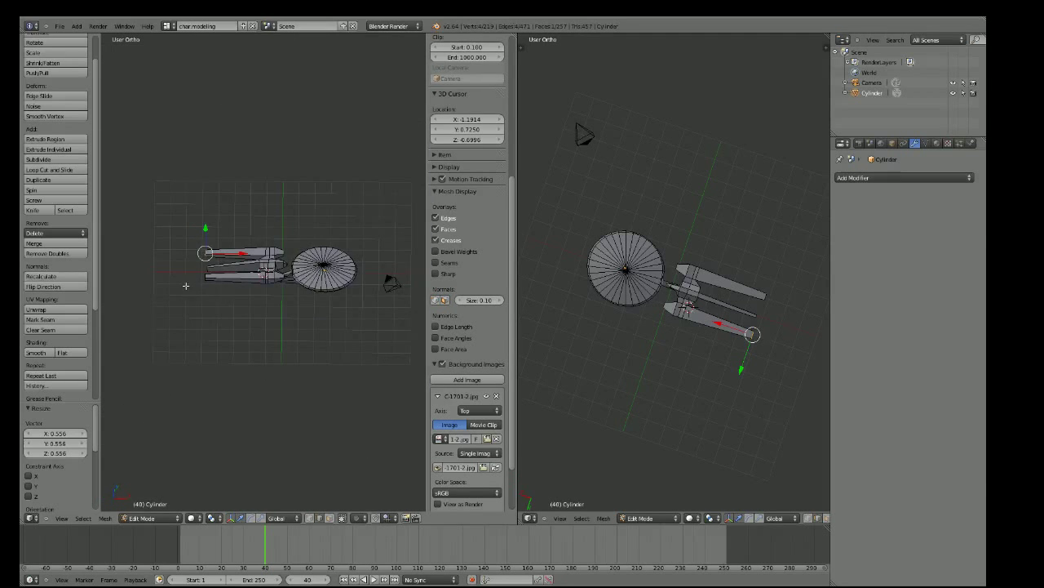
middle_drag(186, 285, 105, 288)
scroll(290, 283, up, 3)
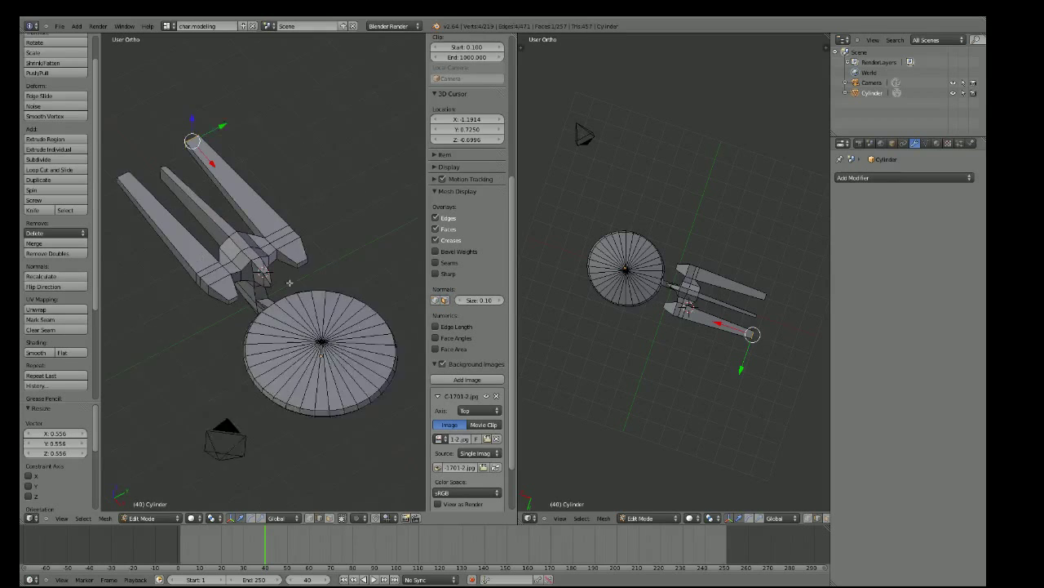
scroll(290, 283, up, 1)
scroll(293, 281, up, 1)
scroll(295, 280, down, 1)
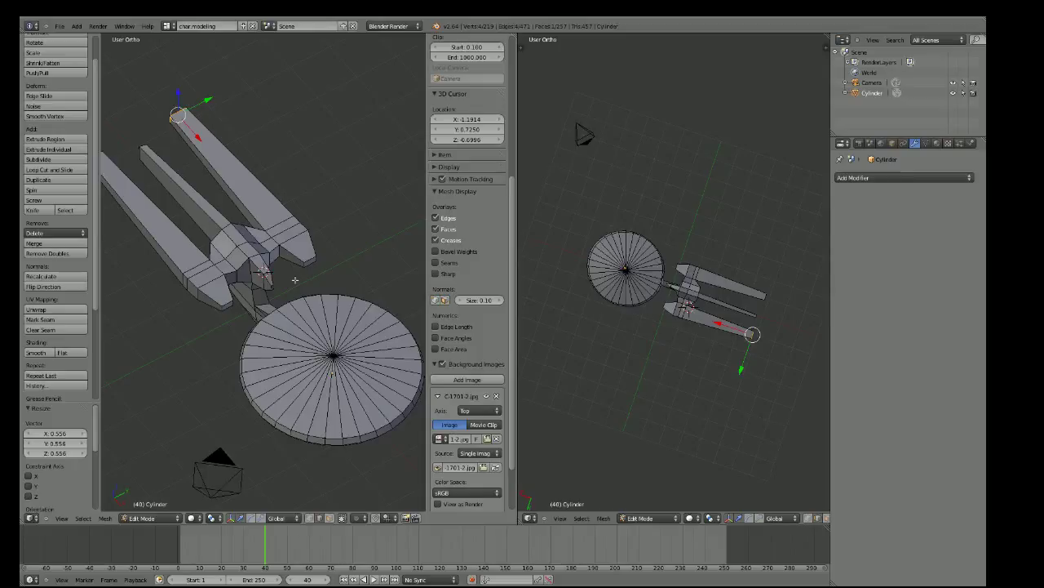
Place the 3D cursor beside the saucer at X 0.3826, Y 0.4473, Z −1.9270, then show Add > Lamp types
key(shift+a)
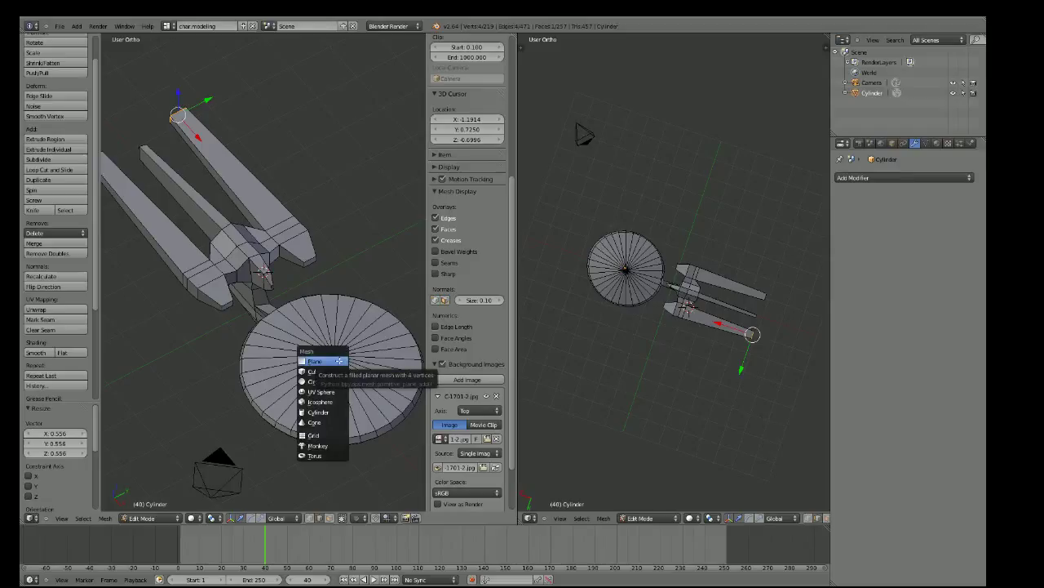
click(191, 366)
key(alt+Home)
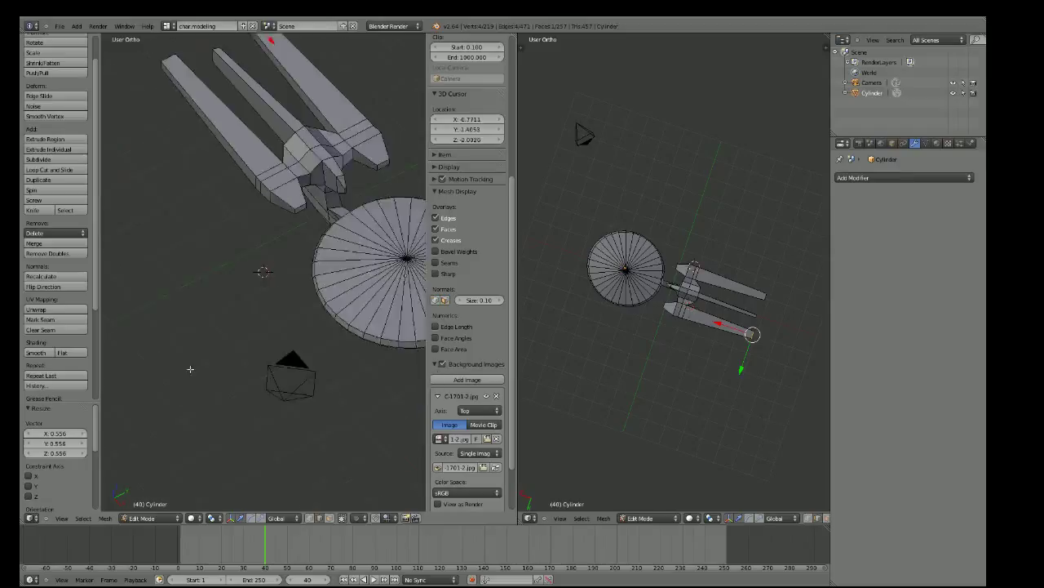
scroll(368, 266, up, 2)
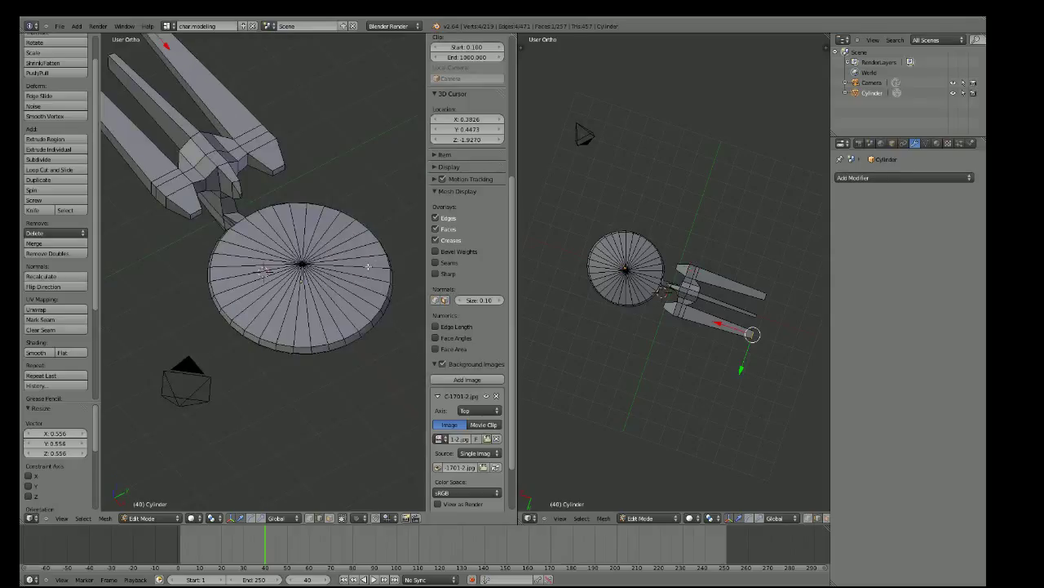
click(77, 27)
mouse_move(86, 147)
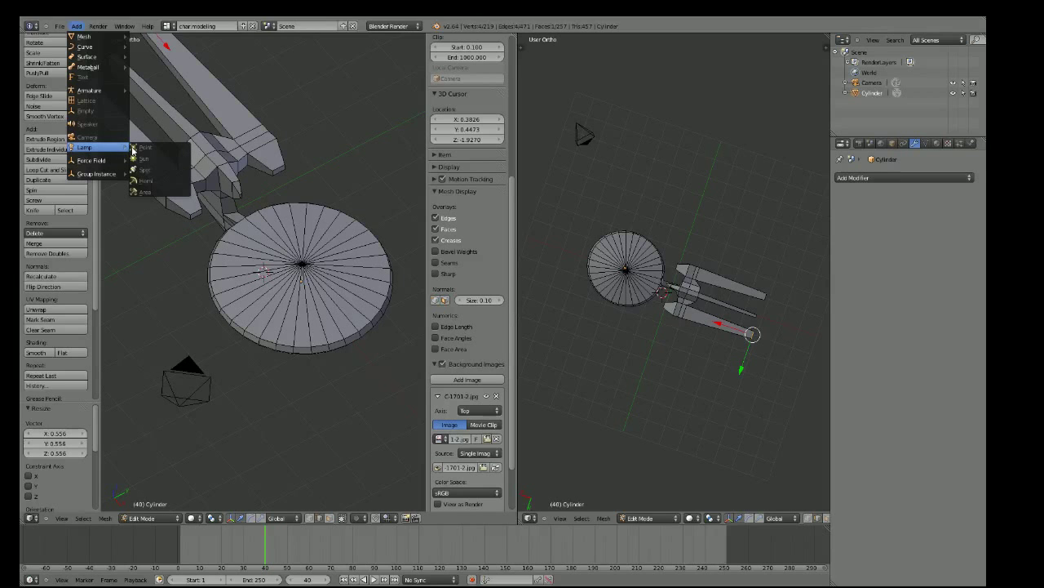
Return to Object Mode and add a point lamp to the scene
click(163, 518)
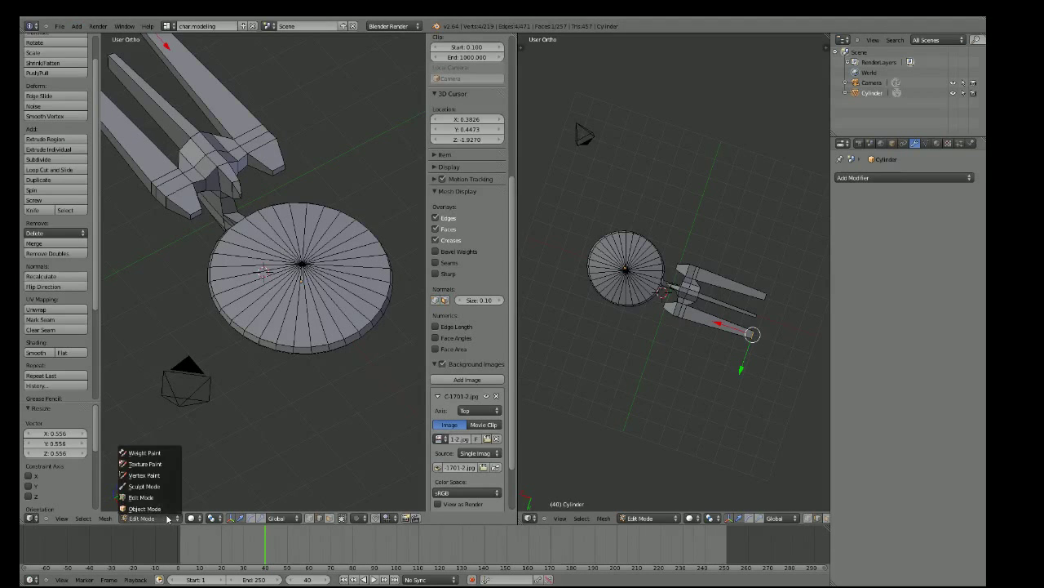
click(169, 514)
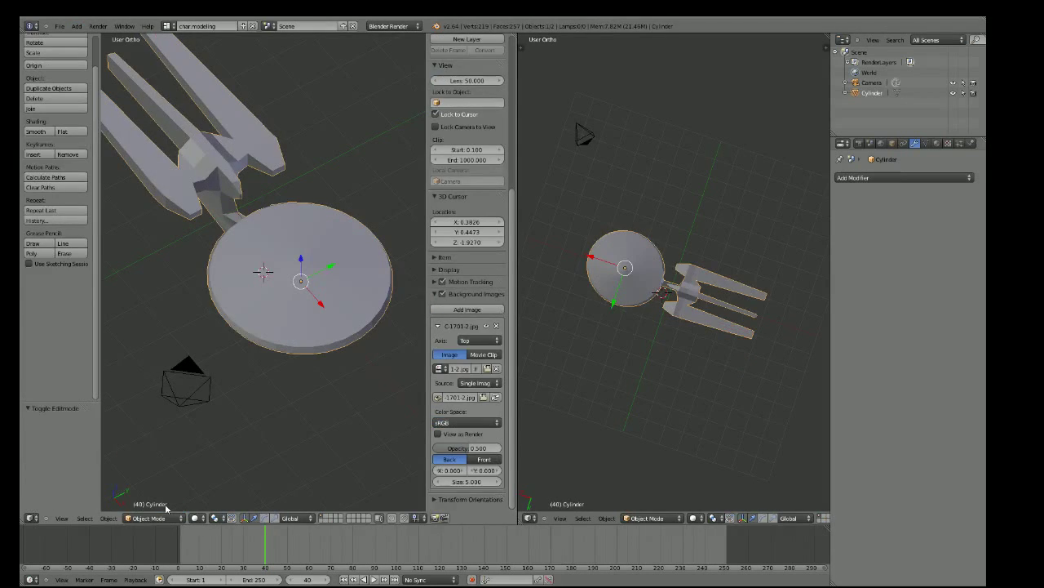
click(76, 26)
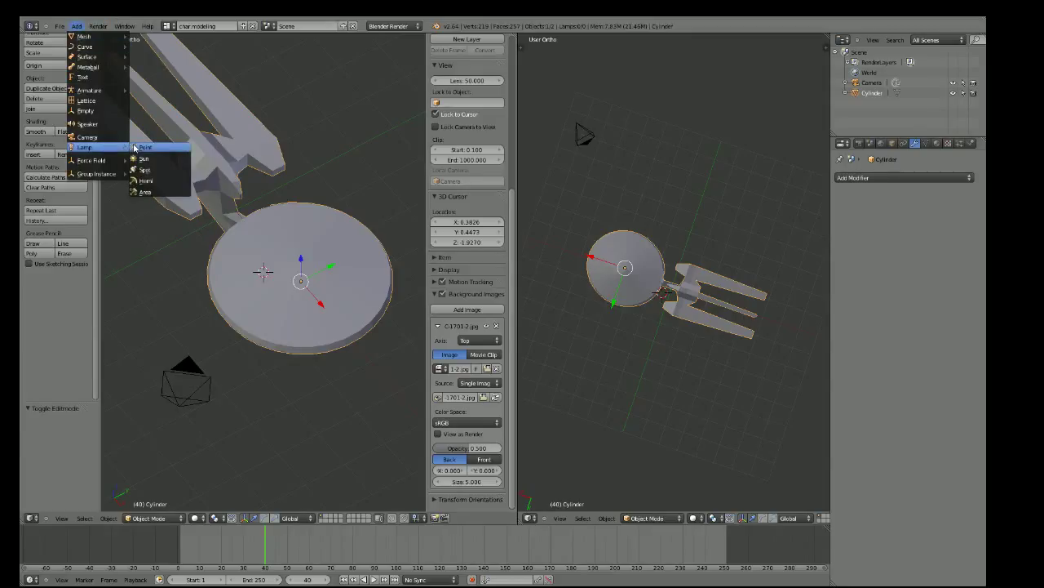
click(137, 148)
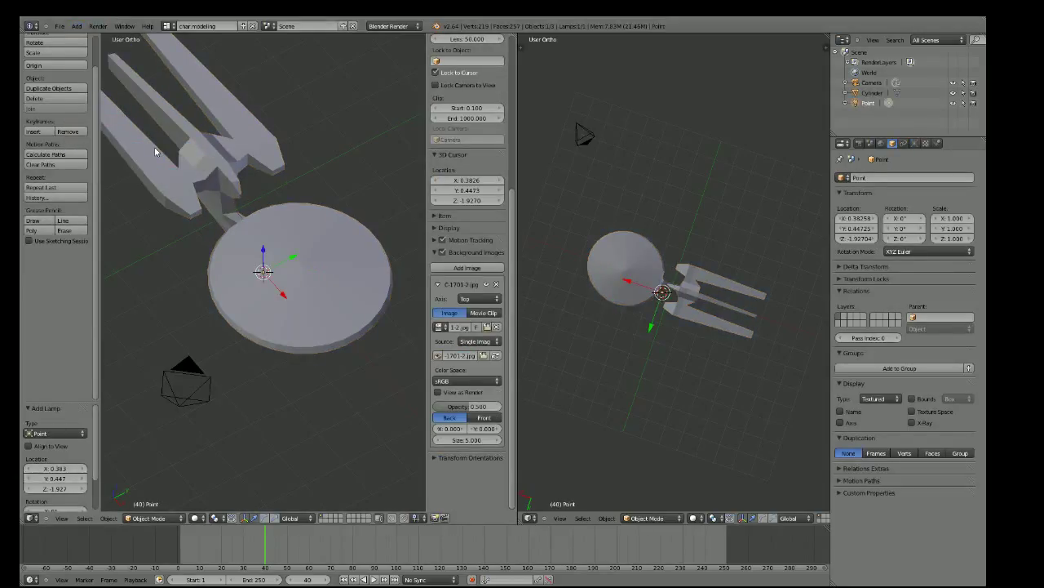
Tint the new point lamp bright cyan
click(916, 144)
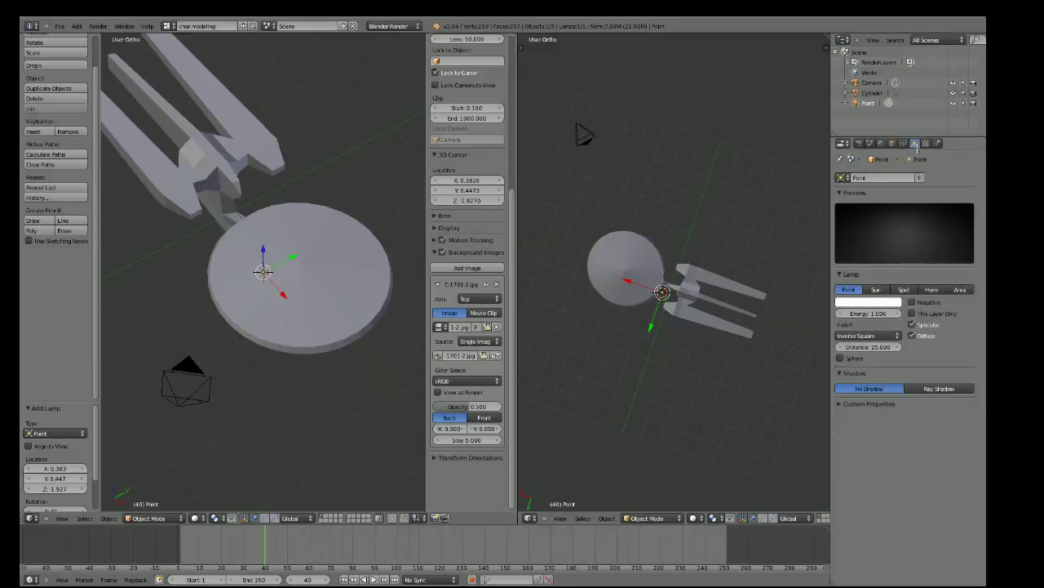
click(853, 303)
drag(857, 200, 864, 182)
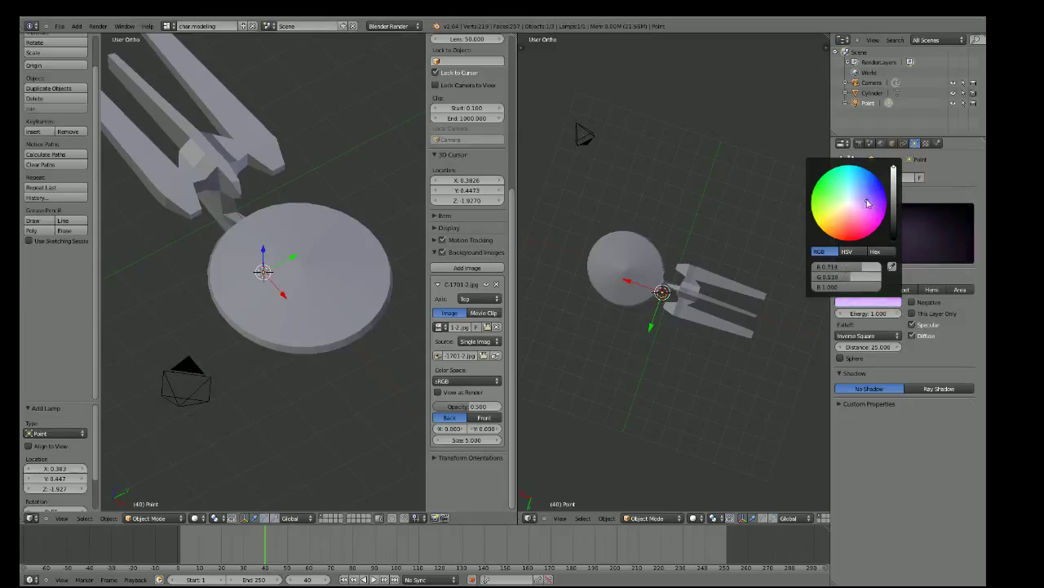
drag(865, 182, 859, 176)
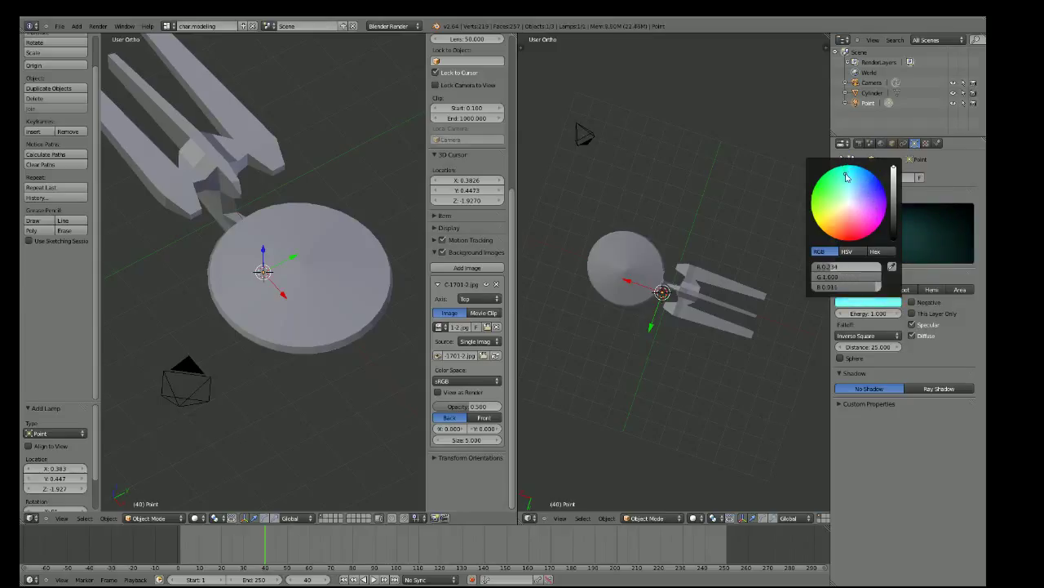
Raise the lamp 0.69 units on Z, then view the ship through the scene camera
key(g)
key(z)
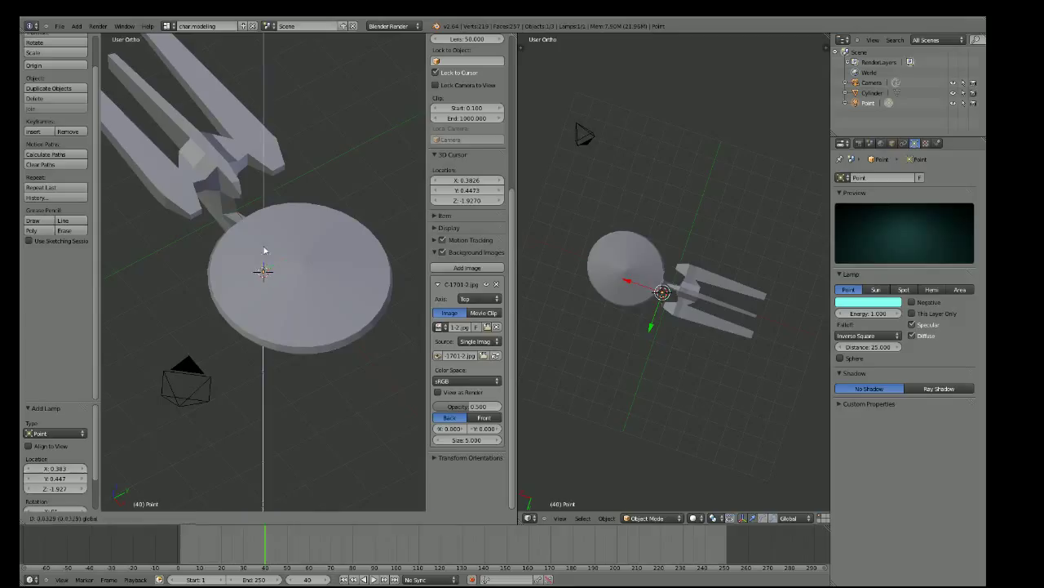
click(266, 237)
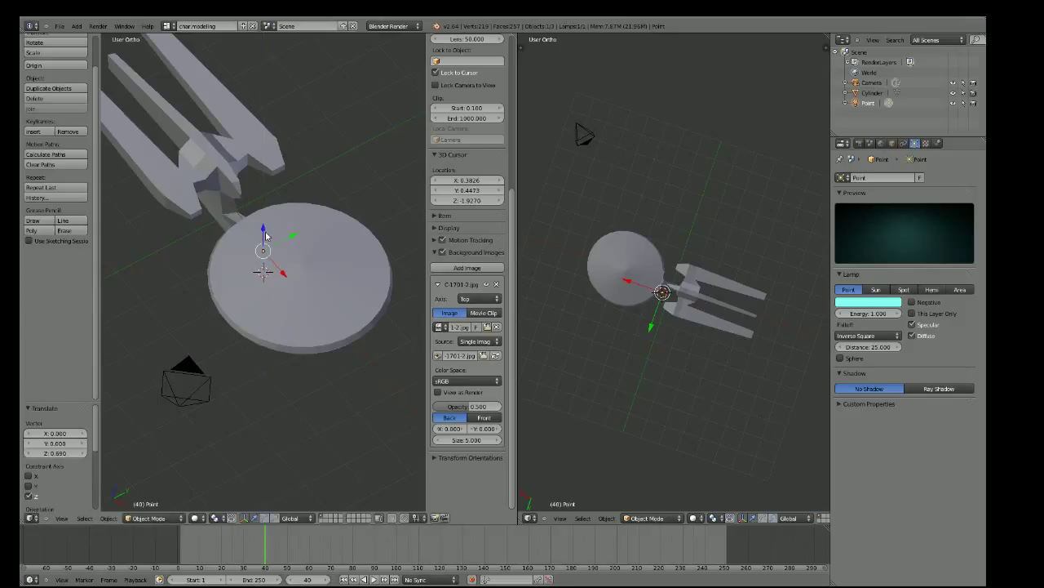
key(KP_5)
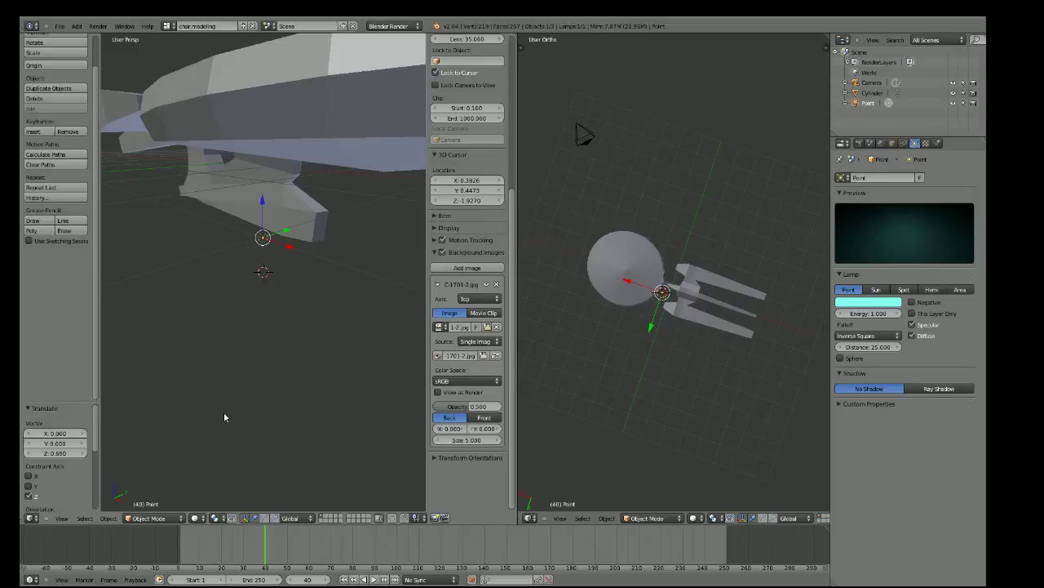
key(KP_0)
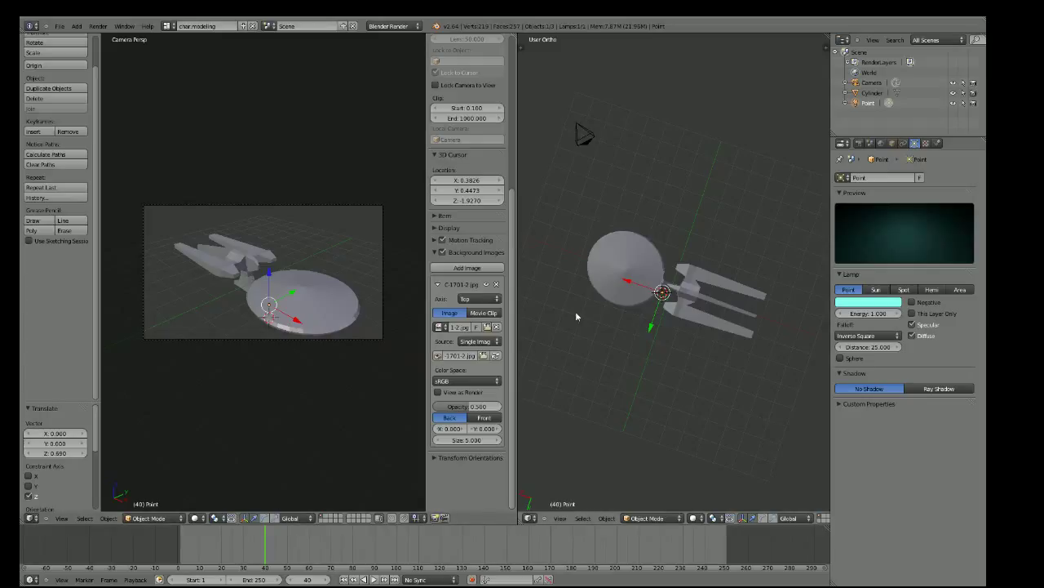
Test-render the ship, then lift the cyan lamp to 1.446 units on Z
key(F12)
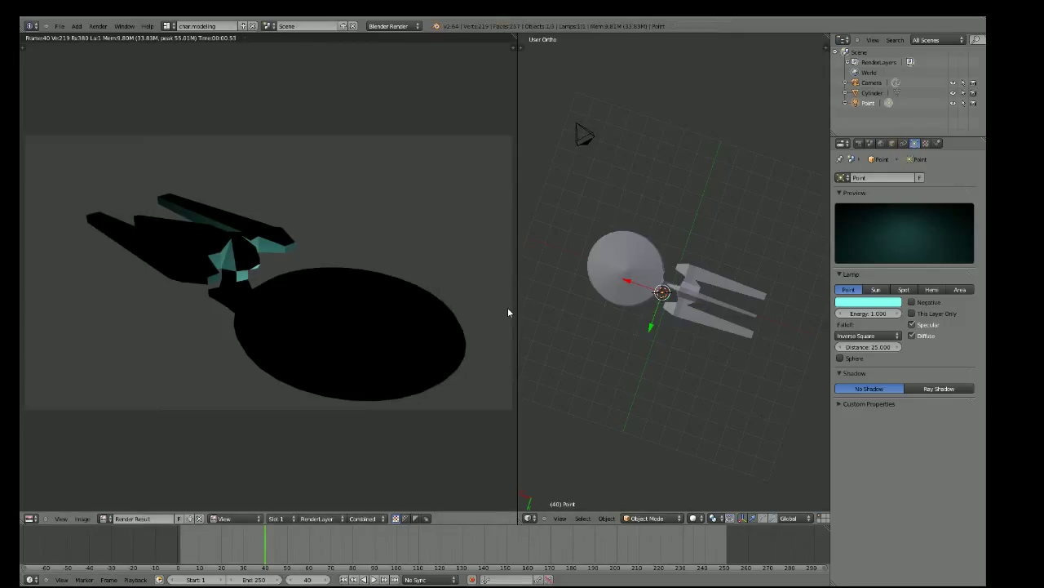
key(Escape)
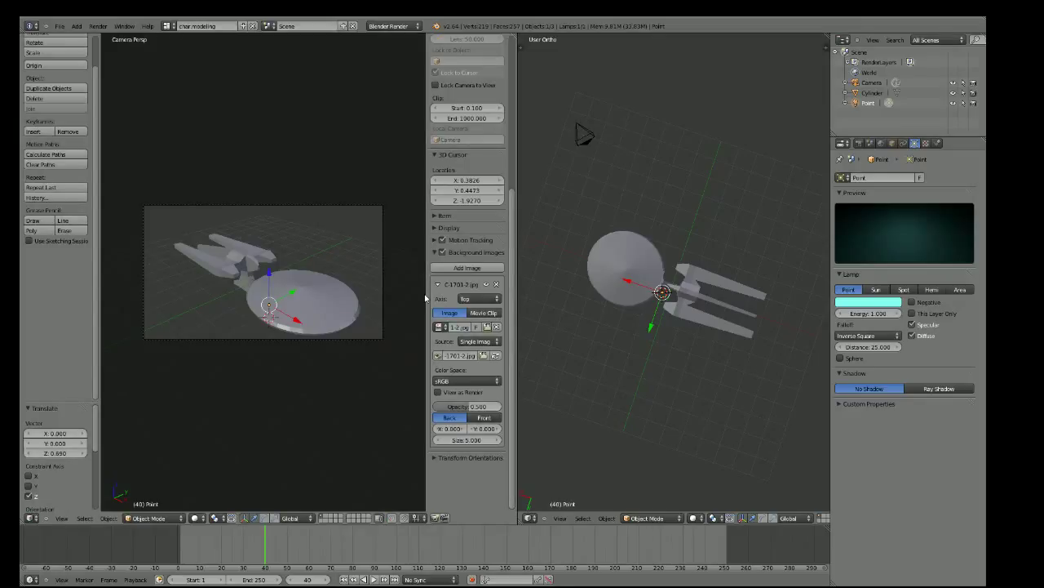
key(g)
key(z)
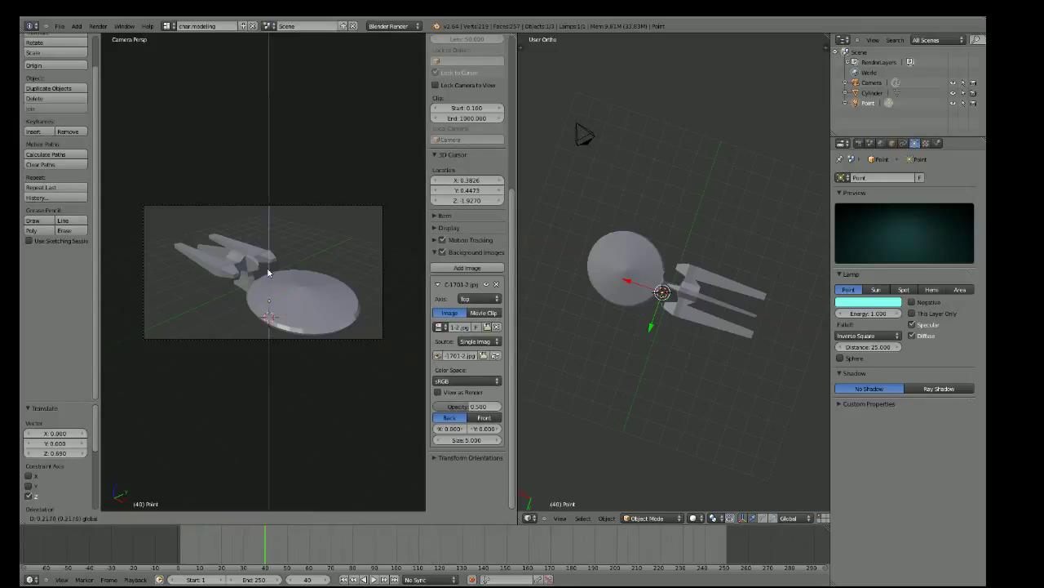
click(267, 248)
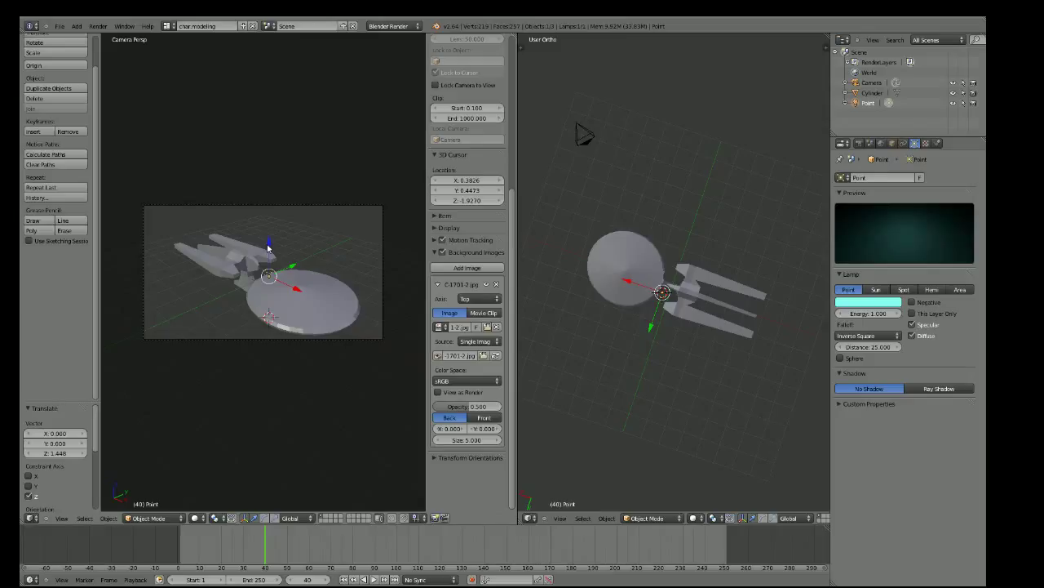
Duplicate the cyan lamp as Point.001, raise it, and shift it 1.315 units along negative X
key(shift+d)
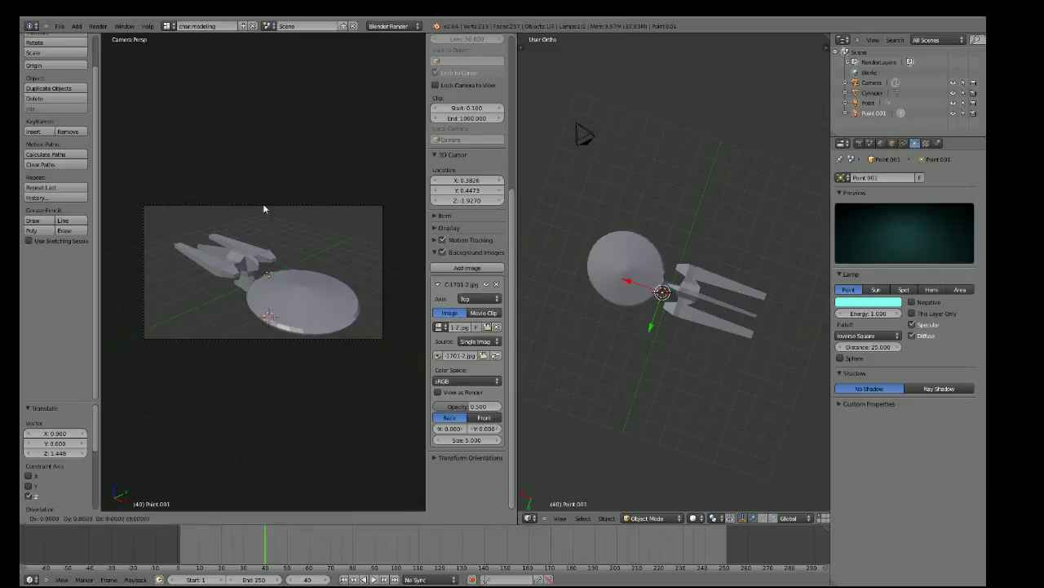
click(331, 272)
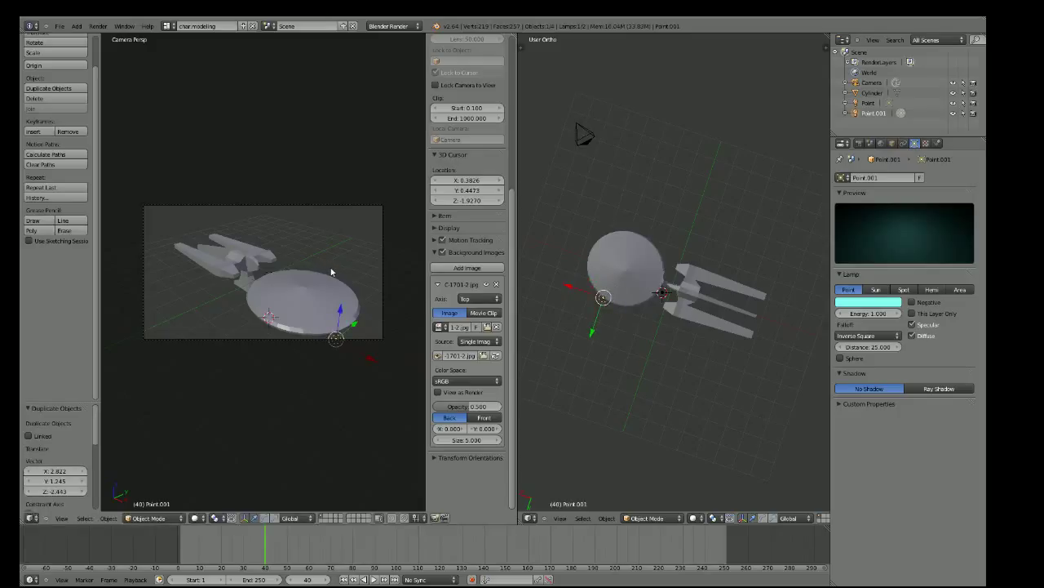
key(g)
key(z)
click(333, 248)
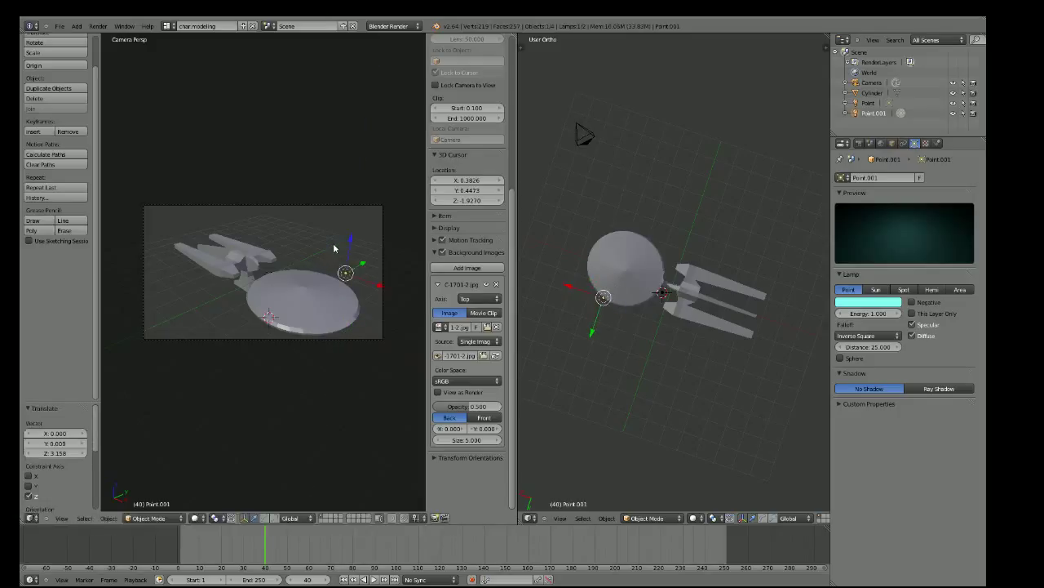
key(g)
key(x)
click(349, 275)
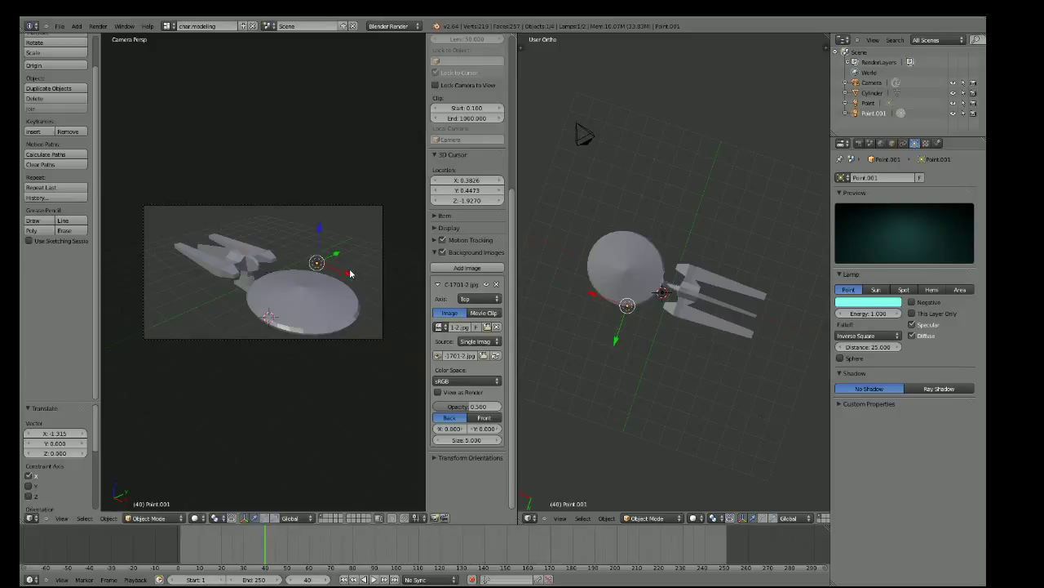
Place the 3D cursor on the ship's nacelle
middle_drag(349, 274, 315, 362)
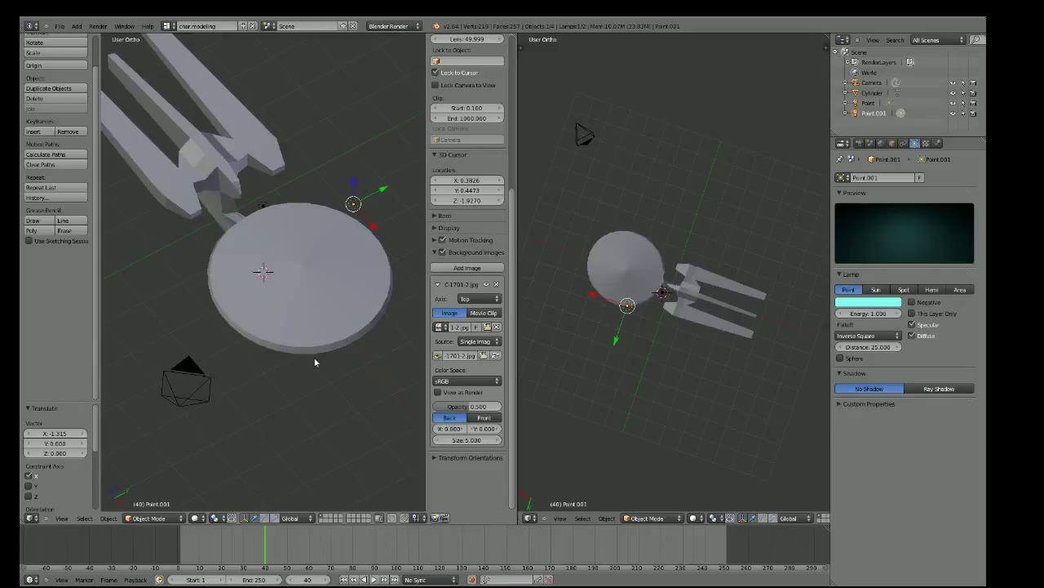
click(278, 187)
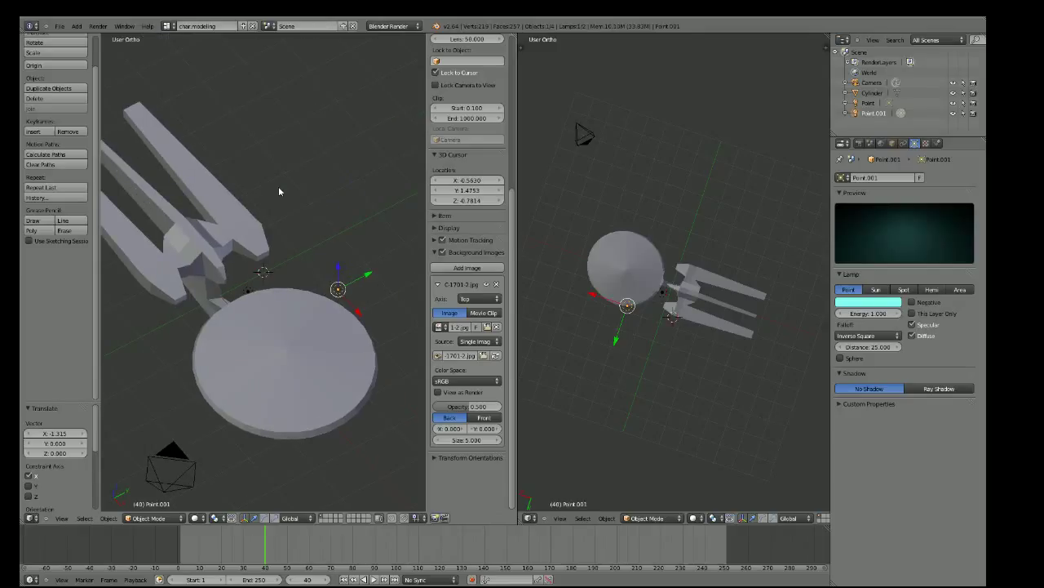
click(180, 191)
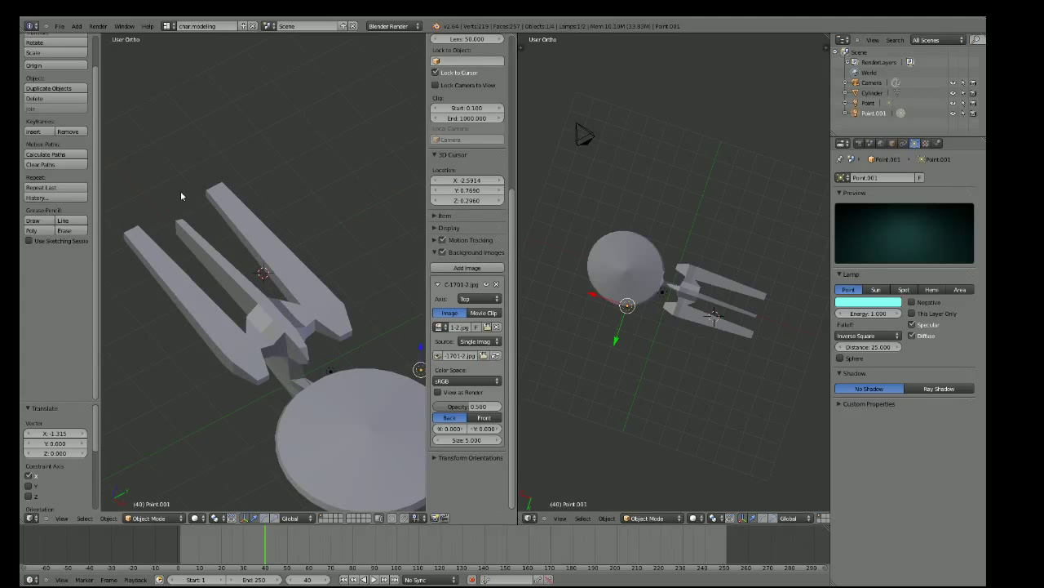
Add a sun lamp at the nacelle and tint it pale yellow
click(76, 27)
mouse_move(90, 147)
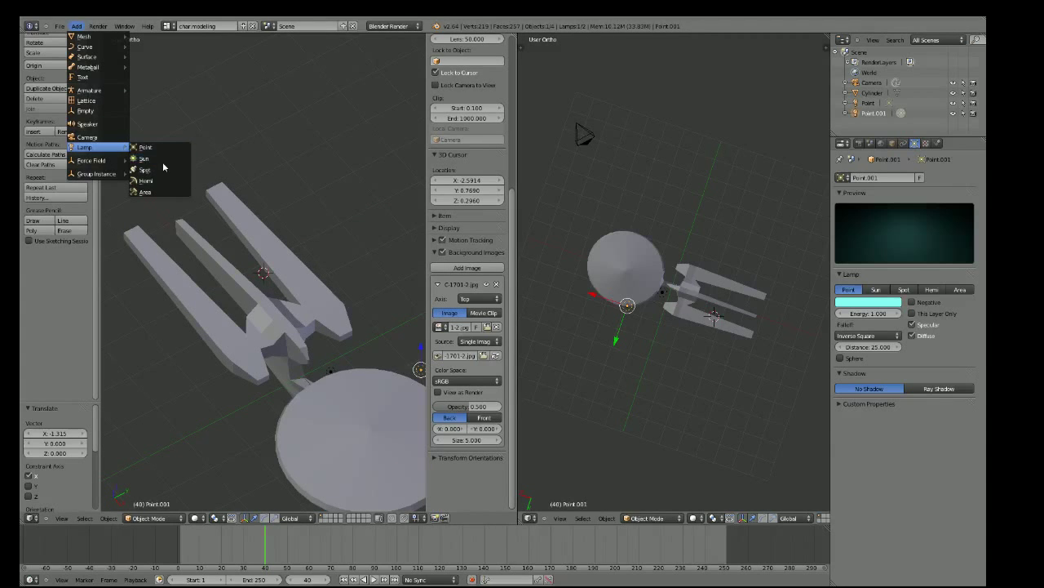
click(164, 160)
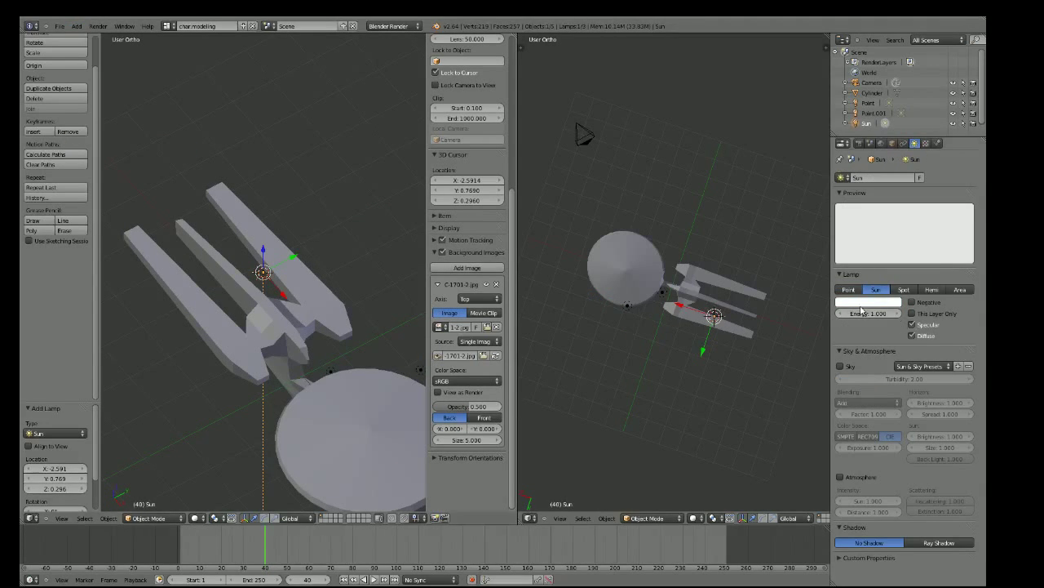
click(861, 305)
drag(836, 242, 829, 221)
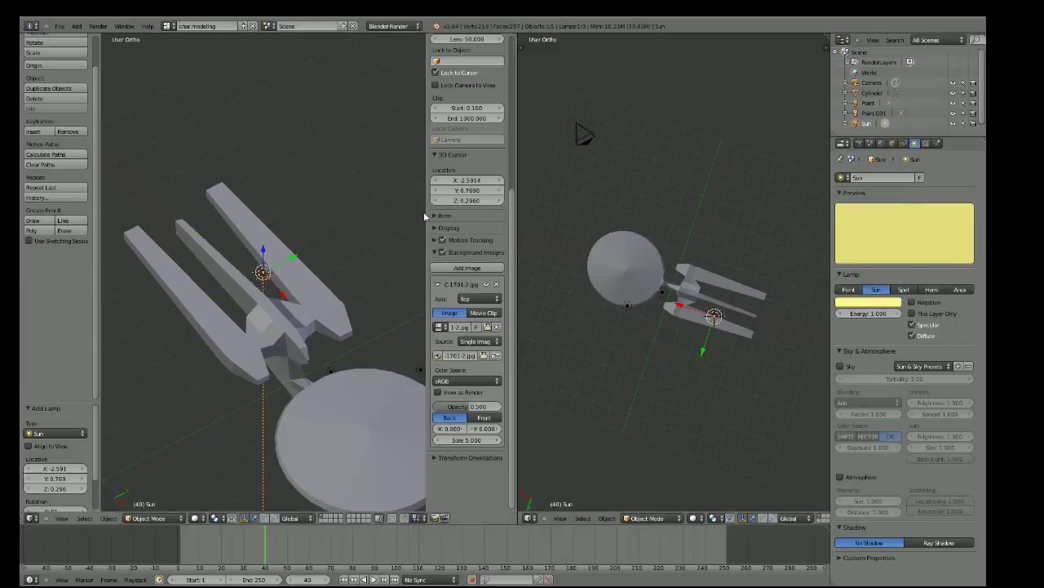
Raise the sun lamp 2.415 units on Z and render the ship
key(g)
key(z)
click(261, 180)
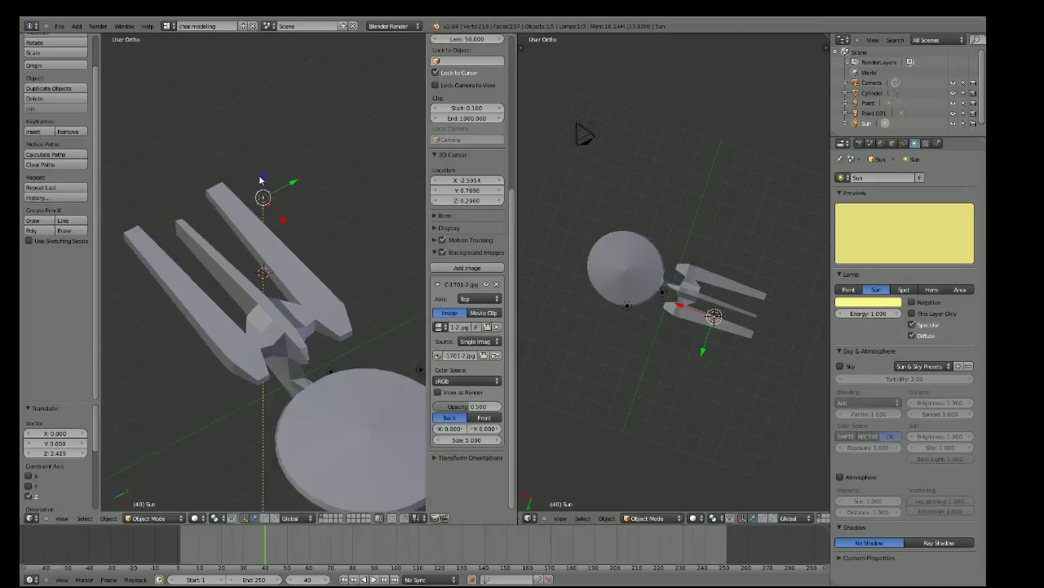
scroll(359, 291, down, 4)
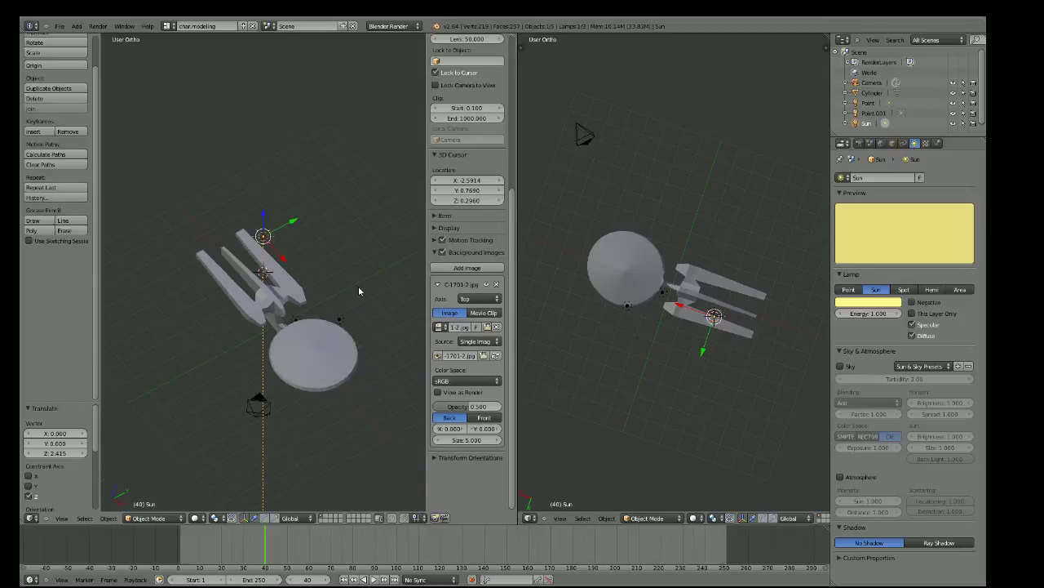
key(F12)
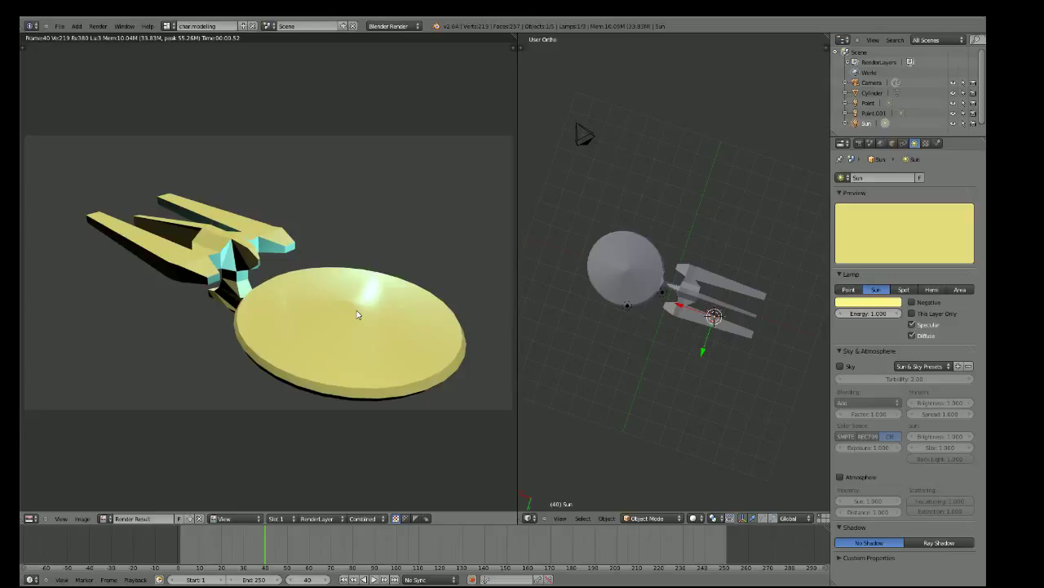
Inspect the yellow-lit render, then orbit the 3D view to a low side angle
scroll(356, 315, down, 3)
scroll(353, 307, up, 3)
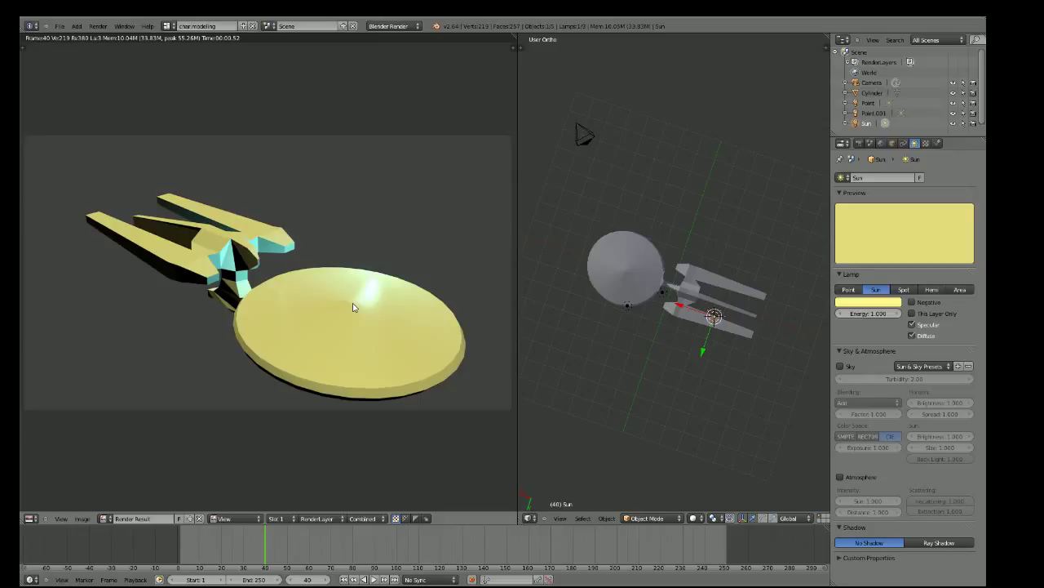
middle_drag(353, 307, 404, 240)
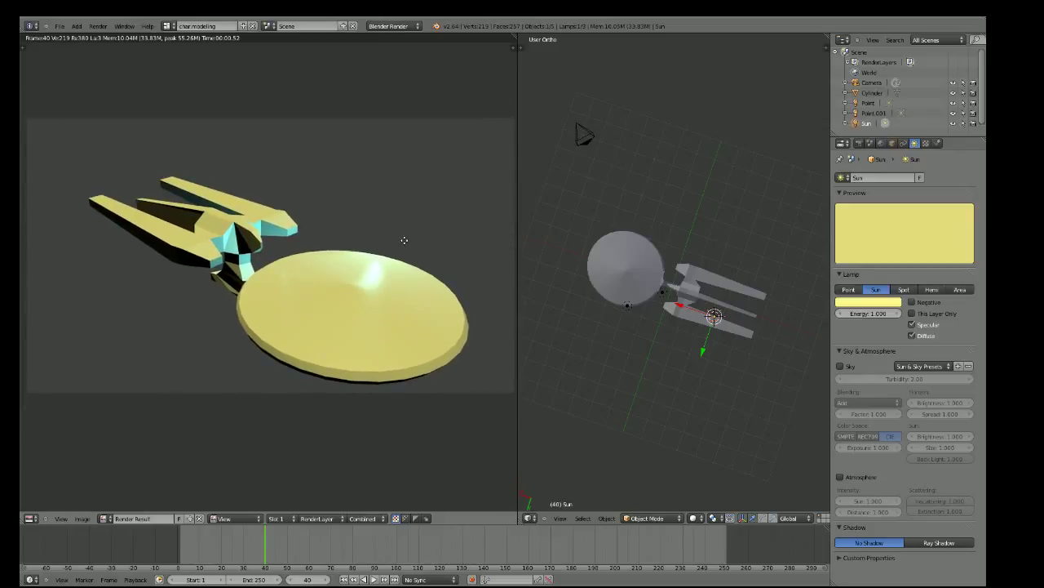
key(Escape)
mouse_move(376, 292)
middle_down()
mouse_move(338, 288)
mouse_move(350, 259)
middle_up()
Recolour the sun lamp light blue, render the ship, and select the saucer
click(839, 304)
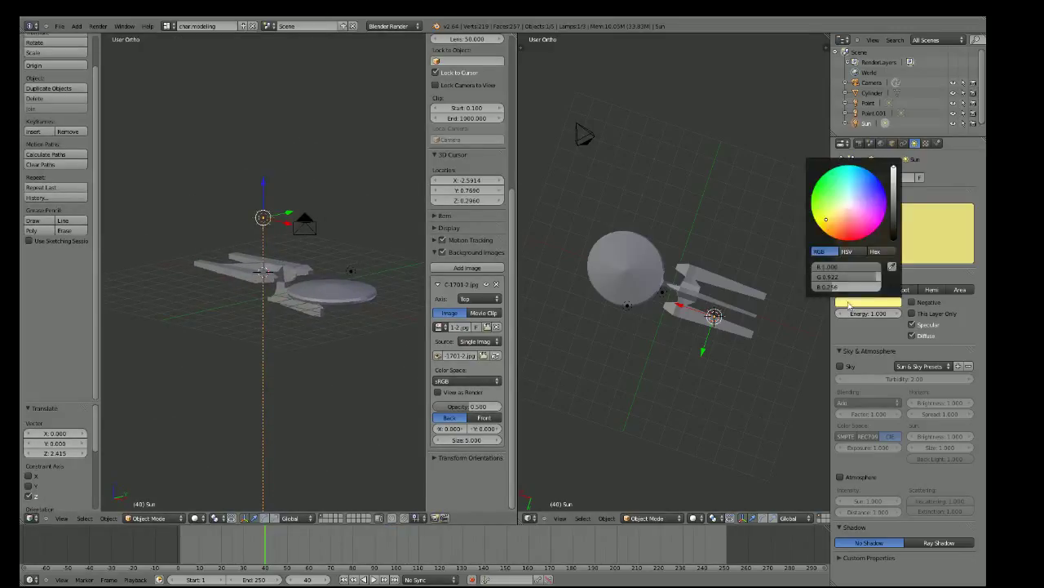
mouse_move(848, 204)
mouse_down()
mouse_move(870, 177)
mouse_move(868, 184)
mouse_up()
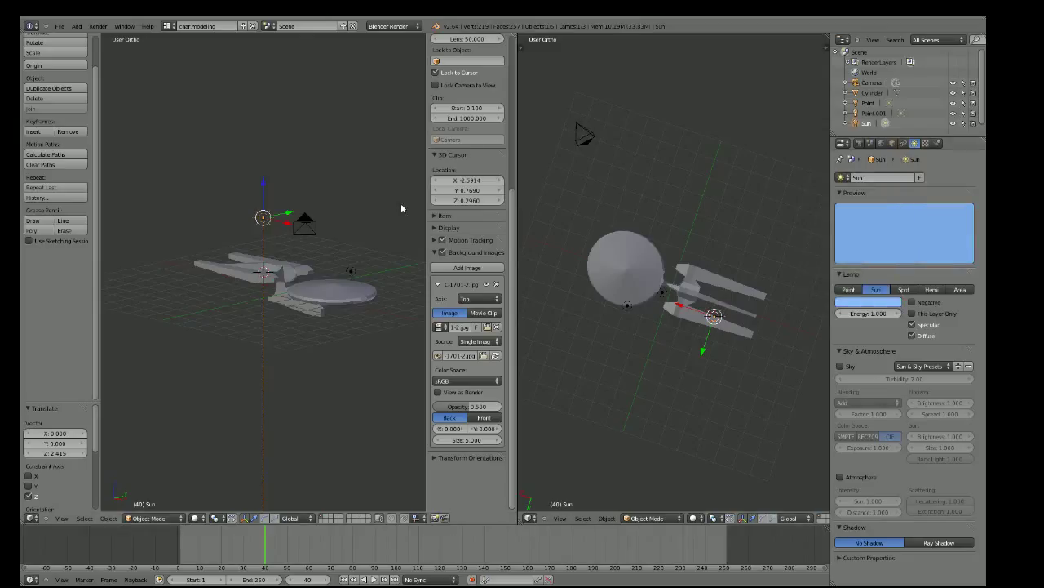
click(333, 191)
key(F12)
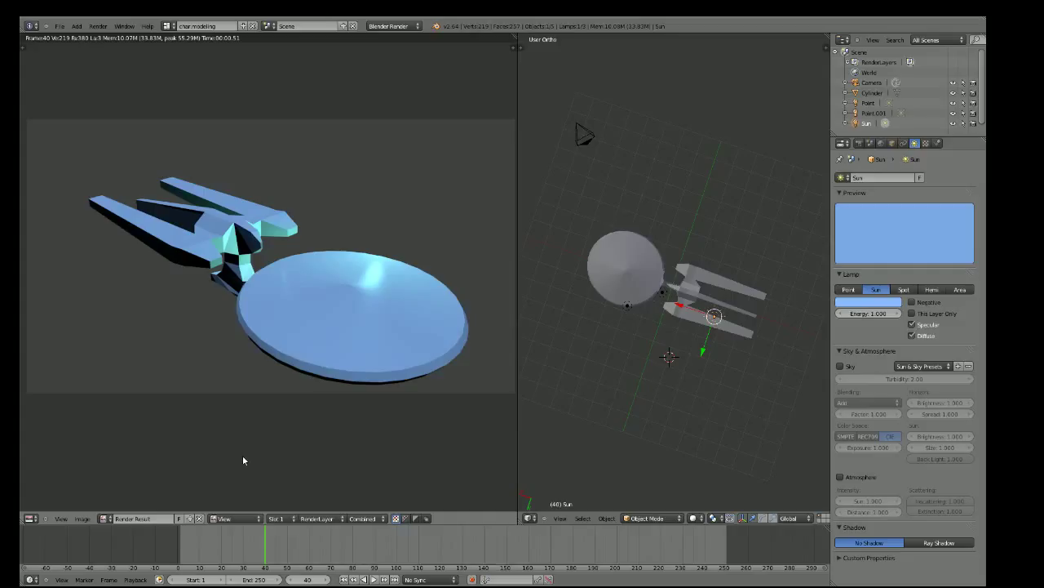
key(Escape)
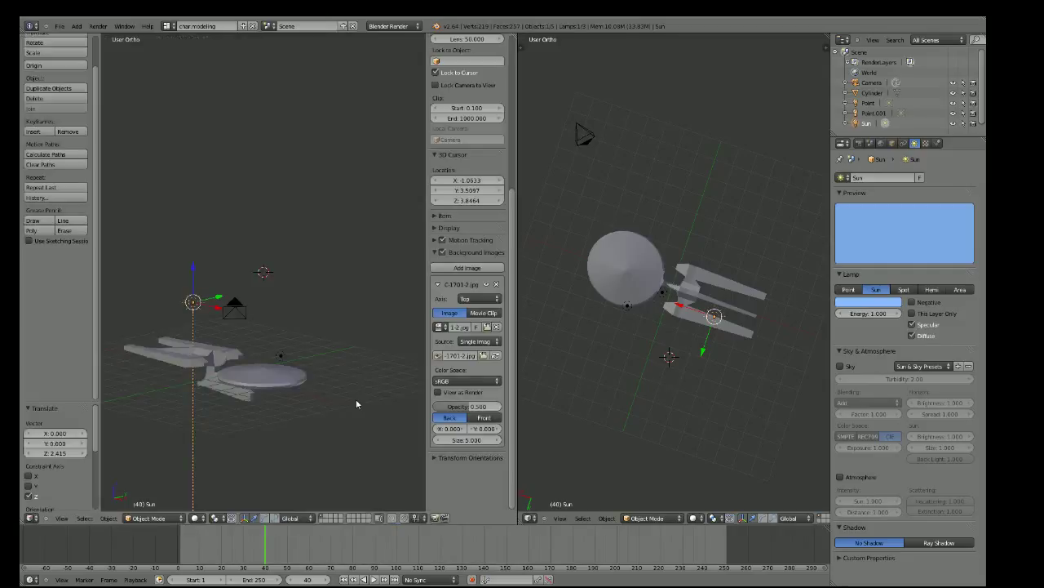
right_click(241, 384)
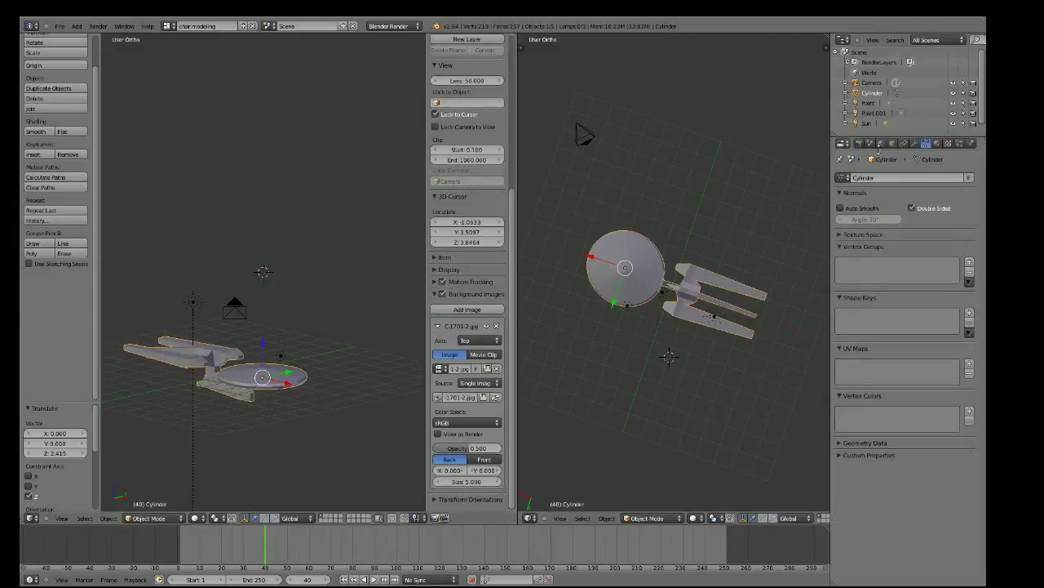
Add a Subdivision Surface modifier with viewport level 3 and Optimal Display on
click(913, 144)
click(893, 178)
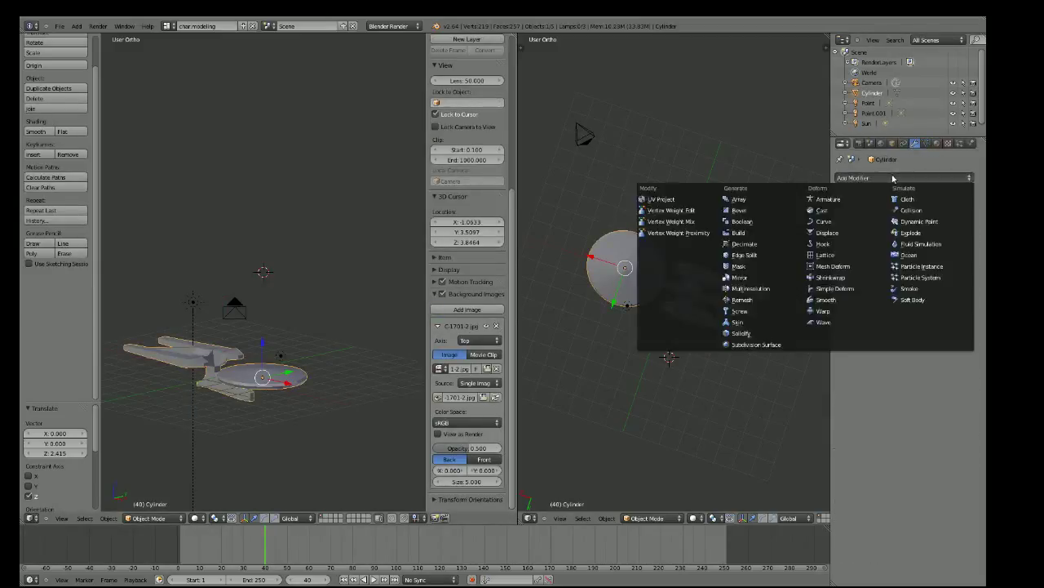
click(756, 344)
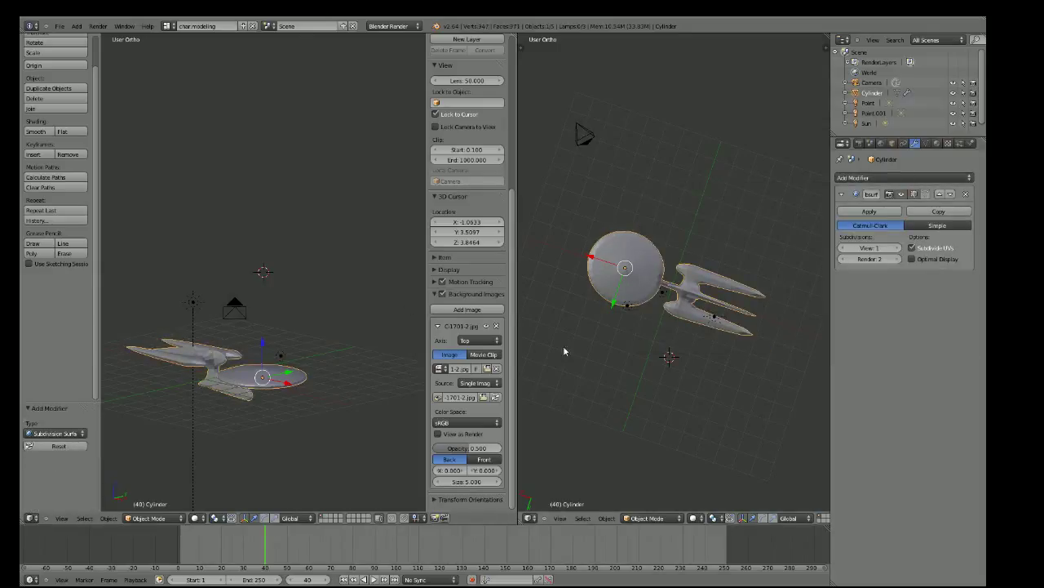
click(897, 250)
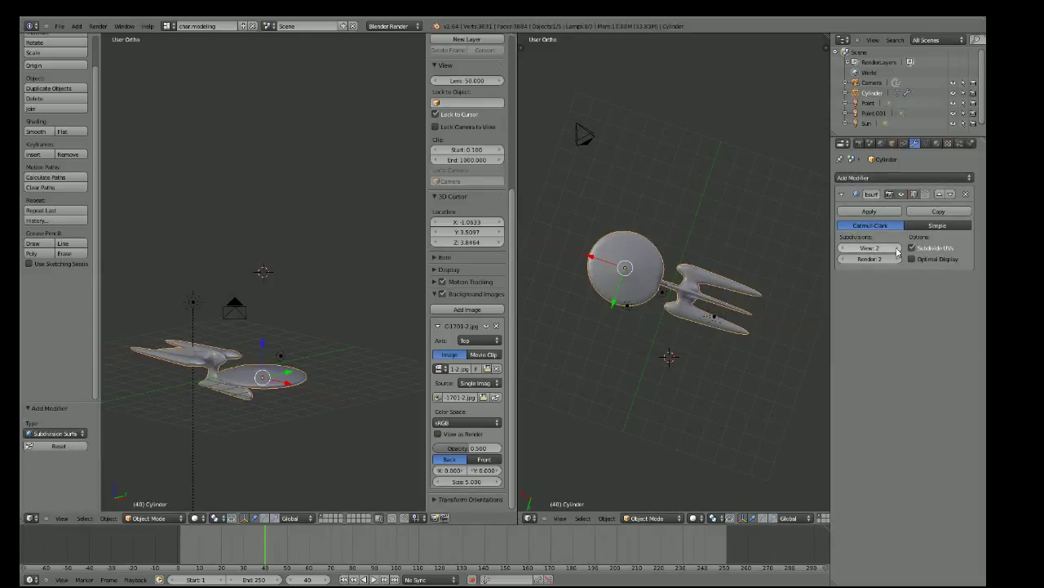
click(897, 250)
click(912, 260)
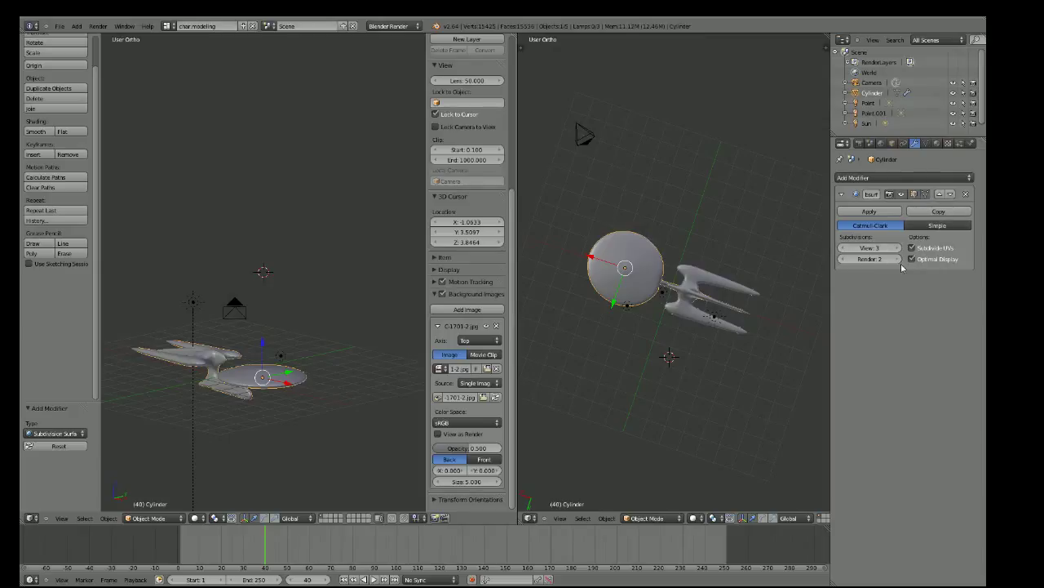
Render the smoothed ship, then look through the scene camera
key(F12)
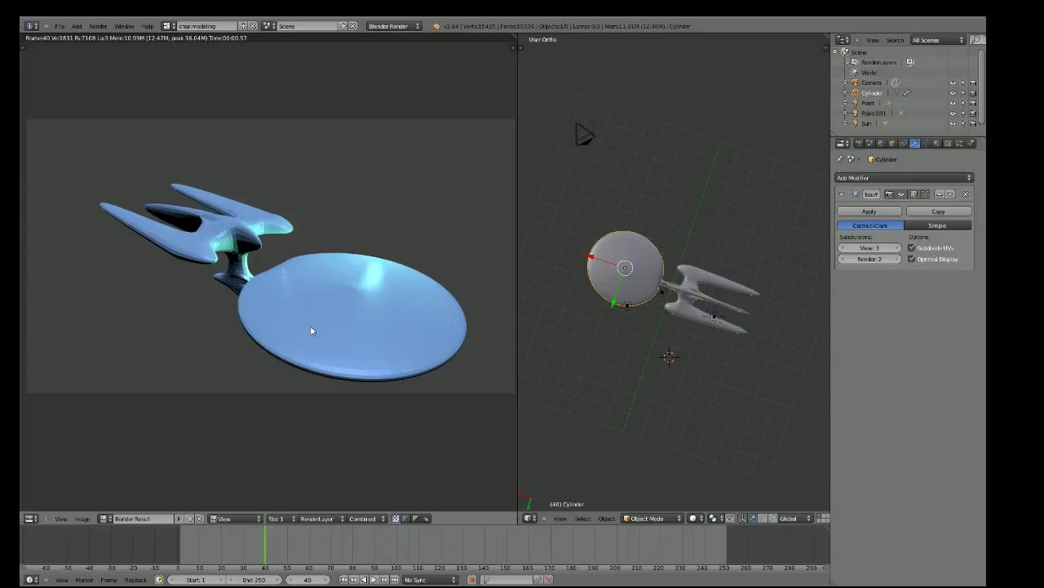
key(Escape)
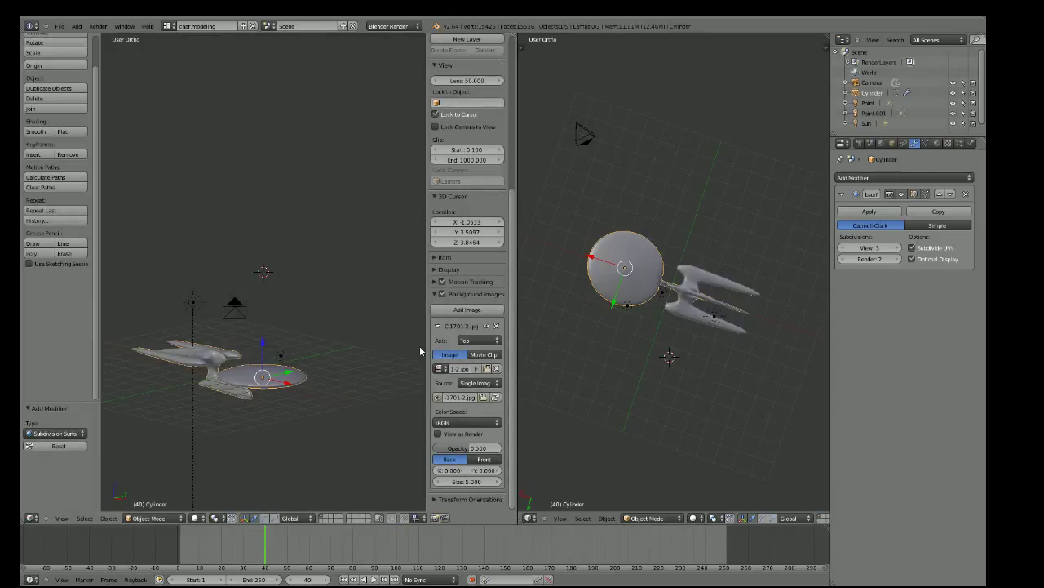
key(KP_0)
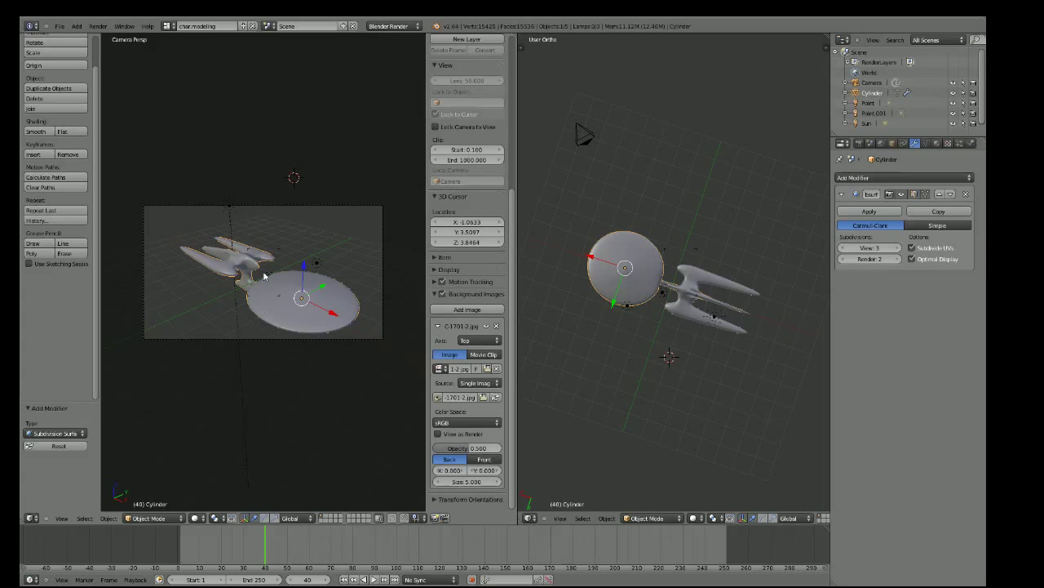
mouse_move(265, 318)
middle_down()
mouse_move(269, 372)
mouse_move(299, 341)
middle_up()
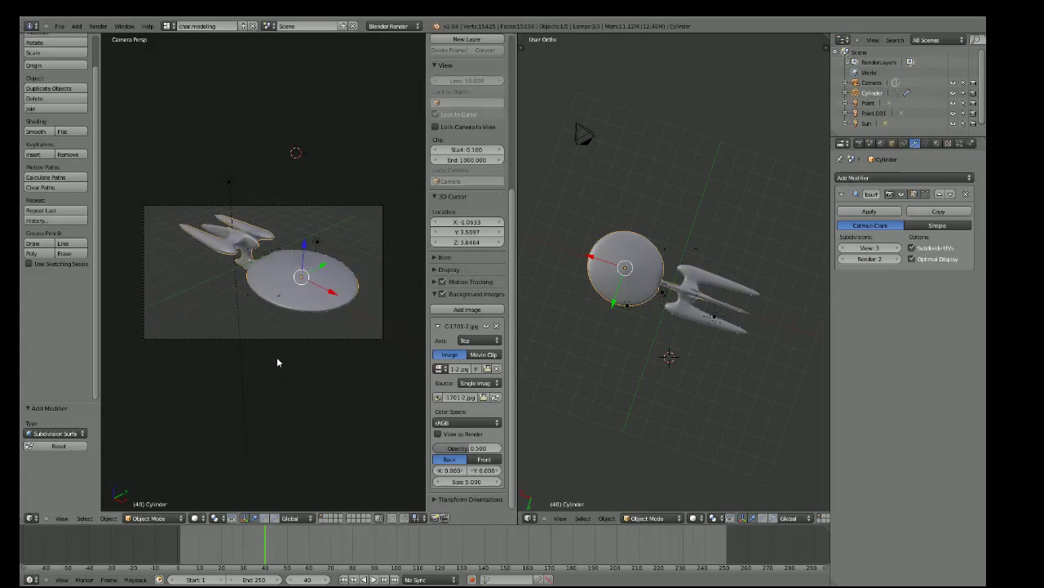
scroll(299, 341, up, 3)
Reframe the camera on the ship and test-render the shot
scroll(351, 246, up, 2)
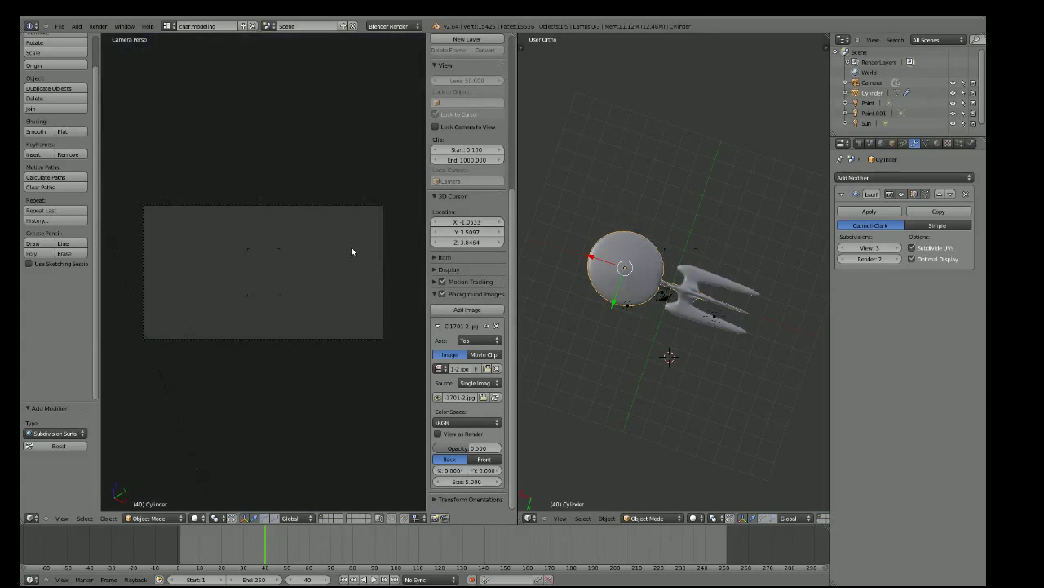
scroll(337, 228, down, 3)
scroll(337, 225, down, 2)
mouse_move(338, 228)
middle_down()
mouse_move(125, 267)
mouse_move(324, 246)
middle_up()
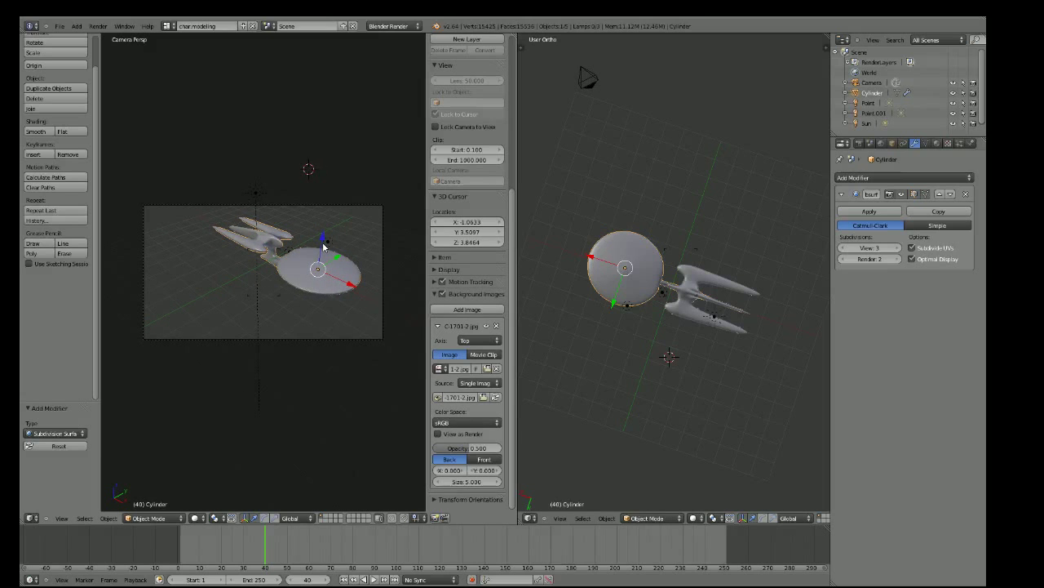
key(F12)
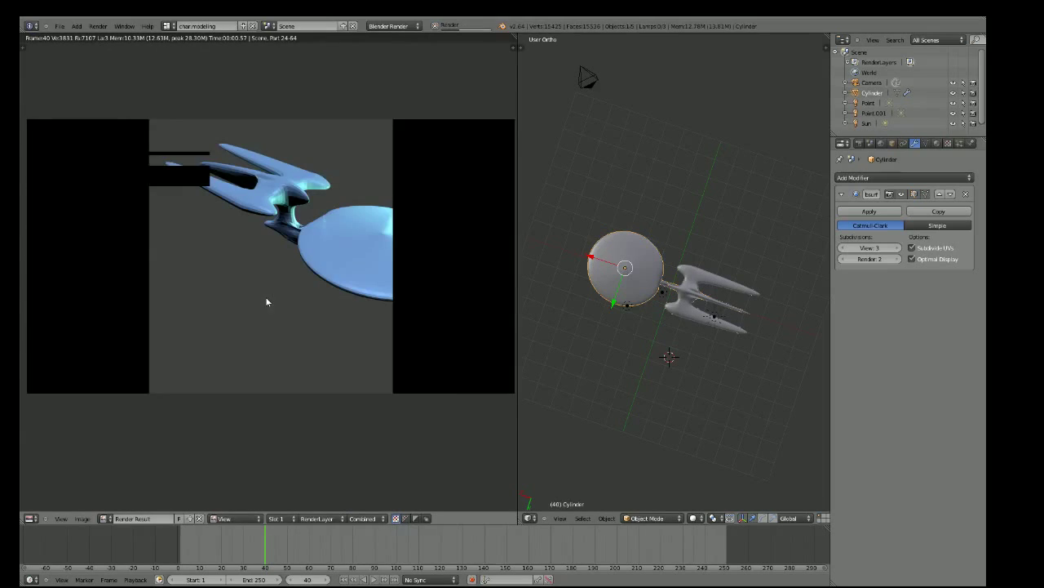
key(F12)
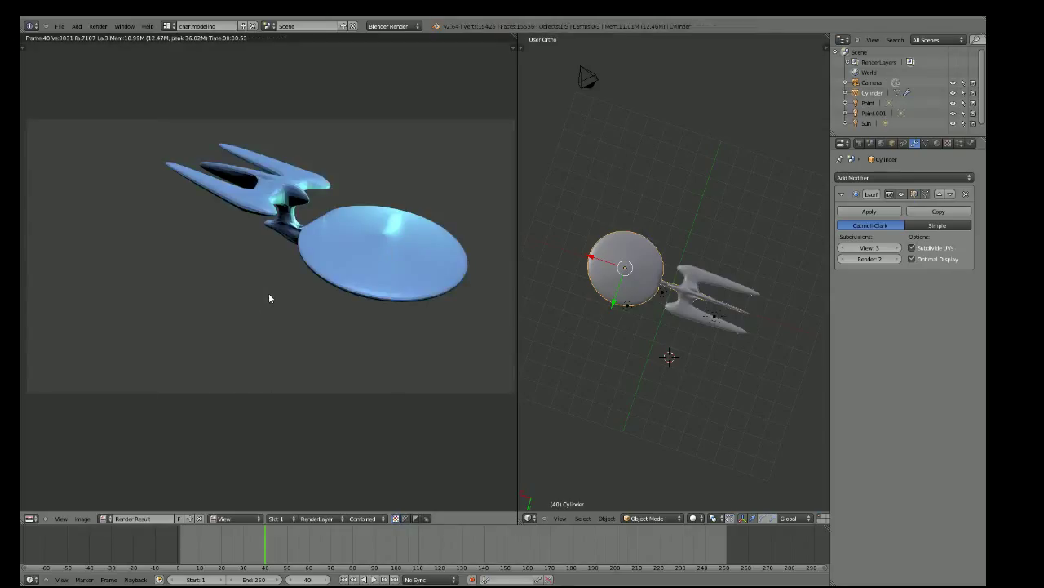
key(Escape)
Fit the camera frame to the viewport and fly the camera toward the ship
scroll(302, 319, up, 3)
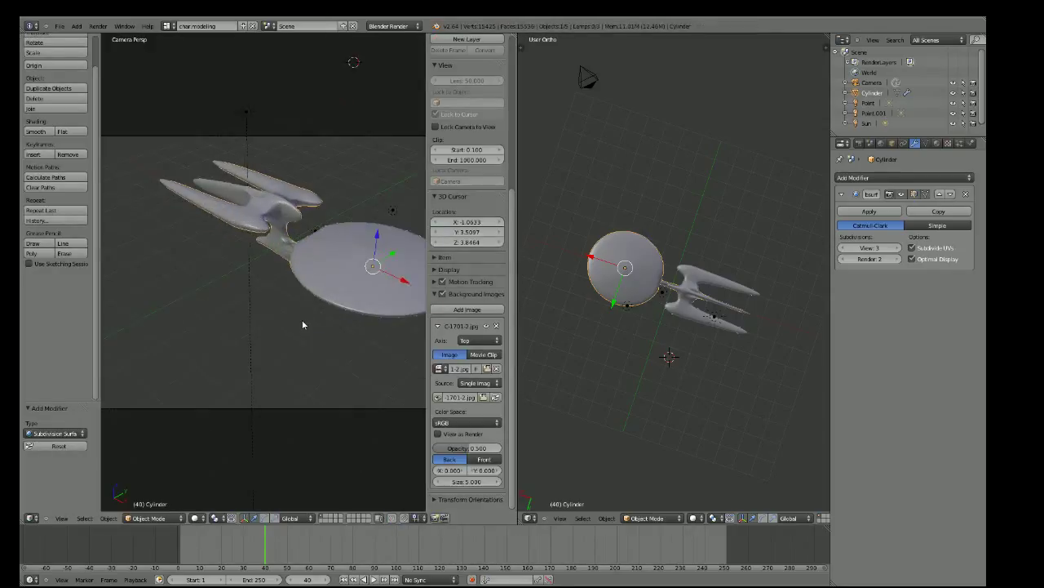
key(Home)
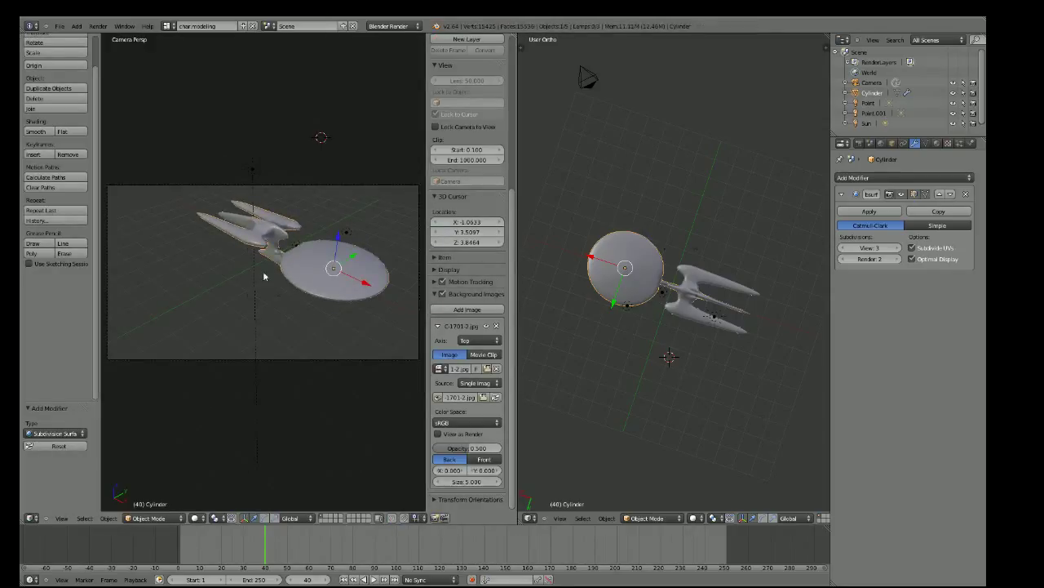
key(shift+f)
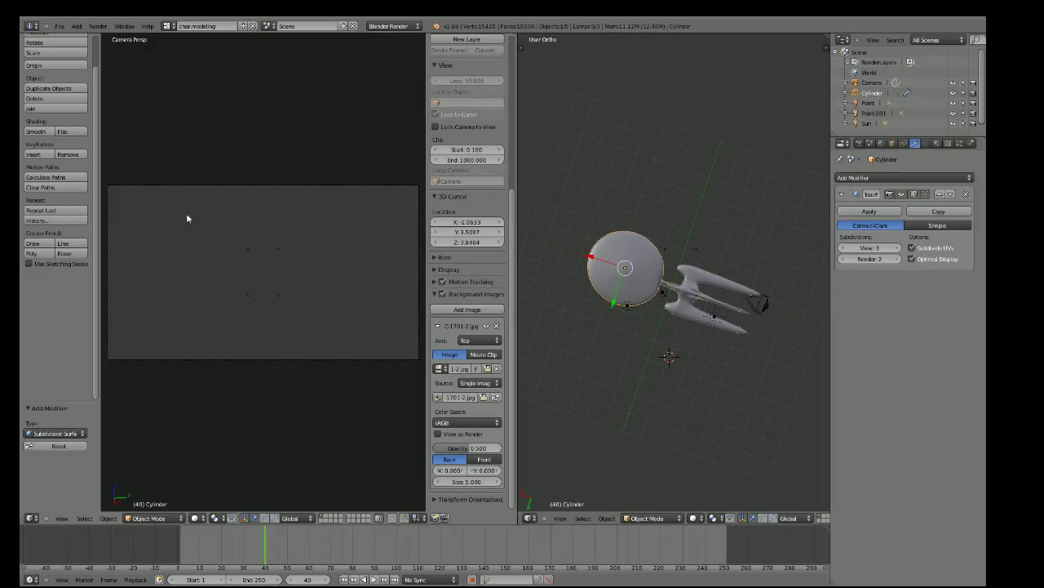
scroll(299, 255, down, 3)
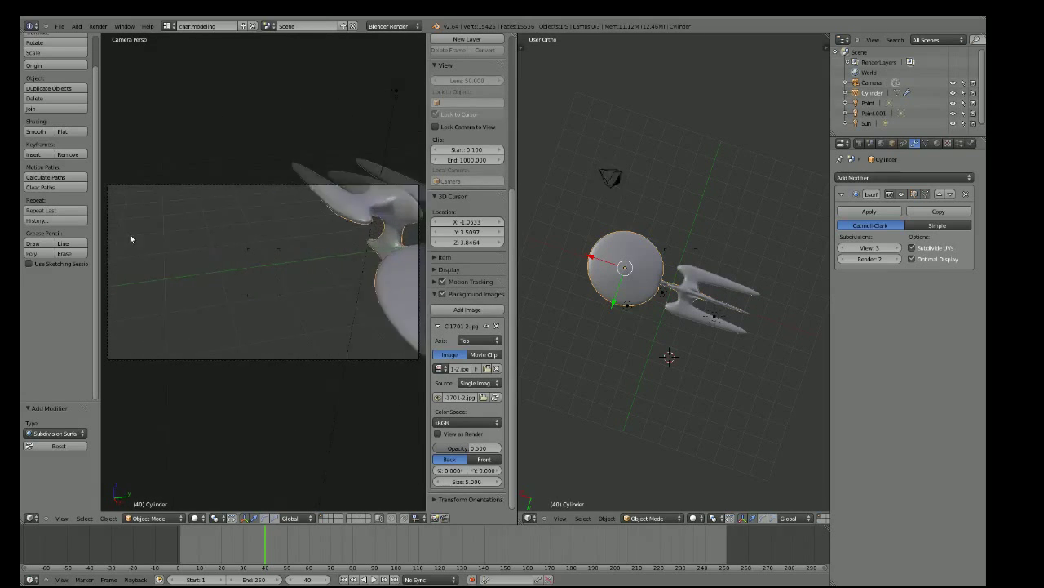
Confirm the camera position, then duplicate the ship as Cylinder.001 and place it alongside
click(265, 234)
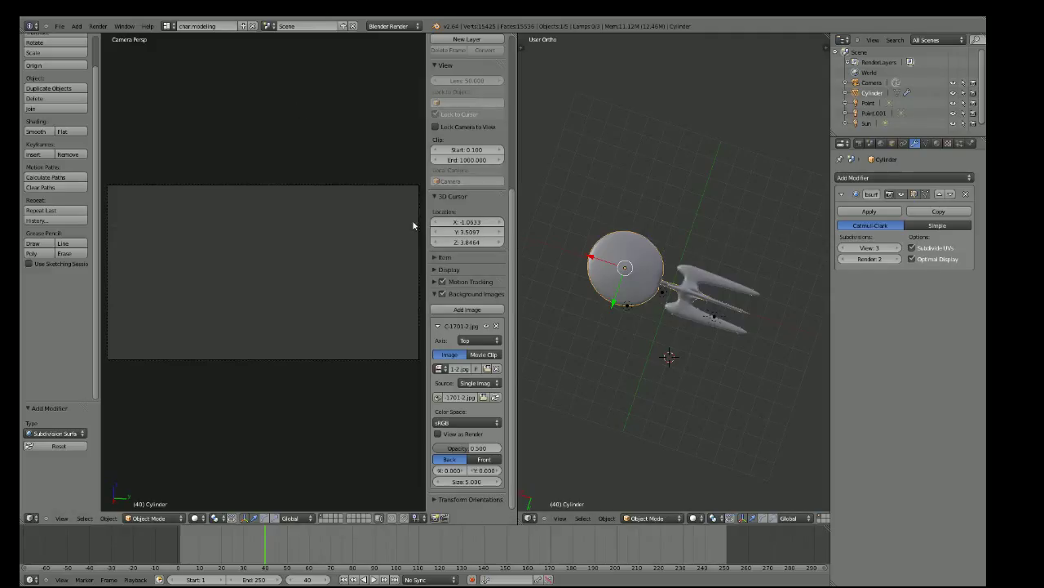
key(shift+d)
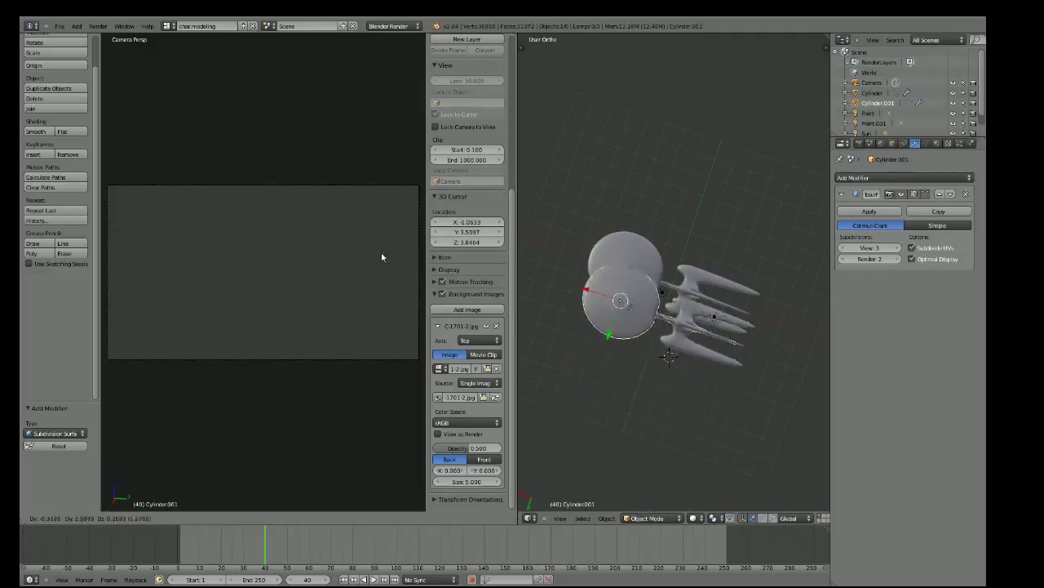
click(428, 283)
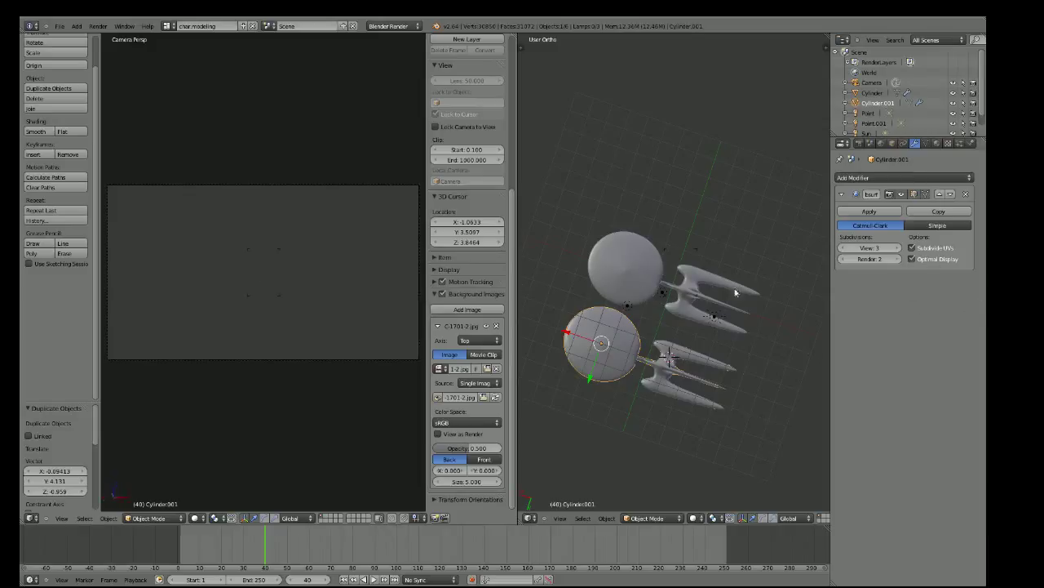
mouse_move(323, 322)
middle_down()
mouse_move(296, 372)
mouse_move(294, 209)
mouse_move(282, 175)
mouse_move(261, 252)
mouse_move(242, 179)
mouse_move(293, 258)
mouse_move(296, 223)
mouse_move(323, 218)
middle_up()
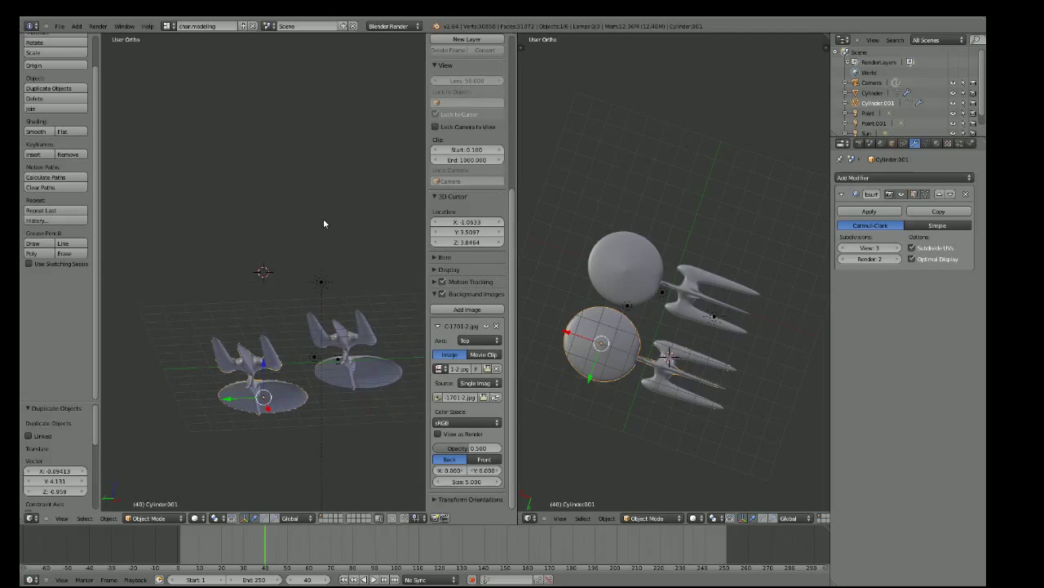
Rotate the duplicated ship, tilting it about -66.9° on X, then view through the camera
key(r)
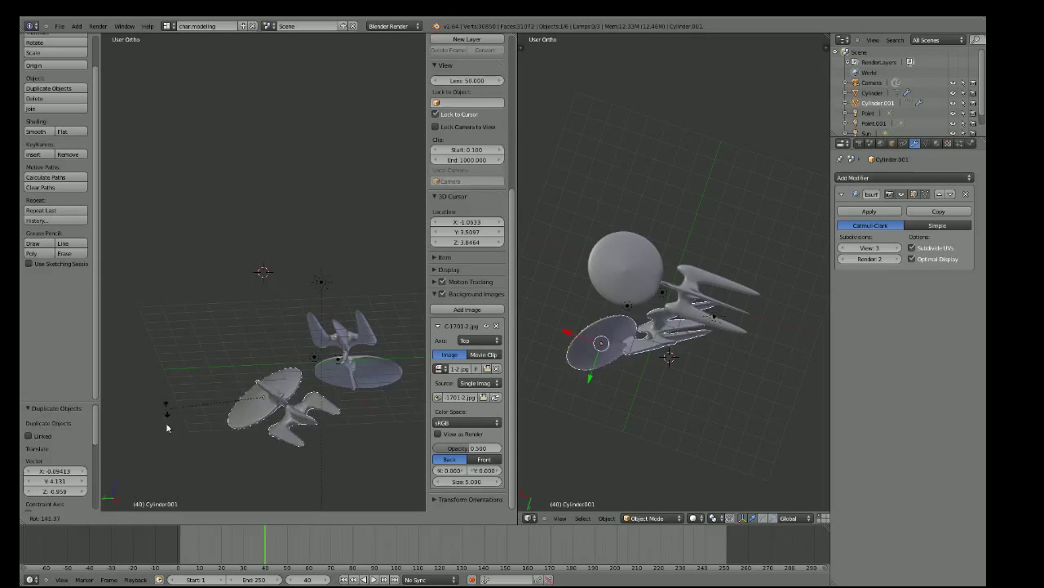
click(311, 453)
key(r)
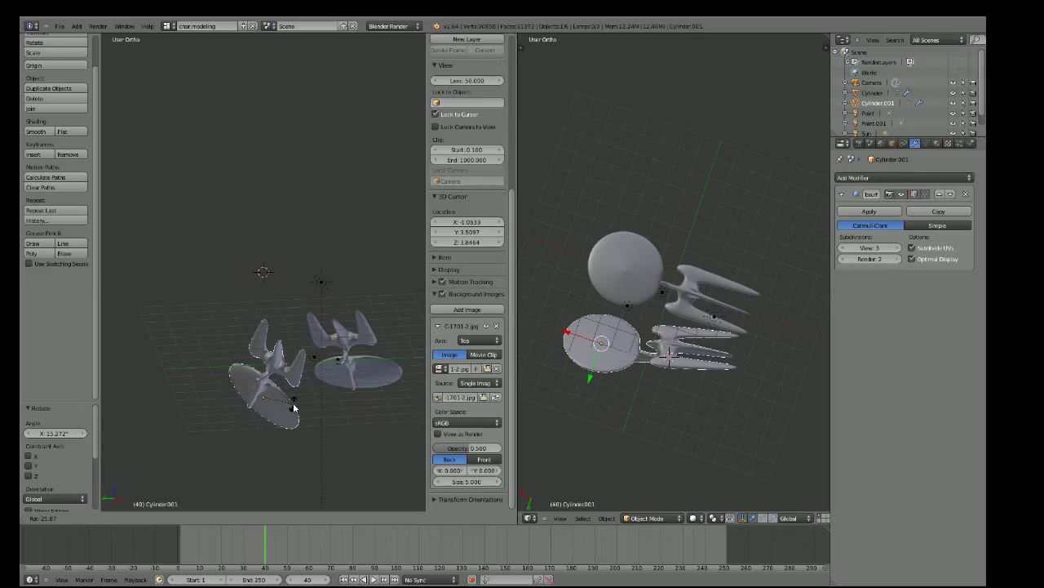
key(x)
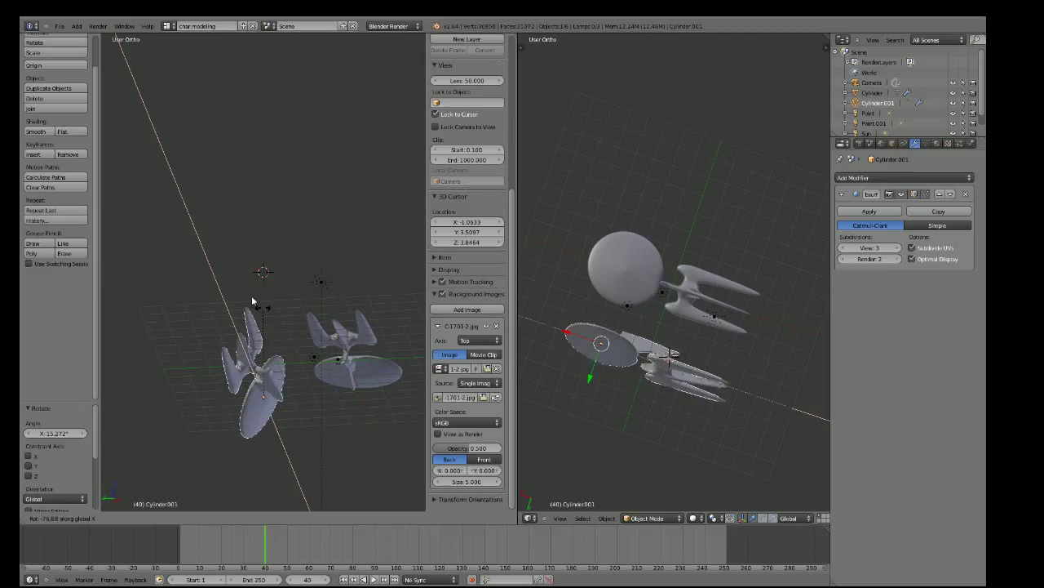
click(275, 338)
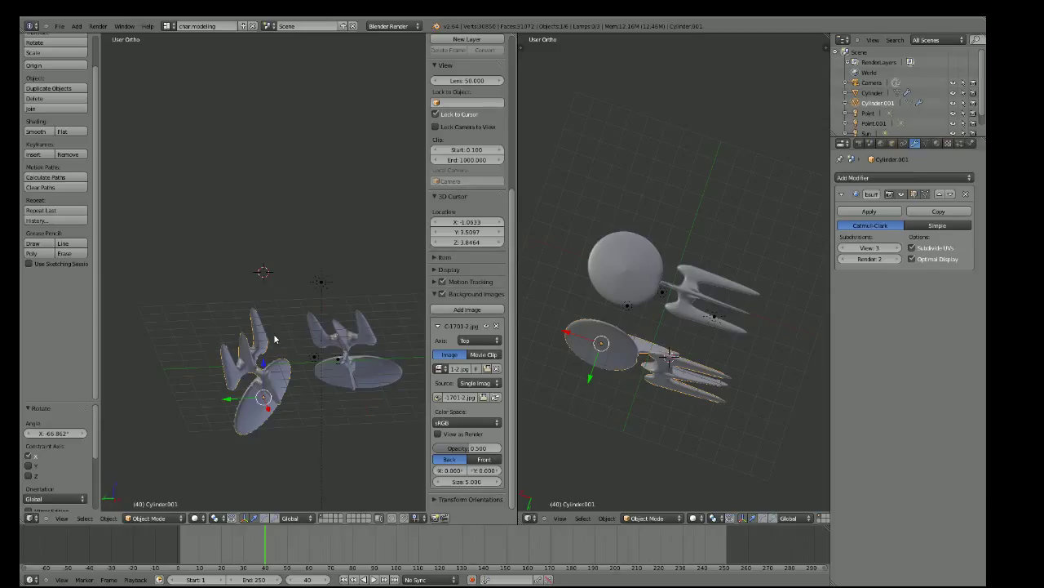
middle_drag(275, 339, 333, 417)
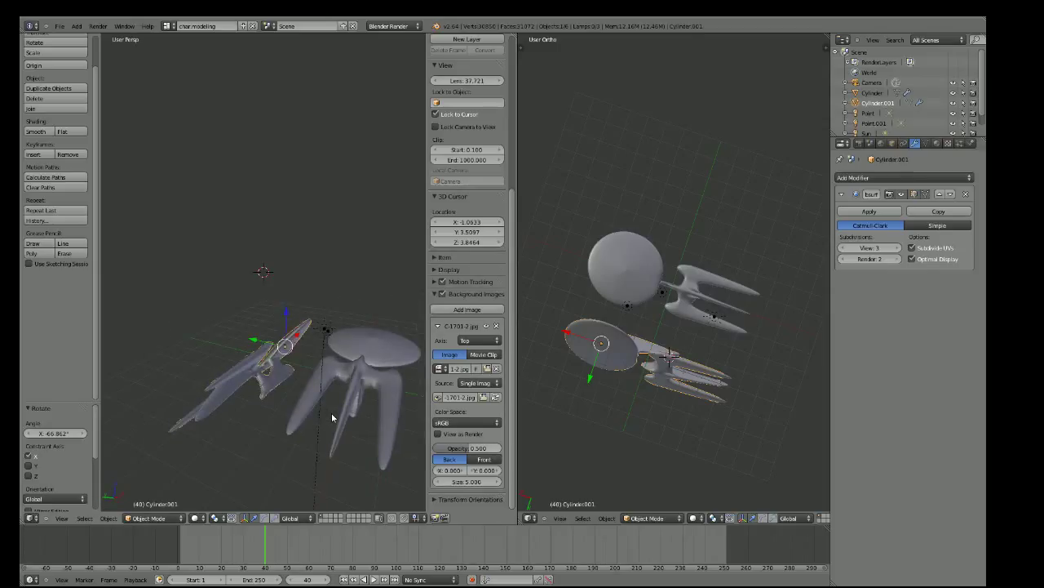
key(KP_0)
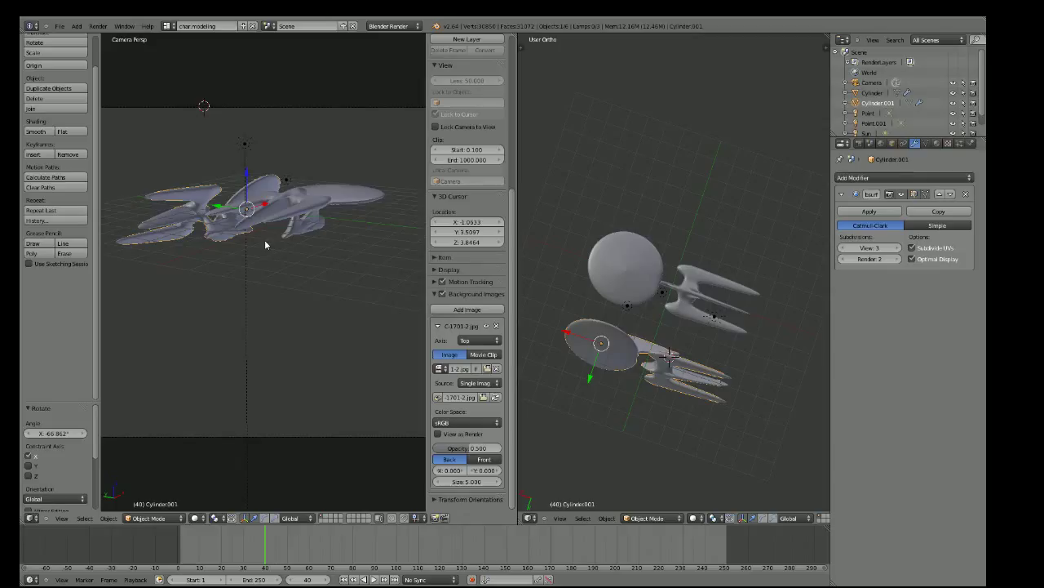
Move the Cylinder starship along Y, X and Z beside its copy, then render both
right_click(317, 205)
key(g)
key(y)
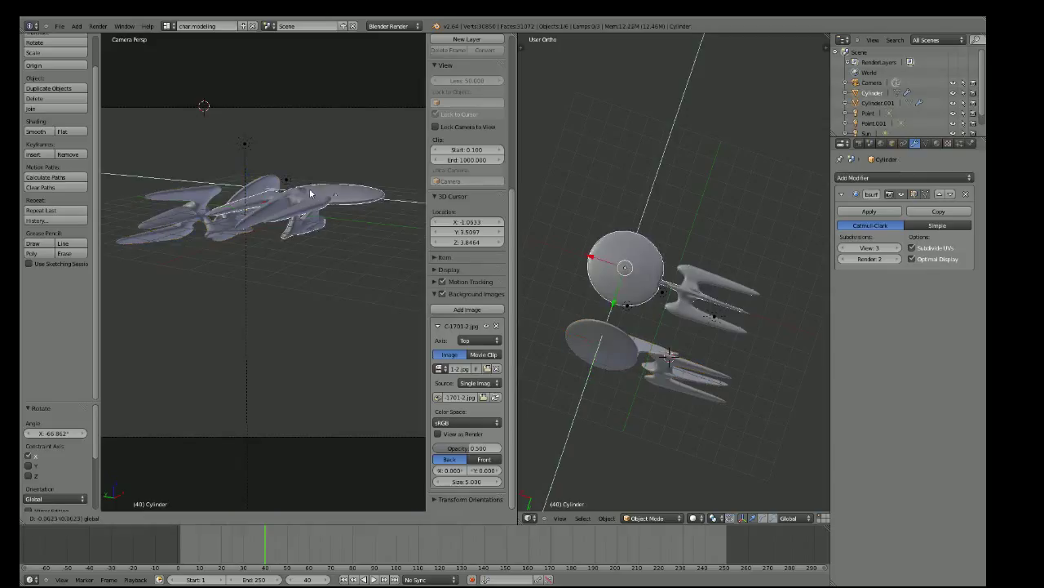
click(358, 220)
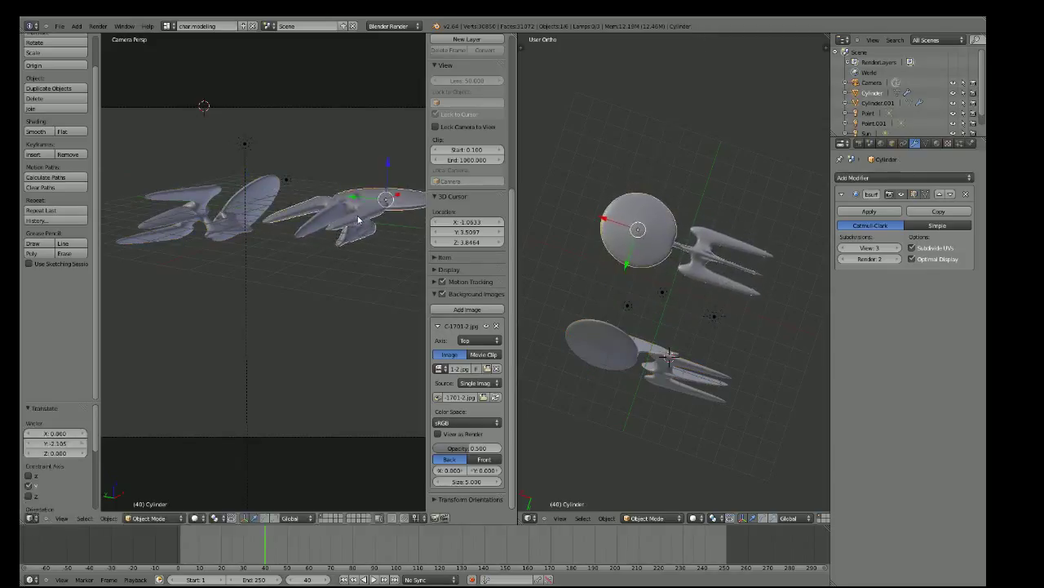
key(g)
key(x)
click(376, 223)
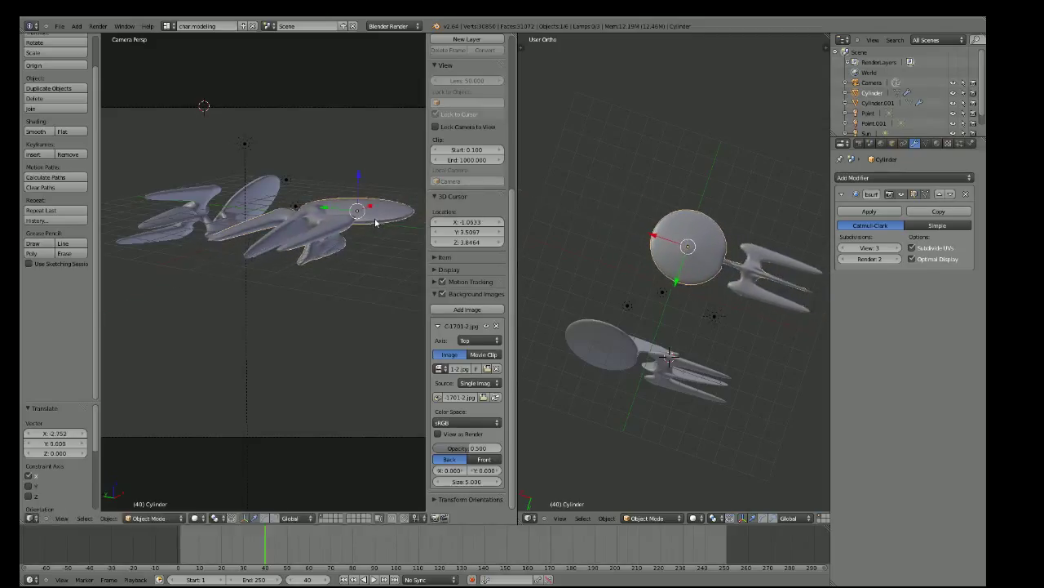
key(g)
key(z)
click(359, 209)
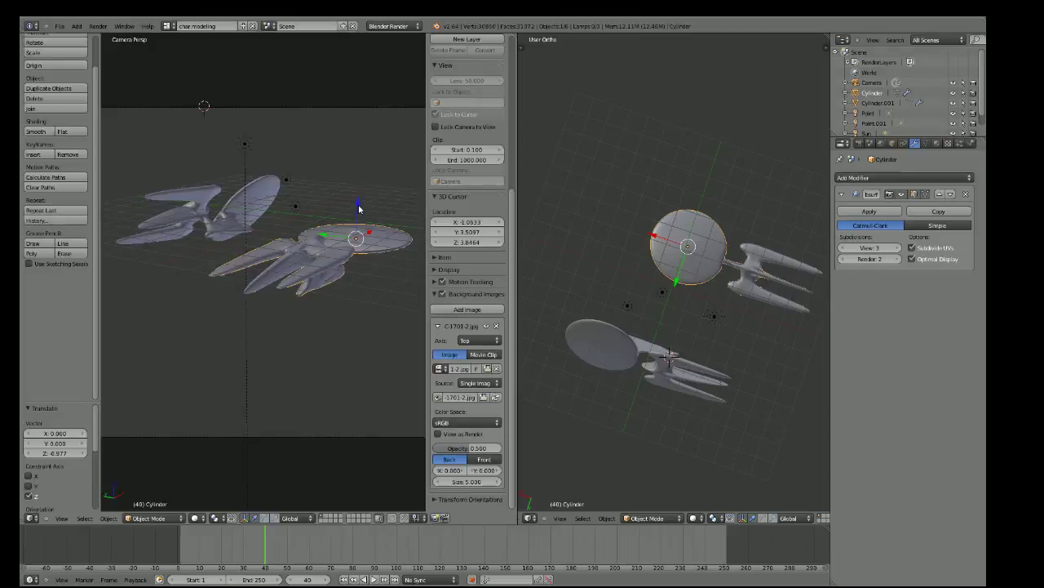
key(F12)
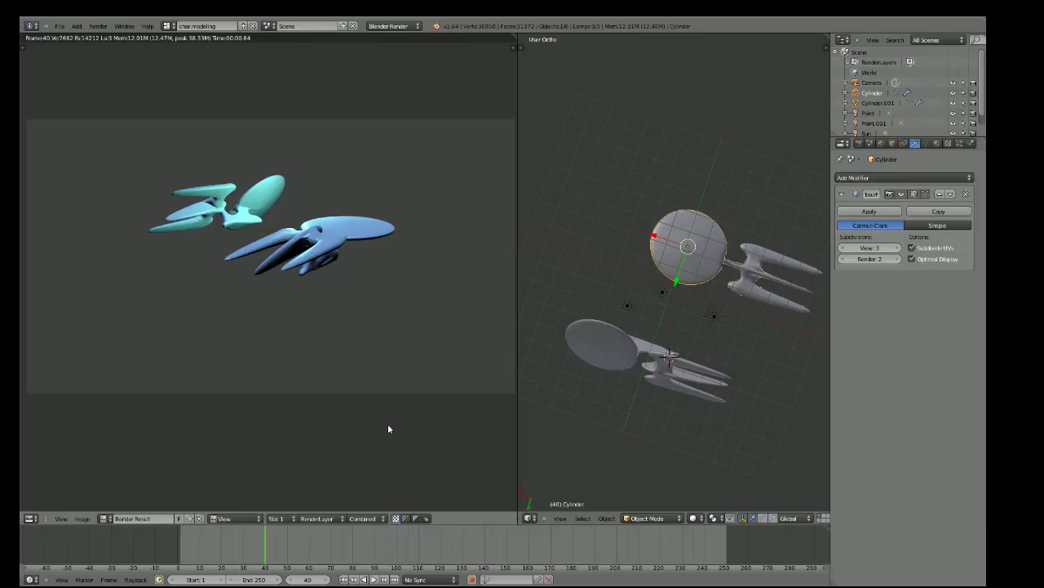
Zoom the camera closer, shift its framing across the ships, and re-render
key(F12)
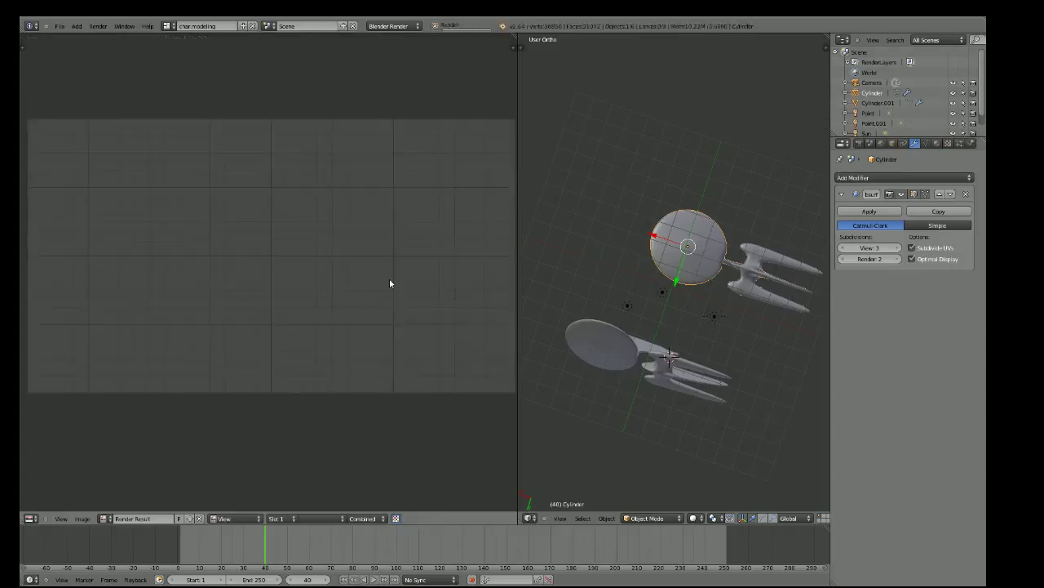
key(Escape)
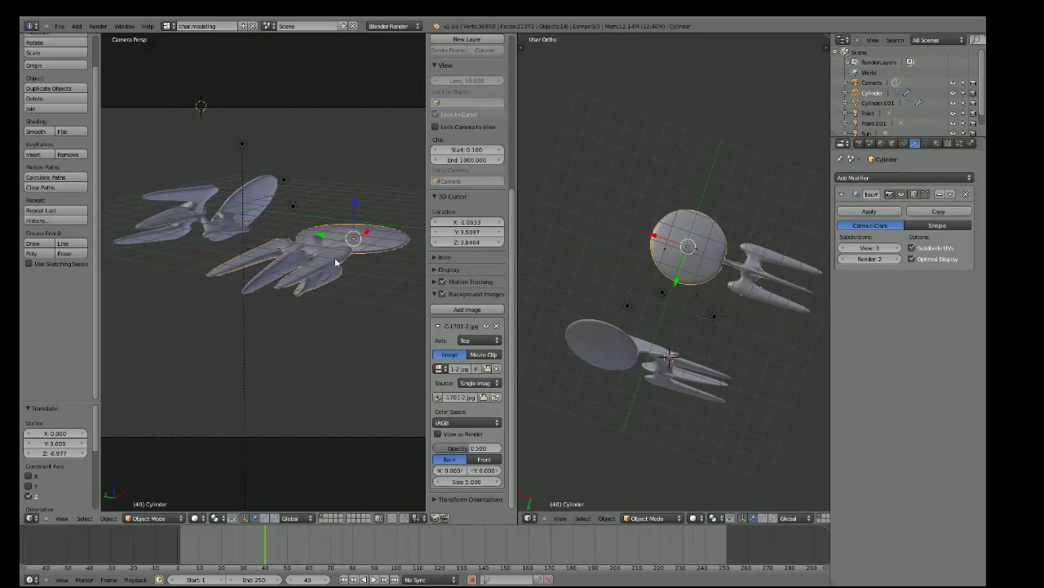
ctrl+scroll(285, 237, down, 2)
scroll(285, 238, up, 1)
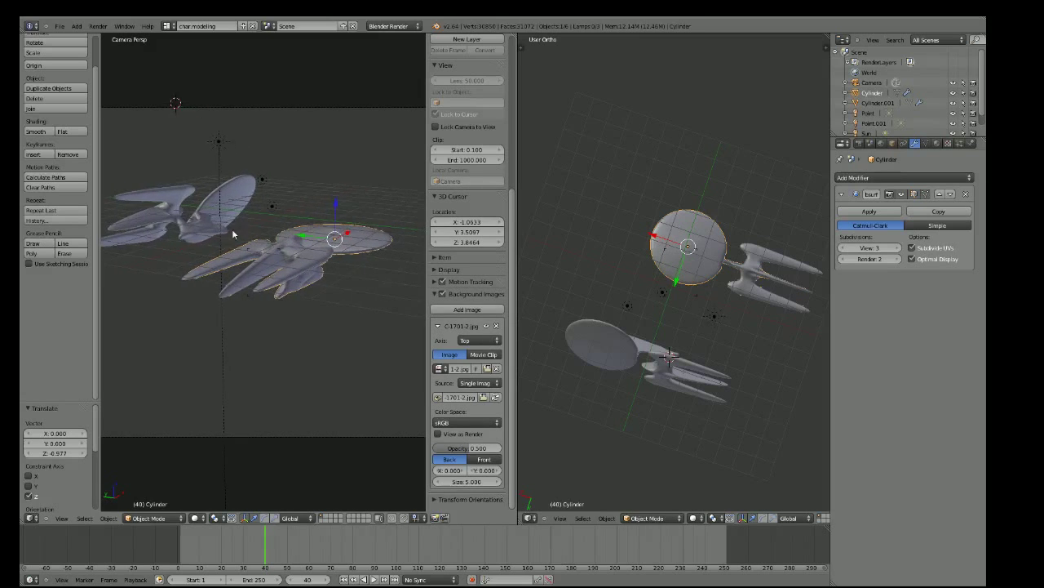
scroll(286, 232, up, 2)
scroll(287, 219, up, 2)
scroll(318, 229, up, 2)
shift+middle_drag(318, 228, 278, 221)
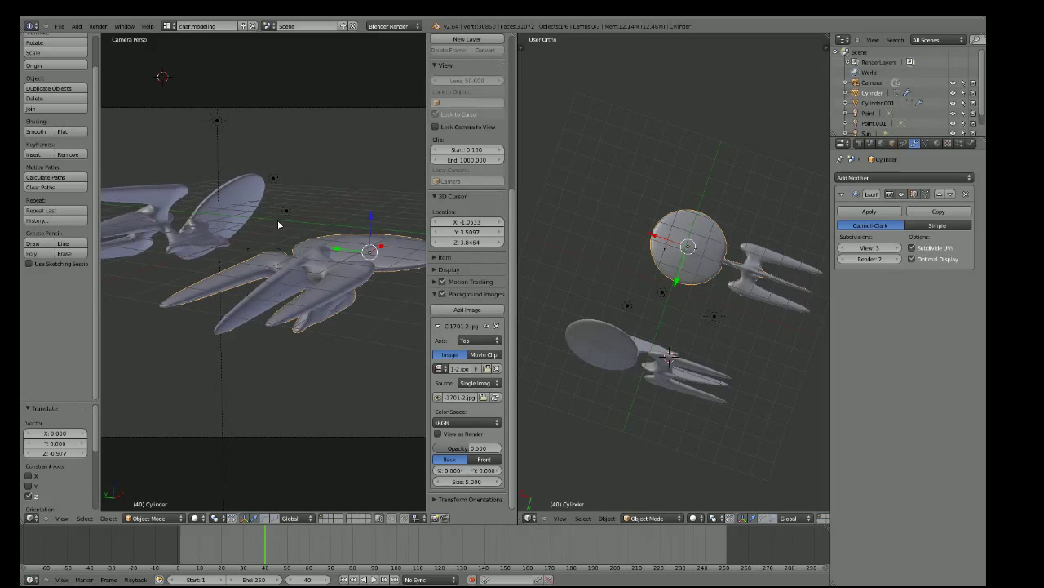
key(F12)
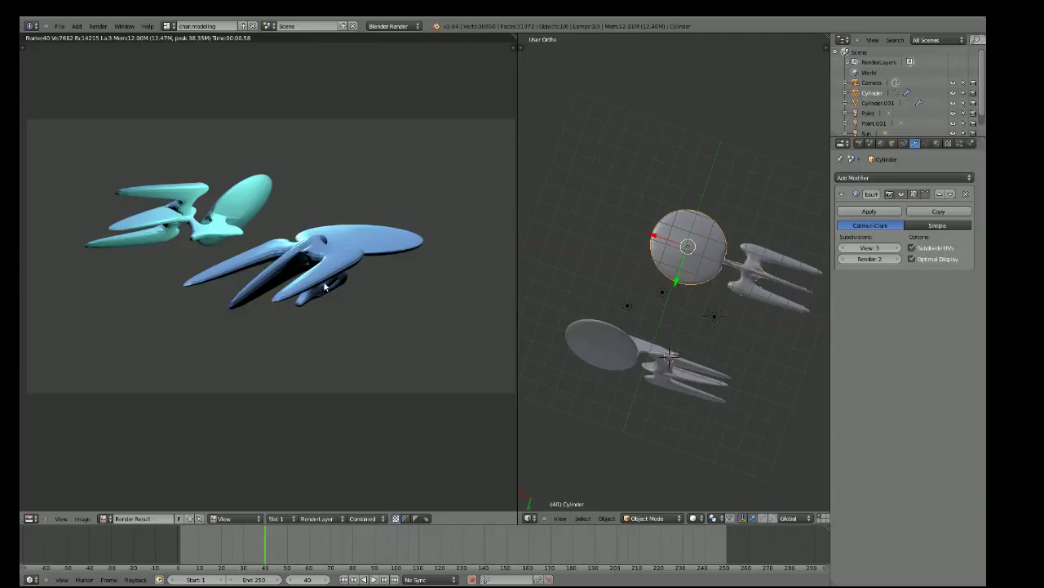
key(Escape)
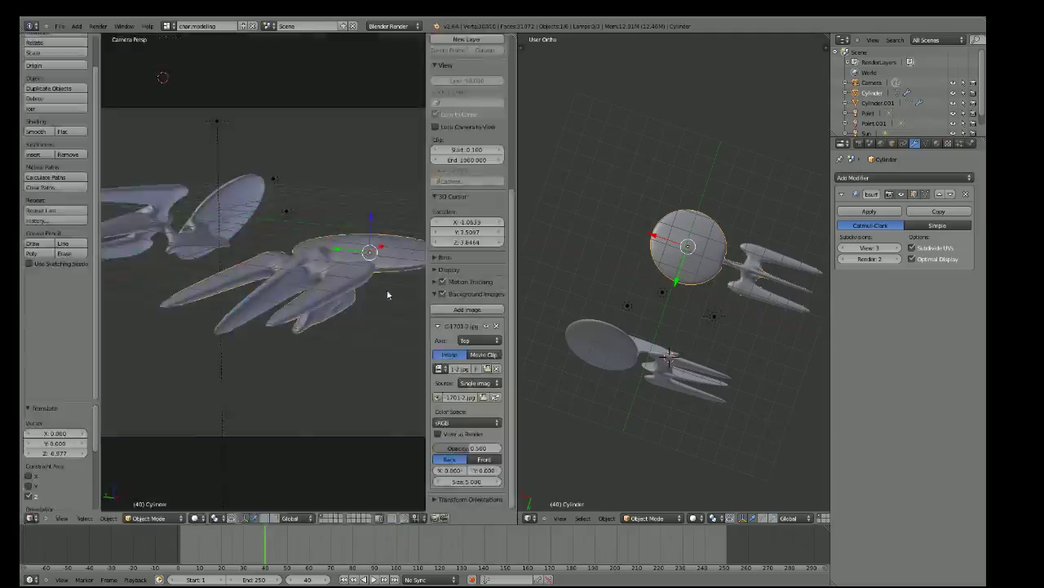
Orbit the camera to a new angle around both ships and render the shot
middle_drag(388, 294, 299, 290)
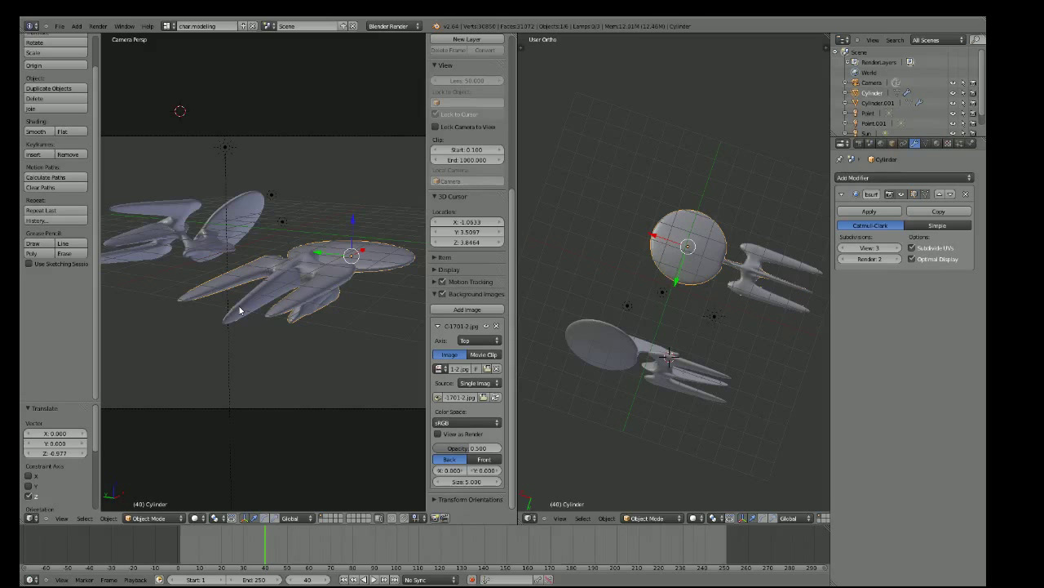
scroll(266, 275, up, 5)
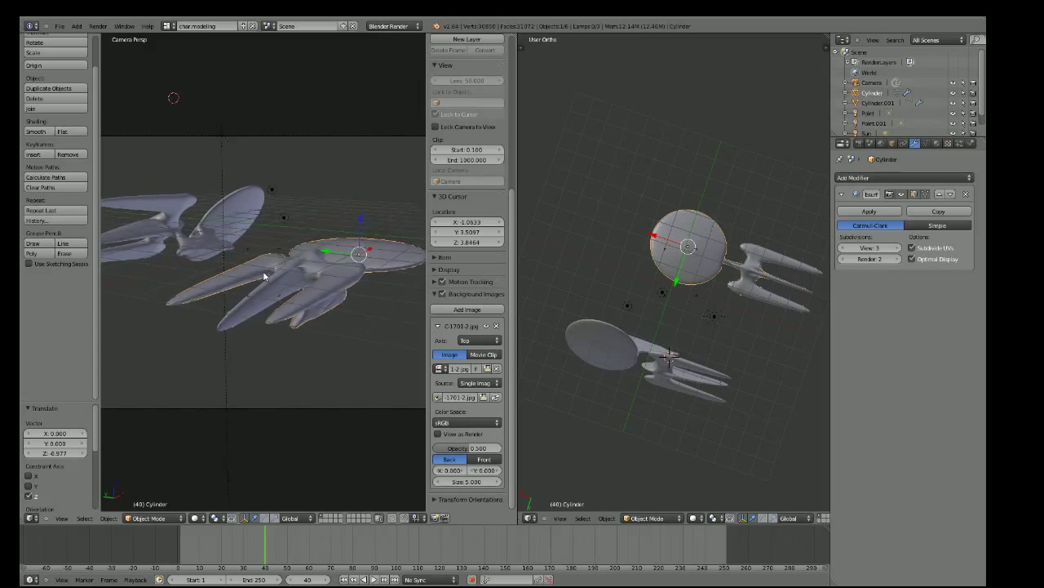
middle_drag(111, 259, 297, 270)
scroll(163, 270, down, 2)
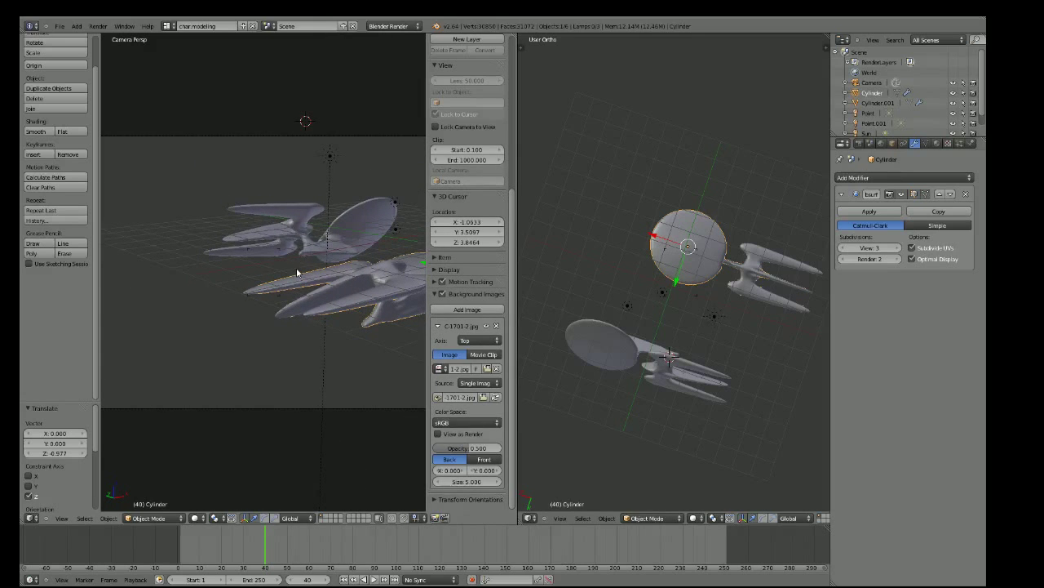
scroll(265, 276, up, 2)
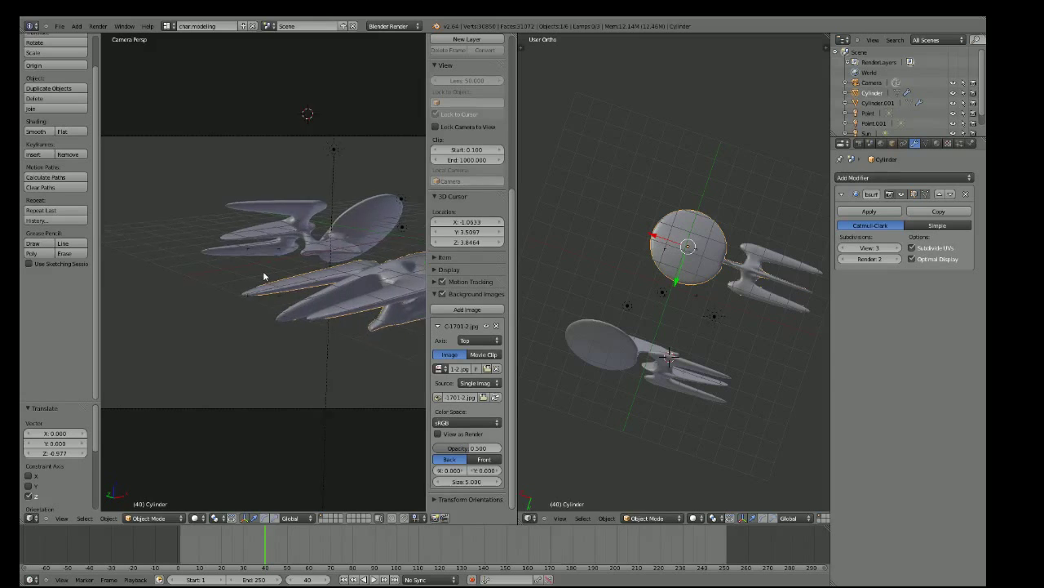
scroll(265, 275, up, 1)
scroll(265, 276, up, 1)
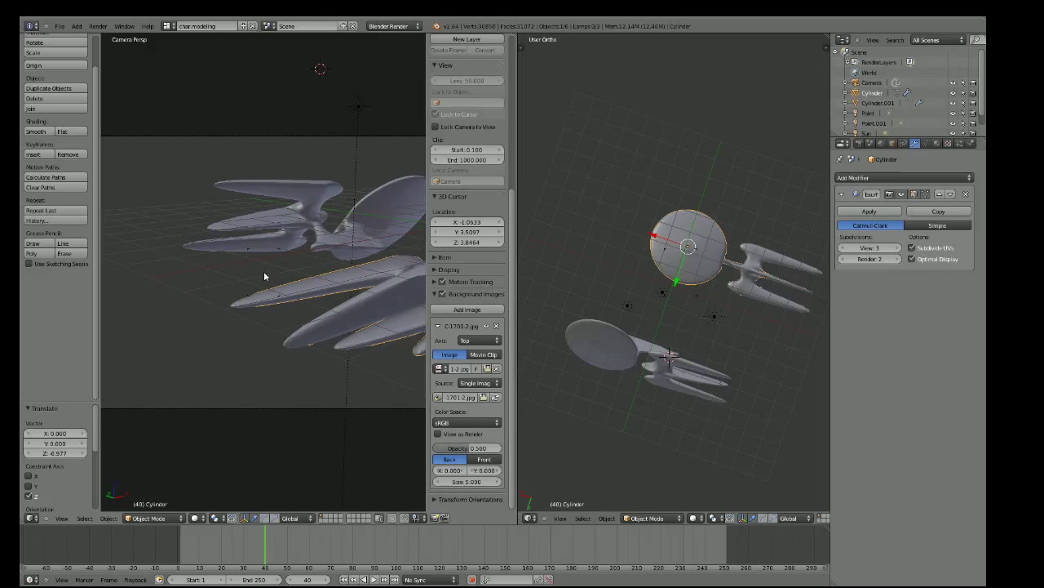
mouse_move(263, 276)
middle_down()
mouse_move(375, 275)
mouse_move(231, 255)
middle_up()
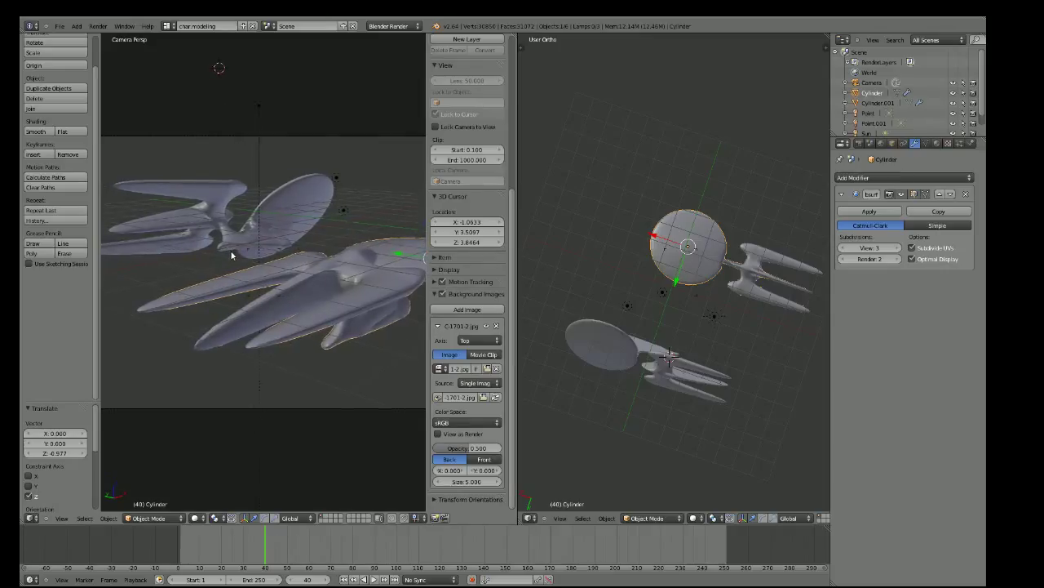
key(F12)
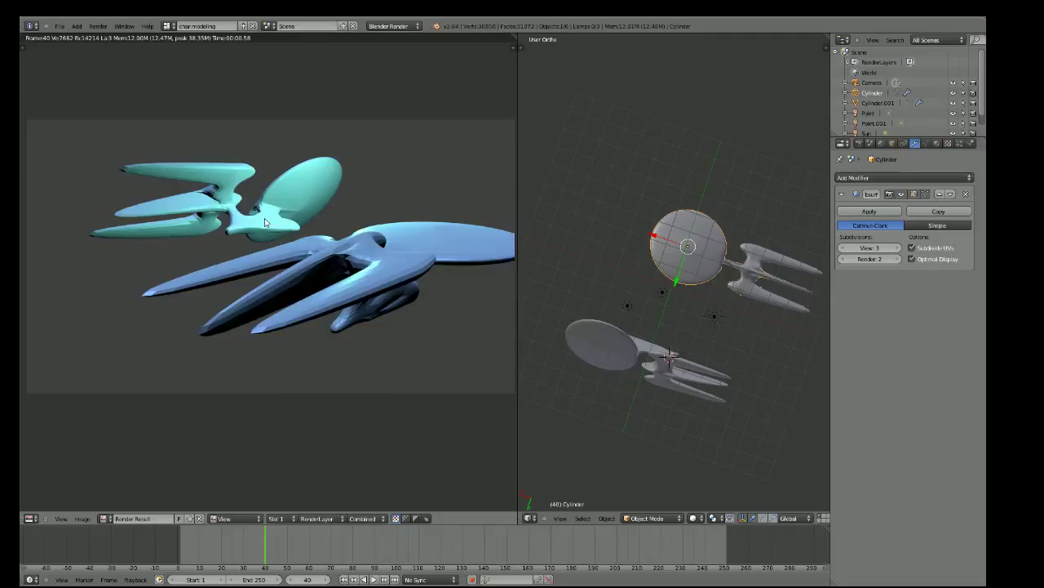
key(Escape)
scroll(352, 377, down, 2)
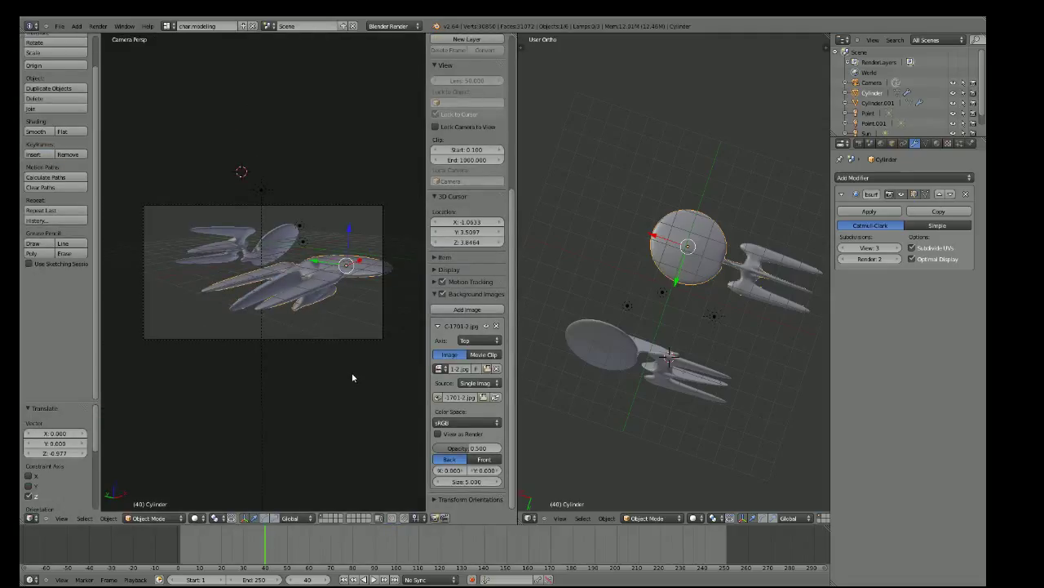
Start Save As and browse to the #INTERACT&&&&& folder on drive F
click(59, 26)
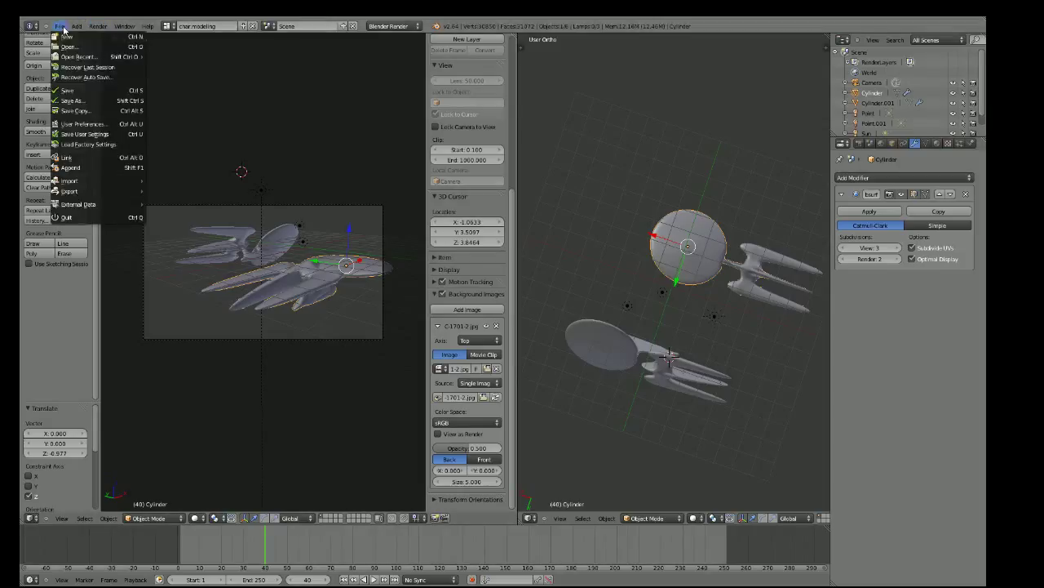
click(91, 99)
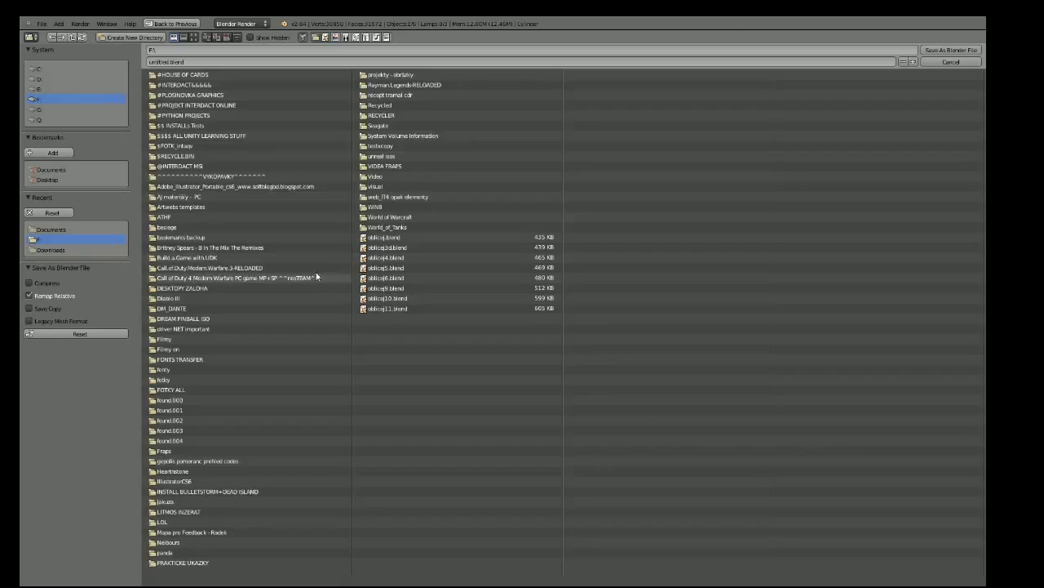
double_click(230, 90)
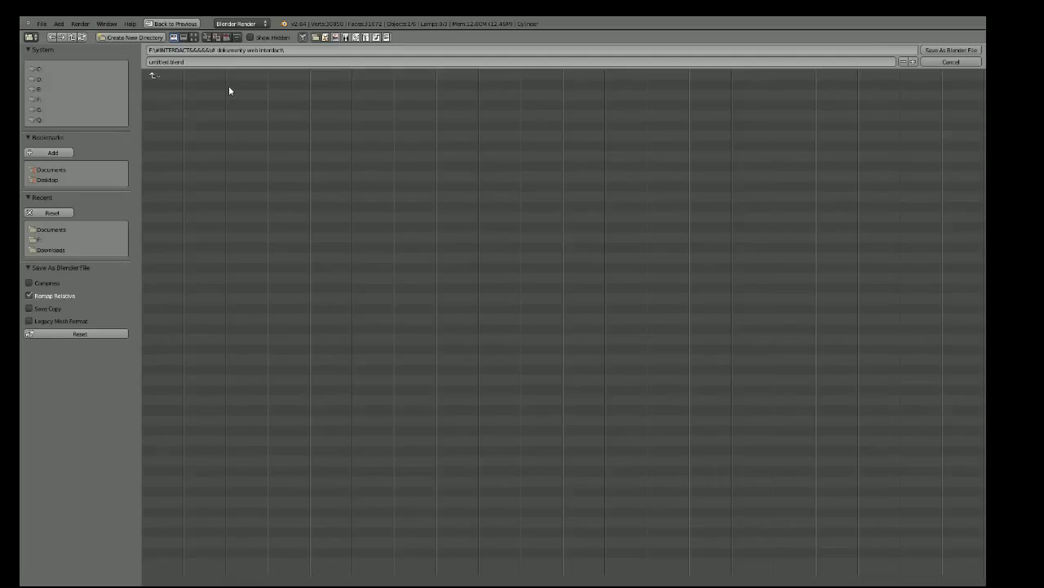
click(163, 77)
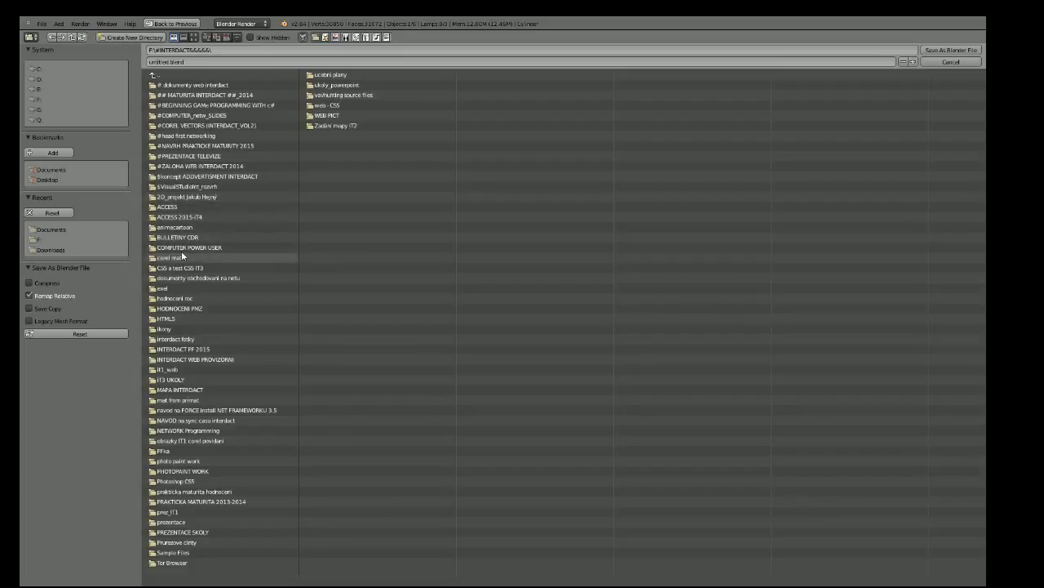
Rename the file to 'USS Enterprise.blend' and save it as a Blender file
click(163, 62)
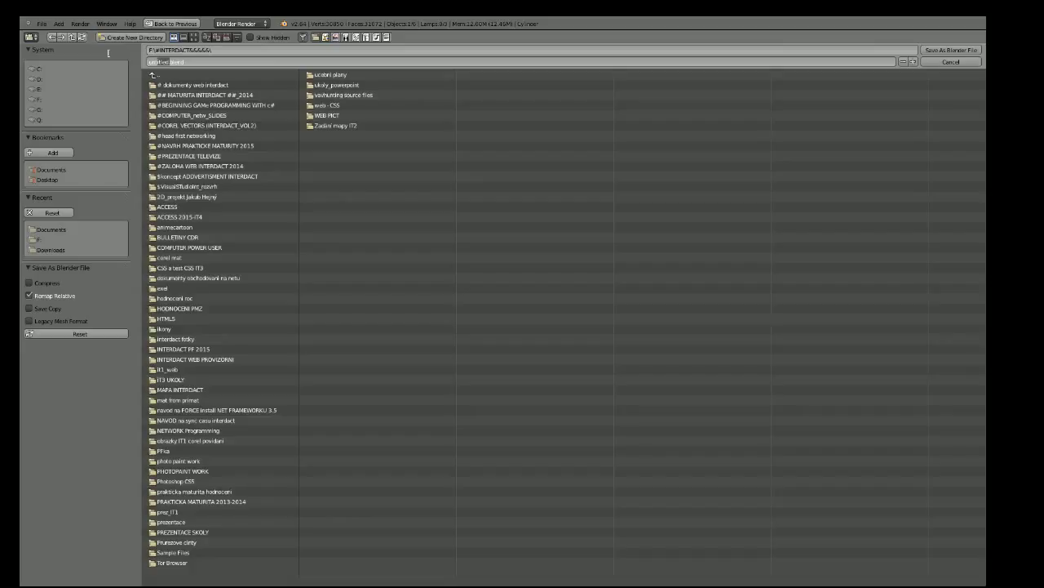
key(BackSpace)
text(SB)
text( Enterpris)
key(Return)
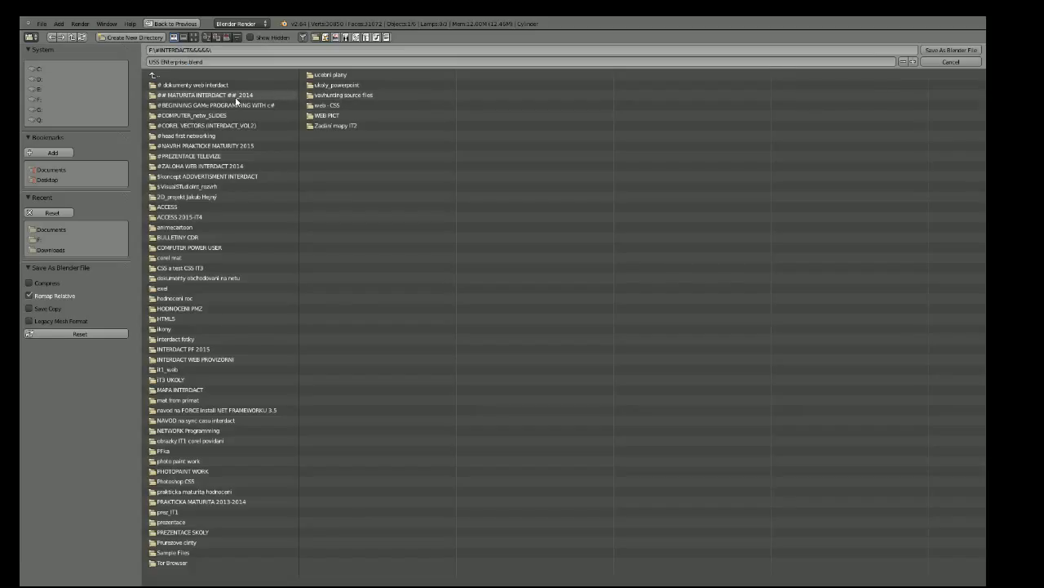
click(944, 53)
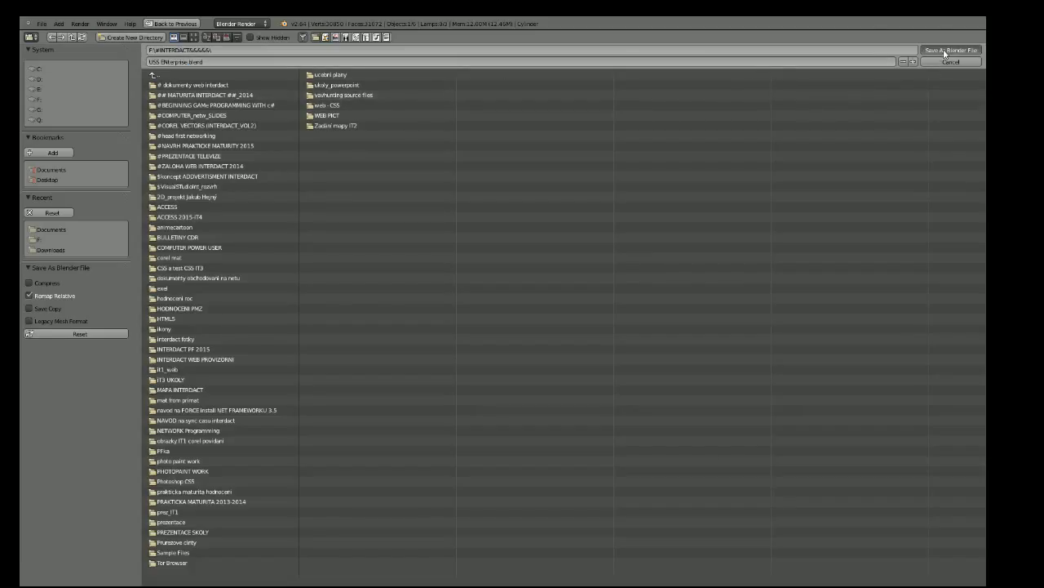